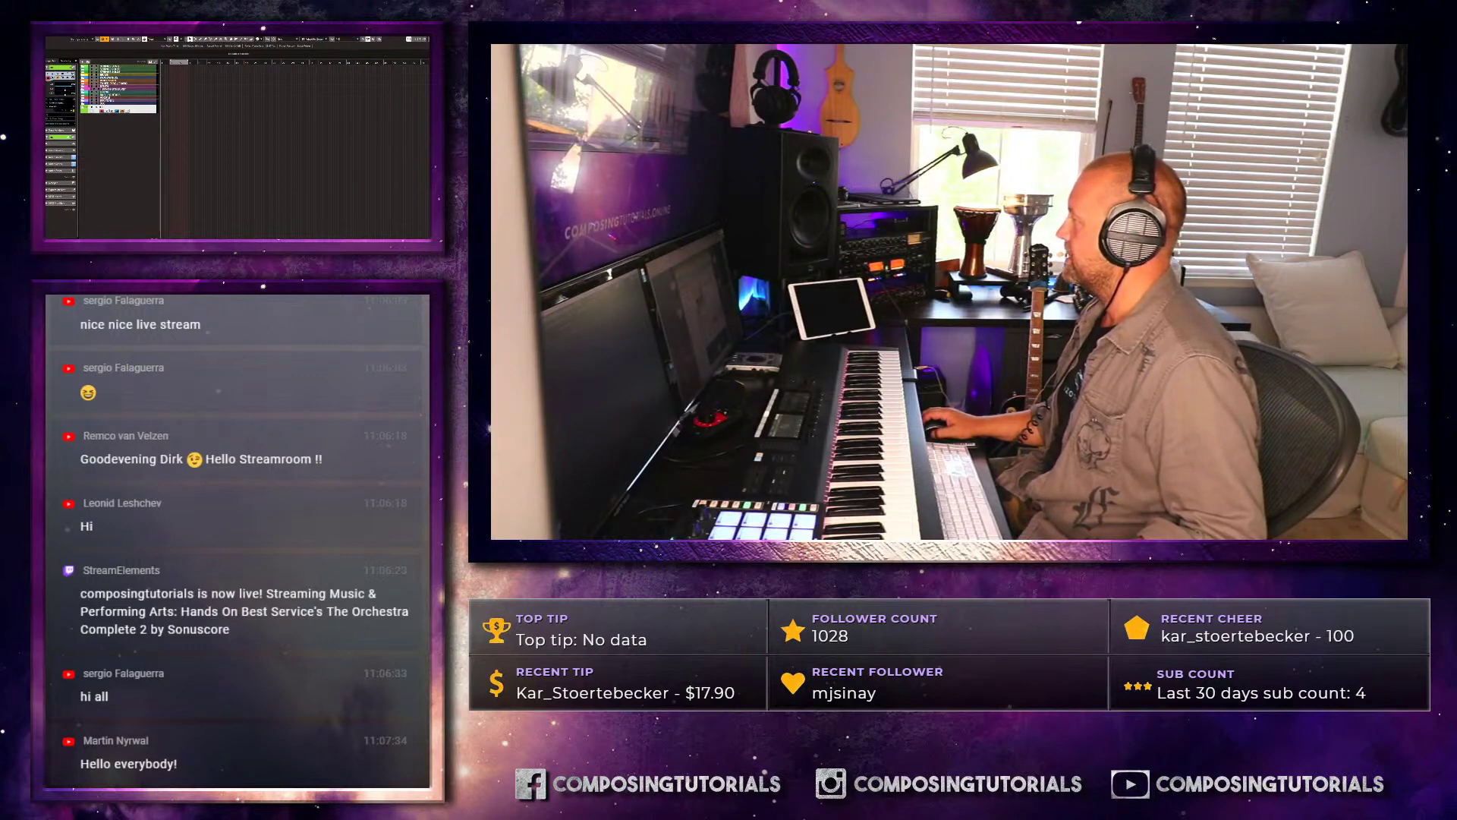
Review The Orchestra Complete product page down to its upgrade options.
left_click_drag(429, 50, 250, 37)
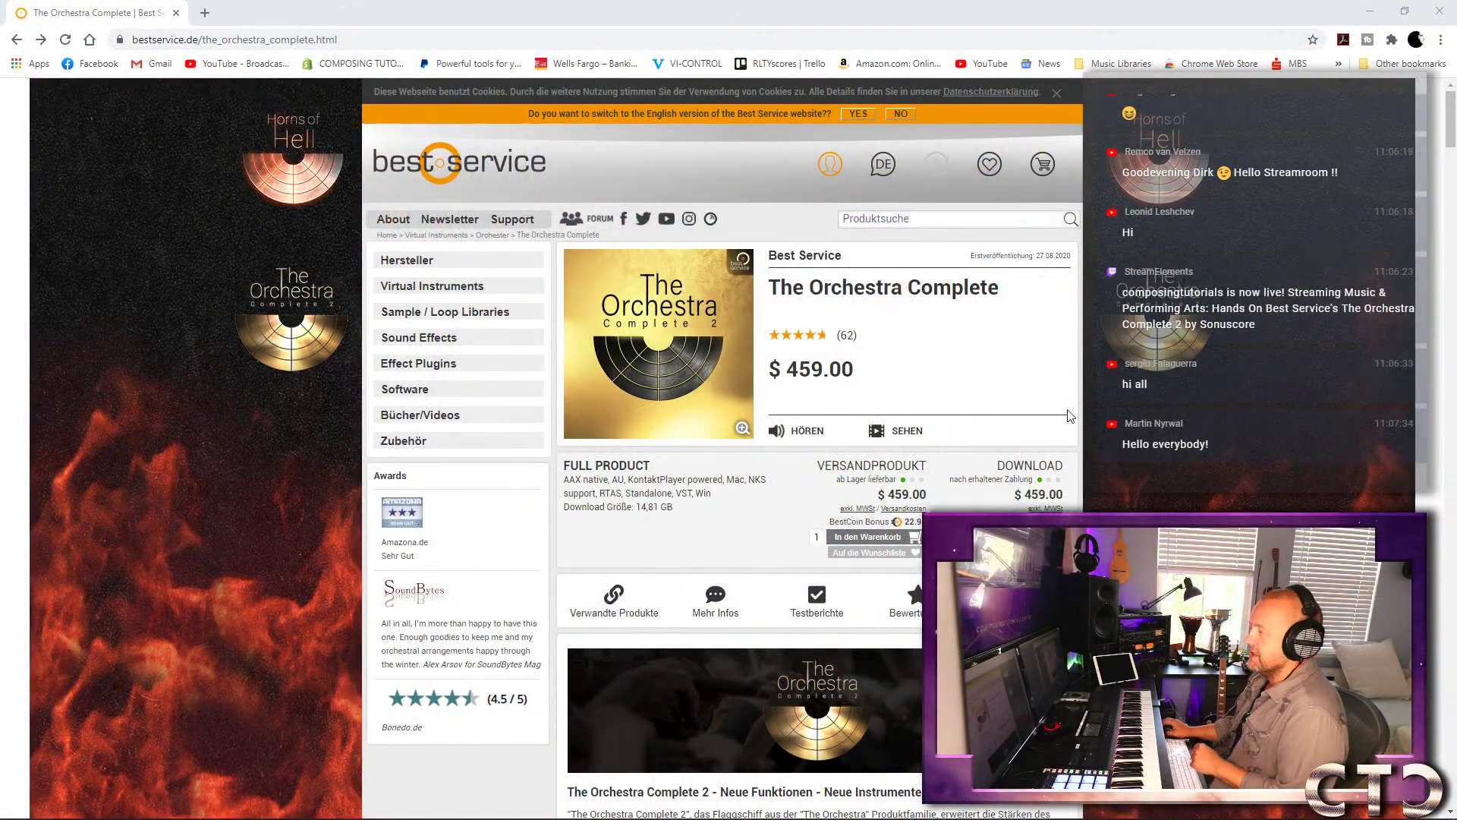
scroll(1070, 415, "down", 2)
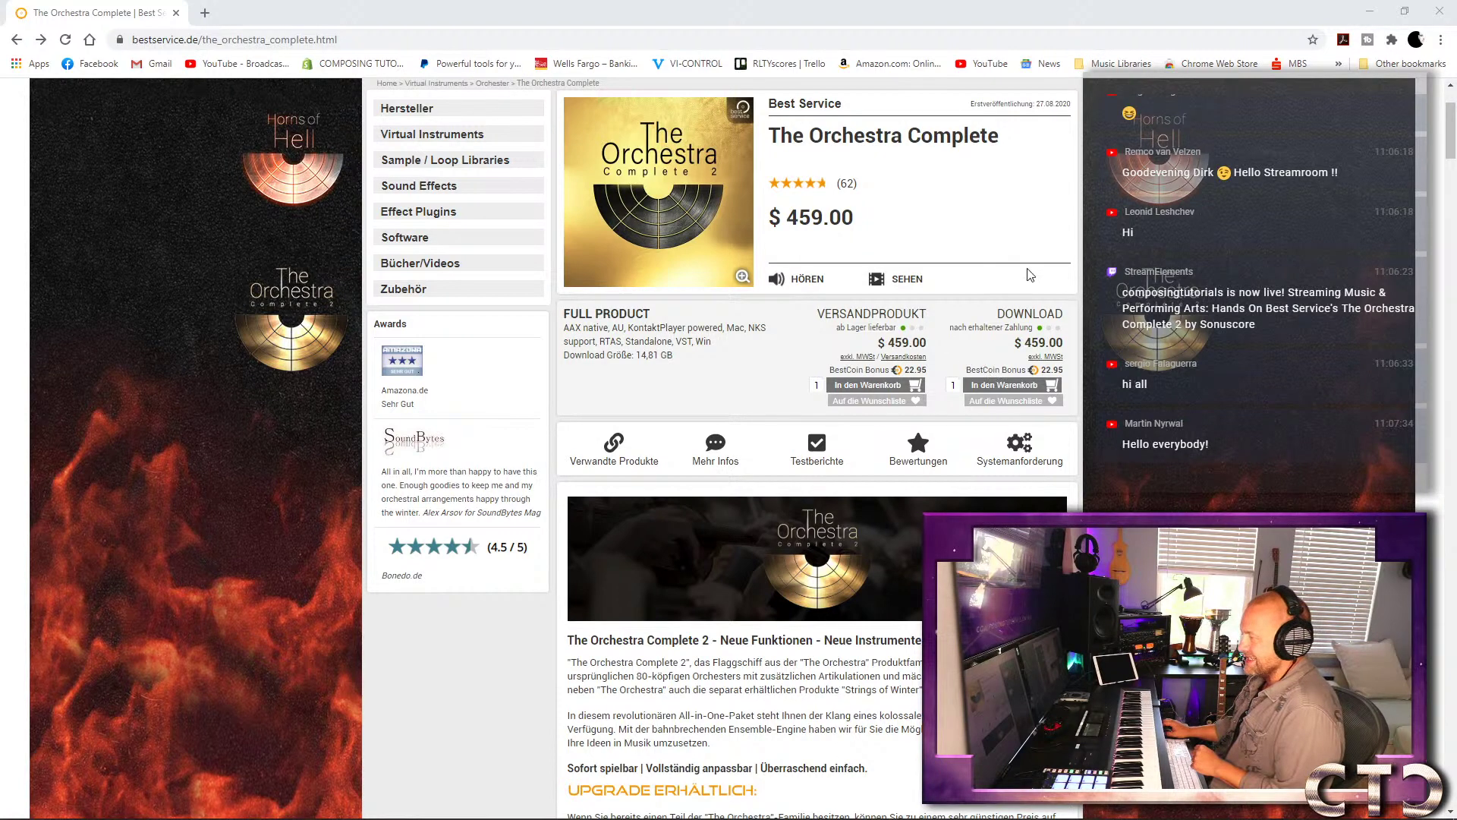
scroll(833, 217, "down", 3)
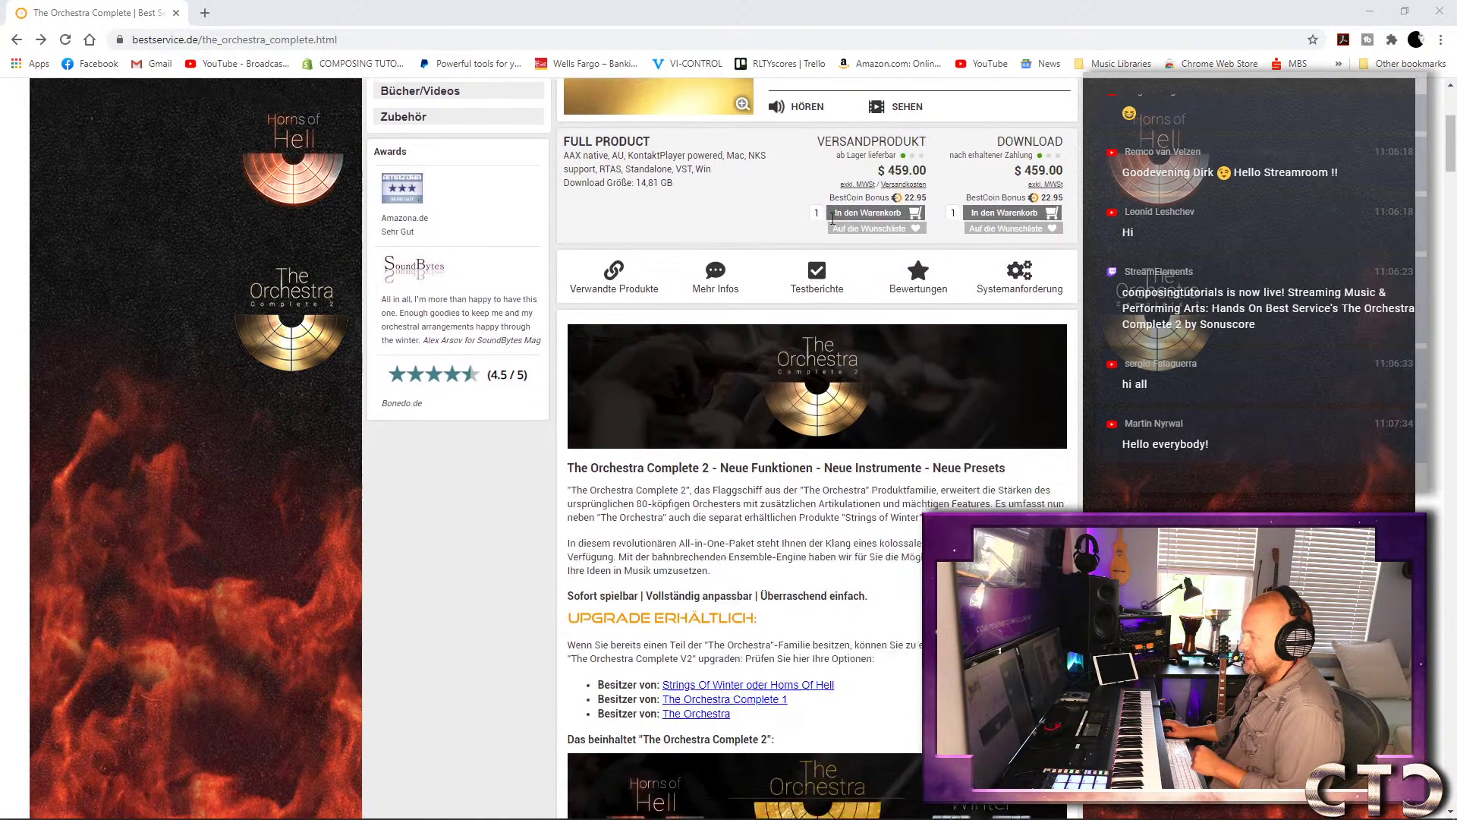
scroll(833, 217, "down", 1)
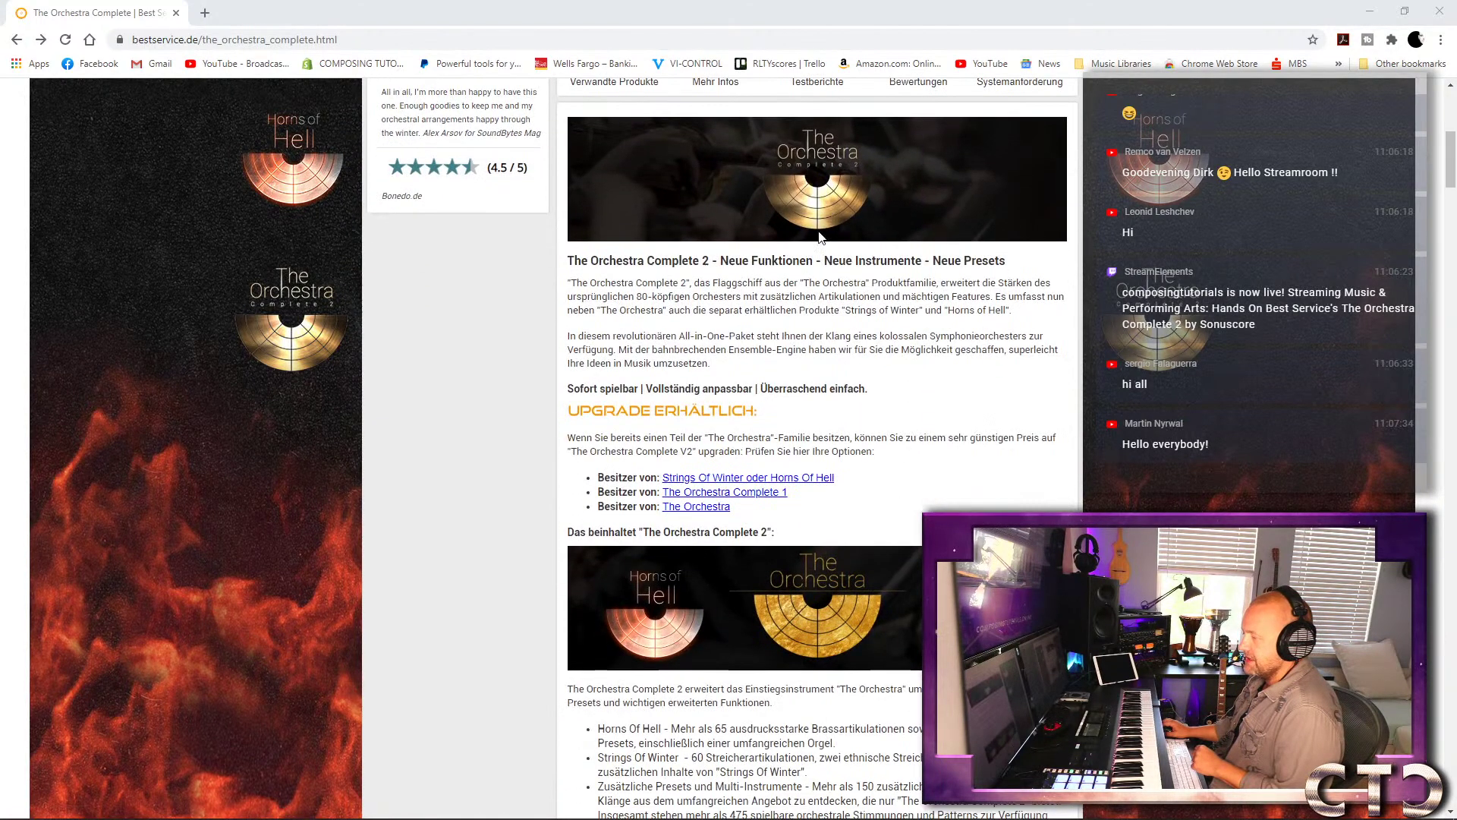
Check the upgrade offer for owners of The Orchestra Complete 1, and return to the main product page's list of included content.
left_click(740, 486)
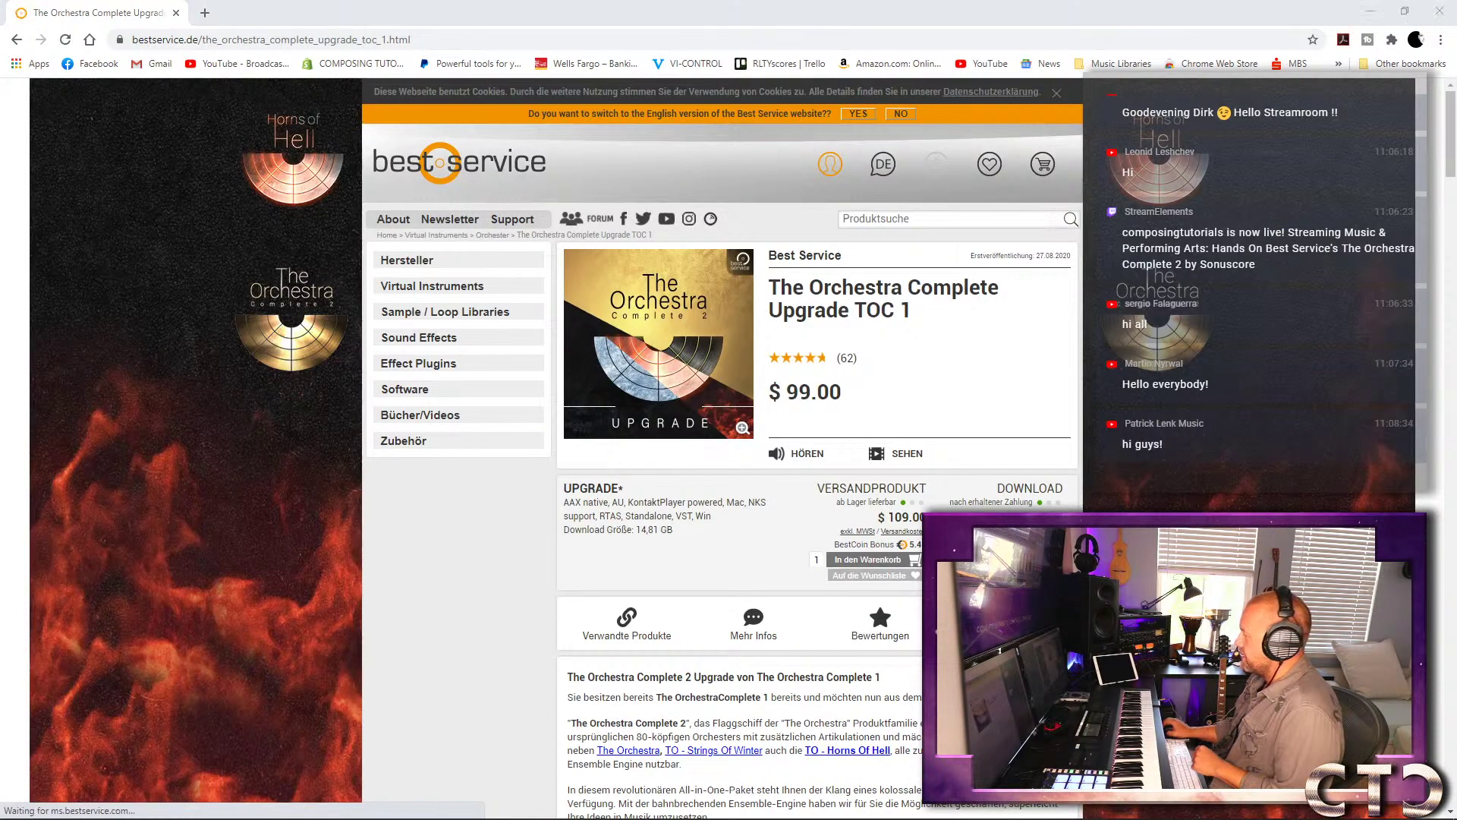
scroll(736, 372, "down", 2)
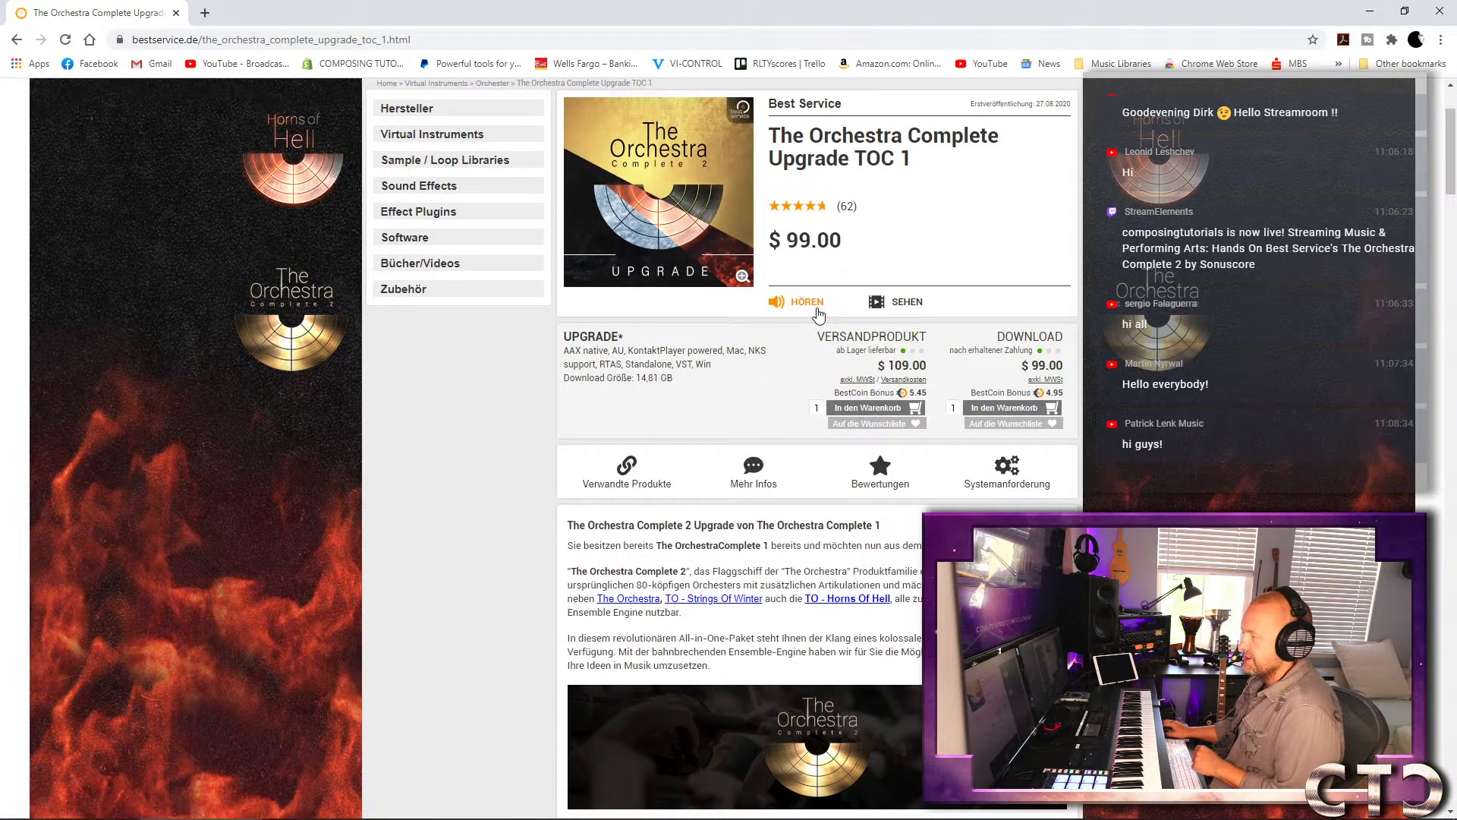
scroll(819, 313, "down", 2)
scroll(818, 313, "up", 4)
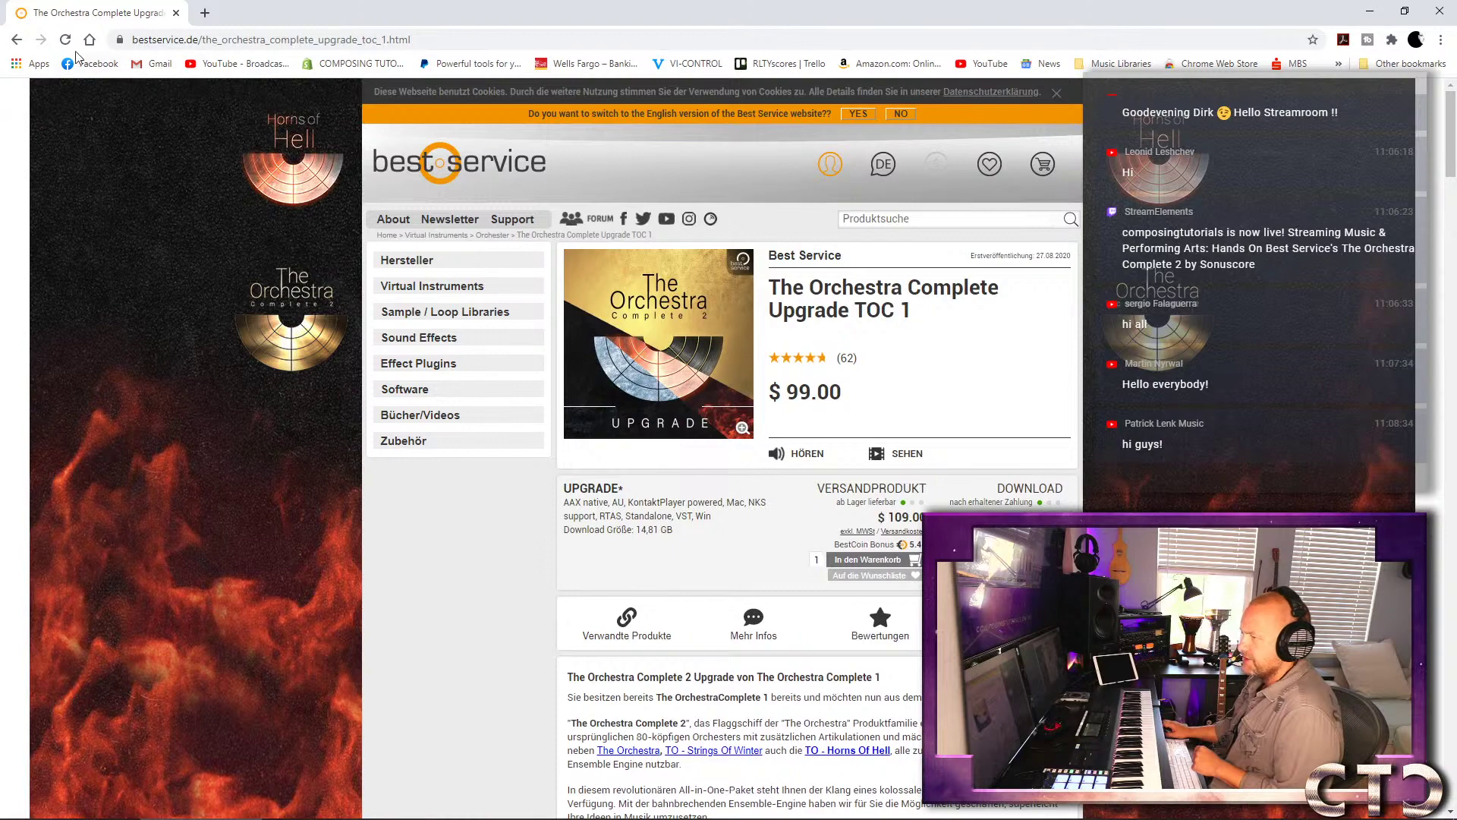
left_click(17, 39)
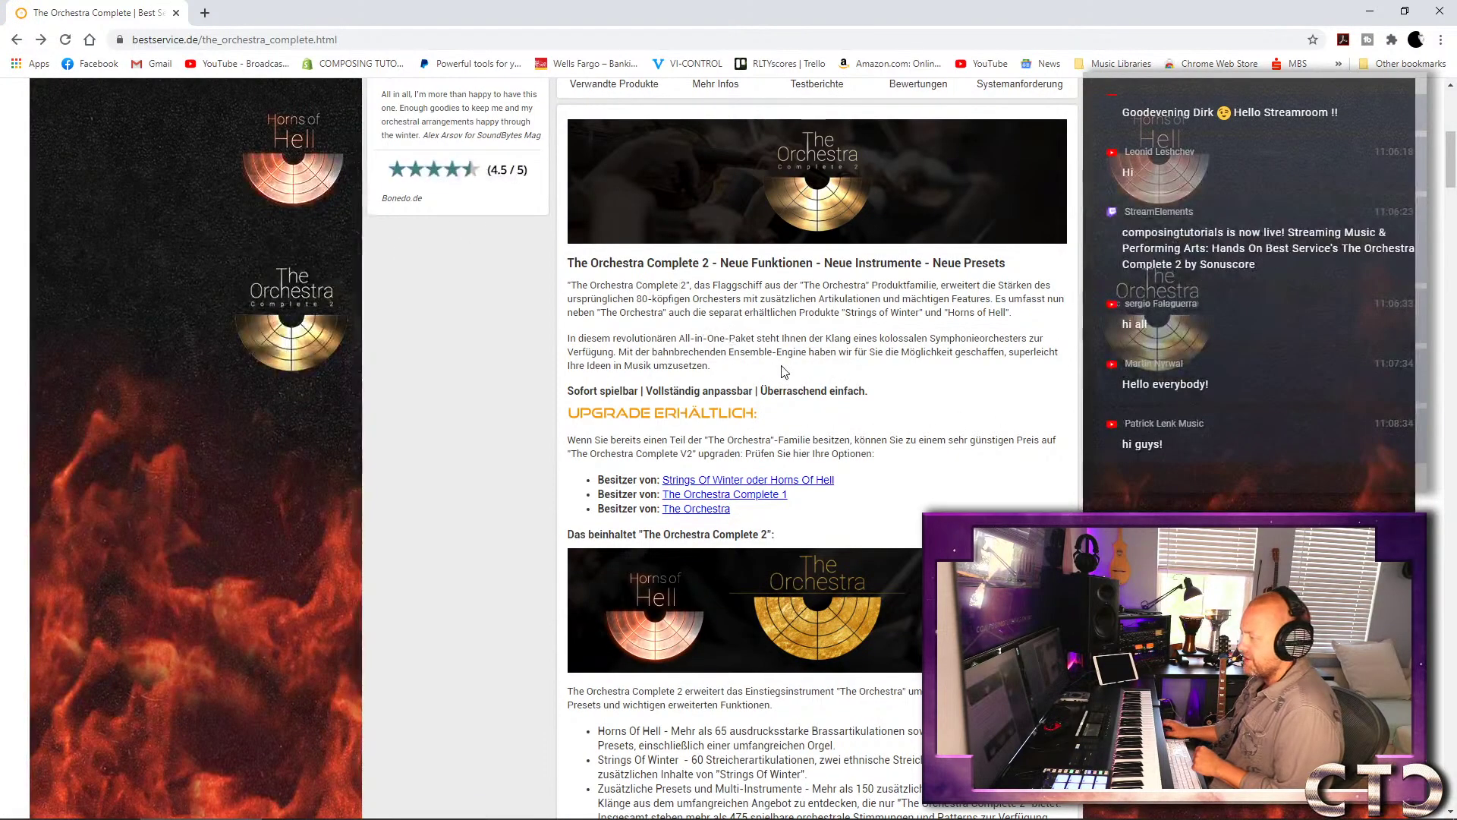
scroll(784, 371, "down", 3)
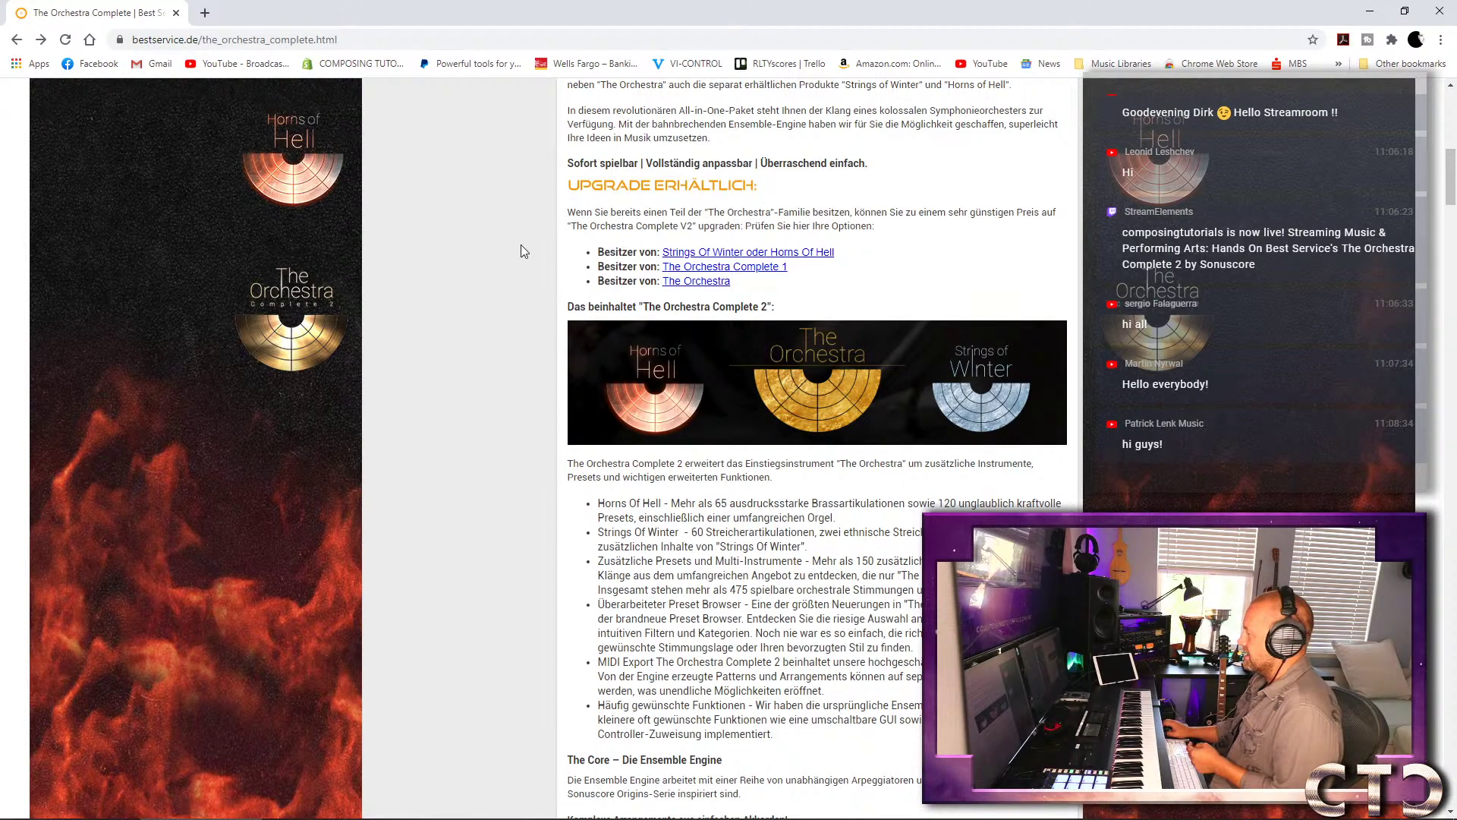
Switch to the Comment Picker page, copy the Facebook post URL and fetch the post's comments with duplicate users filtered.
key("alt+Tab")
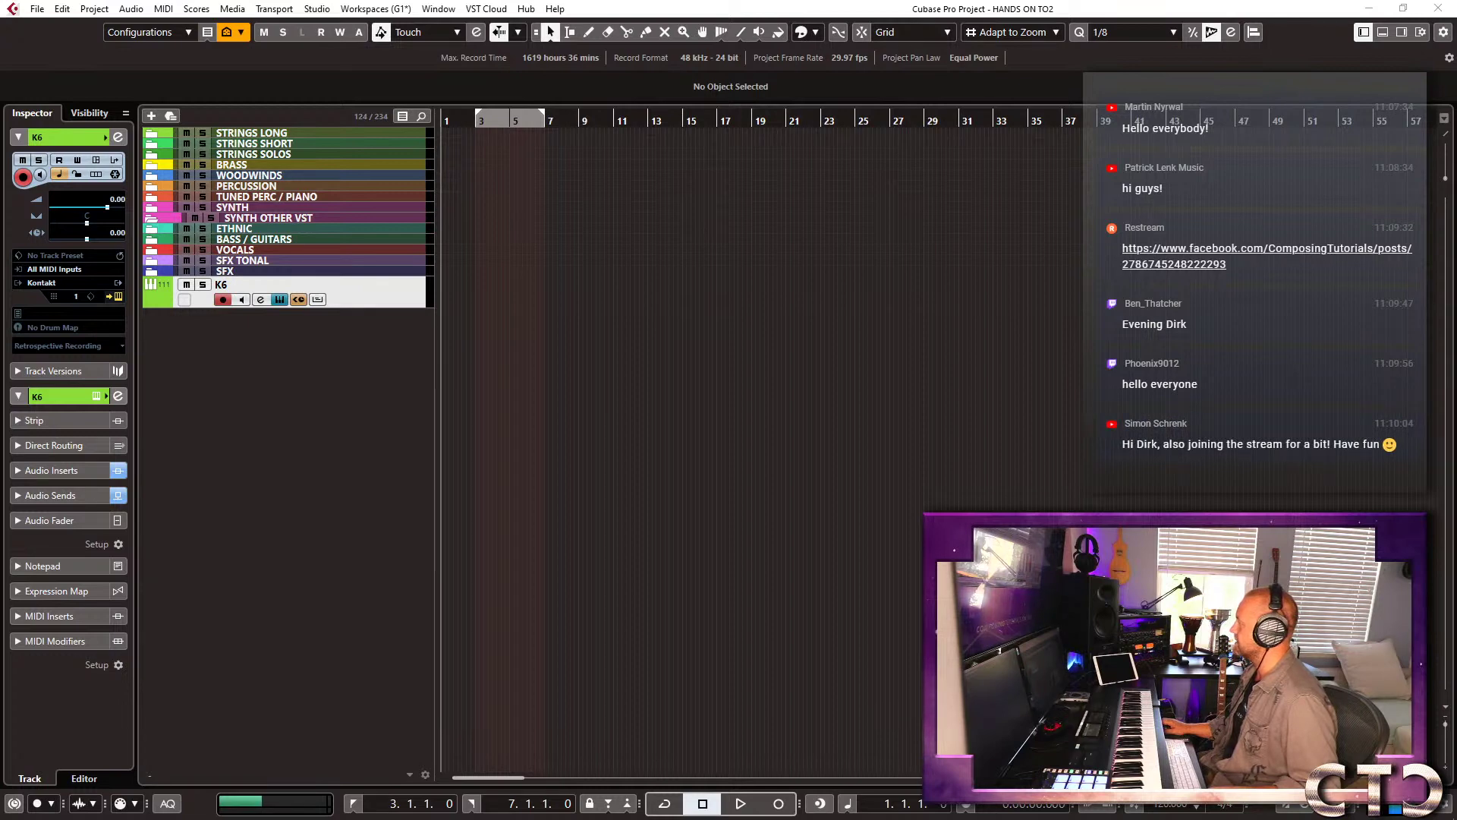
key("alt+Tab")
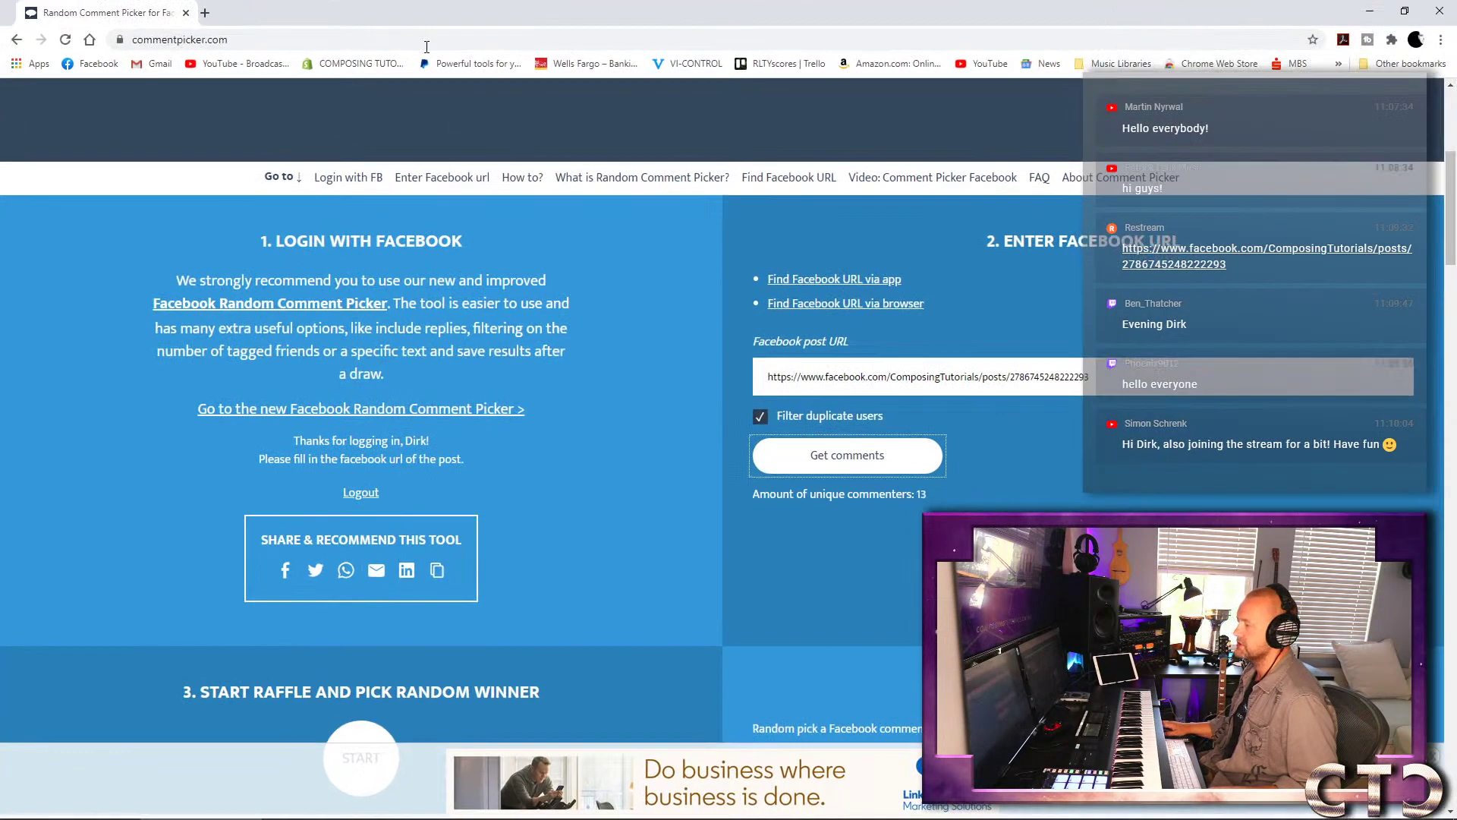
left_click(1142, 374)
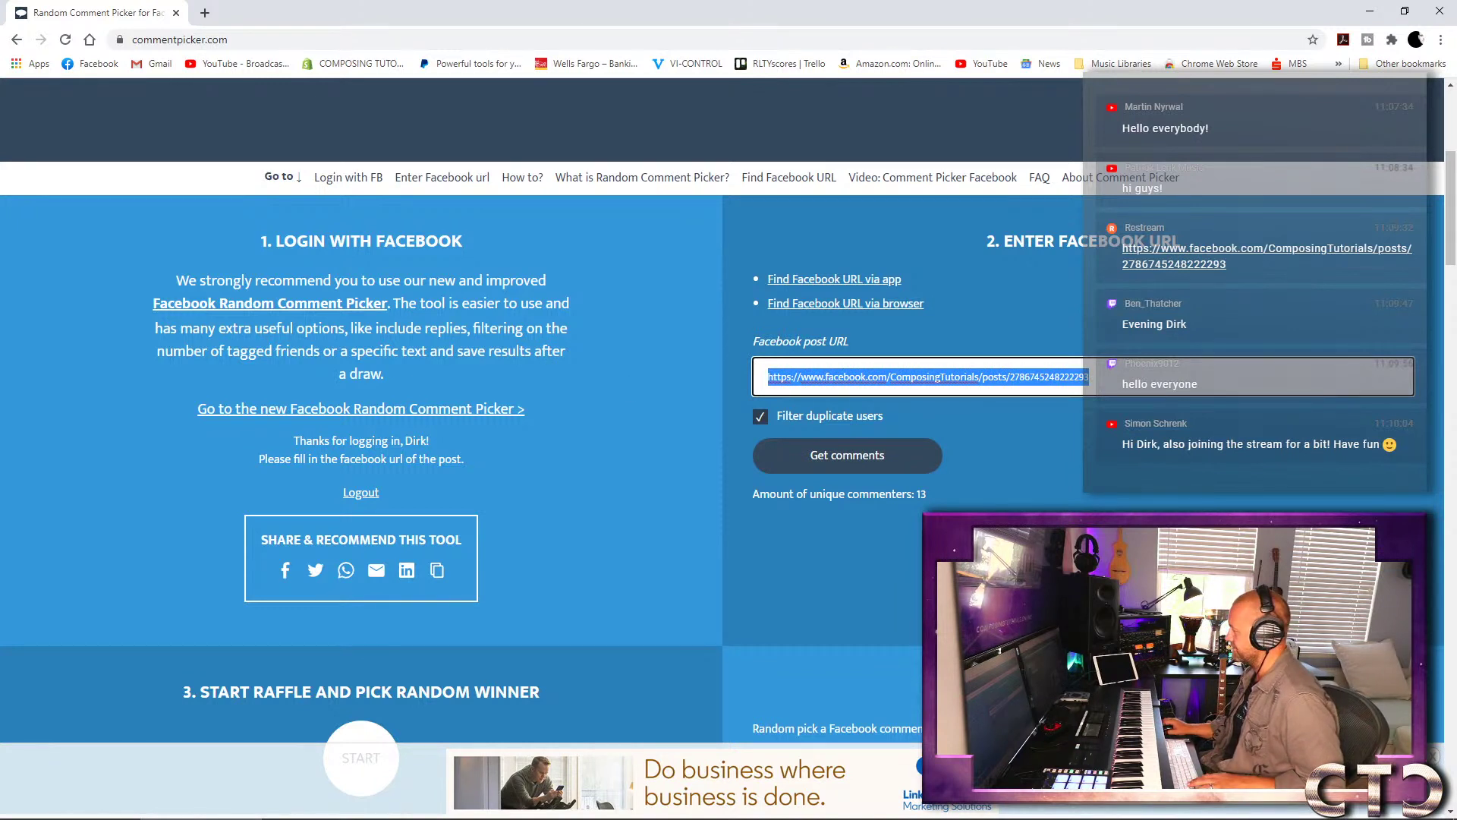
key("alt+Tab")
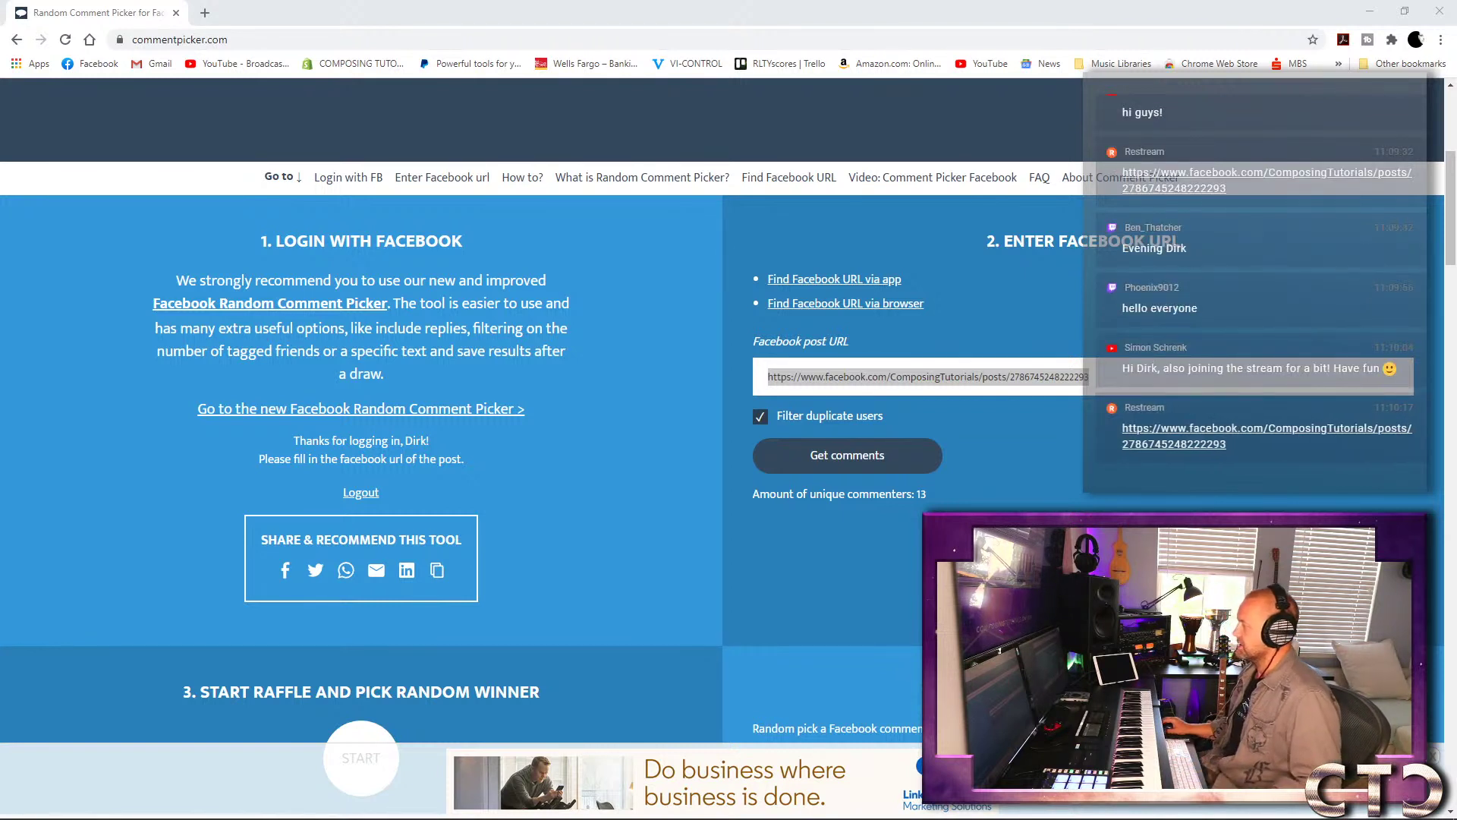
left_click(871, 456)
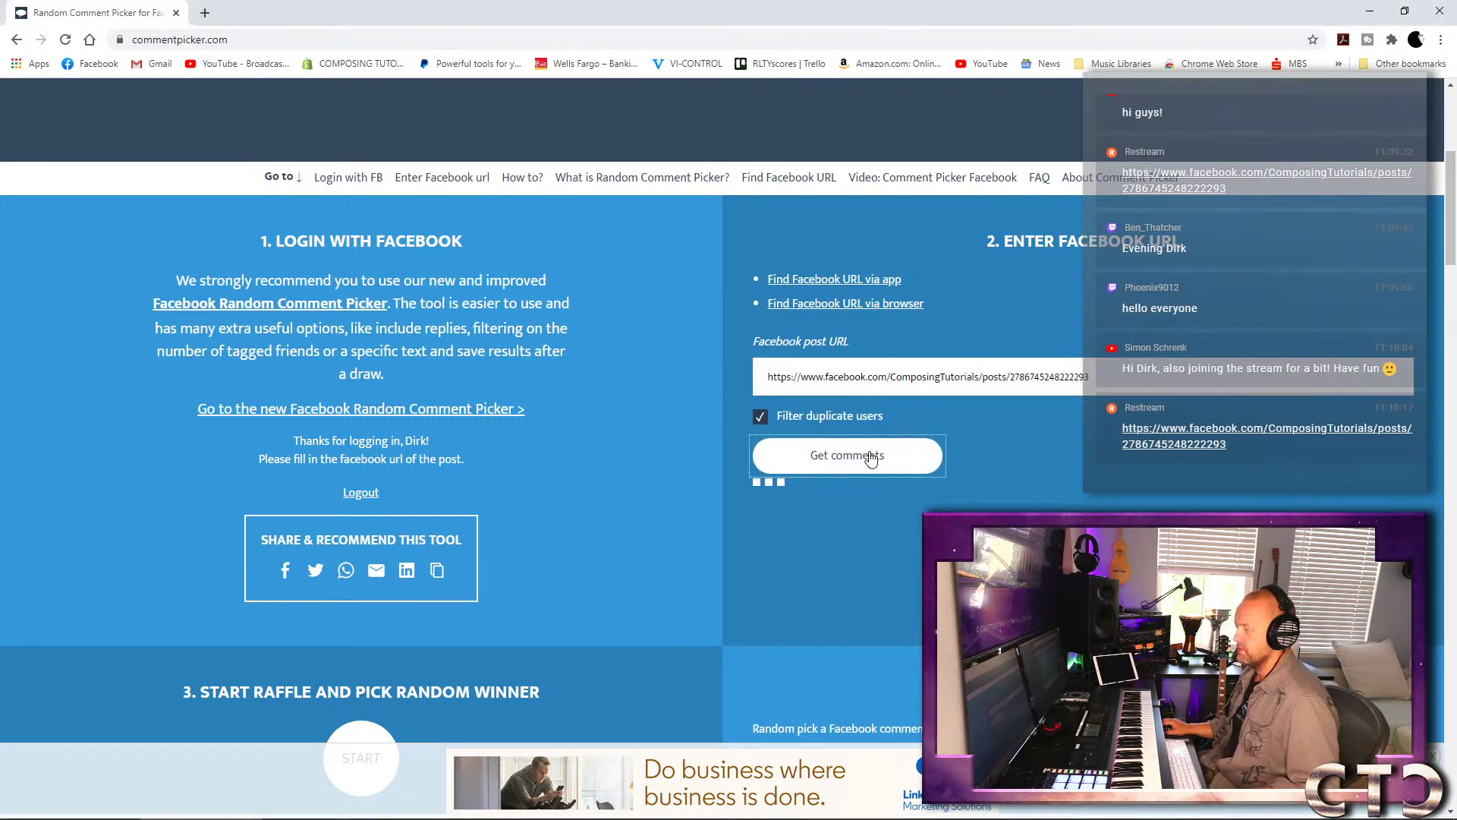
scroll(936, 480, "down", 1)
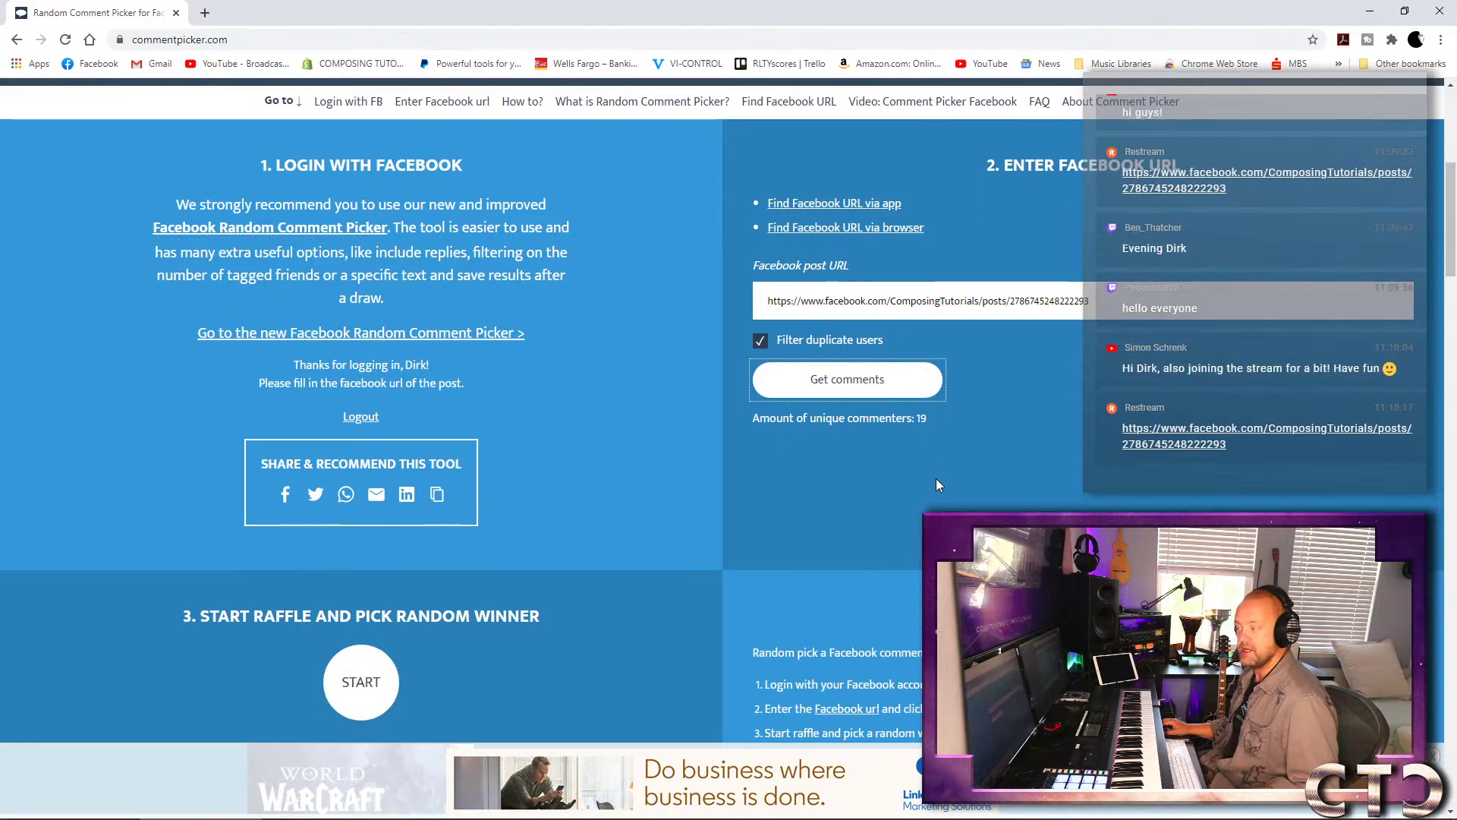
scroll(981, 425, "down", 2)
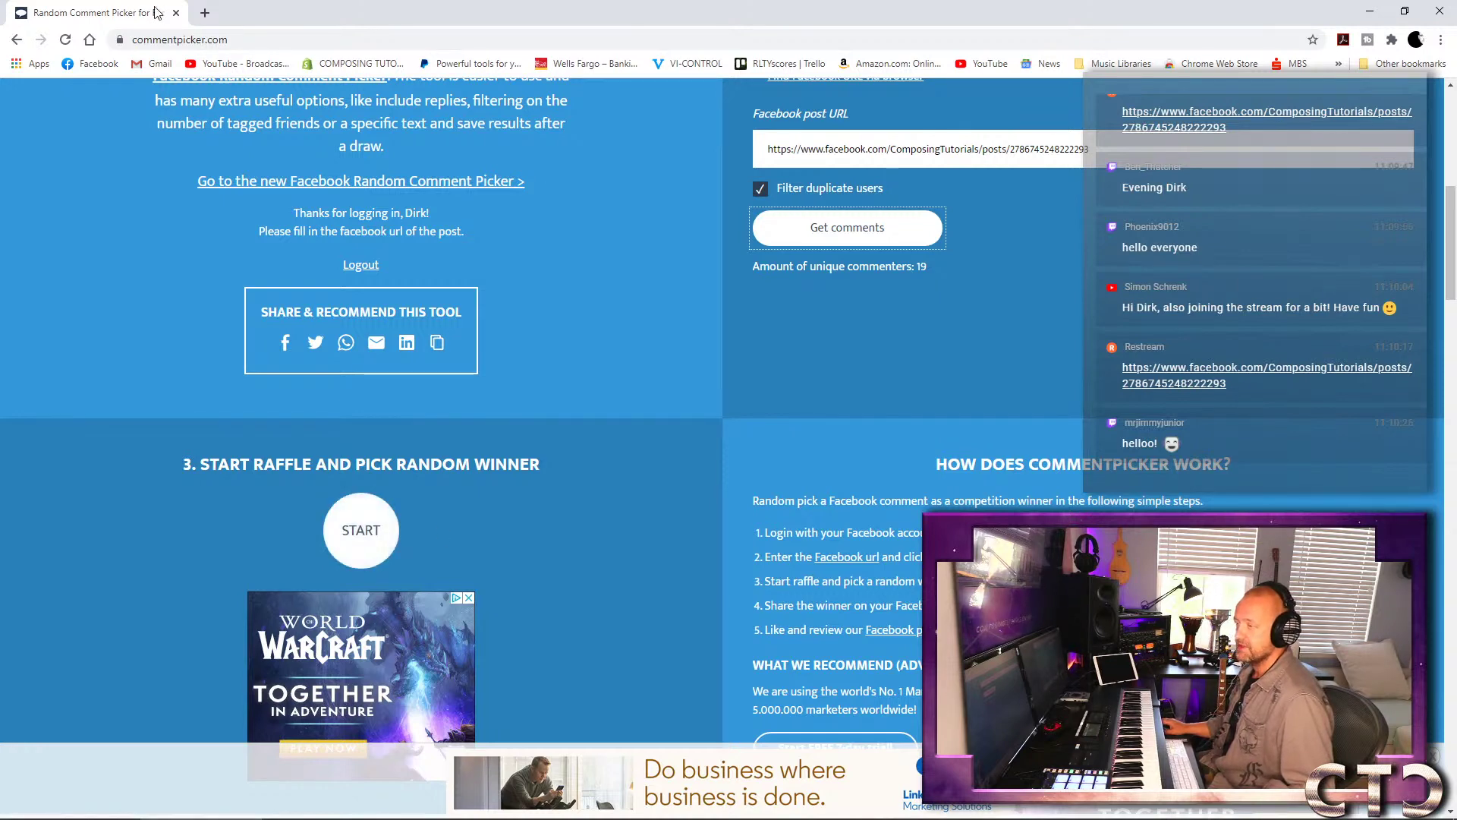
Switch to the Cubase project, open the K6 track's Kontakt instance and move its window clear of the chat overlay.
left_click_drag(169, 12, 307, 45)
left_click(313, 41)
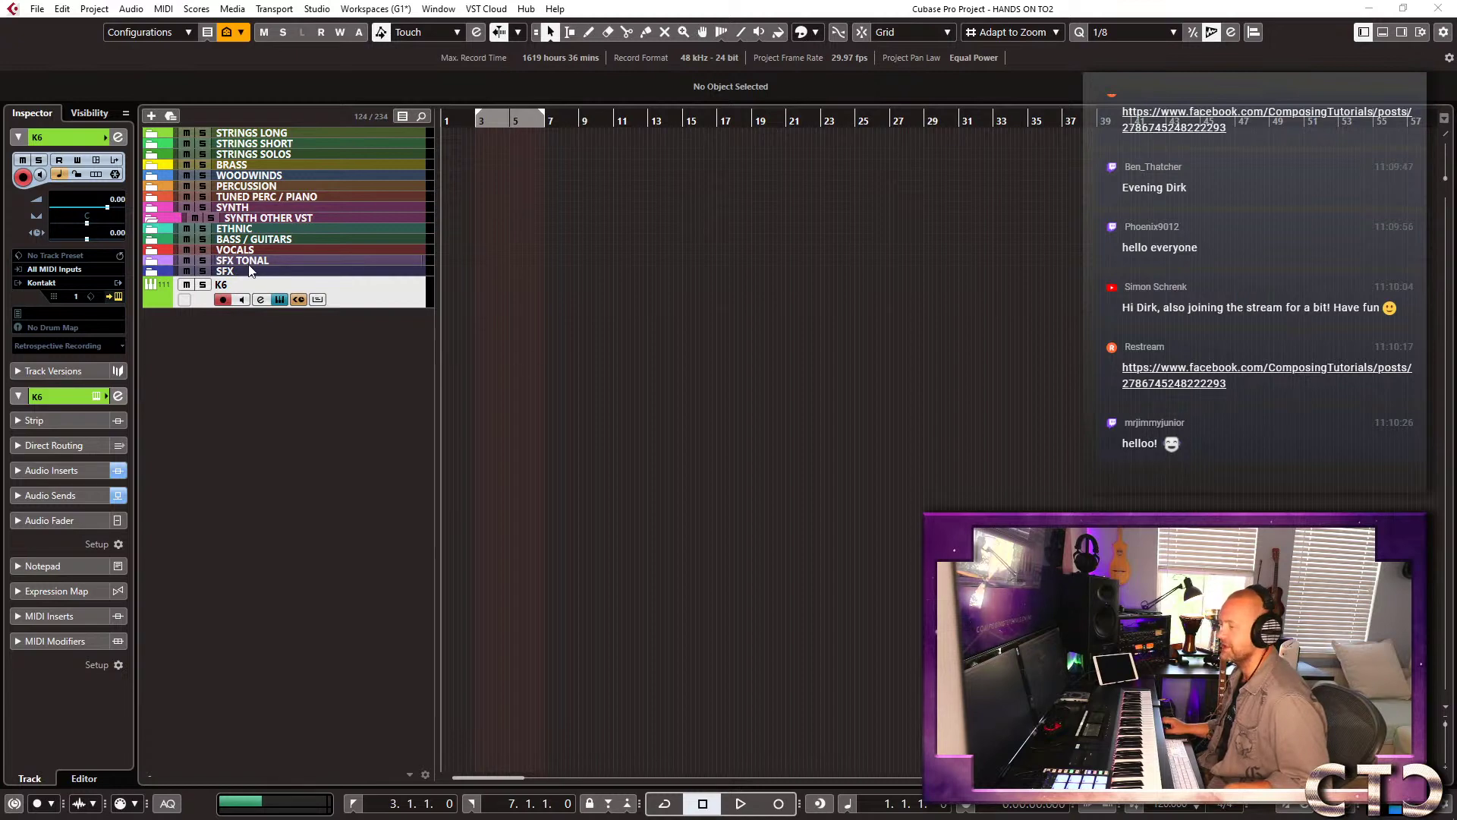
double_click(333, 284)
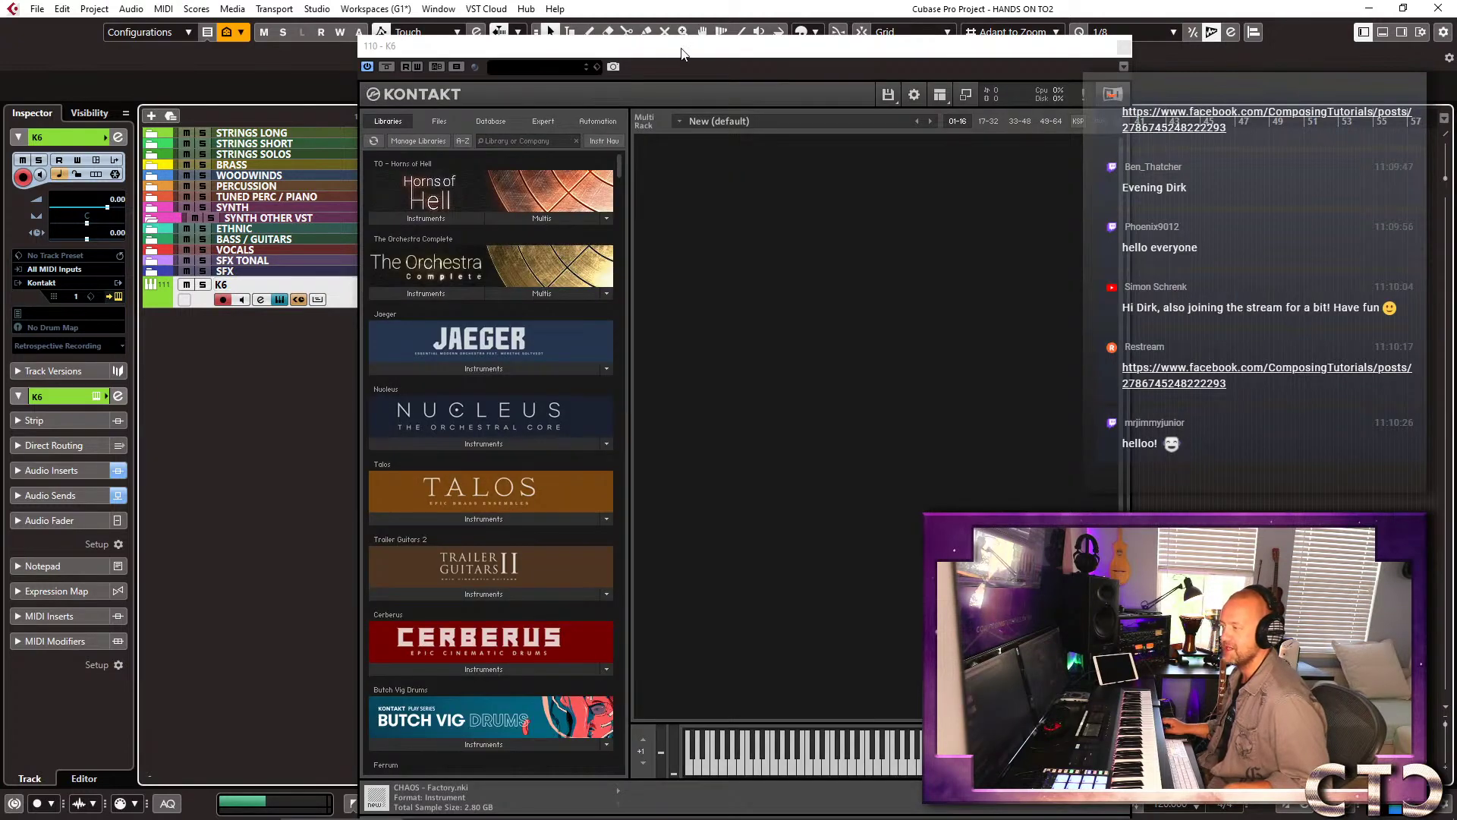
left_click_drag(680, 47, 429, 9)
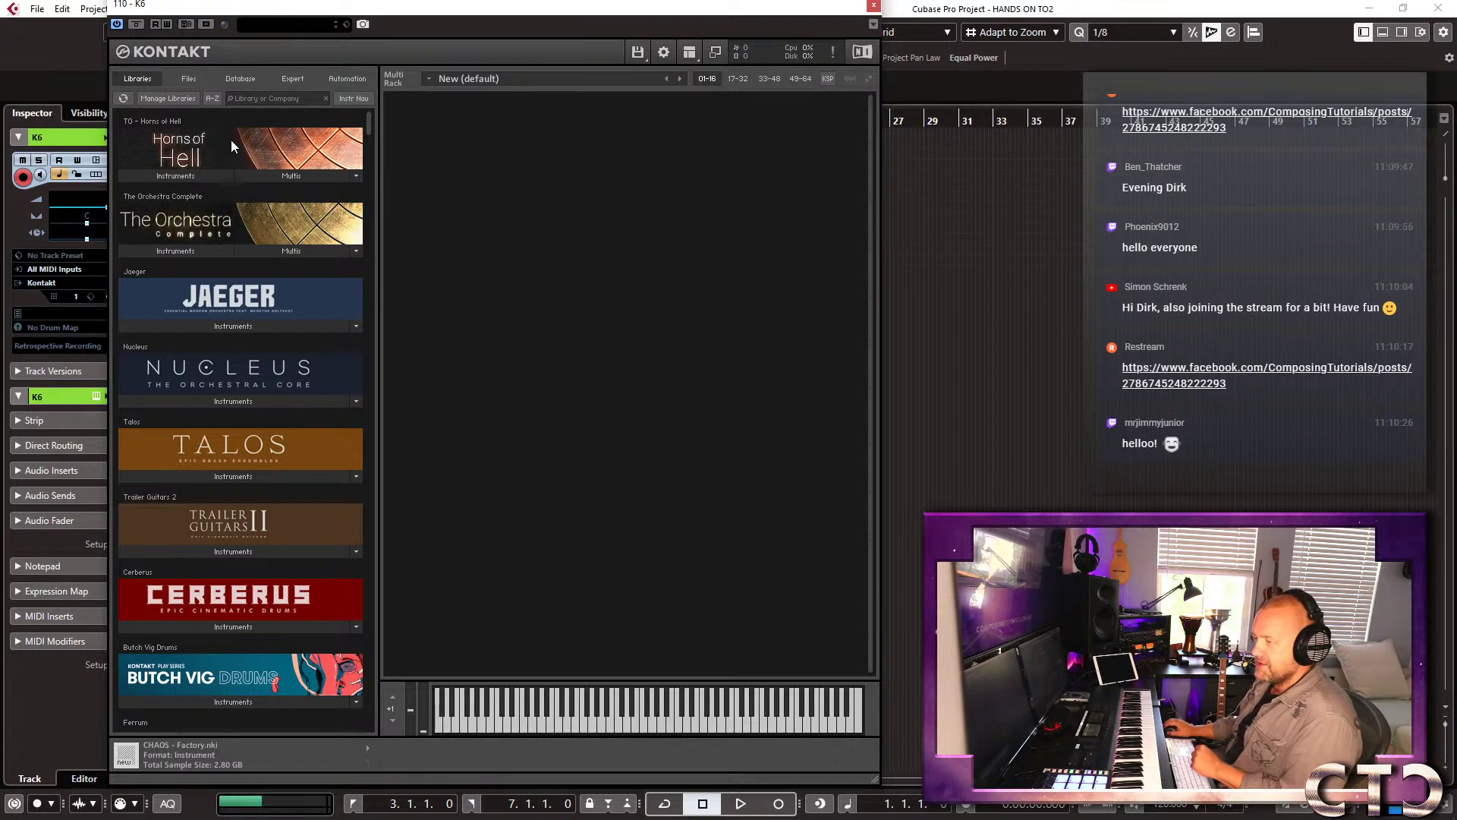
Look through the instrument folders of The Orchestra Complete and Horns of Hell in Kontakt's library browser.
scroll(231, 140, "down", 1)
scroll(229, 139, "up", 1)
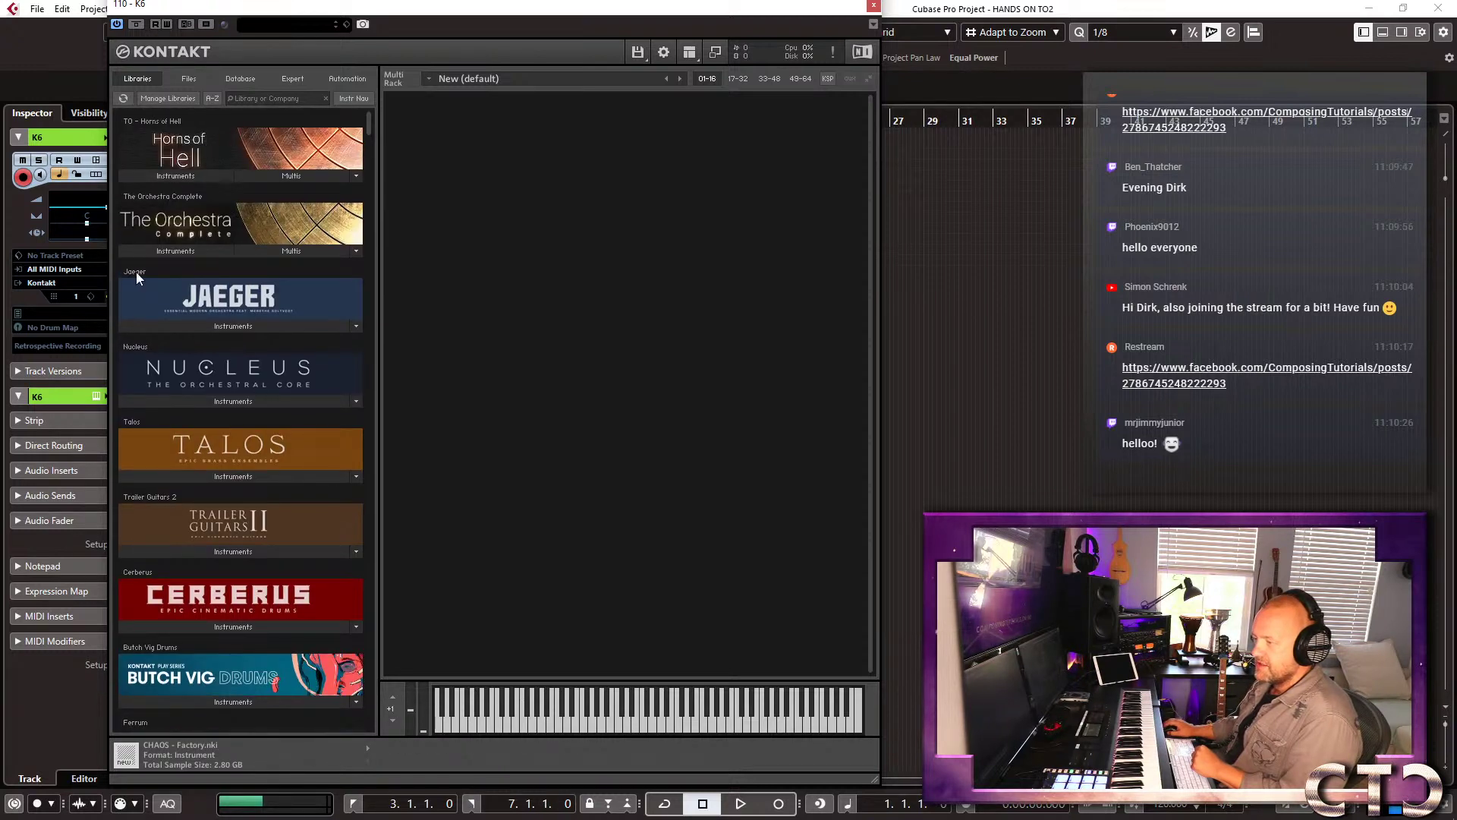
left_click(186, 250)
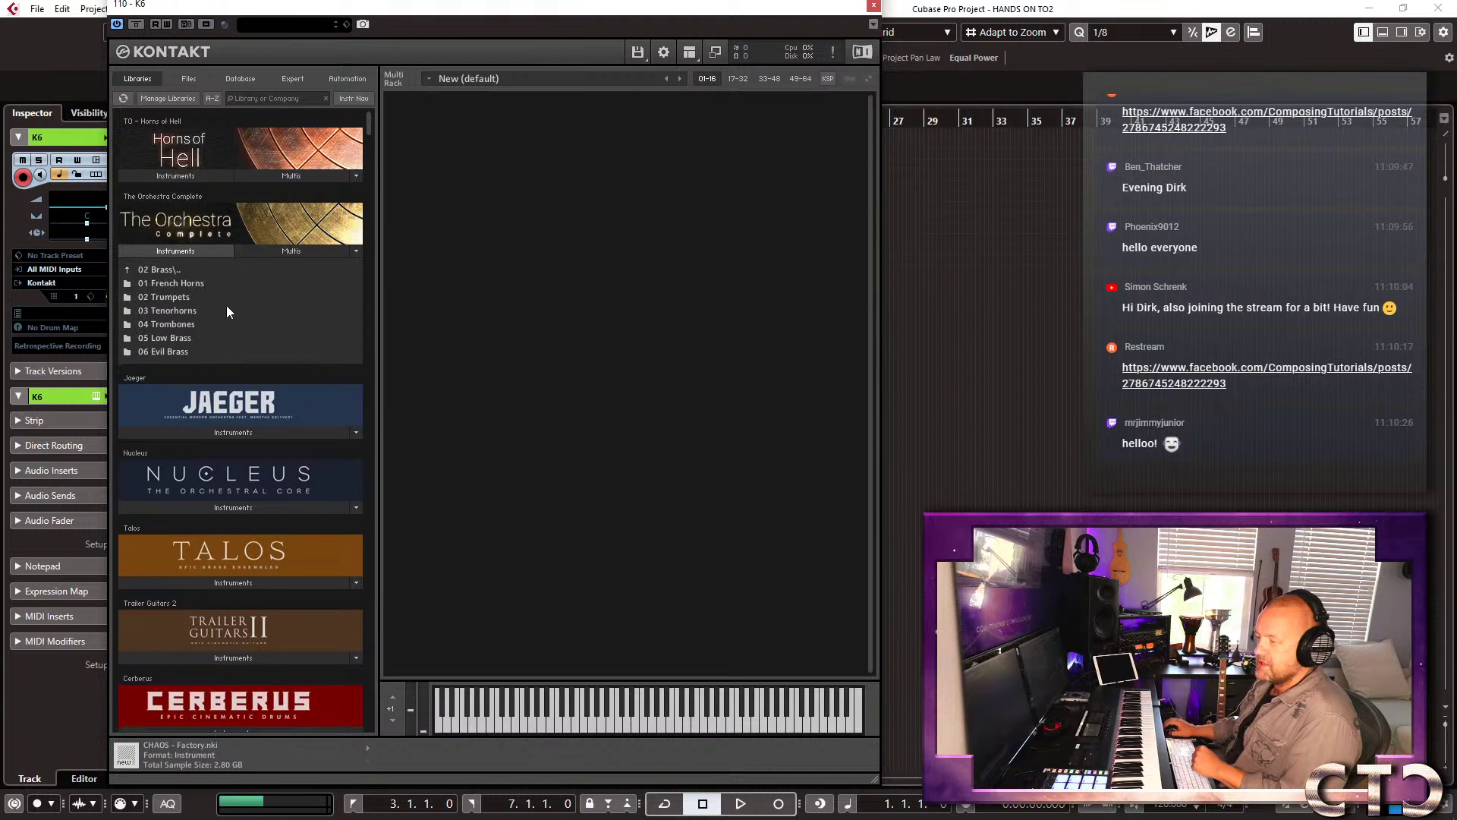
left_click(162, 270)
left_click(165, 251)
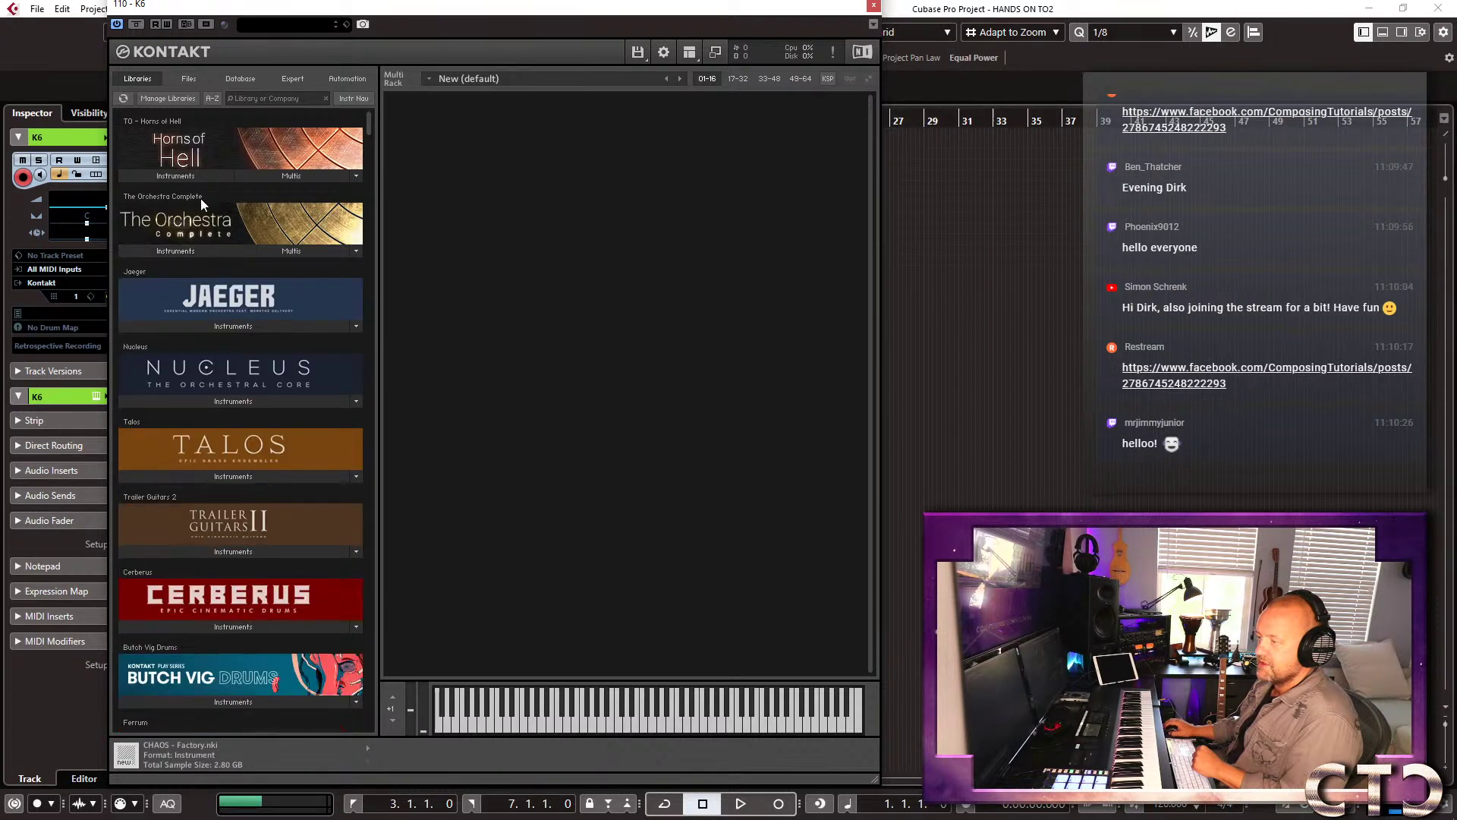
left_click(186, 174)
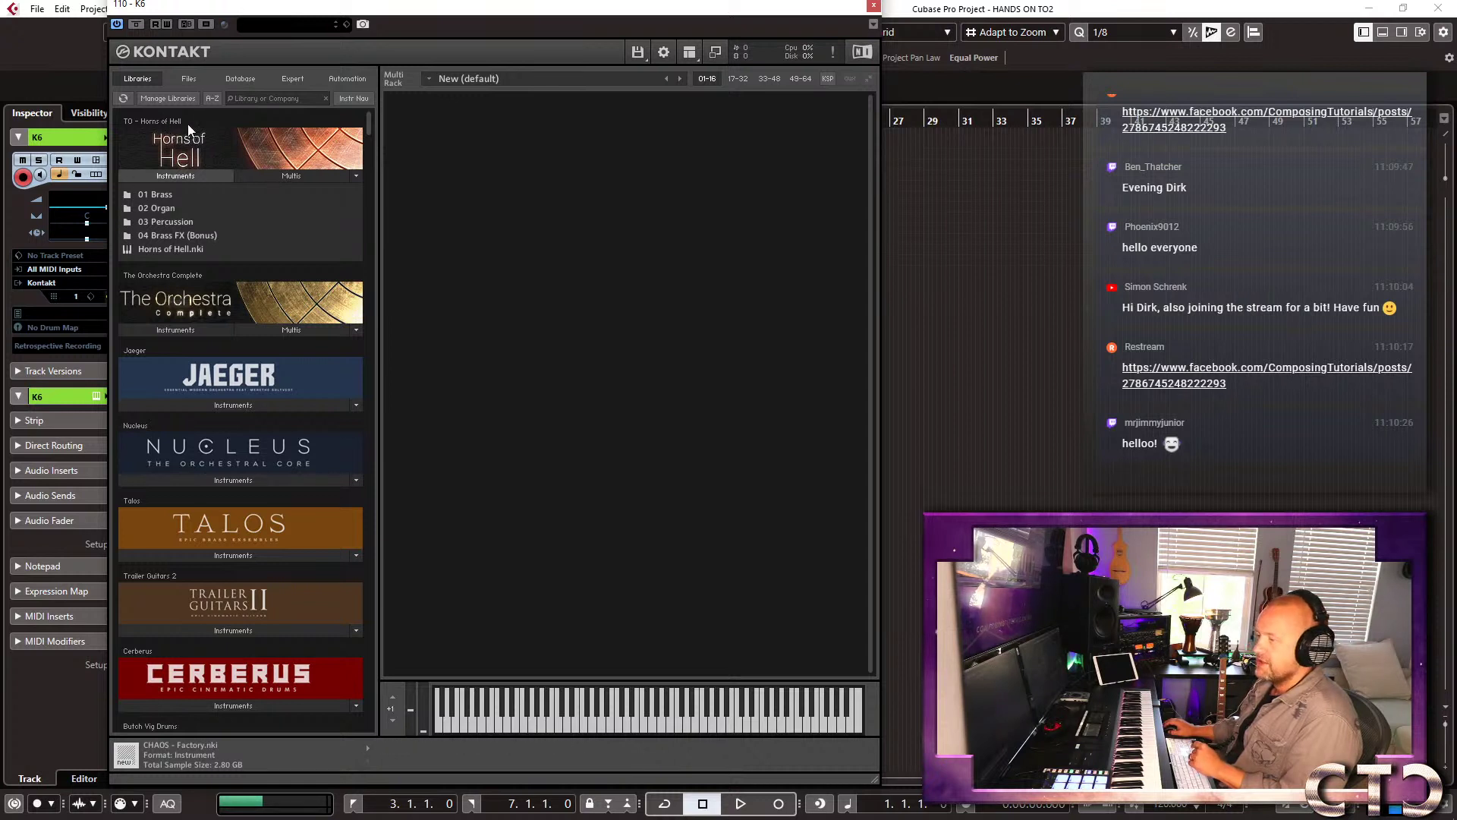
left_click(171, 176)
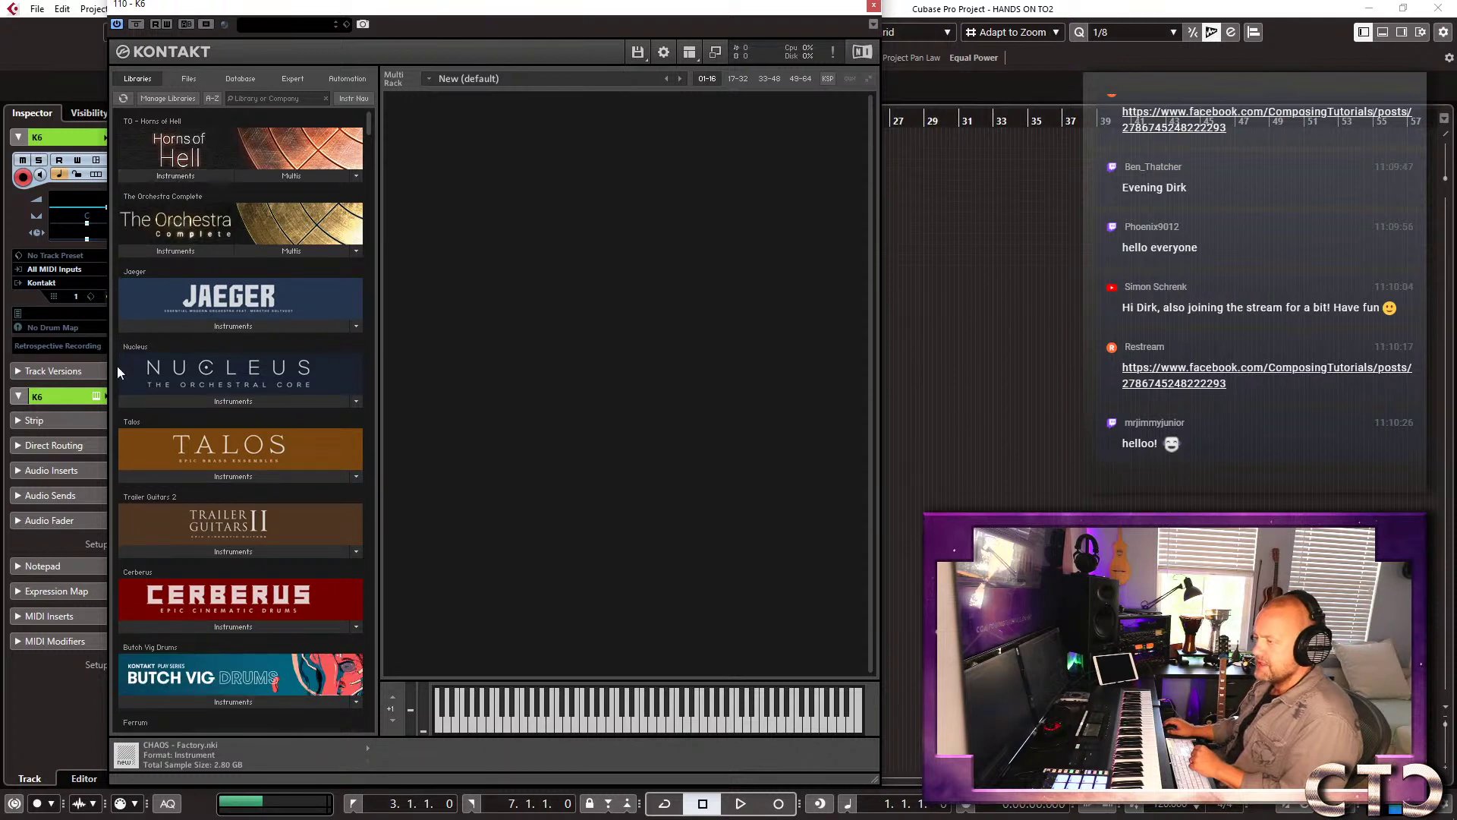
mouse_move(126, 816)
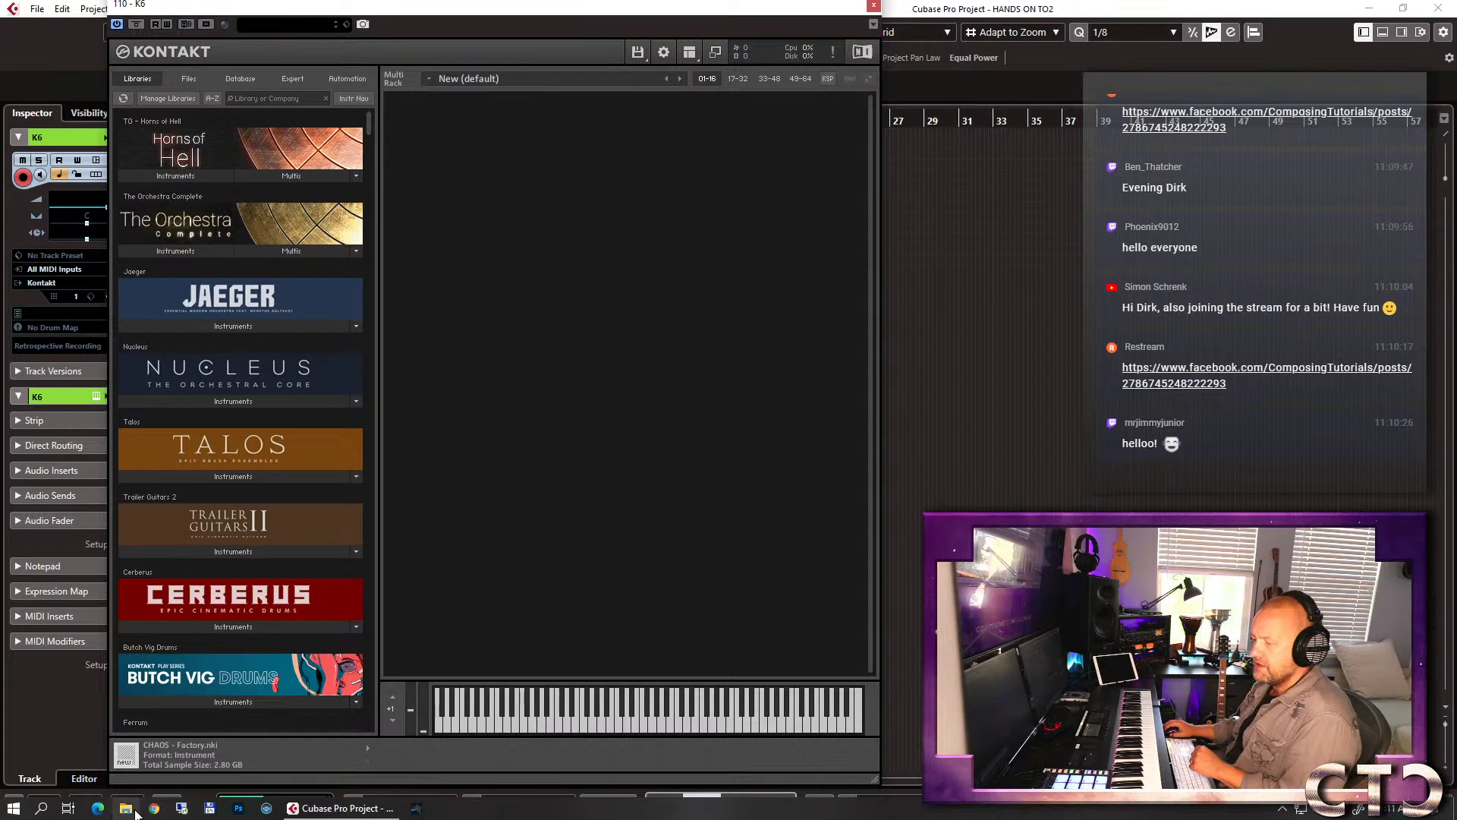
left_click(125, 808)
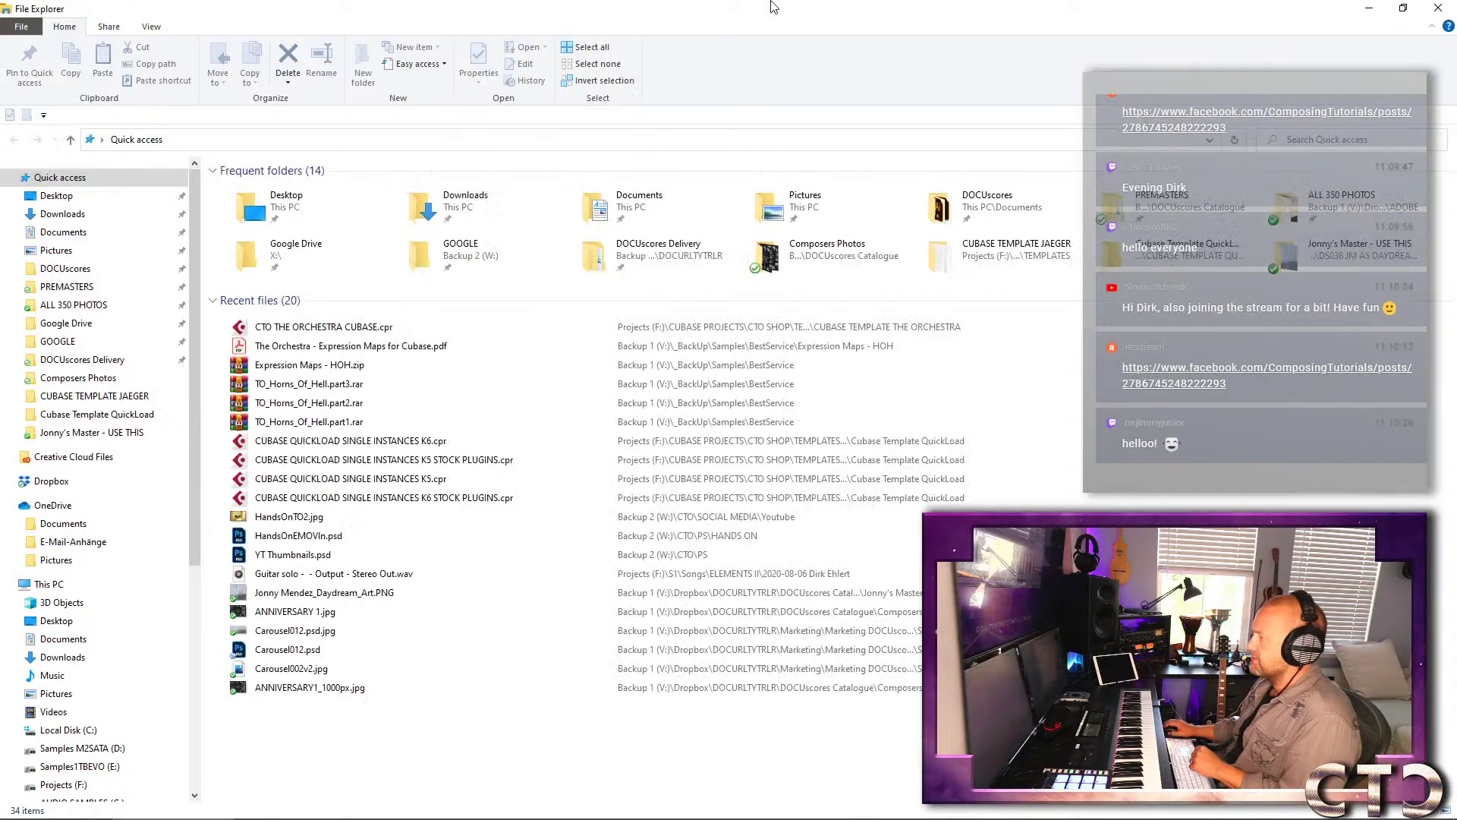
left_click(1427, 10)
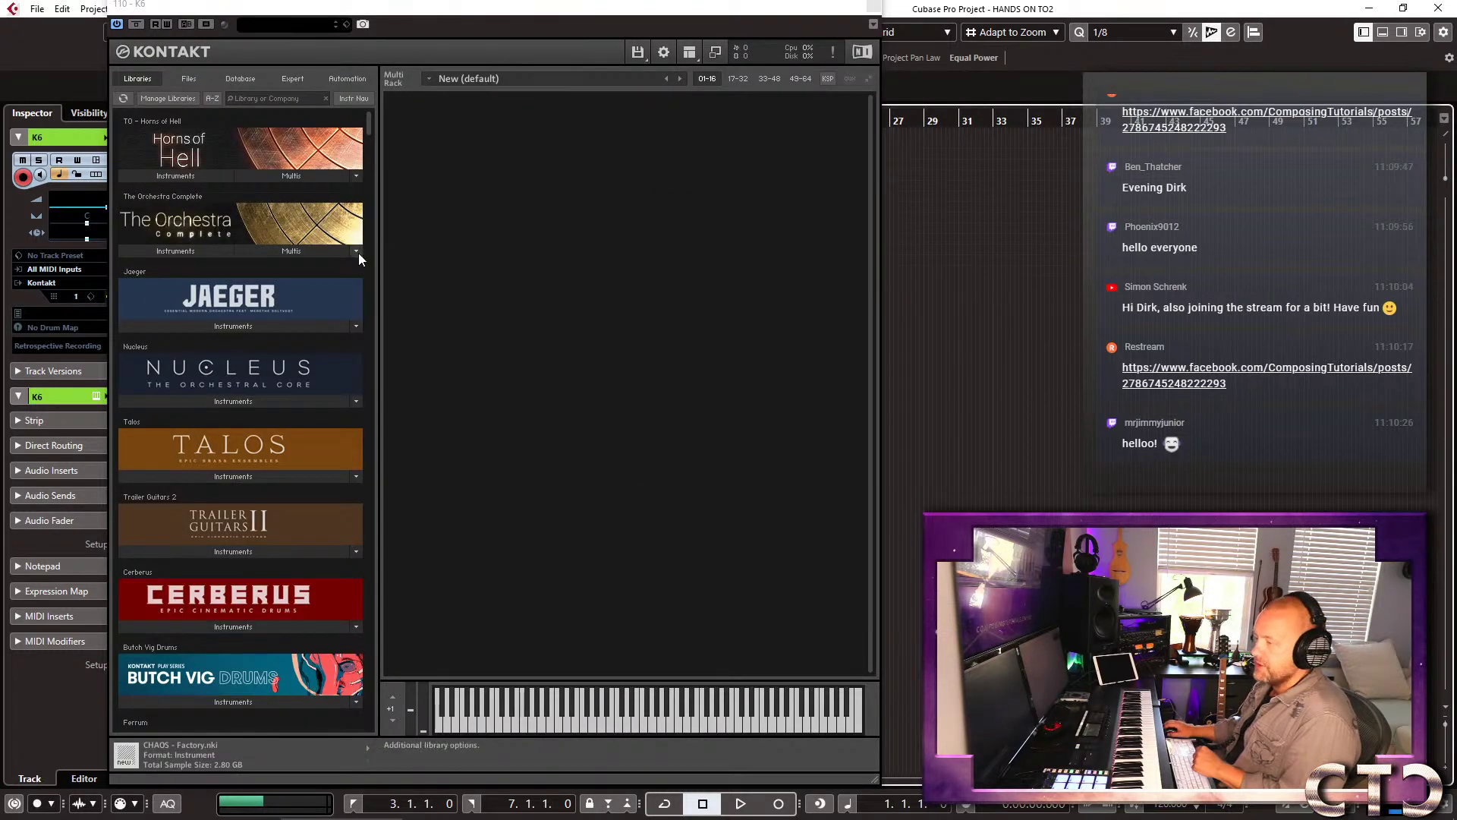
Open the containing folder of The Orchestra Complete library and go up to its parent Sonuscore folder.
left_click(356, 251)
left_click(364, 264)
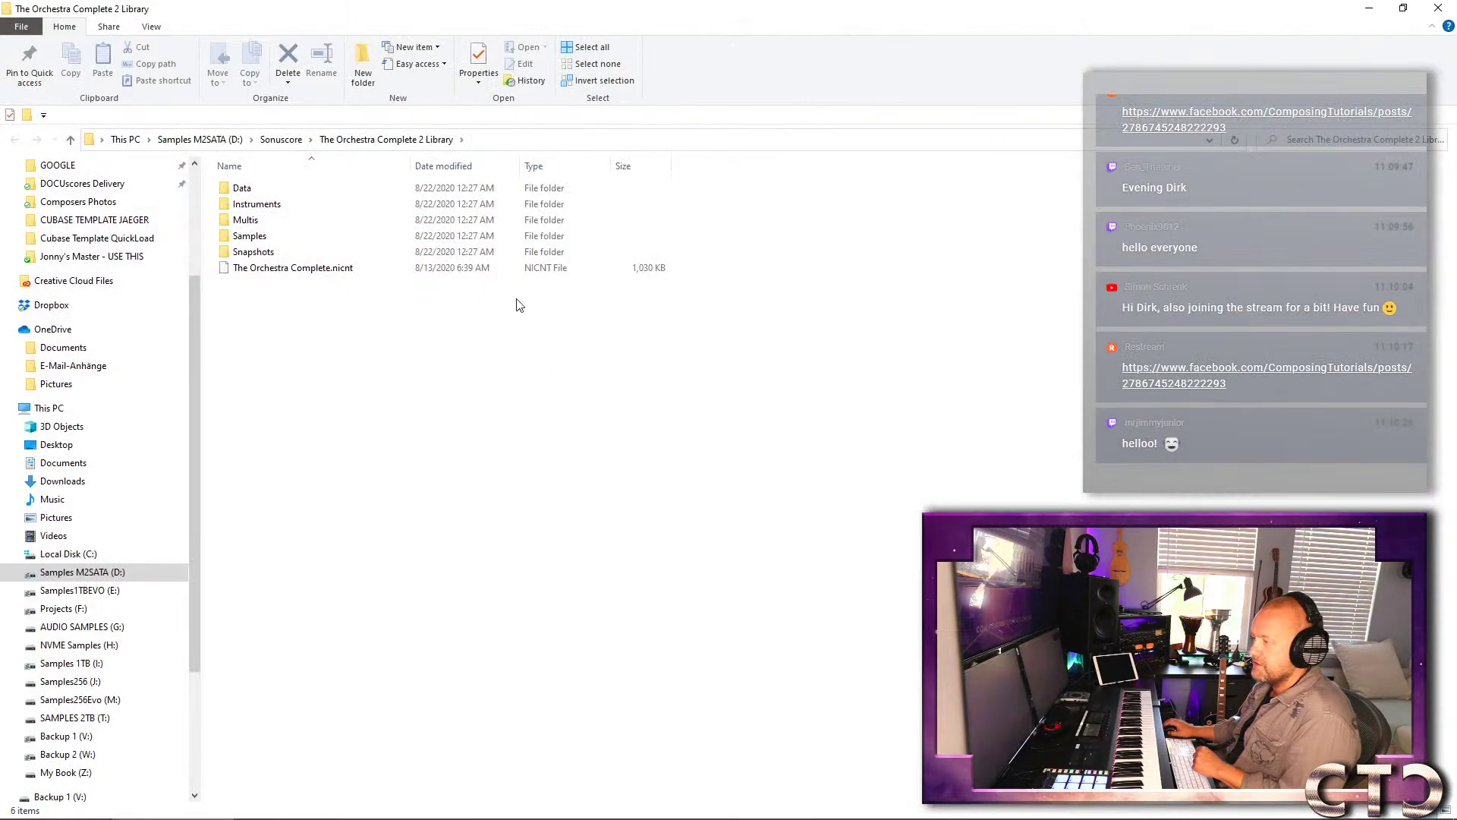
left_click(275, 140)
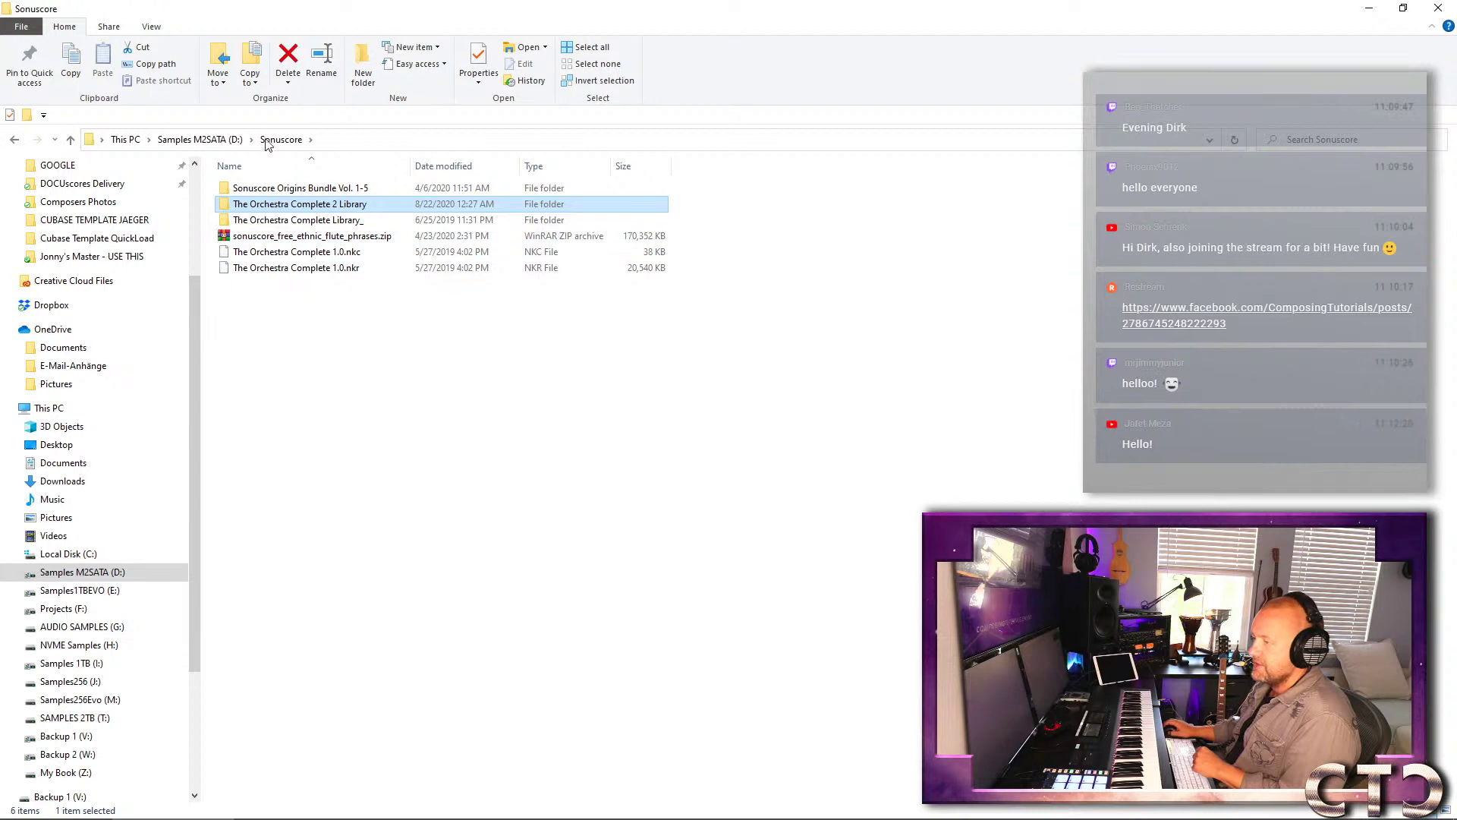
View the properties of The Orchestra Complete 2 Library folder, and return to Kontakt.
right_click(262, 203)
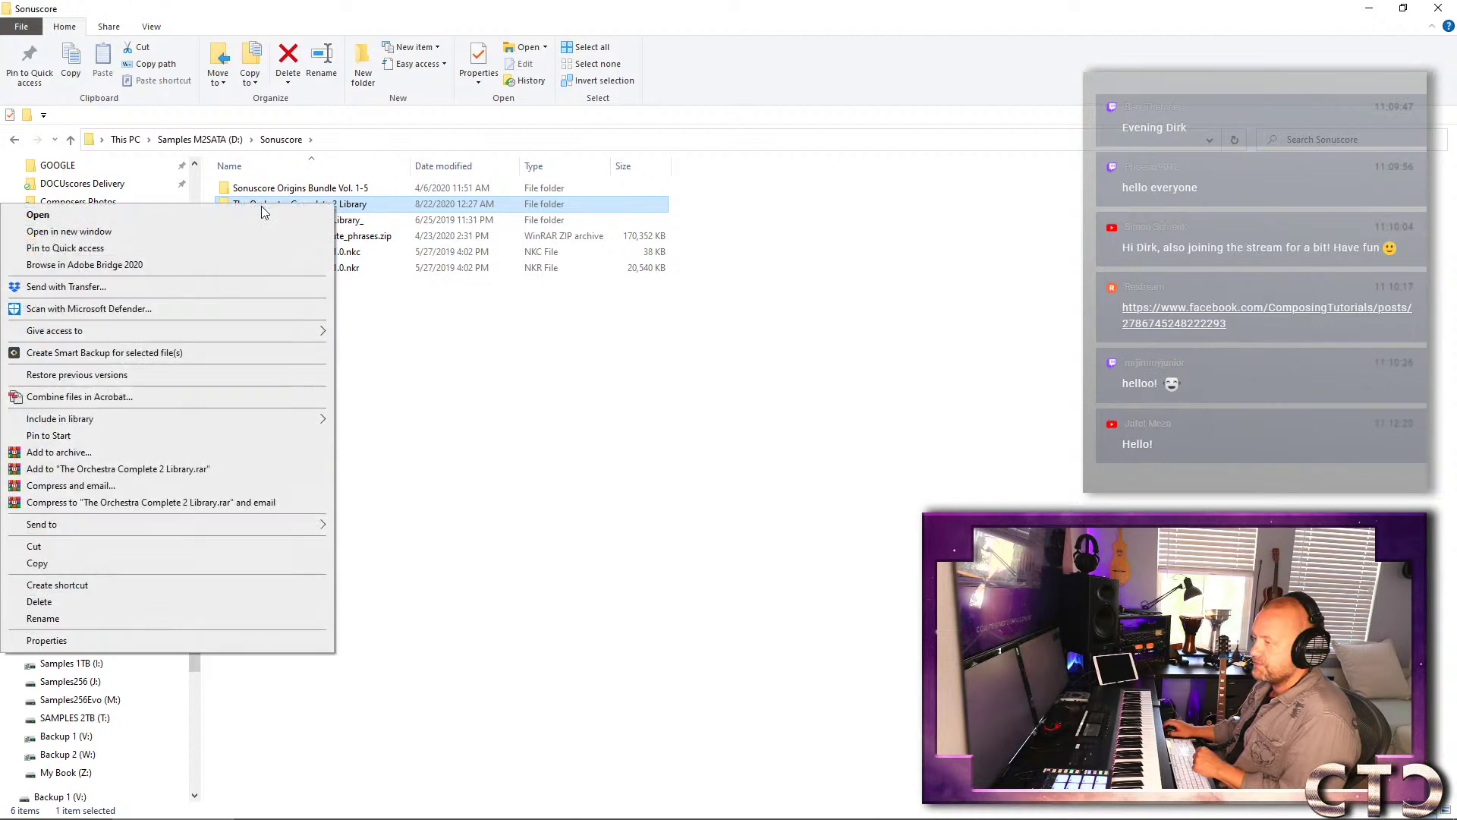
left_click(239, 659)
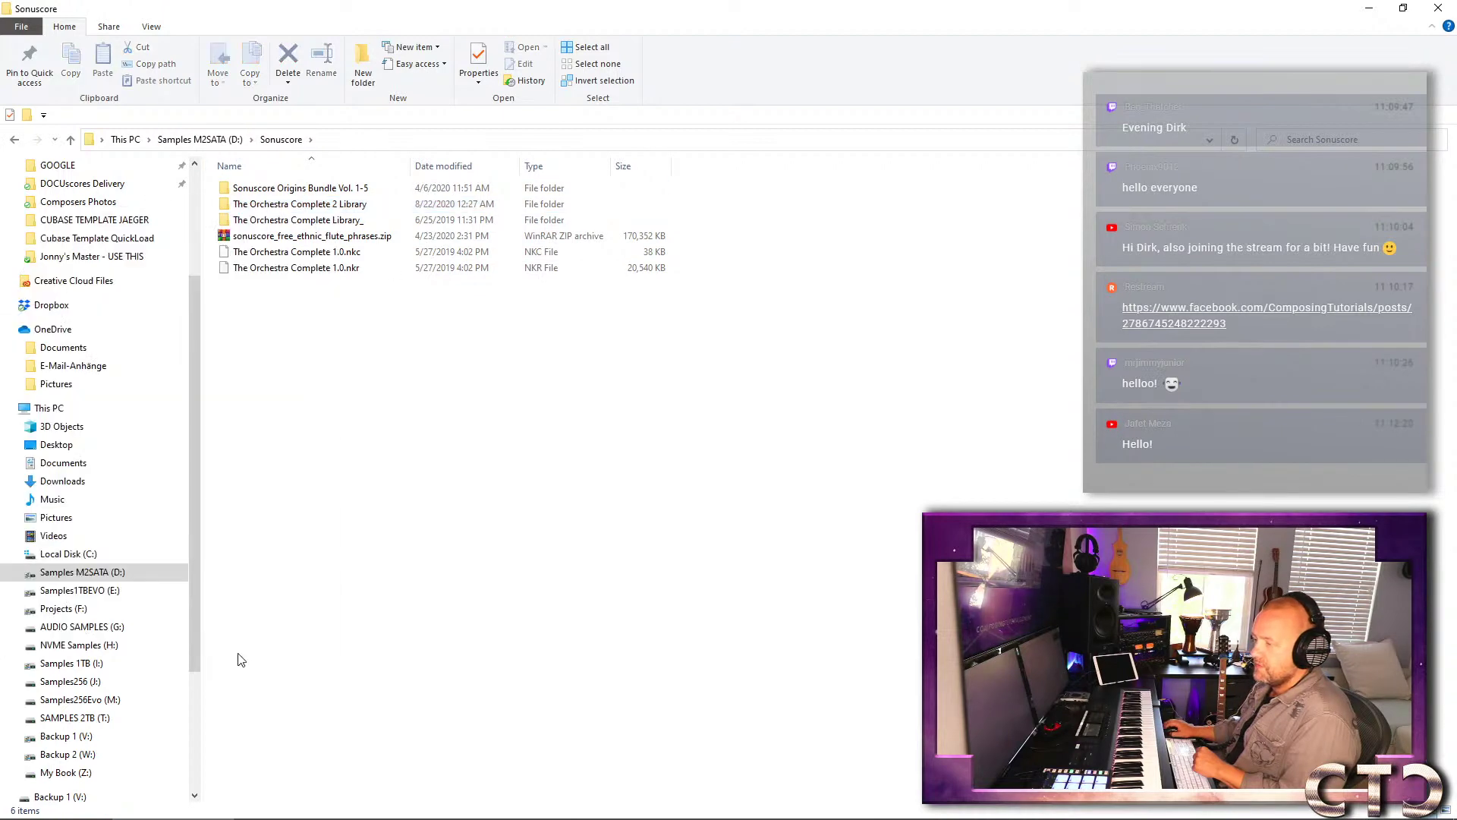
right_click(307, 206)
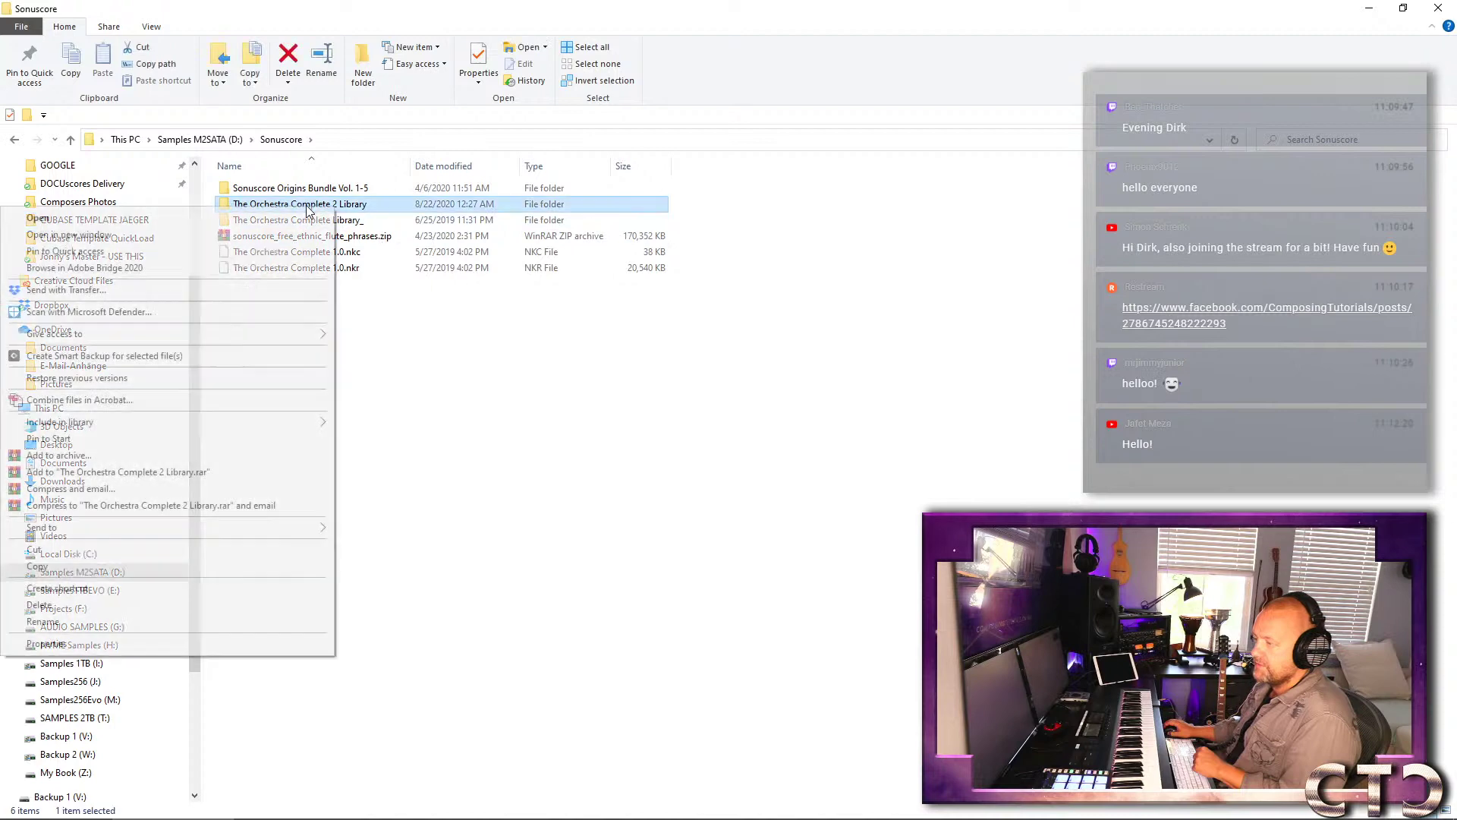
left_click(248, 642)
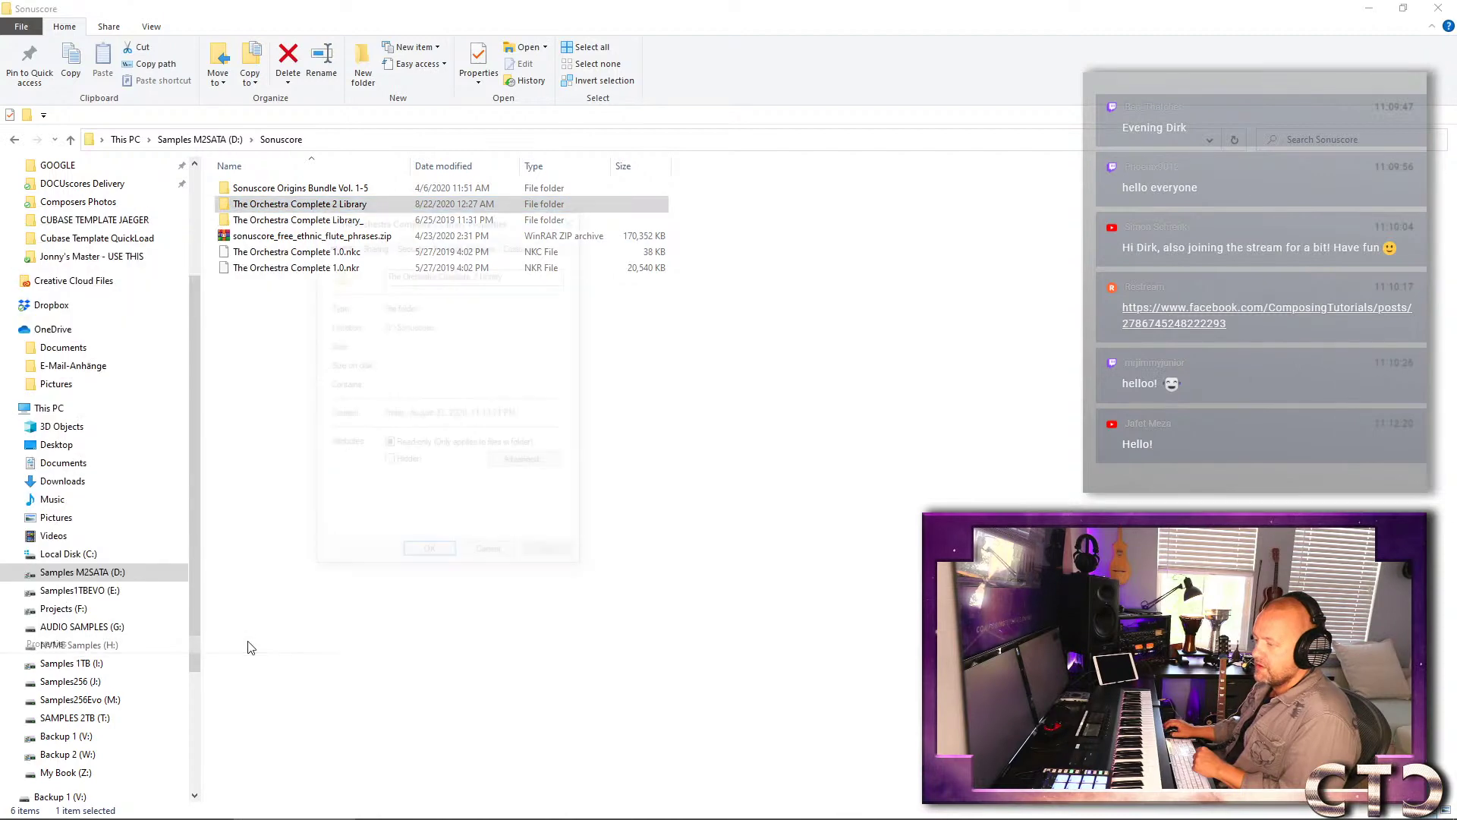
left_click(489, 557)
key("alt+Tab")
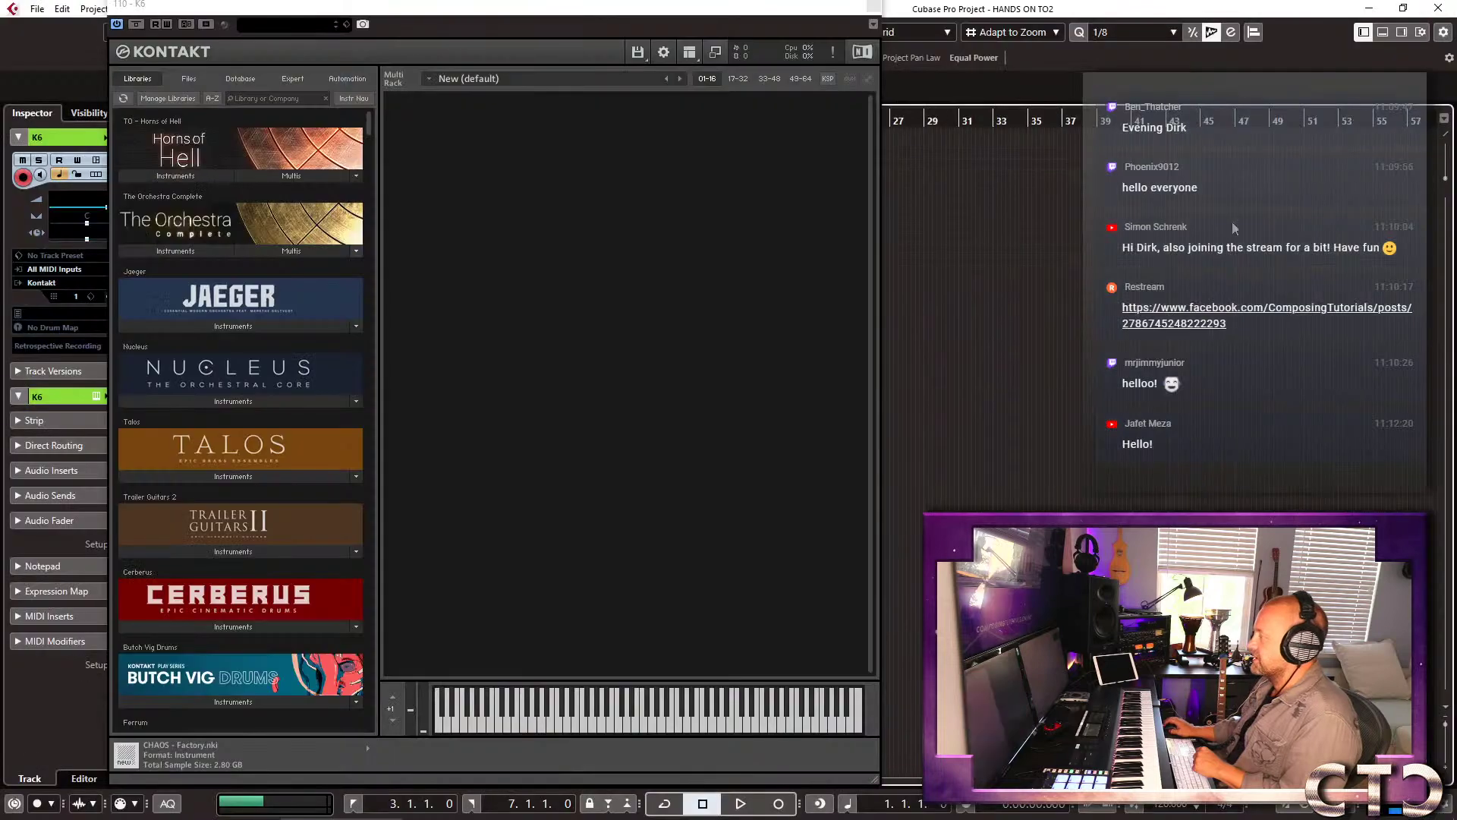
Open the Horns of Hell library's containing folder, view the TO - Horns Of Hell Library folder's properties from Best Service, and return to Kontakt.
left_click(356, 175)
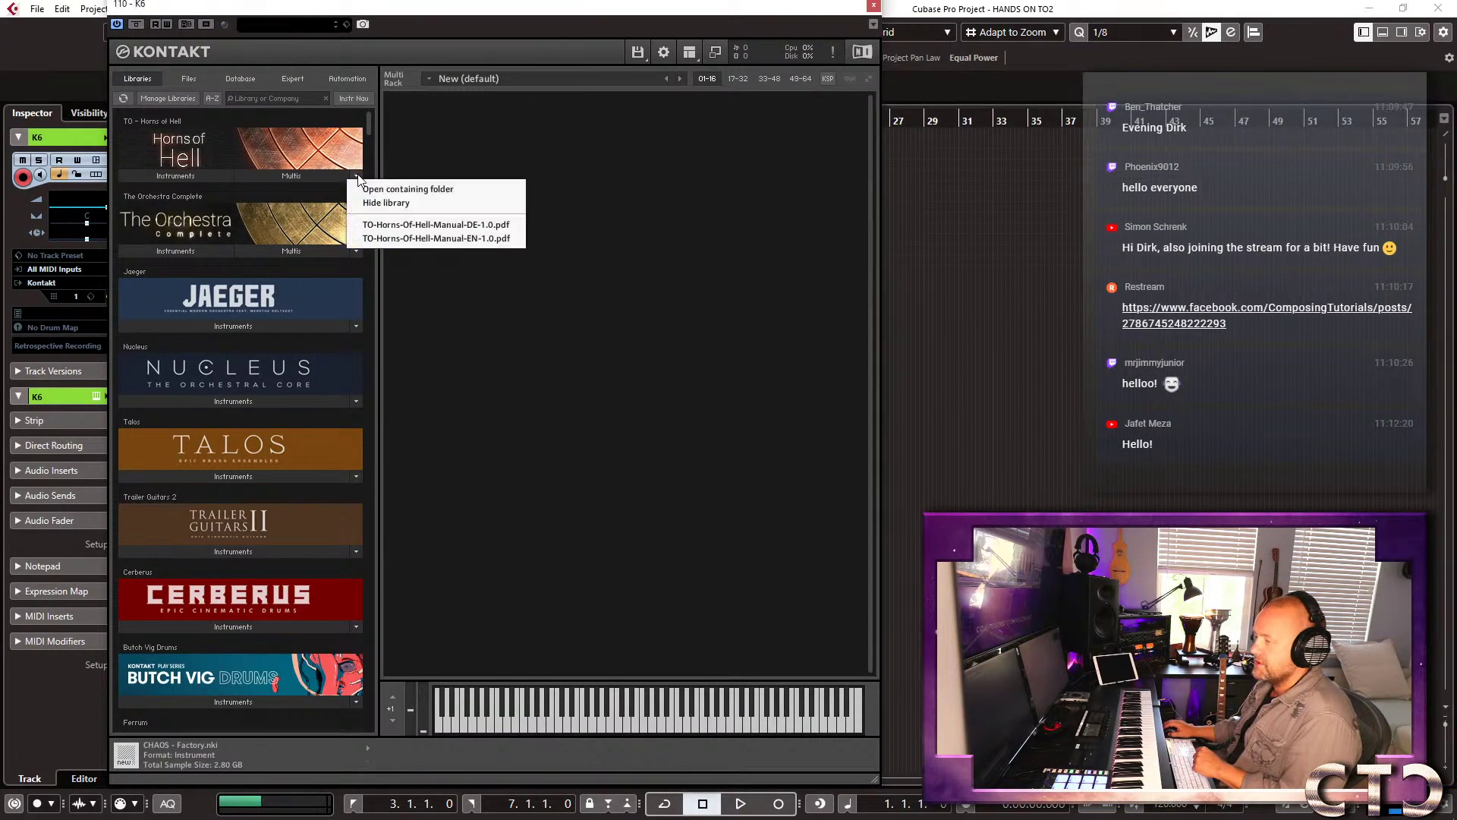
left_click(373, 190)
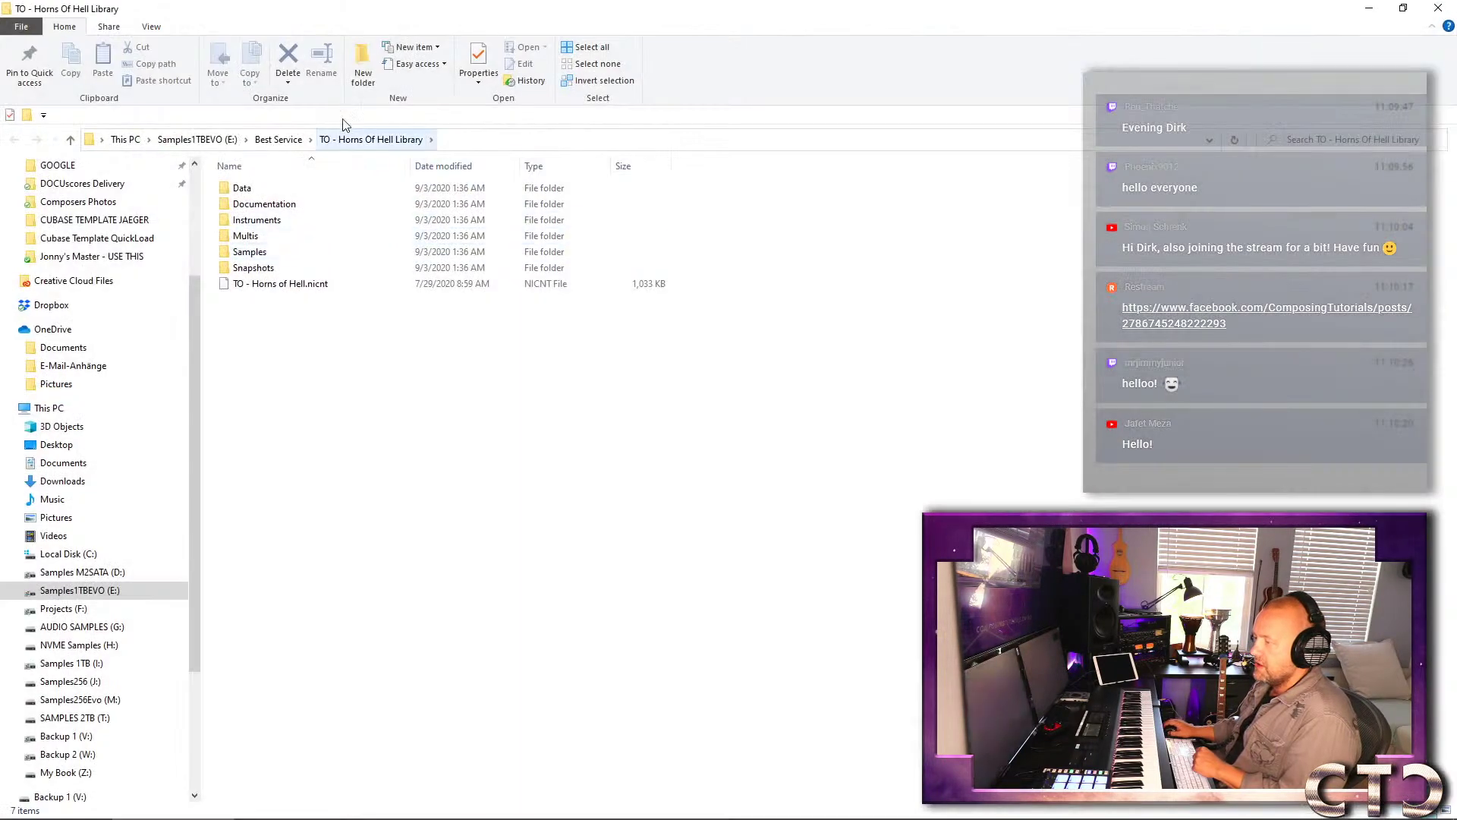
left_click(278, 140)
right_click(254, 236)
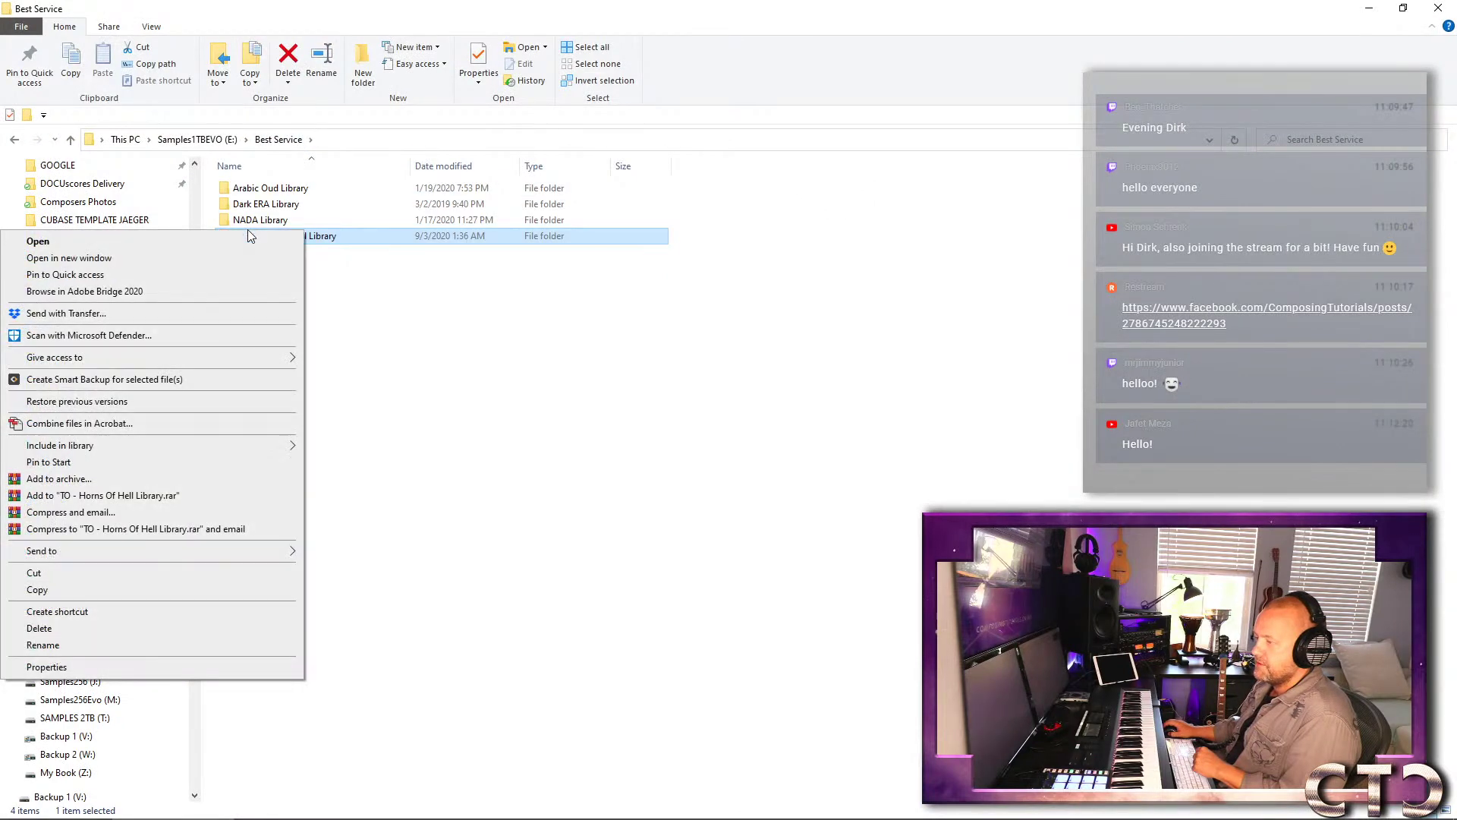
left_click(147, 667)
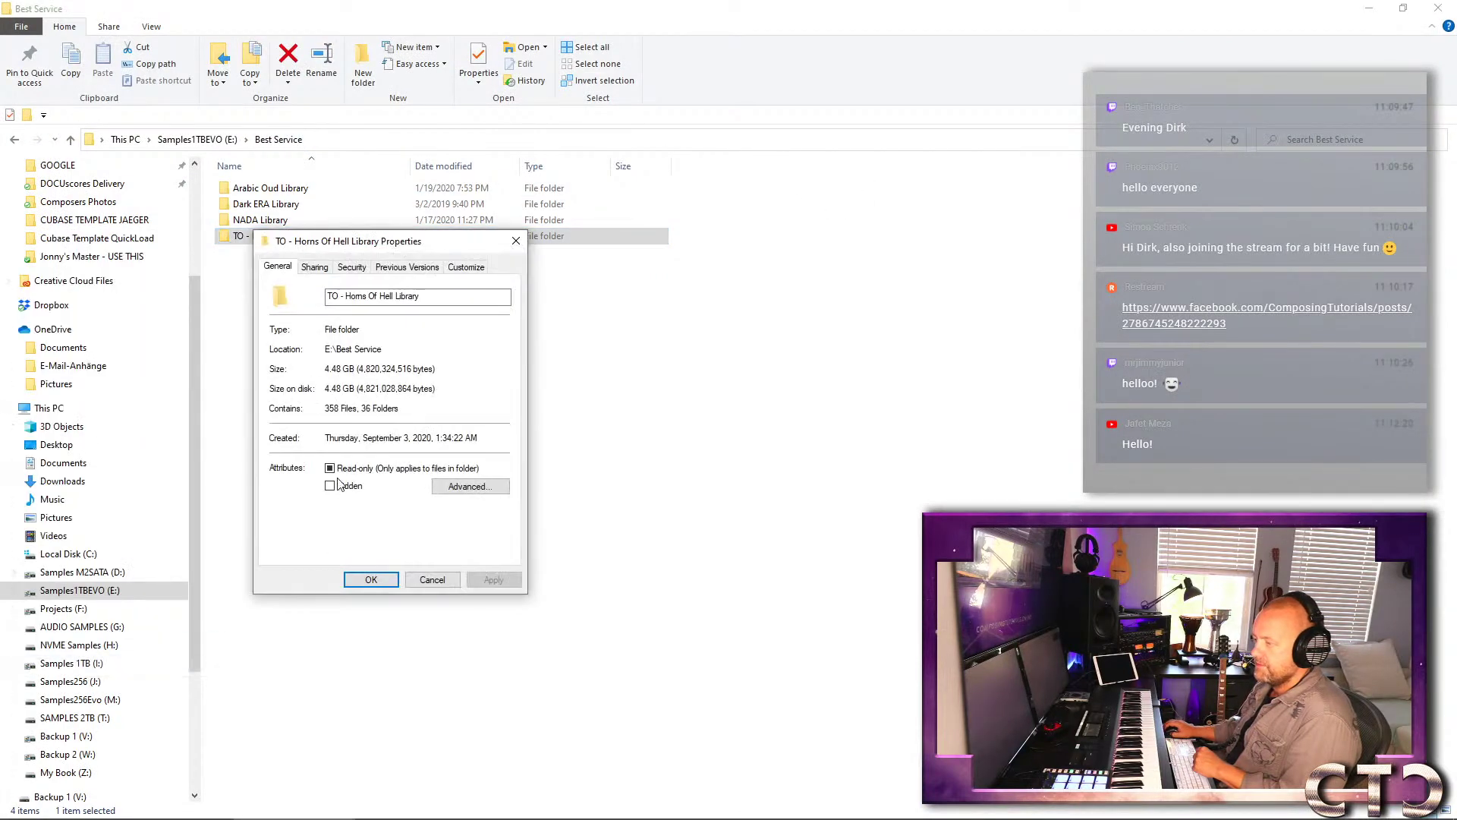
left_click(516, 241)
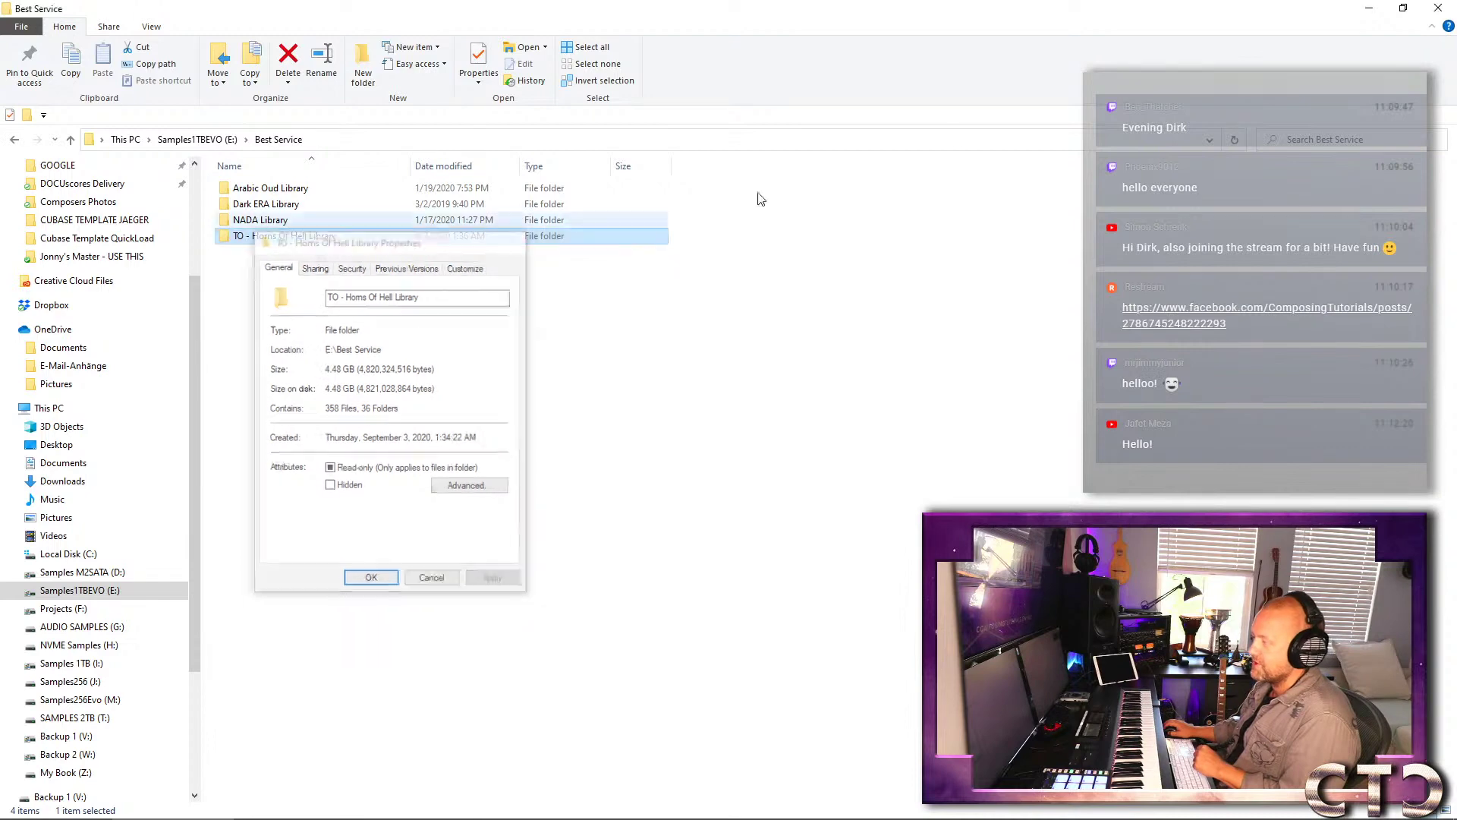
left_click(1437, 8)
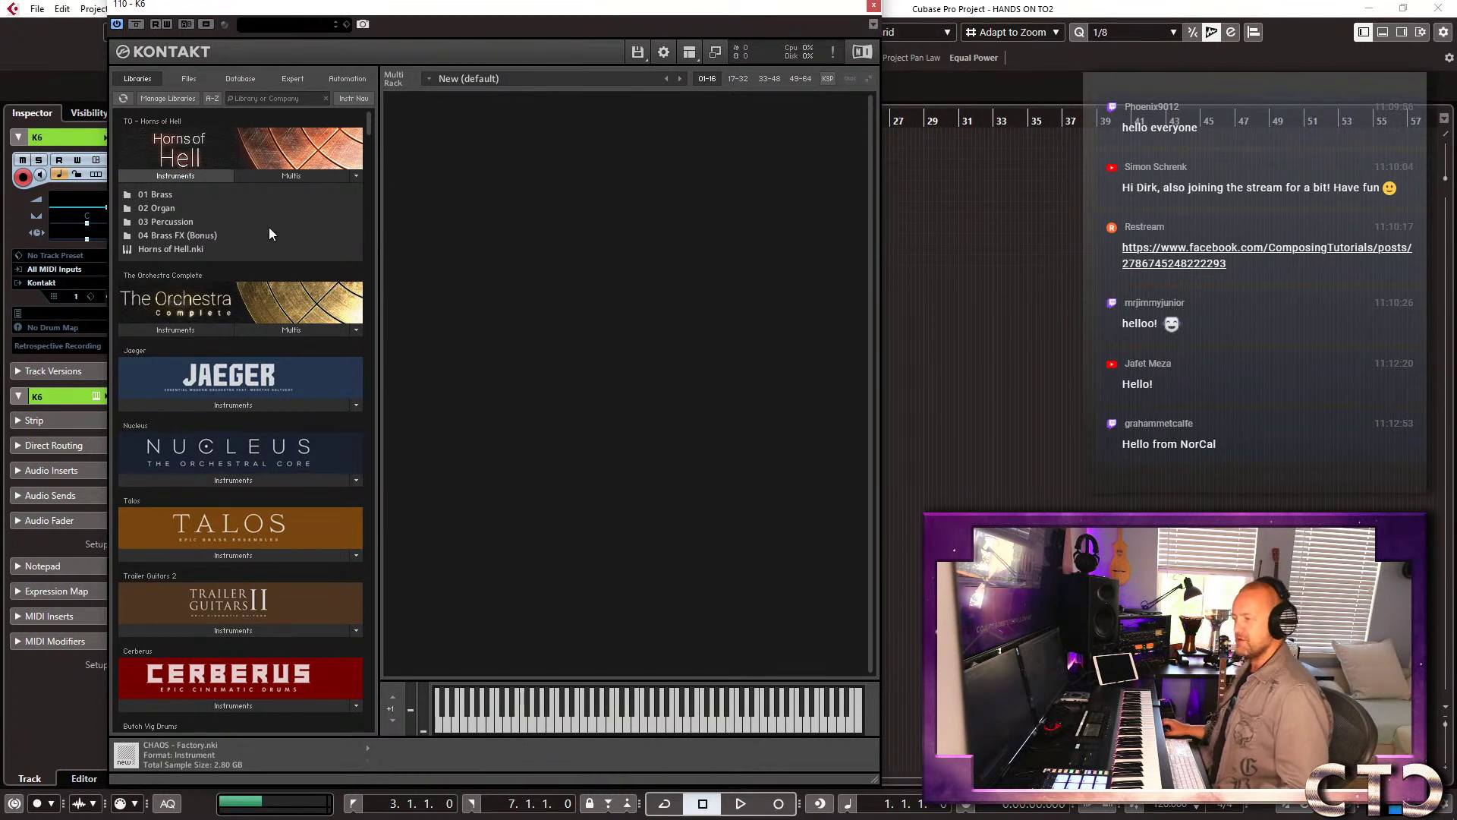
Look through the 01 Brass folder of Horns of Hell and its 01 French Horns subfolder.
left_click(166, 192)
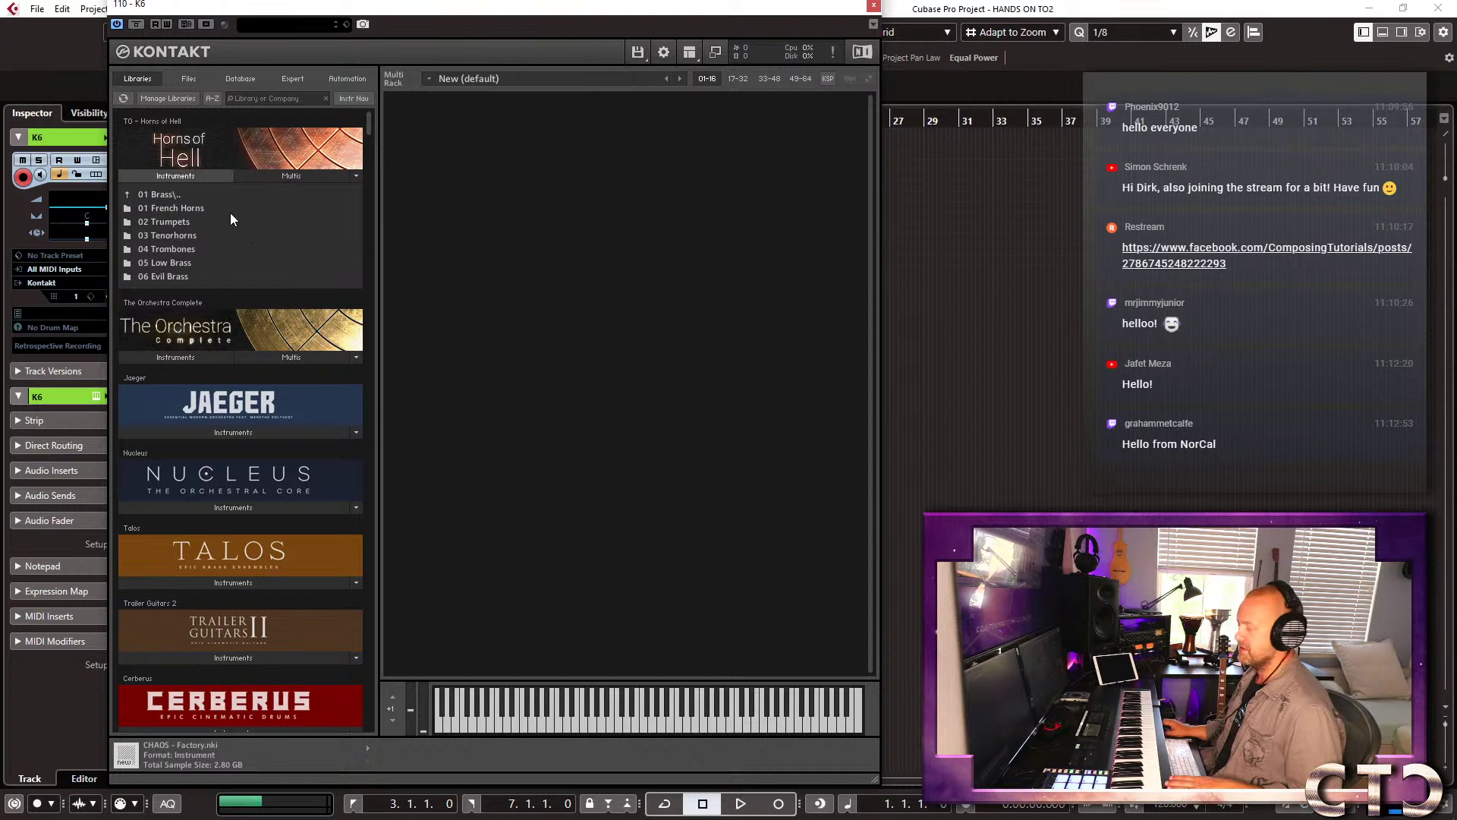
left_click(177, 197)
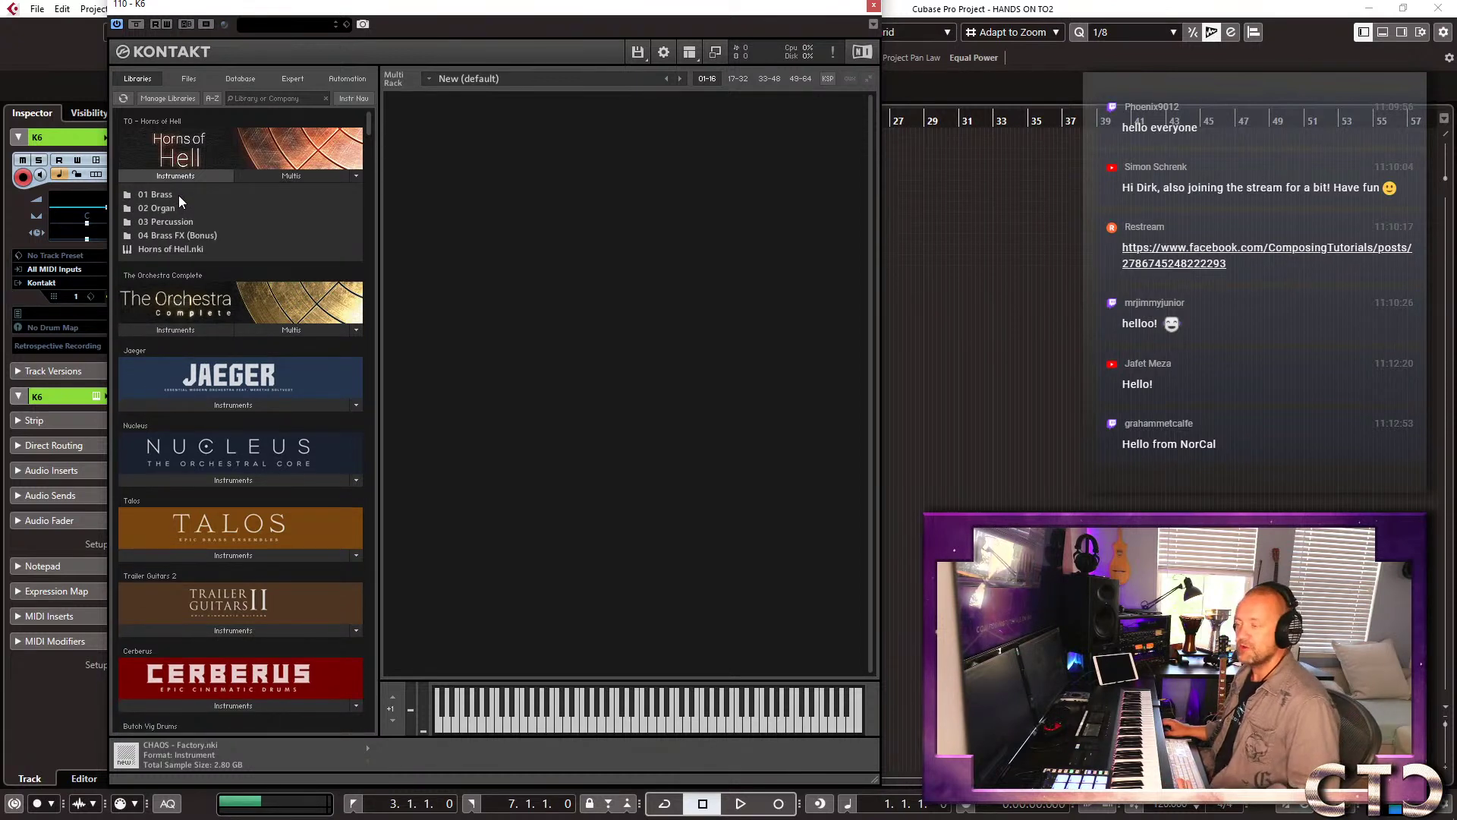
left_click(180, 195)
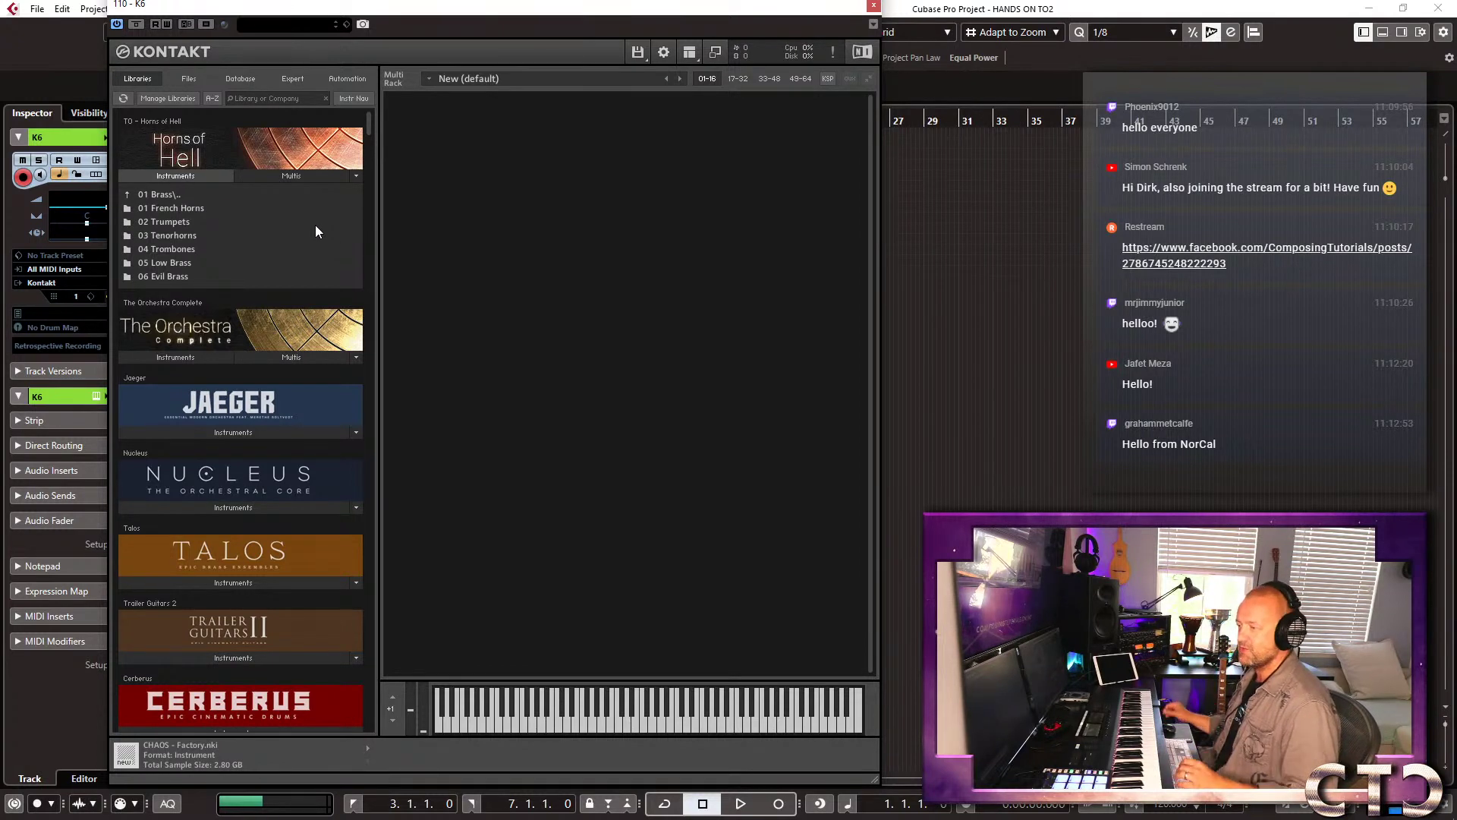
left_click(157, 208)
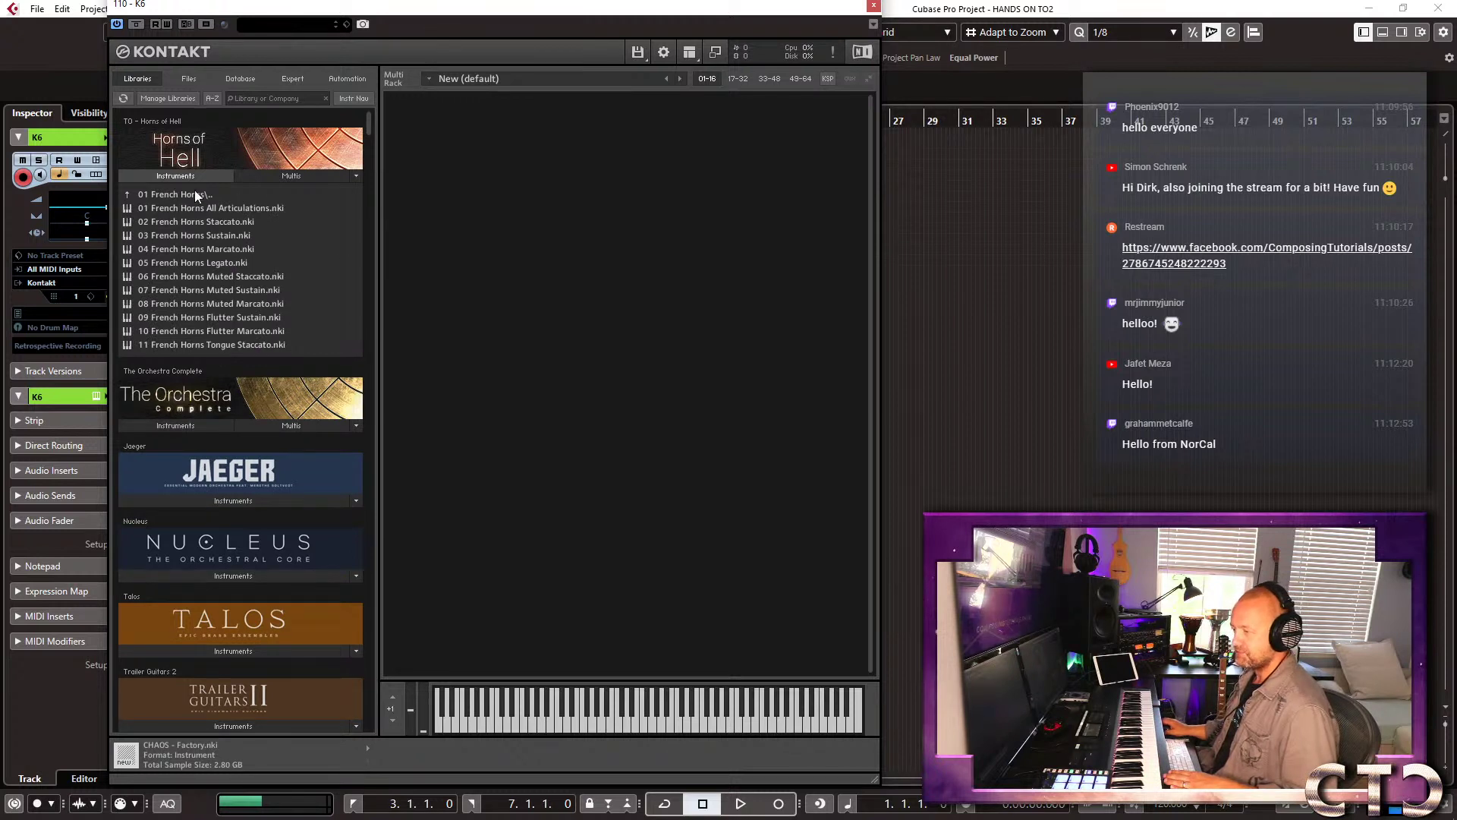
left_click(182, 195)
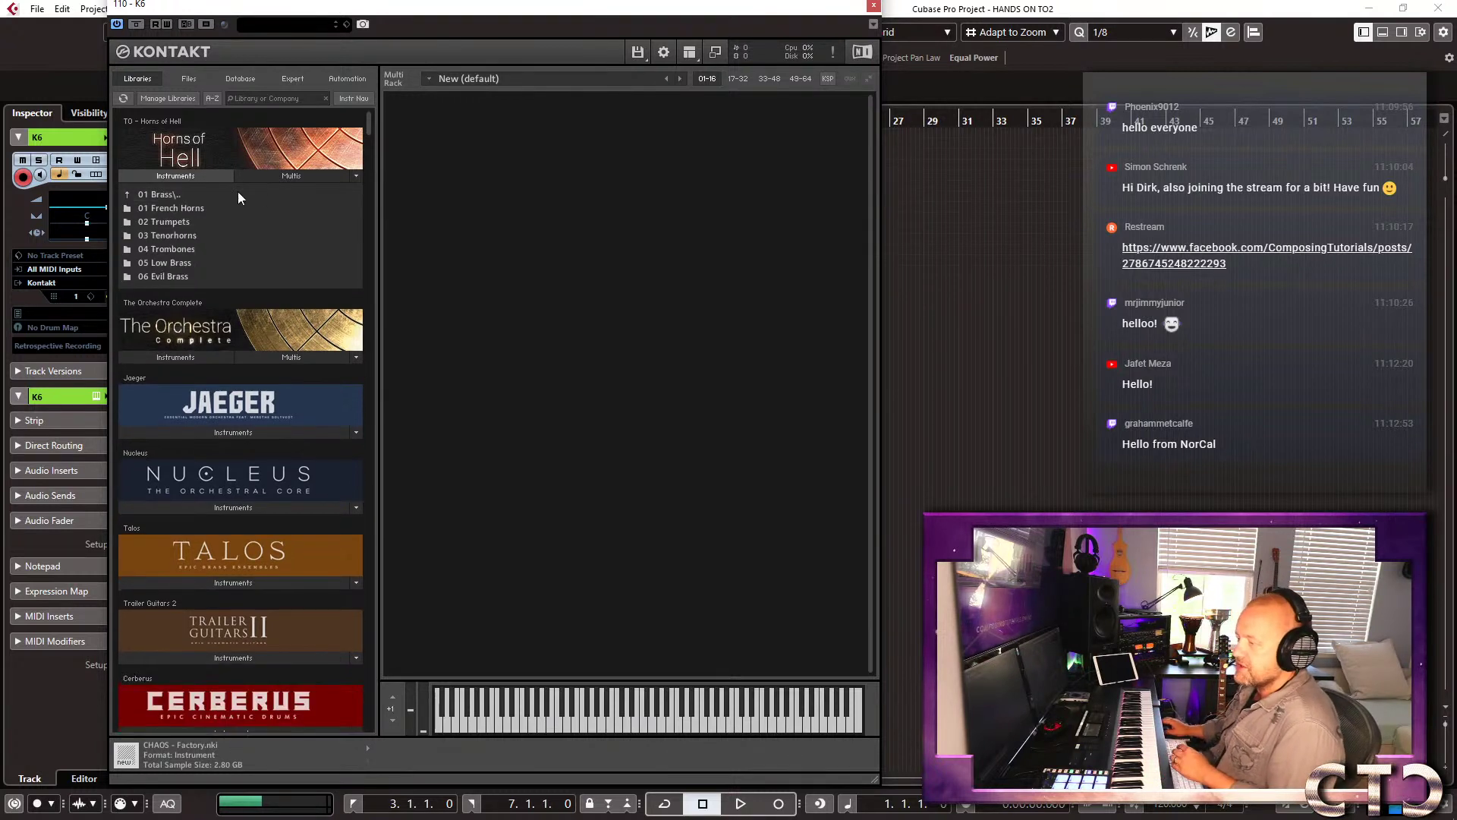
left_click(176, 196)
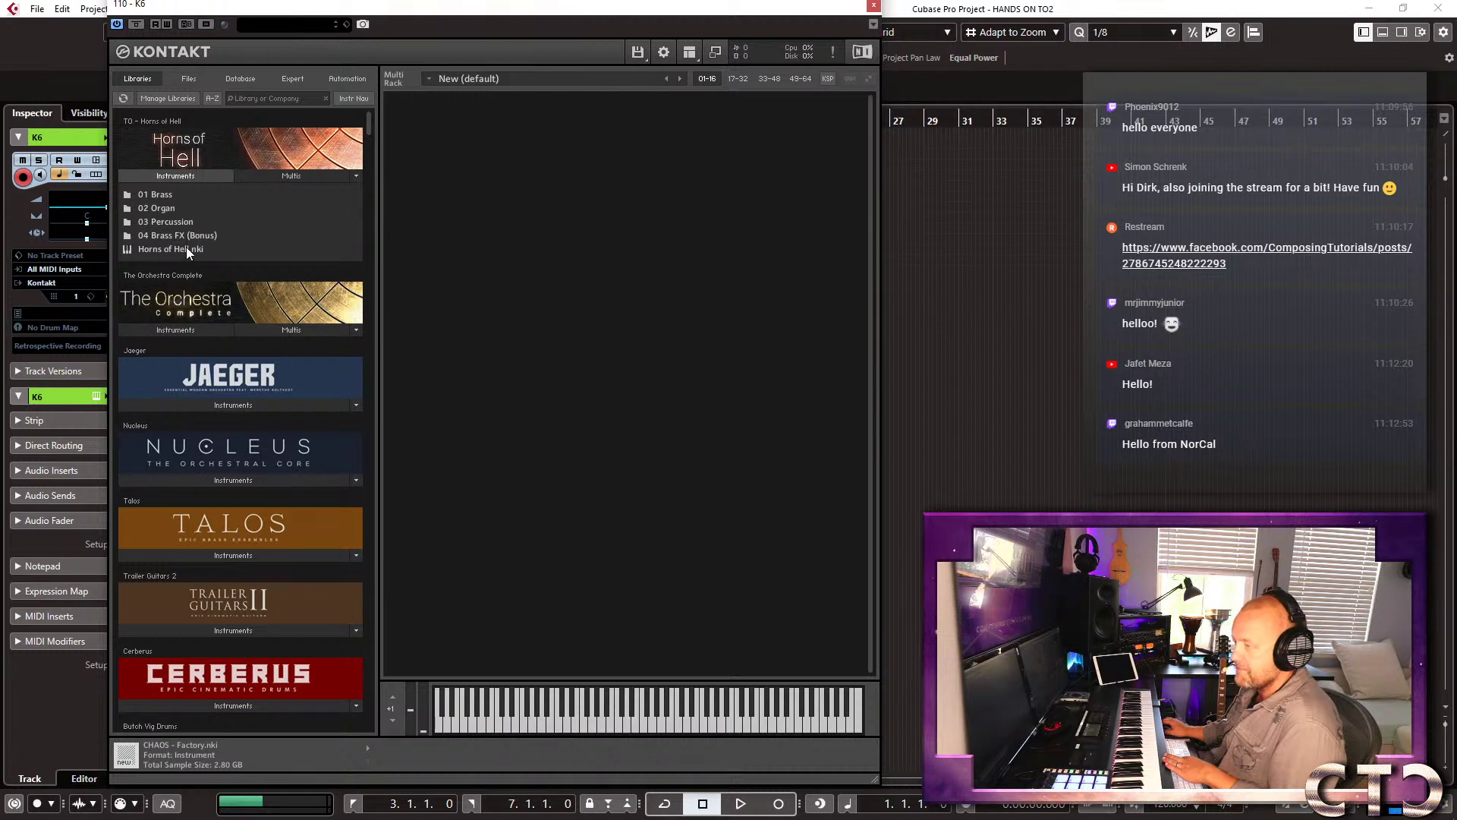
left_click(160, 194)
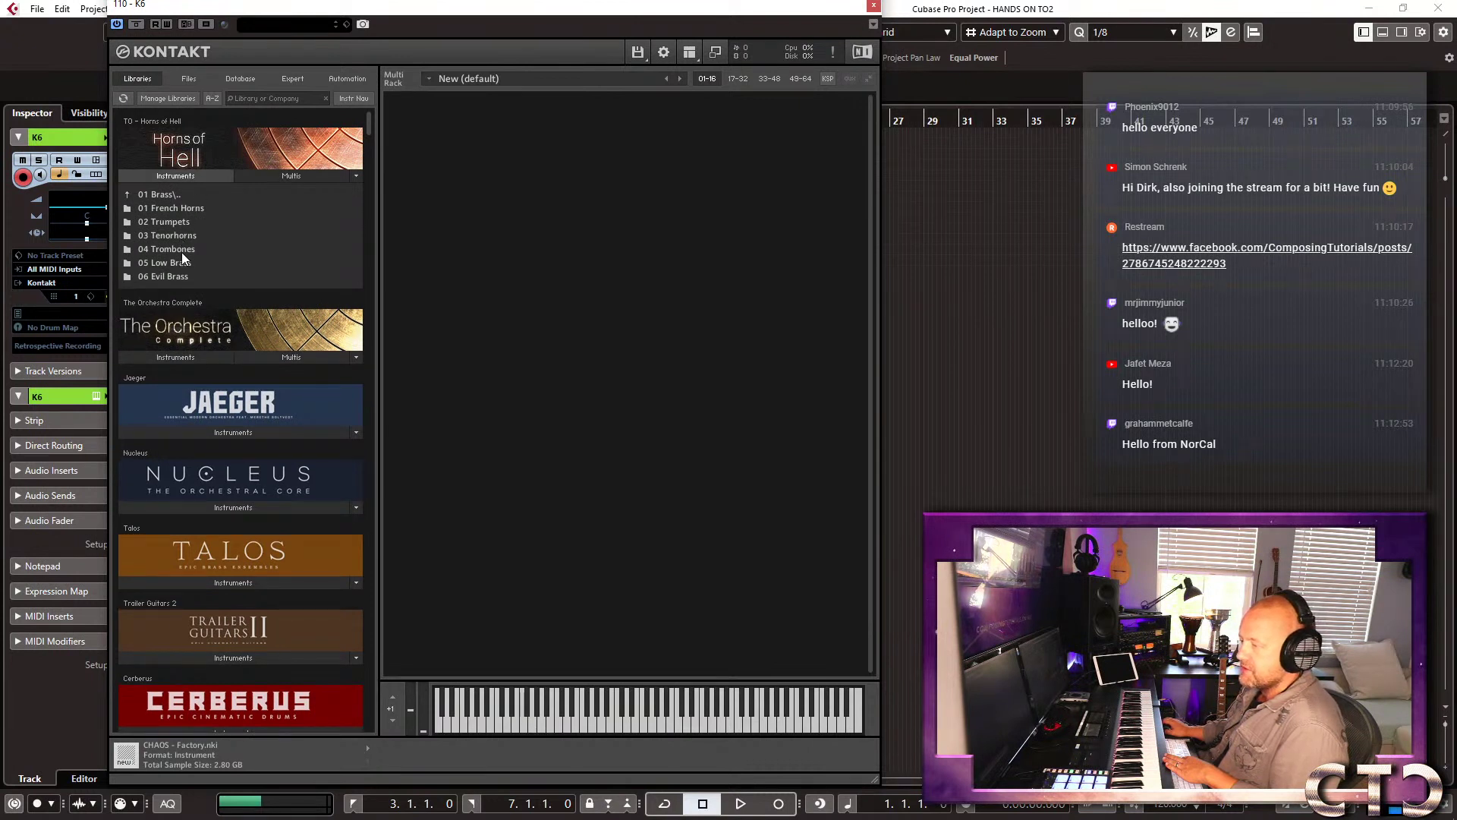
left_click(167, 191)
Look through the Organ, Percussion and Brass FX (Bonus) folders and the multis of Horns of Hell.
left_click(170, 209)
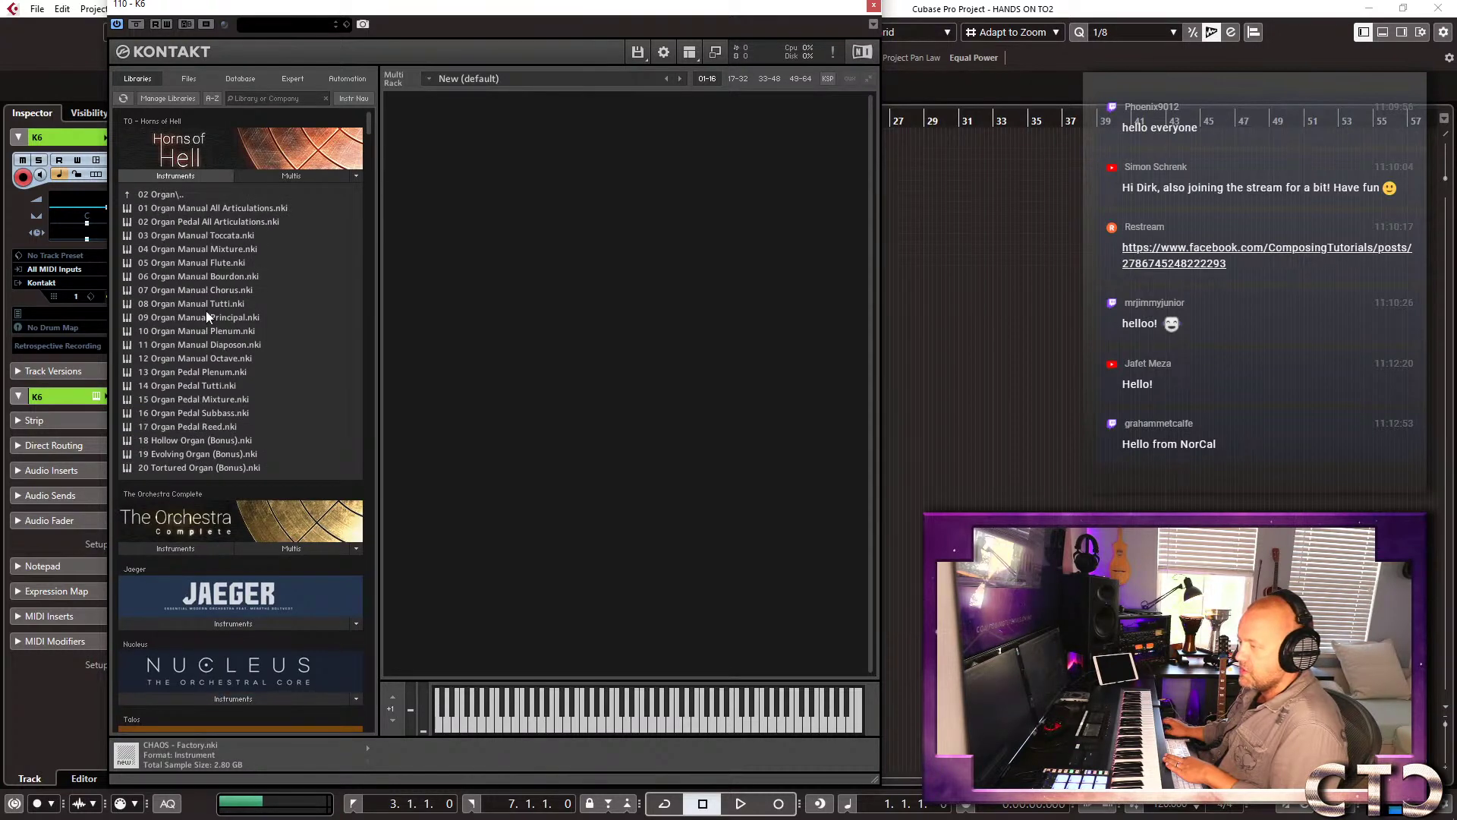
left_click(170, 195)
left_click(182, 220)
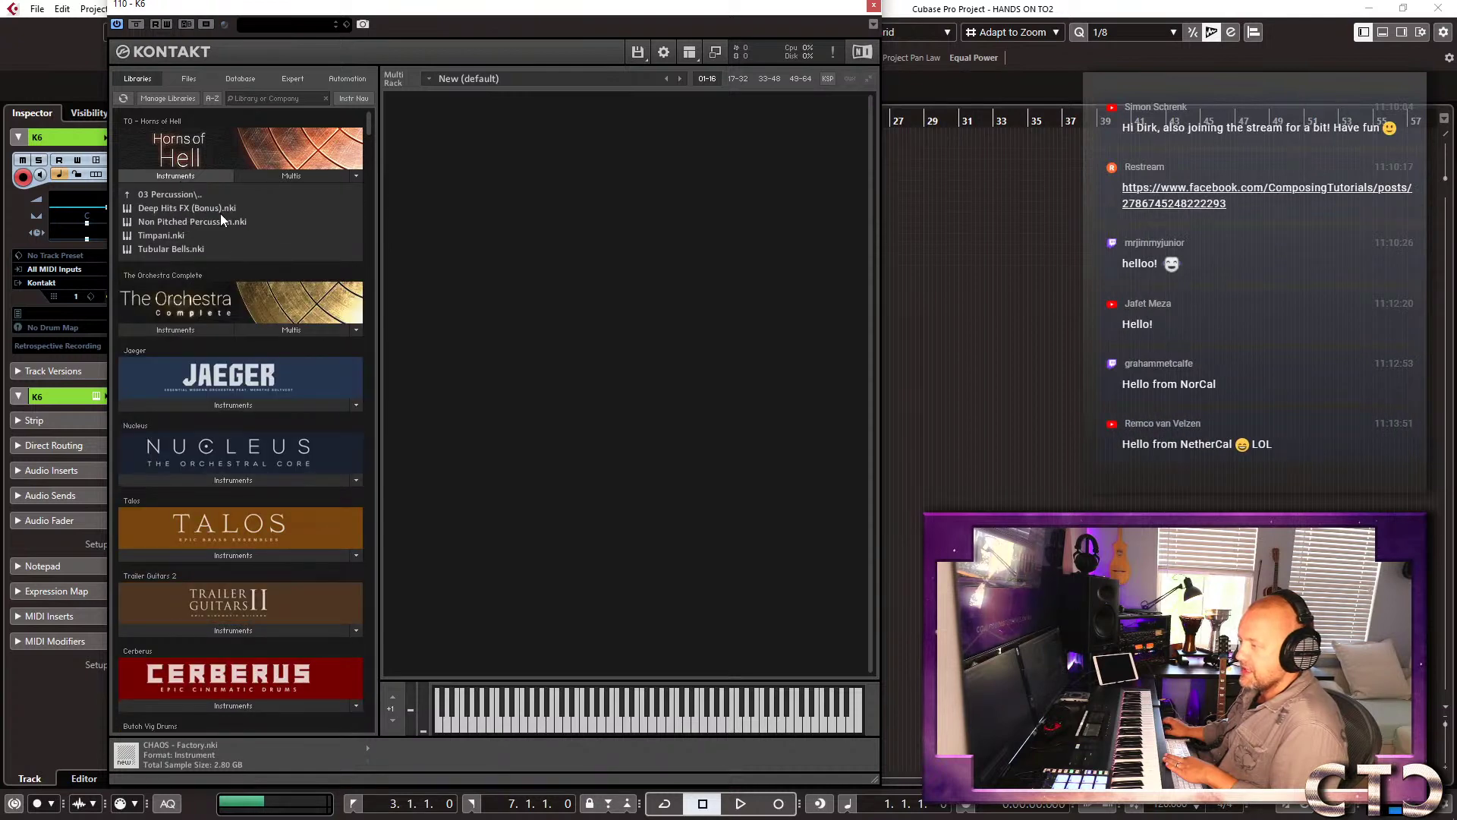
left_click(151, 194)
left_click(159, 237)
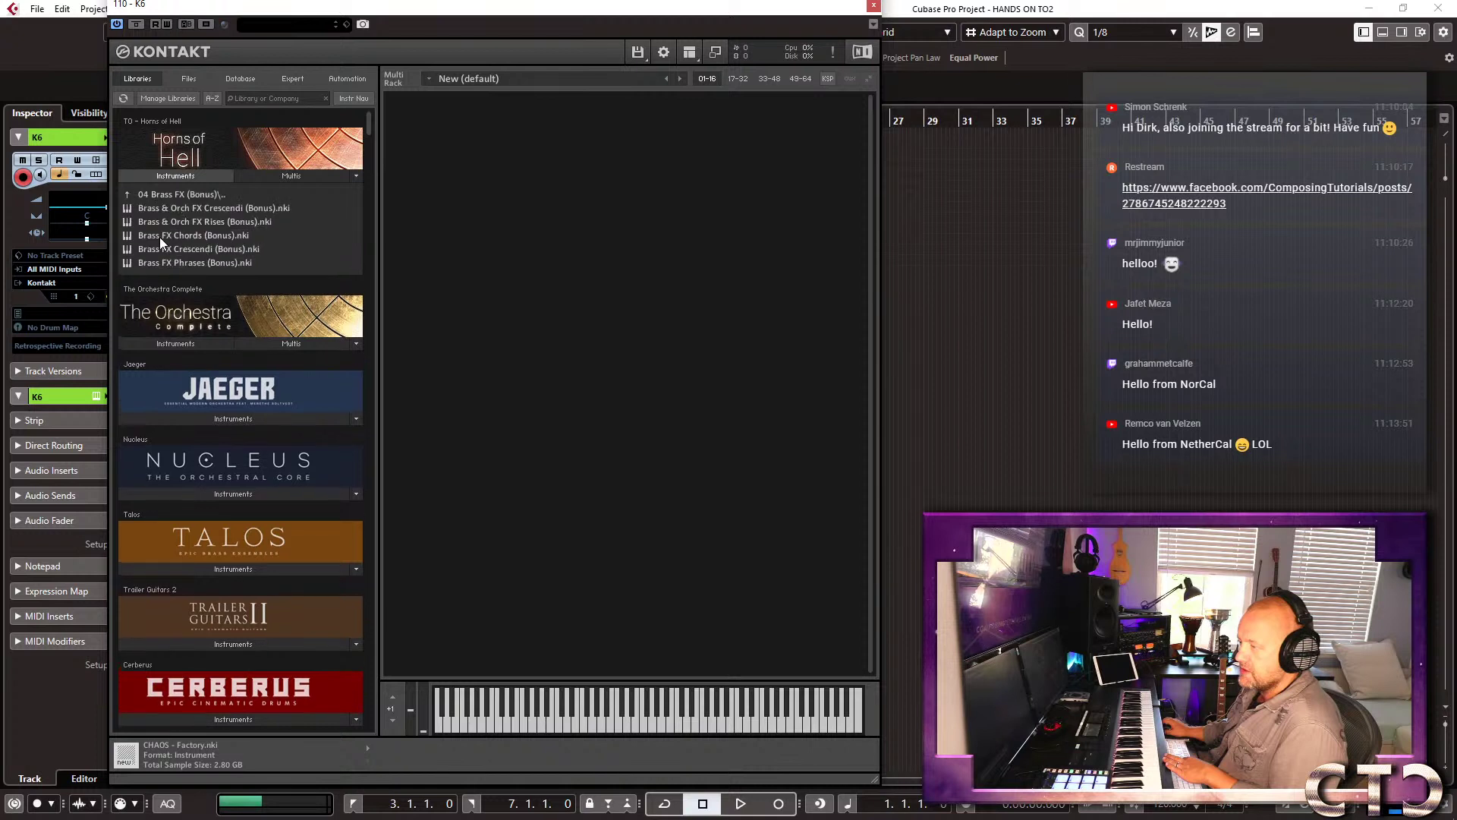
left_click(184, 193)
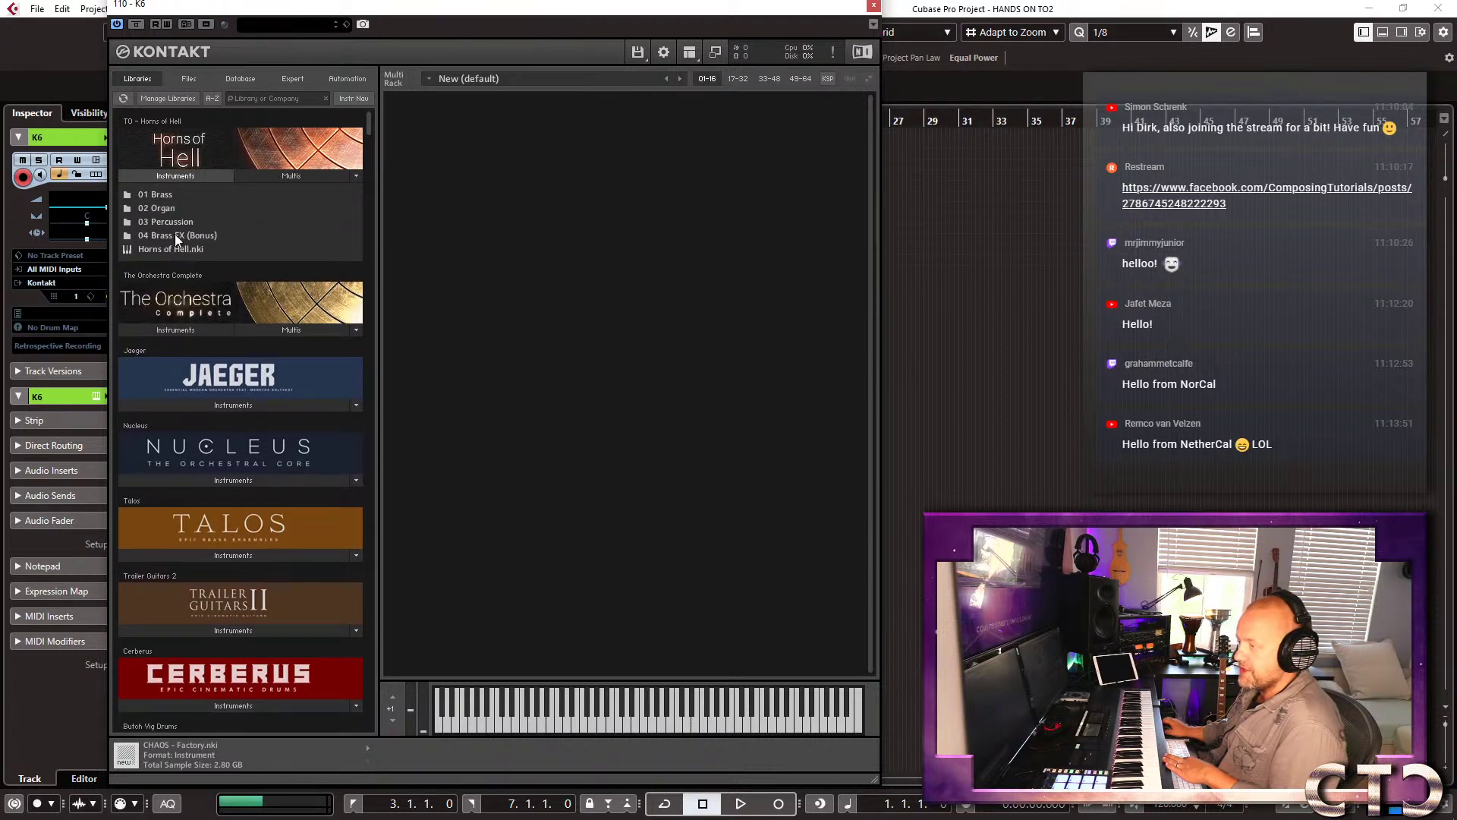
left_click(276, 176)
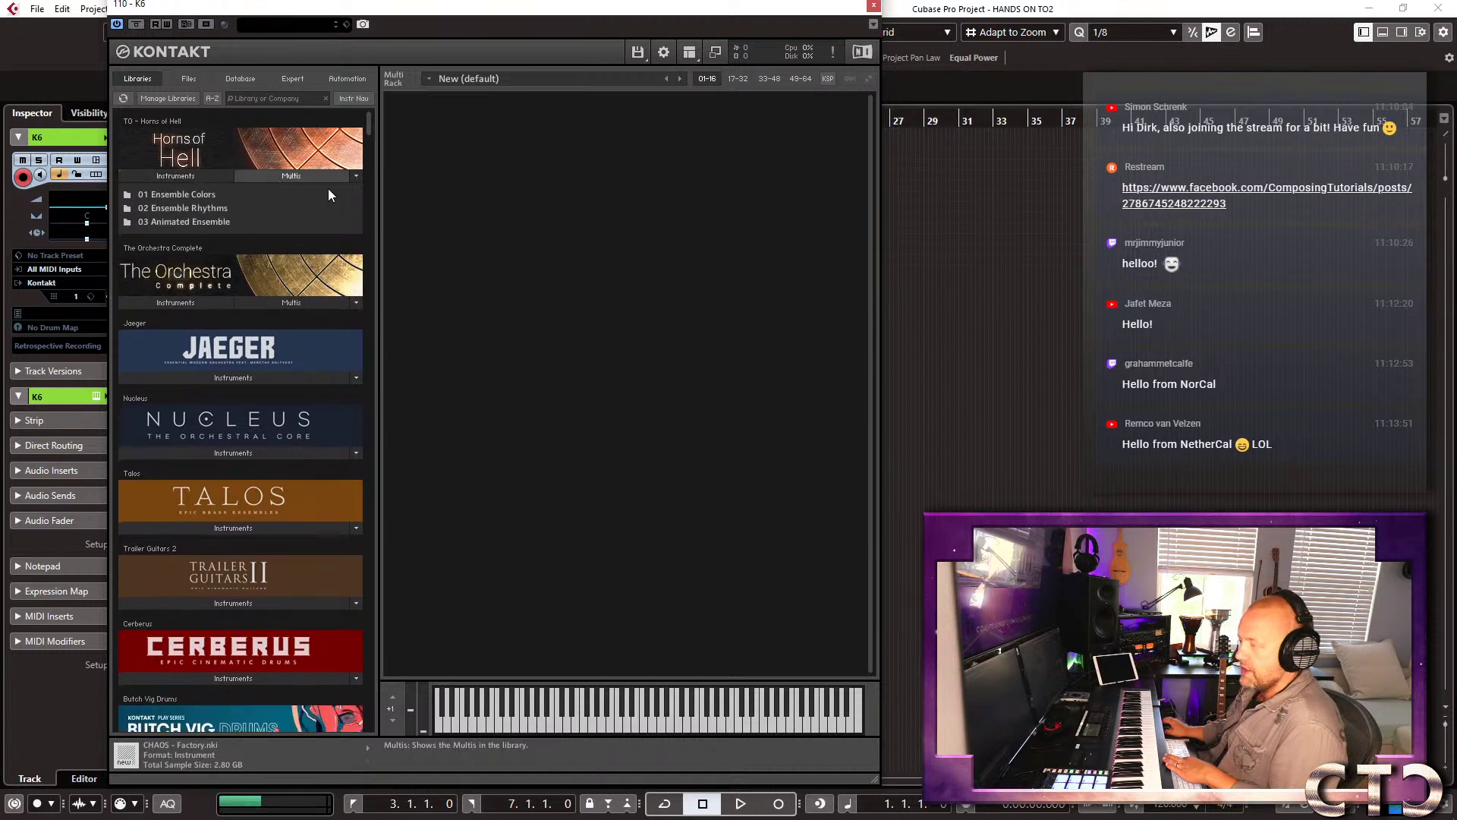
left_click(175, 176)
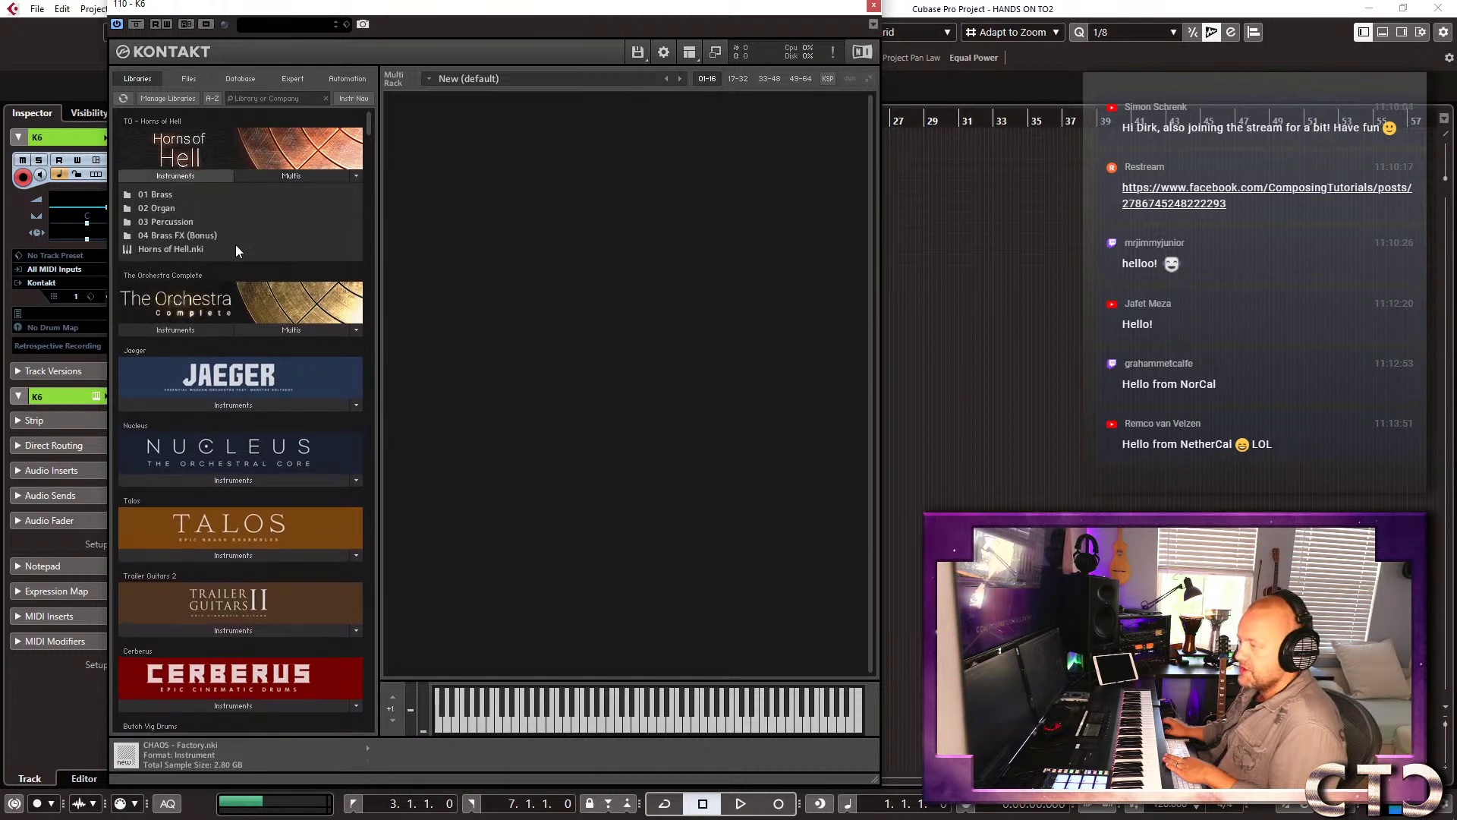
Load 01 French Horns All Articulations.nki from the Brass folder of Horns of Hell.
left_click(187, 329)
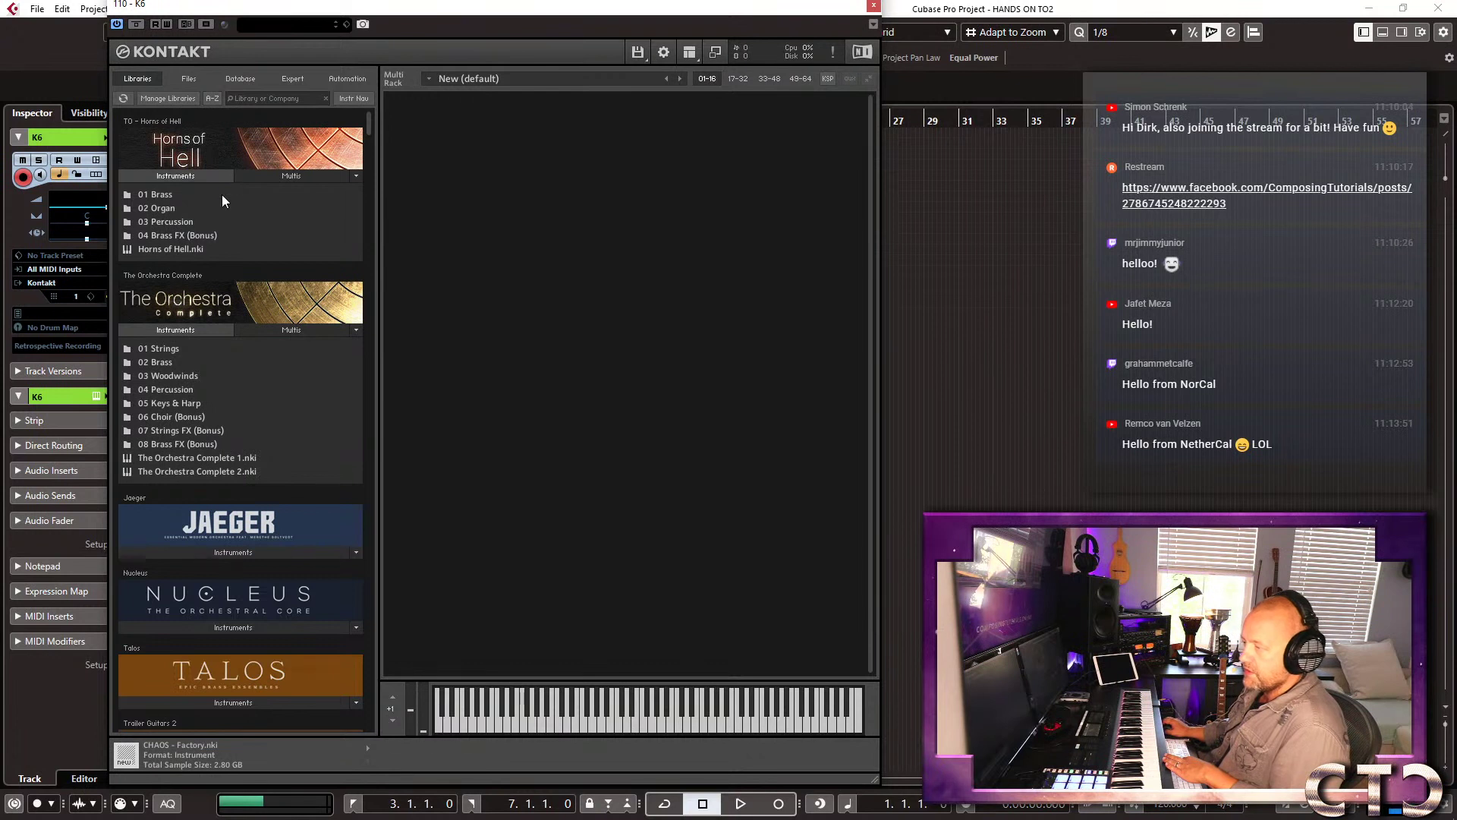
left_click(164, 199)
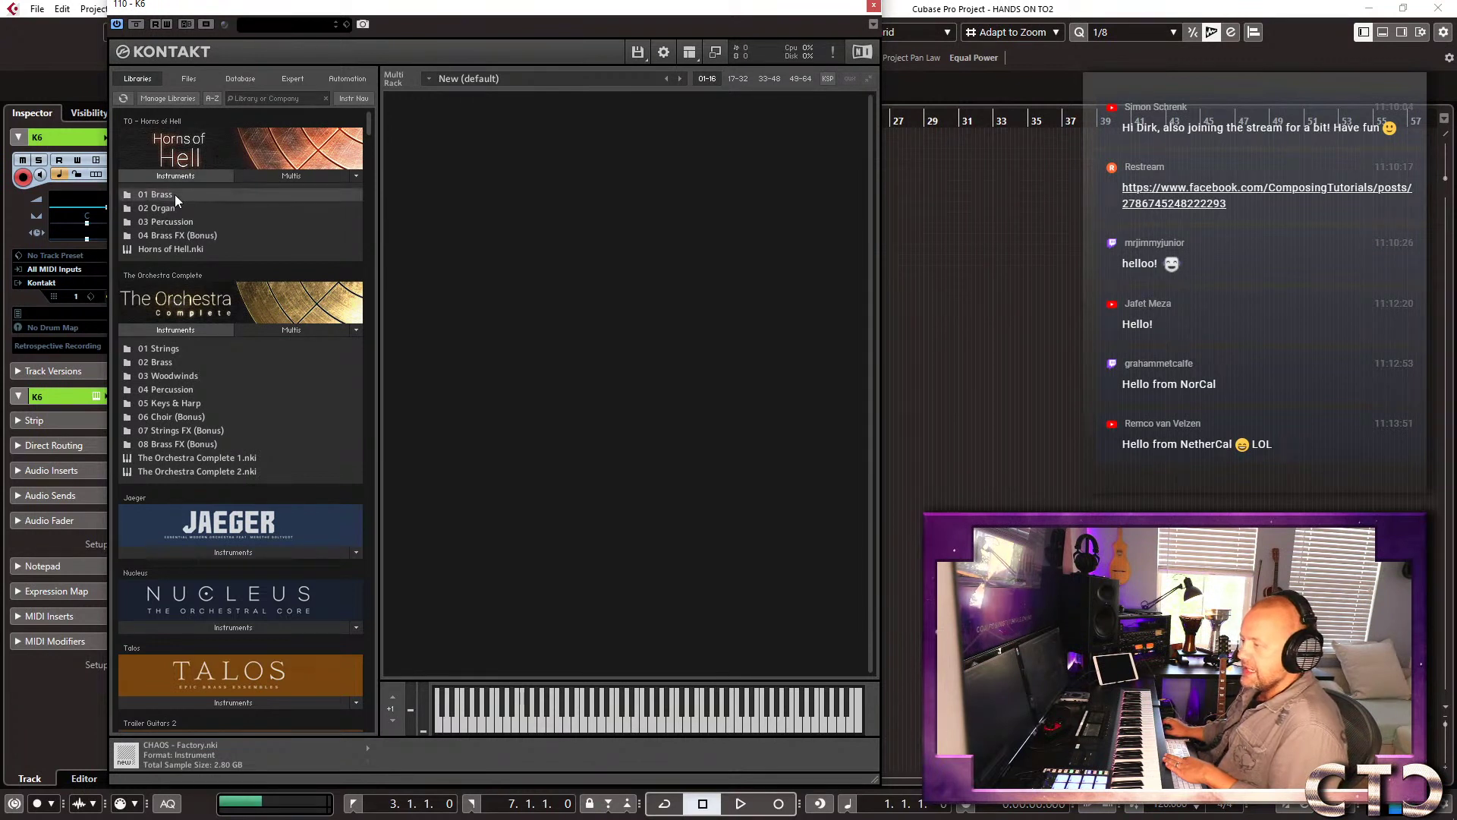
left_click(175, 194)
left_click(177, 209)
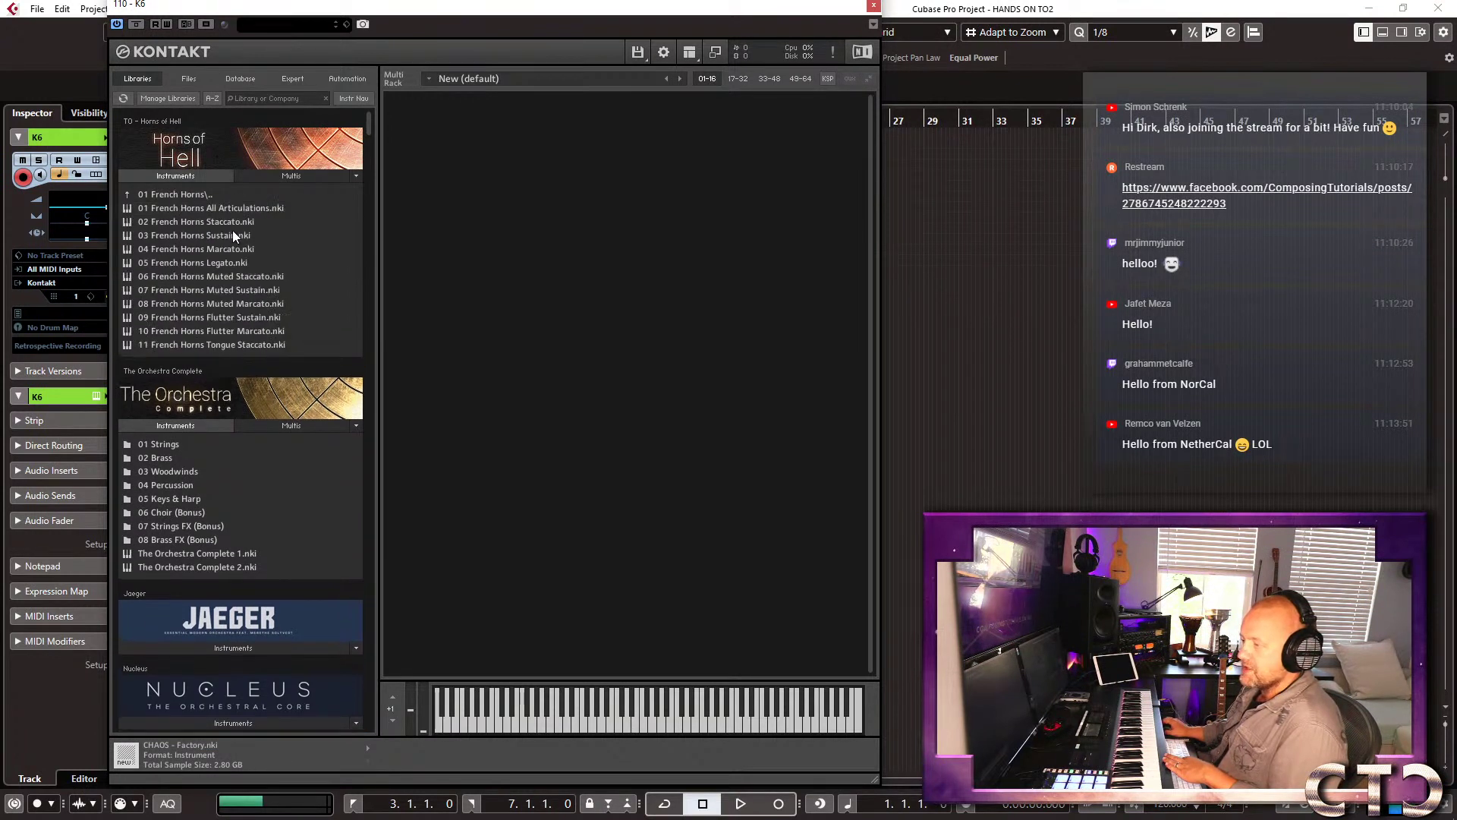
double_click(180, 208)
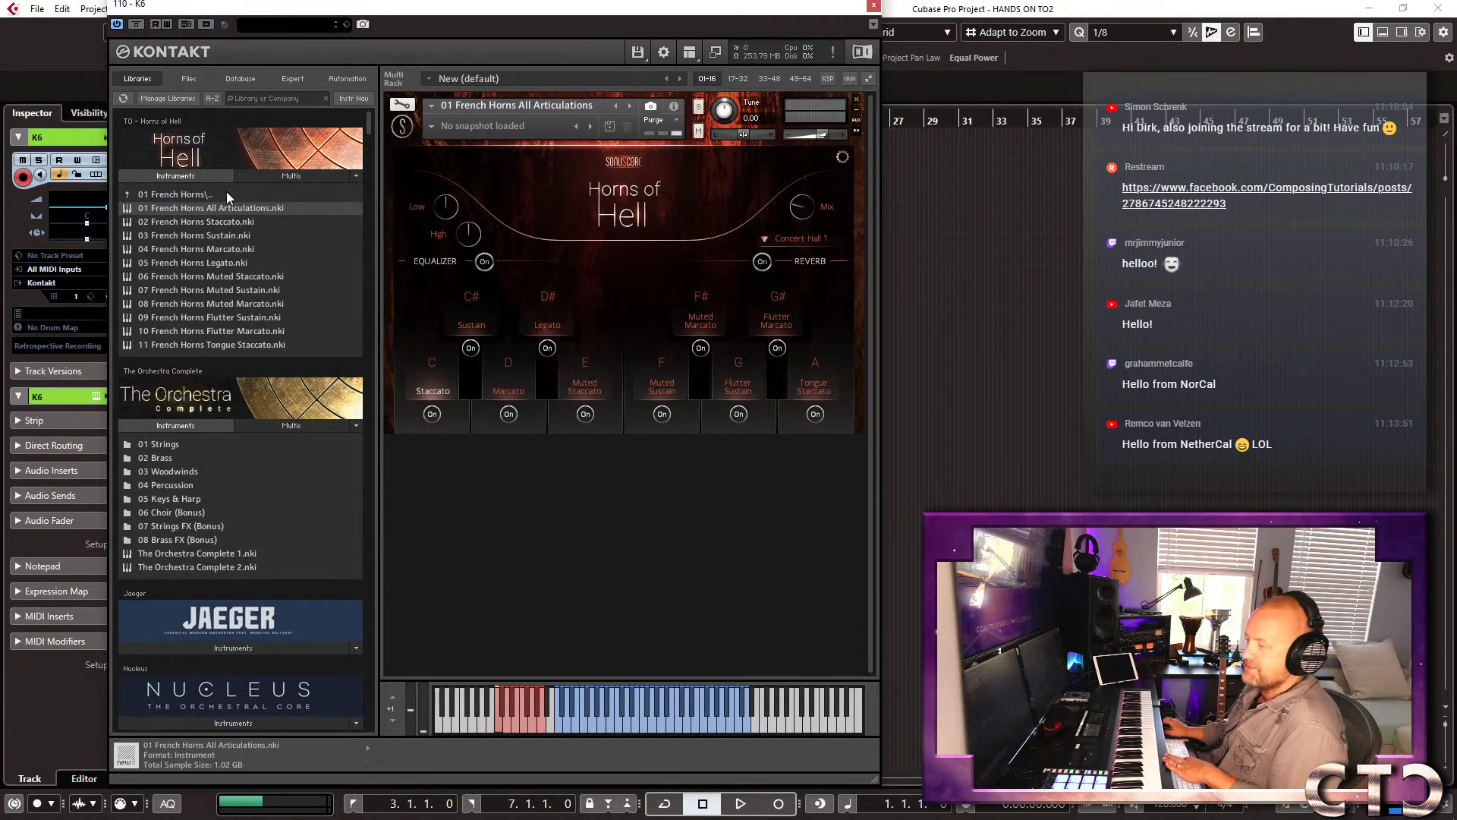
left_click(435, 416)
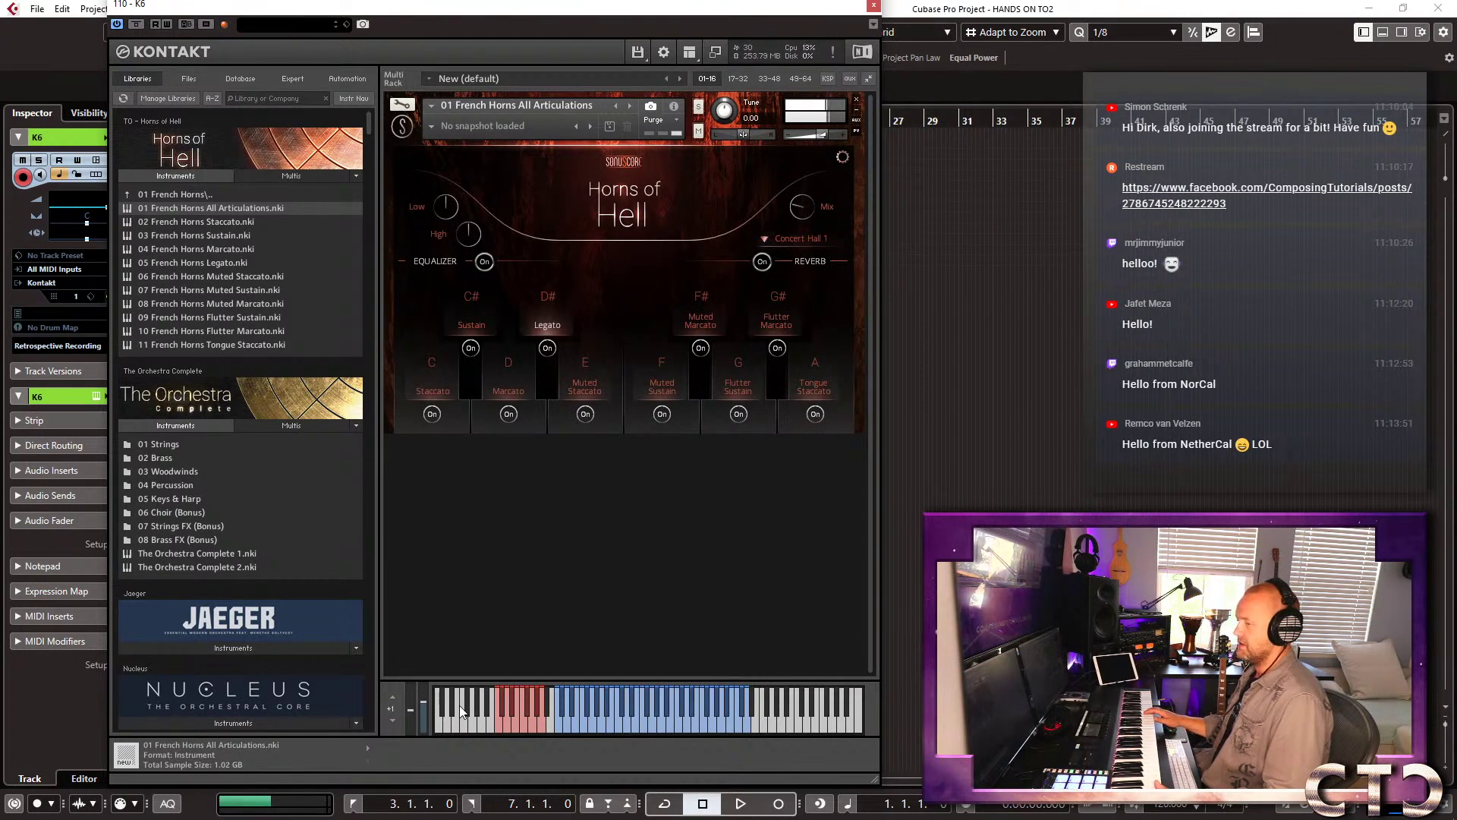
Move the Kontakt window off the Cubase Inspector and check the K6 track's direct routing.
left_click_drag(228, 6, 373, 0)
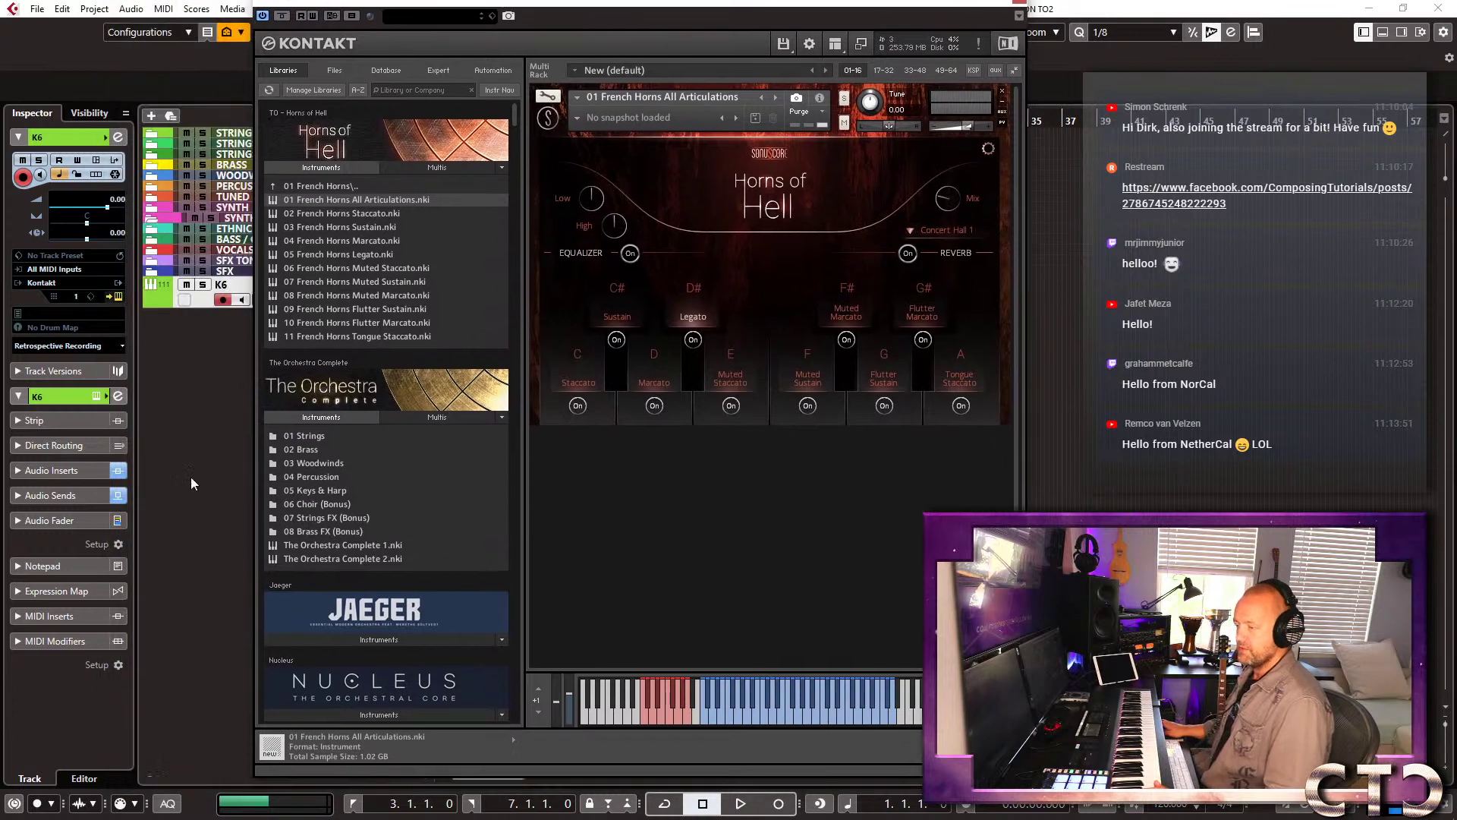
left_click(49, 443)
left_click(79, 479)
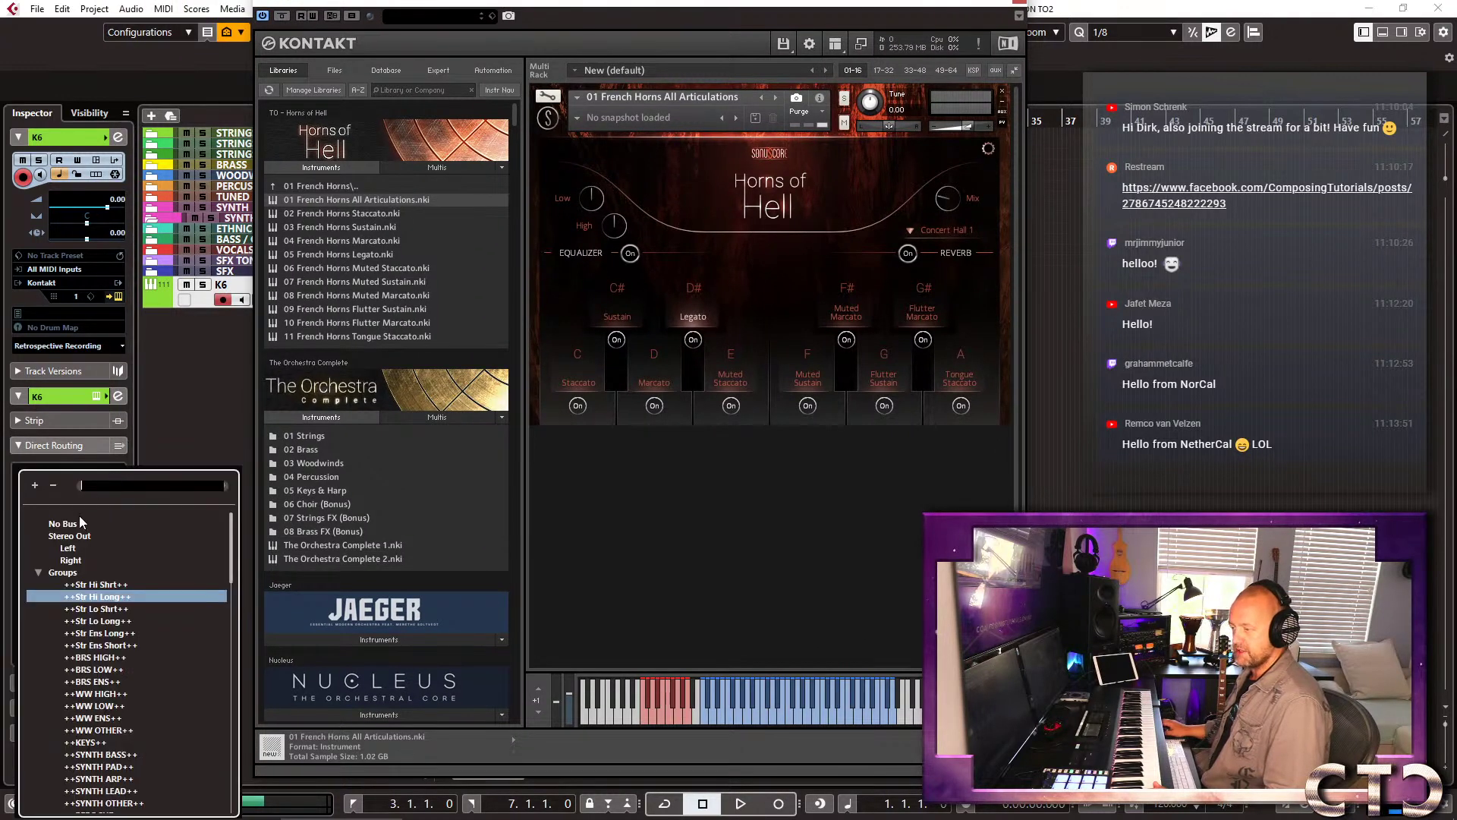
left_click(117, 493)
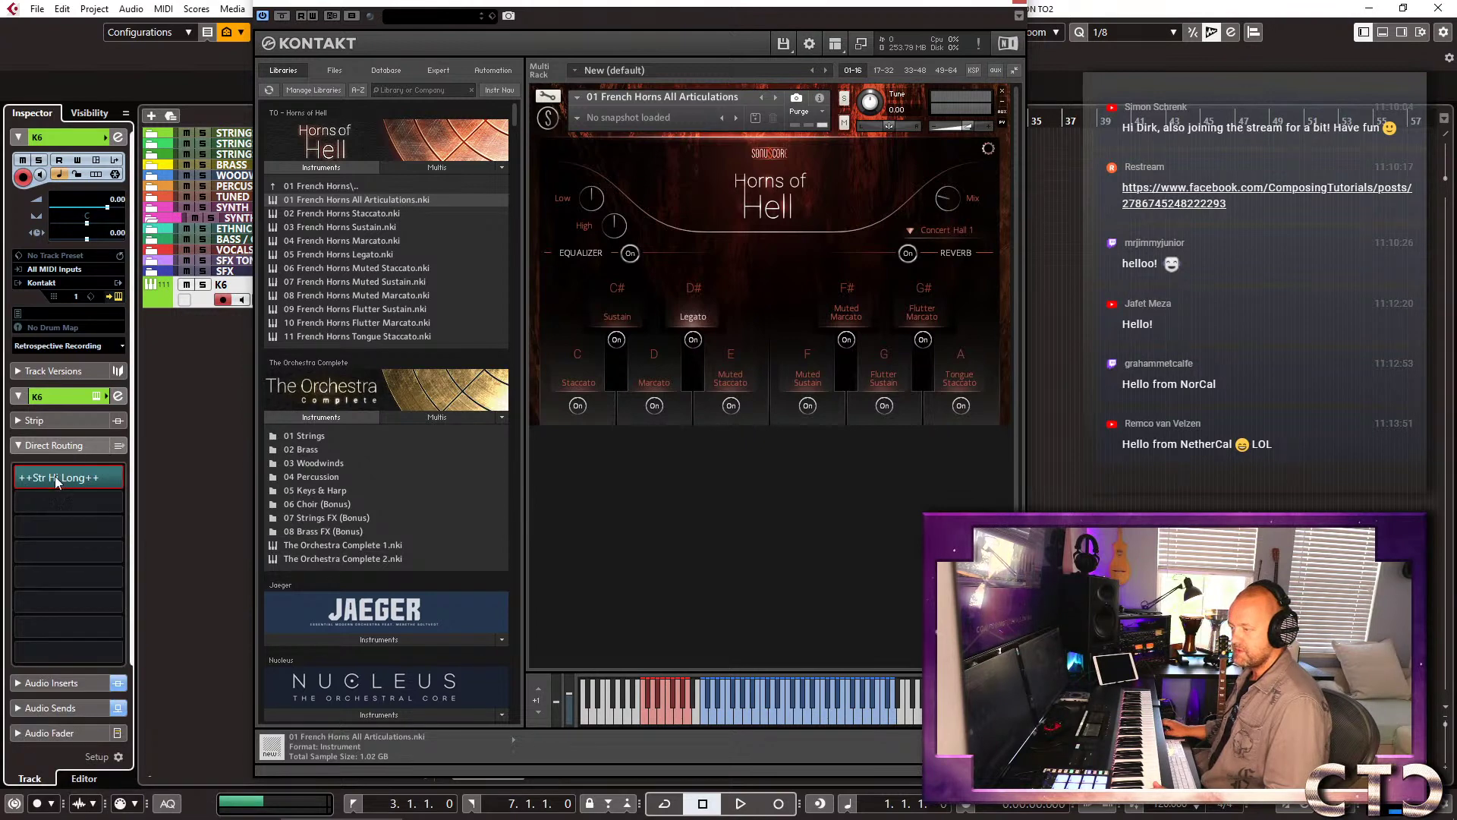
left_click(48, 447)
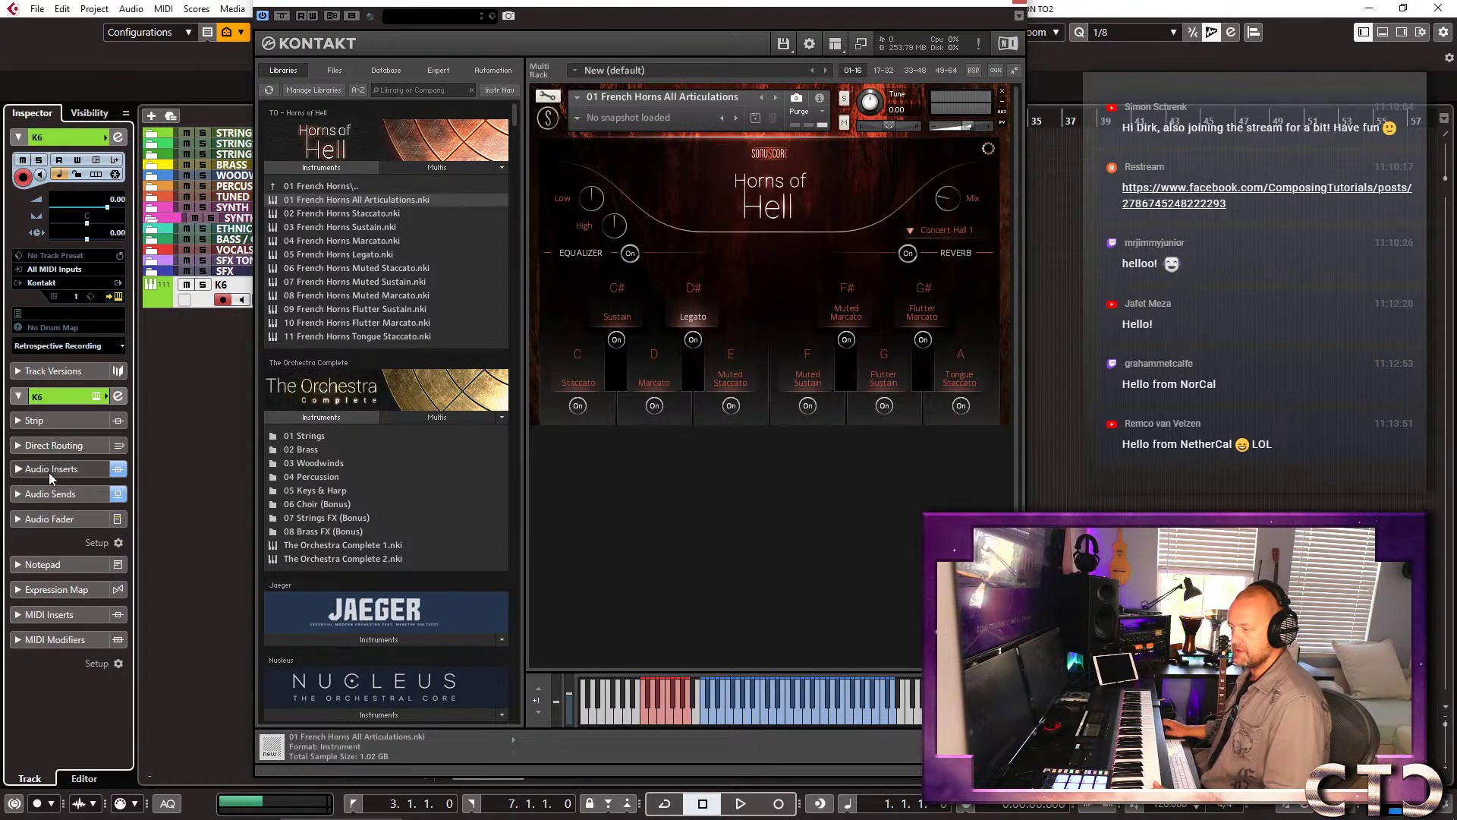
Bypass the K6 track's audio inserts and check its audio sends, leaving the channel sections collapsed.
left_click(49, 470)
left_click(31, 470)
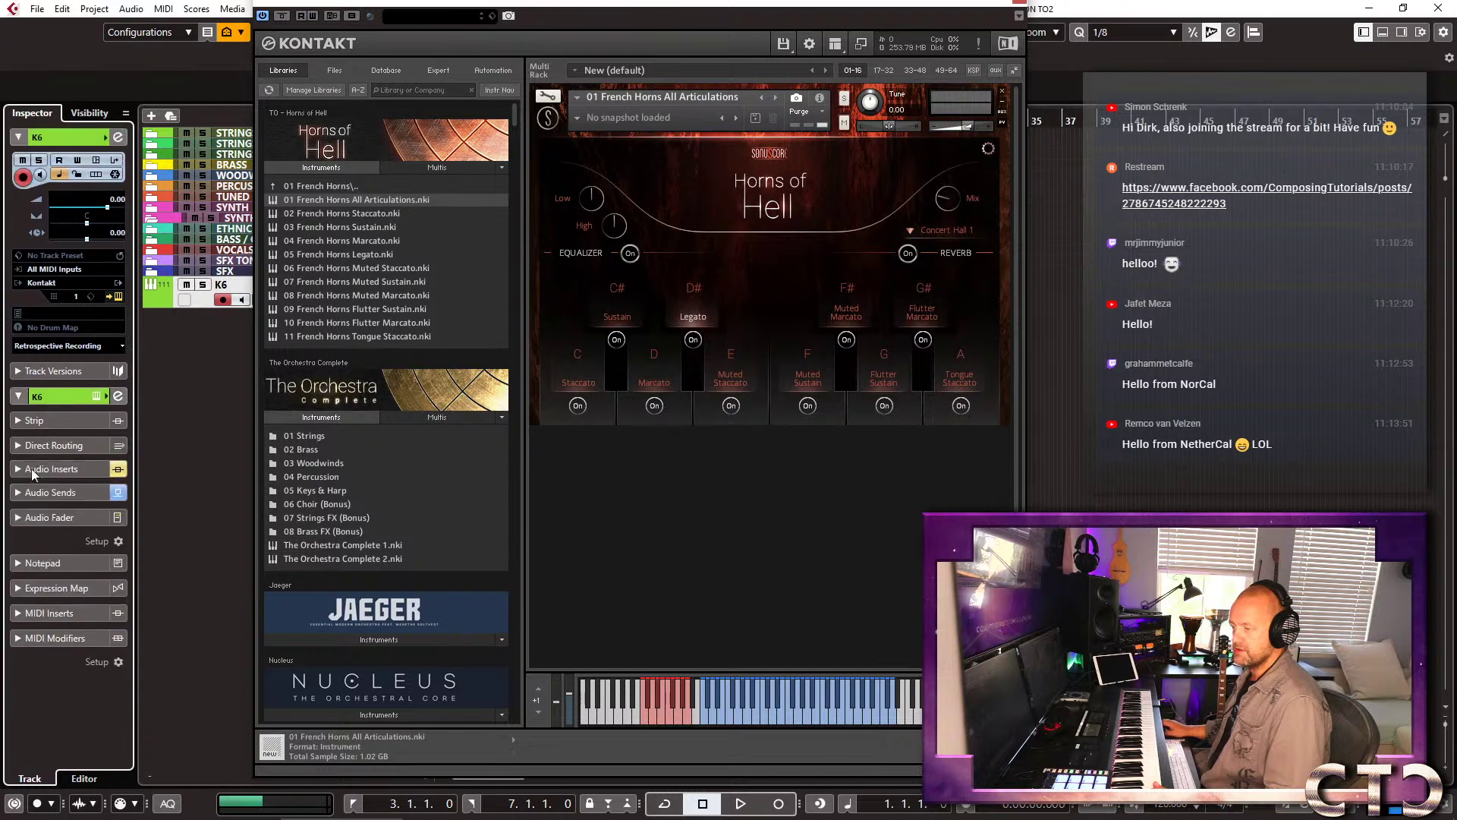
left_click(36, 492)
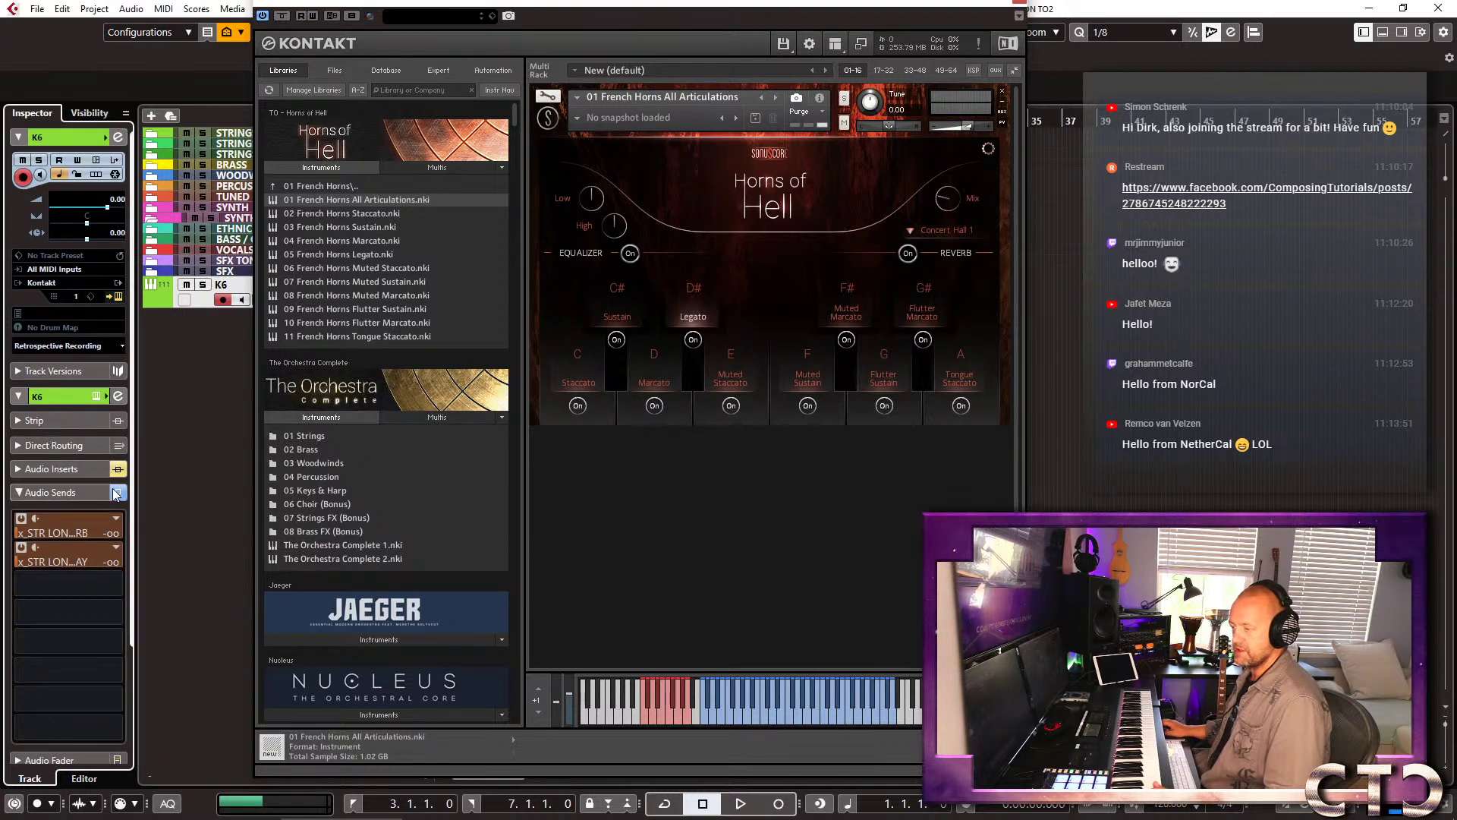
left_click(47, 396, "ctrl")
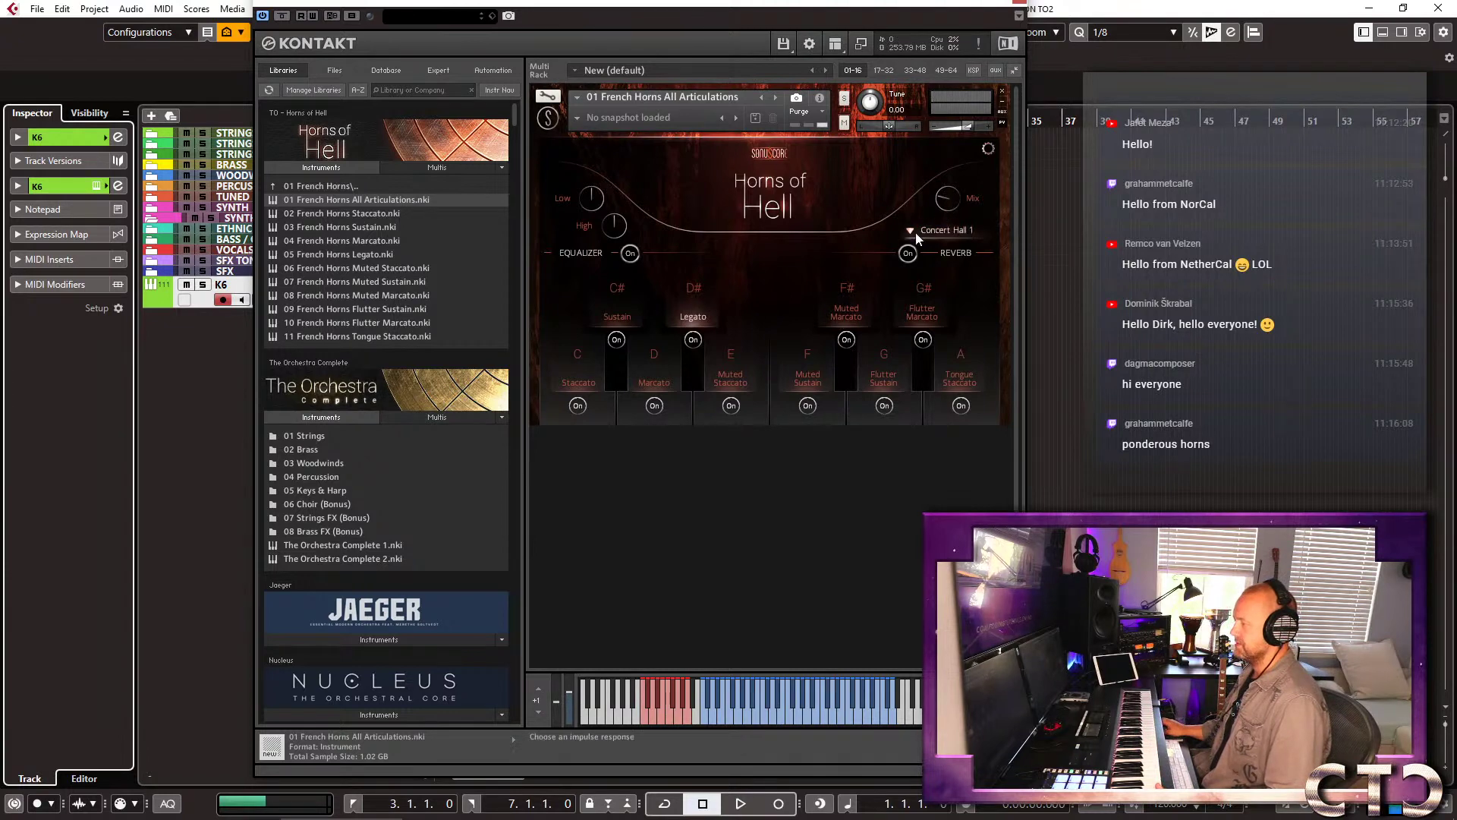
Replace the loaded French horns with a fresh copy of 01 French Horns All Articulations.nki and turn its reverb off.
left_click(908, 253)
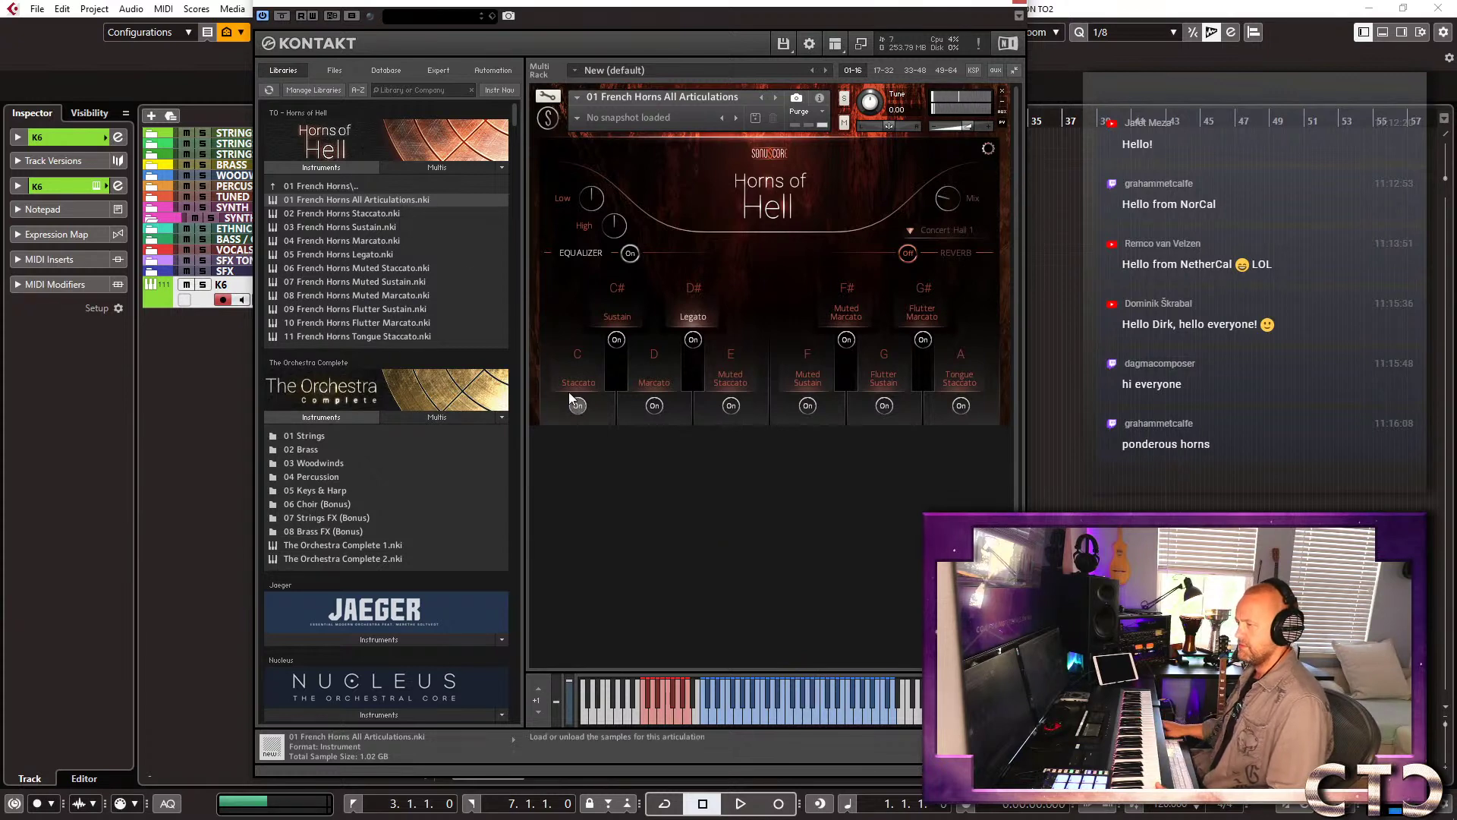
left_click_drag(376, 199, 666, 216)
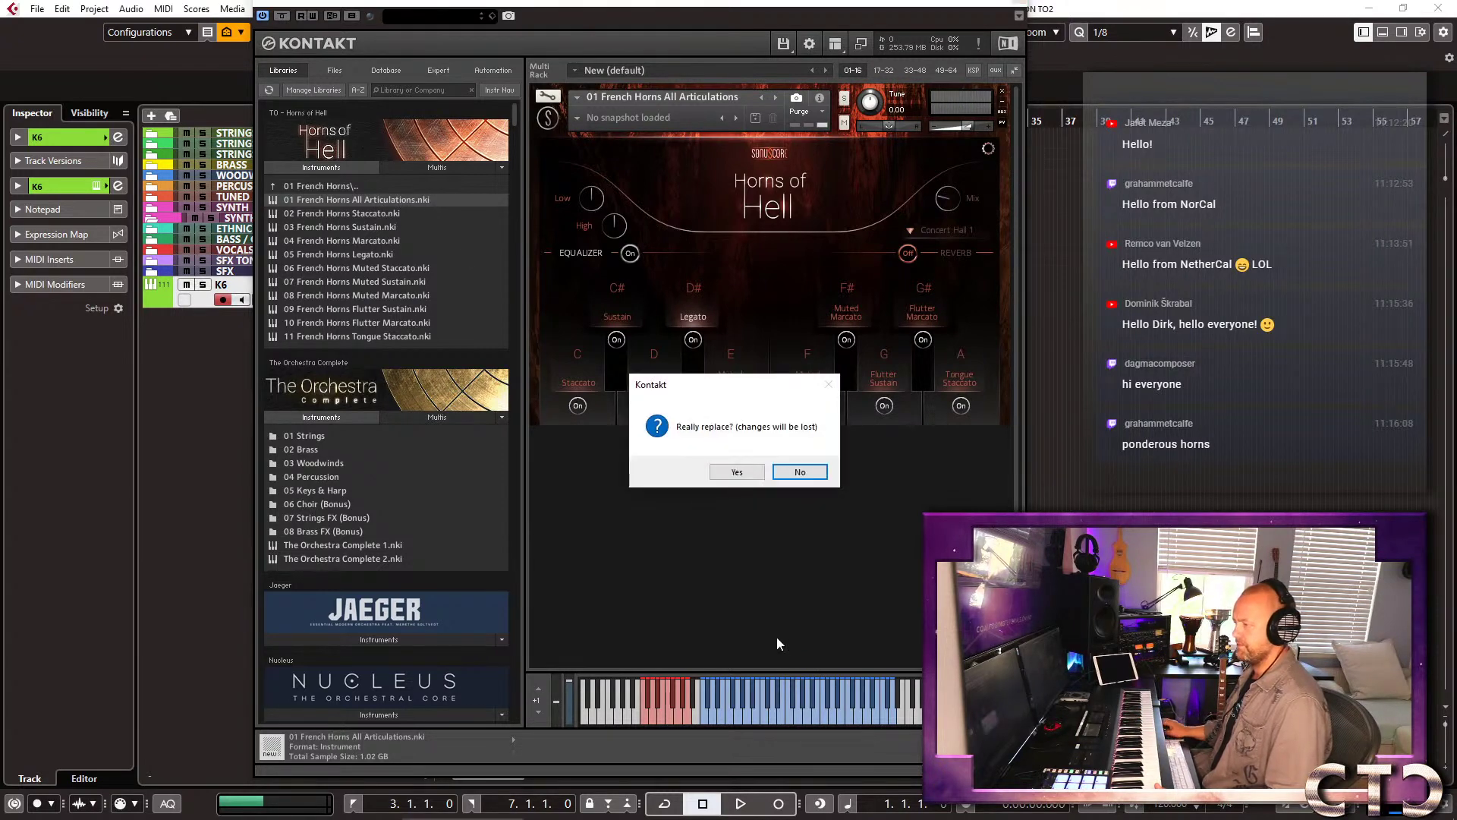
left_click(752, 472)
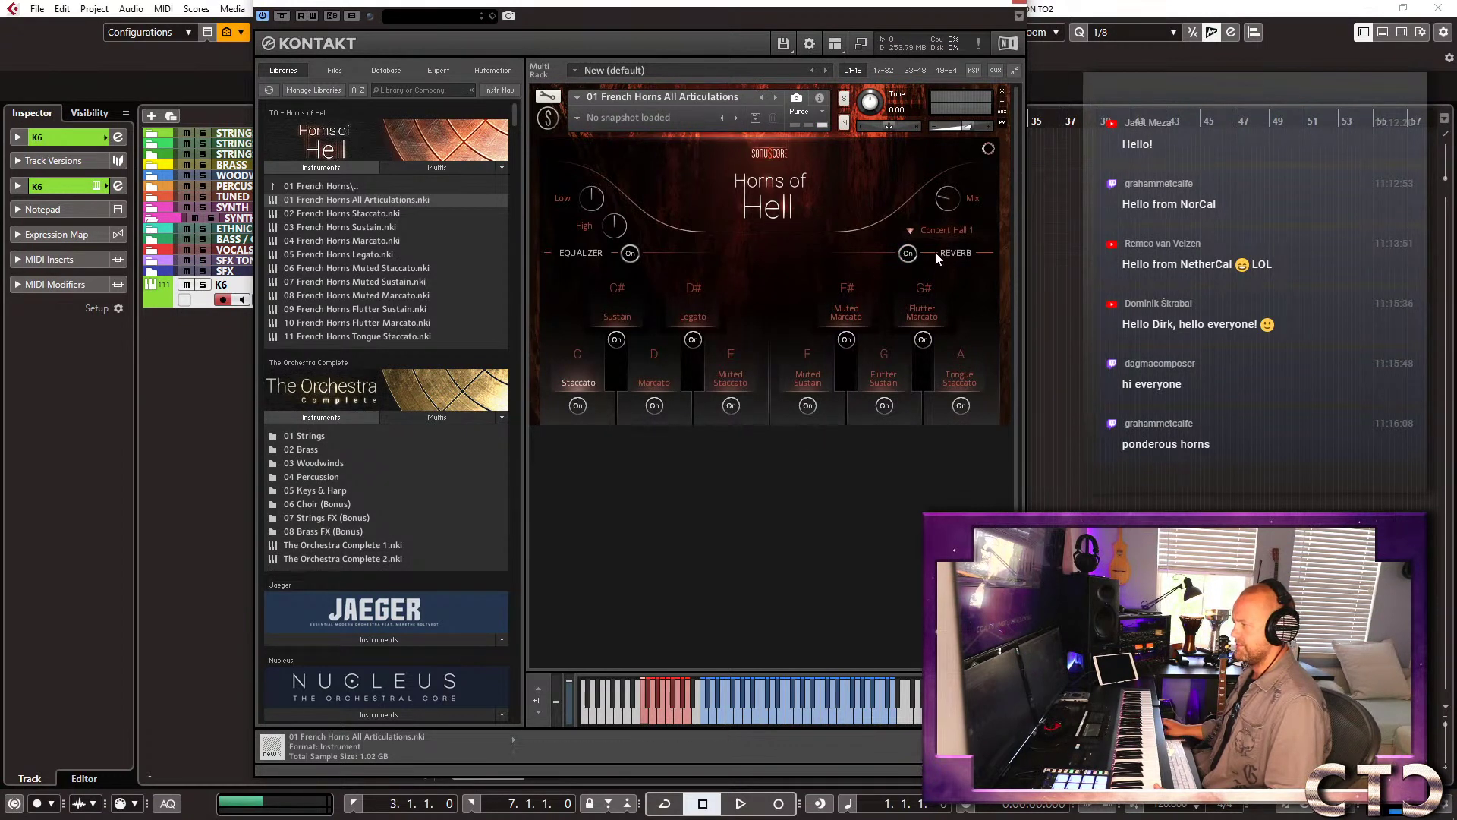
left_click(910, 254)
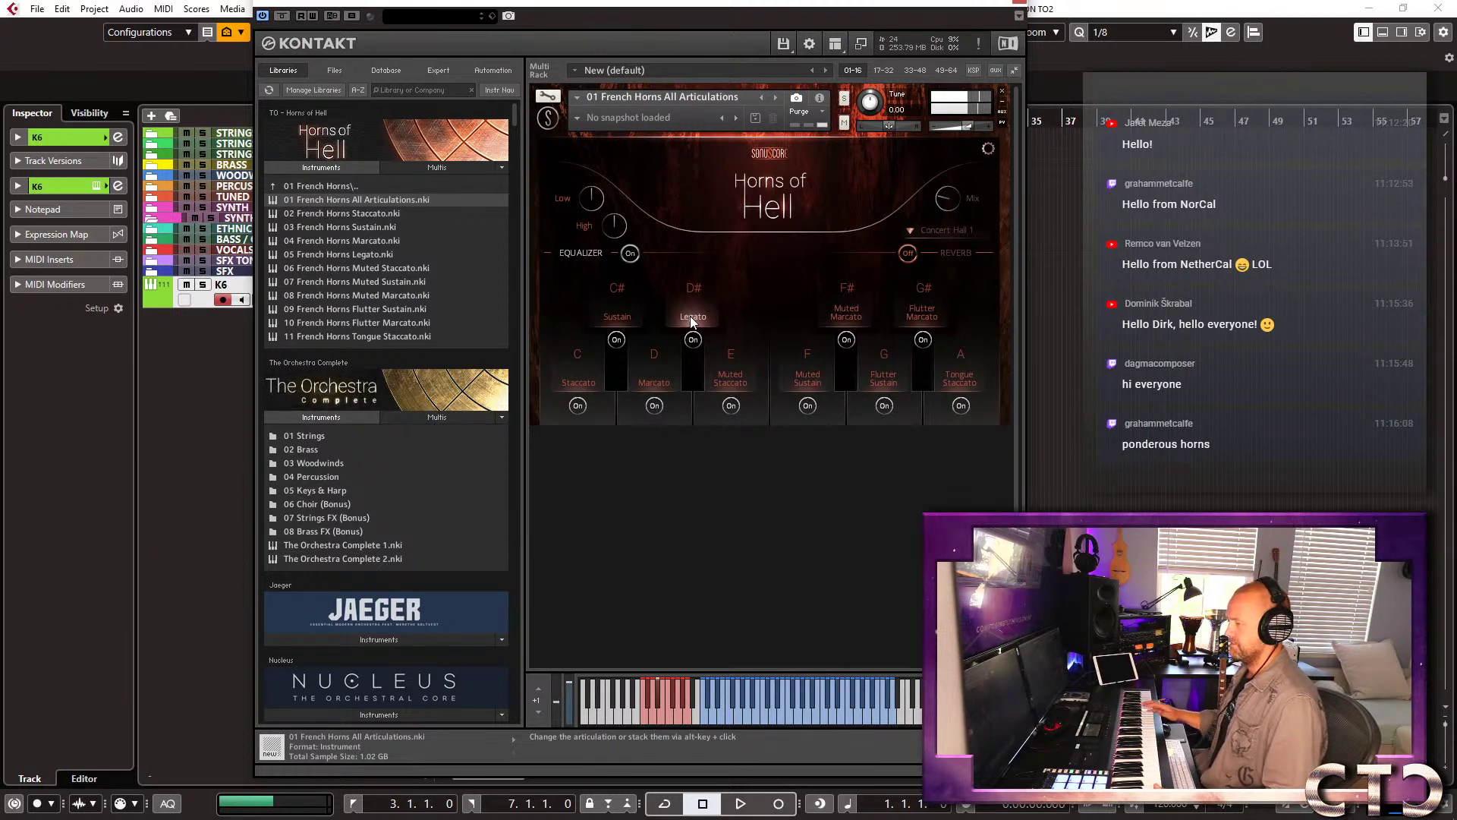
Turn on the French horns' reverb and set its type to Recording Stage 1.
left_click(908, 252)
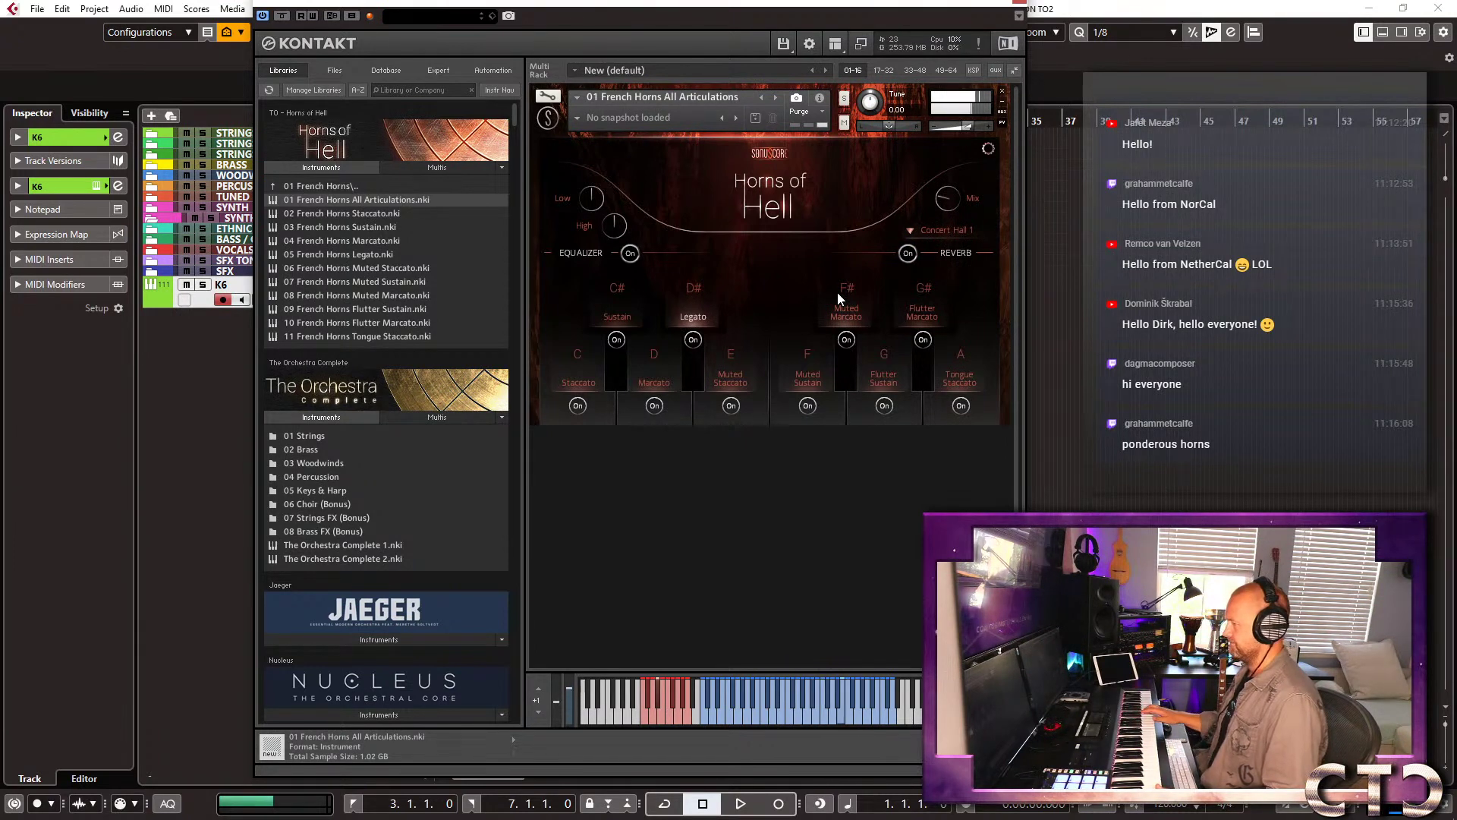
left_click(946, 230)
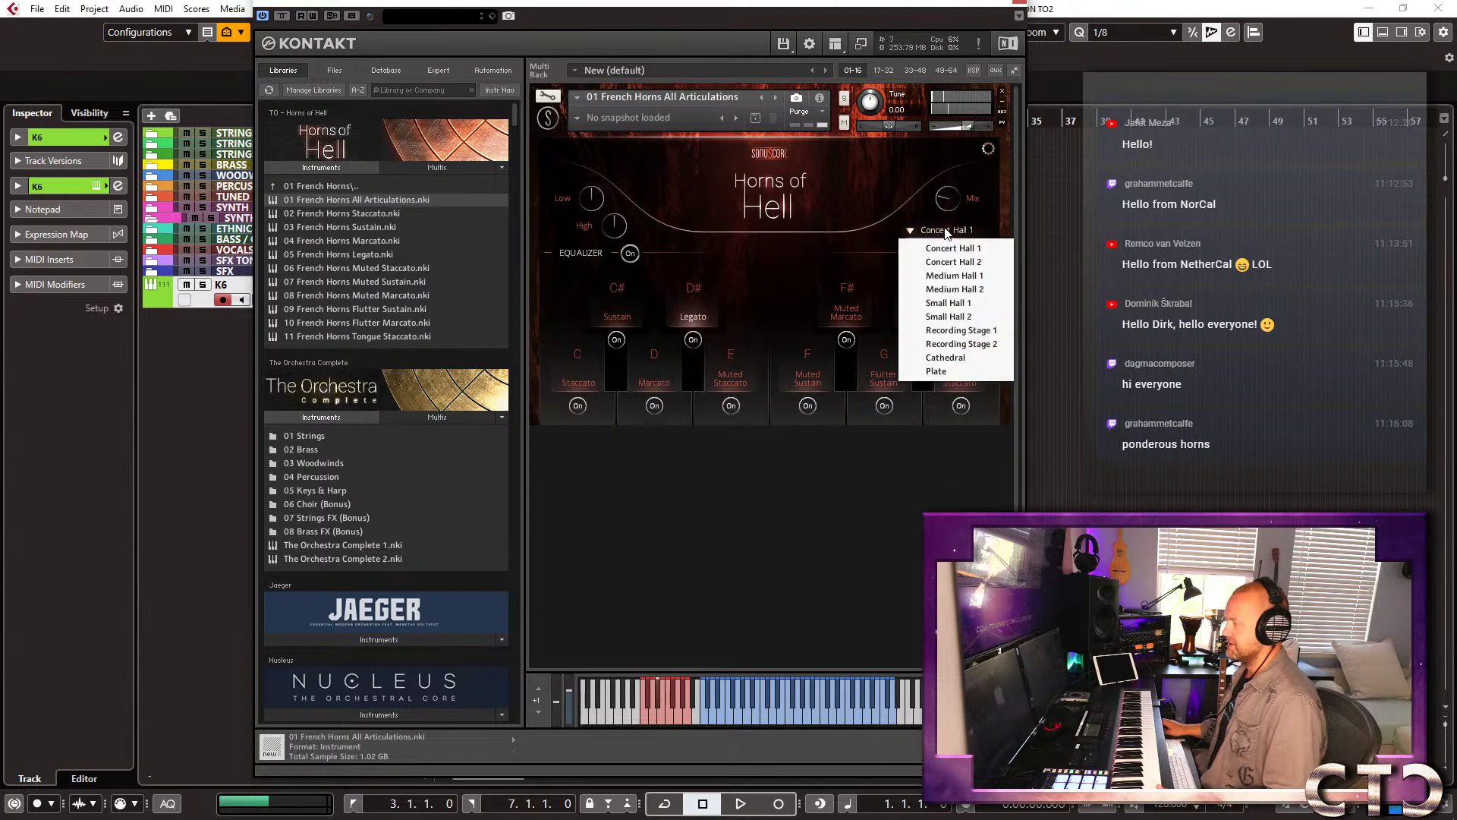
left_click(967, 330)
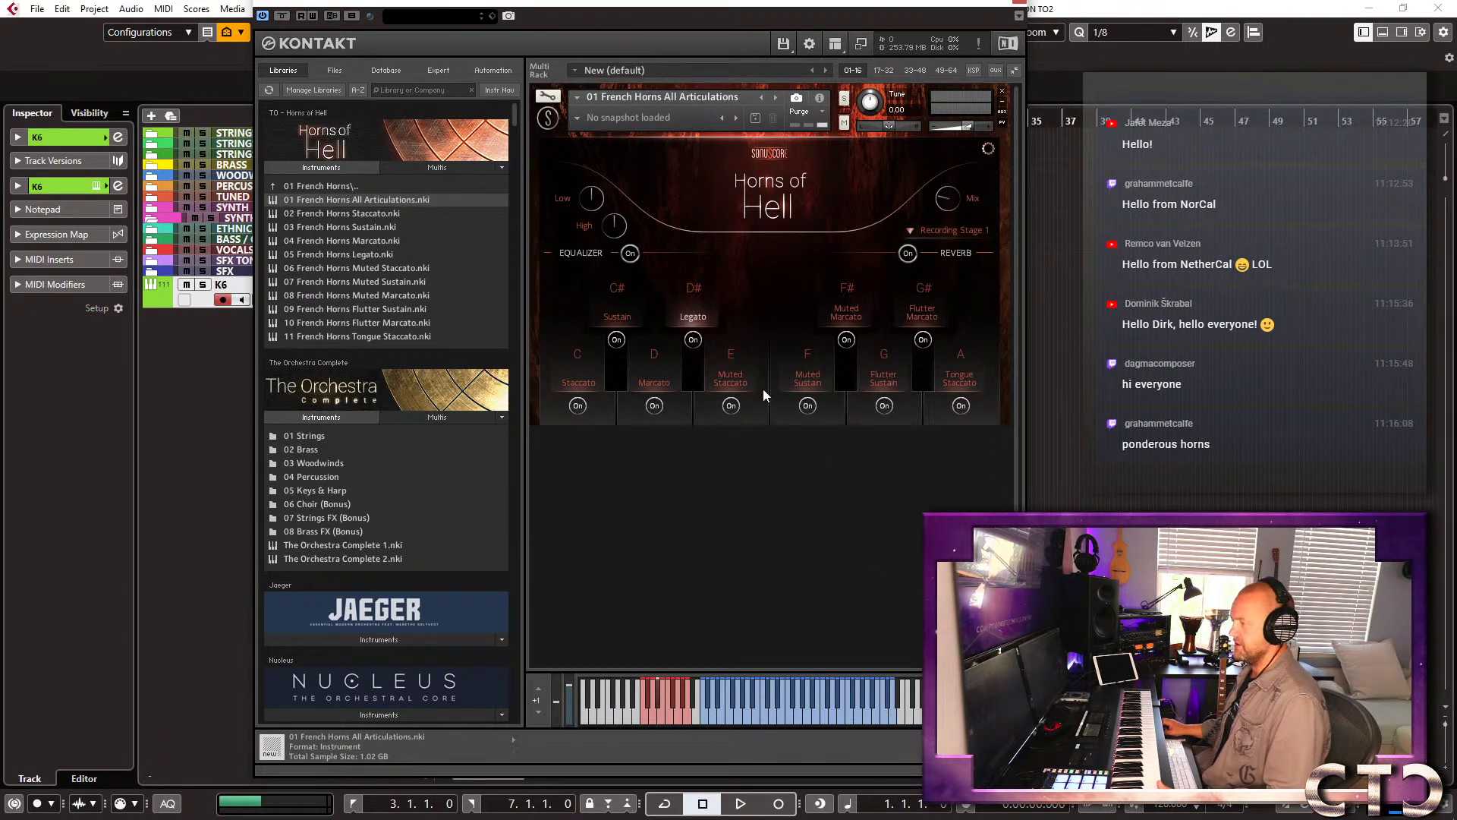
Select the Muted Staccato articulation and change the reverb type to Small Hall 1.
left_click(739, 372)
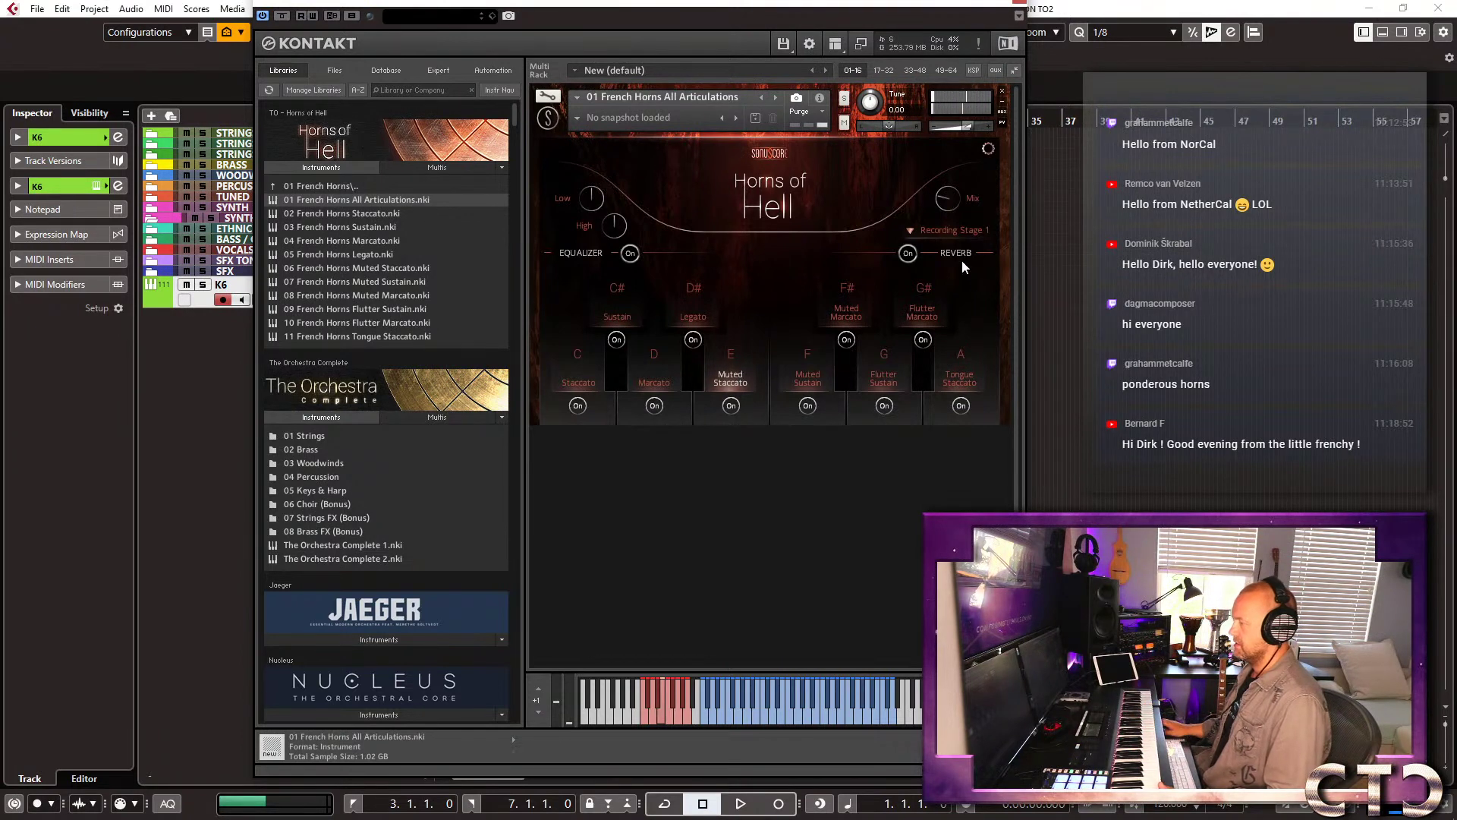
left_click(952, 230)
left_click(959, 302)
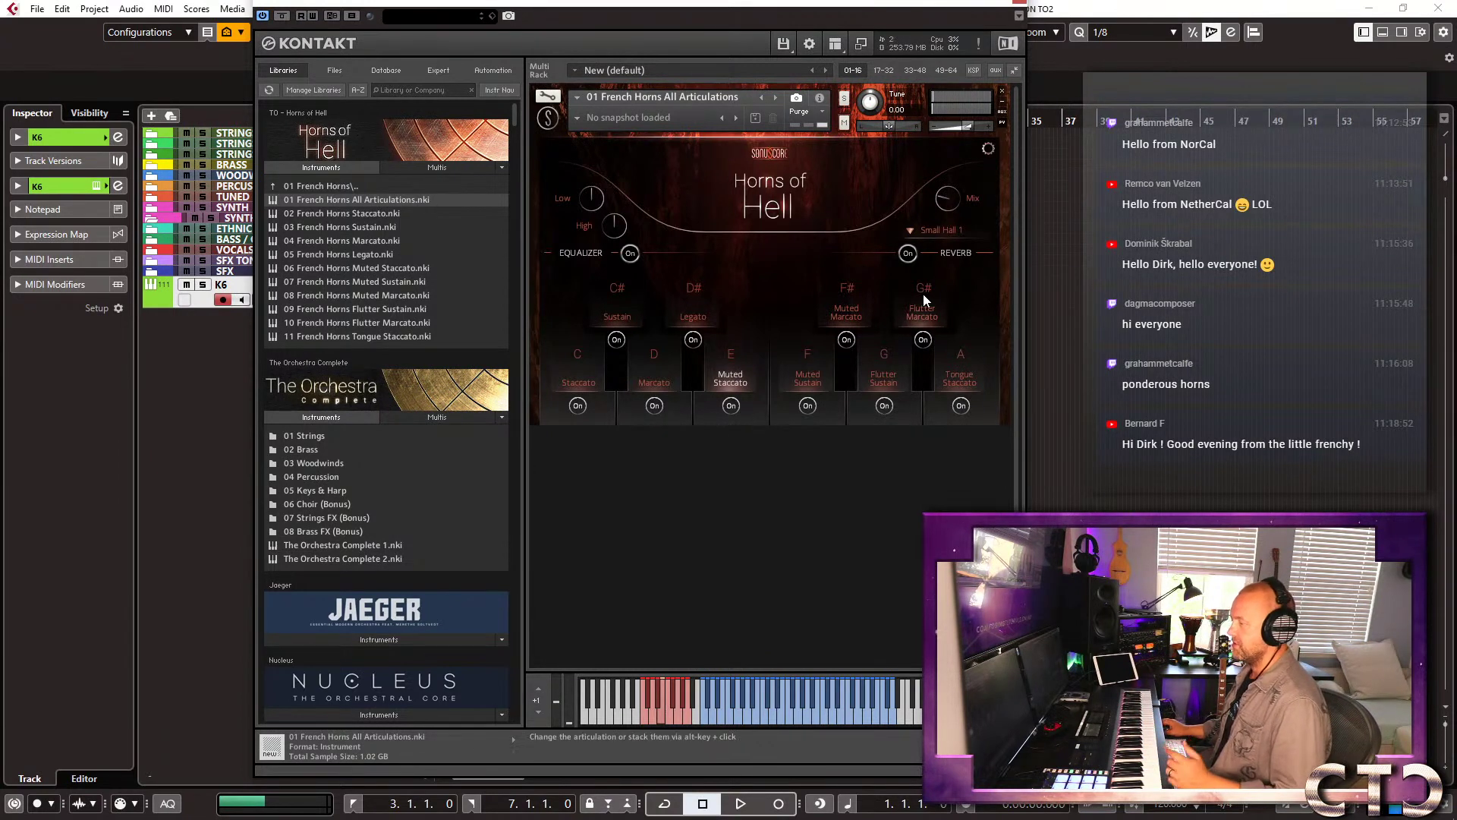
Switch to the Muted Sustain articulation and turn the reverb off and on again to compare the horns dry and wet.
left_click(809, 380)
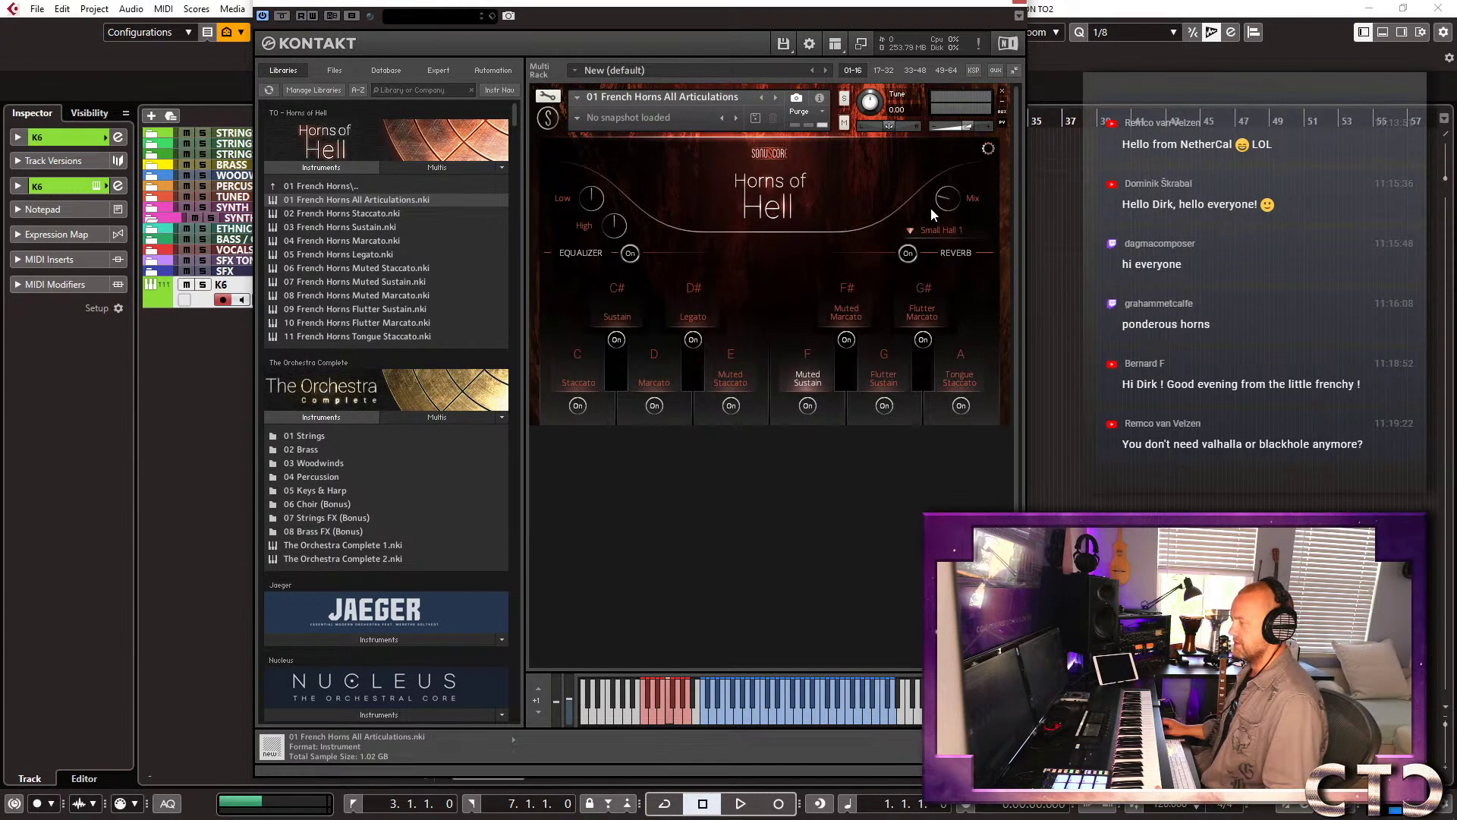
left_click(908, 253)
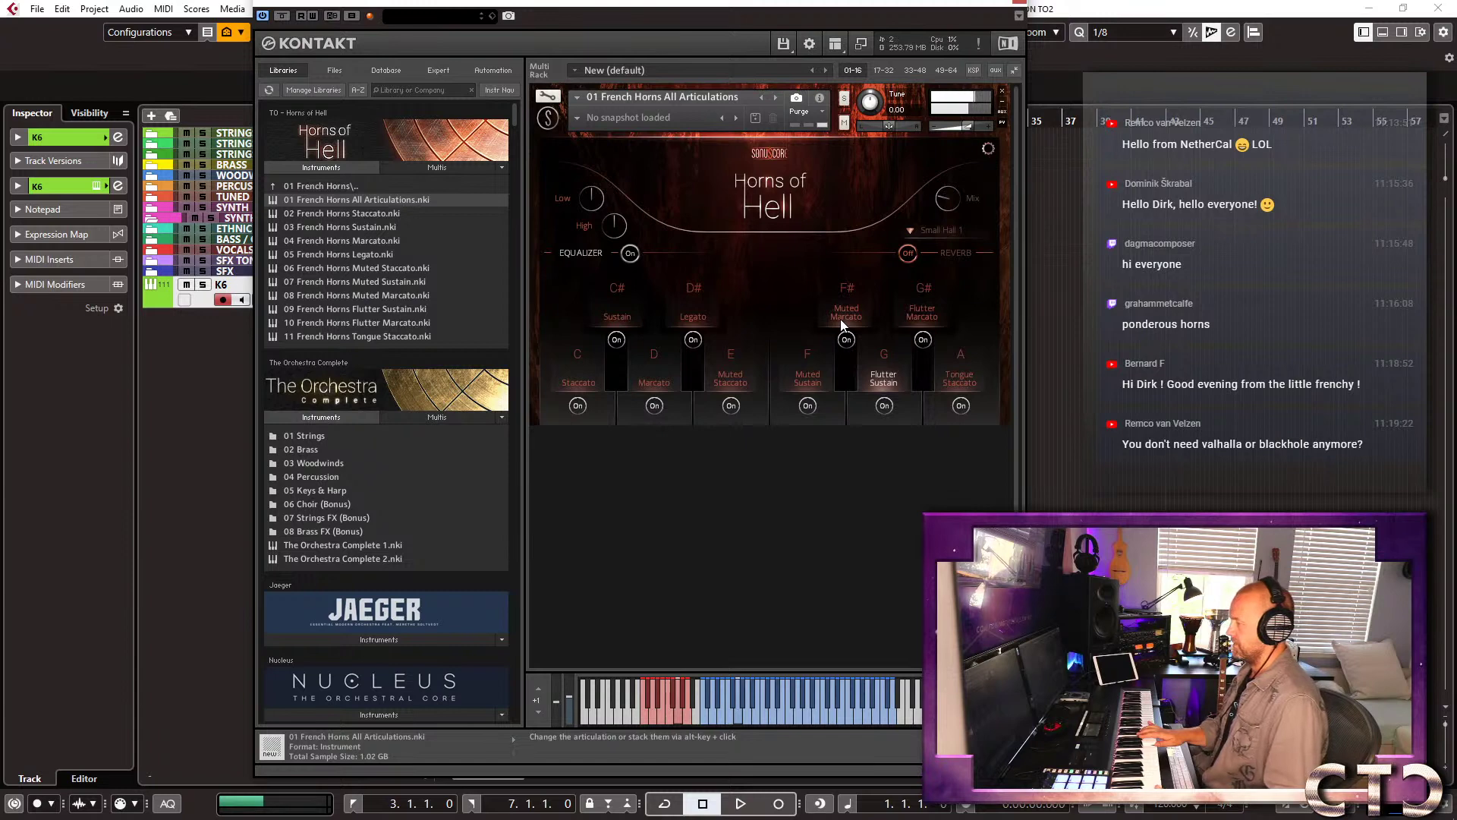
left_click(909, 252)
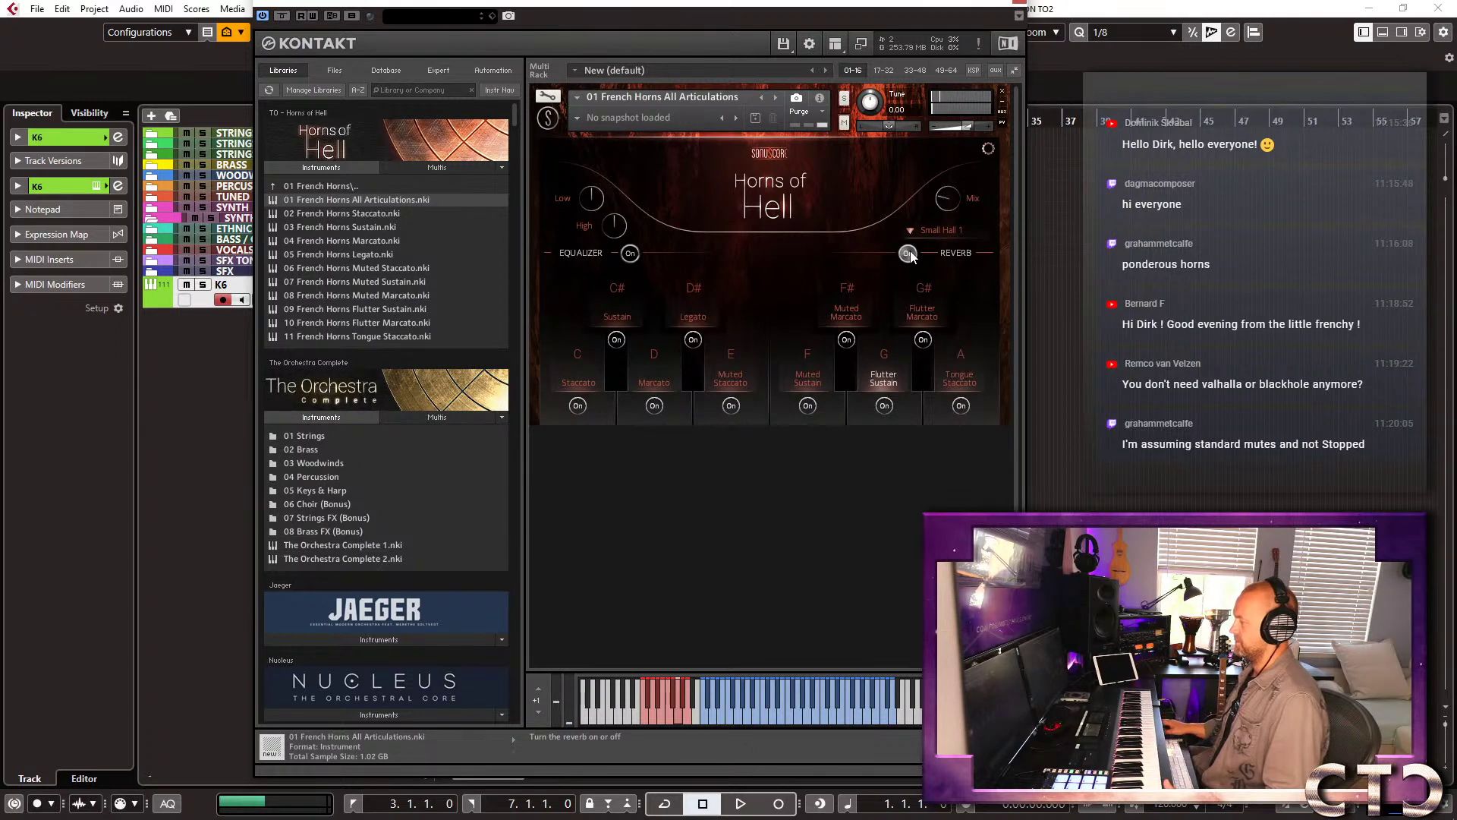
Audition the Muted Sustain, Muted Marcato and Flutter Sustain articulations in turn.
left_click(791, 377)
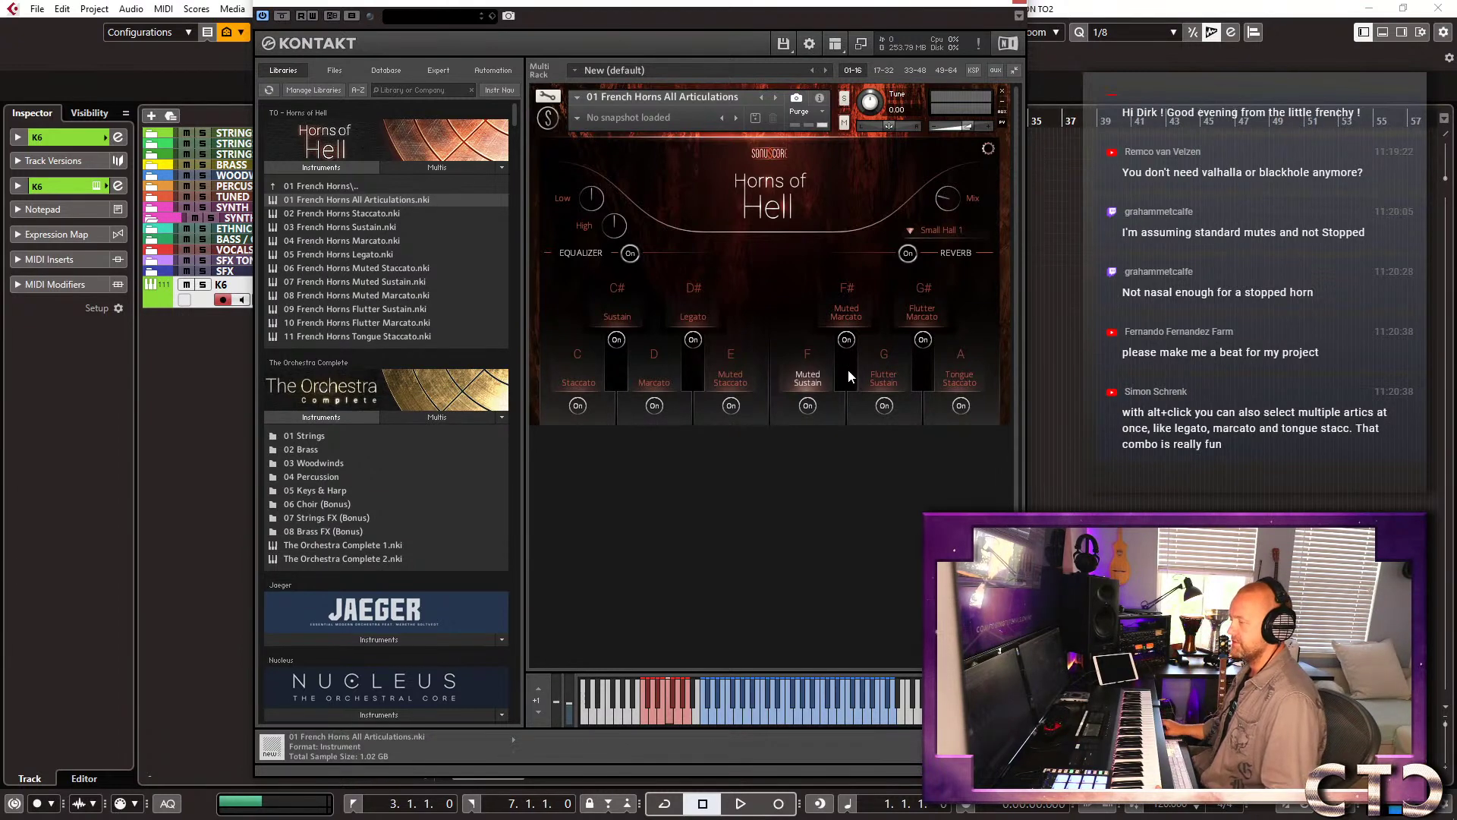
left_click(849, 316)
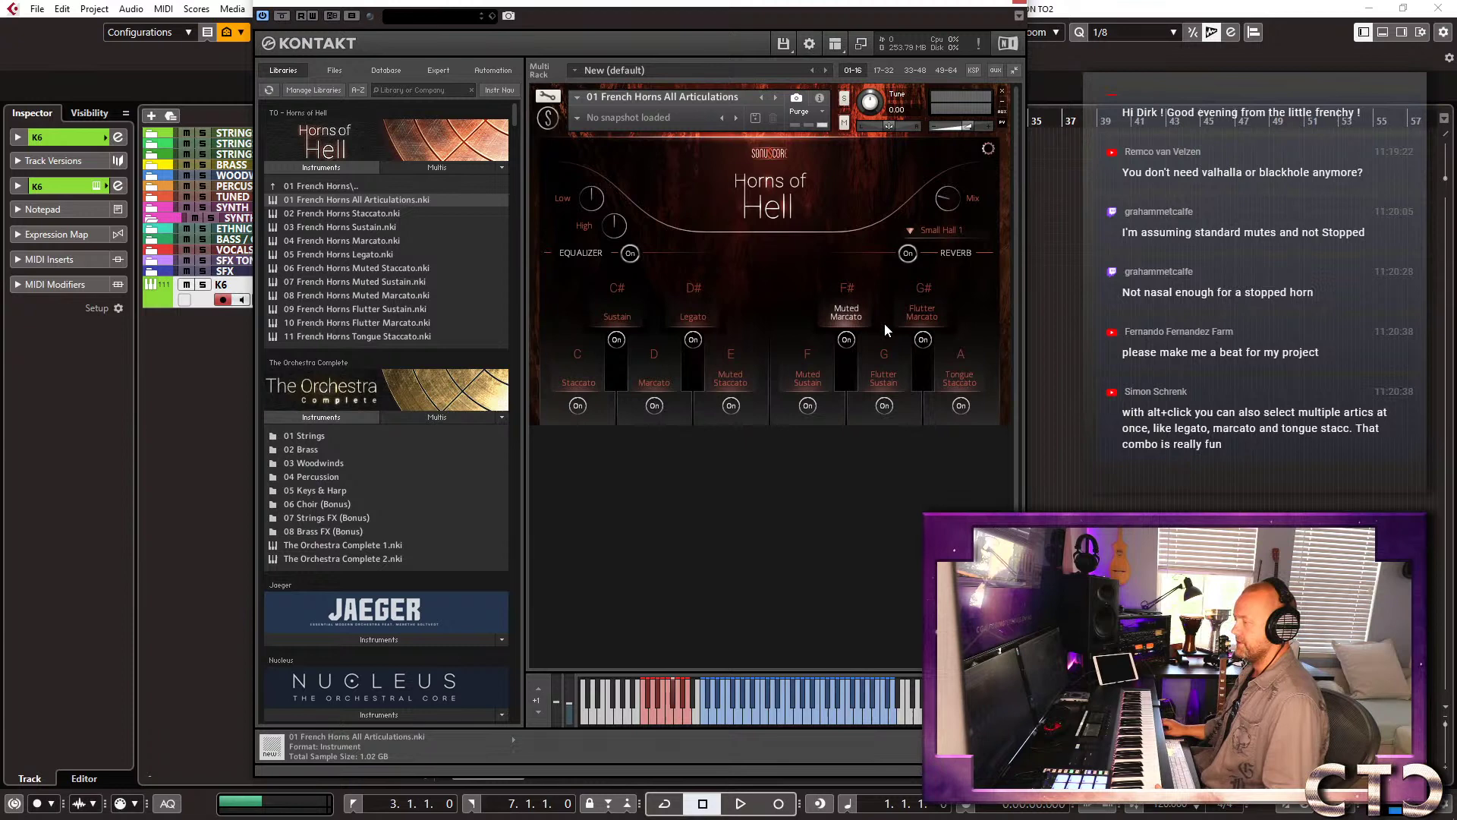
left_click(887, 380)
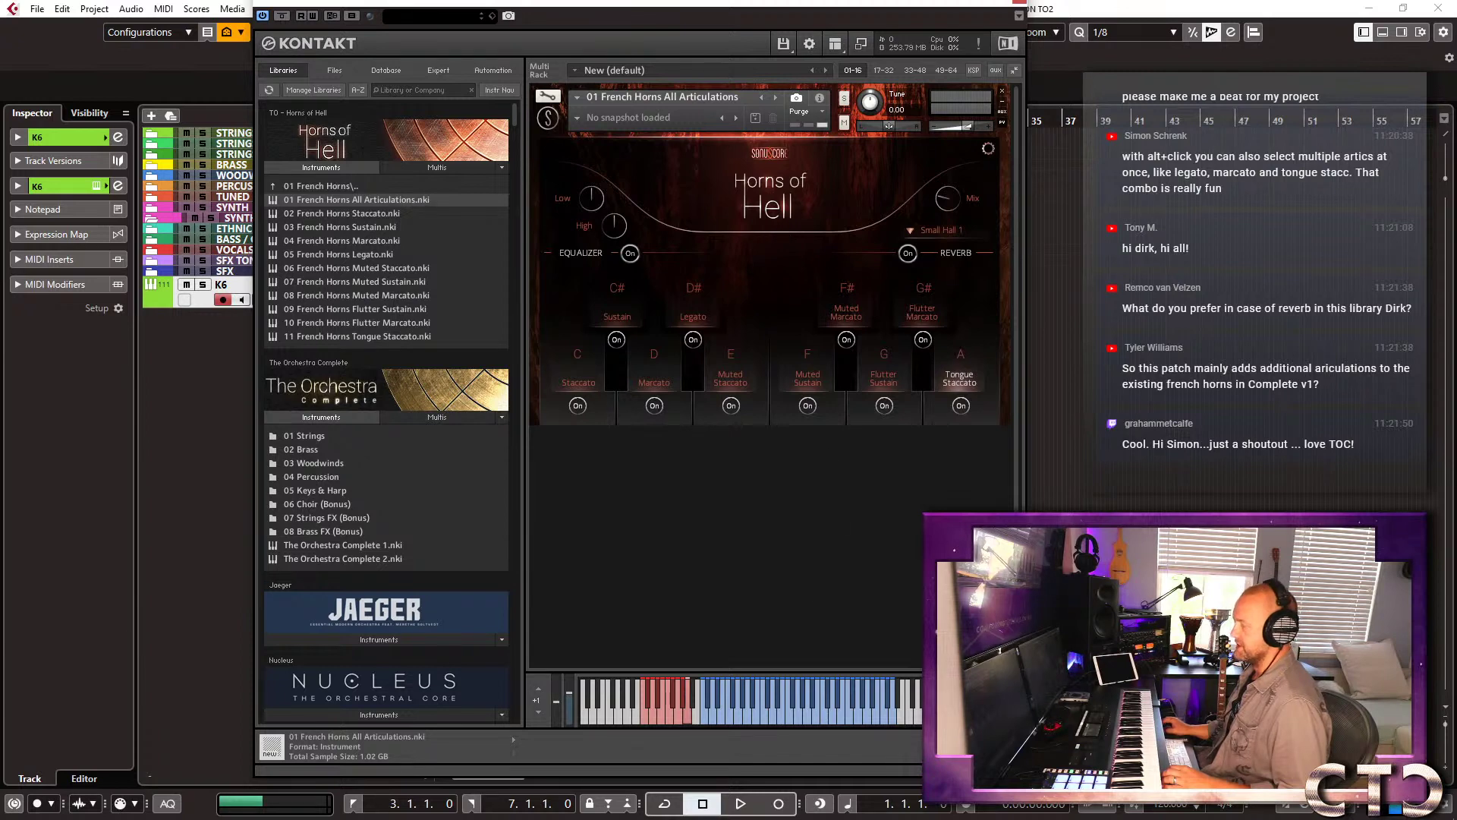
left_click(374, 805)
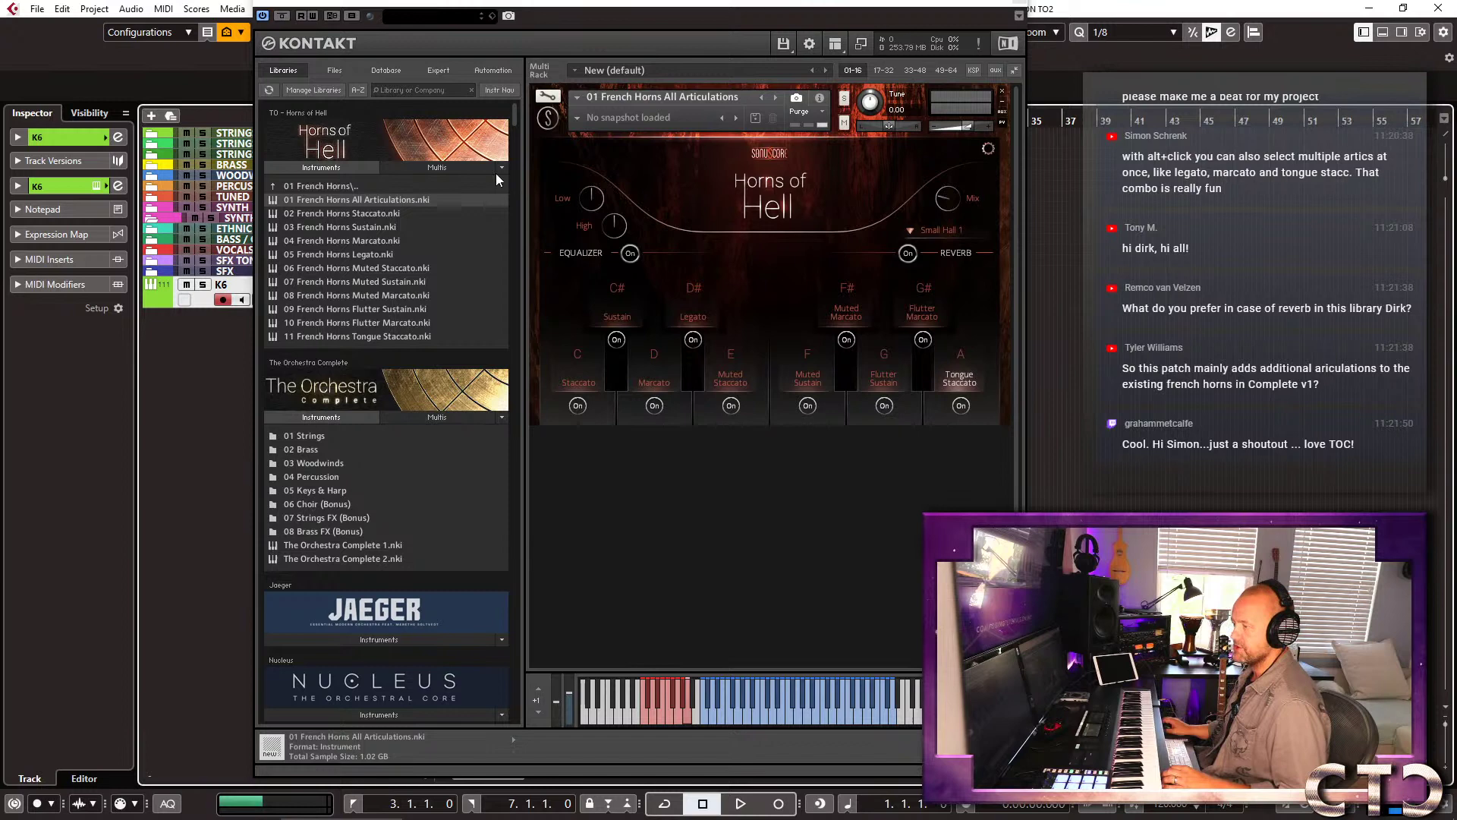
Open TO-Horns-Of-Hell-Manual-EN-1.0.pdf from the Horns of Hell library and go to section 2.2, the list of instruments and articulations.
left_click(501, 167)
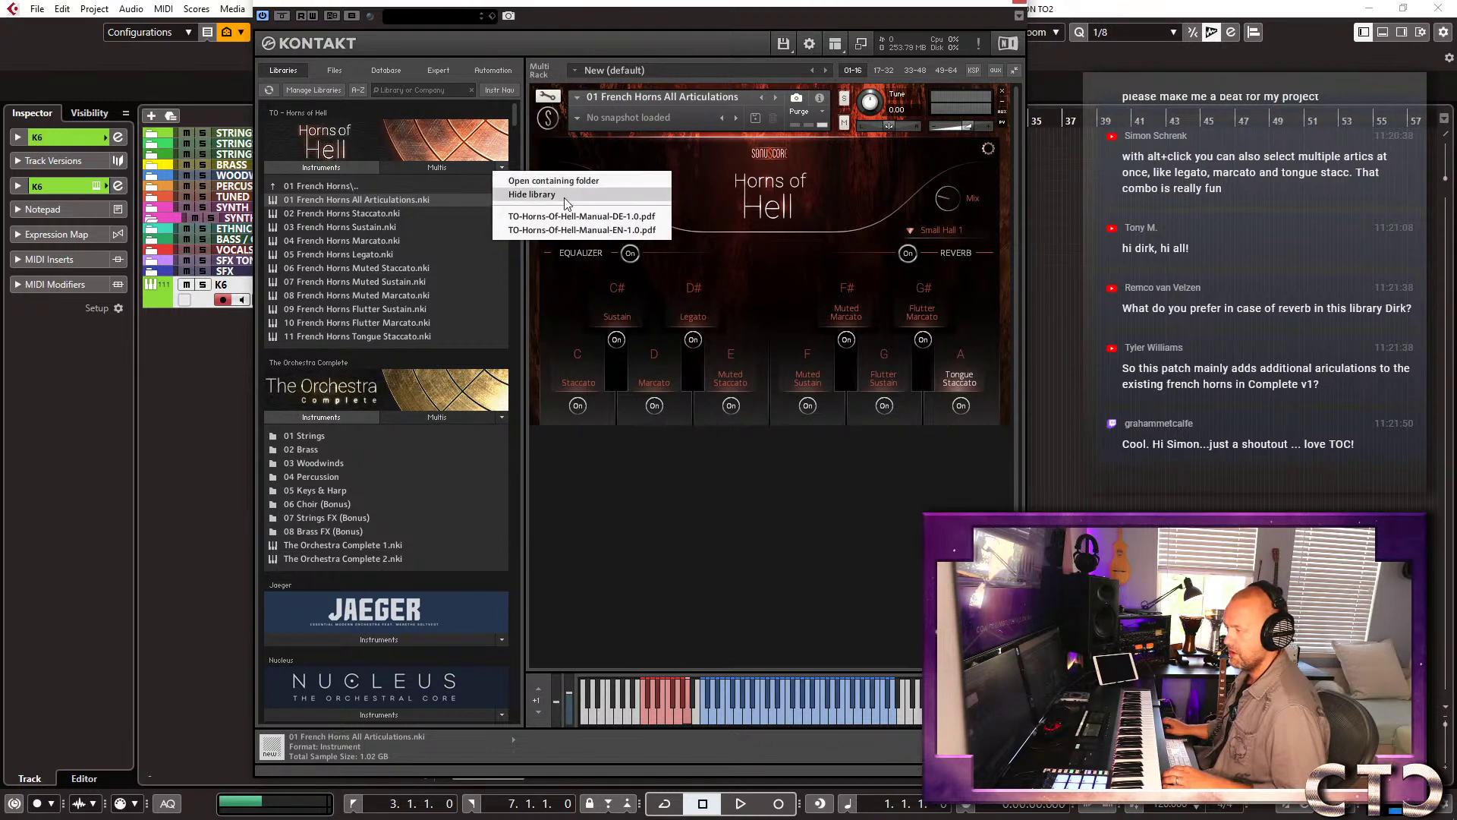
left_click(566, 229)
scroll(679, 445, "down", 10)
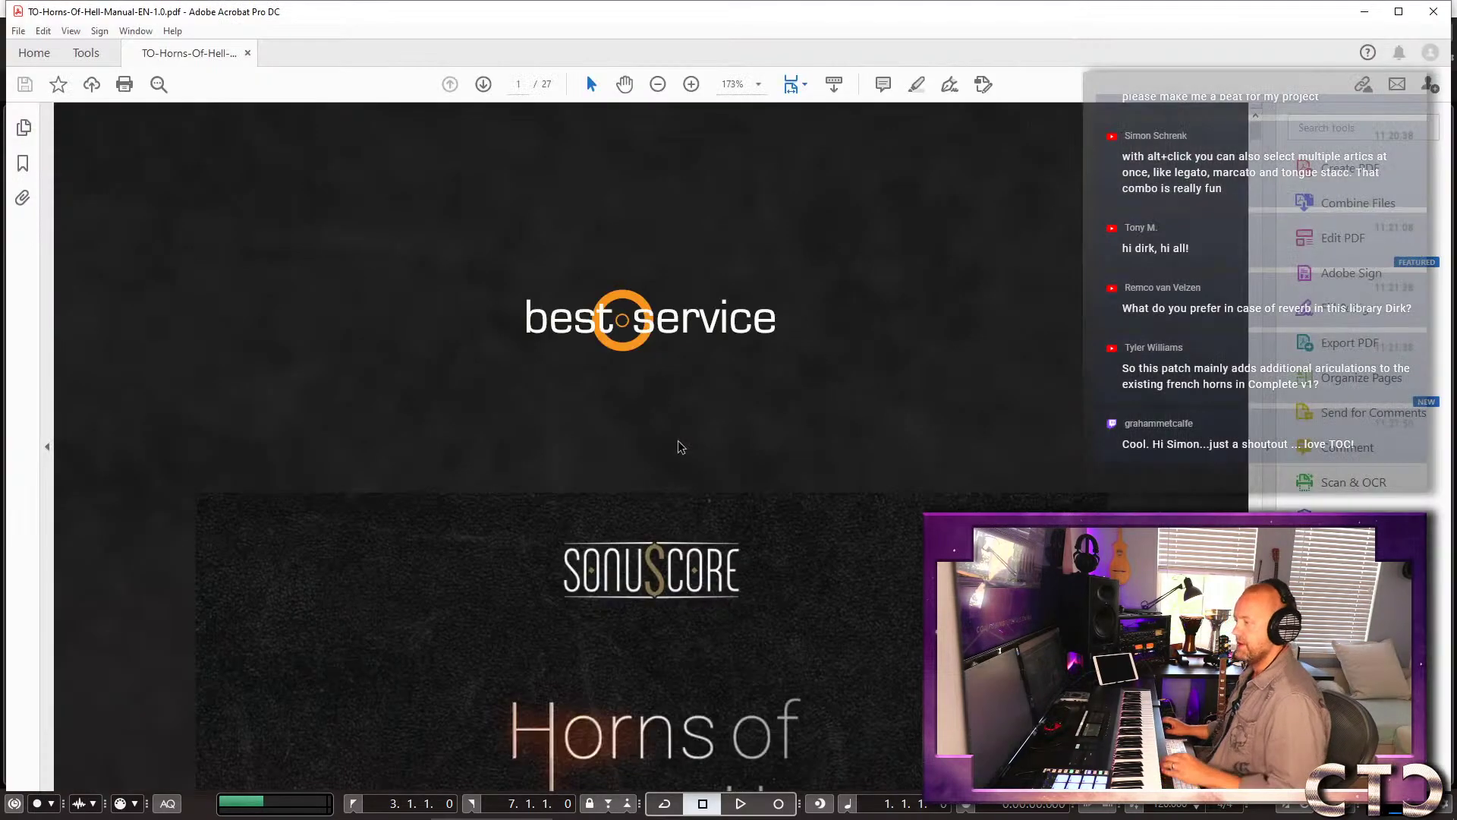
scroll(702, 444, "down", 10)
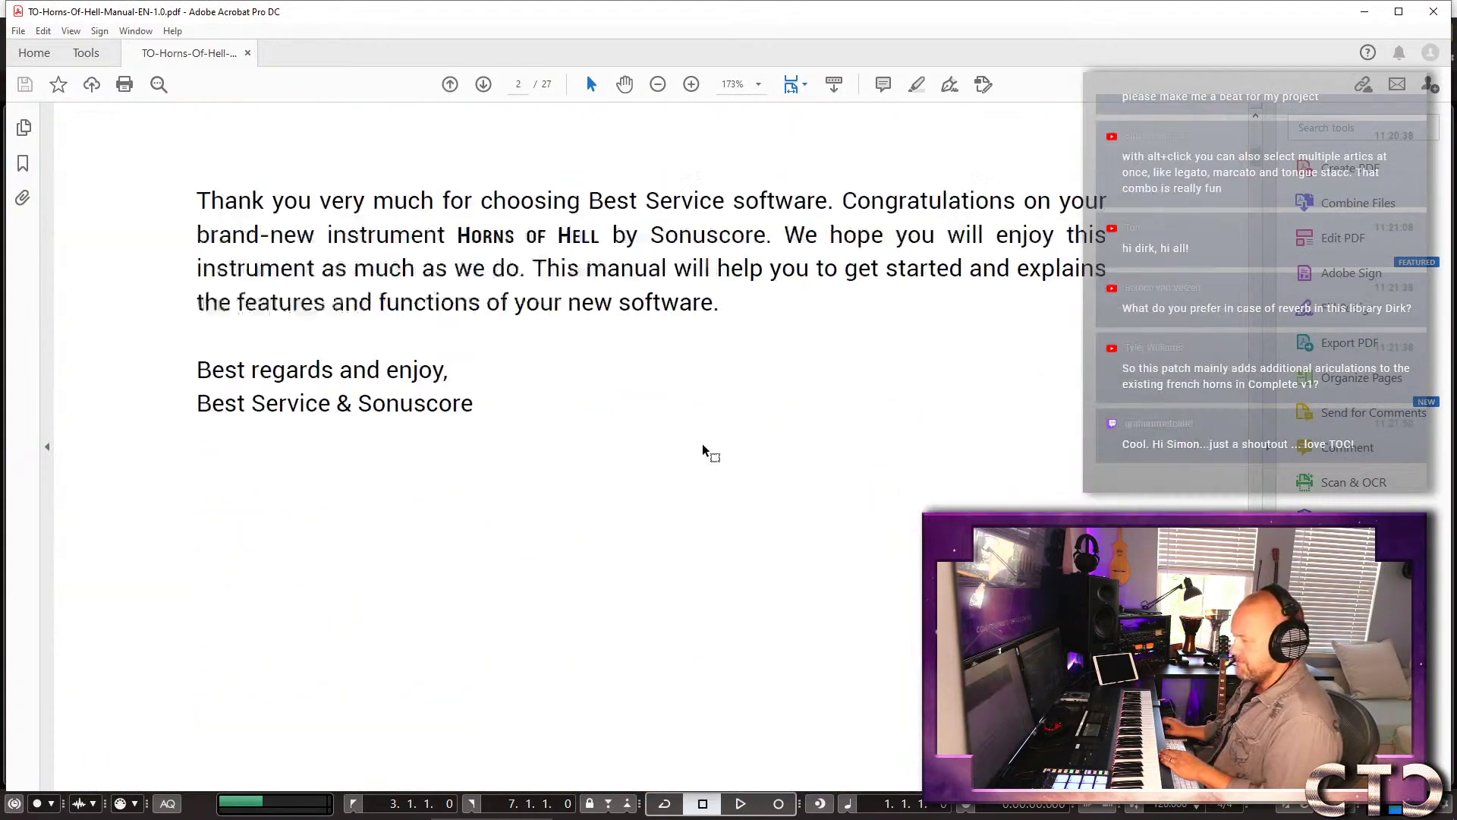
scroll(703, 443, "down", 15)
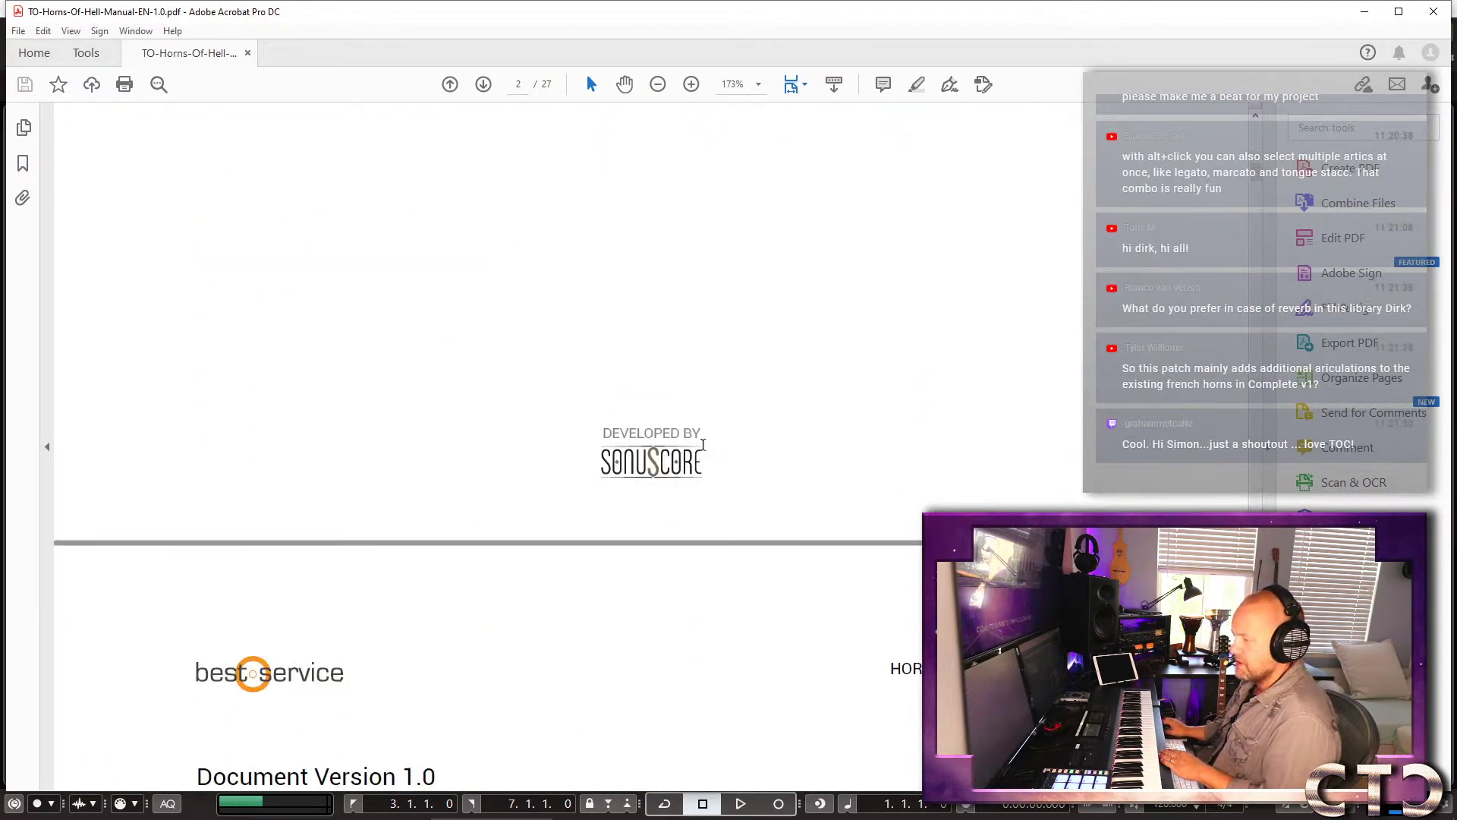
scroll(703, 444, "down", 10)
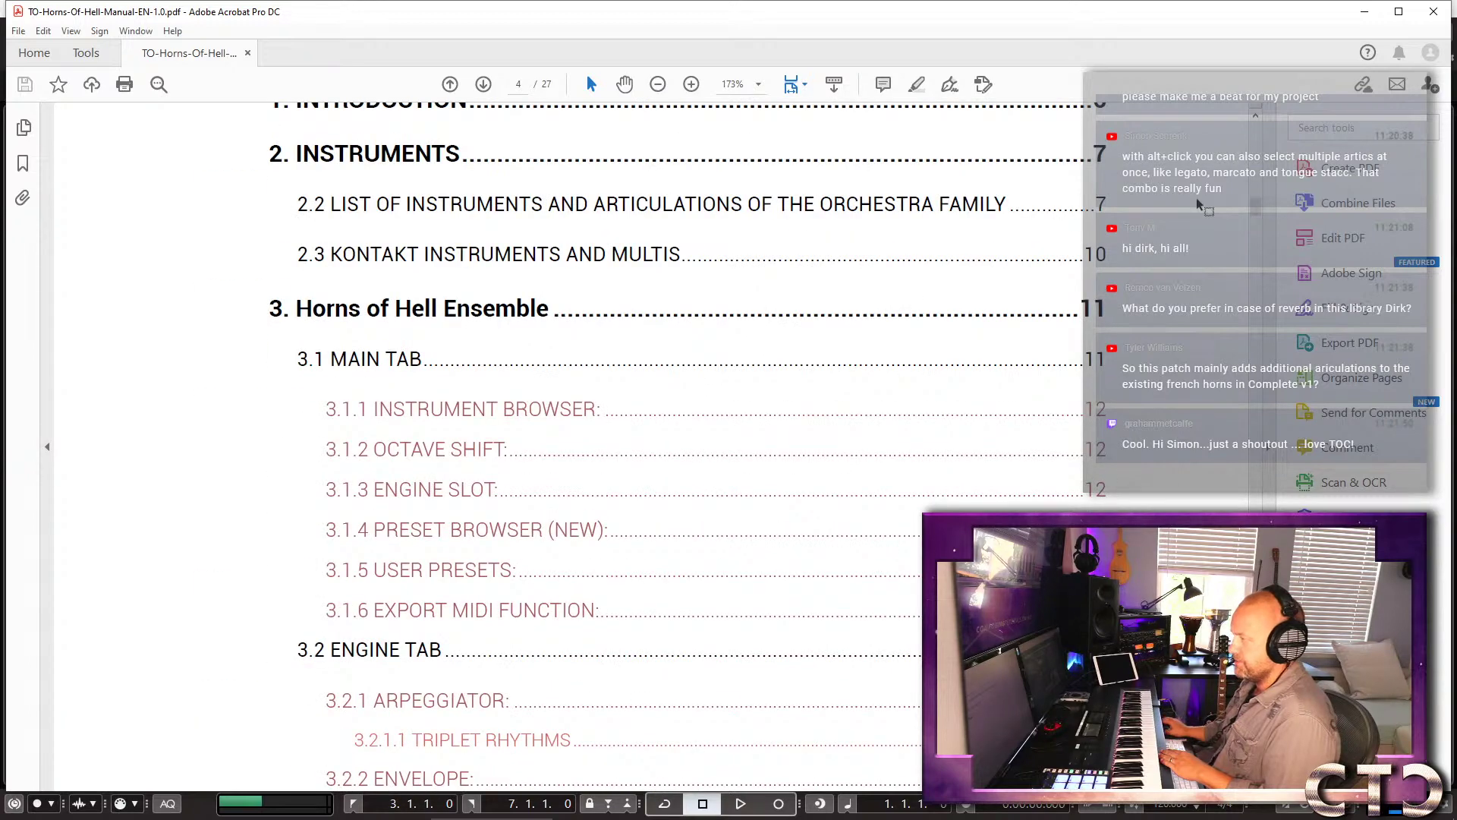
left_click(1102, 211)
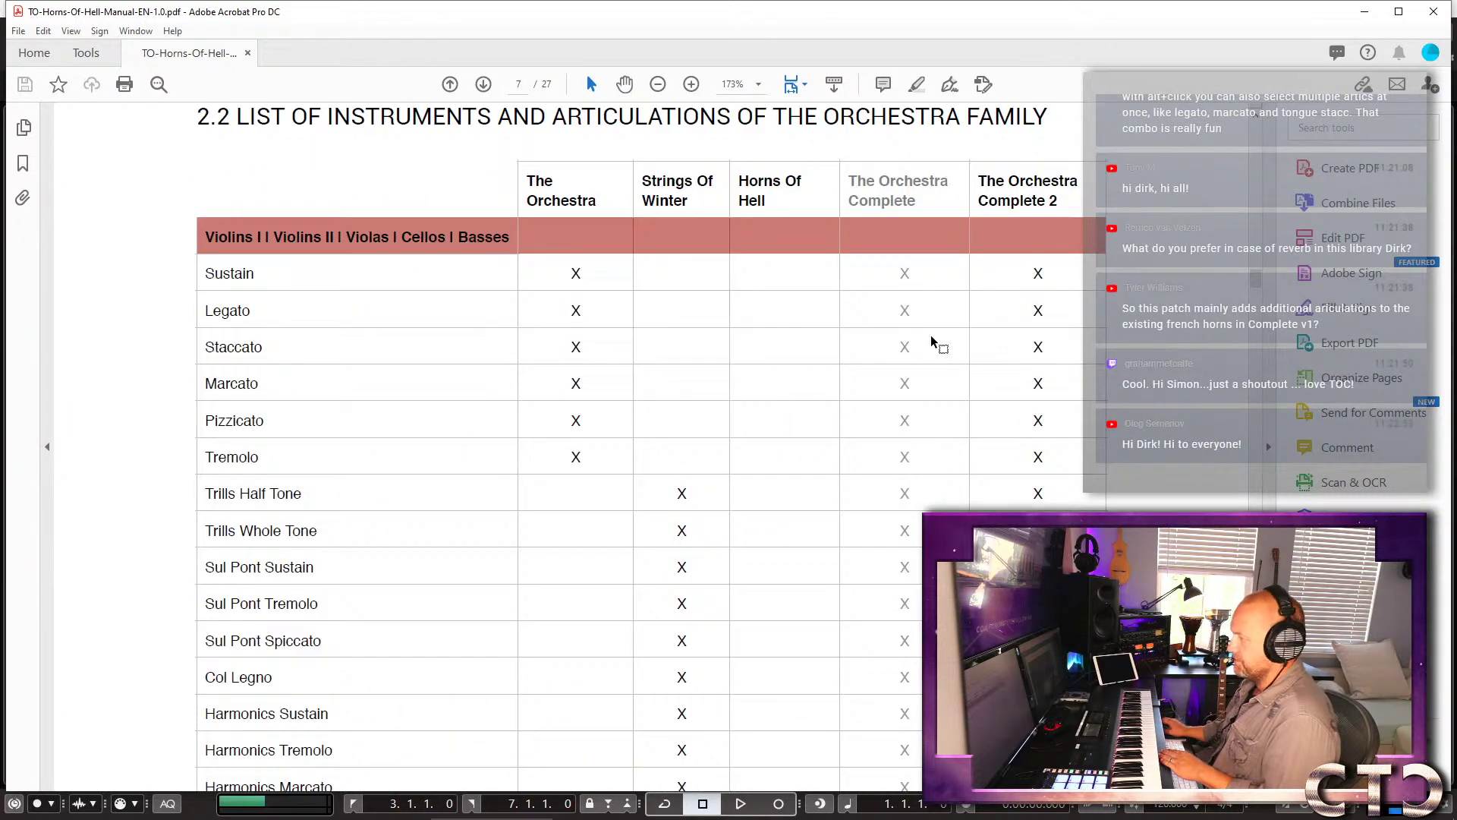
Examine which French Horns, Trumpets and Trombones articulations each Orchestra library includes in the manual's comparison table.
scroll(935, 340, "down", 10)
scroll(935, 343, "down", 5)
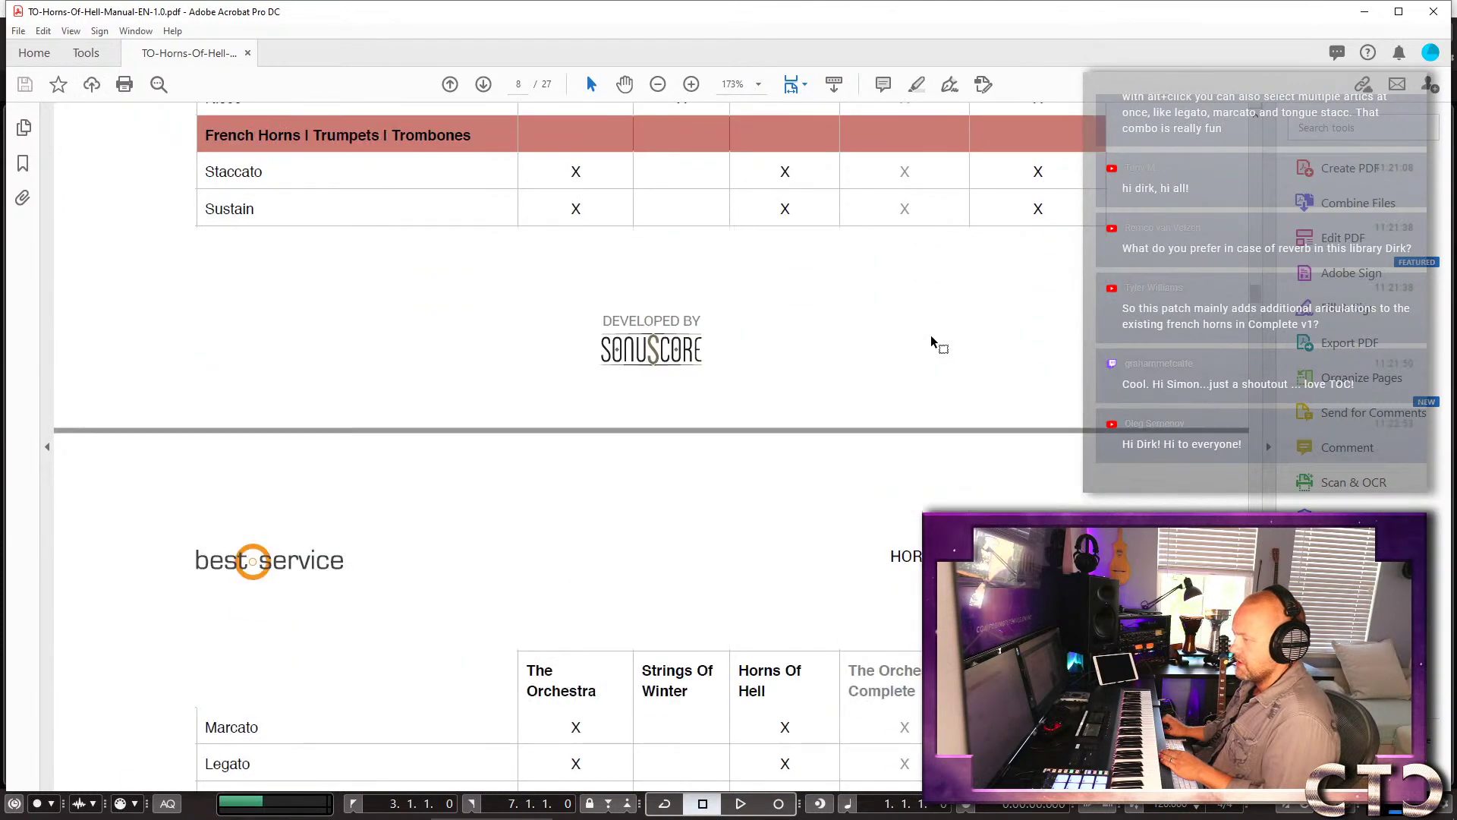
scroll(935, 343, "up", 8)
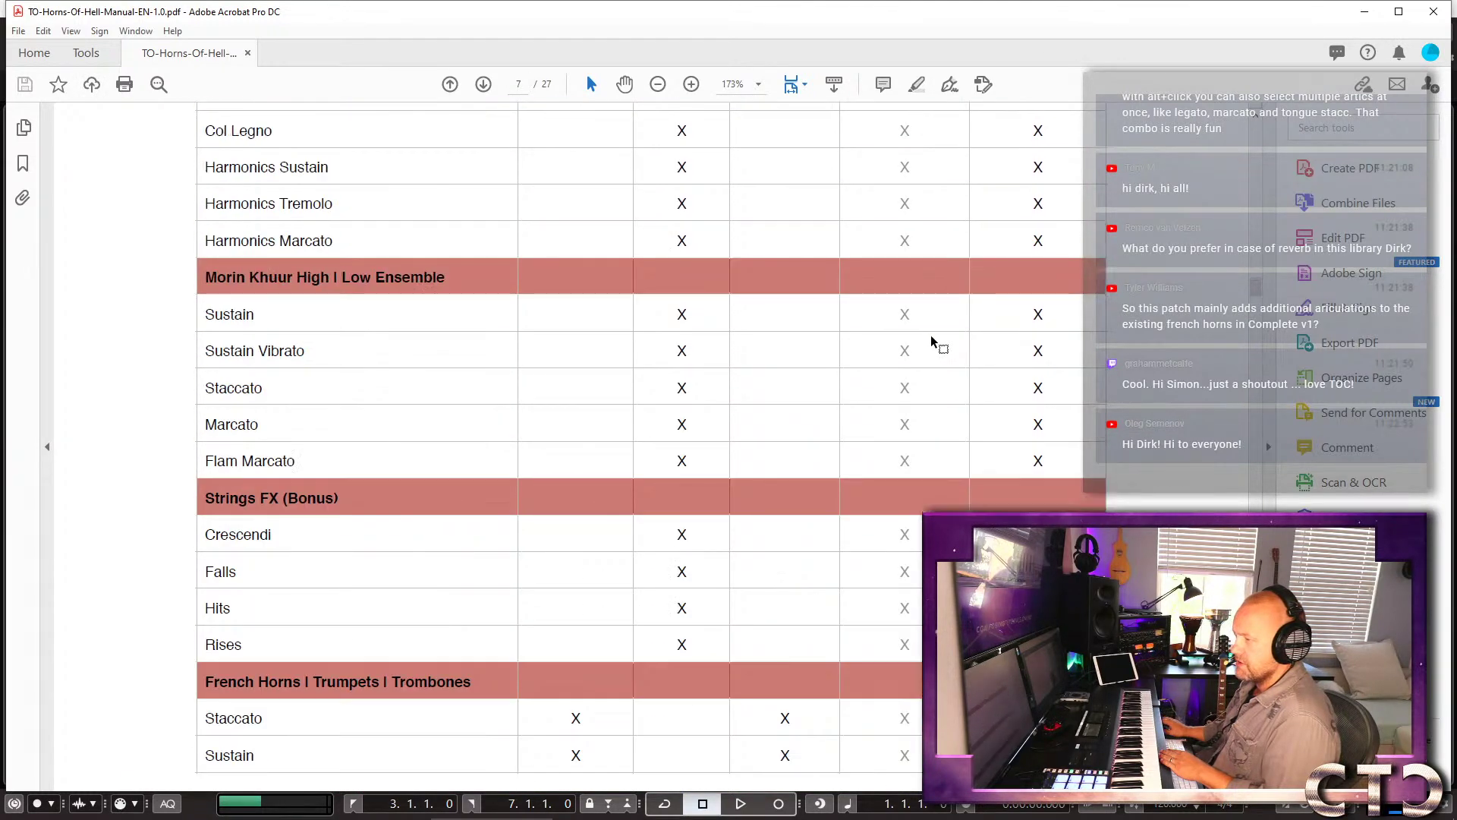
scroll(935, 343, "down", 10)
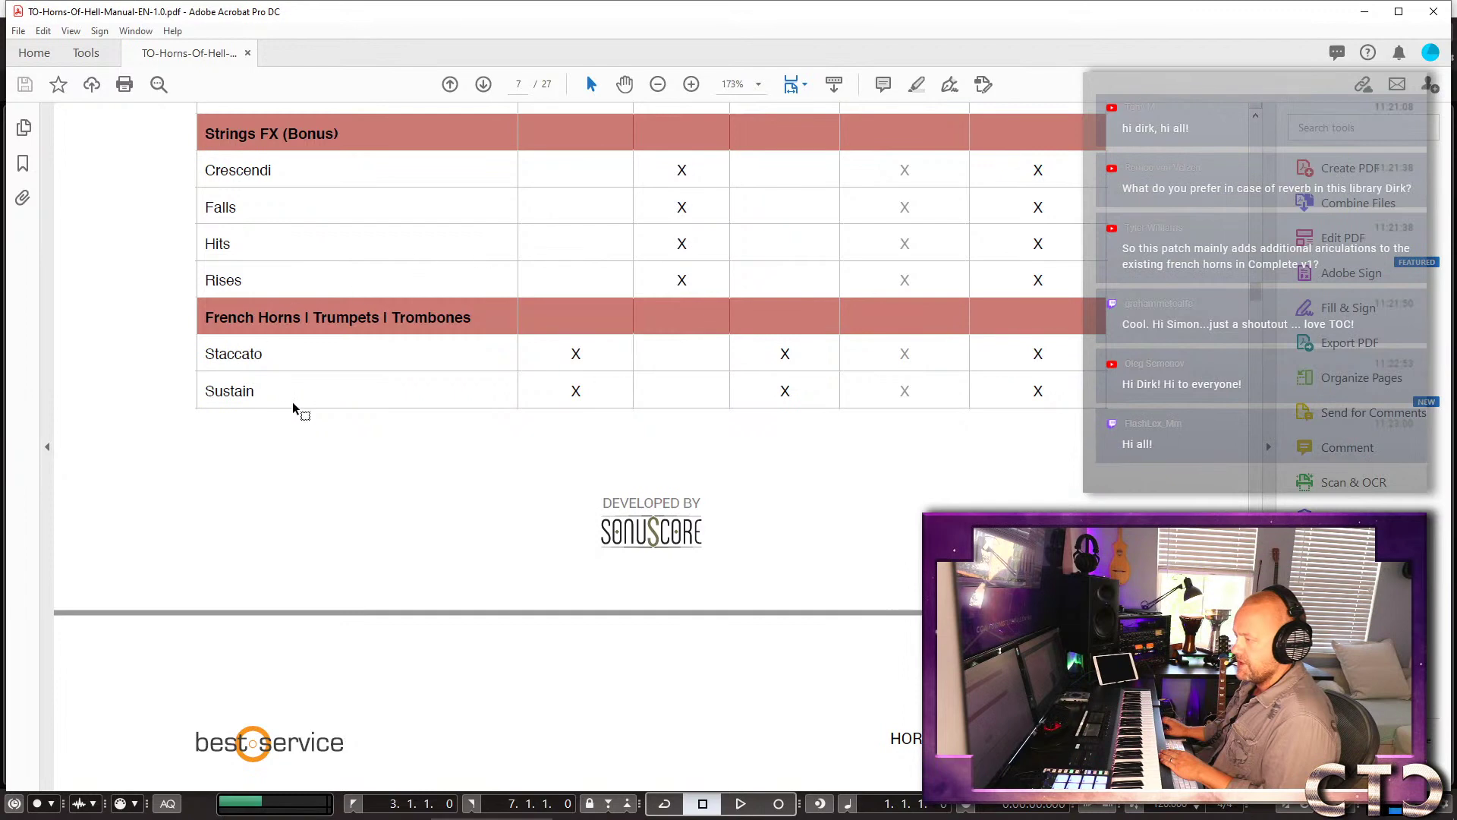
scroll(380, 406, "down", 8)
scroll(383, 402, "down", 7)
scroll(384, 399, "down", 10)
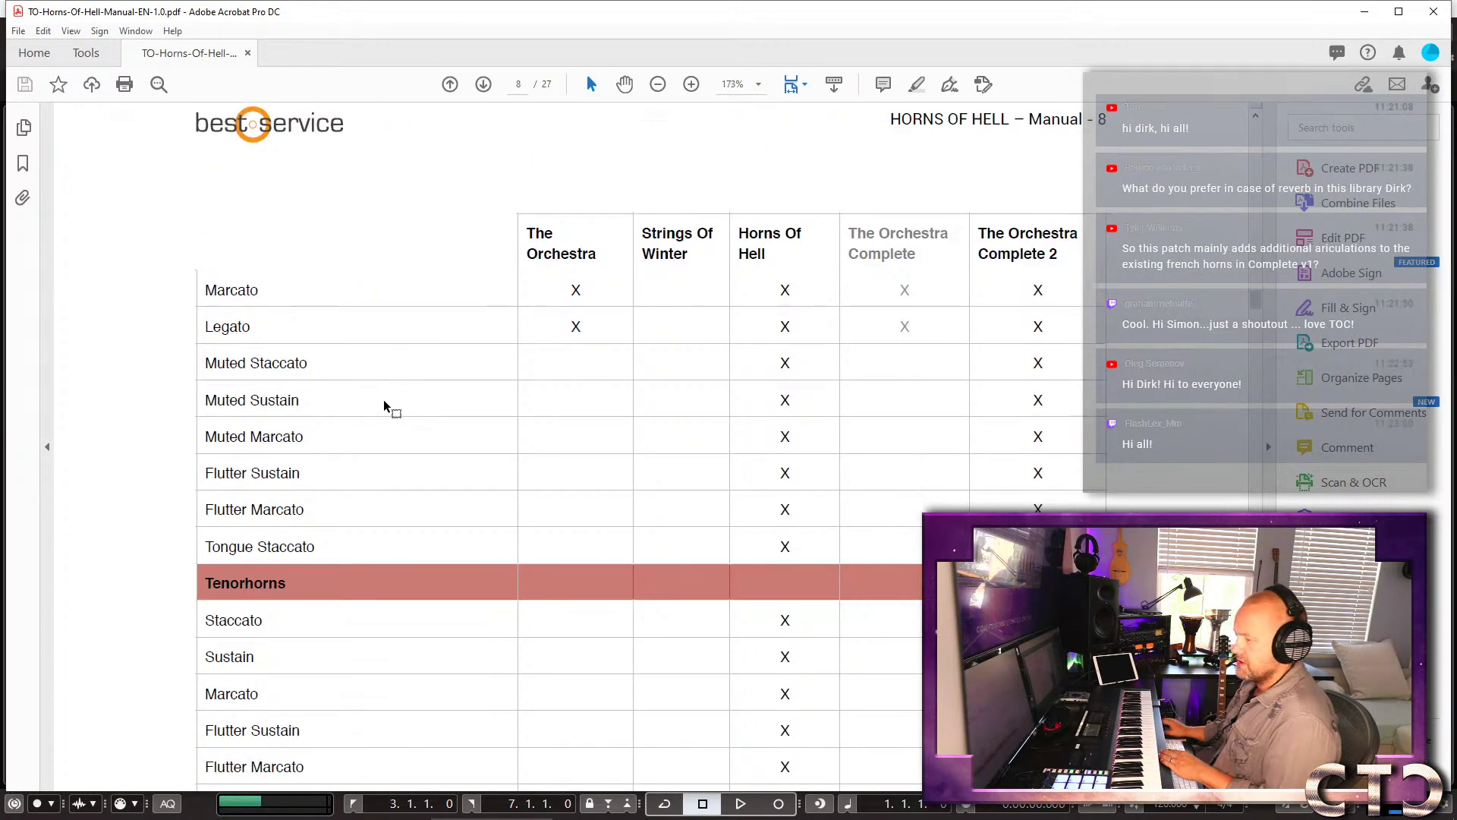
Look through the rest of the comparison table, from Tenorhorns, Low Brass and Evil Brass down to the Features rows.
scroll(386, 399, "down", 2)
scroll(387, 402, "down", 4)
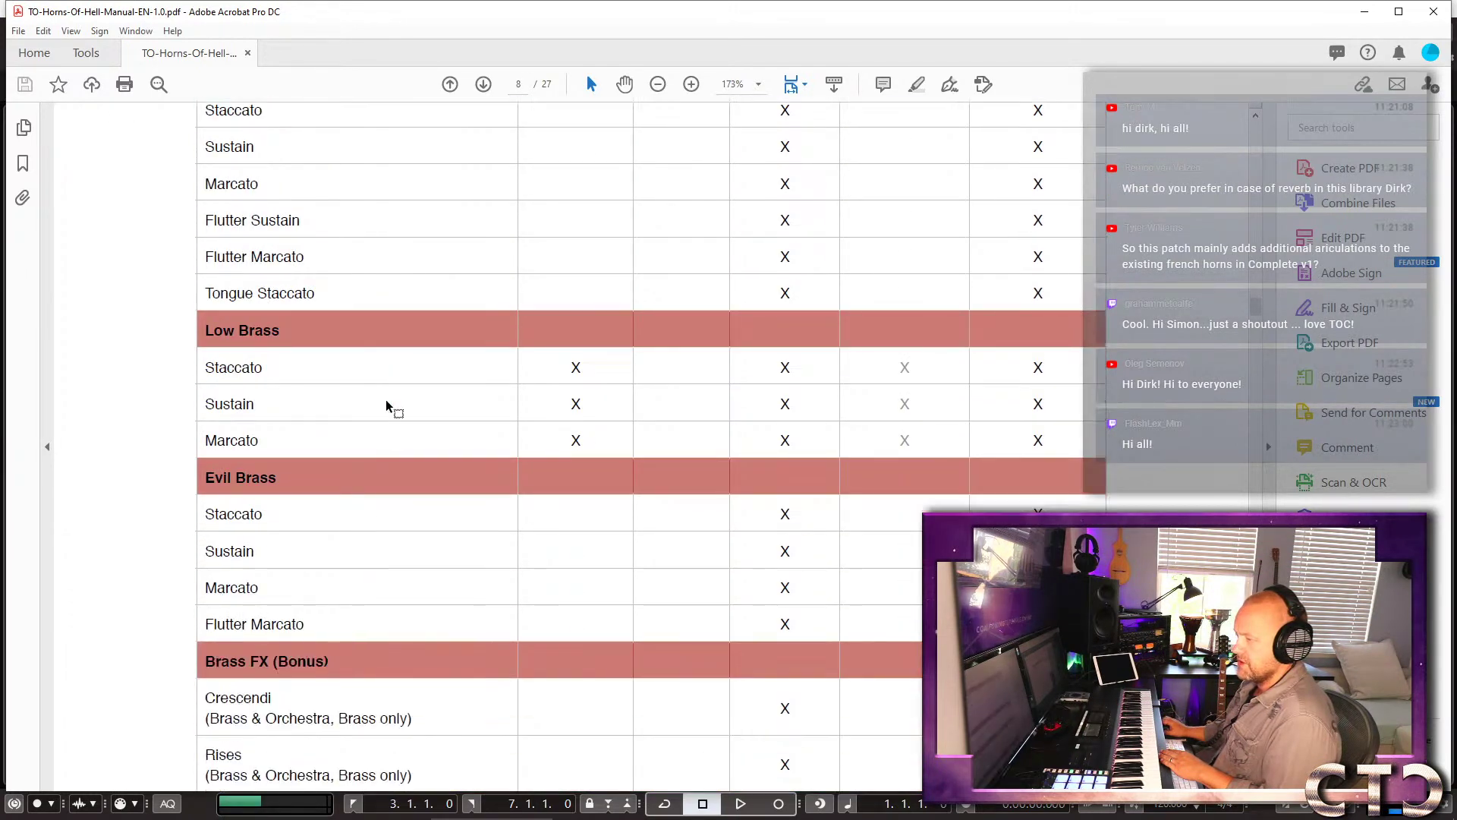
scroll(386, 402, "down", 5)
scroll(387, 403, "up", 1)
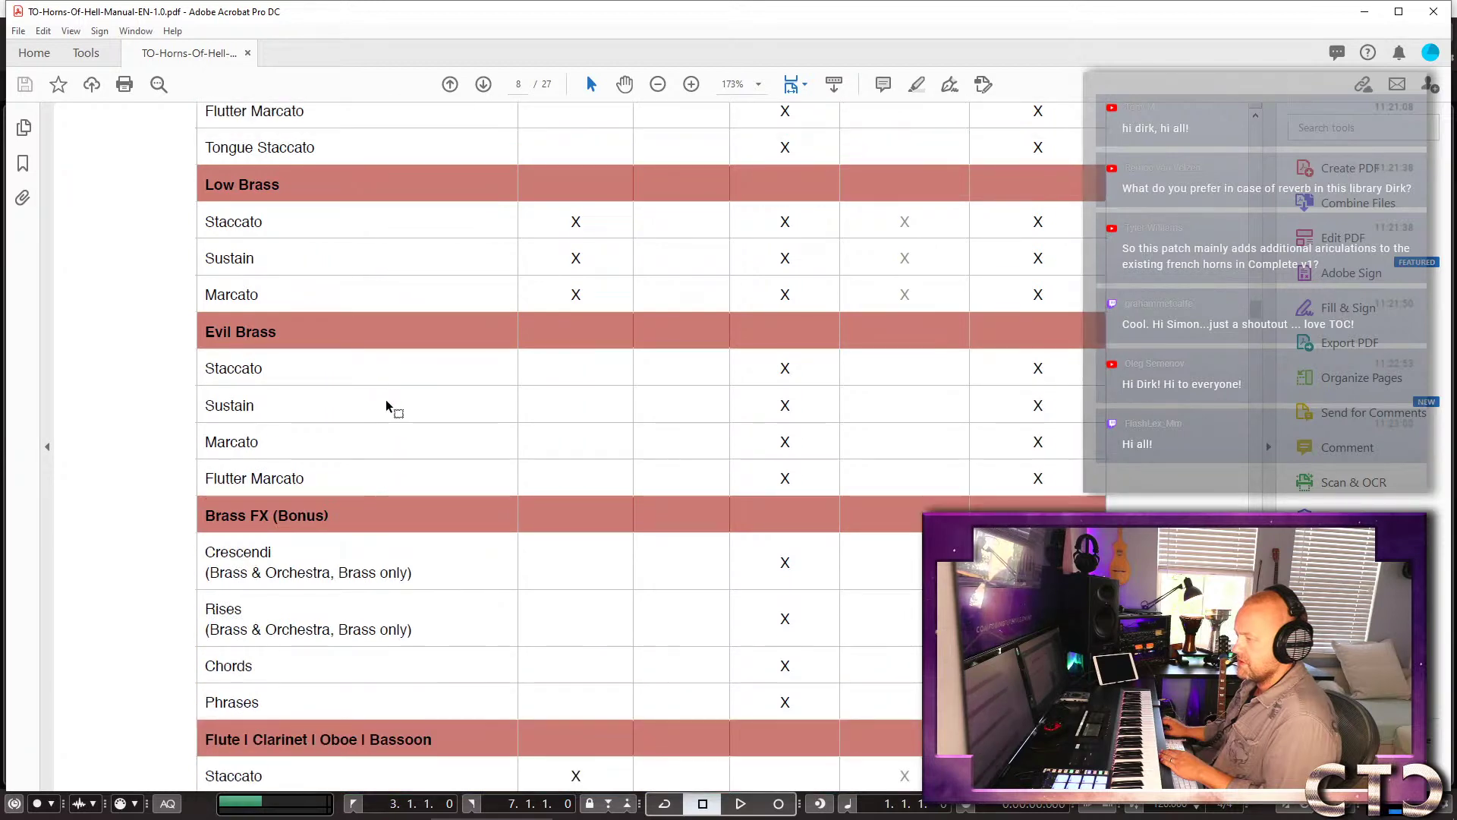
scroll(386, 402, "down", 20)
scroll(389, 402, "down", 20)
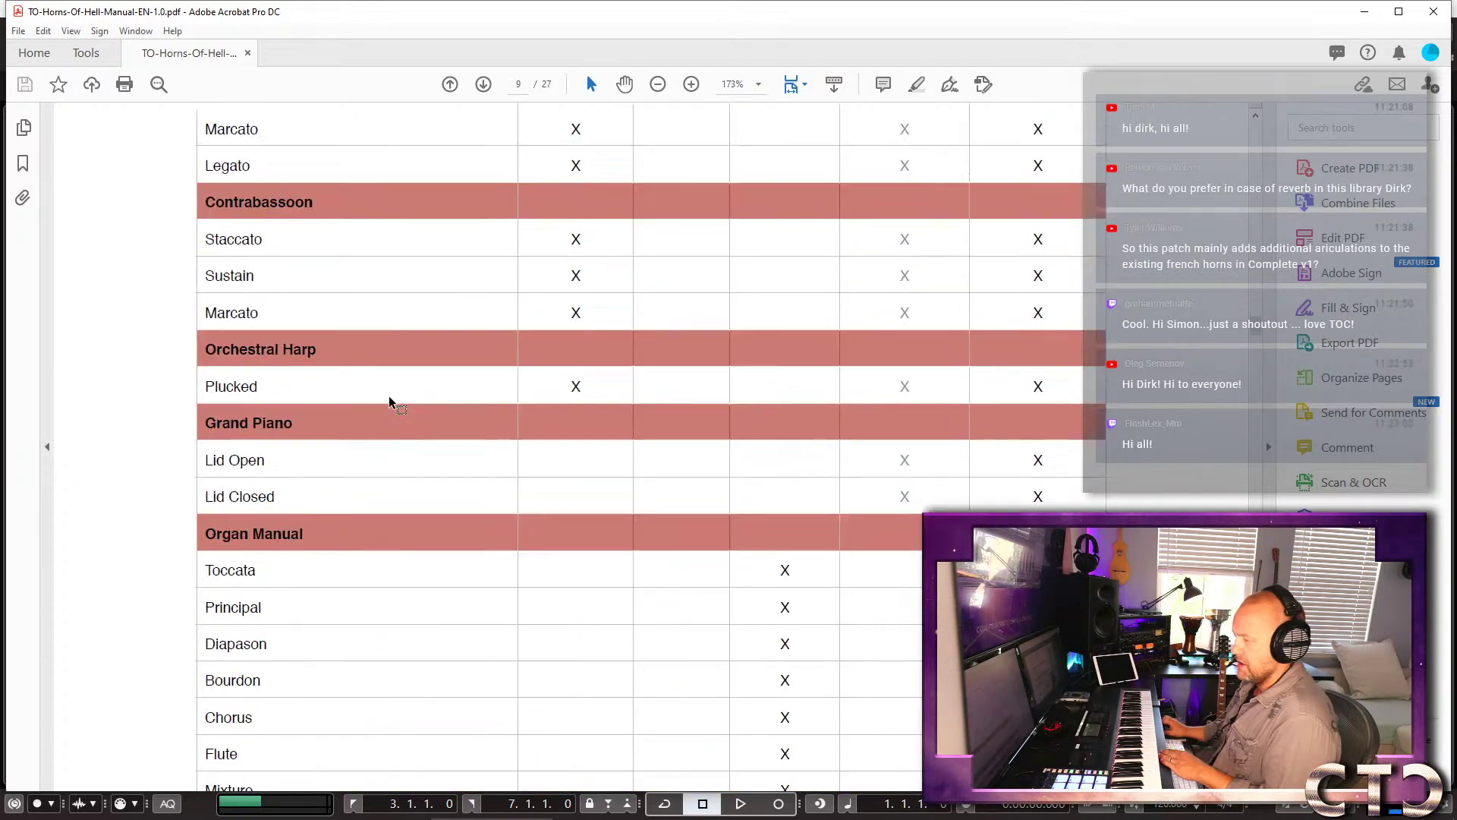
scroll(392, 395, "down", 20)
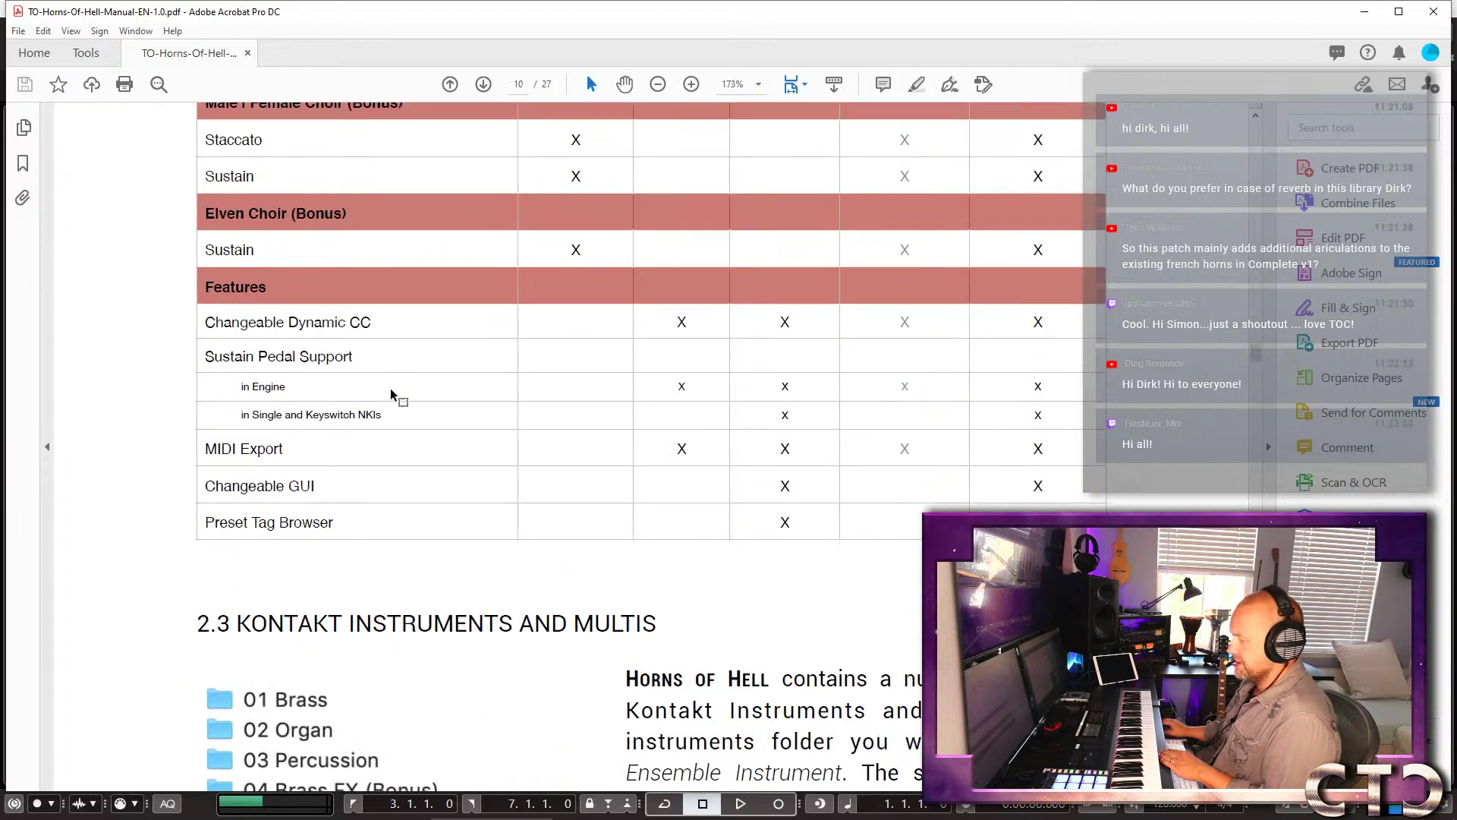
Skim the manual's Horns of Hell Ensemble chapter, from the Main tab description to the Preset Browser tag categories.
scroll(391, 396, "down", 10)
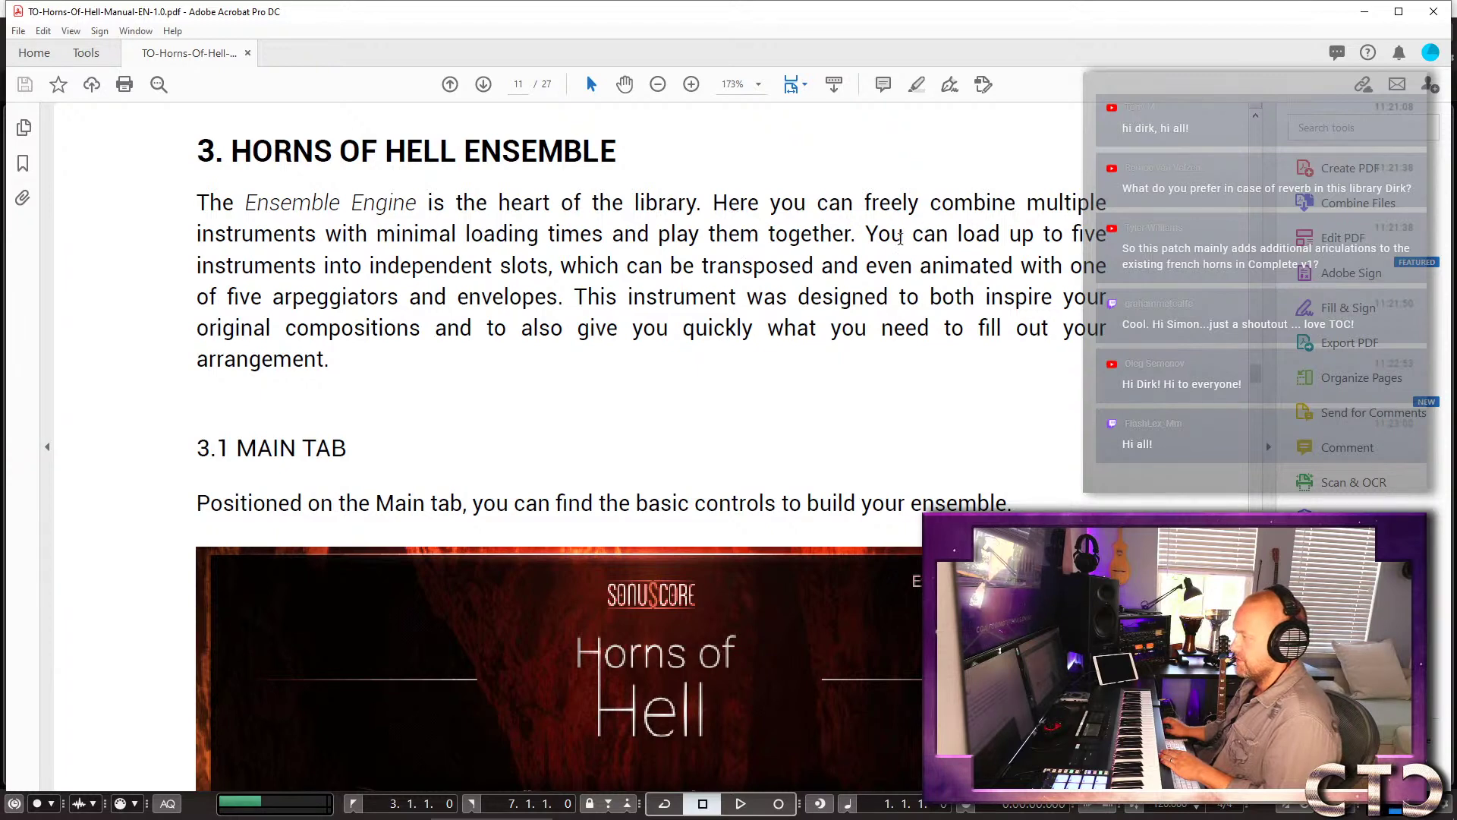
scroll(590, 313, "down", 14)
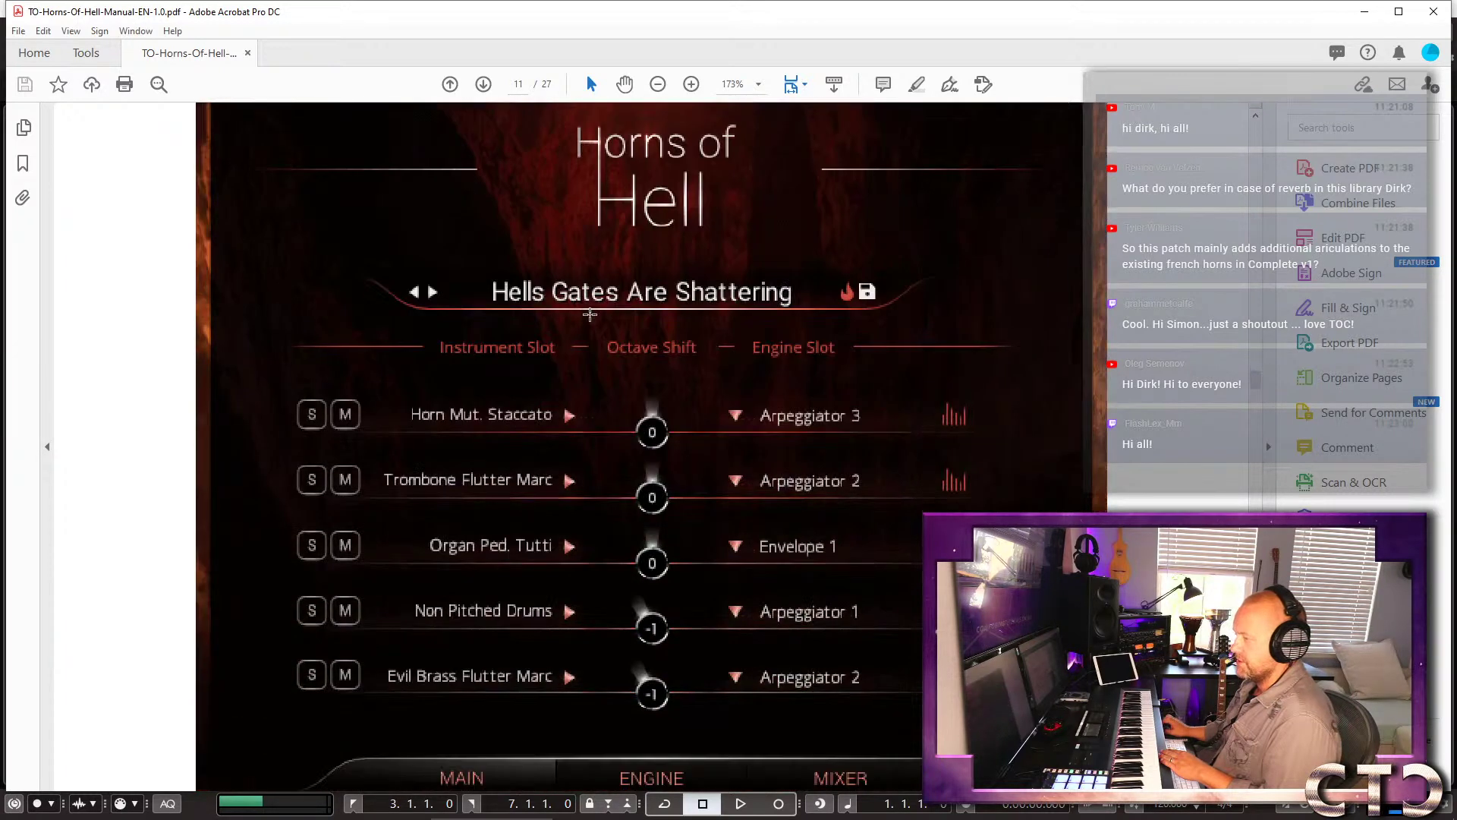
scroll(590, 313, "down", 20)
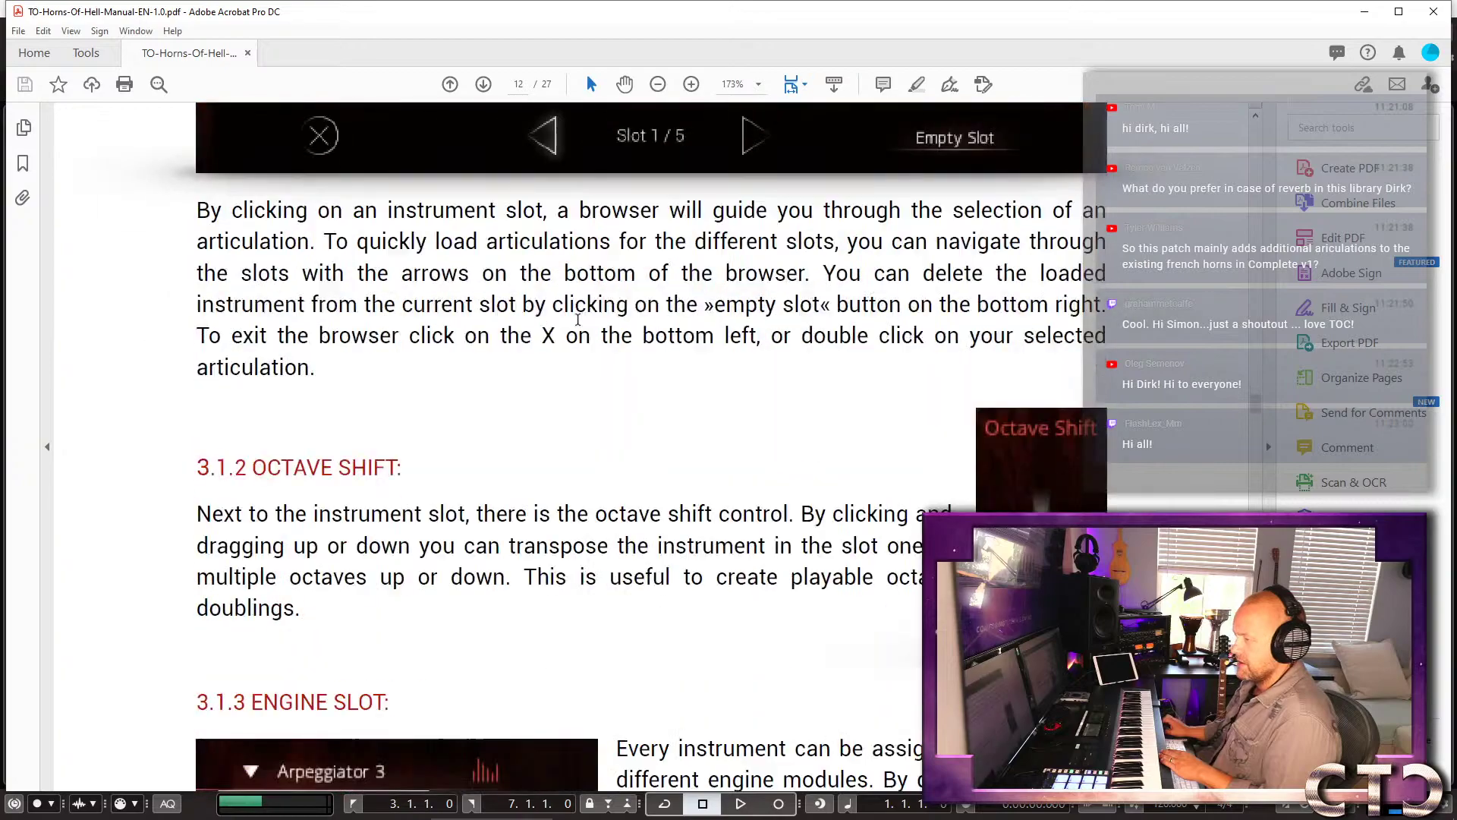
scroll(578, 320, "down", 20)
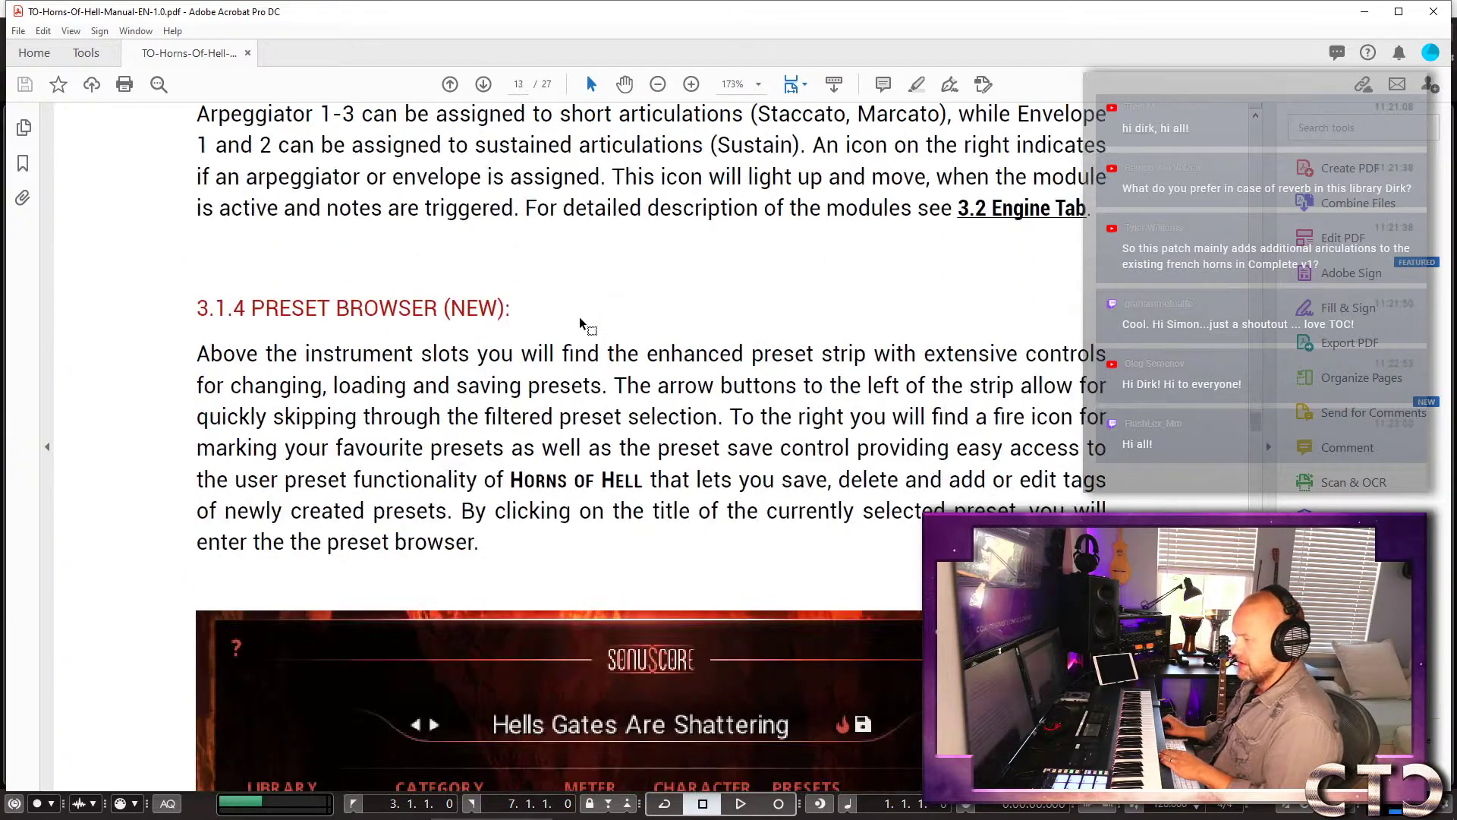
scroll(581, 324, "down", 20)
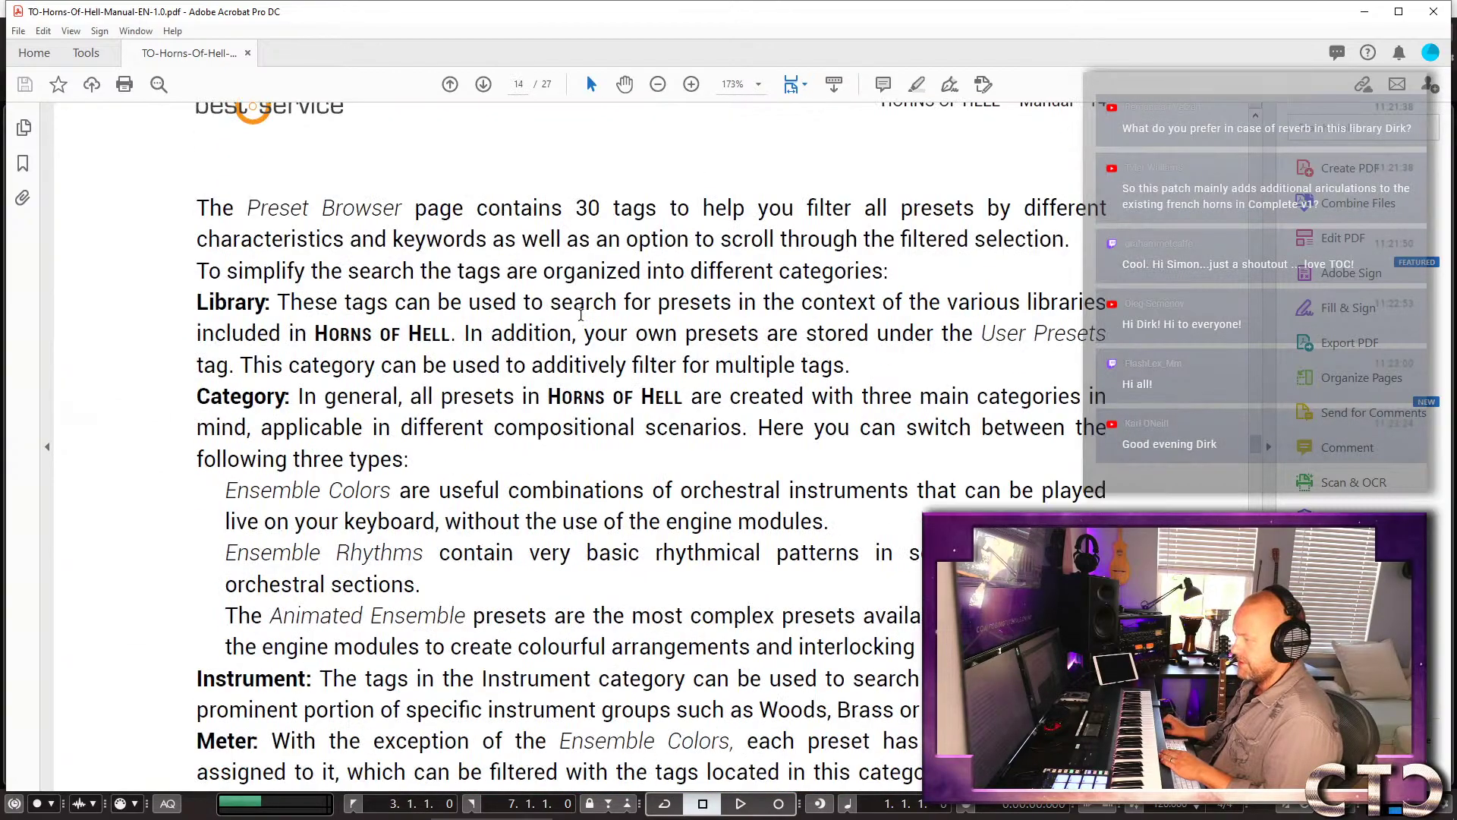
scroll(582, 315, "up", 4)
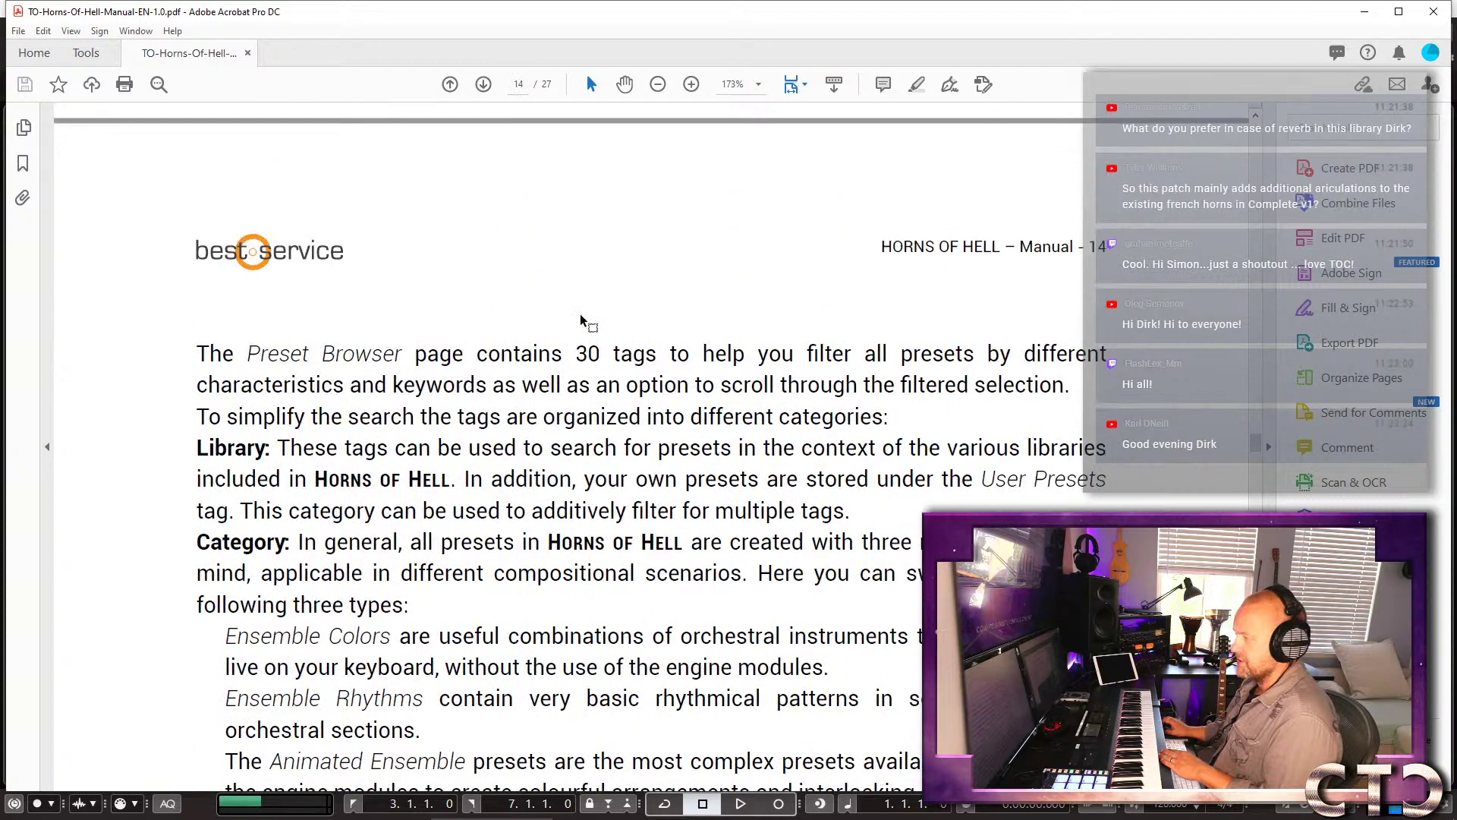
Close the manual, then close the Kontakt window and reopen it from the K6 track.
left_click(1430, 11)
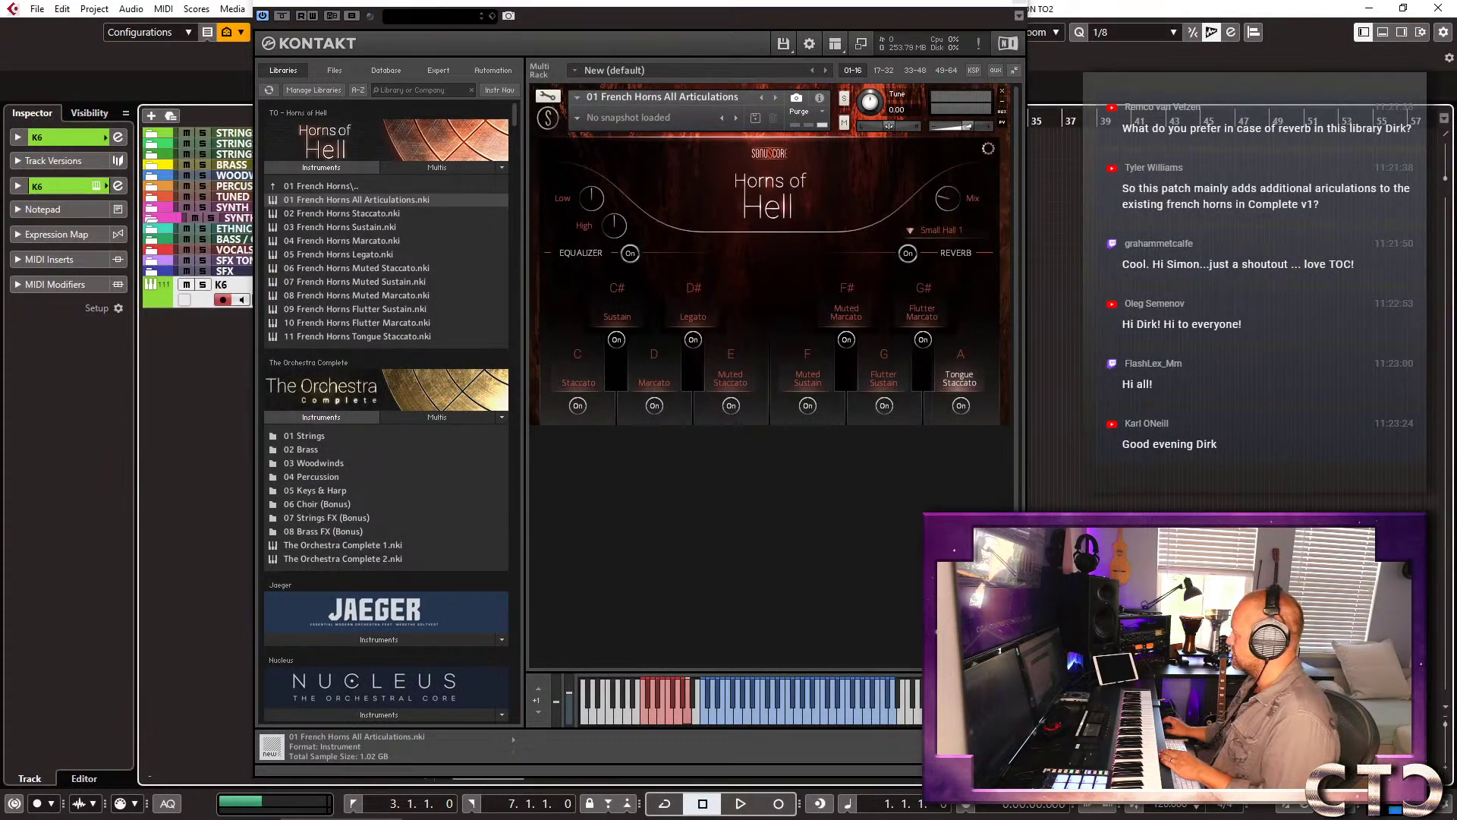
key("ctrl+w")
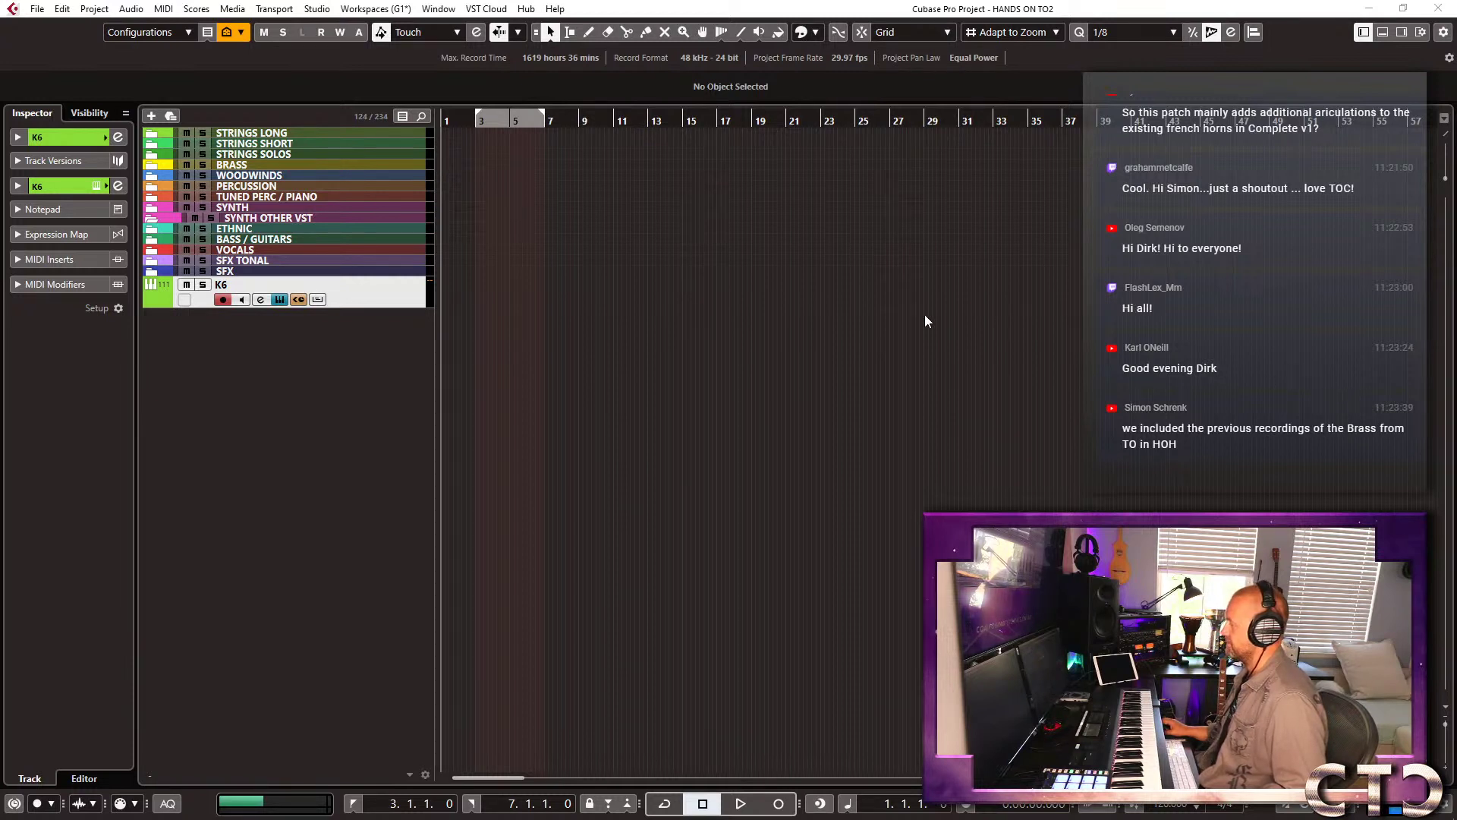
left_click(298, 299)
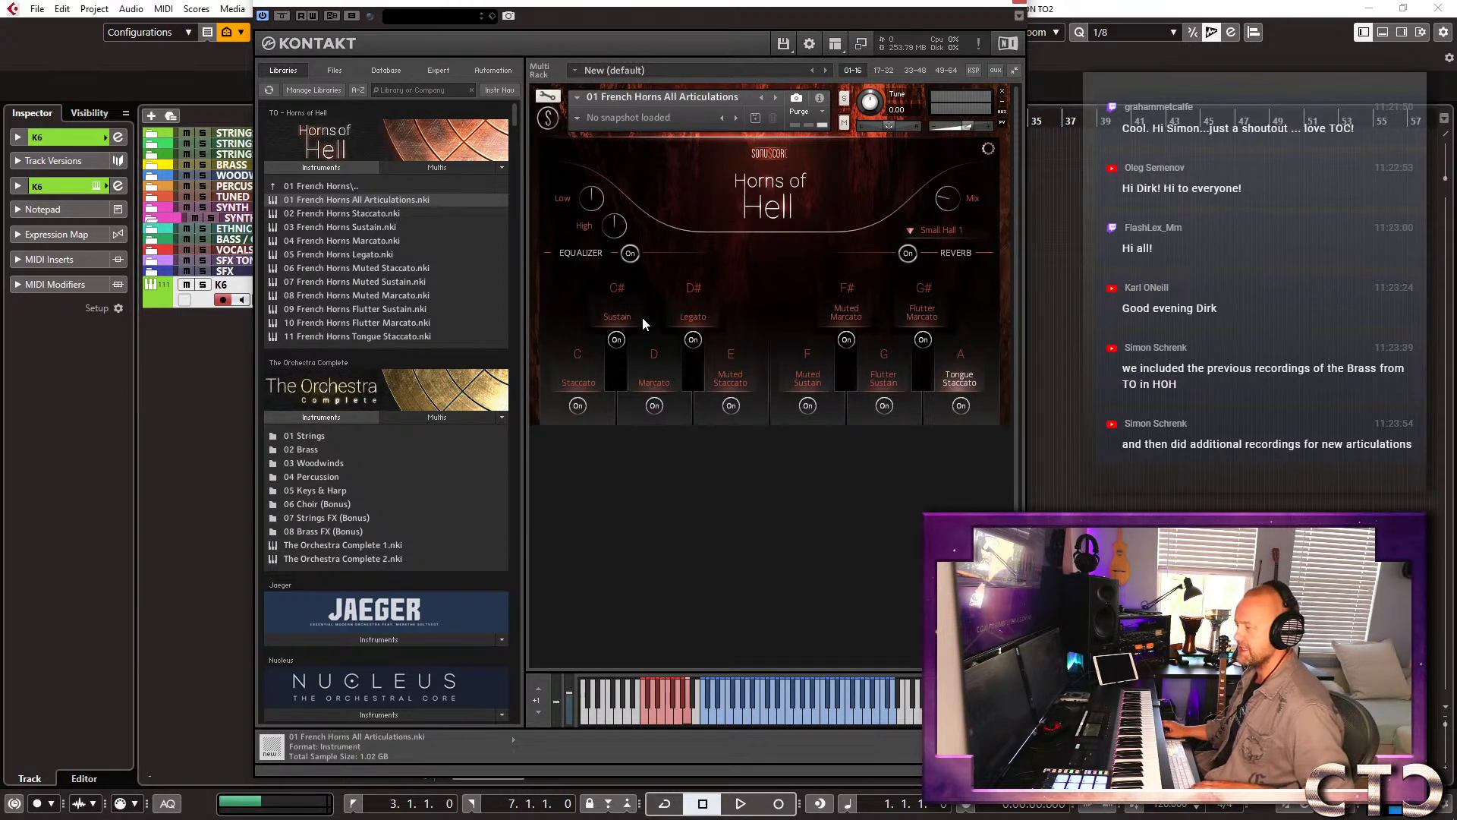
Select the French horns' Staccato articulation, stack Sustain with it, and close and reopen the Kontakt window.
left_click(582, 360)
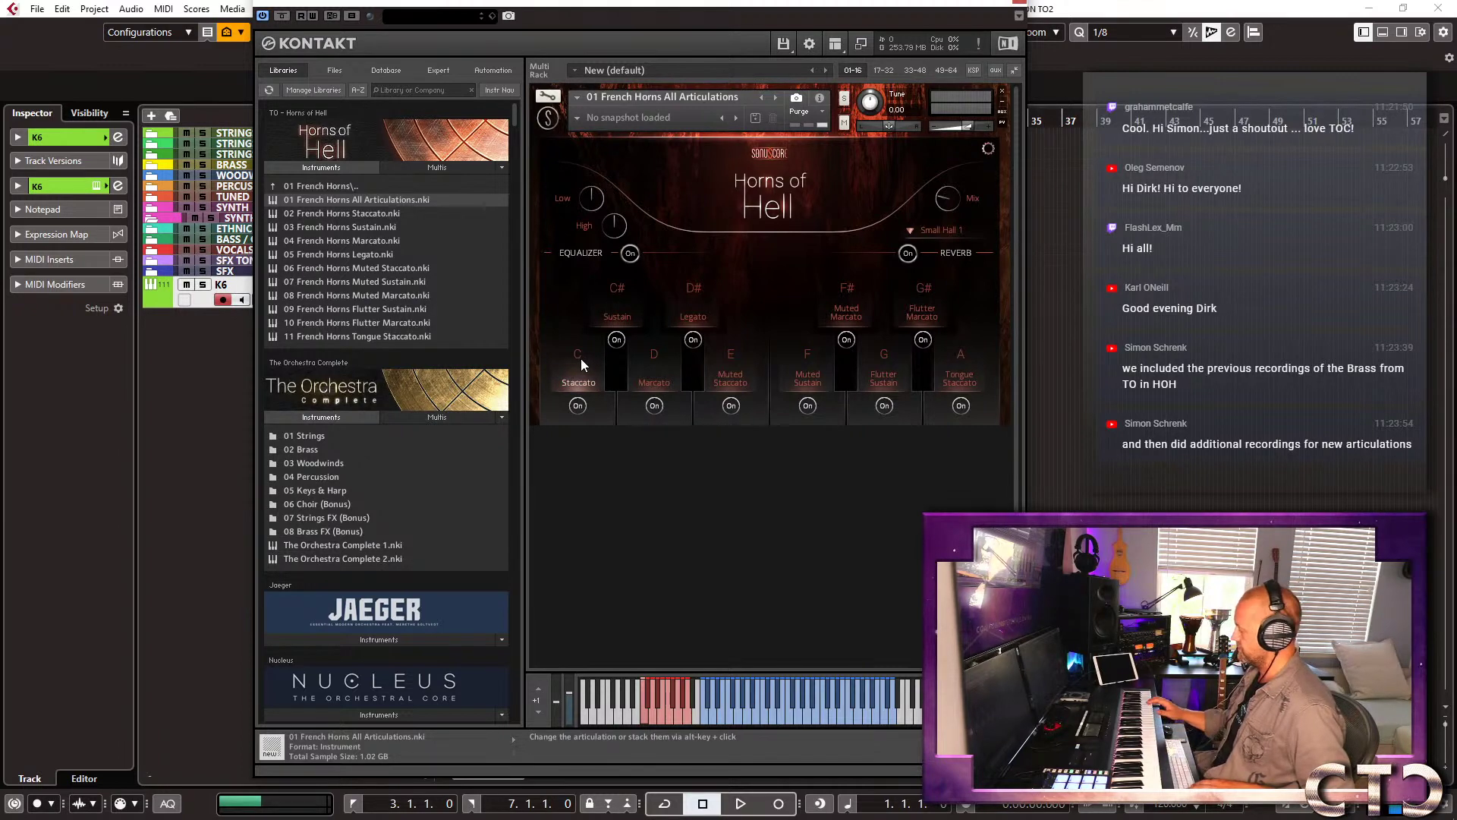
left_click(615, 315, "alt")
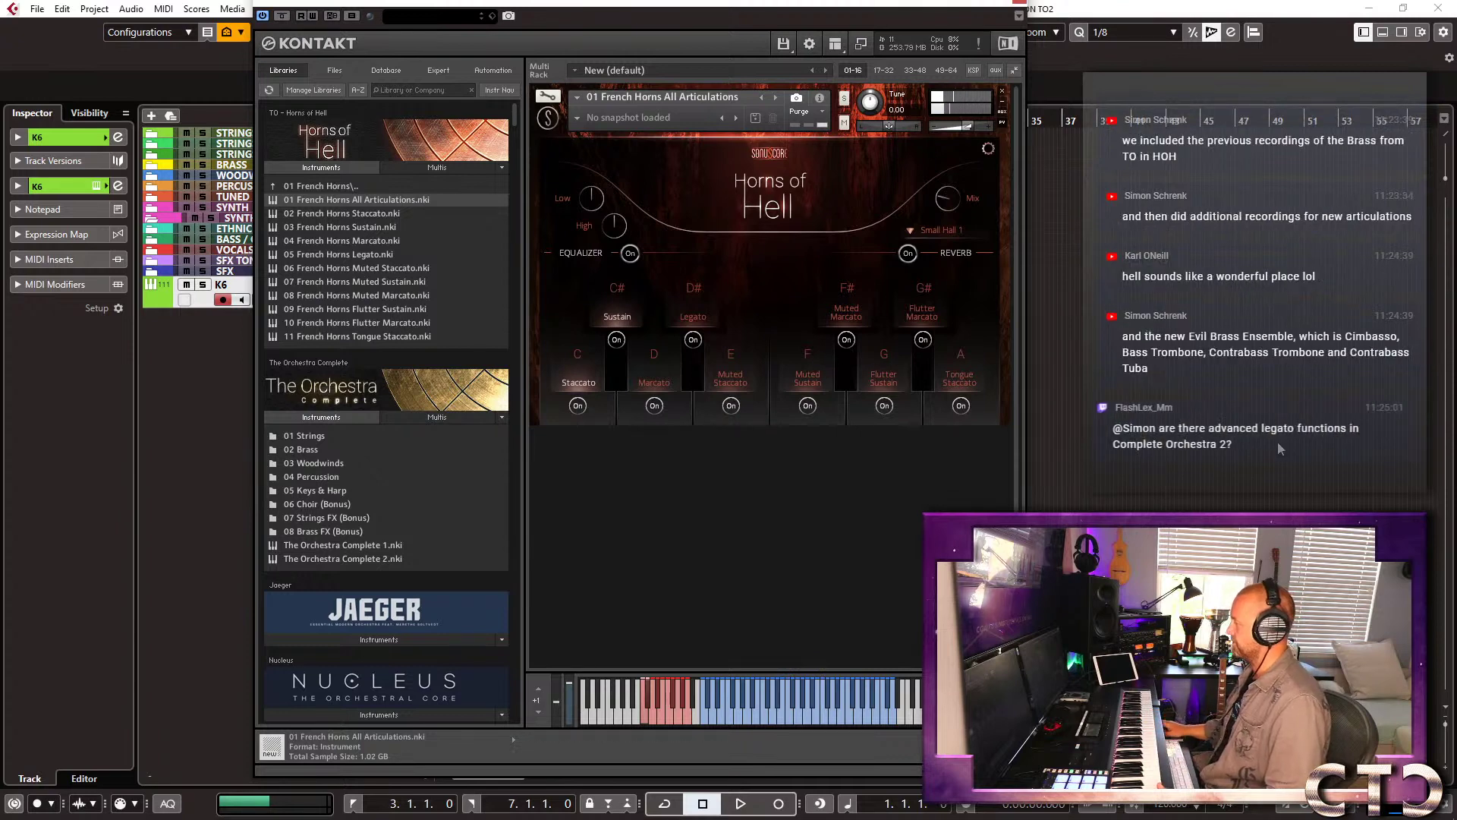
key("ctrl+w")
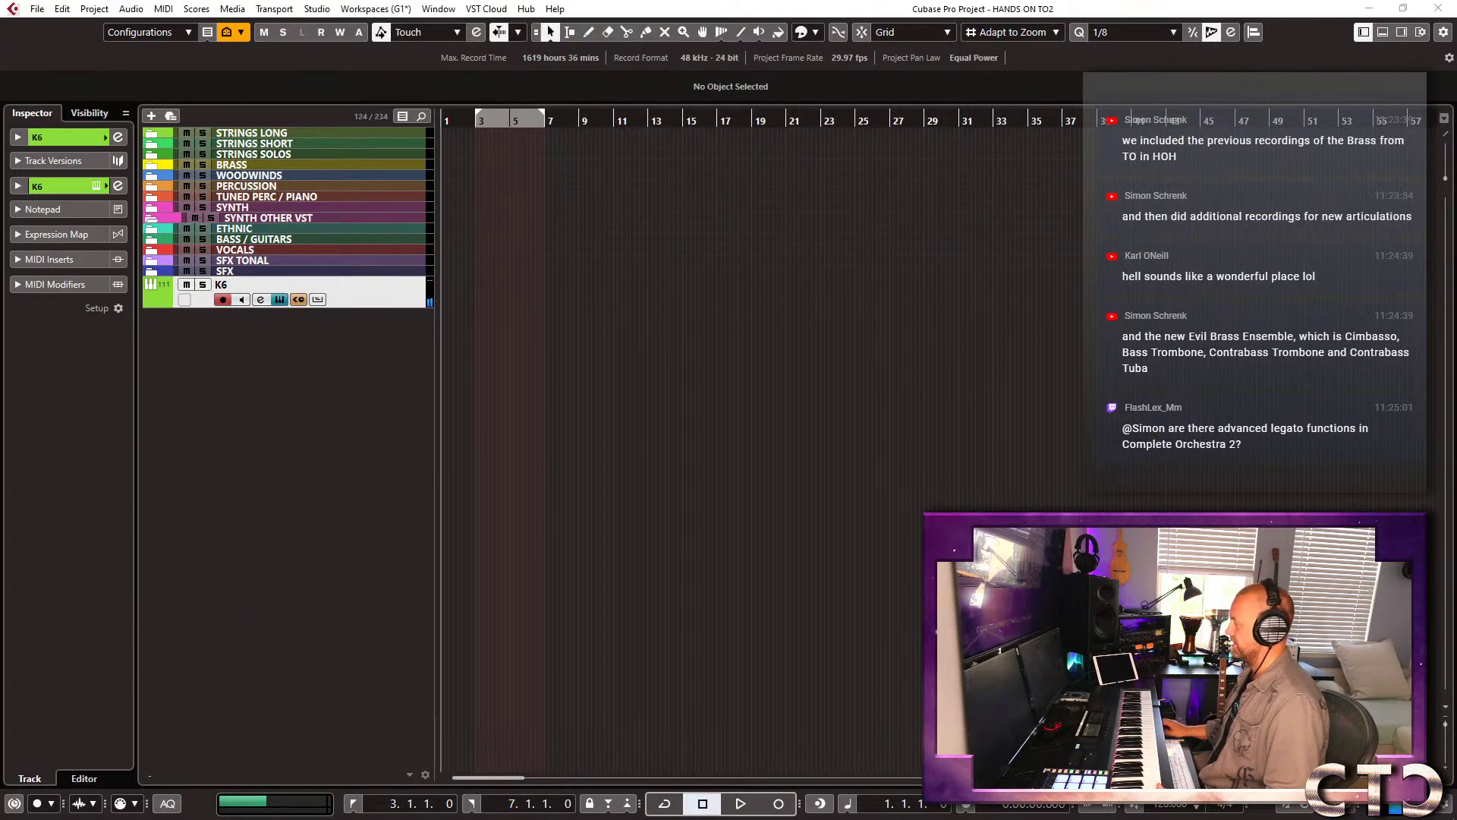
left_click(798, 568)
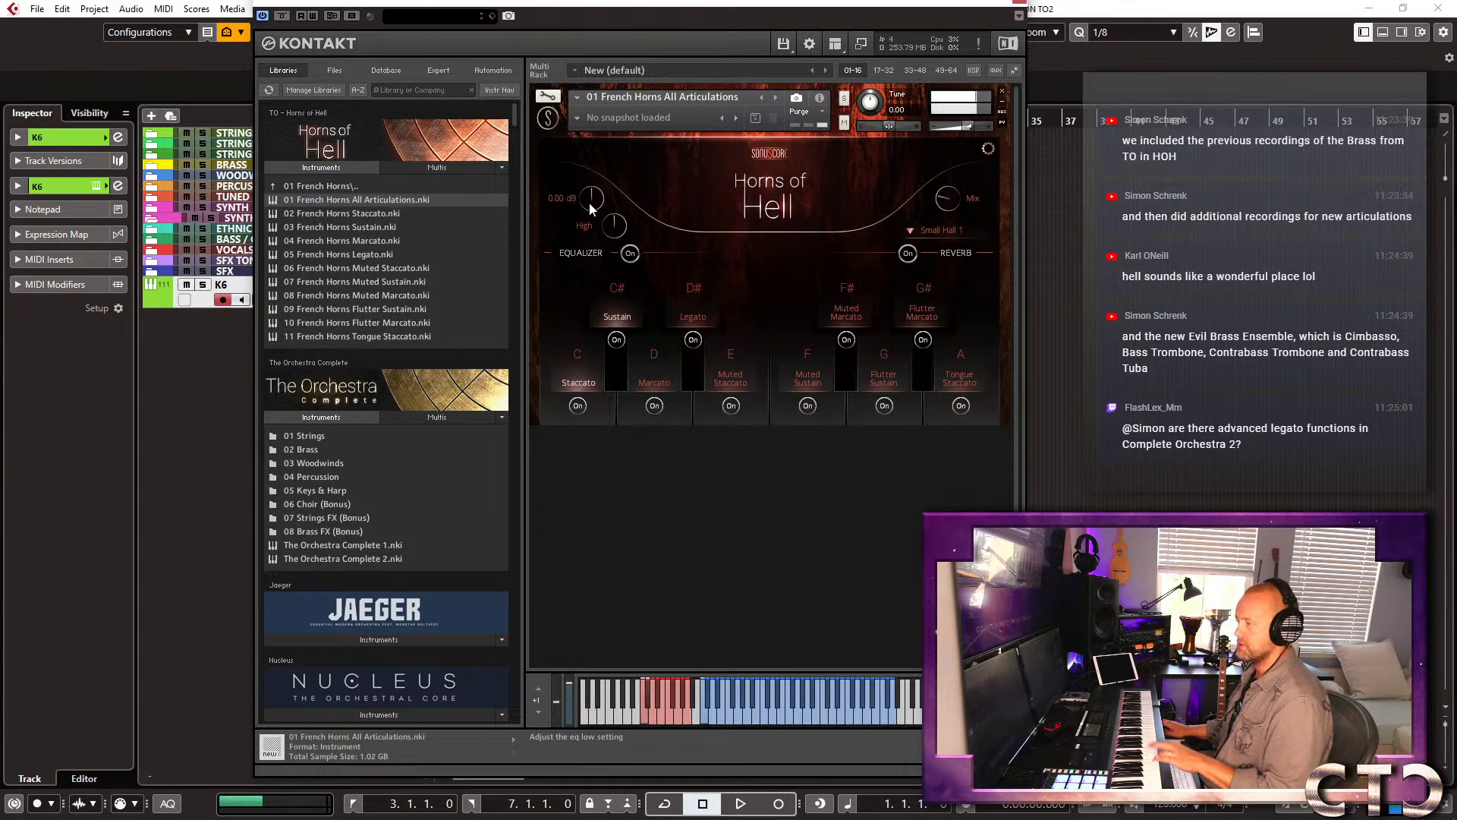
Adjust the French horns' equalizer, ending with Low at 0.44 dB and High at 0.89 dB.
left_click_drag(589, 203, 594, 174)
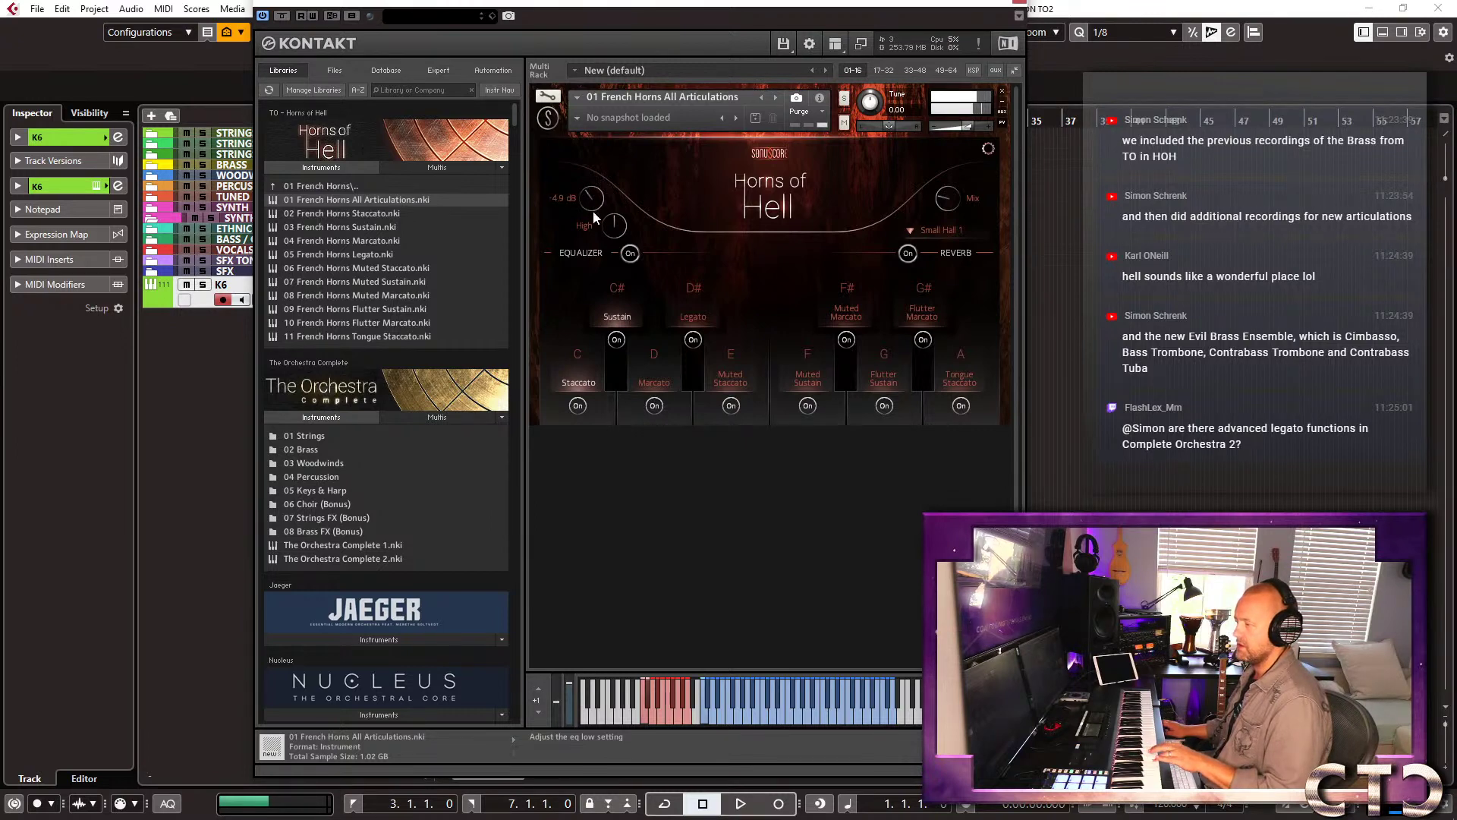
mouse_move(607, 217)
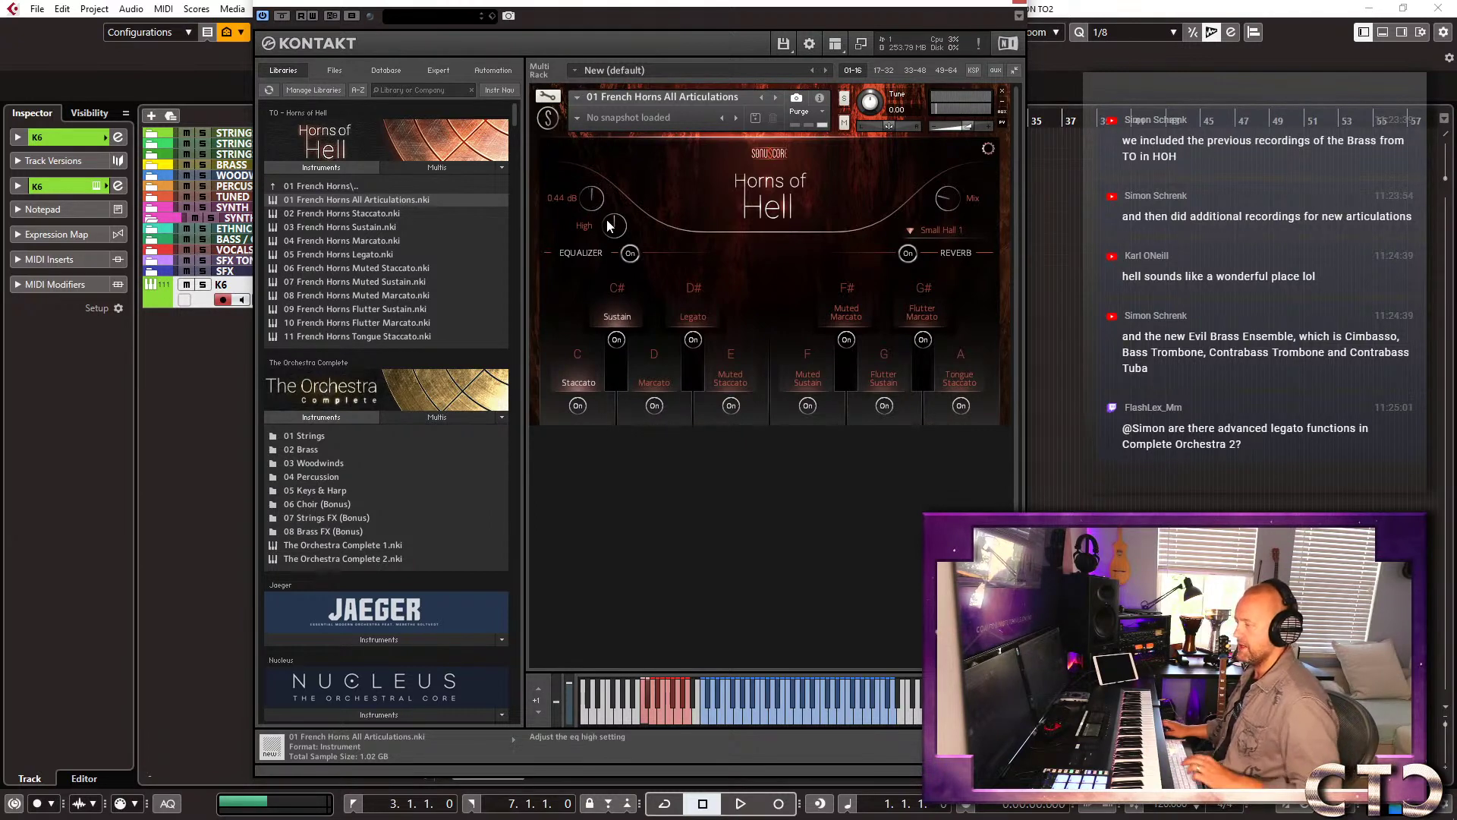
left_click_drag(607, 211, 620, 171)
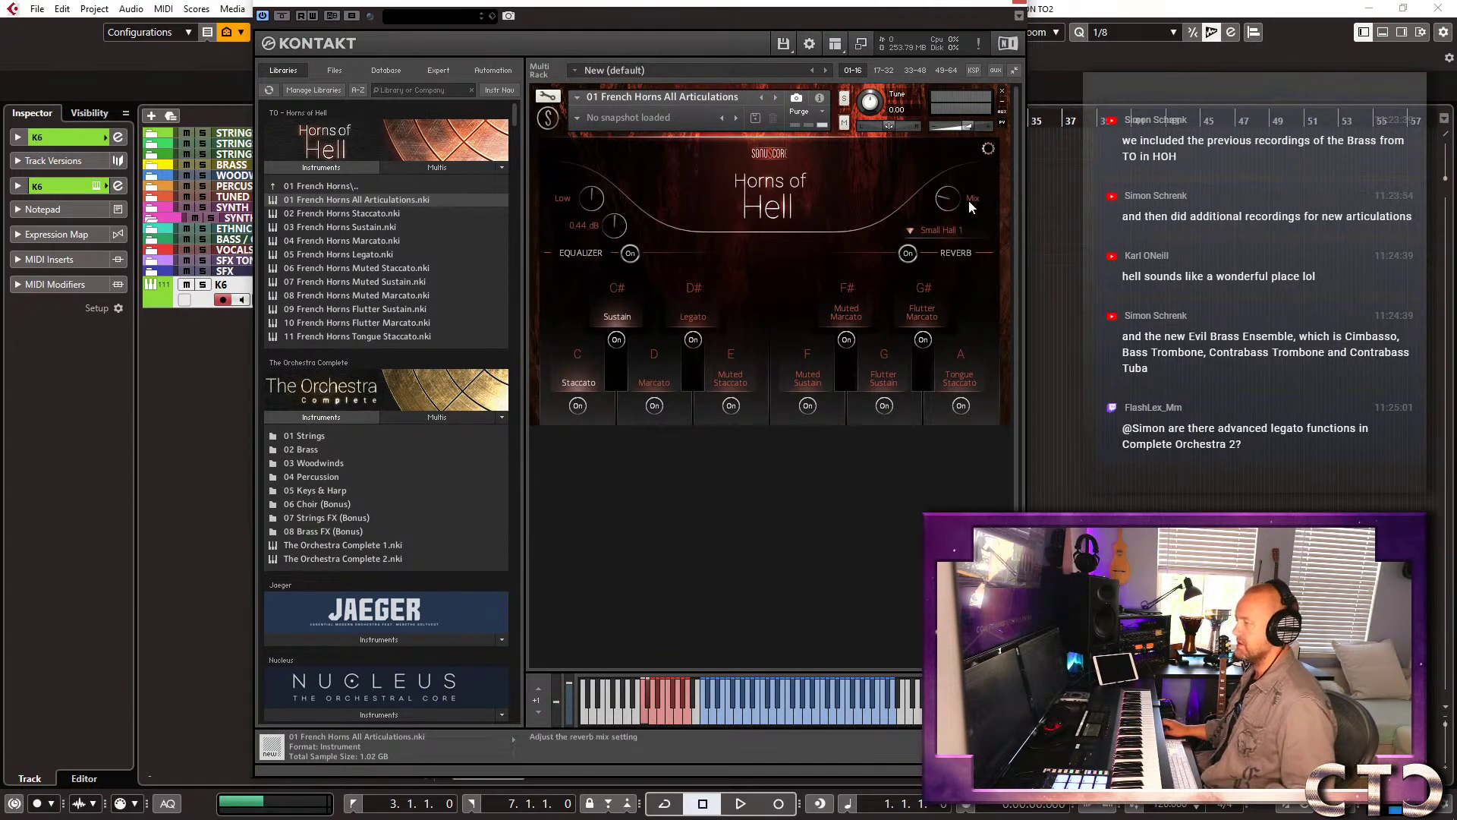
left_click(616, 225)
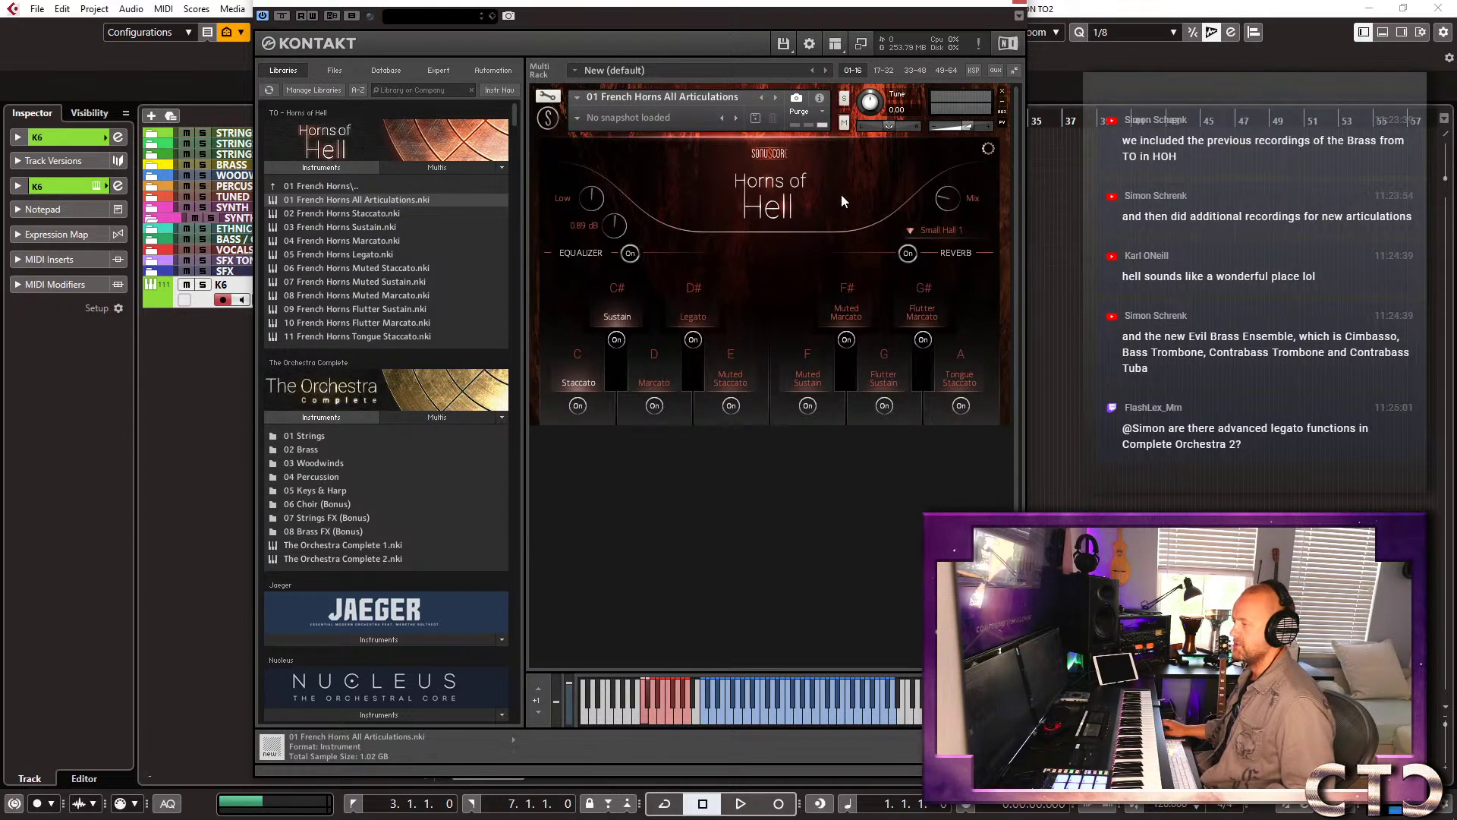
In the instrument settings, toggle the user interface between Complete and Horns of Hell twice, ending on Horns of Hell.
left_click(988, 149)
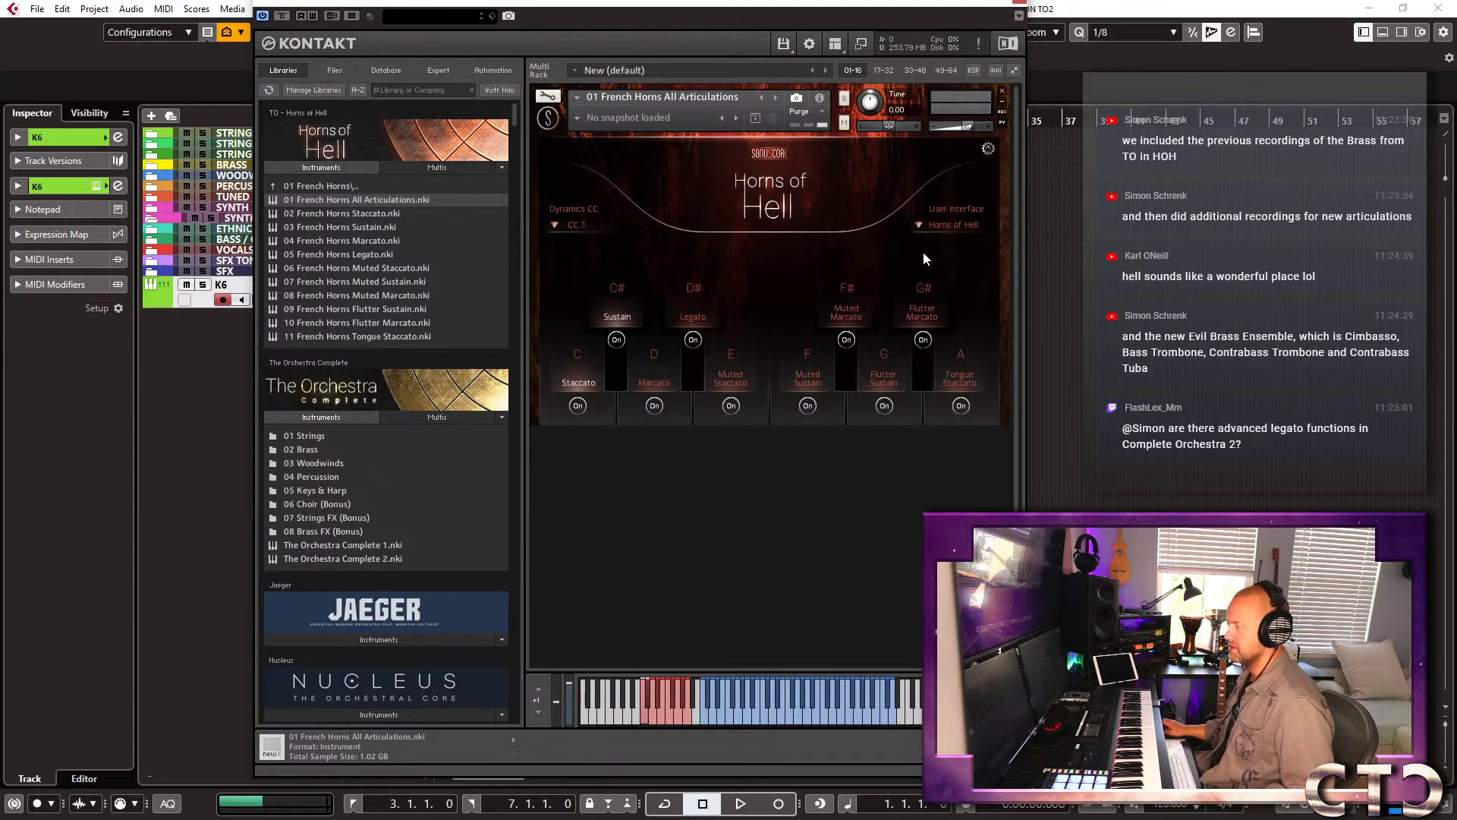
left_click(953, 225)
left_click(951, 256)
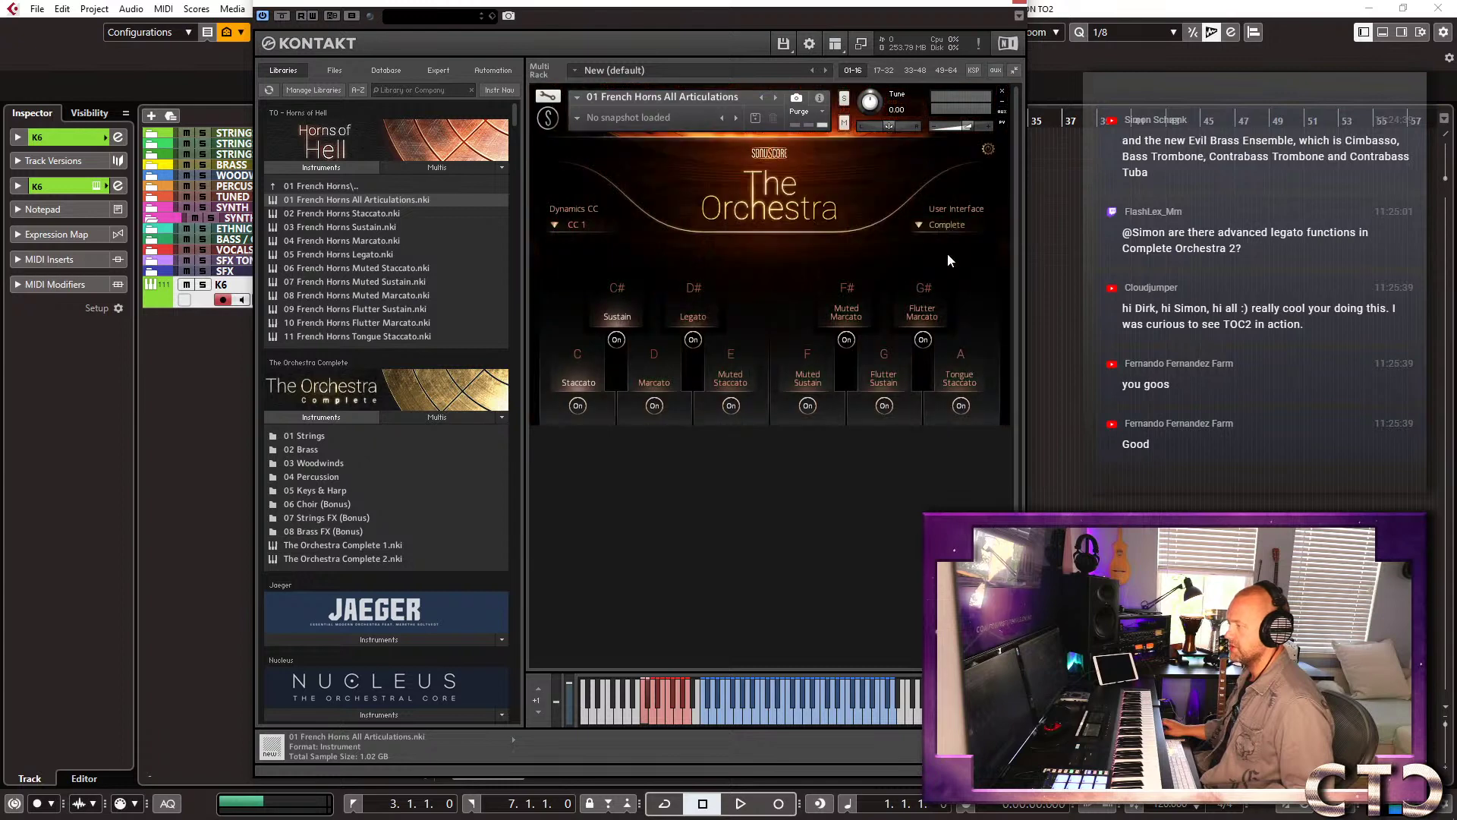
left_click(948, 227)
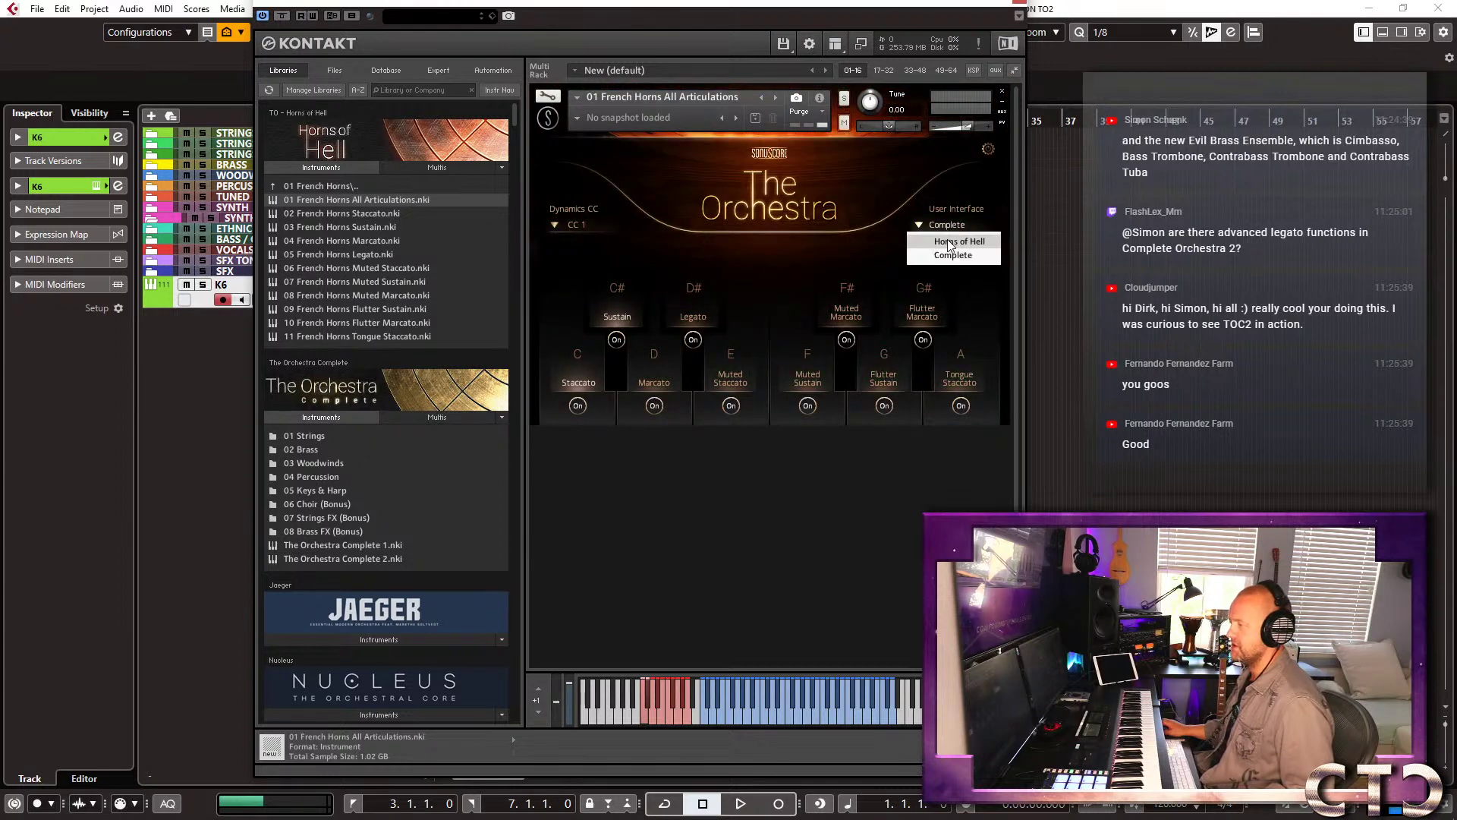
left_click(965, 241)
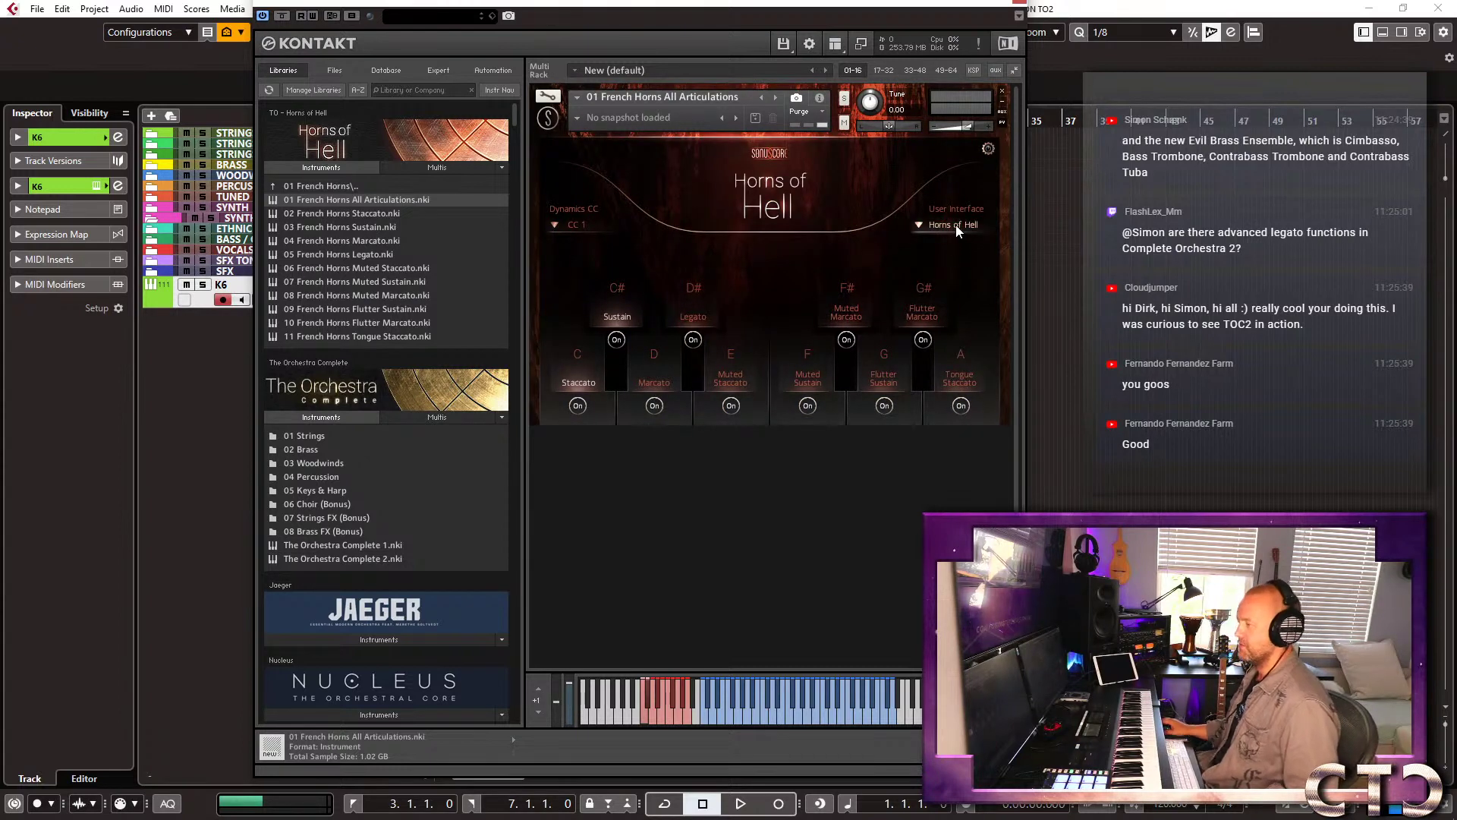
left_click(953, 225)
left_click(953, 257)
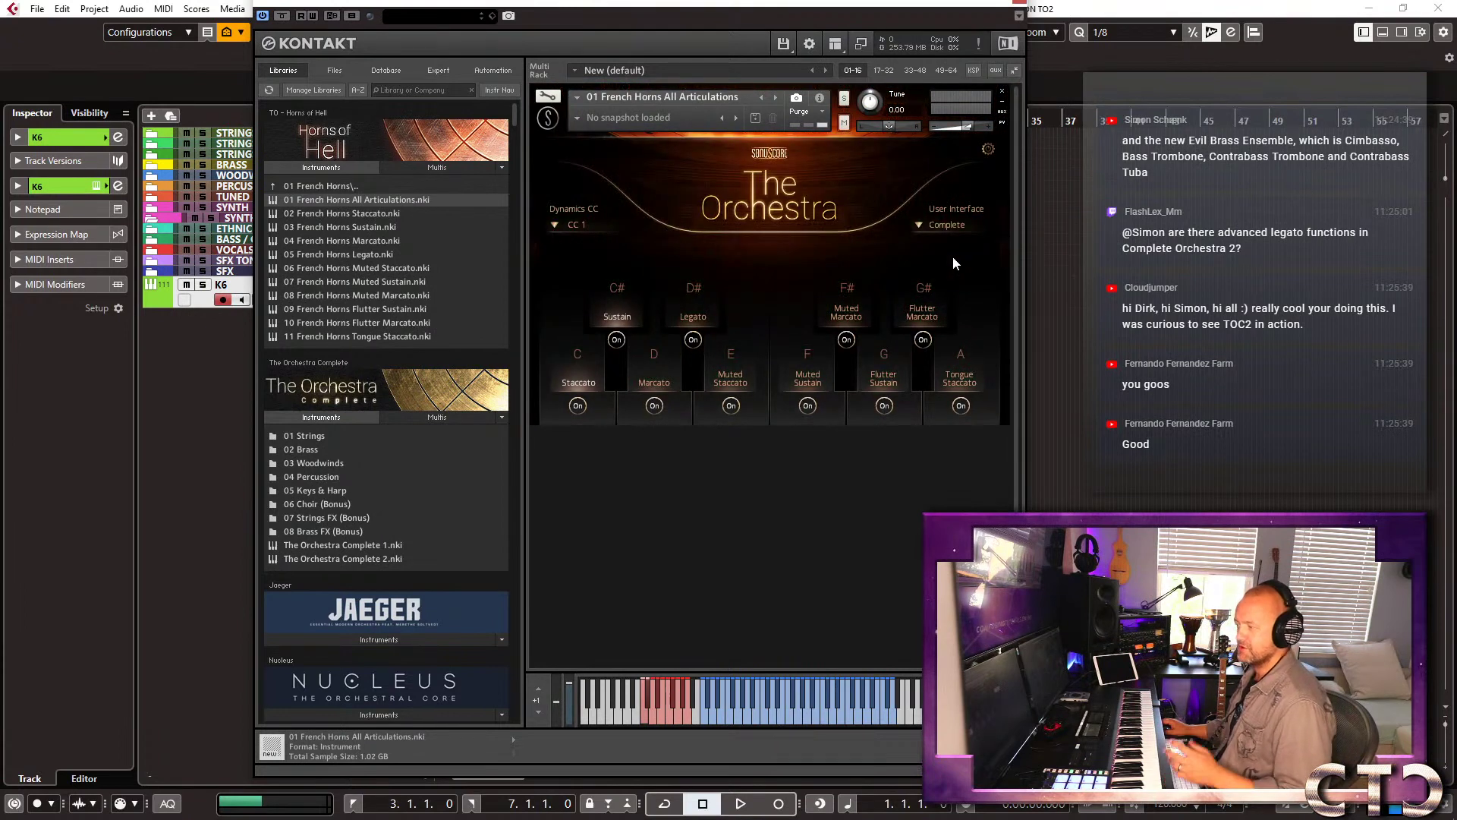
left_click(938, 224)
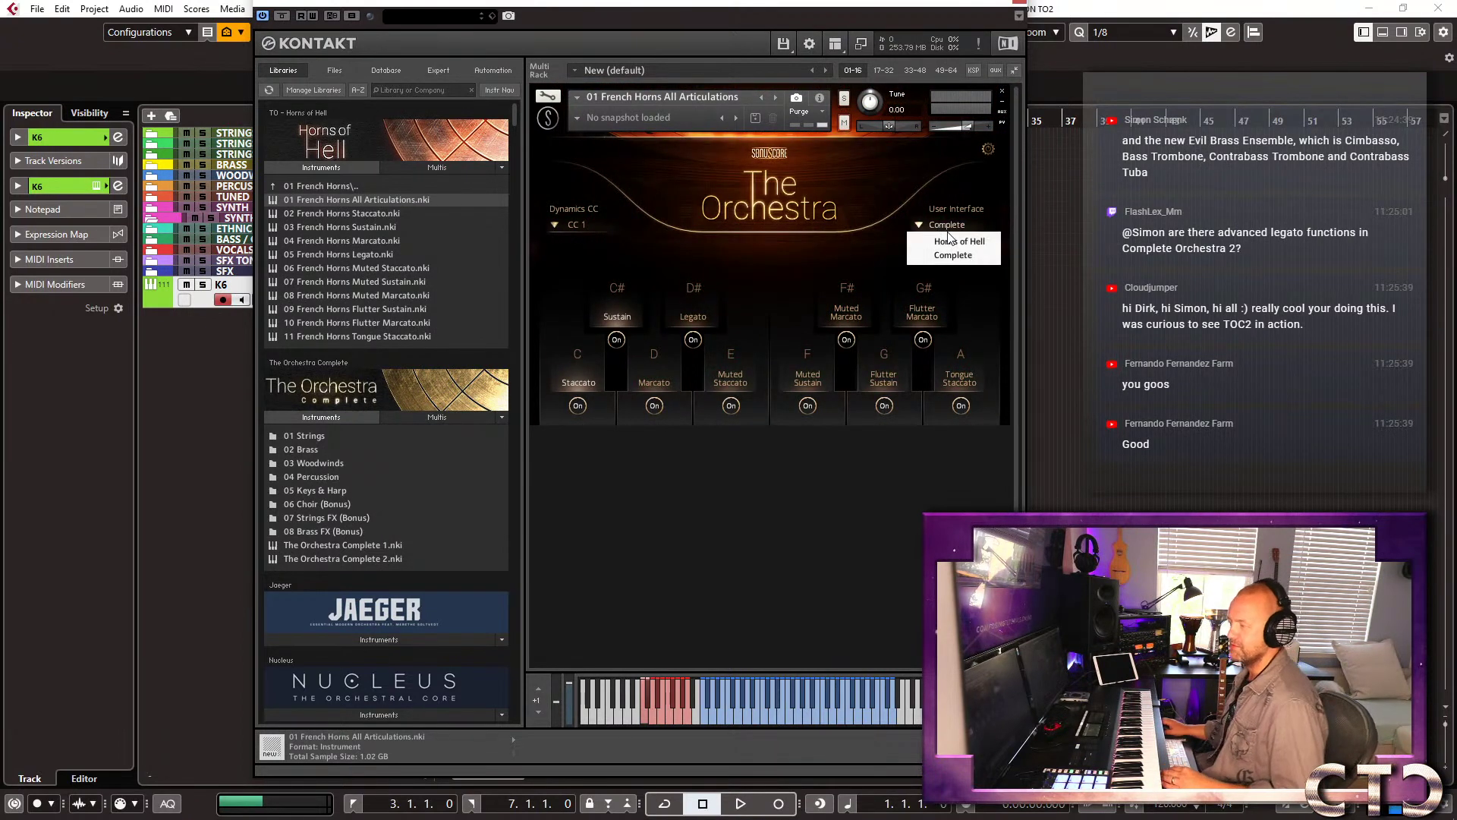
left_click(950, 241)
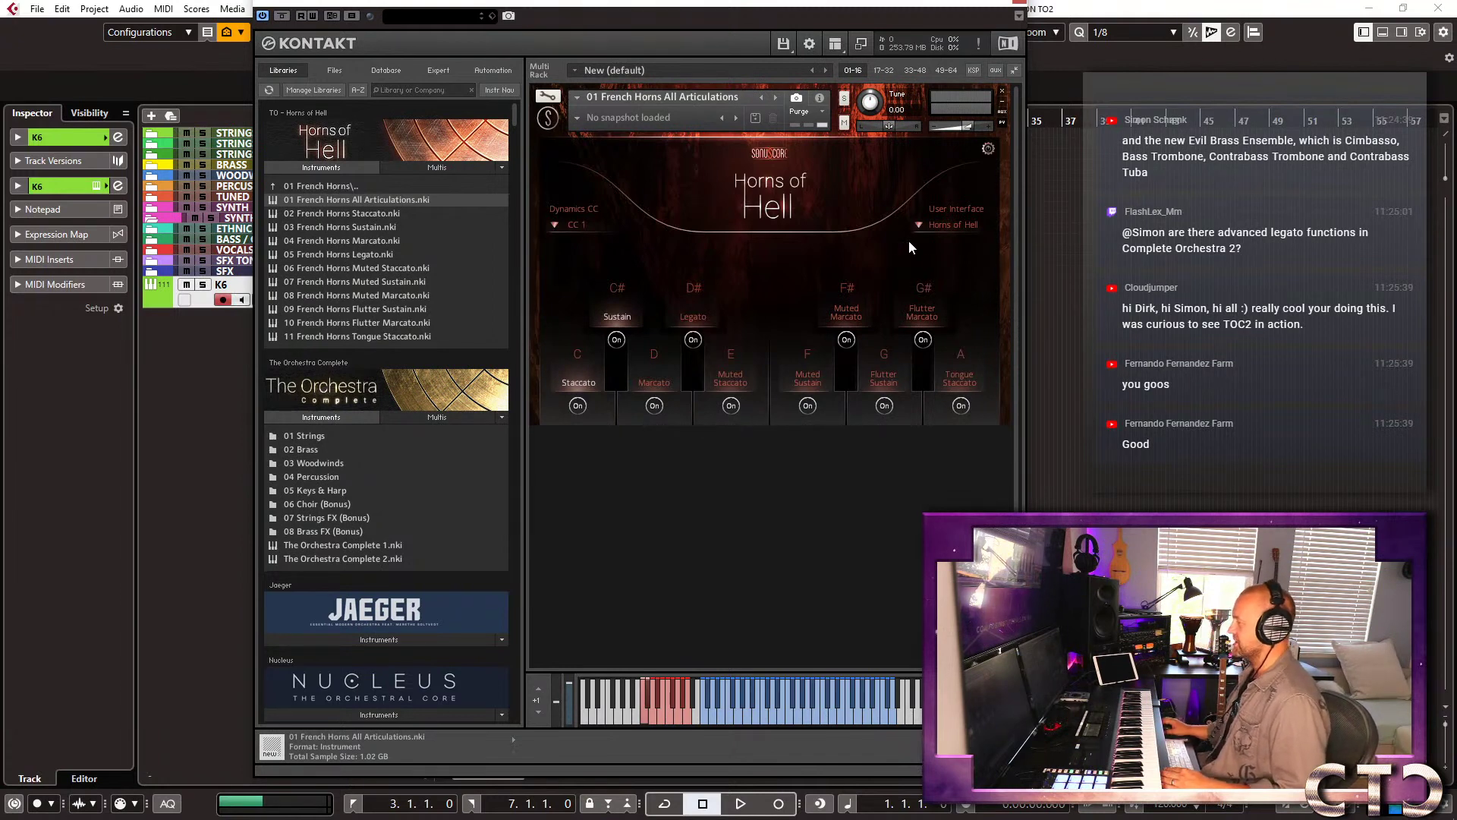
Look at the available Dynamics CC options and return to the instrument's main view without changing them.
left_click(582, 225)
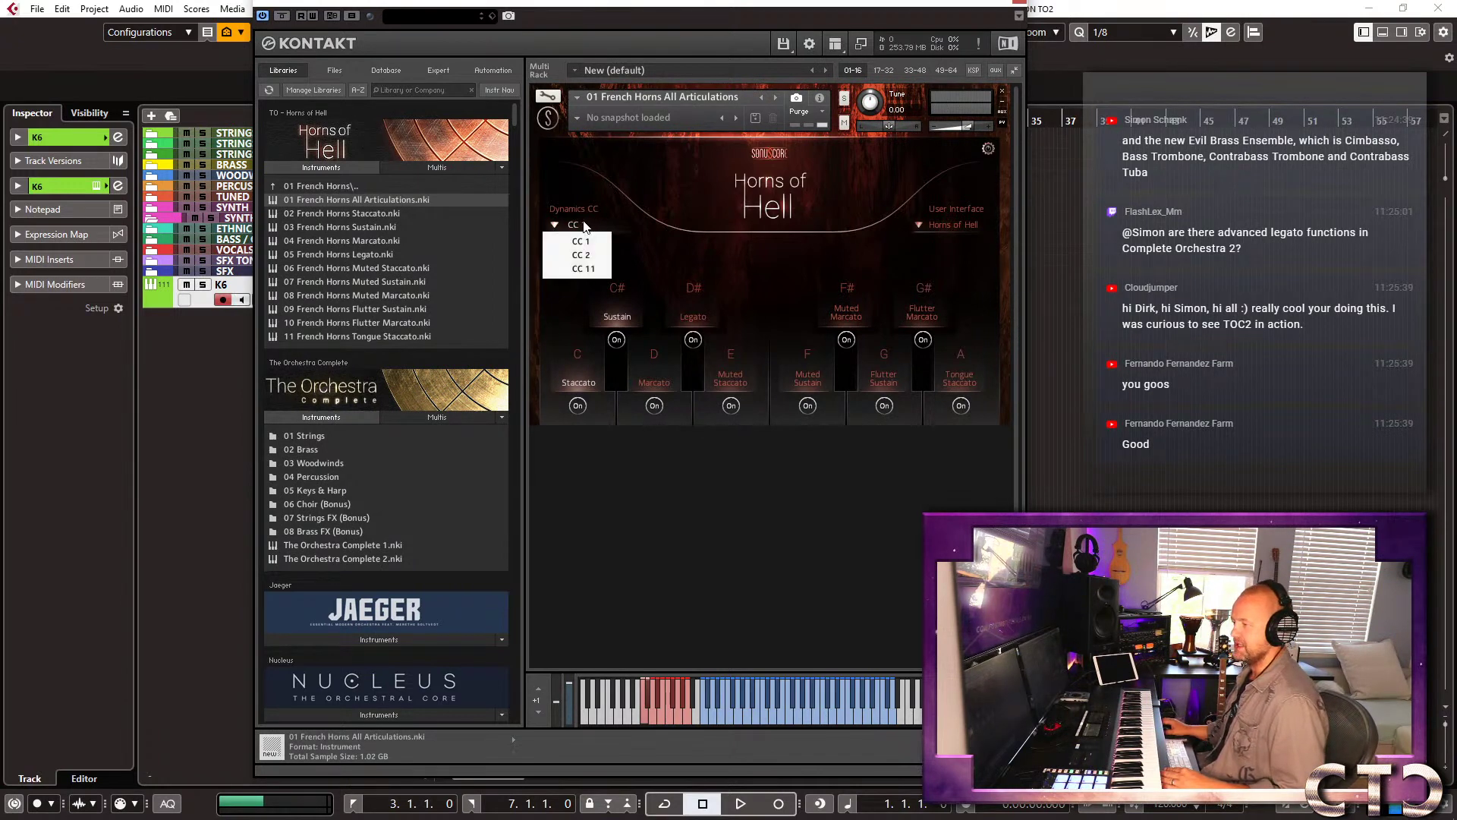
left_click(598, 170)
left_click(988, 149)
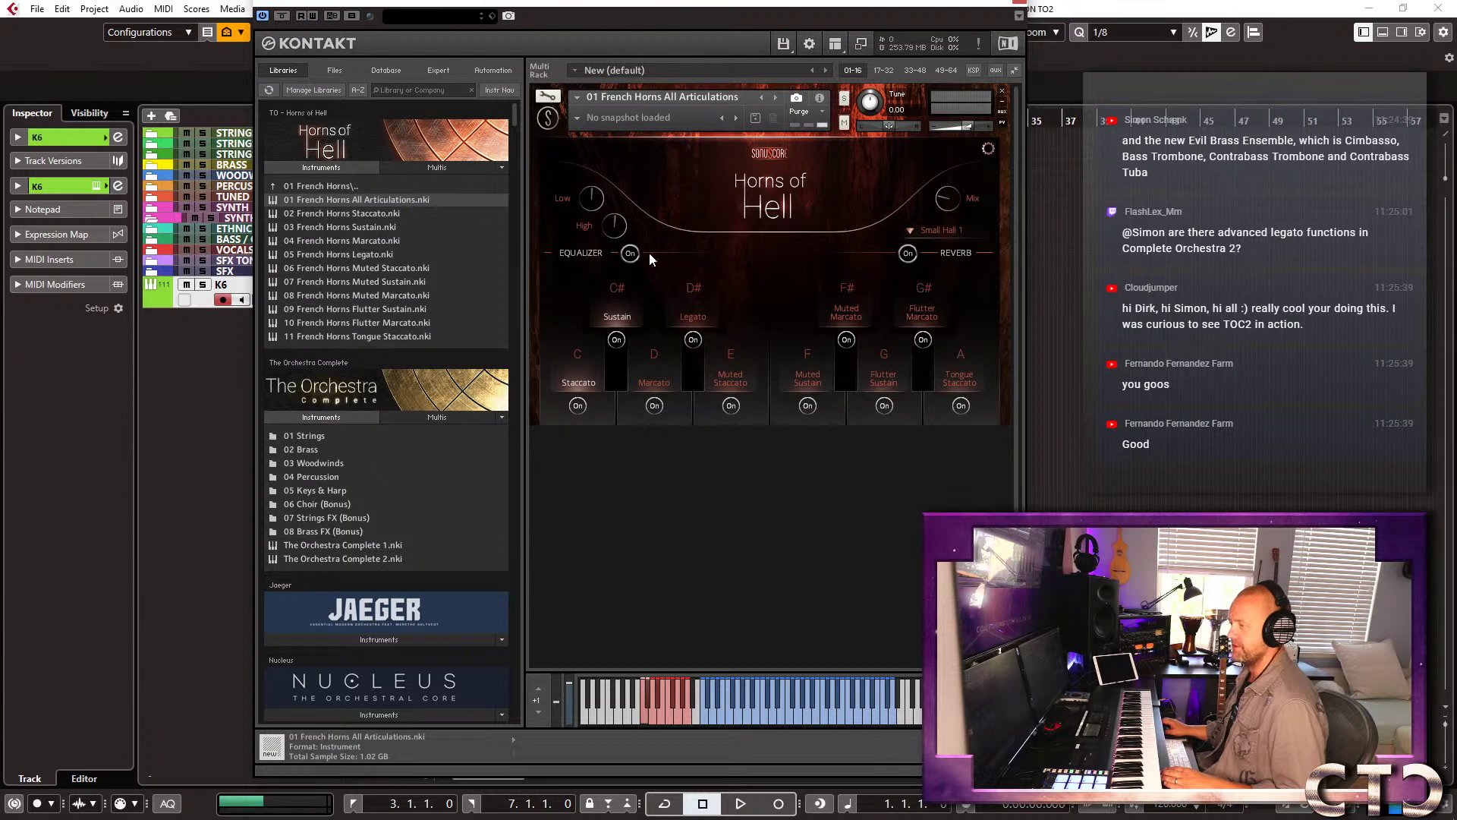
Replace the French horns with 01 Trumpets All Articulations from the Horns of Hell 02 Trumpets folder.
left_click(341, 186)
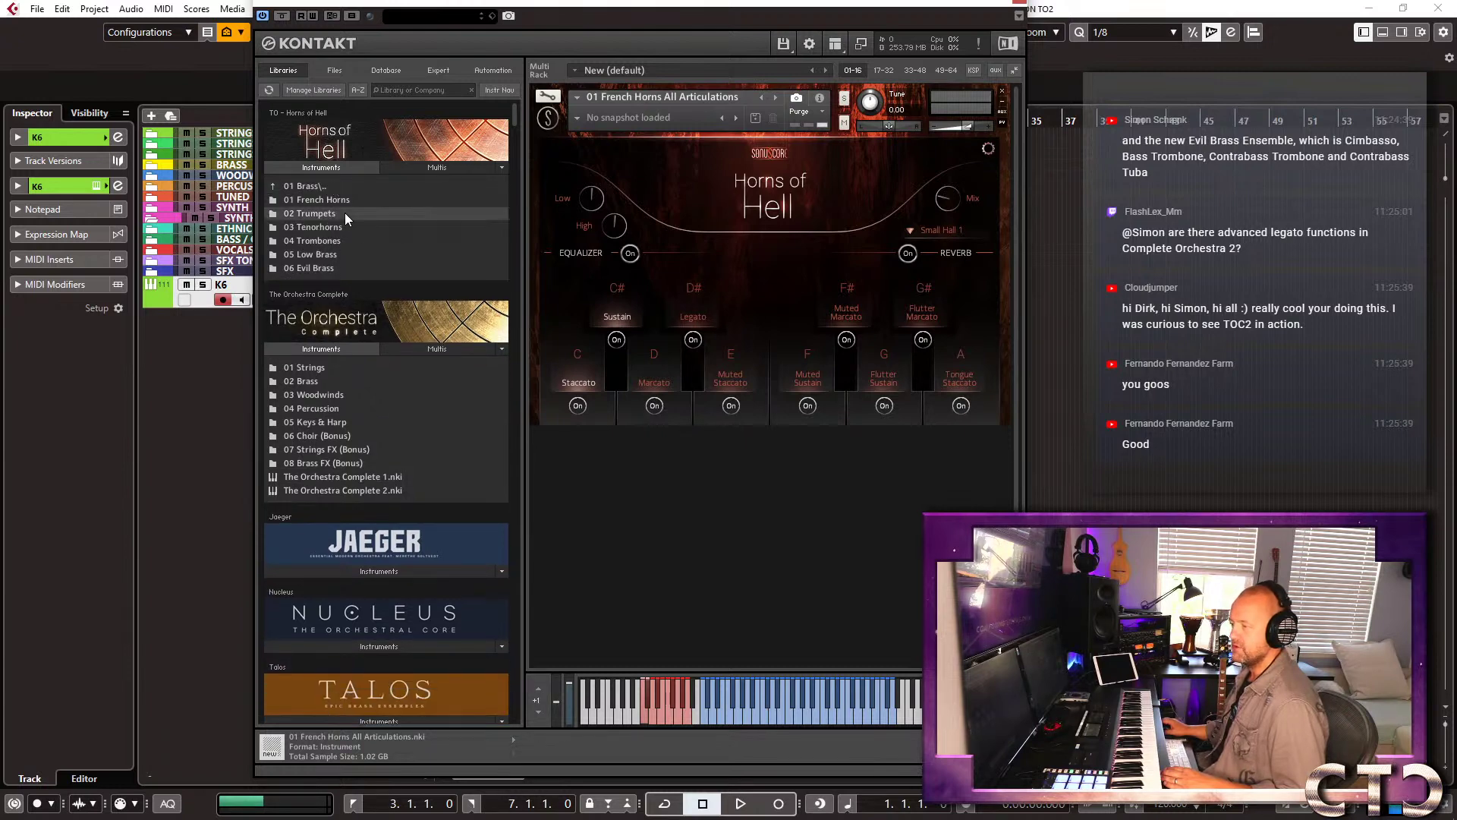
left_click(344, 213)
double_click(364, 198)
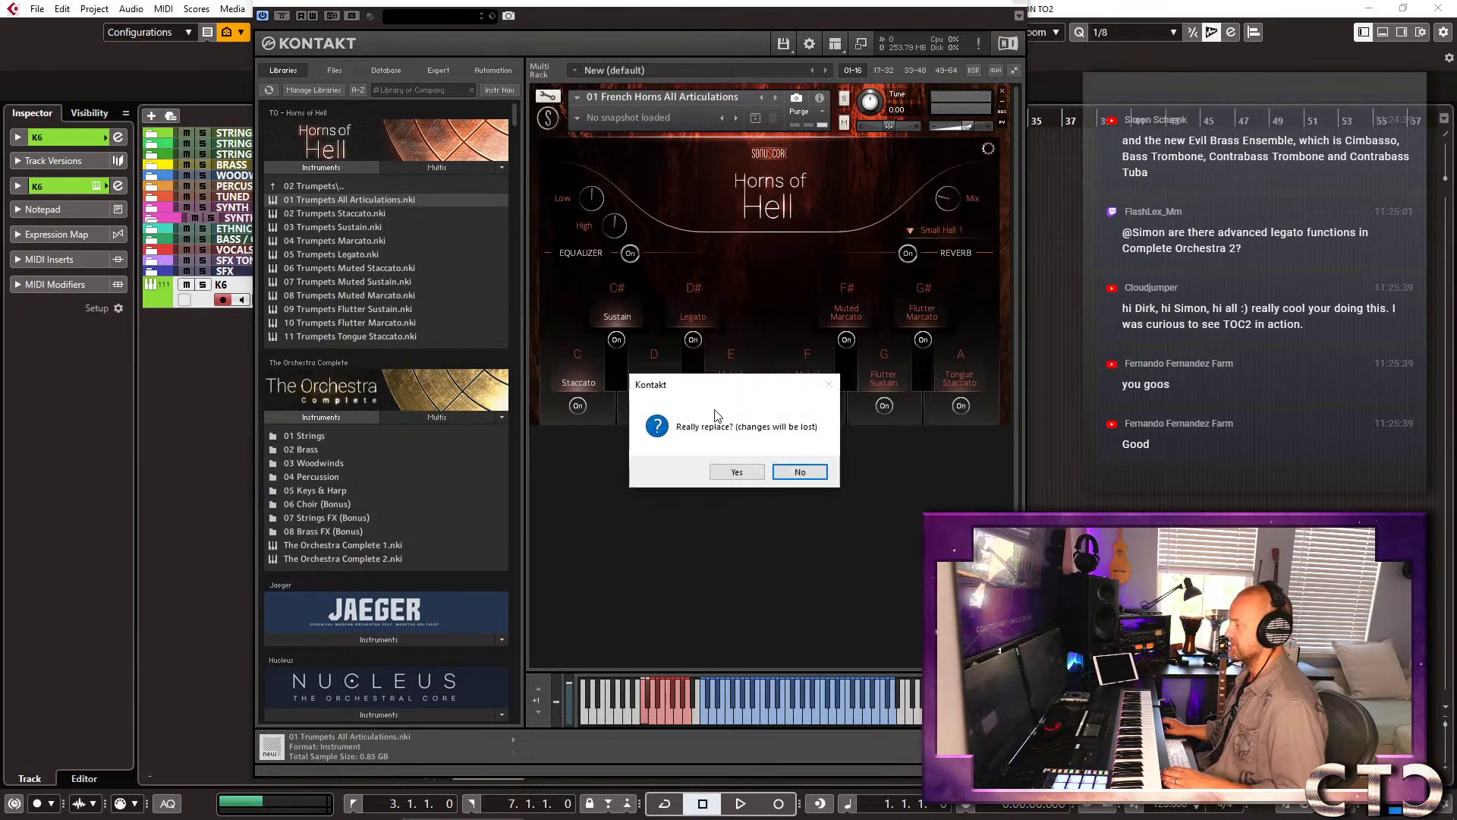
left_click(738, 470)
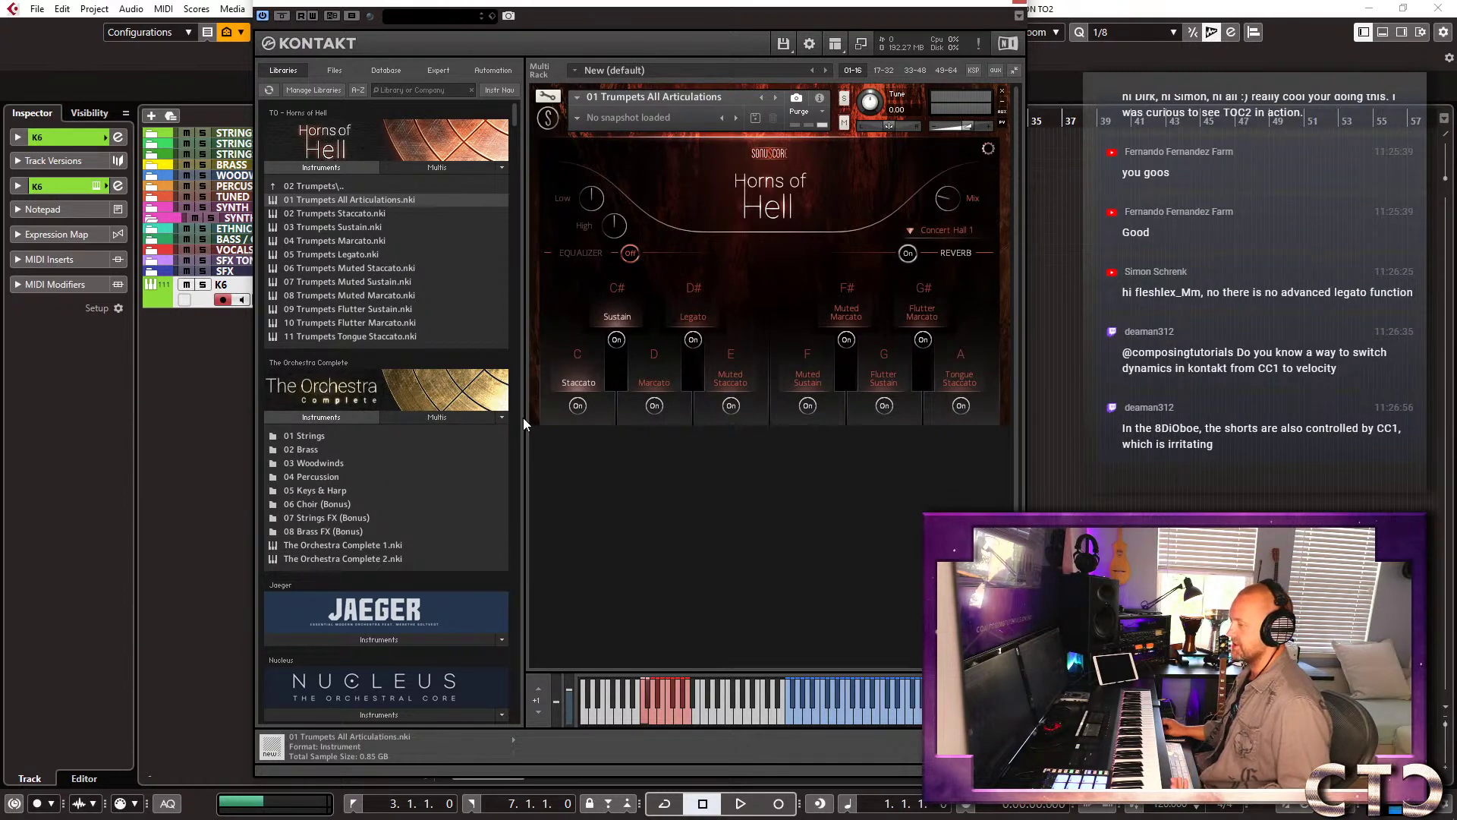
Collapse the Trumpets instrument in the rack to its header.
left_click(549, 123)
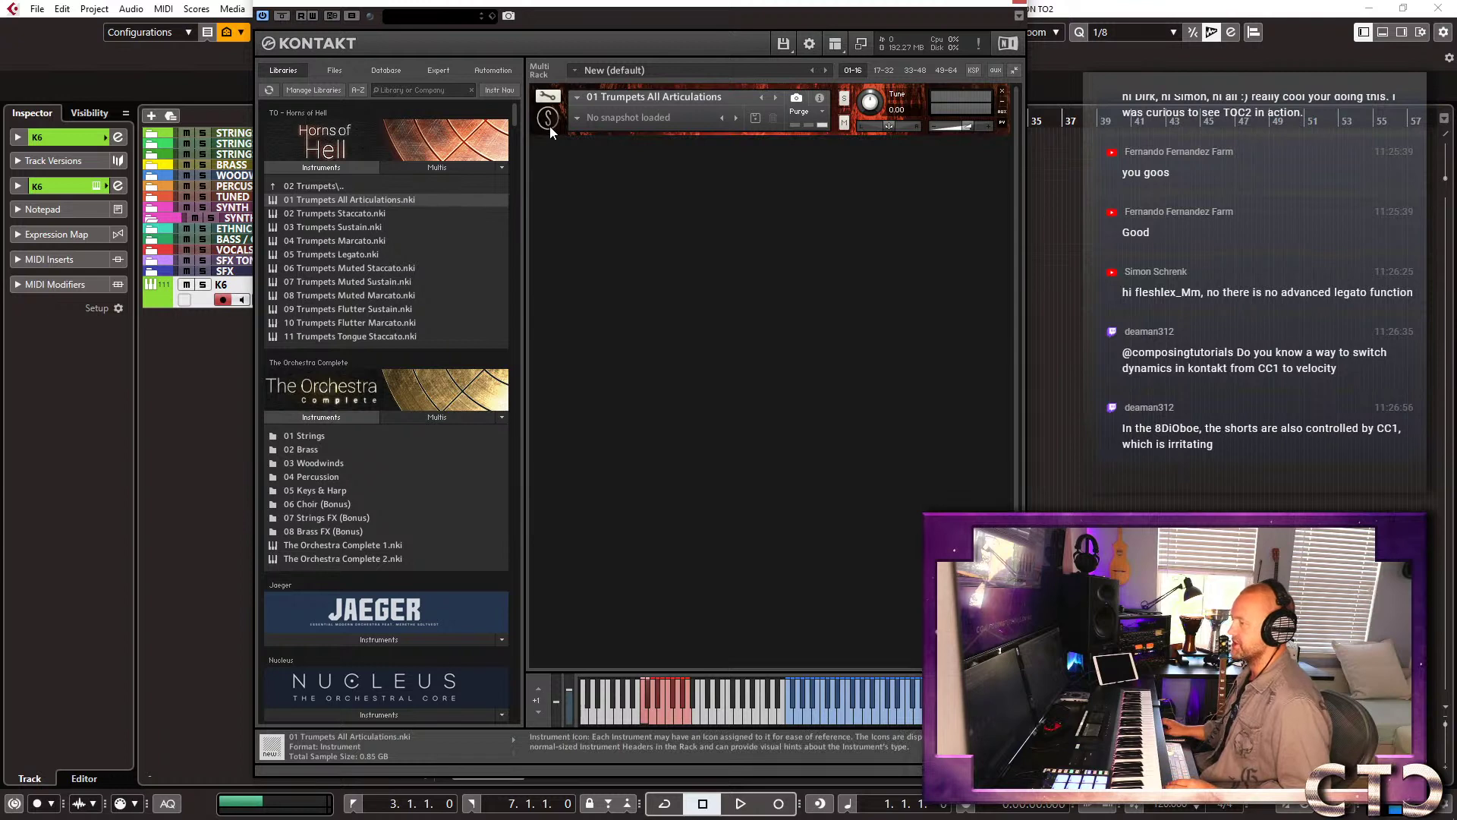
left_click(550, 123)
left_click(549, 125)
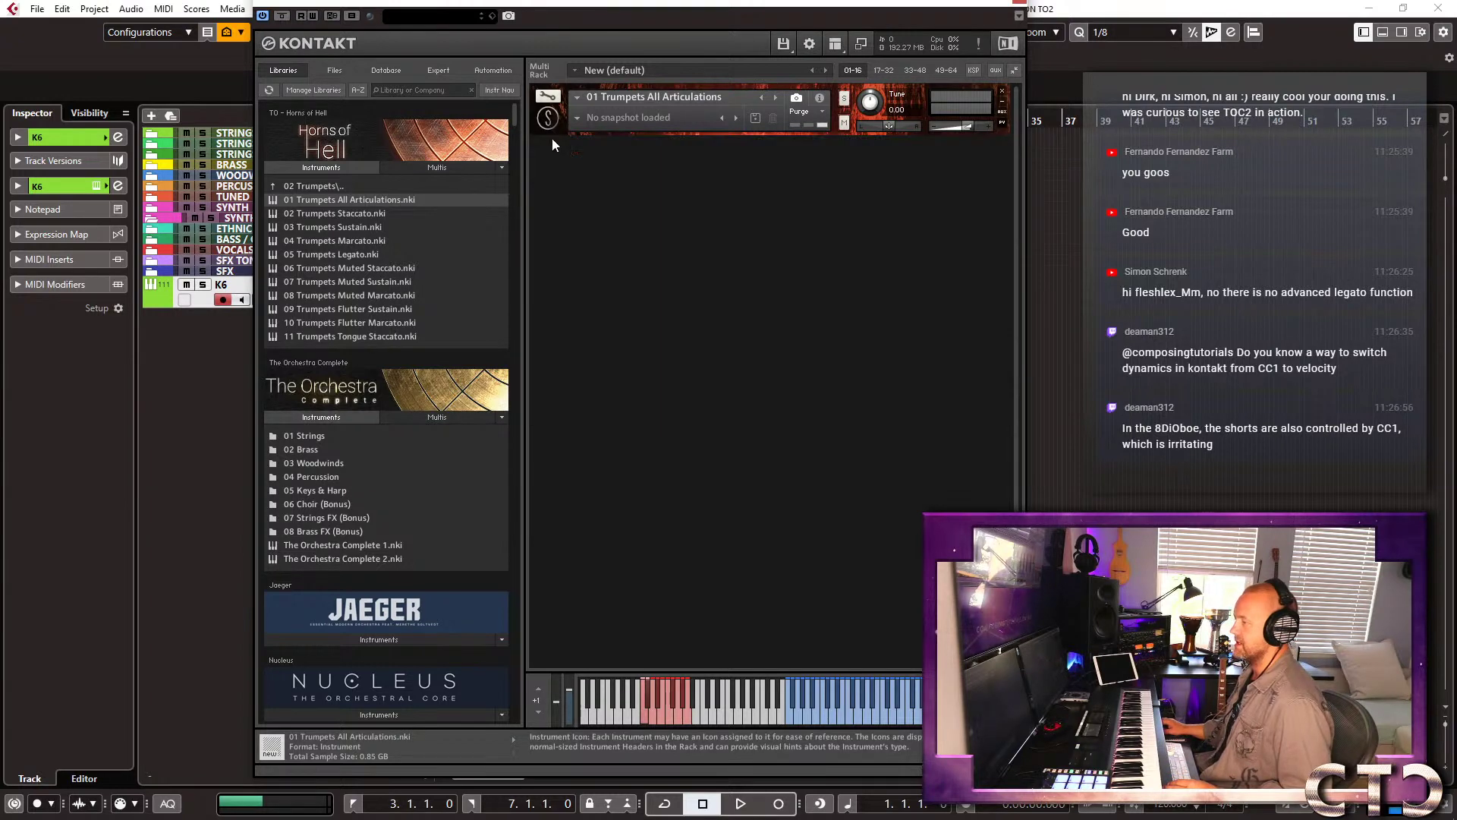
Load Jaeger - 01 16 Violins - Perf from Jaeger's 03 Perf Patches strings folder to show its dynamics modes, and remove it again.
left_click(367, 643)
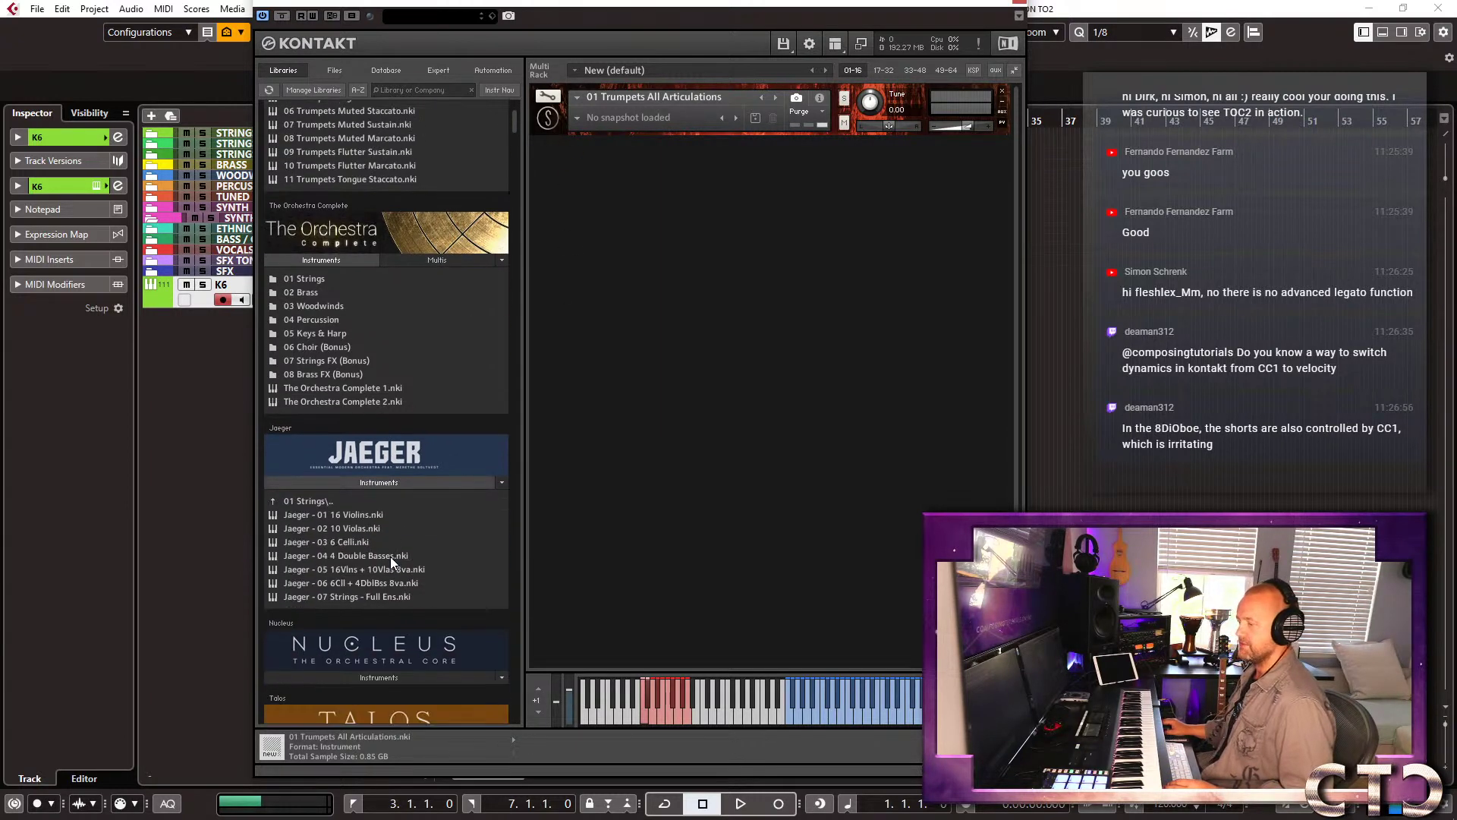
left_click(312, 499)
left_click(315, 504)
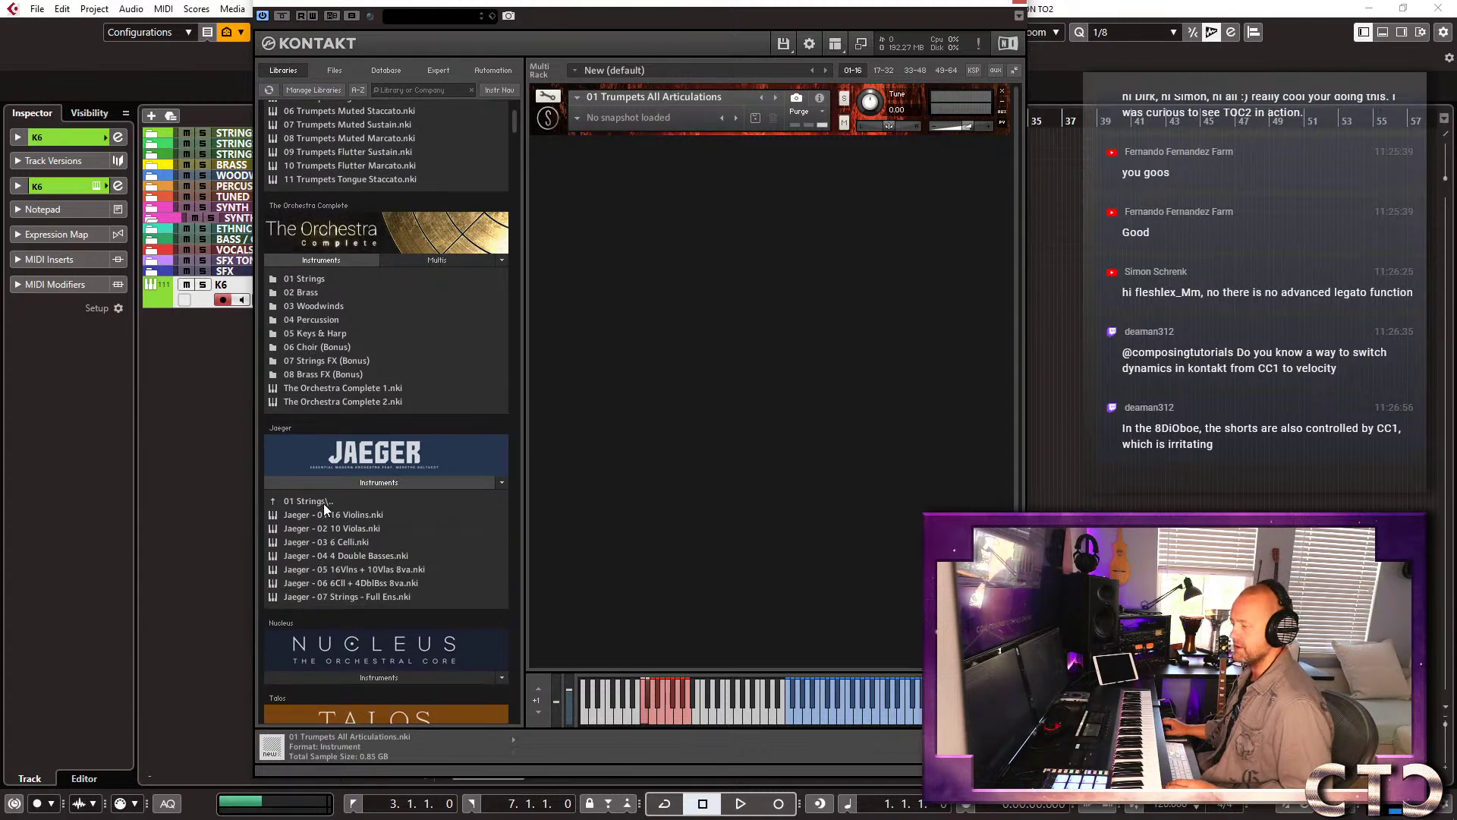
left_click(324, 503)
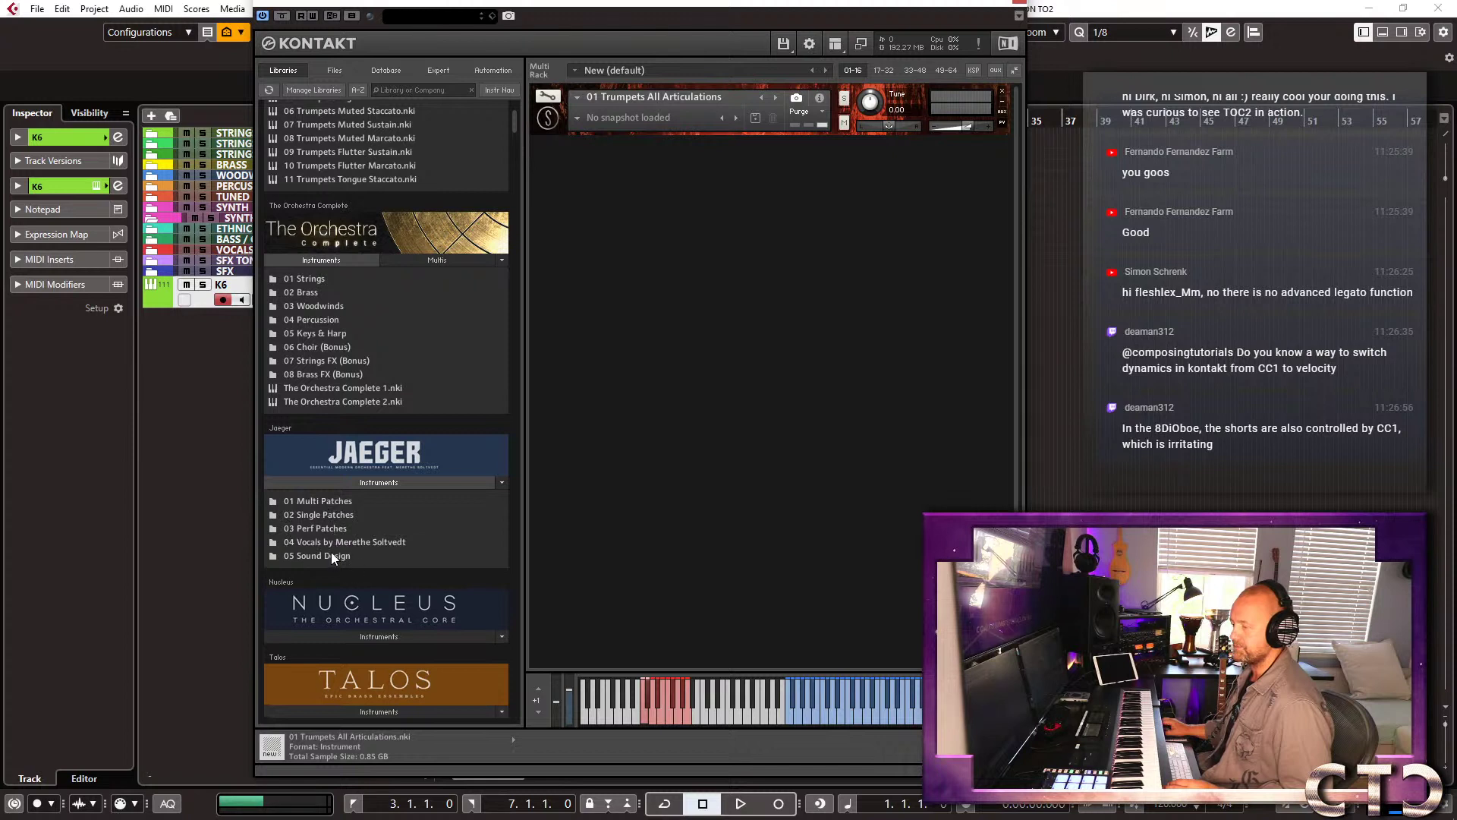
left_click(314, 531)
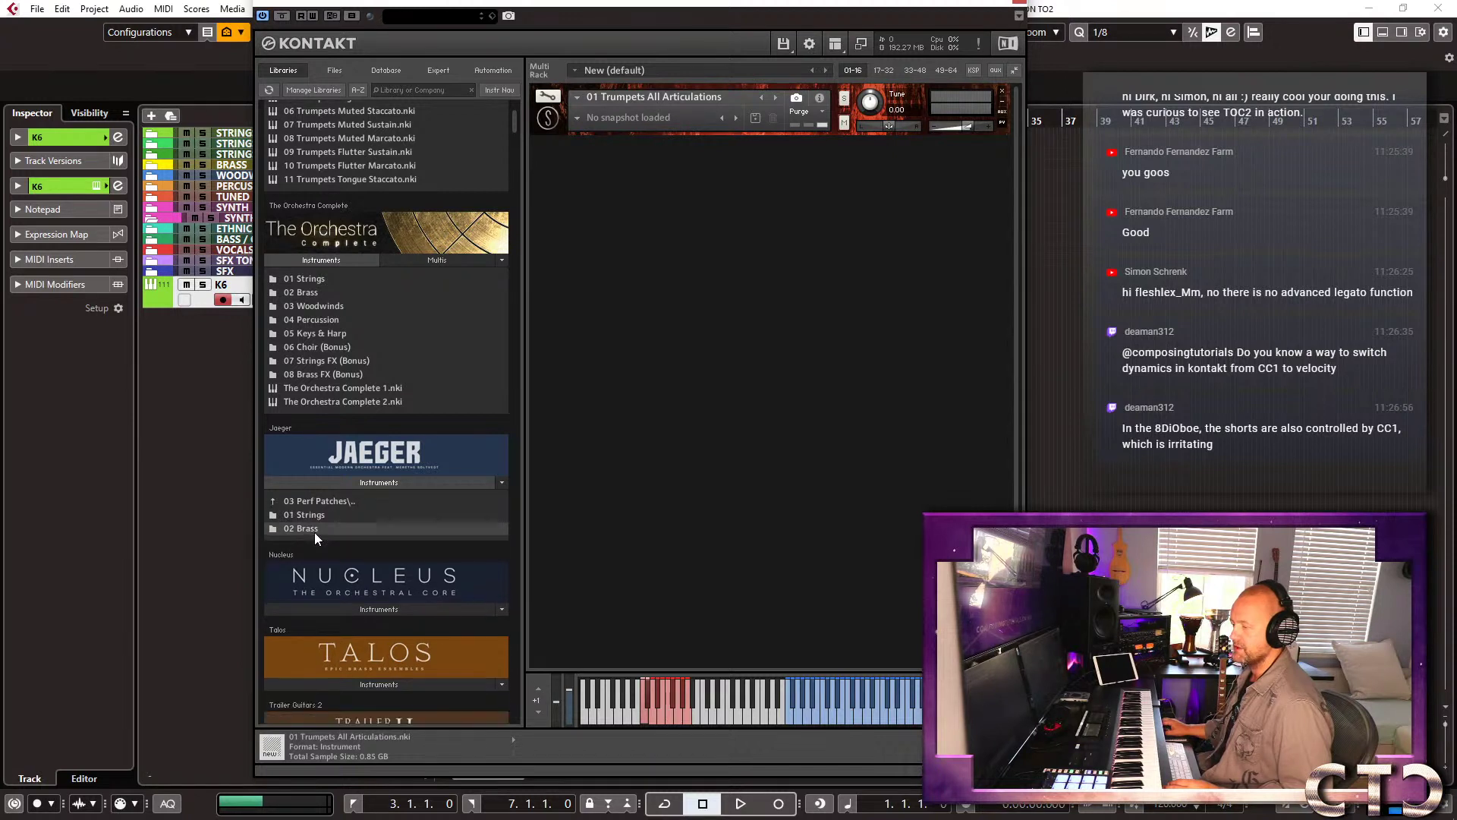
left_click(308, 517)
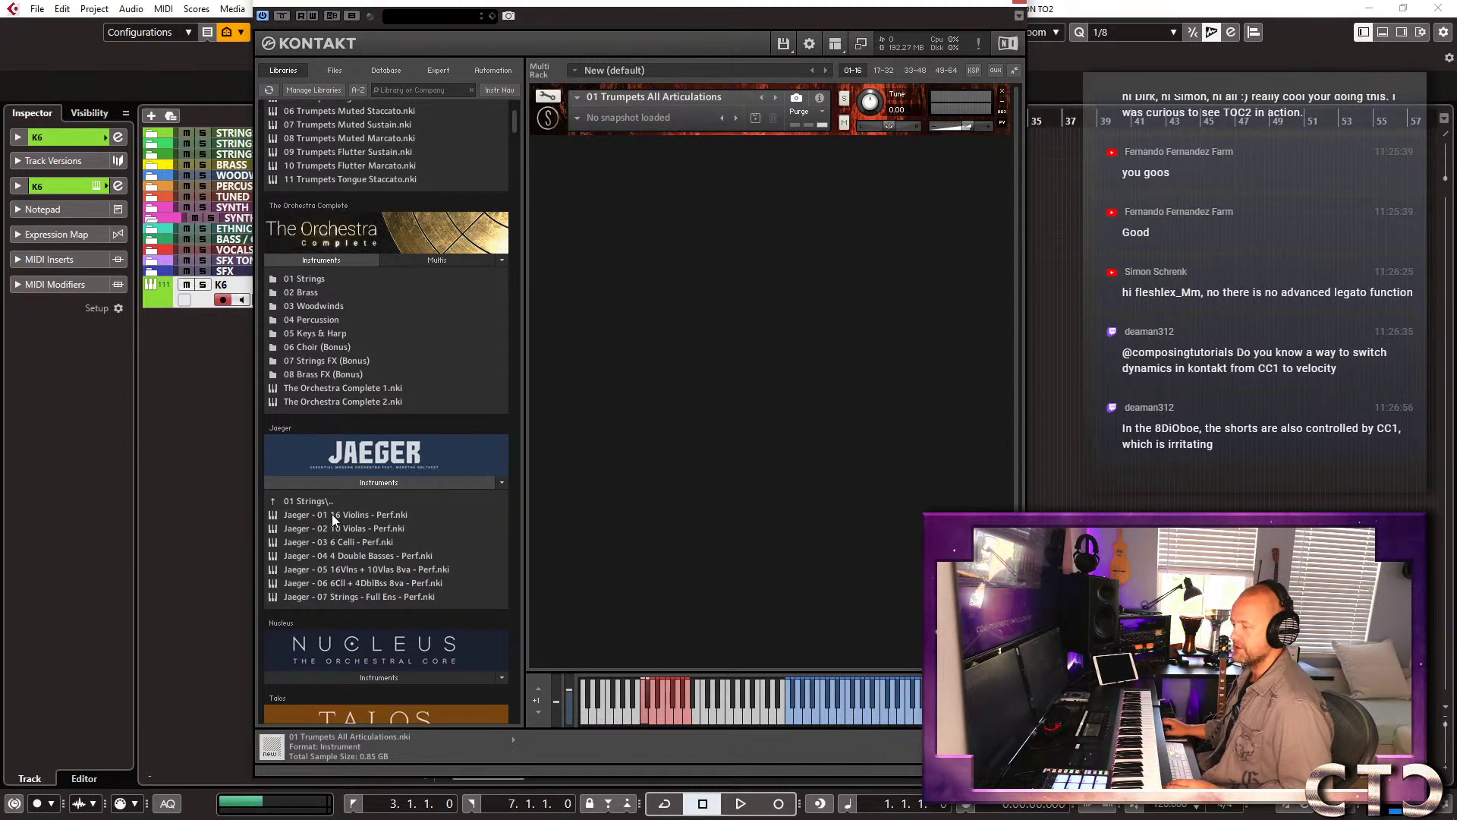
left_click_drag(338, 511, 747, 158)
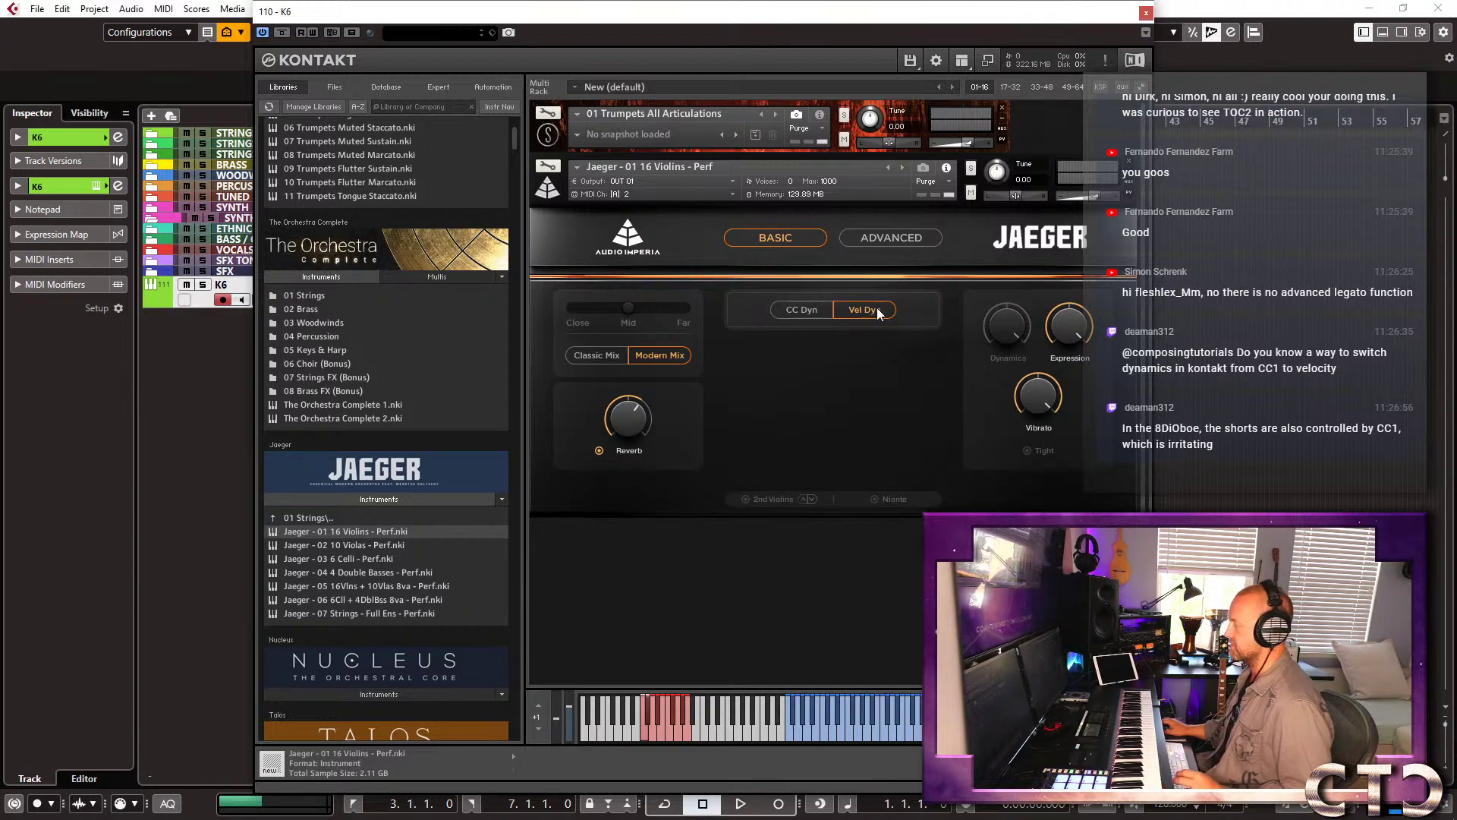
left_click(1129, 161)
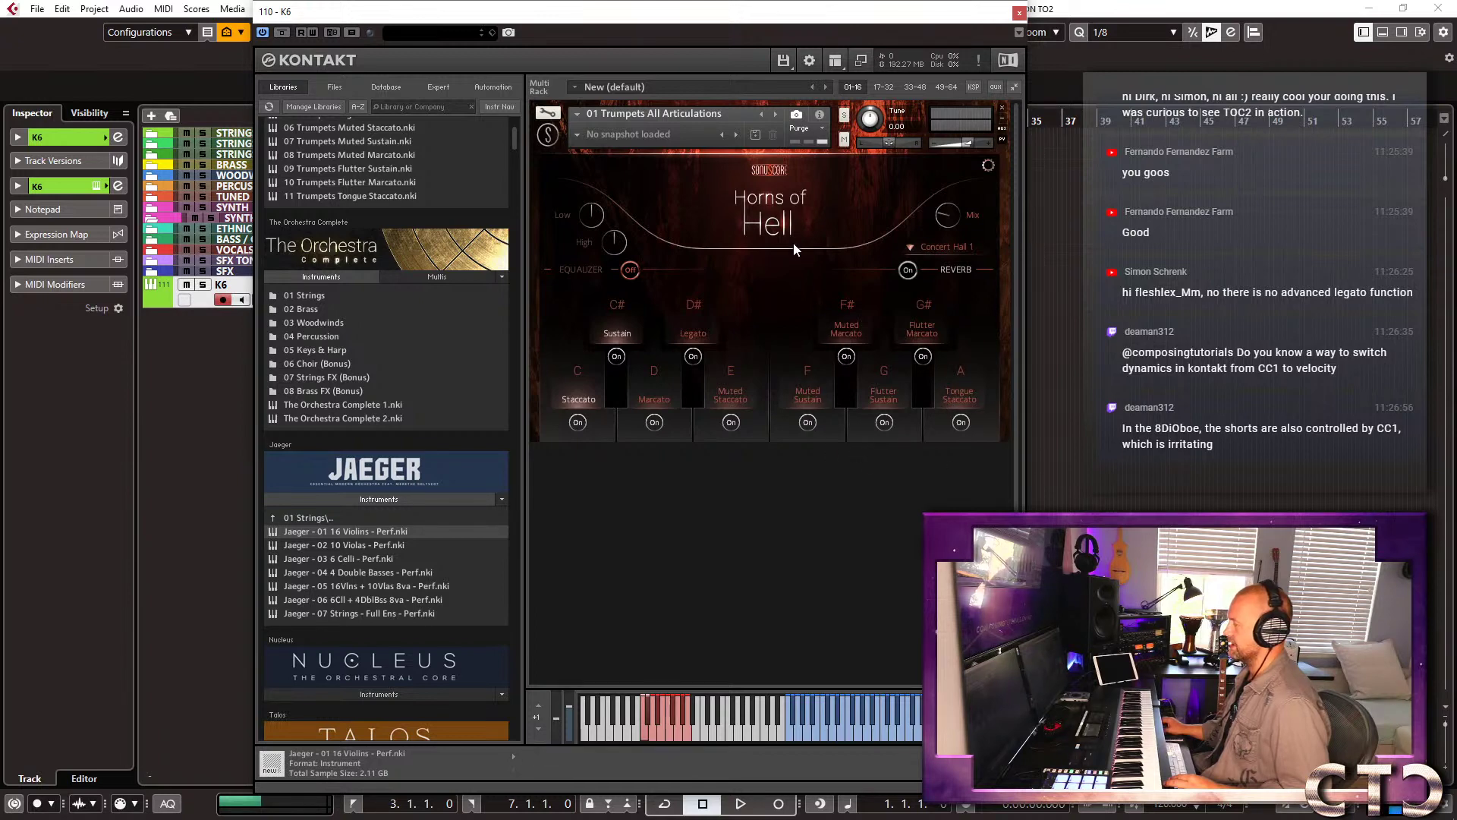
Switch the trumpets to the Legato articulation and set their reverb to Small Hall 2.
left_click_drag(805, 15, 721, 26)
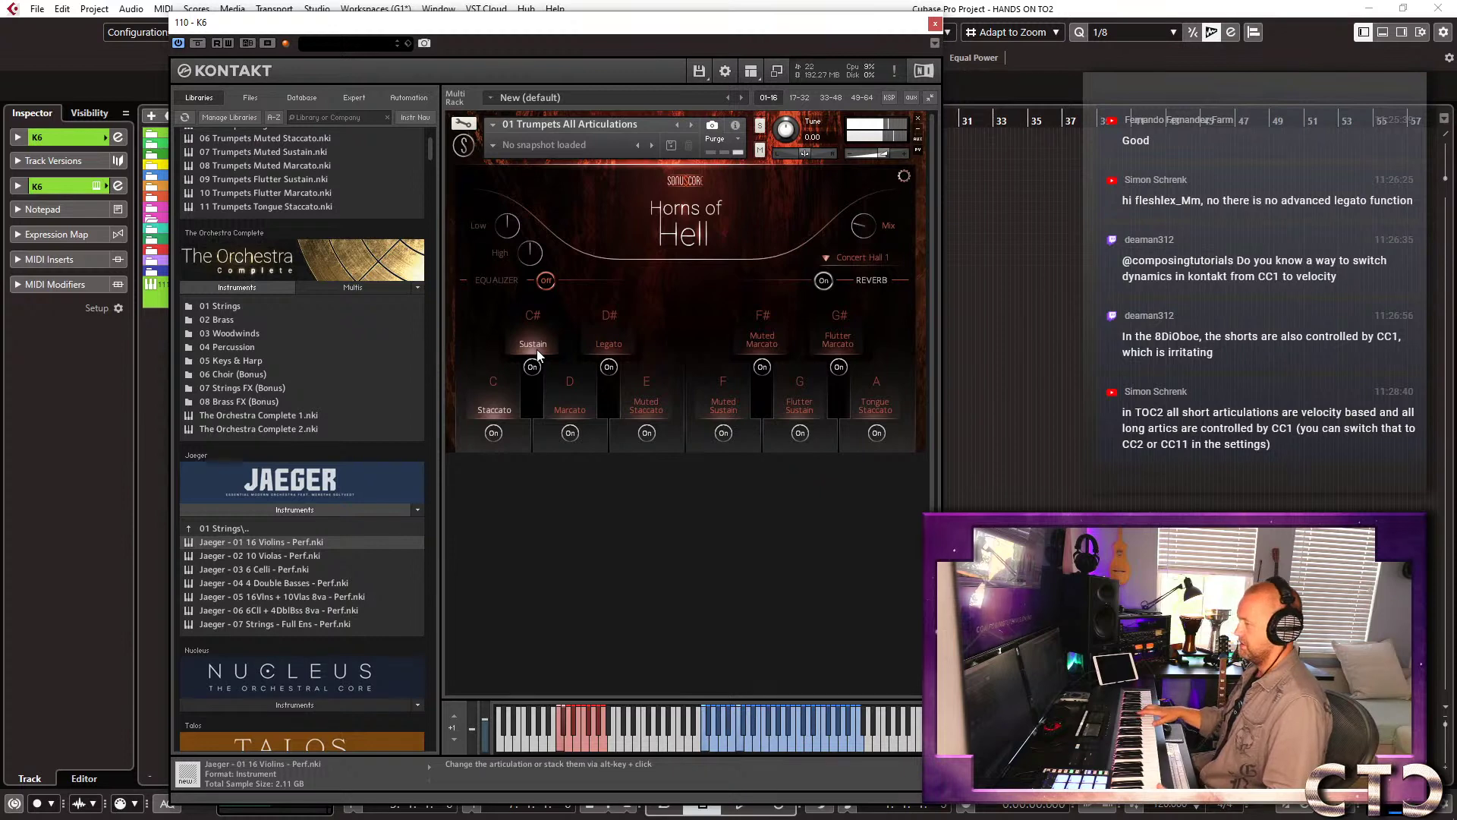
left_click(578, 379)
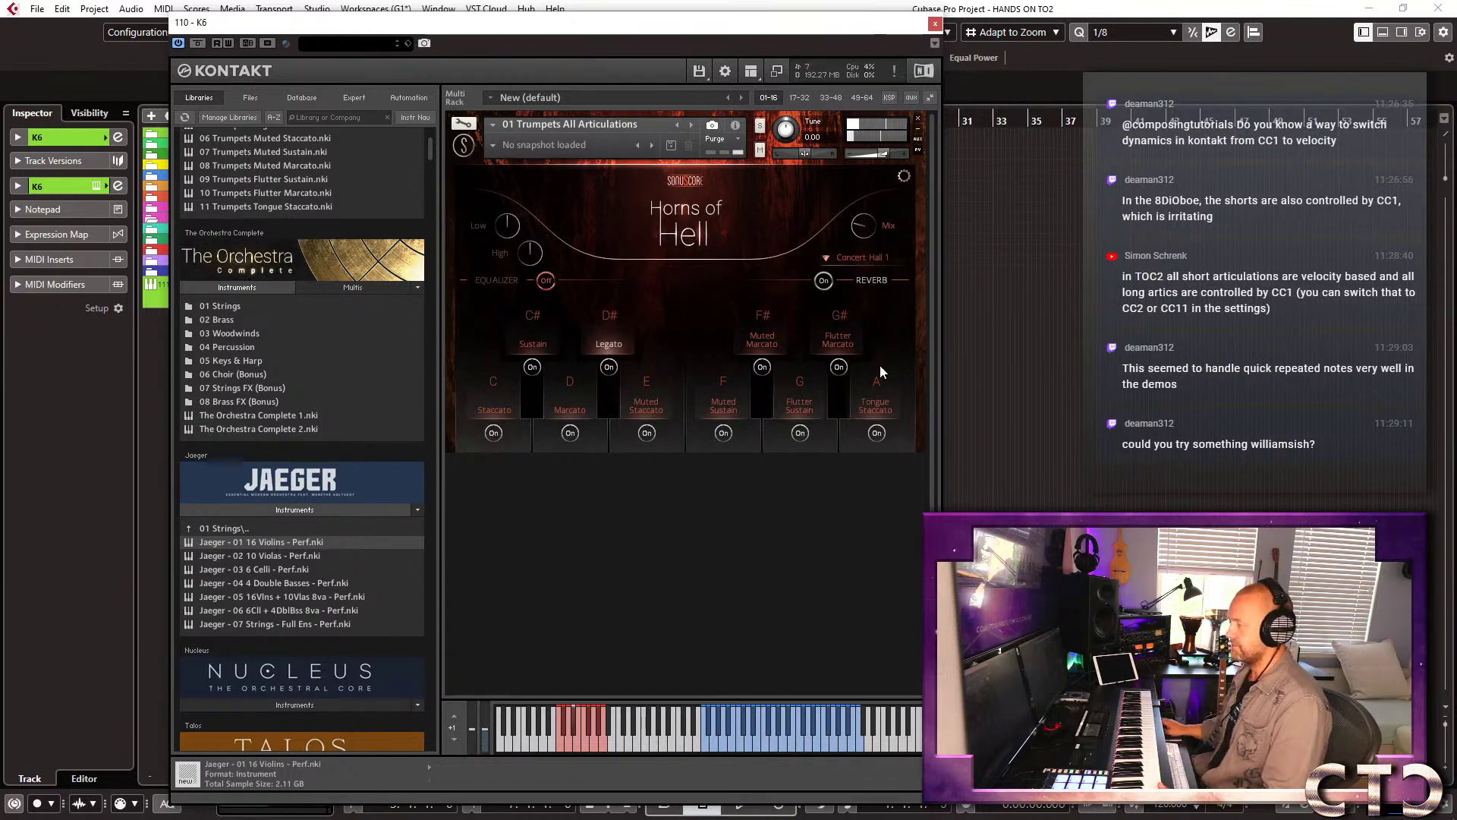
left_click(865, 258)
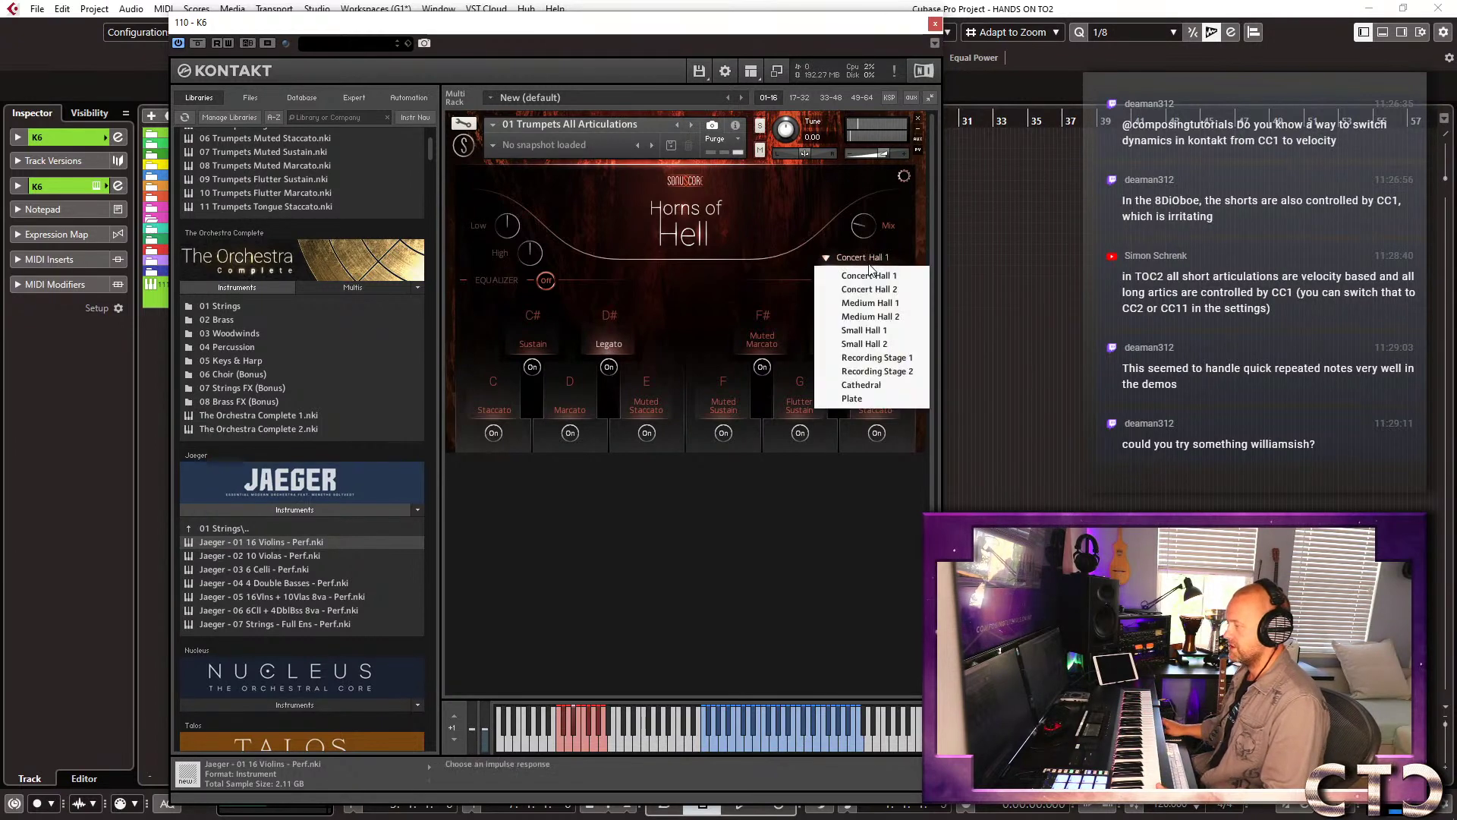
left_click(883, 344)
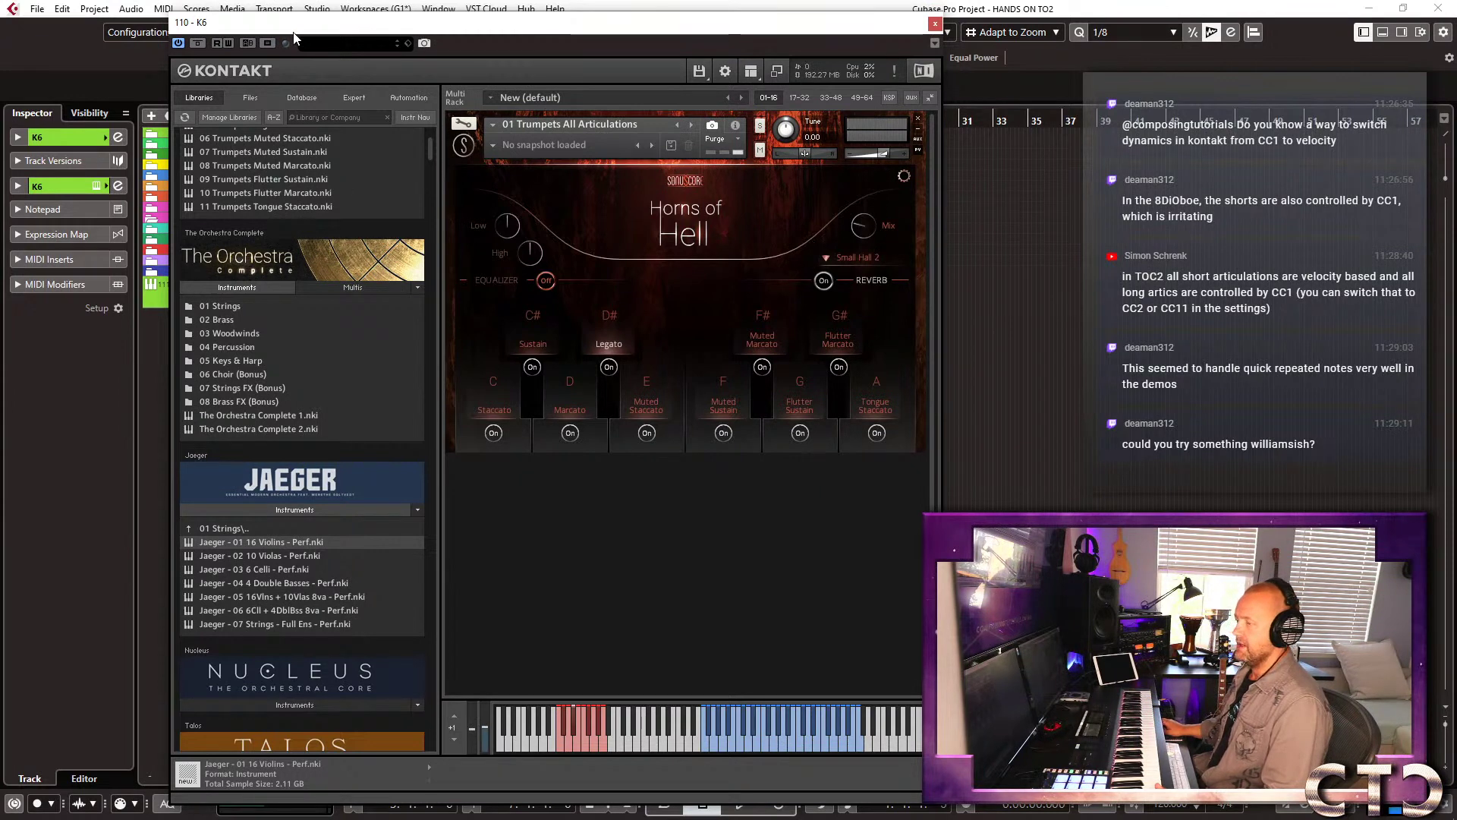
Move the Kontakt window clear of the track list and show the K6 track's Audio Sends.
left_click_drag(296, 38, 446, 54)
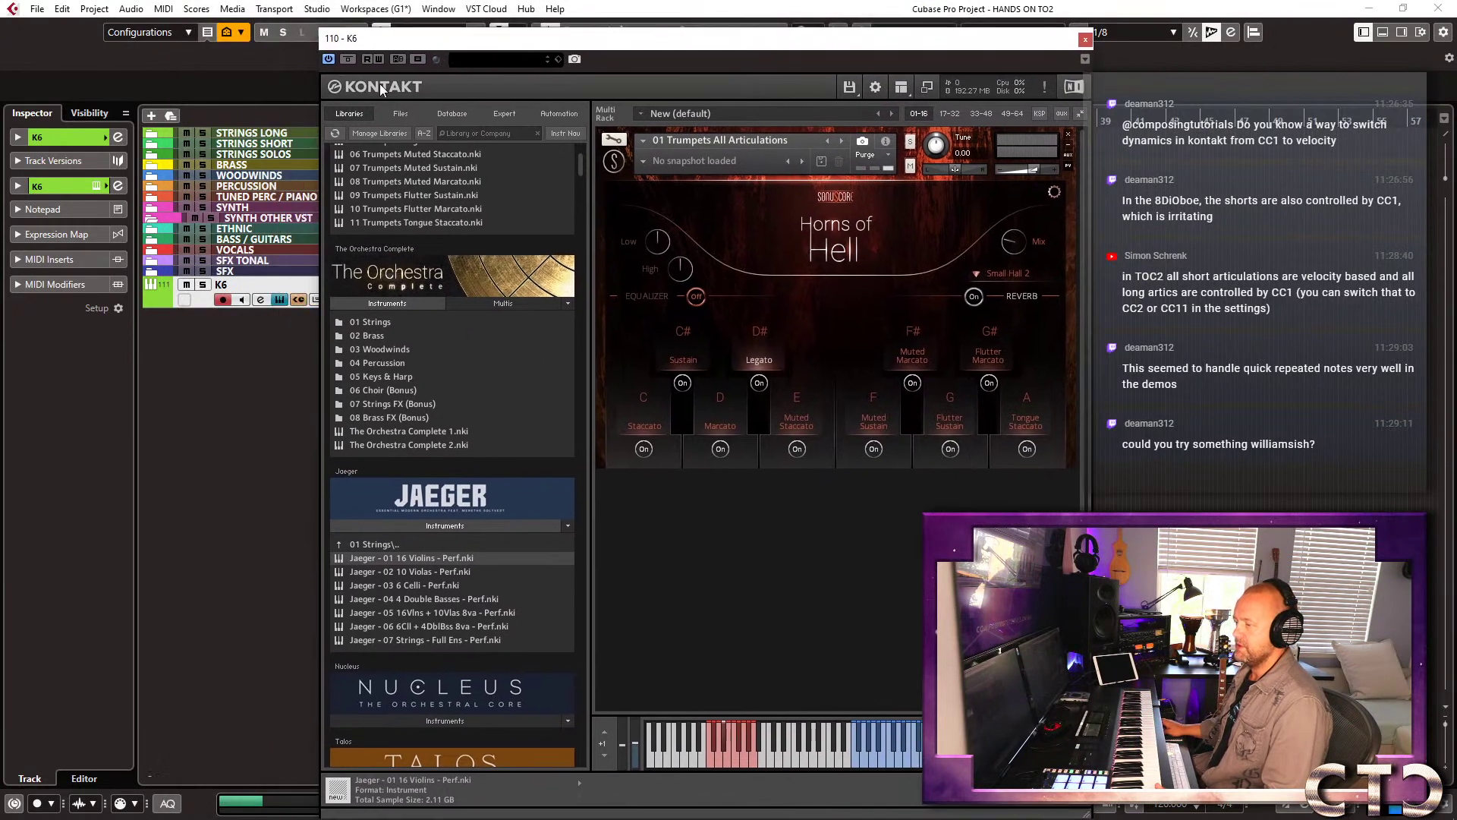
left_click(50, 187)
left_click(47, 282)
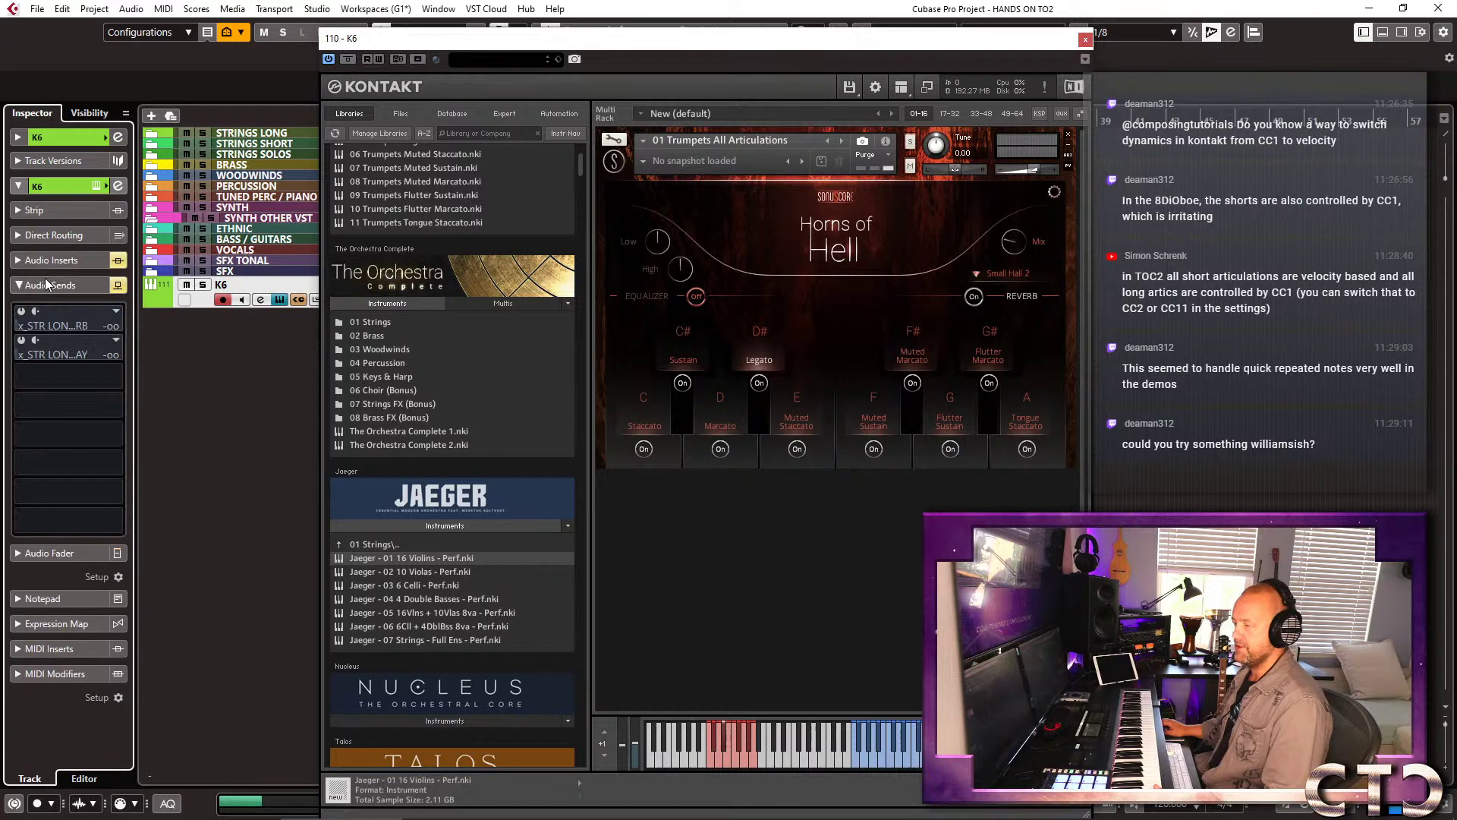
Route the K6 track's first audio send to x_BRASS VERB, activate it at -8.93, and turn off the trumpets' built-in reverb.
left_click(111, 320)
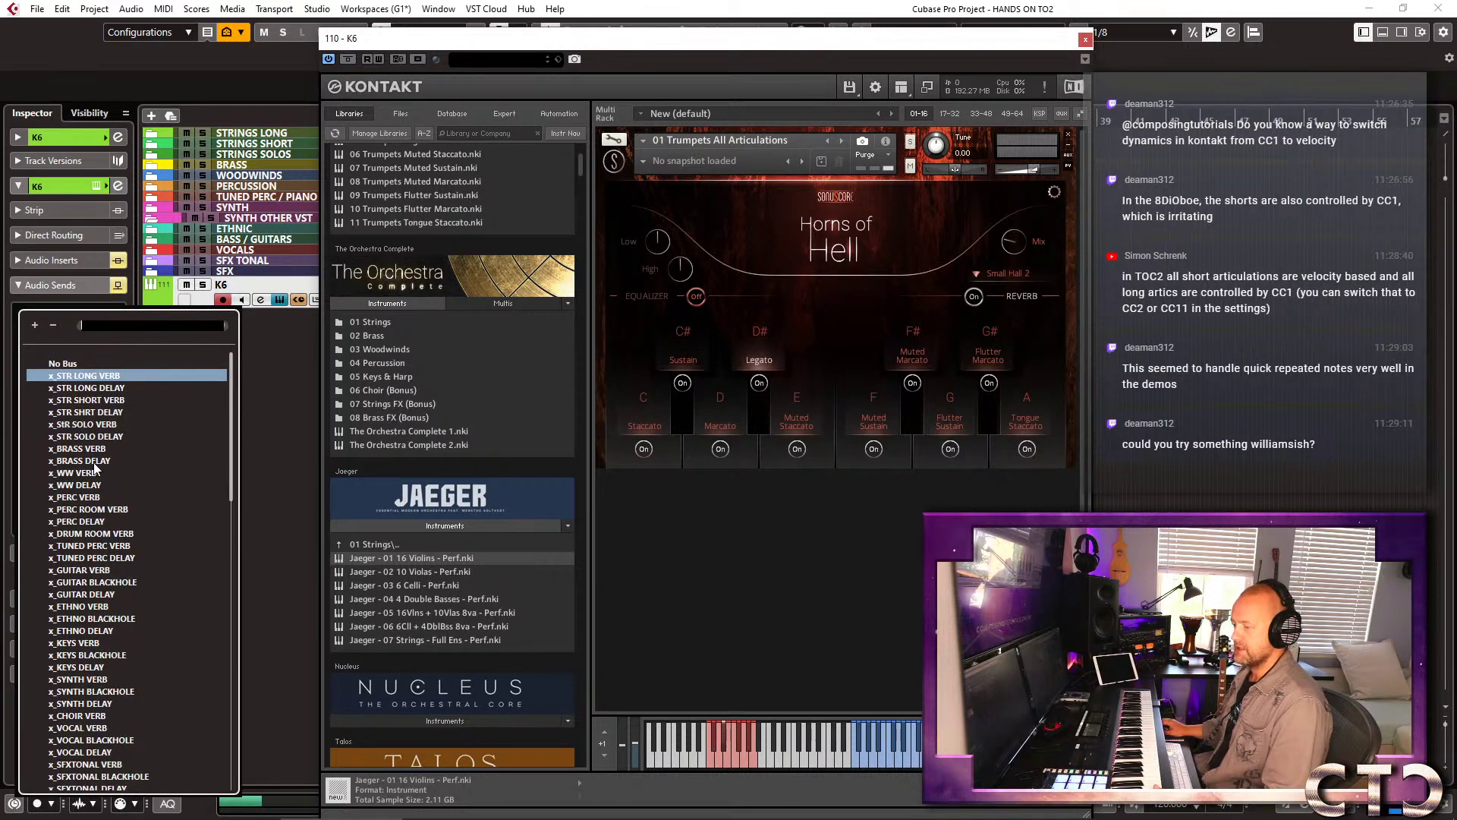
key("Escape")
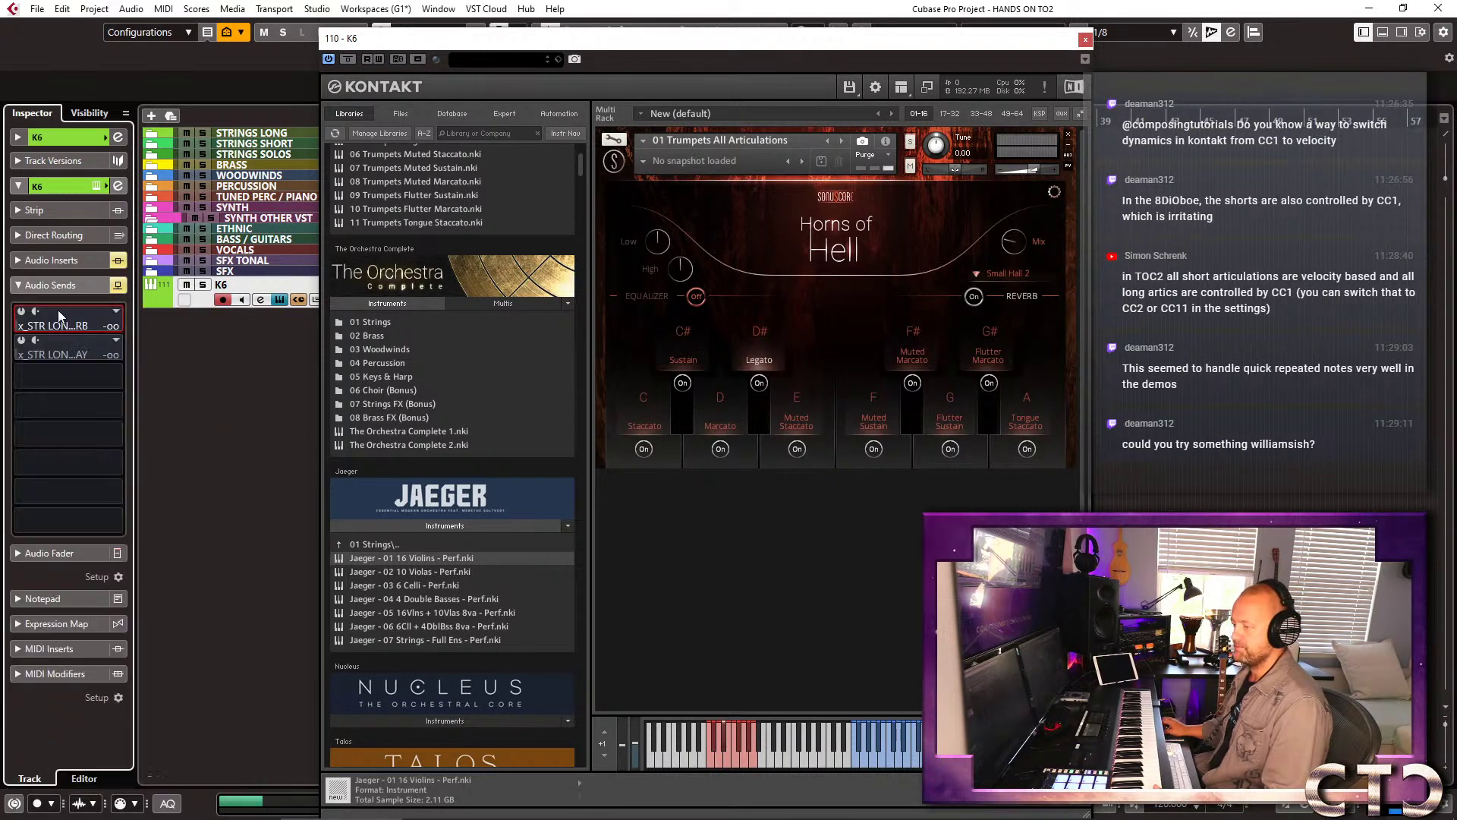
left_click(21, 311)
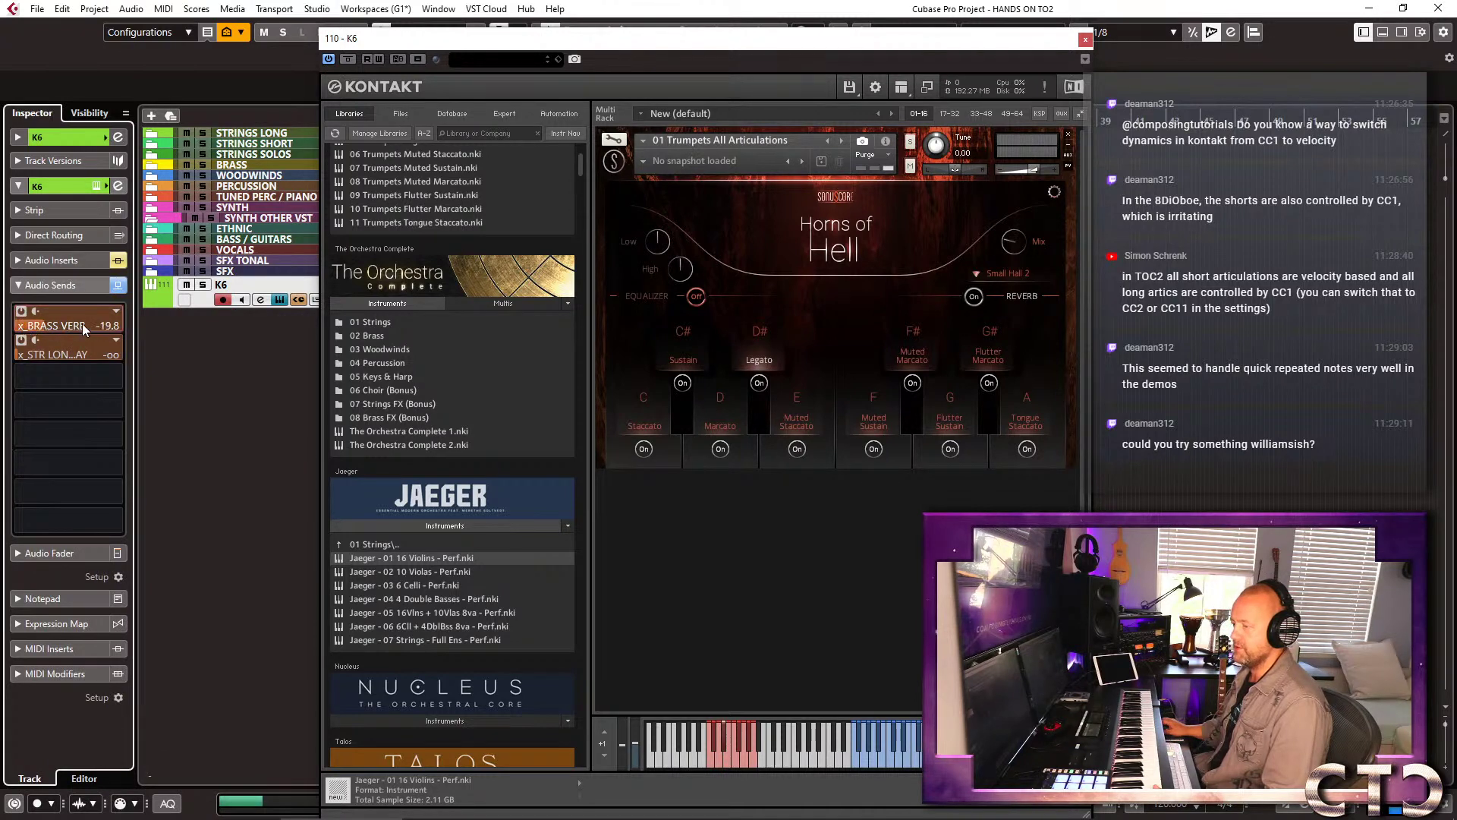
left_click(102, 326)
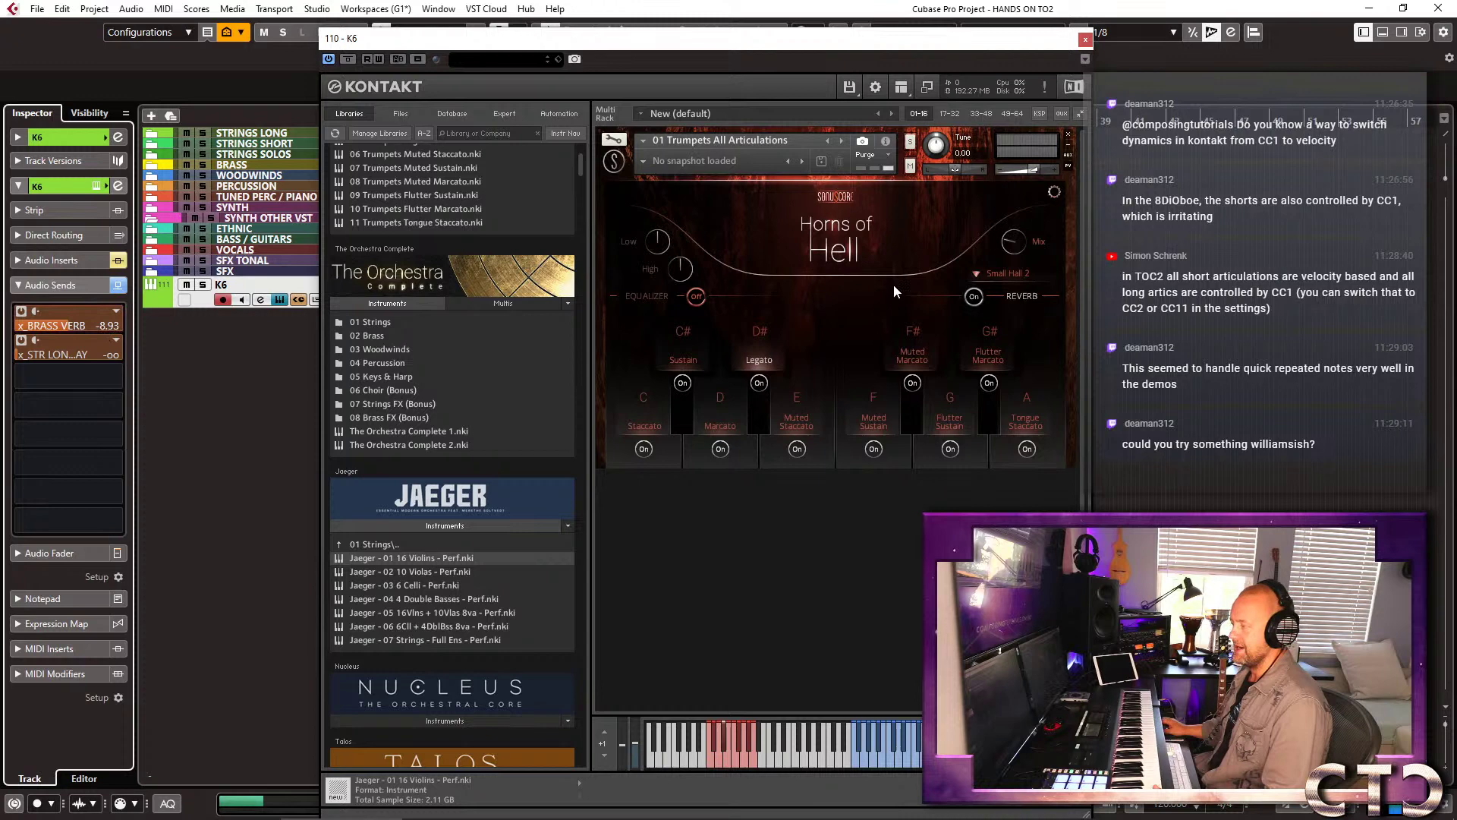
left_click(972, 298)
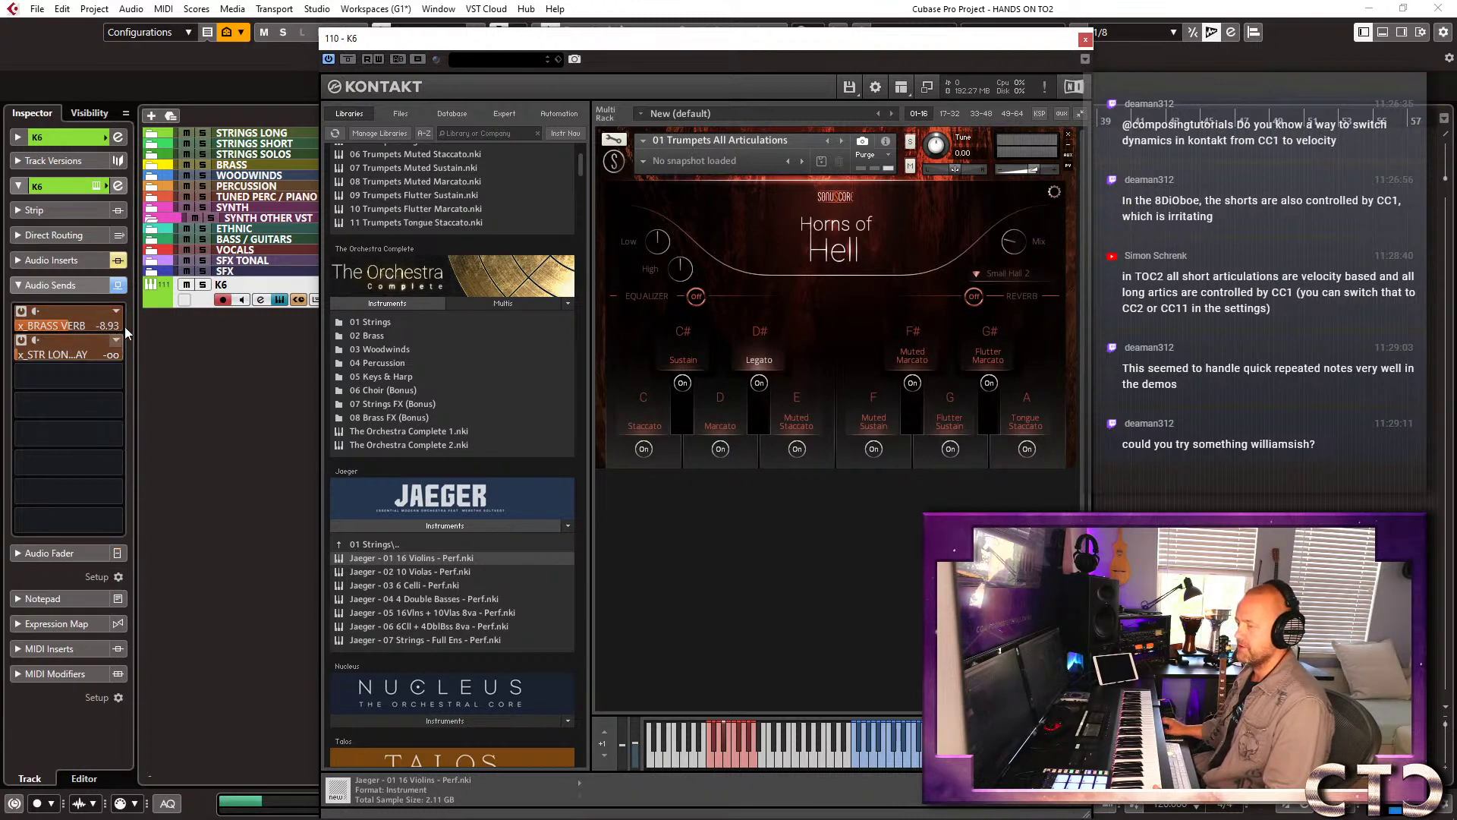
Pull the x_BRASS VERB send level down to minimum and show the instrument's settings page with its Dynamics CC option, closing it again.
left_click_drag(125, 332, 18, 326)
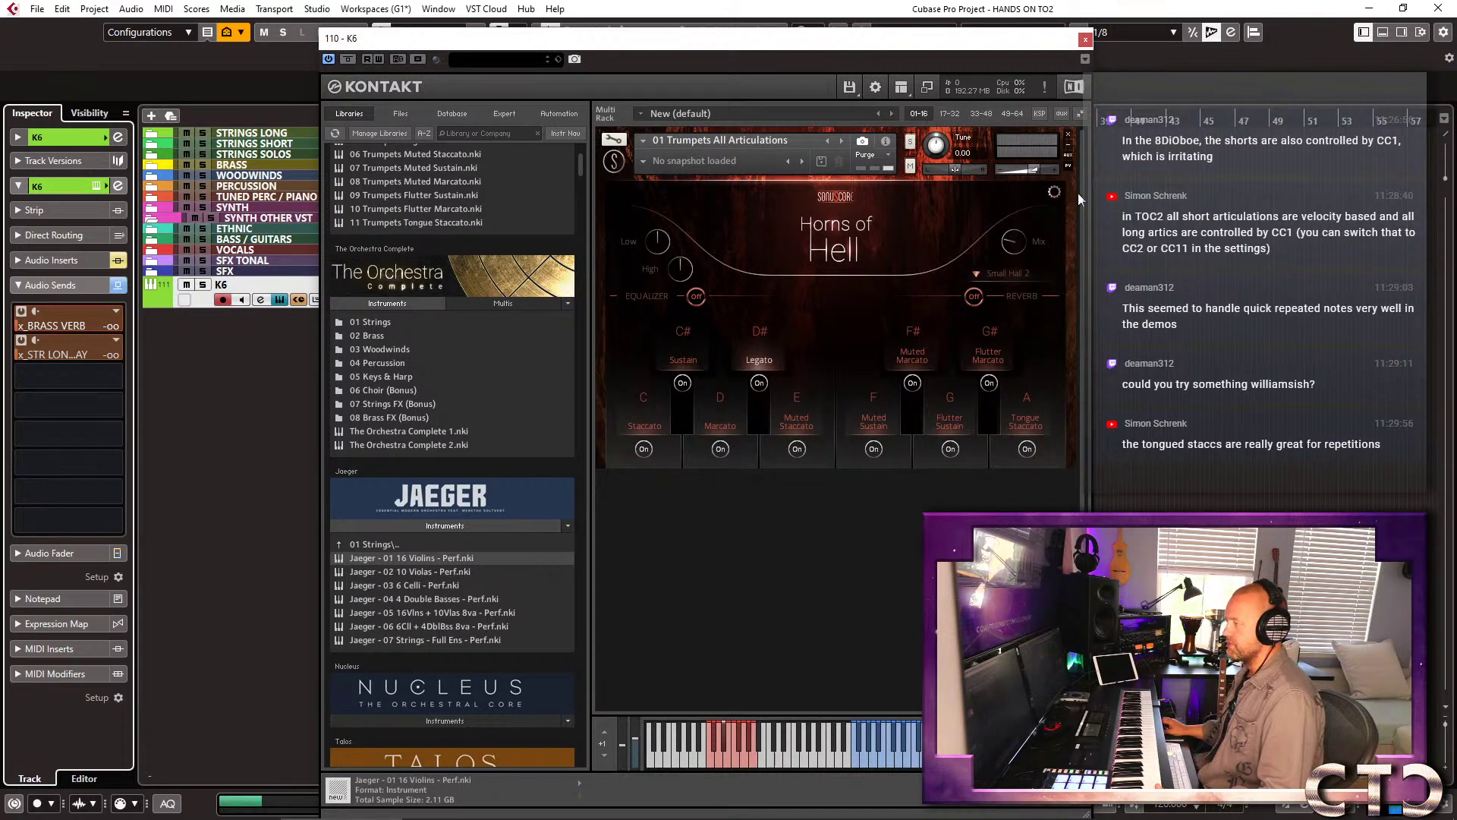
left_click(1054, 192)
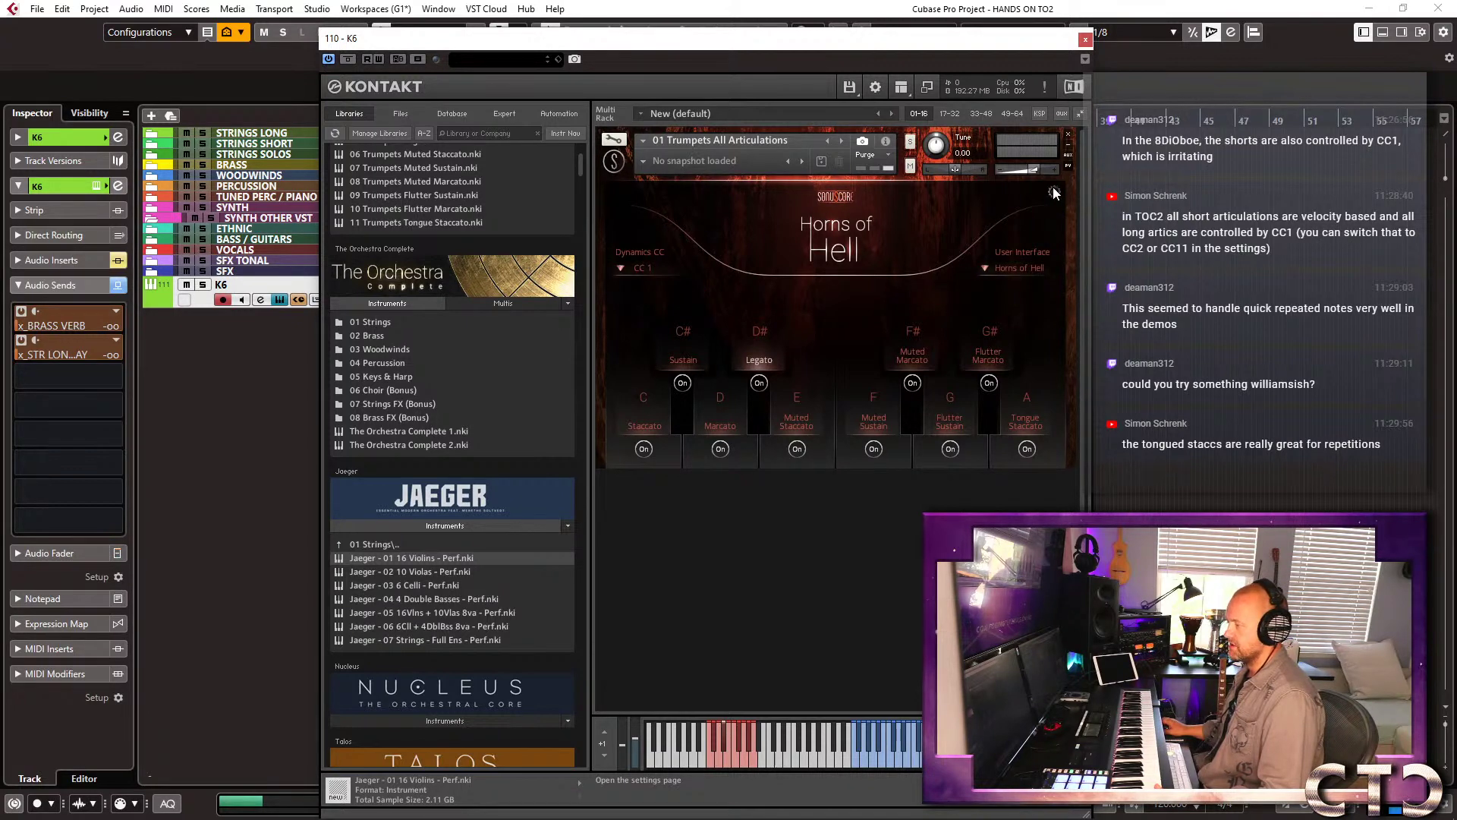
left_click(1053, 191)
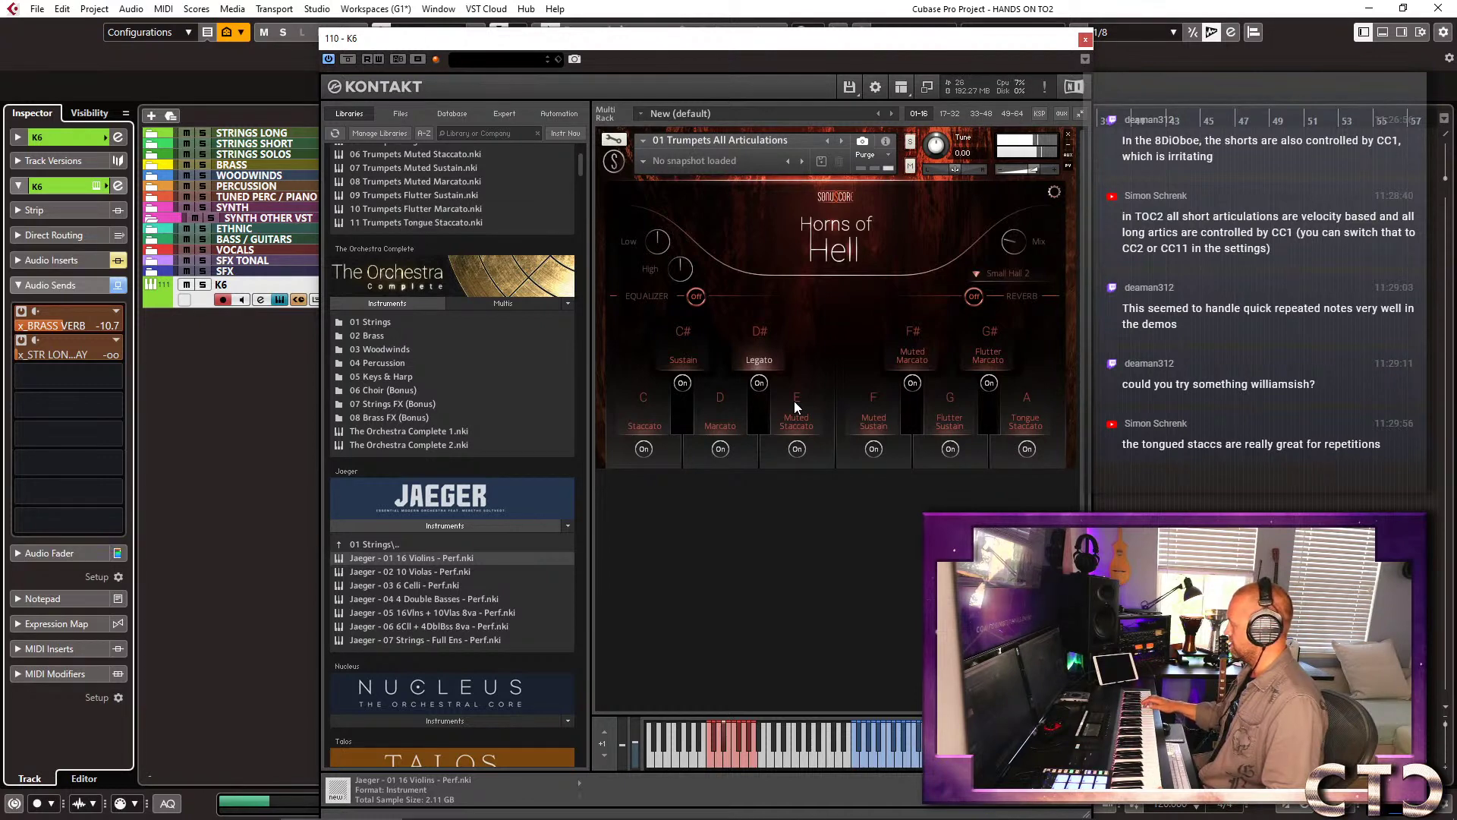
Compare the Muted Staccato trumpets with the x_BRASS VERB send at -19.8 and the built-in Small Hall 2 reverb, ending with the built-in reverb off.
left_click(805, 422)
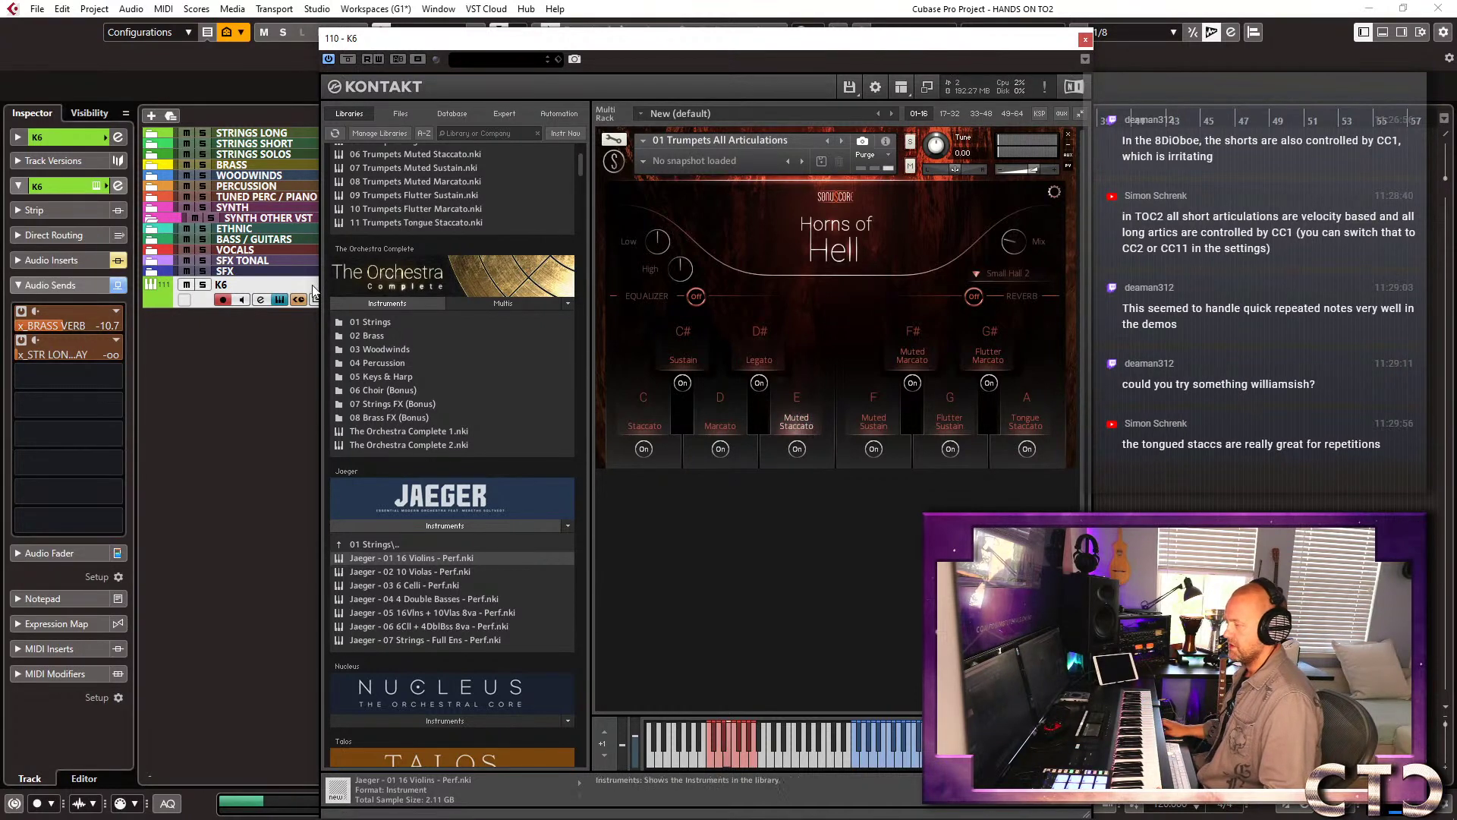
left_click_drag(117, 322, 21, 325)
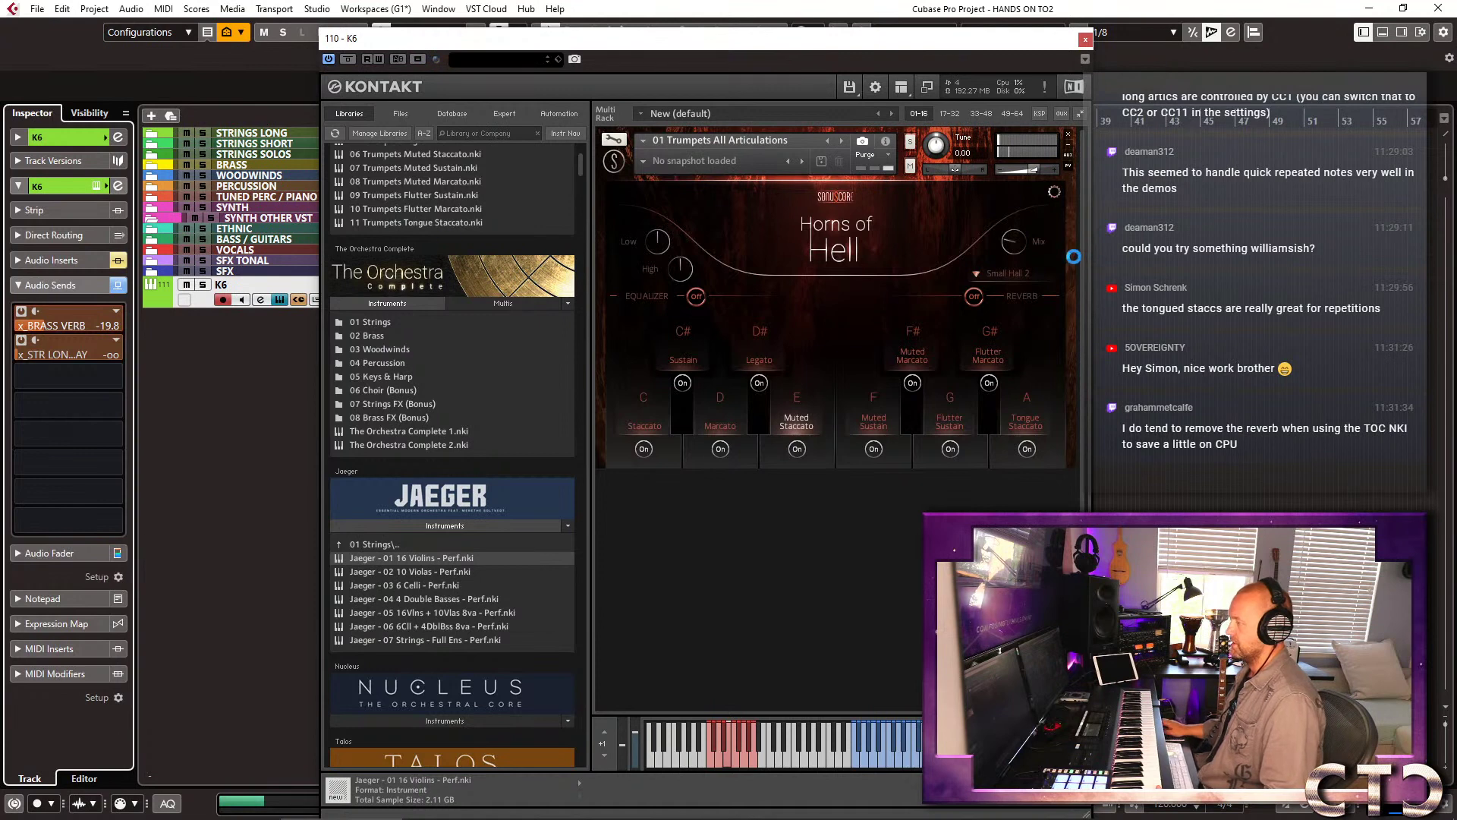
left_click(995, 274)
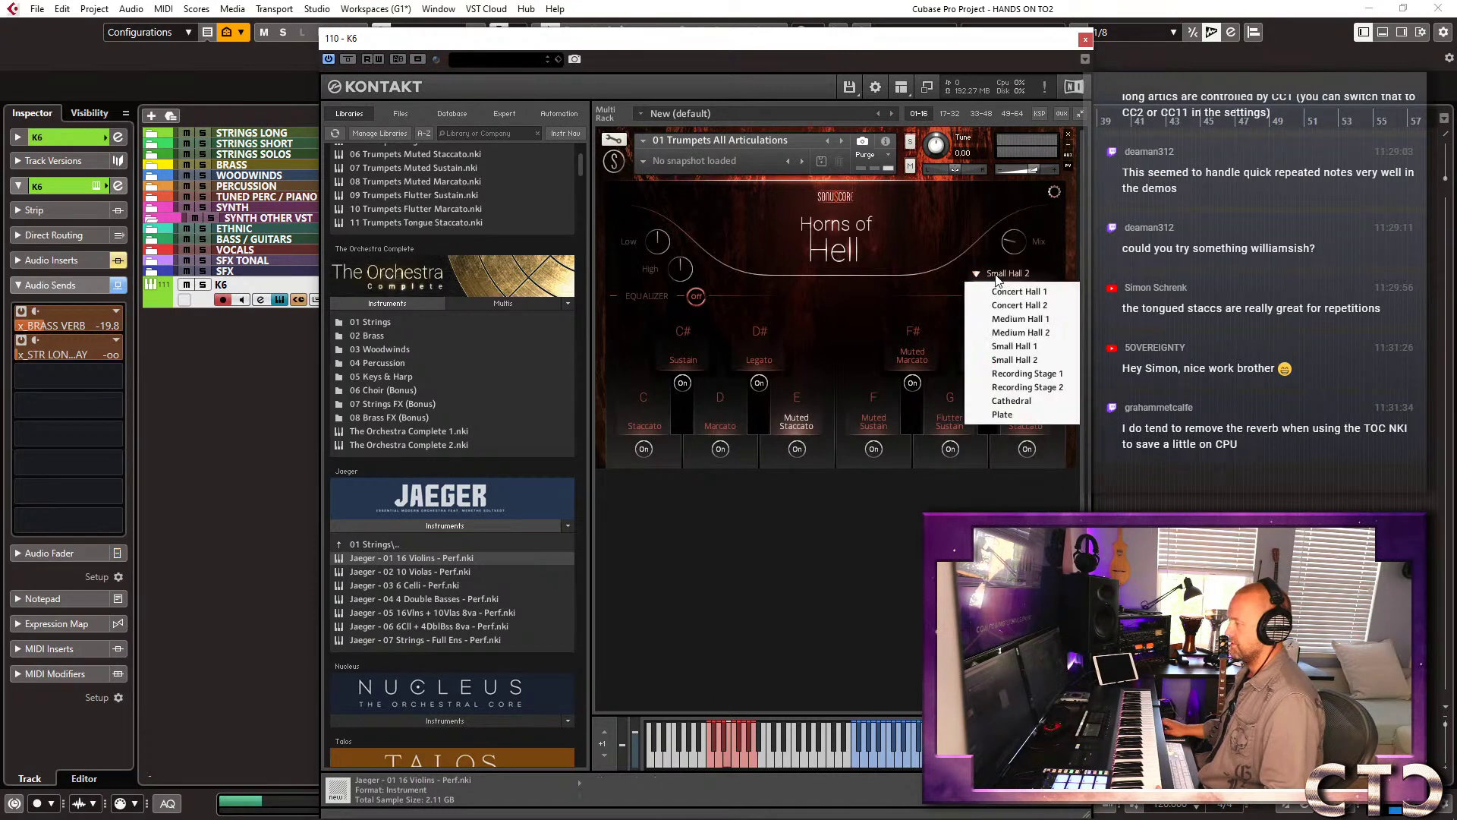
left_click(996, 273)
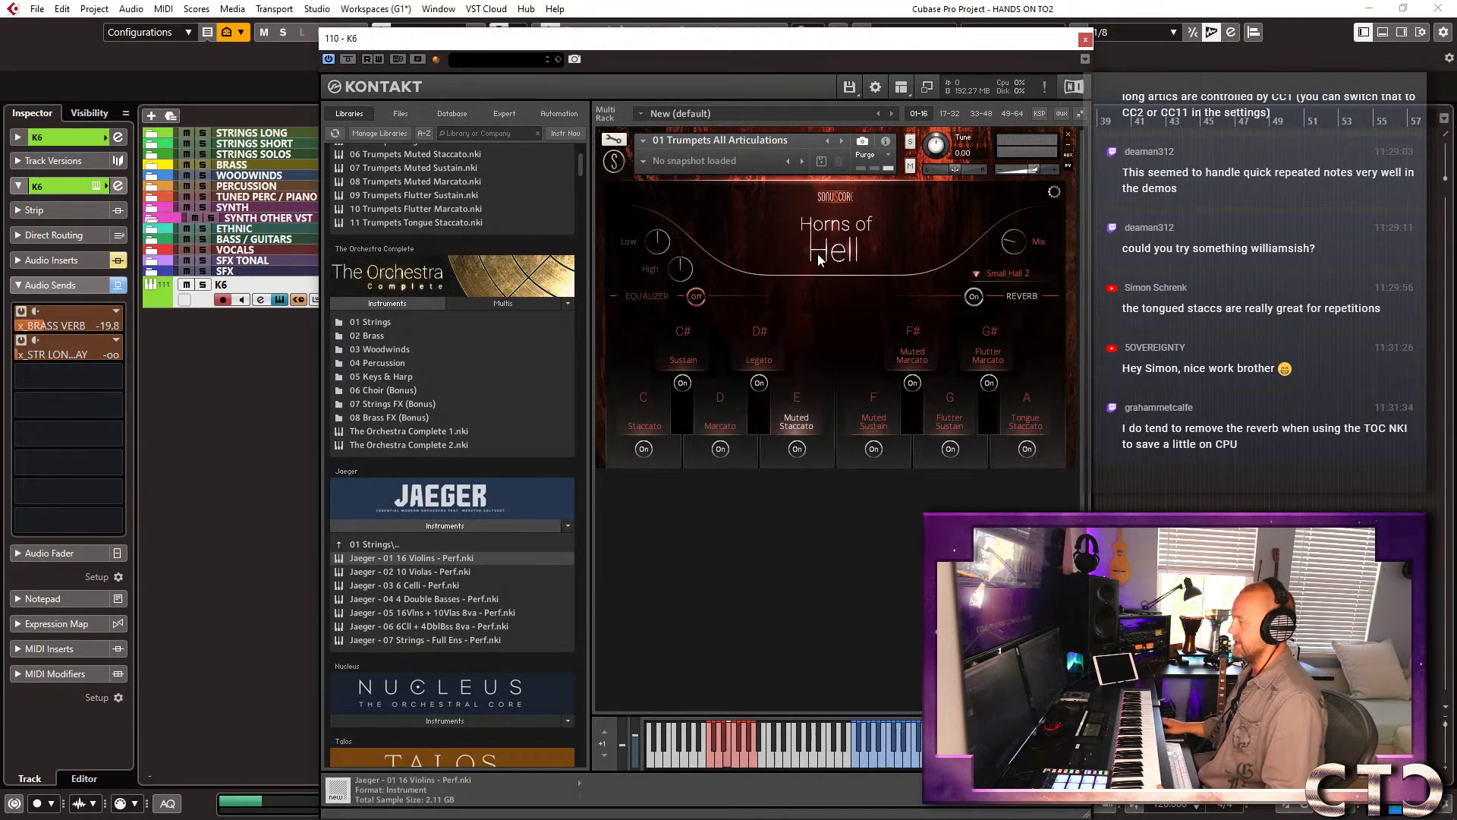
left_click(974, 296)
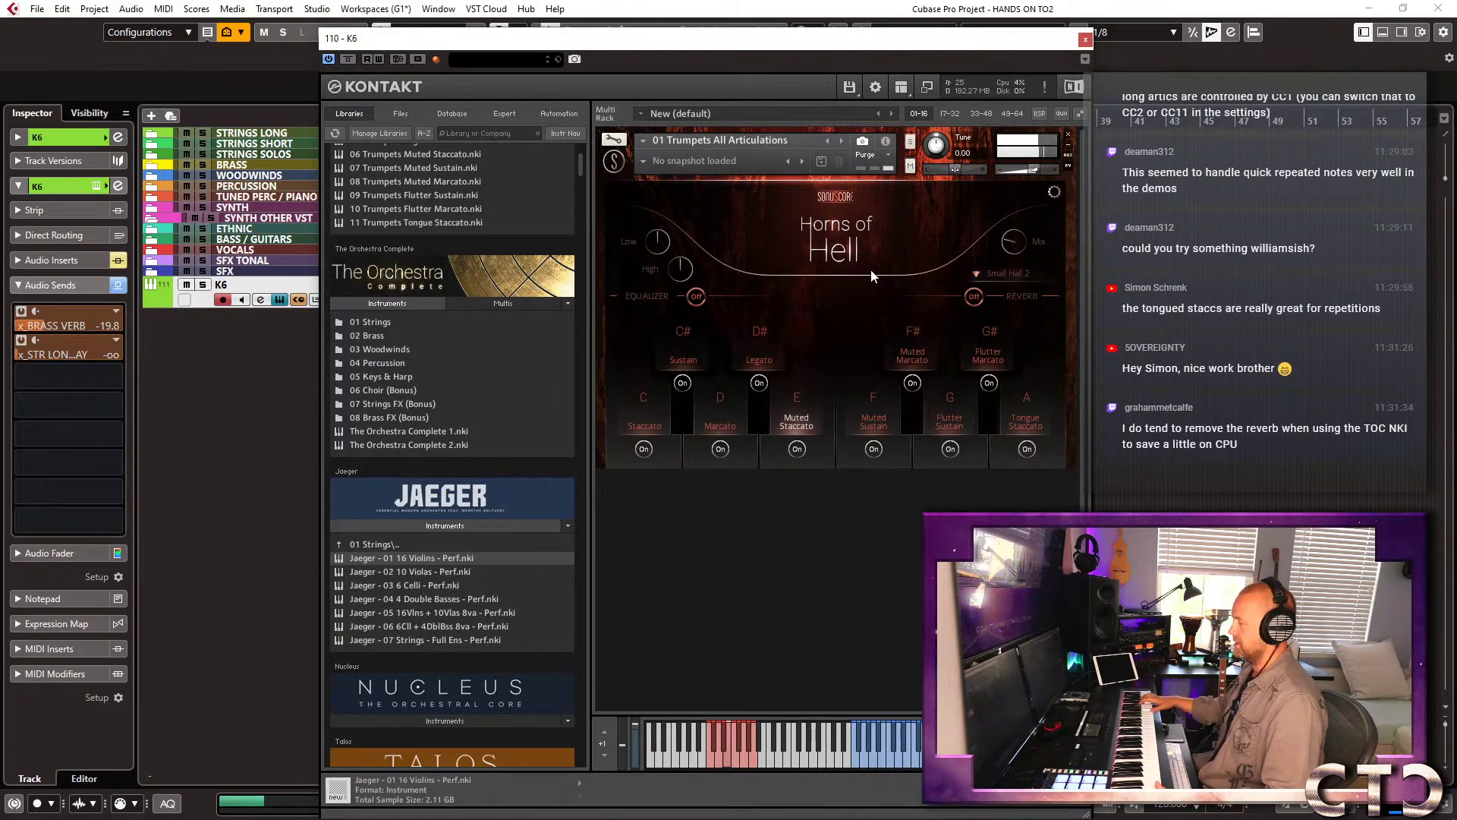
Audition the trumpets' Muted Sustain articulation and stack Staccato with Tongue Staccato.
left_click(881, 420)
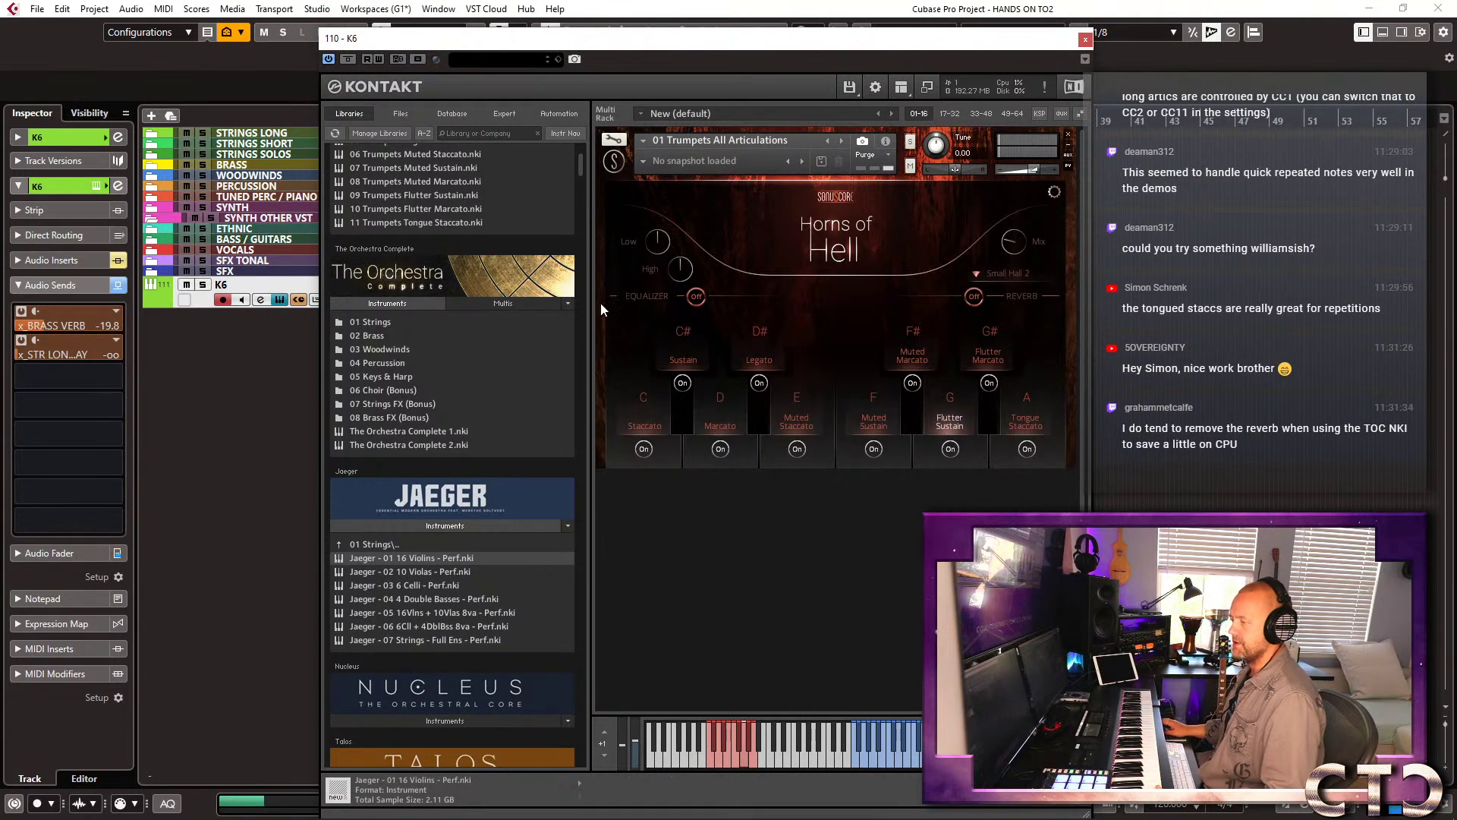
scroll(580, 162, "up", 5)
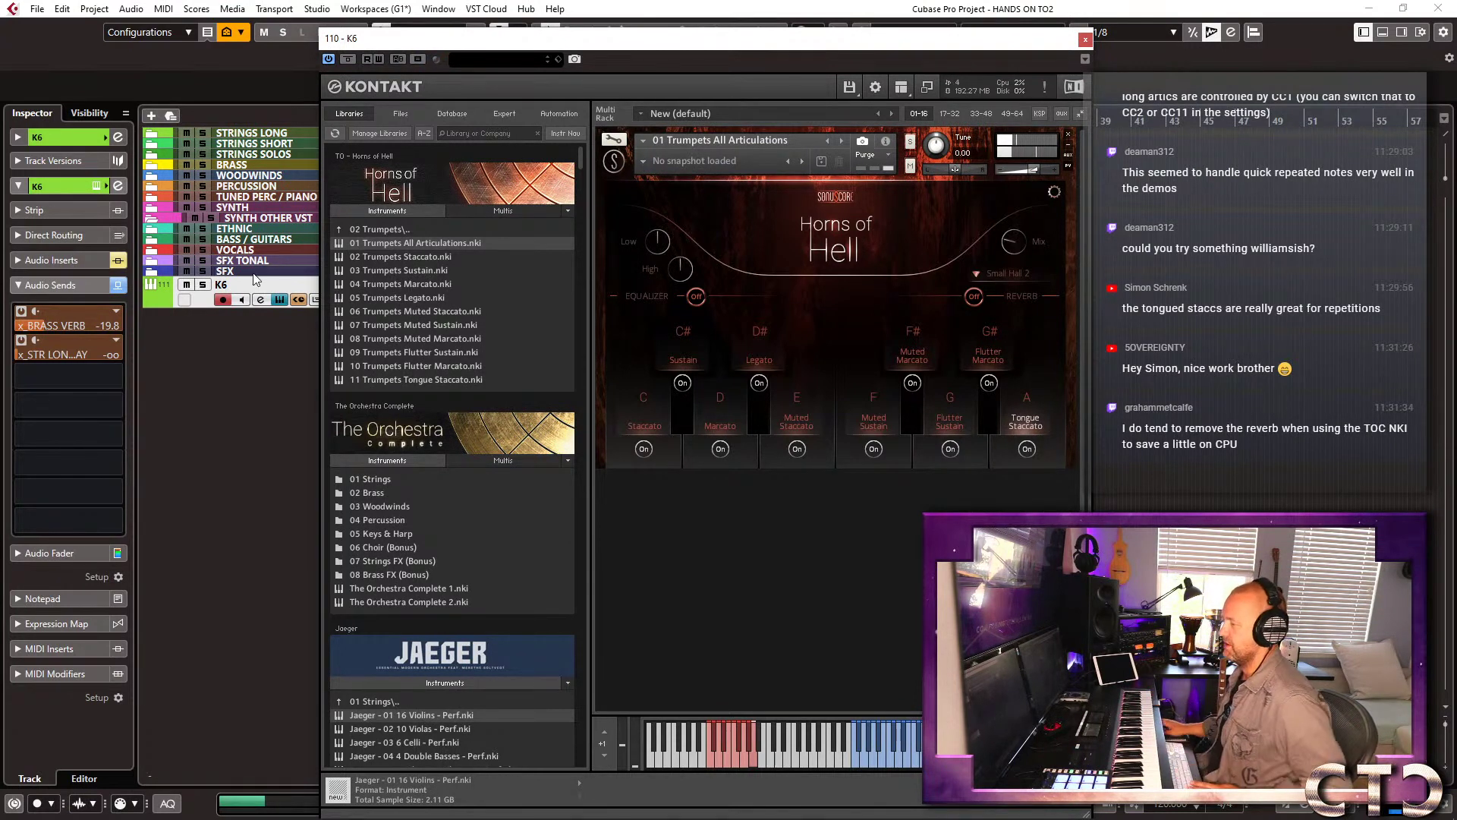
left_click(645, 398)
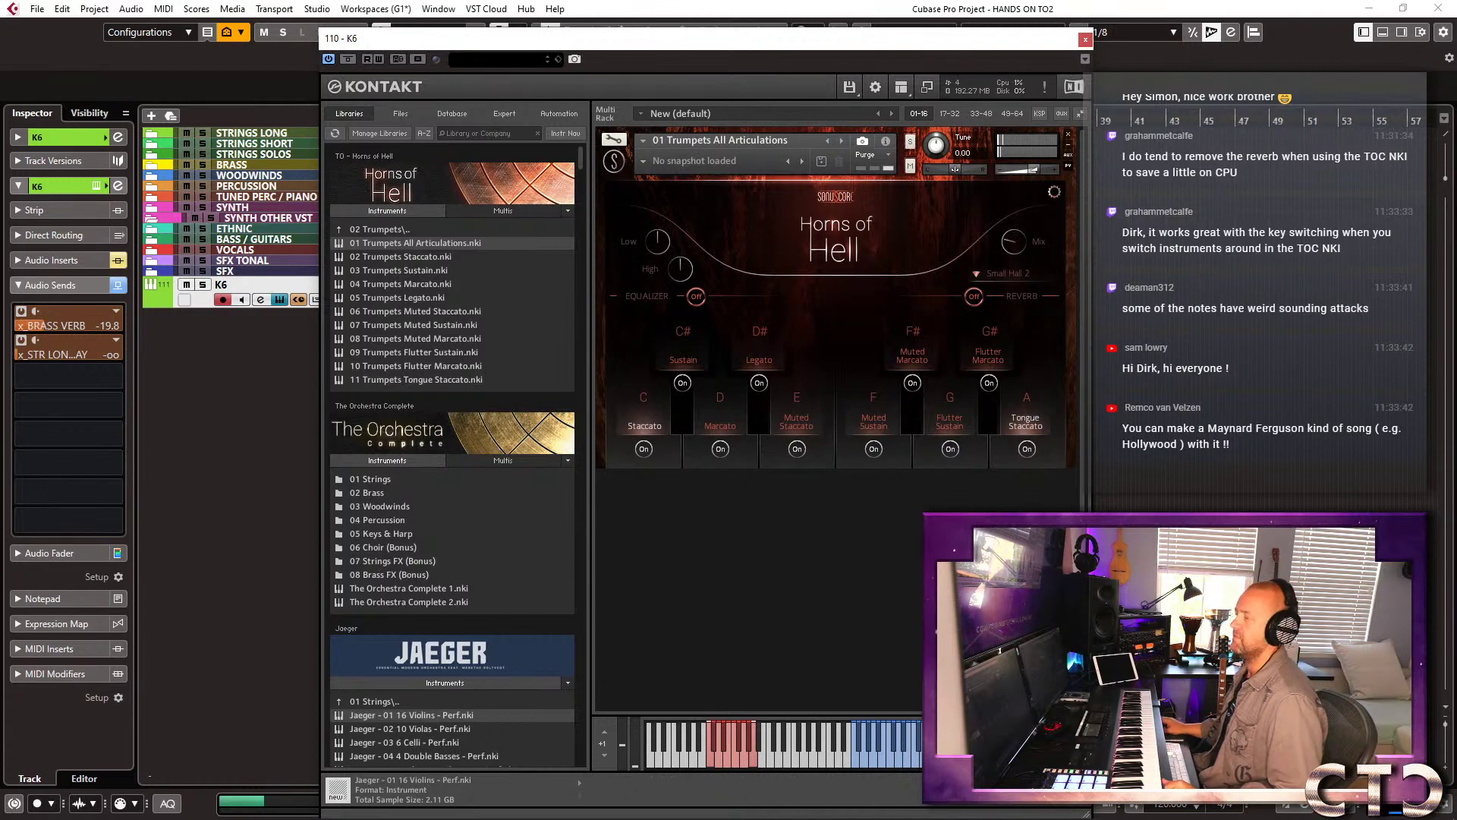
Replace the trumpets with 01 Tenorhorns All Articulations from the Horns of Hell 03 Tenorhorns folder.
left_click(389, 227)
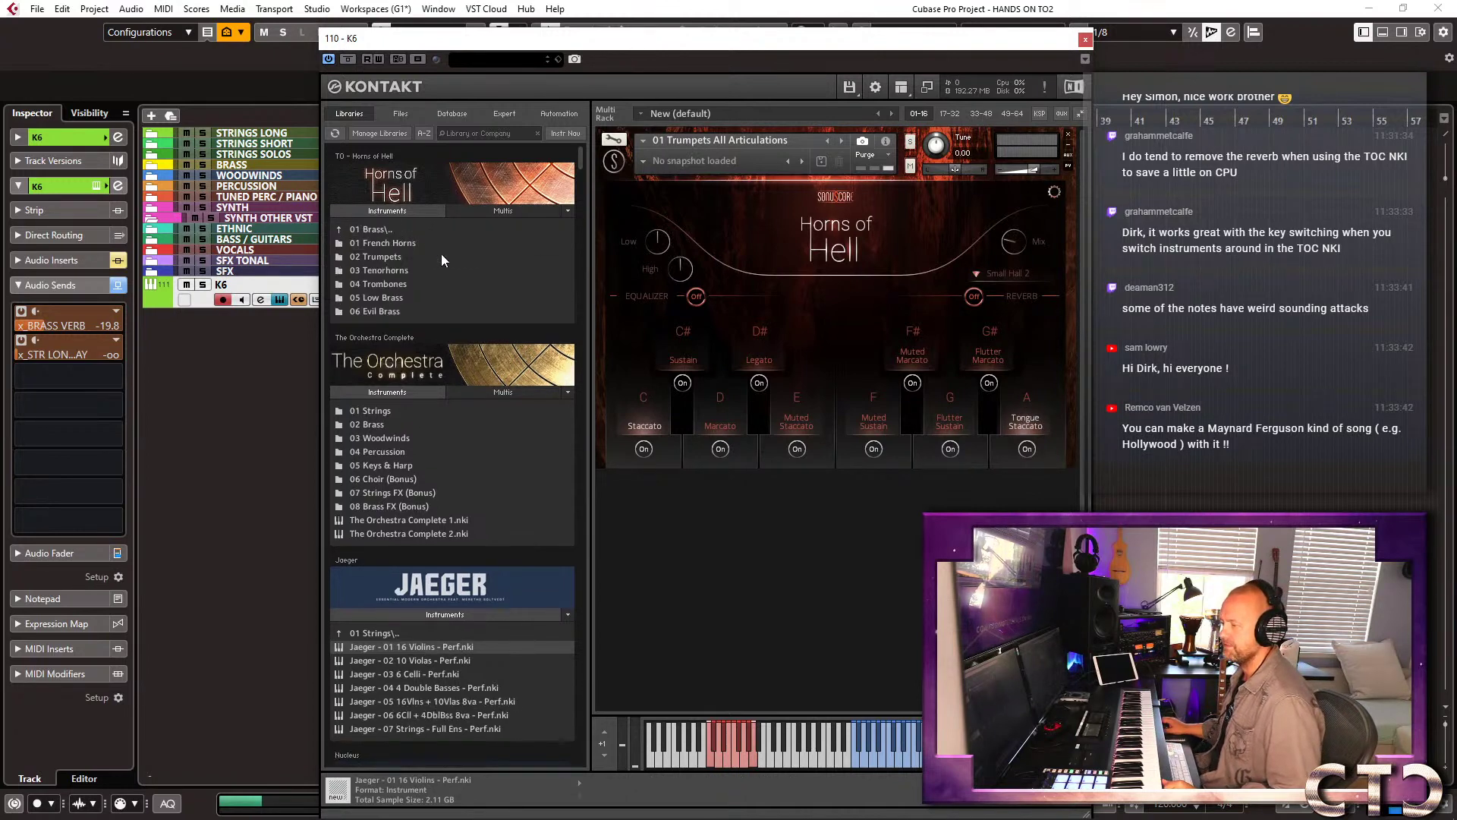
left_click(394, 270)
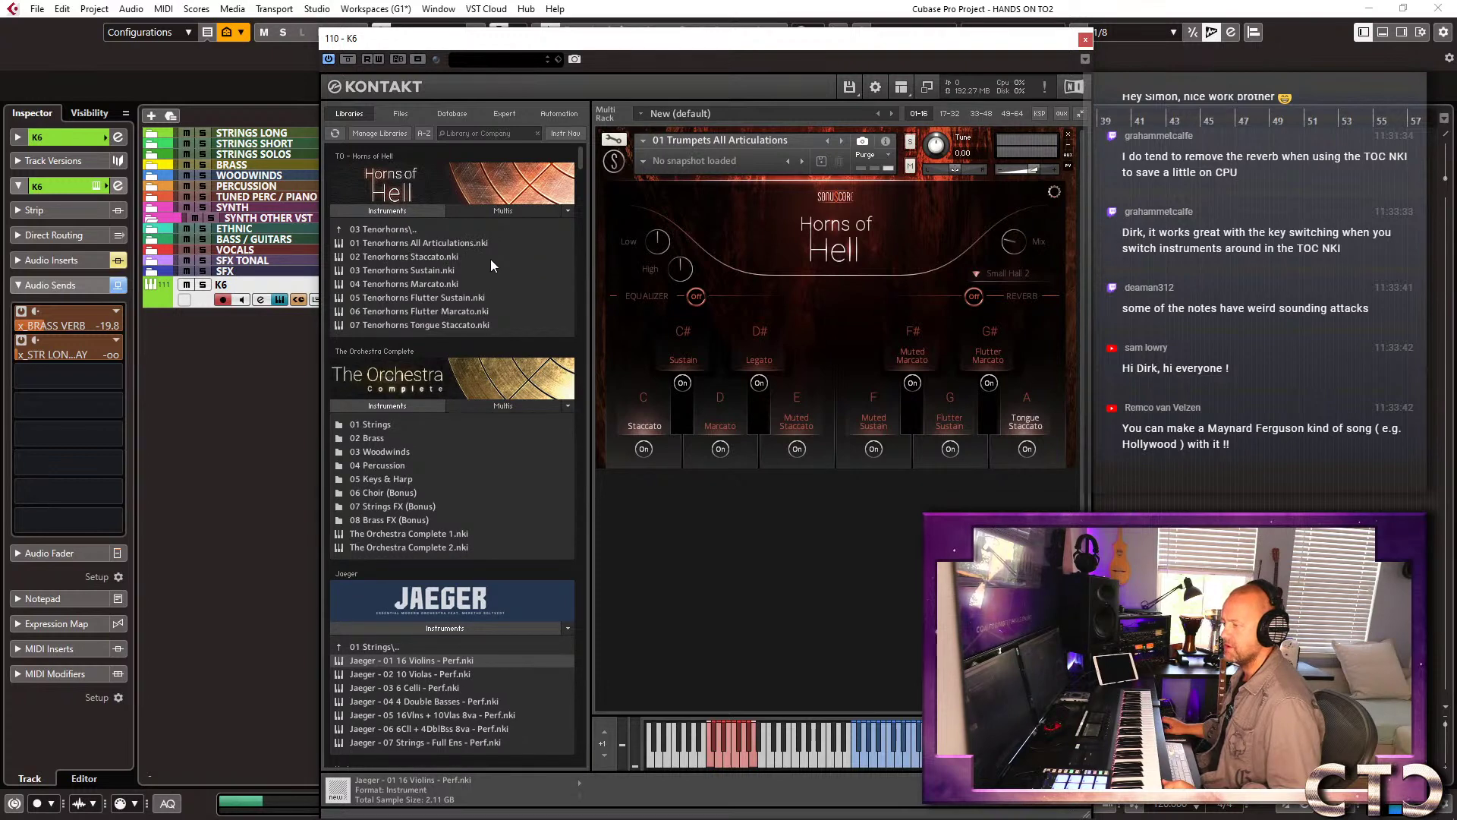
left_click_drag(455, 243, 800, 343)
left_click(736, 471)
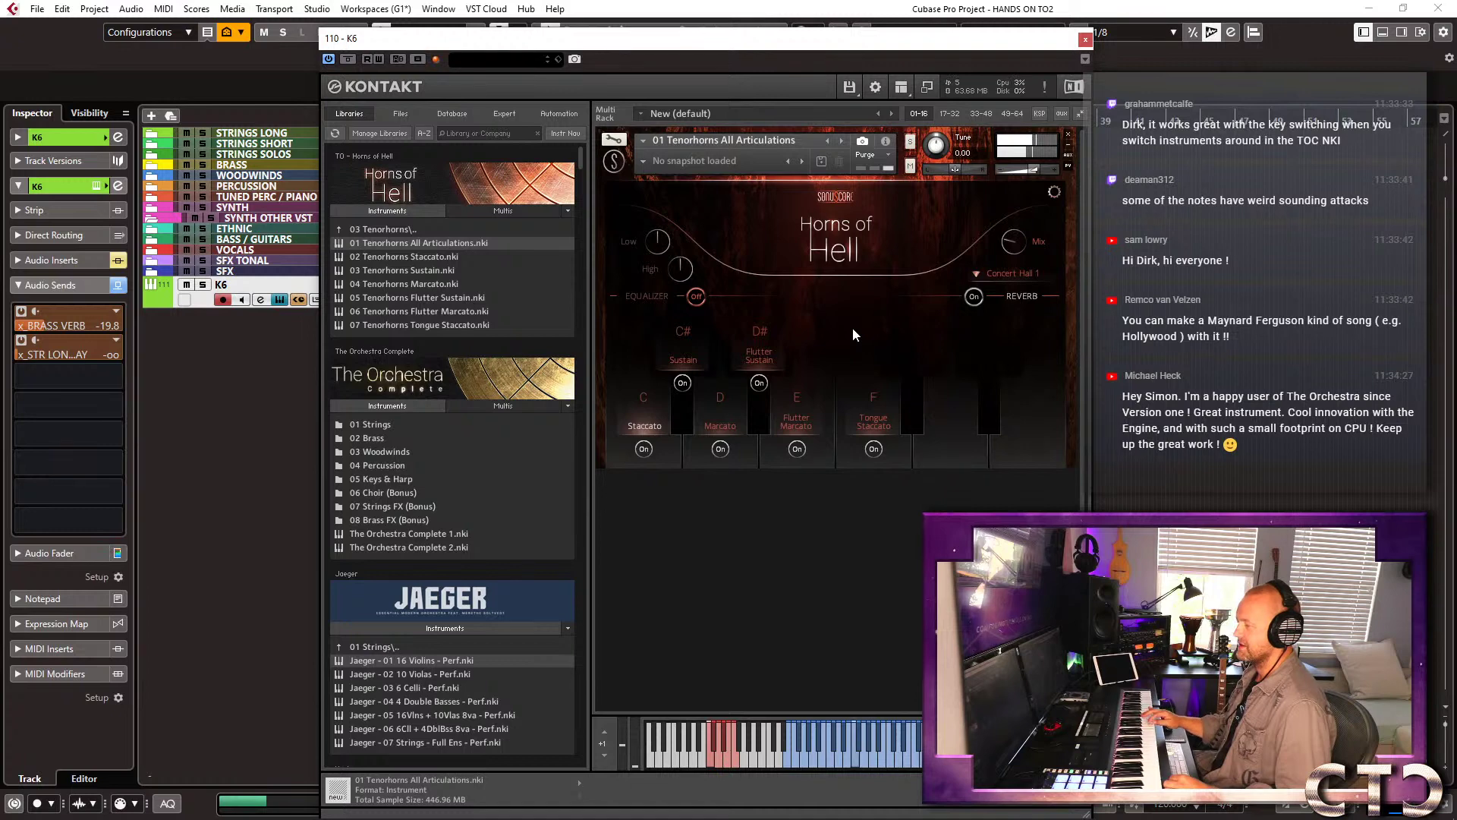
Turn off the tenorhorns' built-in reverb and switch them to the Sustain articulation.
left_click(978, 298)
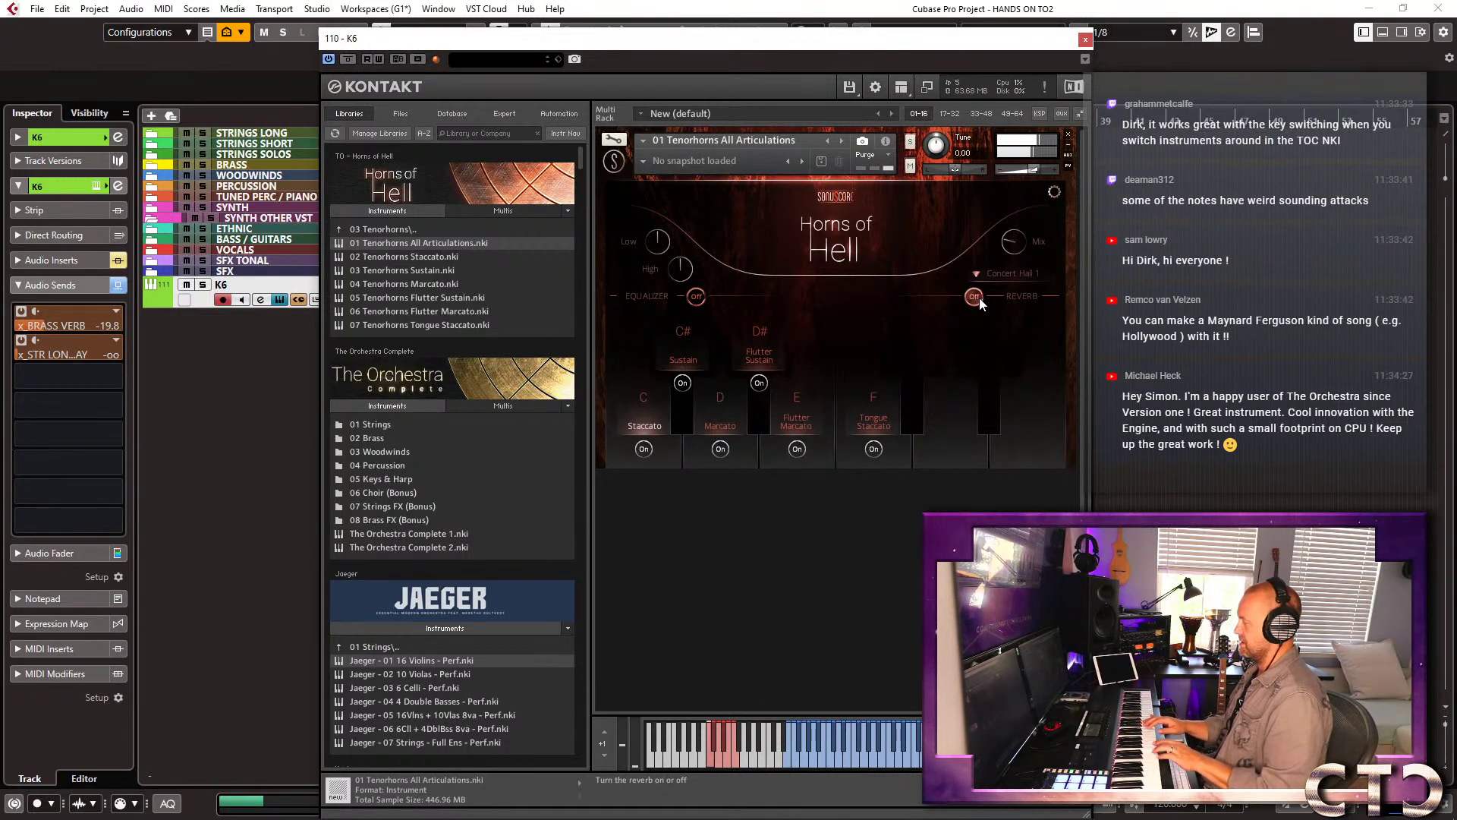
left_click(687, 362)
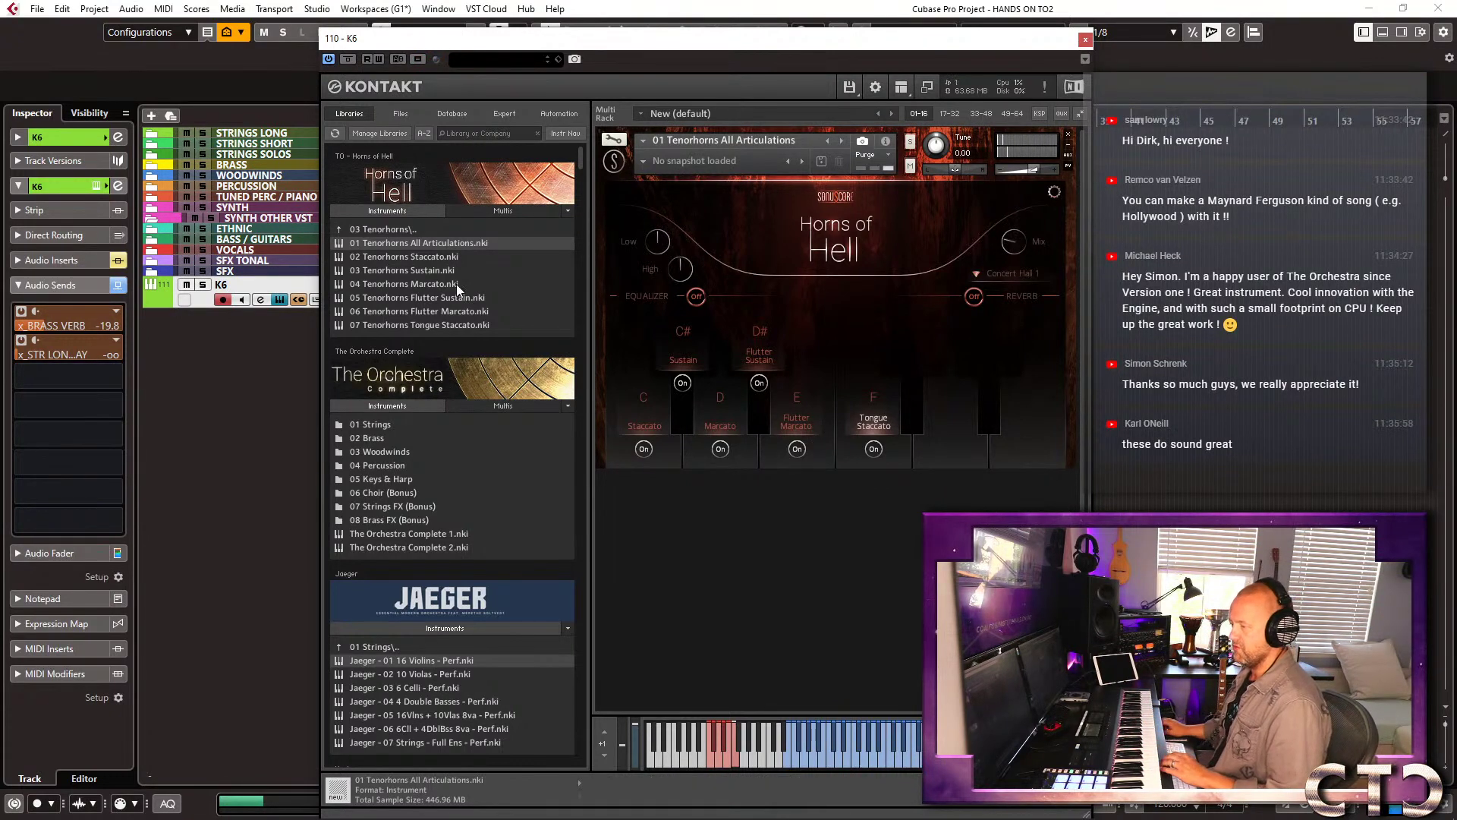
Replace the tenorhorns with 01 Trombones All Articulations from the Horns of Hell 04 Trombones folder.
left_click(409, 230)
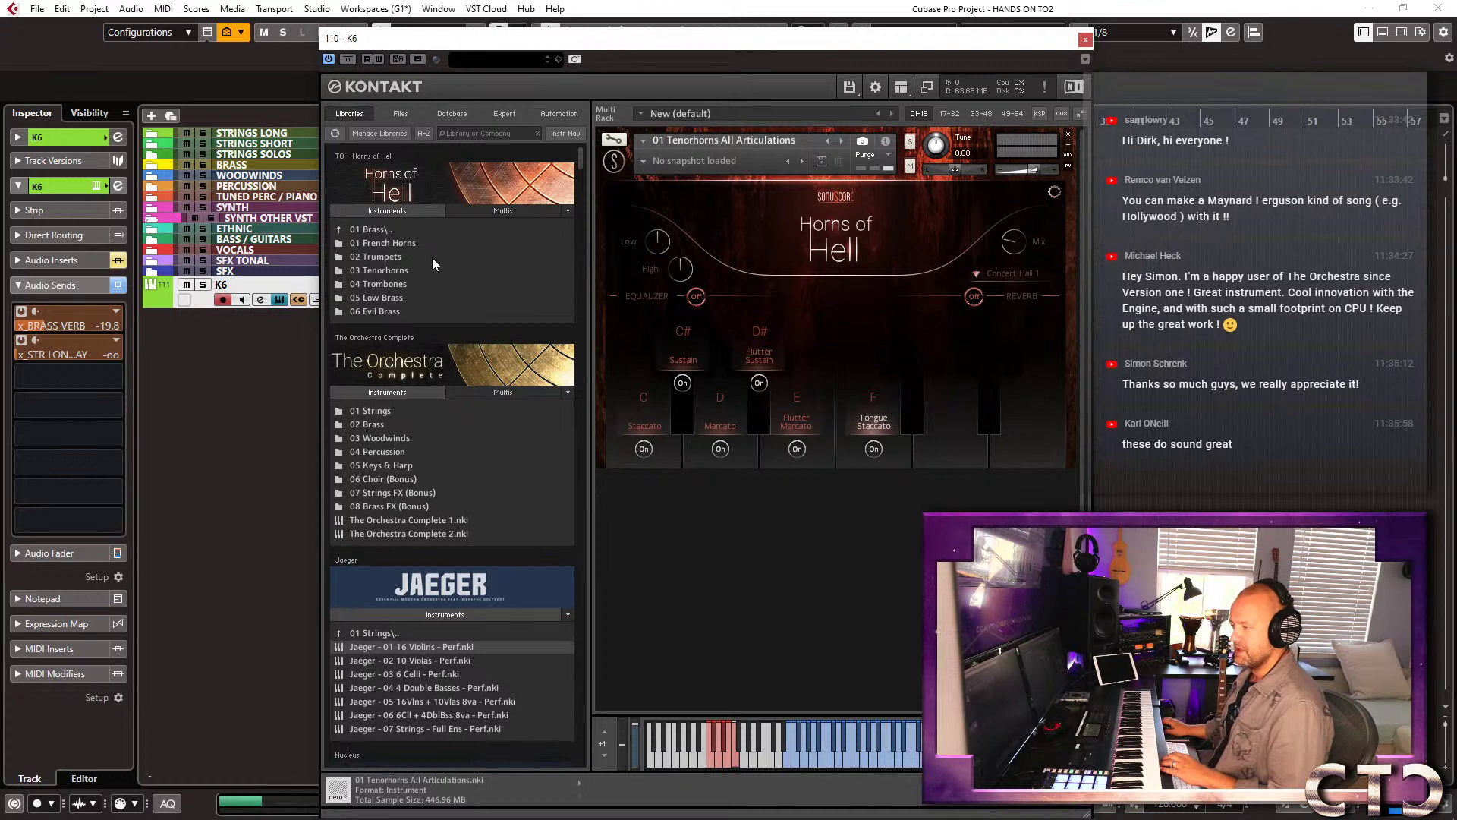
left_click(405, 283)
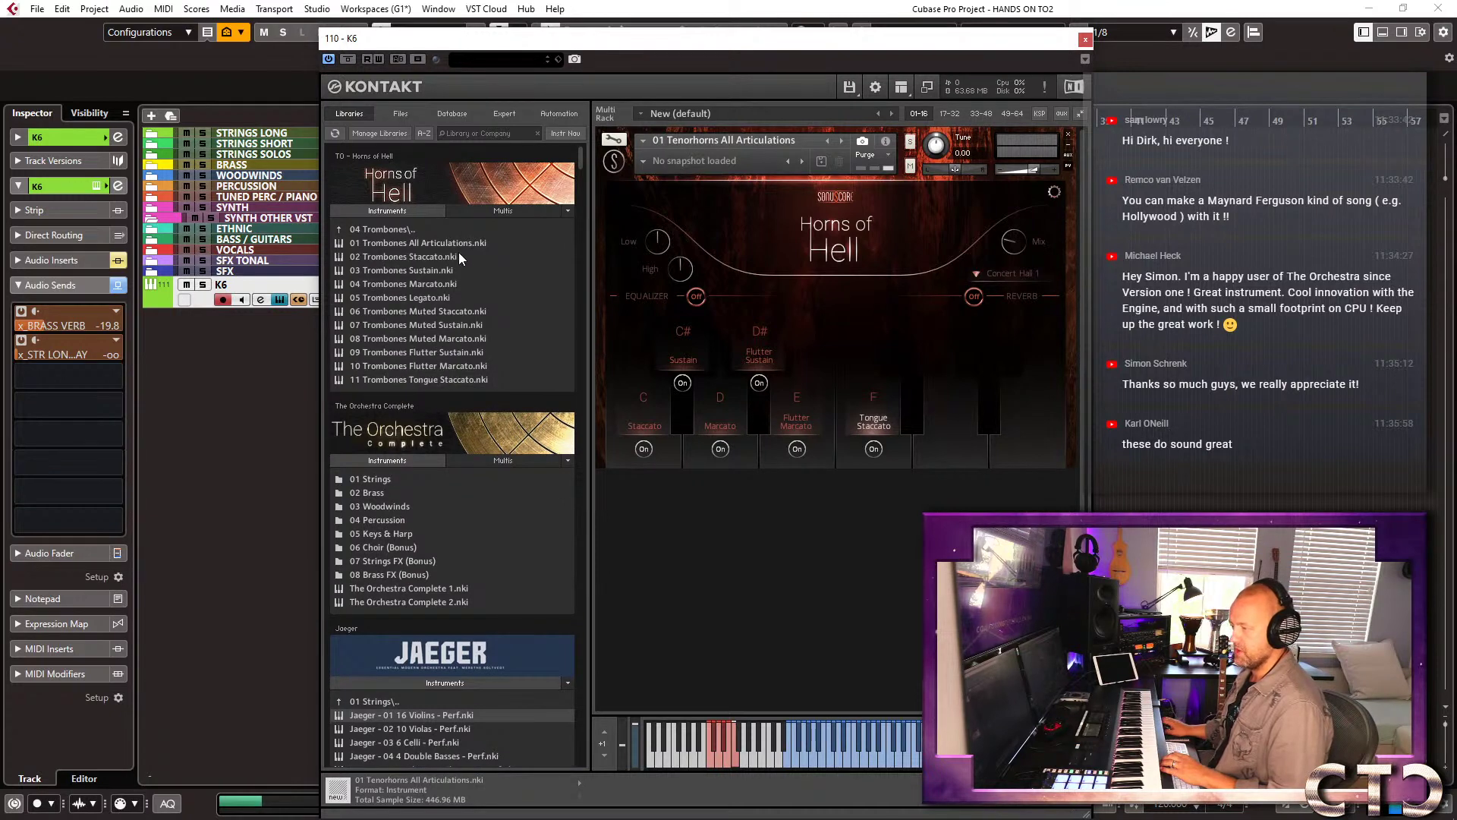
left_click_drag(429, 243, 972, 272)
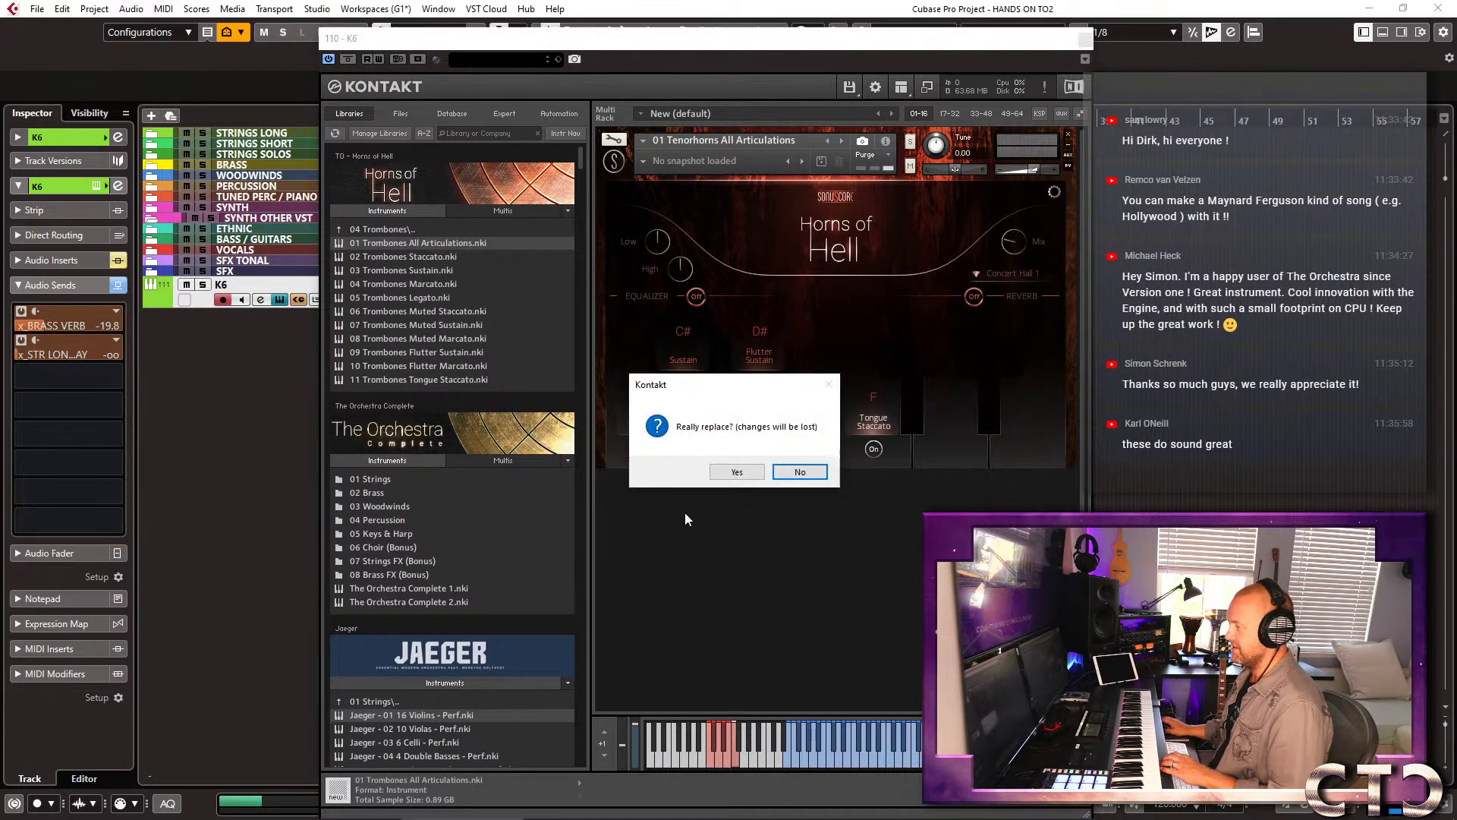
left_click(736, 472)
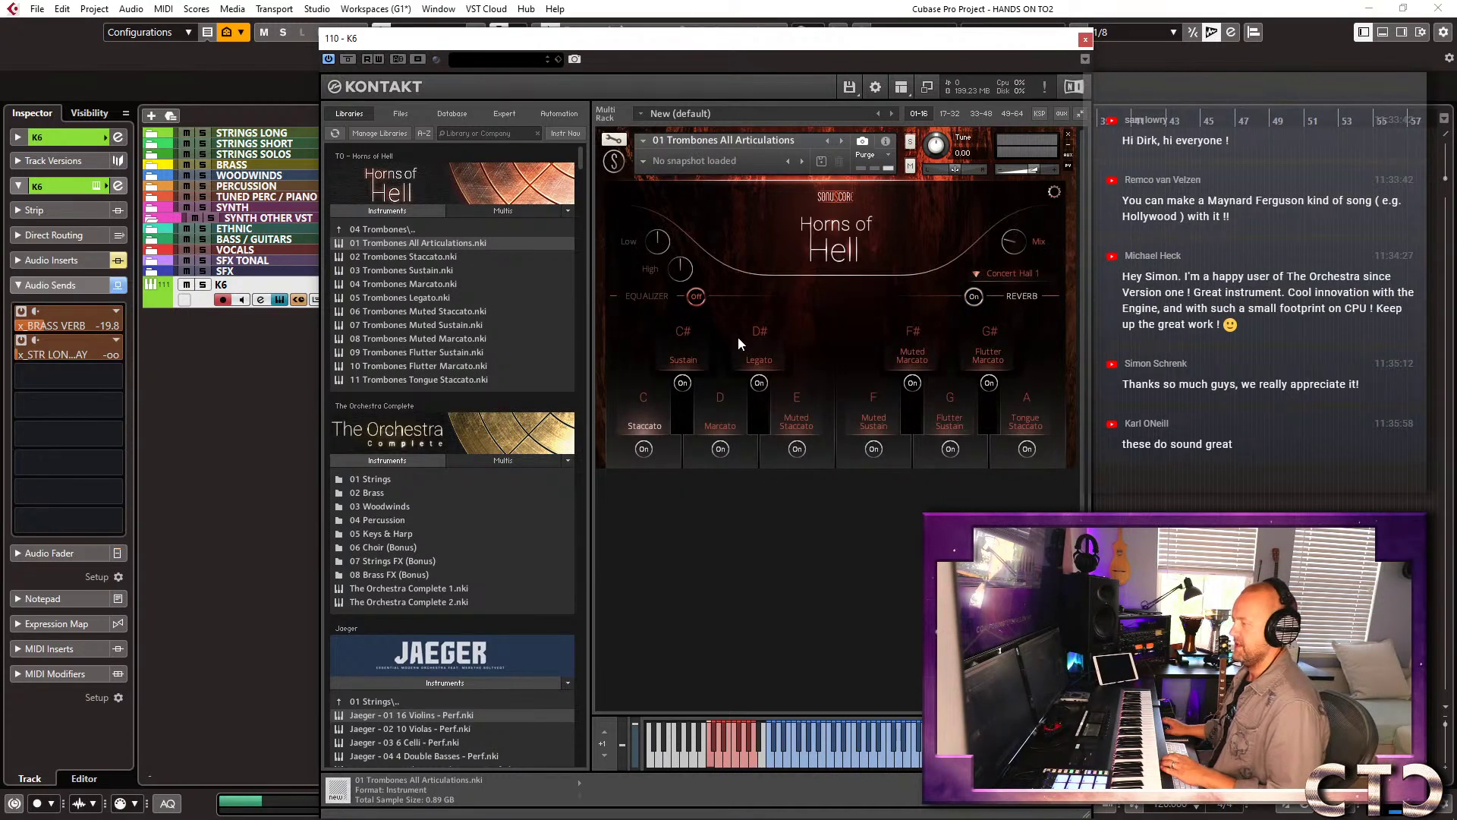
Turn off the trombones' built-in reverb and switch them to the Sustain articulation.
left_click(975, 296)
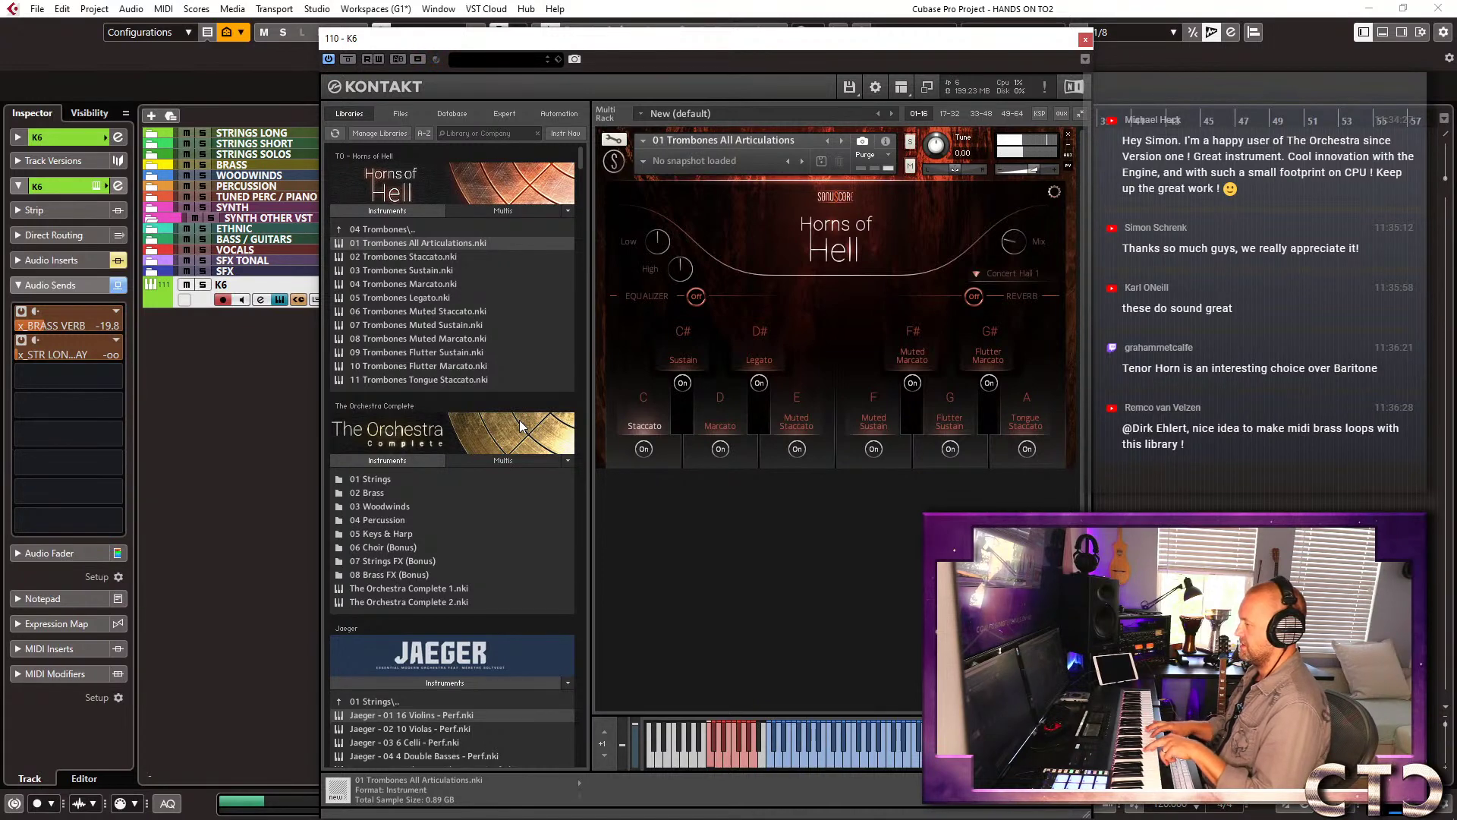
left_click(680, 362)
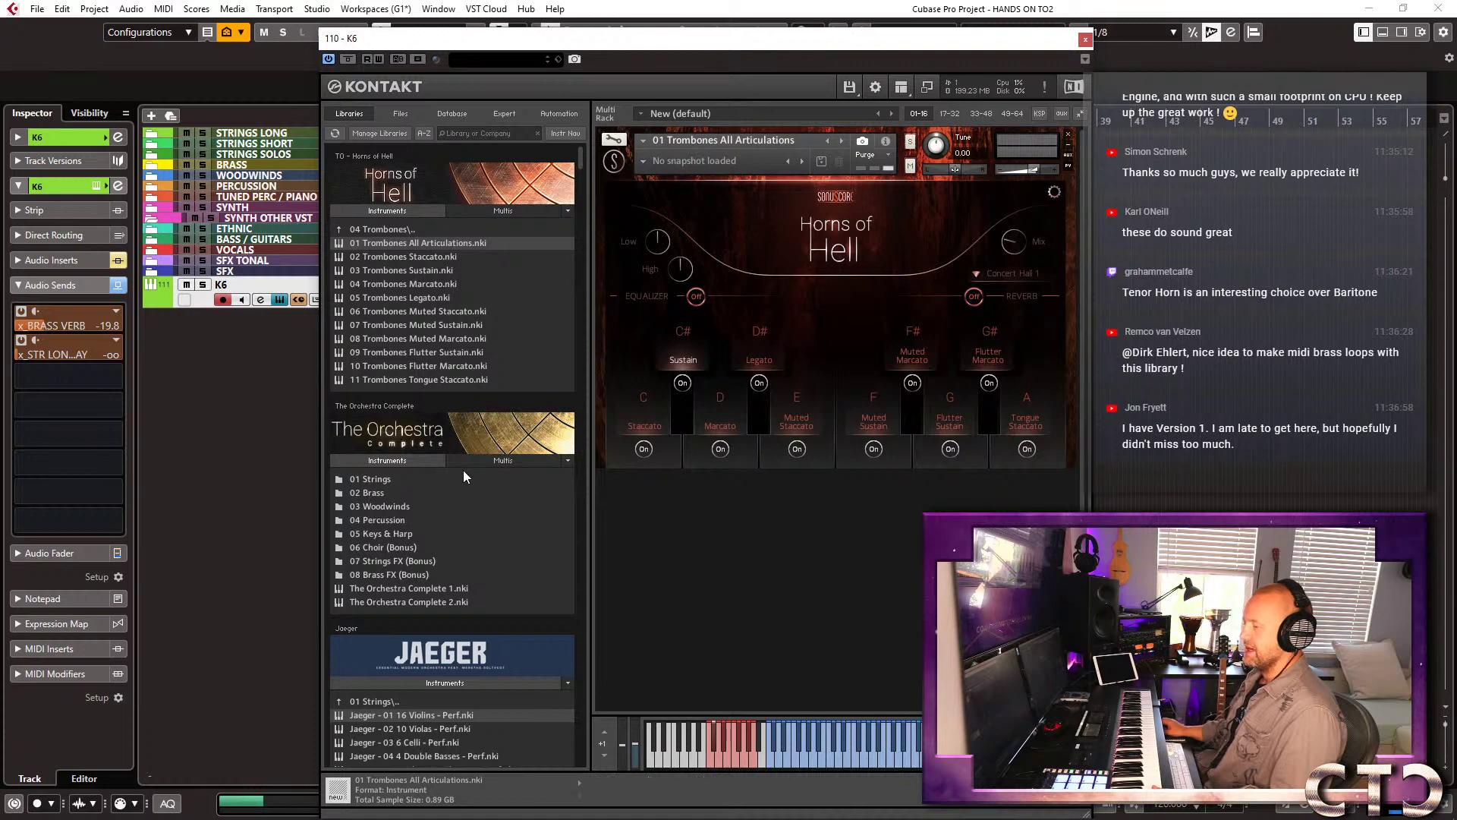
Show the 04 Trombones patches in The Orchestra Complete's 02 Brass folder and return to the library's main folder list.
double_click(378, 495)
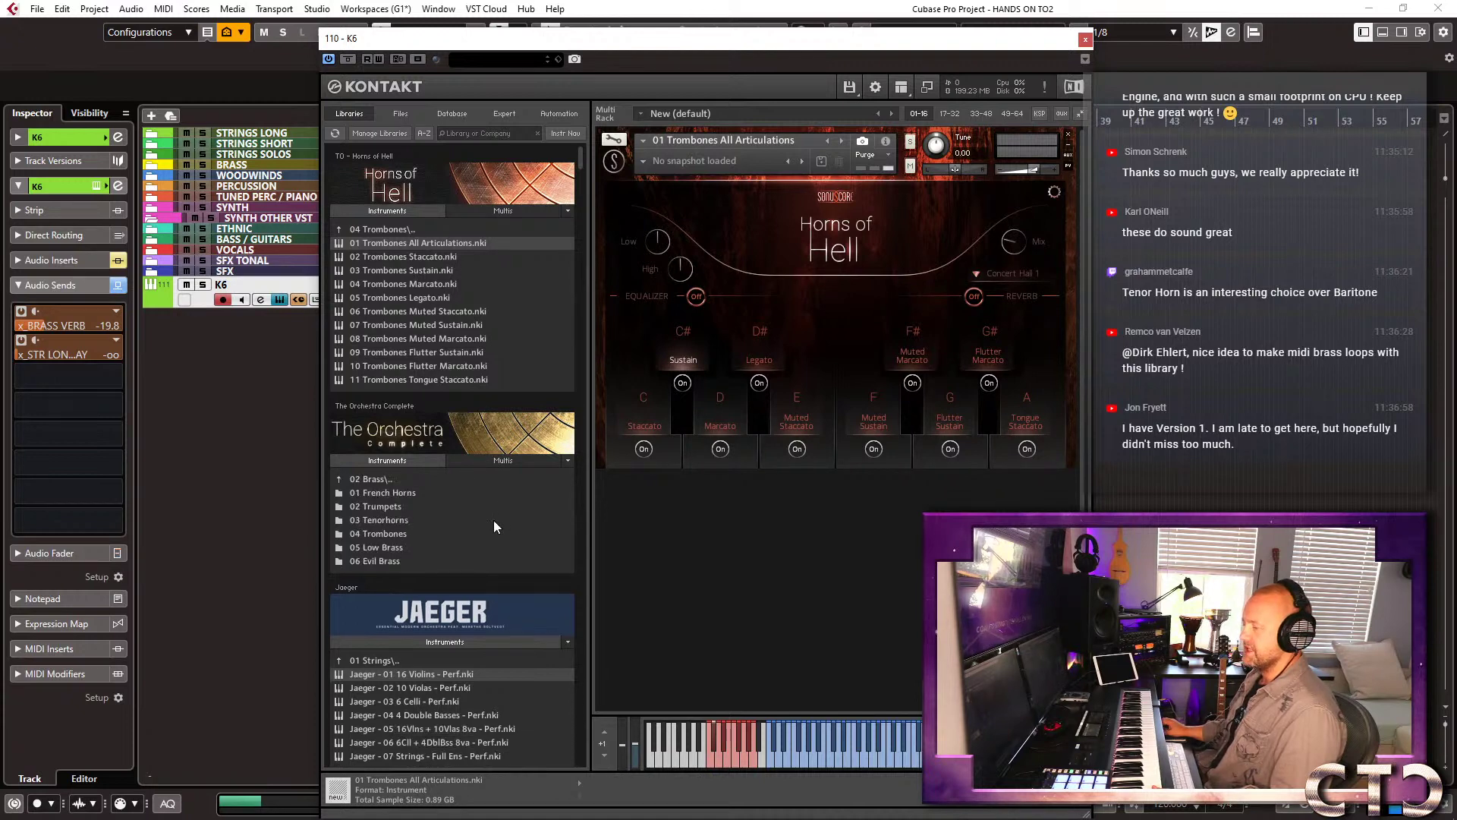
double_click(392, 534)
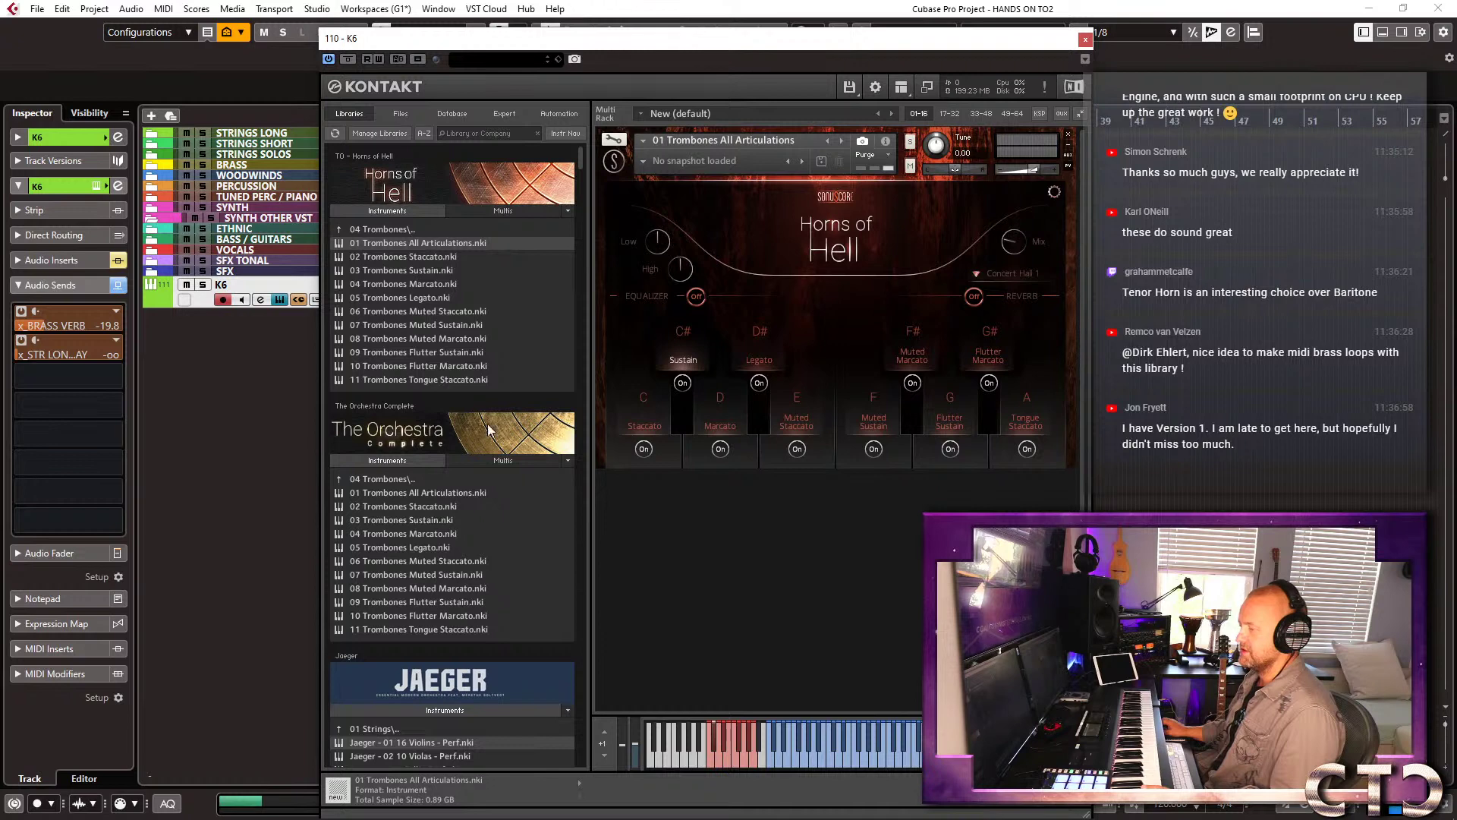
double_click(395, 483)
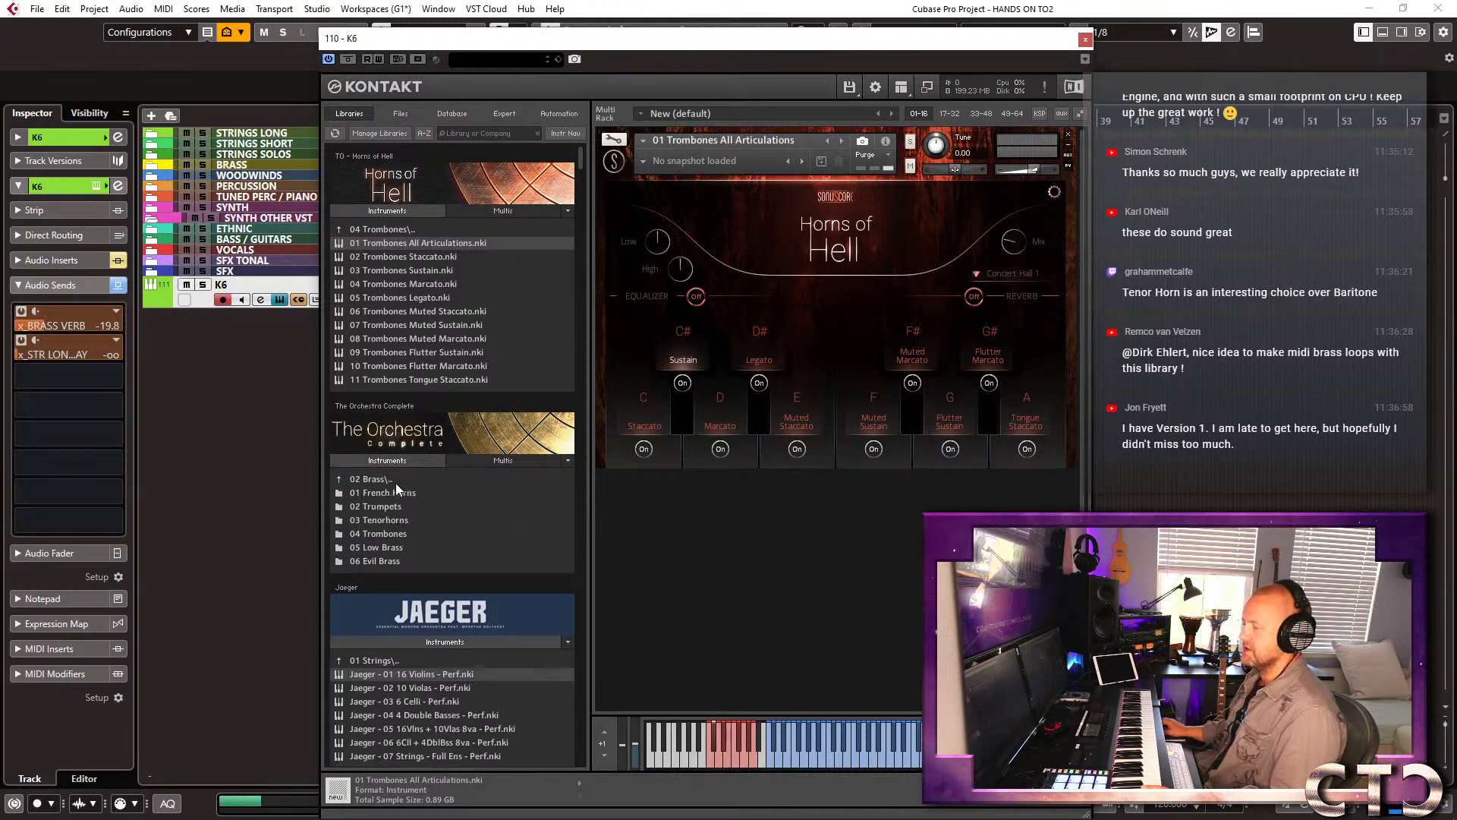
double_click(392, 480)
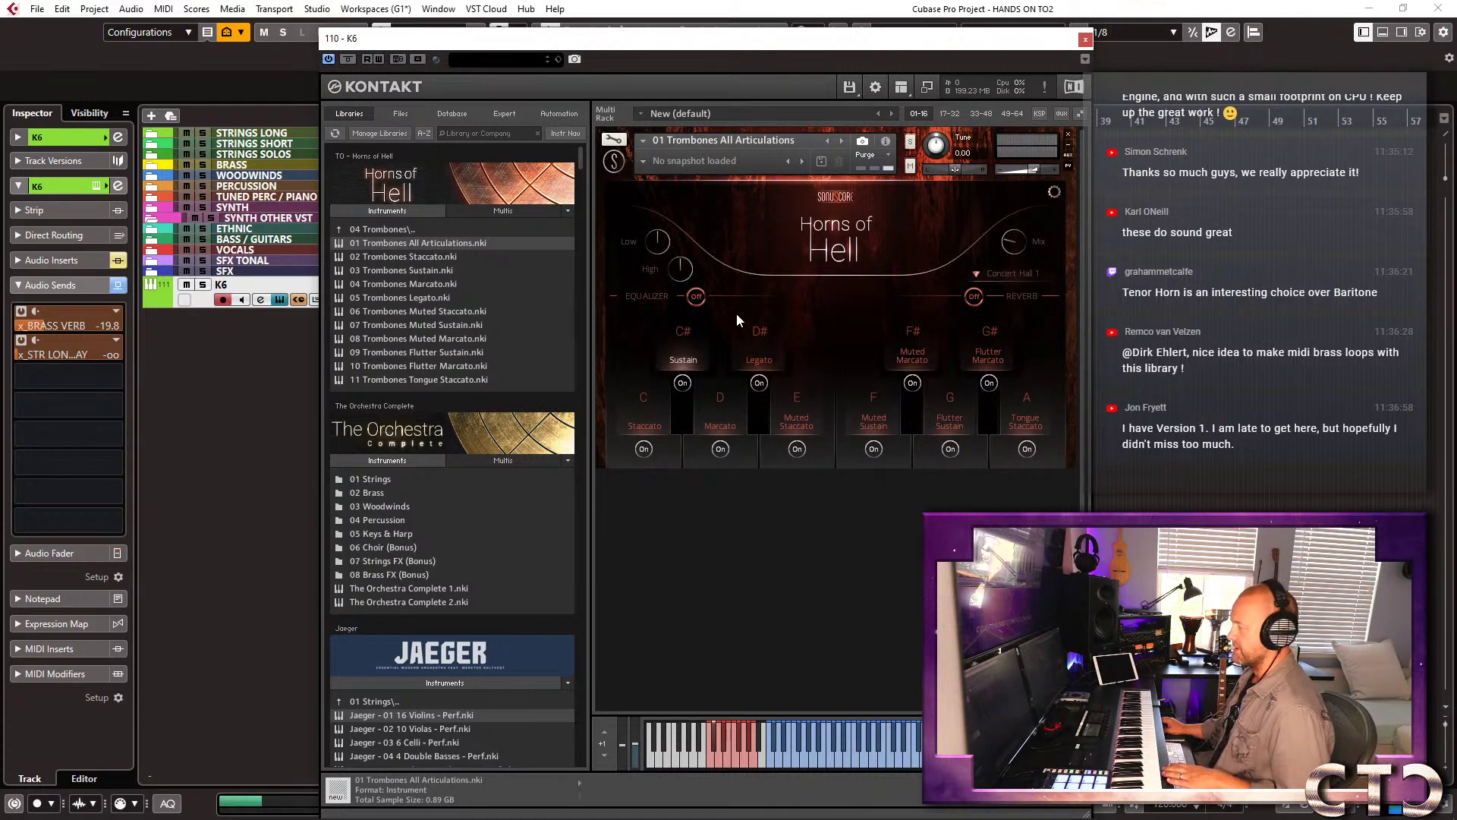
Switch the trombones through the Marcato, Muted Marcato and Flutter Marcato articulations.
left_click(718, 422)
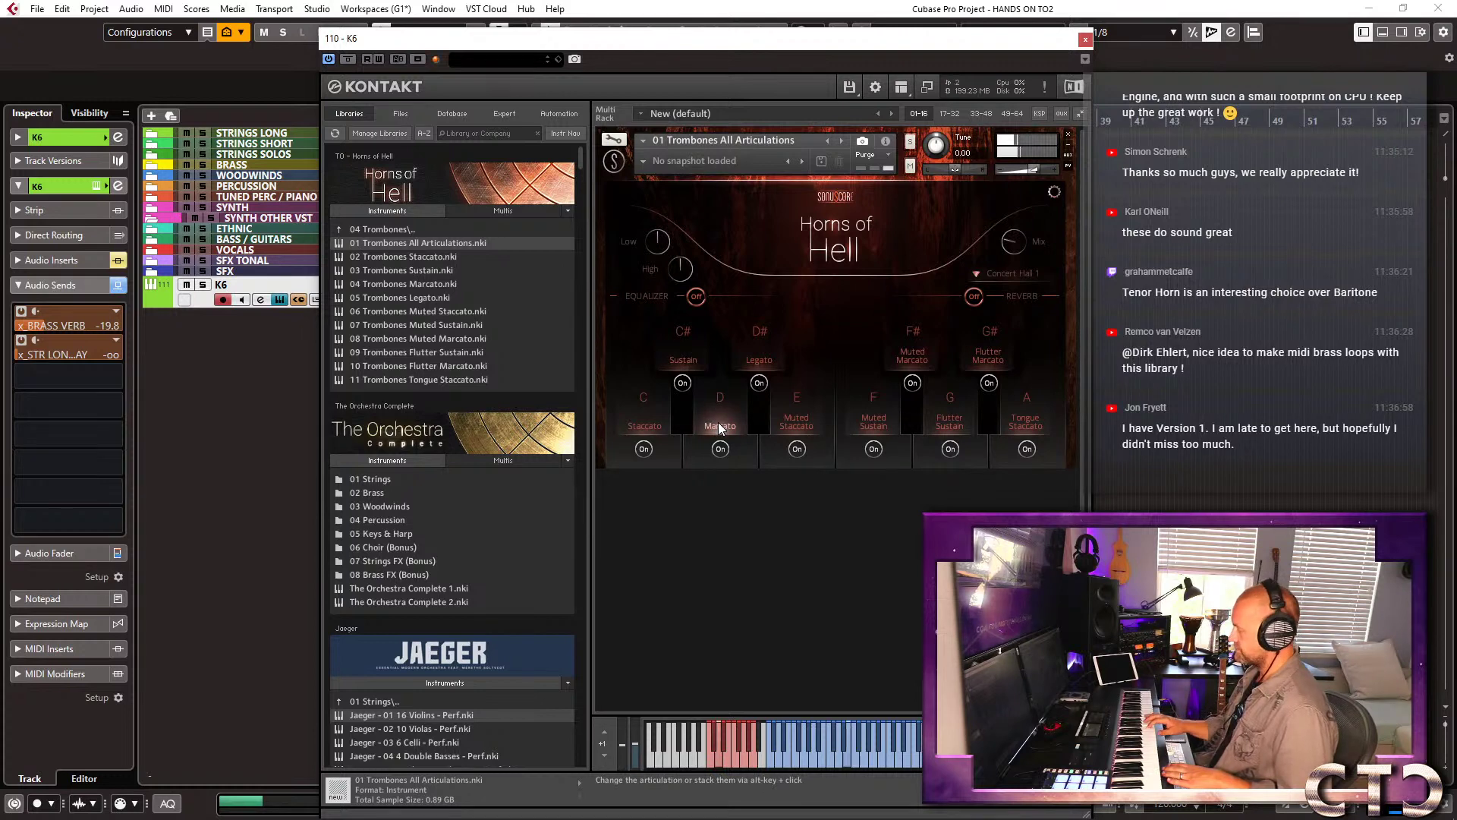
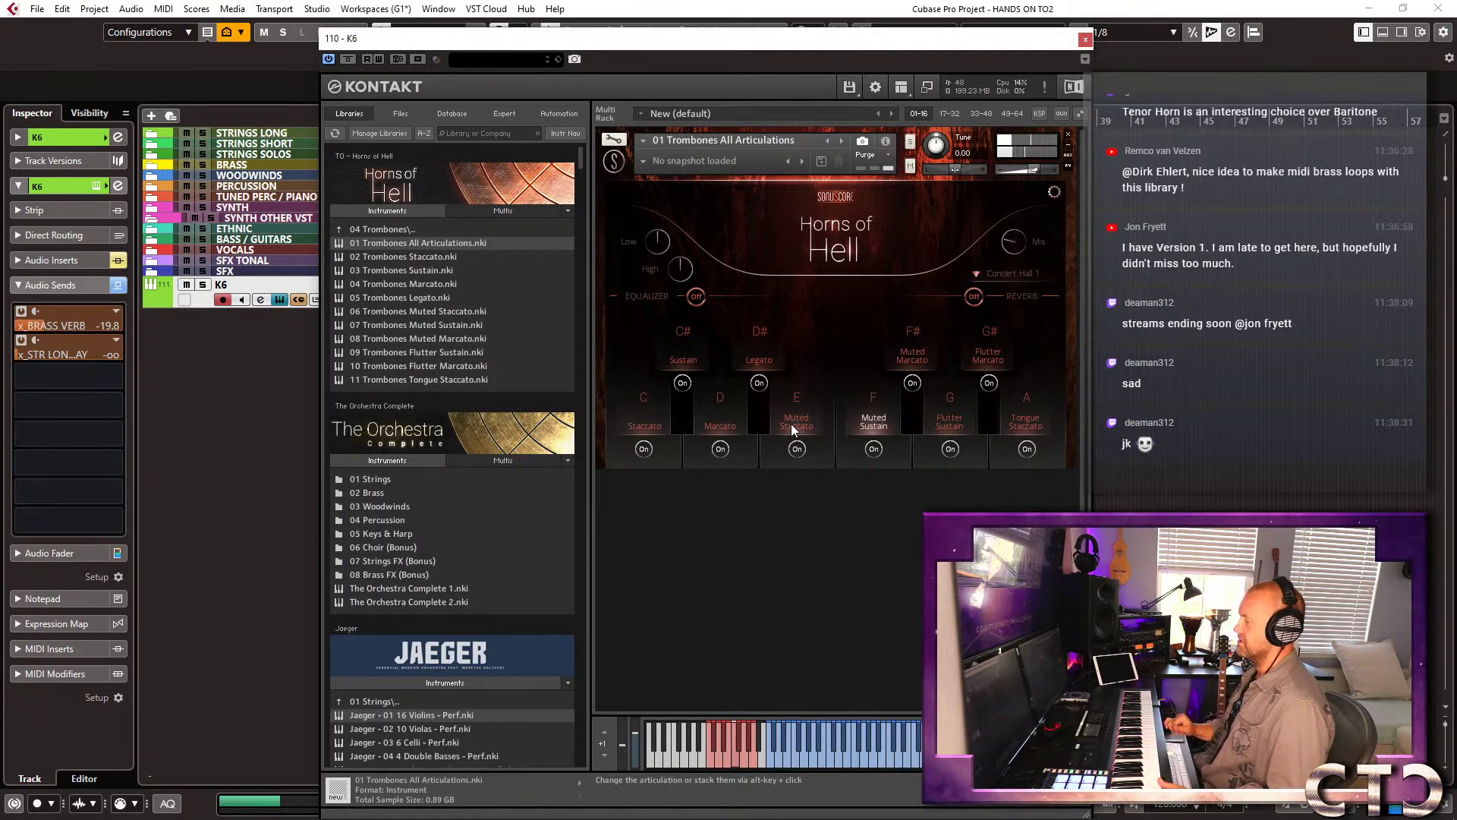
left_click(927, 359)
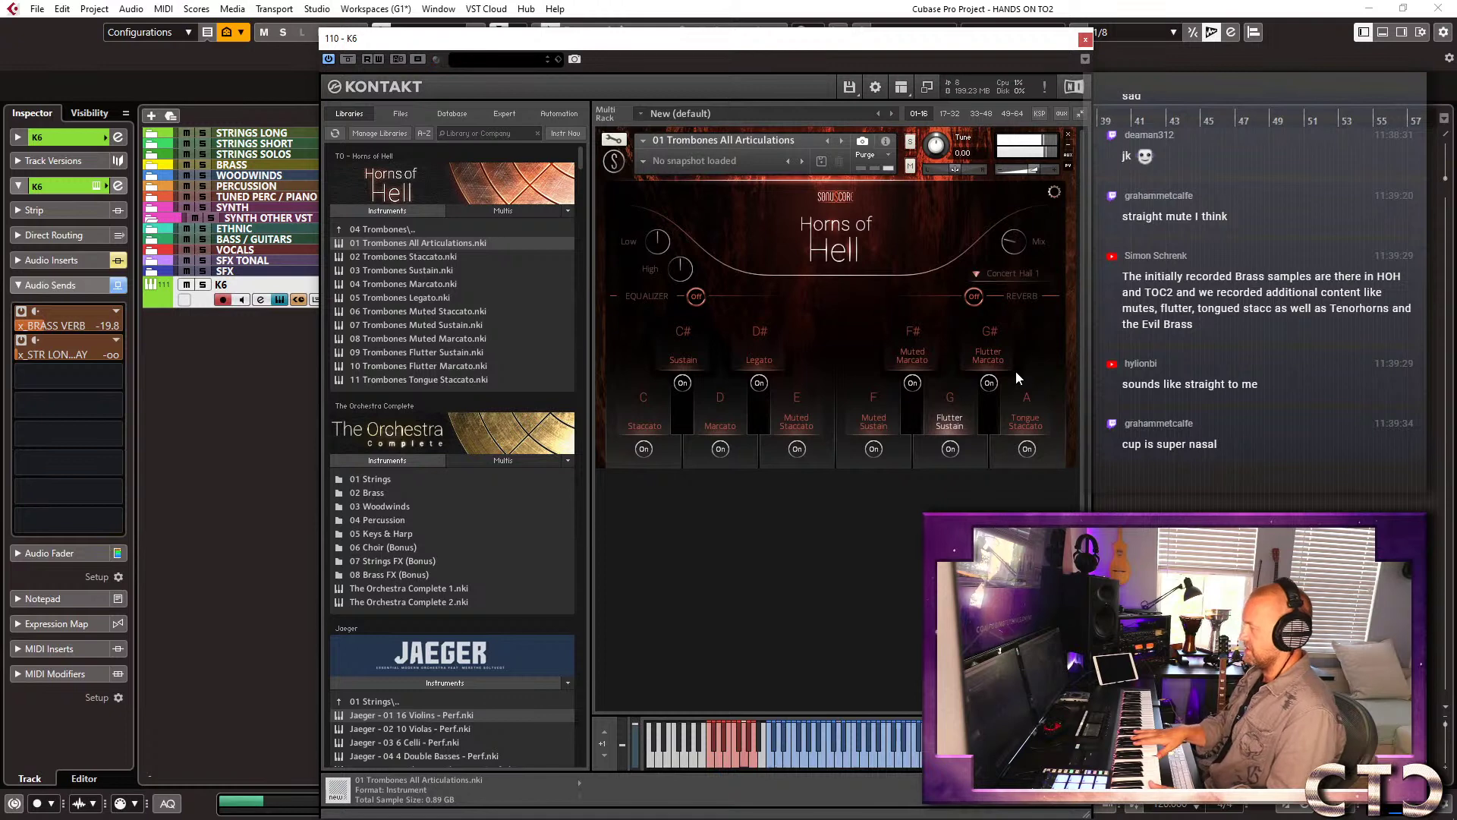
left_click(990, 363)
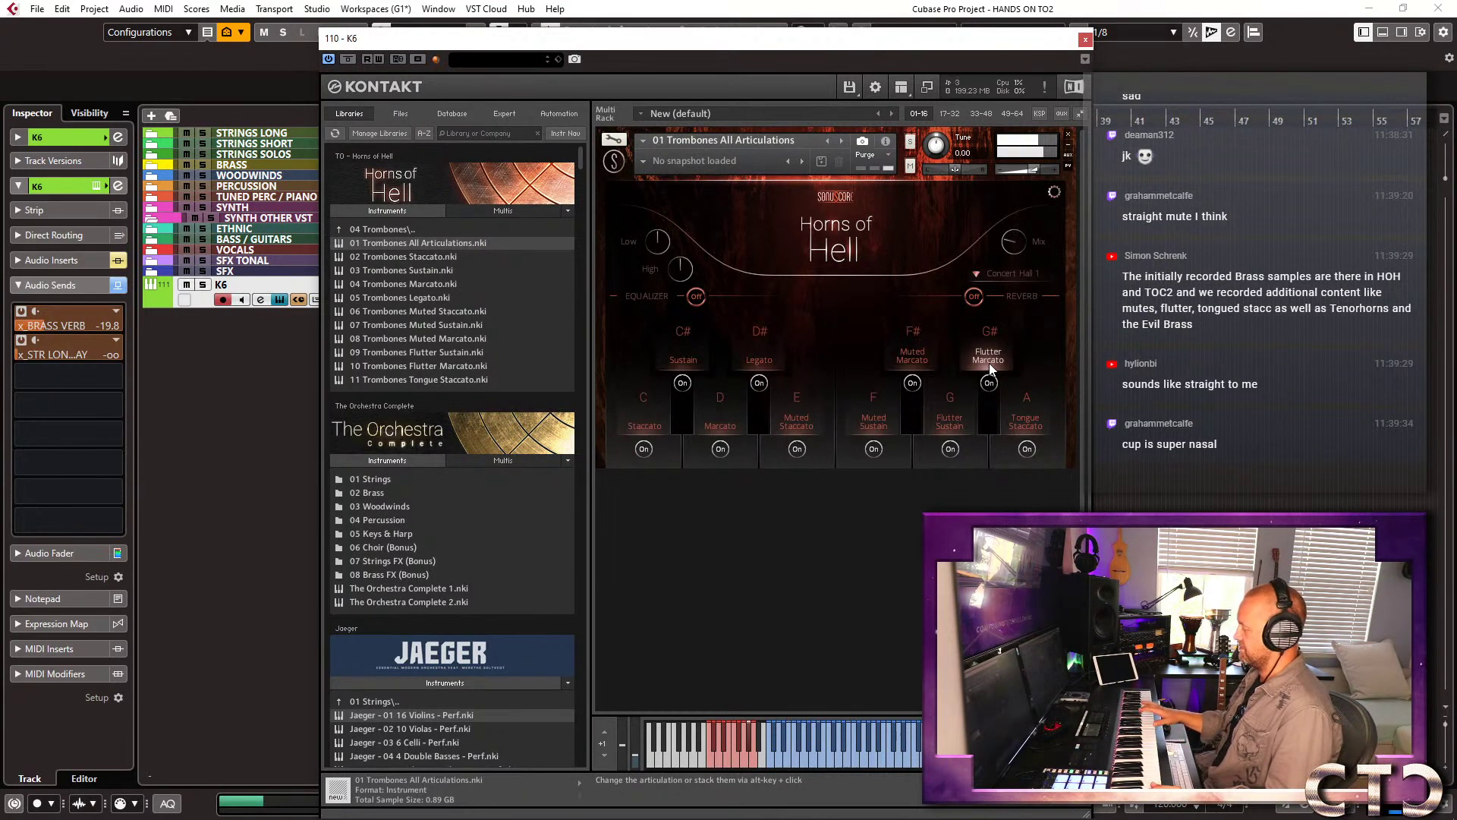
Switch the trombones to Tongue Staccato, and replace them with 01 Low Brass All Articulations from the Horns of Hell 05 Low Brass folder.
left_click(1022, 423)
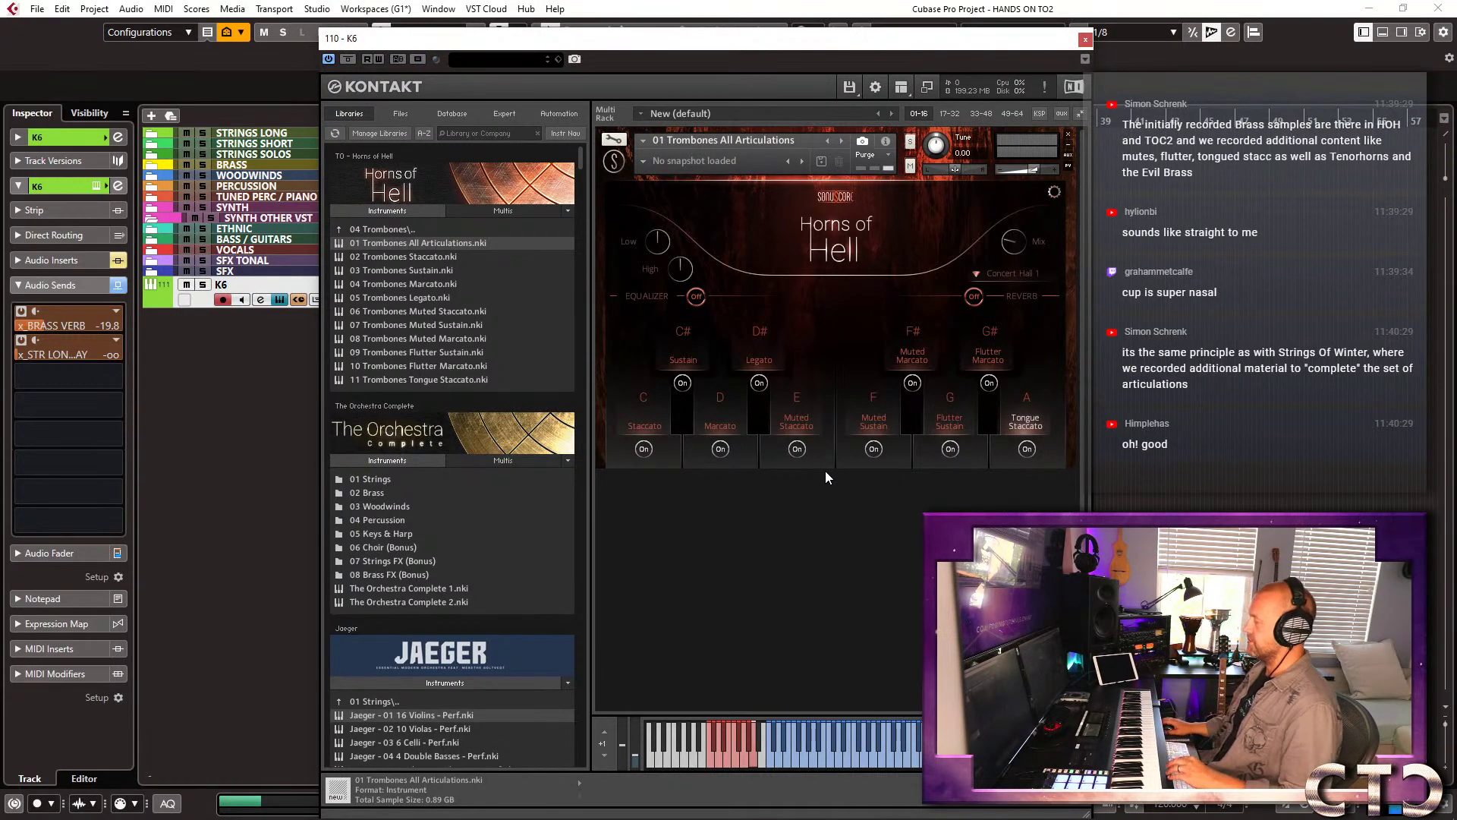
left_click(411, 232)
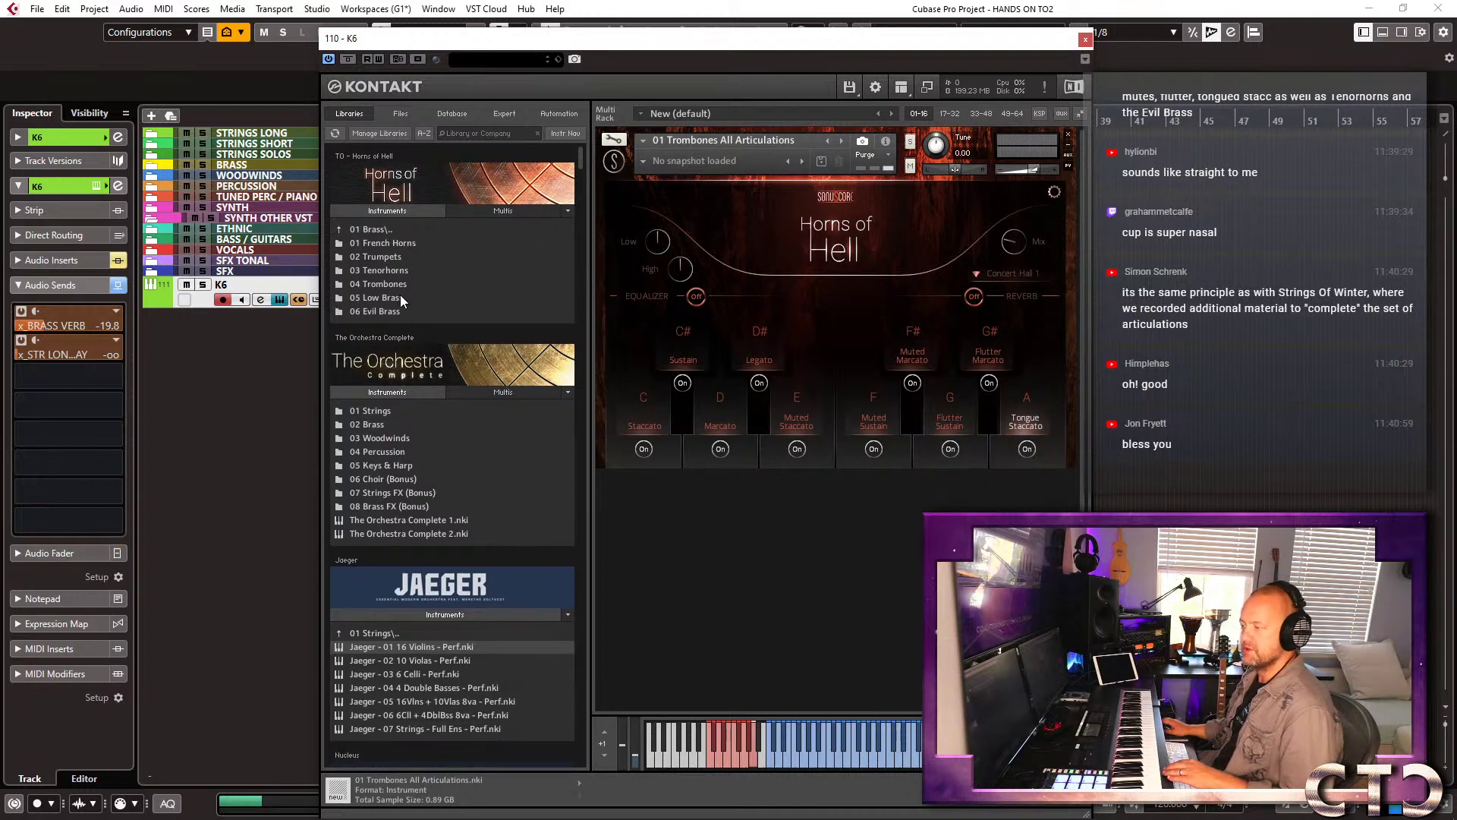
left_click(399, 297)
double_click(417, 242)
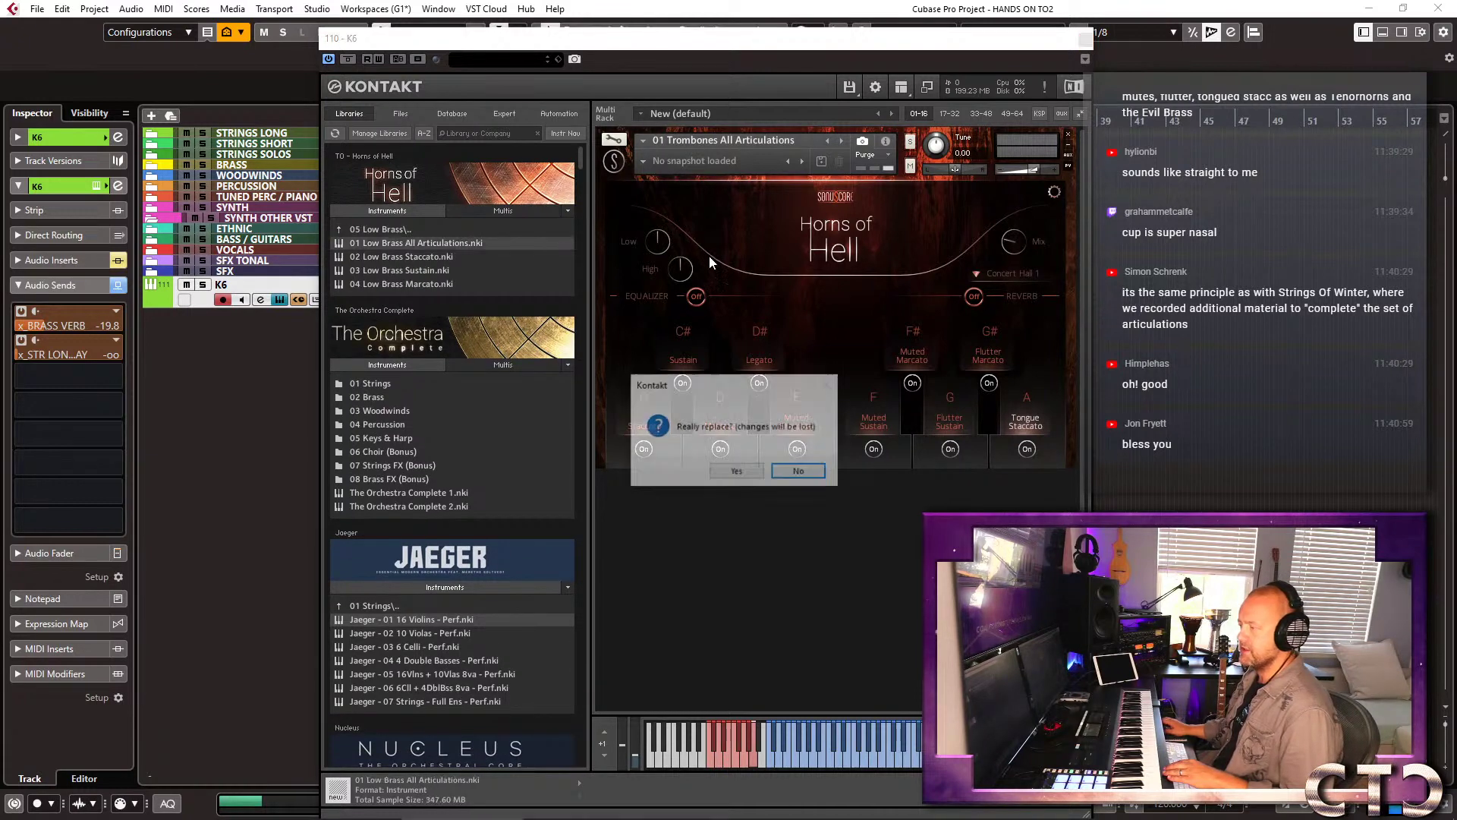
left_click(739, 474)
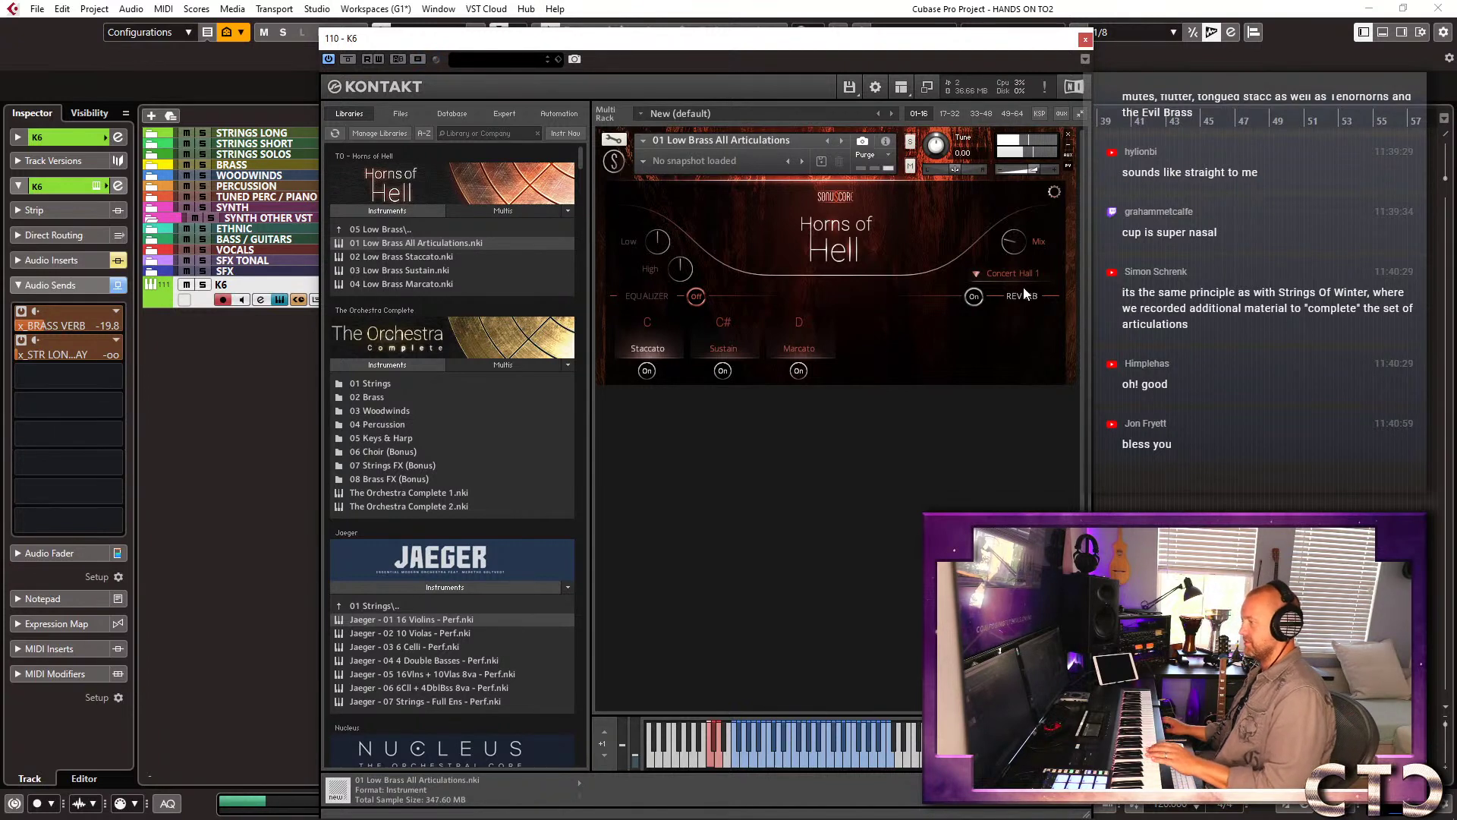
Change the low brass's built-in reverb to Recording Stage 2 and leave the reverb switched on.
left_click(974, 297)
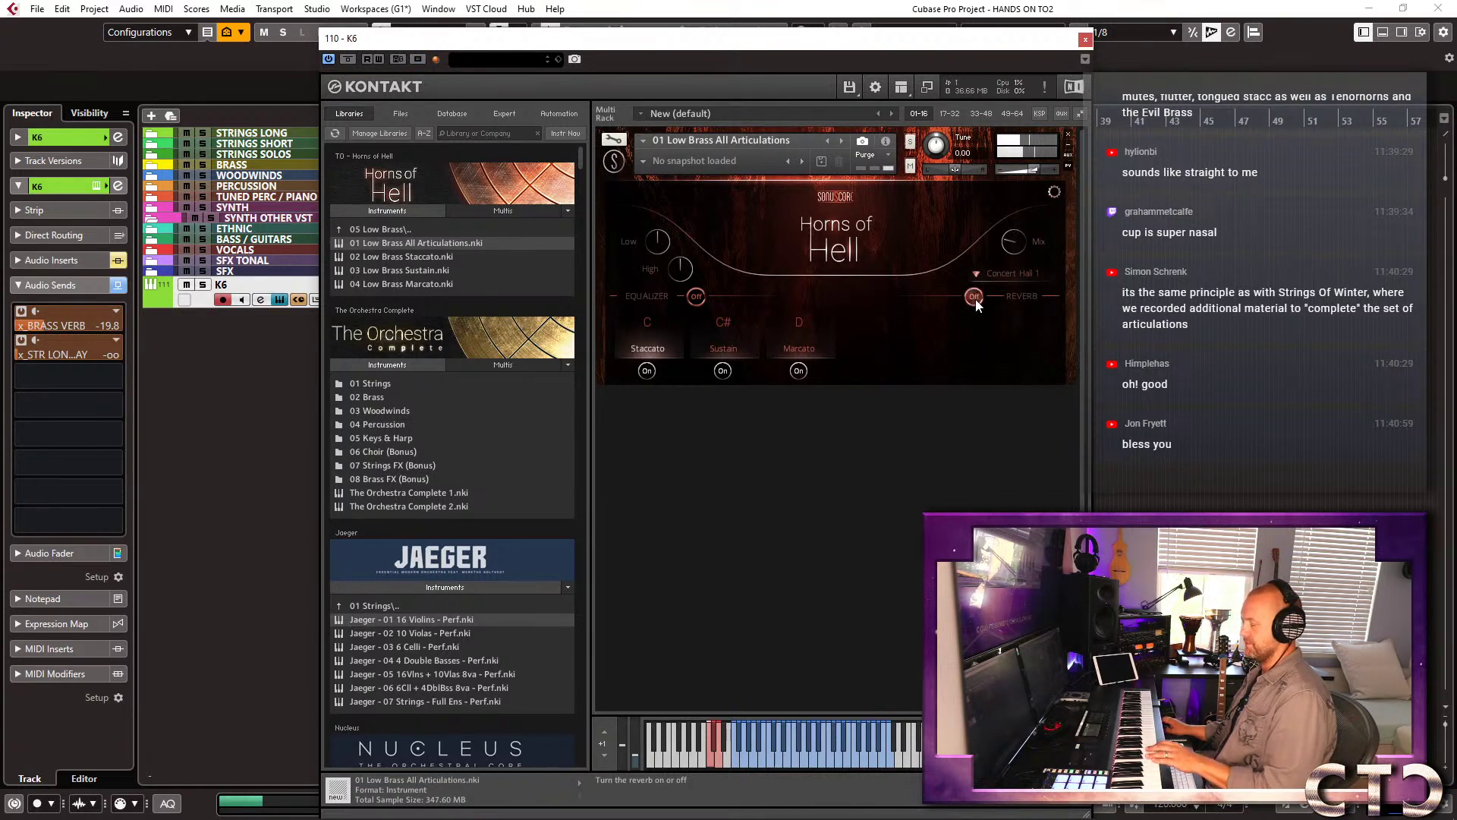
left_click(1014, 275)
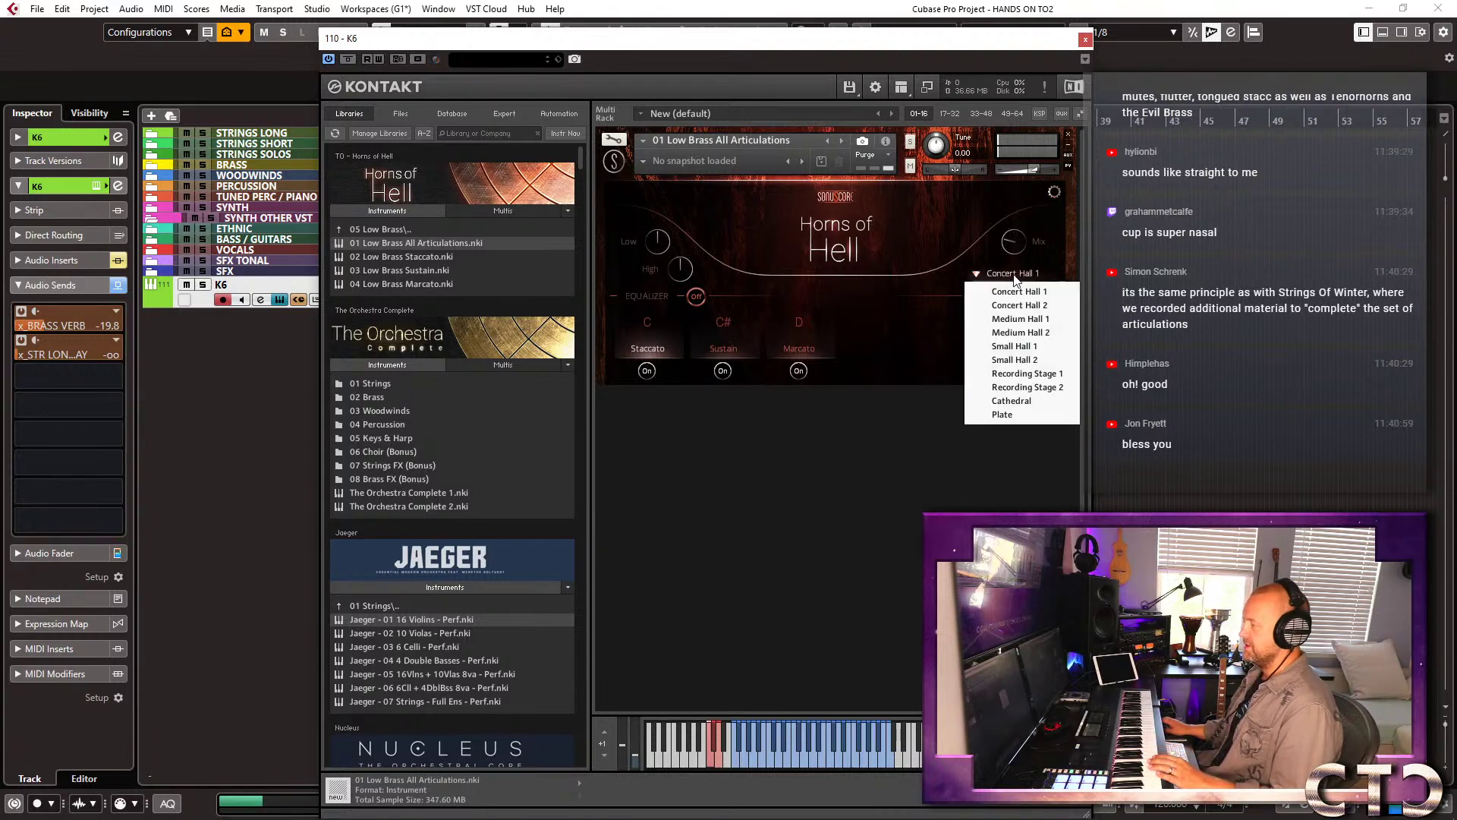
left_click(1021, 387)
left_click(976, 299)
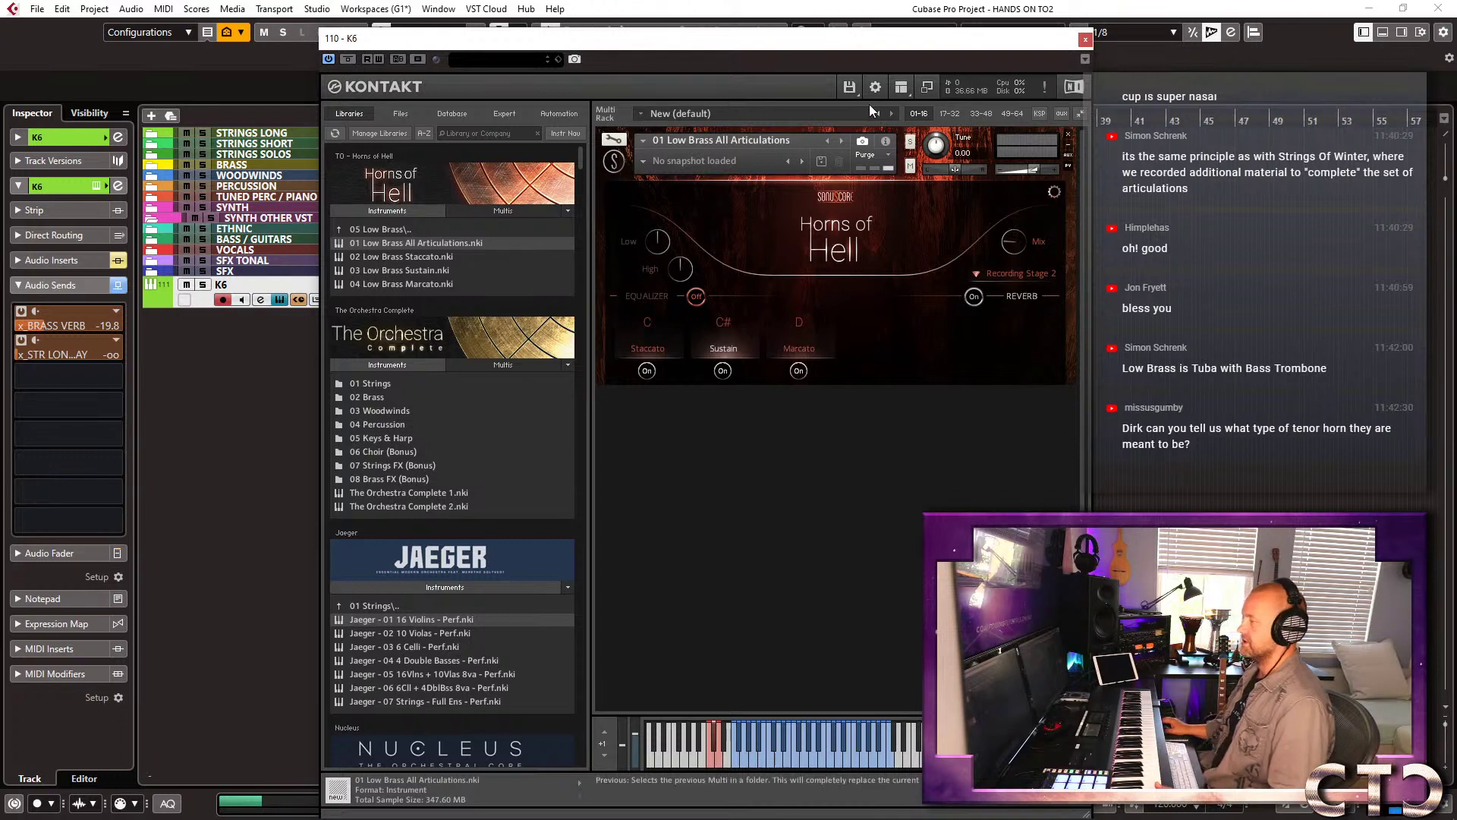
Move the Kontakt window up and away from the chat, collapse Jaeger's instrument list, and shorten the window.
left_click_drag(835, 38, 787, 14)
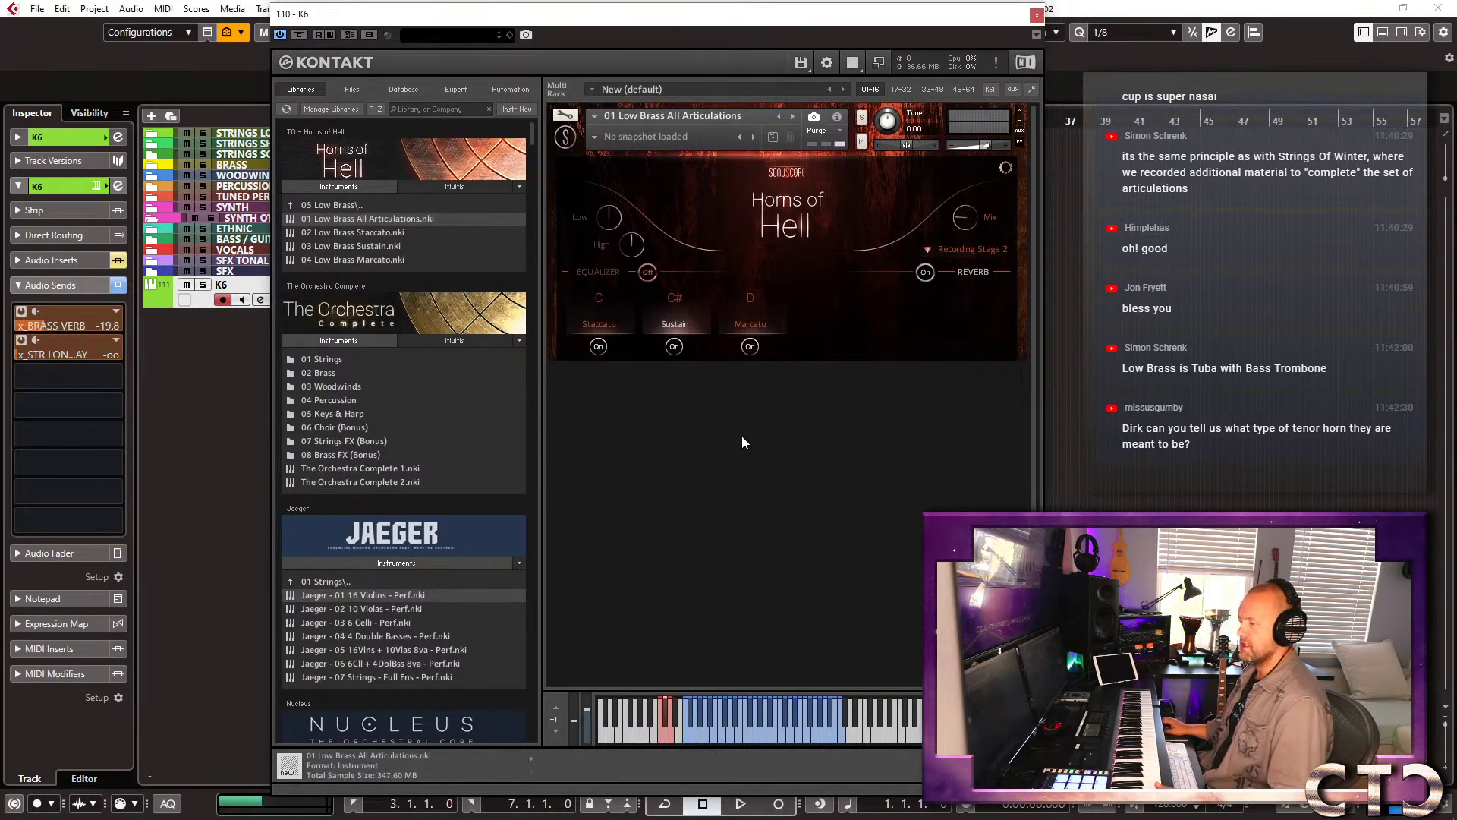
left_click(403, 562)
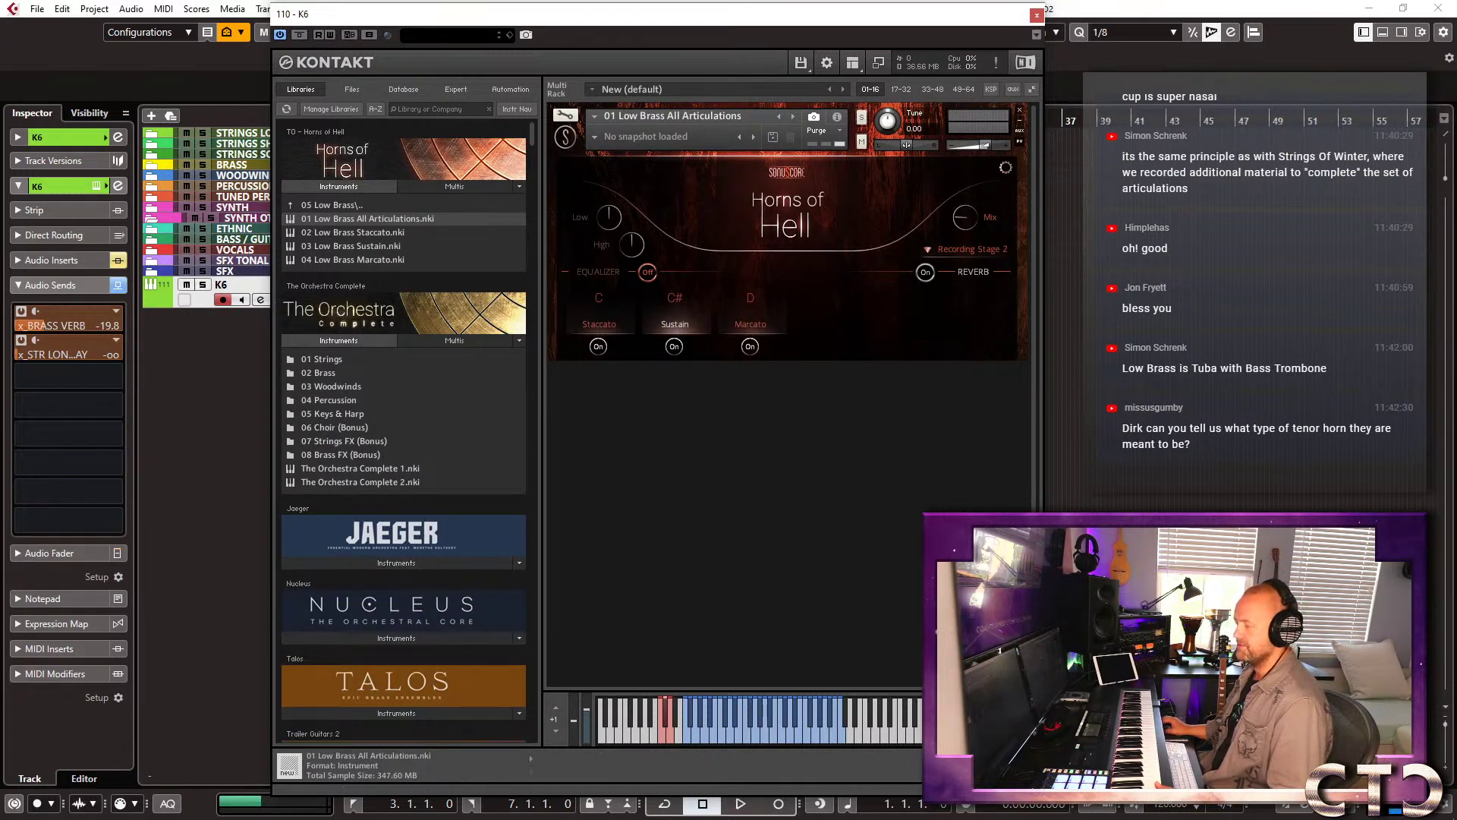
left_click_drag(1044, 783, 1058, 566)
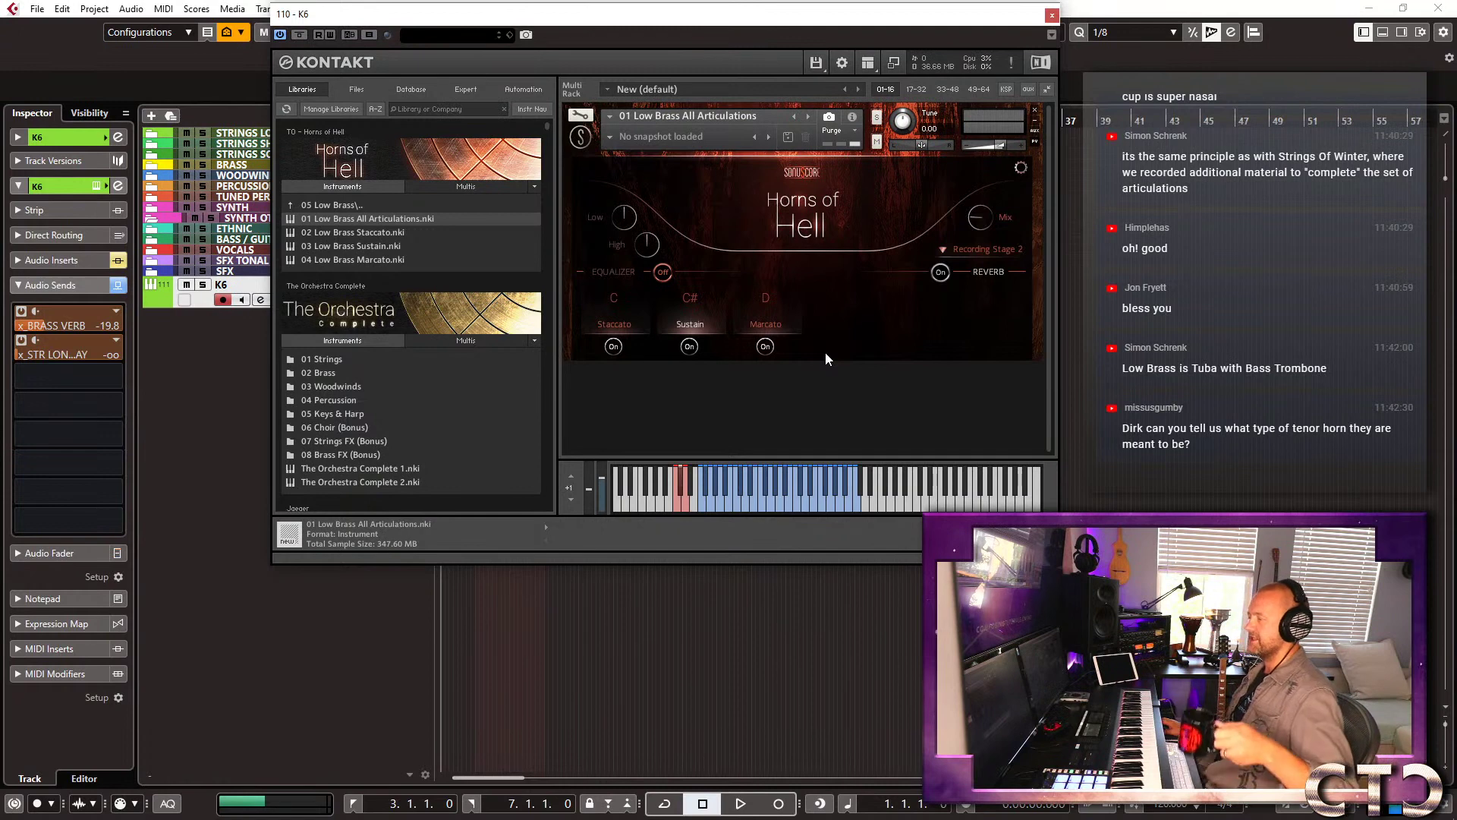
Switch the low brass through Staccato and Marcato, and replace it with 01 Evil Brass All Articulations from the 06 Evil Brass folder.
left_click(613, 330)
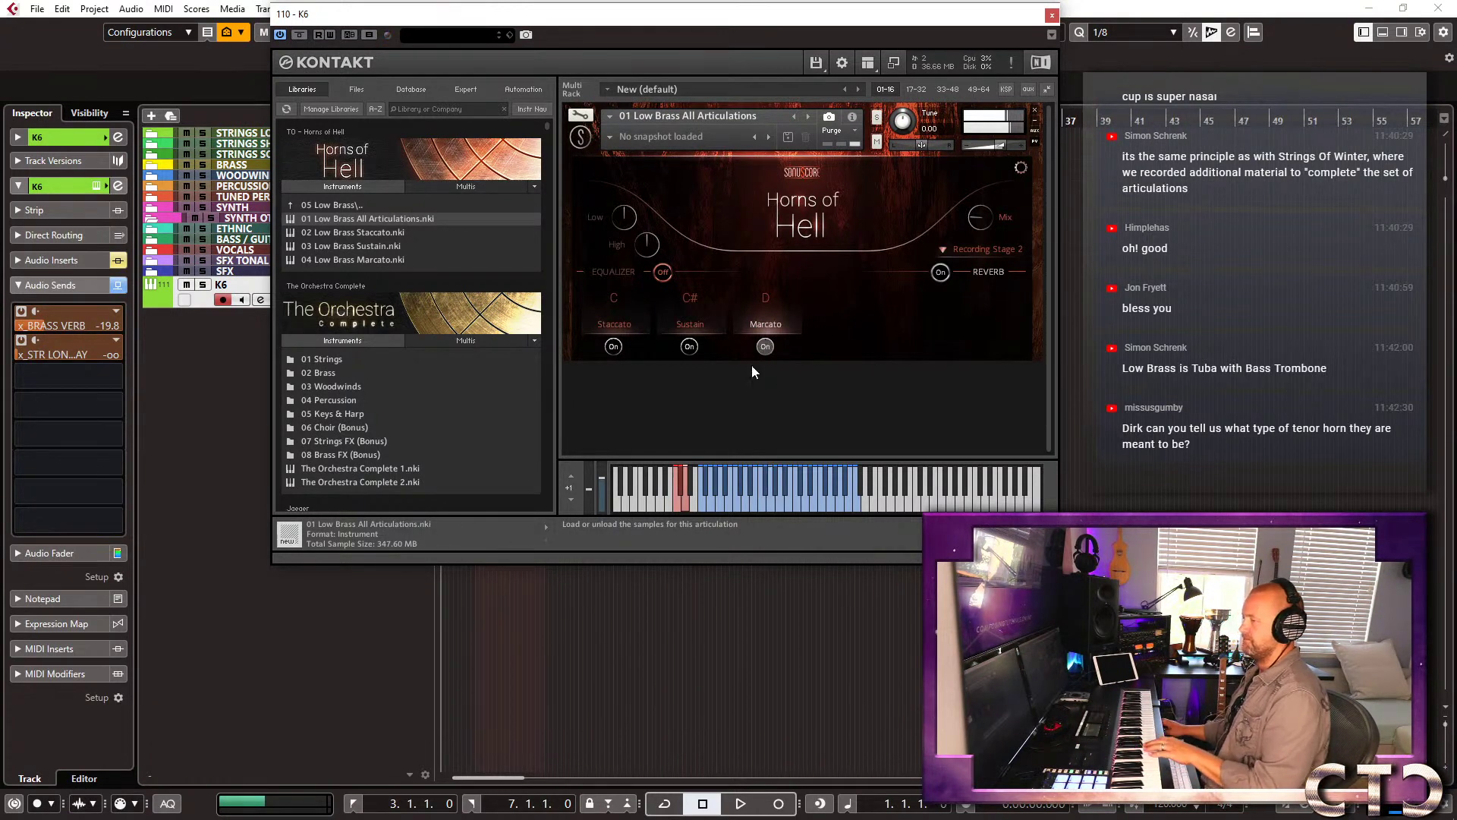
left_click(363, 204)
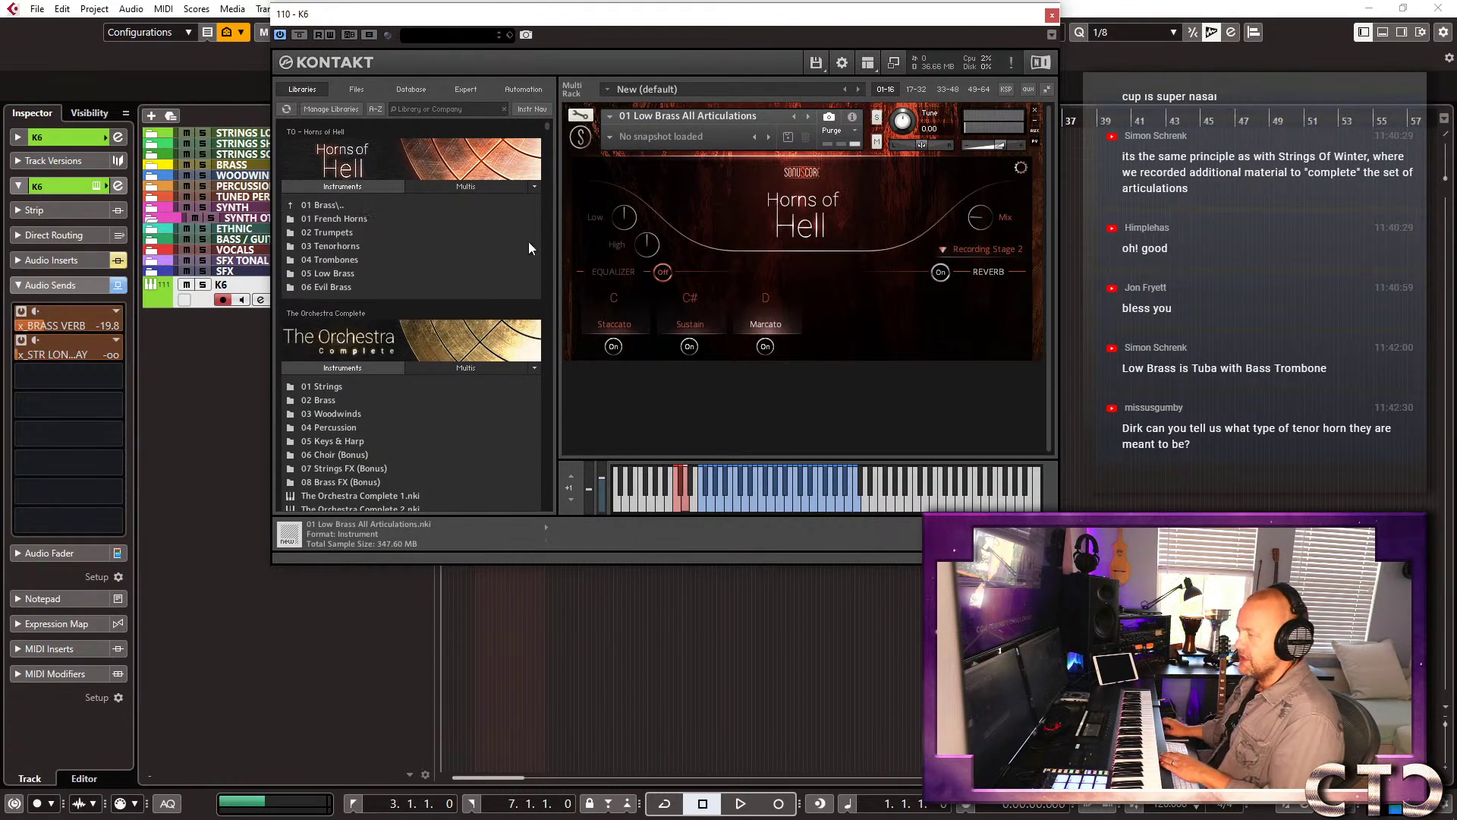
left_click(335, 287)
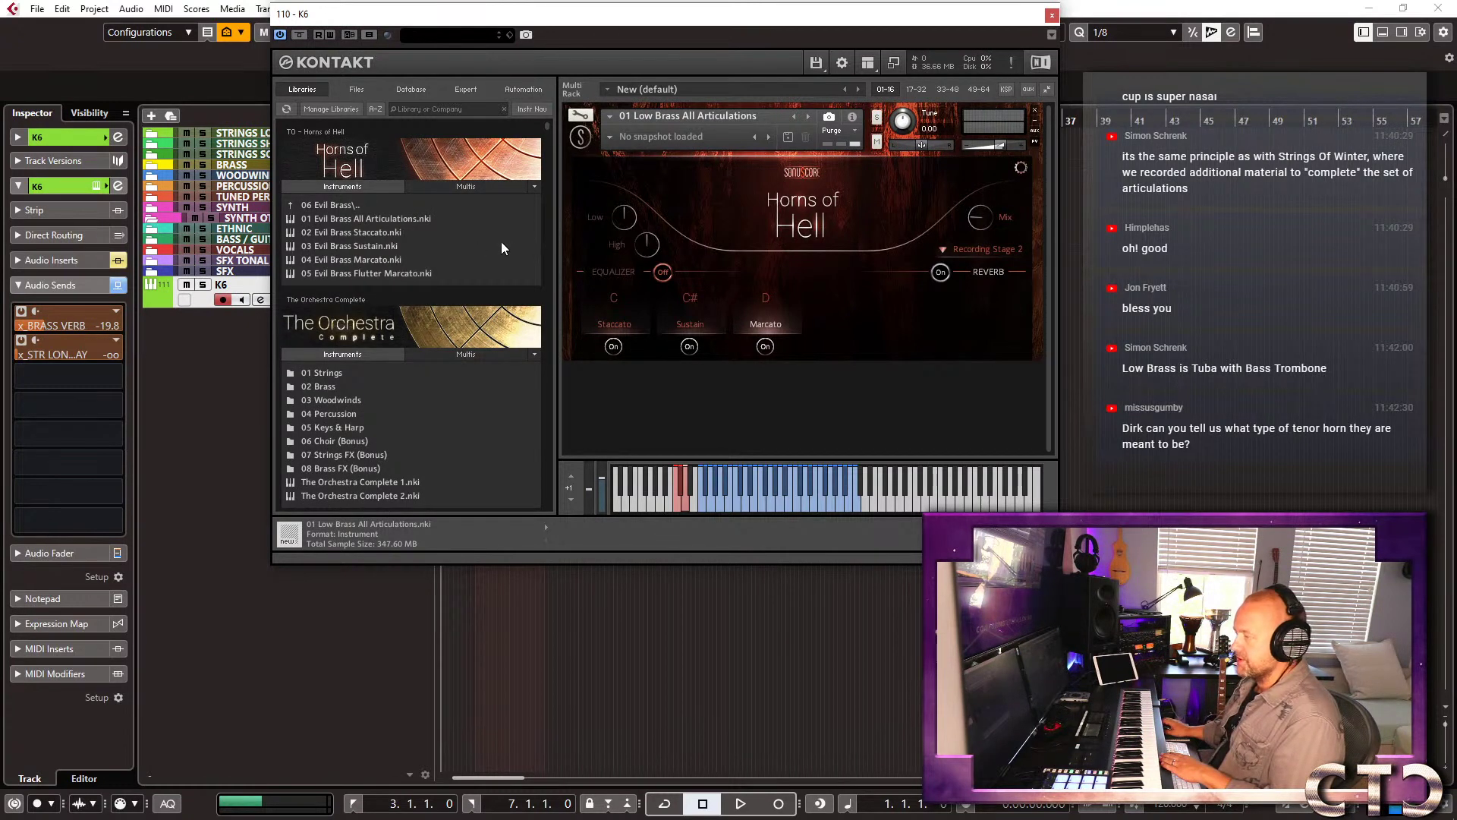
double_click(406, 219)
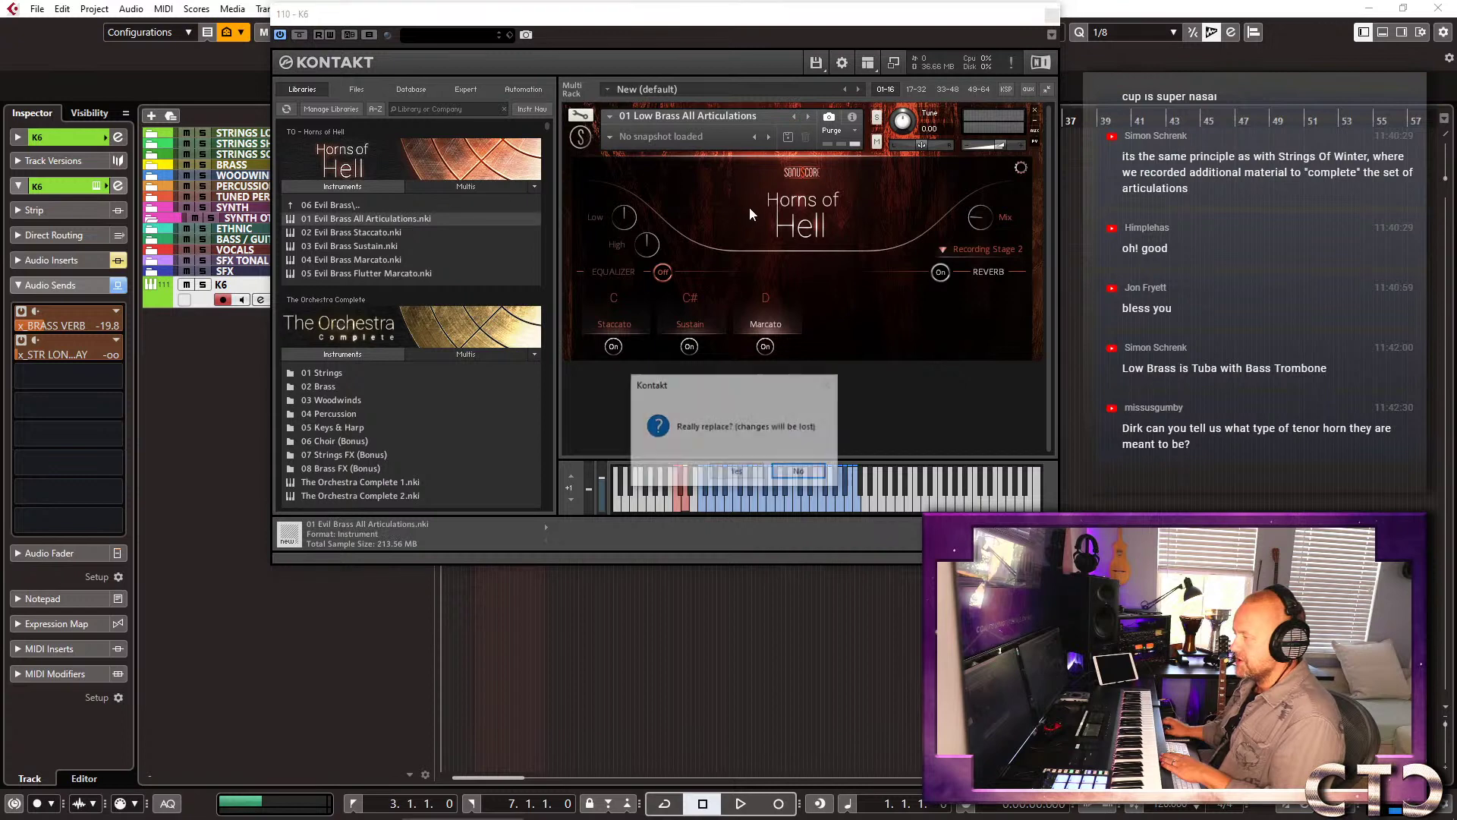
left_click(737, 472)
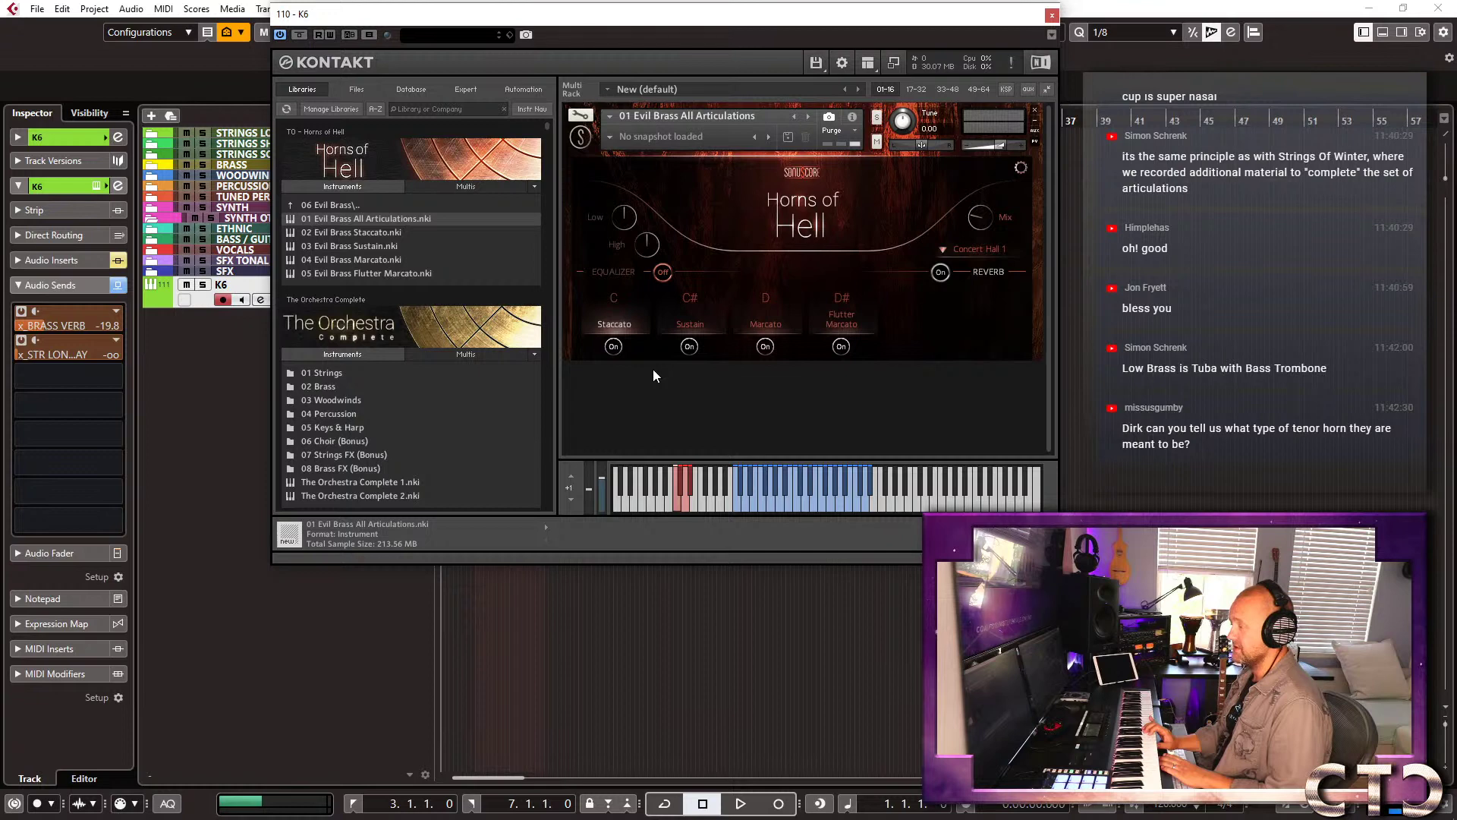
Turn off the Evil Brass's built-in reverb and switch it to the Flutter Marcato articulation.
left_click(941, 273)
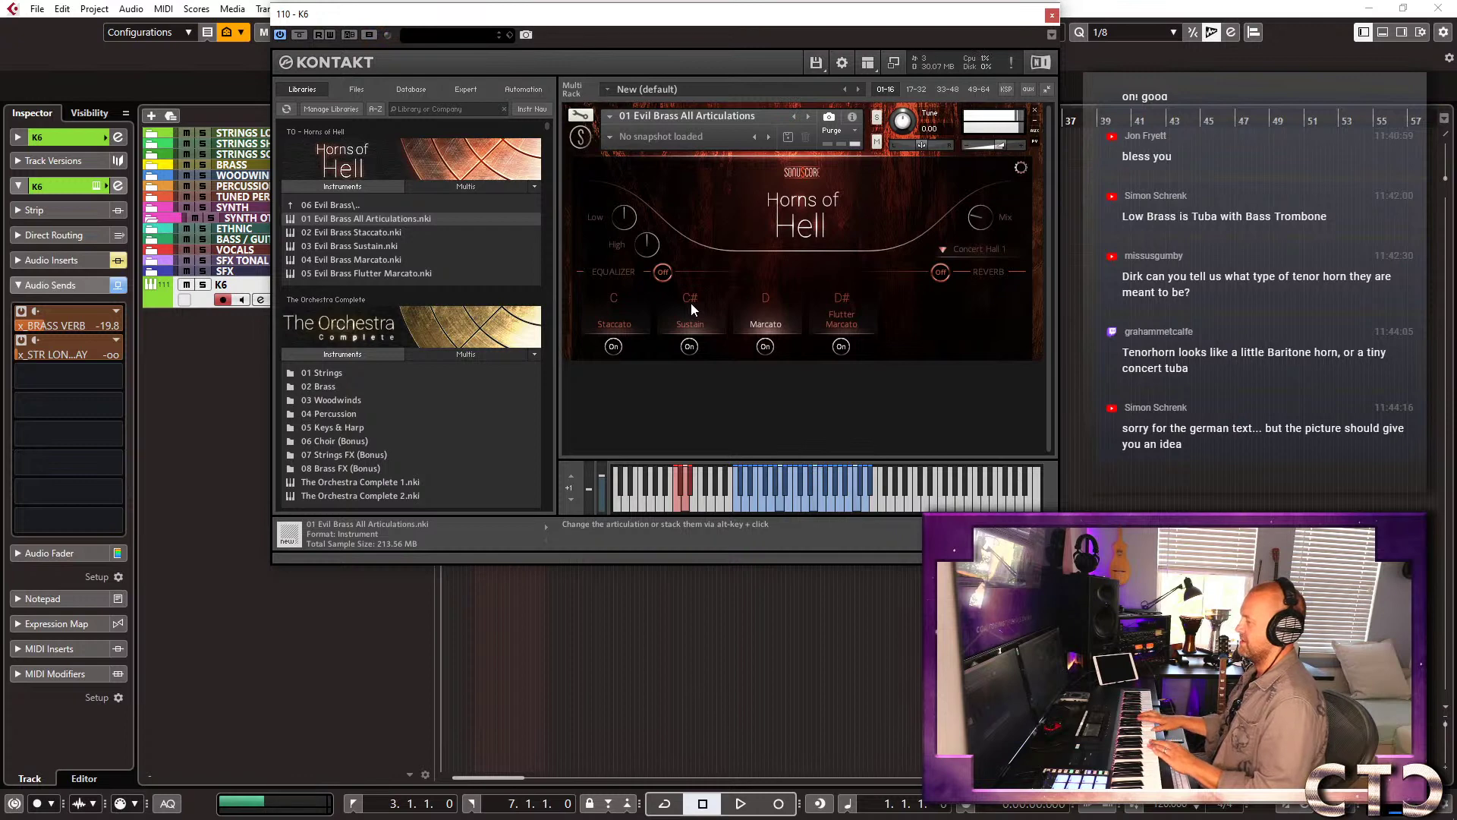
left_click(853, 321)
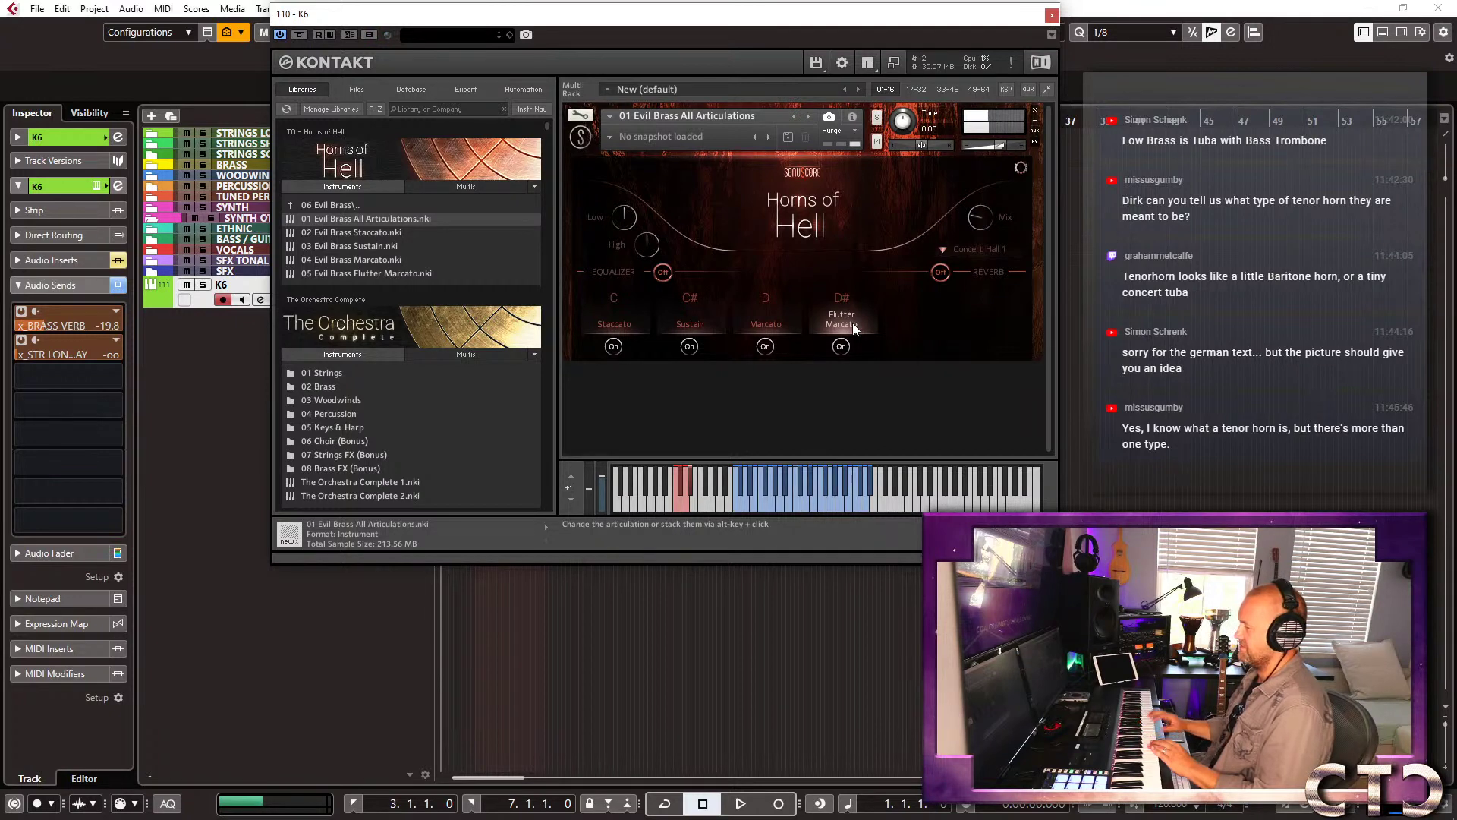
Replace the Evil Brass with Brass & Orch FX Crescendi (Bonus) from the 04 Brass FX (Bonus) folder and turn off its reverb.
left_click(325, 205)
left_click(349, 205)
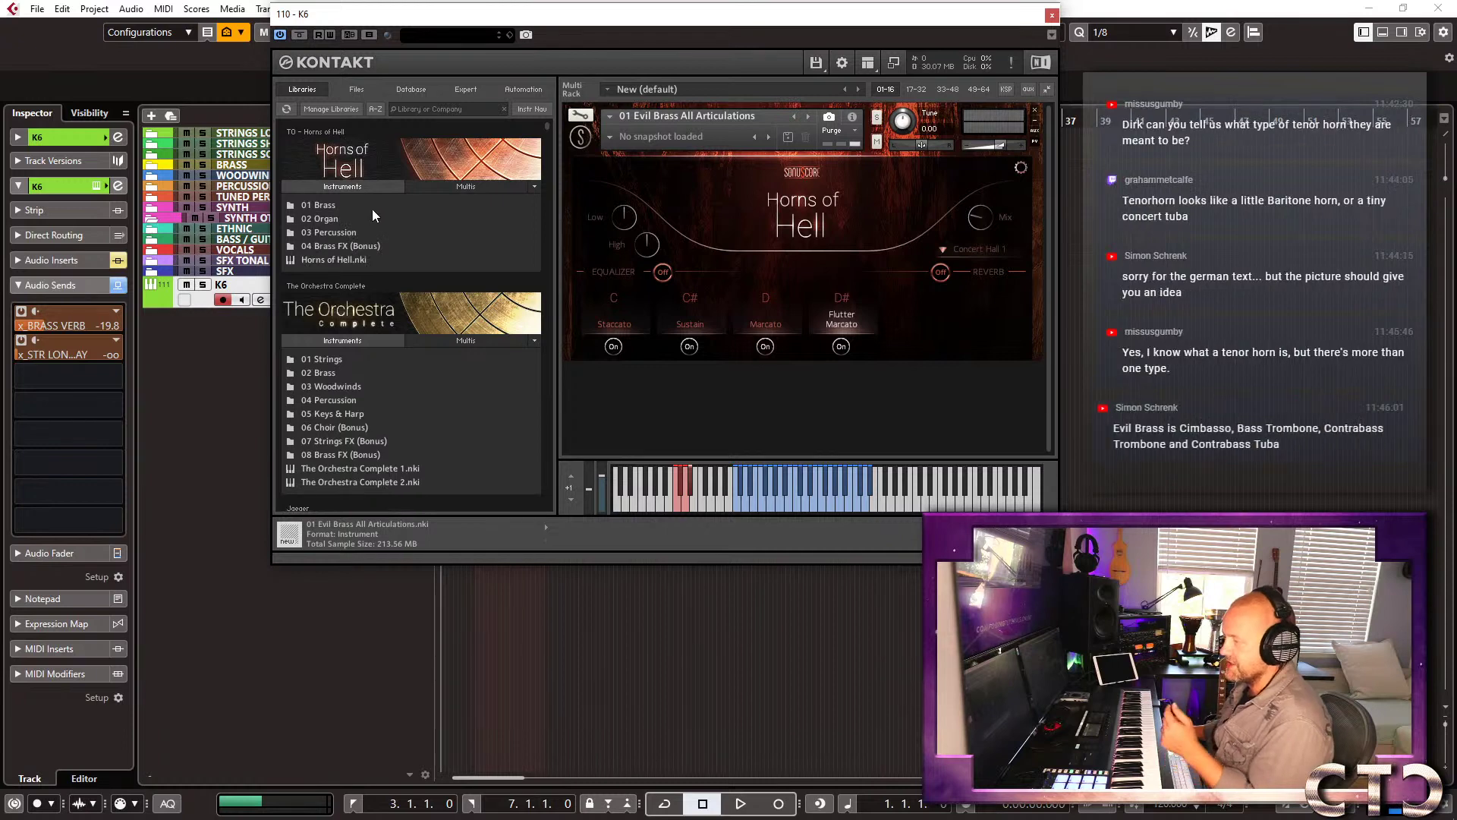
left_click(360, 246)
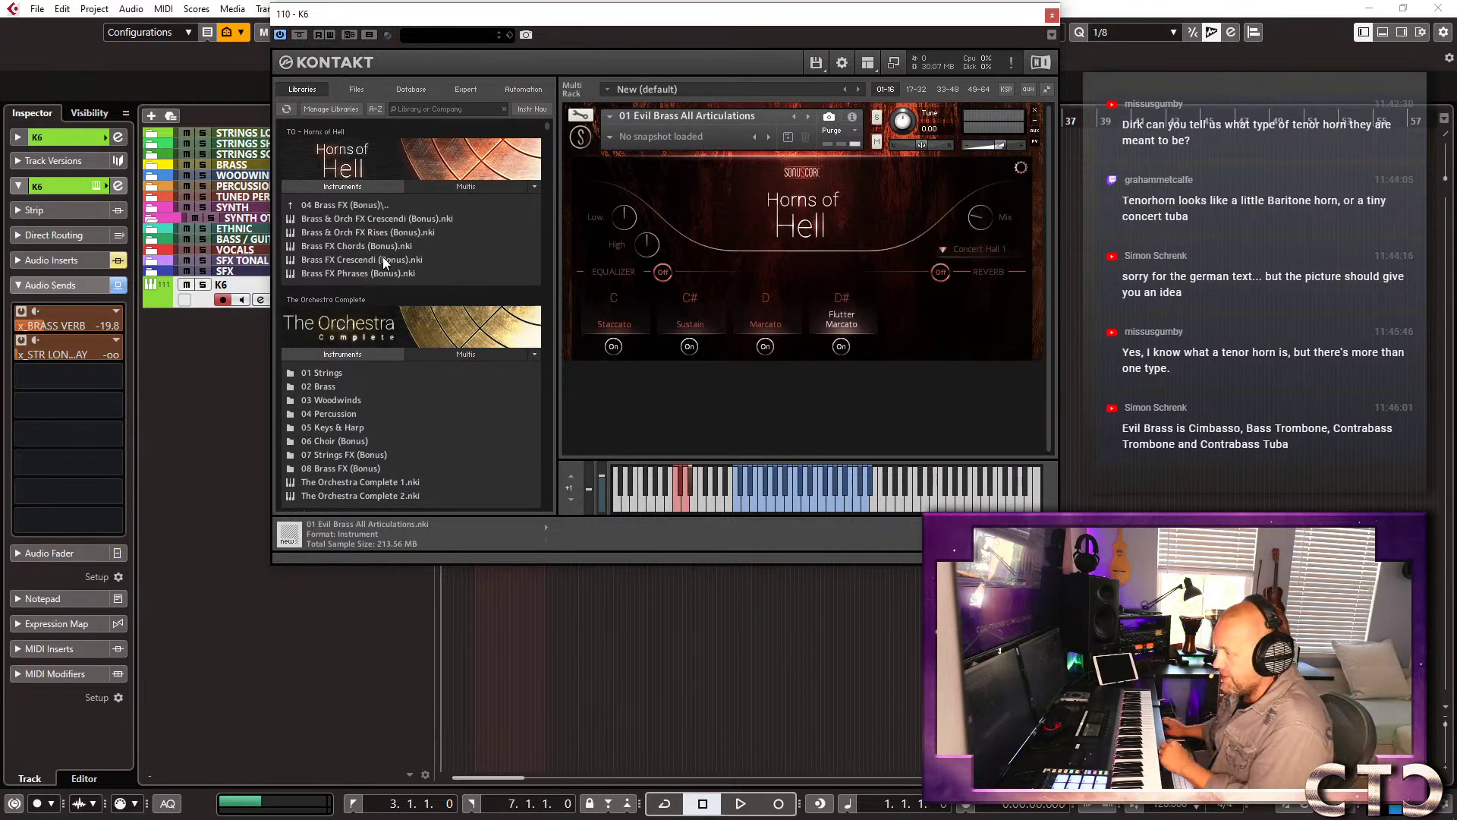
left_click_drag(403, 217, 791, 203)
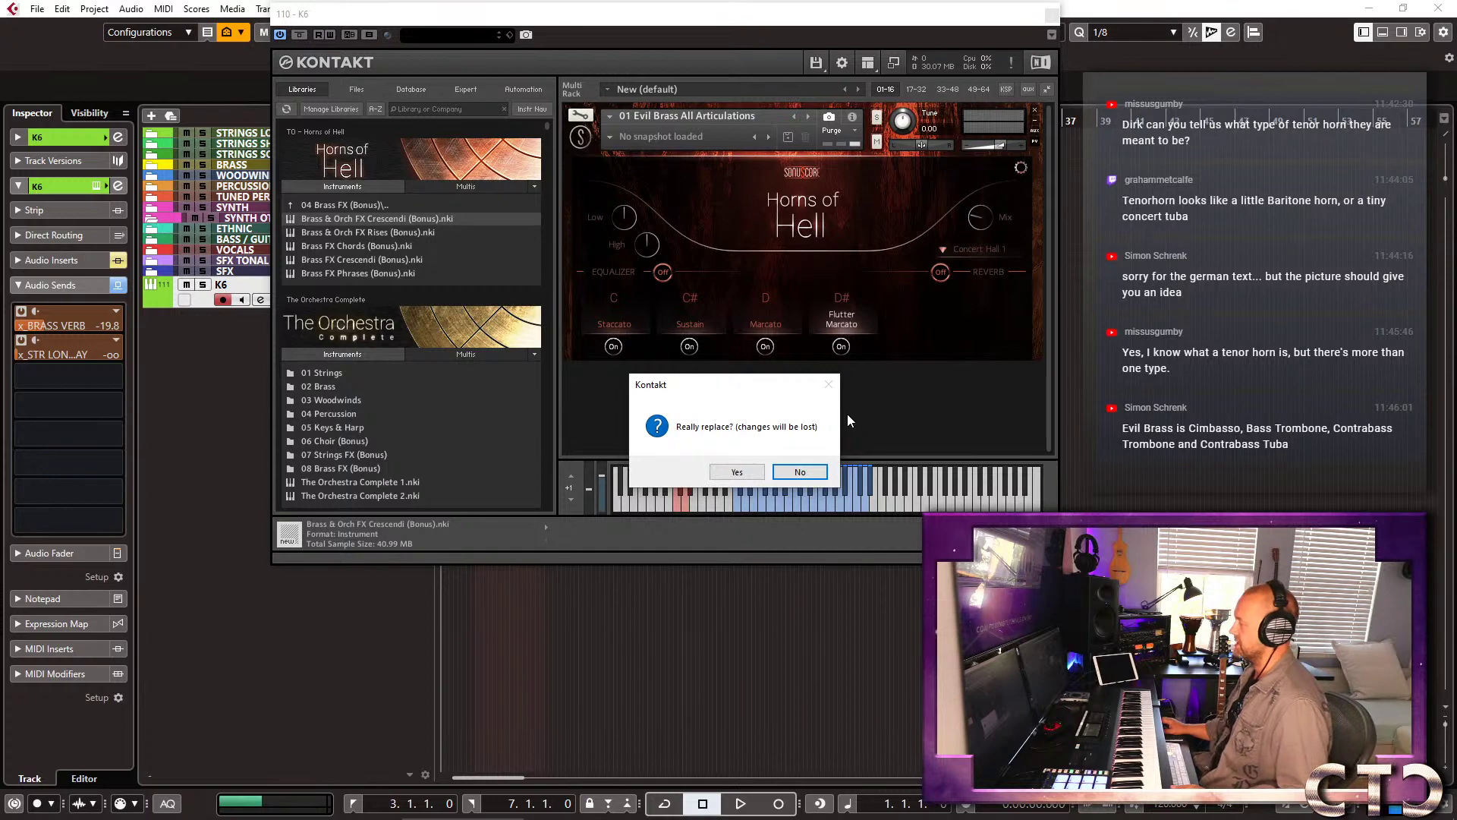
left_click(737, 471)
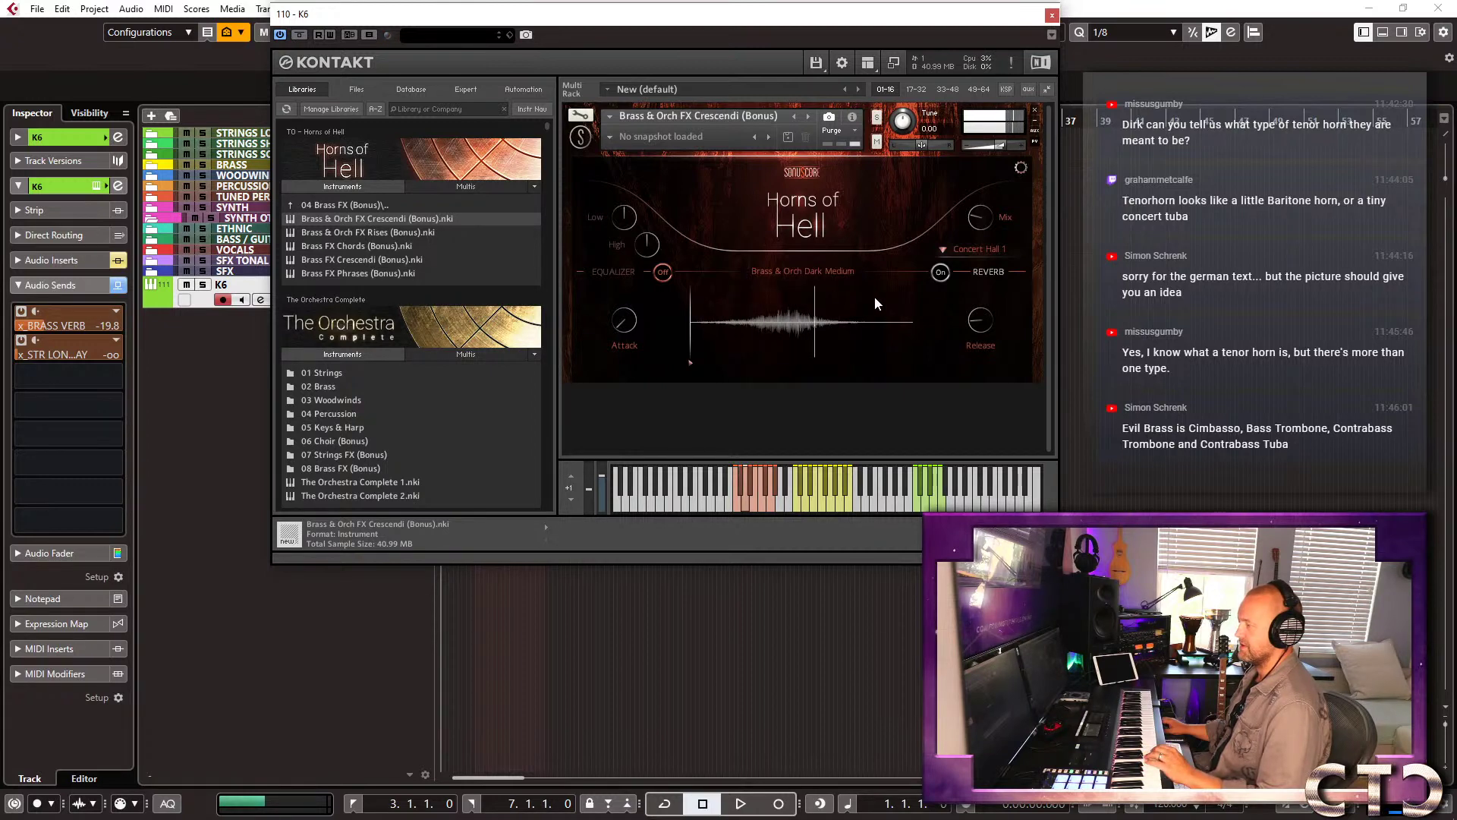
left_click(933, 273)
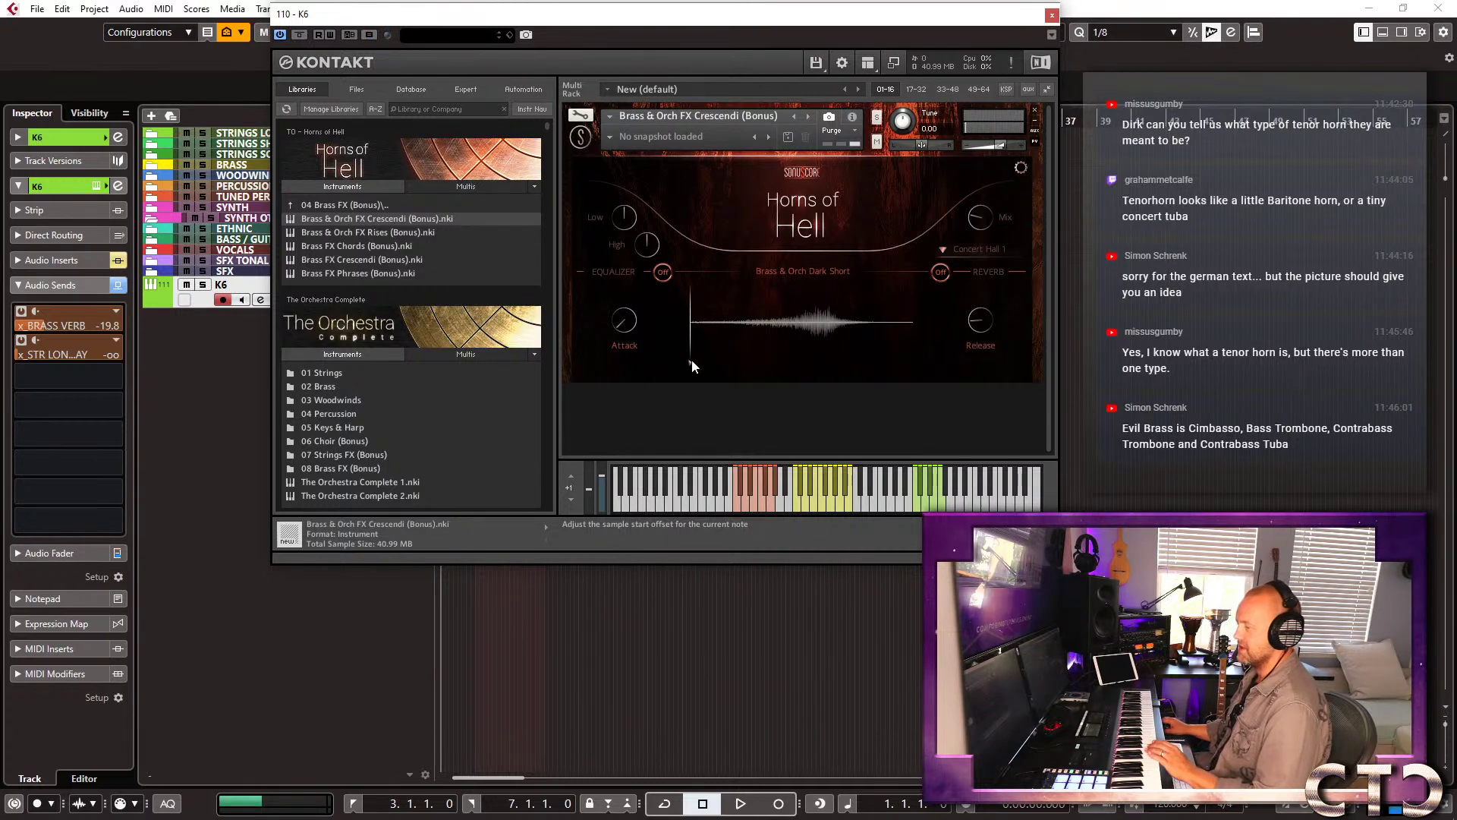
Try several sample start offsets on the Brass & Orch Dark Short crescendo and return the marker to the sample's beginning.
left_click_drag(692, 361, 776, 363)
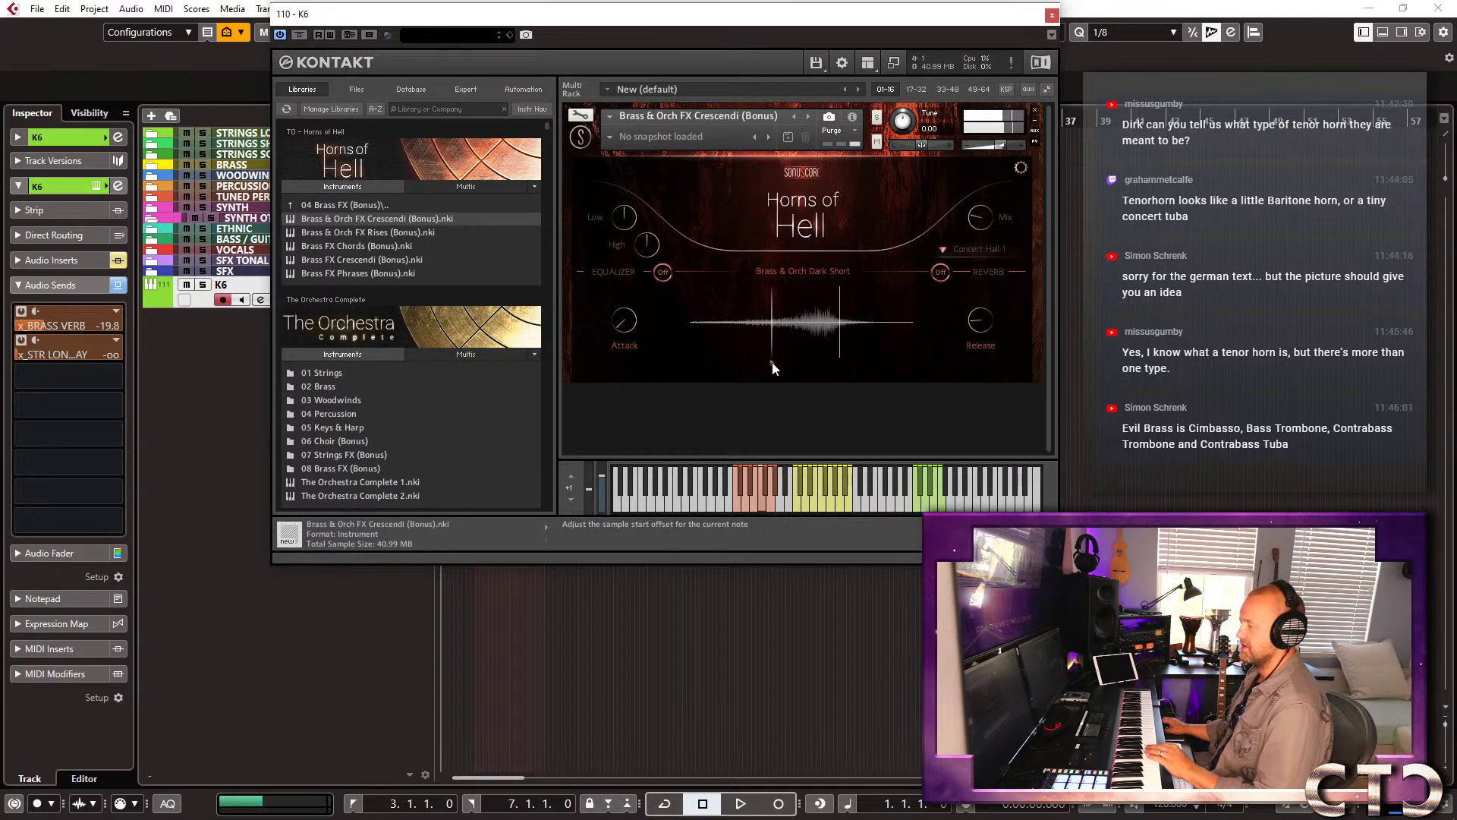
left_click(772, 363, "ctrl")
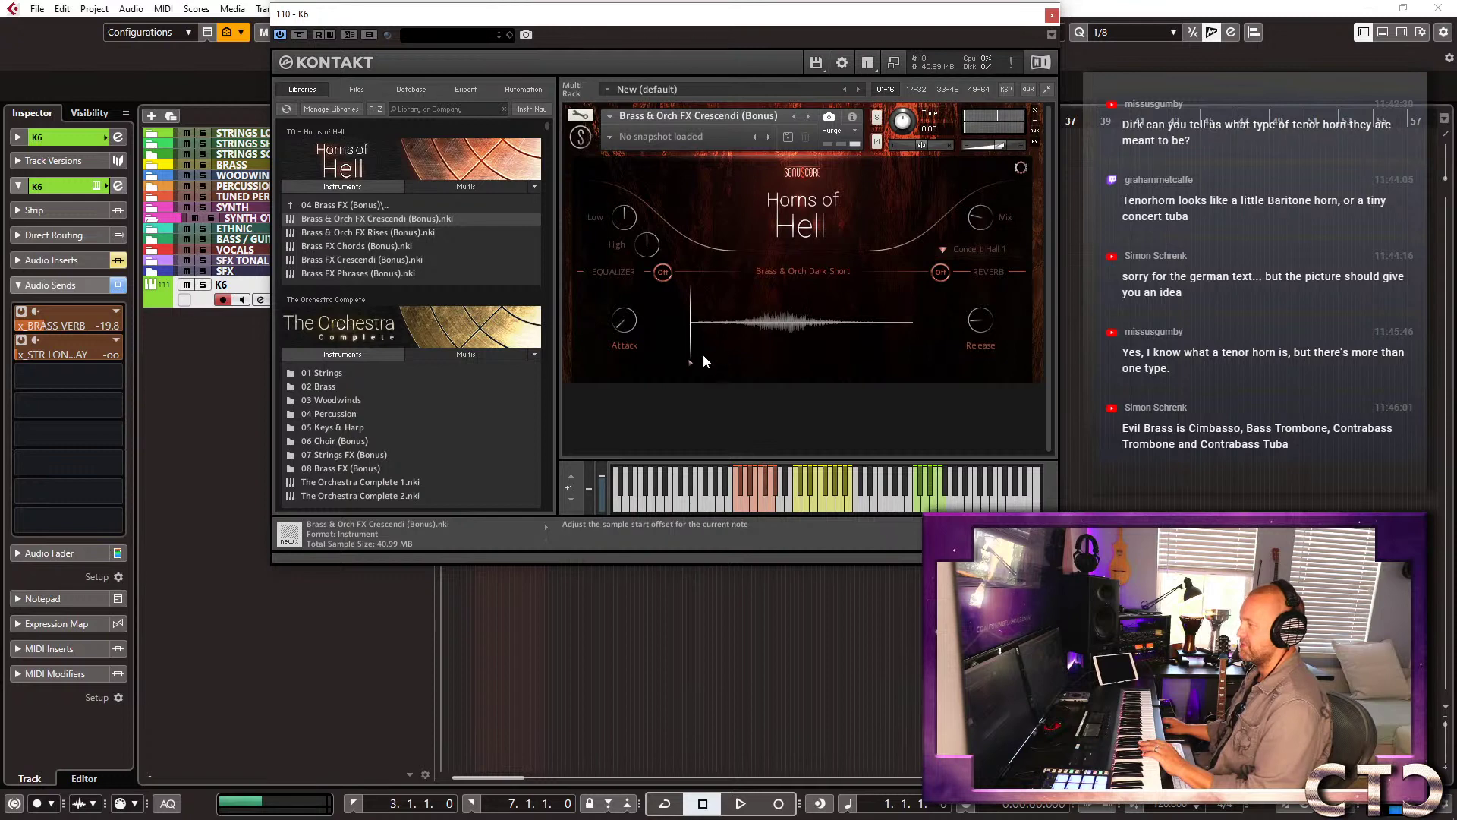
left_click_drag(693, 360, 739, 355)
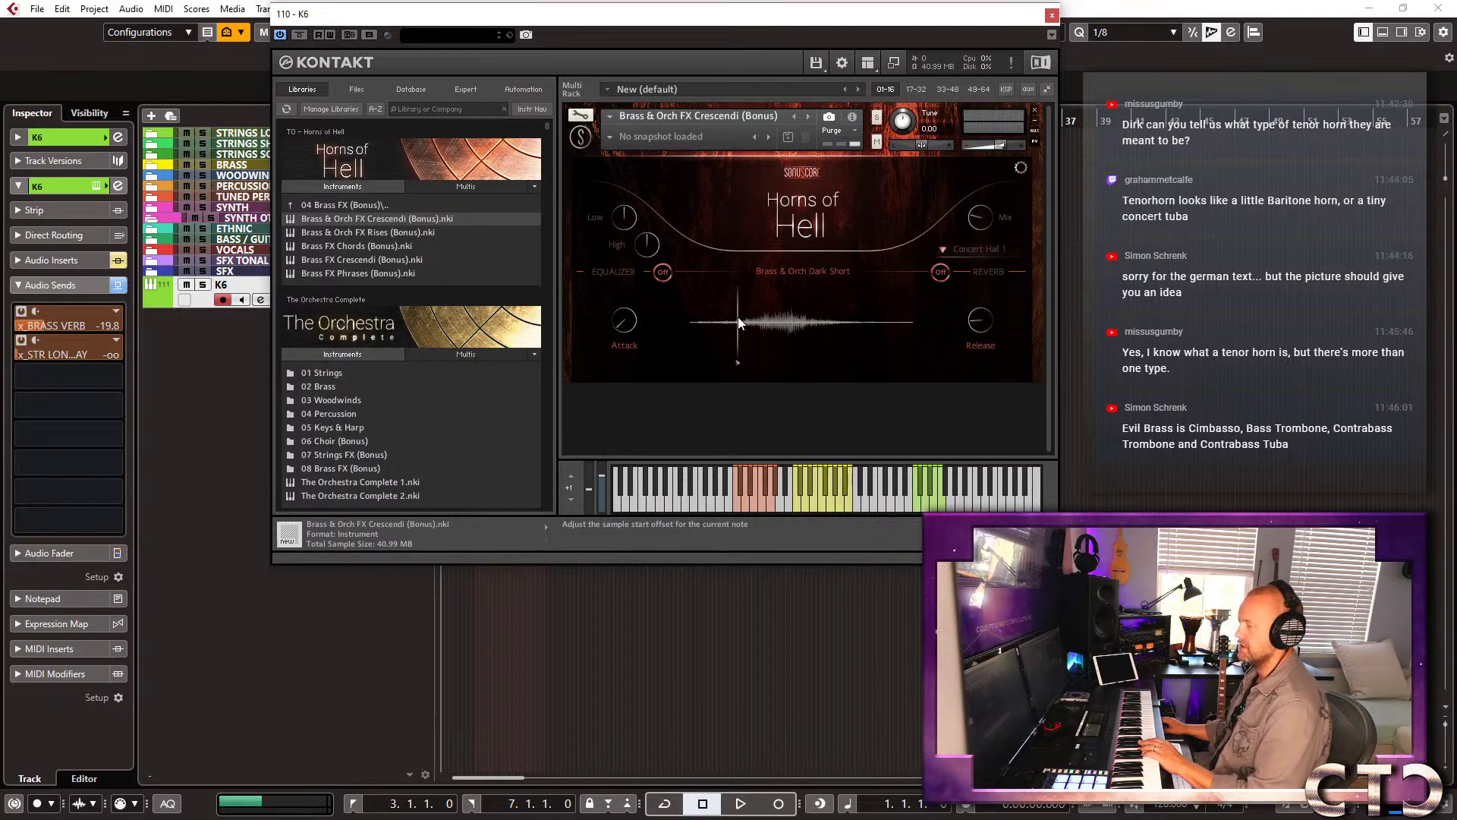
mouse_move(736, 361)
left_mouse_down()
mouse_move(693, 359)
mouse_move(731, 361)
left_mouse_up()
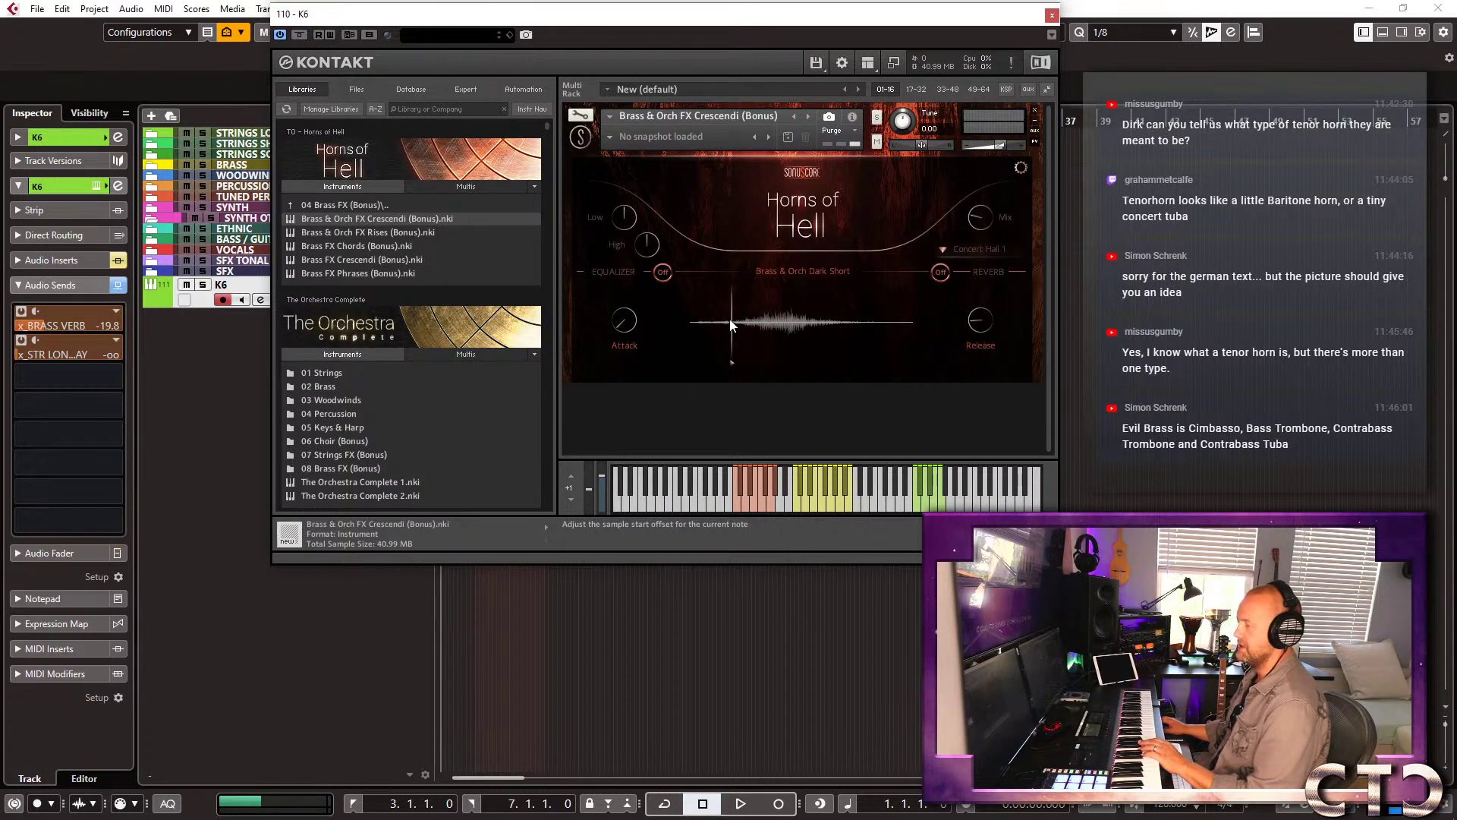
left_click_drag(731, 361, 661, 361)
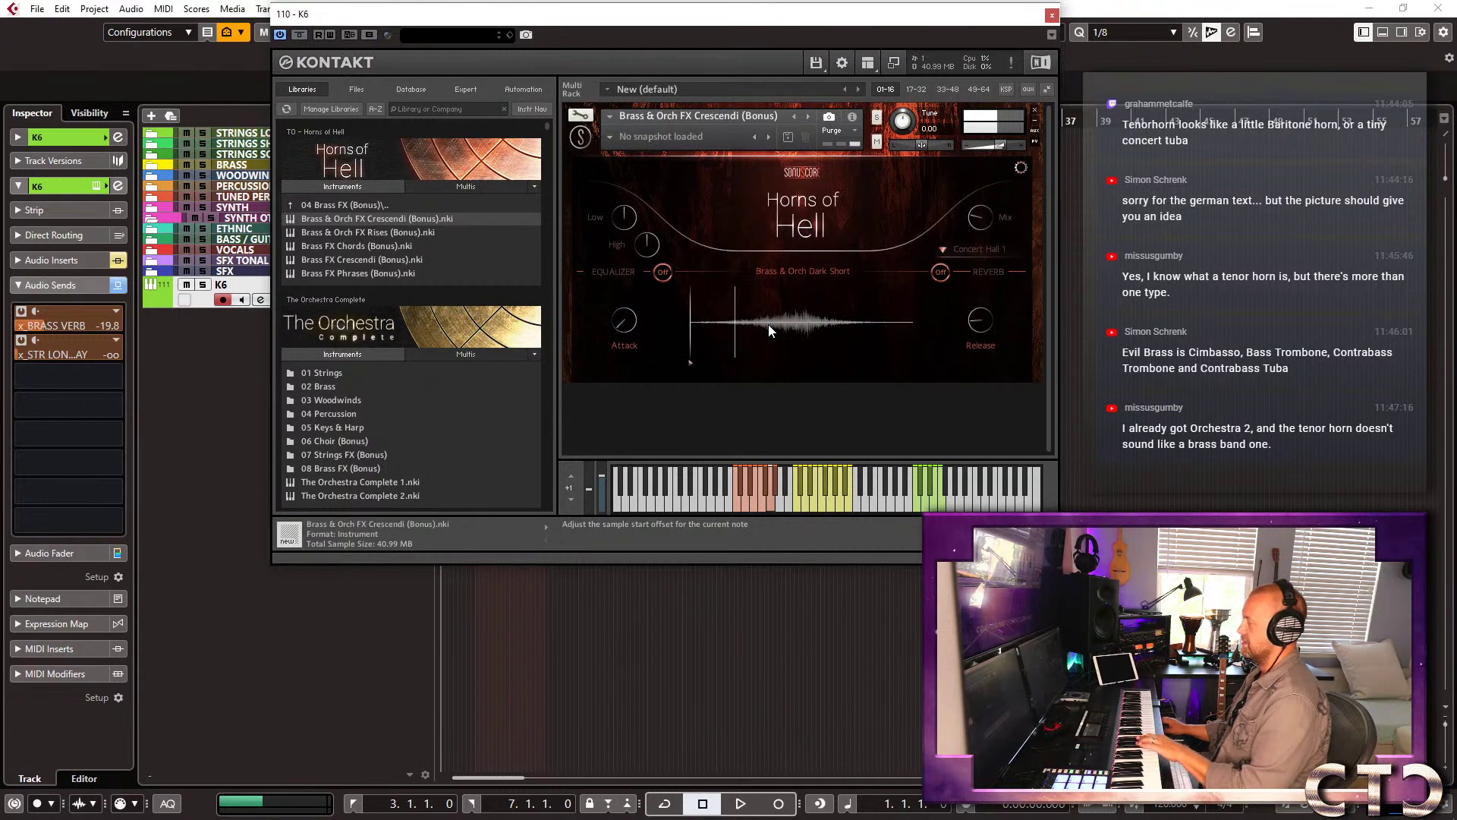
mouse_move(685, 362)
left_mouse_down()
mouse_move(773, 367)
mouse_move(662, 365)
left_mouse_up()
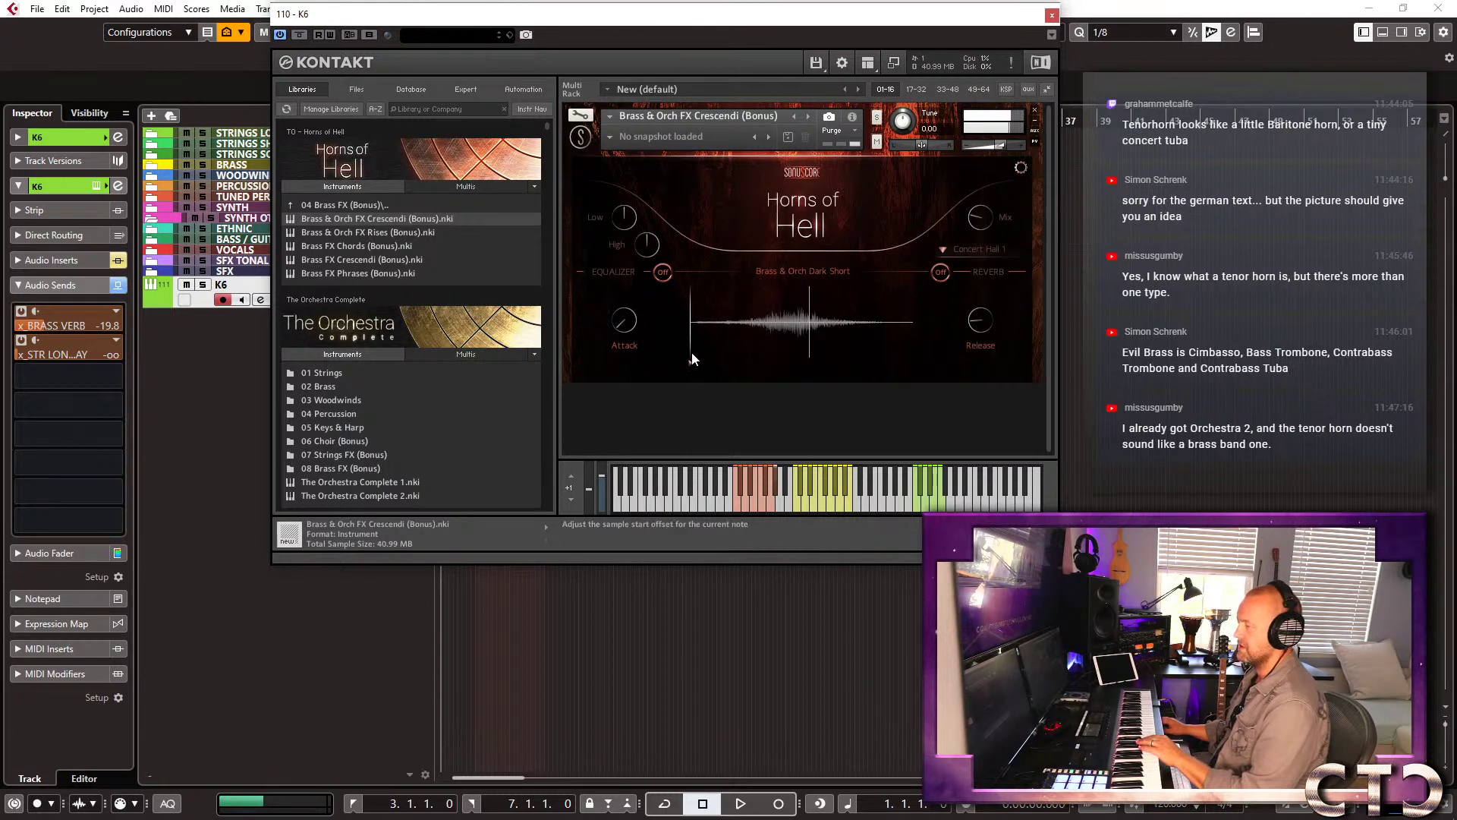
left_click_drag(689, 367, 763, 362)
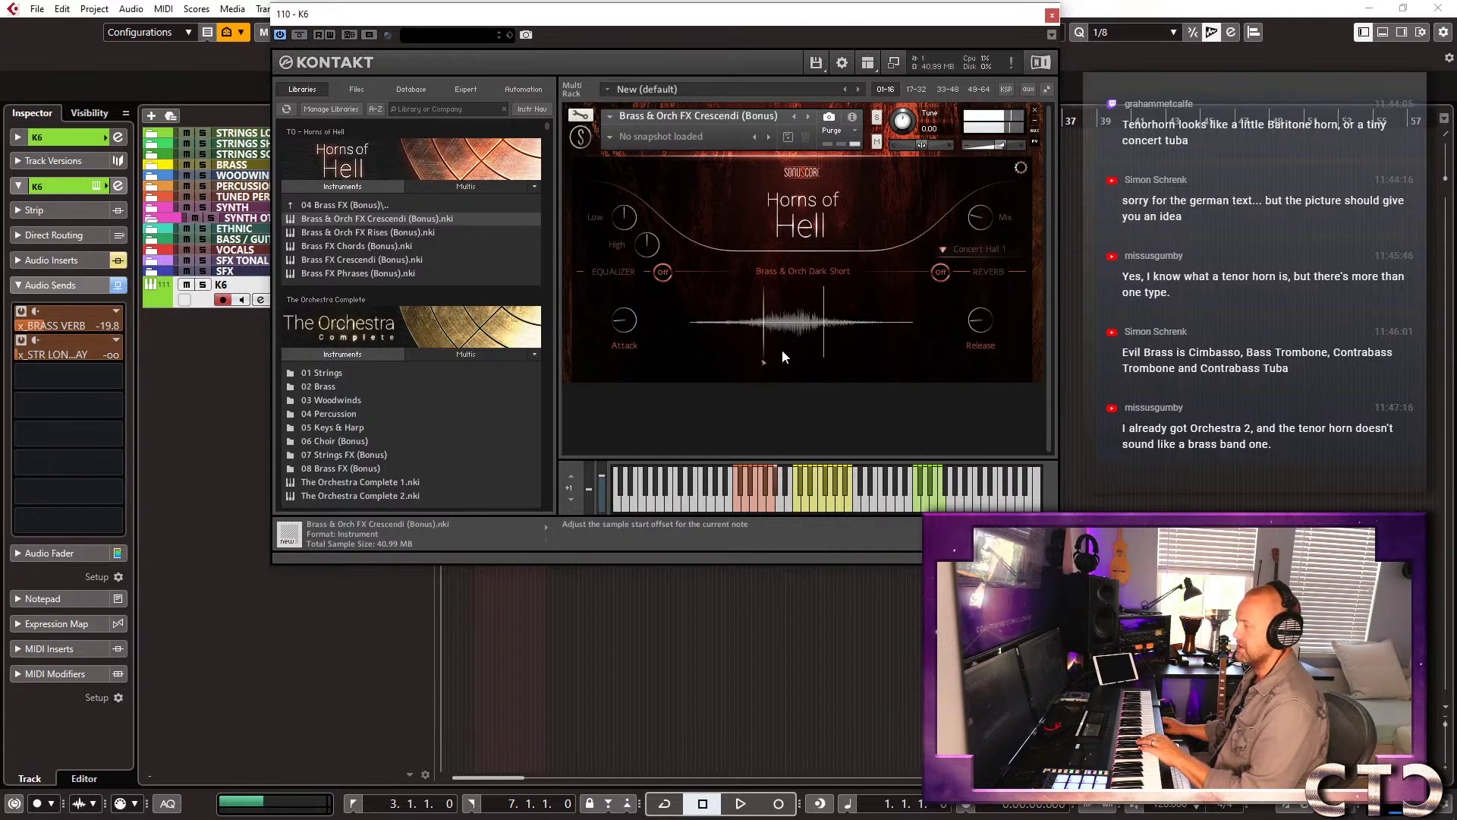
left_click_drag(763, 362, 563, 358)
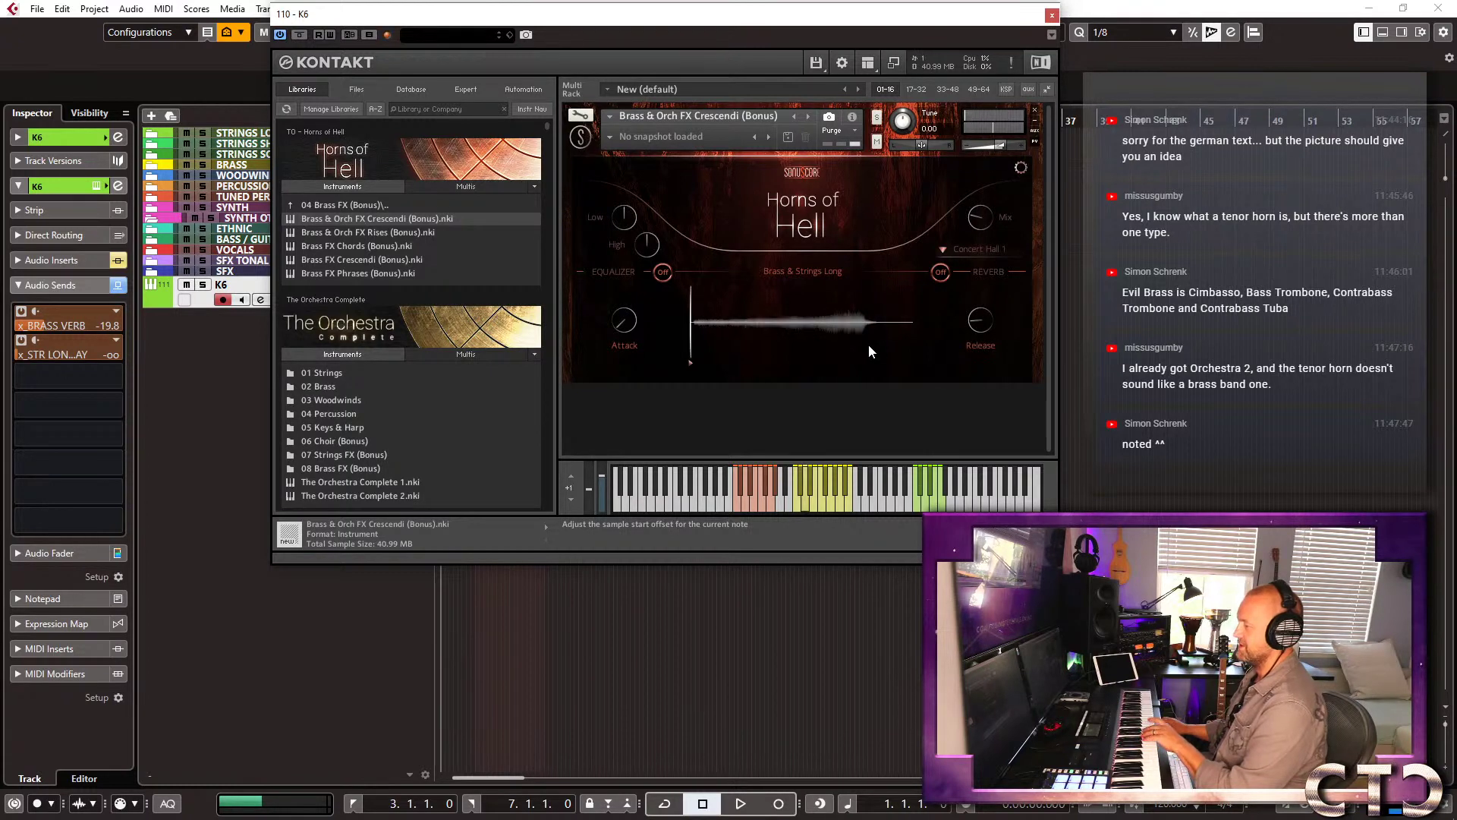
Show the Learn MIDI CC# Automation option for the Brass & Strings Long Attack control and dismiss it unassigned.
right_click(629, 321)
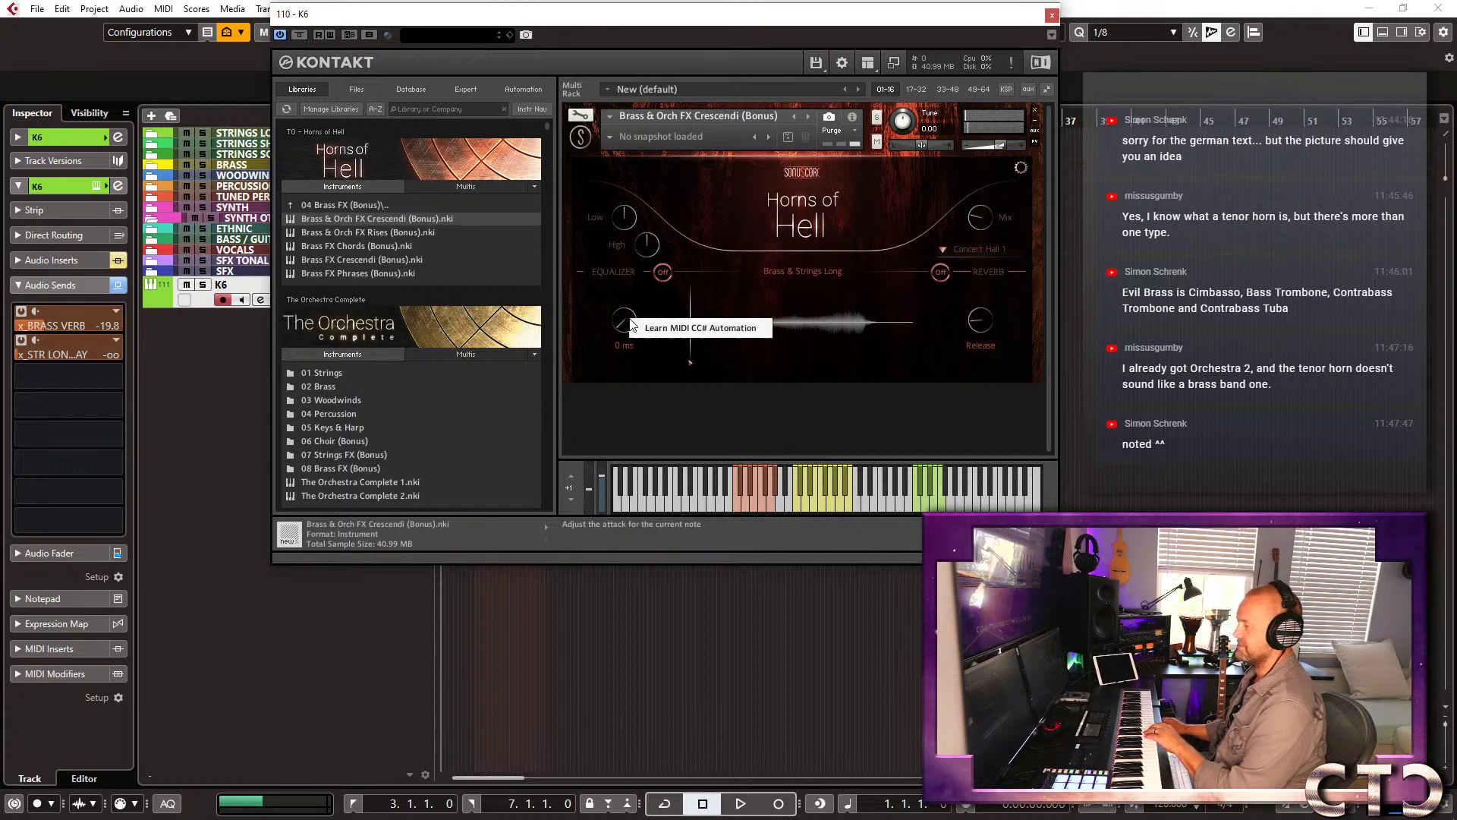
left_click(639, 320)
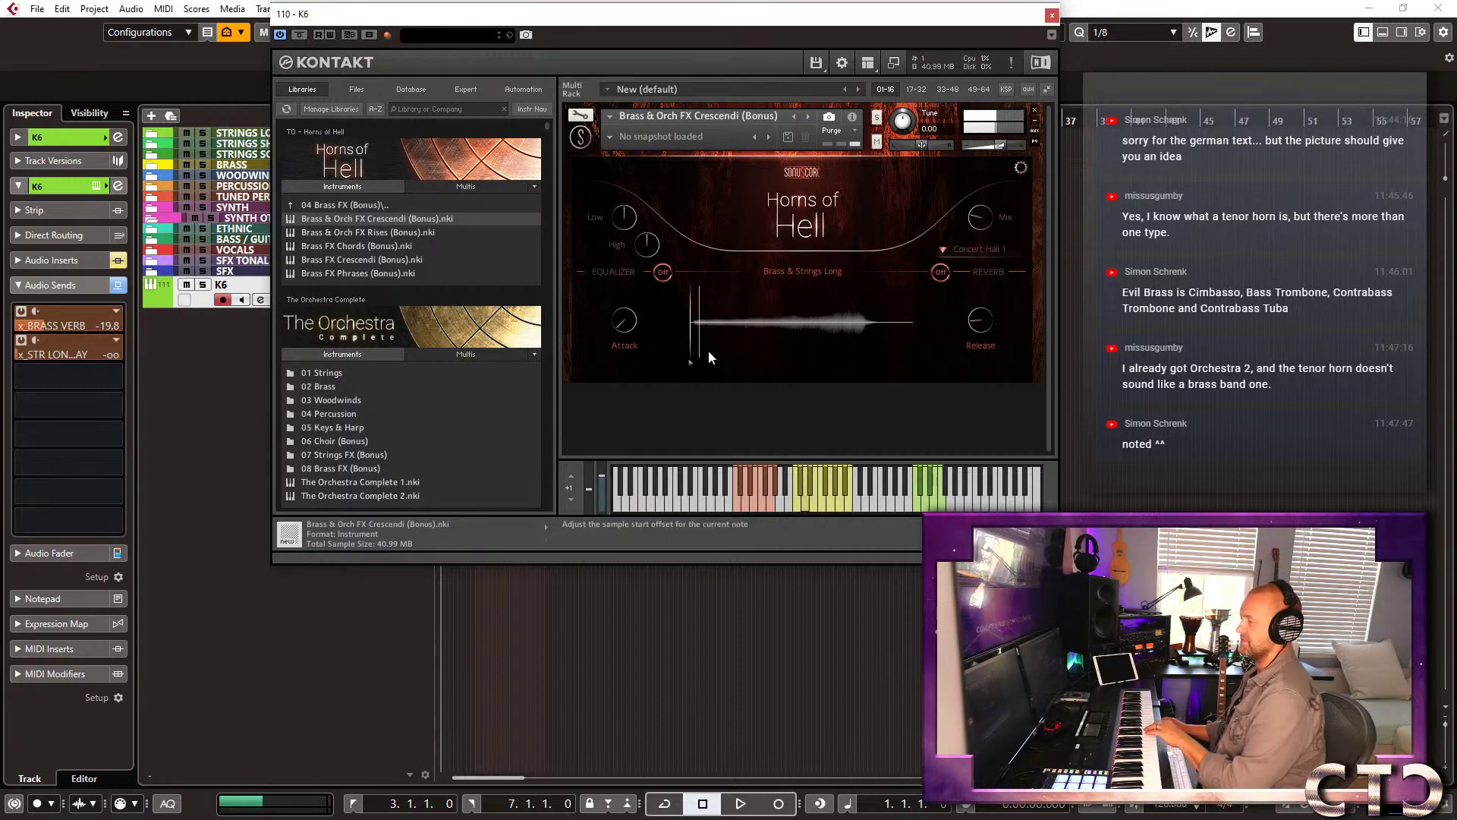
left_click_drag(708, 349, 712, 349)
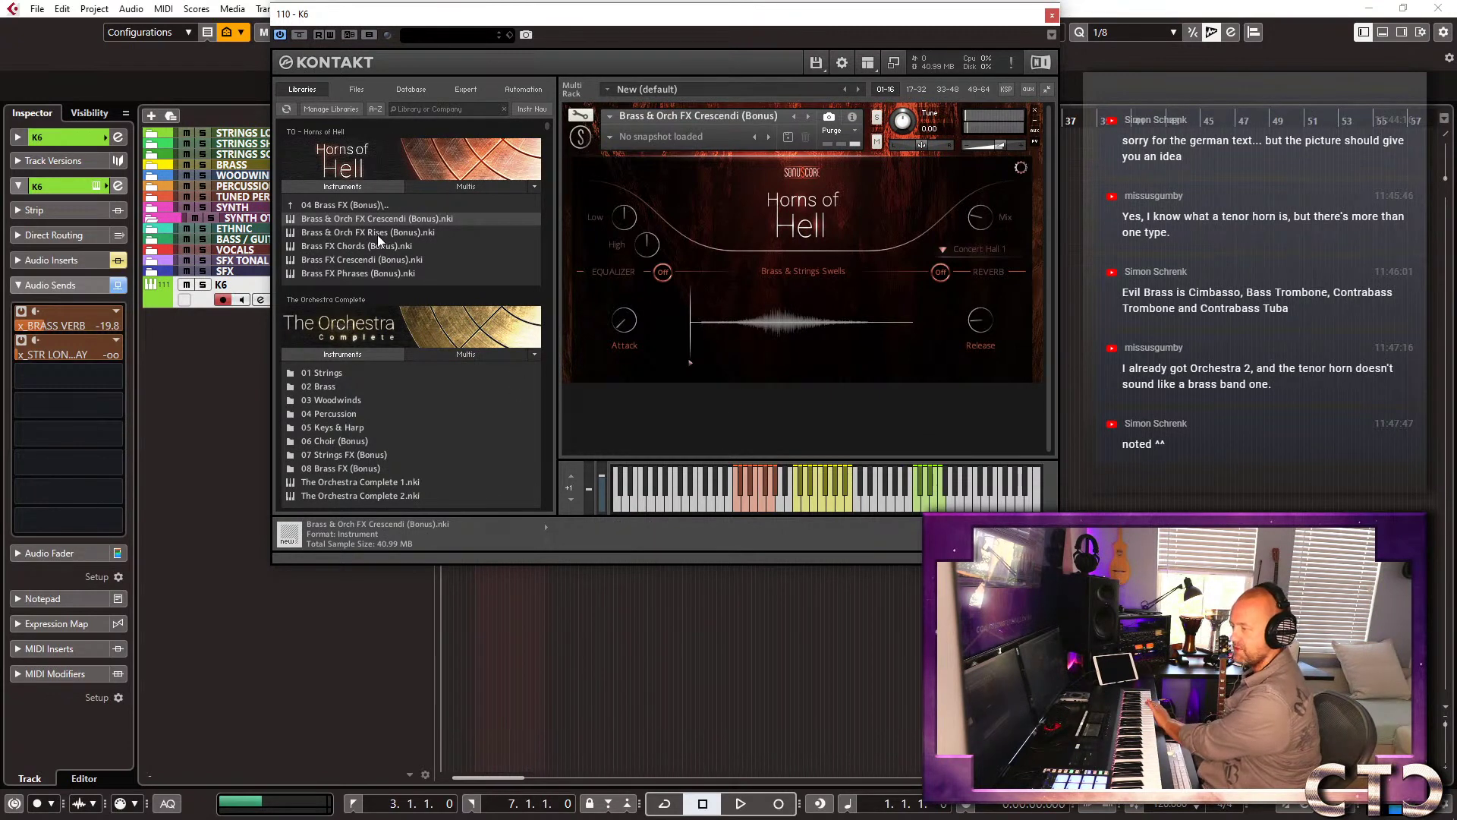
Replace the crescendi with Brass & Orch FX Rises (Bonus) from the same bonus folder.
left_click_drag(376, 234, 760, 293)
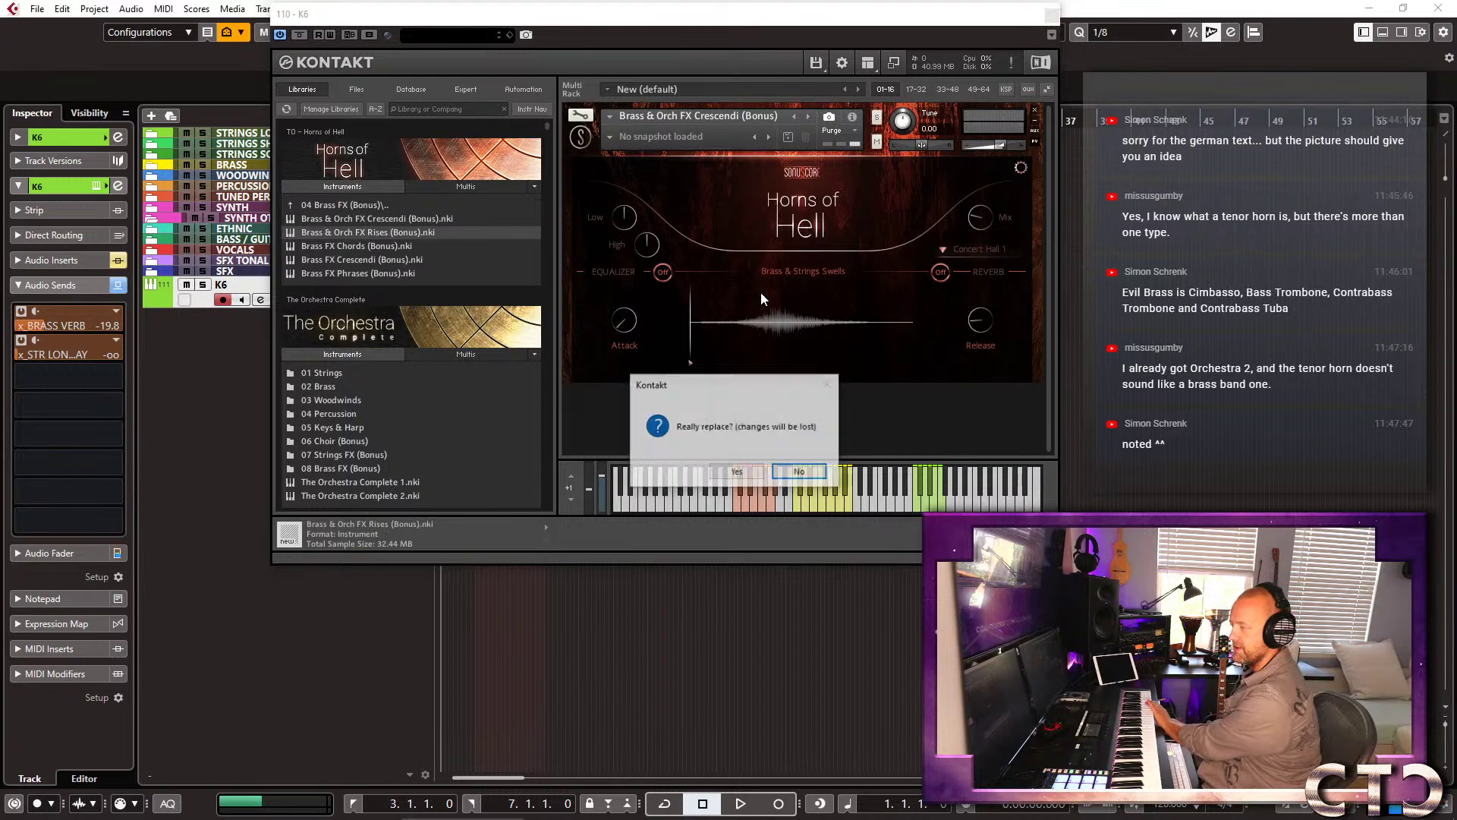
left_click(737, 471)
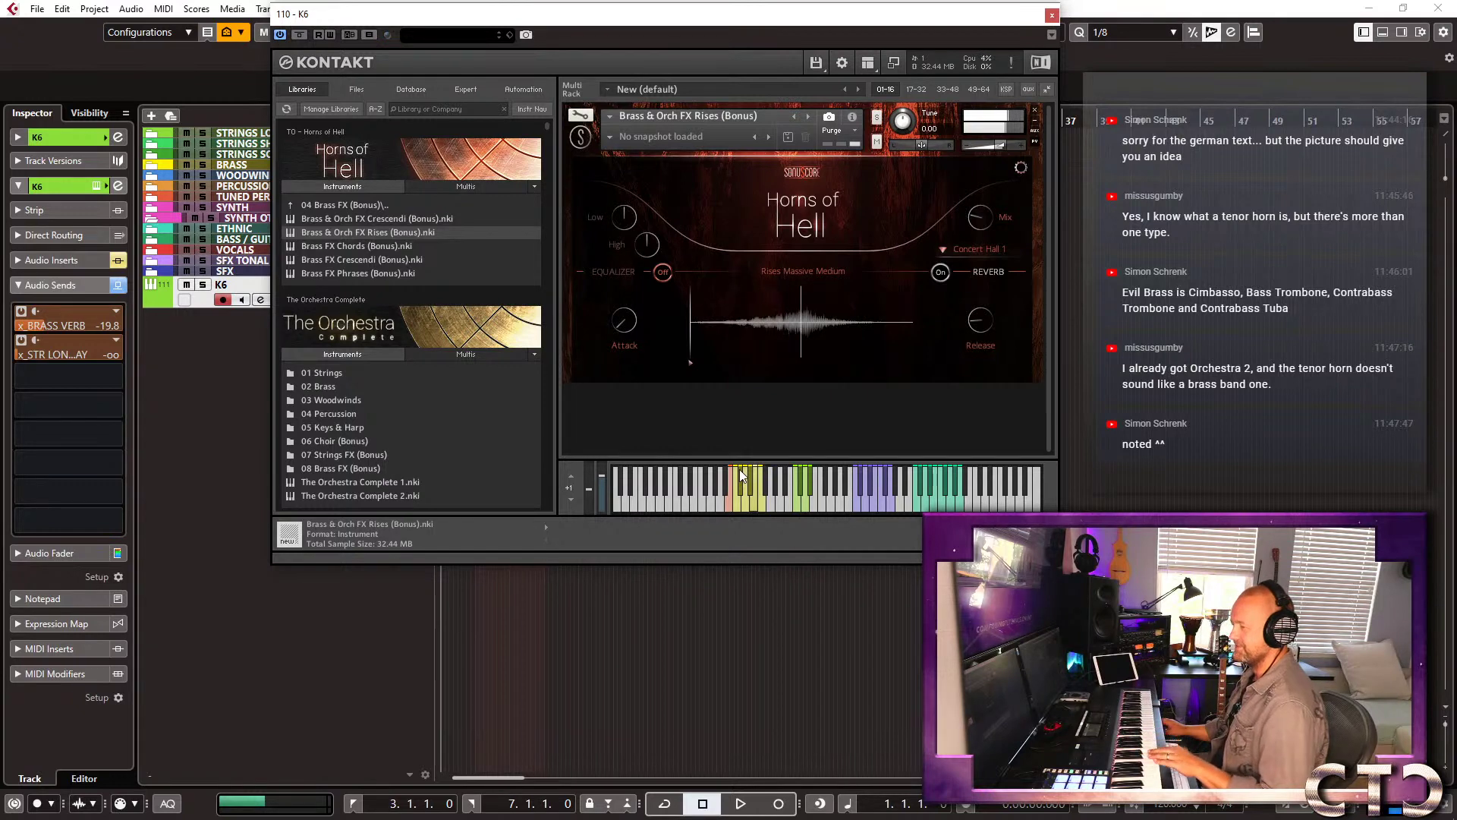
Load Brass FX Chords (Bonus), Brass FX Crescendi (Bonus) and Brass FX Phrases (Bonus) one after another, each replacing the previous instrument.
double_click(362, 246)
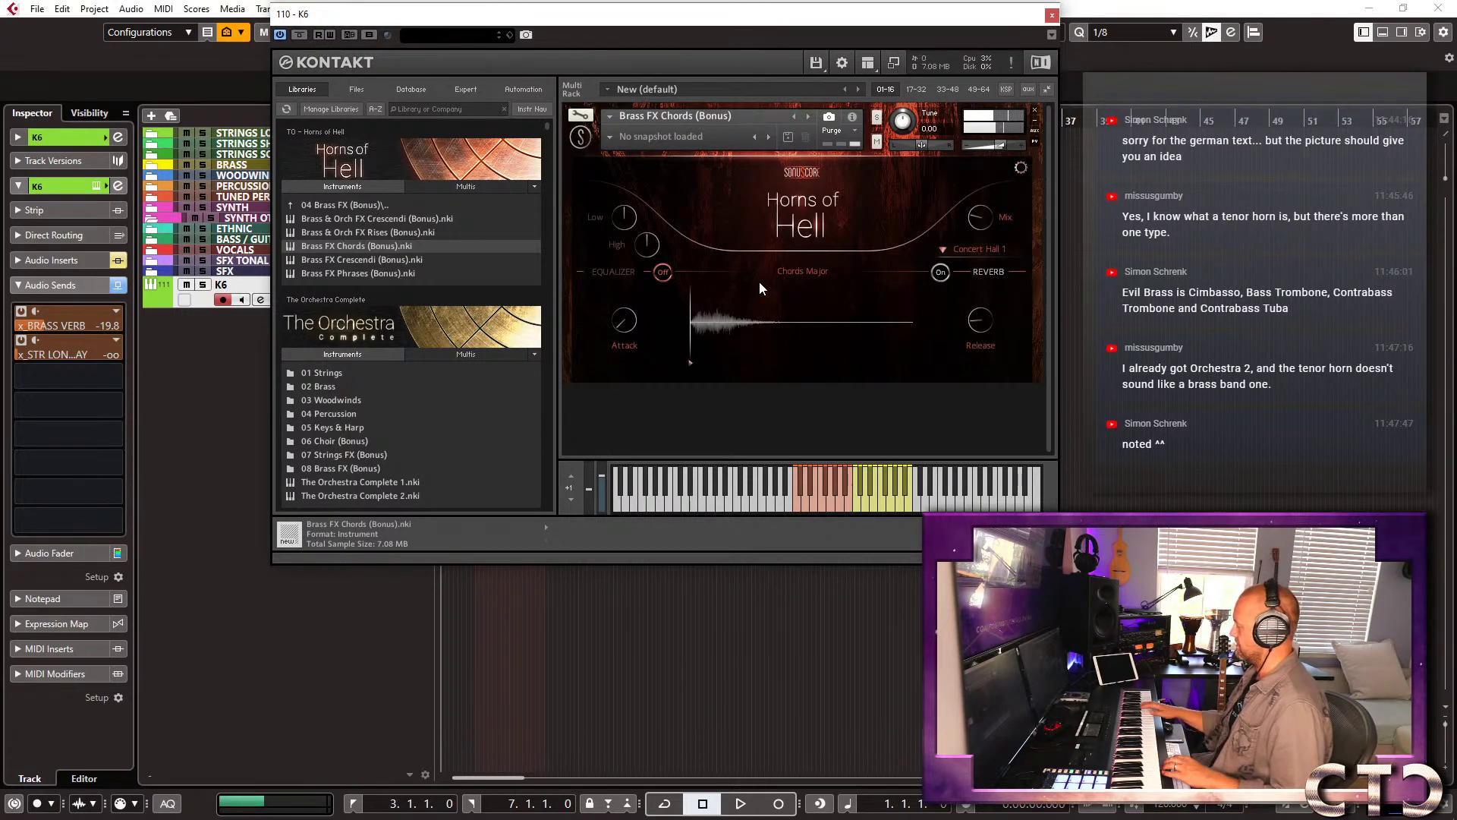
left_click(1167, 809)
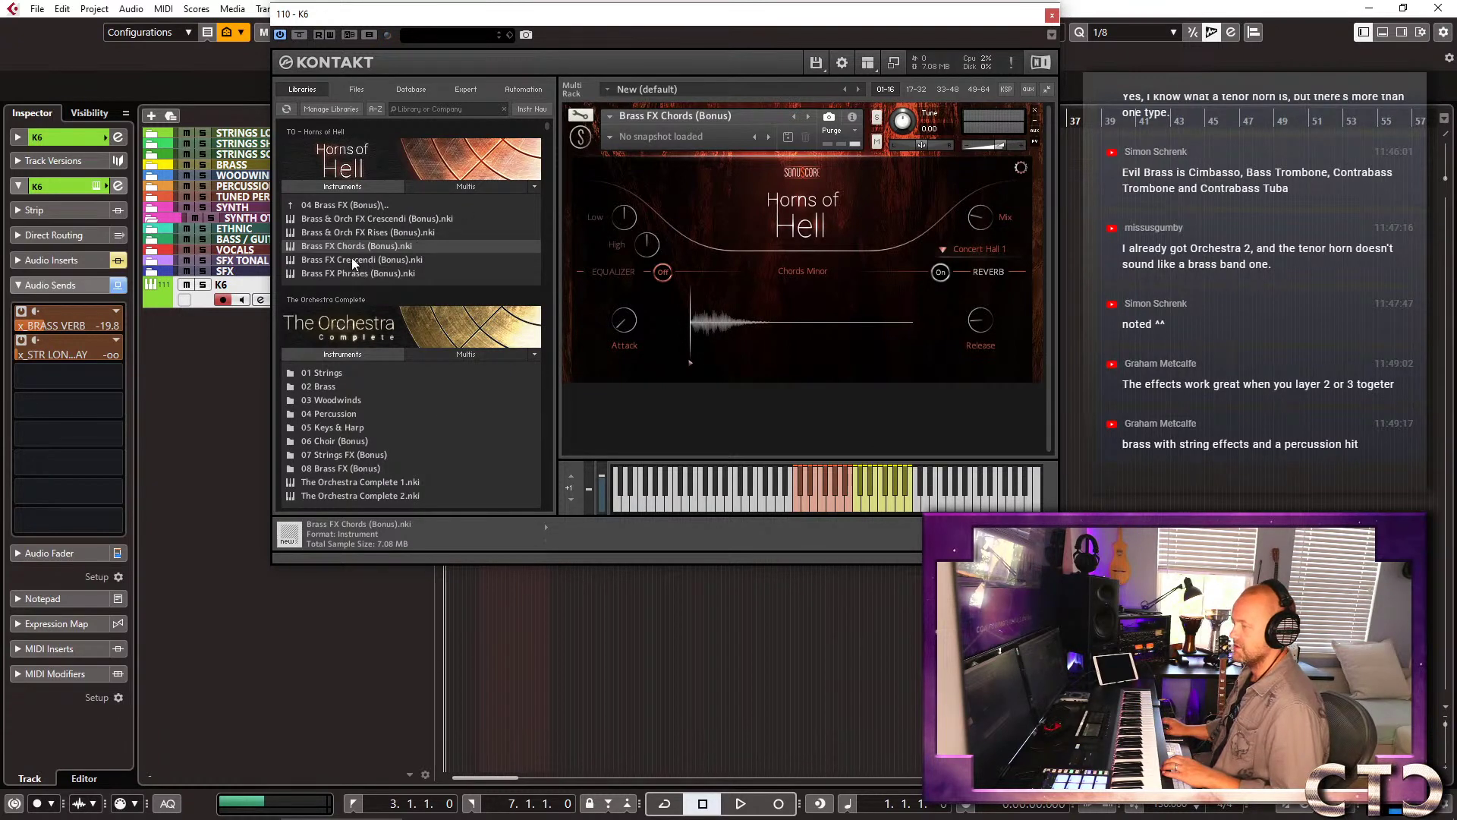
left_click_drag(353, 258, 757, 197)
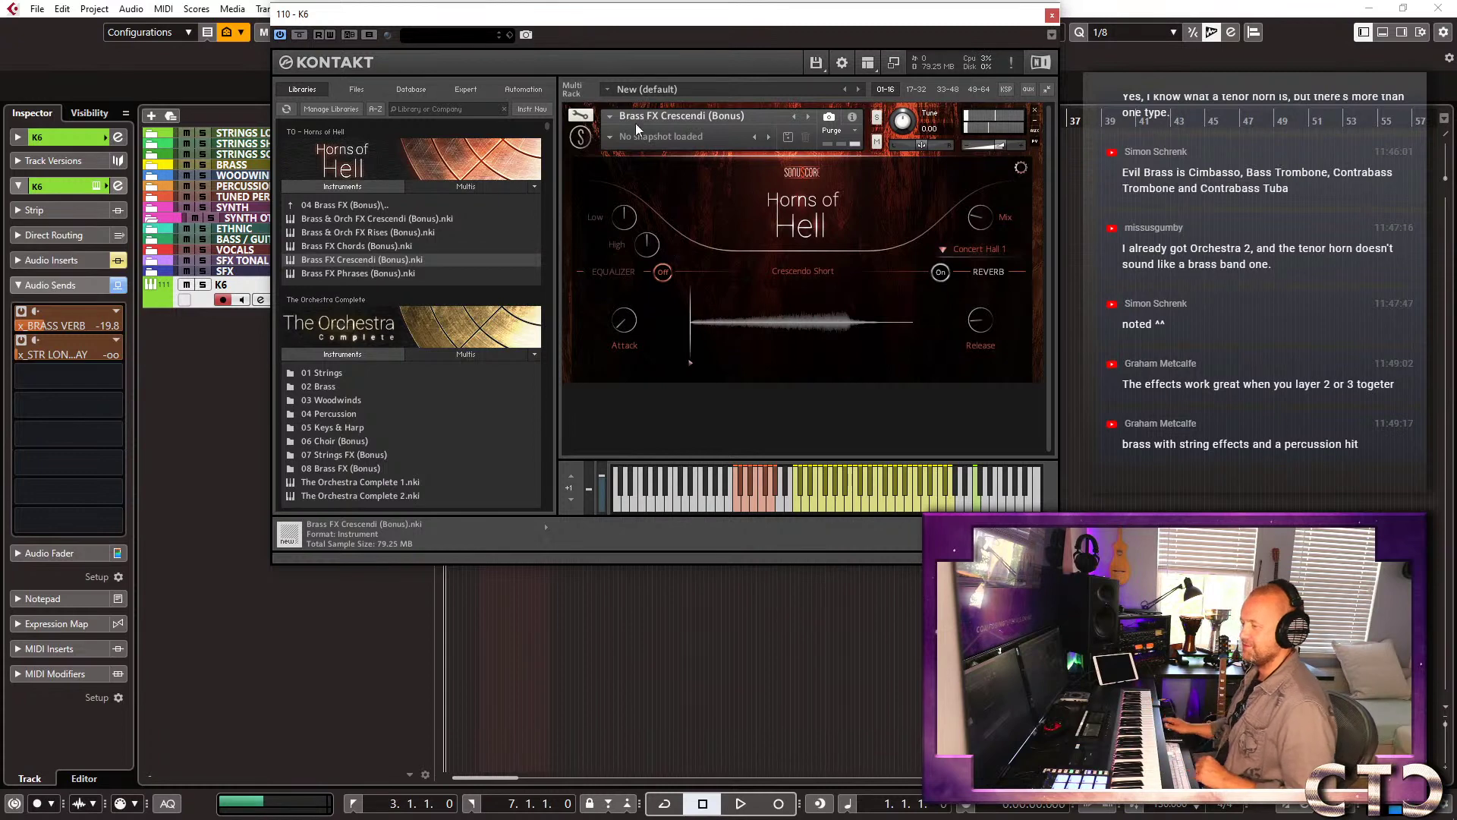
double_click(329, 272)
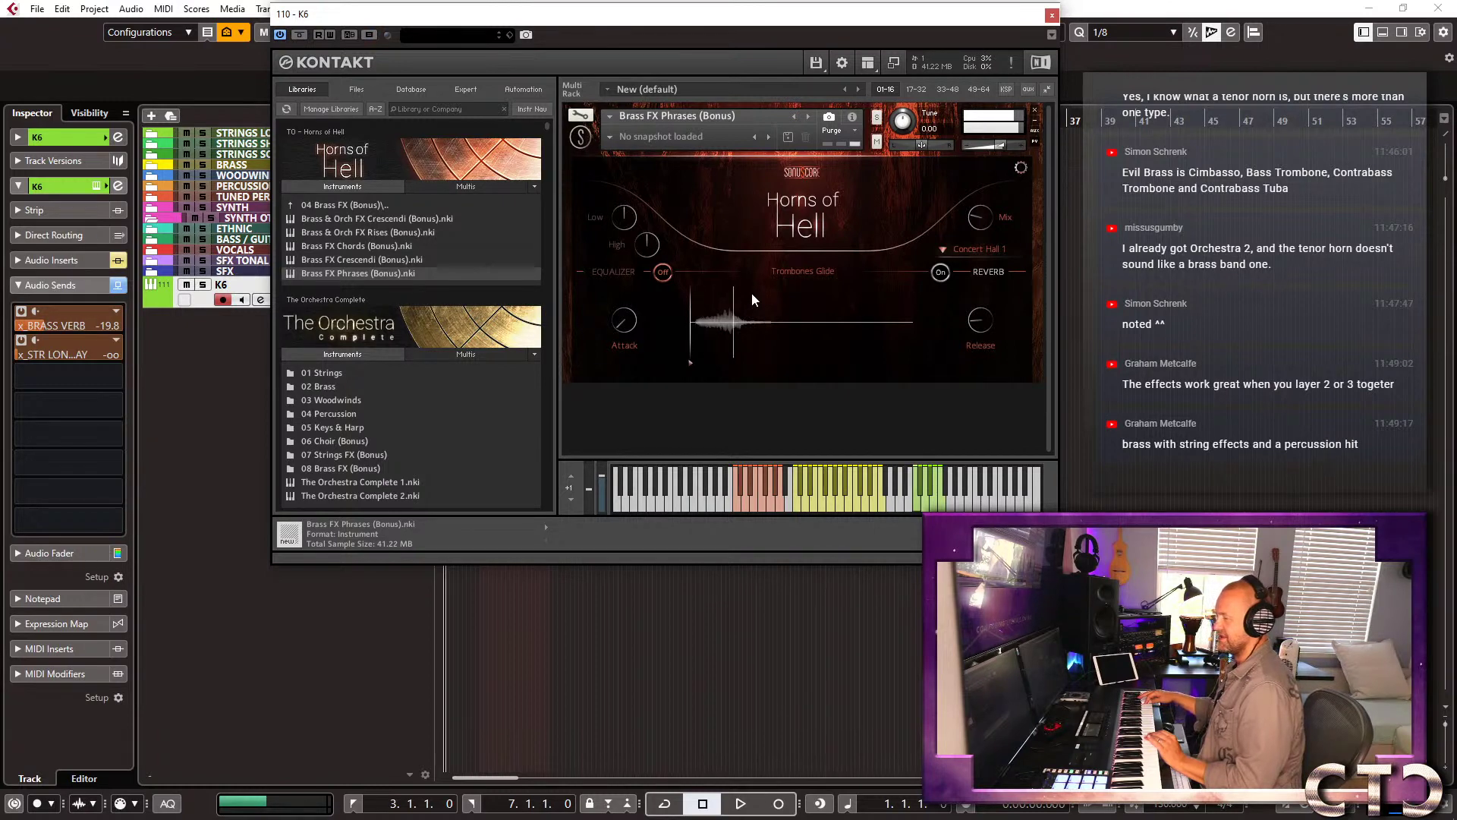
Replace the phrases with 01 Organ Manual All Articulations from the 02 Organ folder and raise the BRASS VERB send to -7.04.
left_click(439, 206)
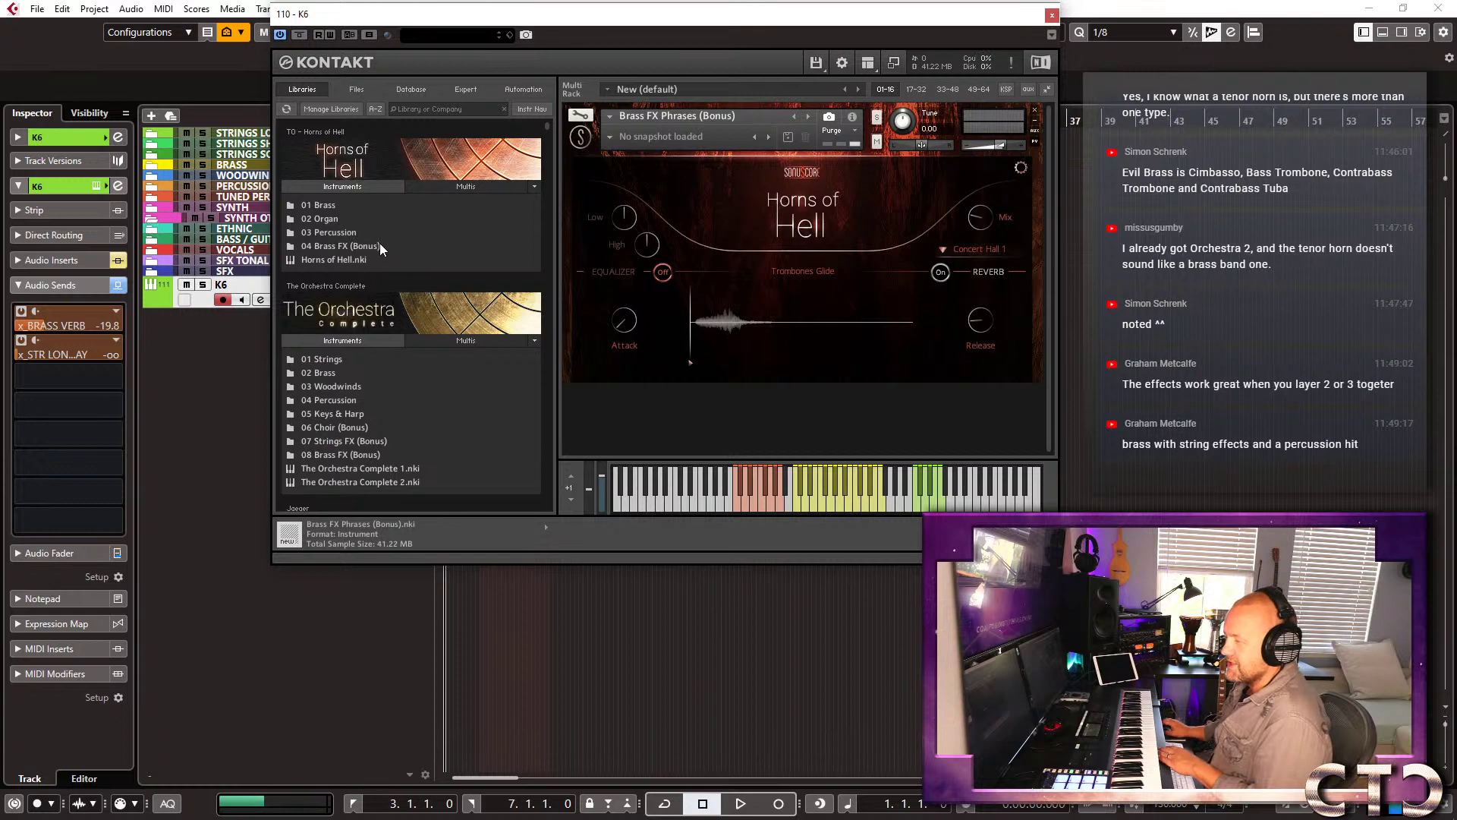
double_click(319, 218)
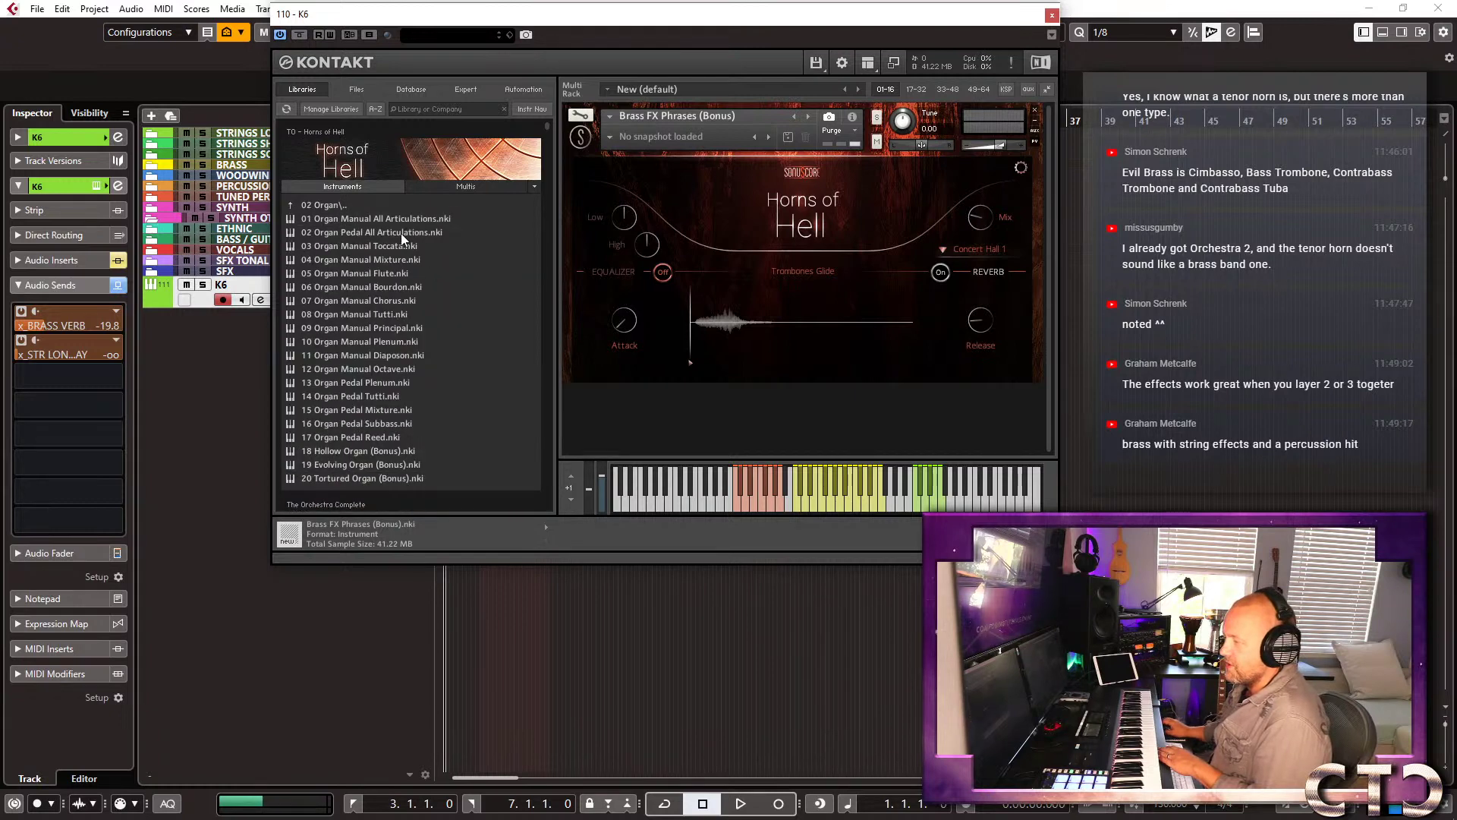
double_click(376, 219)
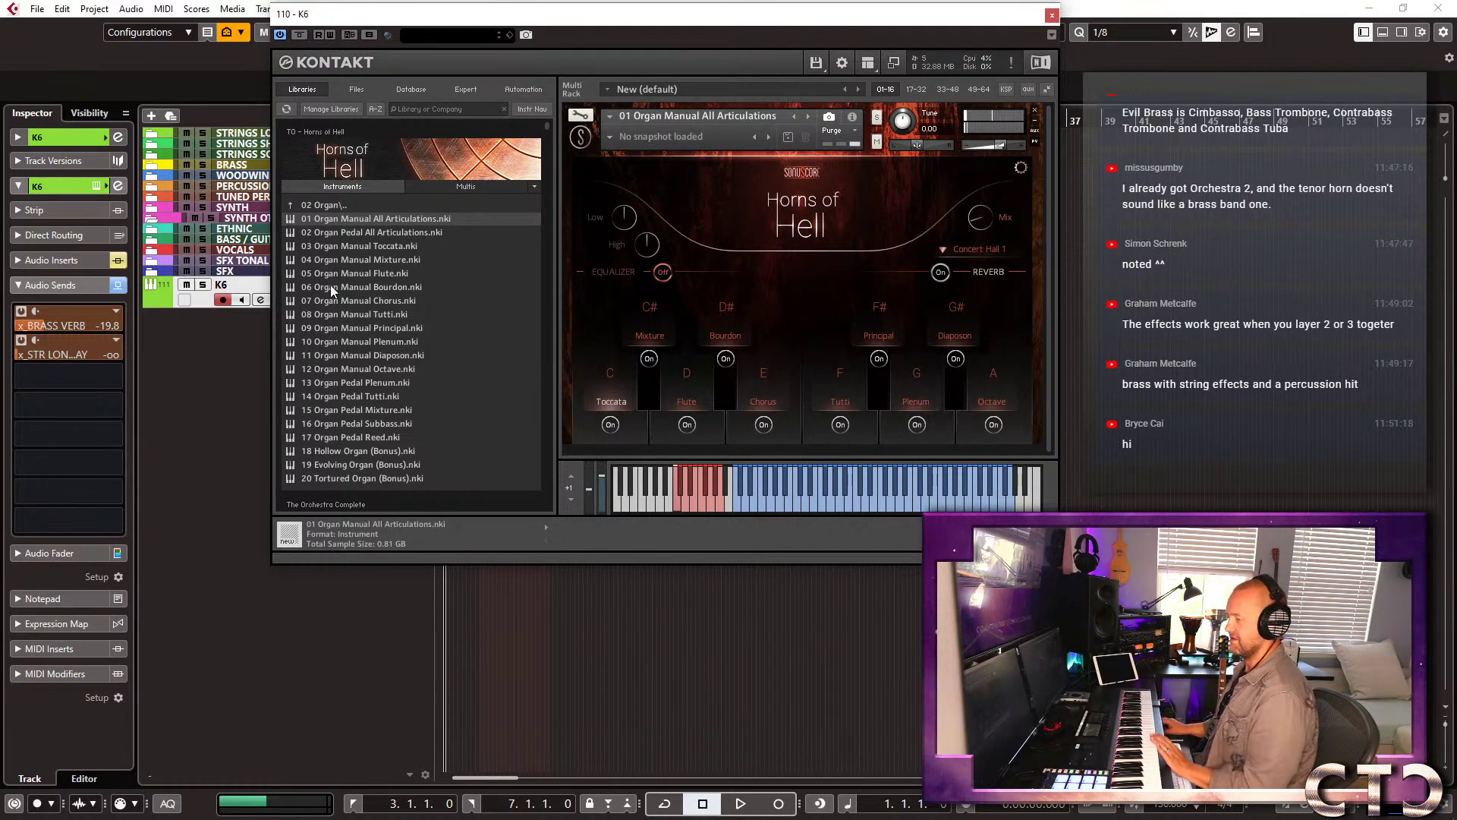
left_click_drag(59, 328, 107, 337)
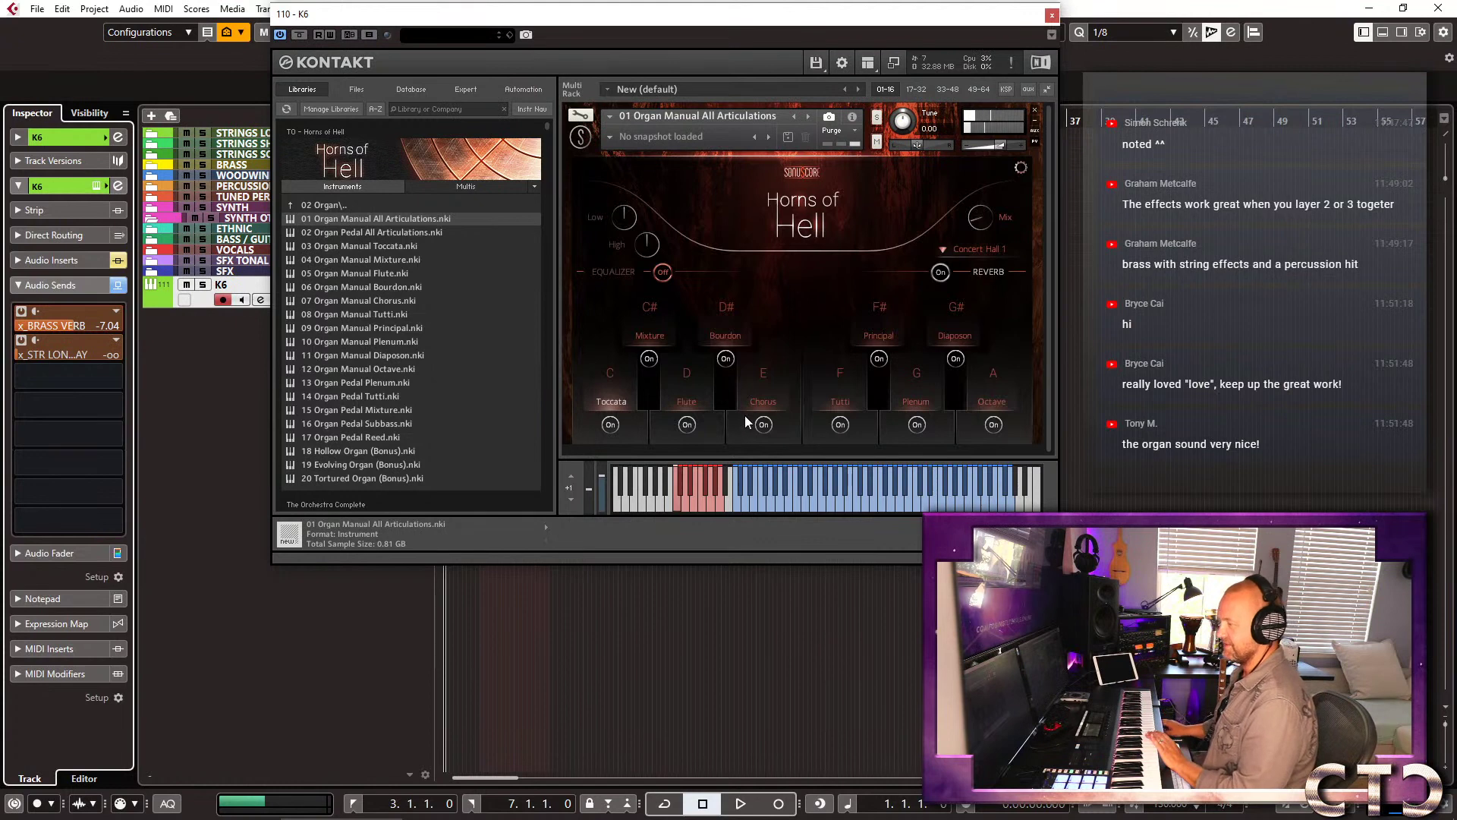
Try the organ's Flute, Tutti, Plenum and Octave articulations, and lower the BRASS VERB send to -16.7 along the way.
left_click(687, 398)
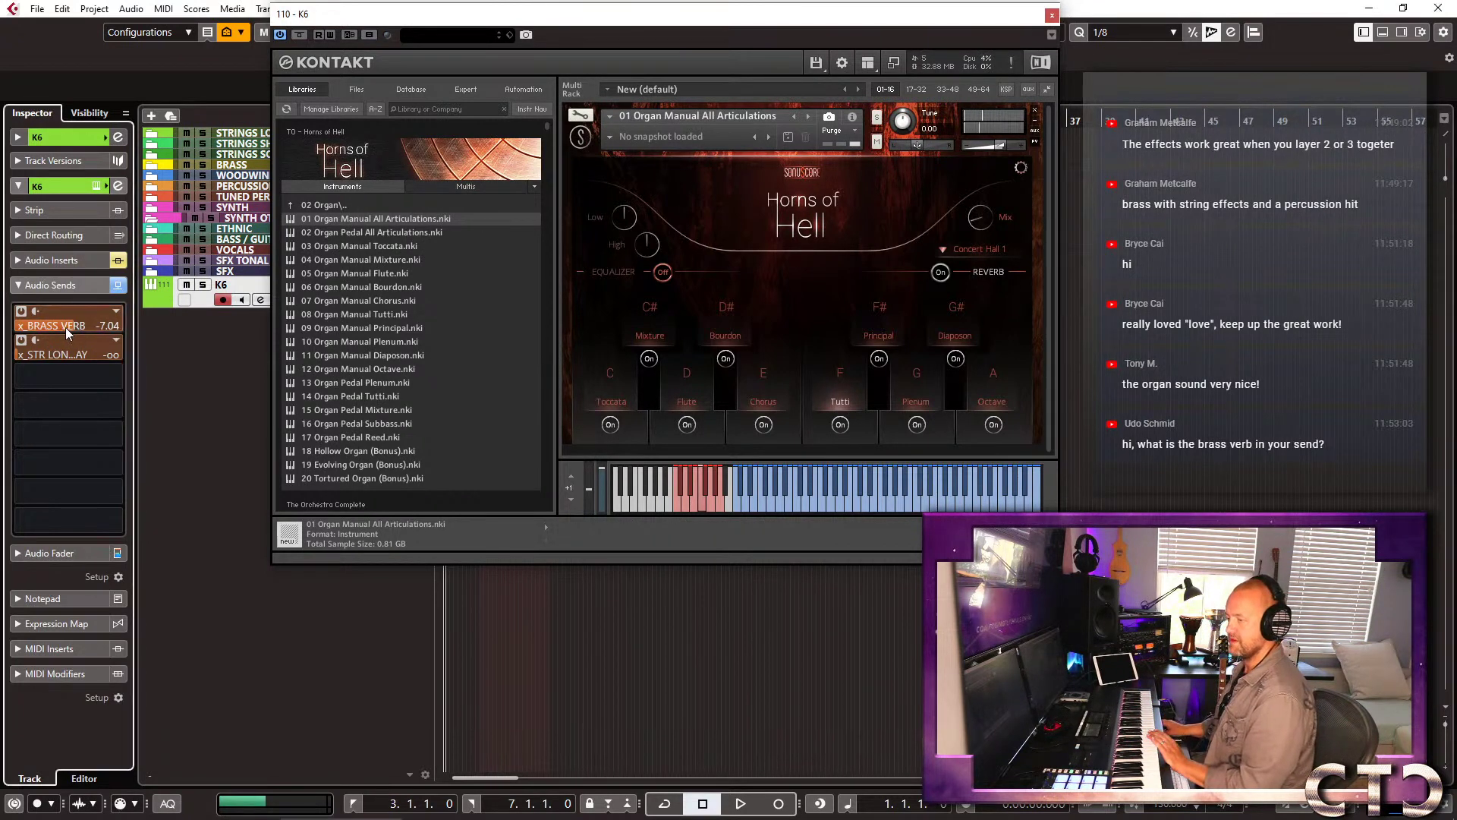
left_click_drag(76, 326, 56, 463)
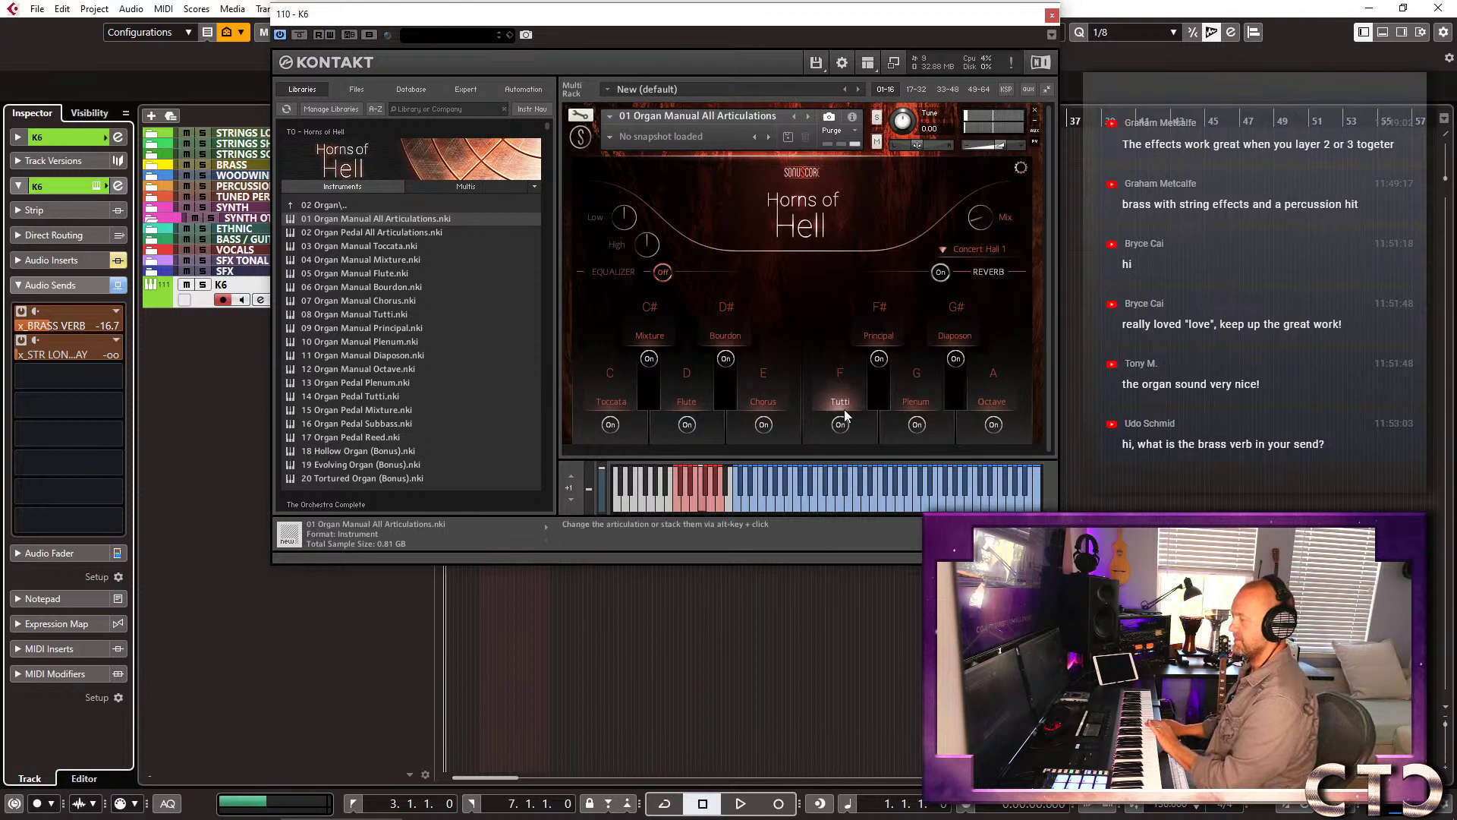
left_click(916, 400)
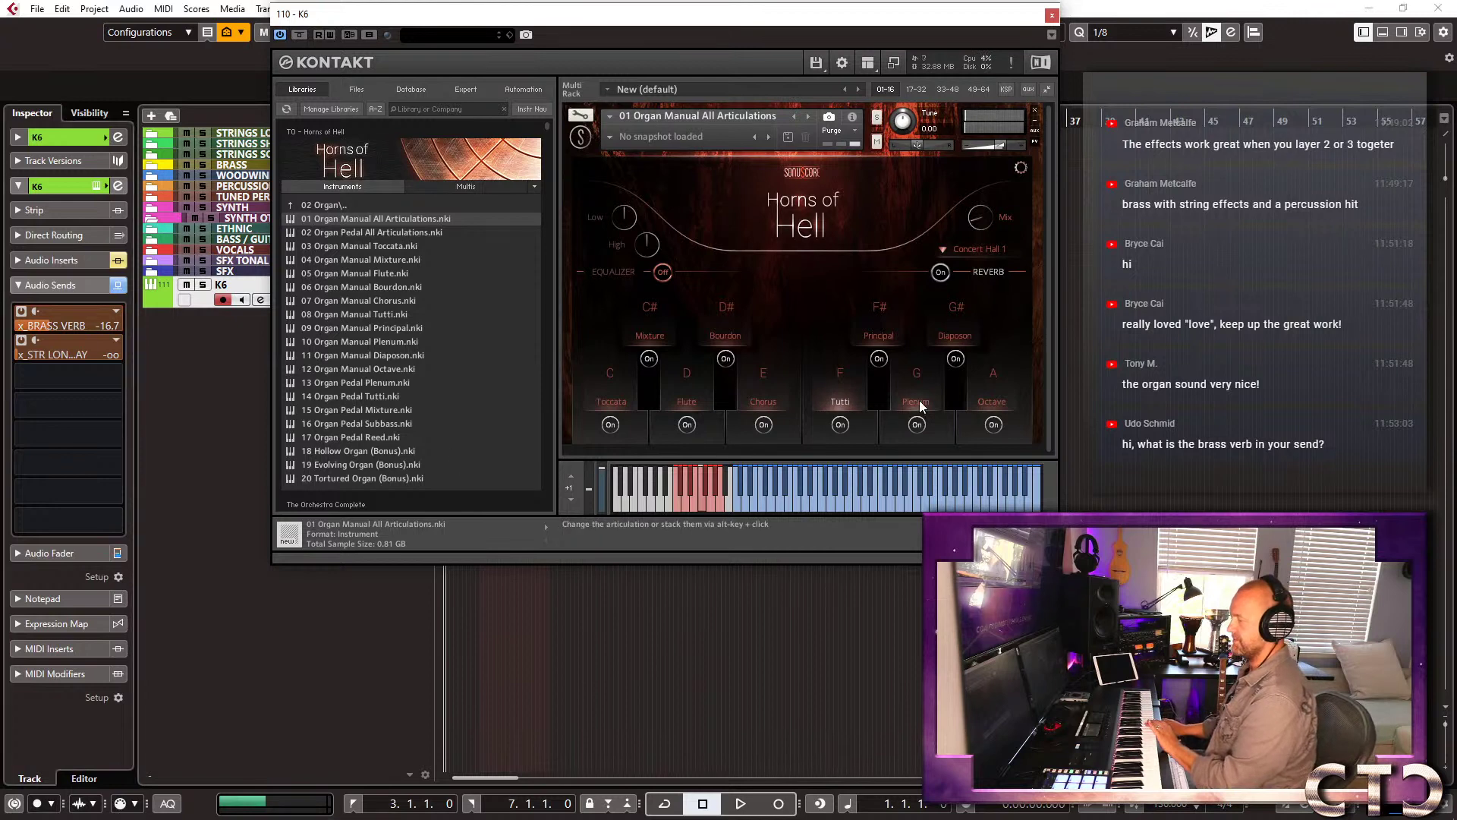
left_click(1000, 400)
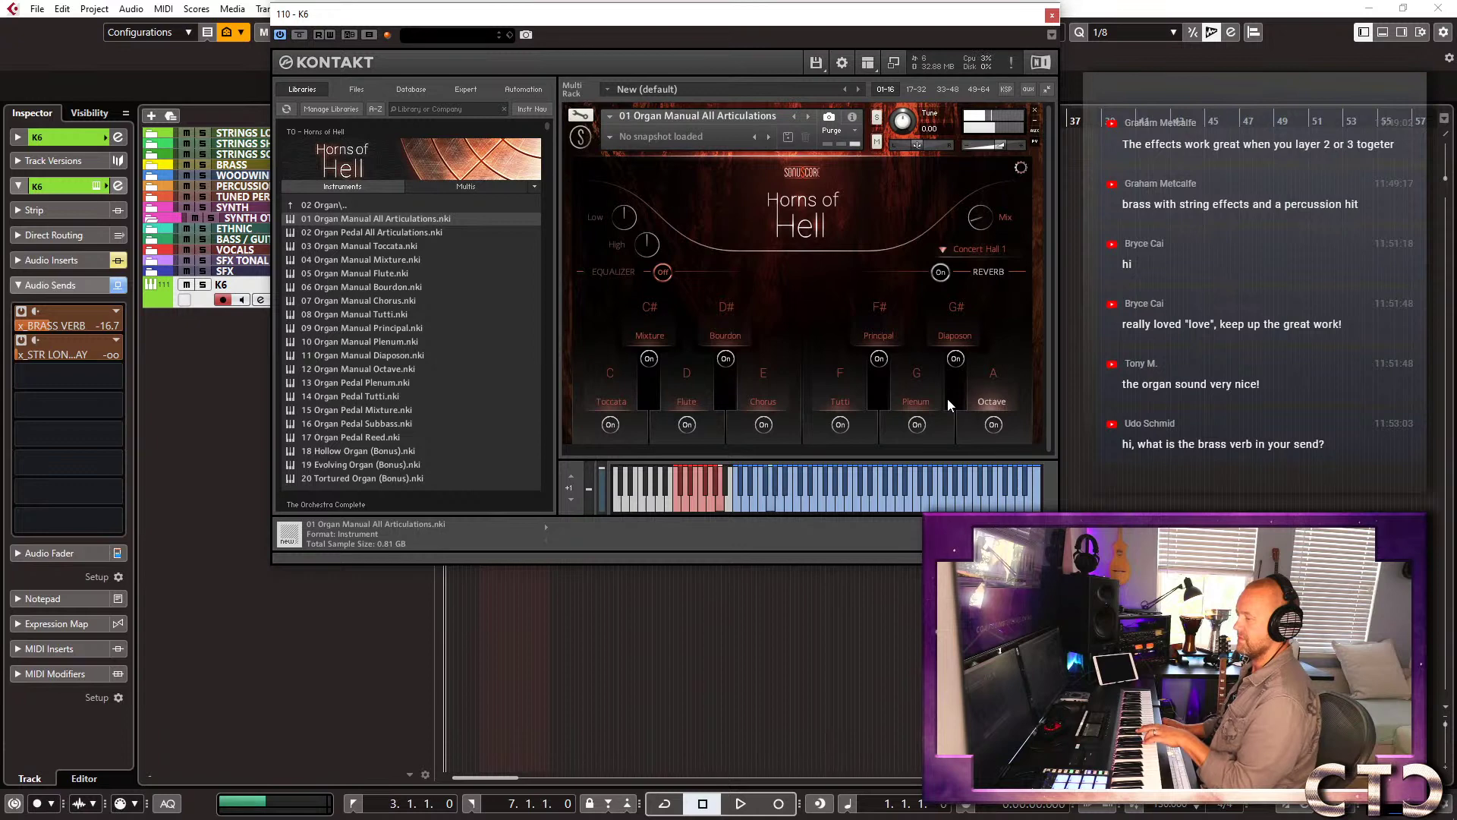
Replace the organ manual with 18 Hollow Organ (Bonus), try its tuning at -12.00 and reset it to 0.00.
left_click_drag(376, 450, 759, 290)
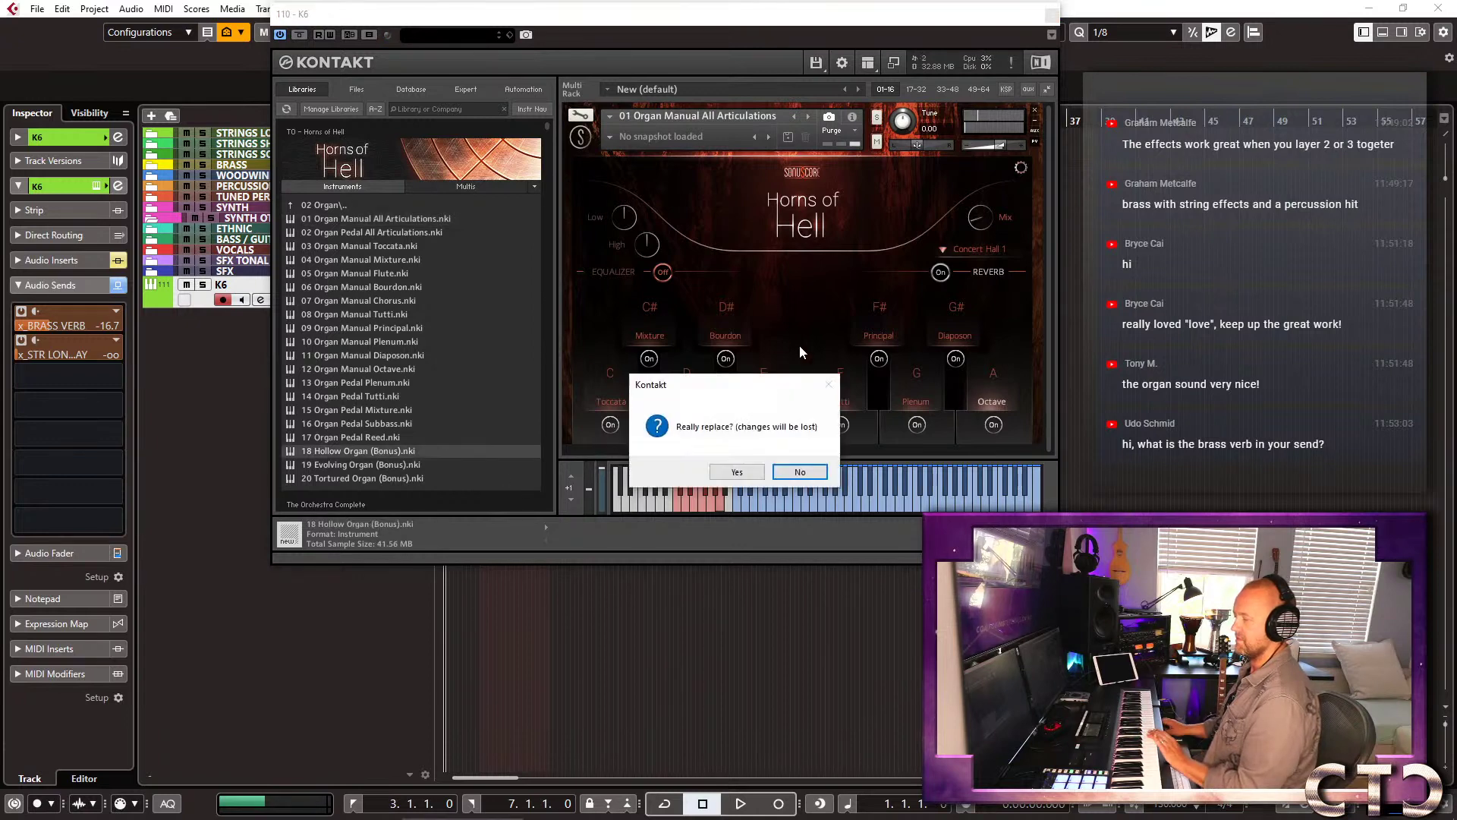
left_click(737, 471)
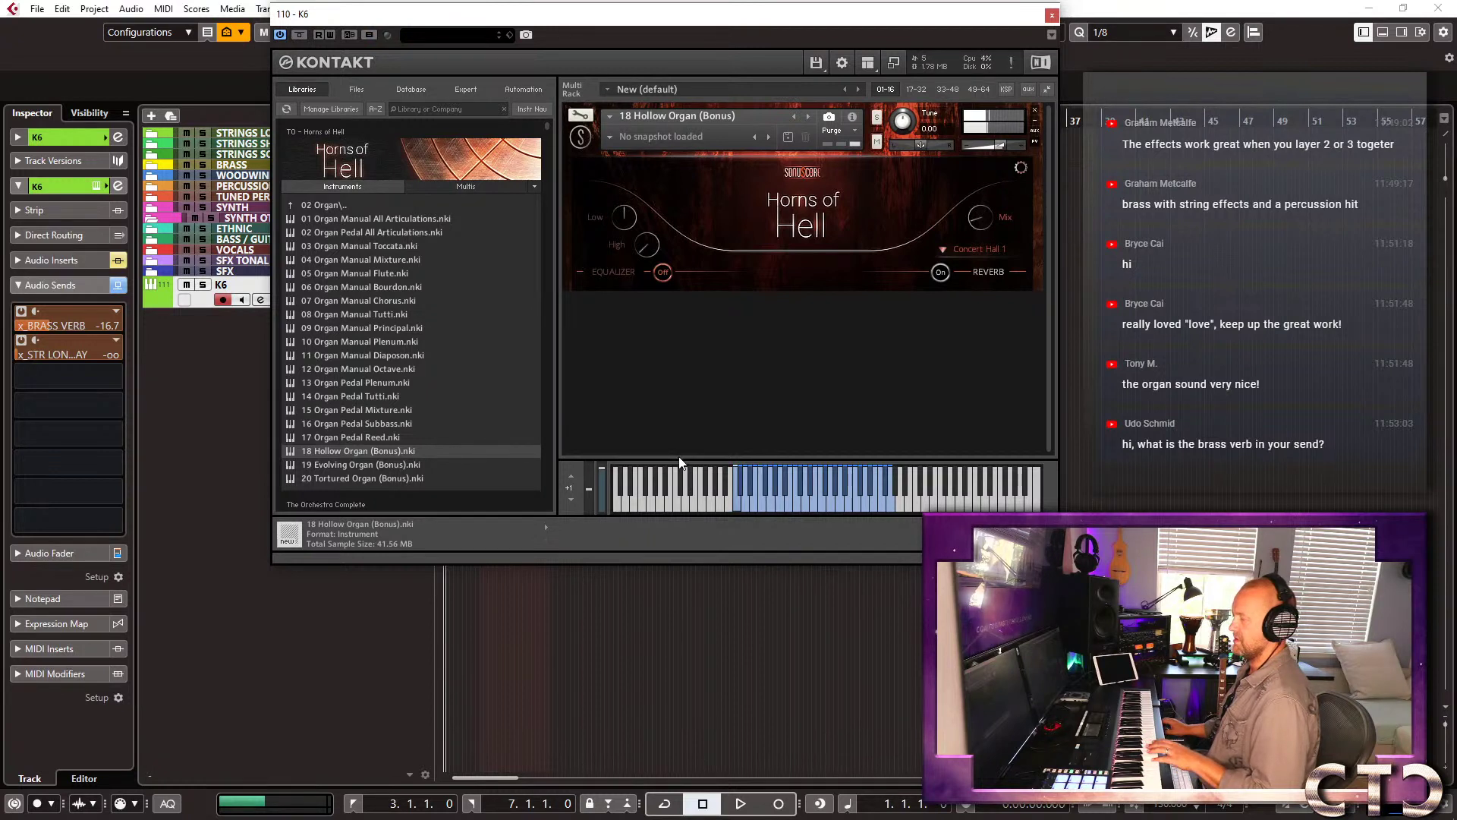
left_click_drag(902, 122, 902, 152)
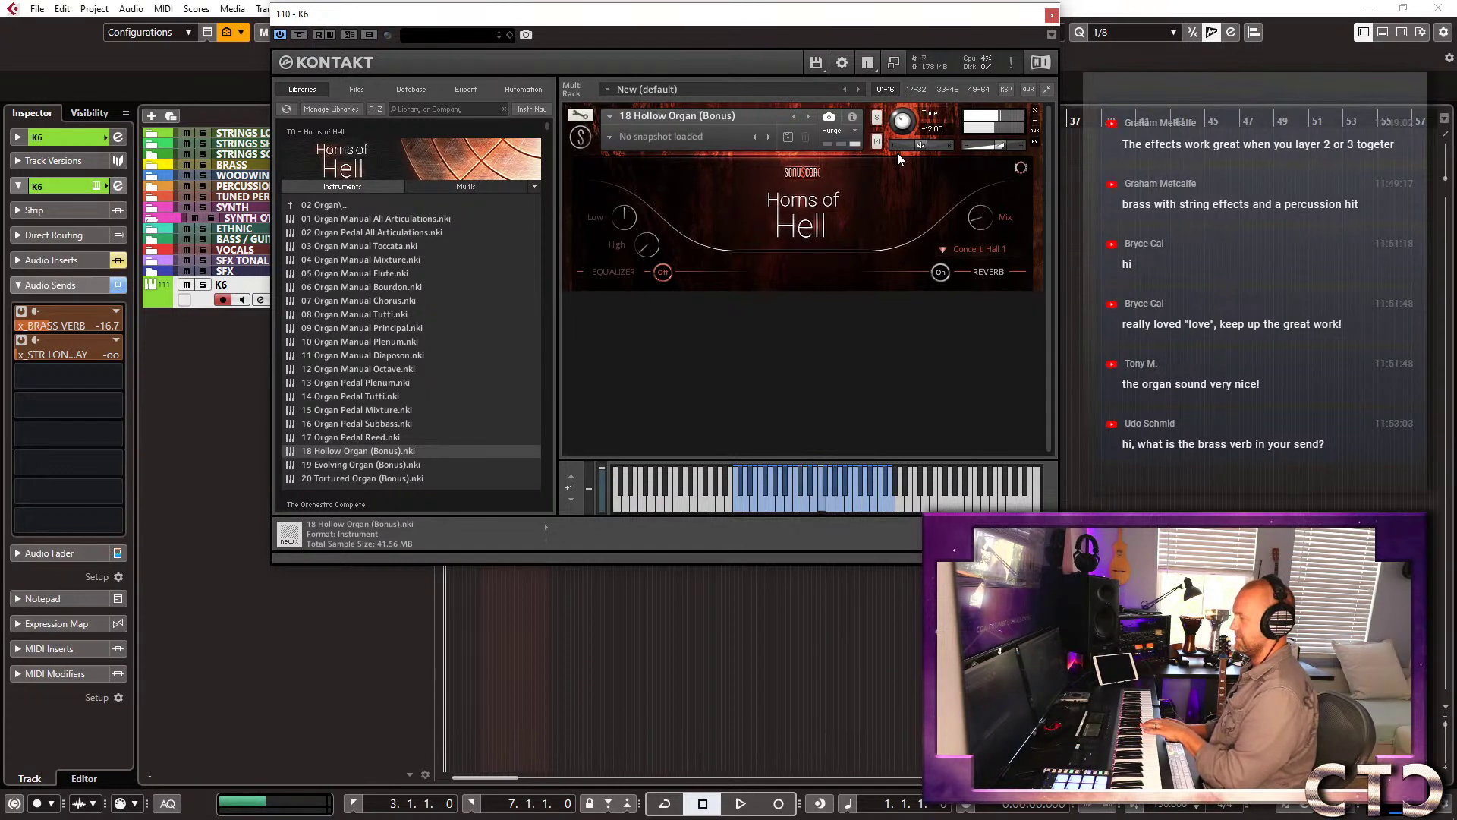
left_click(905, 129, "ctrl")
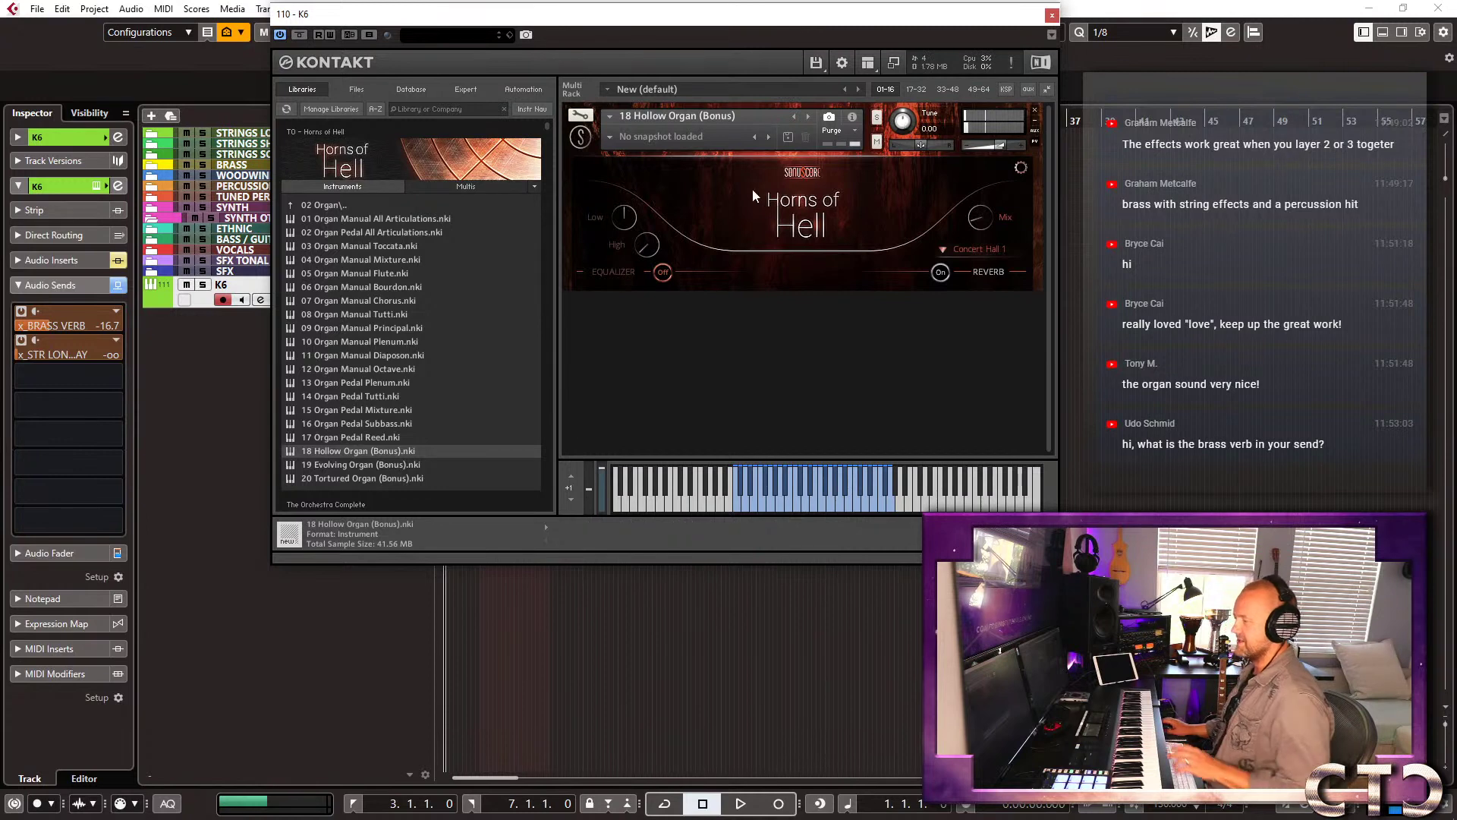
Replace the hollow organ with 19 Evolving Organ (Bonus), and that in turn with 20 Tortured Organ (Bonus).
double_click(325, 461)
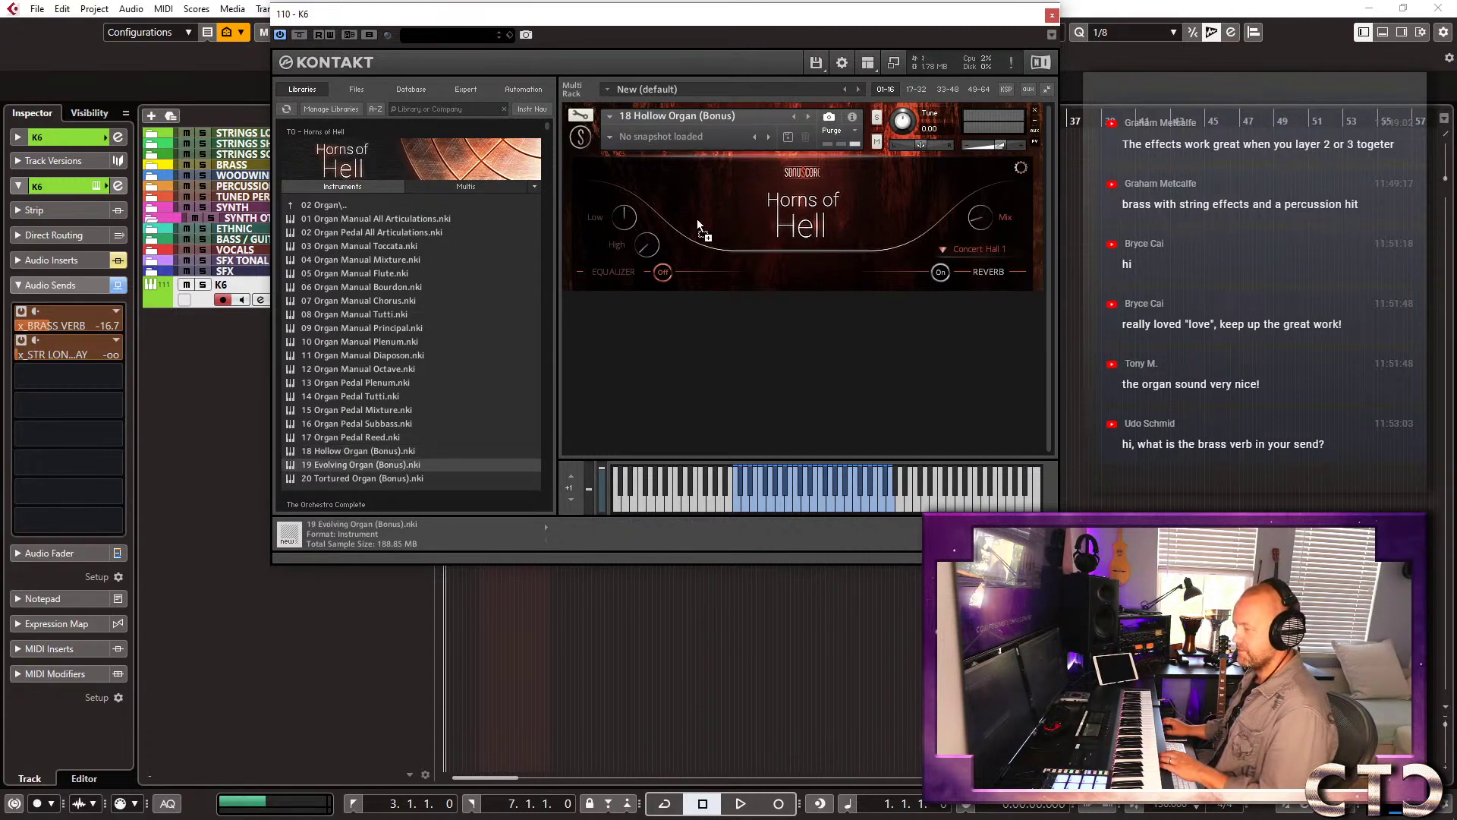
left_click(737, 471)
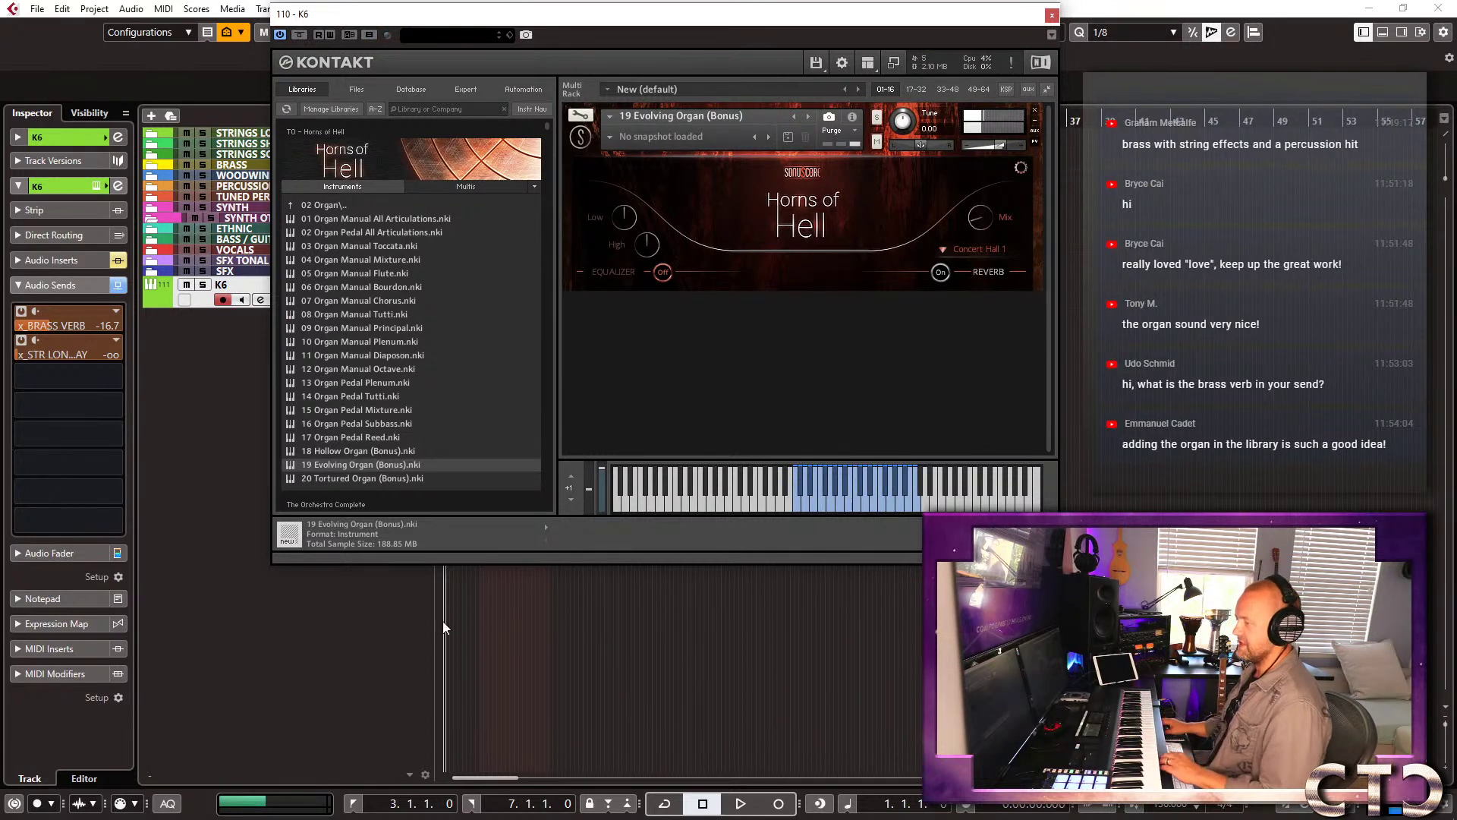
left_click_drag(326, 479, 829, 222)
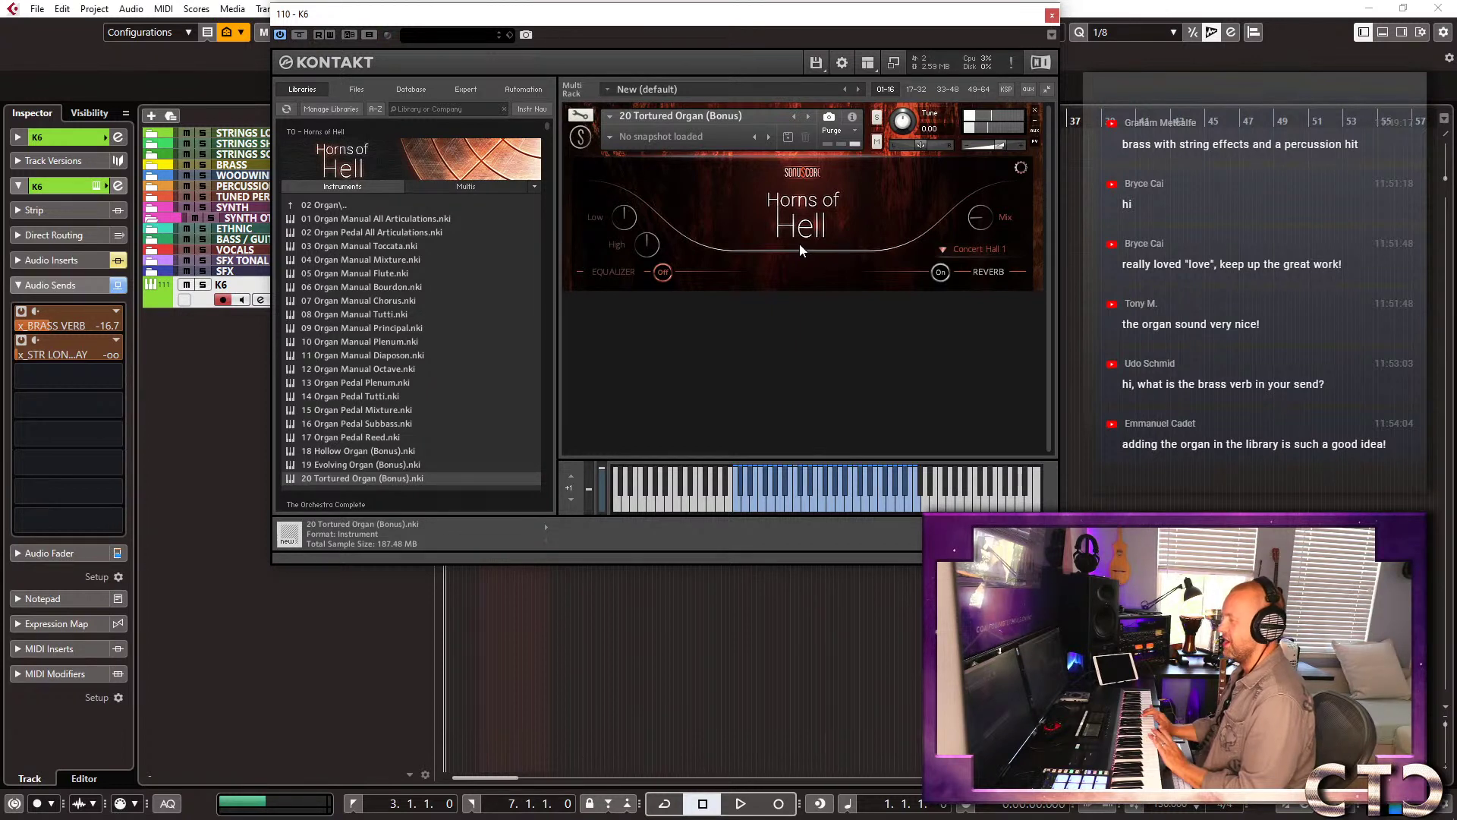
Replace the tortured organ with Deep Hits FX (Bonus) from the Horns of Hell 03 Percussion folder.
left_click(352, 206)
double_click(353, 206)
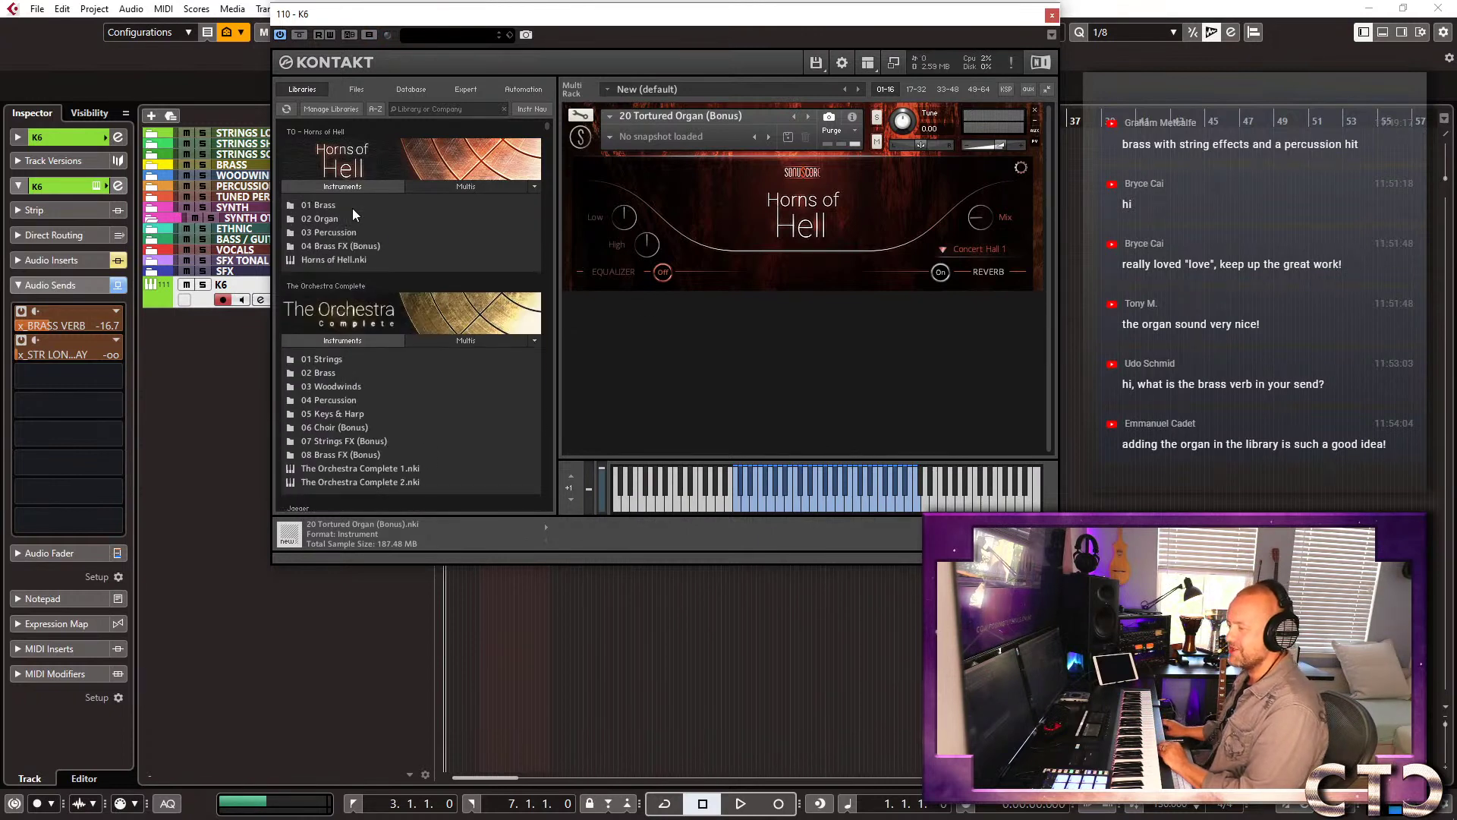
double_click(371, 230)
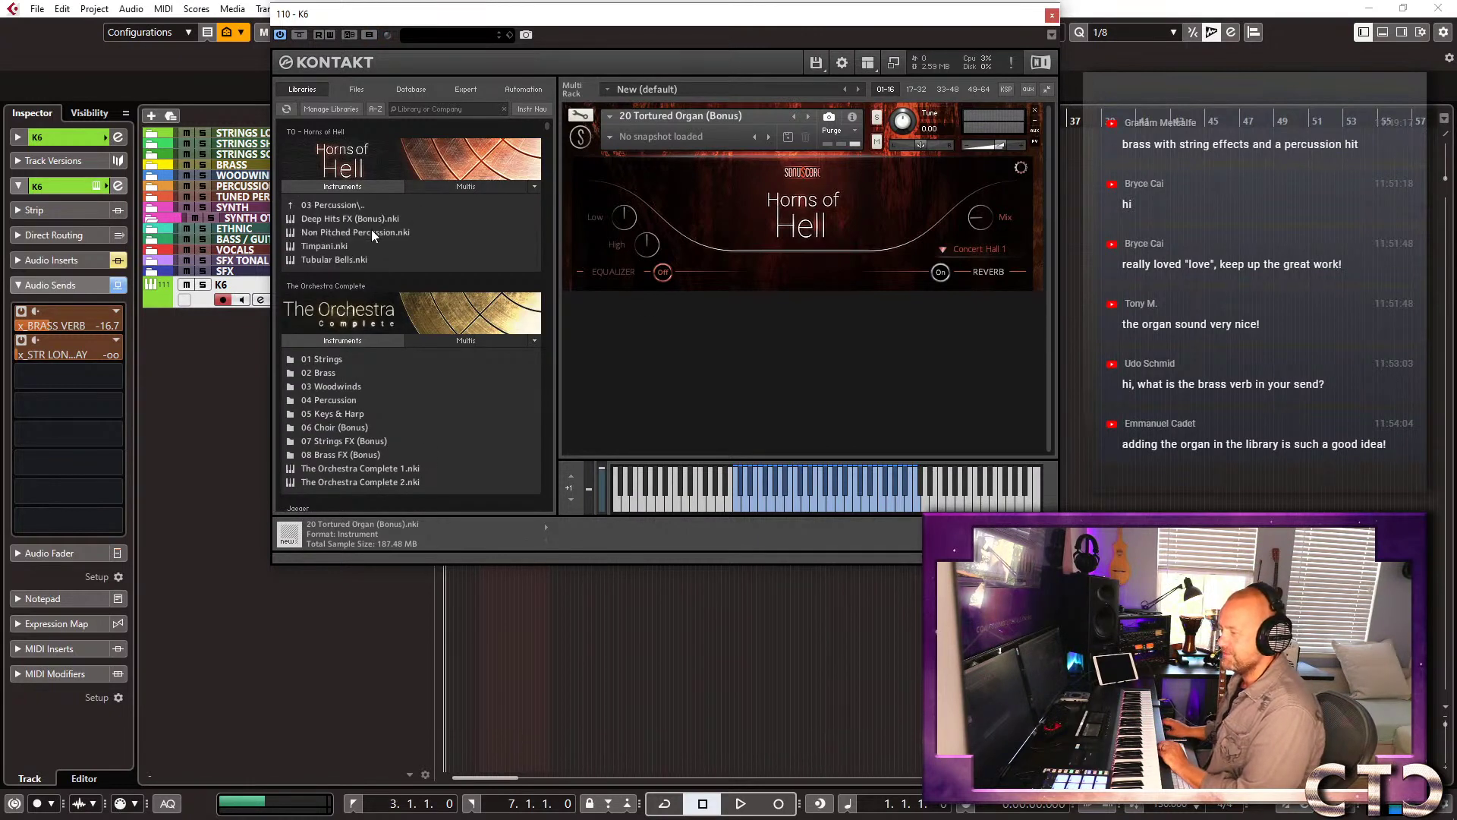
left_click_drag(353, 217, 862, 185)
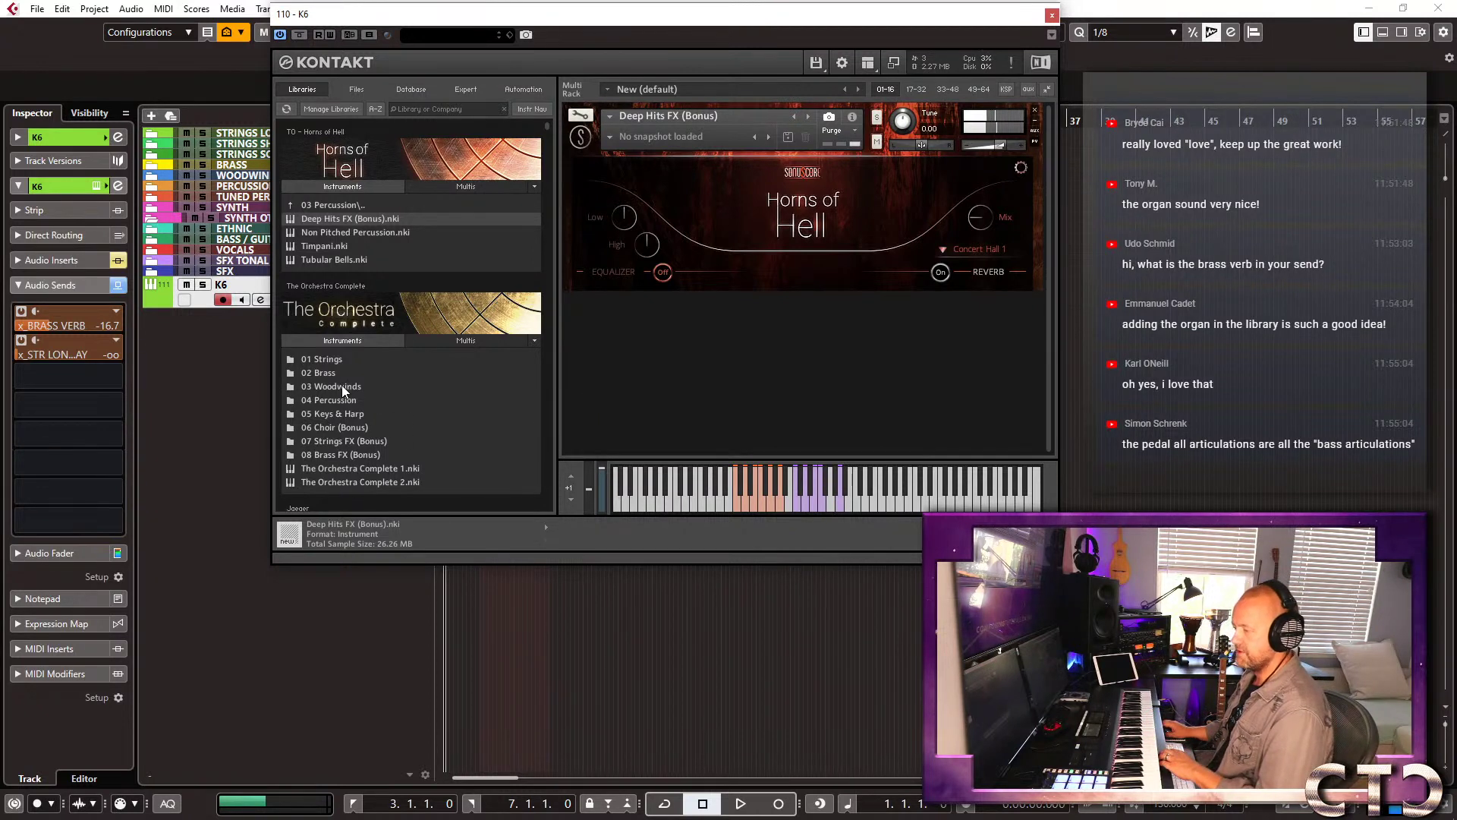
Replace the deep hits with Non Pitched Percussion and shift the displayed keyboard range up one octave.
left_click_drag(384, 235, 666, 202)
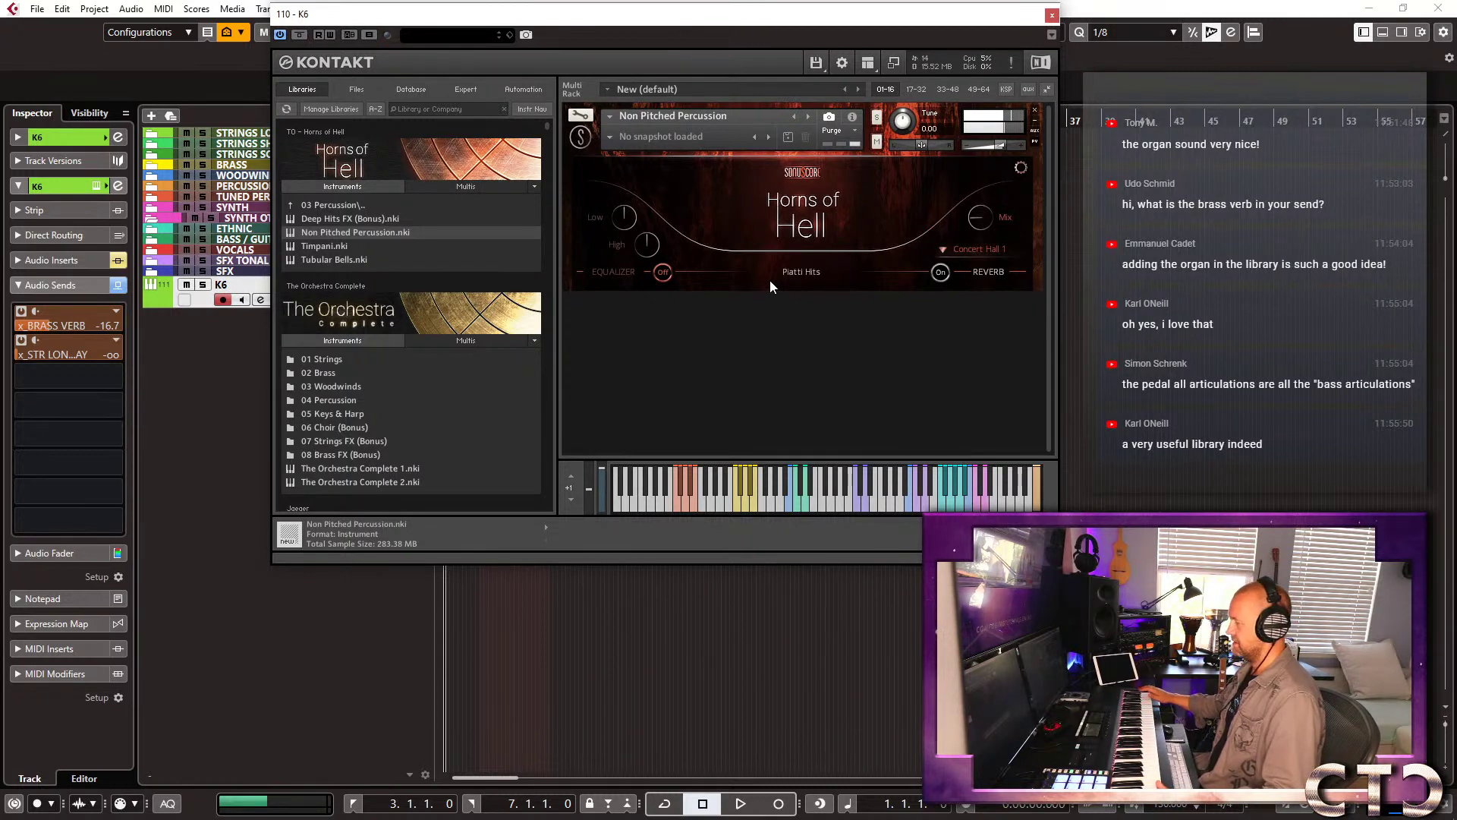
left_click(570, 476)
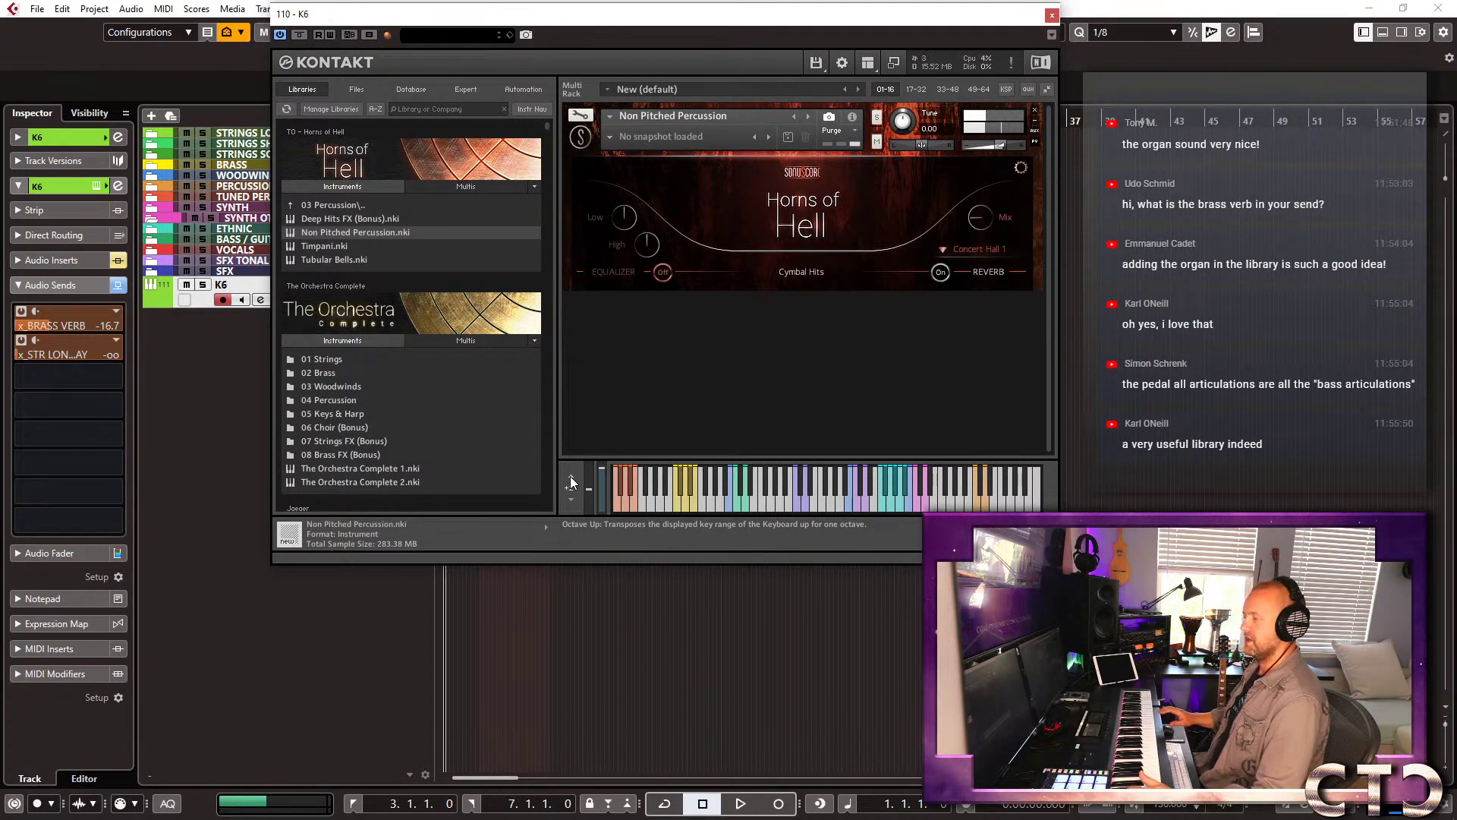
Load Timpani with its built-in reverb turned off, and adjust the BRASS VERB send, settling on -8.64.
left_click_drag(333, 244, 709, 217)
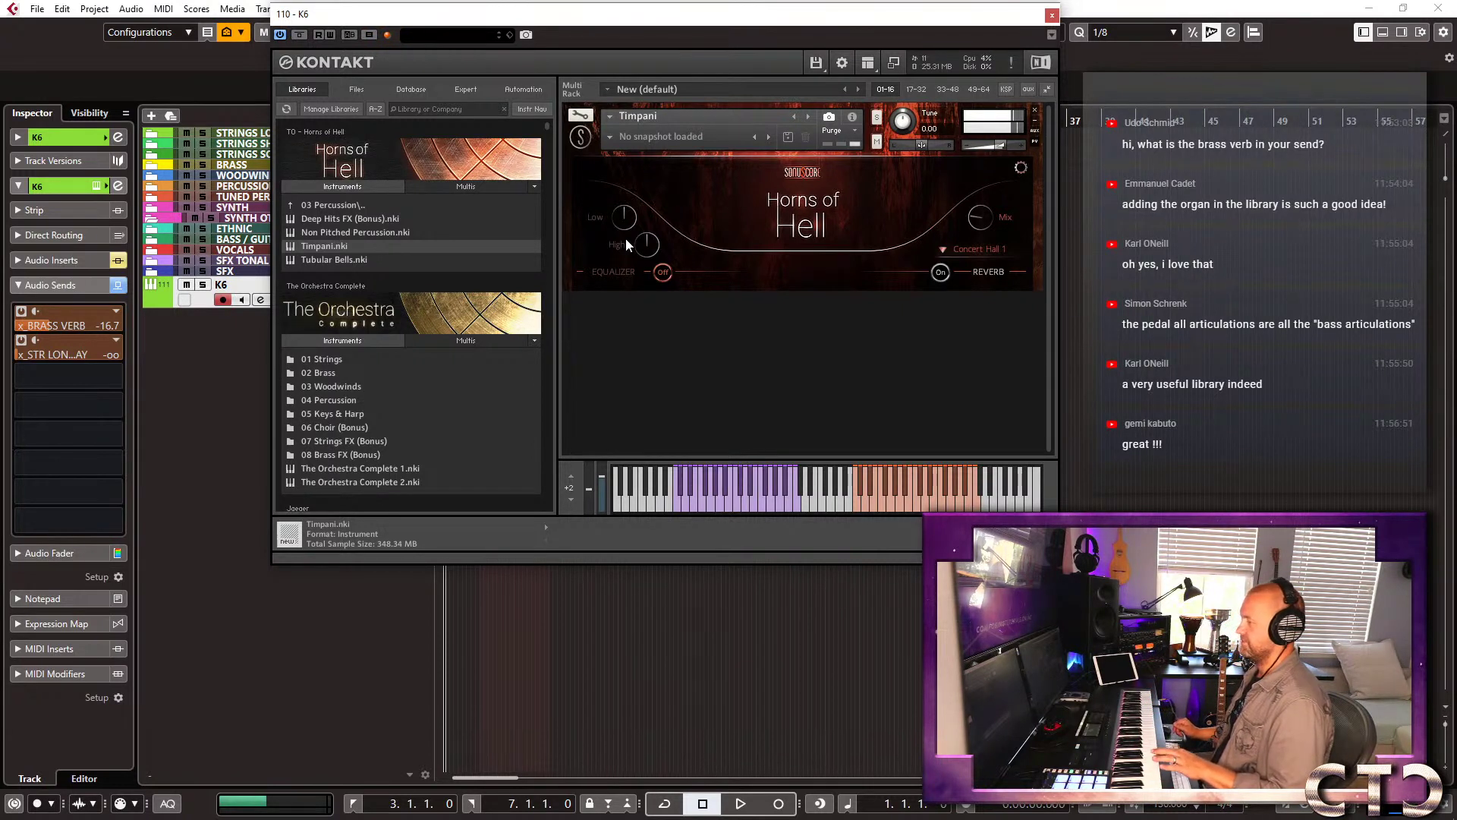
left_click(941, 273)
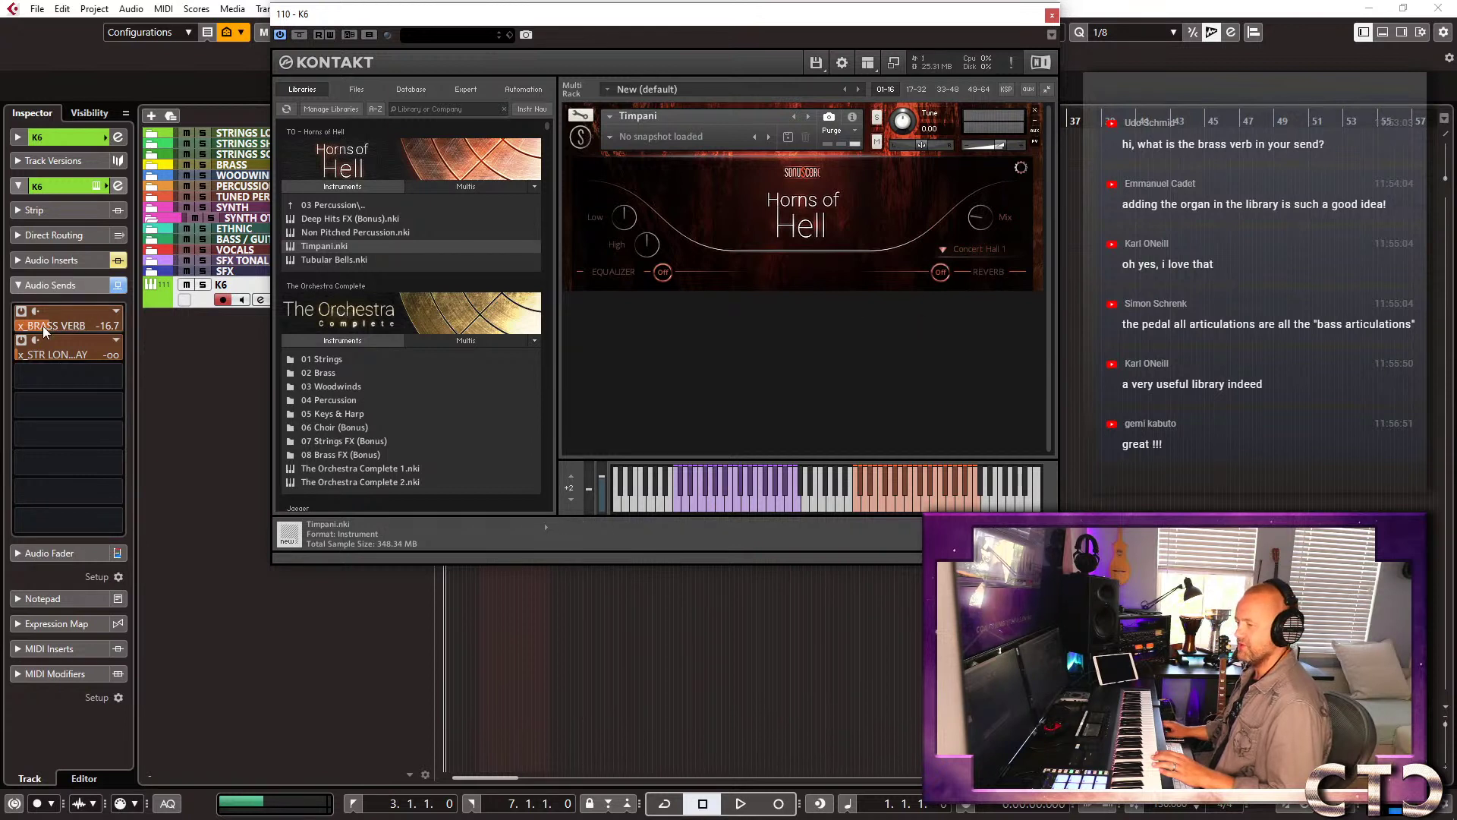
left_click_drag(43, 325, 6, 327)
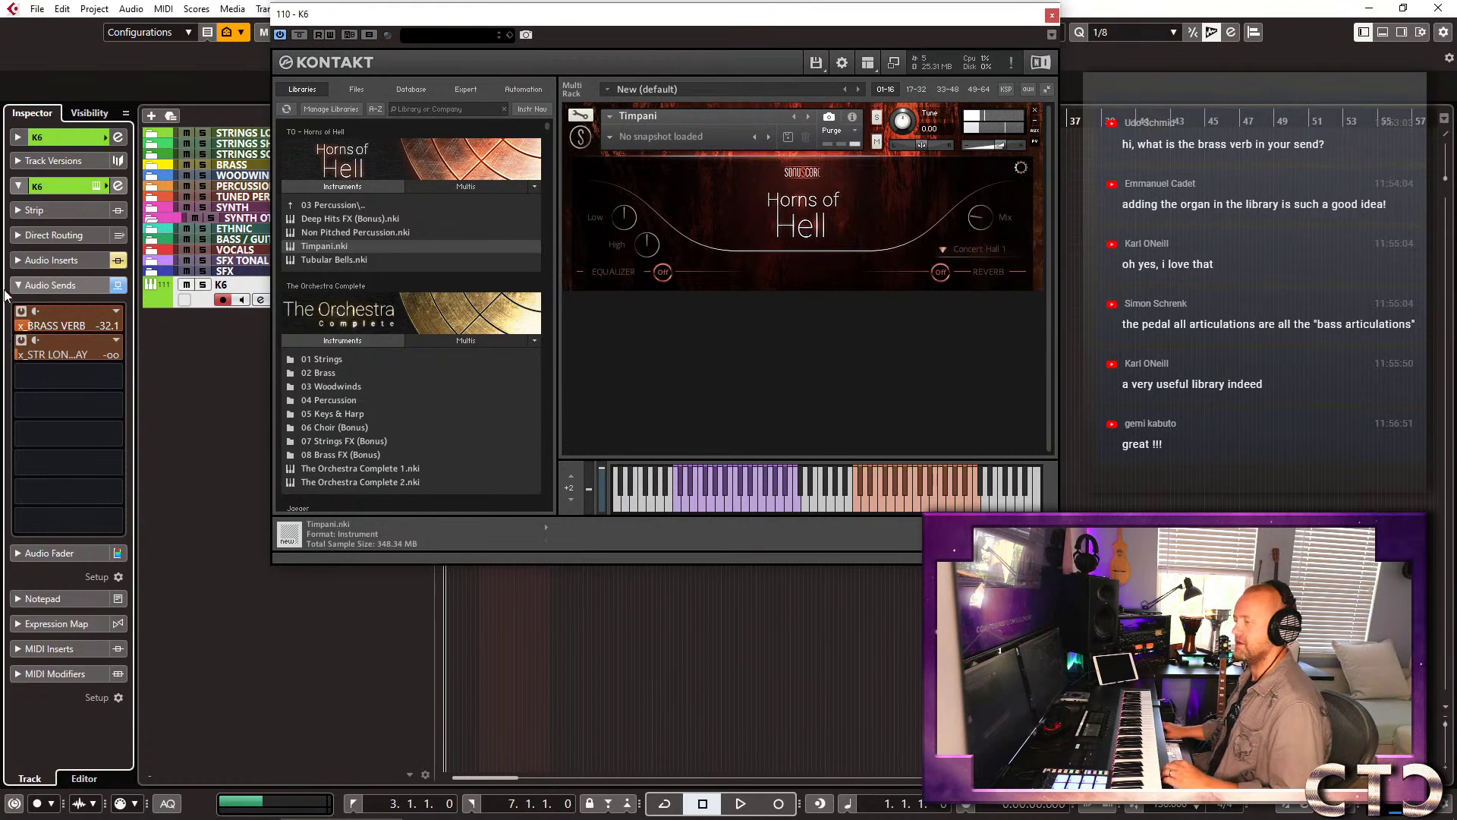
left_click_drag(34, 326, 92, 331)
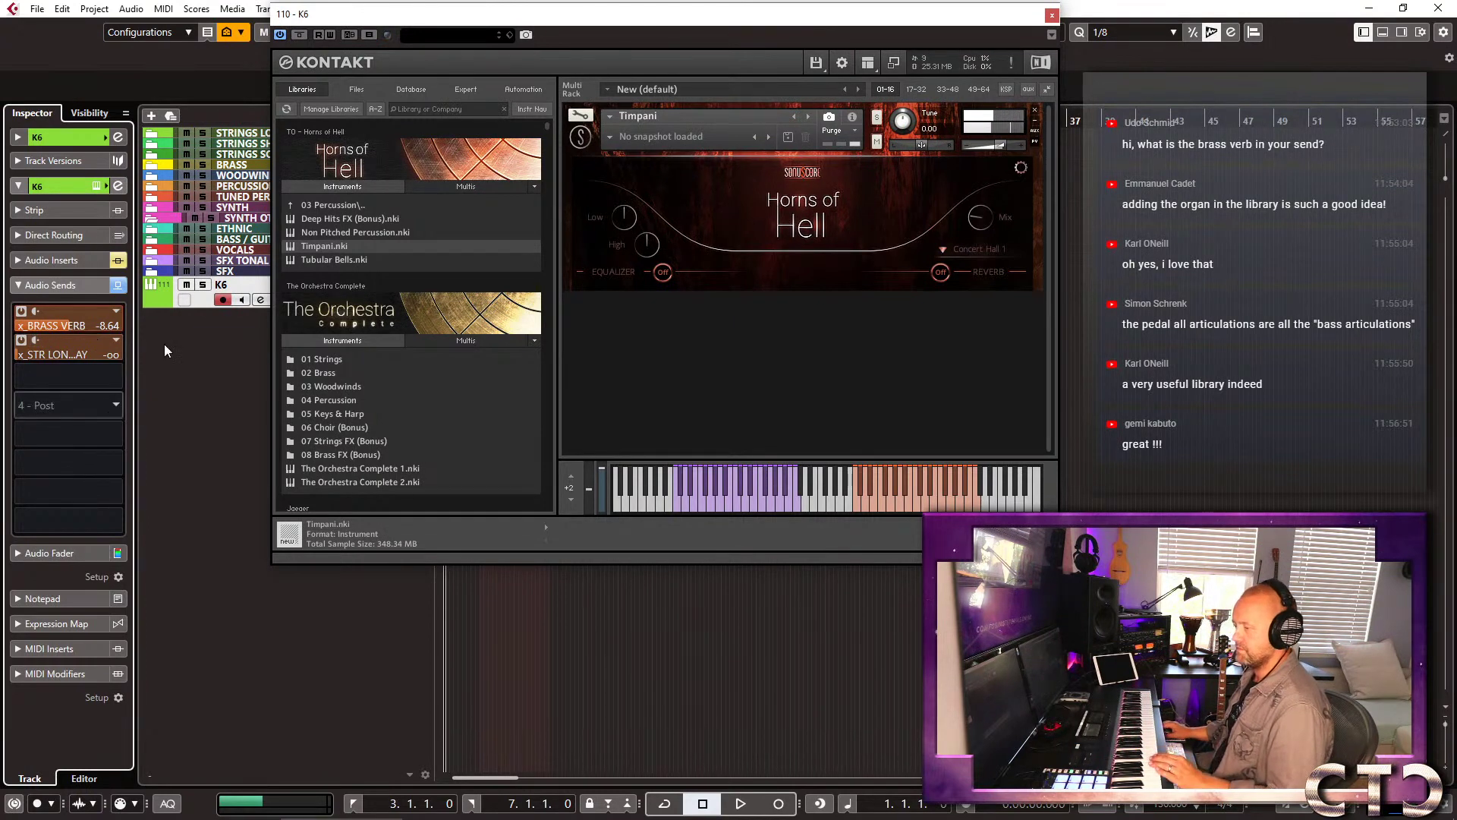
Replace the timpani with Tubular Bells from the same percussion folder.
double_click(334, 259)
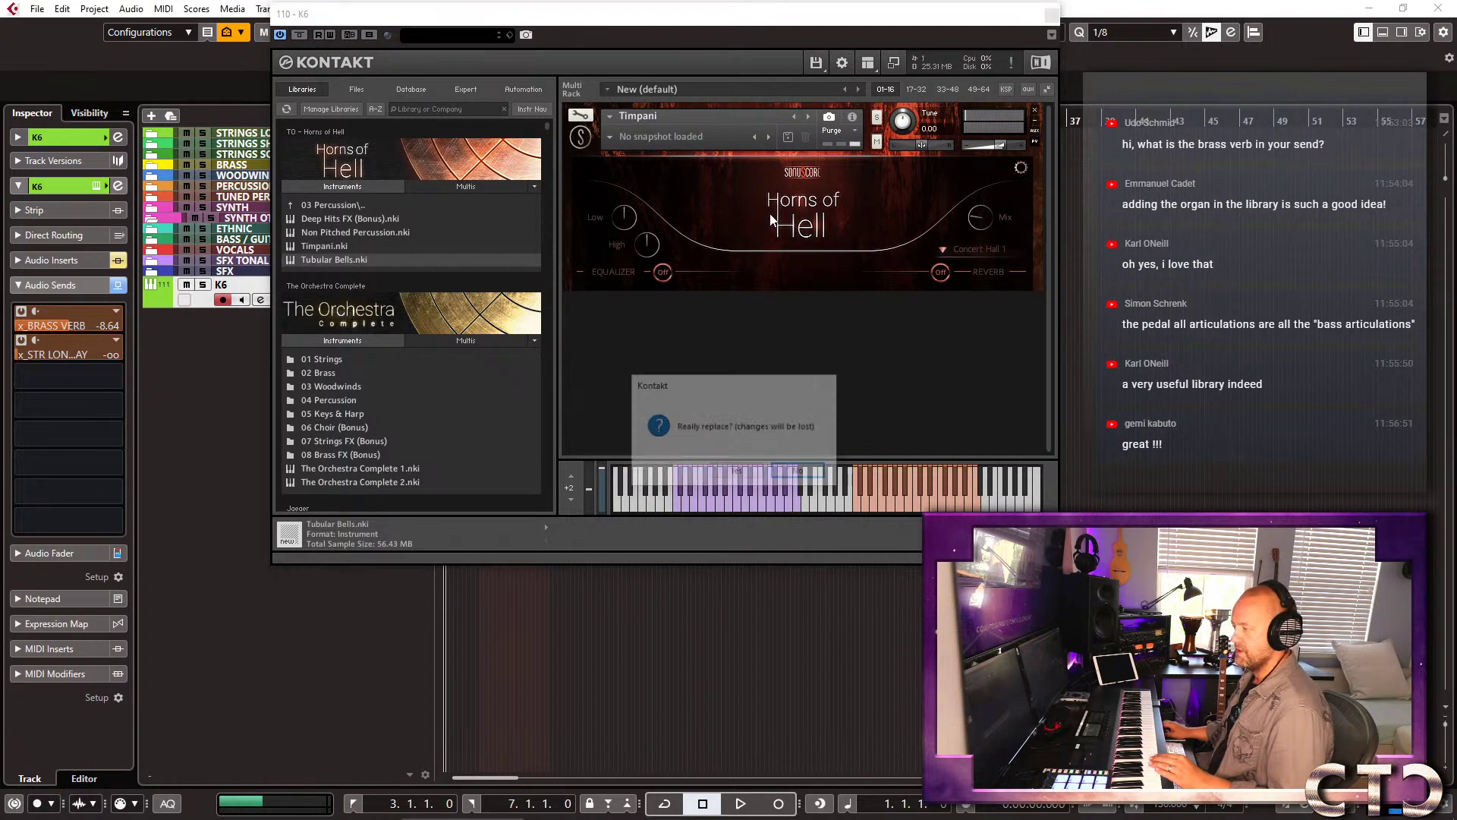
left_click(740, 472)
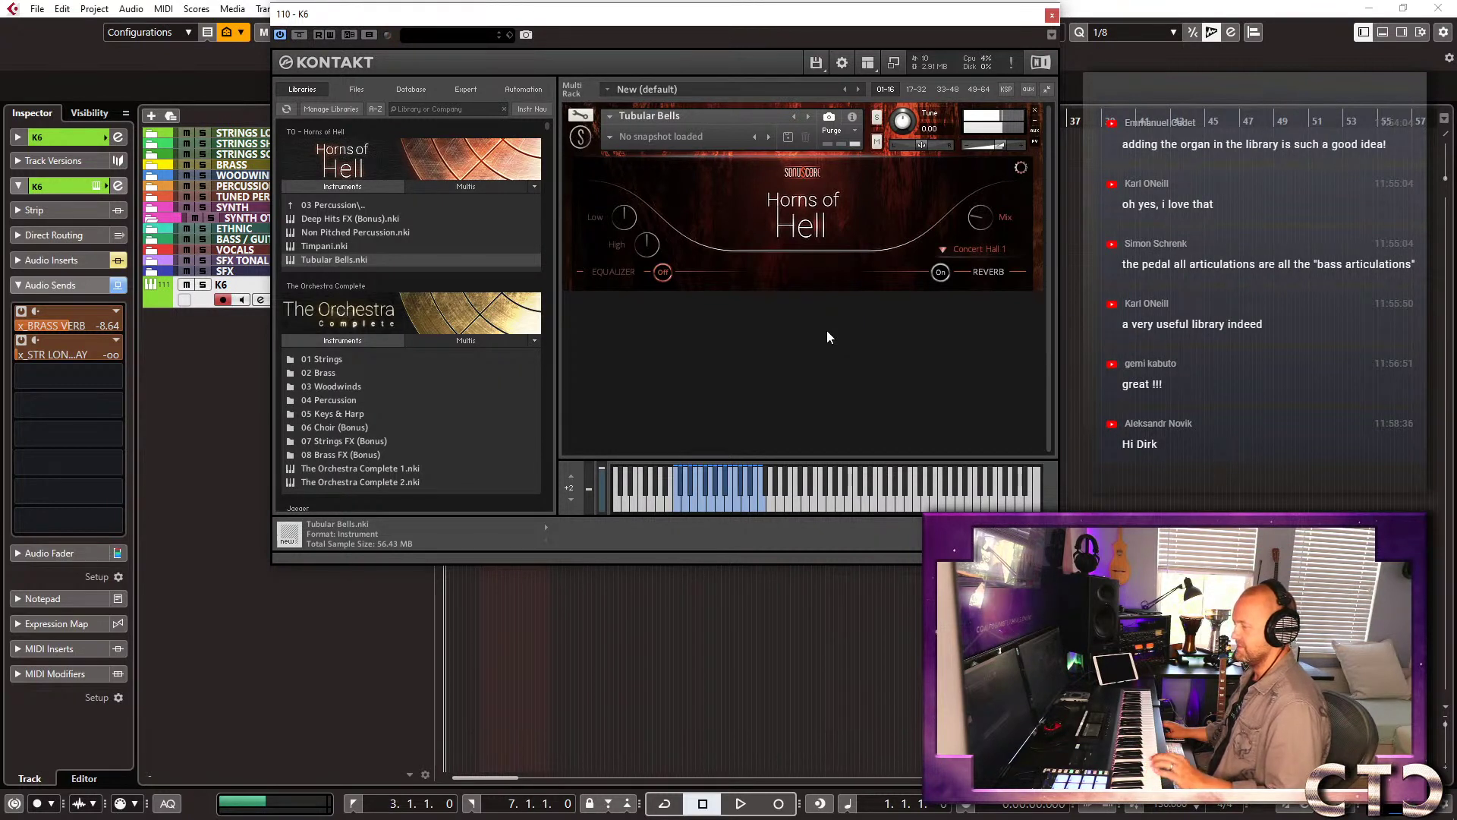
Replace the bells with the main Horns of Hell.nki instrument and open its Engine page.
left_click(348, 204)
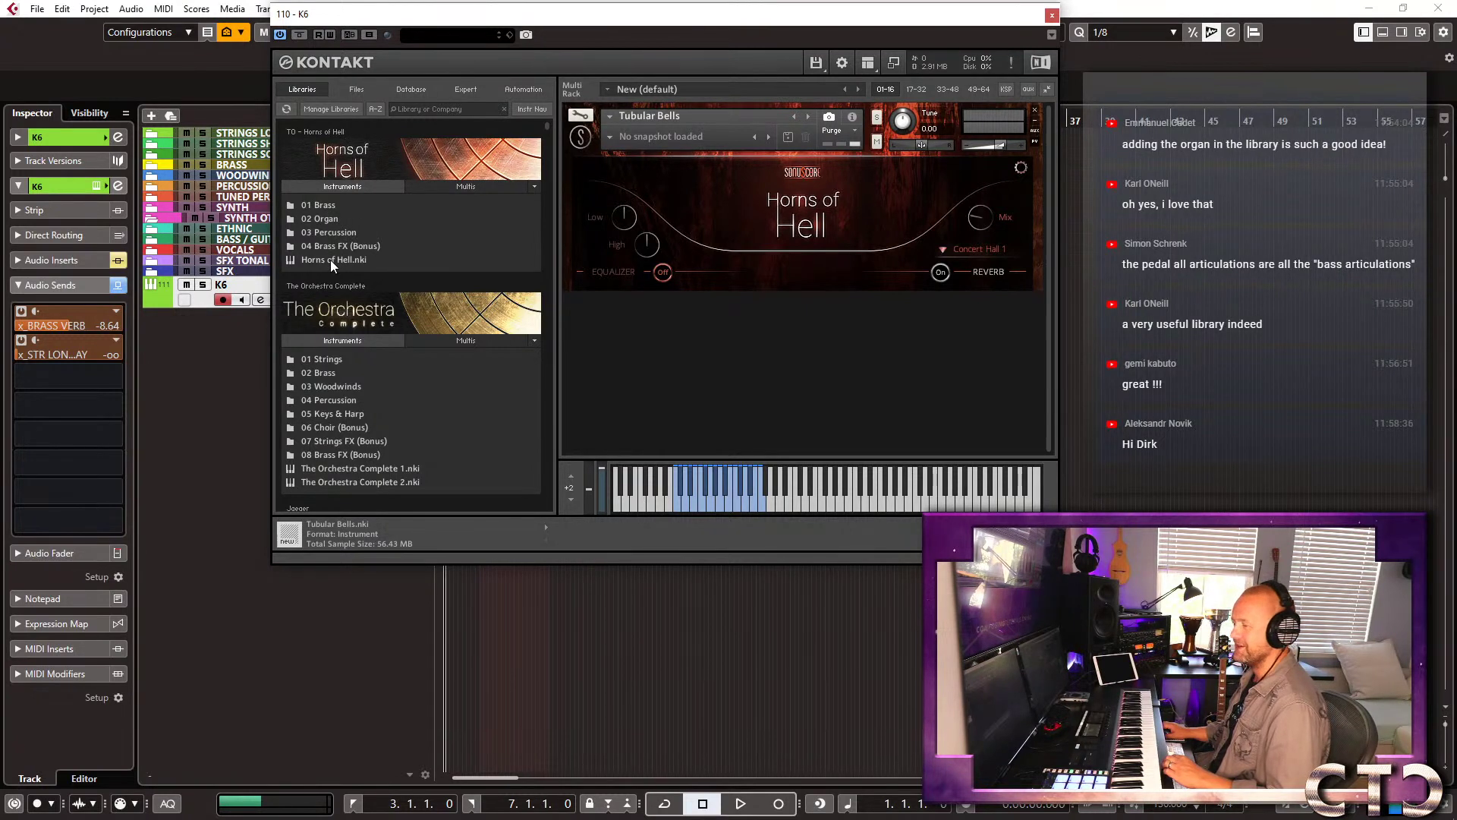
mouse_move(330, 260)
left_mouse_down()
mouse_move(359, 271)
mouse_move(338, 262)
left_mouse_up()
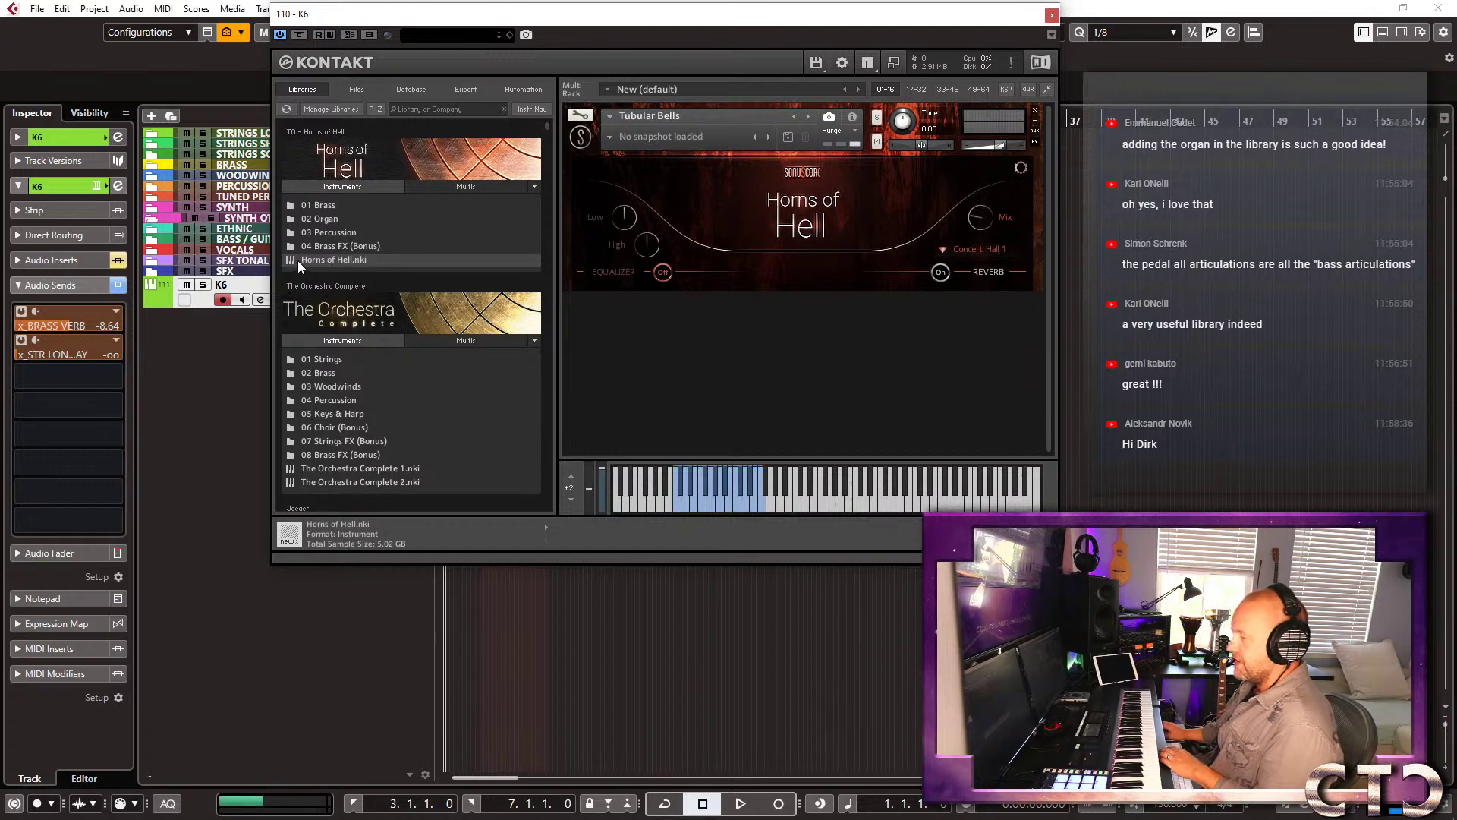
left_click_drag(297, 261, 840, 266)
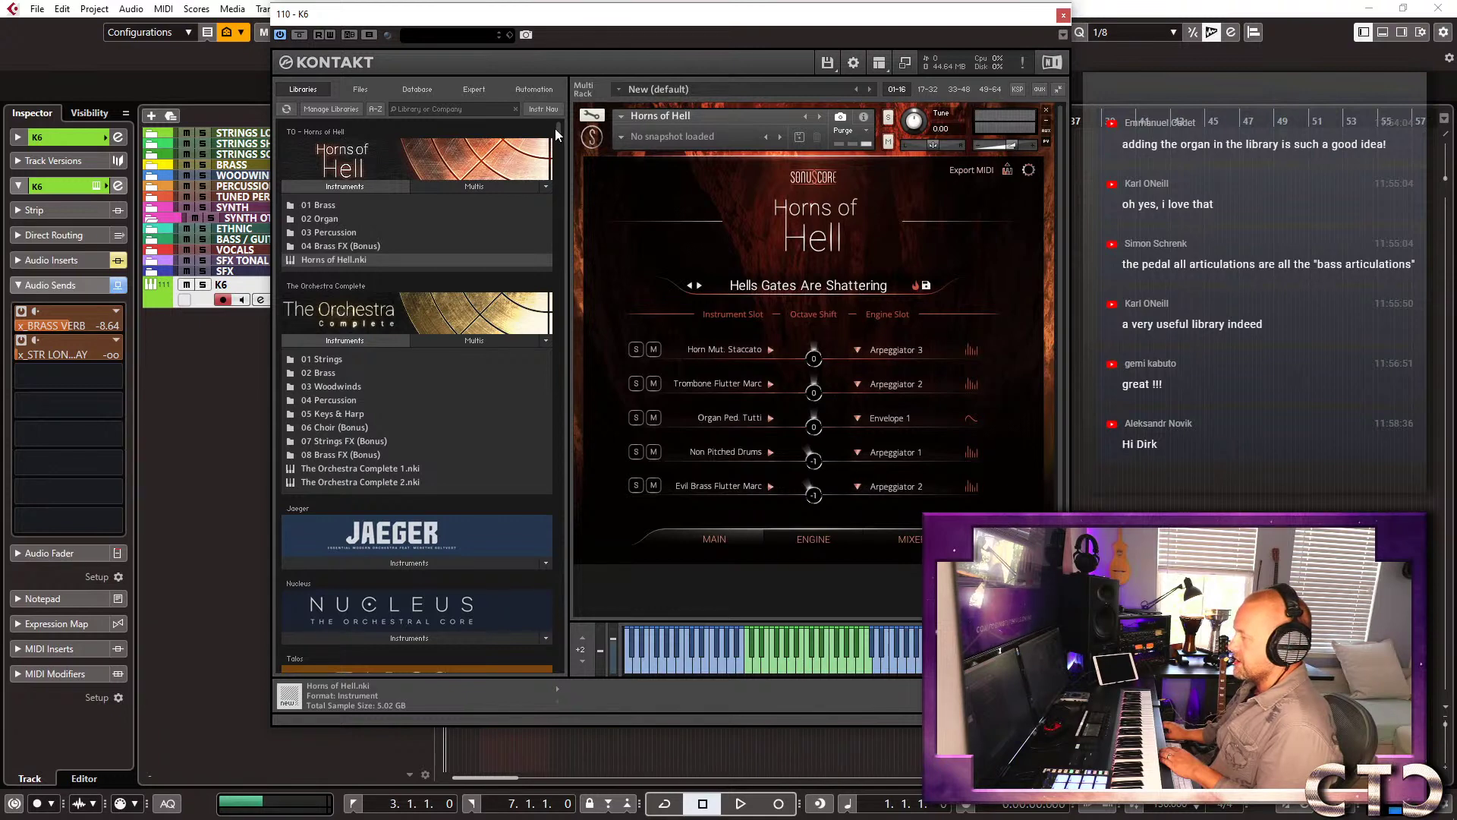
left_click_drag(557, 130, 560, 115)
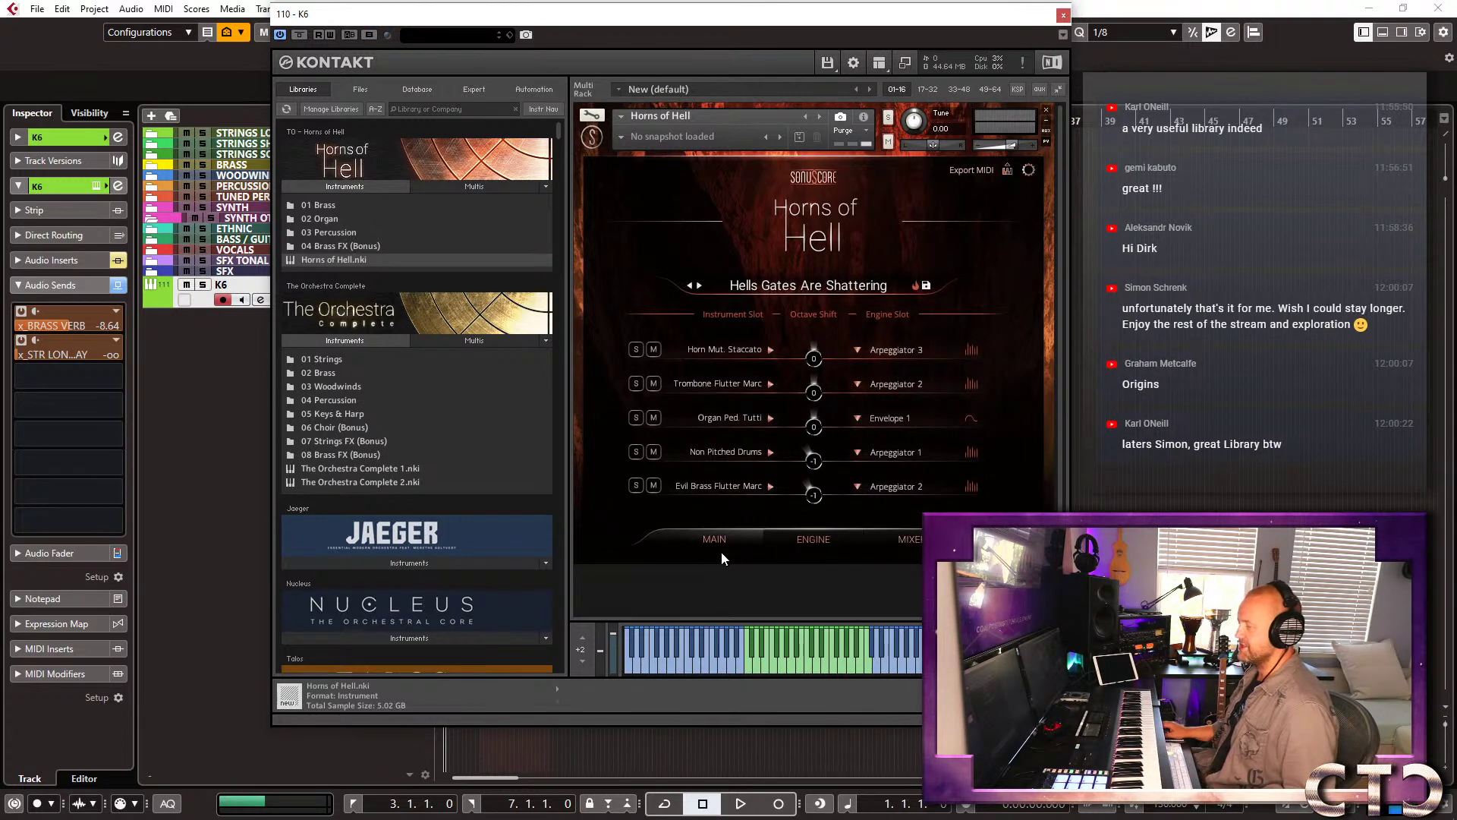
left_click(789, 543)
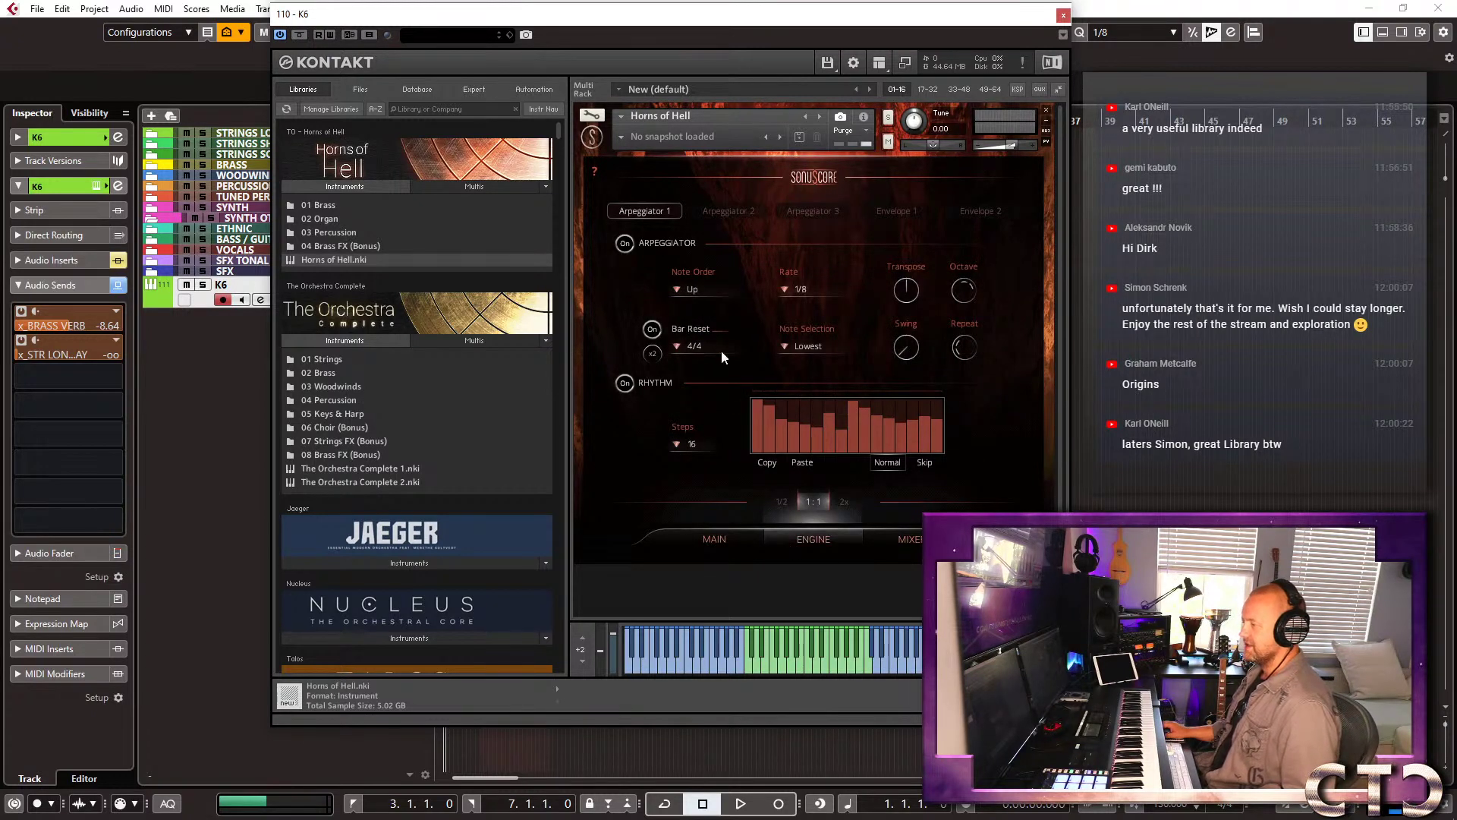
Review the Arpeggiator 2, Arpeggiator 3 and Envelope 2 settings in the engine, and return to the instrument's main page.
left_click(726, 209)
left_click(812, 210)
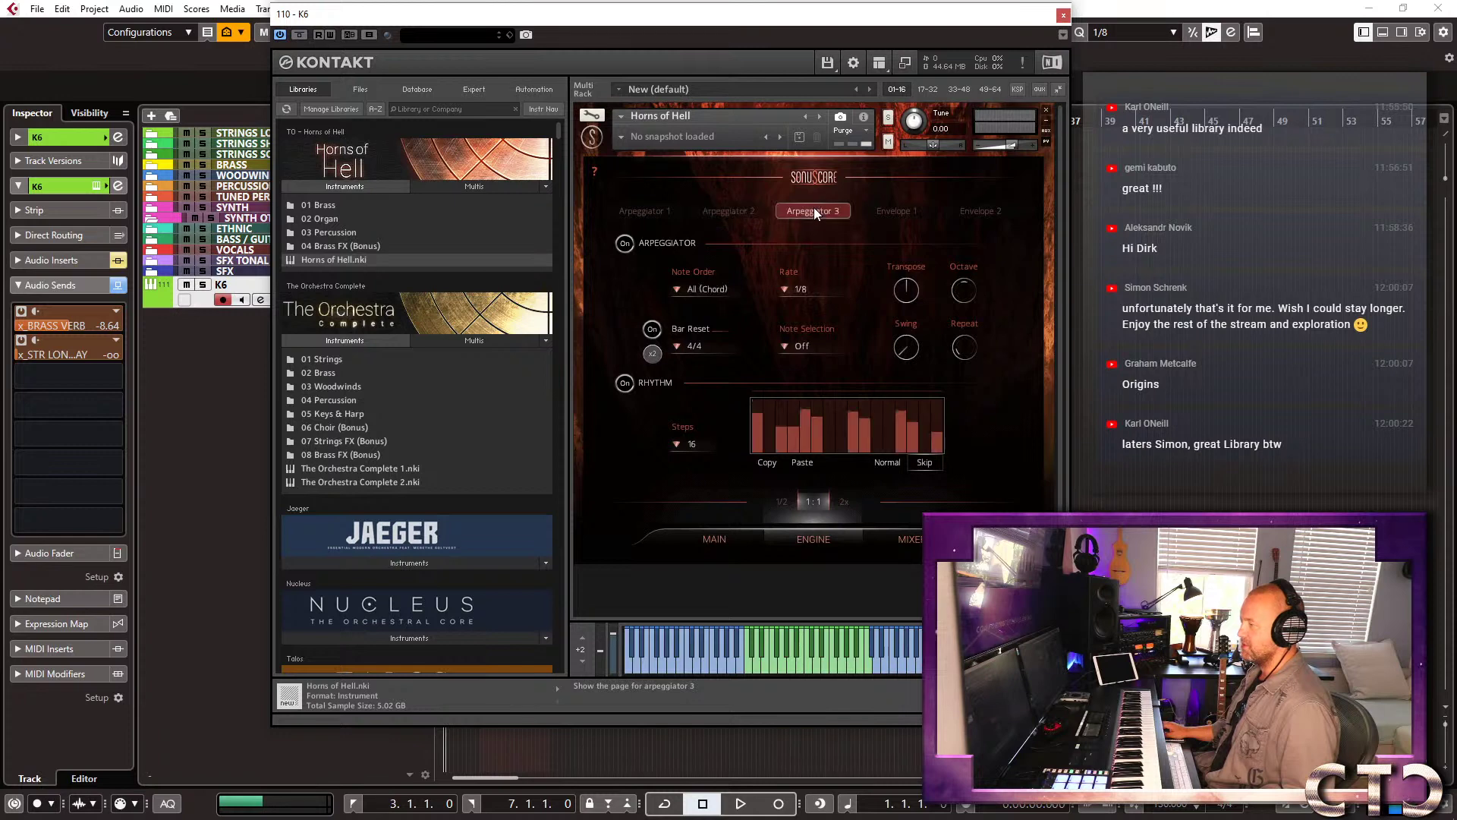
left_click(906, 219)
left_click(961, 213)
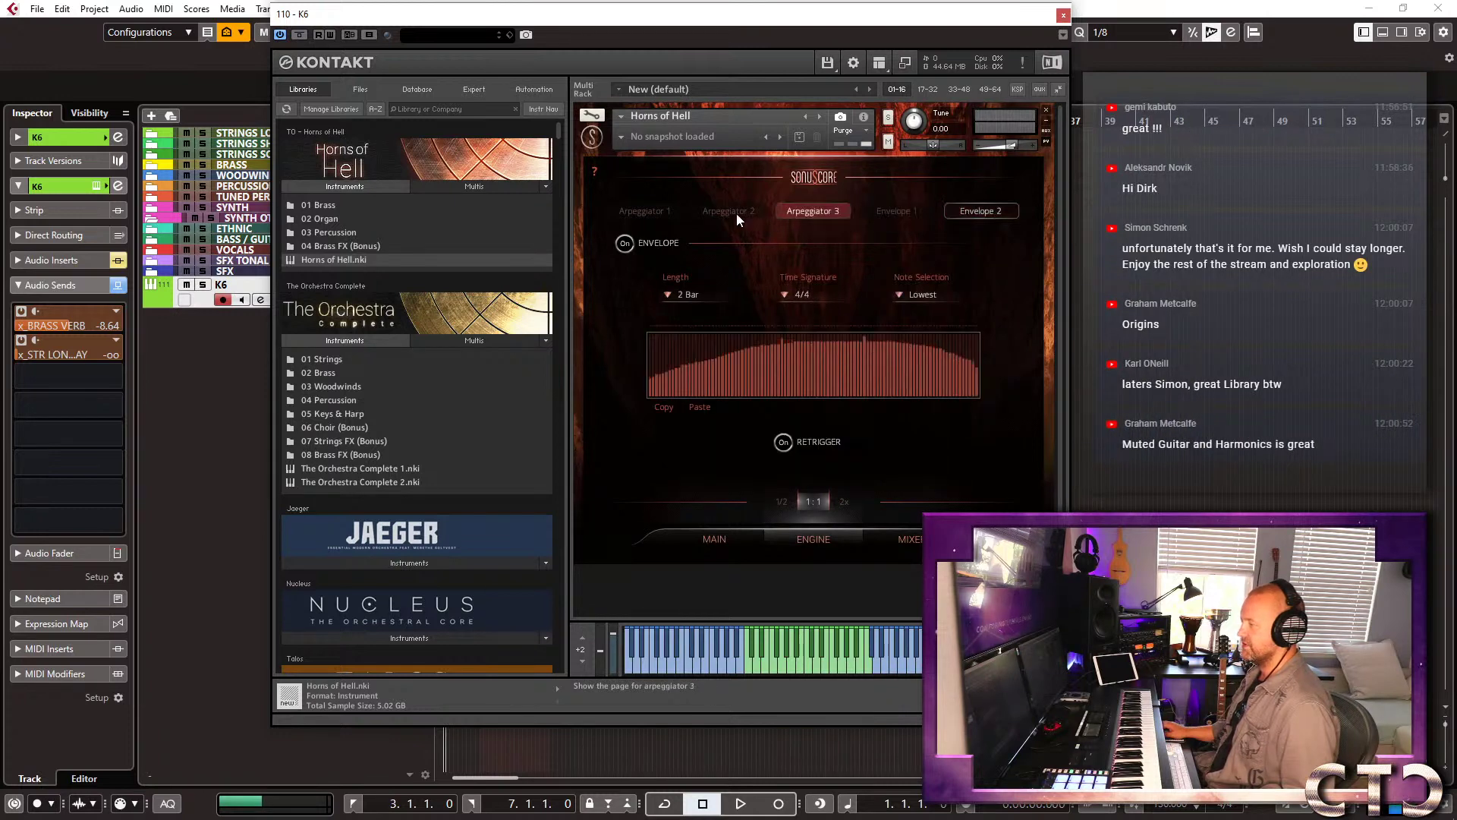
left_click(662, 211)
left_click(706, 537)
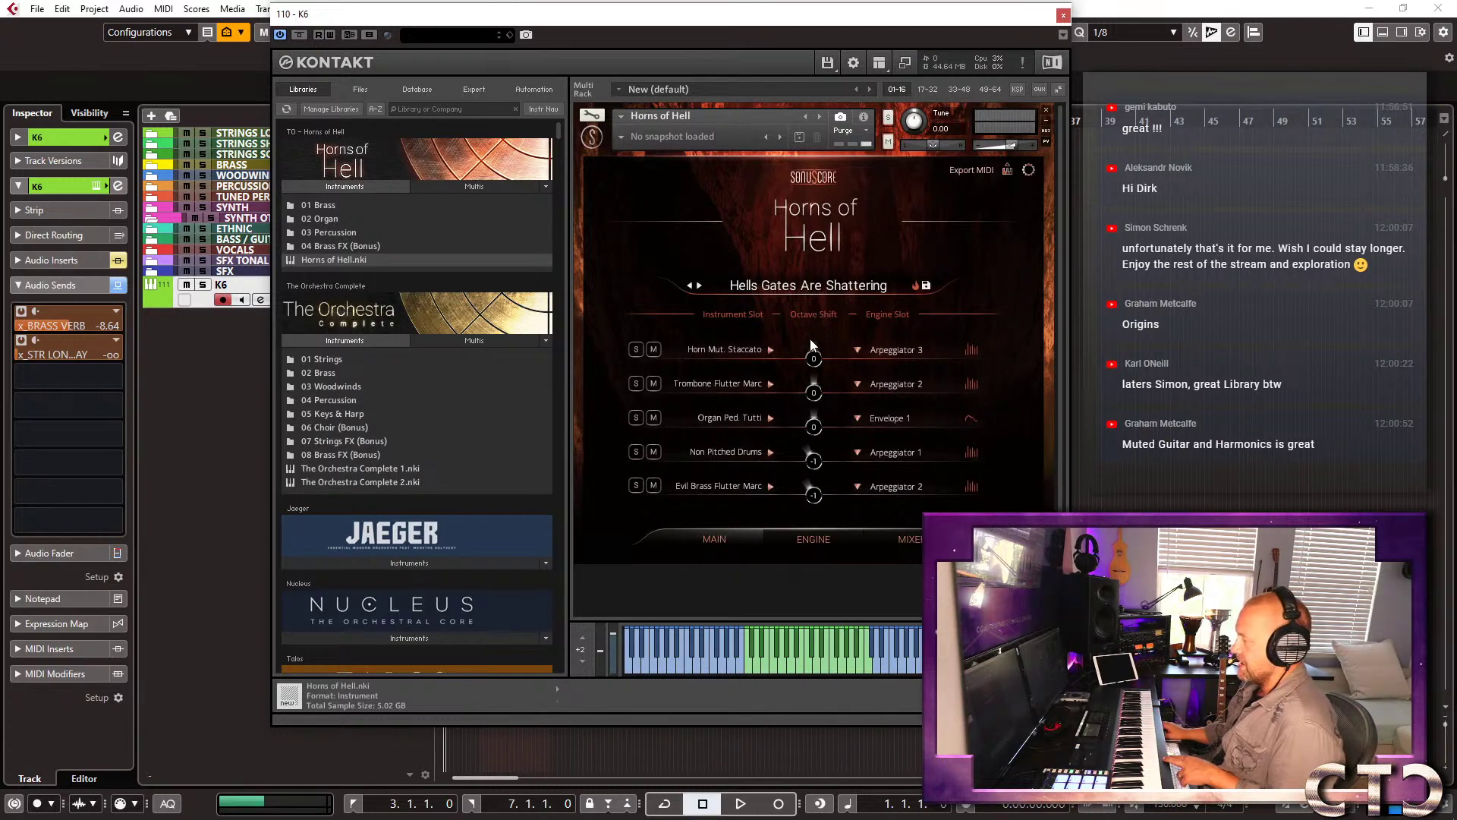
Examine Arpeggiator 1's note order, rate and note selection options, compare them with Arpeggiators 2 and 3, and return to the main page.
left_click(805, 535)
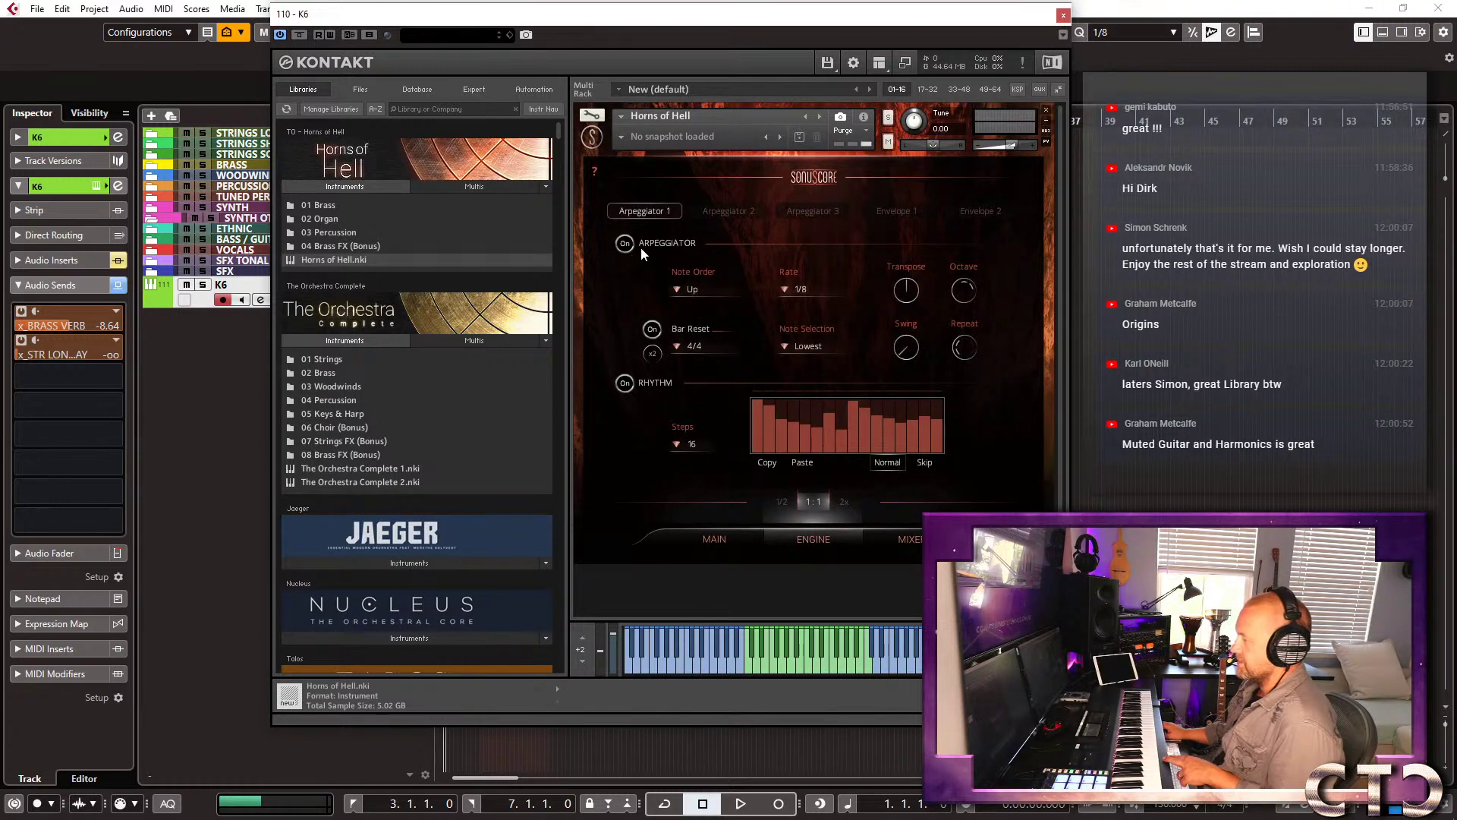
left_click(688, 291)
left_click(627, 283)
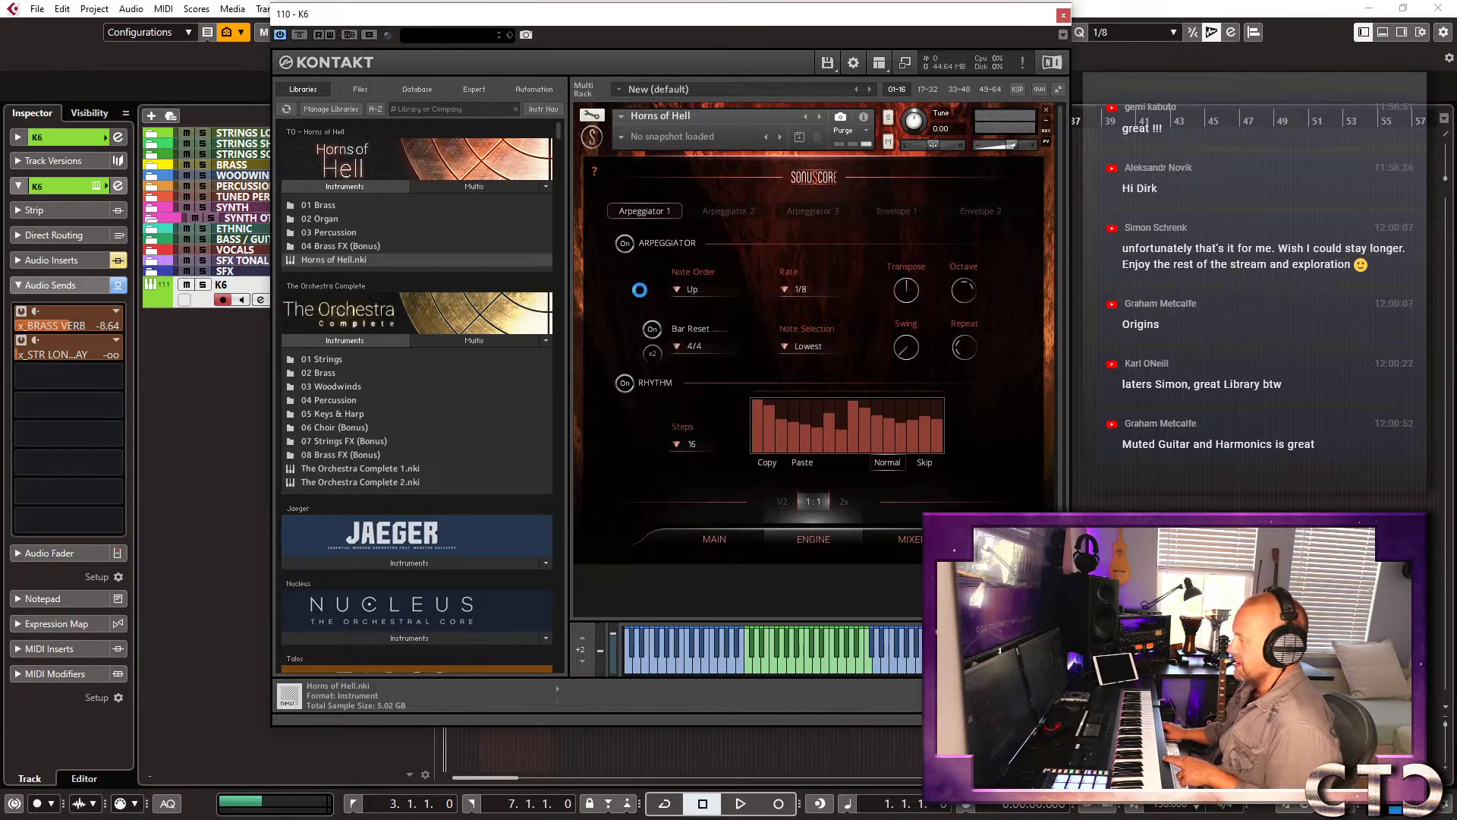
left_click(799, 348)
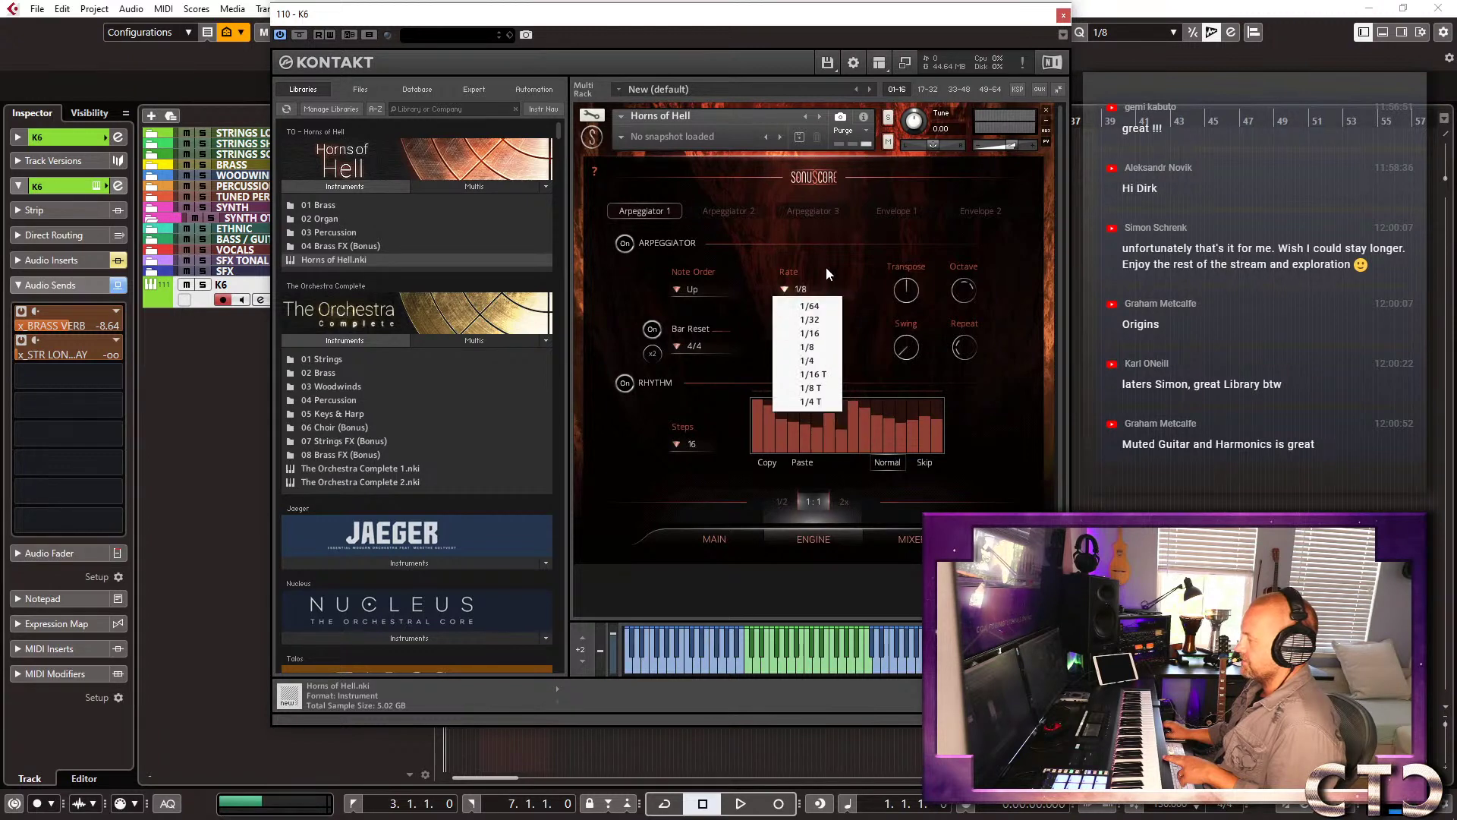
left_click(732, 205)
left_click(732, 207)
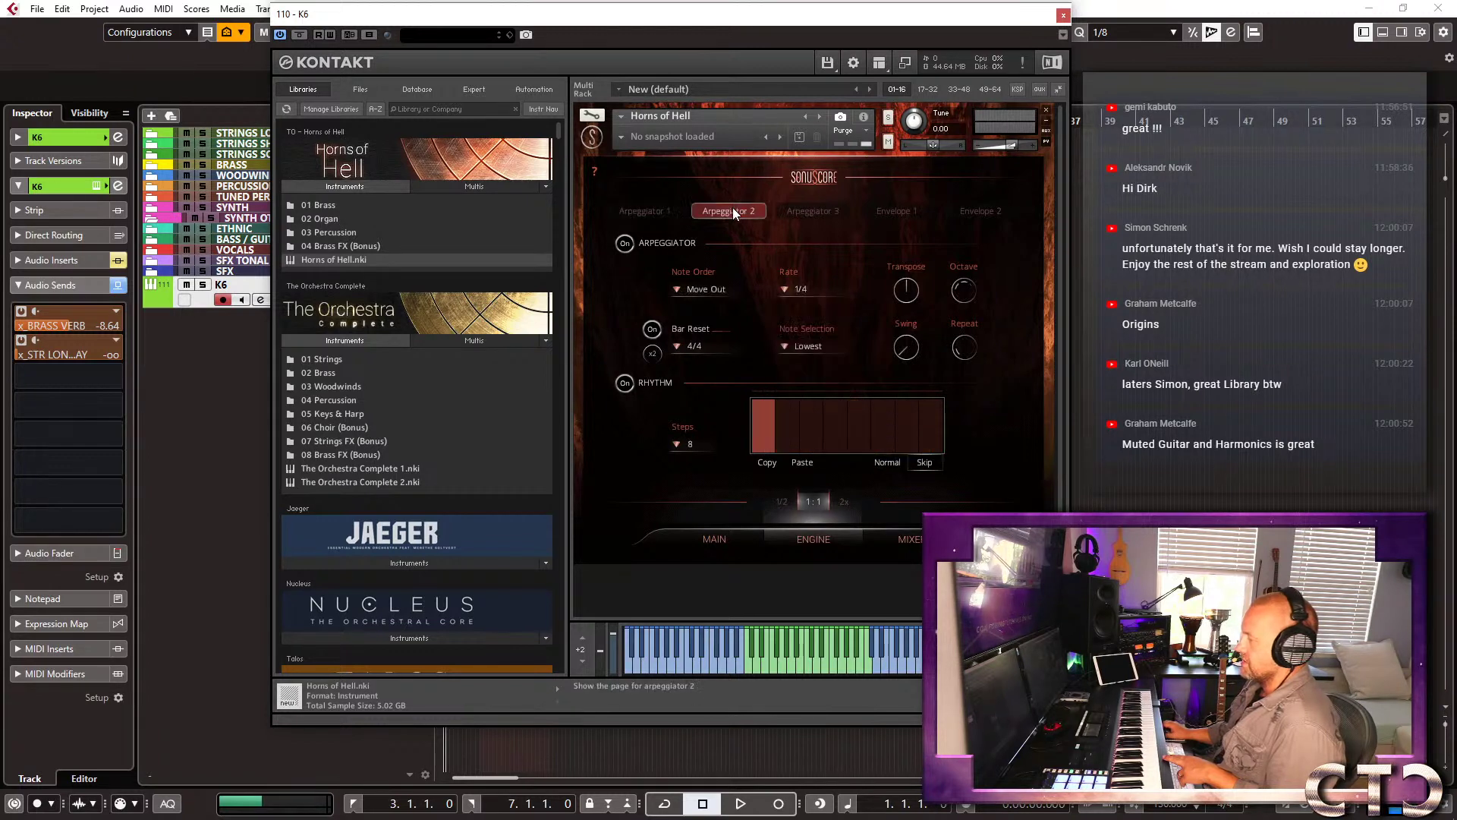
left_click(794, 214)
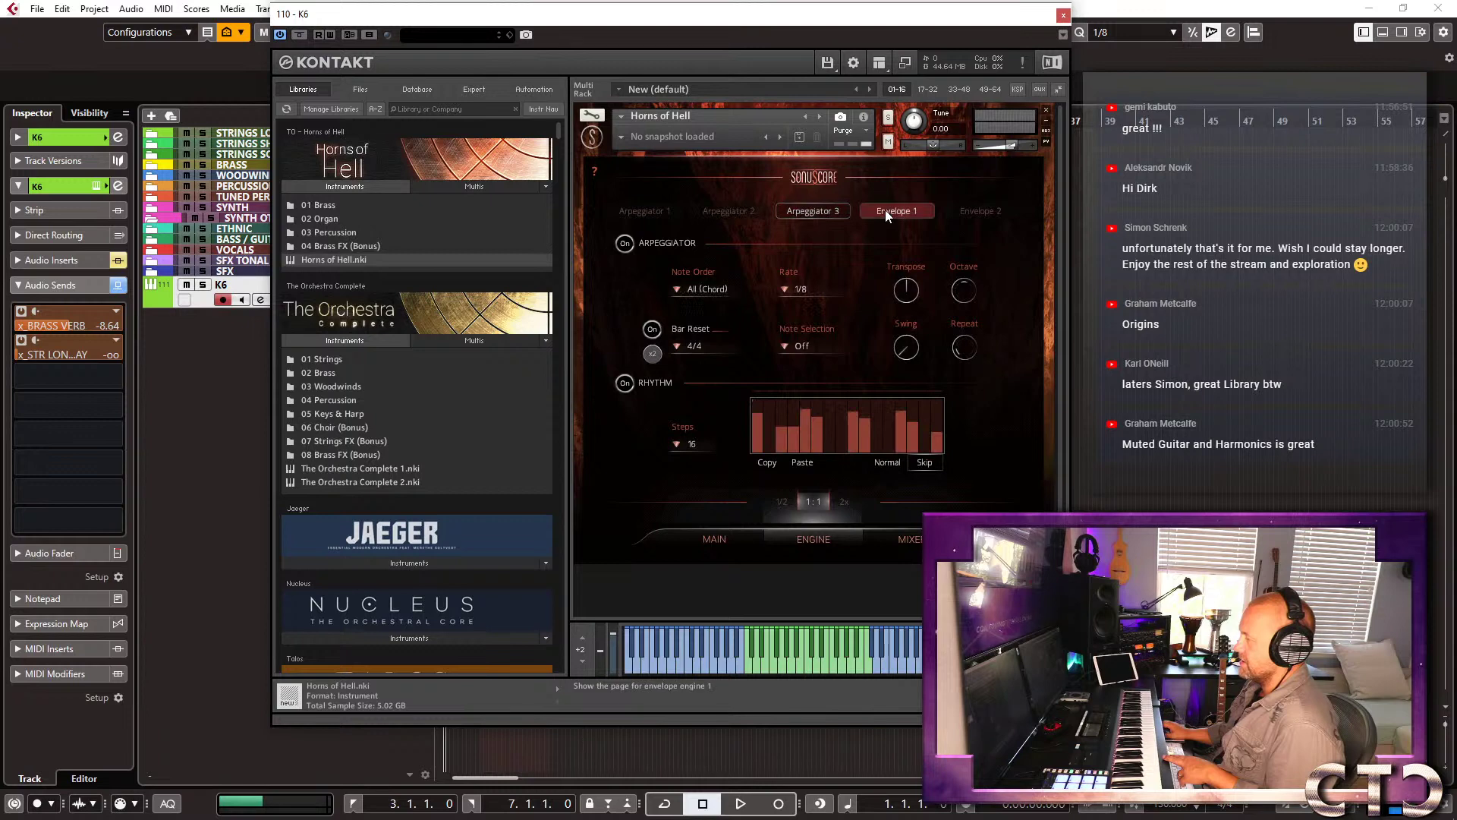
left_click(657, 209)
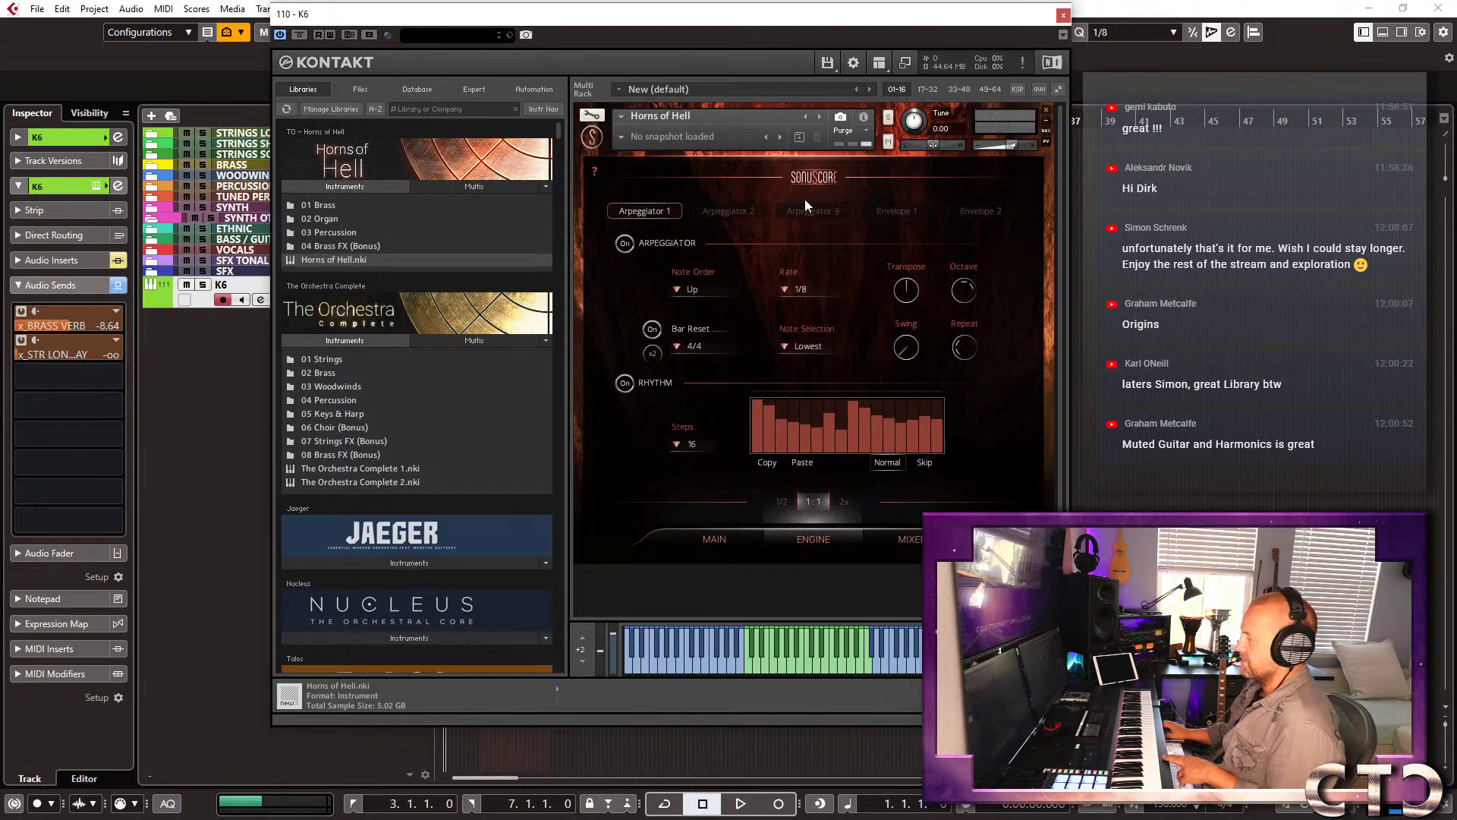
left_click(733, 533)
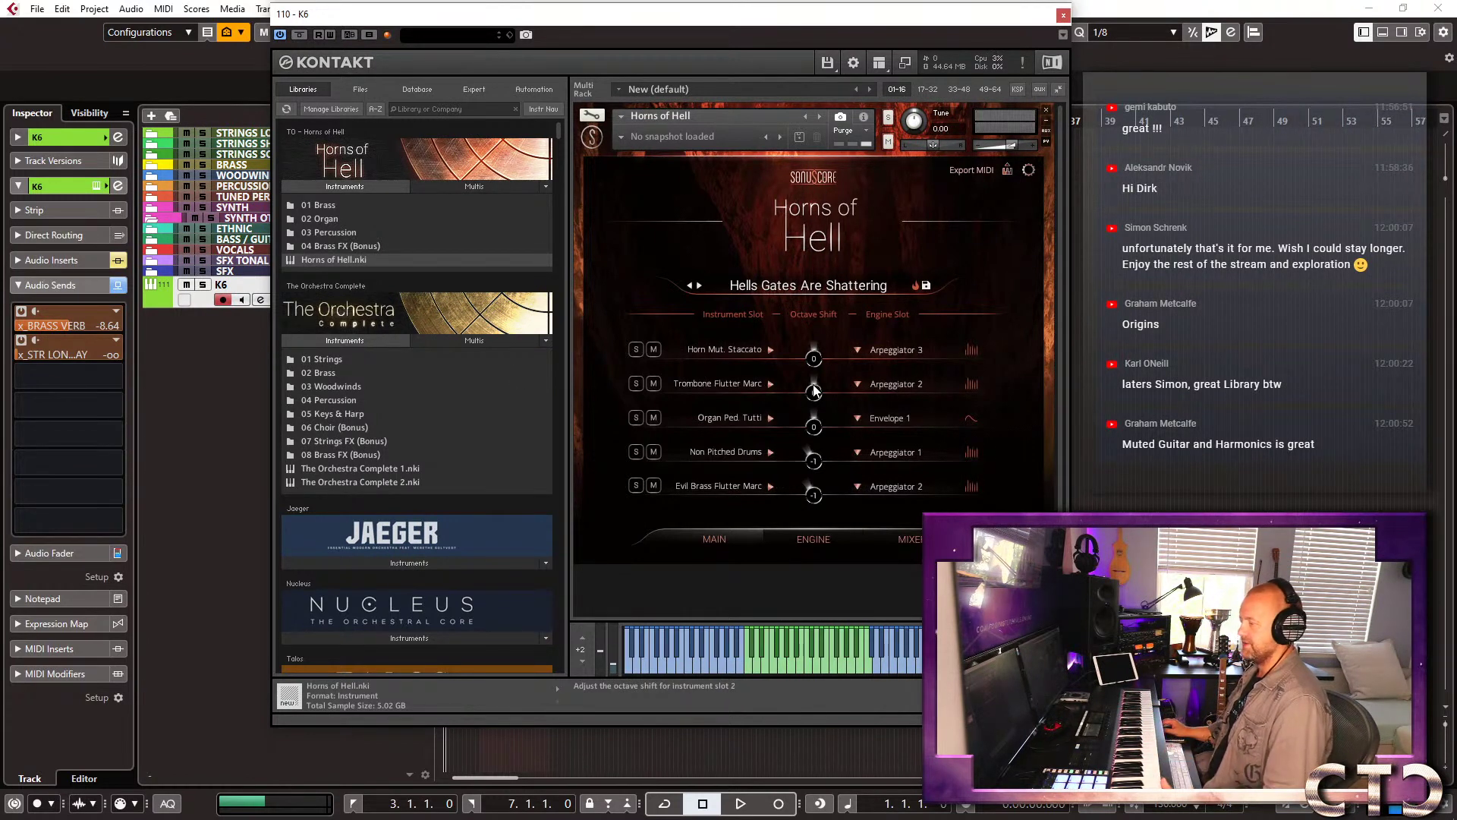
Inspect the rhythm patterns of all three arpeggiators and the mixer settings, and return to the main page.
left_click(808, 536)
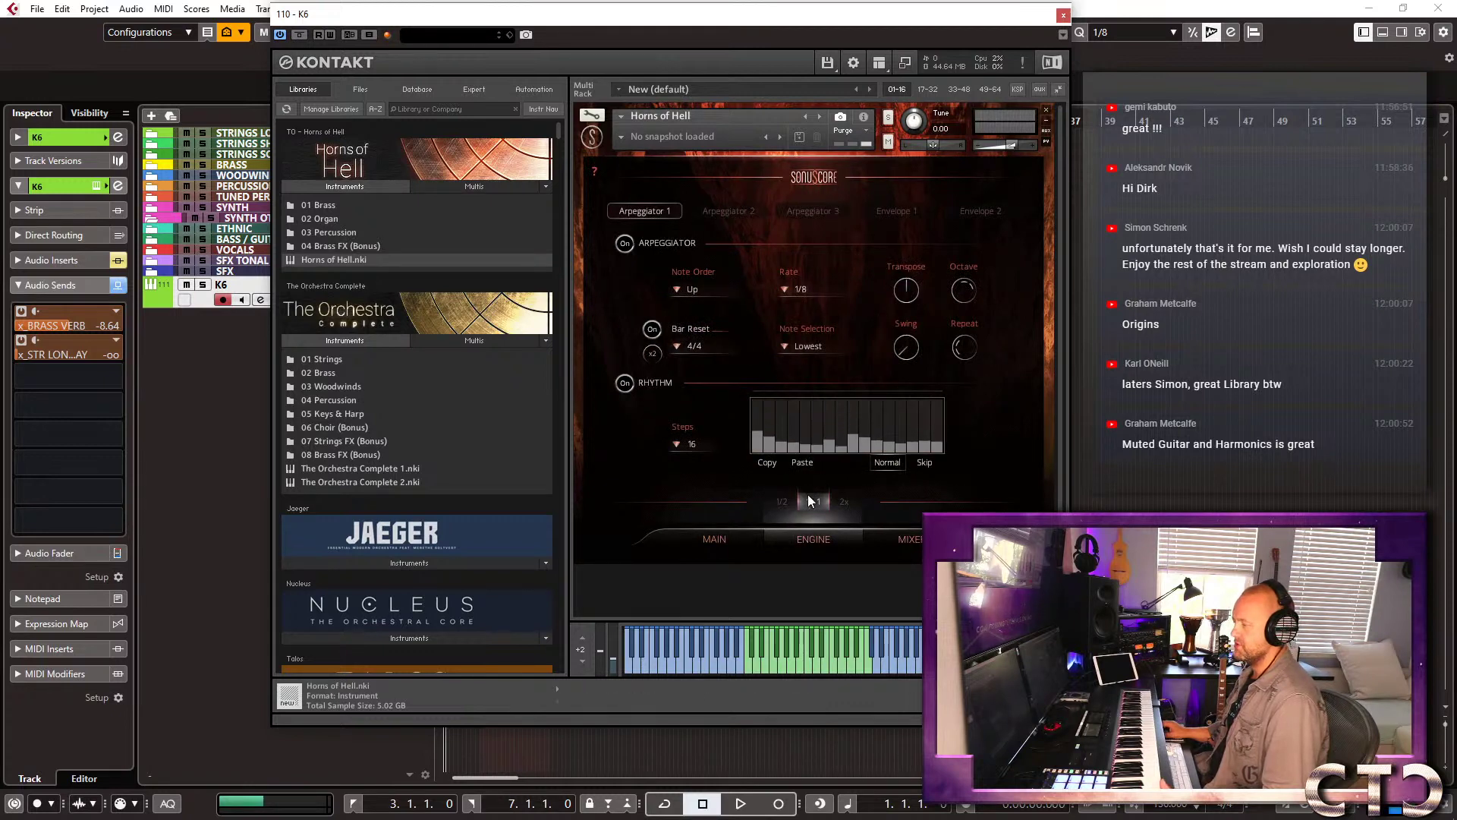
left_click(725, 211)
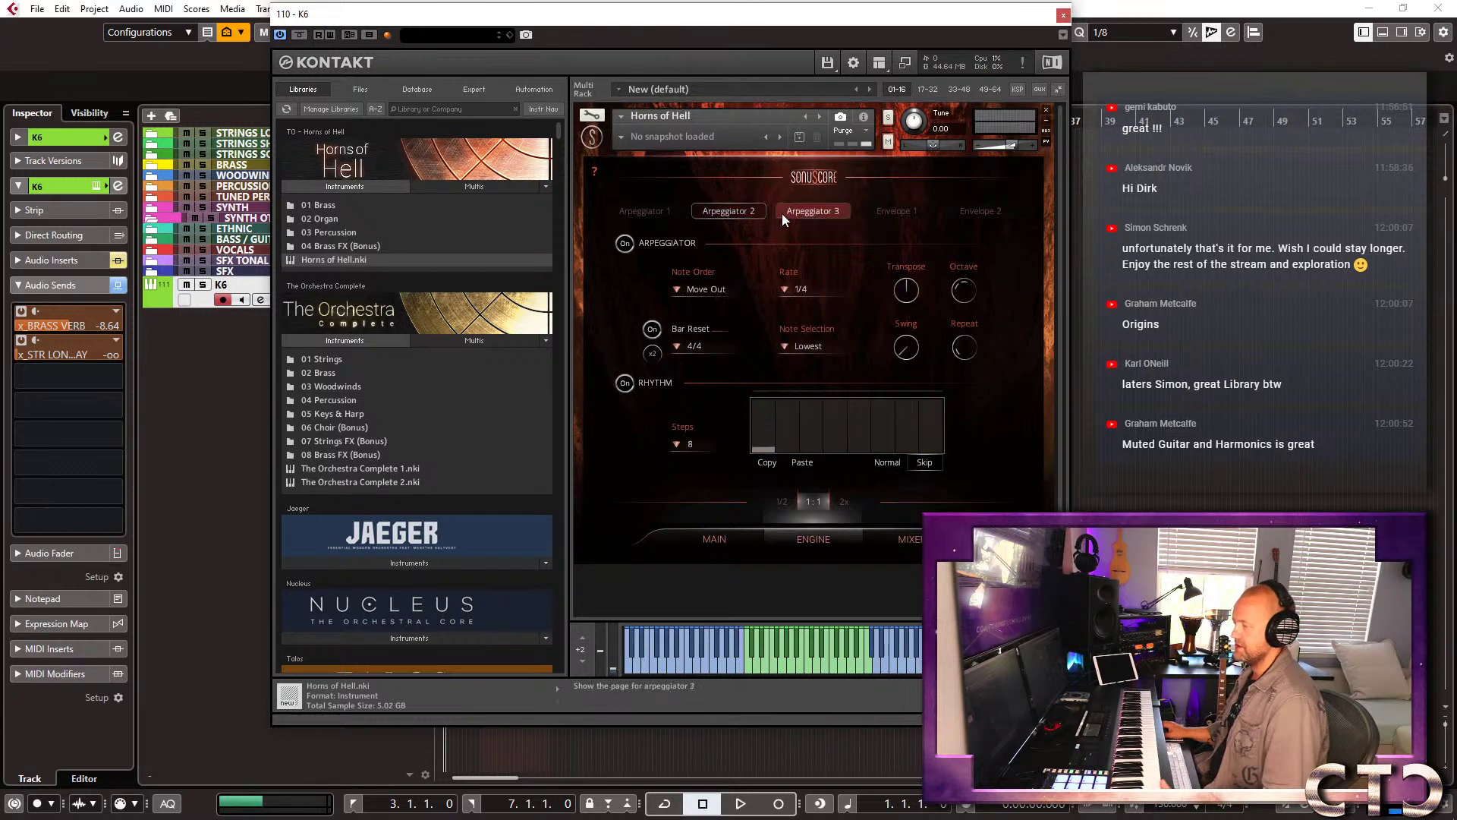
left_click(804, 211)
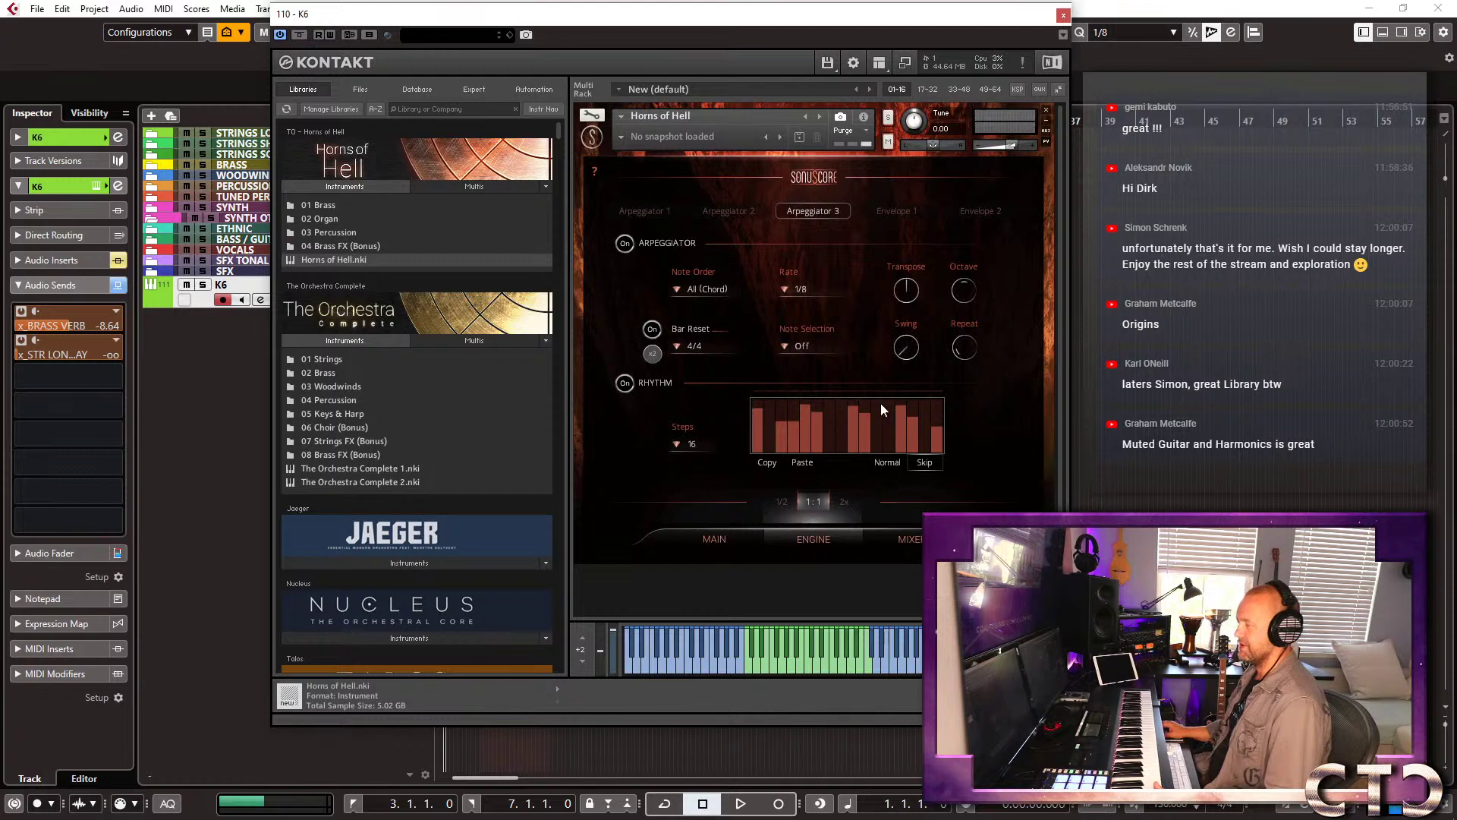
left_click(909, 542)
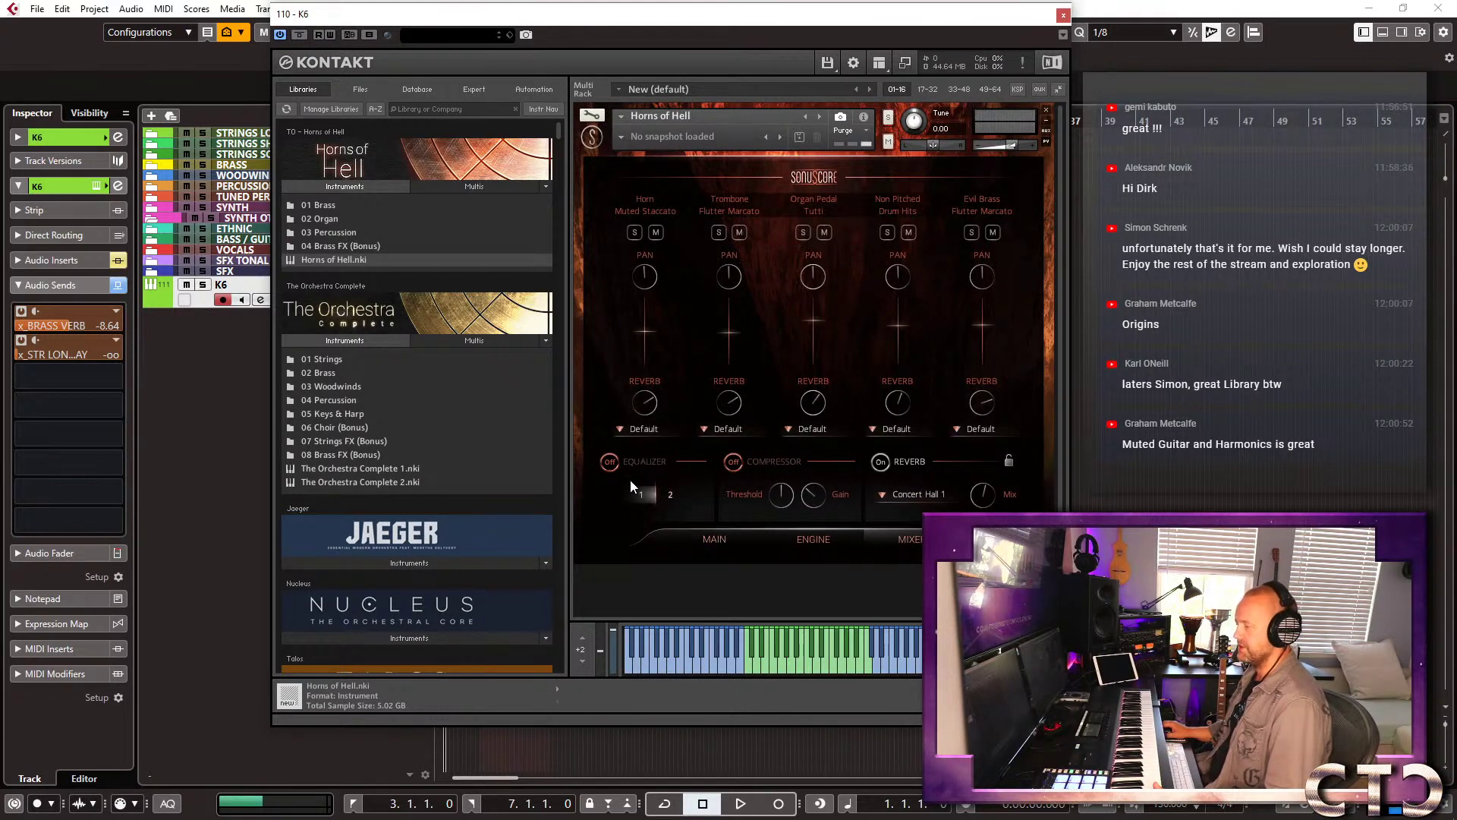
left_click(699, 545)
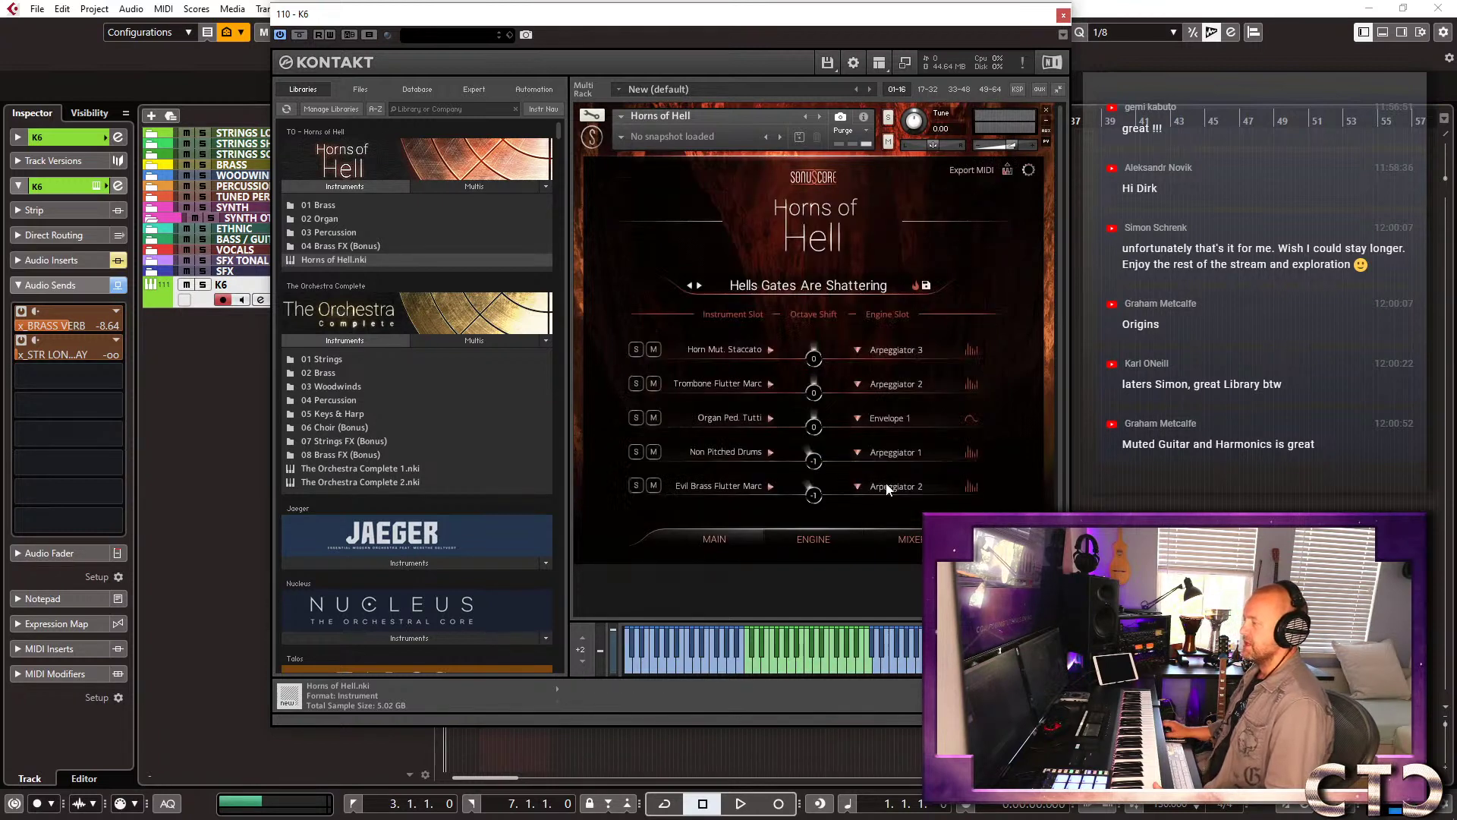
Open the Horns of Hell preset browser and list The Orchestra Complete's multis in the library browser.
left_click(854, 287)
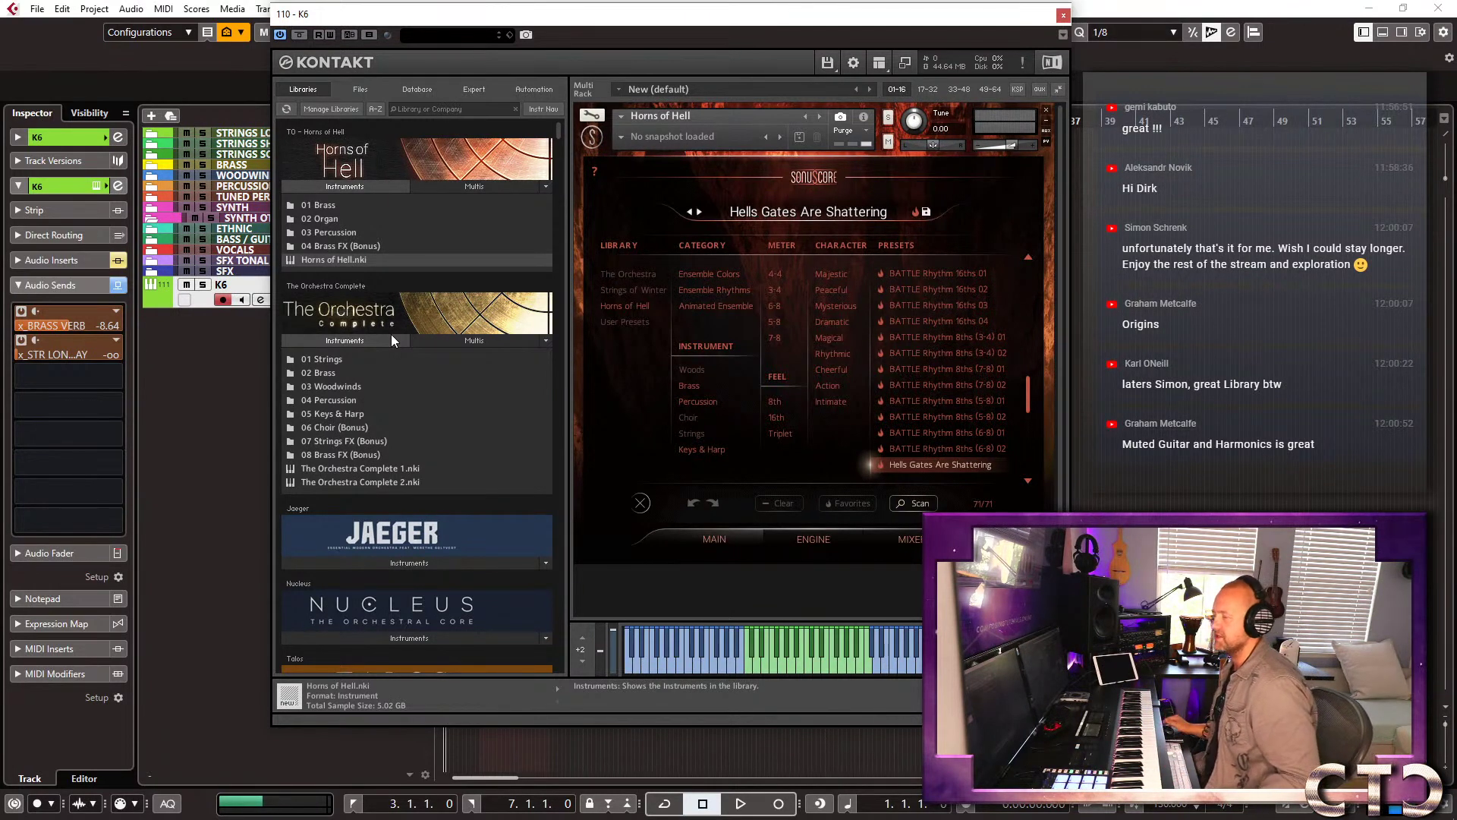
left_click(340, 363)
left_click(348, 359)
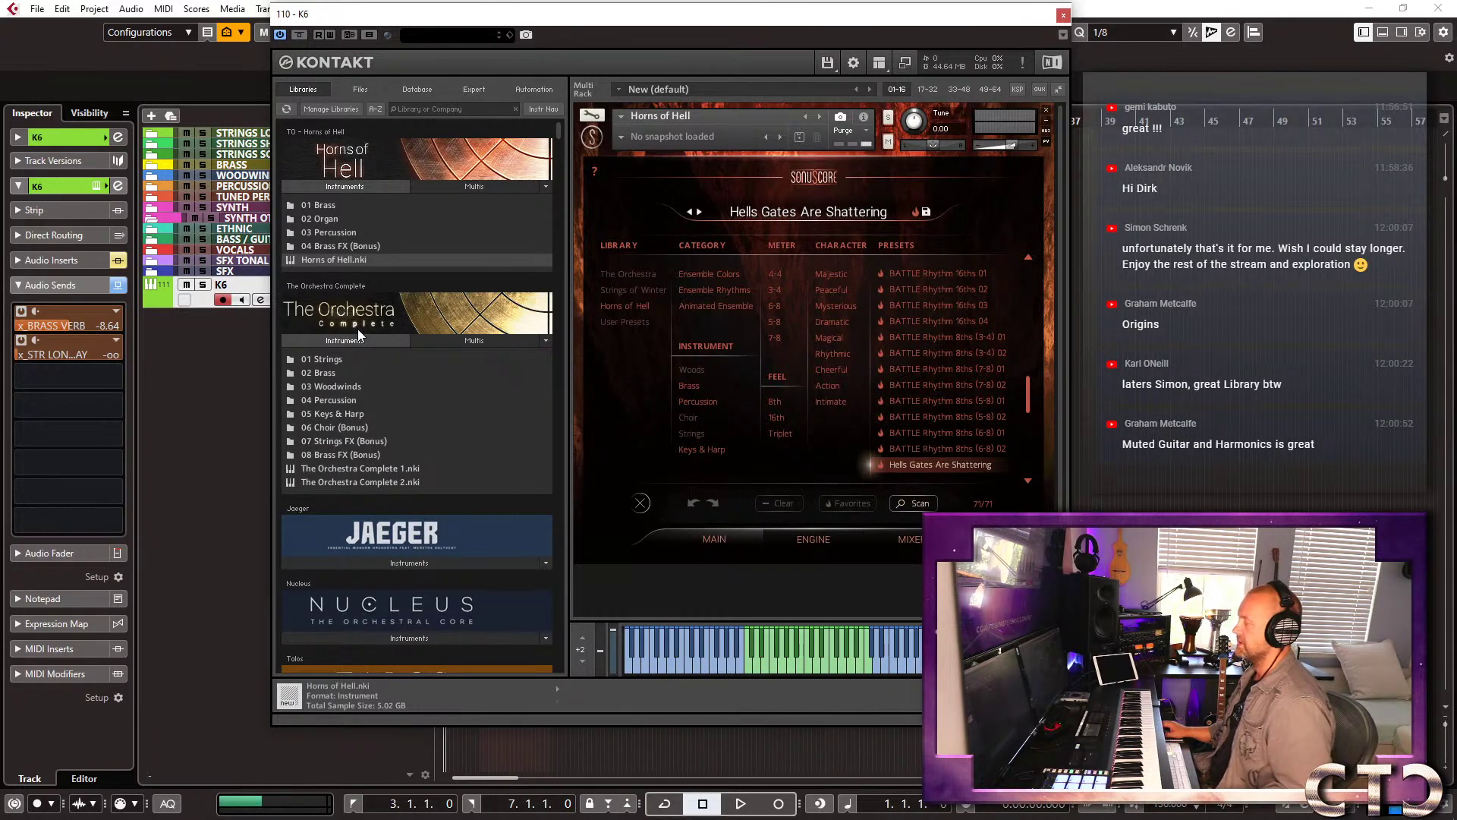
double_click(326, 361)
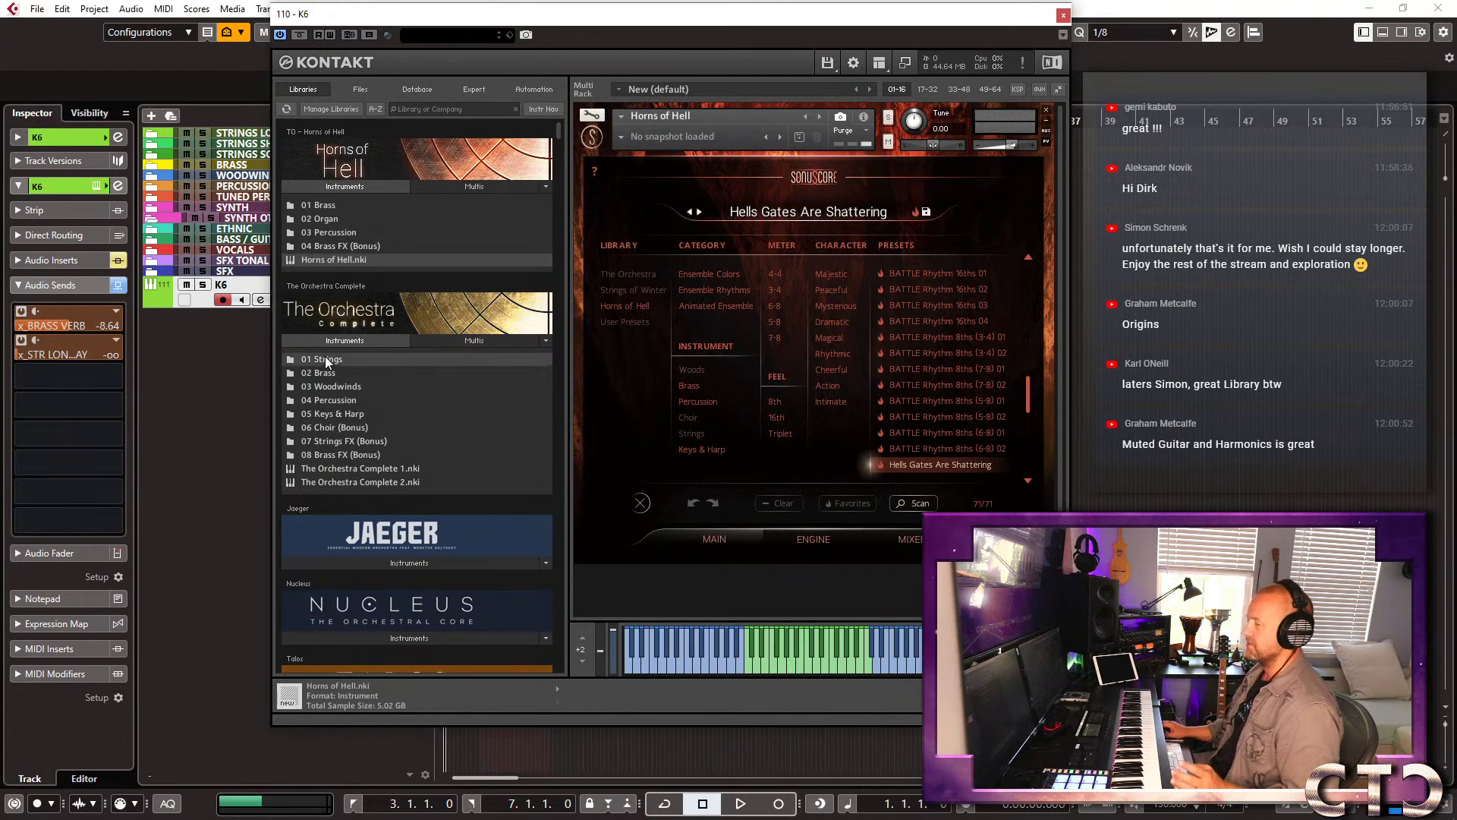
left_click(472, 340)
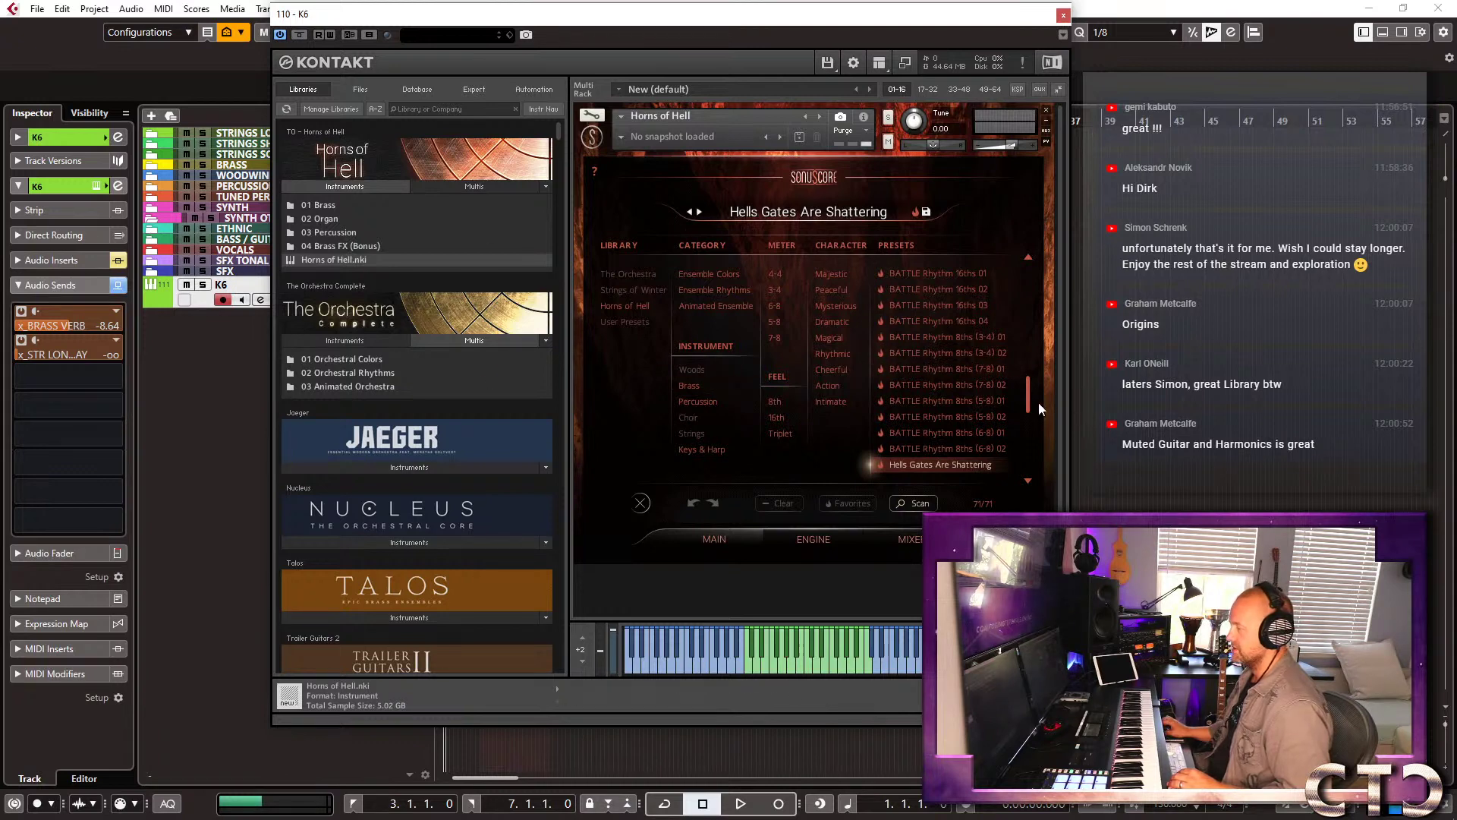
Load the BRASS Full Muted Staccato preset and check its engine settings and instrument slots.
left_click_drag(1026, 398, 1036, 241)
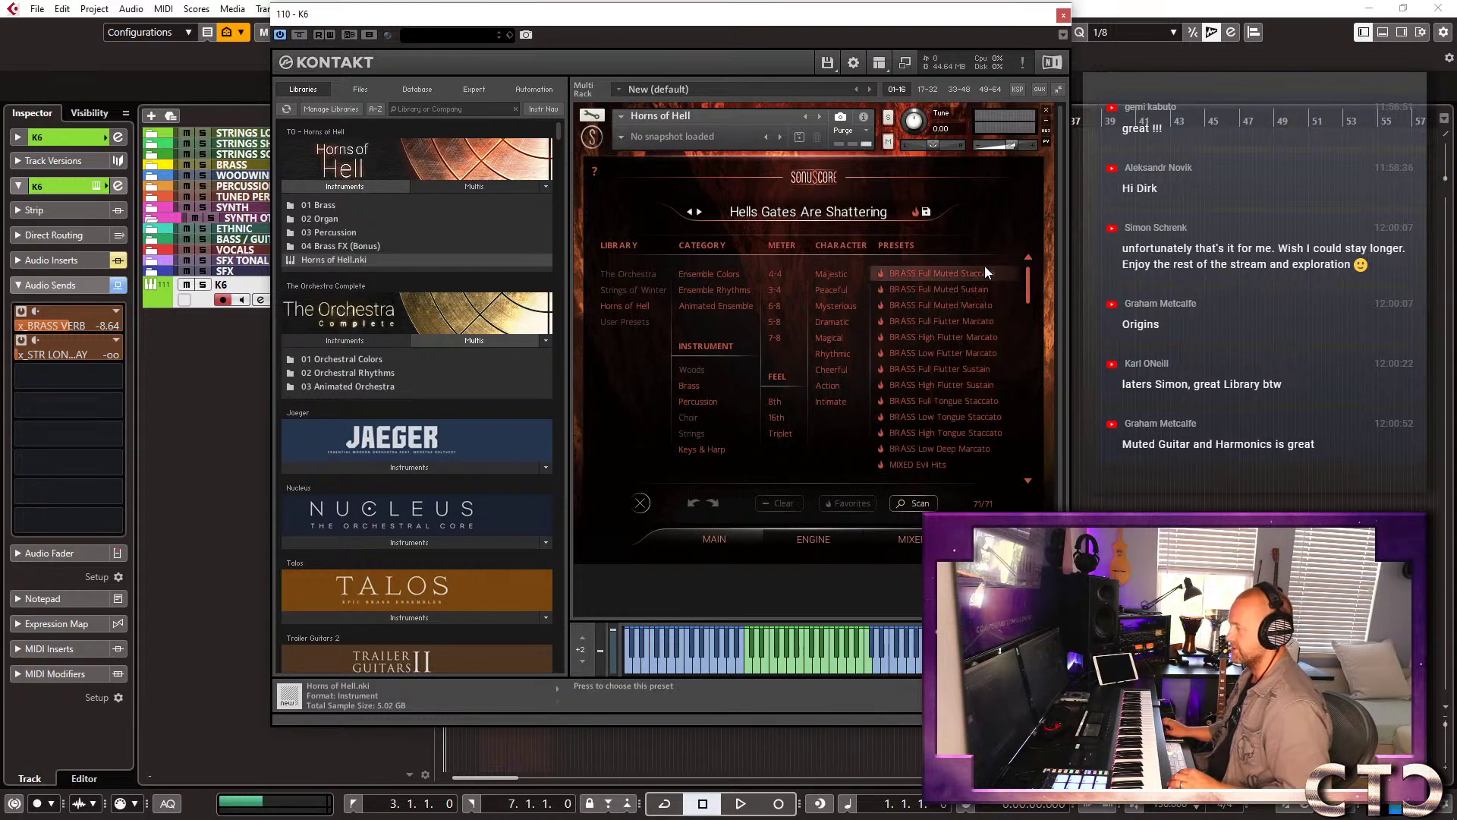
left_click(954, 272)
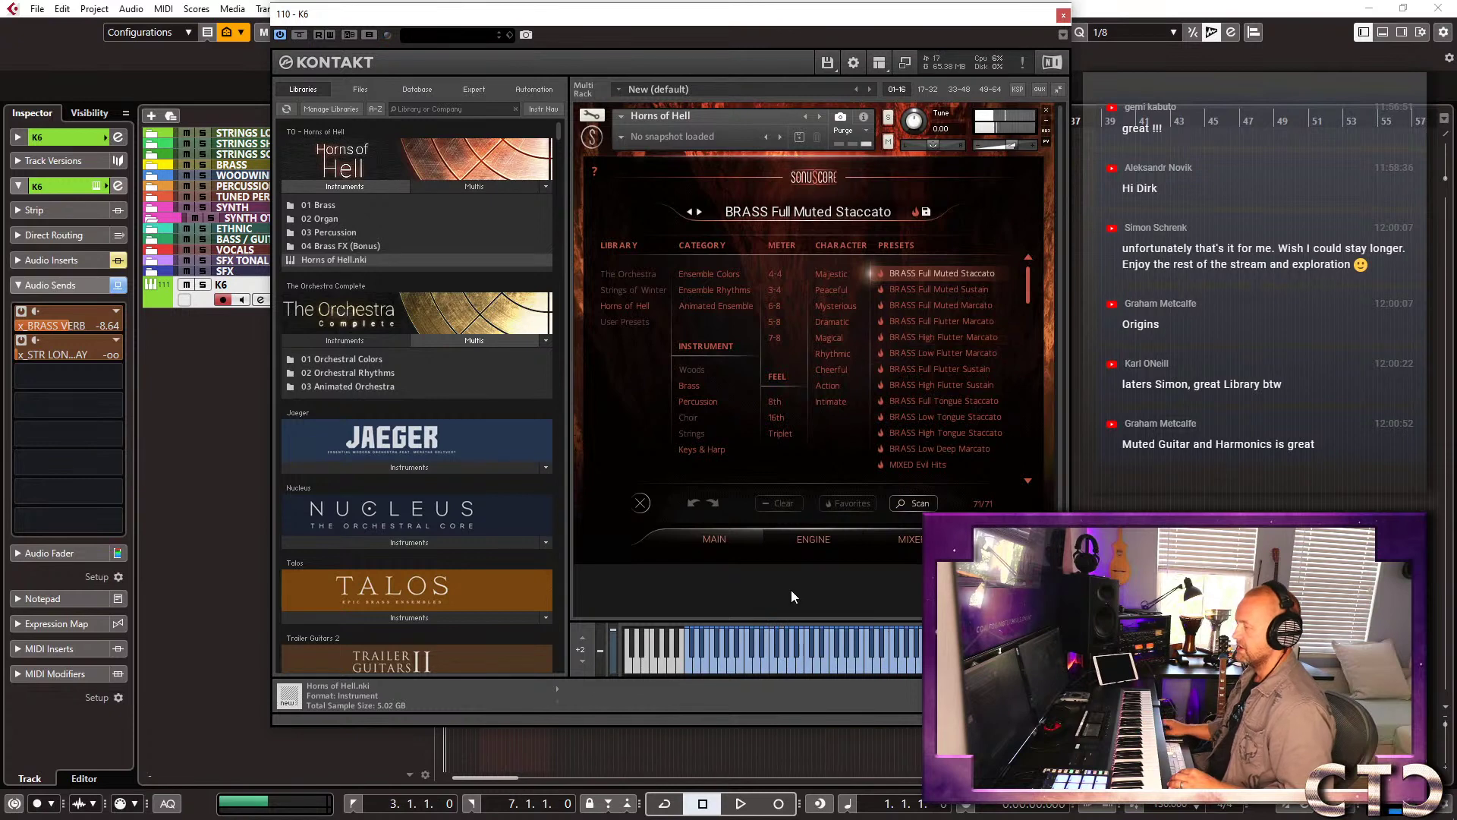
left_click(831, 536)
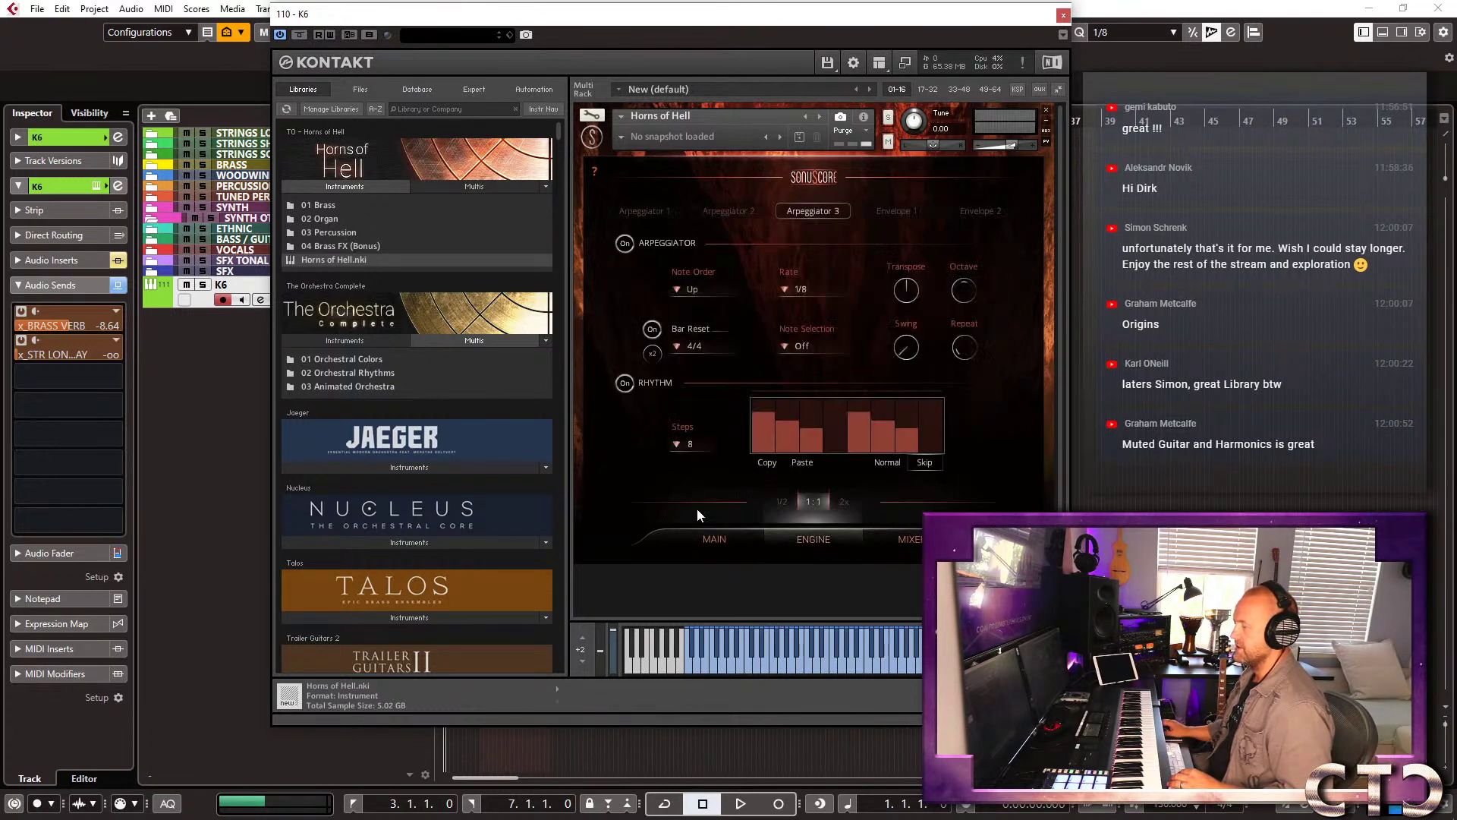
left_click(723, 536)
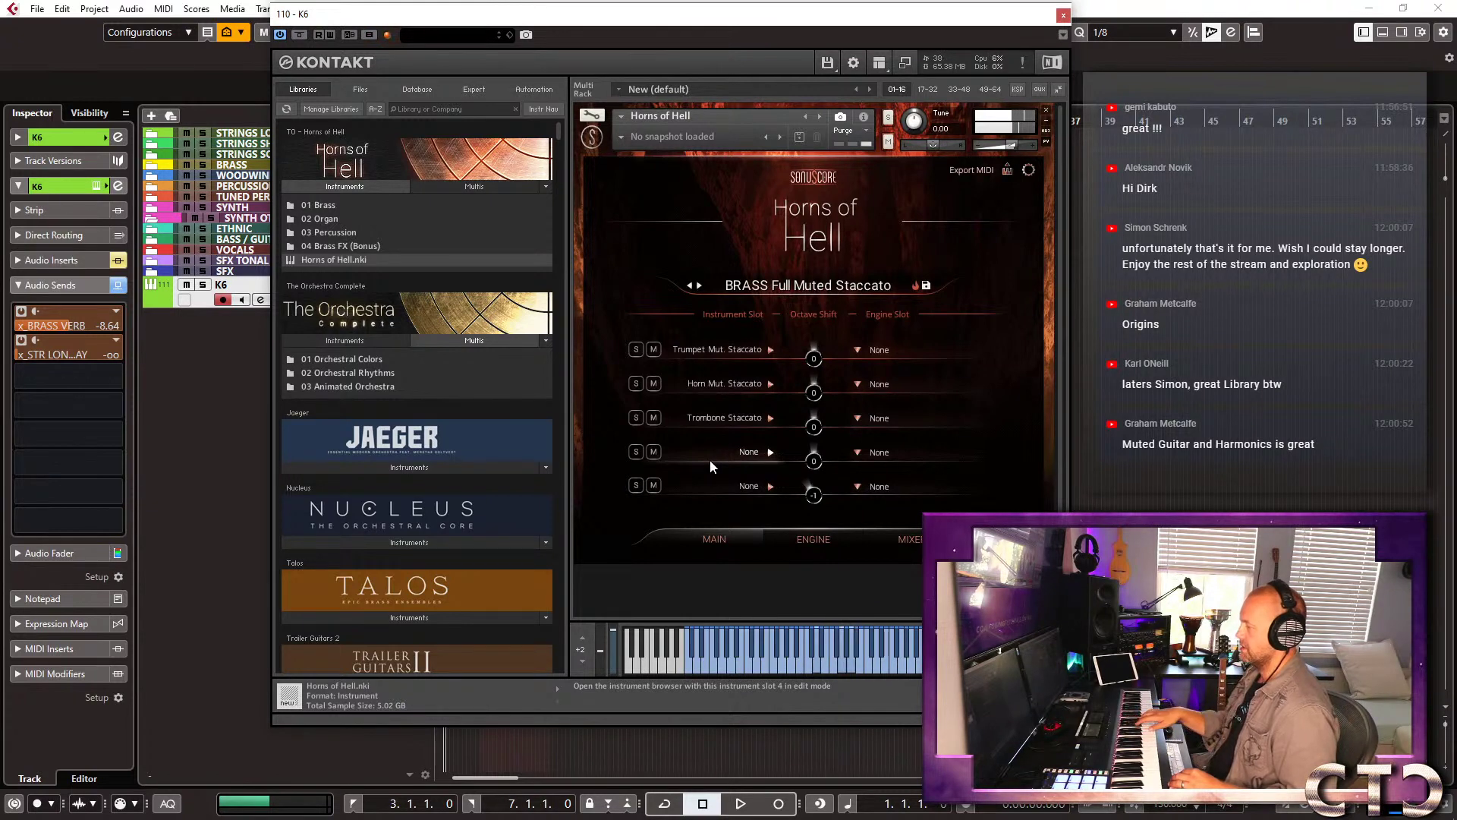
left_click(812, 540)
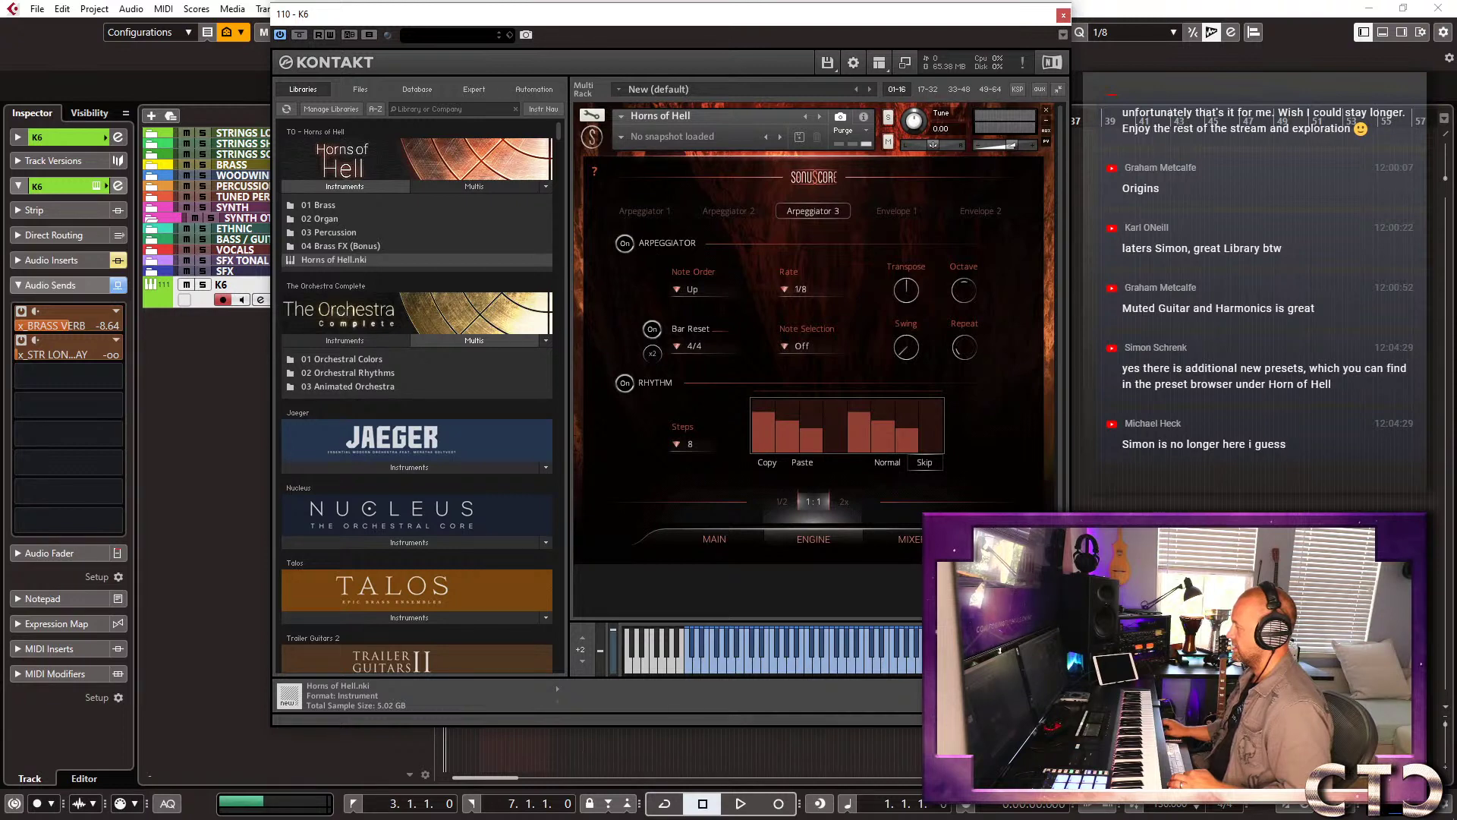
Close and reopen the Kontakt window, and switch Arpeggiator 3 off and back on.
key("ctrl+w")
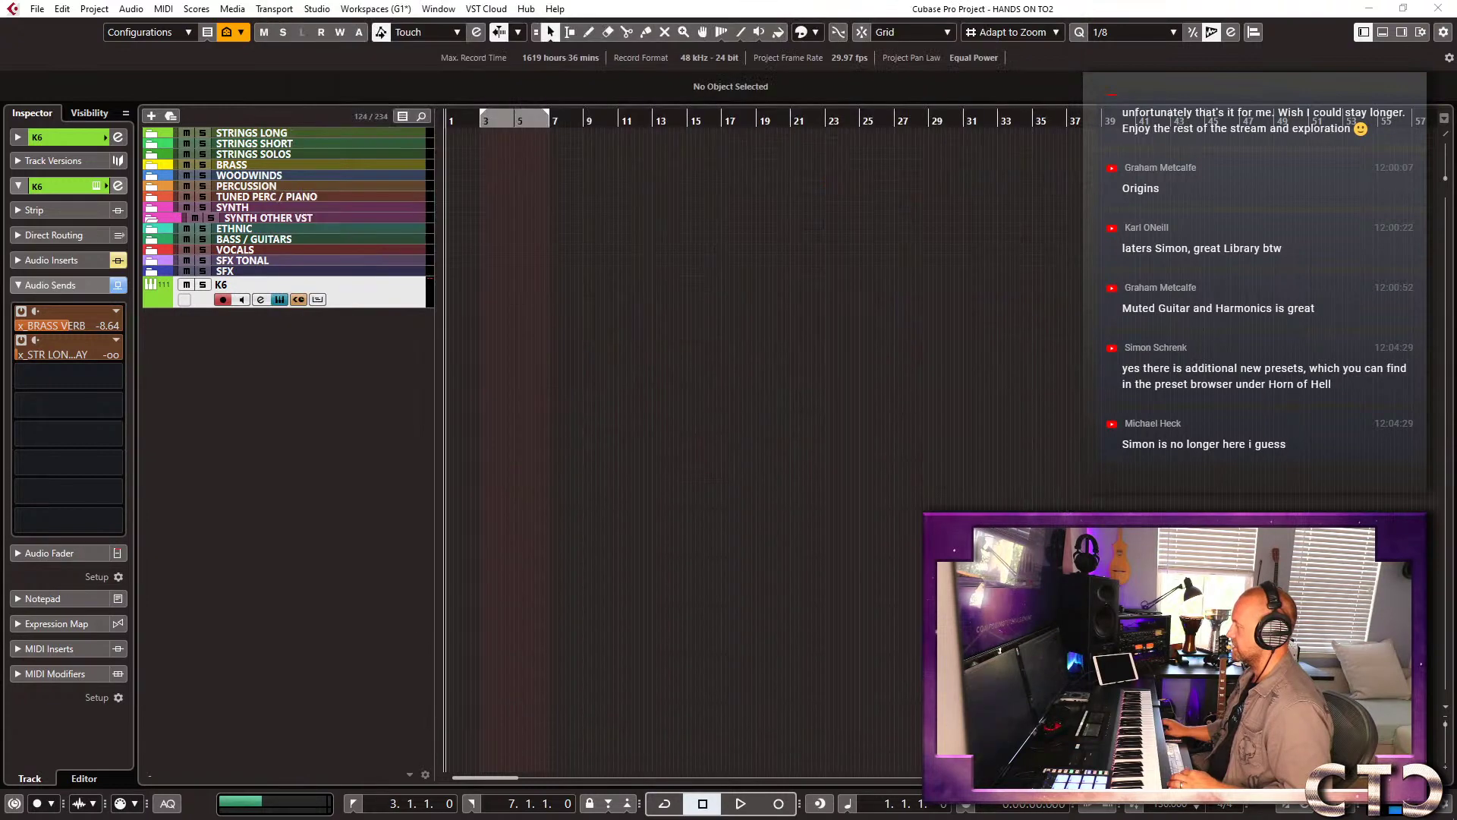
left_click(1066, 440)
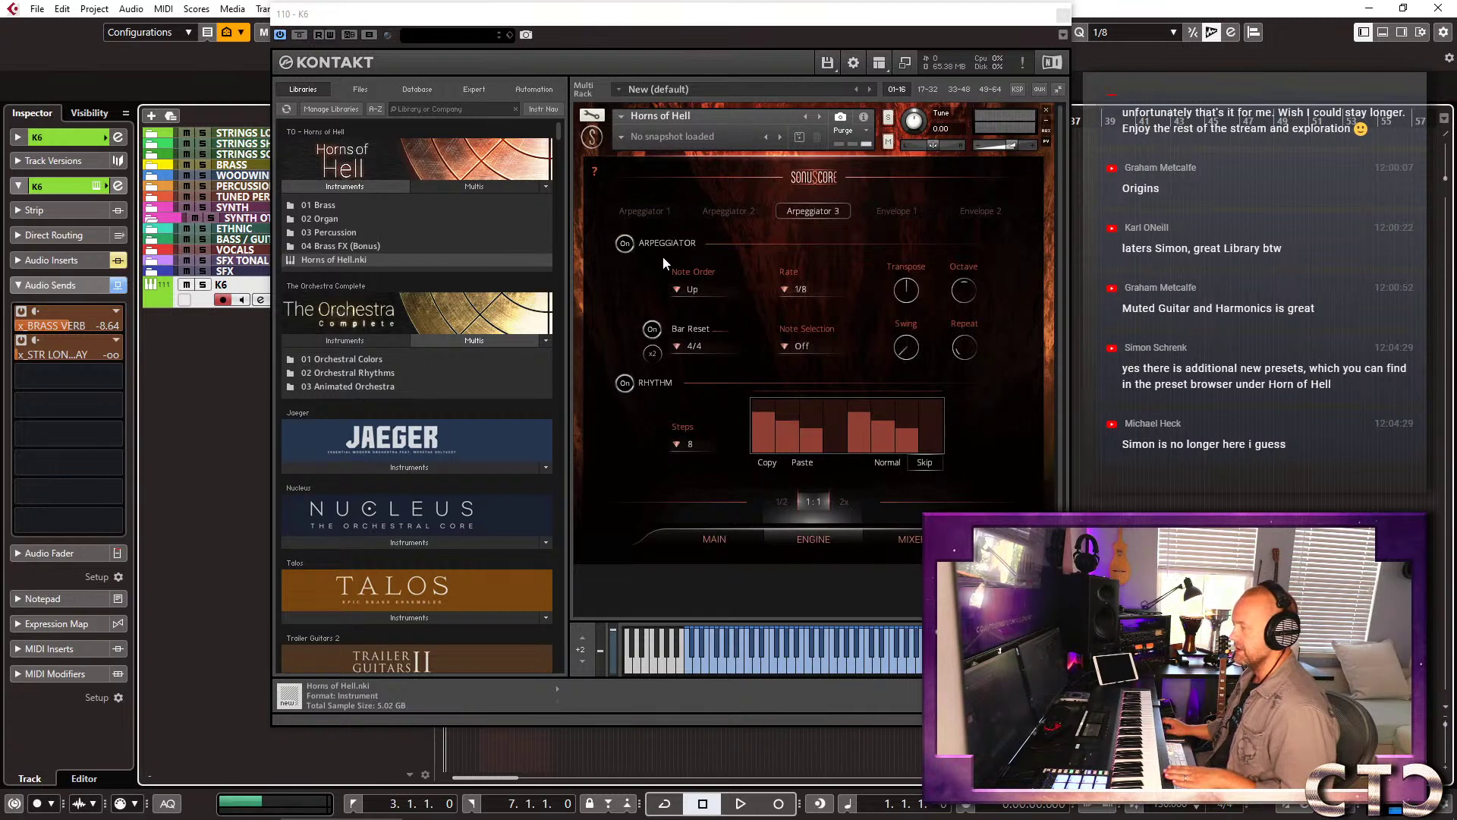
left_click(624, 243)
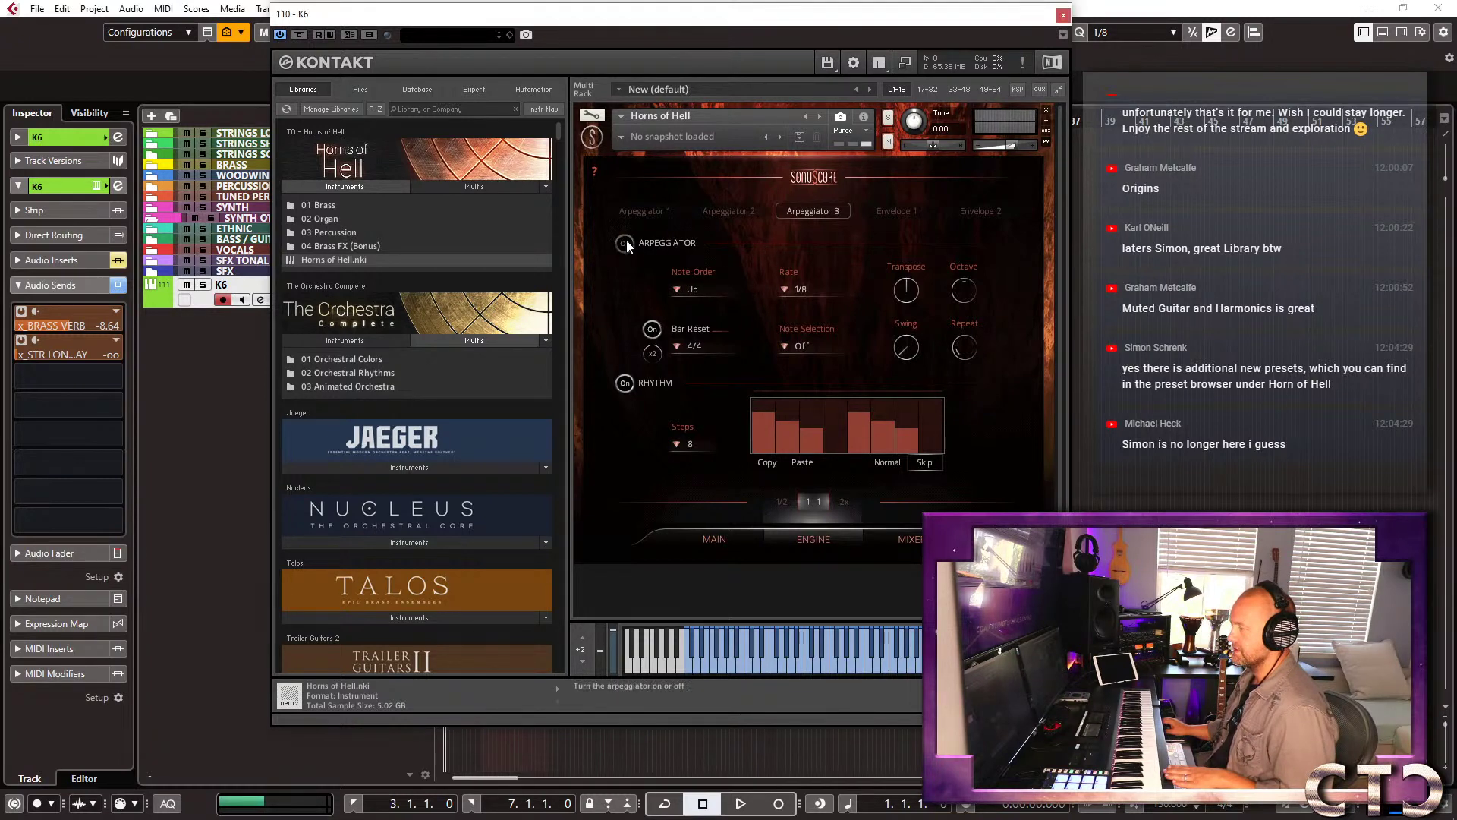
left_click(626, 244)
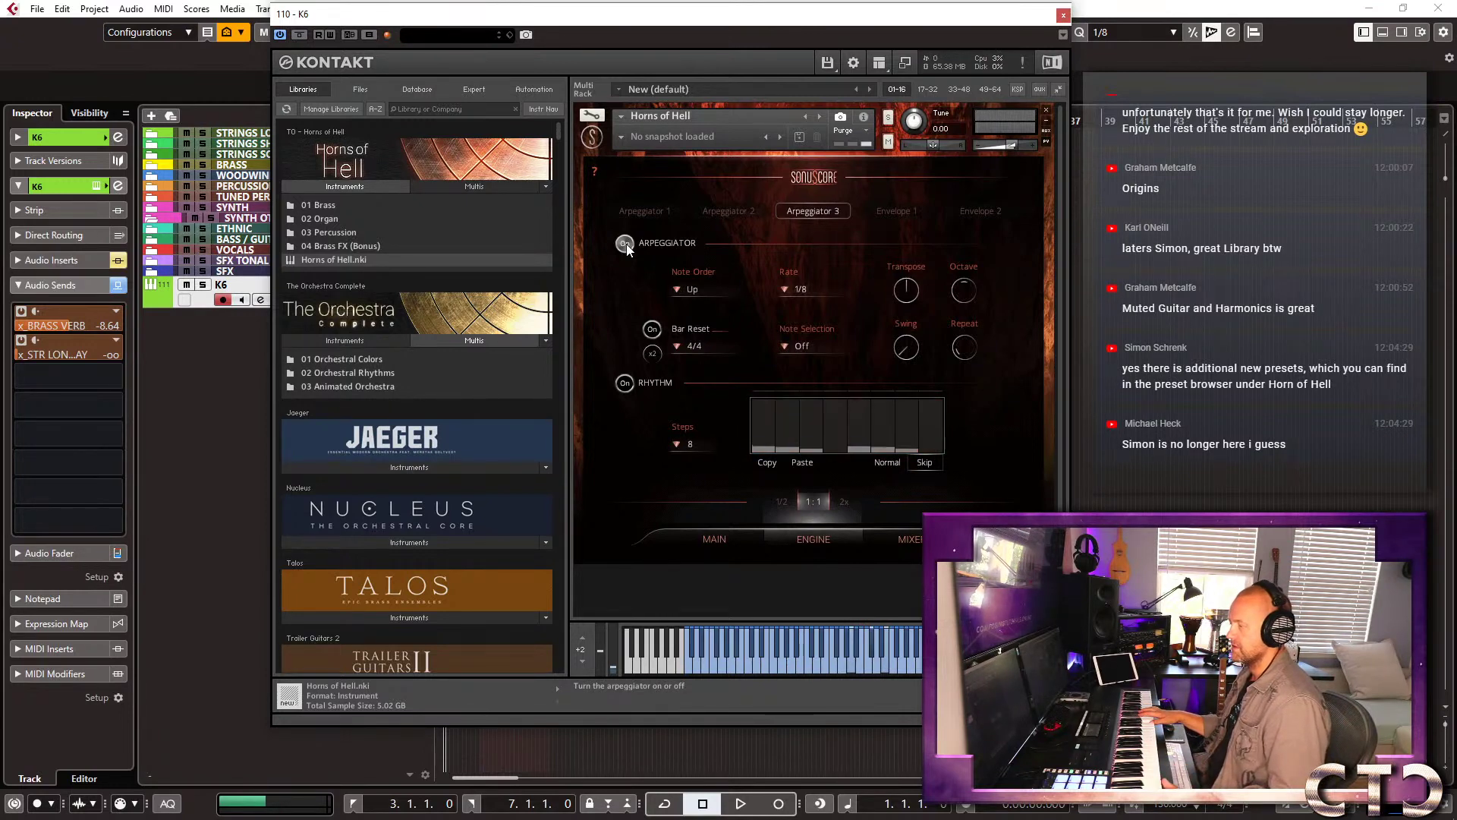
Assign Arpeggiator 1 to the muted trumpet, muted horn and trombone staccato slots.
left_click(700, 539)
left_click(854, 350)
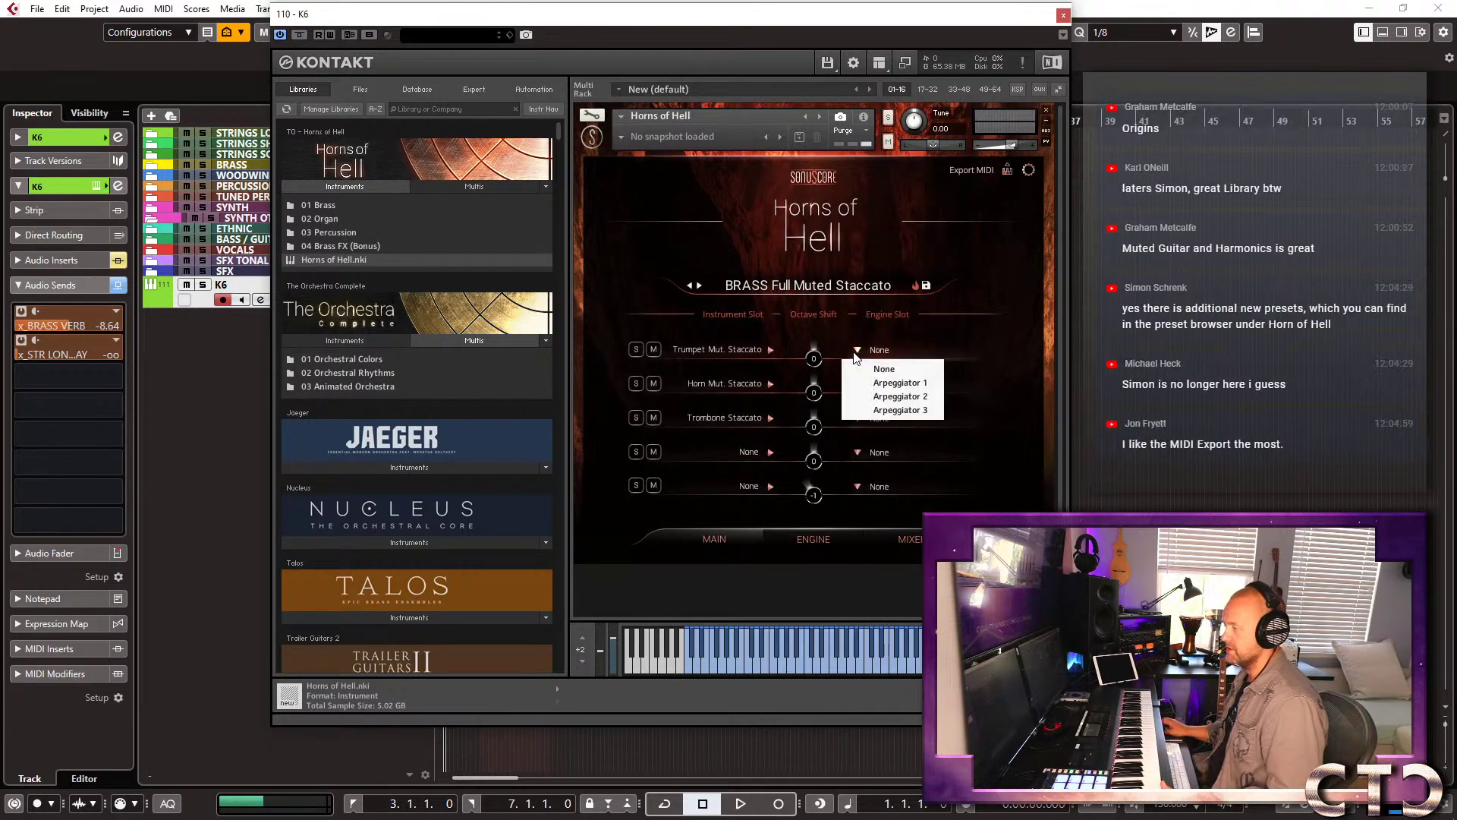
left_click(872, 380)
left_click(862, 379)
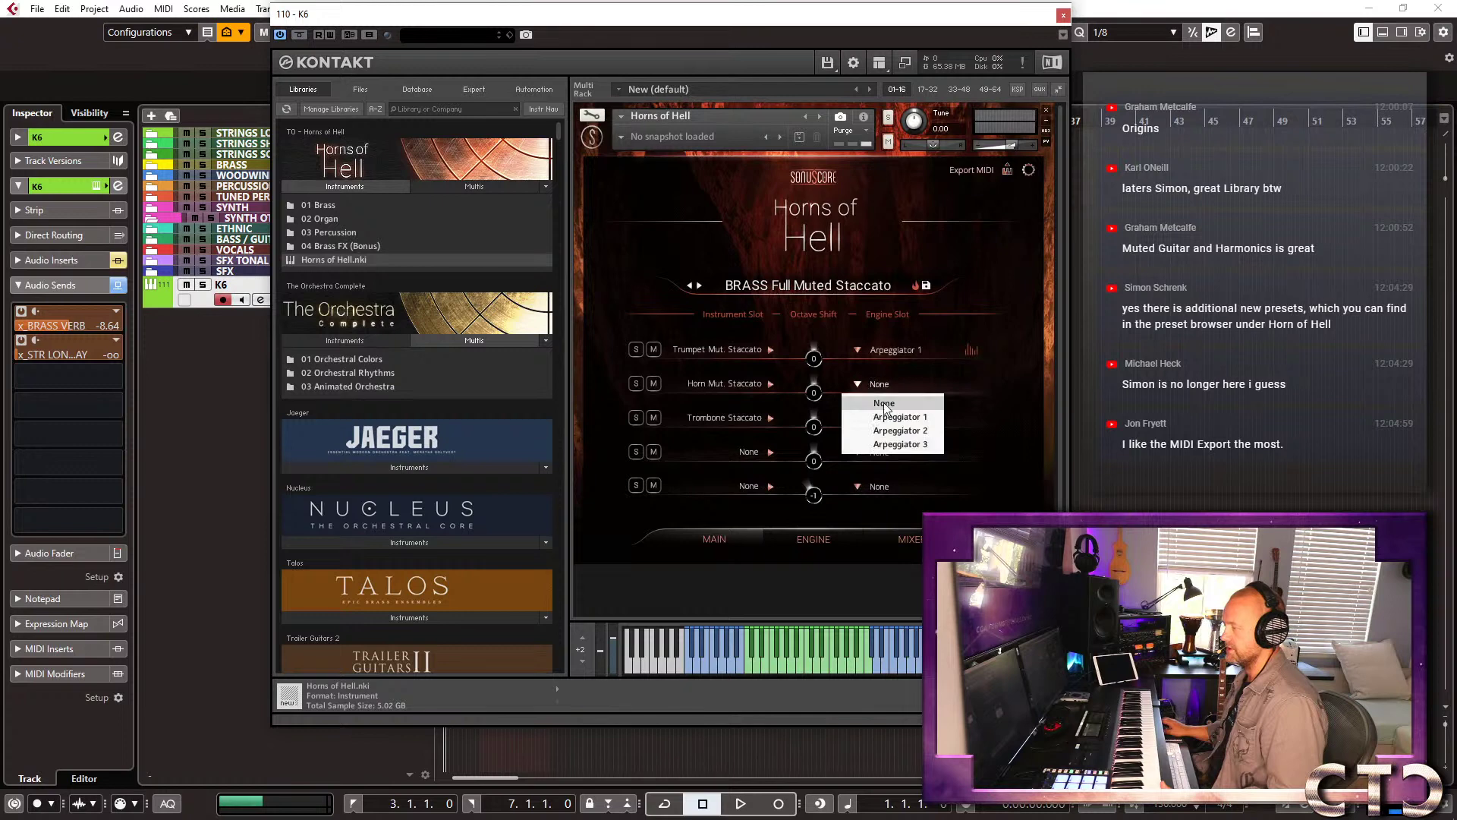
left_click(886, 404)
left_click(857, 418)
left_click(862, 383)
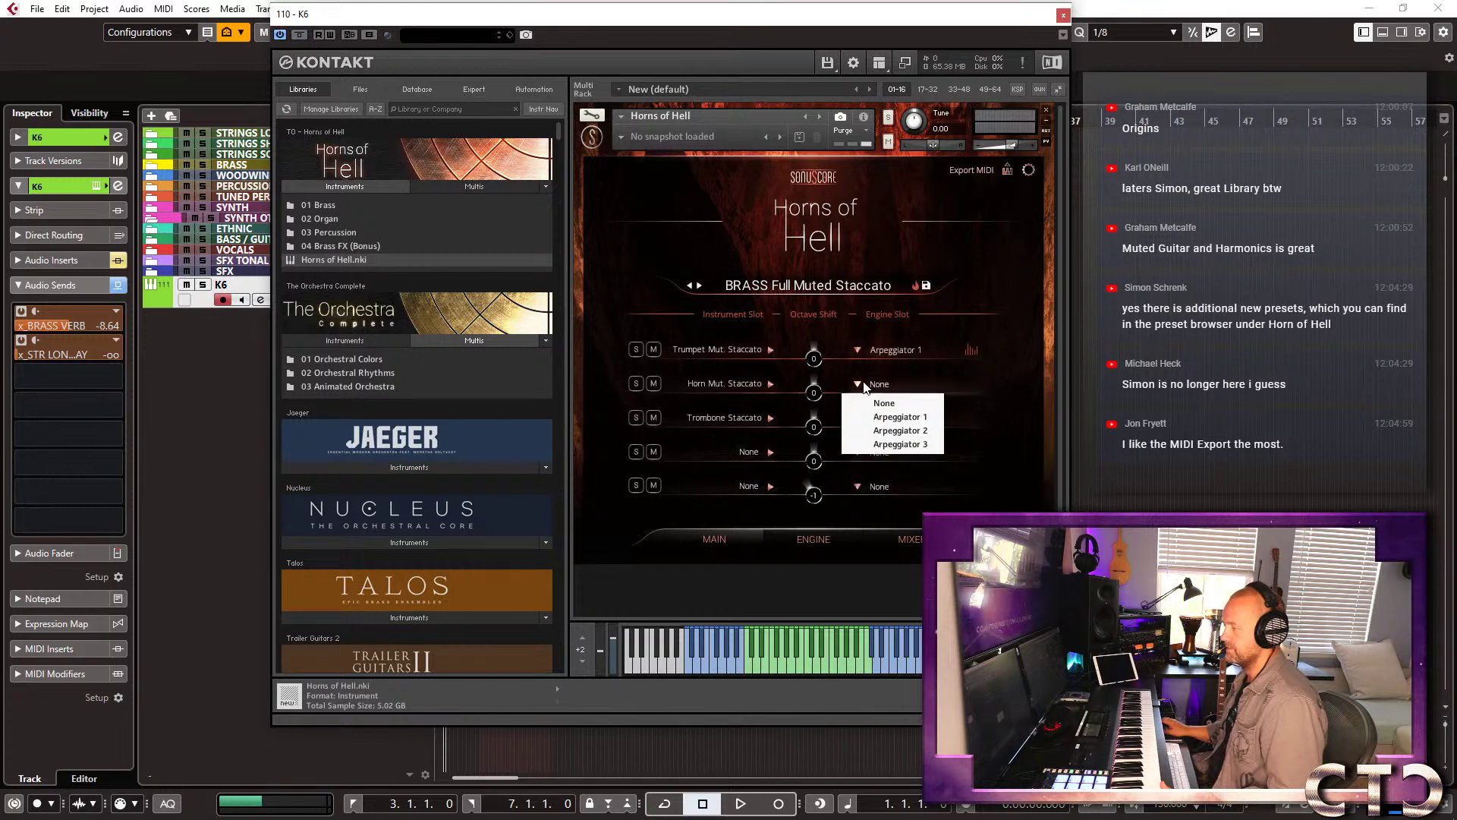
left_click(890, 416)
left_click(862, 383)
left_click(918, 416)
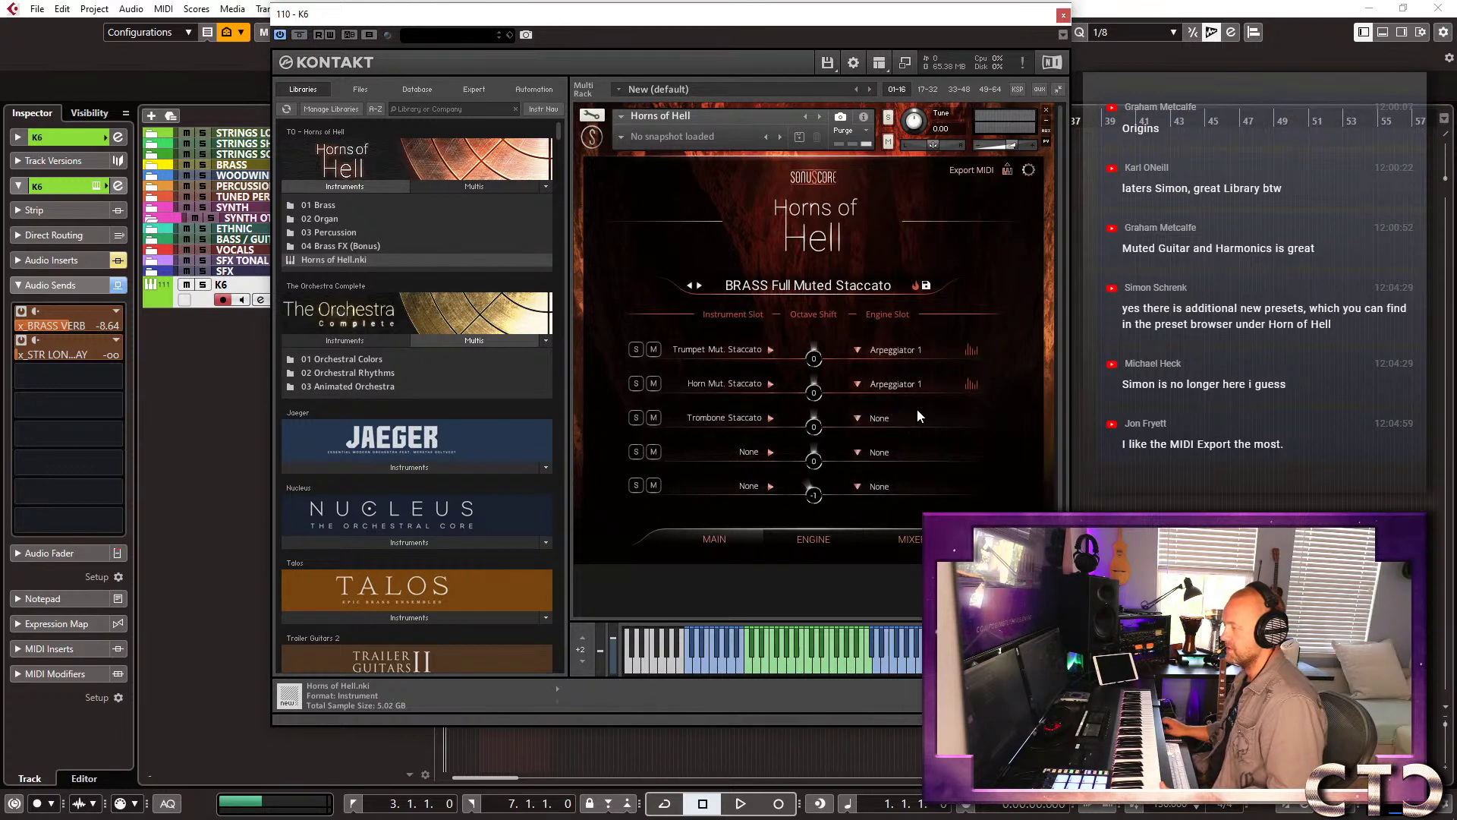
left_click(885, 417)
left_click(903, 446)
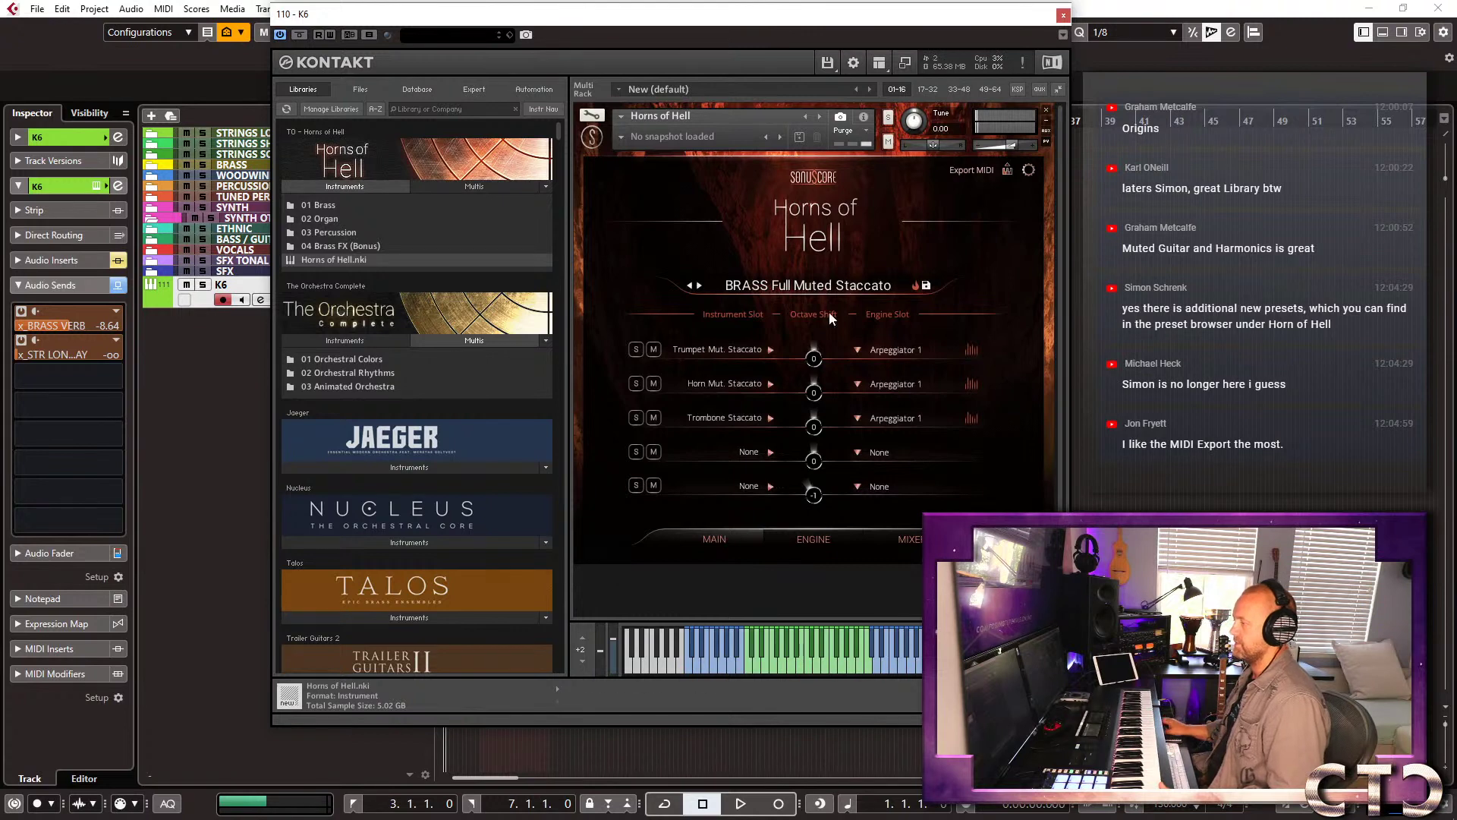
Move the Kontakt window aside and audition the presets MIXED Evil Hits, MIXED Evil Sustain, MIXED Evil Flutter Marcato and MIXED Low Full Sustain.
left_click_drag(761, 22, 1021, 112)
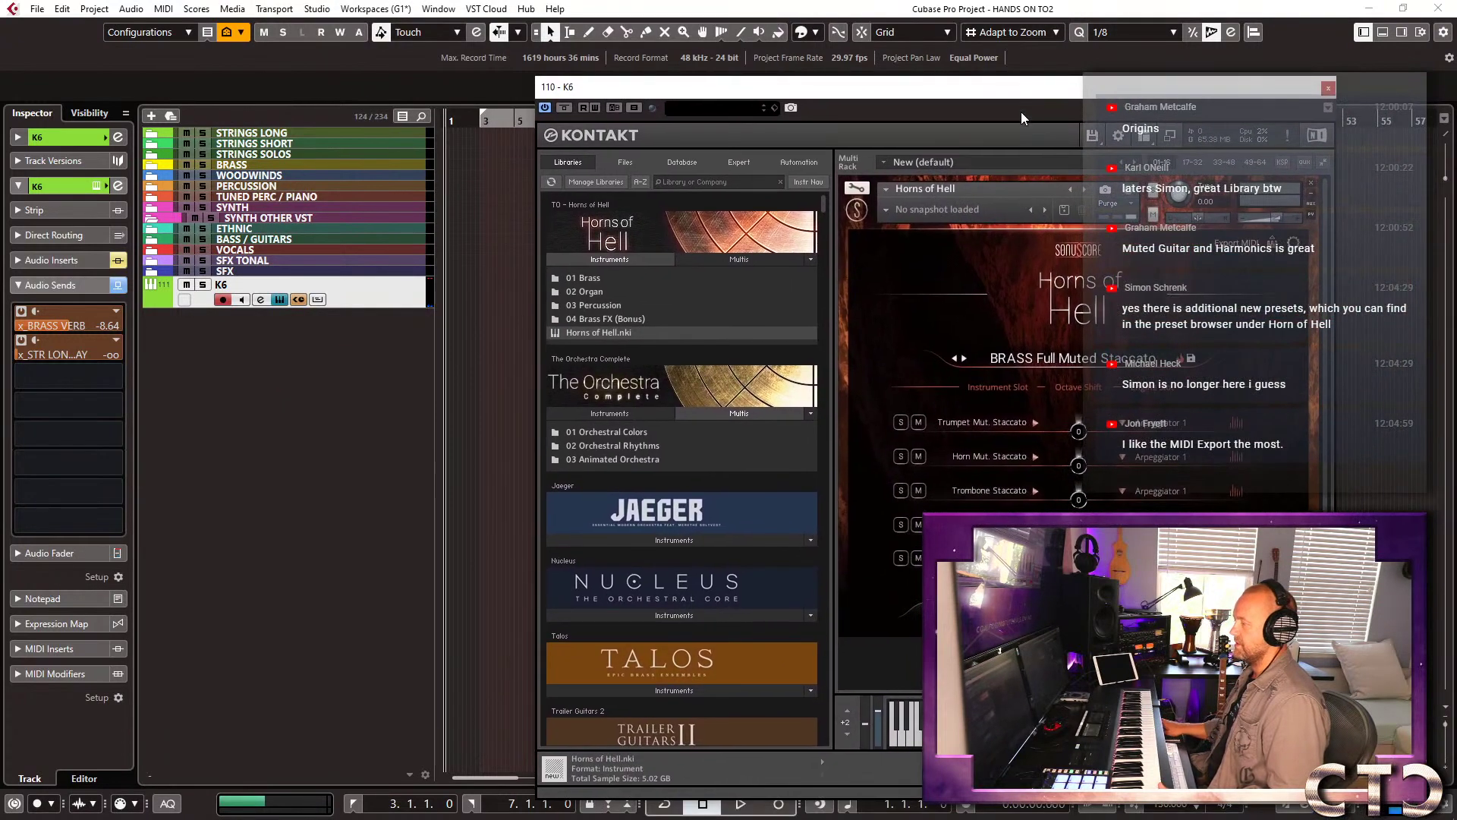
left_click(1063, 358)
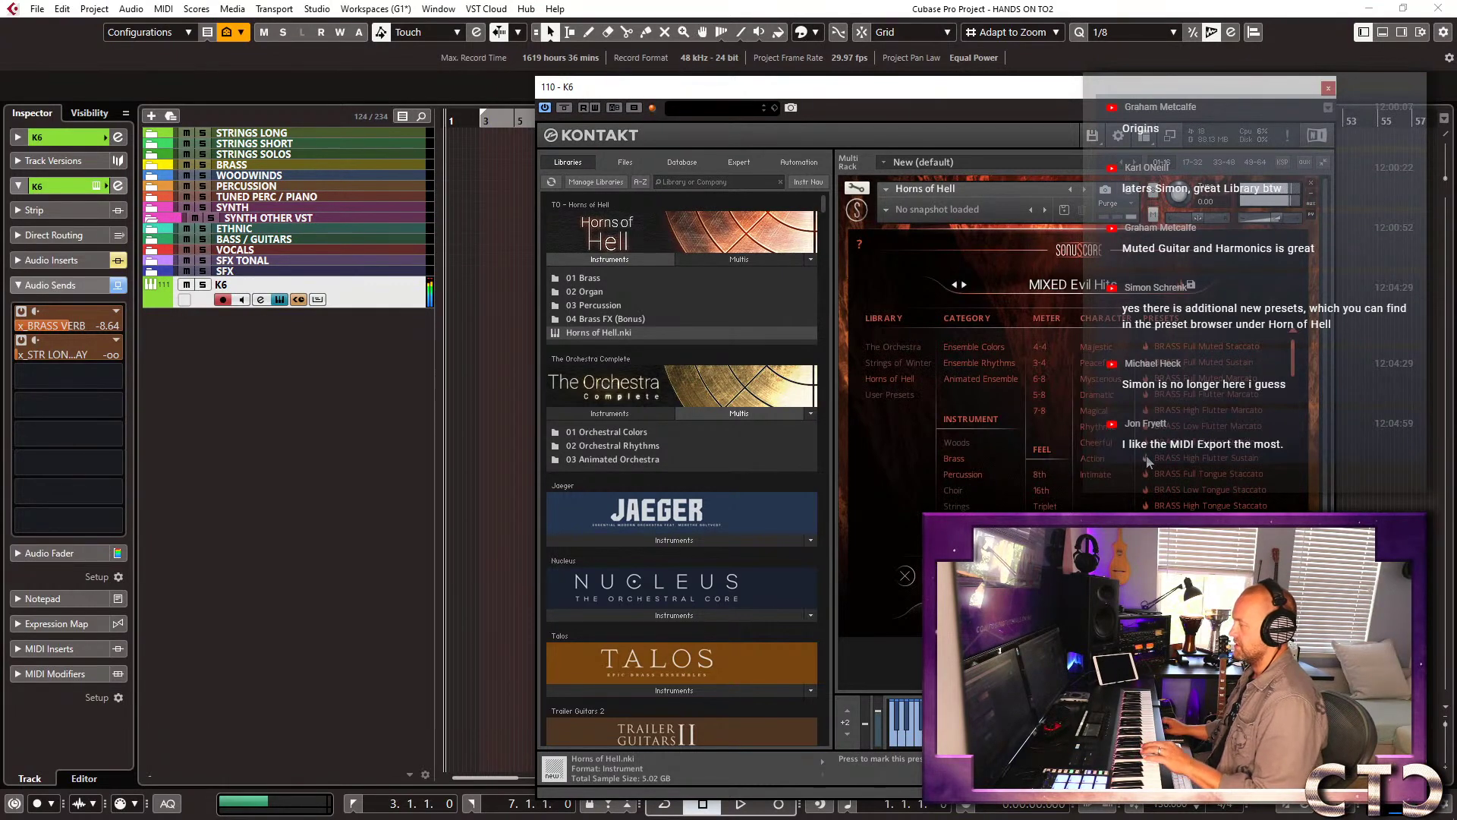
left_click_drag(1298, 375, 1296, 392)
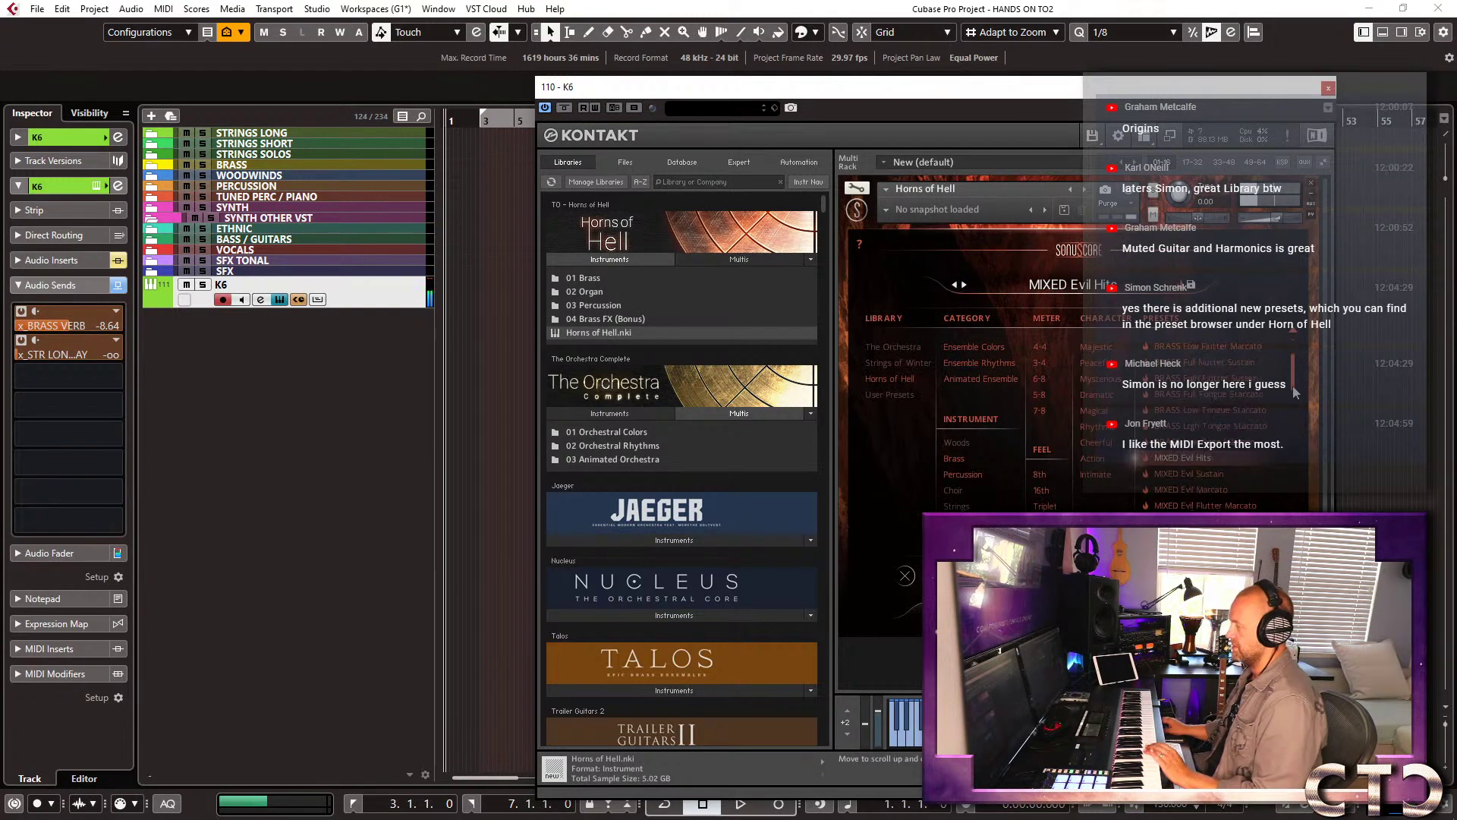
left_click(1243, 410)
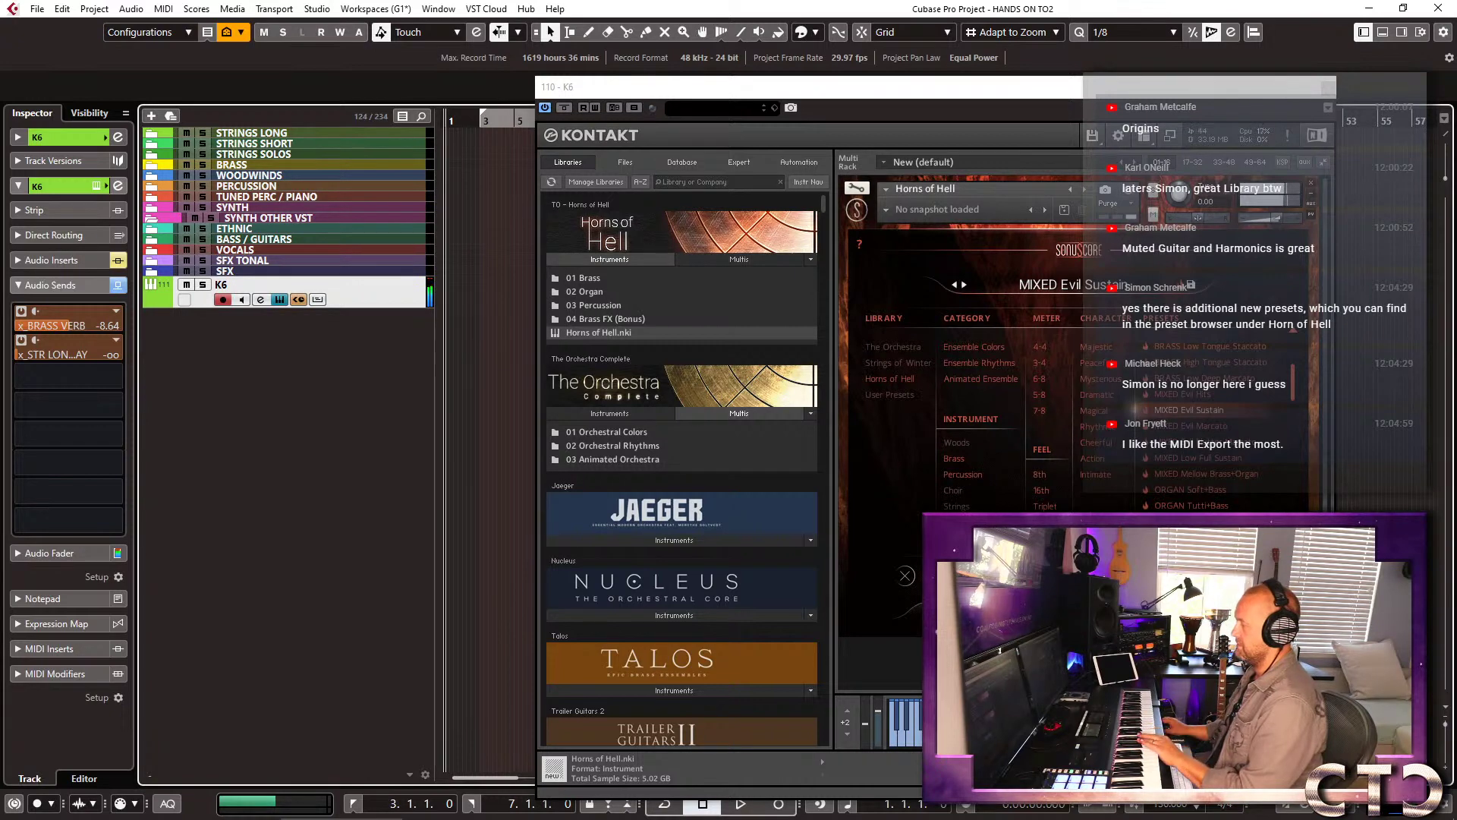
left_click(1199, 446)
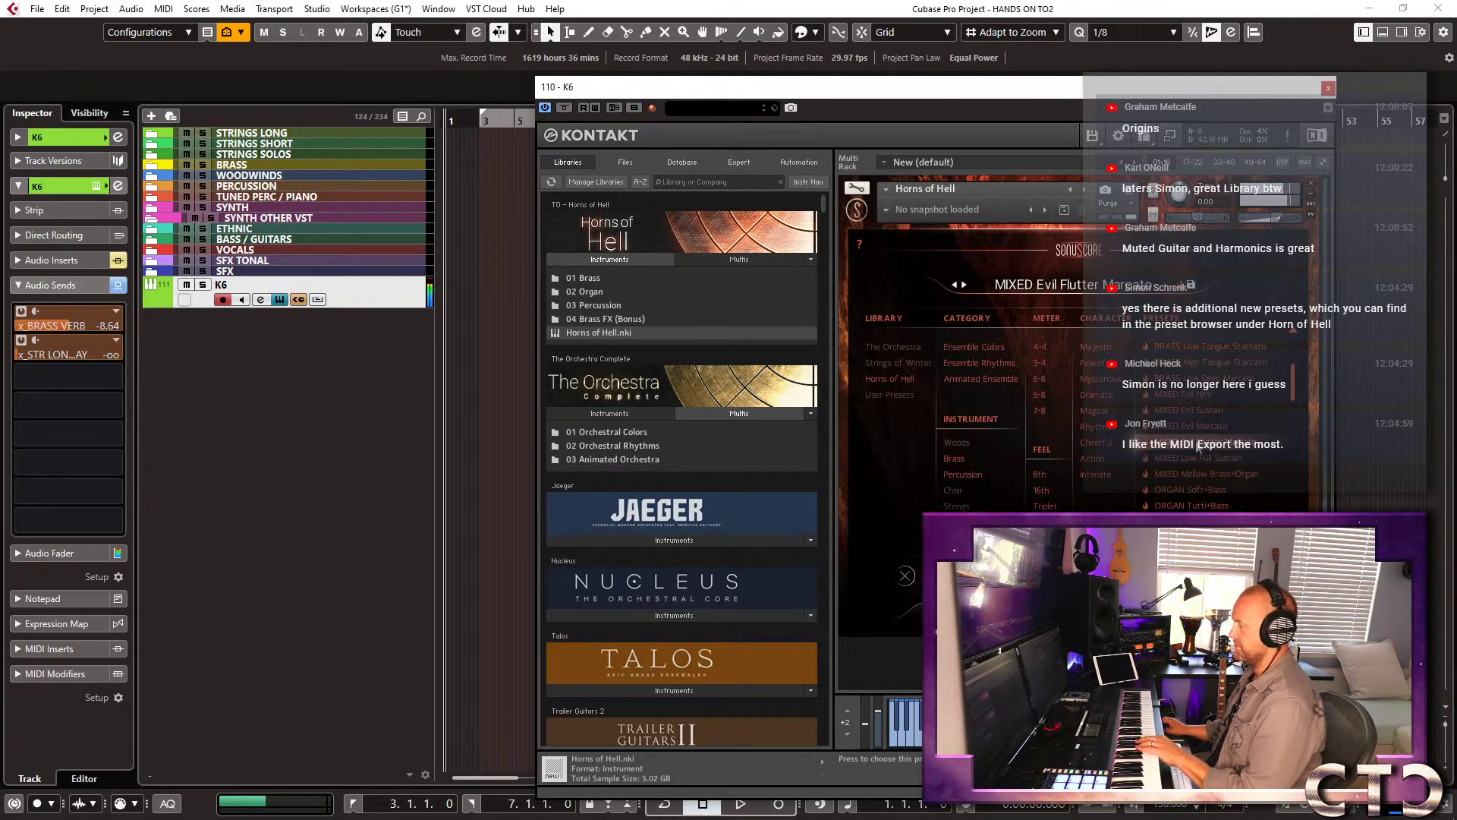
left_click(1190, 457)
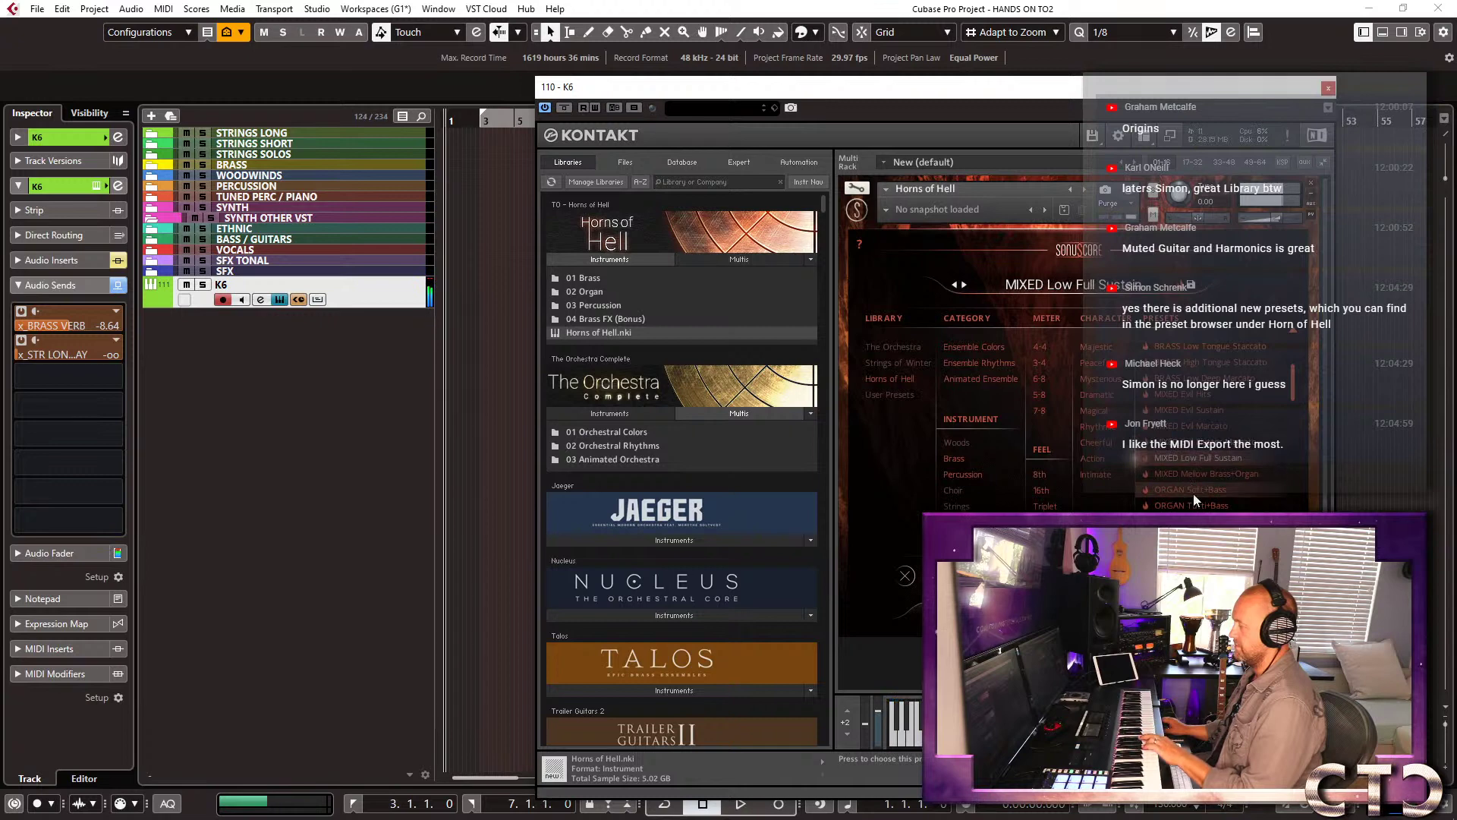
Audition the Horns of Hell presets ORGAN Mixture+Bass and BATTLE Rhythm 8ths 01 by loading each one.
left_click(1191, 490)
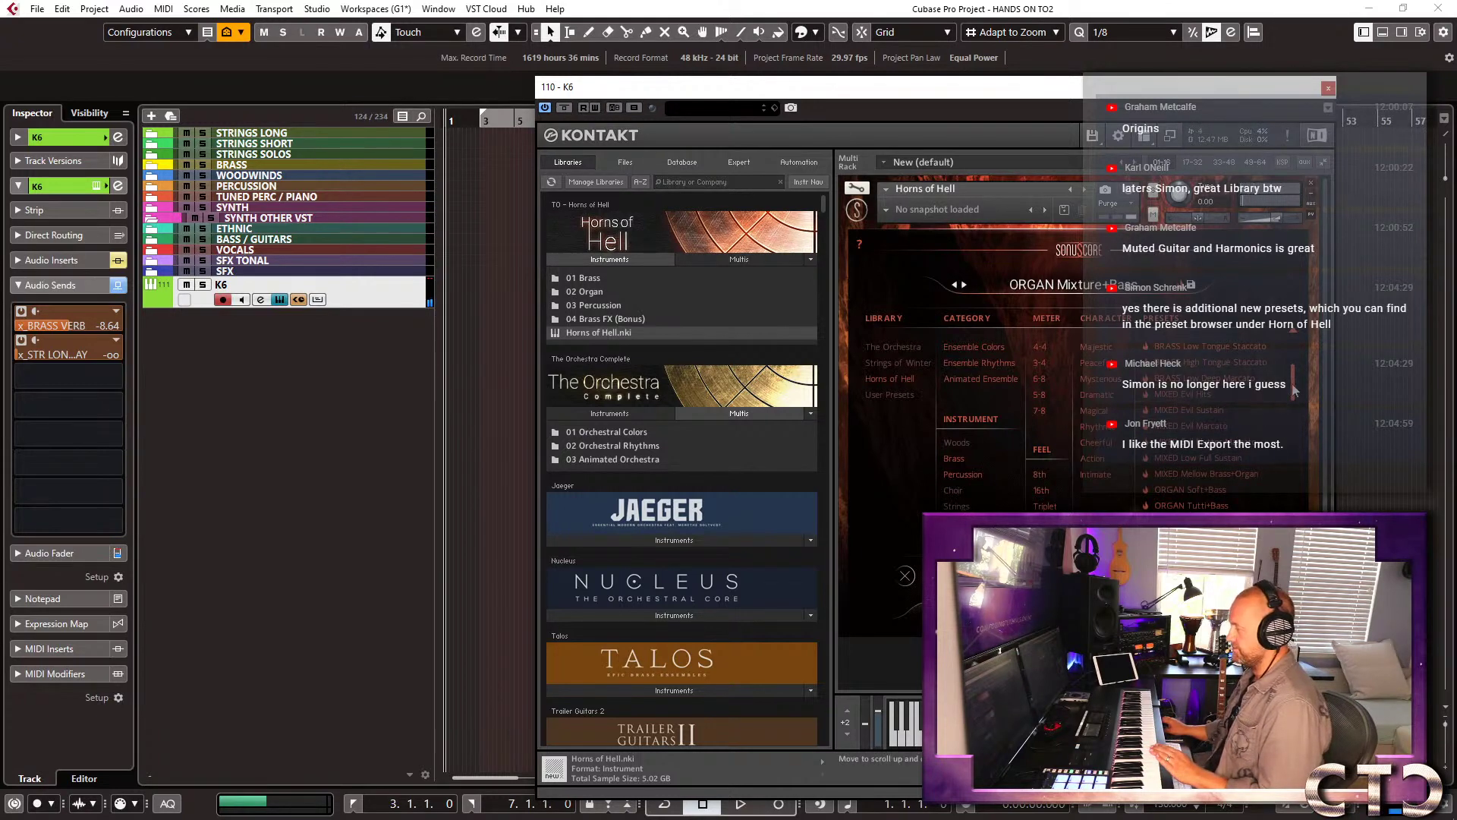
left_click_drag(1291, 384, 1236, 419)
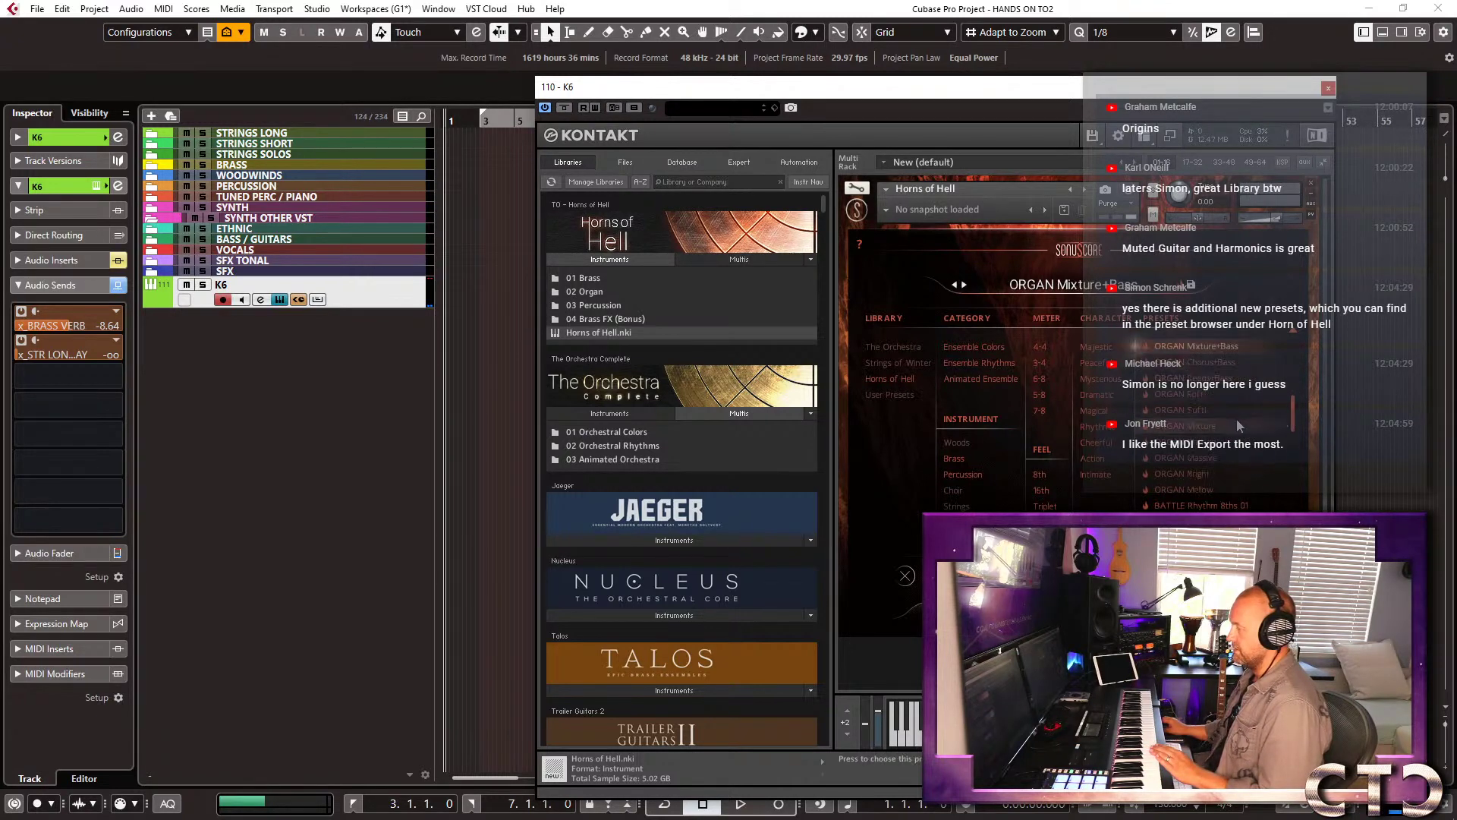
left_click(1236, 505)
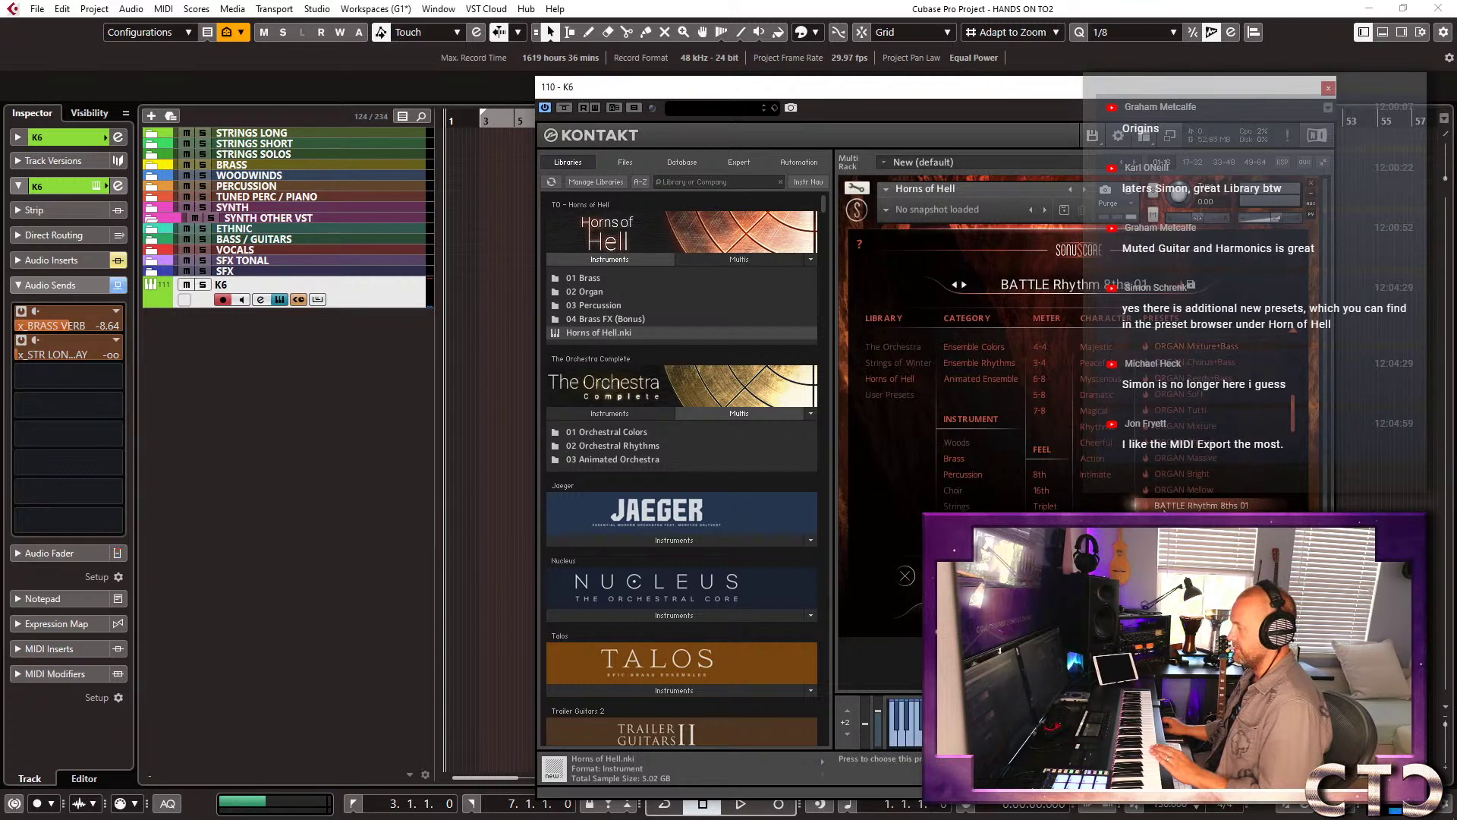
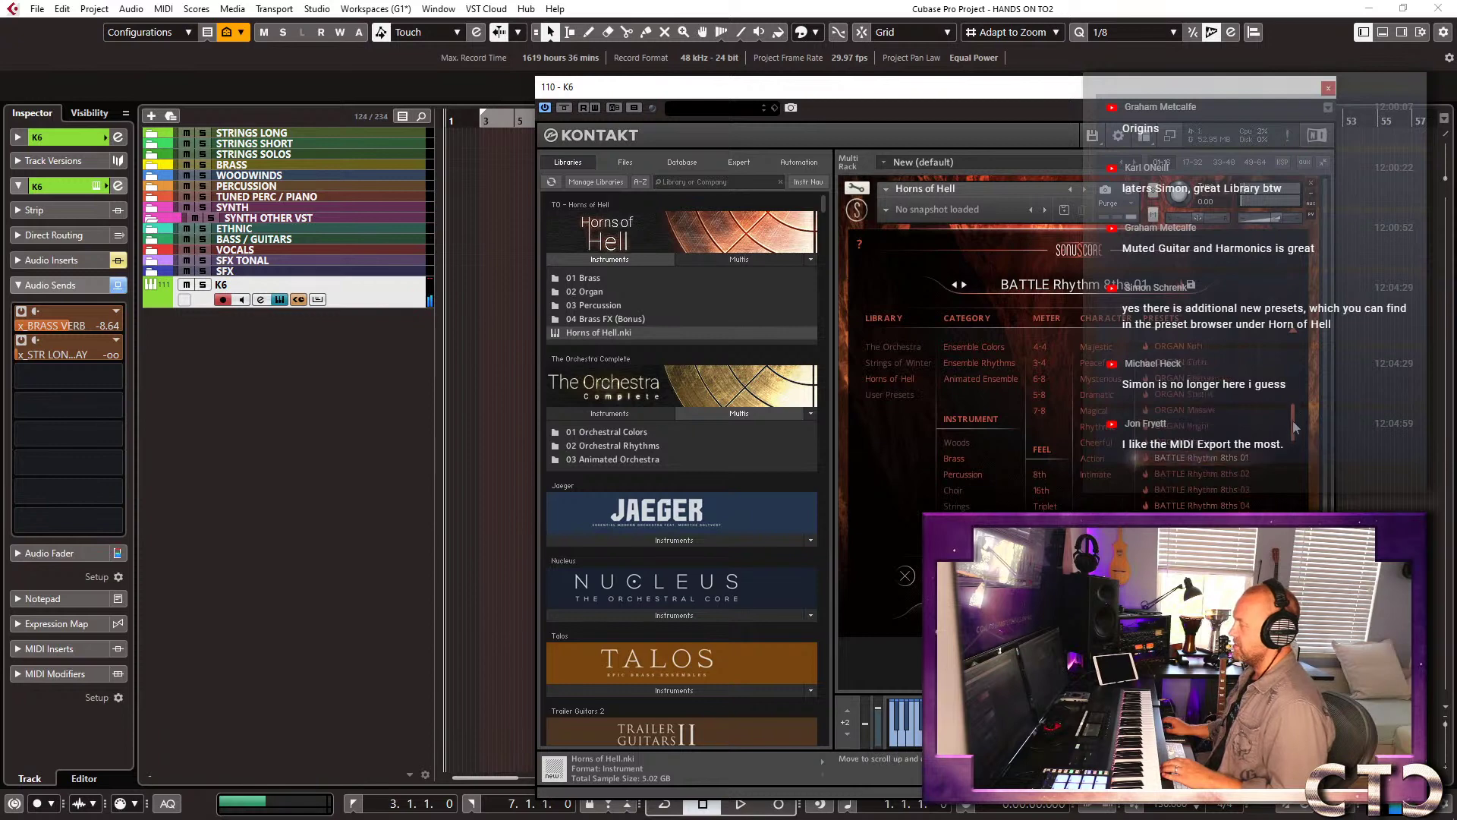
Browse further down the Horns of Hell presets and load BATTLE Rhythm 16ths 01.
left_click_drag(1294, 413, 1294, 452)
scroll(1221, 439, "up", 3)
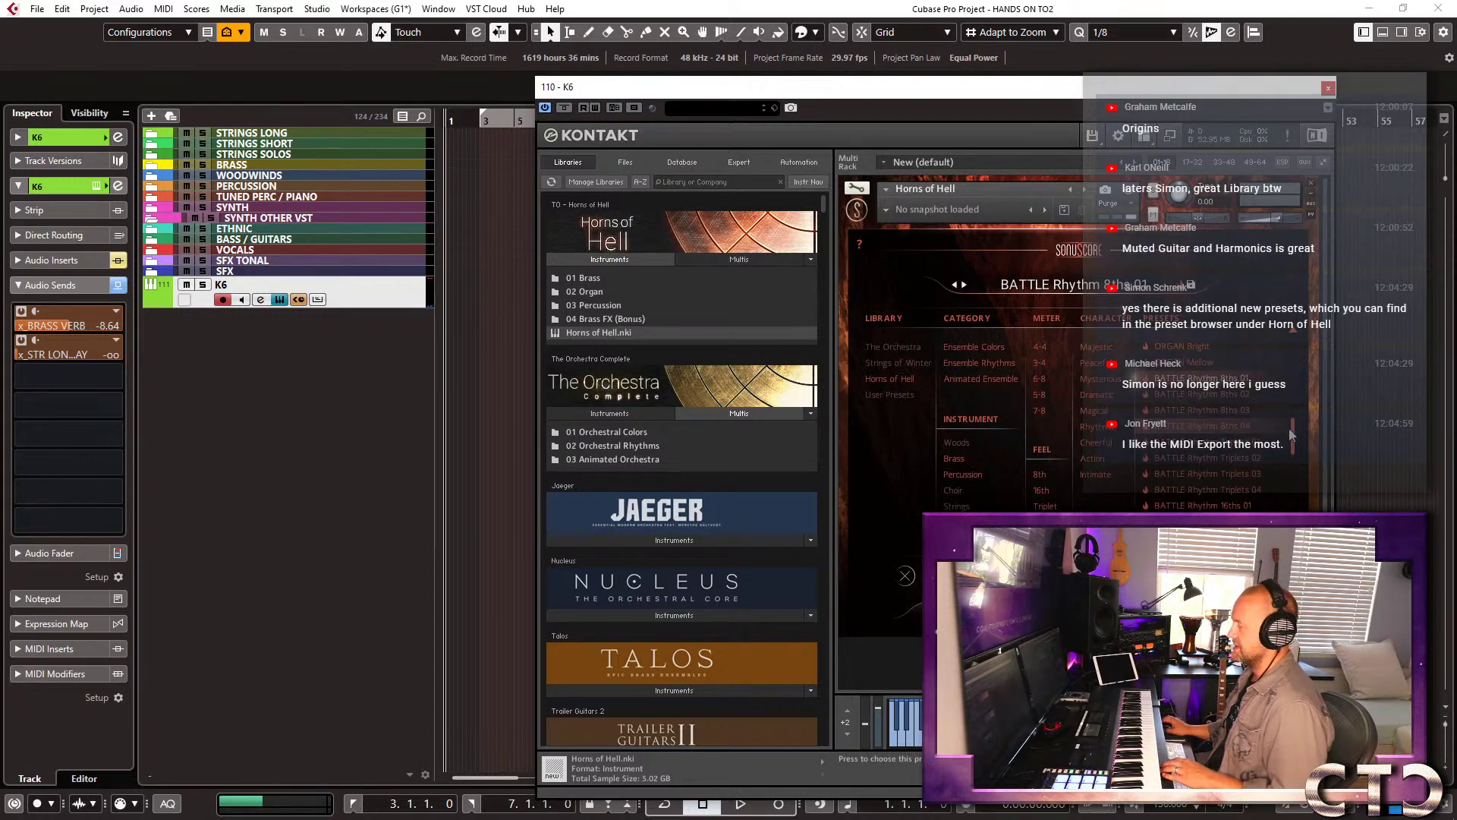
left_click_drag(1296, 434, 1294, 454)
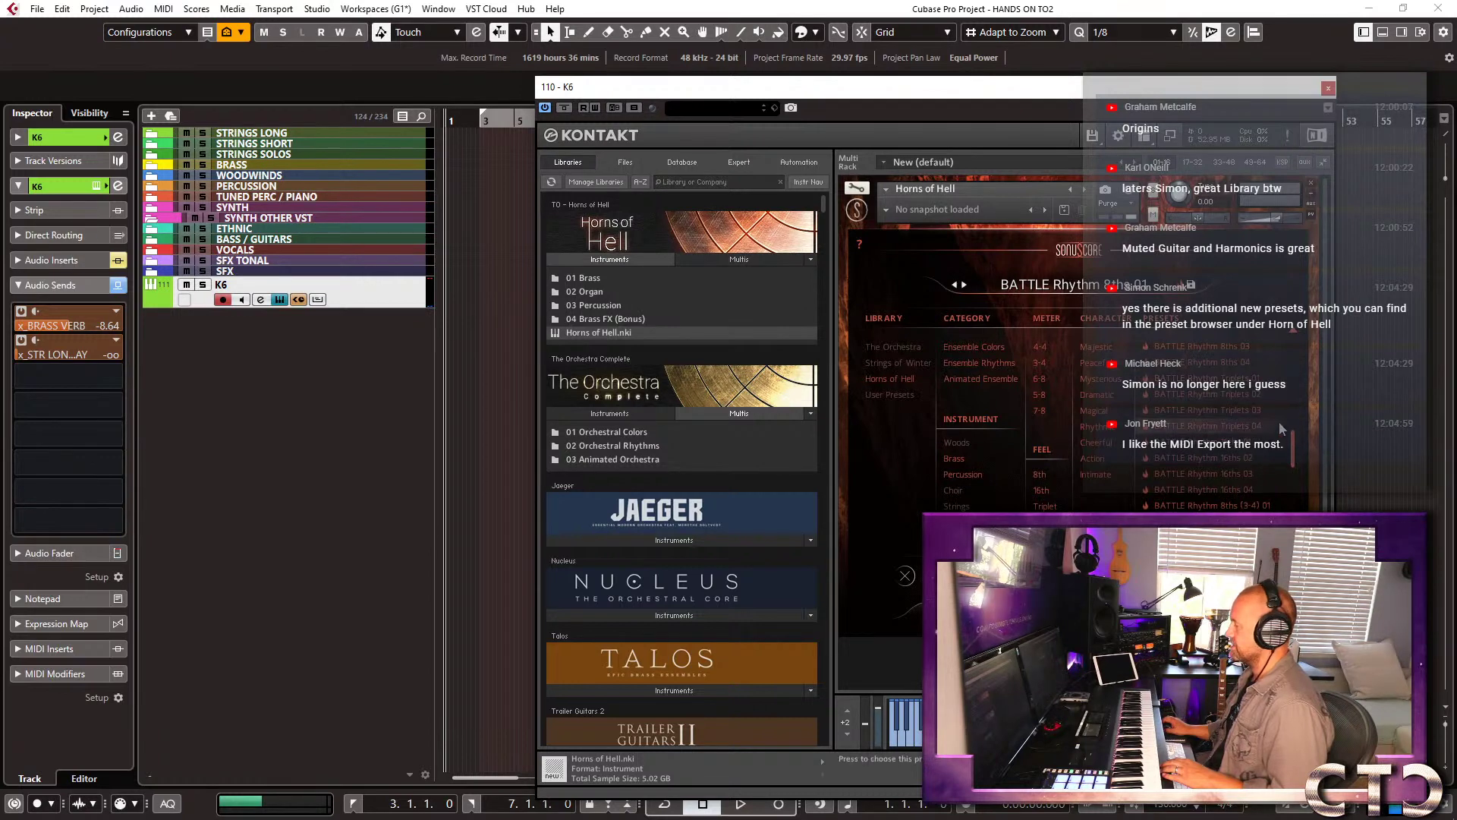
left_click(1219, 447)
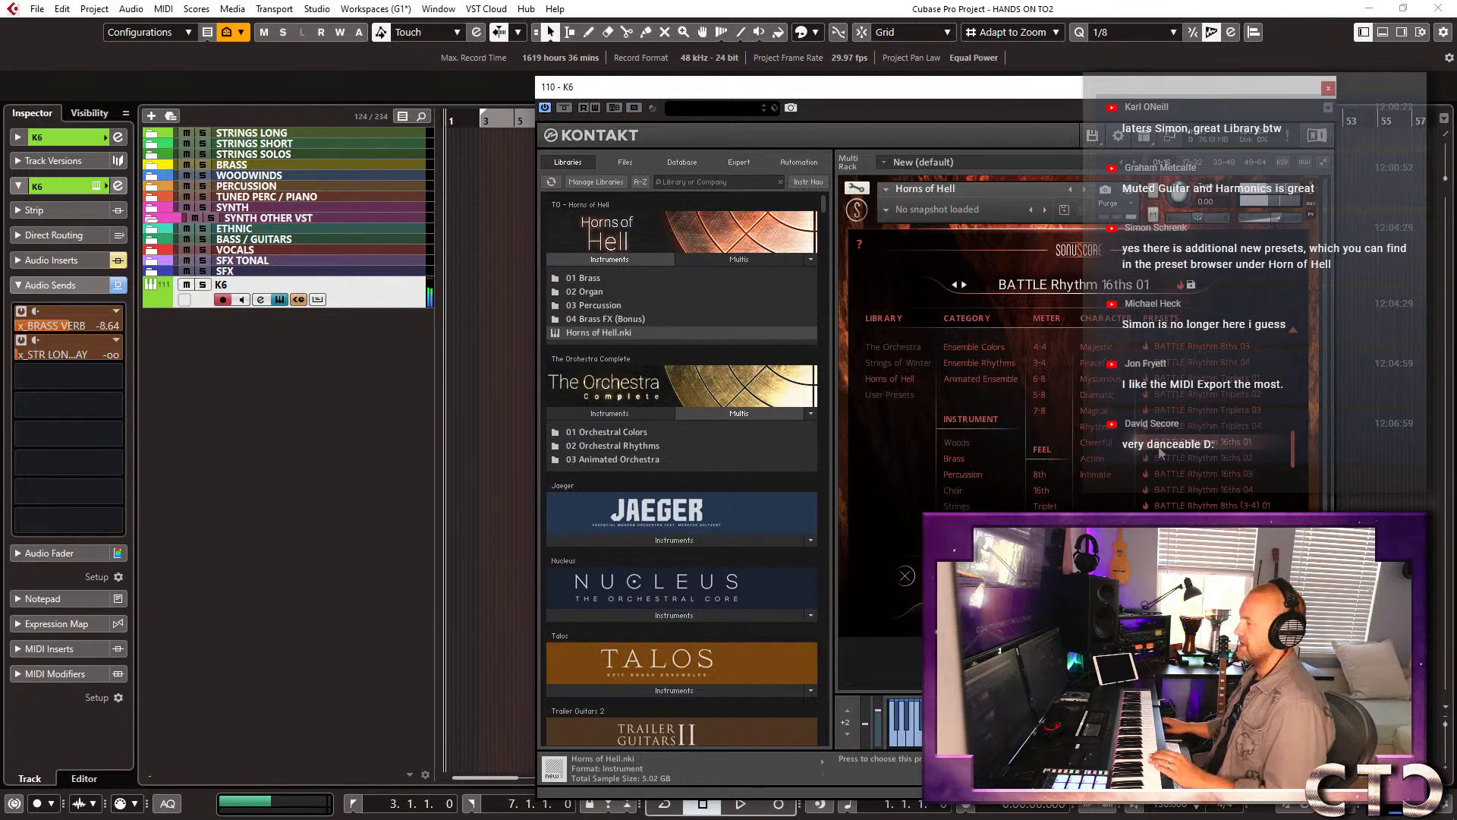
Arm Export MIDI in Horns of Hell and record a performance on the K6 track starting at bar 3.
left_click_drag(859, 94, 926, 135)
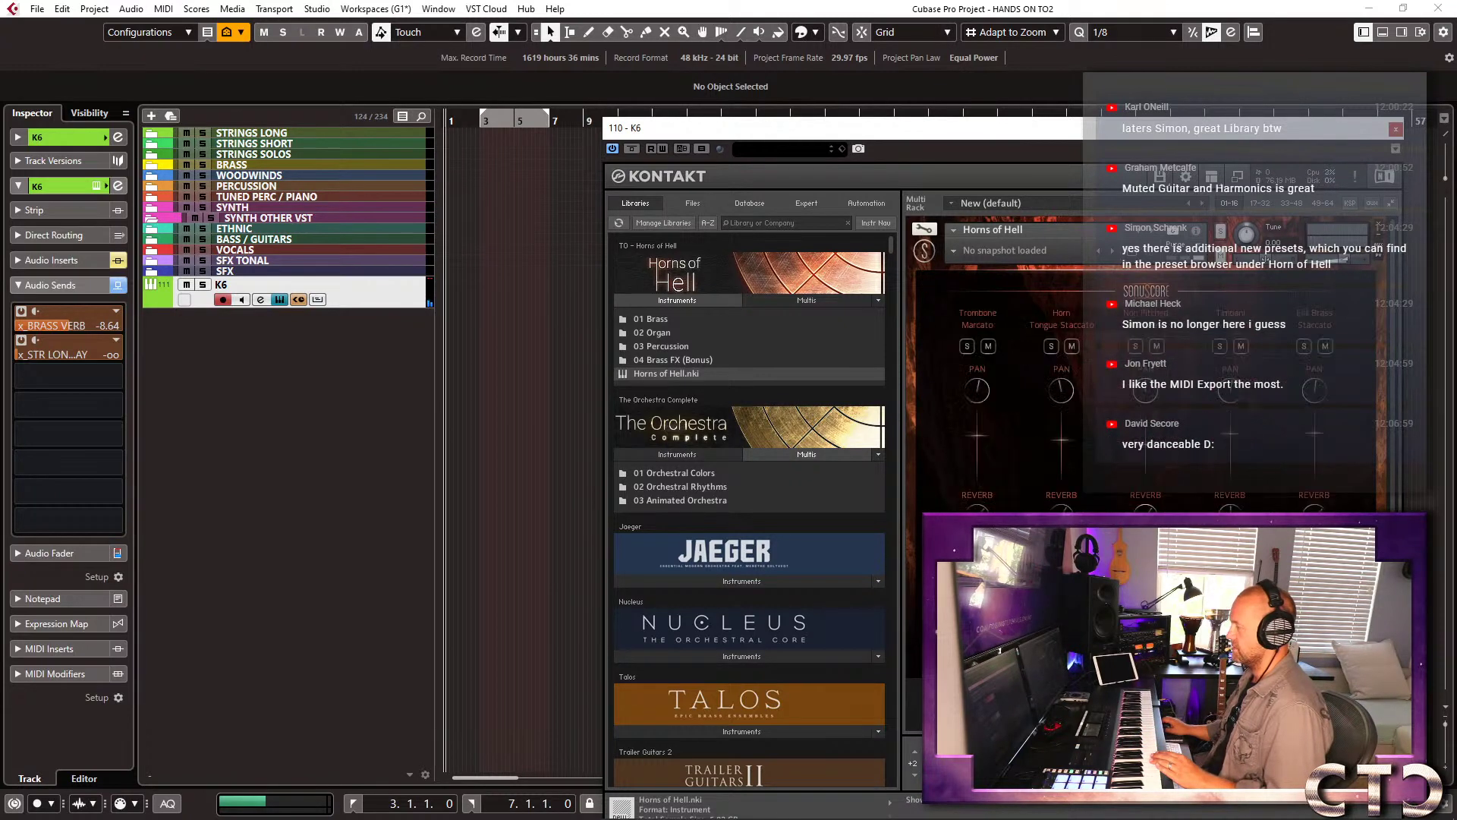
left_click(1341, 282)
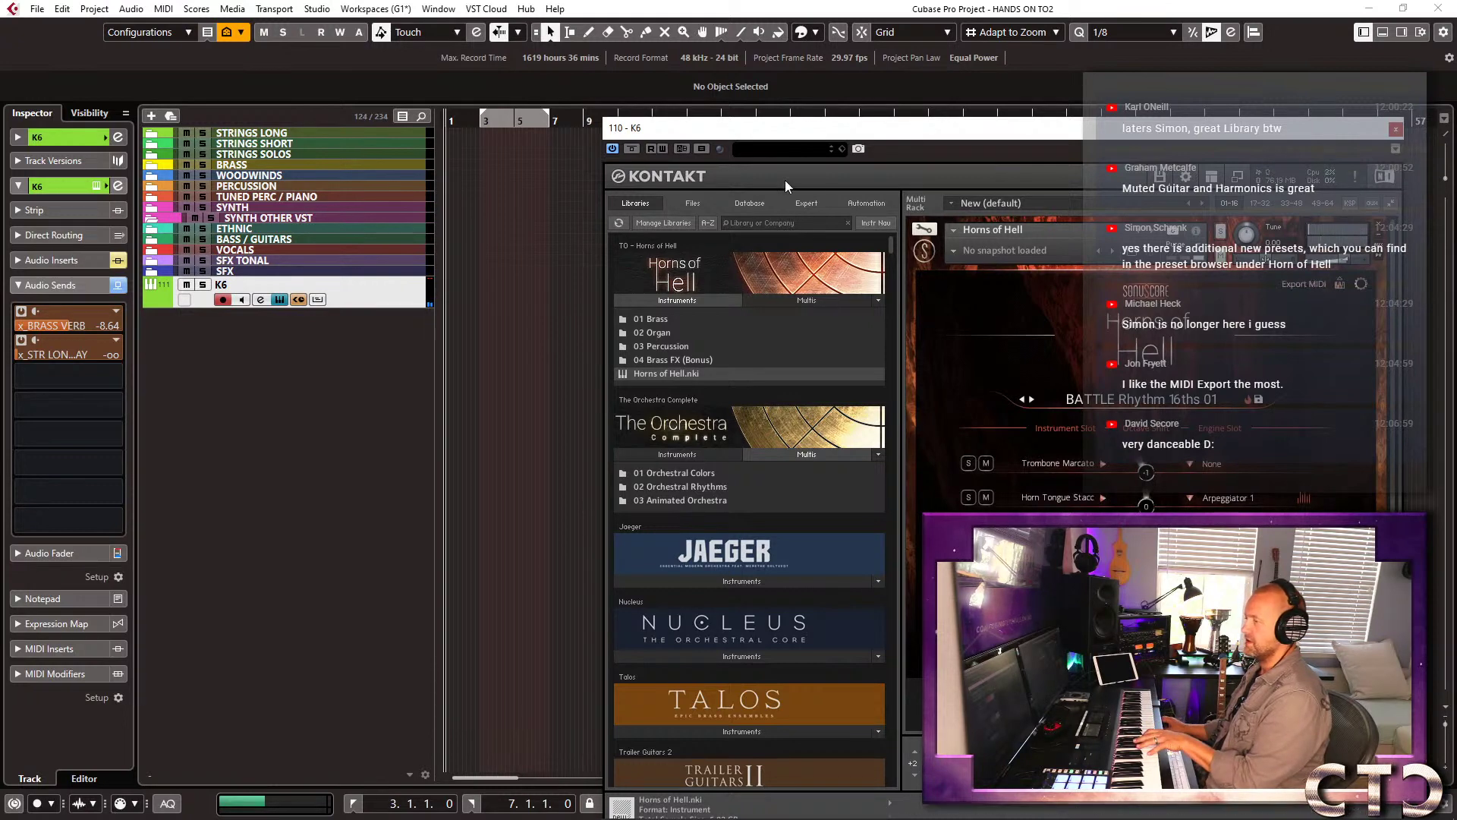
key("KP_1")
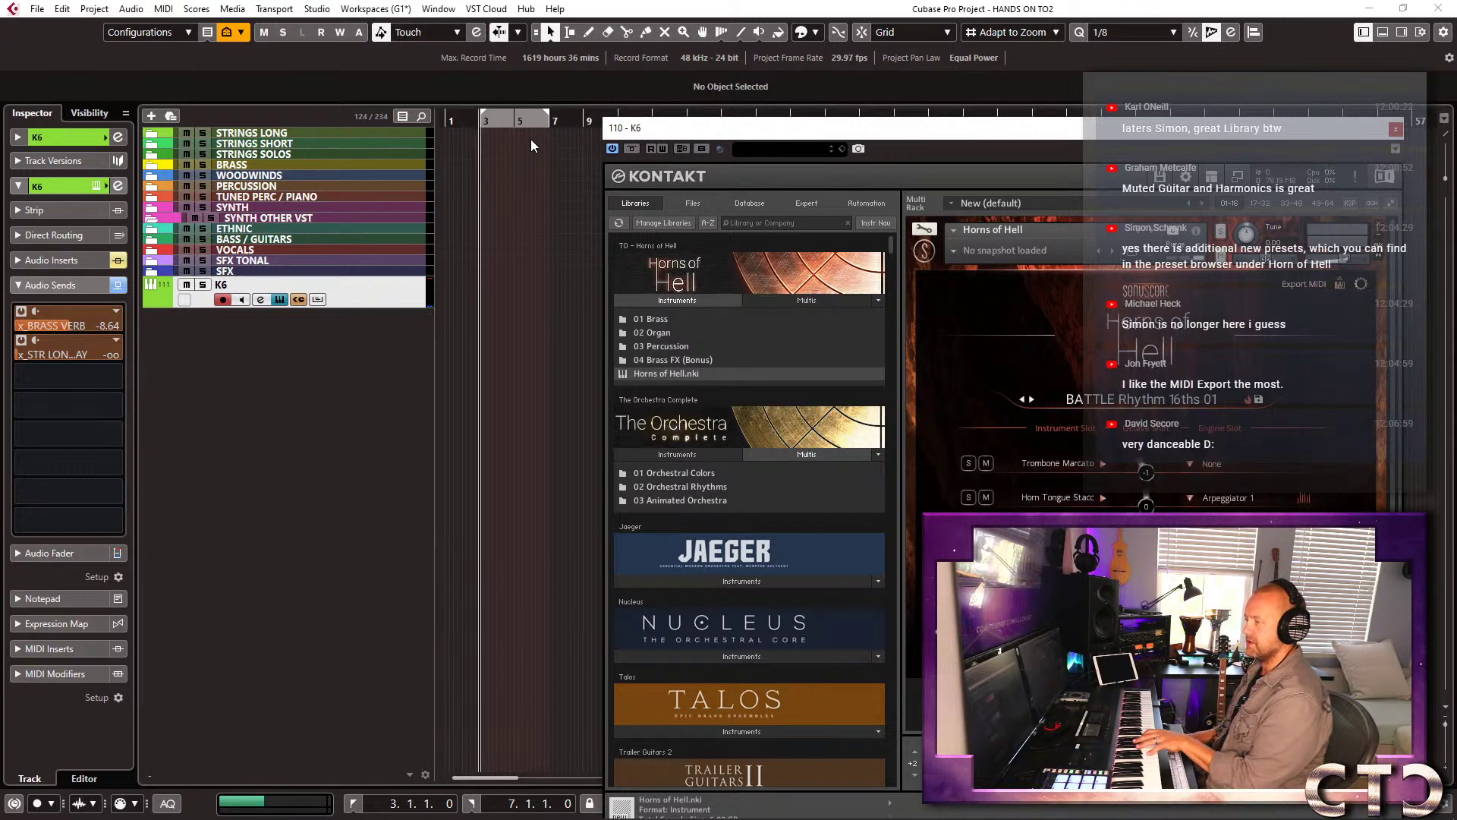
key("KP_Multiply")
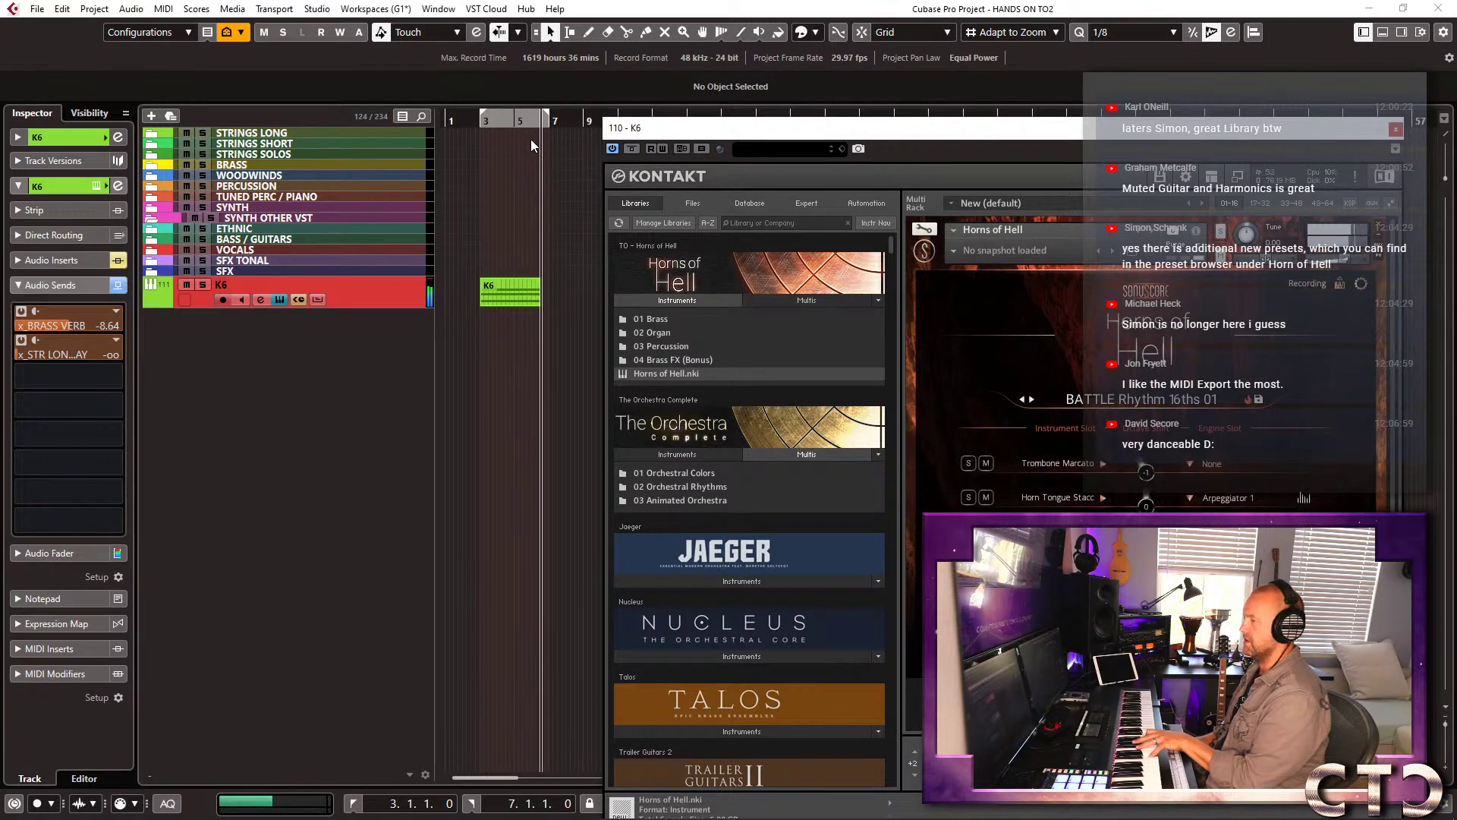
key("space")
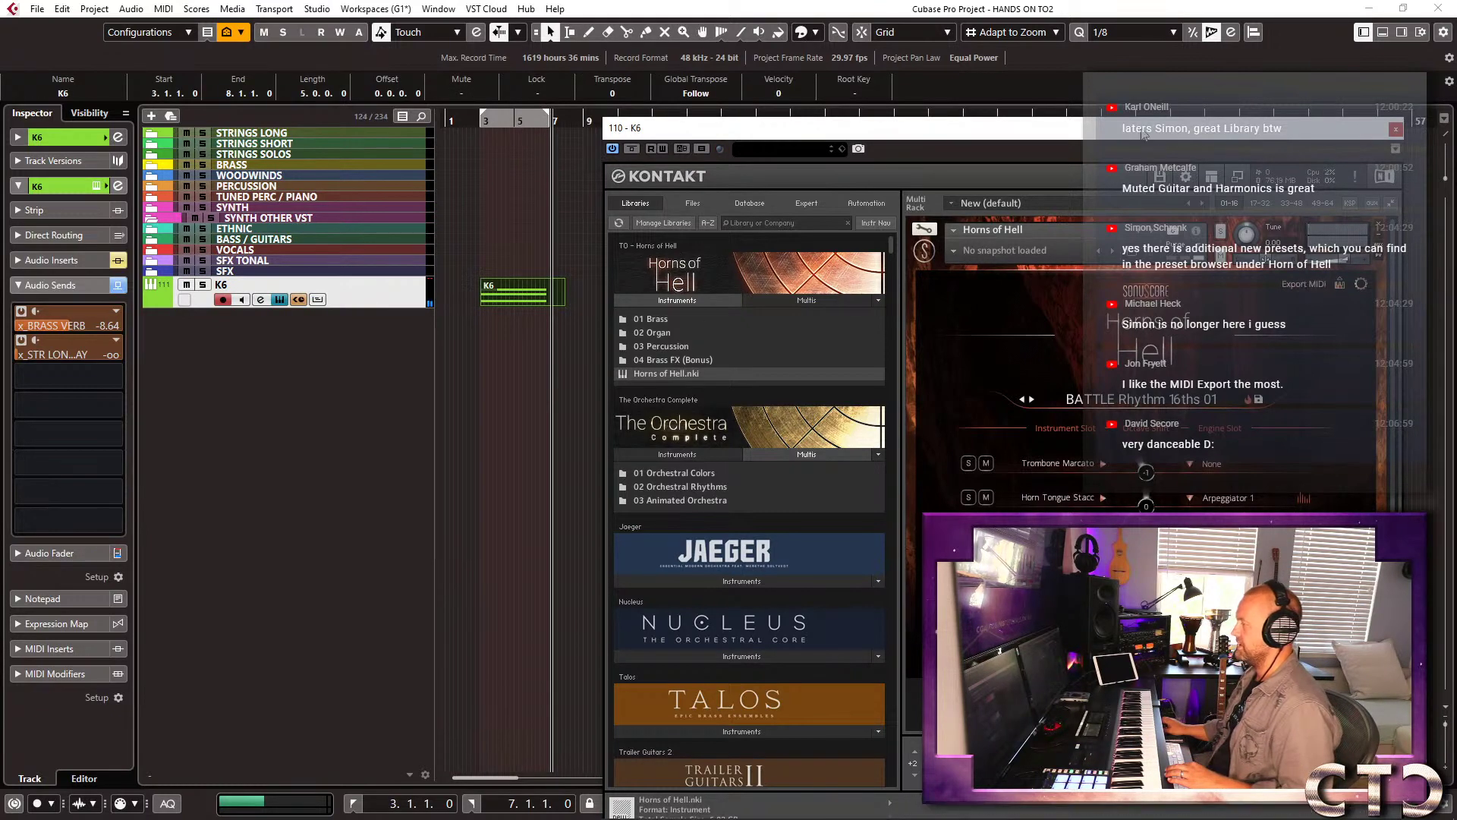
Place the exported Horns of Hell MIDI into the project at bar 10, moving the Kontakt window aside to expose the timeline.
left_click_drag(1146, 136, 1095, 114)
left_click_drag(1188, 134, 973, 421)
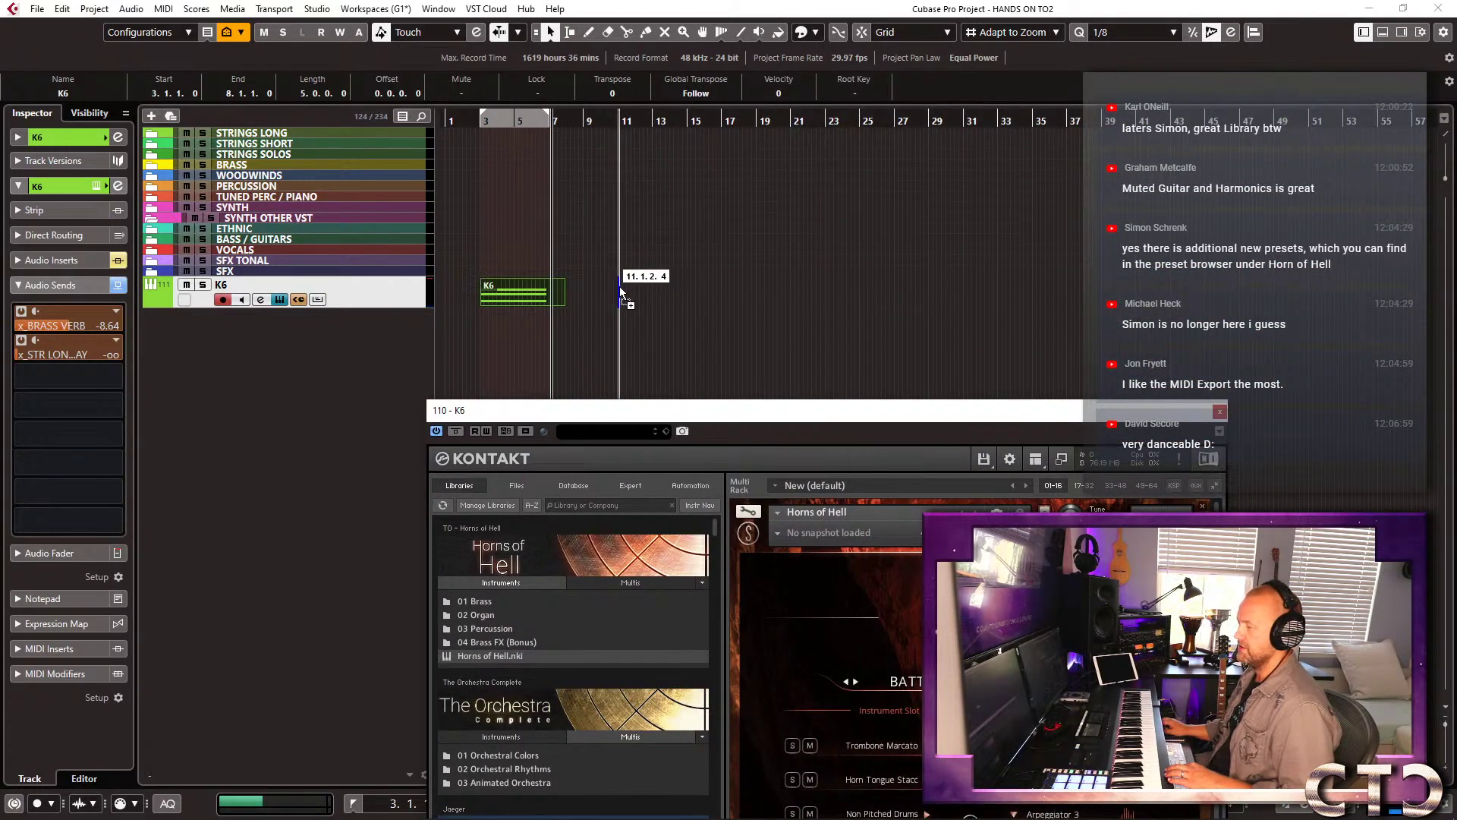
left_click_drag(619, 286, 617, 286)
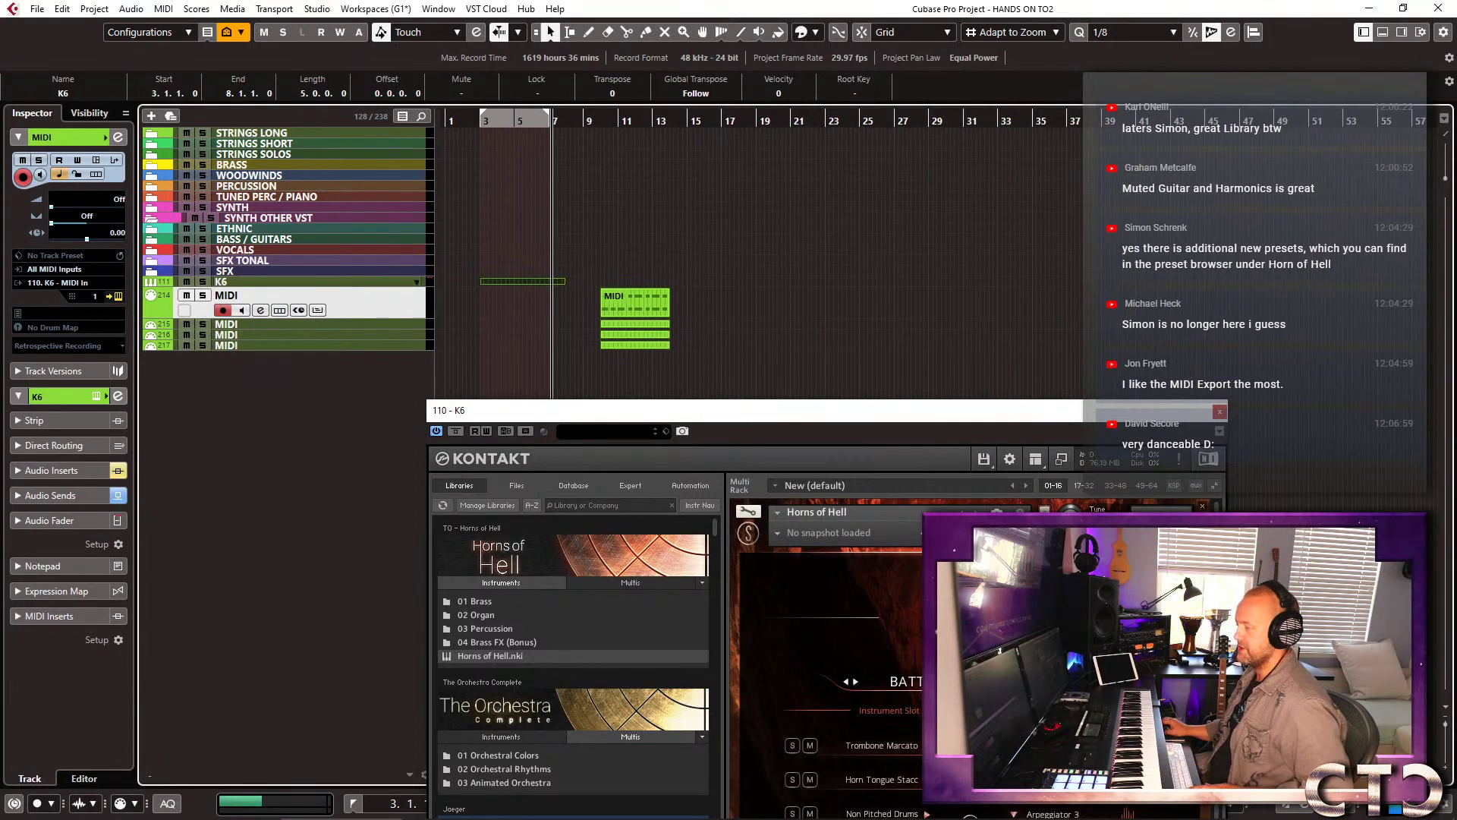
left_click_drag(915, 405, 1177, 111)
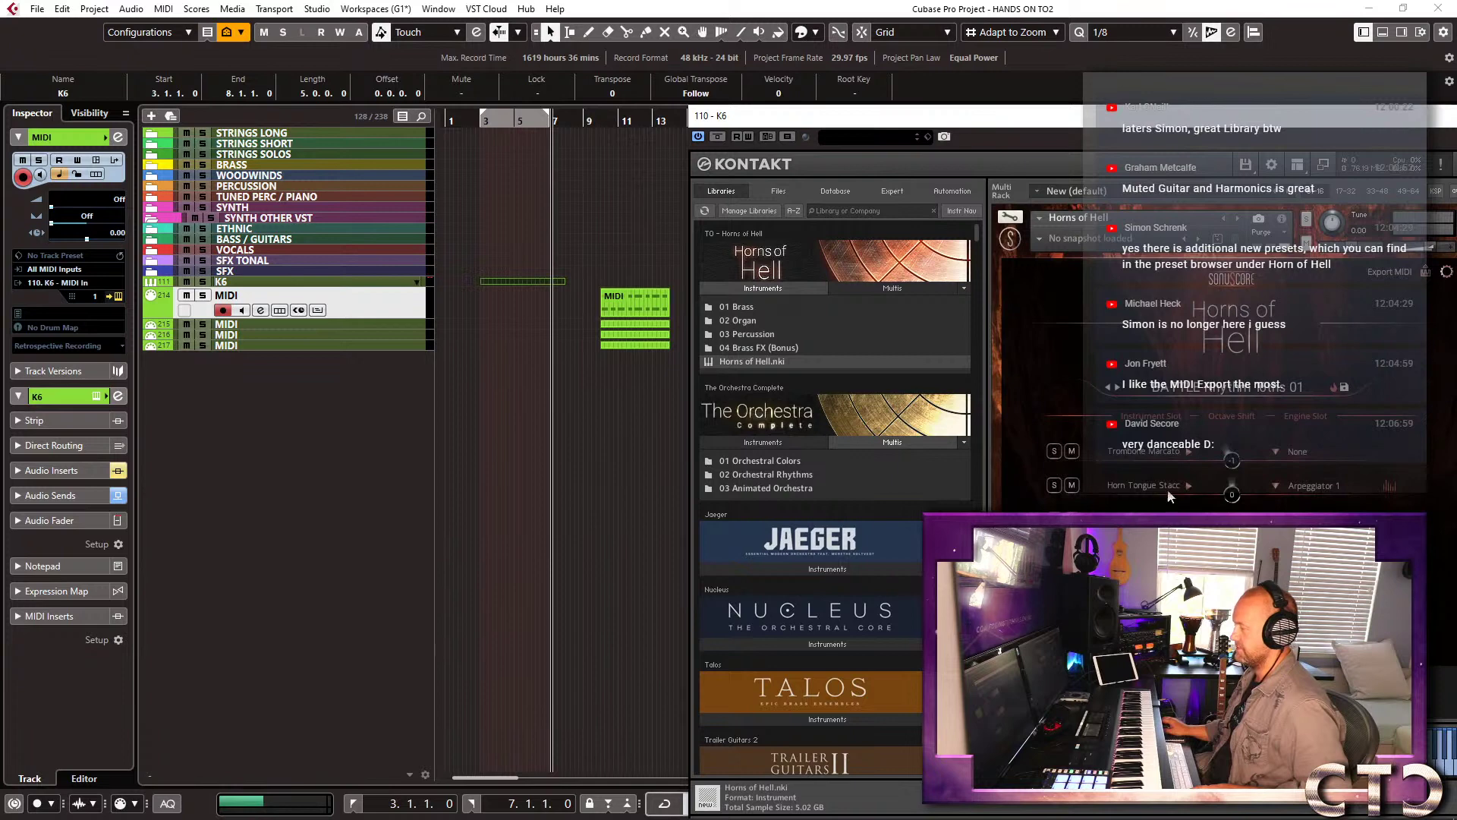
Turn off Enlarge Selected Track and increase the height of all four exported MIDI tracks together.
left_click(345, 345, "shift")
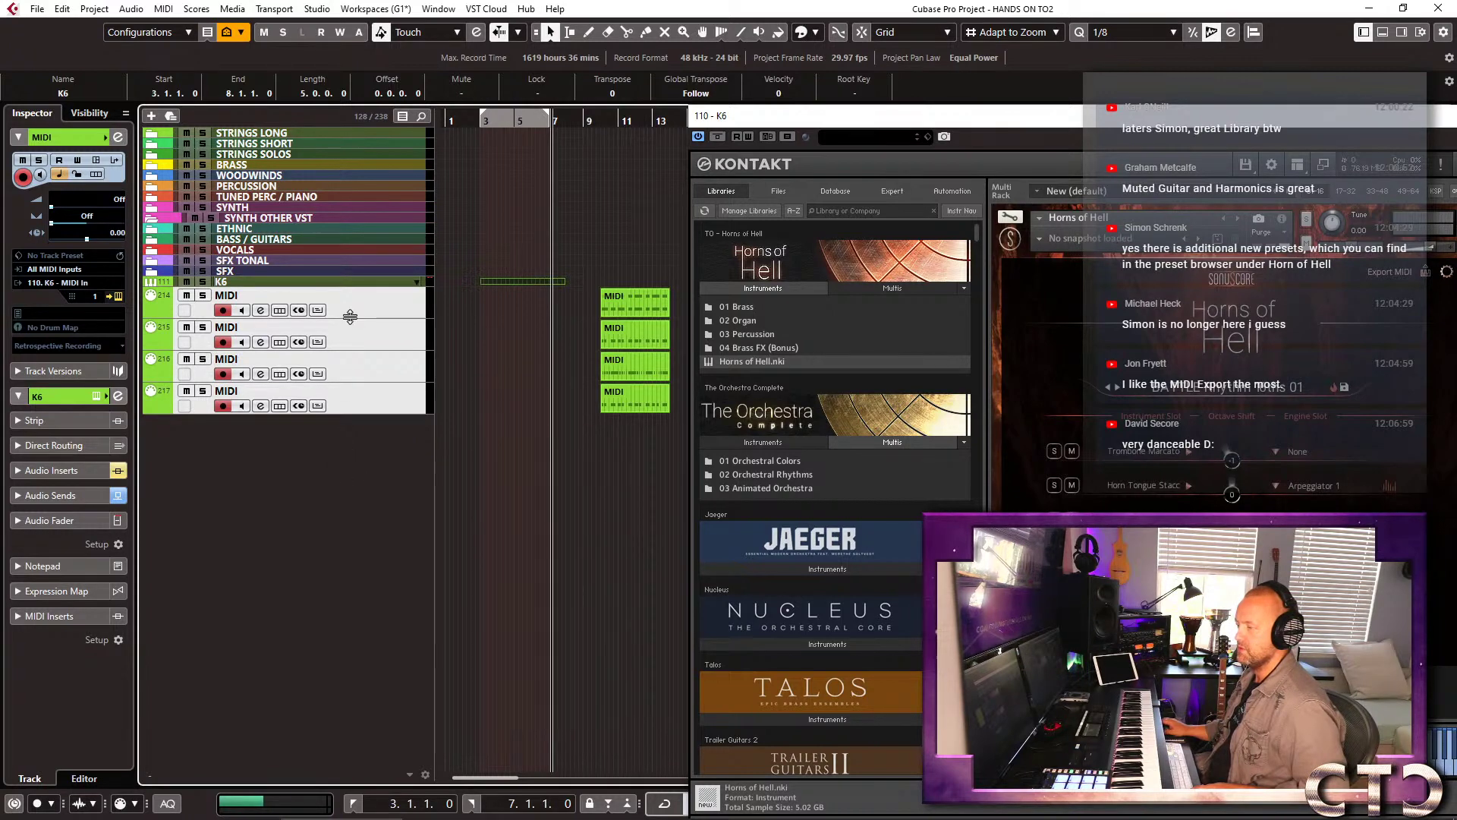
left_click(358, 290)
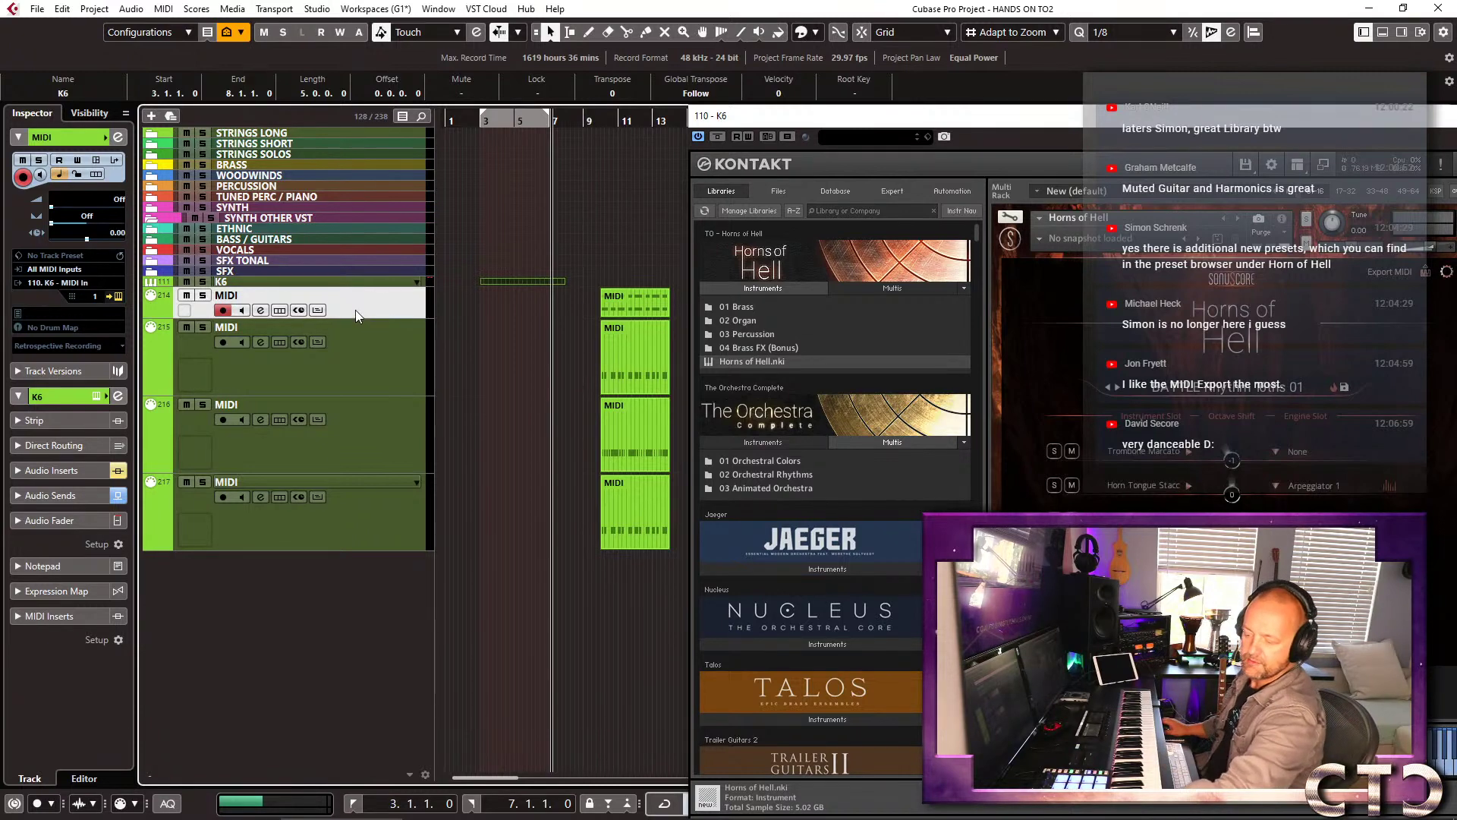
key("ctrl+alt+e")
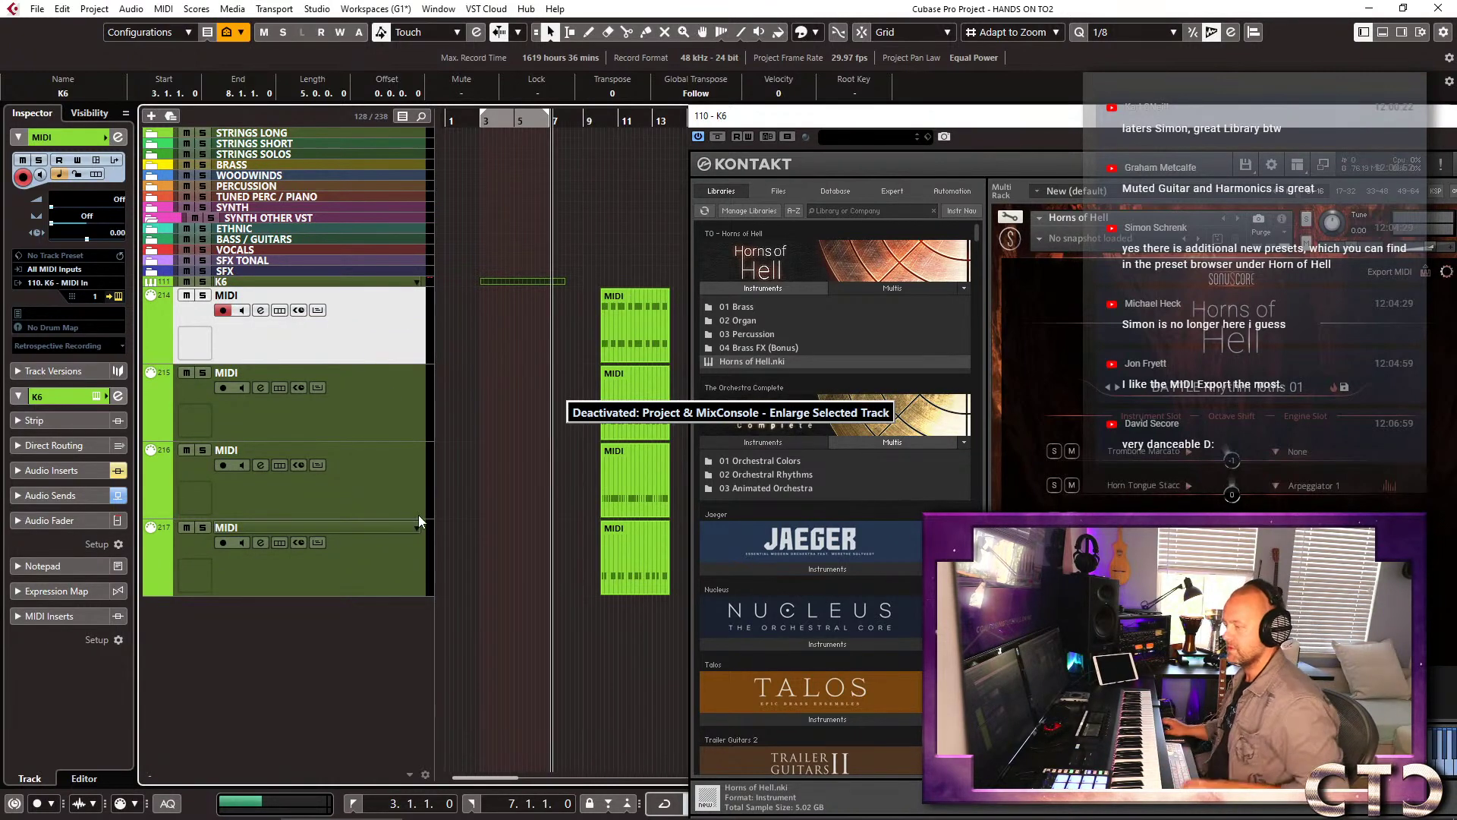
left_click(395, 539, "shift")
left_click_drag(391, 596, 386, 526)
Open the four exported MIDI parts together in the Key Editor and enlarge the editor area.
left_click_drag(560, 352, 692, 660)
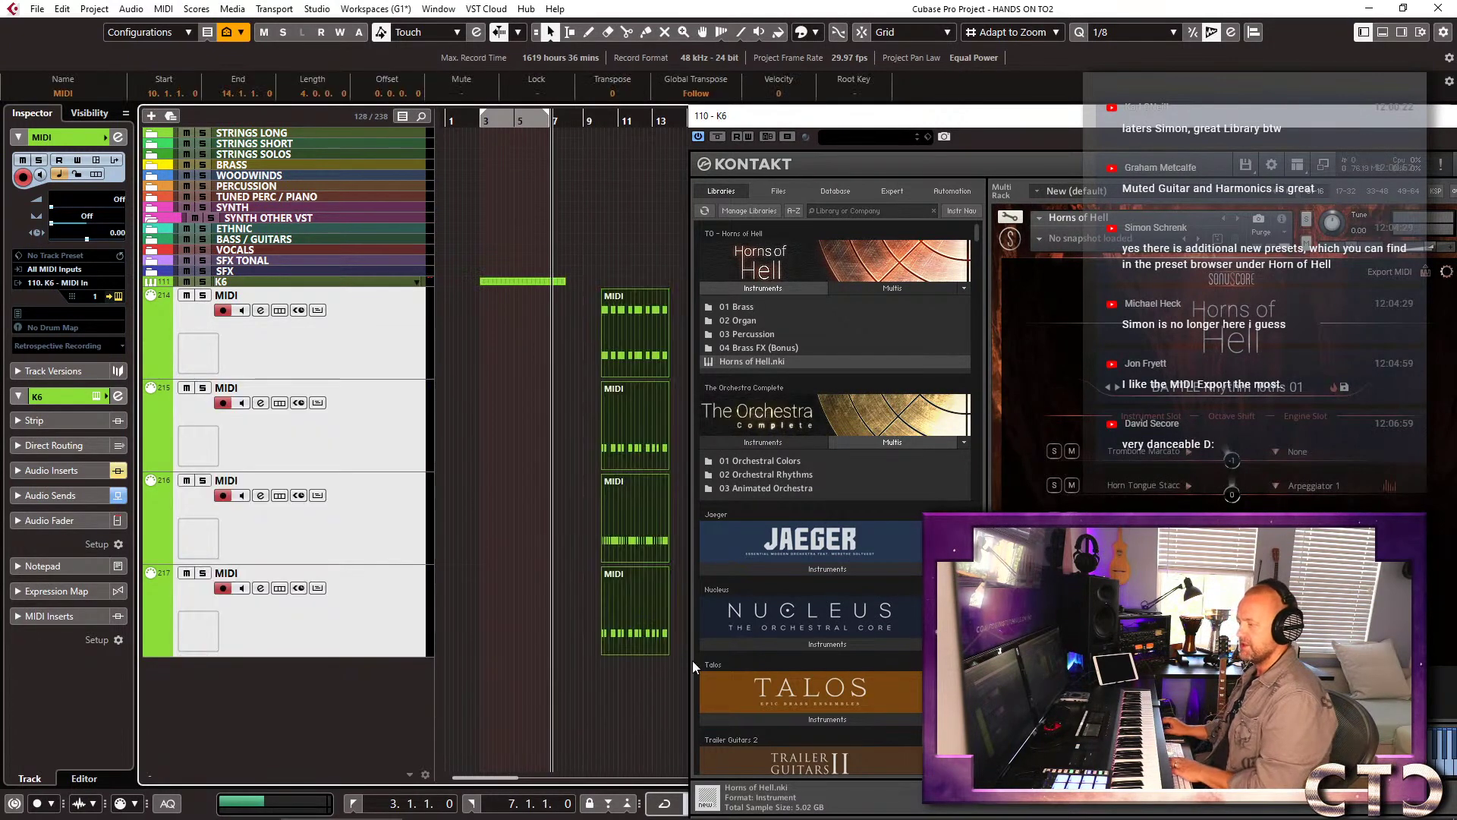
key("Return")
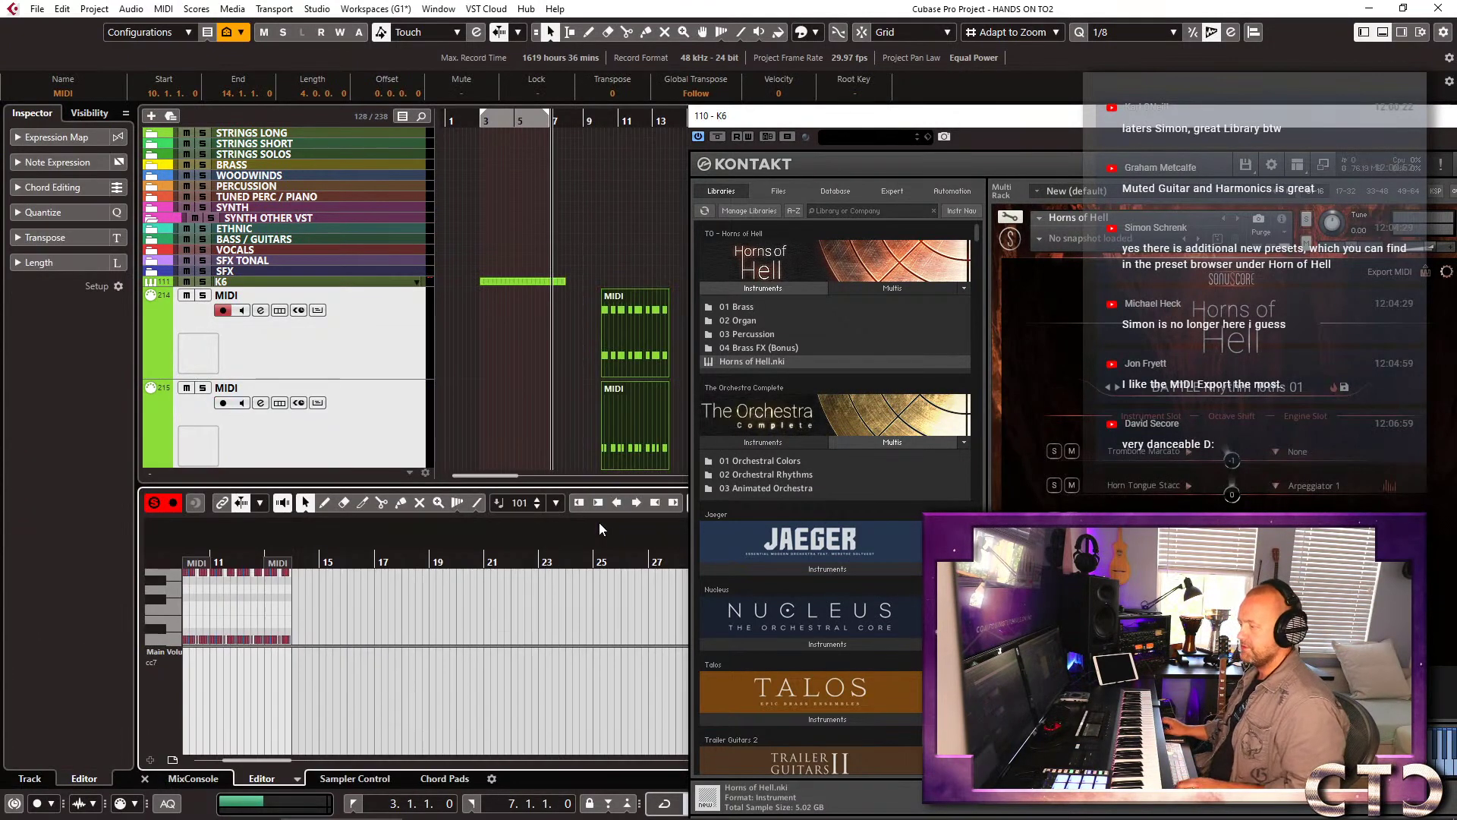
left_click(394, 494)
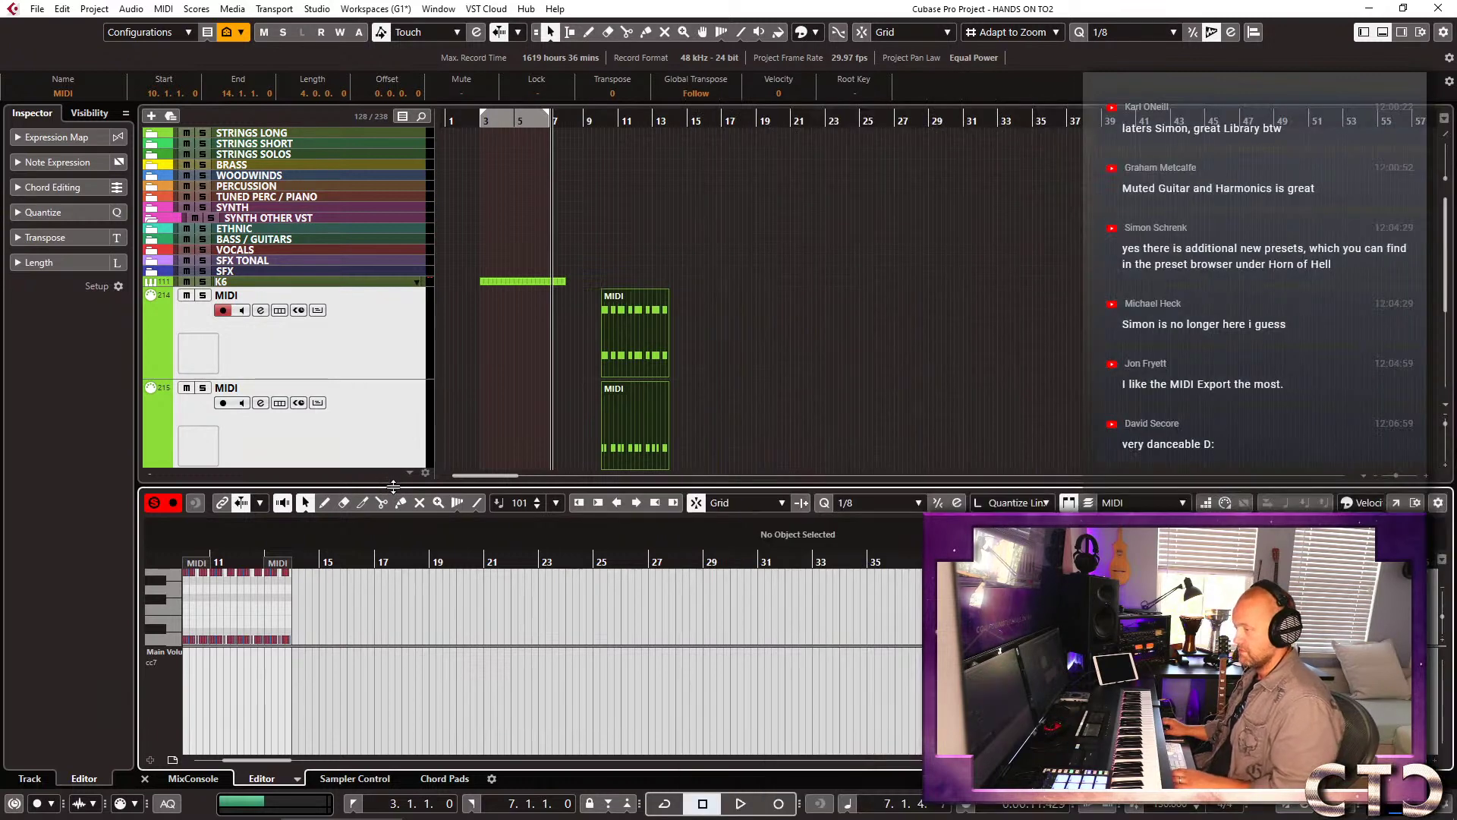
left_click_drag(391, 486, 390, 217)
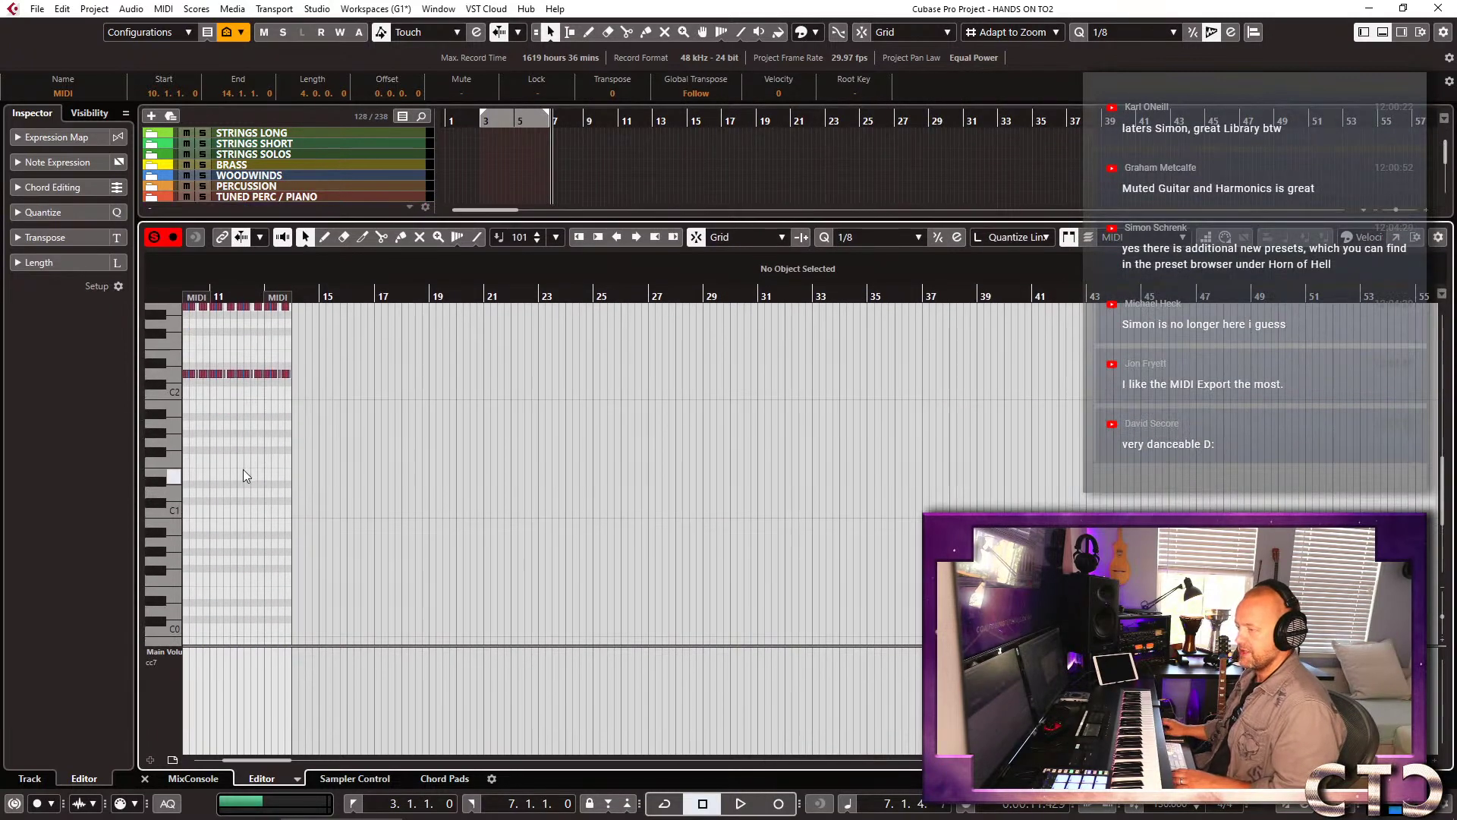
left_click_drag(239, 293, 210, 281)
scroll(358, 382, "up", 10)
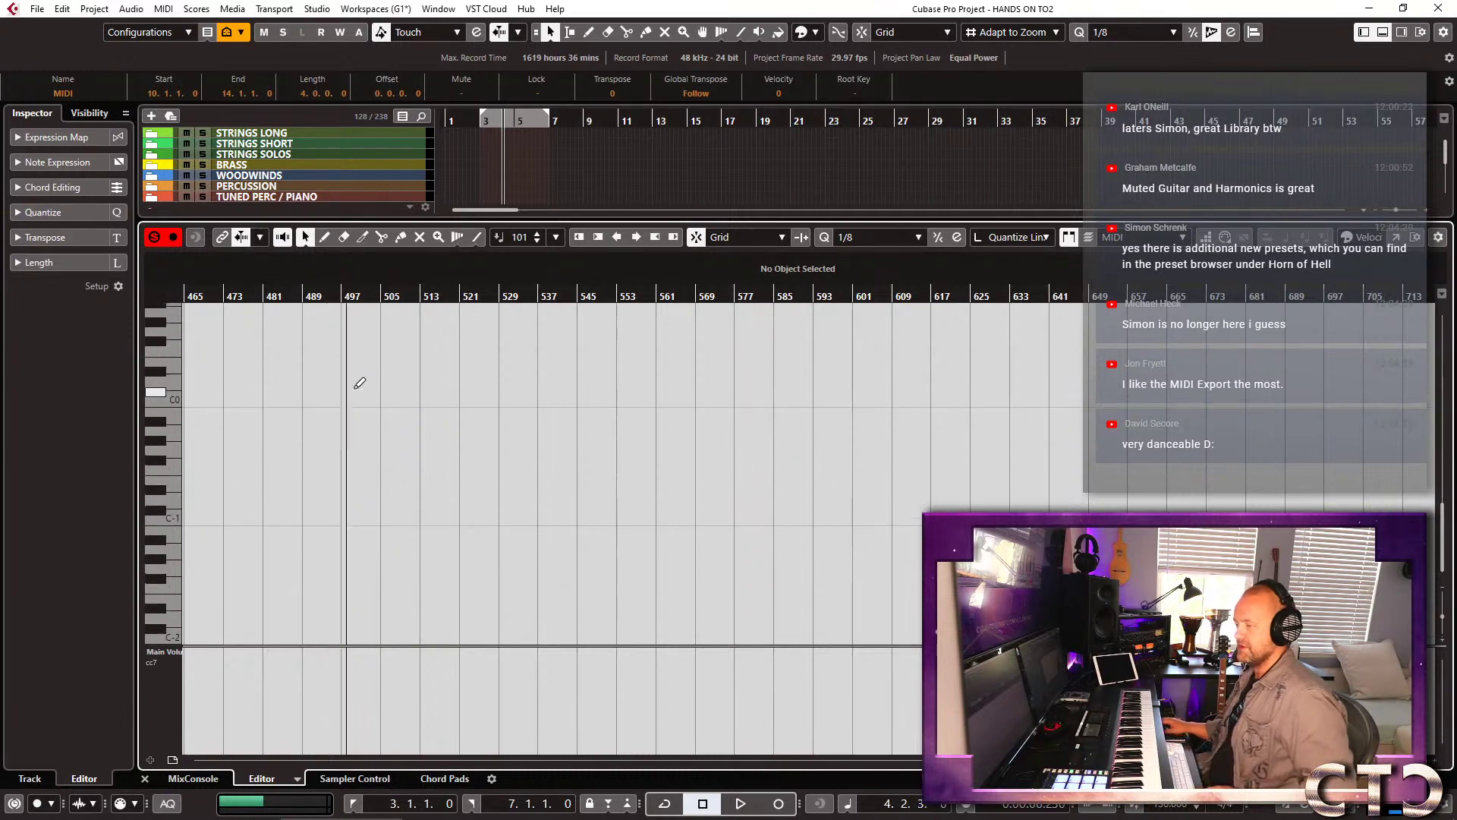
key("Return")
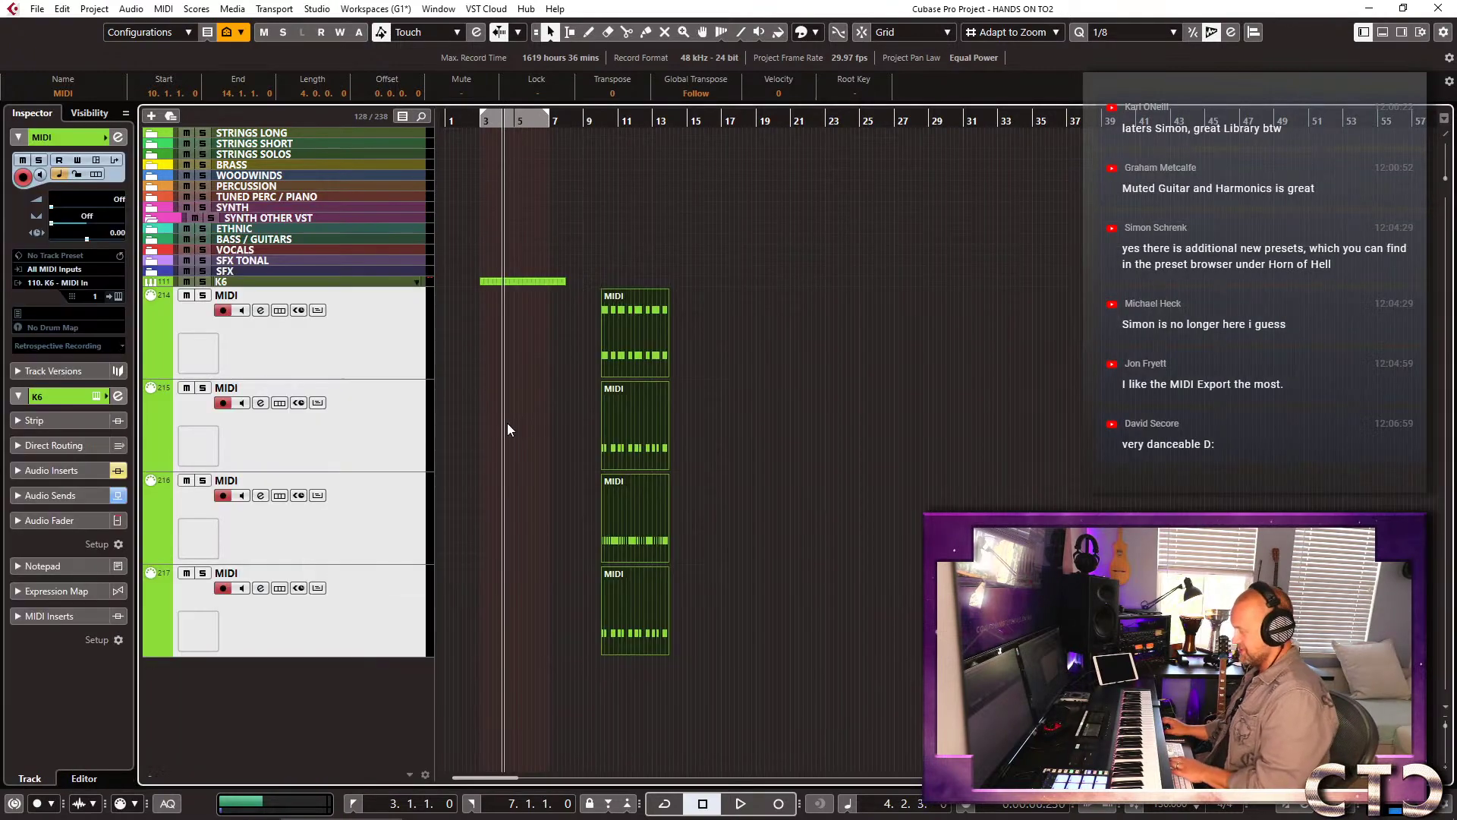
key("Return")
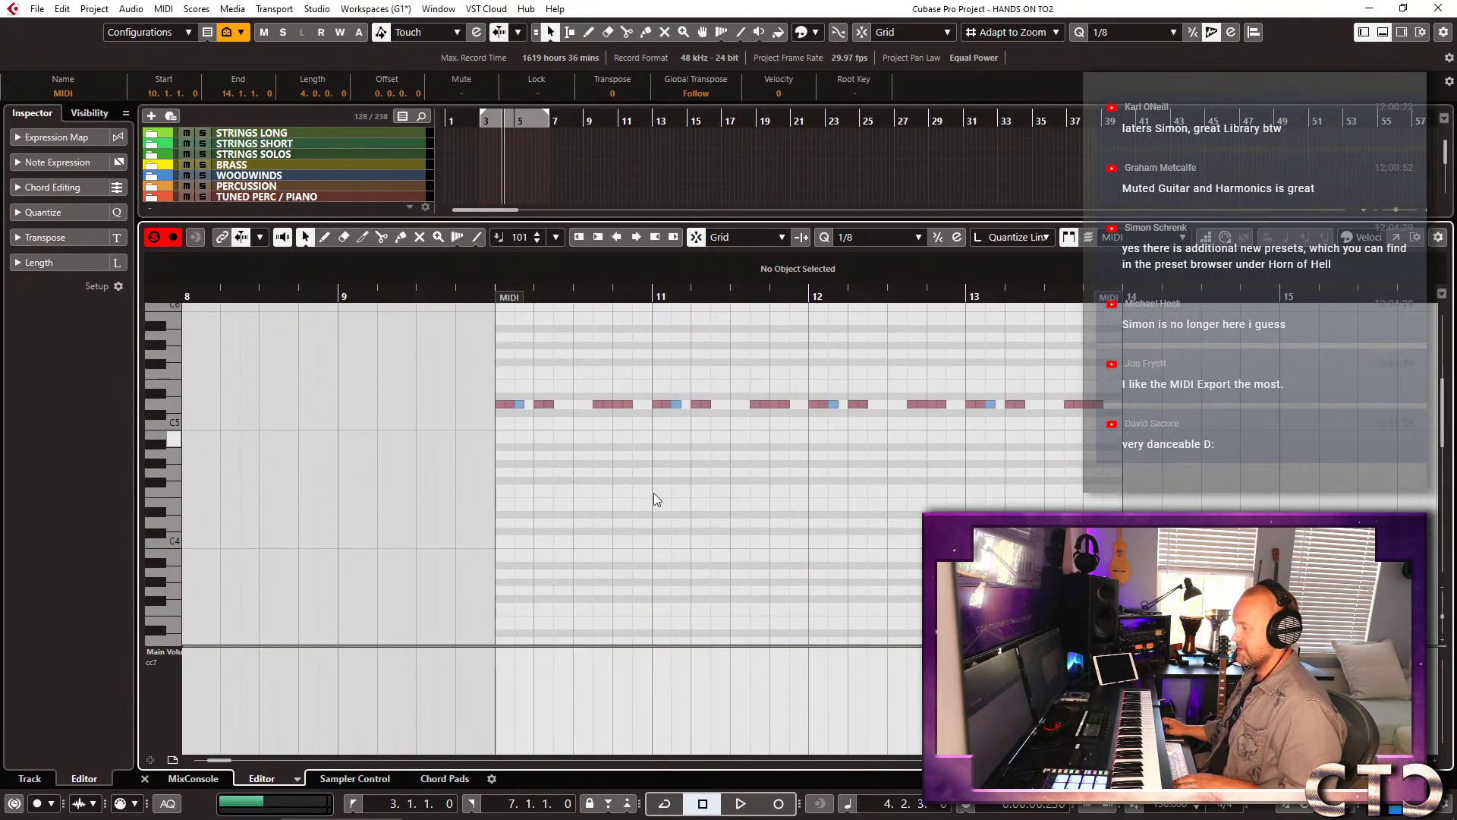
Show Velocity in the controller lane, review the exported notes across the octaves, and close the editor.
left_click(177, 653)
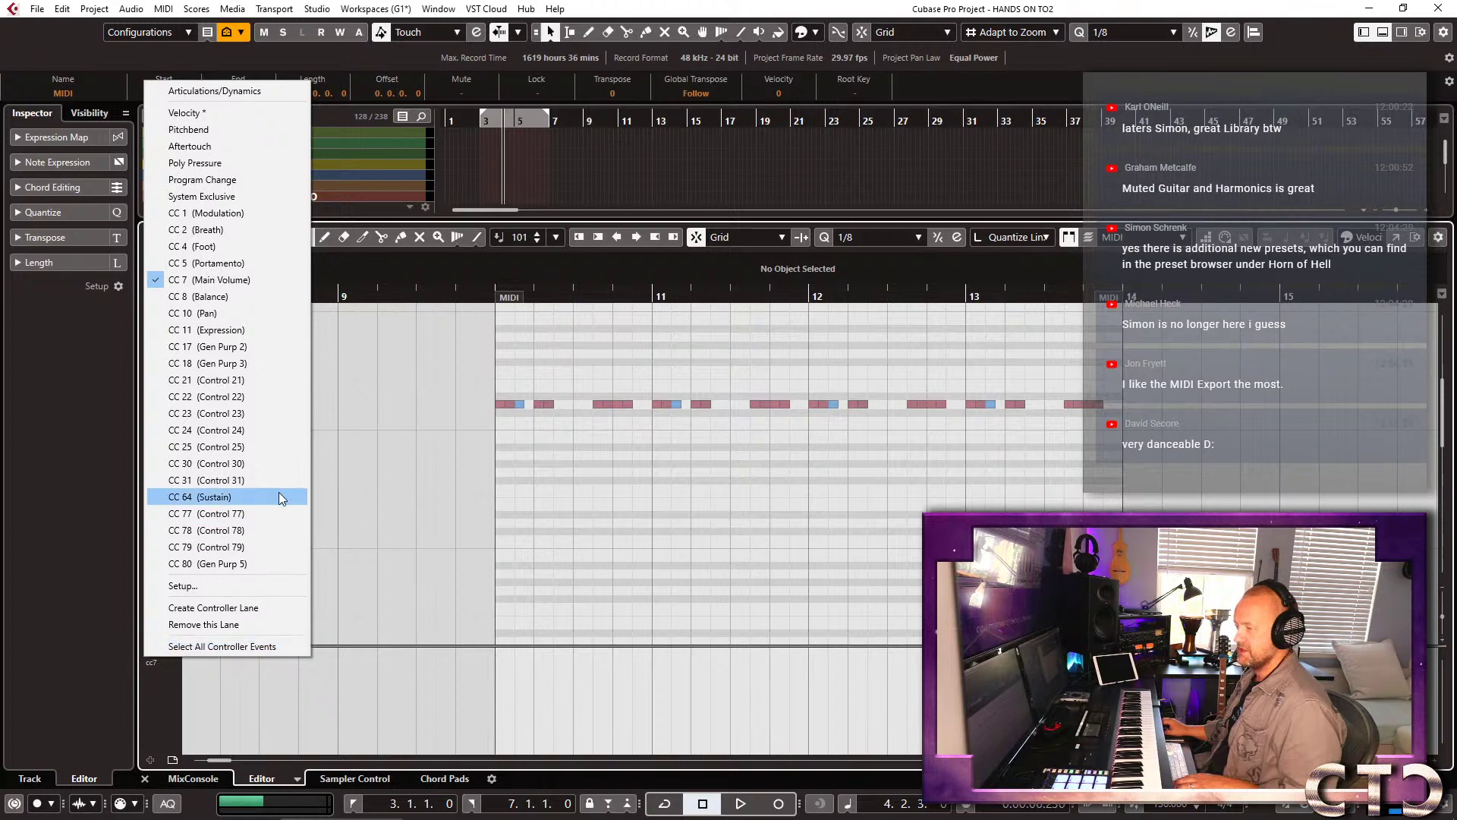
left_click(270, 114)
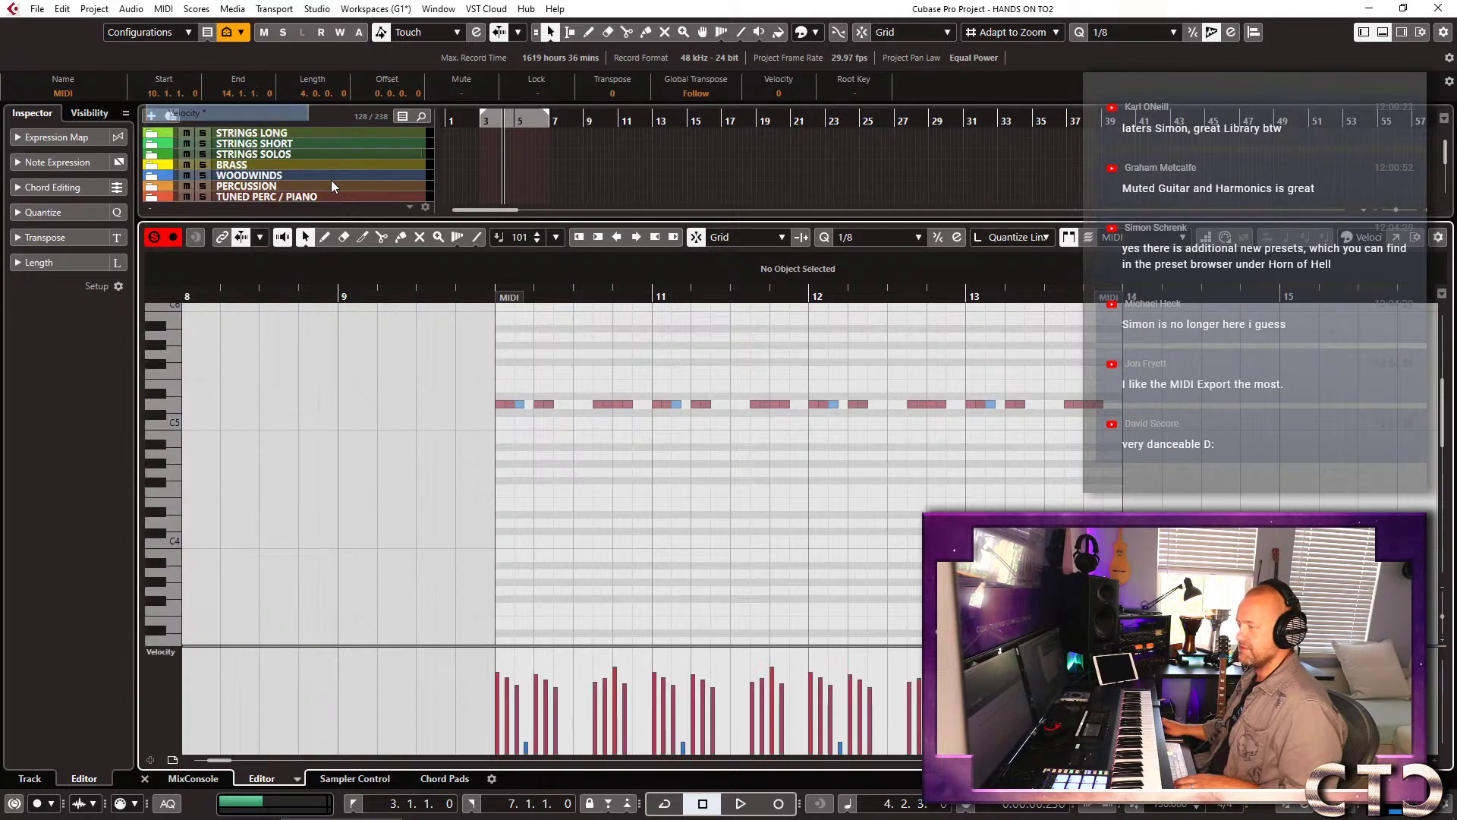
scroll(619, 443, "up", 5)
scroll(617, 434, "down", 12)
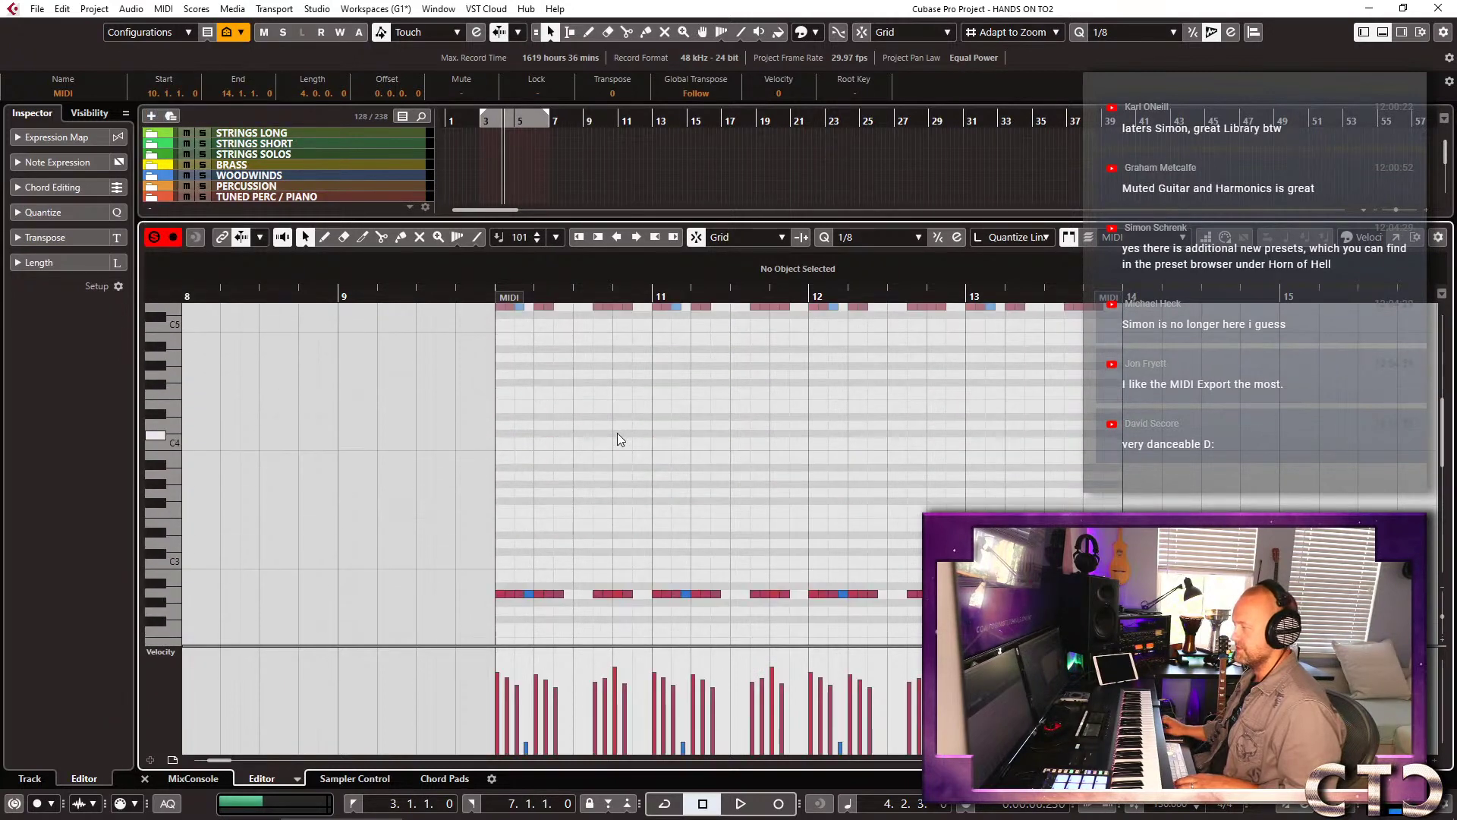
key("F2")
key("F2")
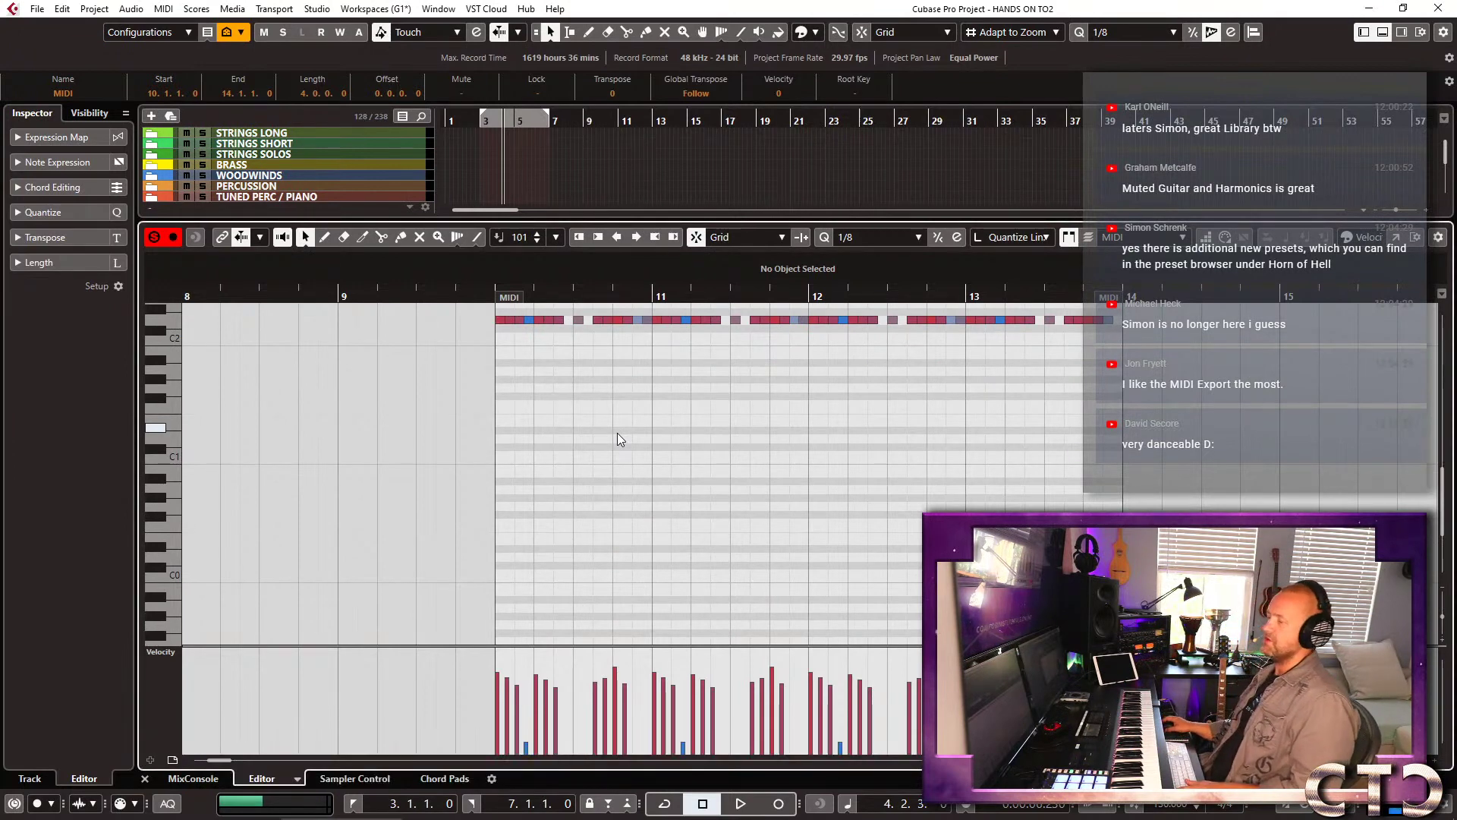
key("ctrl+alt+e")
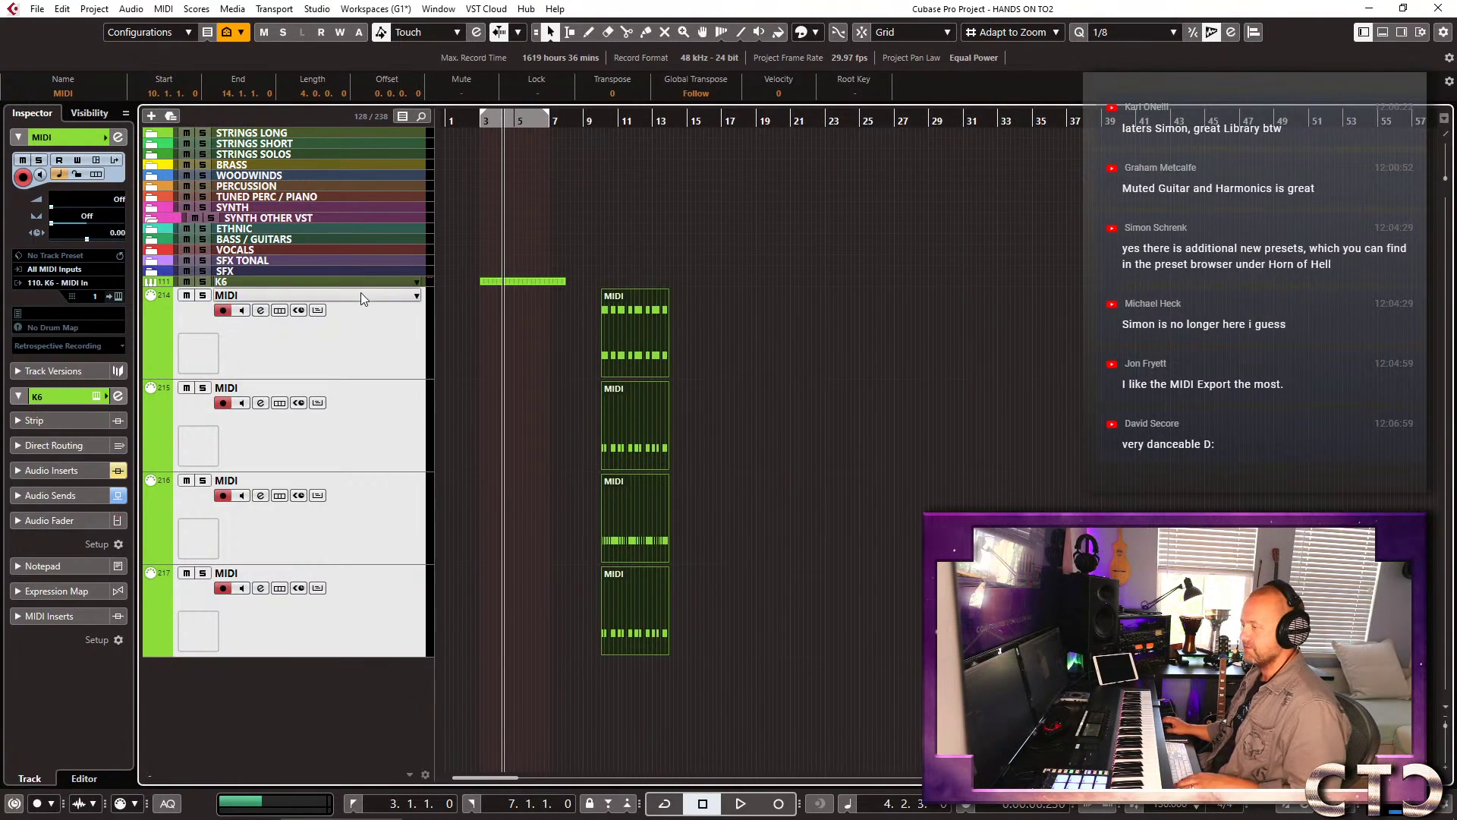
Open the K6 track's Kontakt instrument and reposition its window so the whole Horns of Hell interface is unobstructed.
left_click(349, 282)
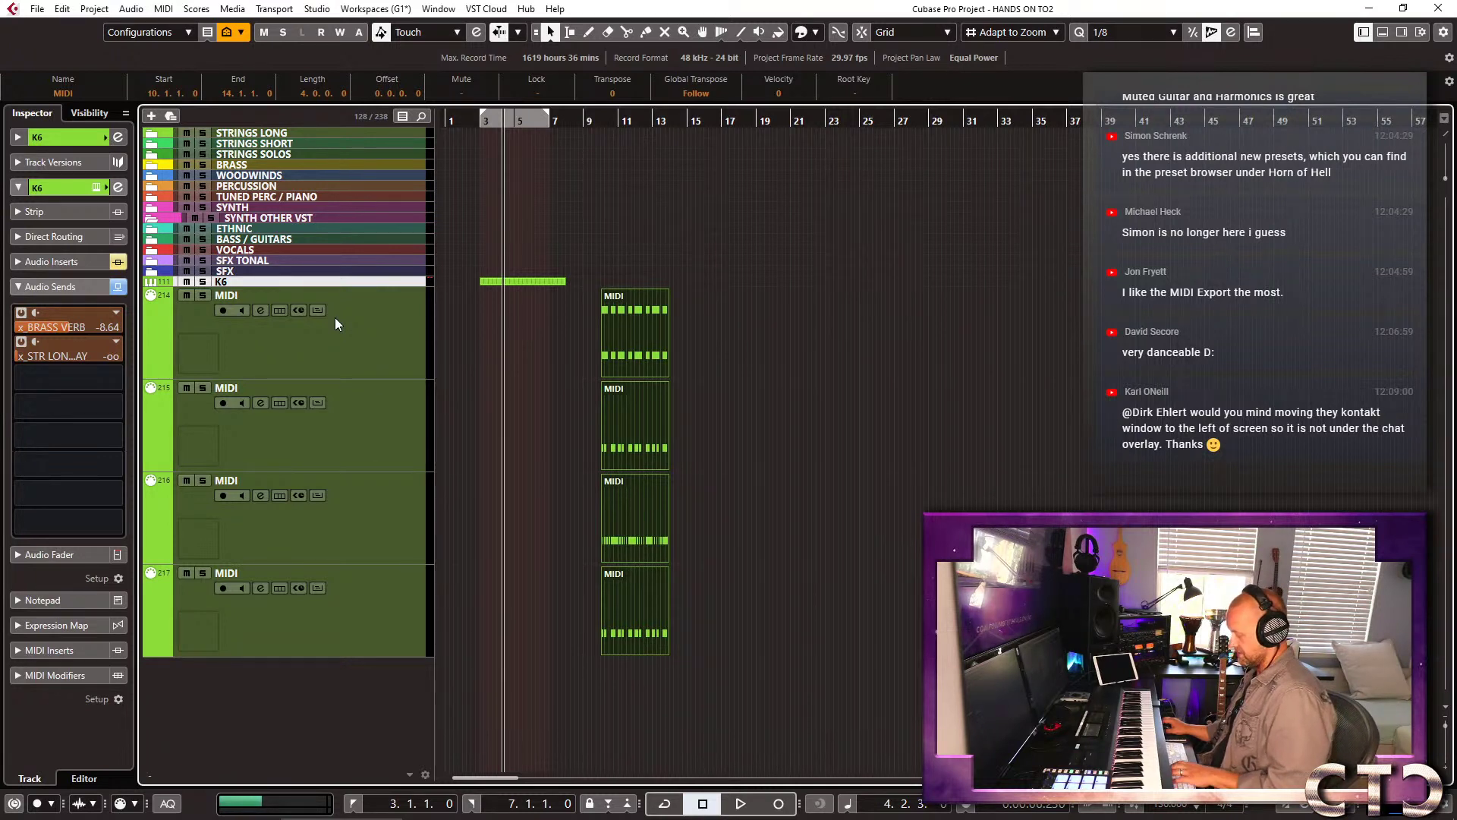
key("F12")
left_click_drag(961, 126, 213, 43)
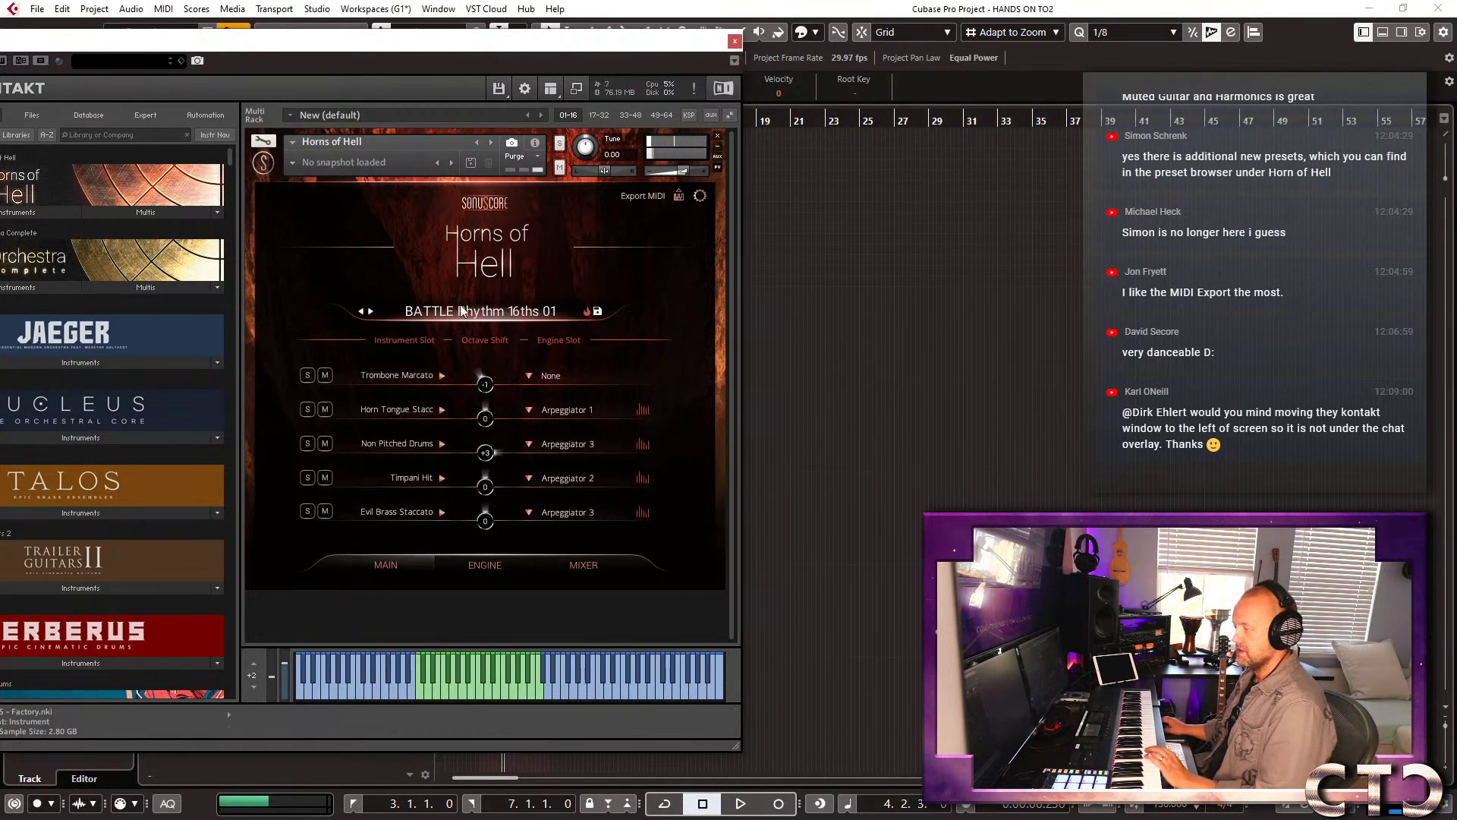
Add the preset BATTLE Rhythm 16ths 02 to the favorites and load the following preset, BATTLE Rhythm 16ths 03.
left_click(370, 312)
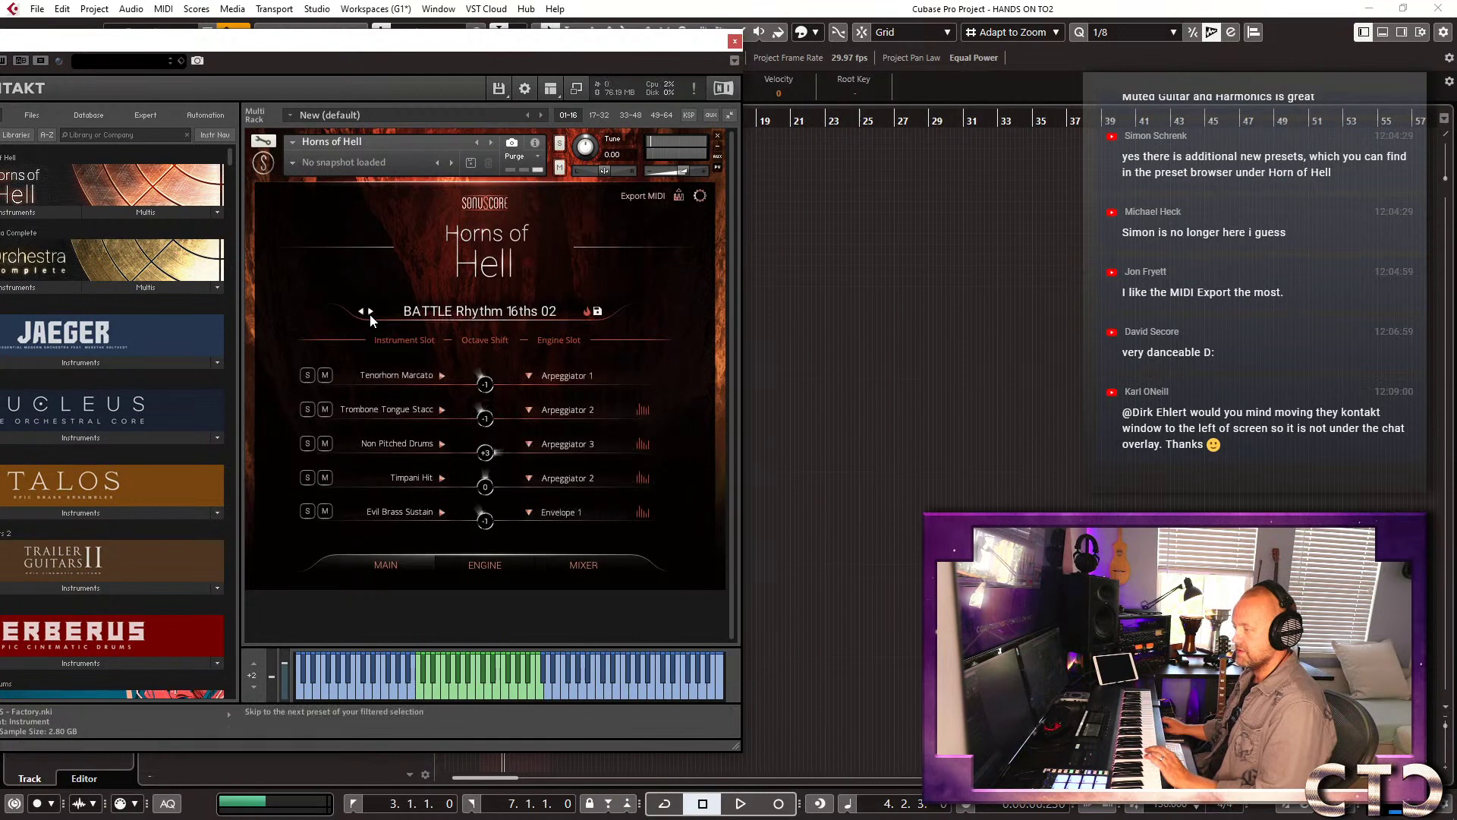
left_click(587, 312)
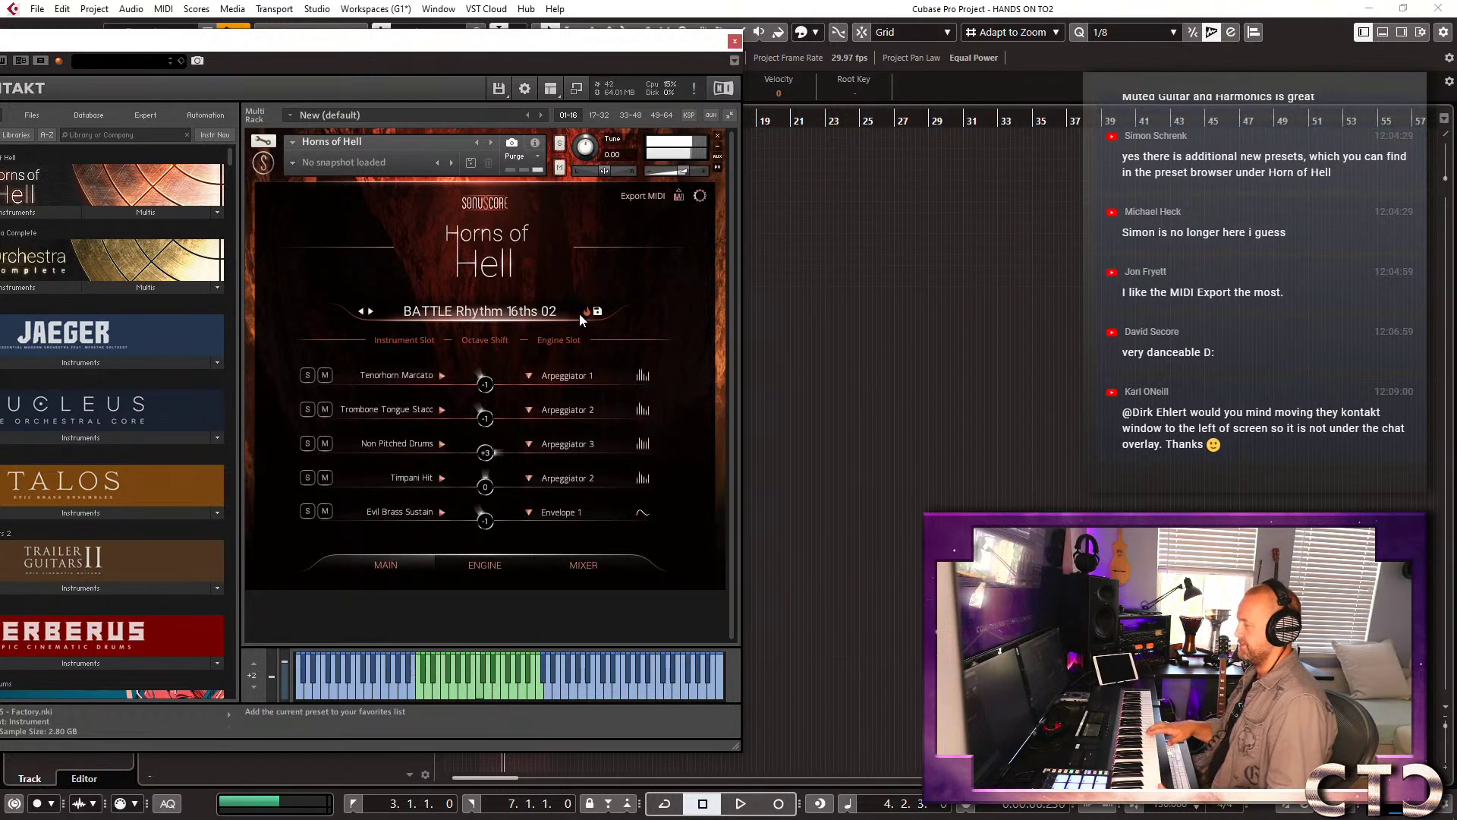
left_click(371, 312)
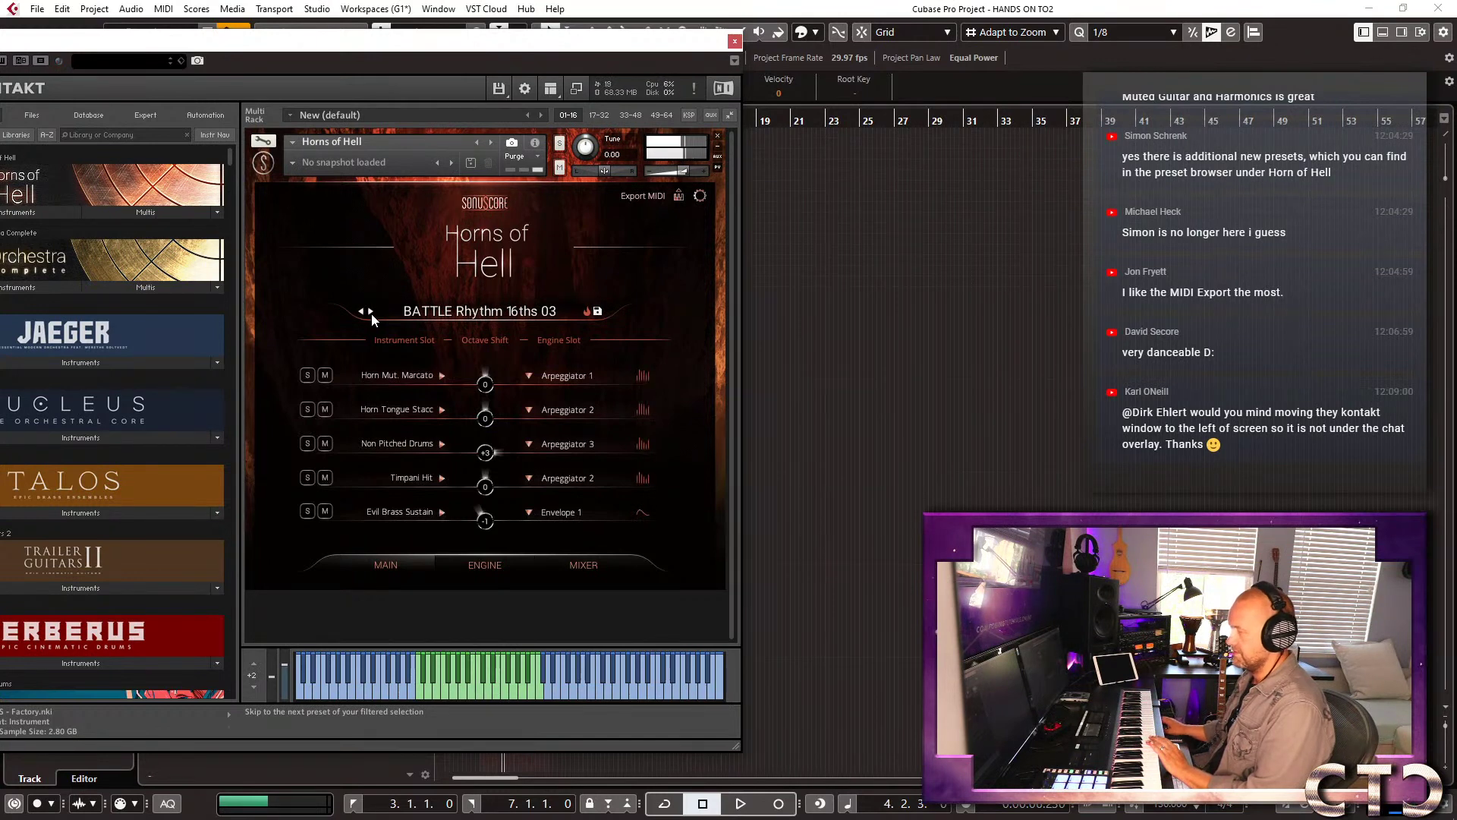
Advance to the preset BATTLE Rhythm 8ths (3-4) 01 and open the Horns of Hell preset browser.
left_click(371, 312)
left_click(371, 312)
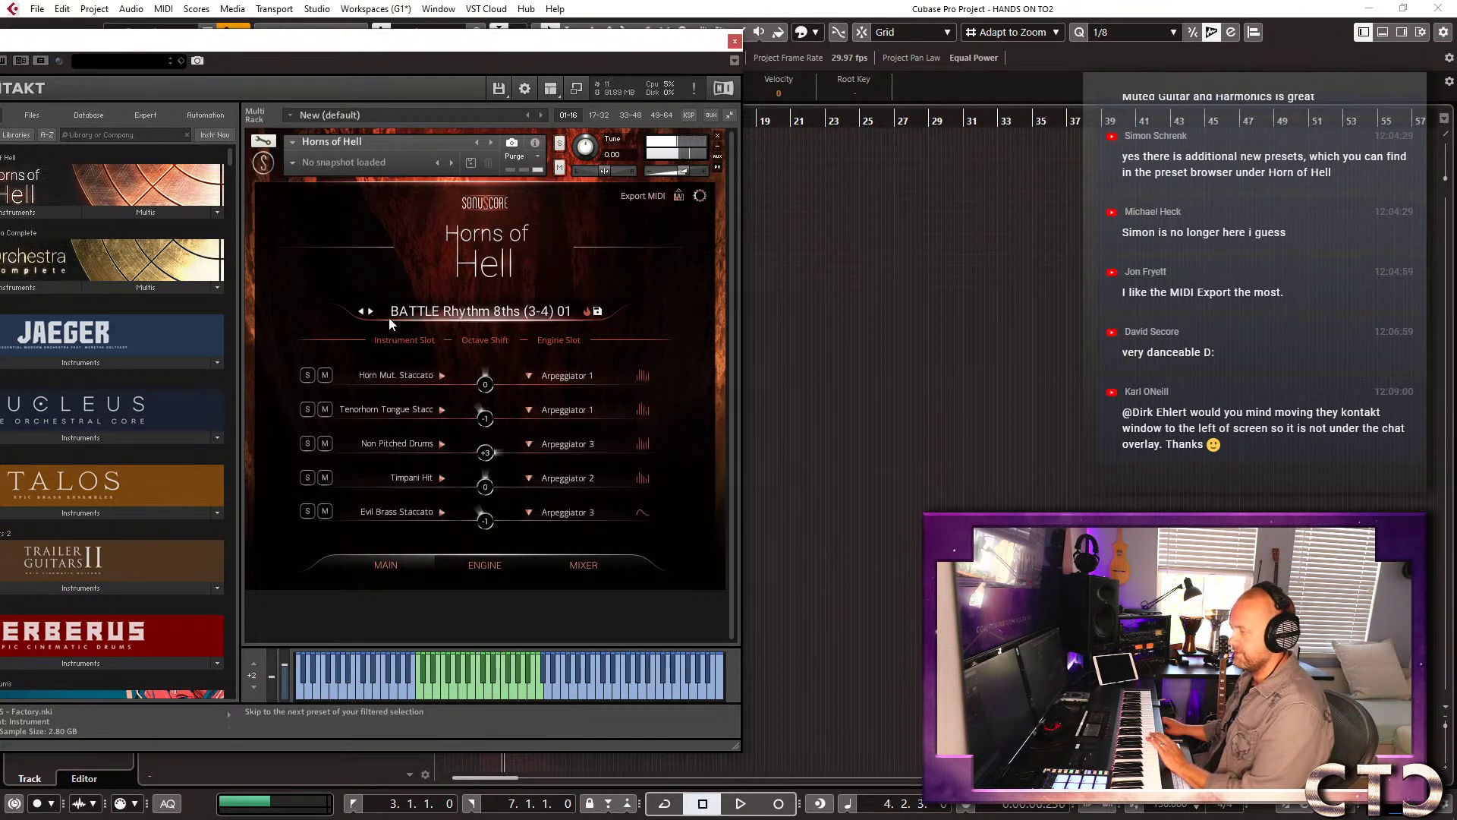
left_click(475, 310)
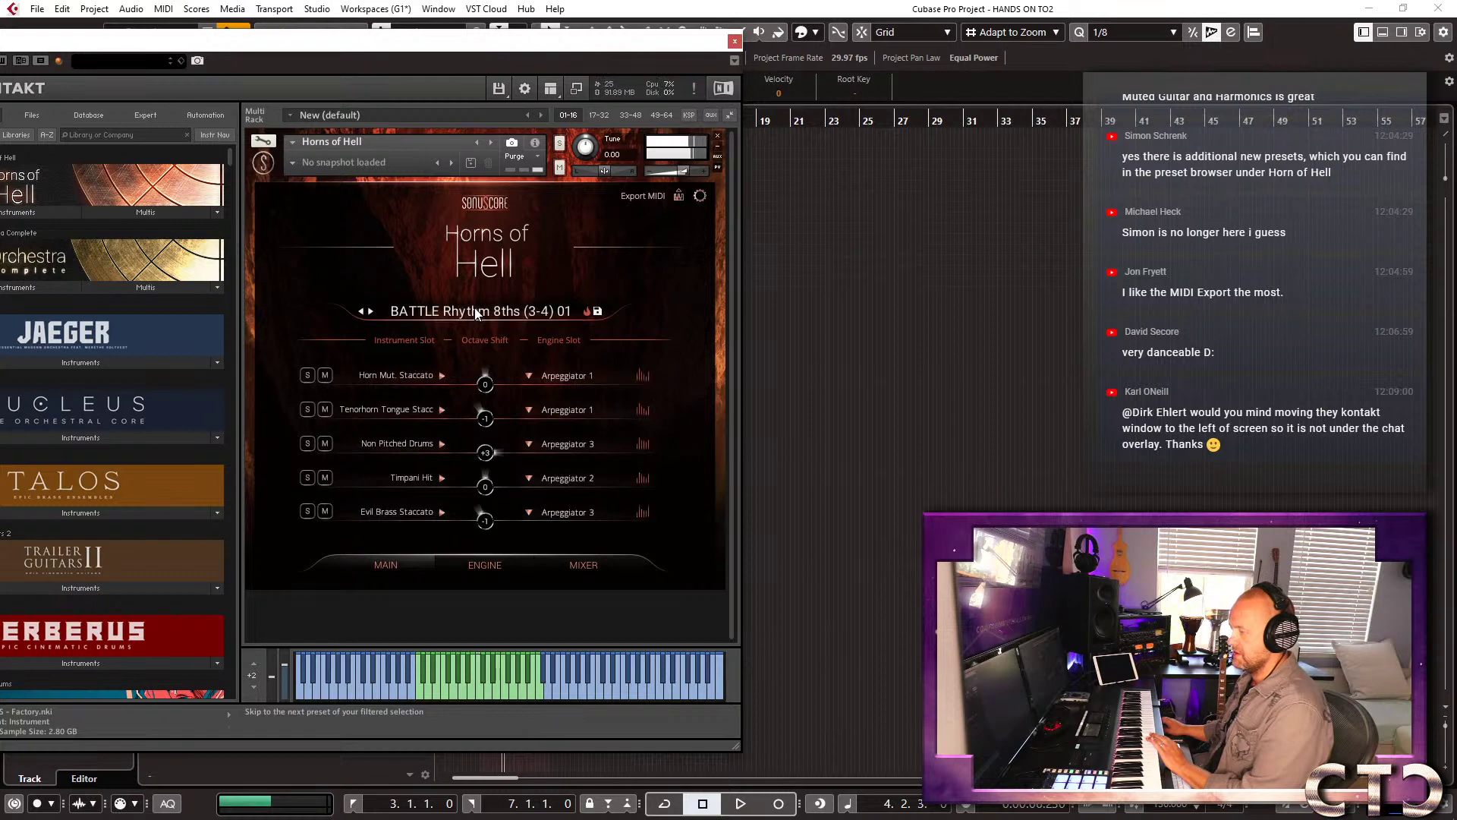
Audition the presets Hells Gates Are Shattering, In Mortal Danger (6-8) and A Crushing Defeat (3-4) from the preset list.
scroll(695, 408, "down", 2)
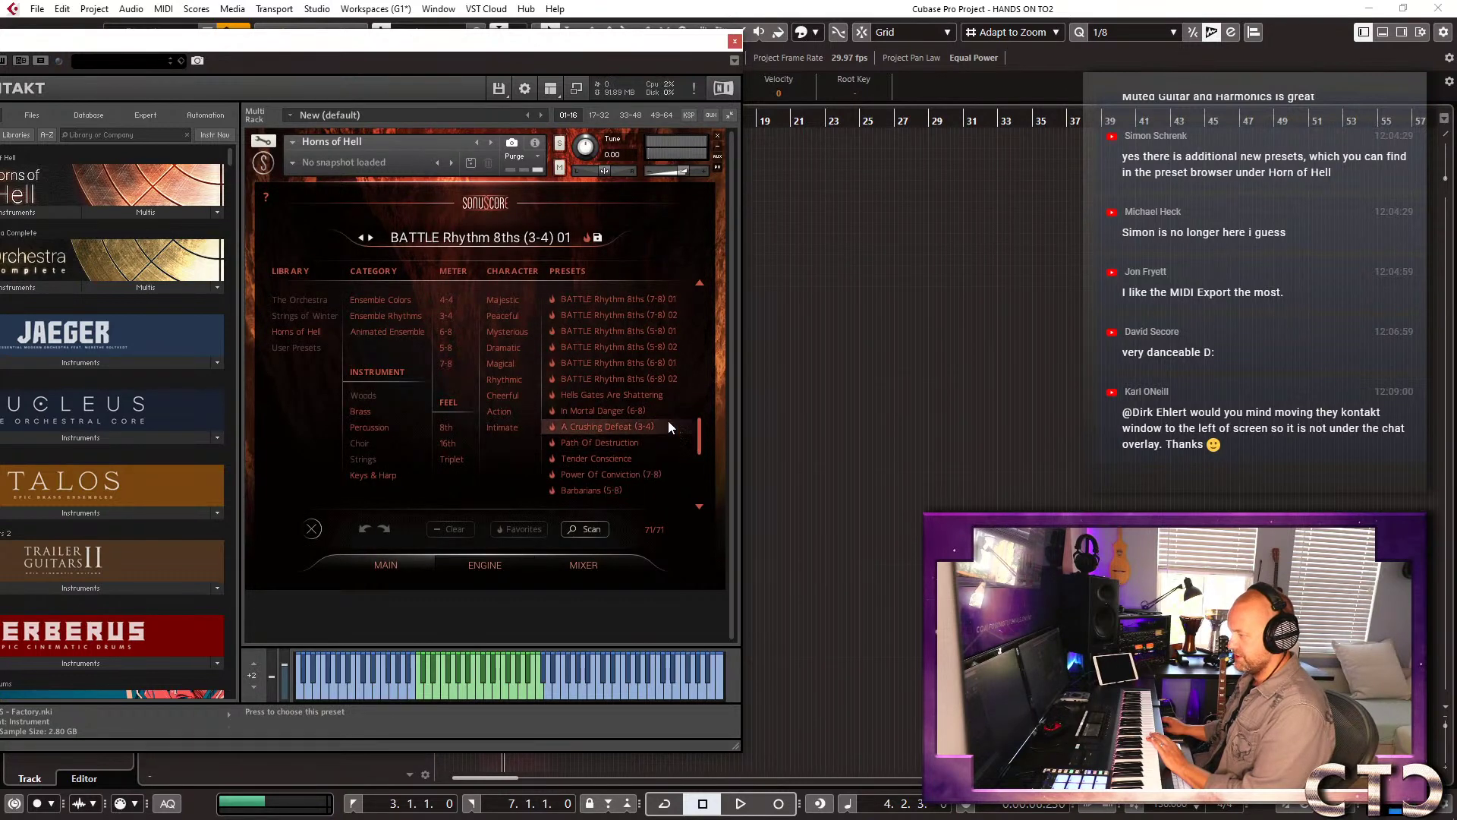
left_click(621, 398)
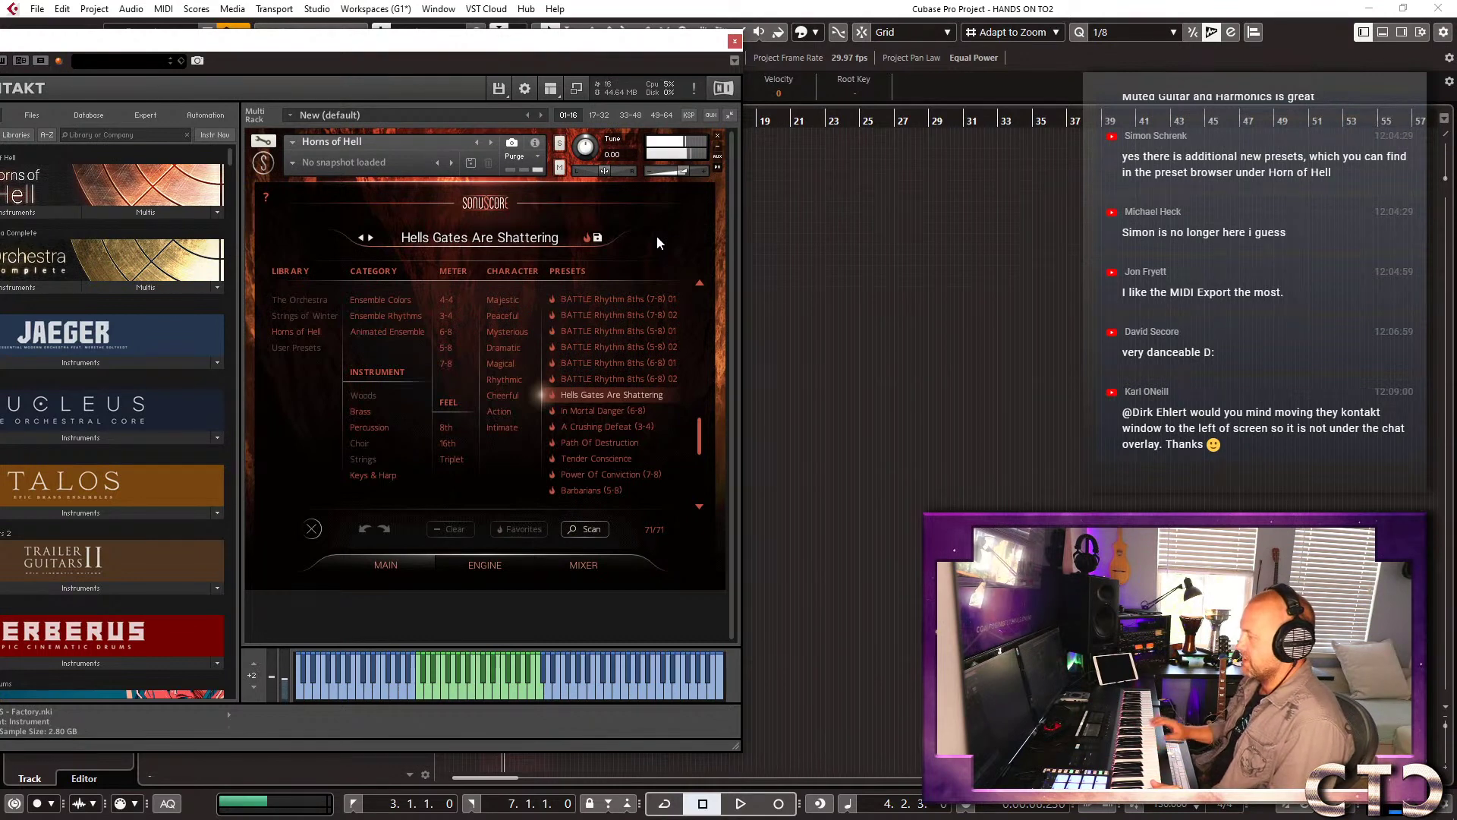
left_click(601, 412)
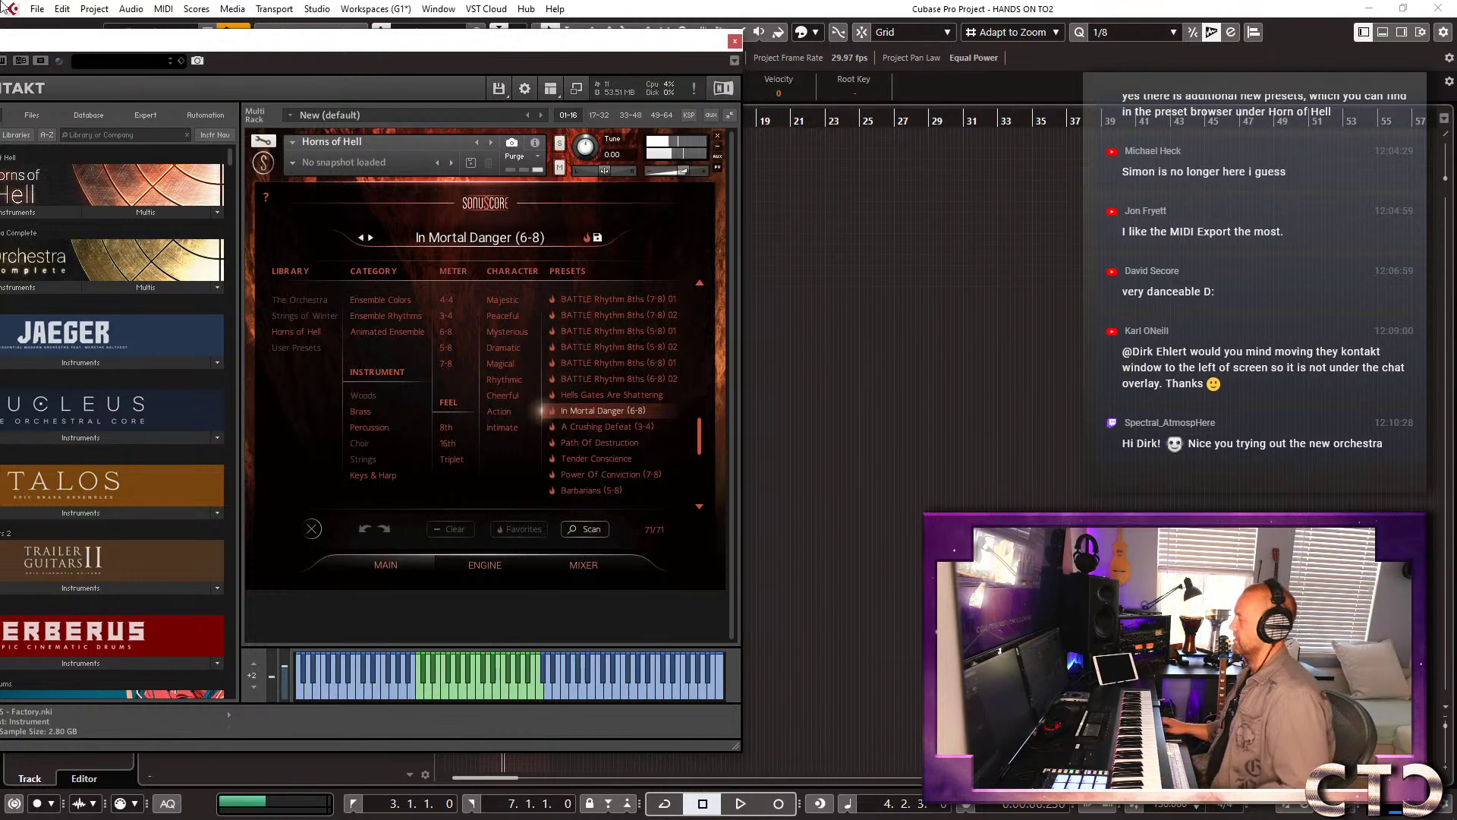
left_click(595, 426)
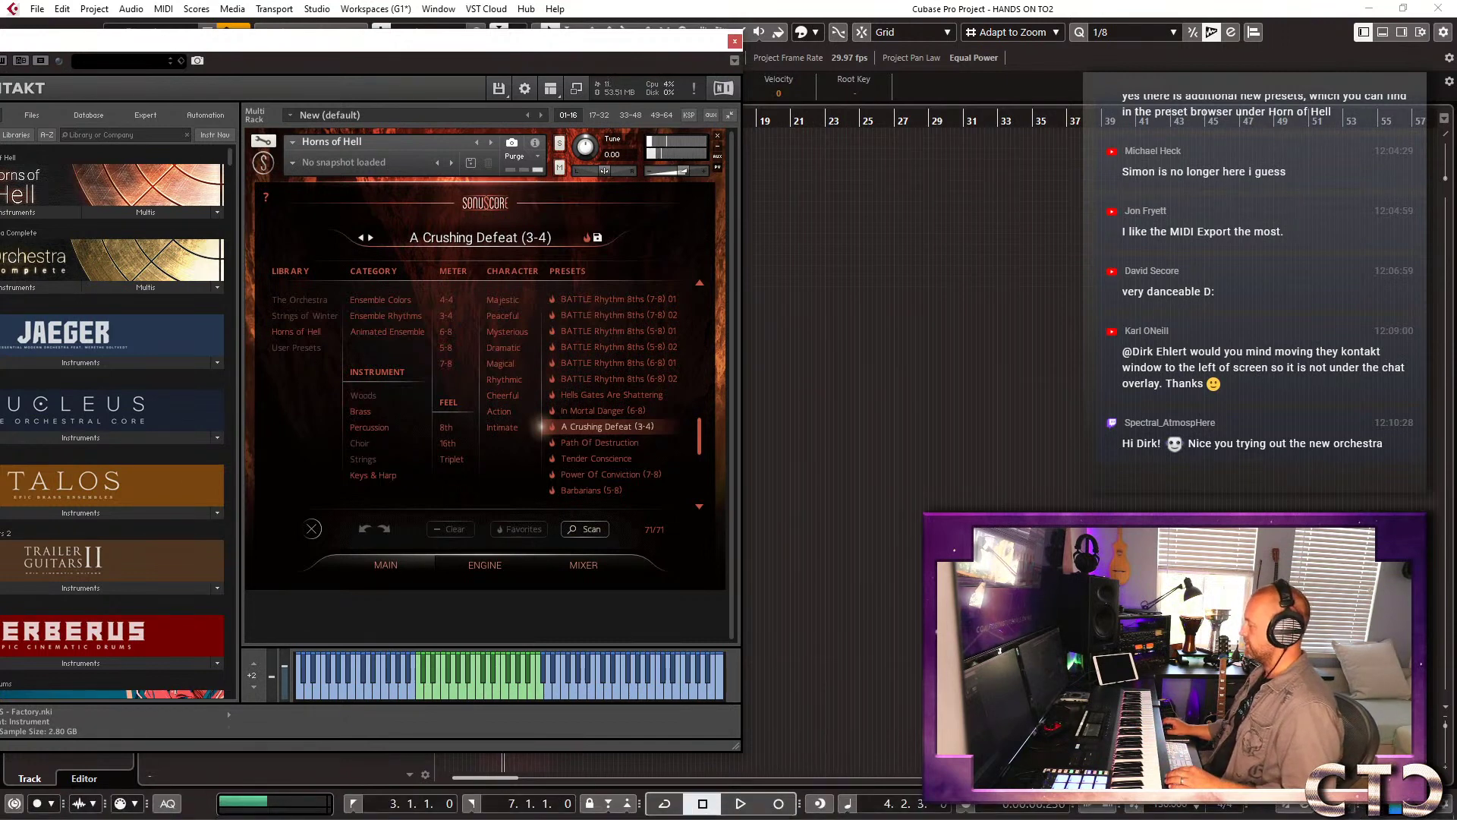
Switch to the Chrome browser, look over the Best Service home page, and open the Horns of Hell product page from its banner.
left_click(485, 811)
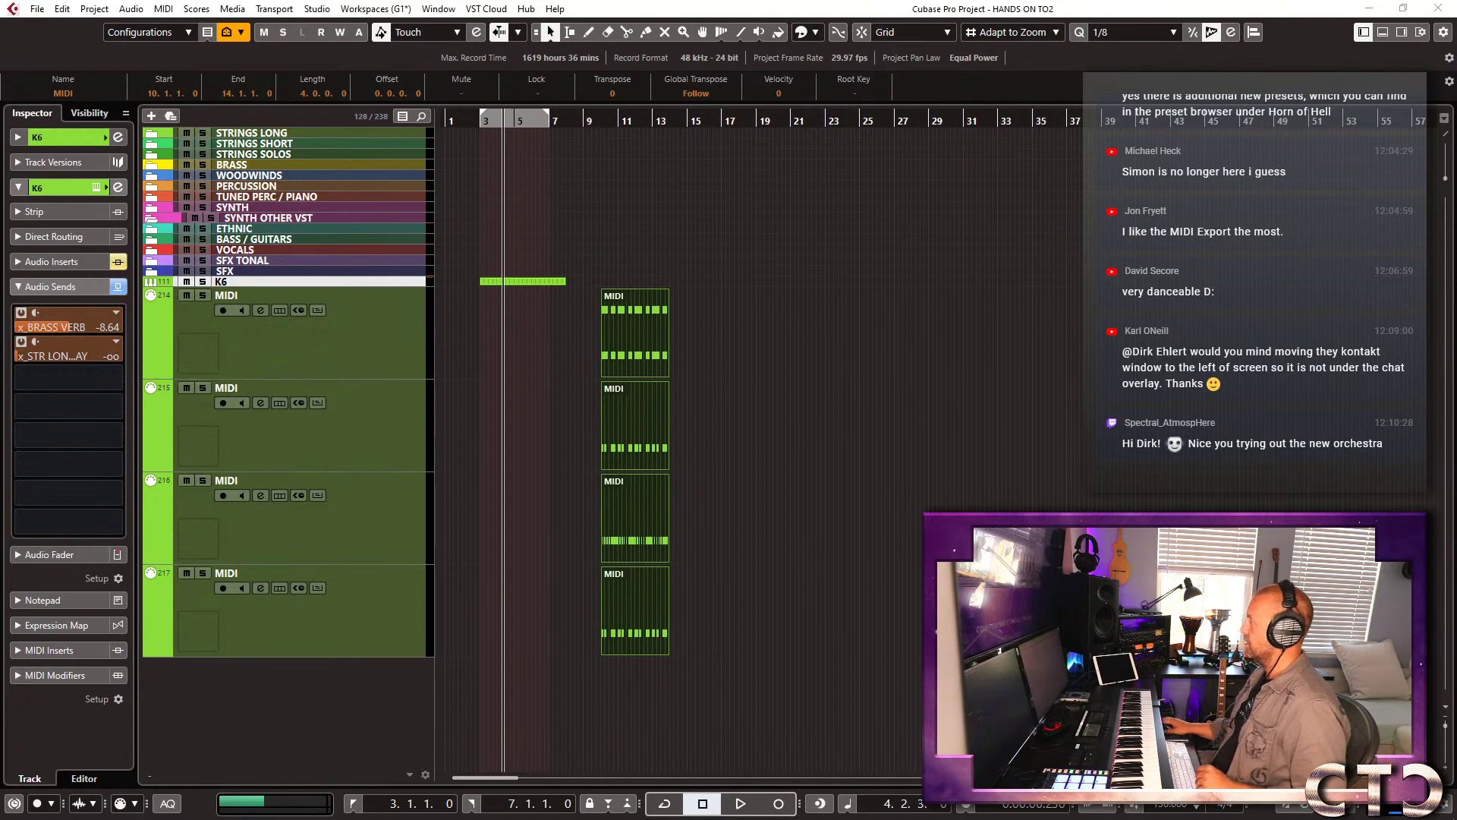
key("alt+Tab")
double_click(535, 46)
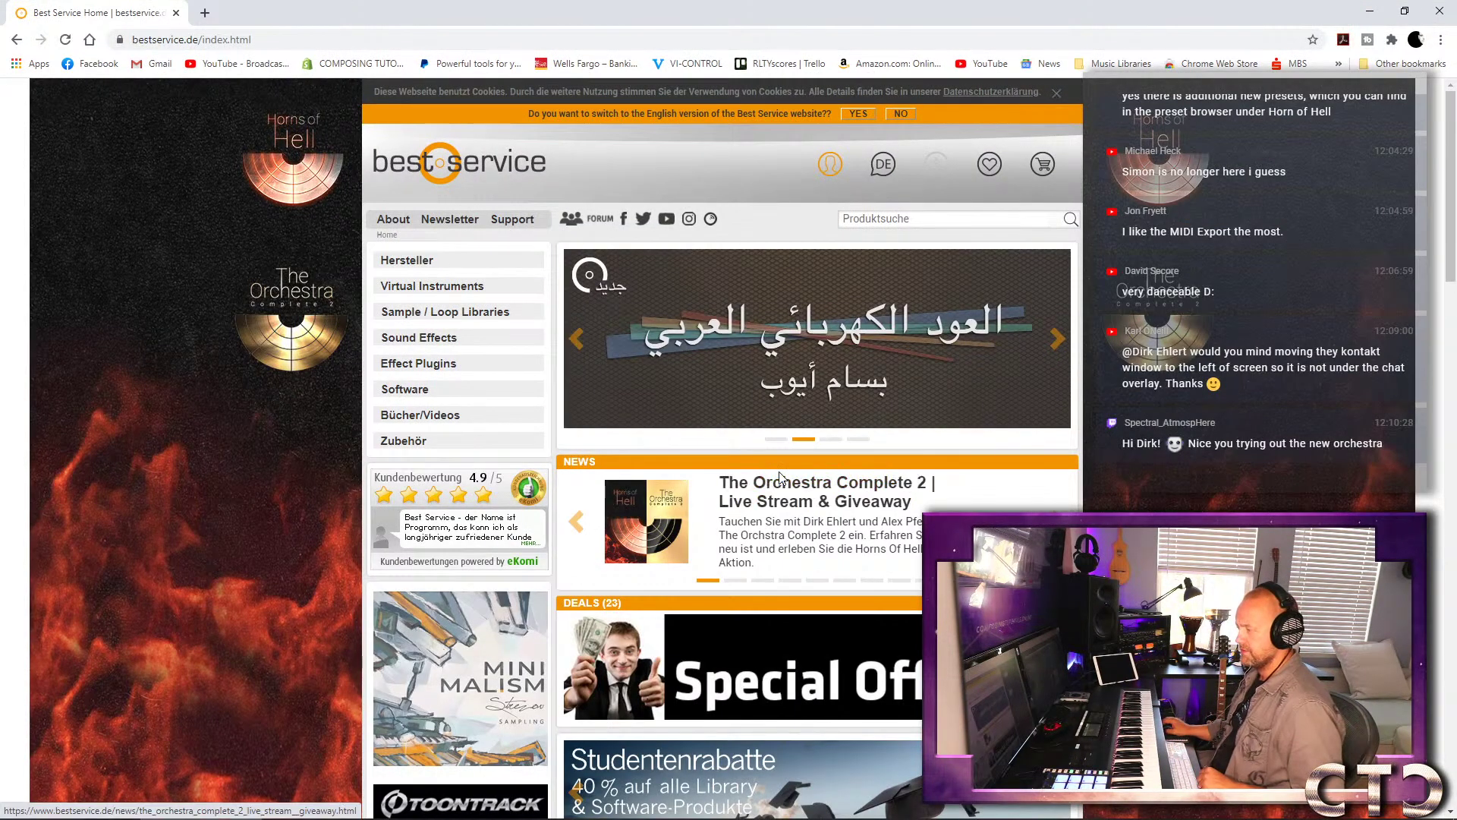
scroll(808, 520, "down", 3)
scroll(779, 477, "down", 1)
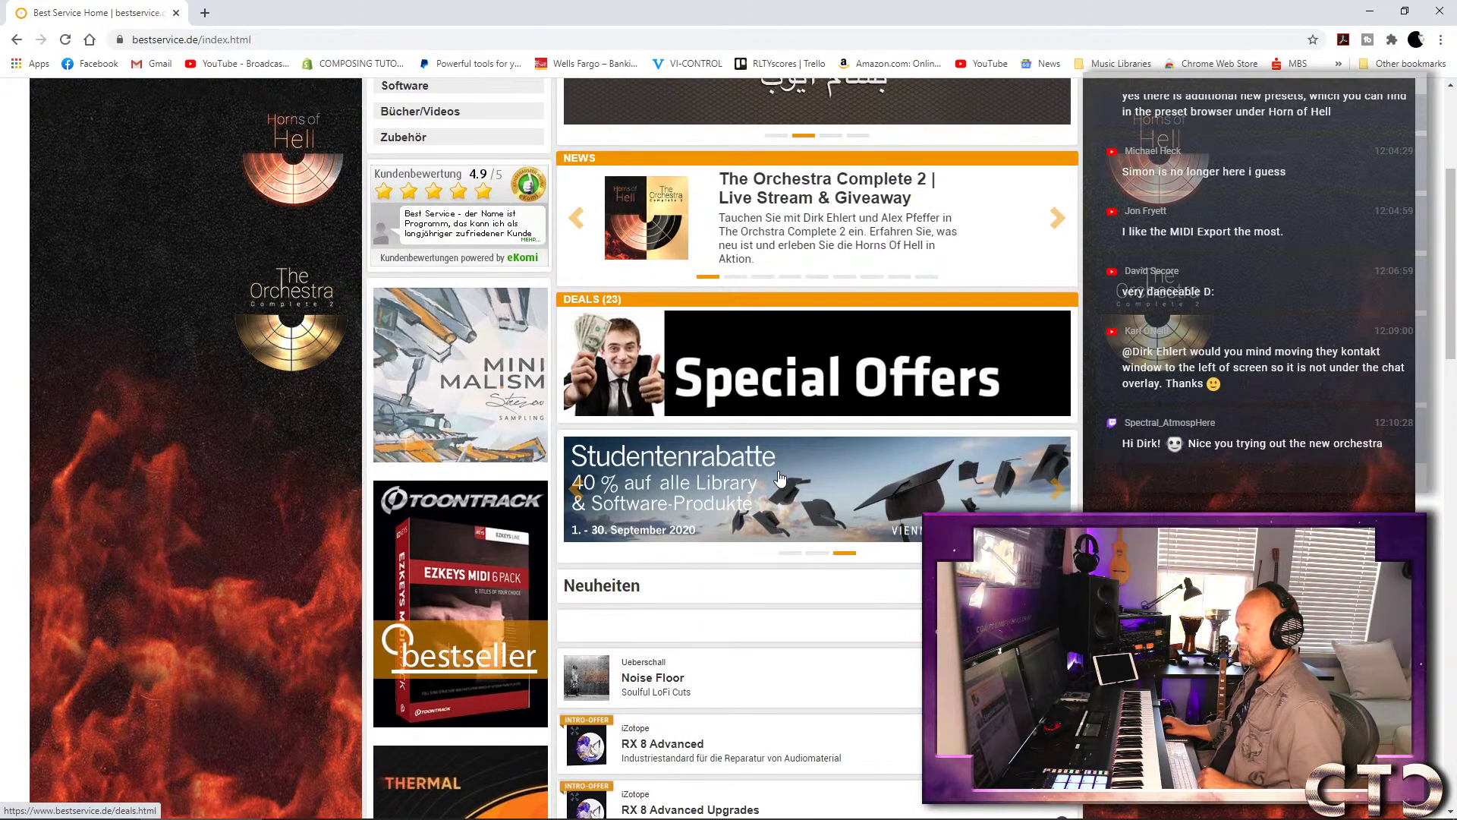
left_click_drag(804, 220, 857, 220)
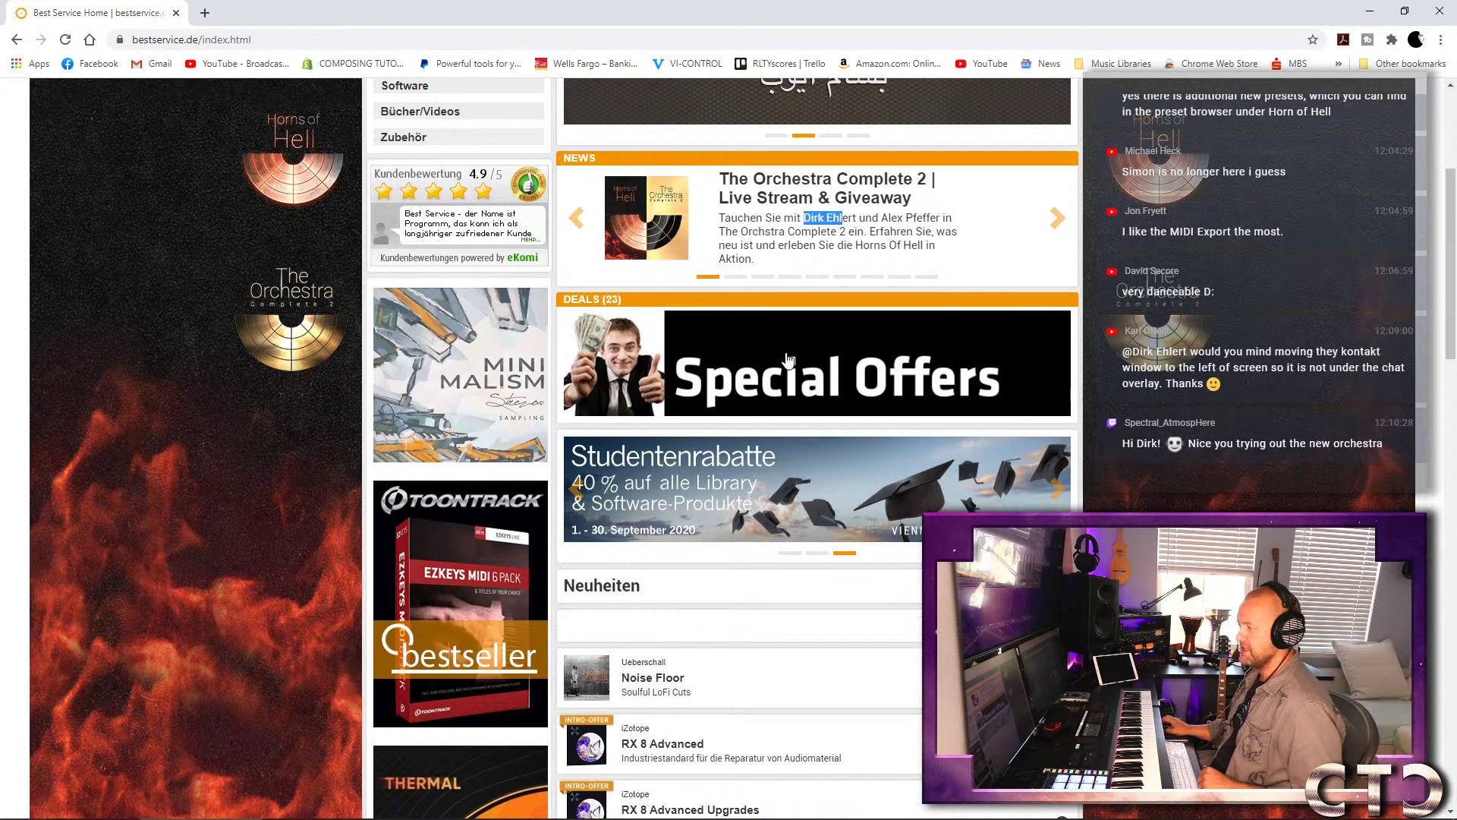
scroll(675, 536, "down", 2)
scroll(676, 537, "up", 6)
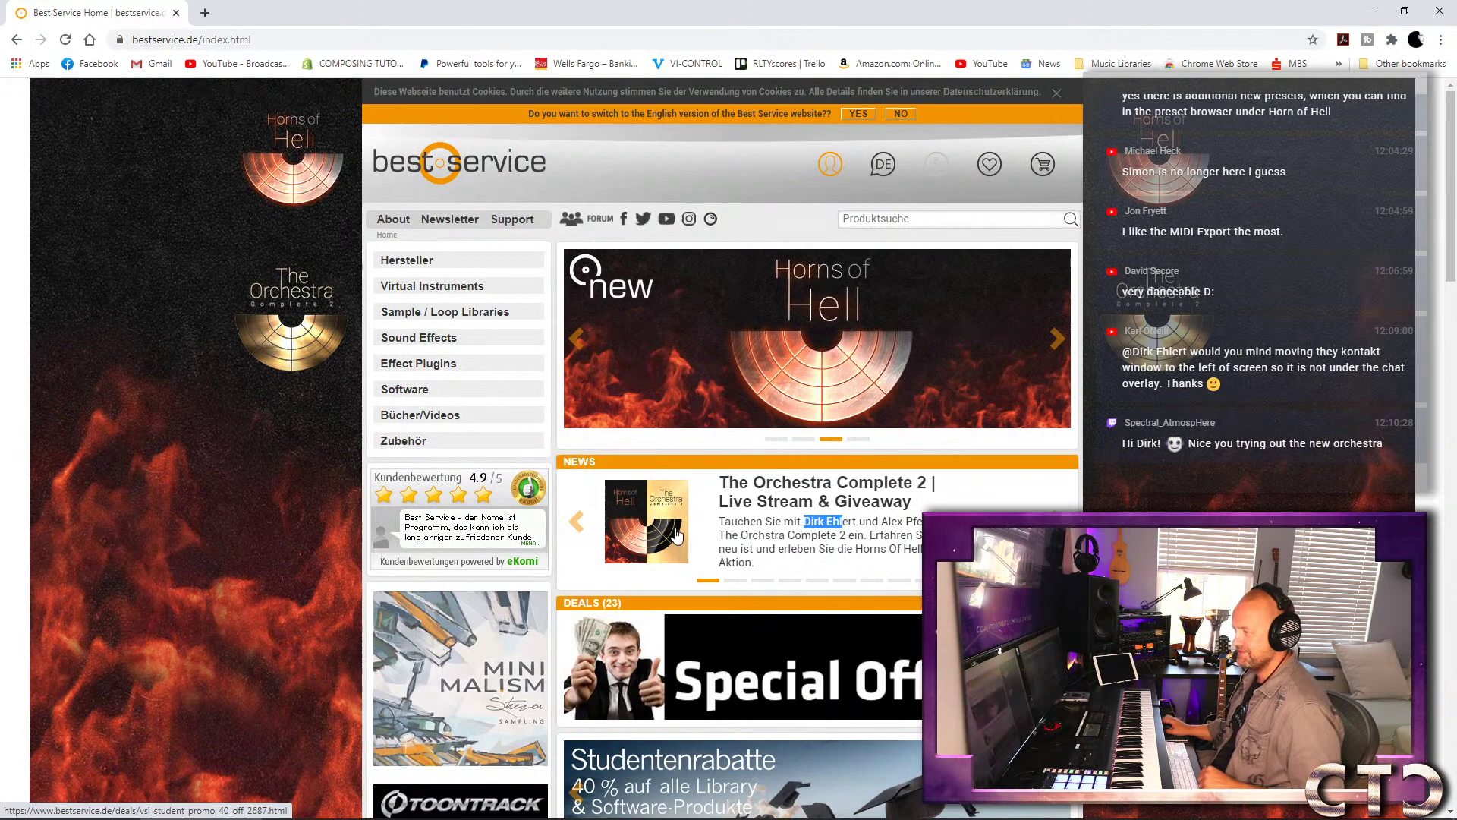
left_click(765, 360)
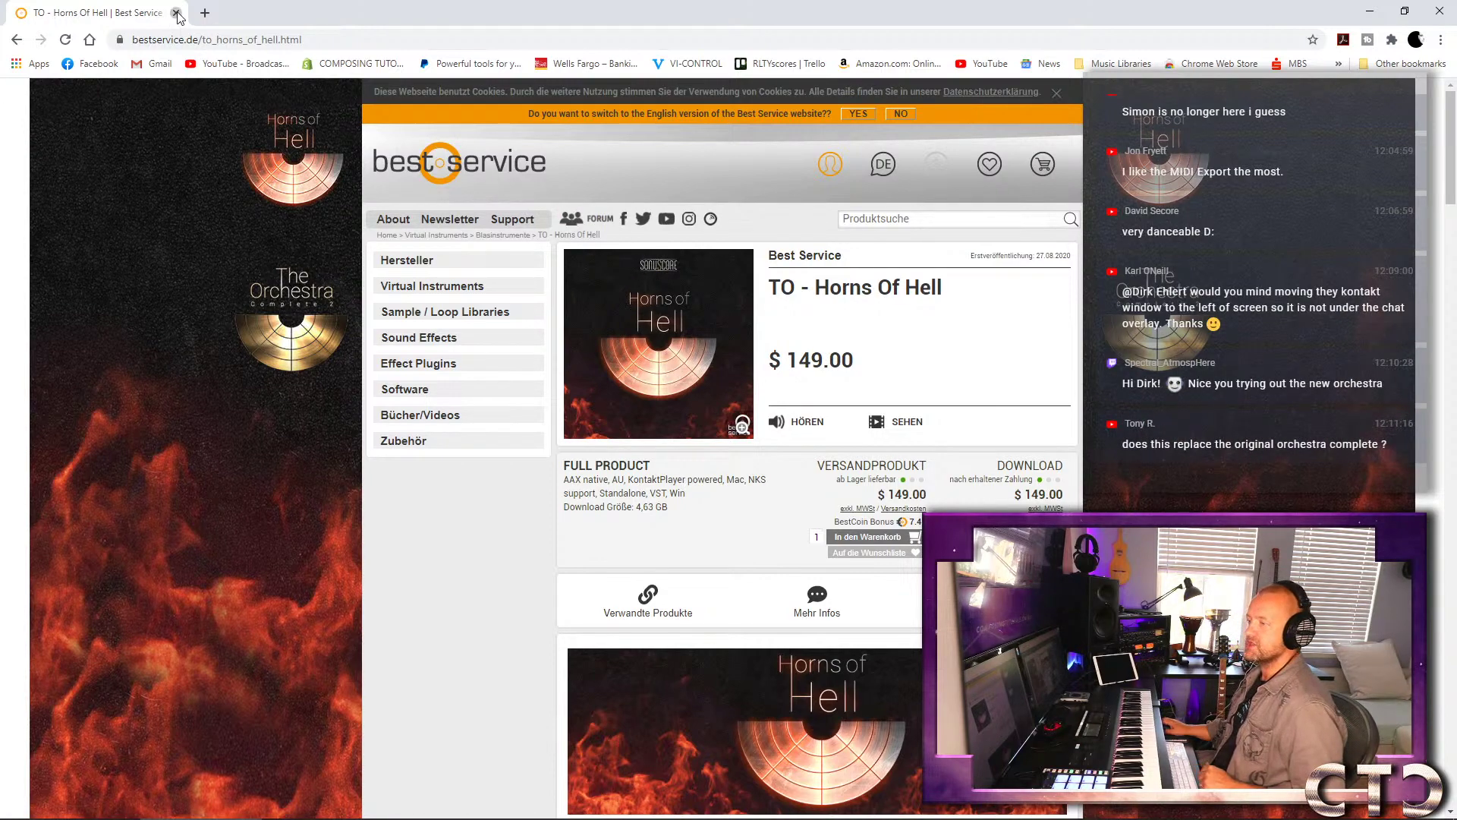
Return to Cubase, bring back the K6 track's Kontakt window, and move it slightly upward.
key("alt+Tab")
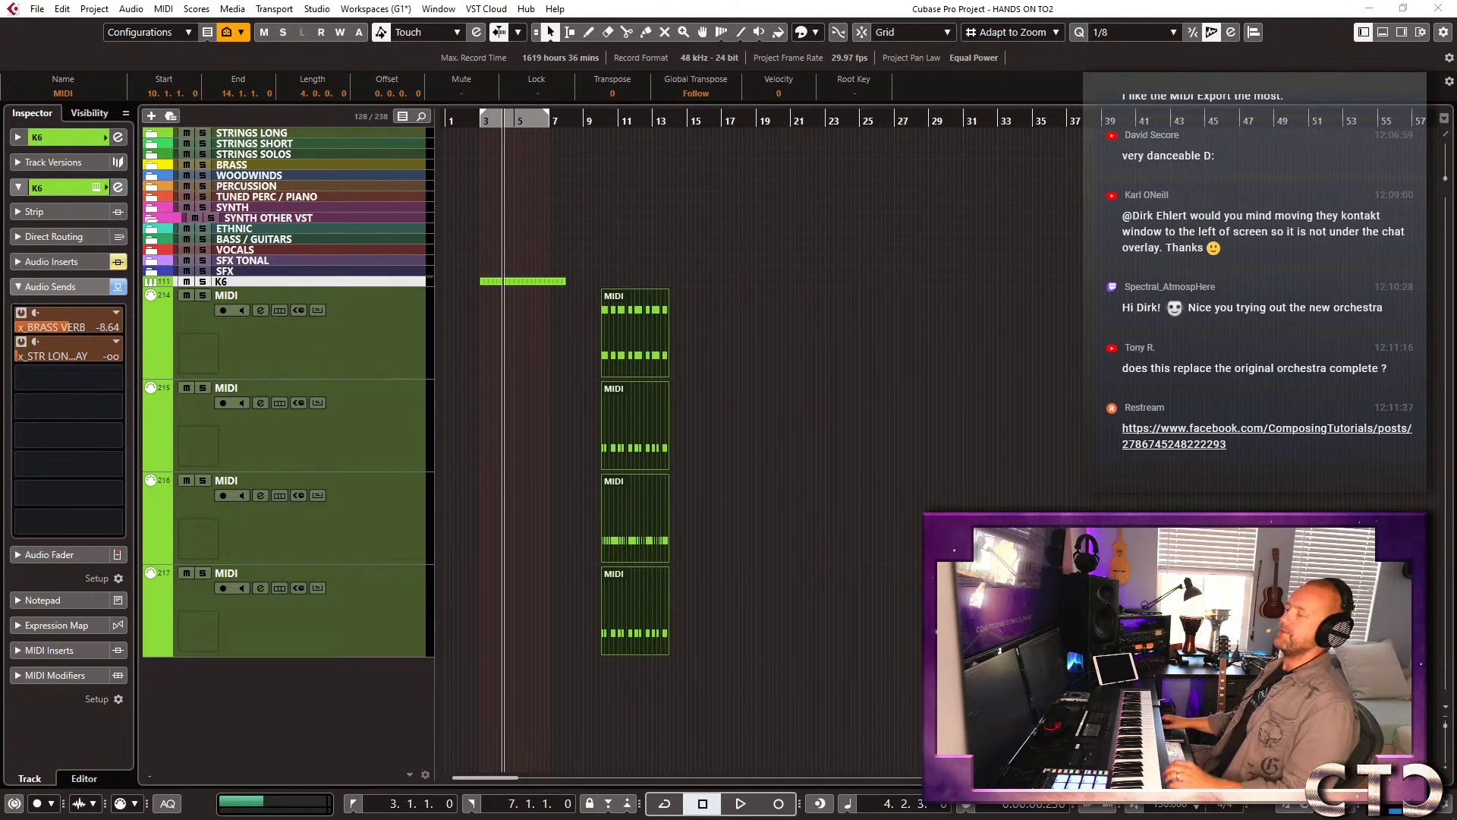
key("F11")
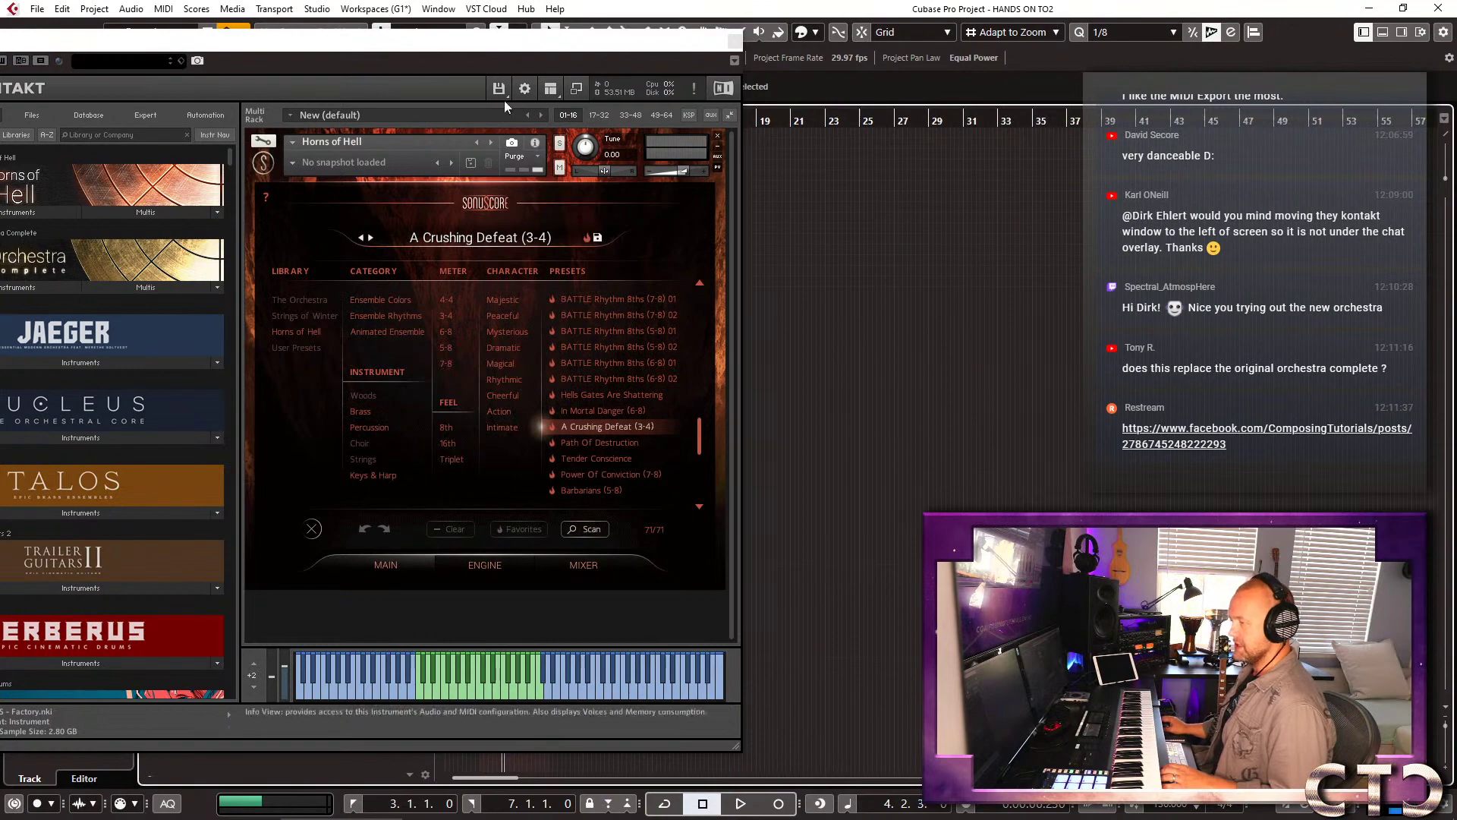
mouse_move(413, 45)
left_mouse_down()
mouse_move(341, 28)
mouse_move(444, 16)
mouse_move(418, 22)
left_mouse_up()
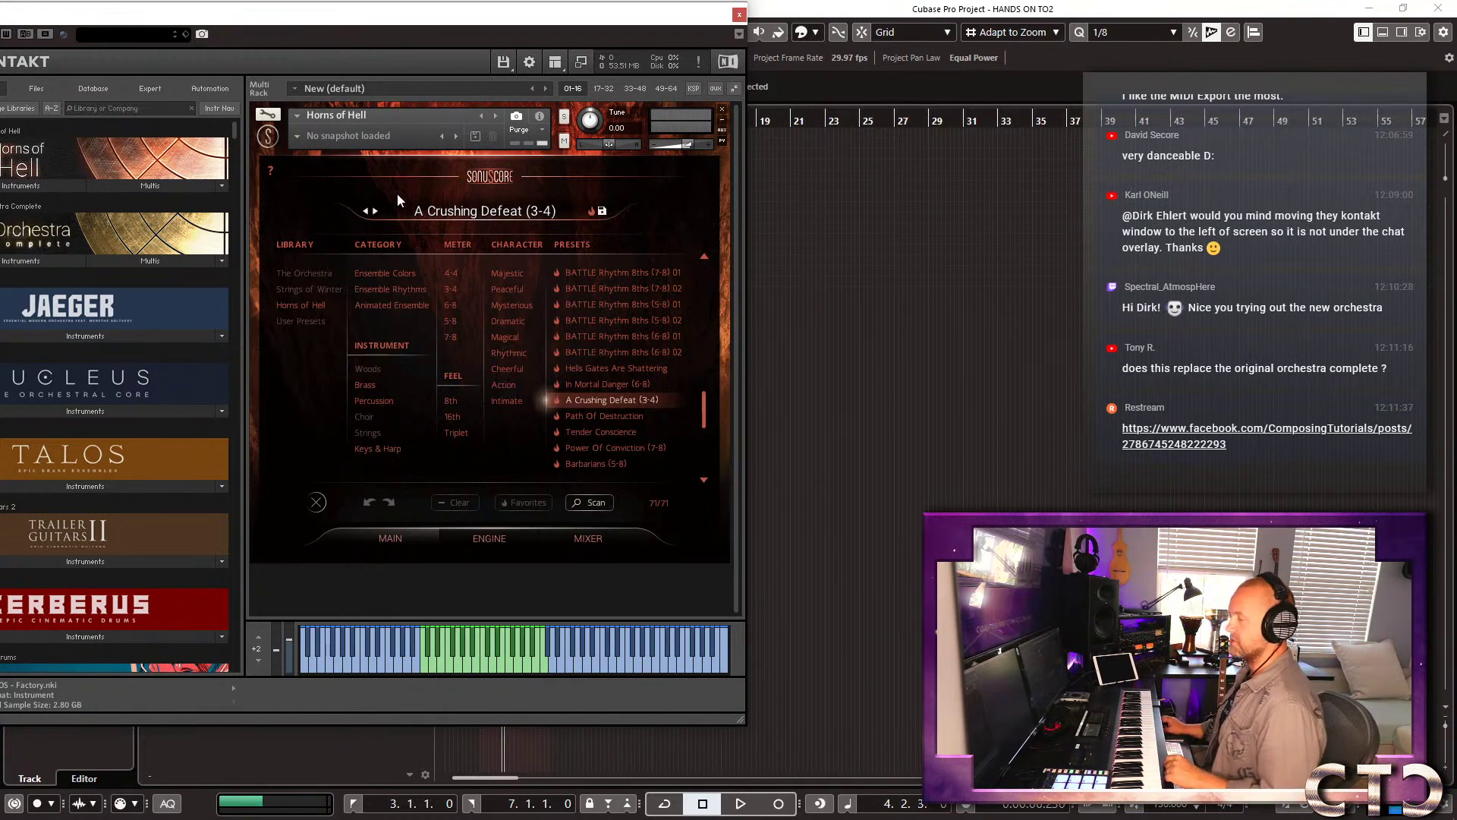
Audition the presets Path Of Destruction and Barbarians (5-8), repositioning the Kontakt window so its library browser is fully visible.
left_click(622, 416)
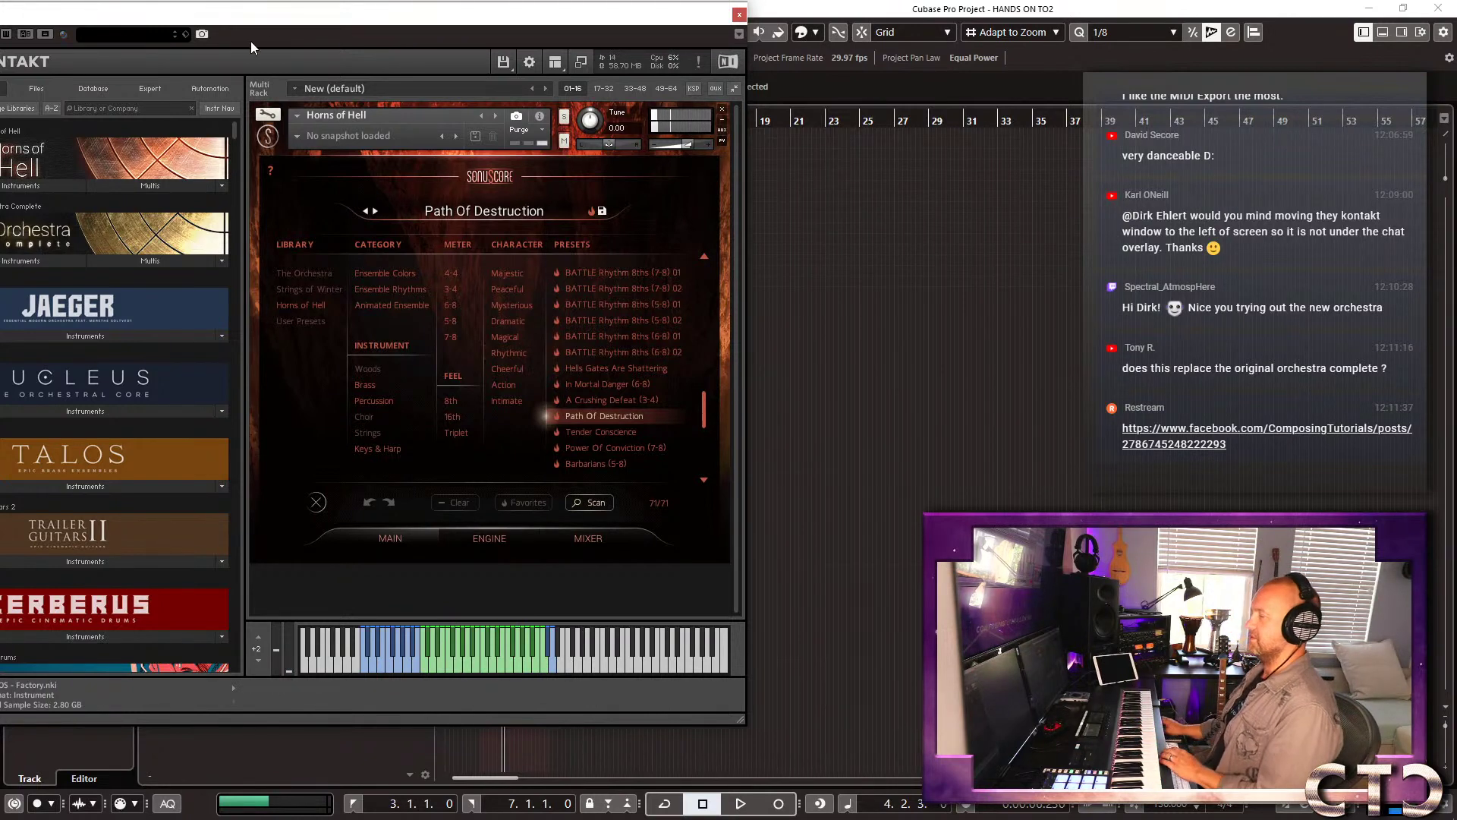
left_click_drag(267, 18, 344, 37)
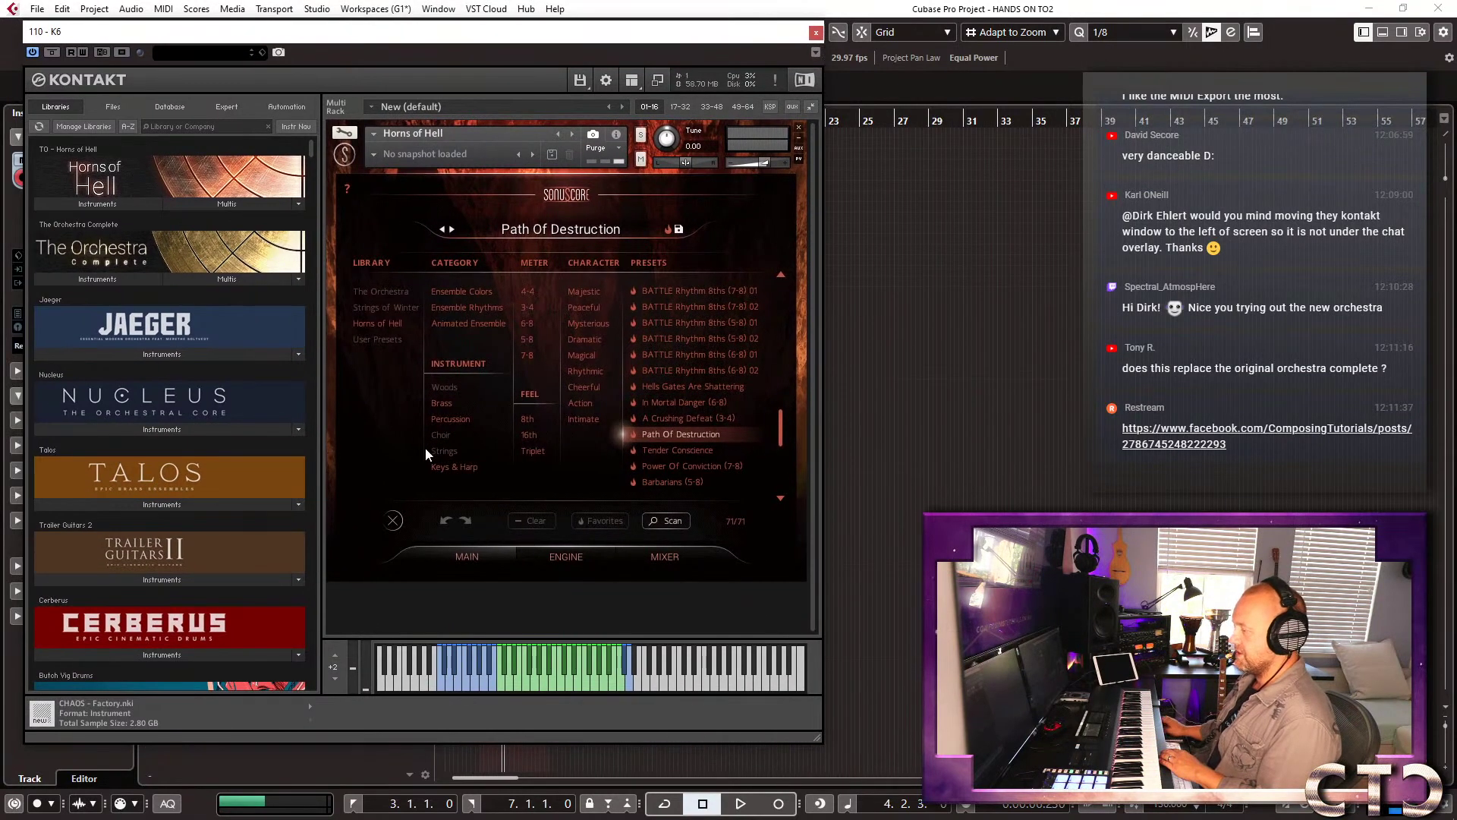
left_click(705, 480)
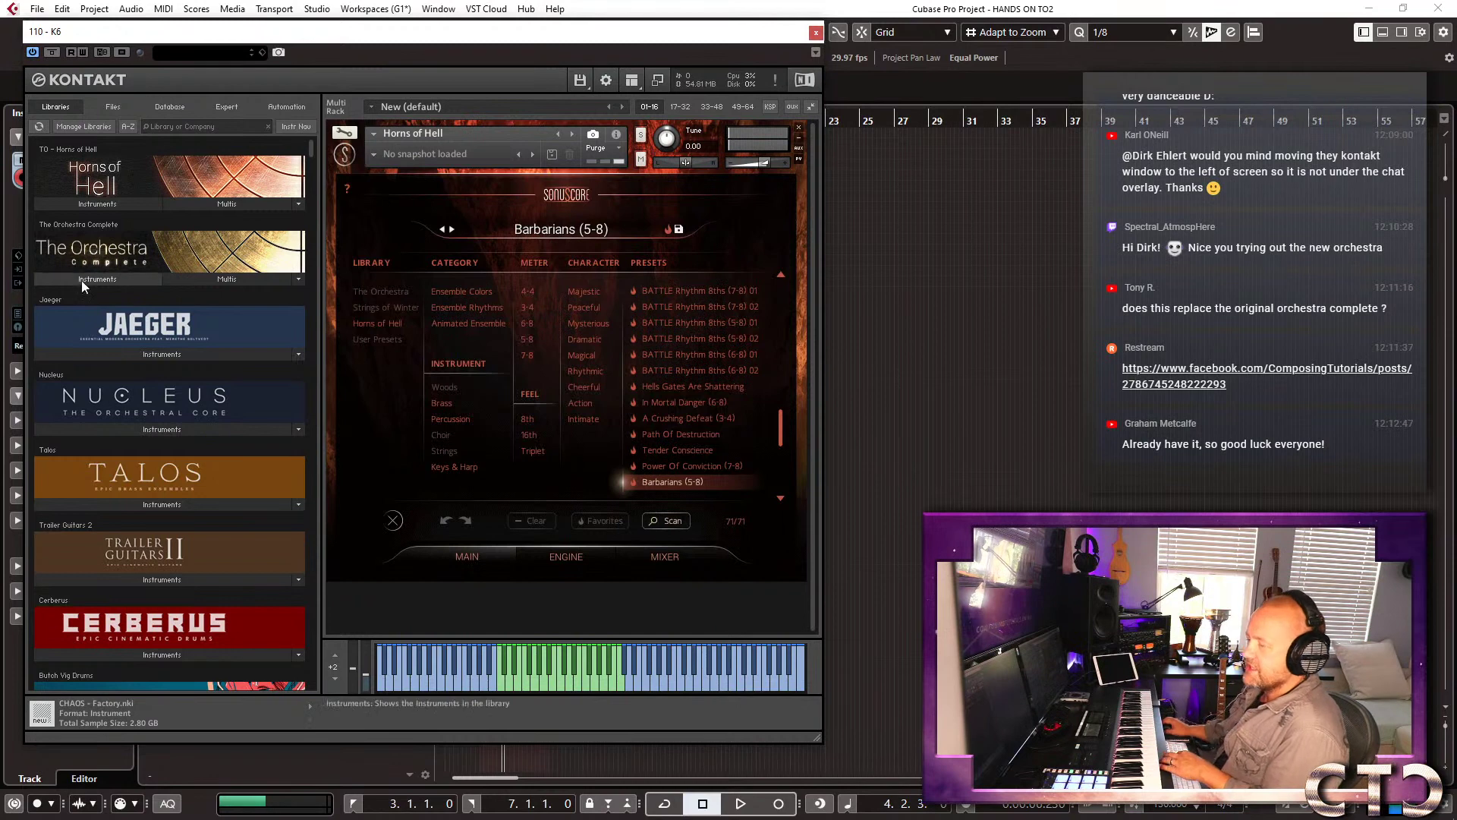
Examine the Horns of Hell instruments and multis in the library browser, and open the 03 Animated Ensemble multi folder.
left_click(102, 203)
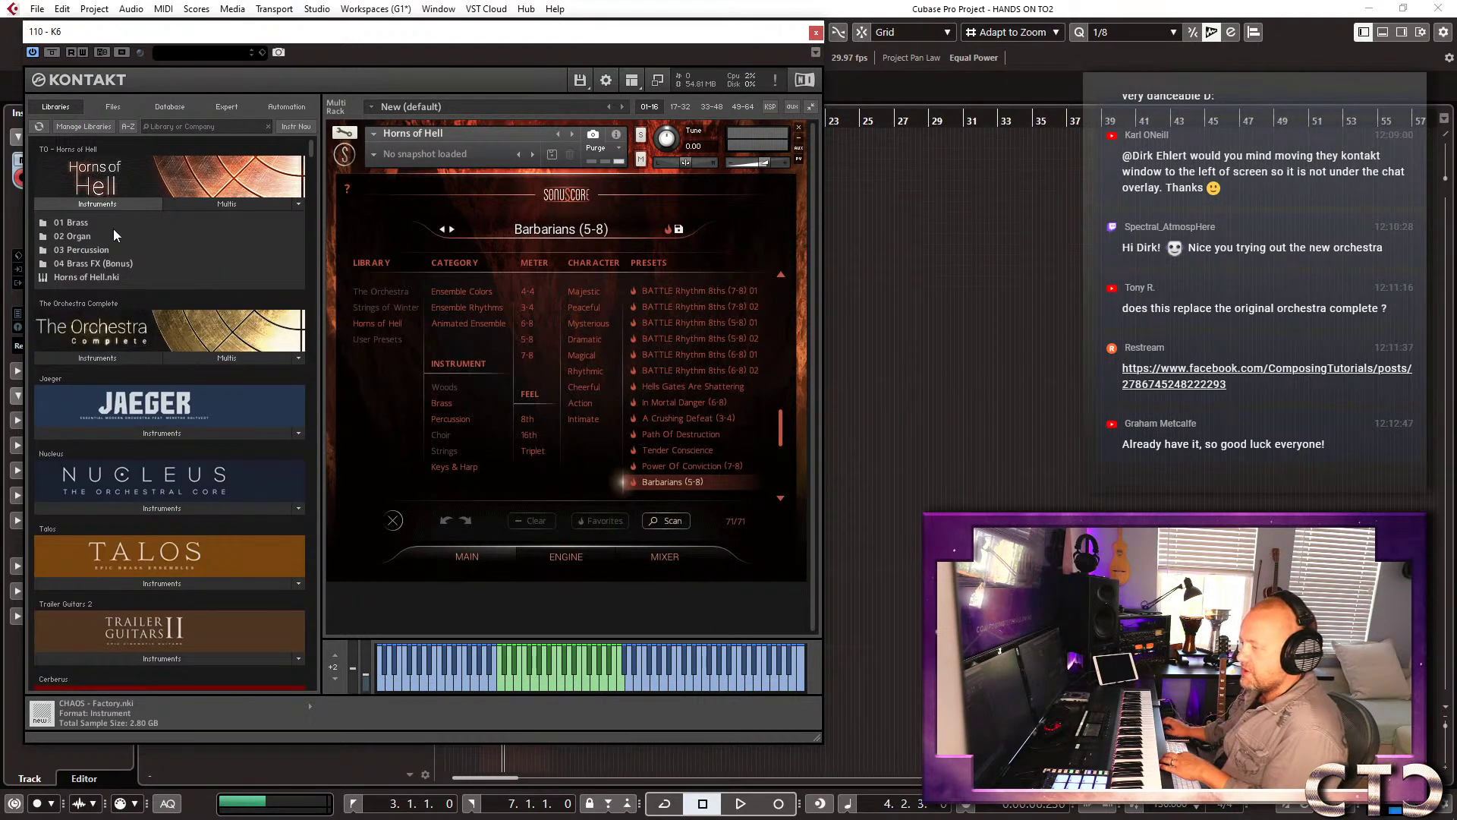
left_click(248, 203)
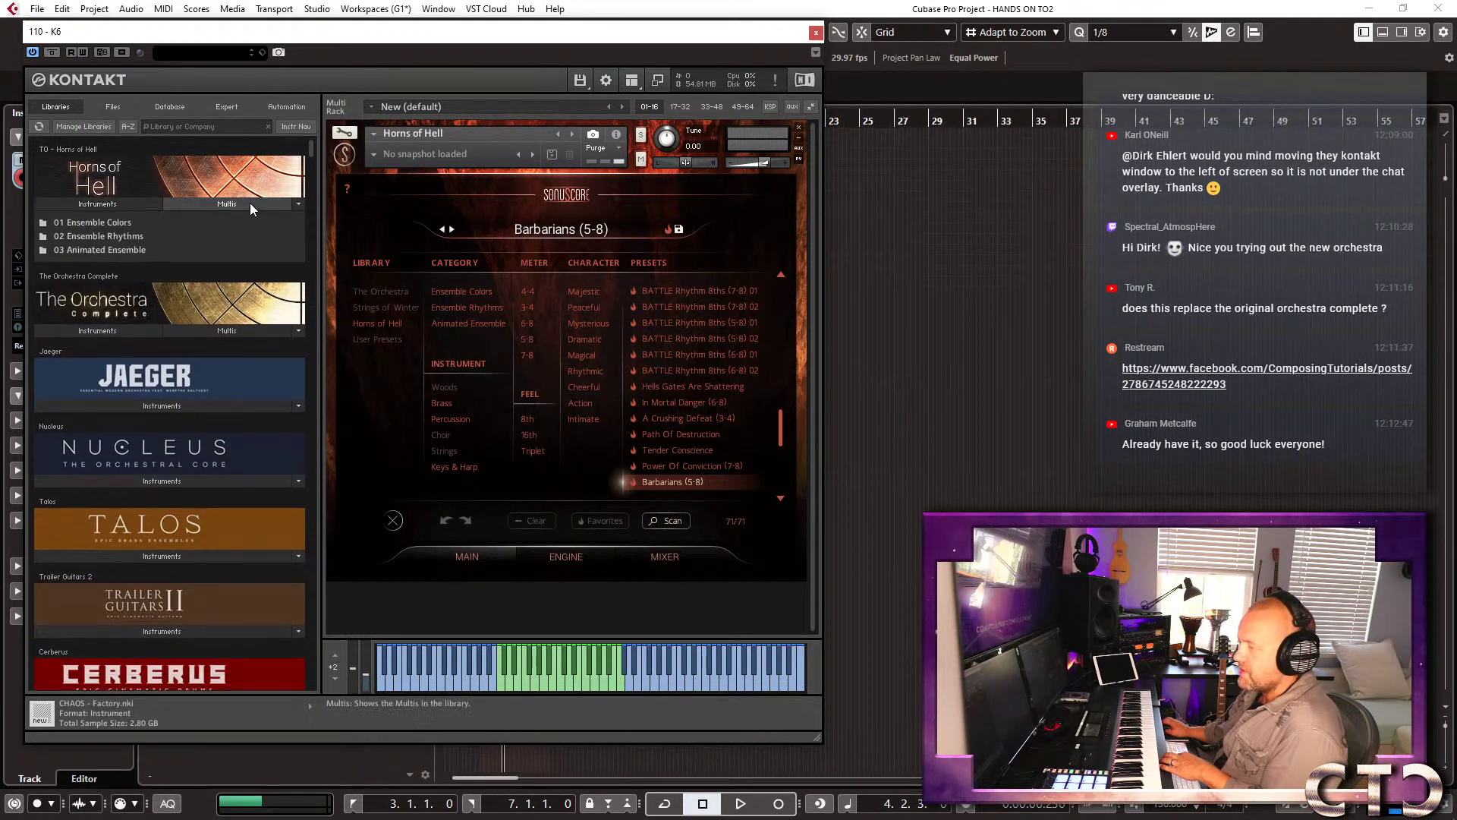
double_click(121, 246)
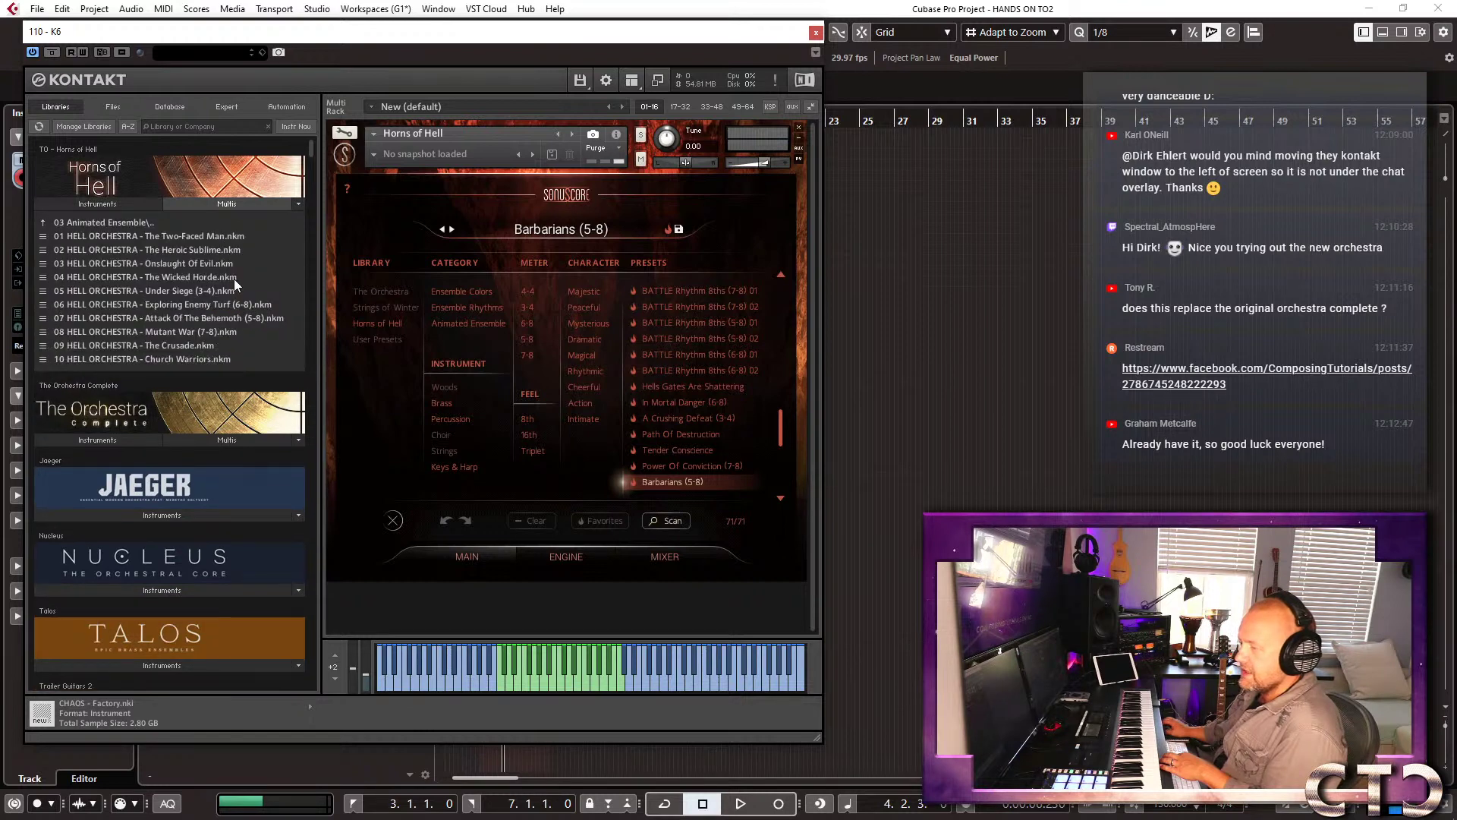
double_click(124, 221)
double_click(117, 249)
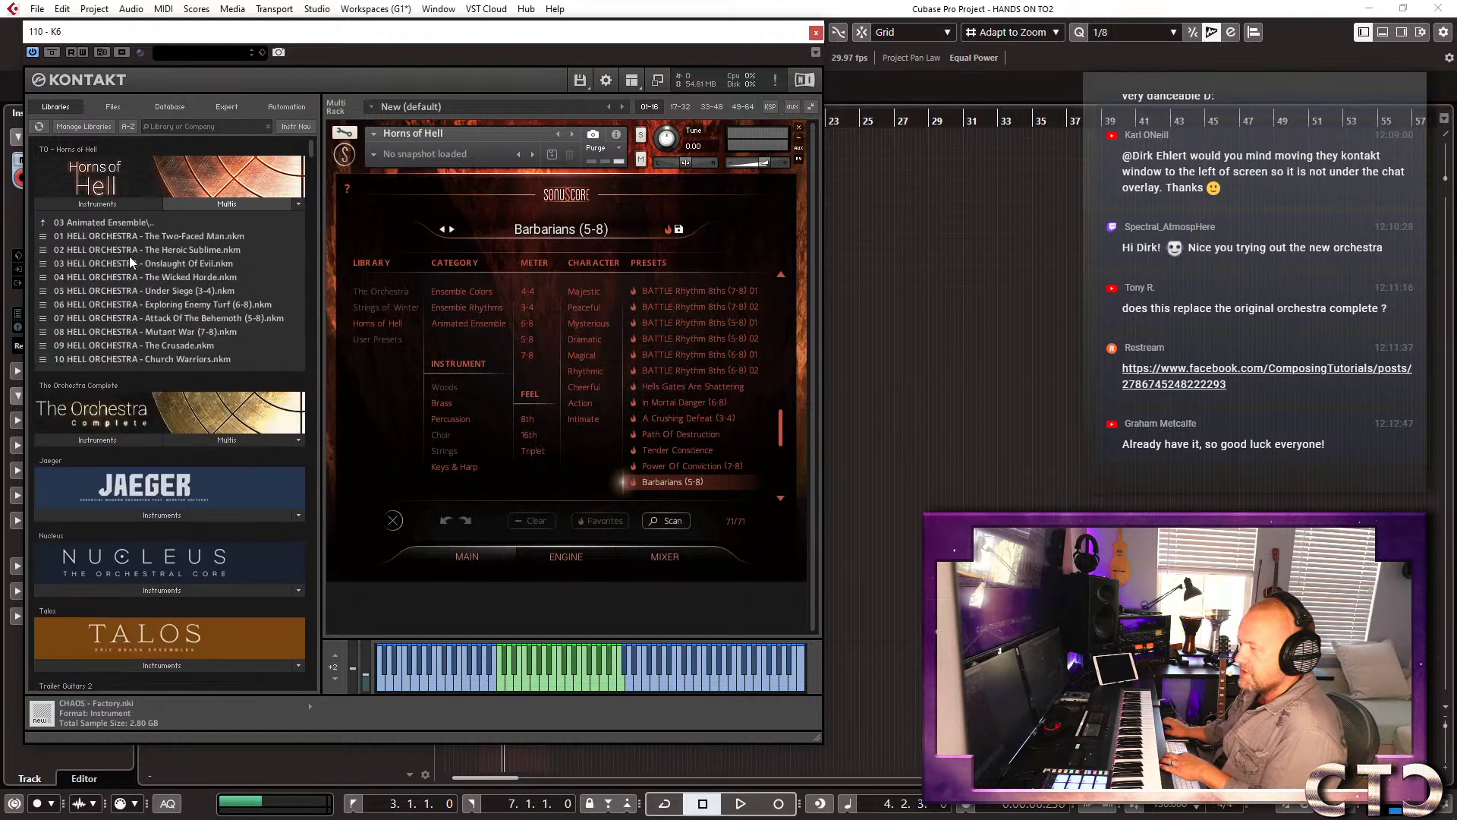
Replace the current multi with 01 HELL ORCHESTRA - The Two-Faced Man and look through its stacked Horns of Hell instruments.
double_click(161, 238)
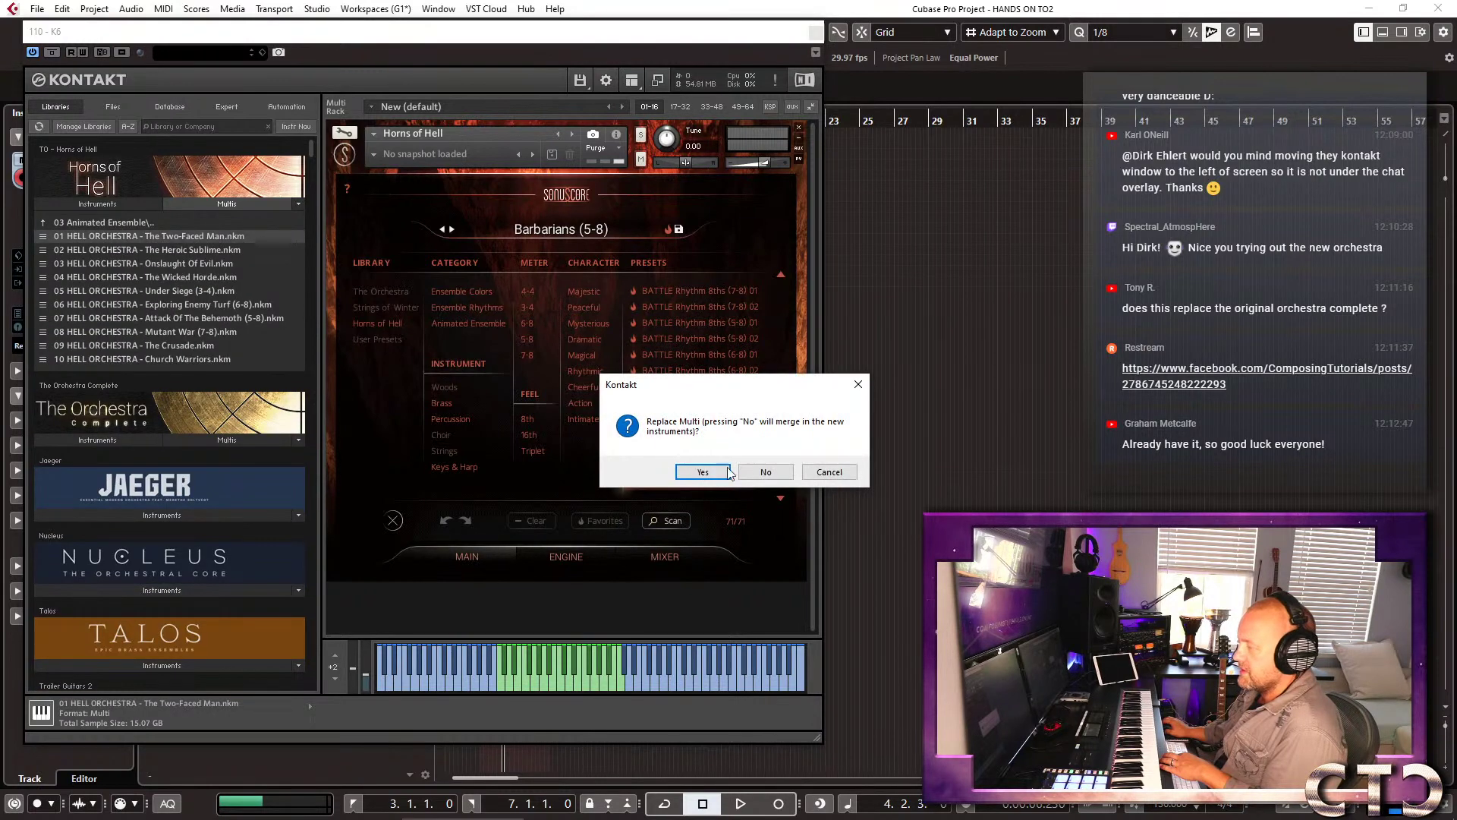
left_click(716, 474)
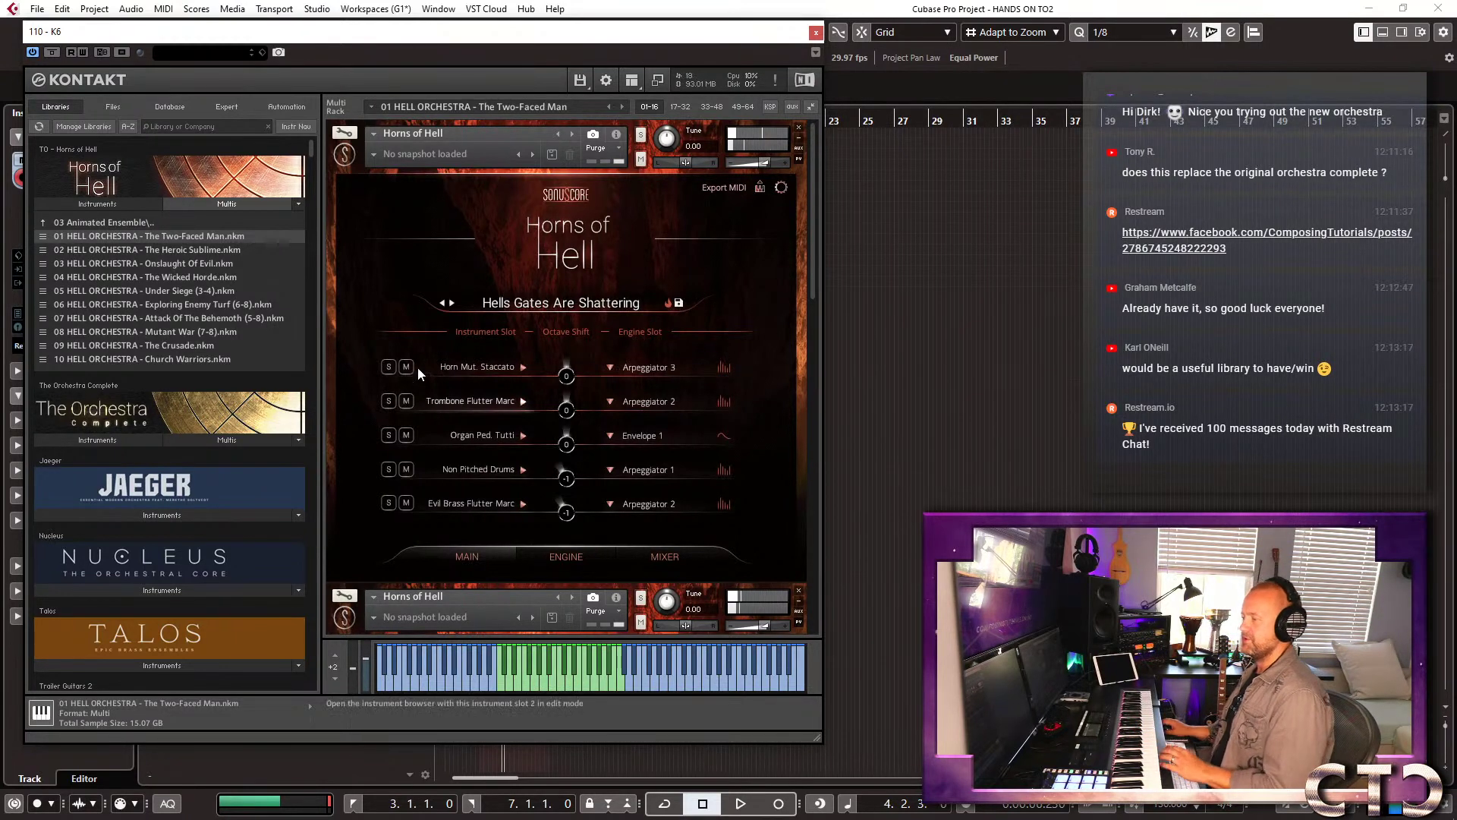
scroll(692, 336, "down", 1)
scroll(692, 335, "down", 1)
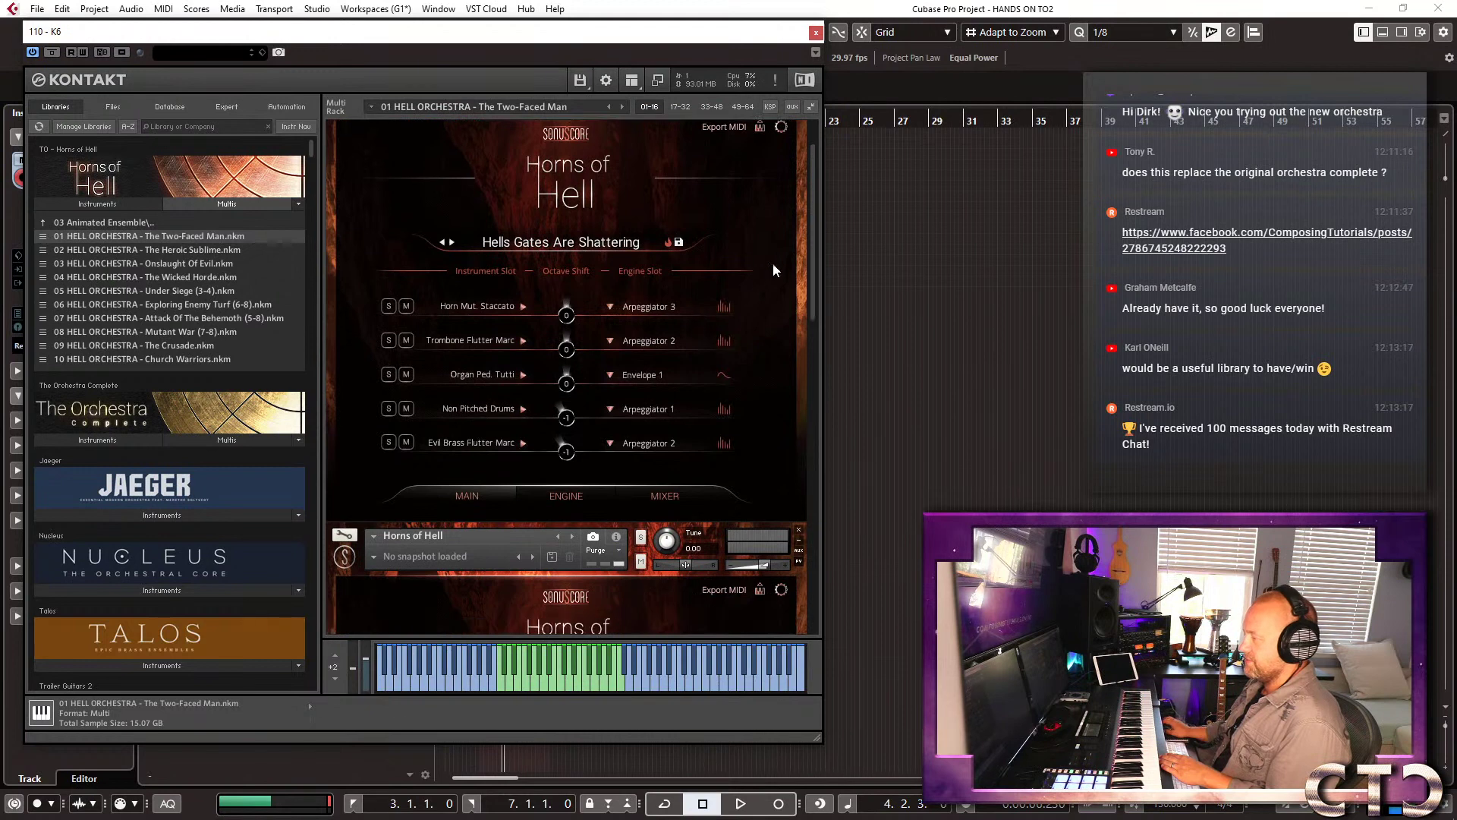
left_click_drag(815, 241, 579, 281)
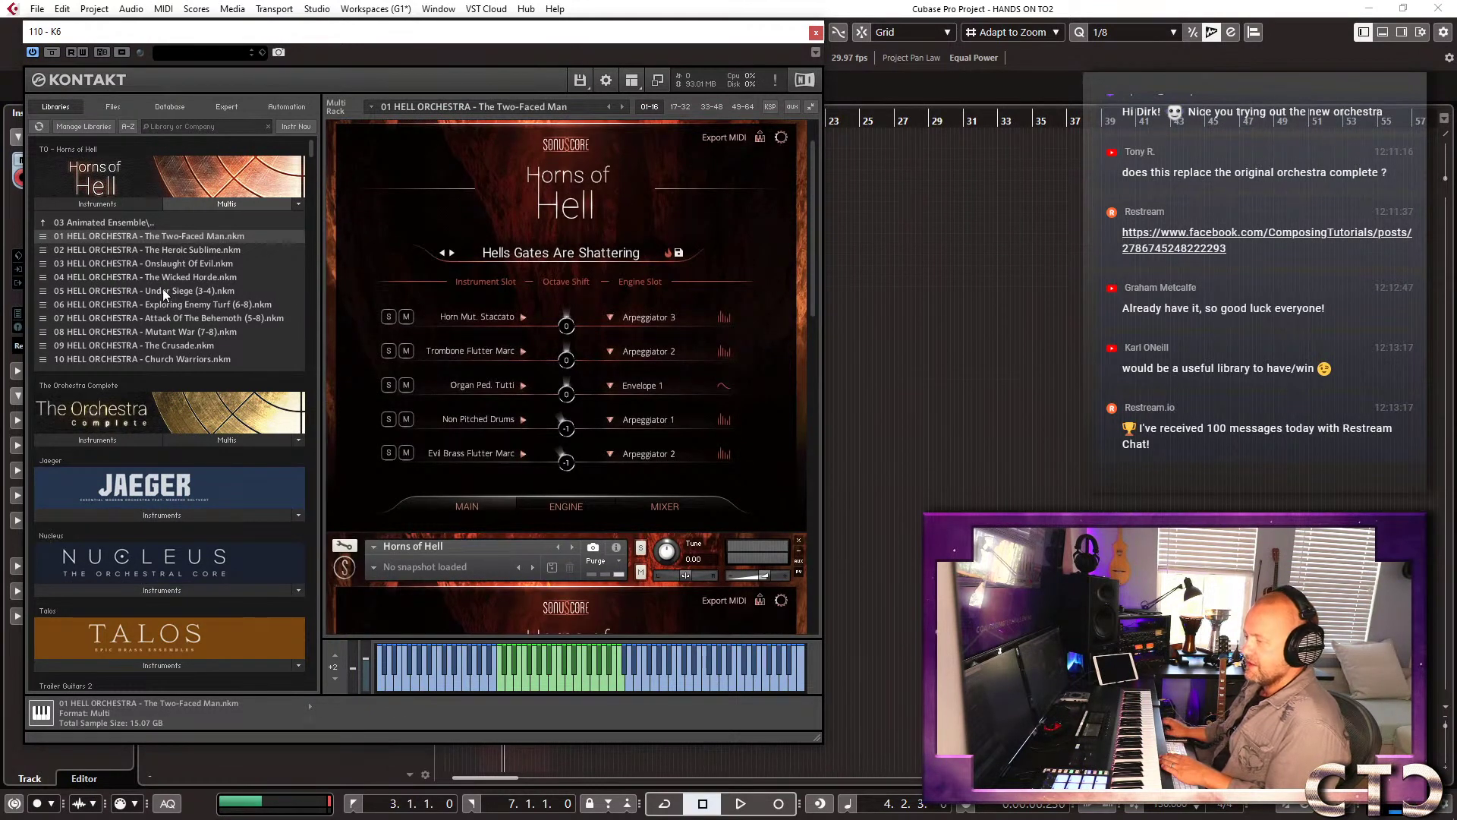
Replace the multi with 04 HELL ORCHESTRA - The Wicked Horde and set the project tempo to 80.
double_click(144, 277)
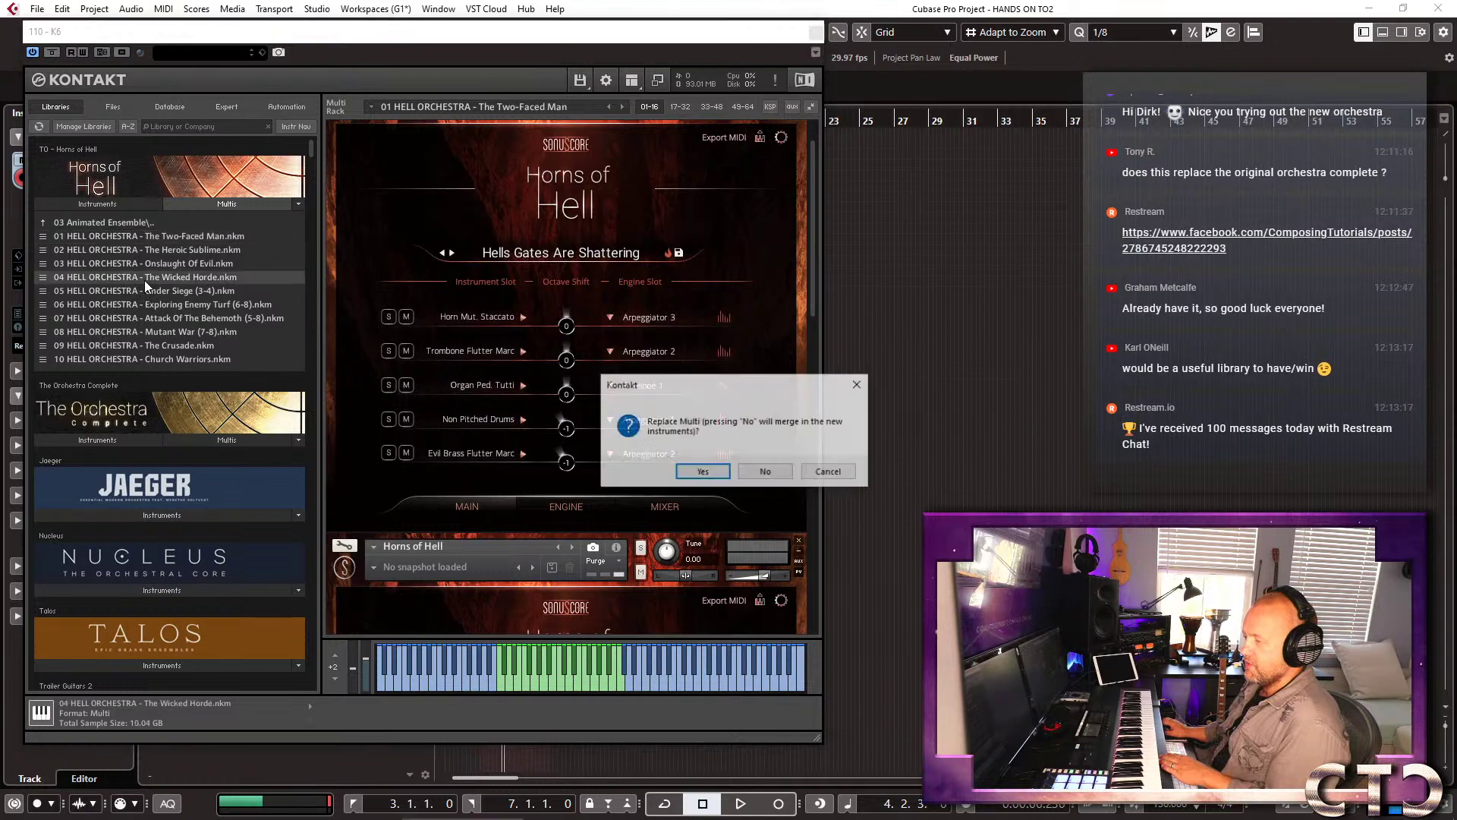
left_click(695, 469)
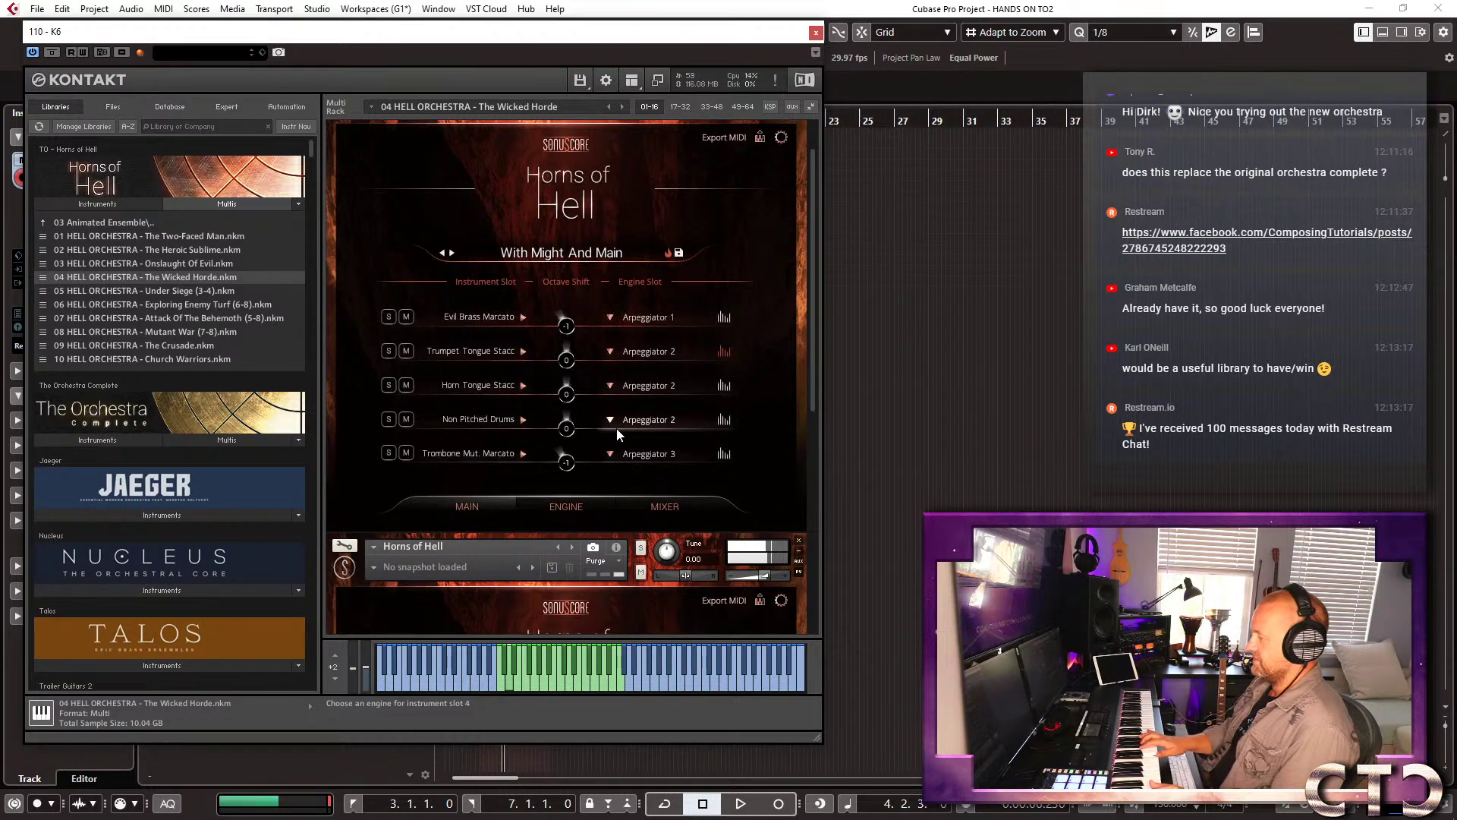
double_click(1167, 806)
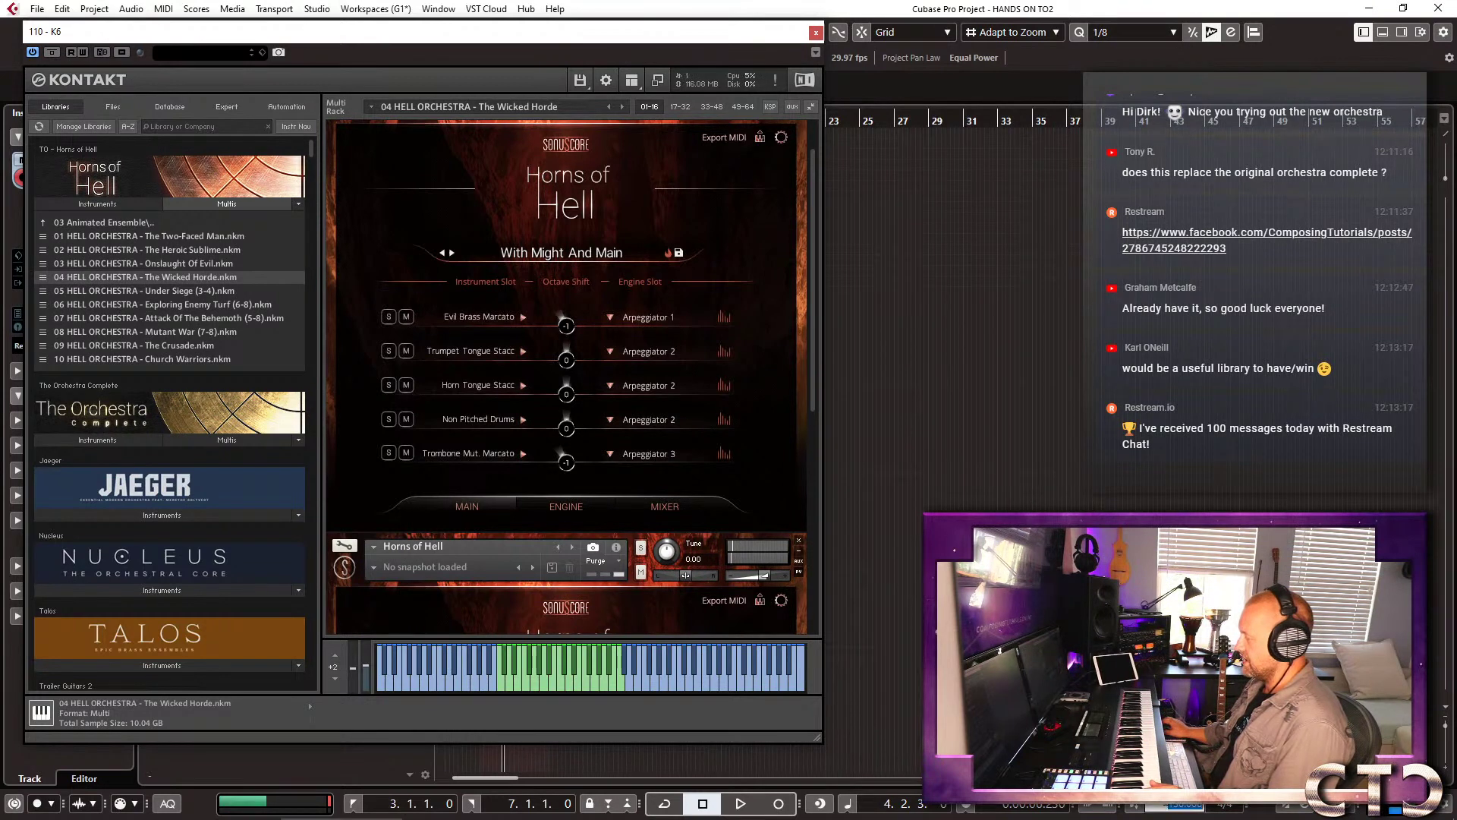
type("80")
key("Return")
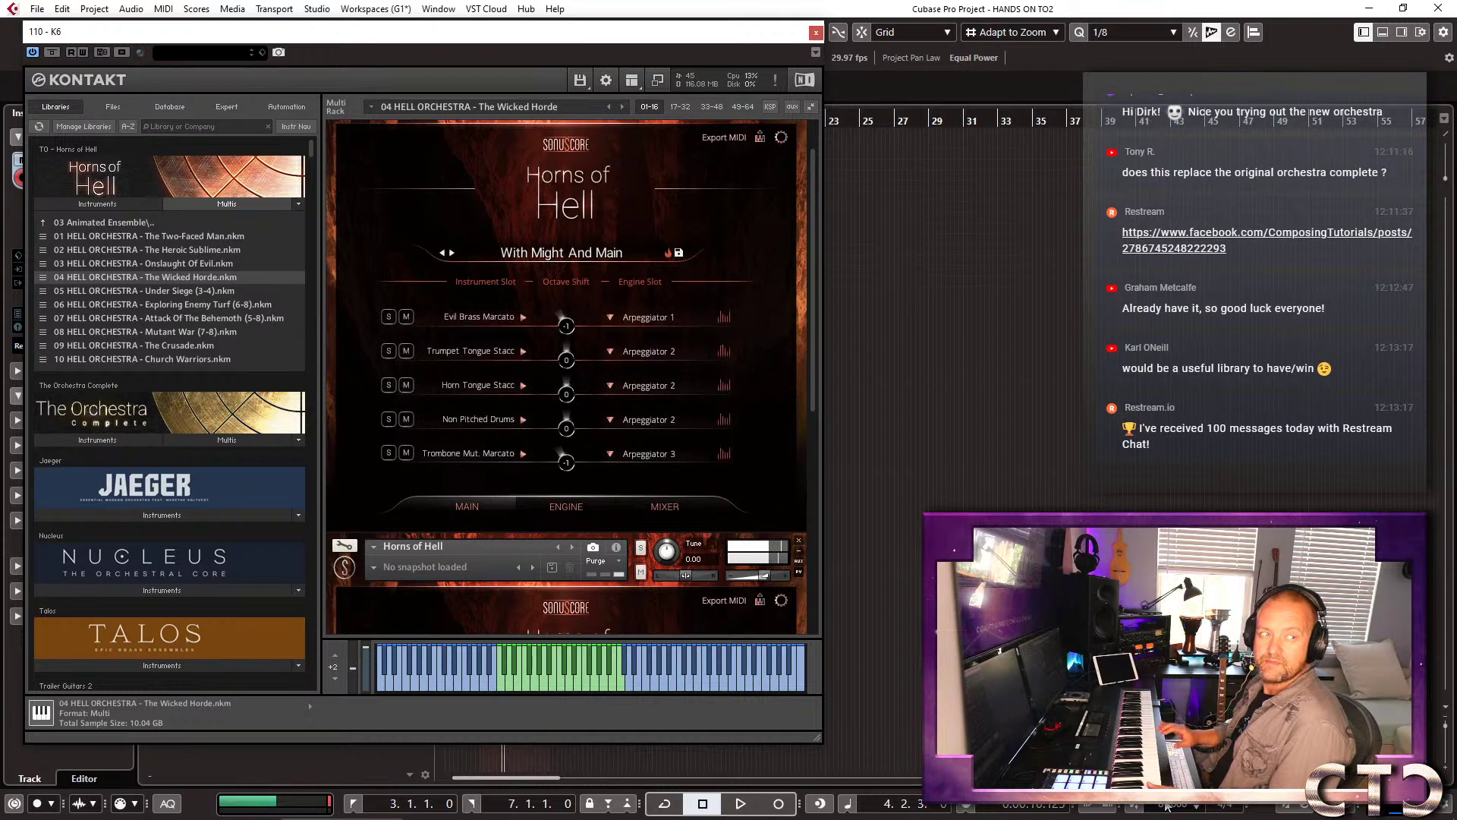
Replace the multi with 07 HELL ORCHESTRA - Attack Of The Behemoth (5-8).
left_click(159, 319)
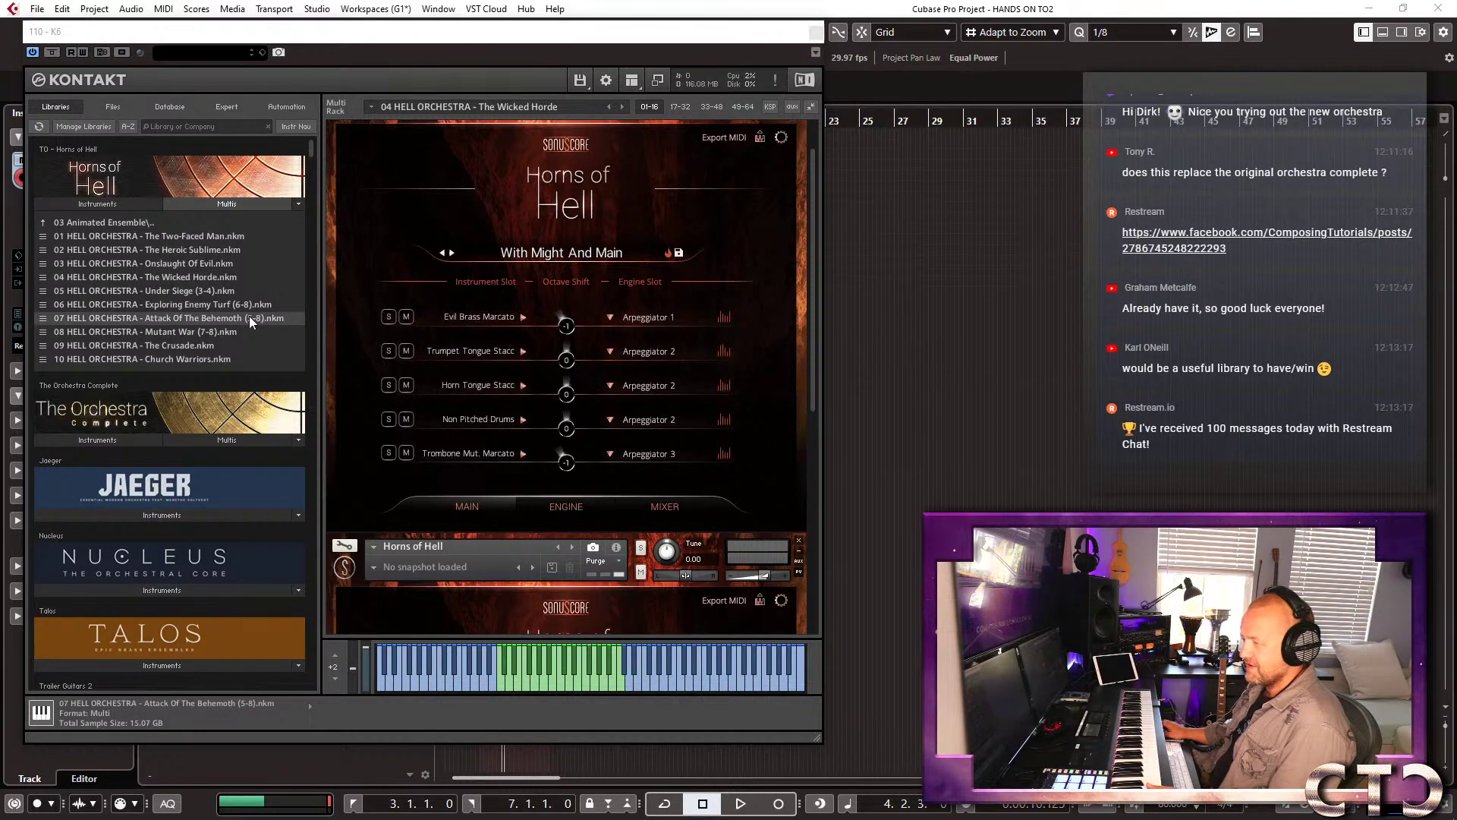
left_click(702, 472)
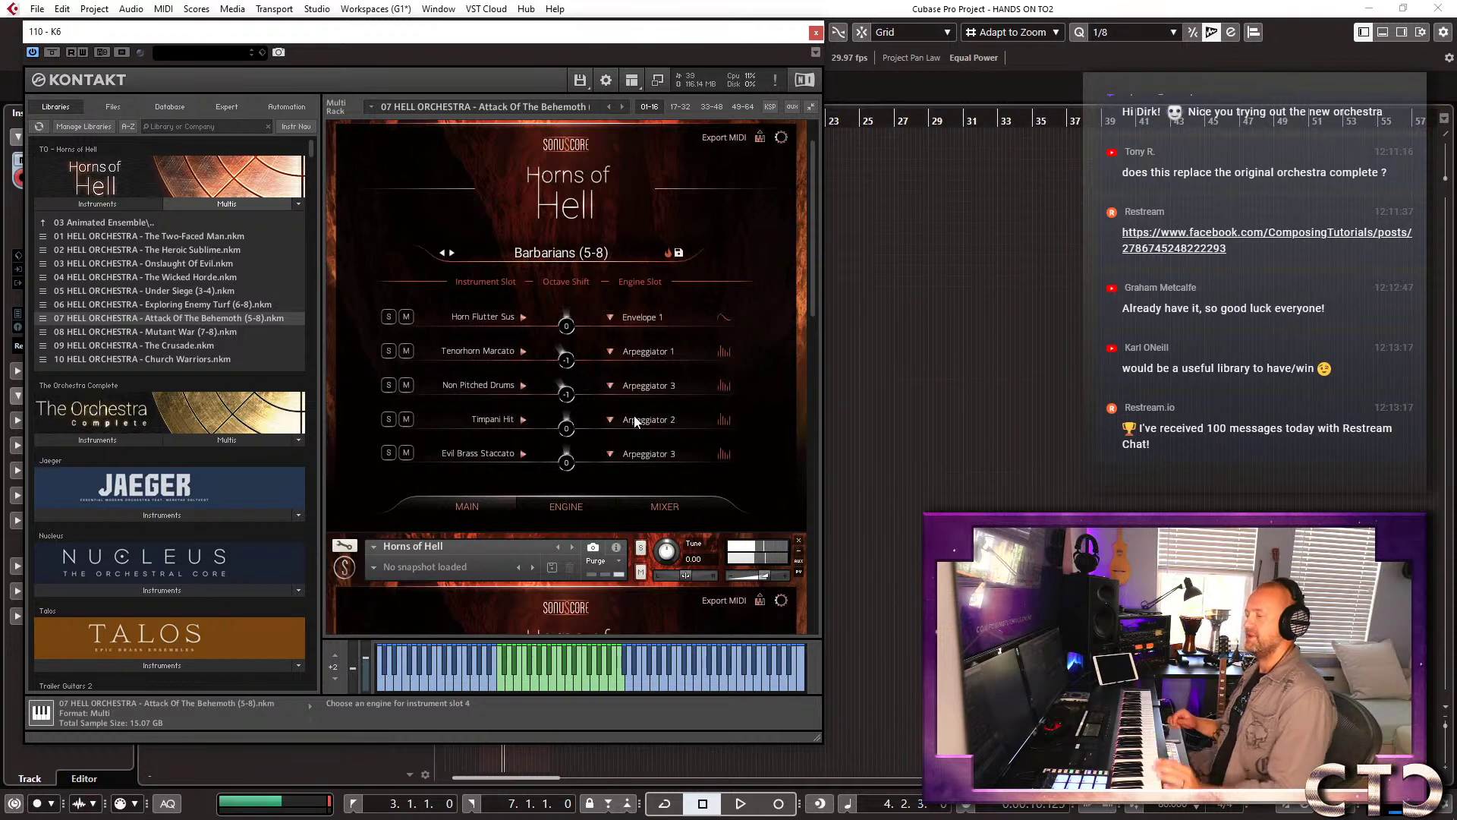
Go back to the Horns of Hell multi folder overview and reset the multi to clear the rack.
left_click(171, 220)
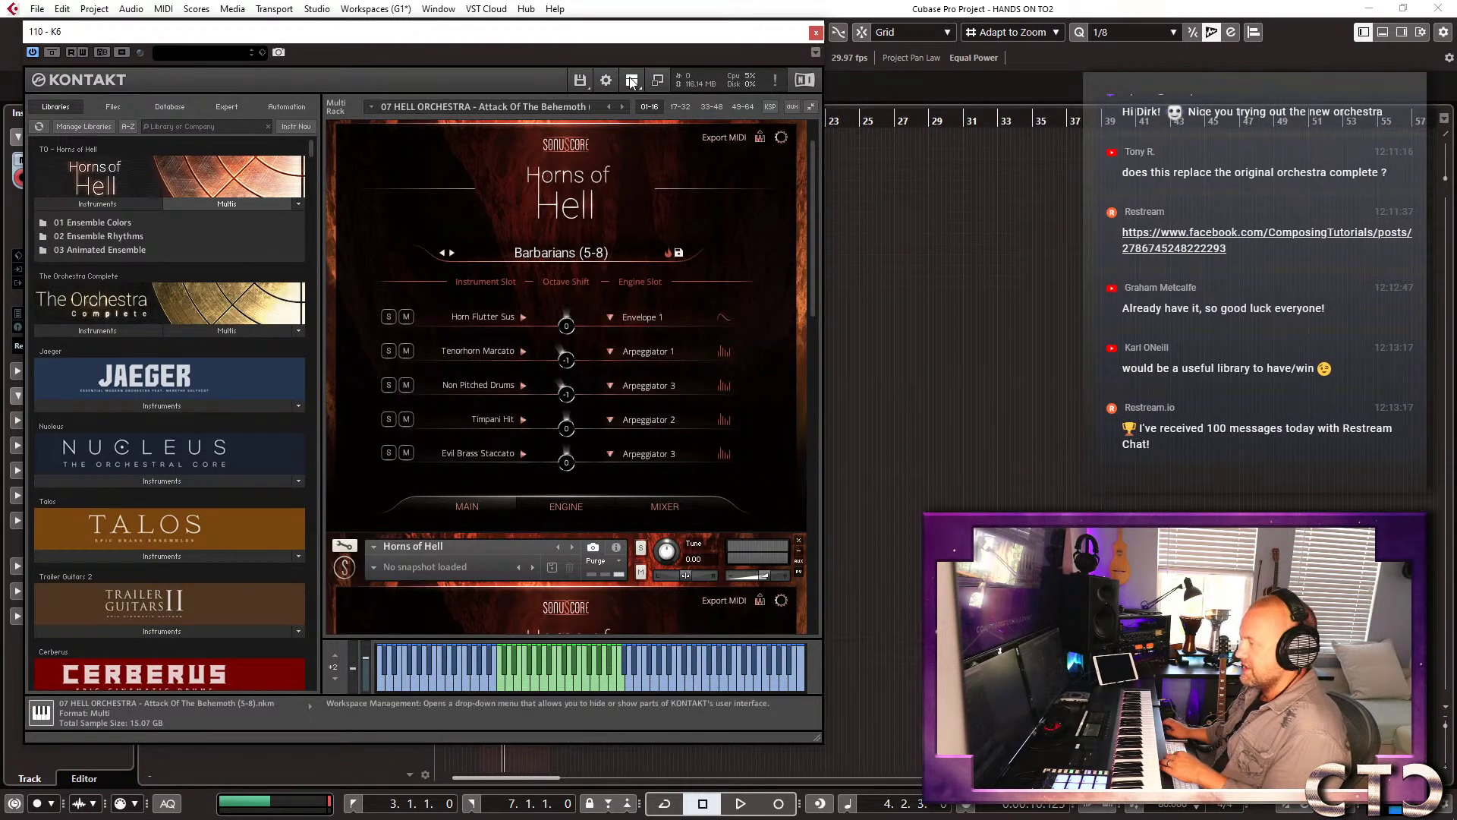
left_click(577, 82)
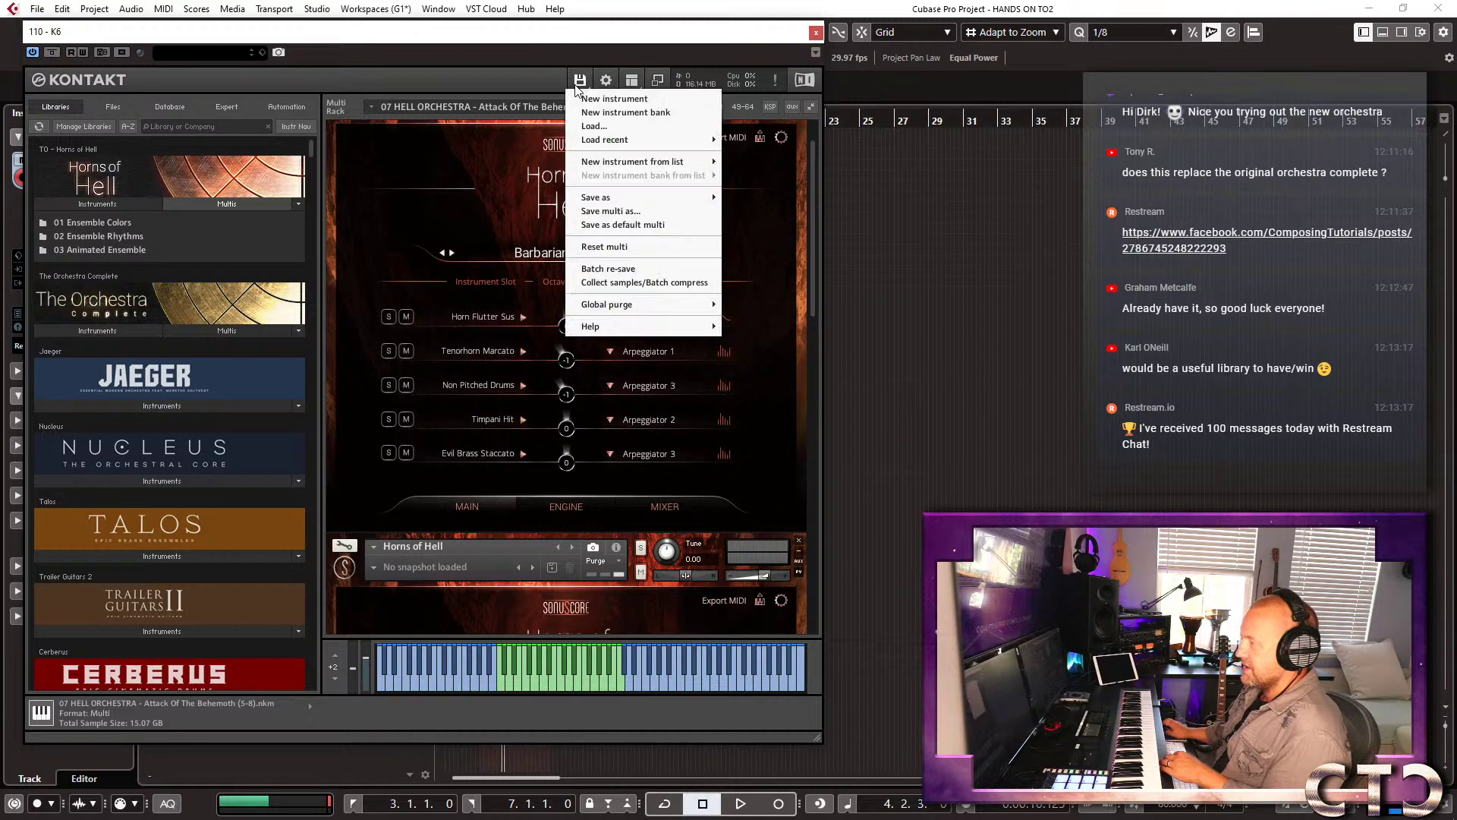
left_click(620, 248)
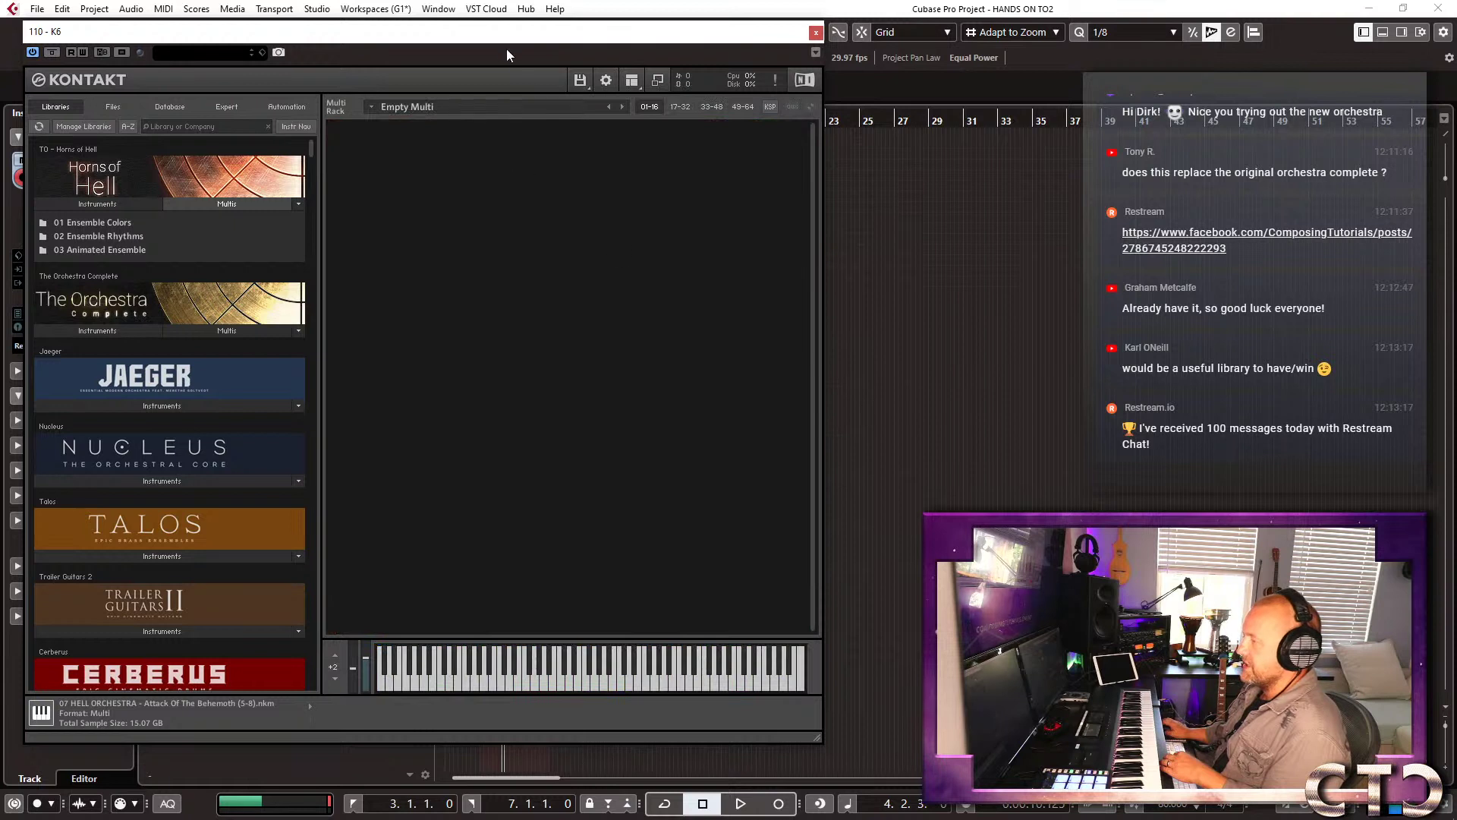
Load the multi 03 EVIL BATTLE Basic 8ths Triplets 01 from the Horns of Hell 02 Ensemble Rhythms folder, replacing the empty multi.
left_click_drag(507, 31, 568, 59)
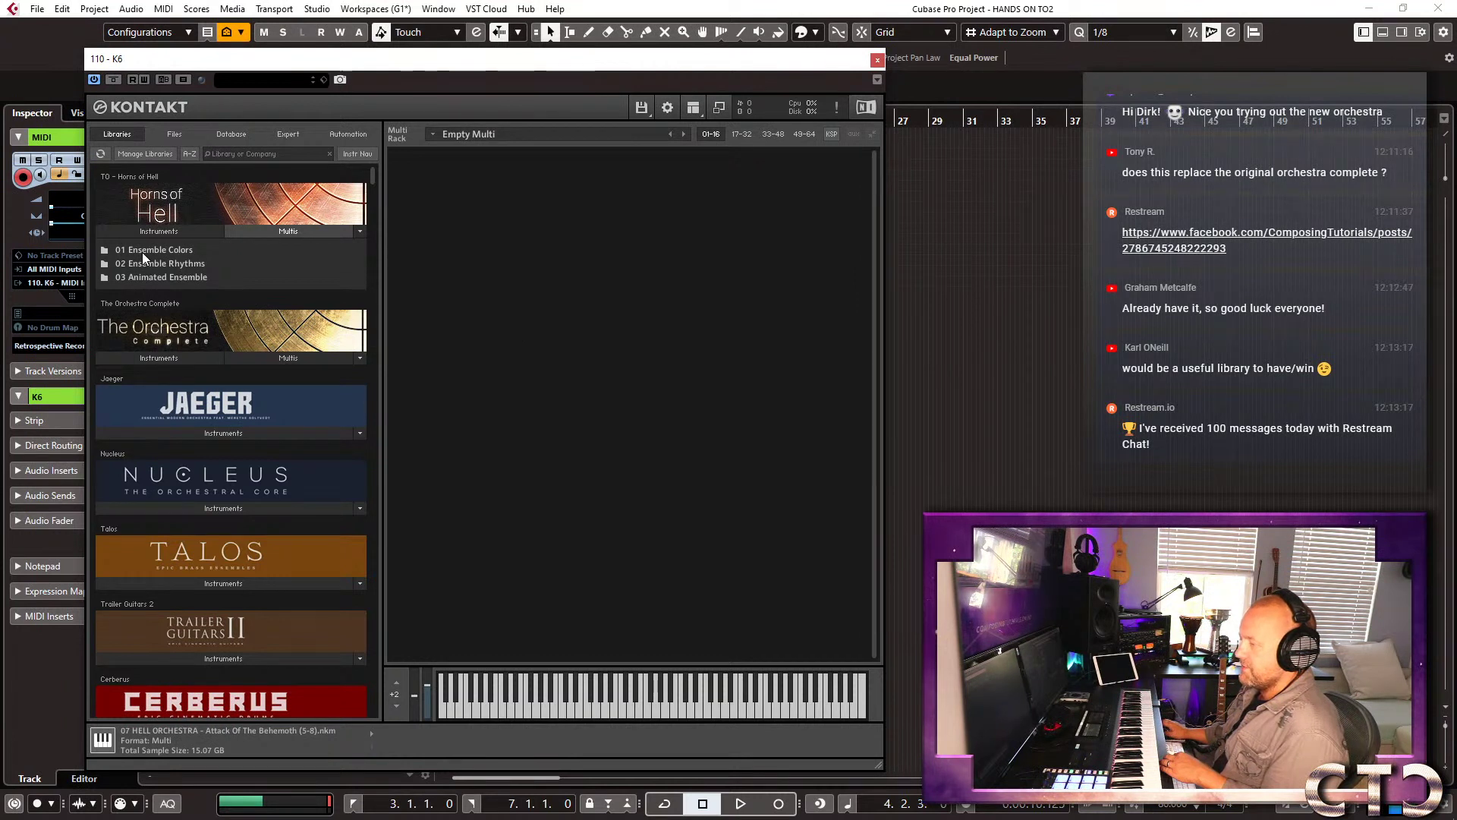
left_click(194, 355)
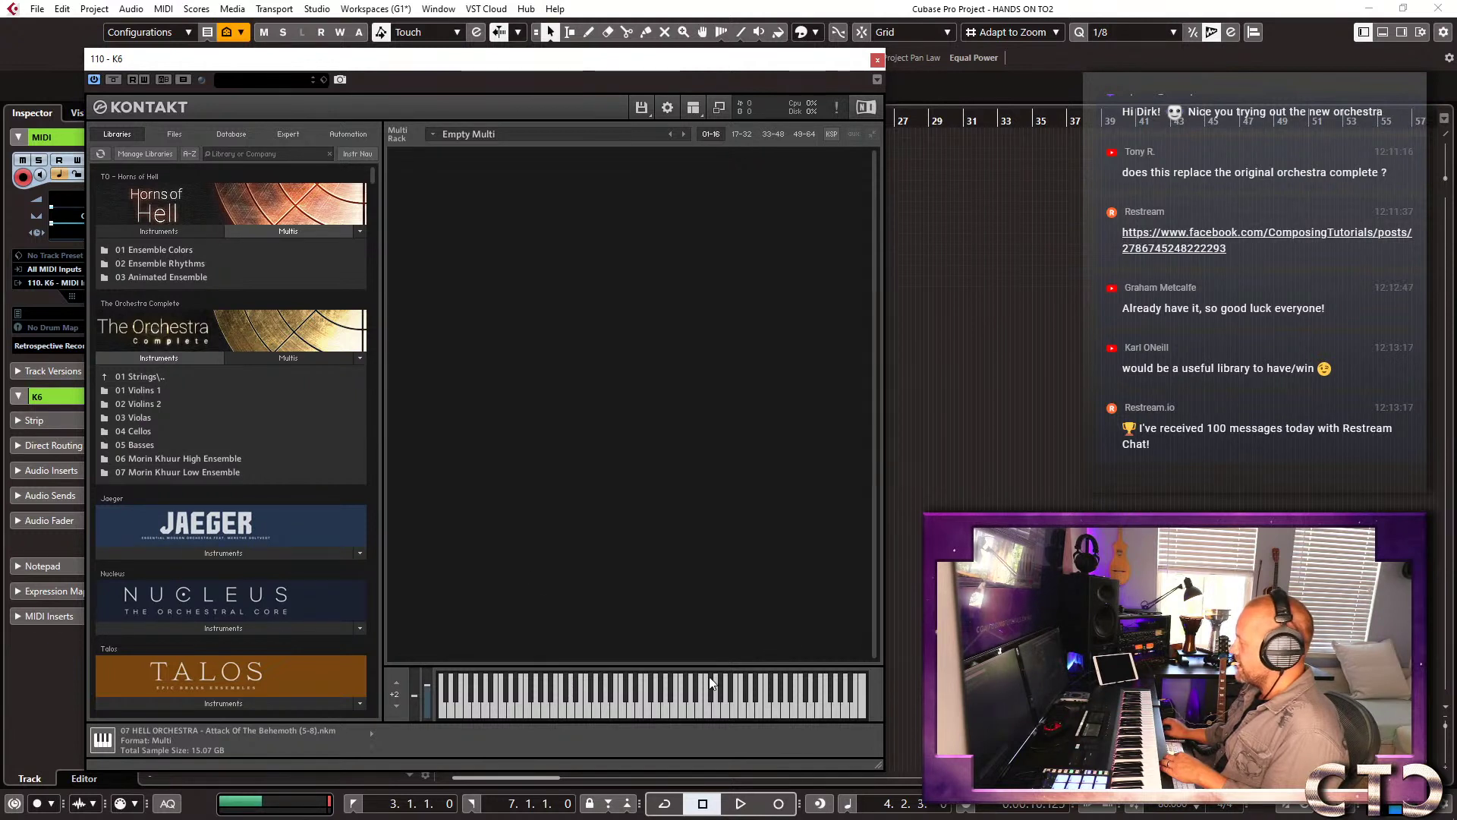
double_click(152, 261)
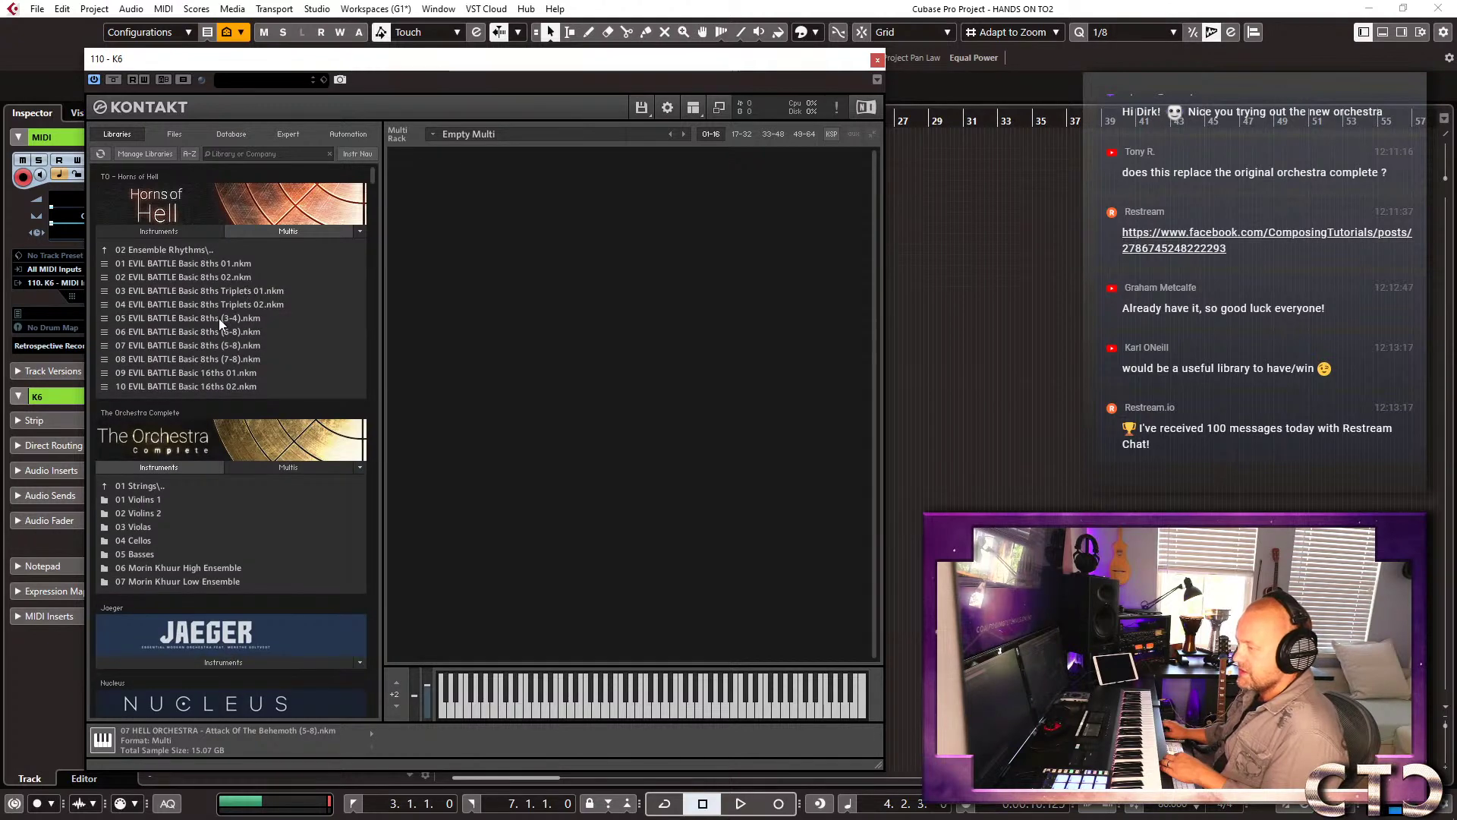
double_click(190, 292)
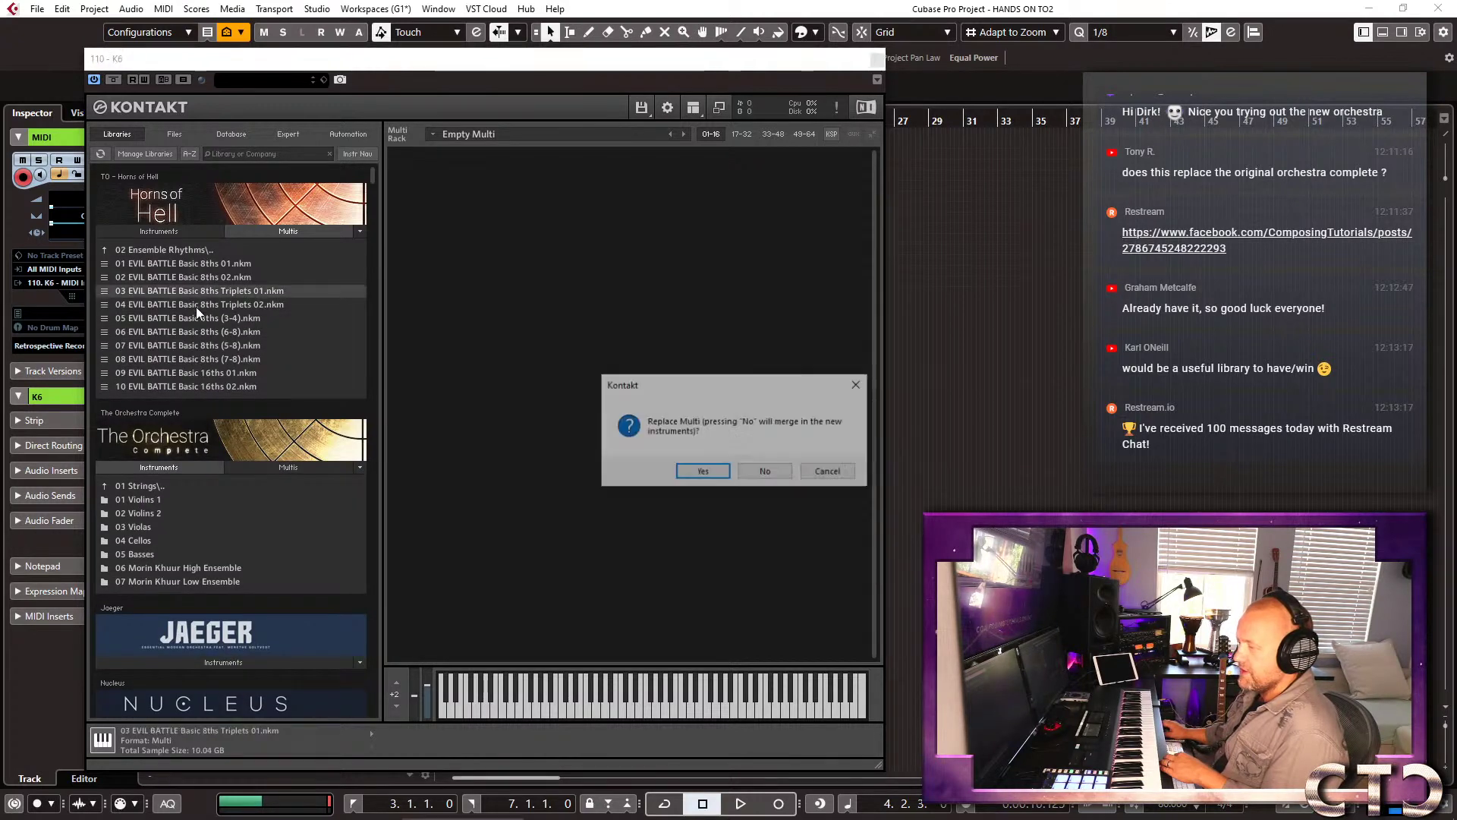
left_click(695, 471)
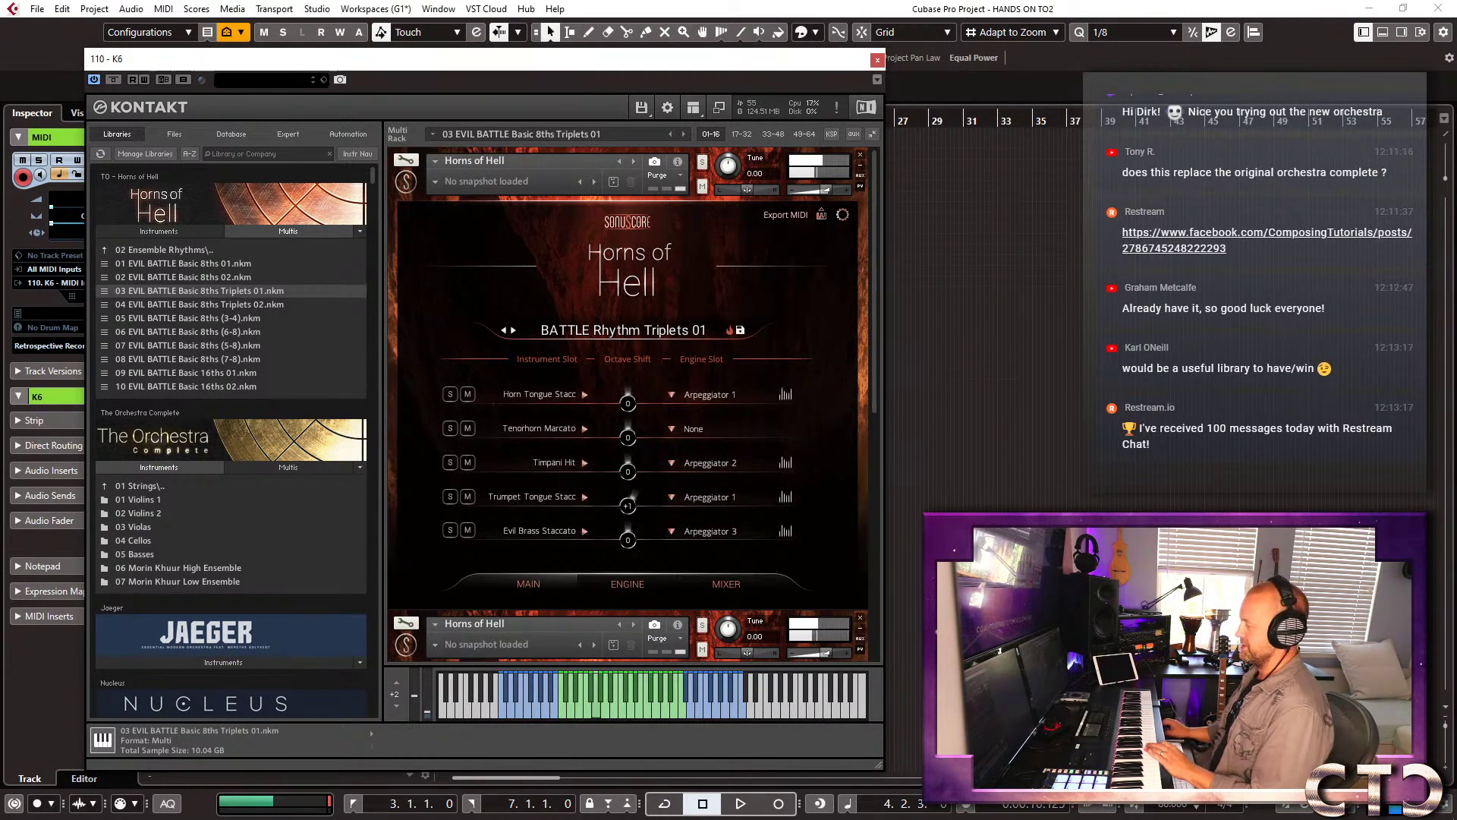
Switch to the Comment Picker page in the browser and get the comments of the entered Facebook post with duplicate users filtered.
key("ctrl+w")
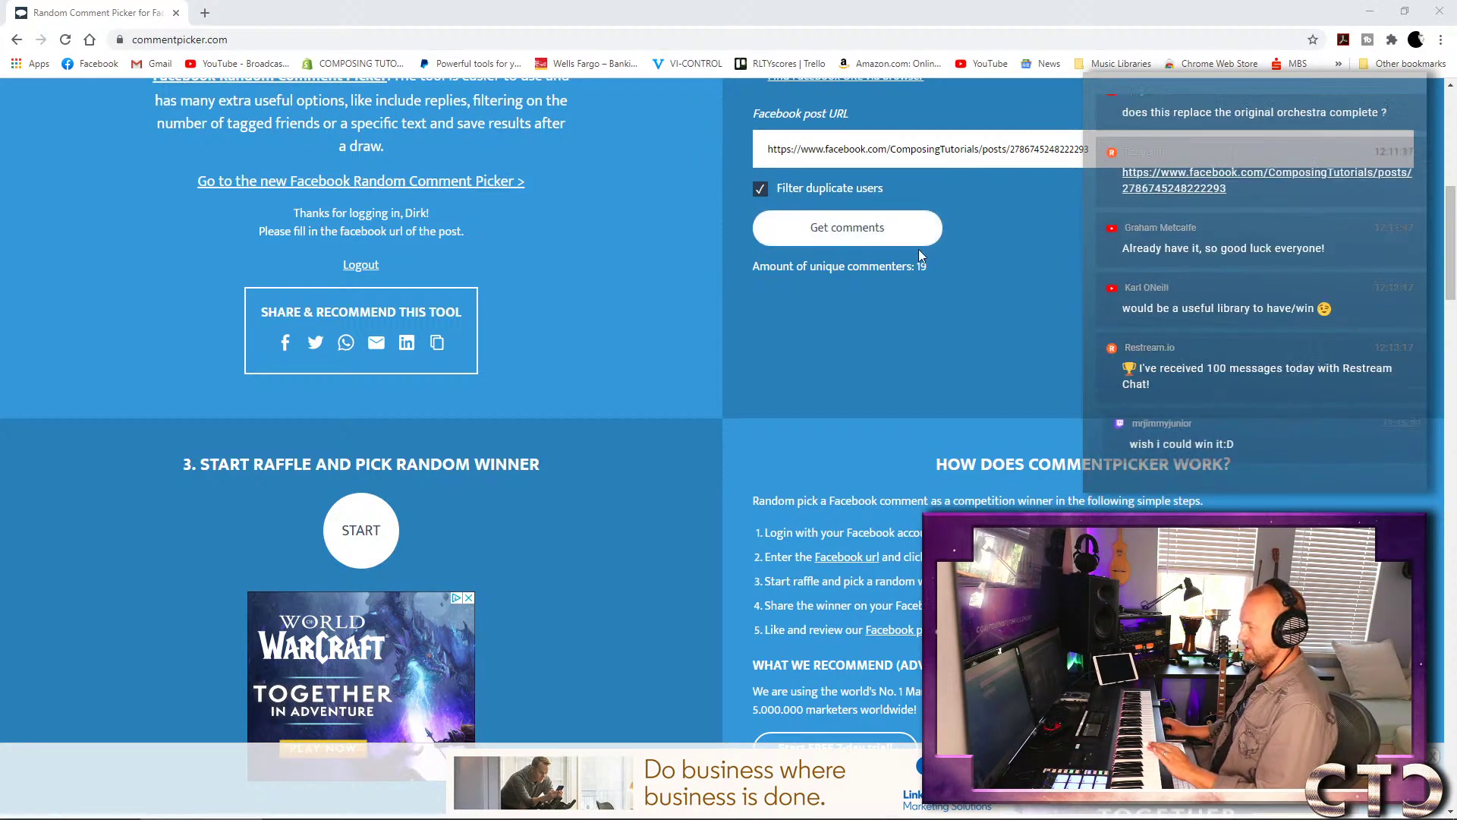
left_click(903, 235)
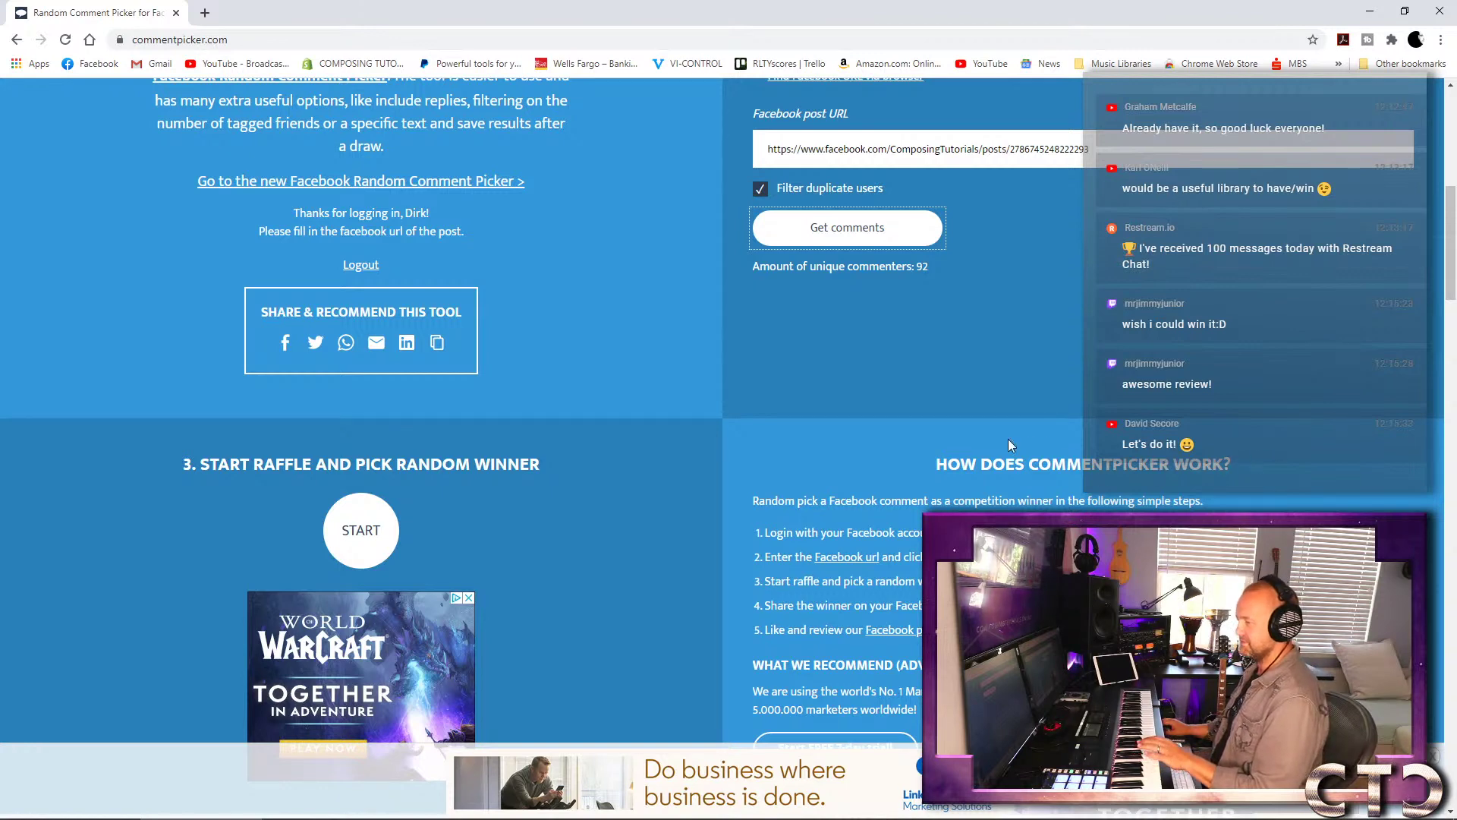
scroll(990, 293, "down", 1)
scroll(983, 296, "up", 1)
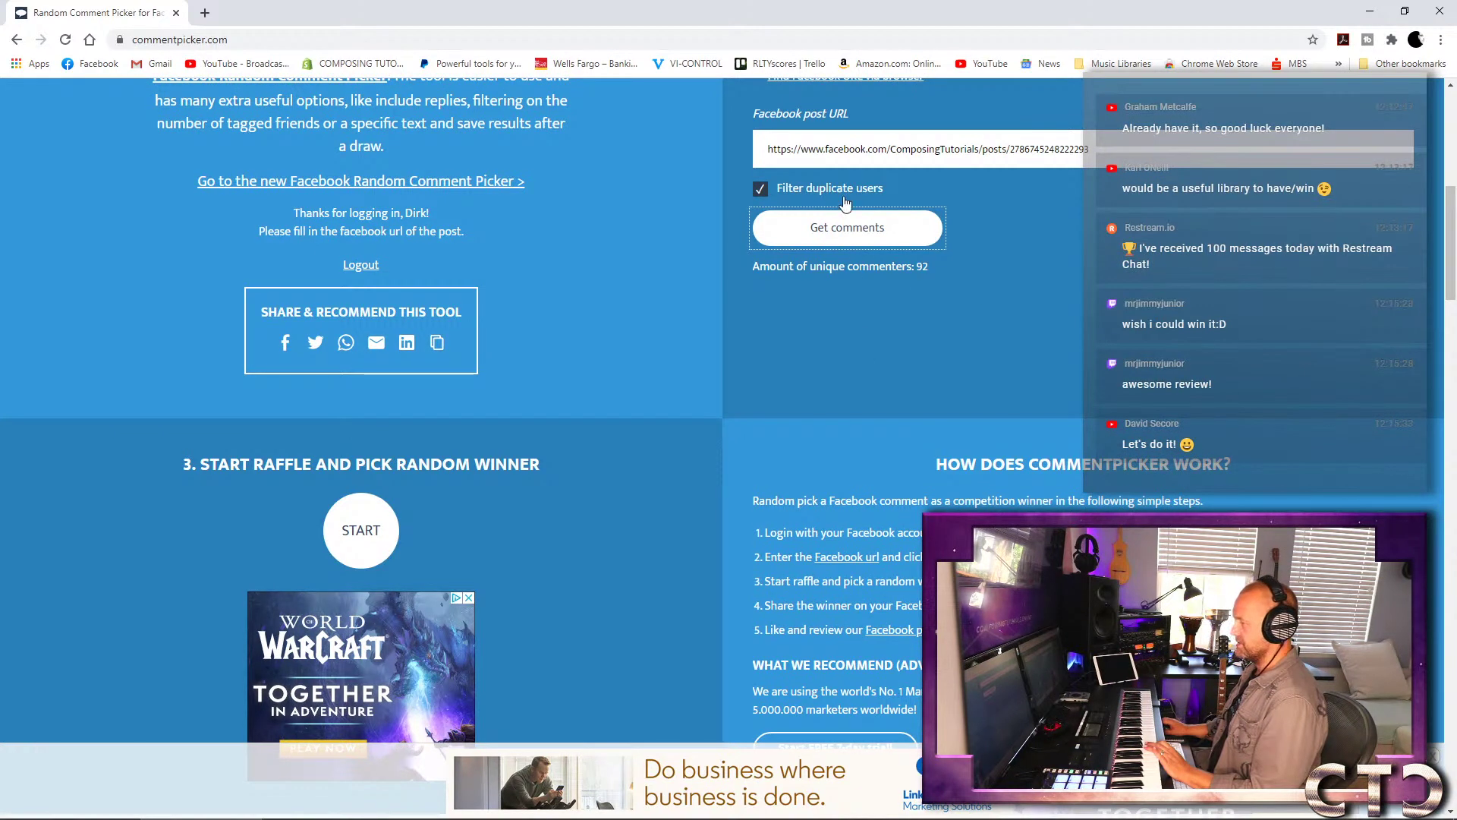
Start the raffle to pick a random winner and open the winner's Facebook link in a new tab.
scroll(739, 361, "up", 3)
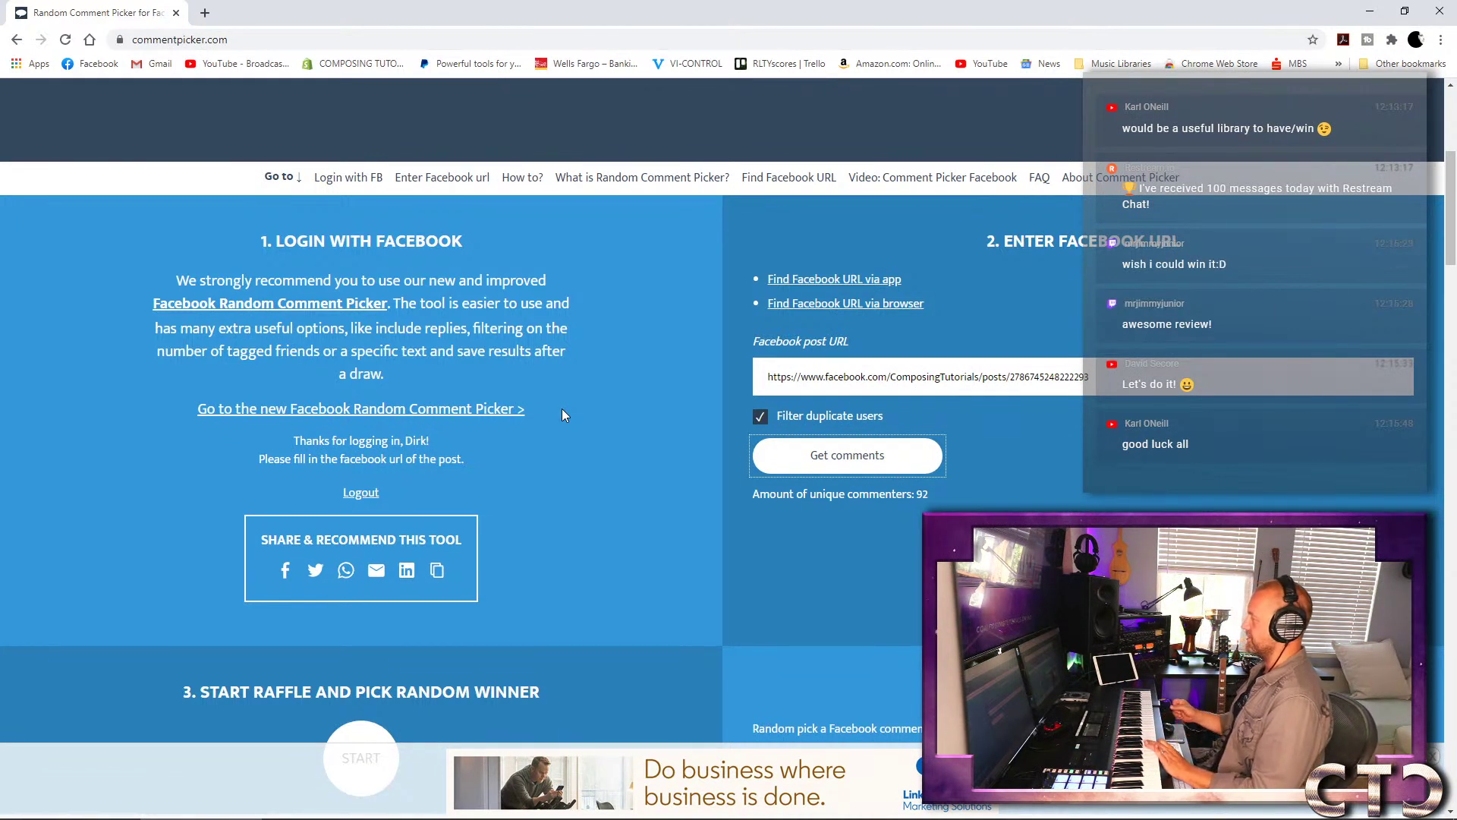
scroll(671, 463, "down", 3)
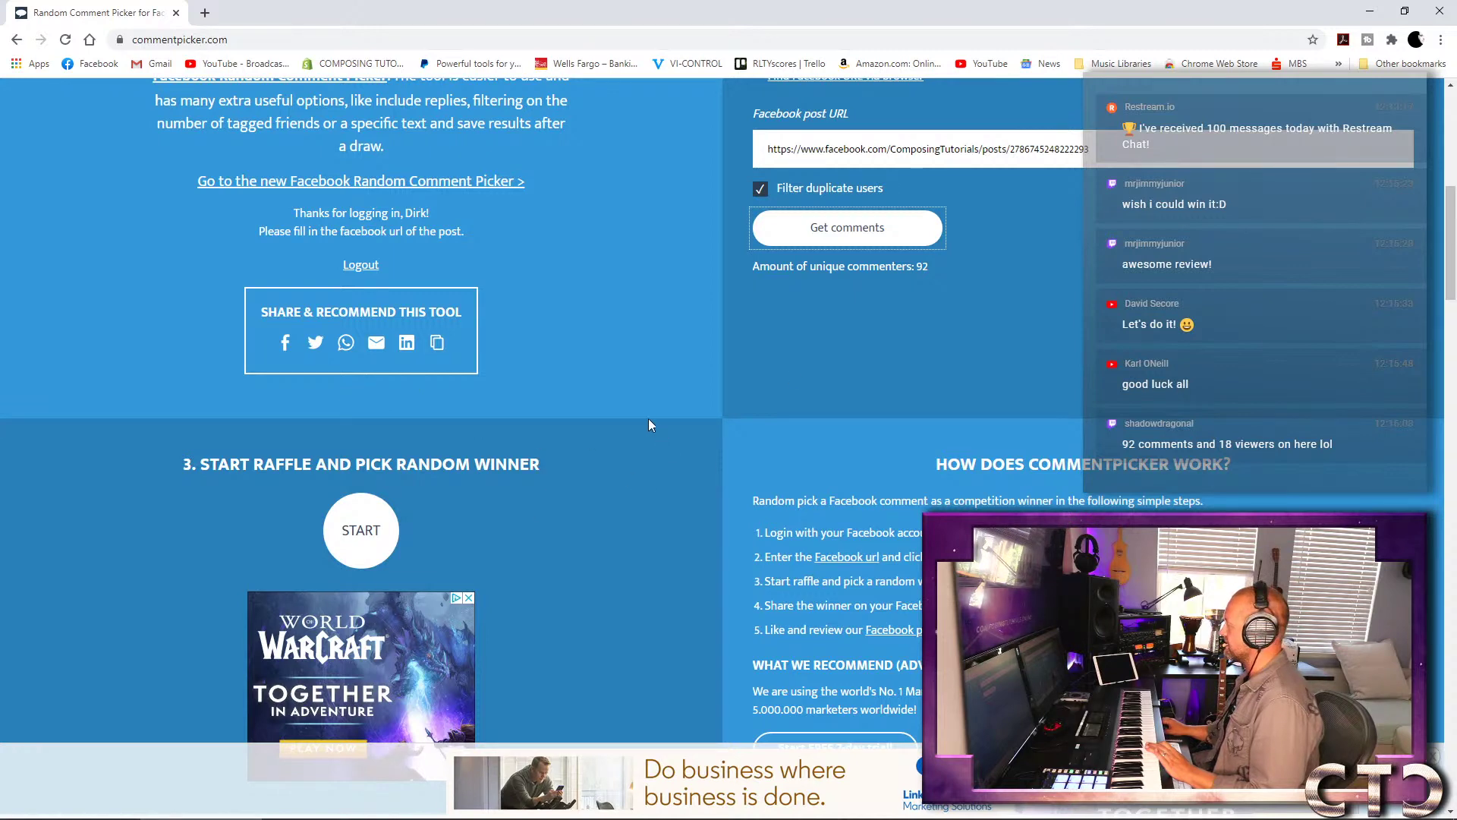
scroll(598, 444, "down", 2)
scroll(598, 444, "up", 6)
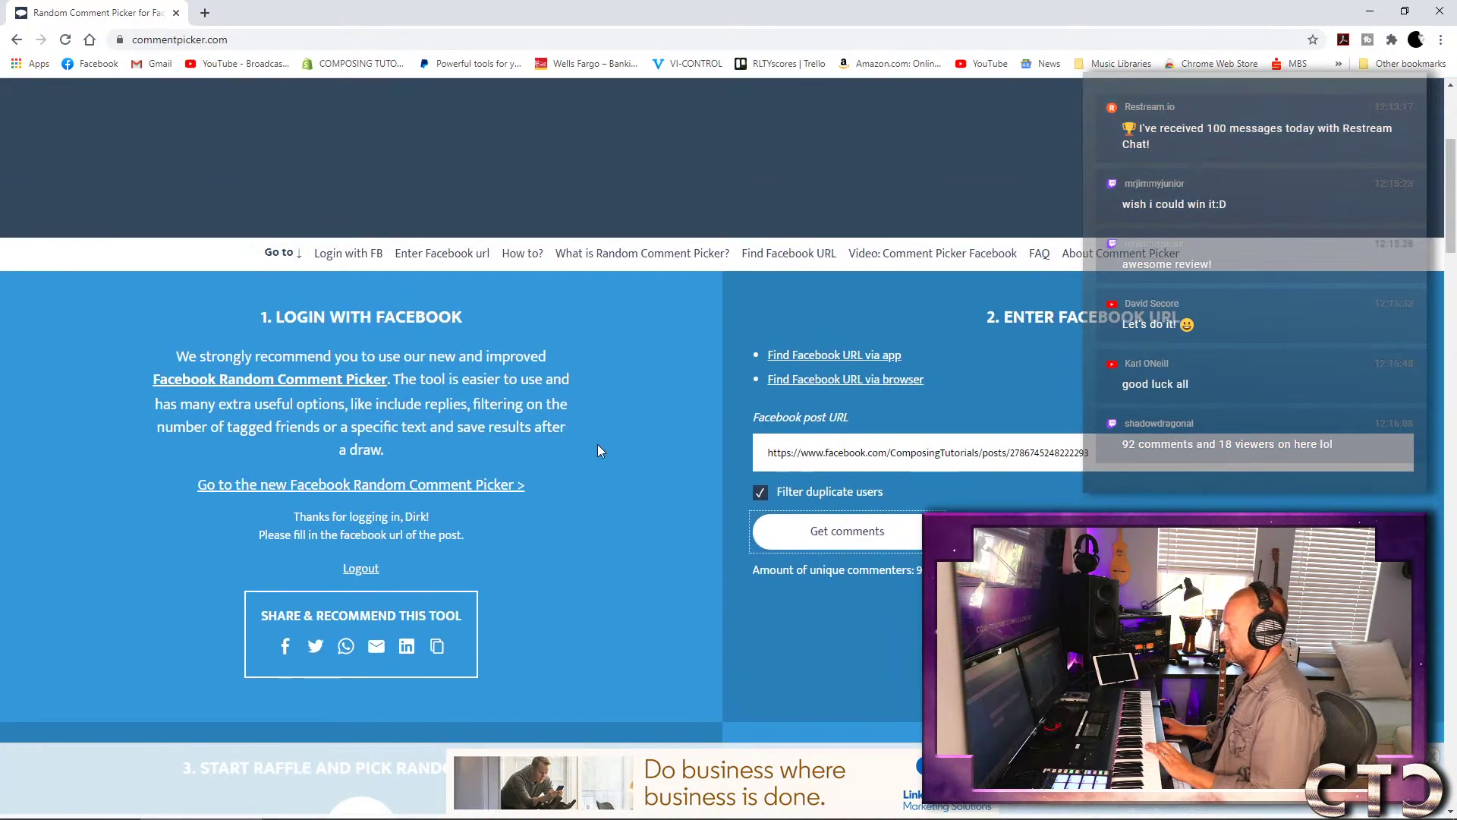
scroll(598, 451, "down", 2)
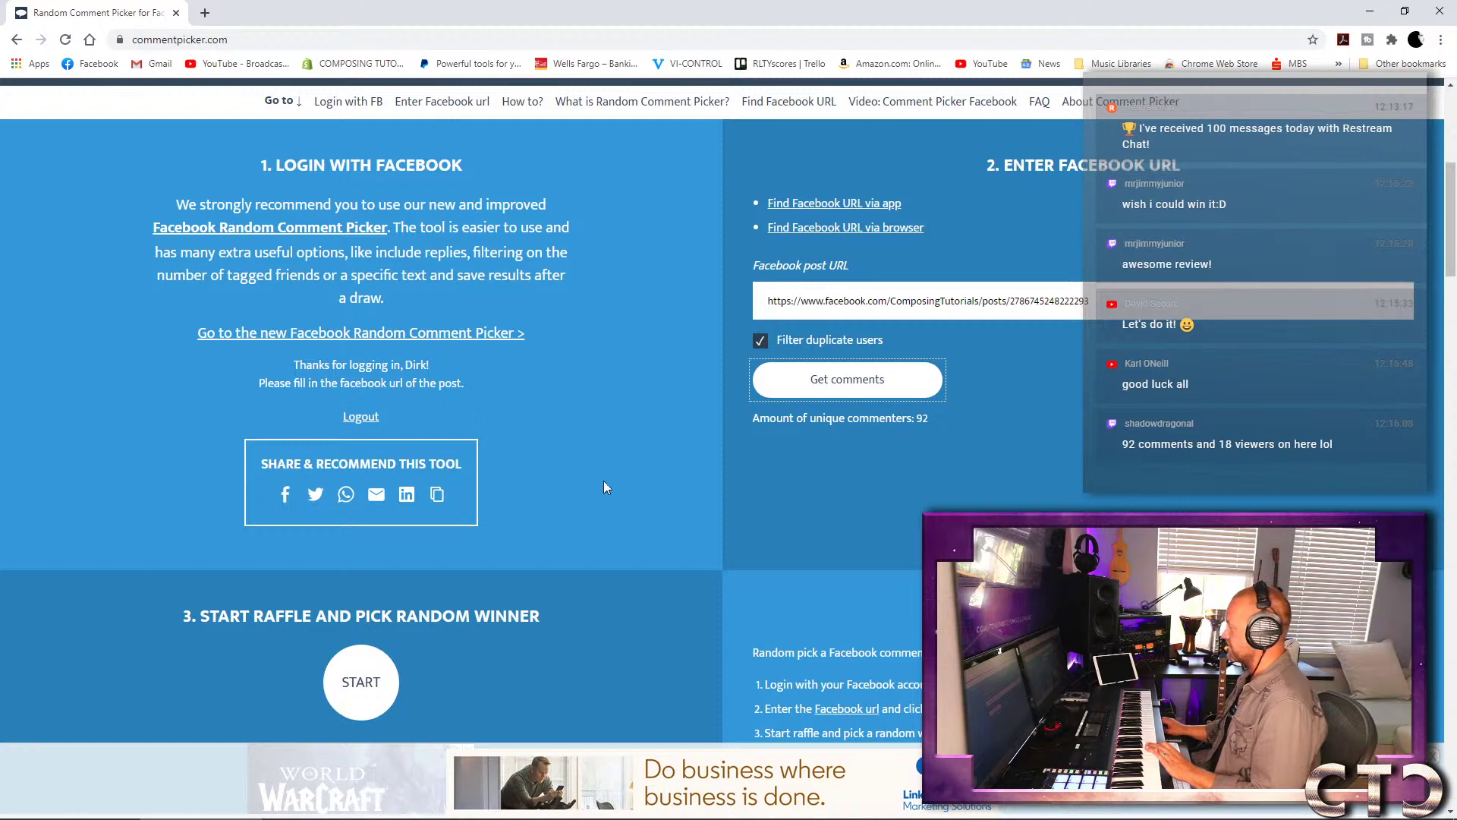
scroll(546, 504, "down", 3)
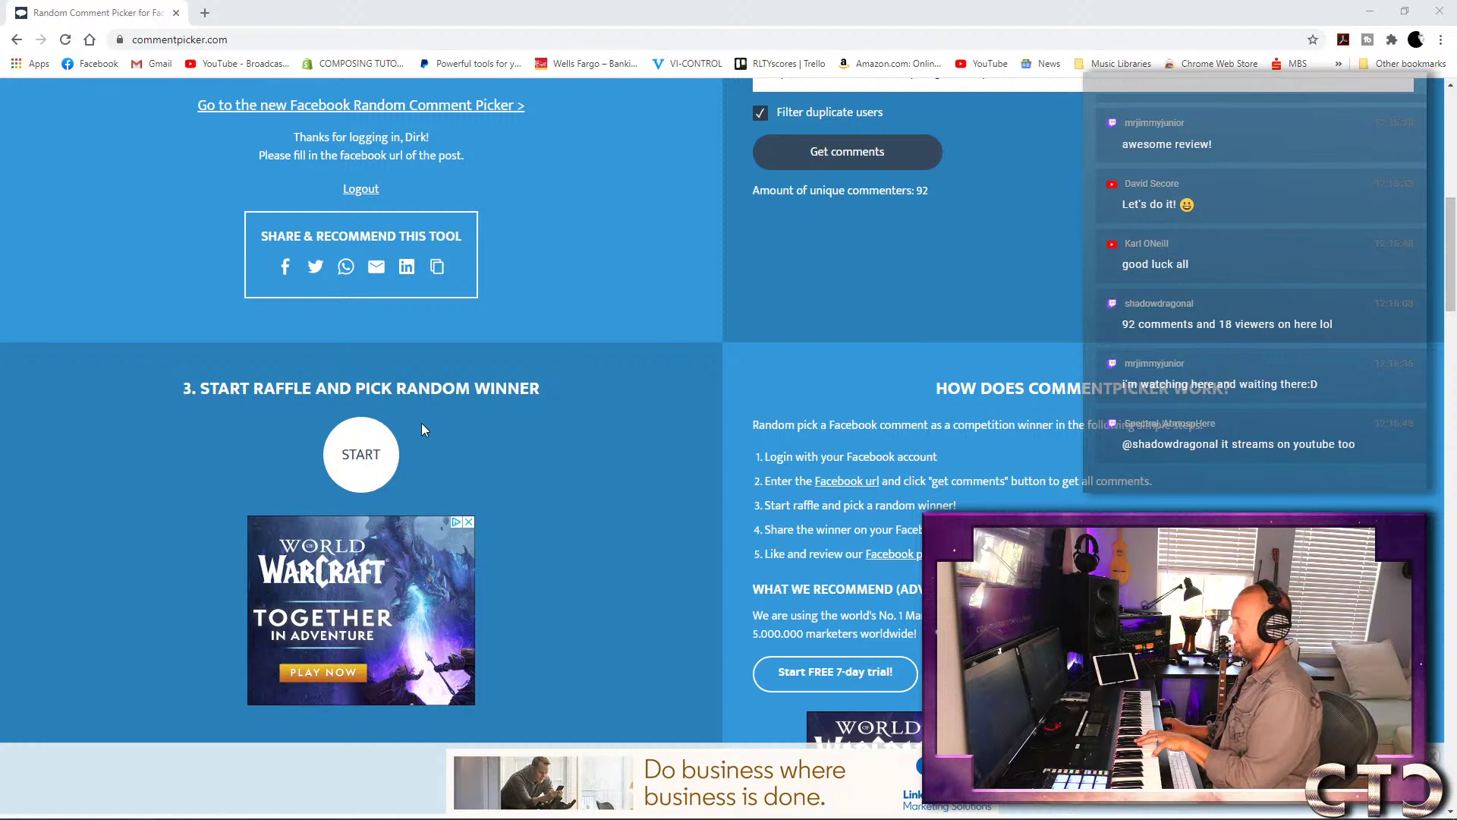
left_click(380, 453)
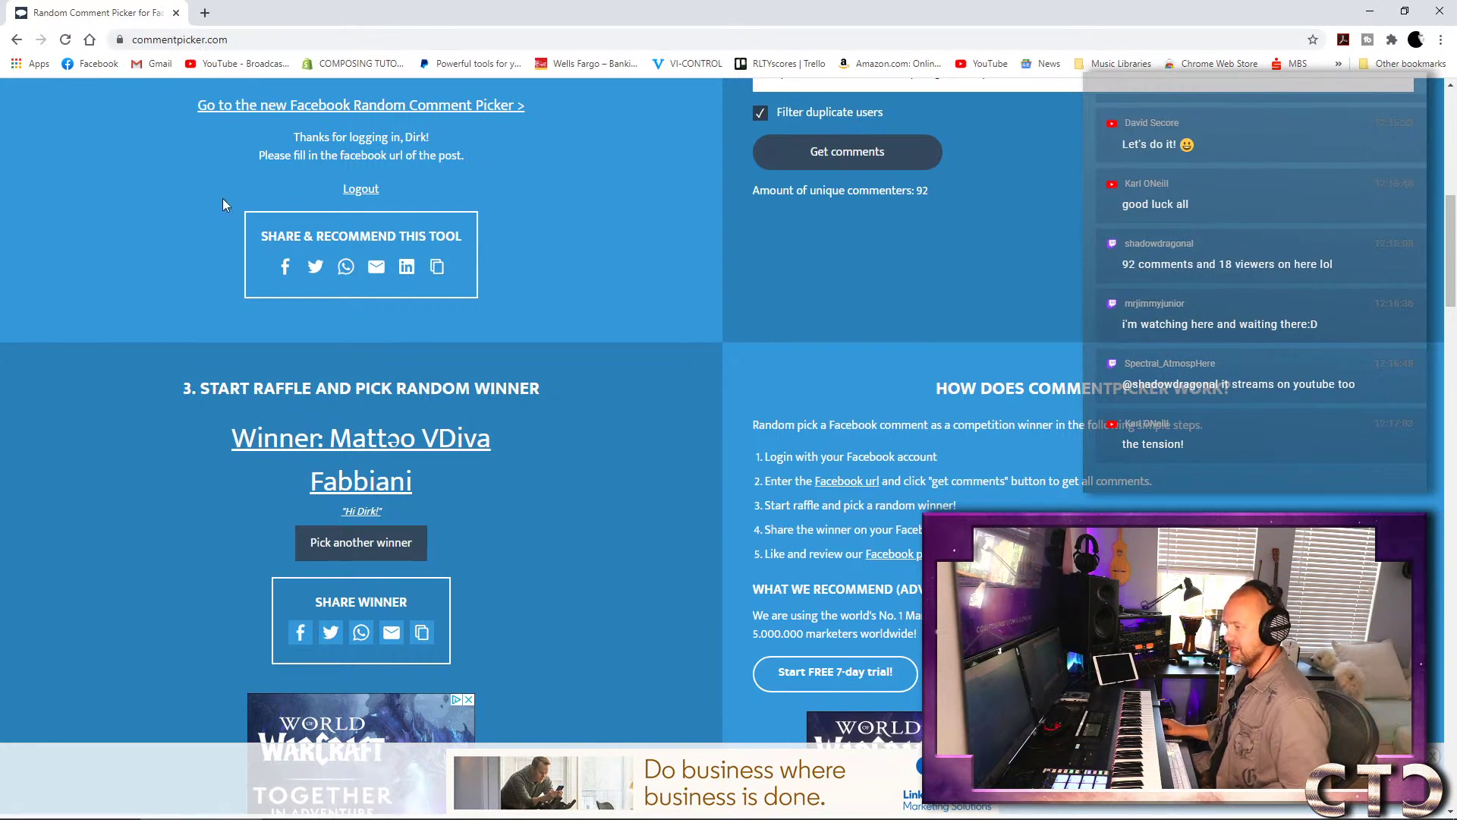
right_click(395, 434)
left_click(429, 460)
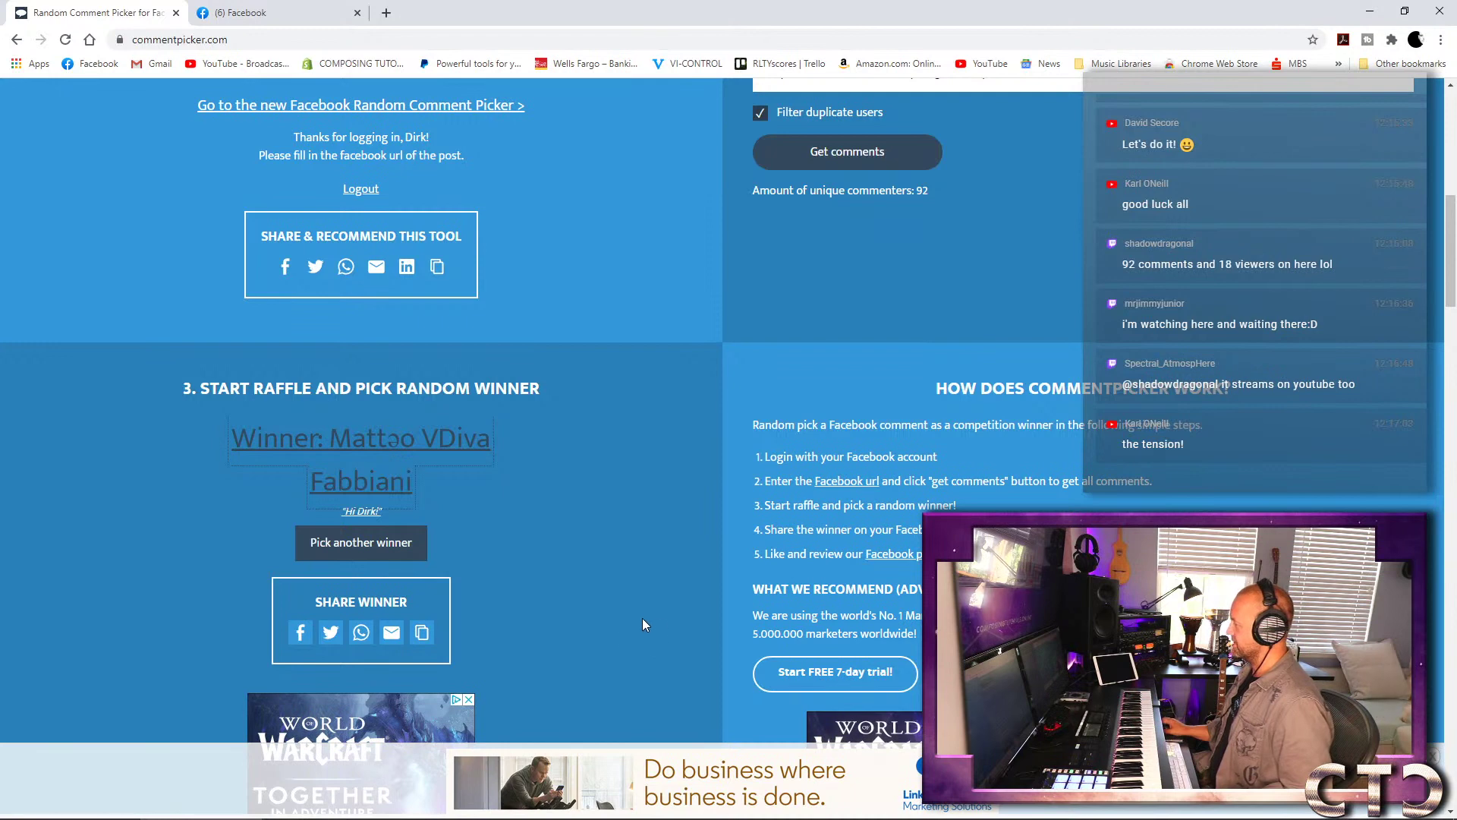
Switch back to Cubase and delete the four MIDI tracks below the K6 track.
mouse_move(516, 818)
left_click(414, 809)
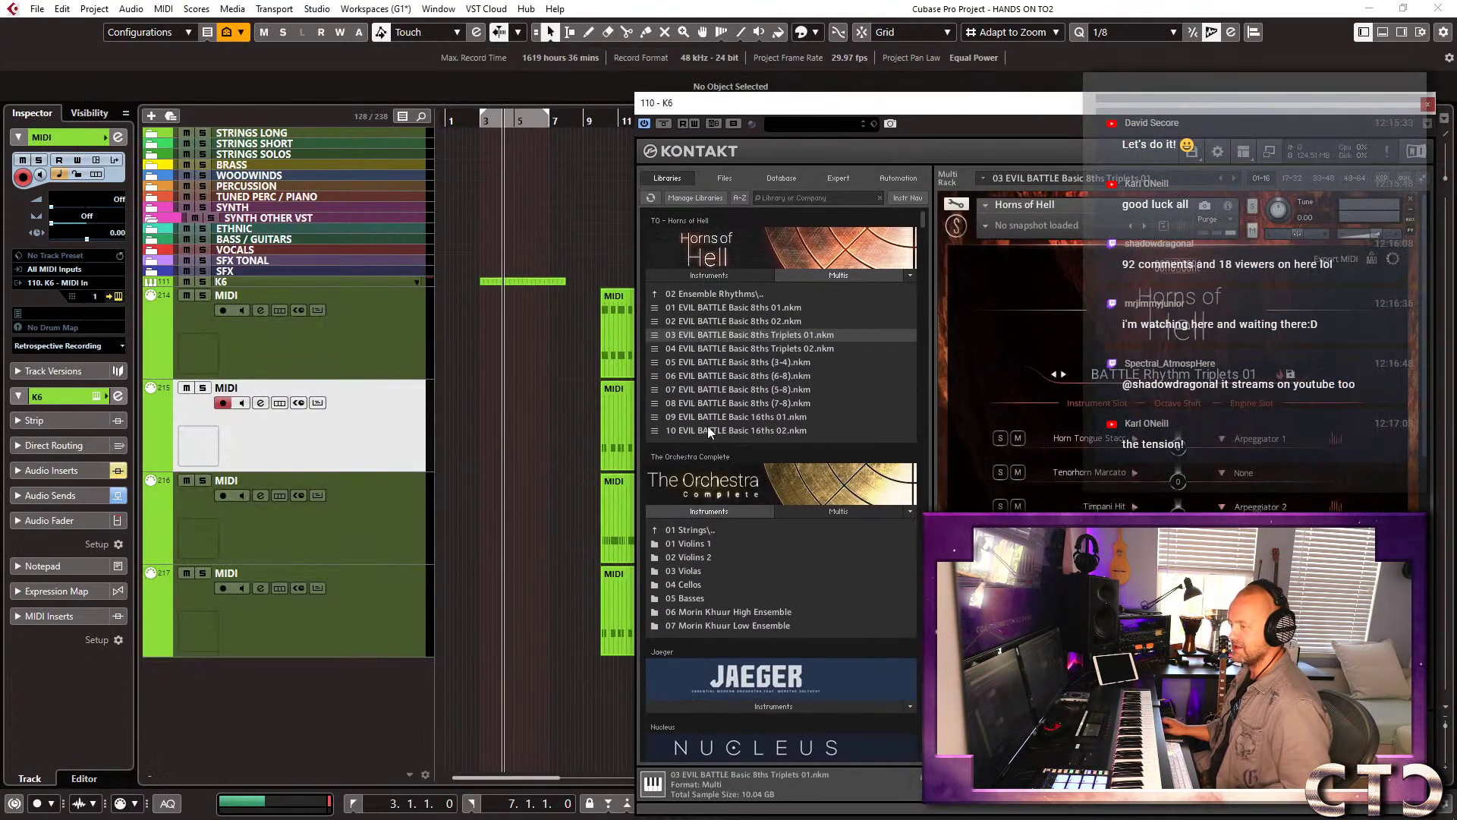
left_click(363, 372)
left_click(369, 608, "shift")
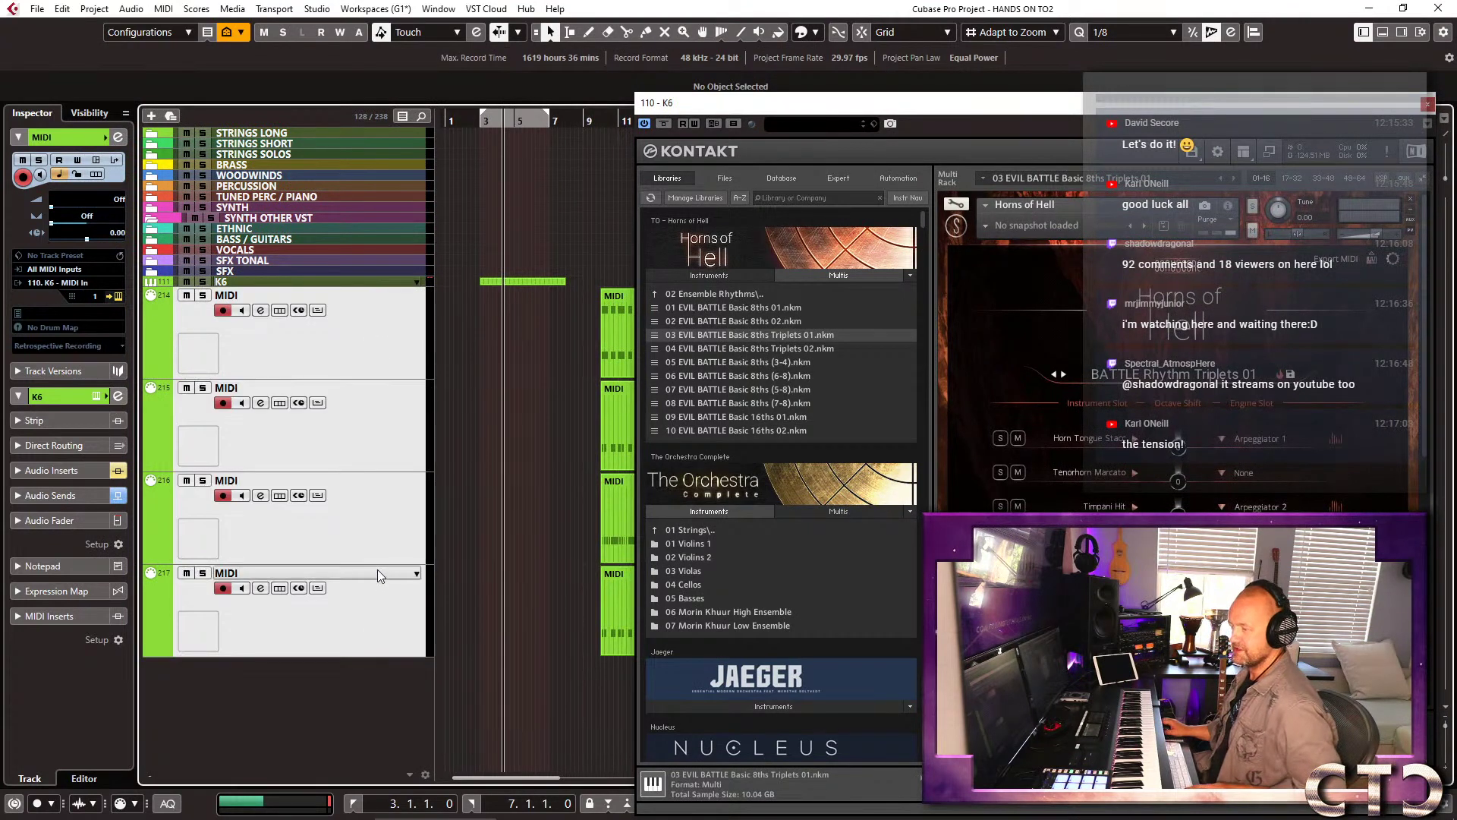
left_click_drag(375, 565, 373, 498)
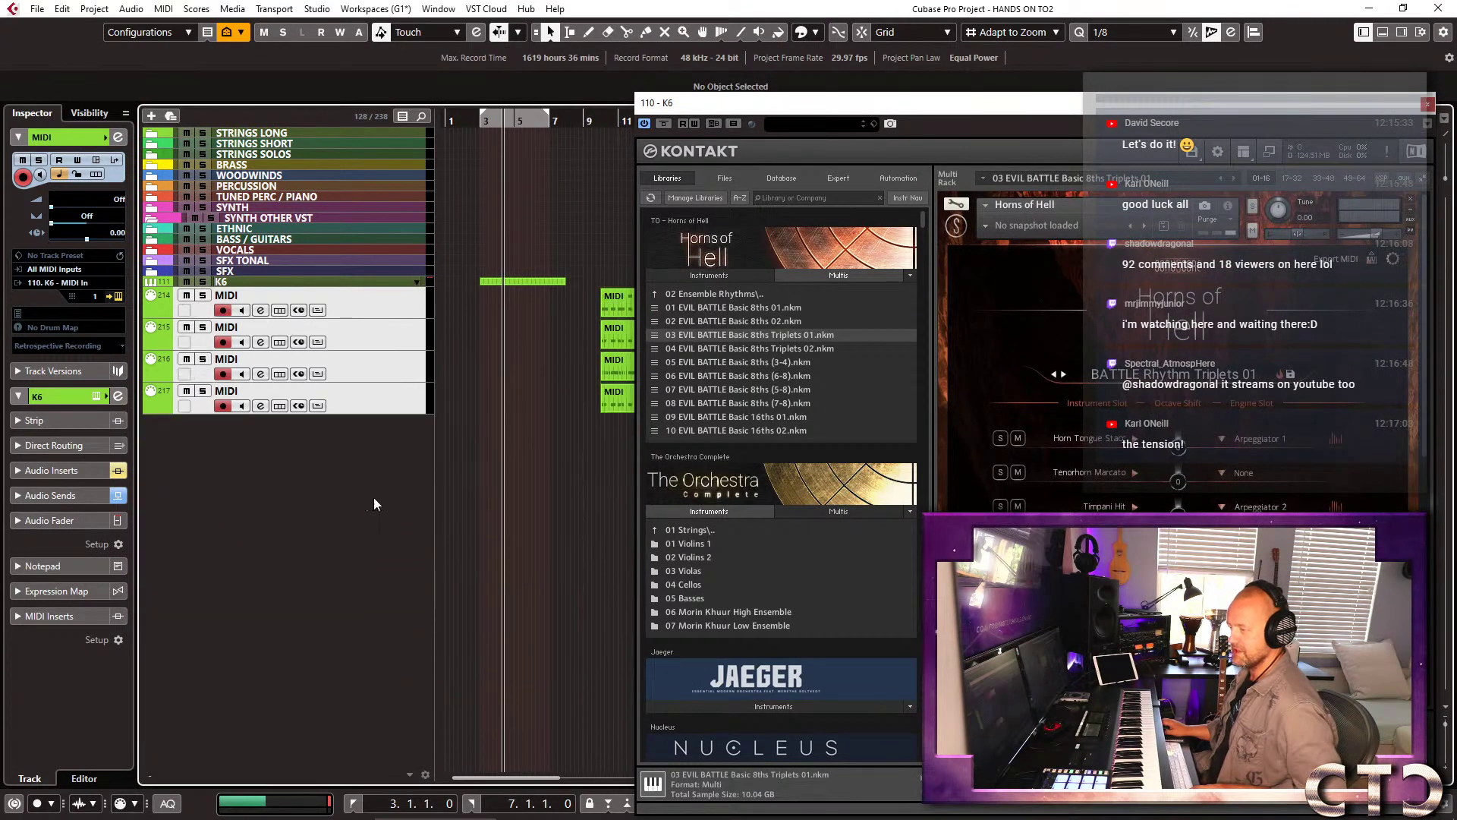
key("Delete")
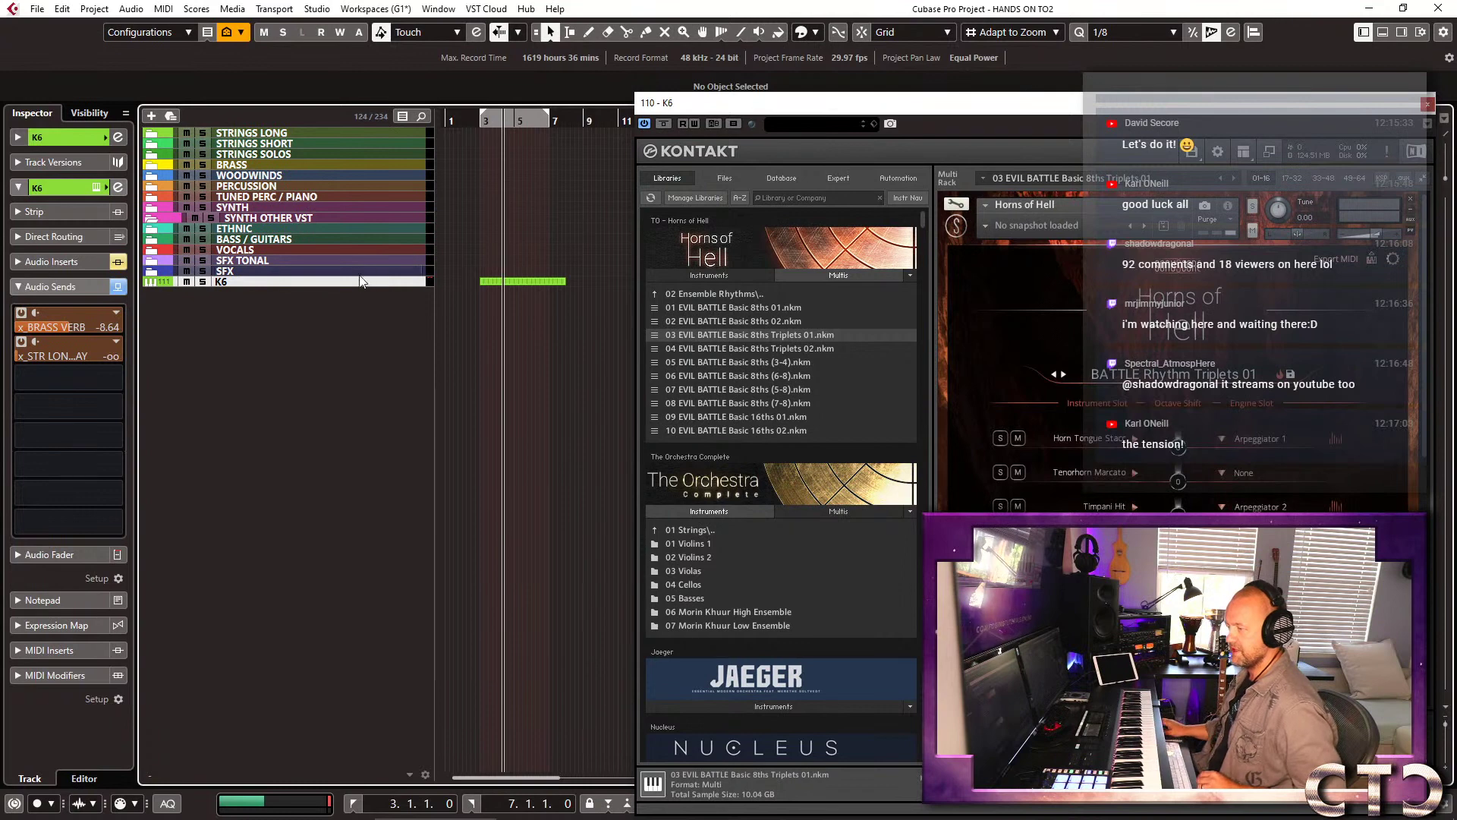
Enlarge the K6 track's height and move the Kontakt window clear of the chat overlay.
left_click_drag(348, 286, 345, 382)
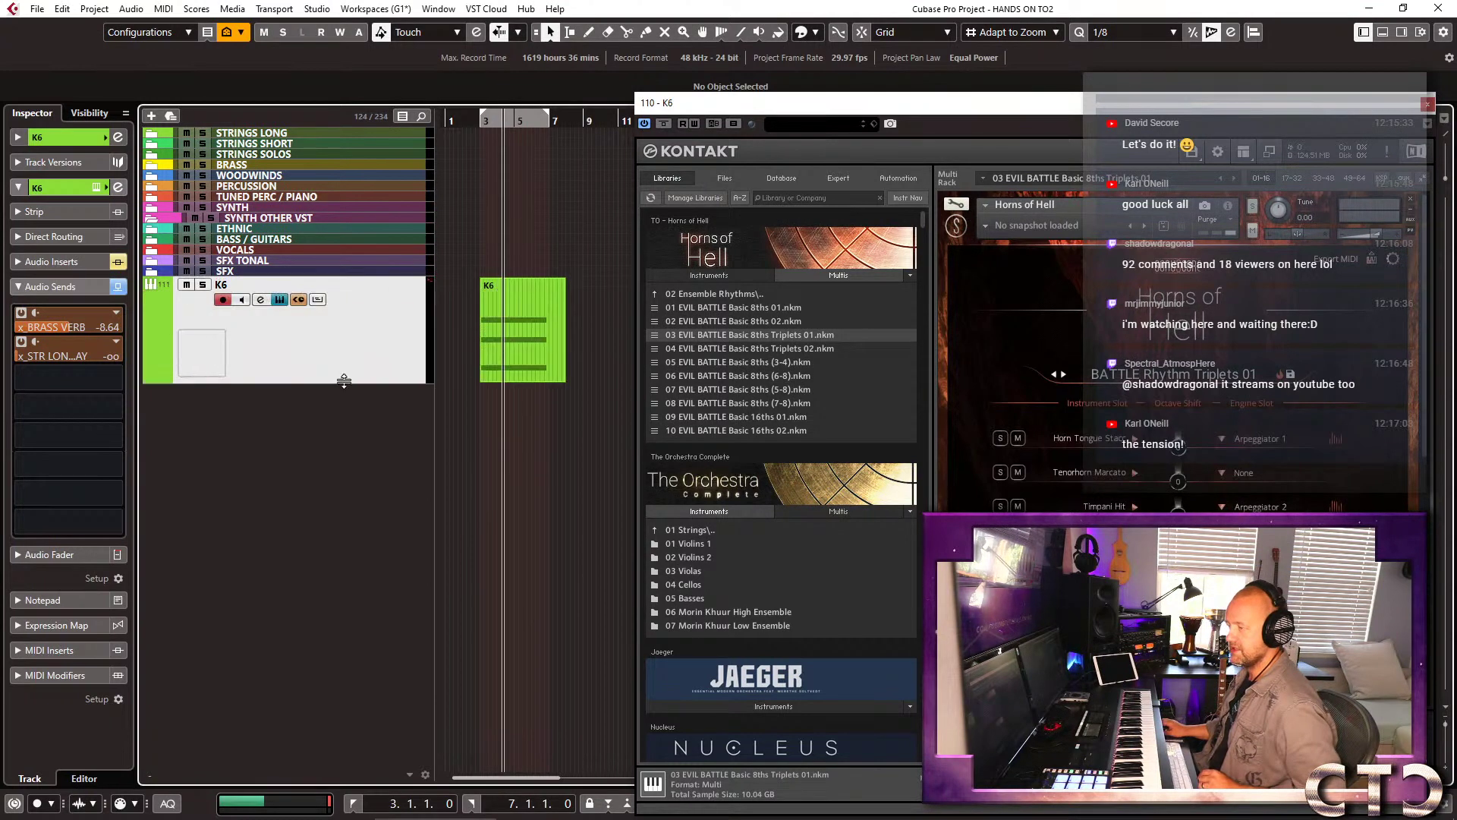
left_click_drag(840, 104, 262, 54)
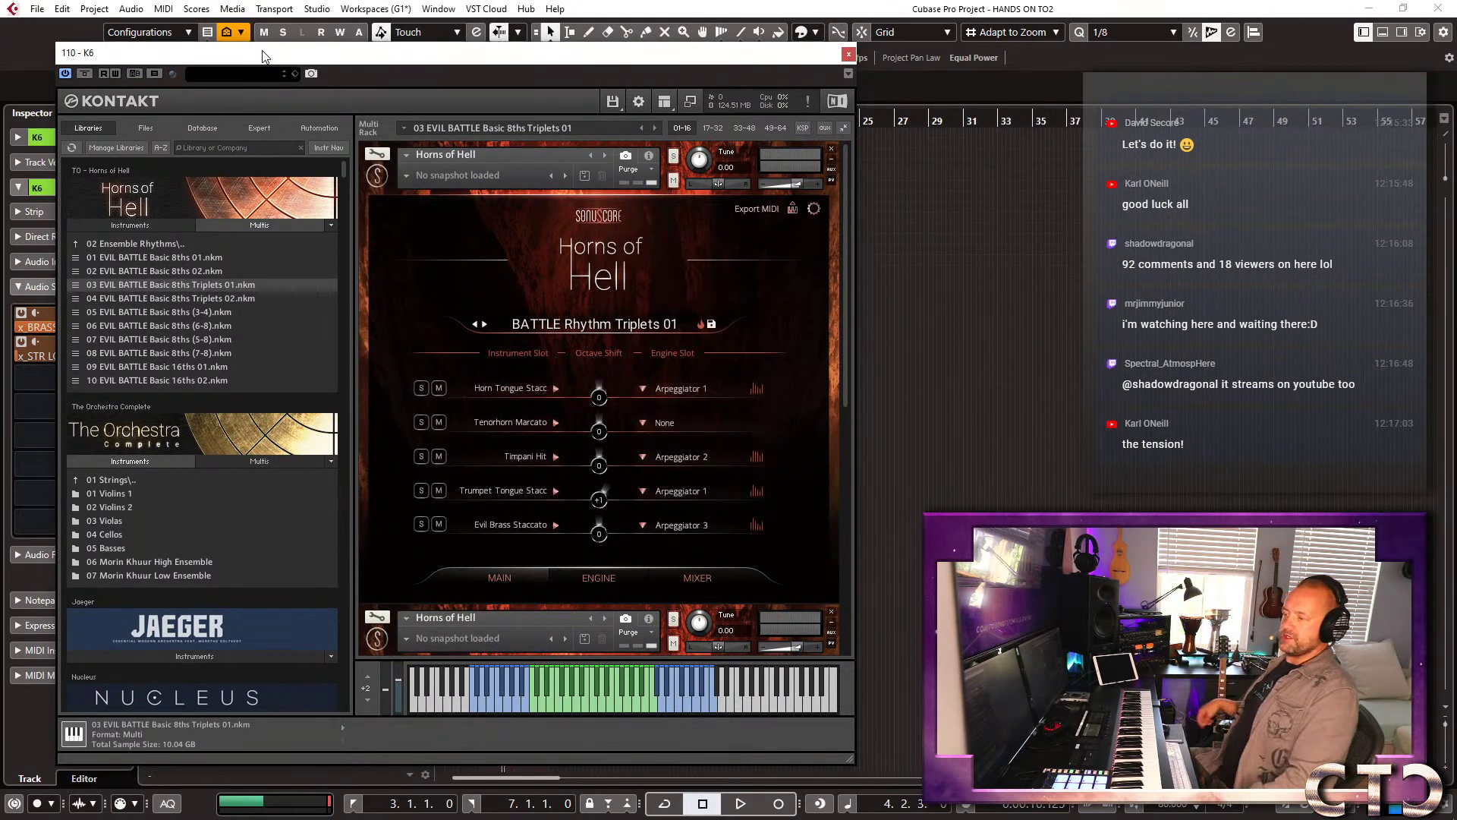
Collapse the Horns of Hell listing and return The Orchestra Complete's instrument list to its top level.
left_click(129, 224)
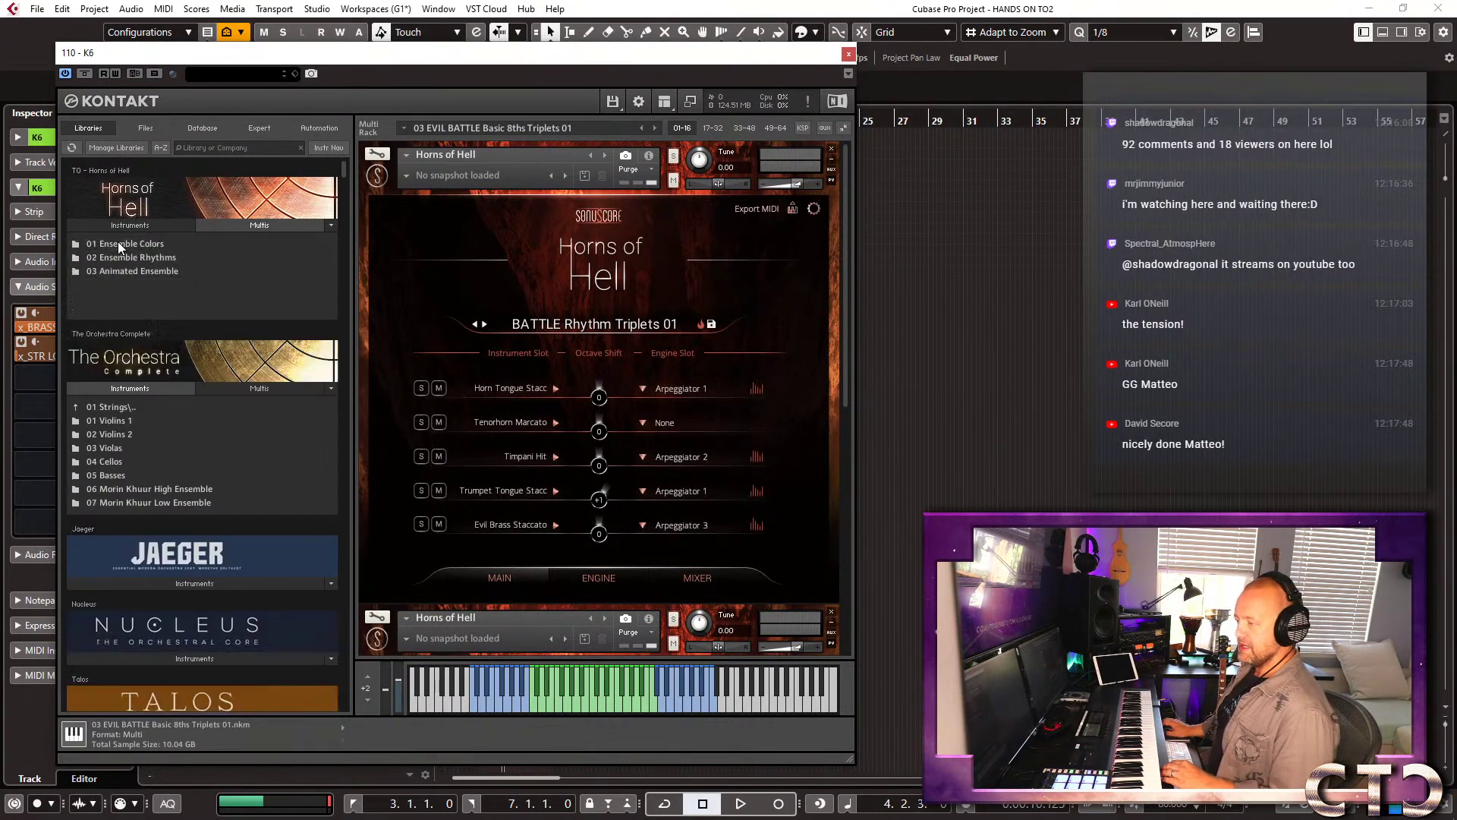
left_click(111, 226)
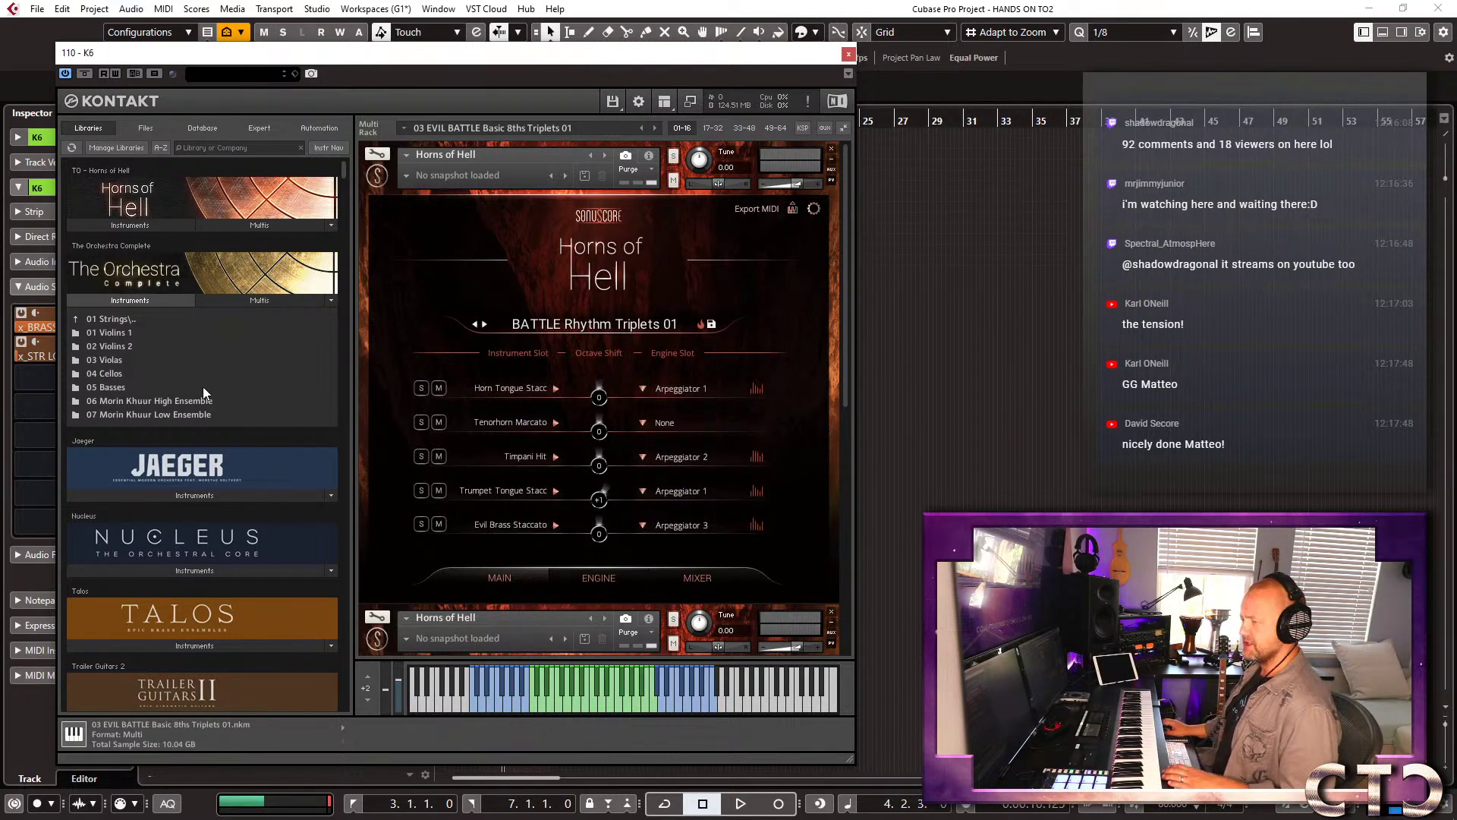
double_click(150, 398)
double_click(117, 319)
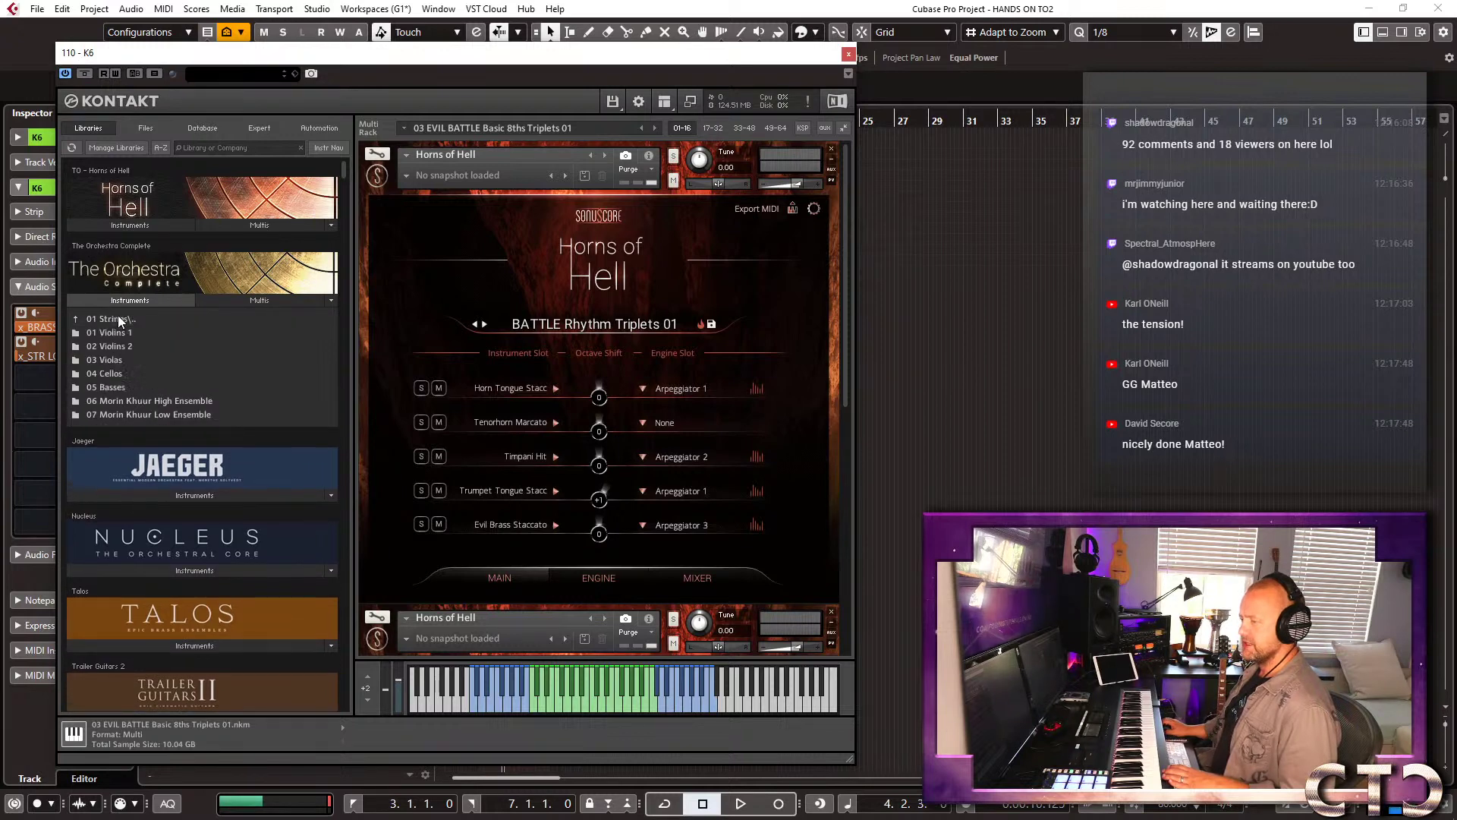
double_click(148, 319)
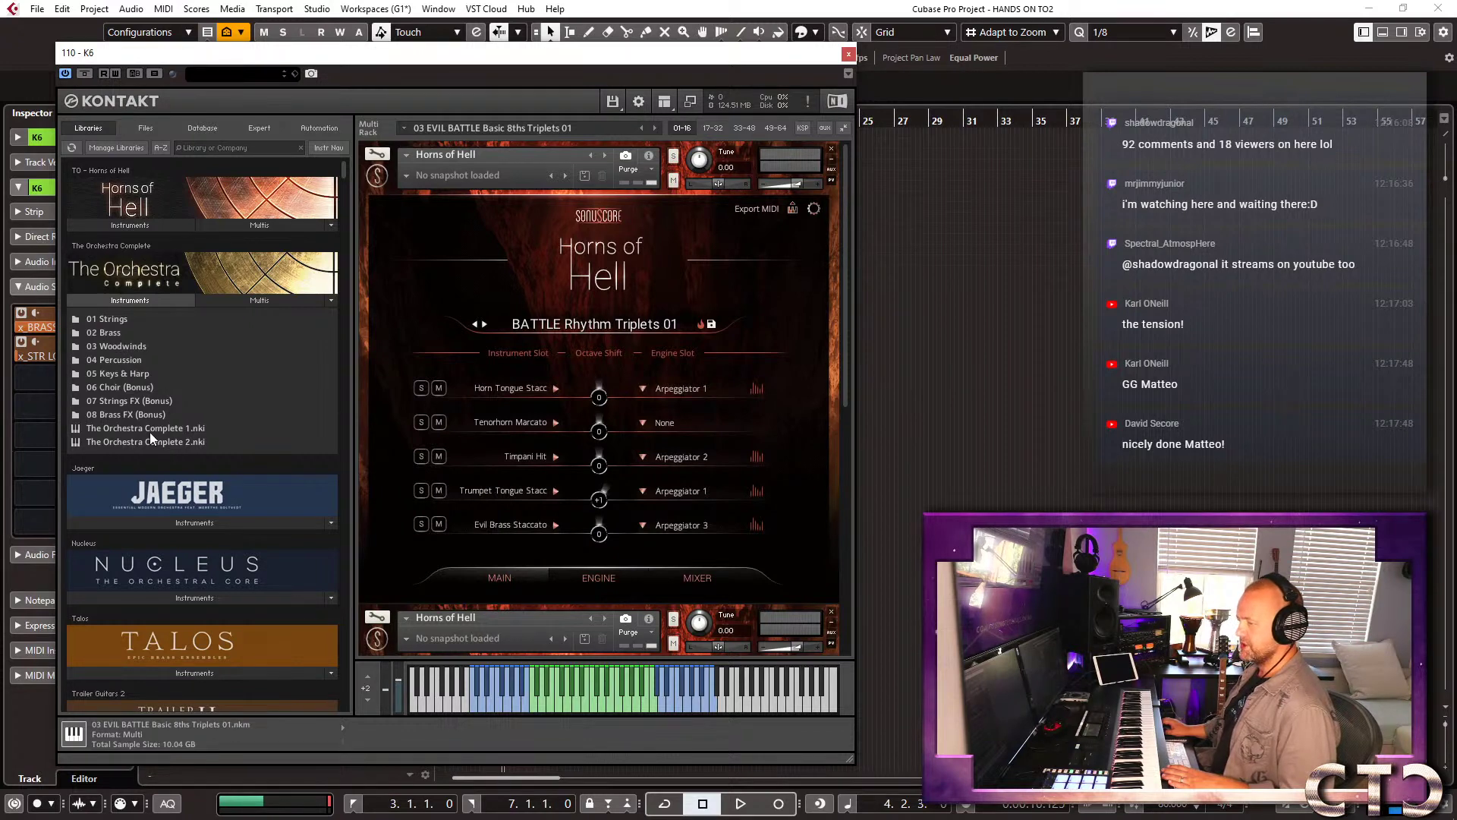
Start loading The Orchestra Complete 1.nki but cancel it, and reset the multi to clear the rack.
double_click(130, 429)
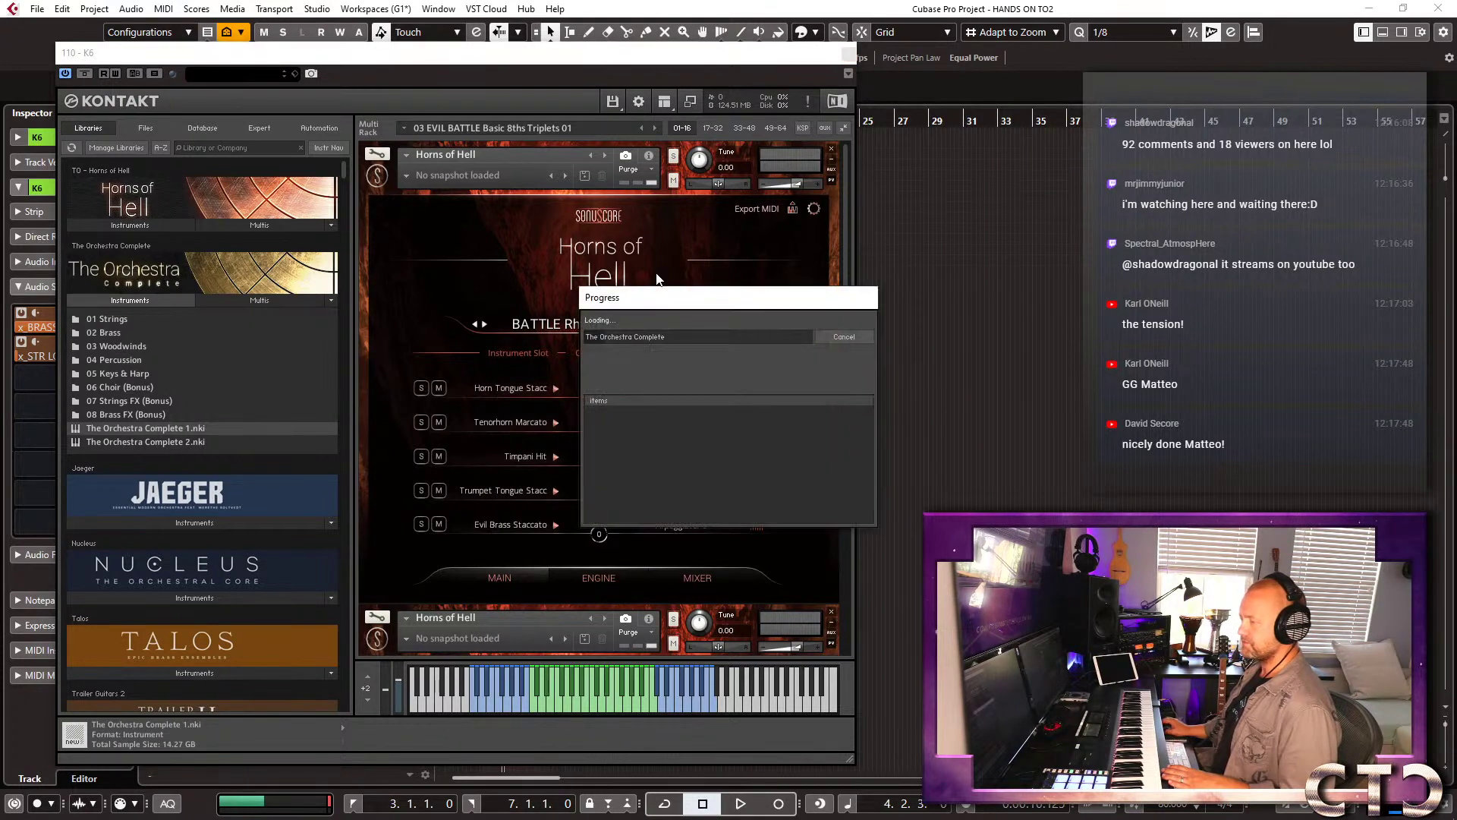
left_click(840, 336)
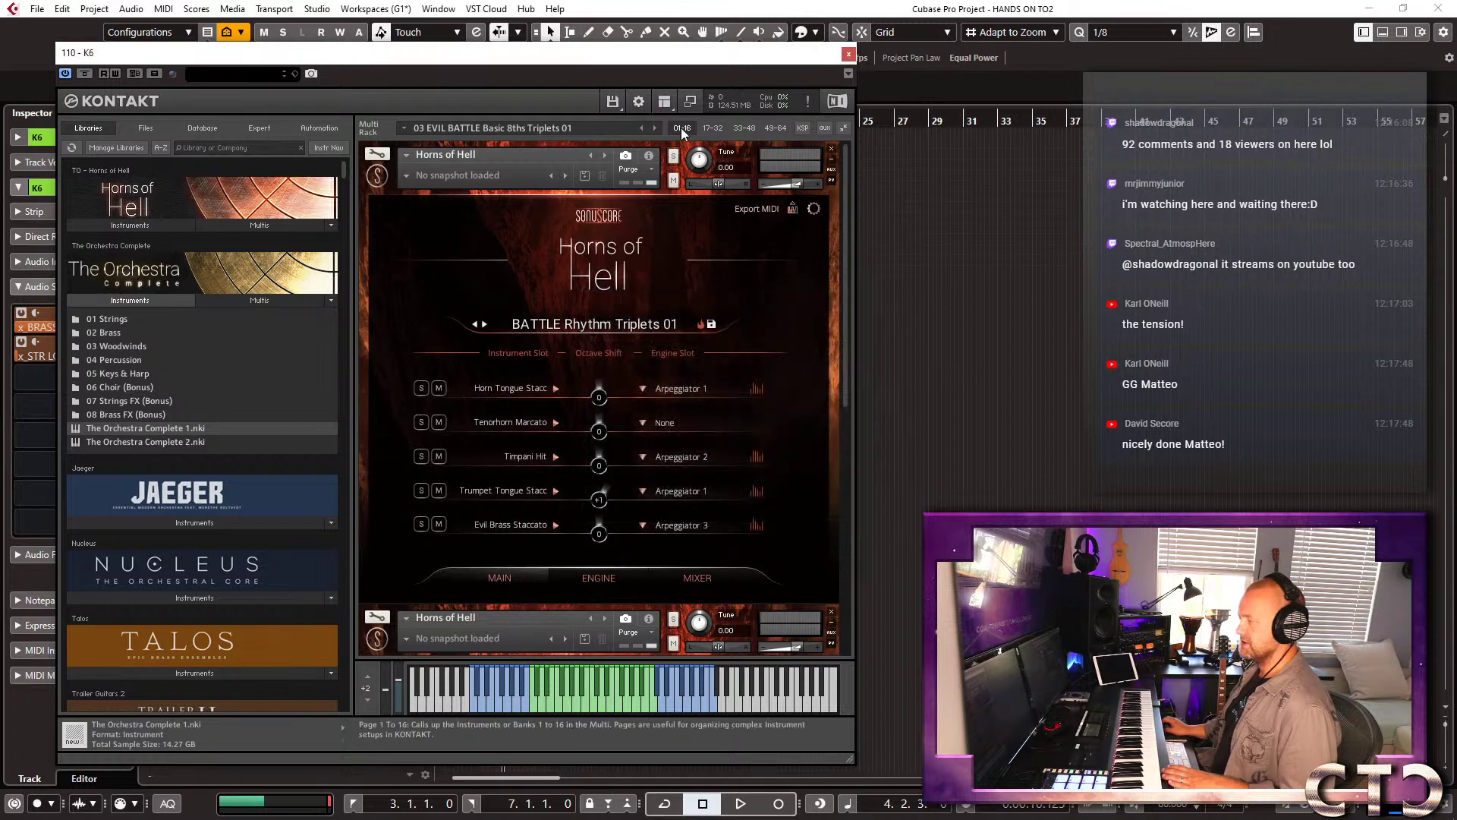
left_click(664, 104)
left_click(612, 101)
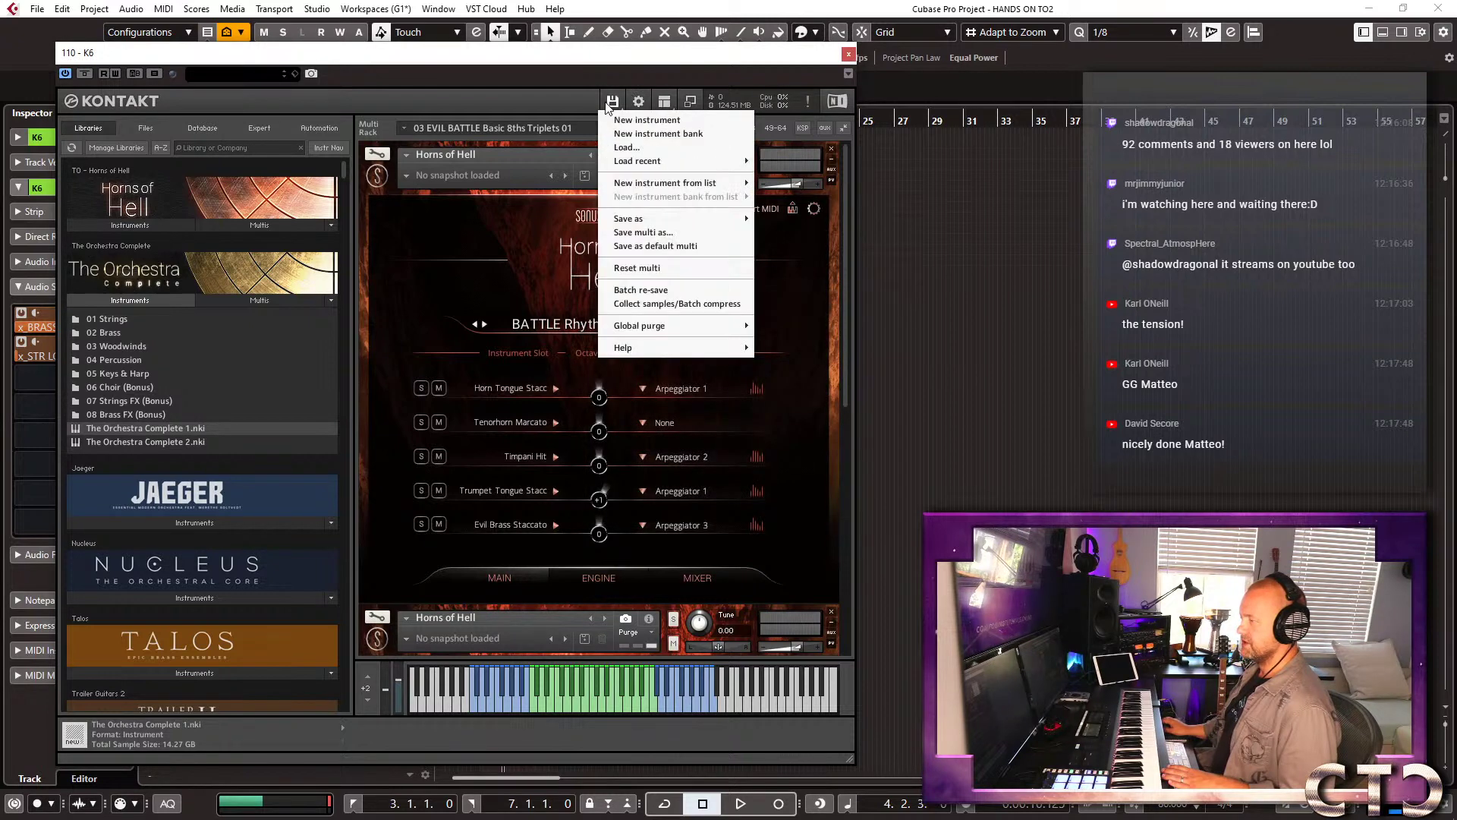
left_click(637, 268)
left_click(745, 471)
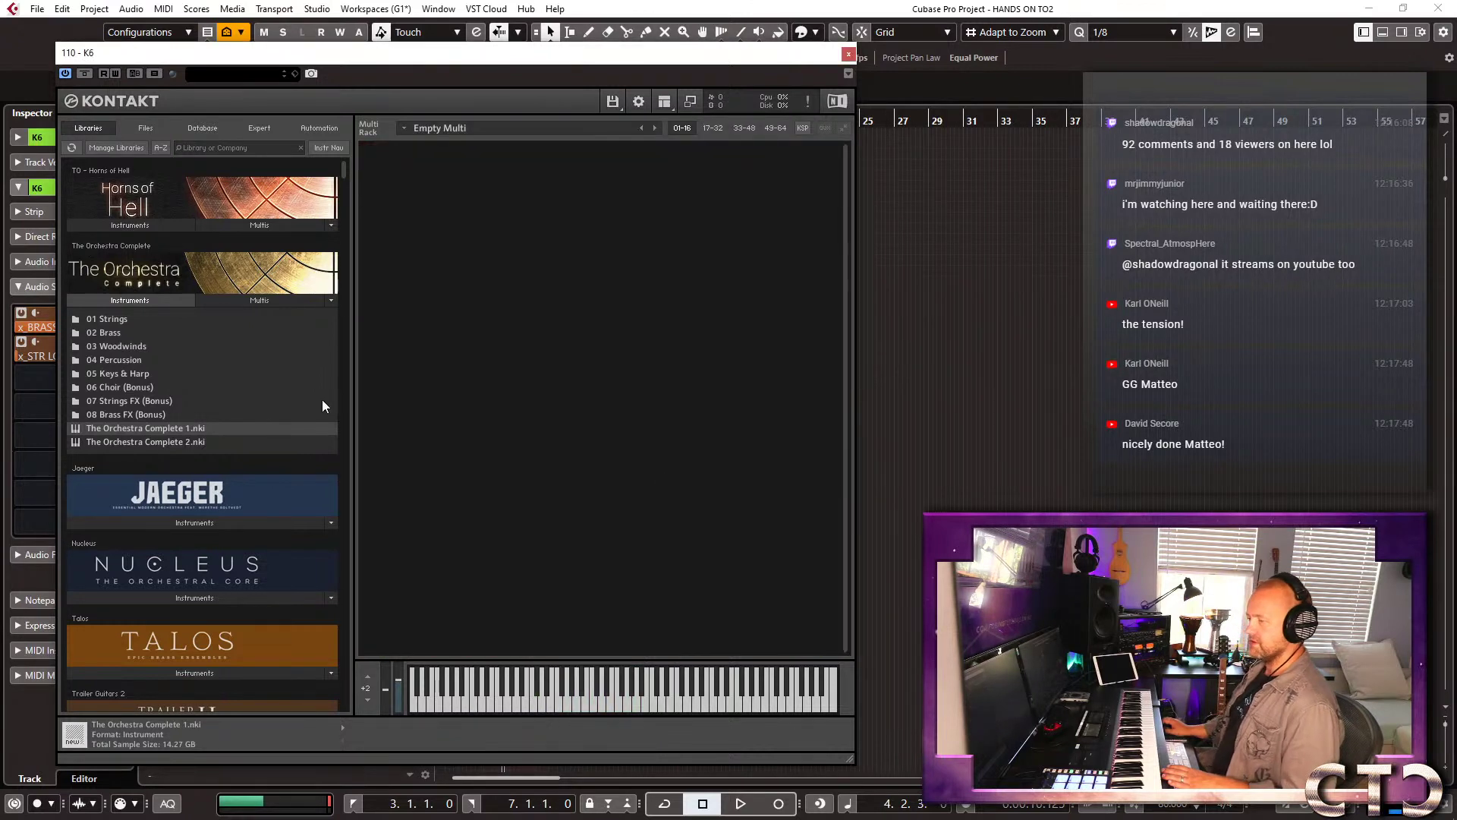
Load 01 Morin Khuur High All Articulations from the 06 Morin Khuur High Ensemble strings folder and select its Sustain Vibrato articulation.
left_click(117, 320)
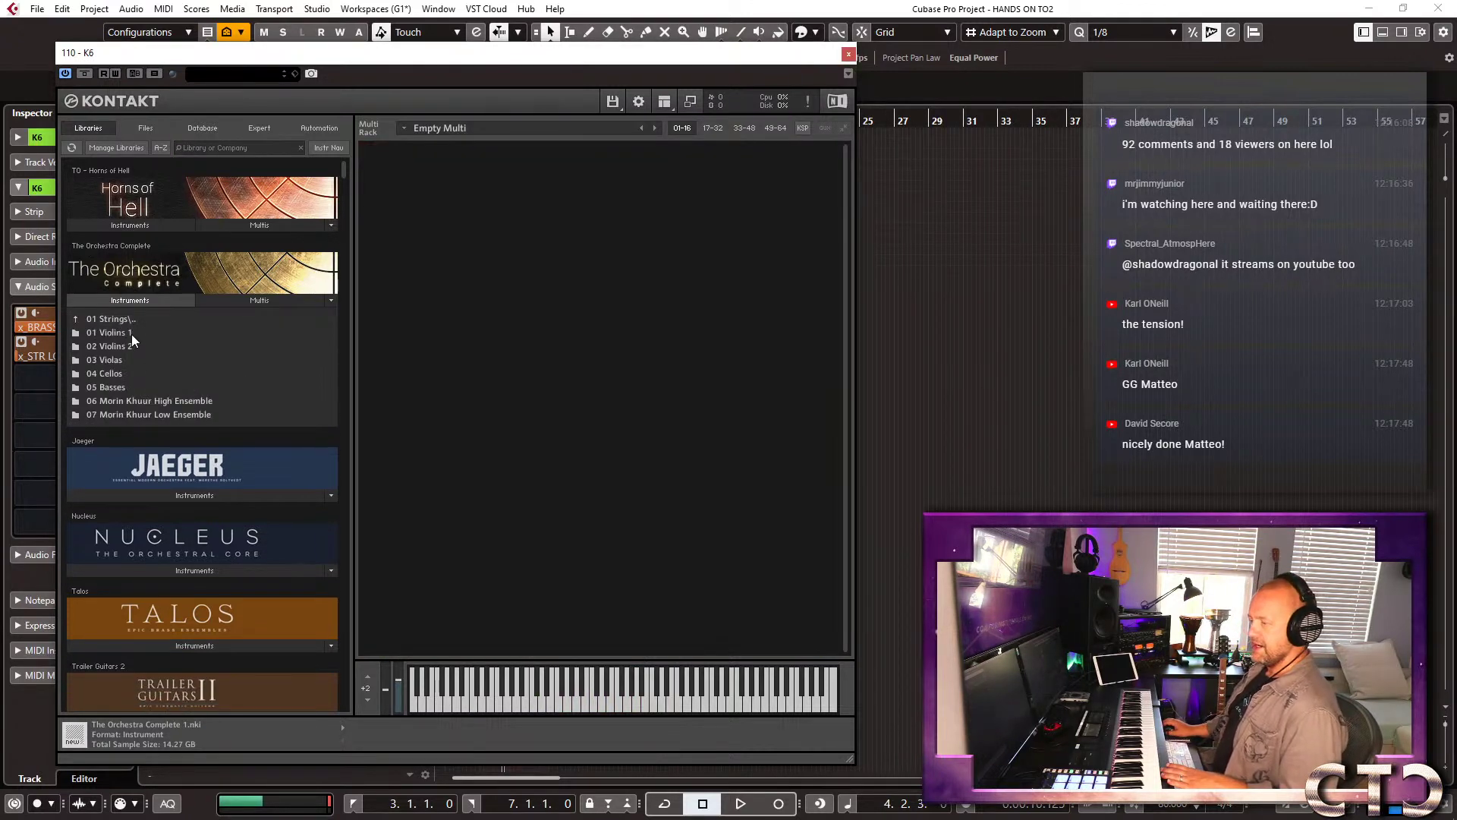
left_click(119, 400)
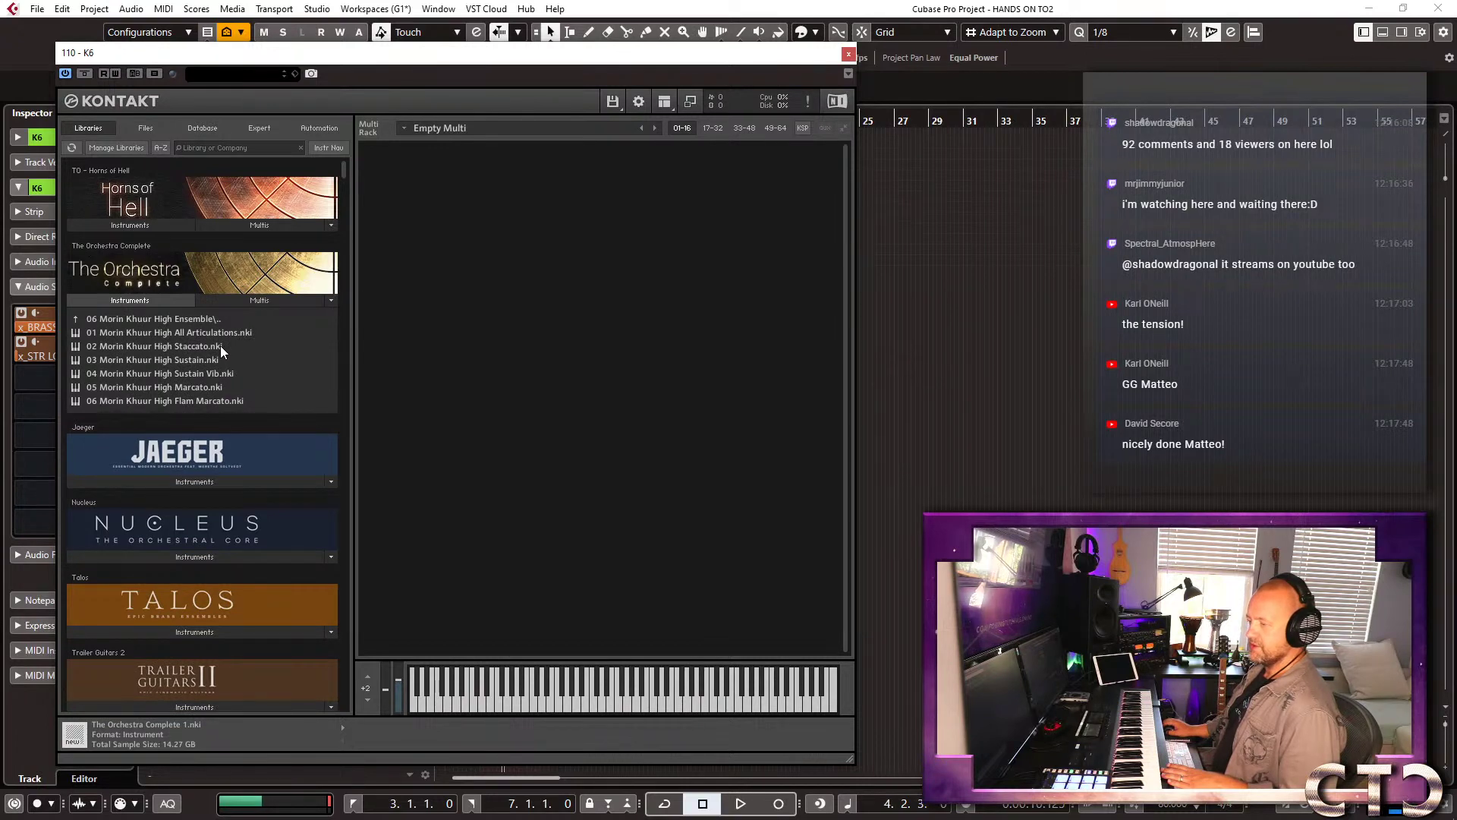
double_click(202, 332)
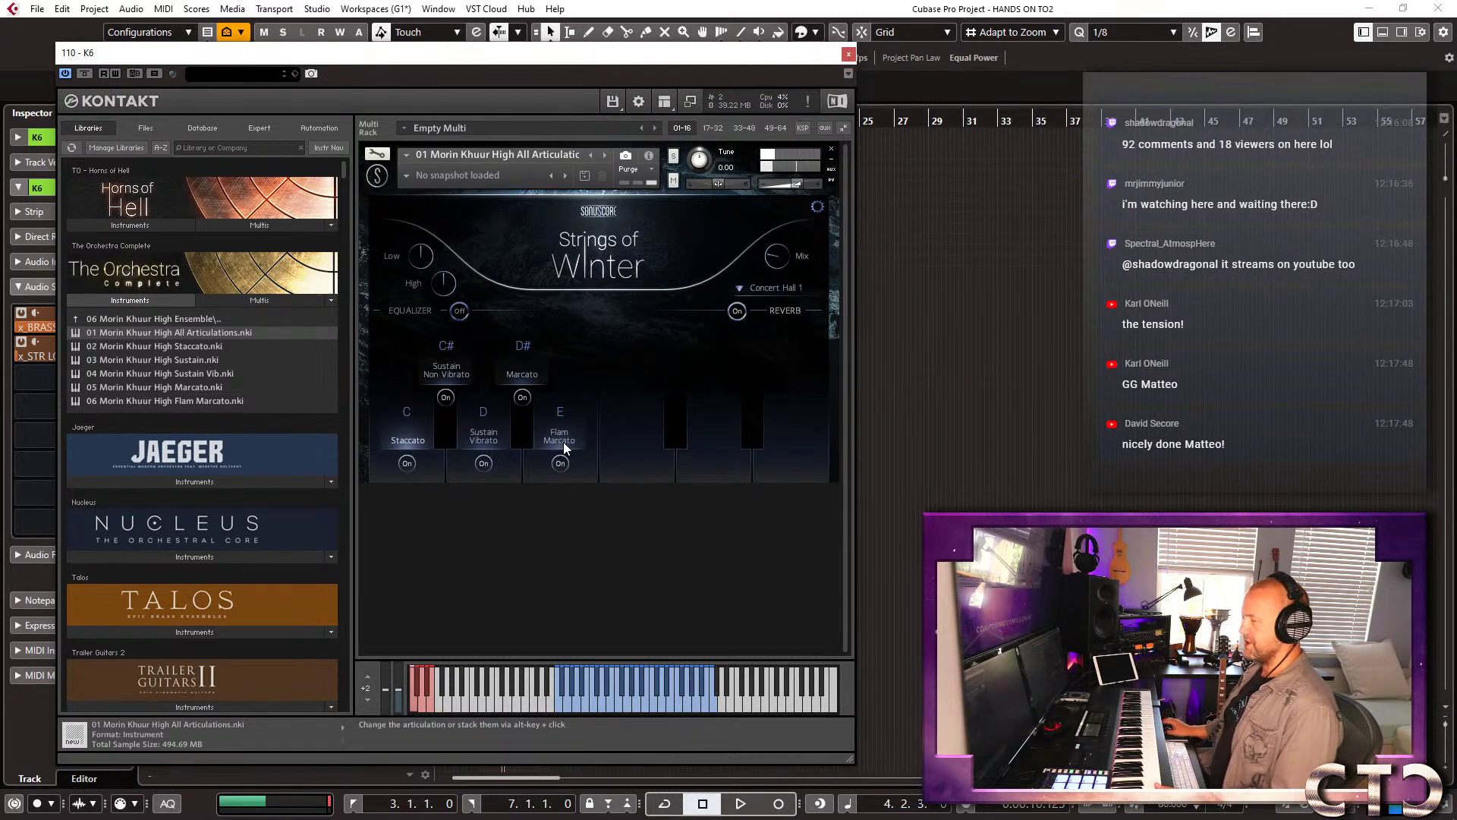
left_click(475, 436)
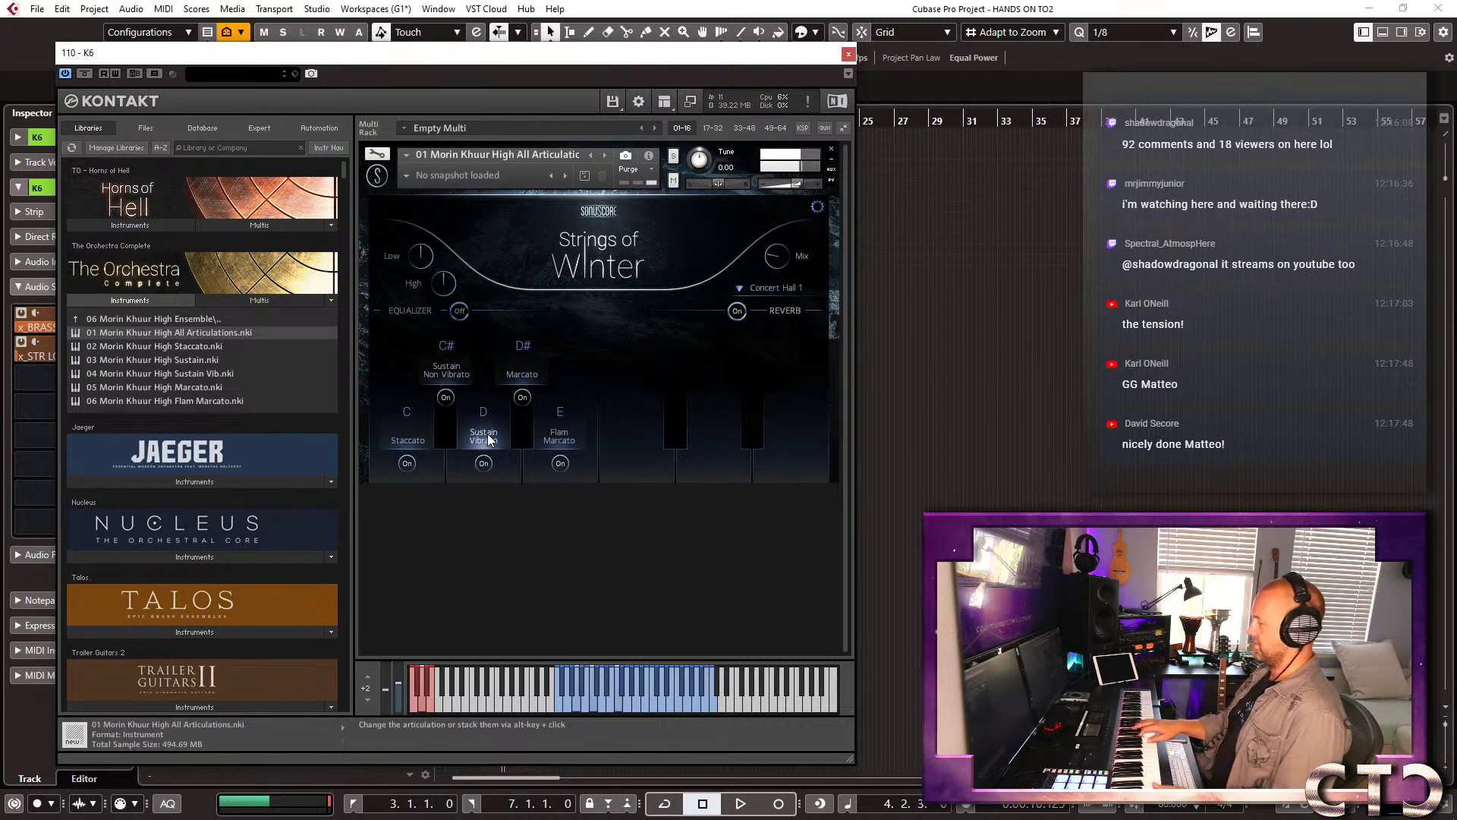
Replace the loaded Morin Khuur with 01 Violins 1 Core Articulations from the 01 Violins 1 strings folder and turn off its built-in reverb.
left_click(104, 316)
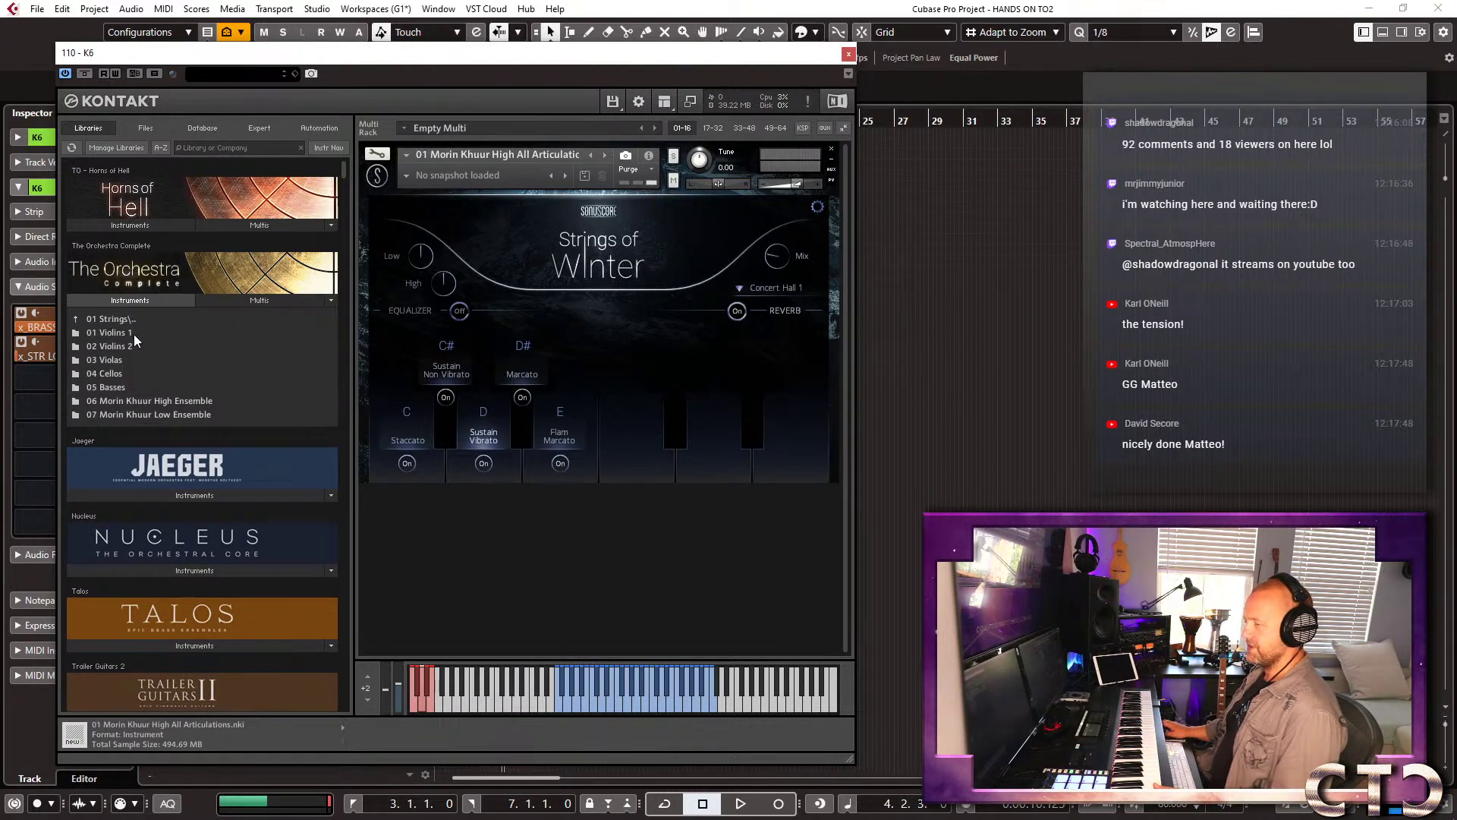
double_click(133, 334)
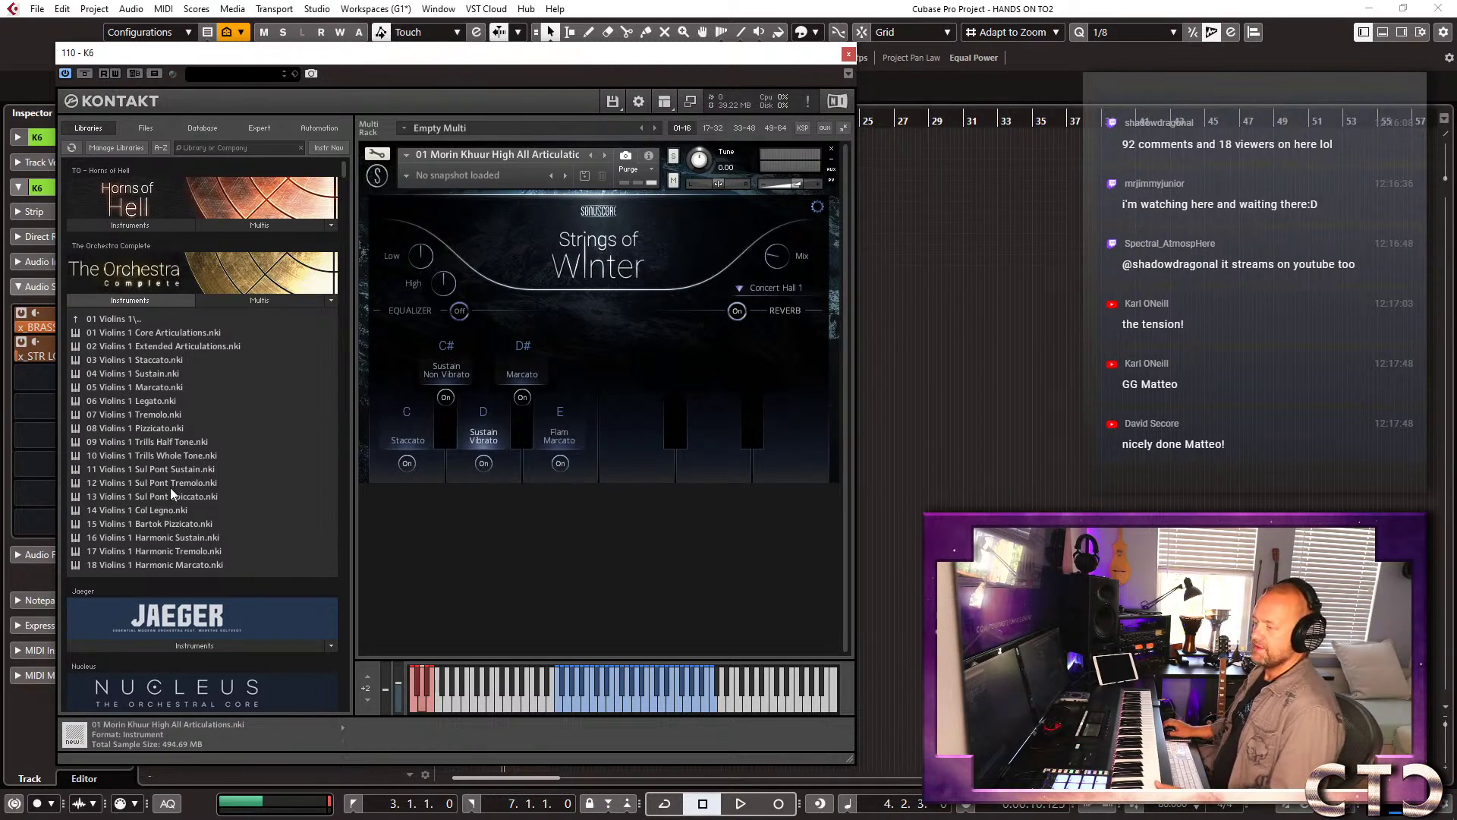
left_click_drag(168, 331, 587, 275)
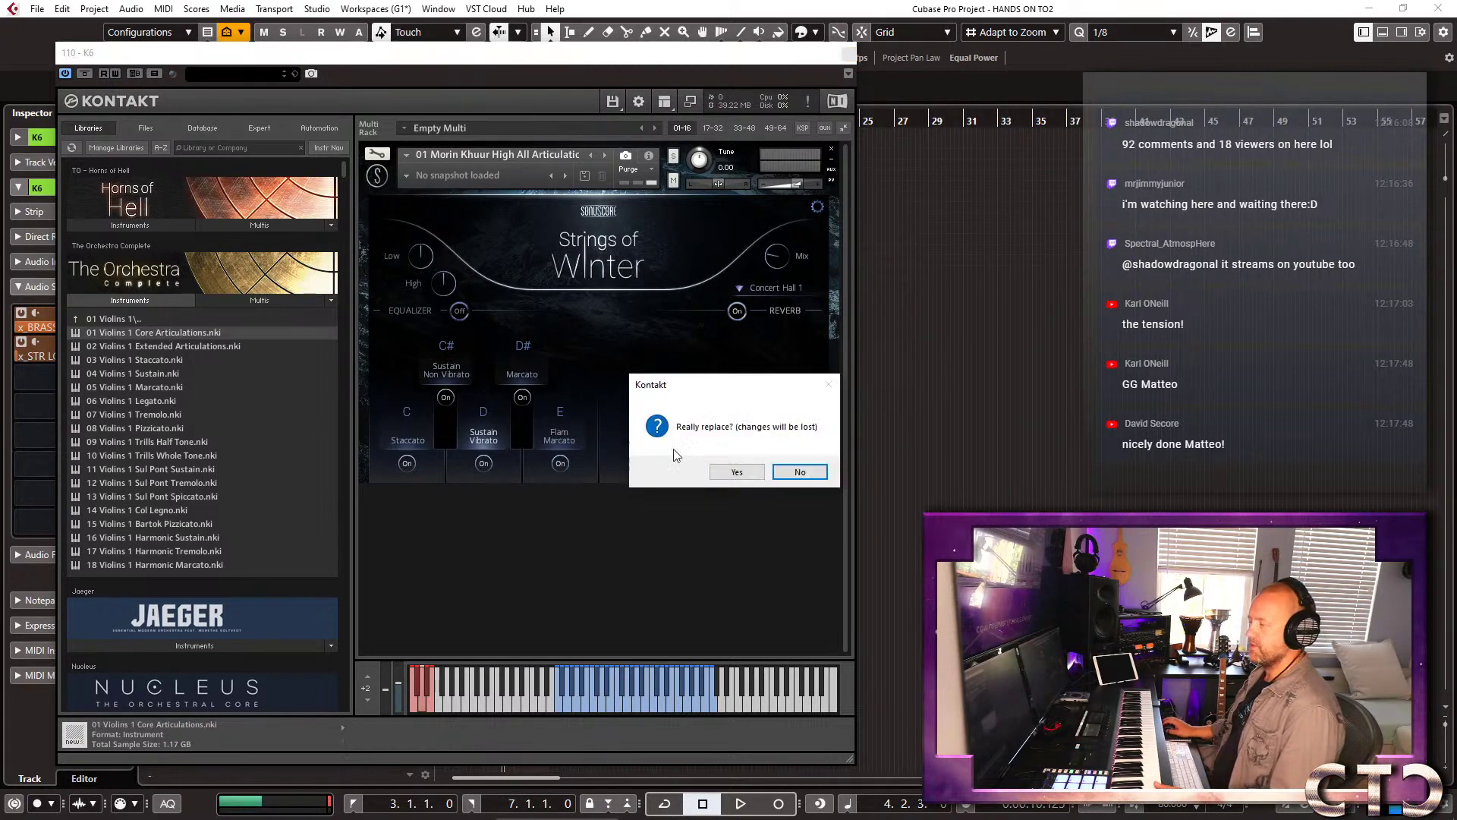
left_click(736, 472)
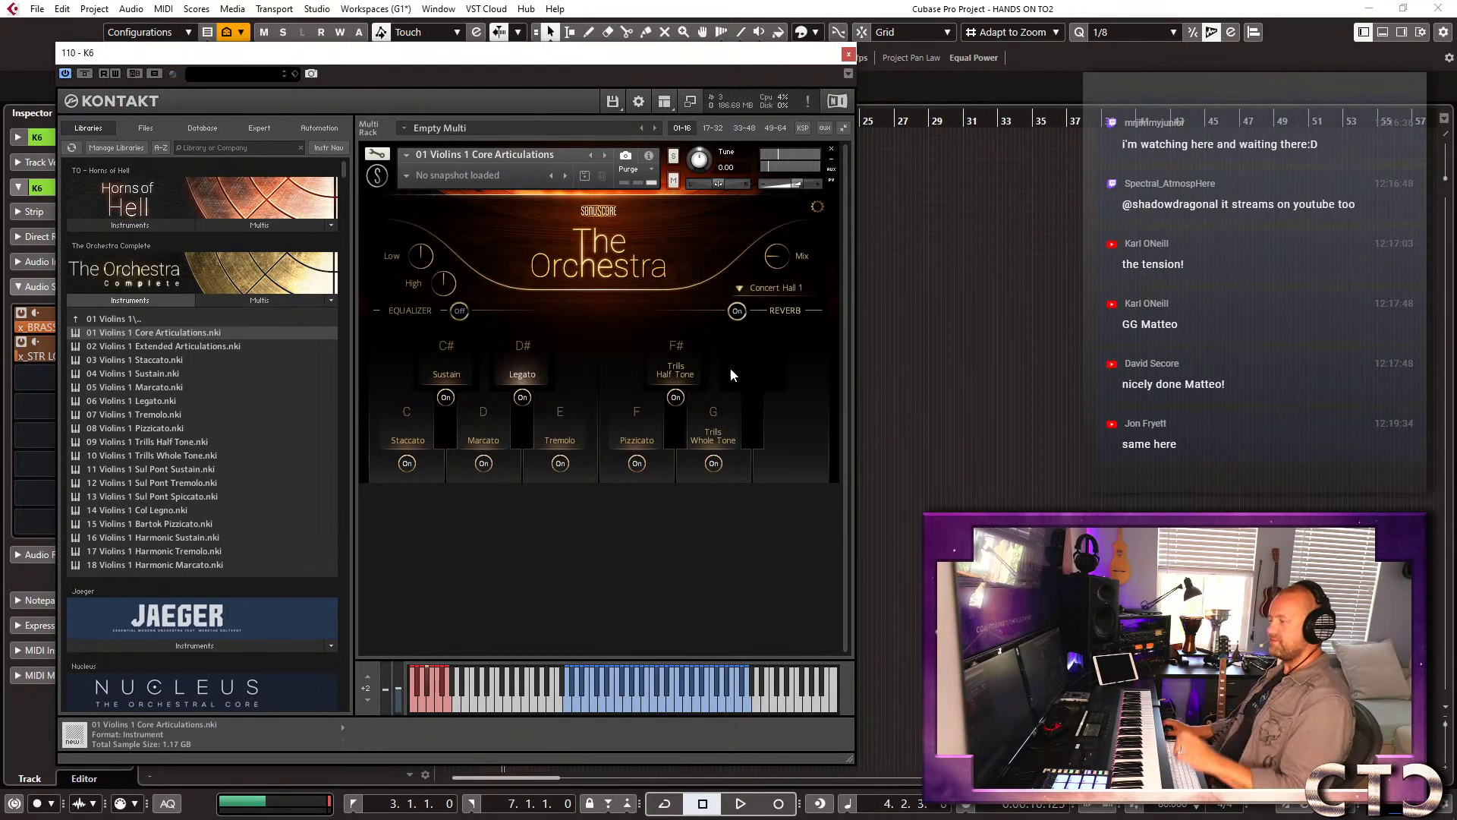
left_click(736, 312)
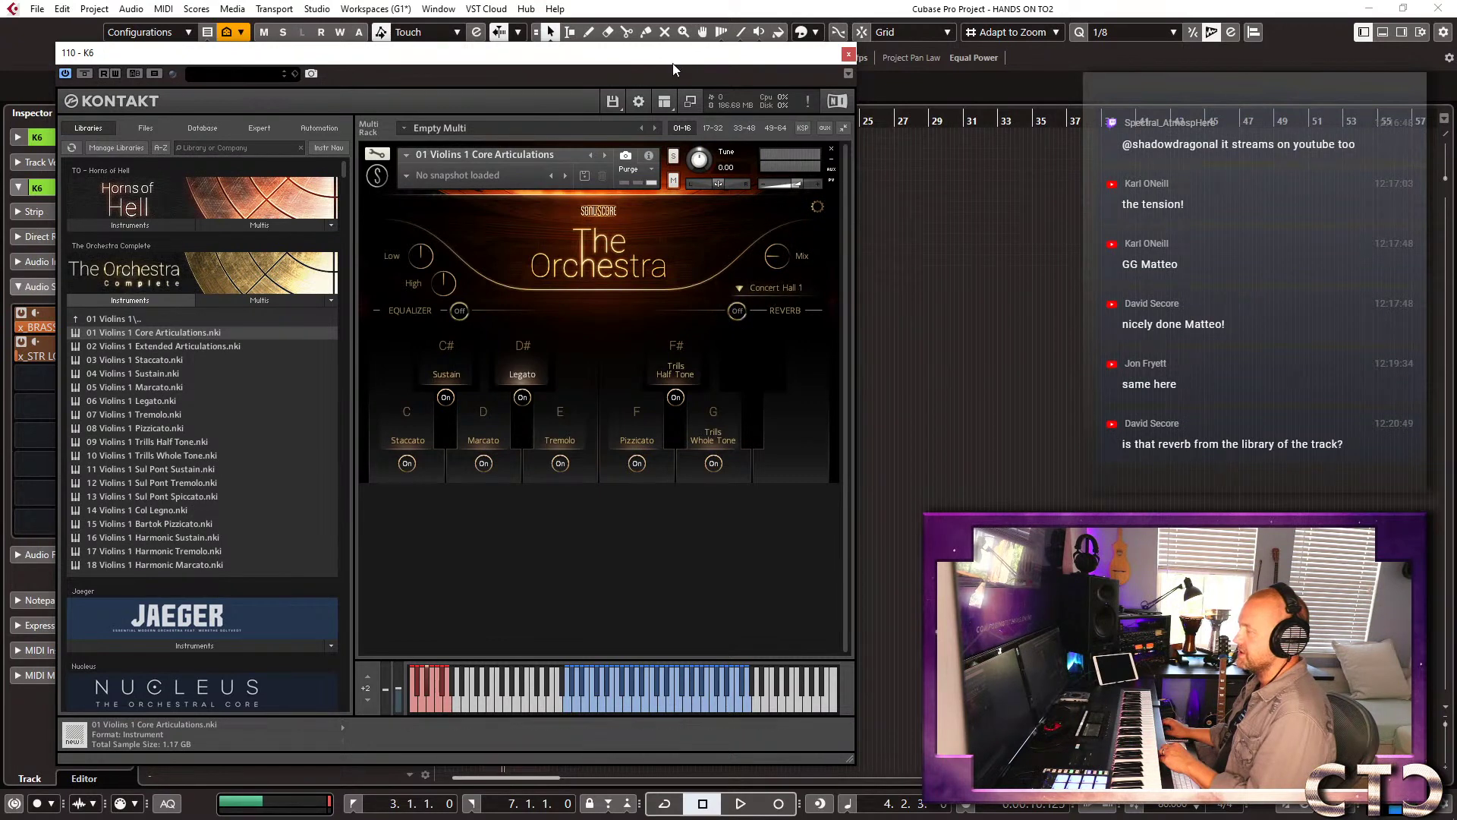
Move the Kontakt window clear of the Inspector and toggle the K6 track's BRASS VERB send off and back on.
left_click_drag(667, 60, 756, 39)
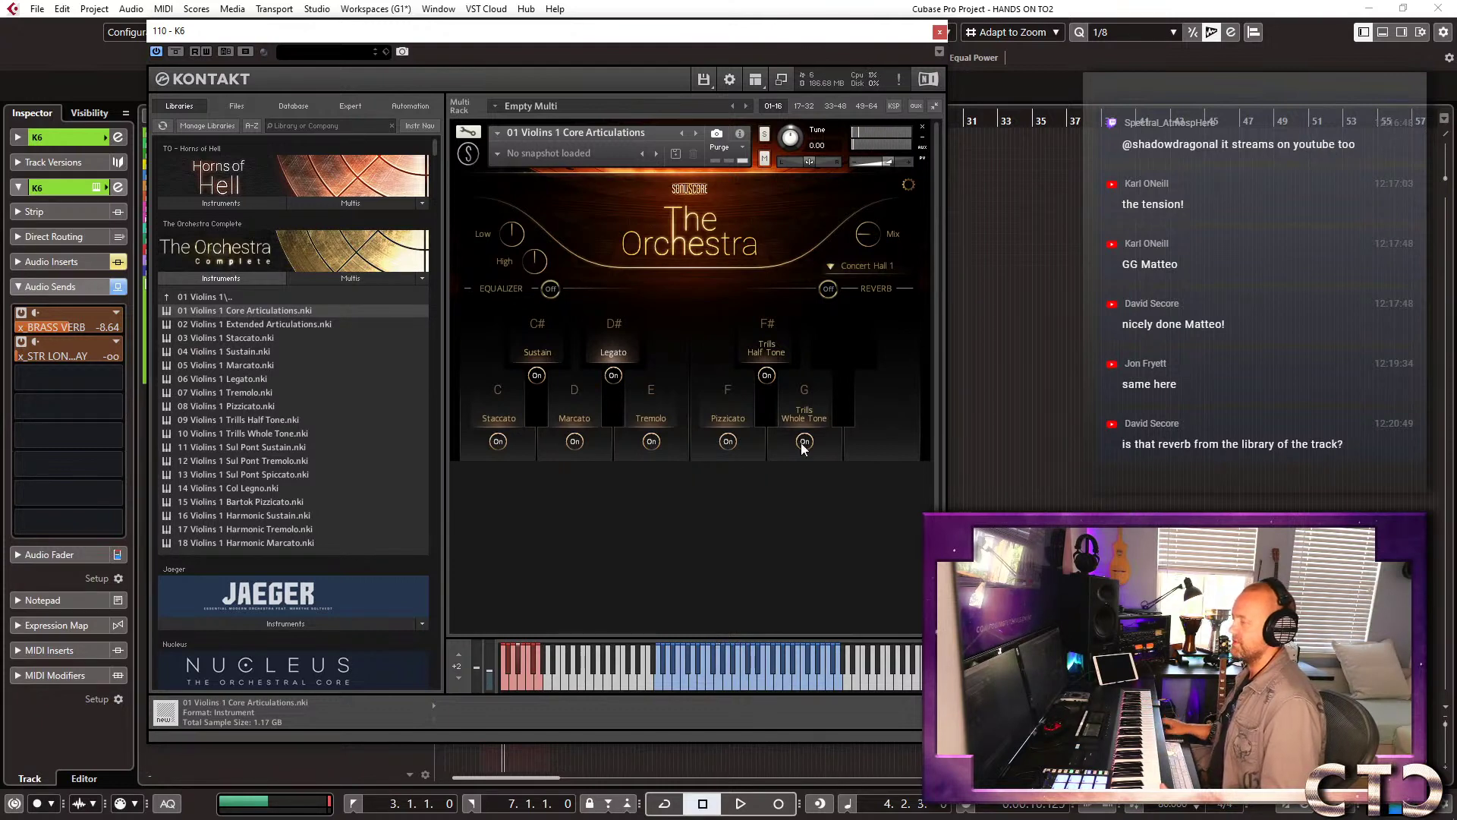
left_click(34, 312)
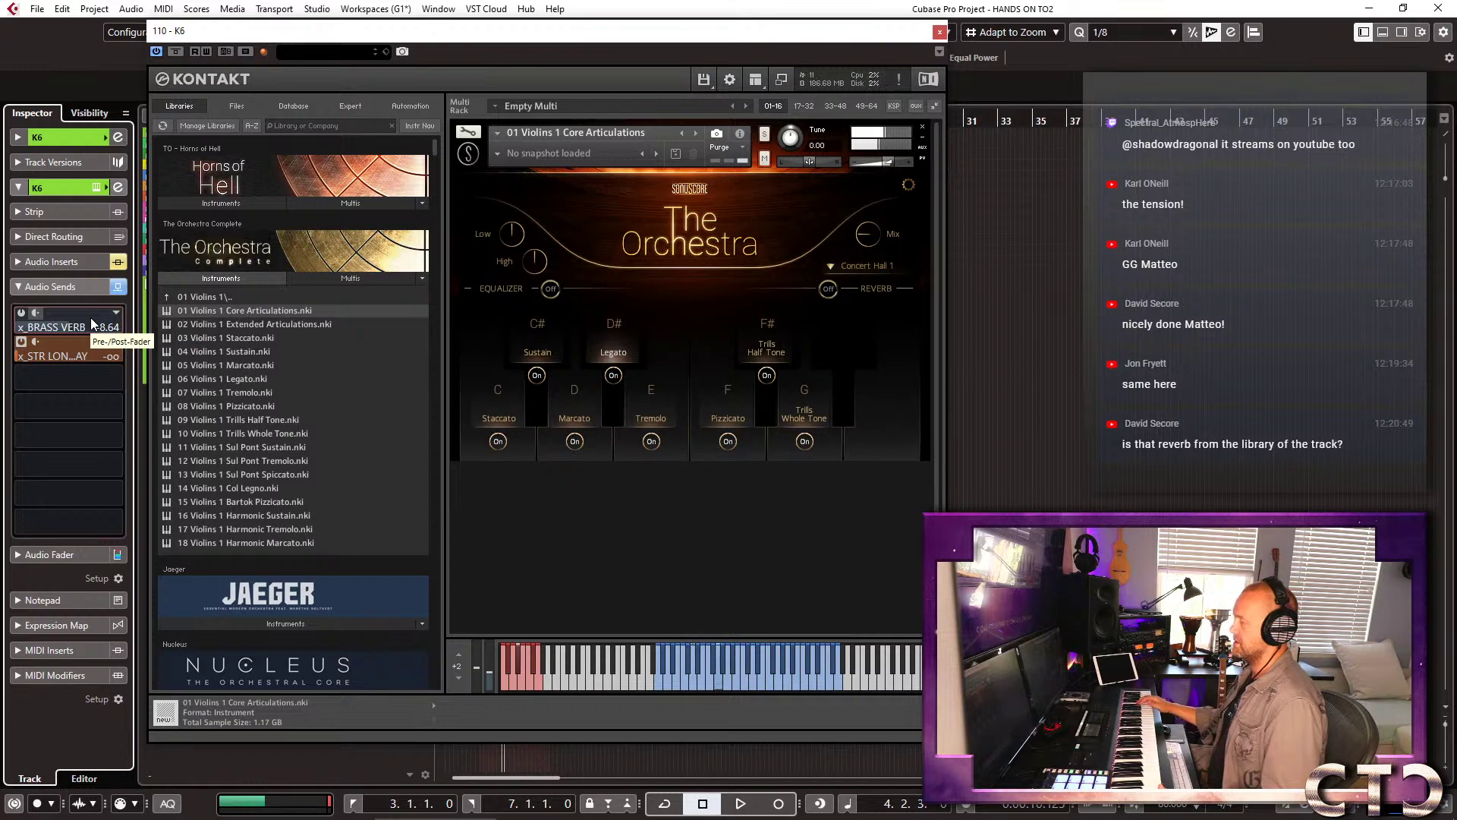
left_click(19, 314)
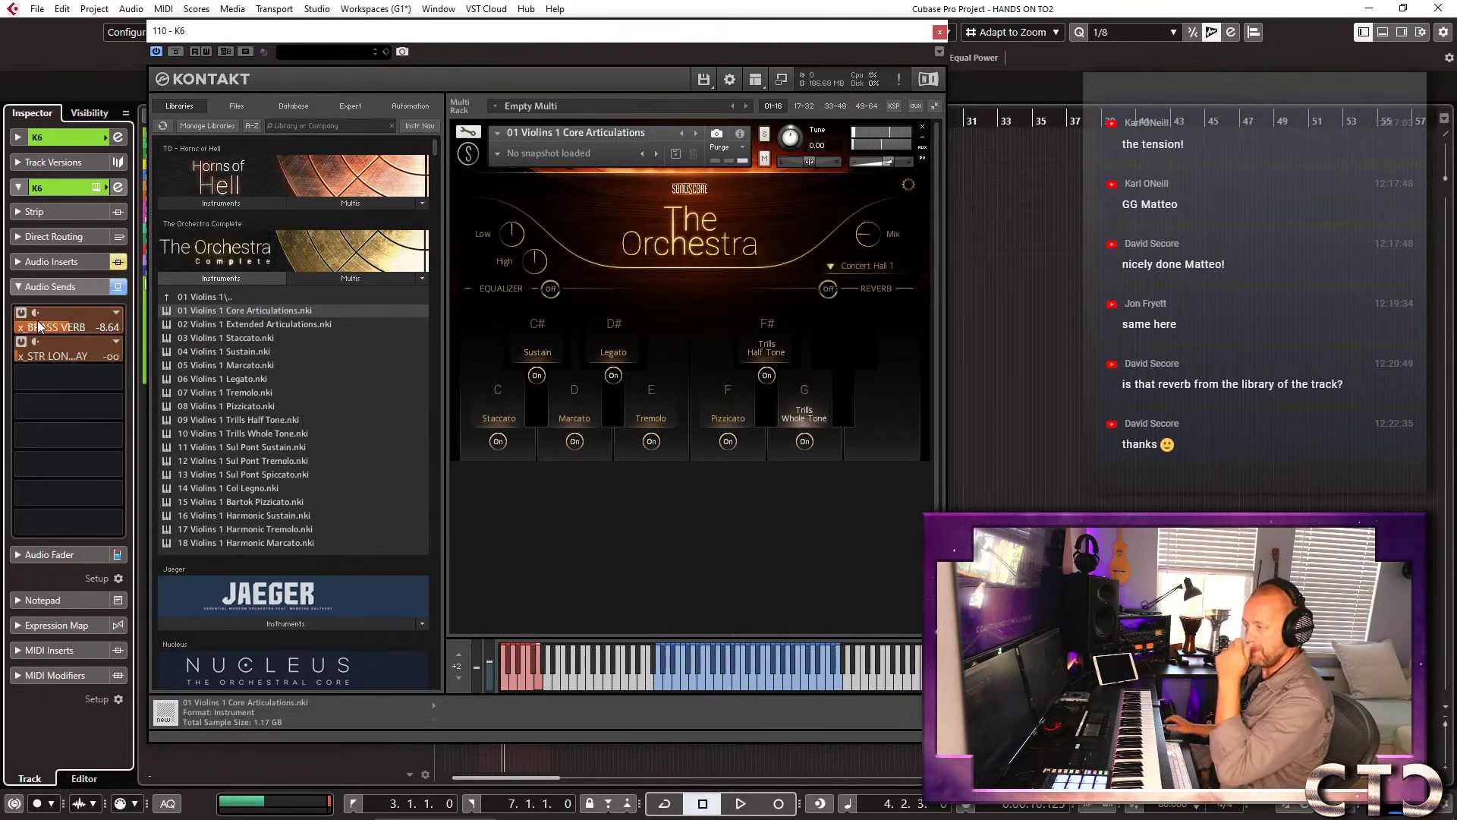
Replace the loaded instrument with 02 Violins 1 Extended Articulations and turn off its built-in reverb.
left_click_drag(331, 325, 648, 306)
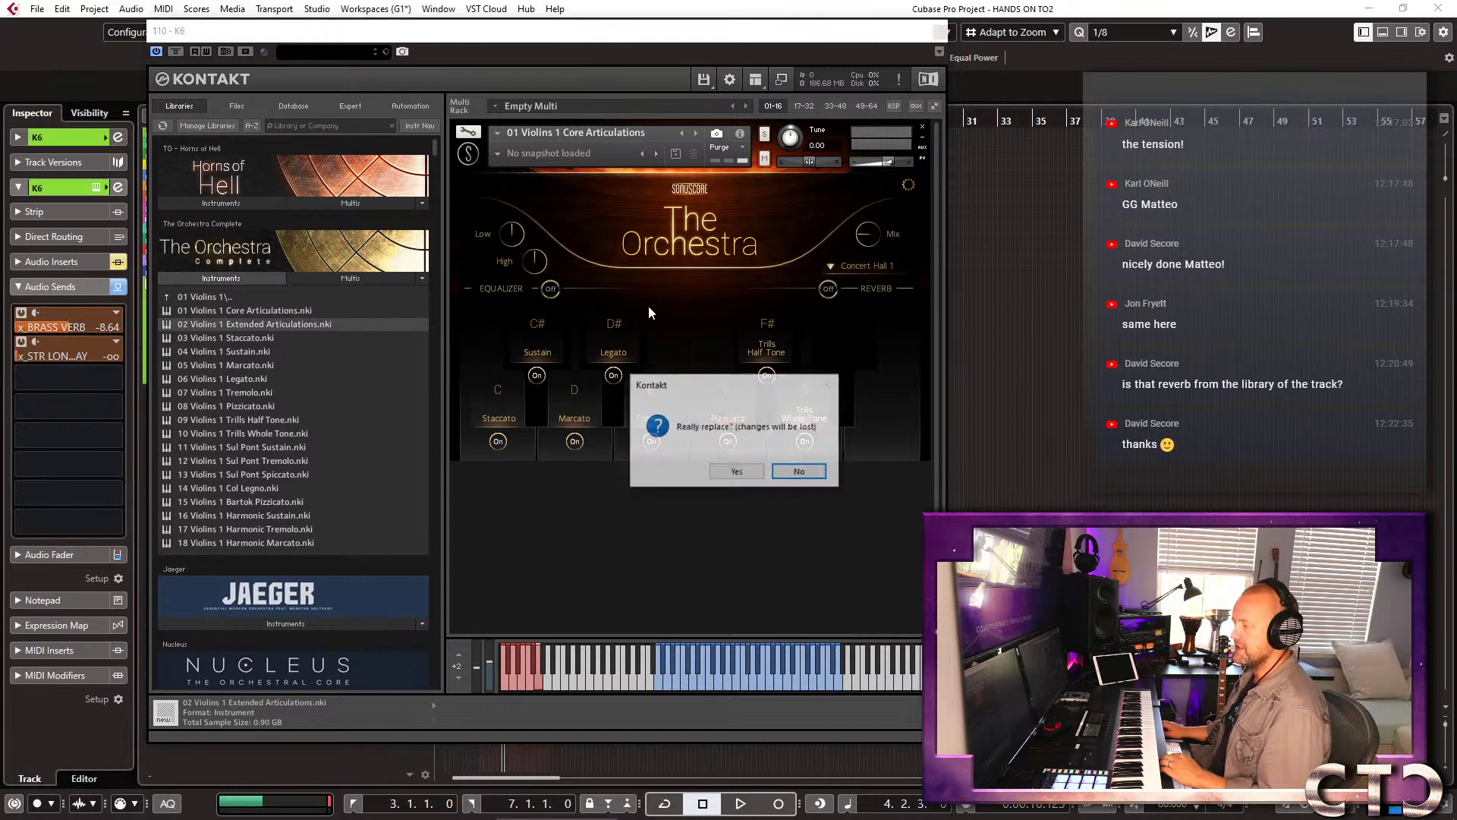
left_click(736, 472)
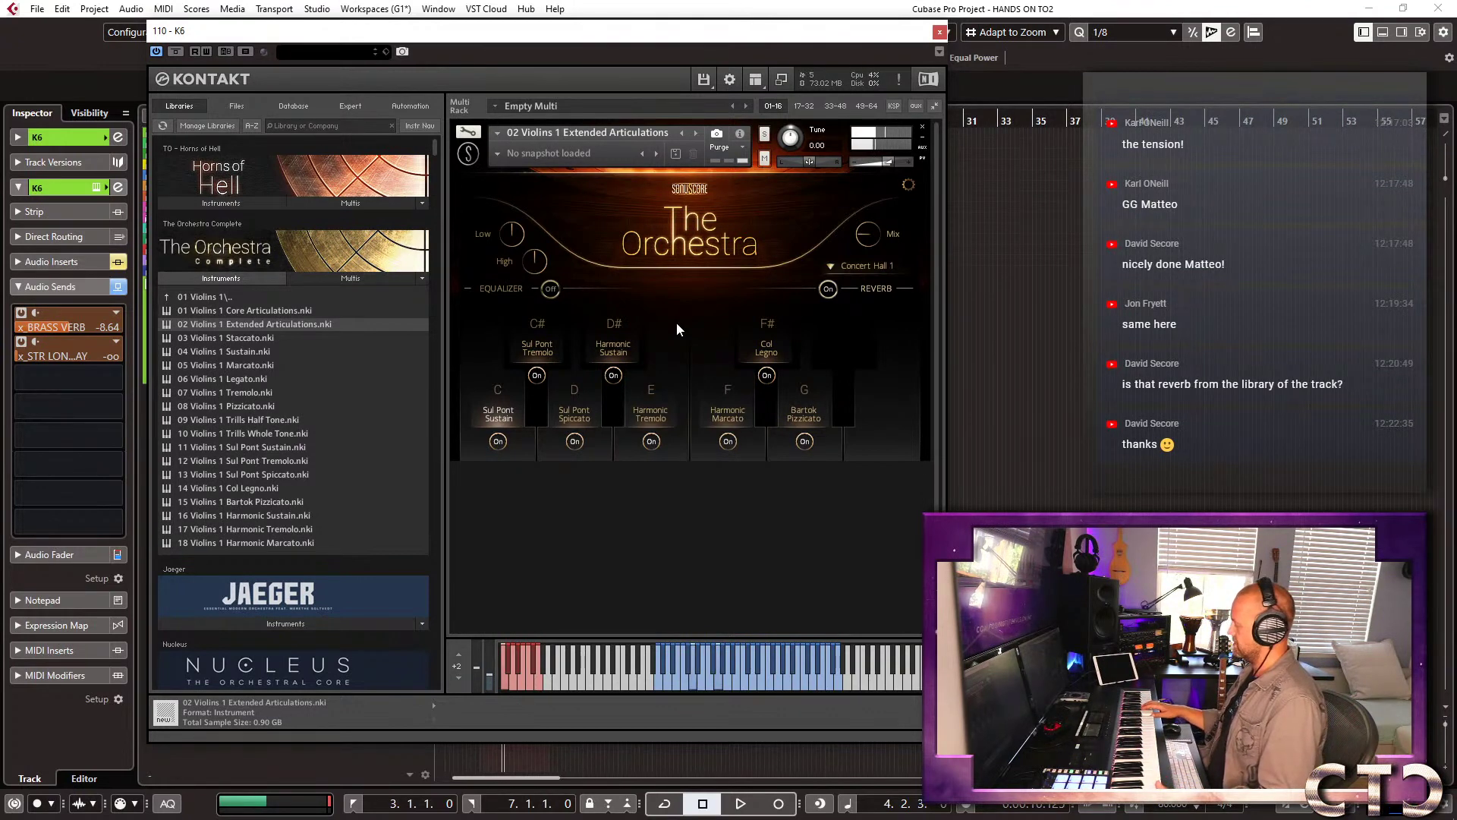
left_click(827, 289)
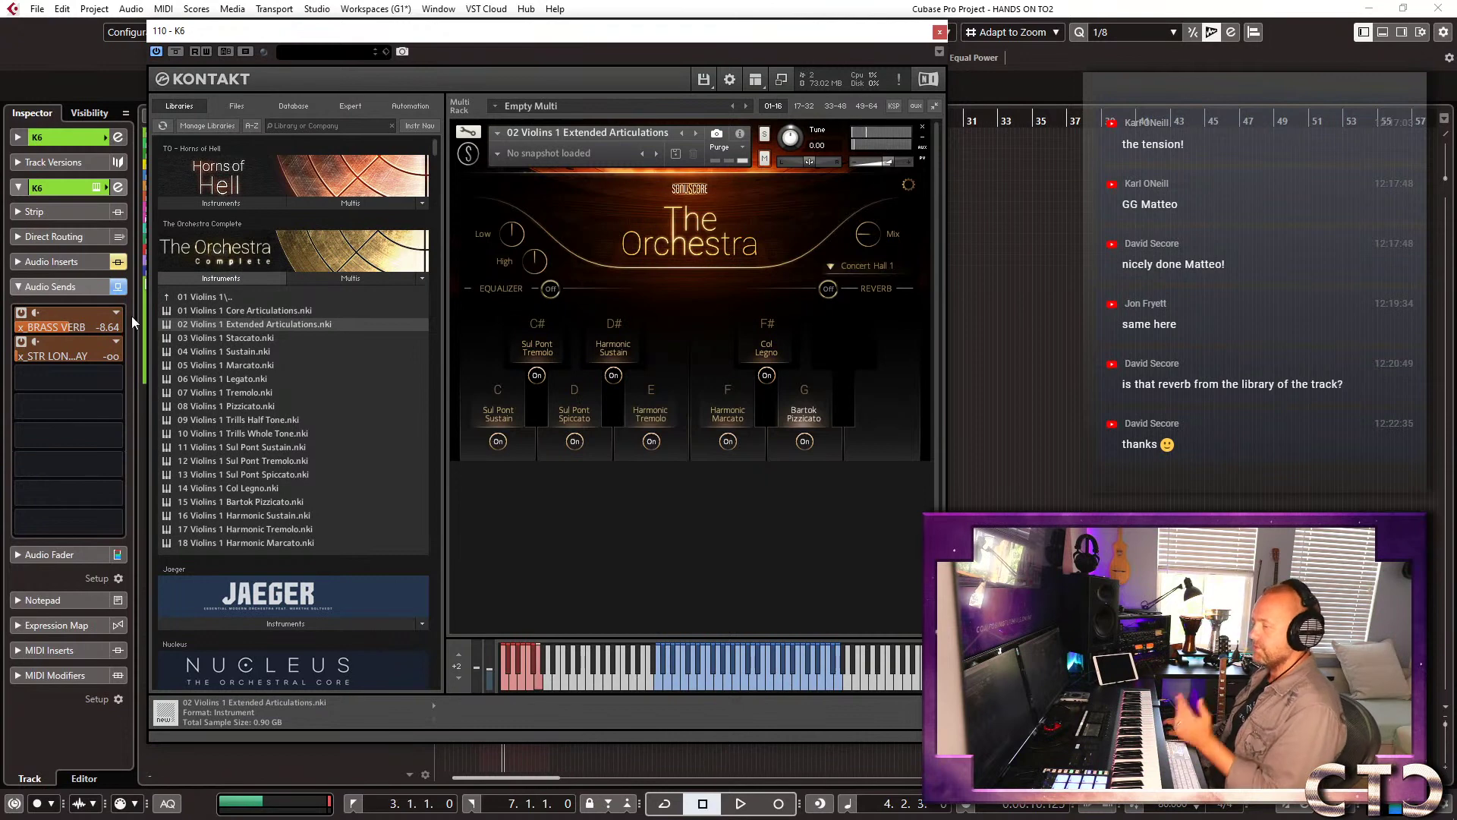
Return the library list to The Orchestra Complete's top level and replace the violins with The Orchestra Complete 2.nki.
left_click(223, 298)
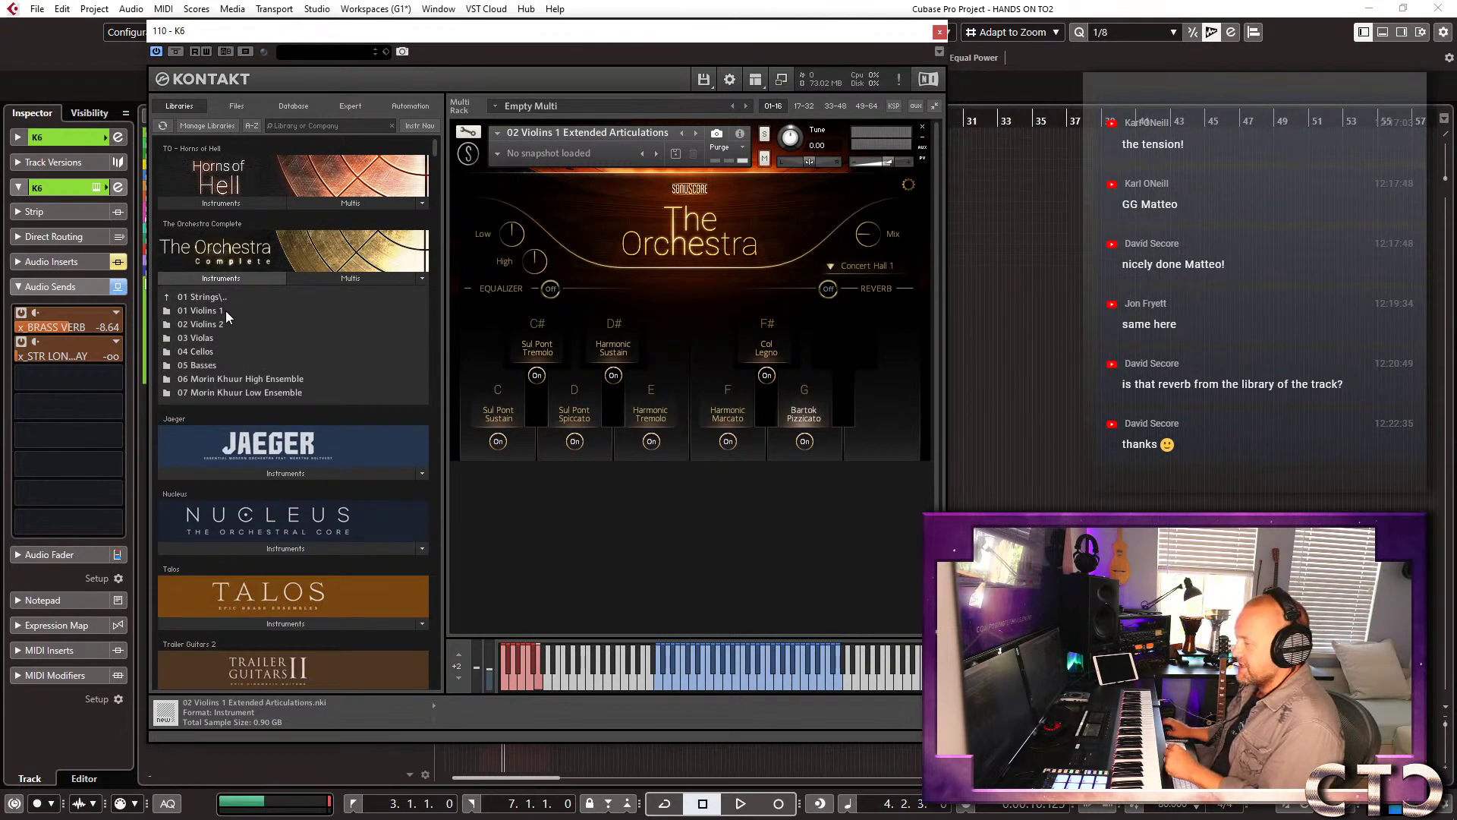
left_click(231, 296)
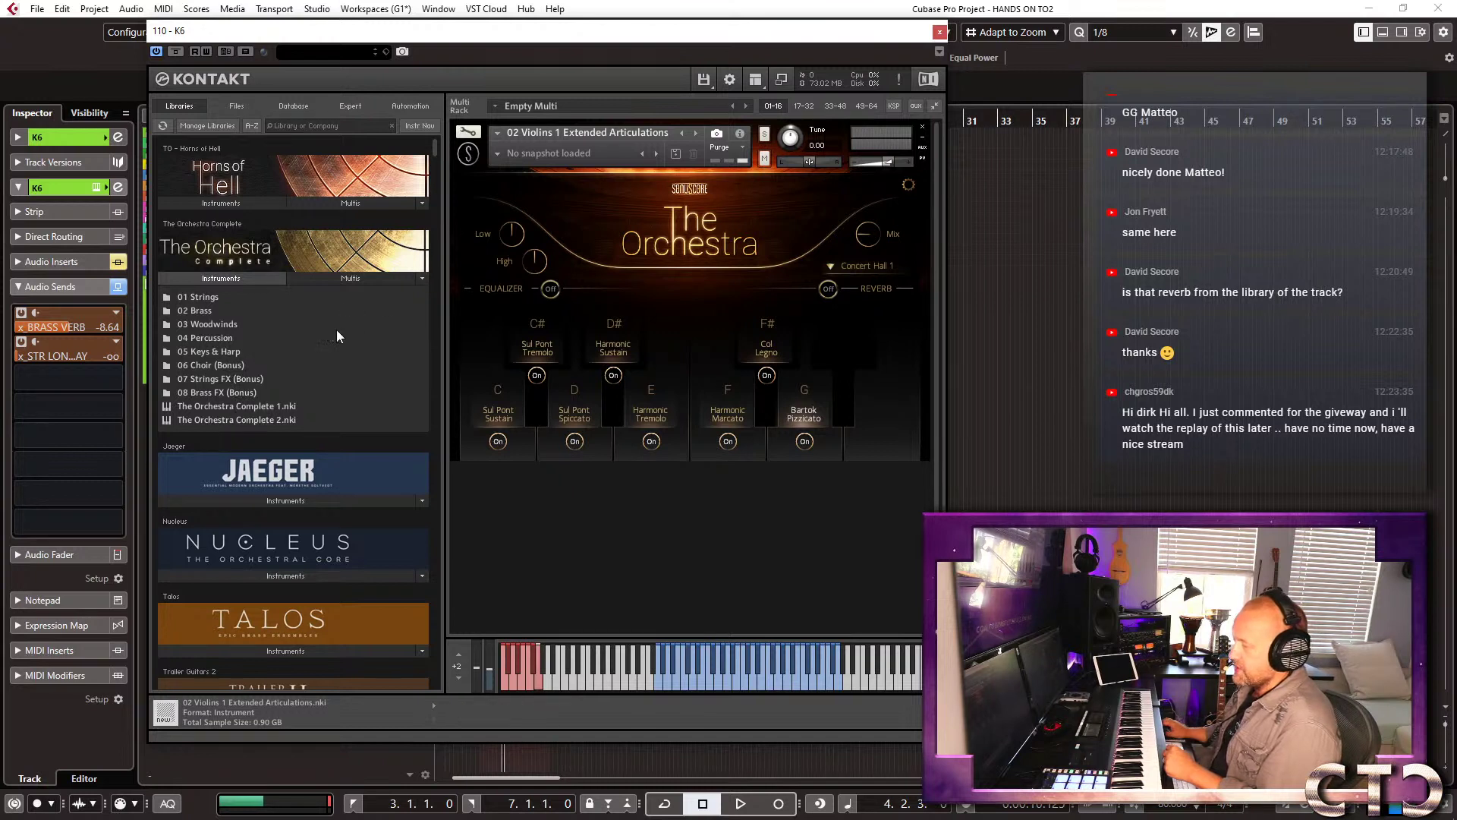
left_click_drag(233, 419, 794, 278)
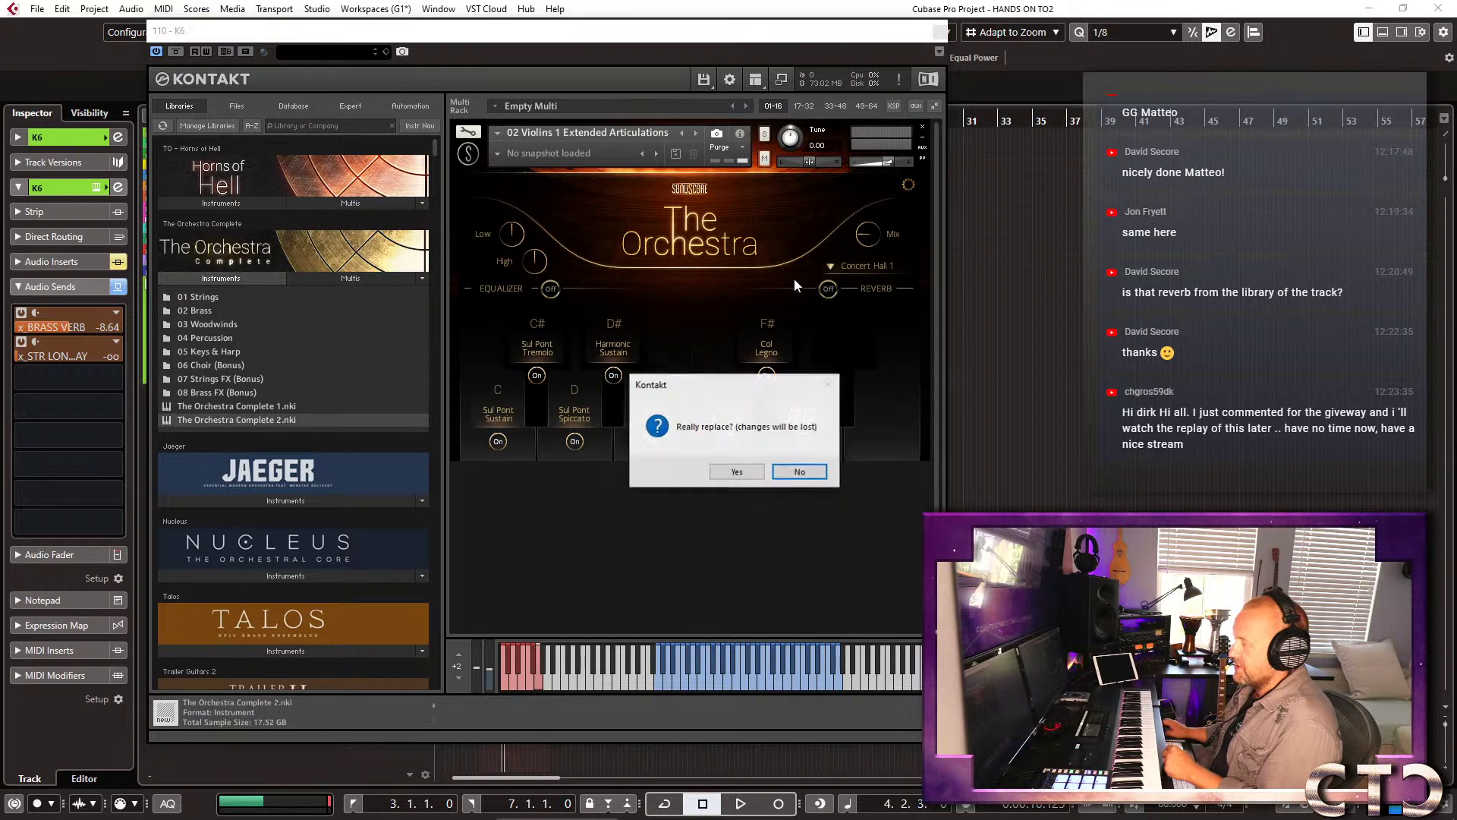
left_click(736, 471)
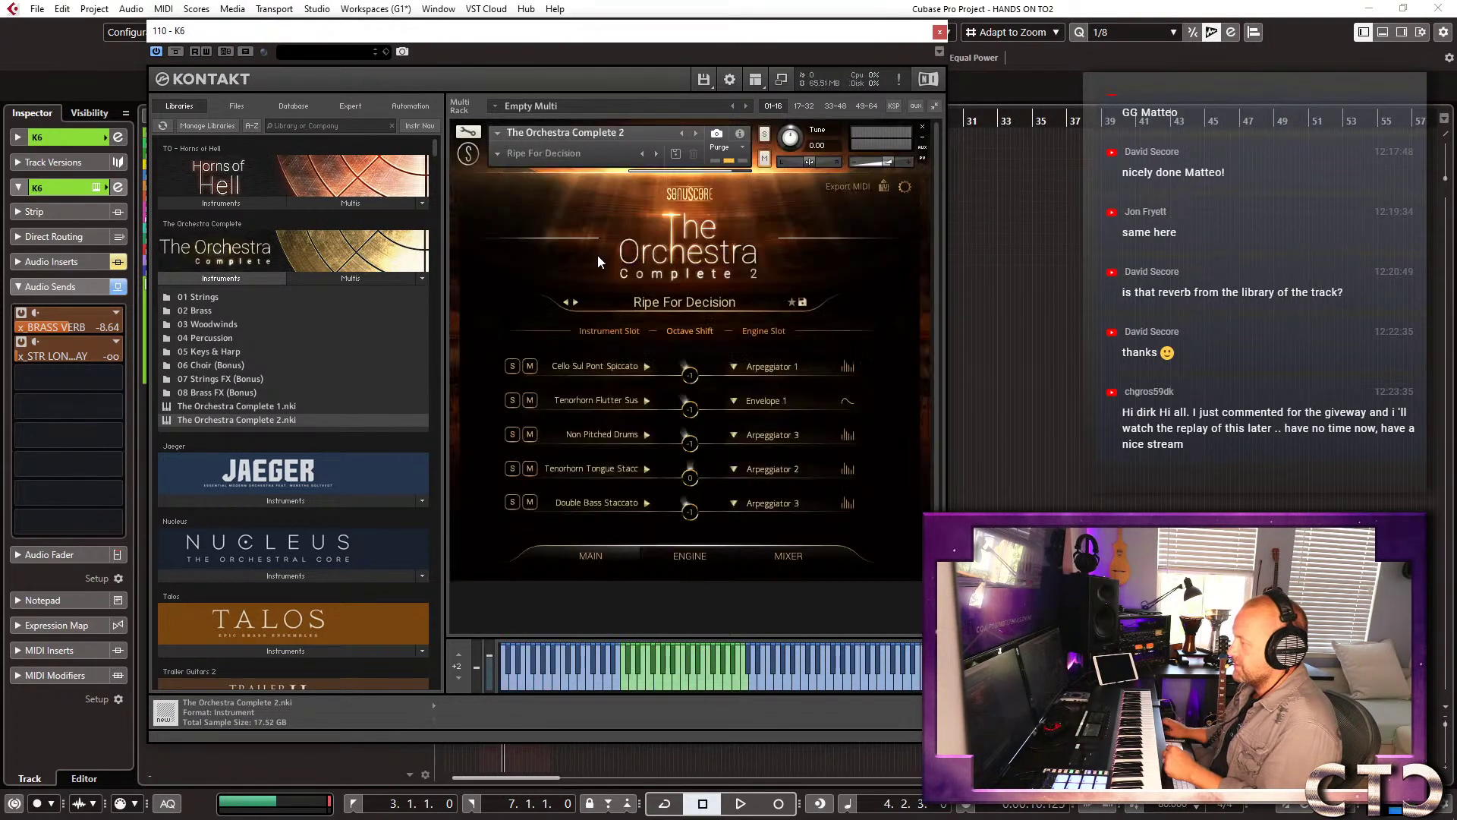
Open the preset browser from the Ripe For Decision preset name and look through the full preset list.
left_click(701, 304)
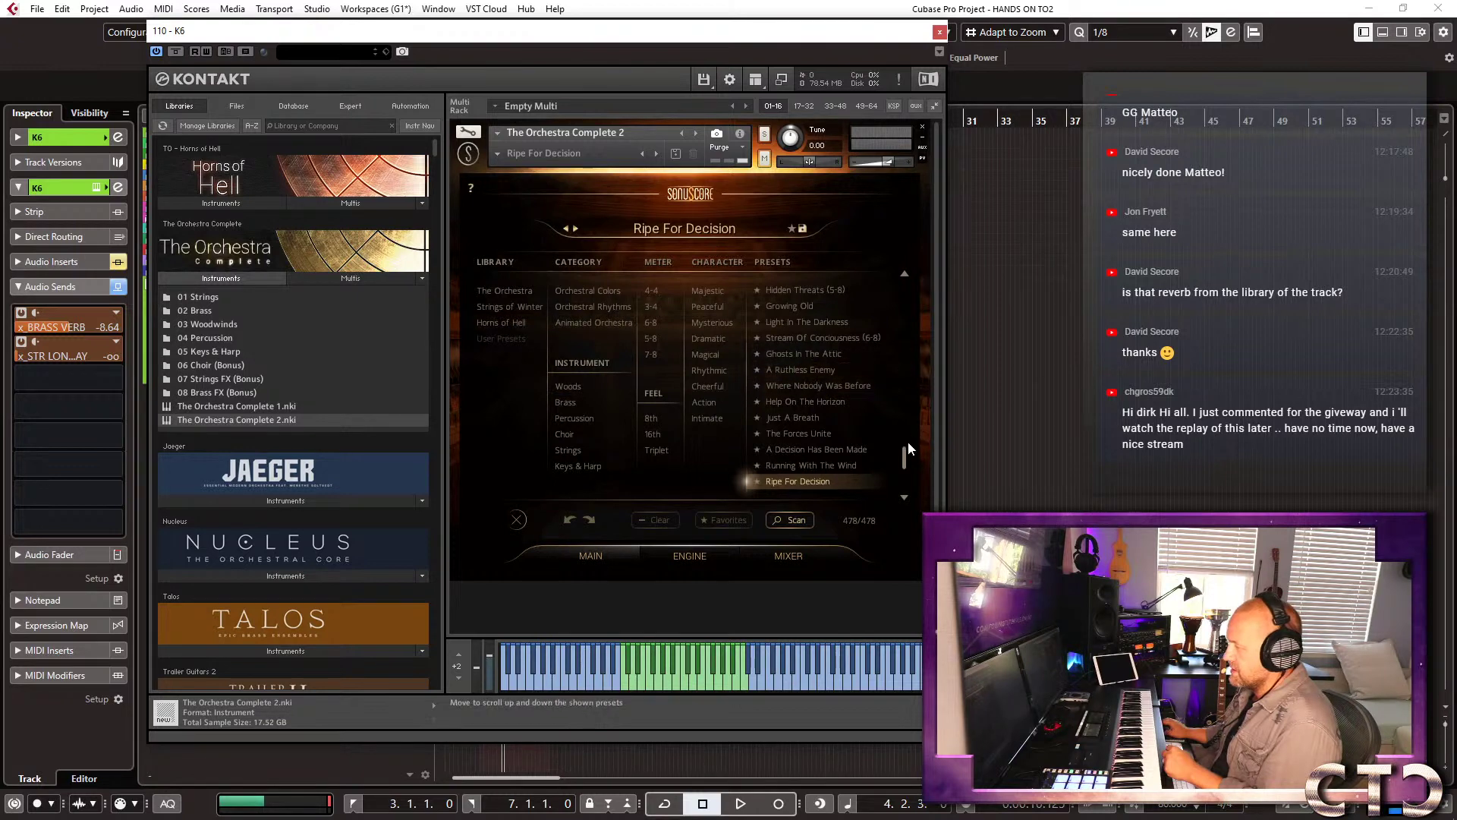
left_click_drag(905, 459, 898, 263)
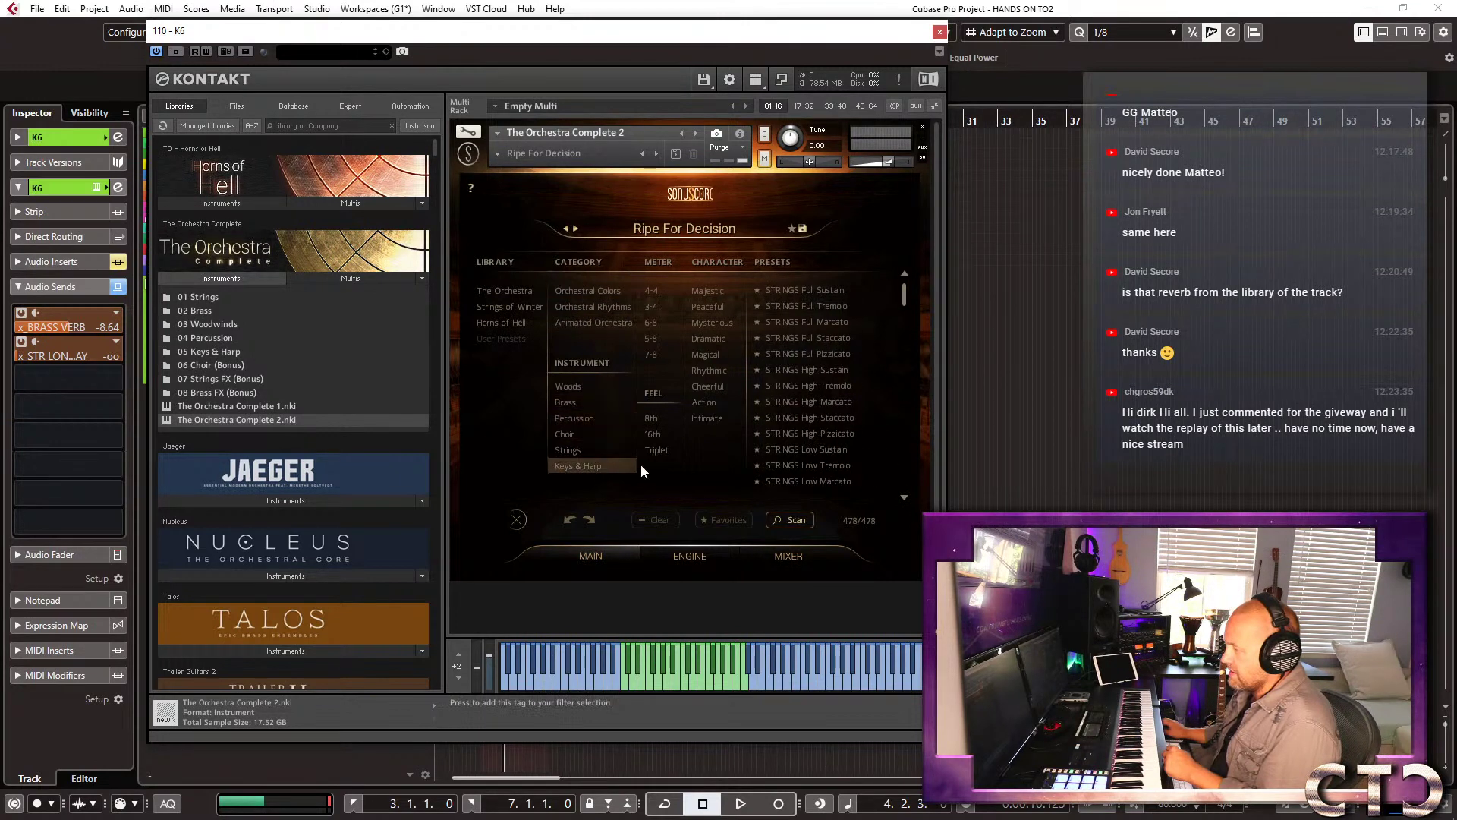
left_click(803, 292)
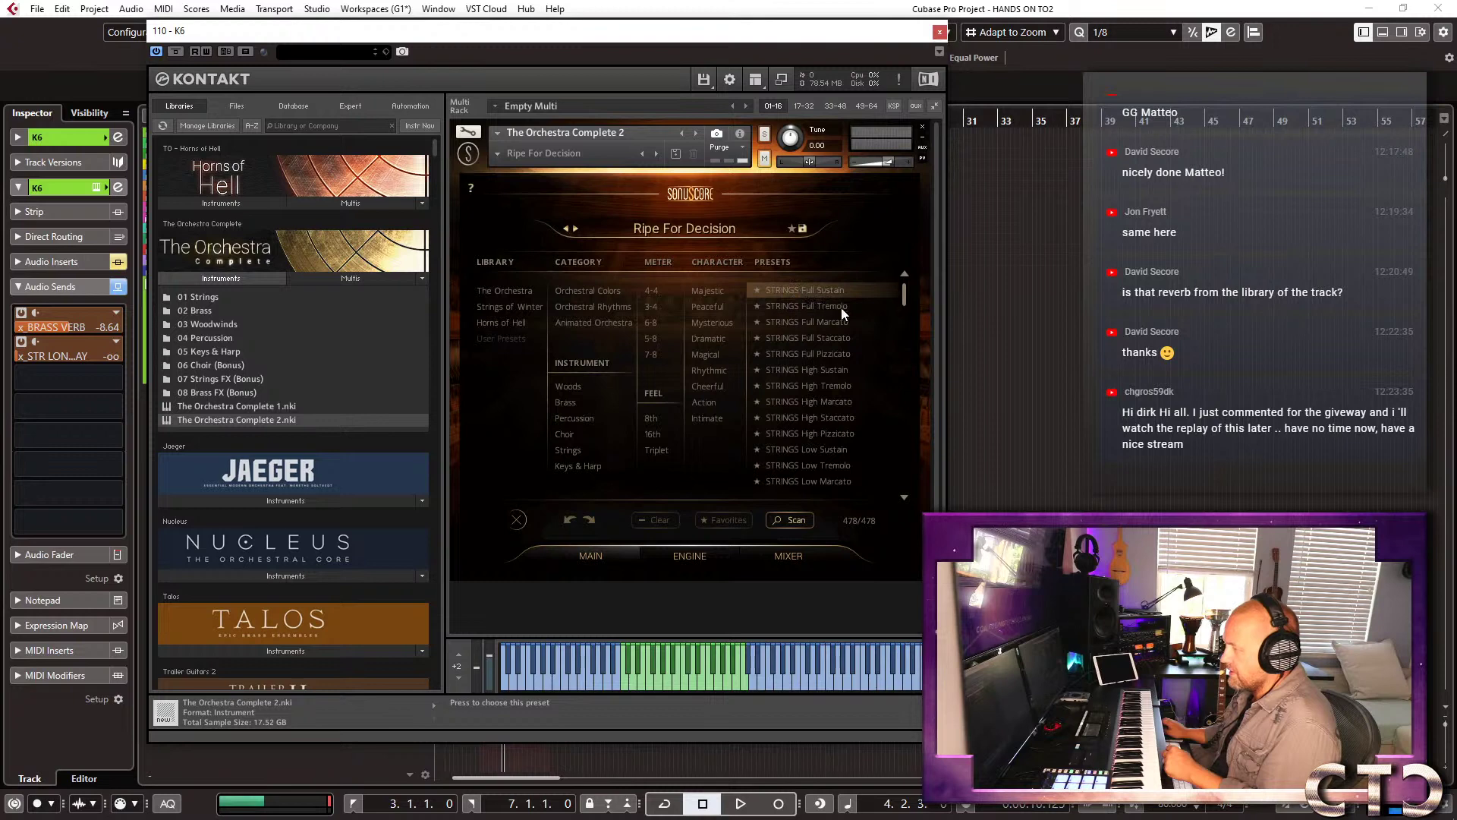
left_click_drag(904, 294, 885, 478)
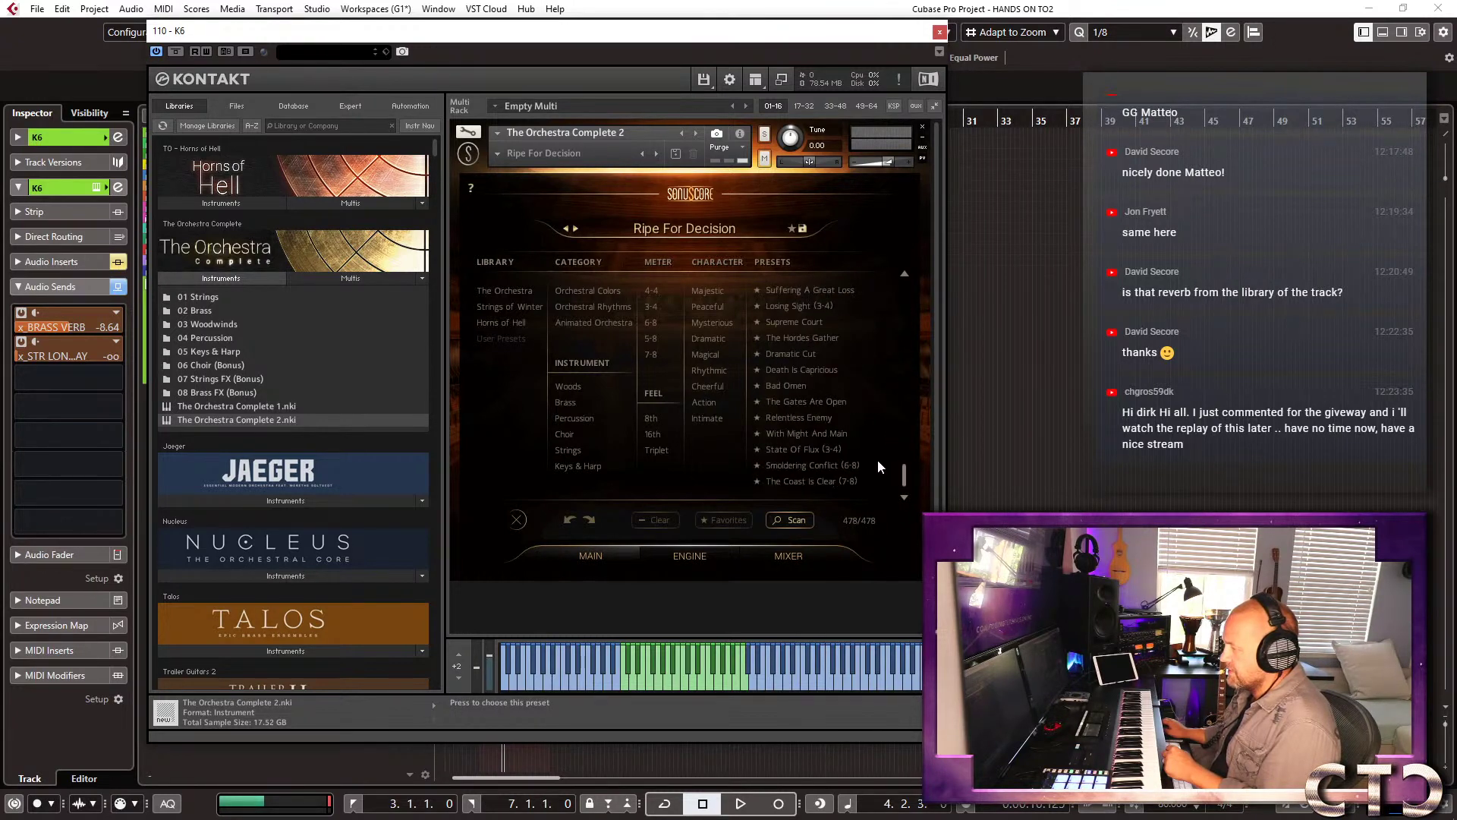
scroll(877, 458, "up", 5)
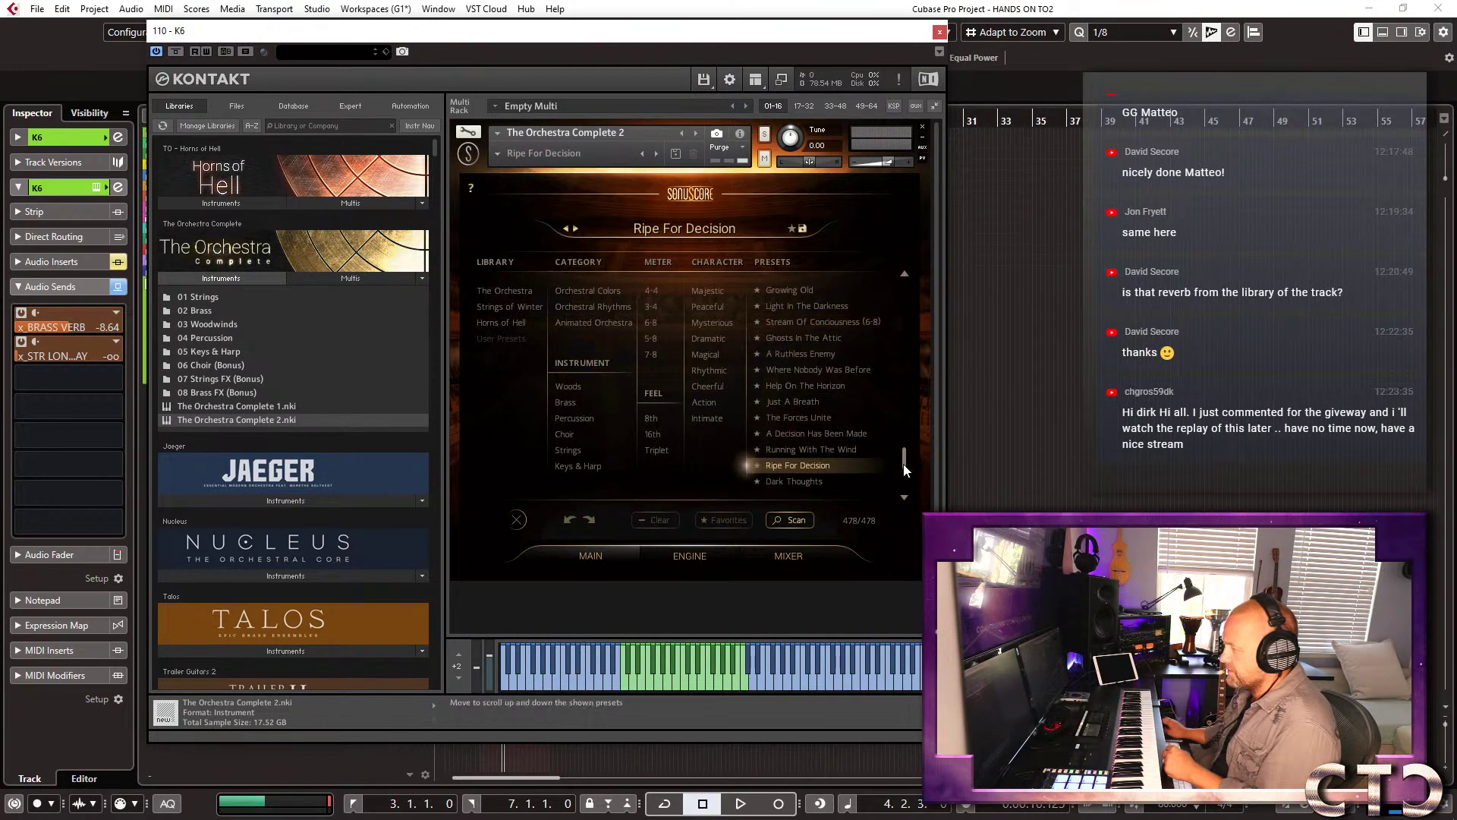
scroll(903, 463, "up", 5)
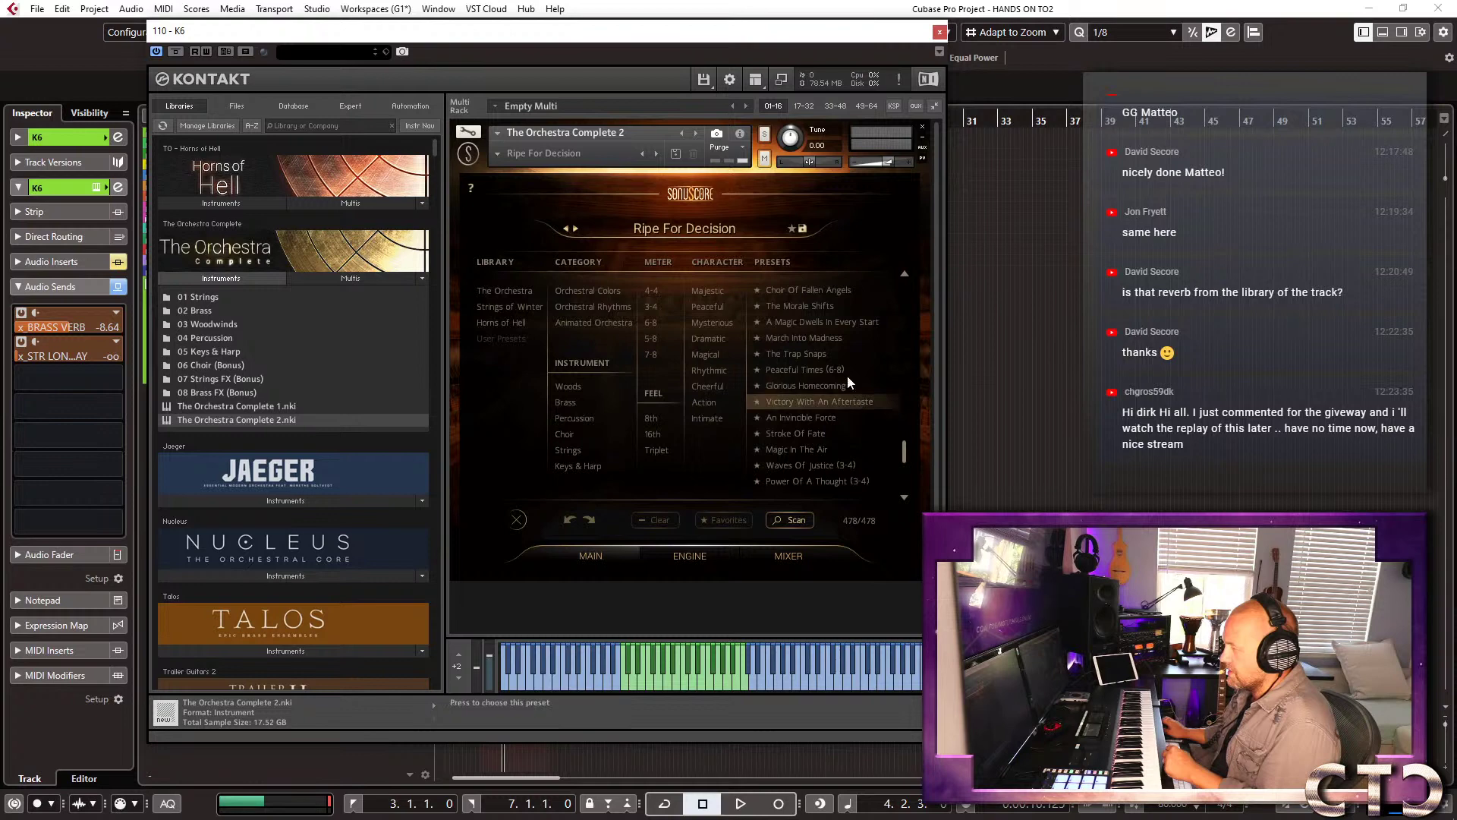
left_click(904, 273)
left_click(903, 273)
left_click(903, 273)
left_click(904, 273)
left_click(904, 273)
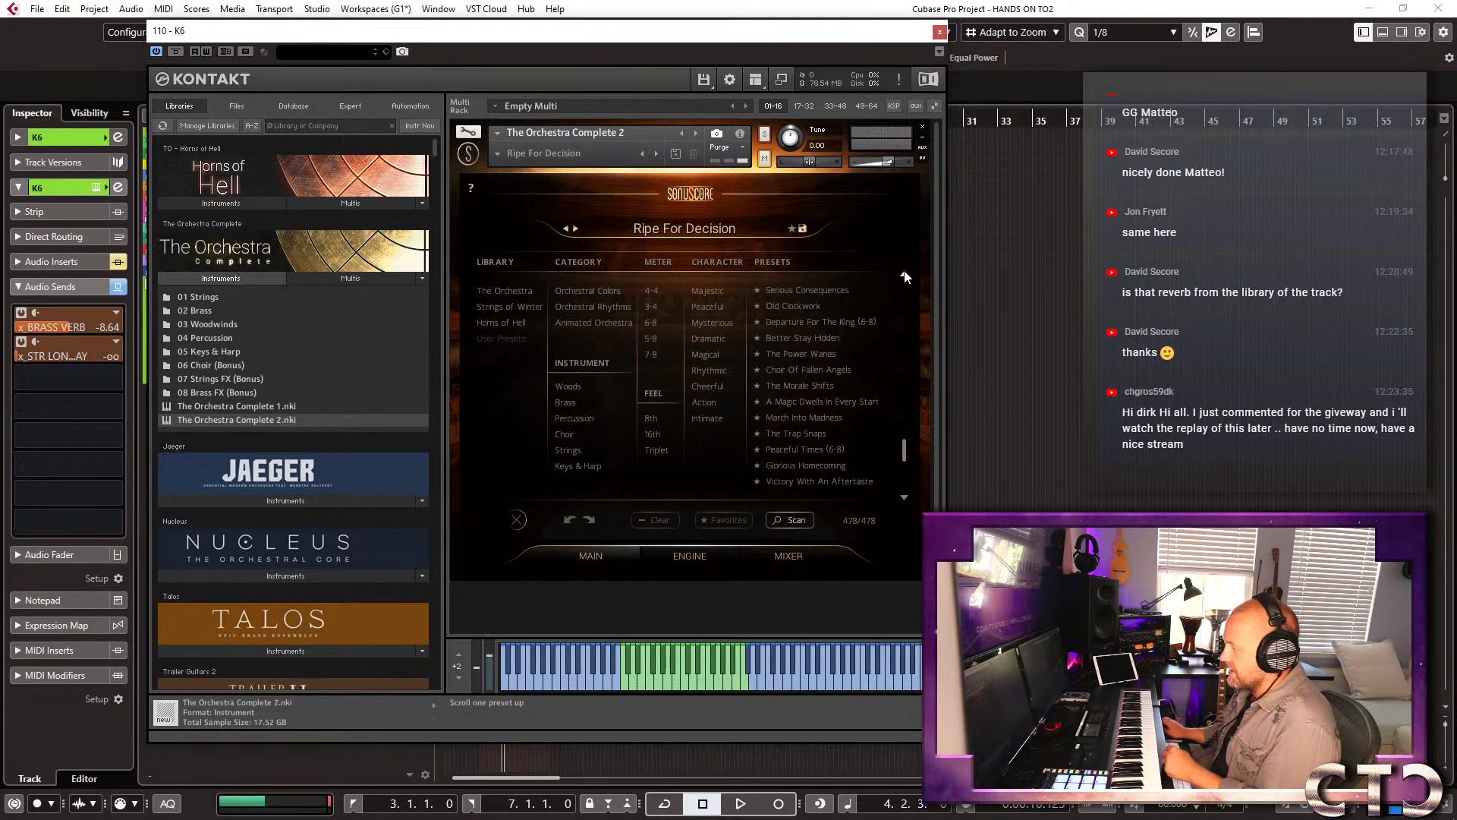
left_click(904, 273)
left_click(904, 274)
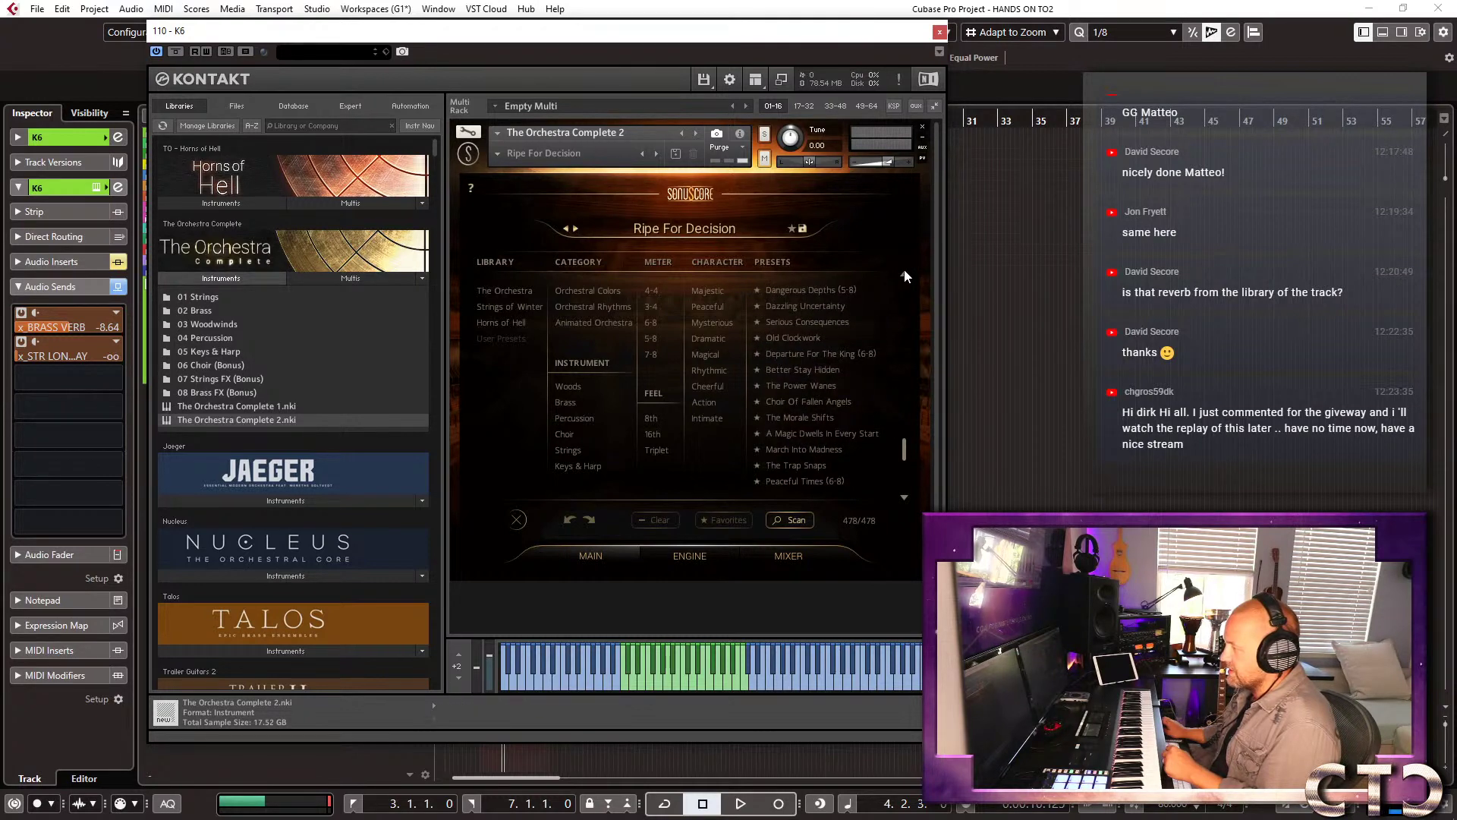
left_click_drag(904, 442, 903, 431)
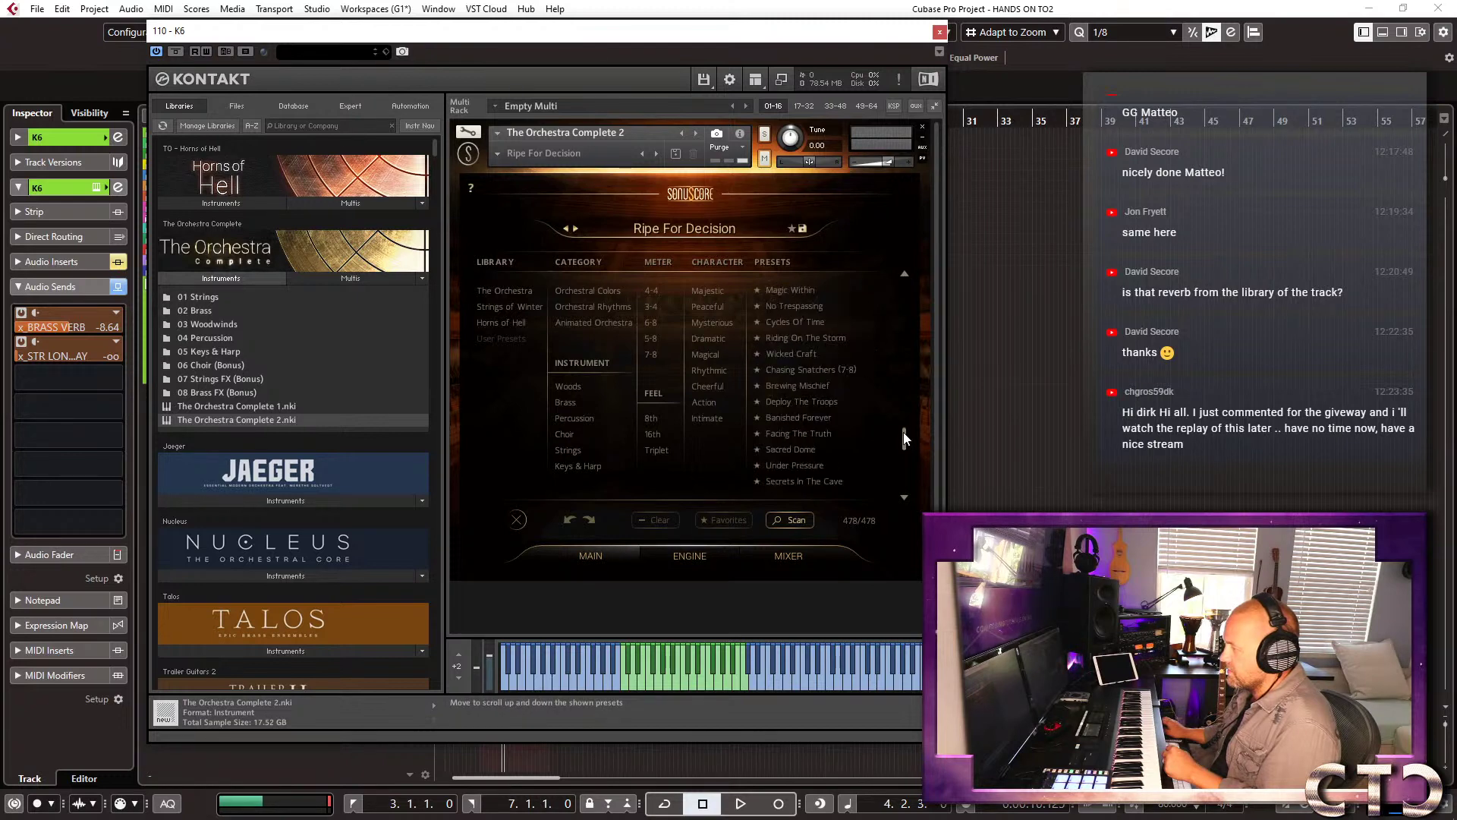
Load the Cycles Of Time preset, switch to Riding On The Storm, and raise the project tempo.
left_click(807, 322)
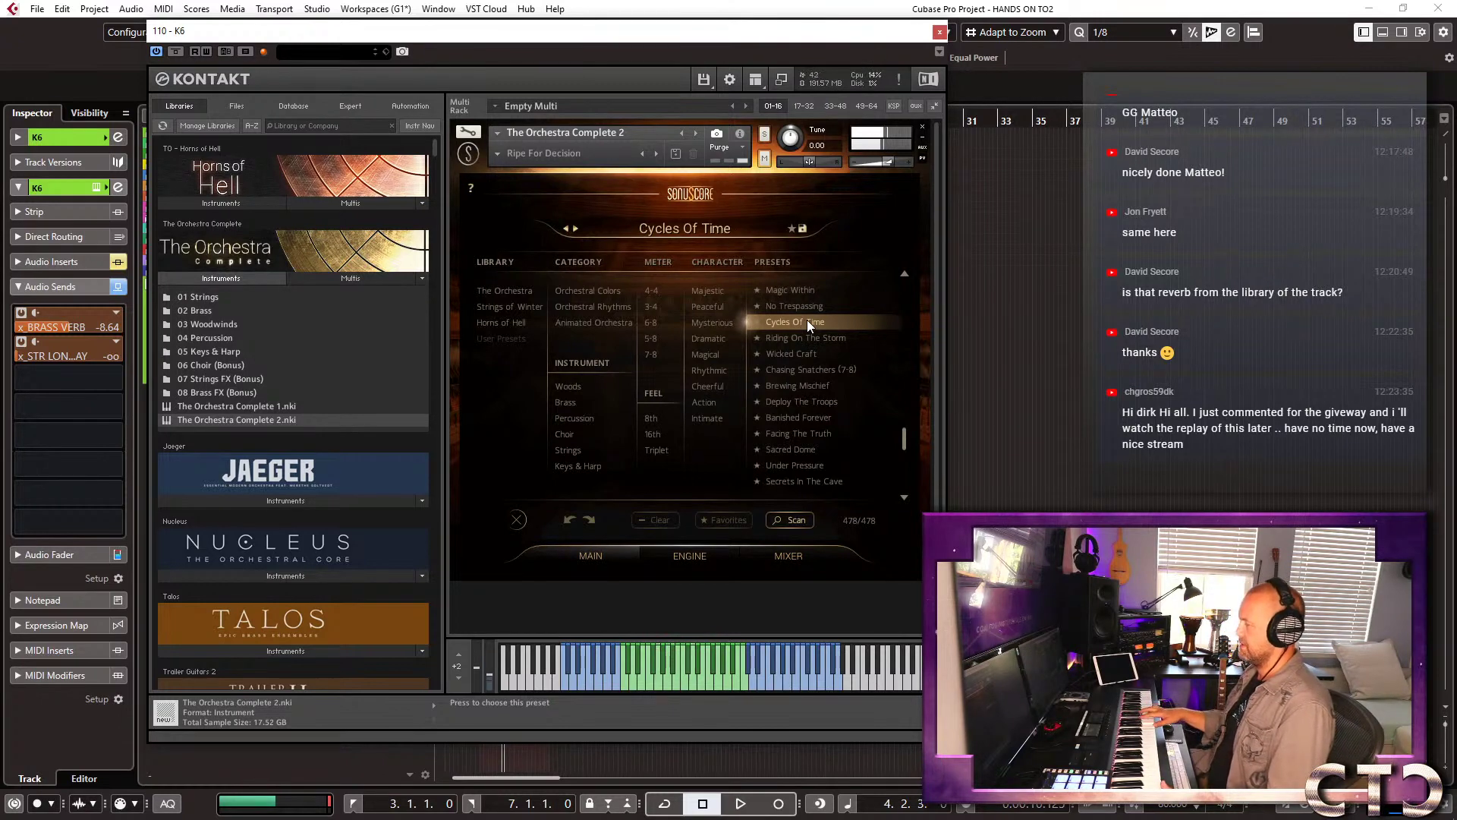
left_click(809, 337)
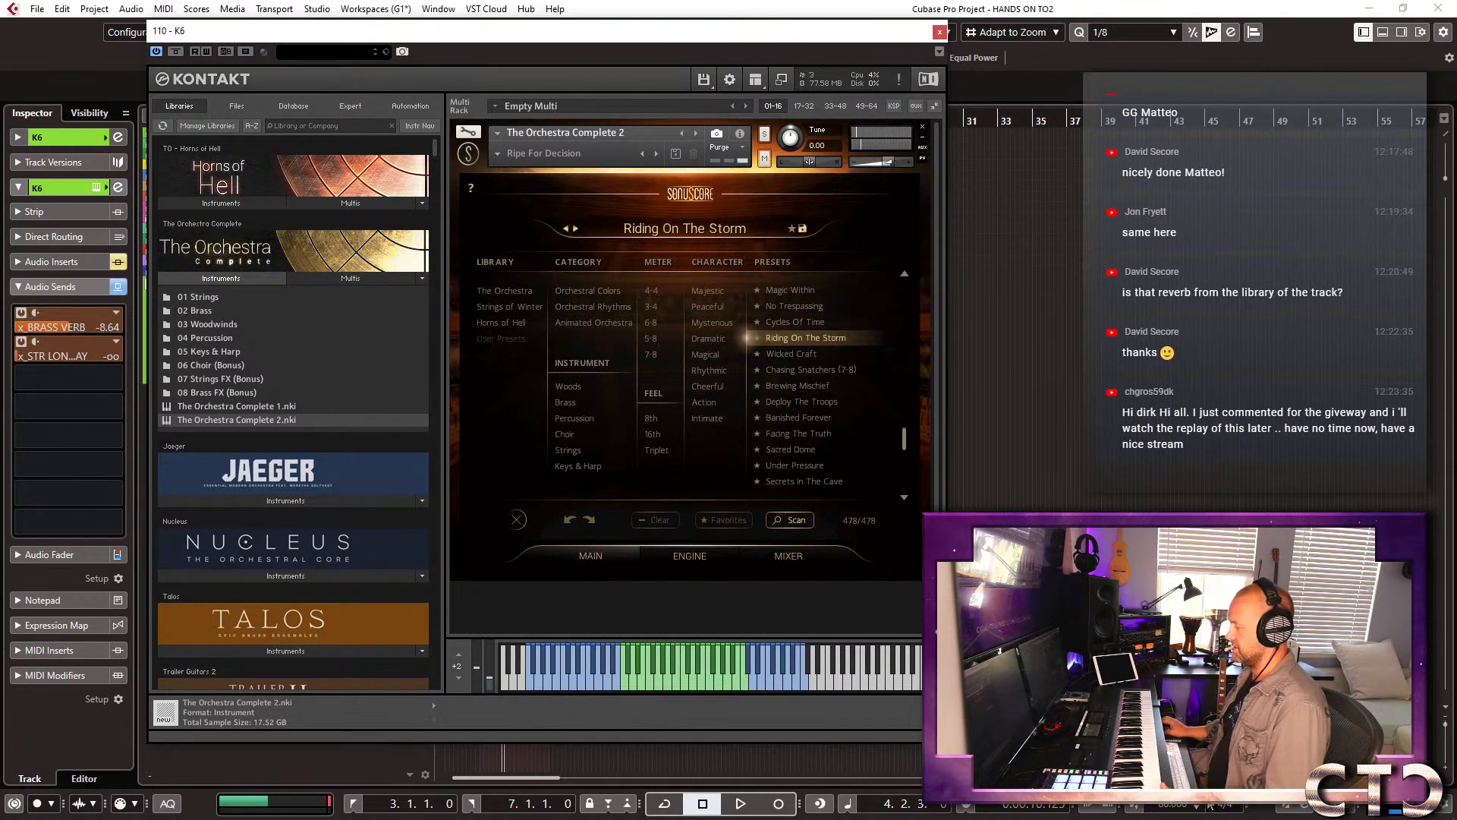
scroll(1171, 806, "up", 11)
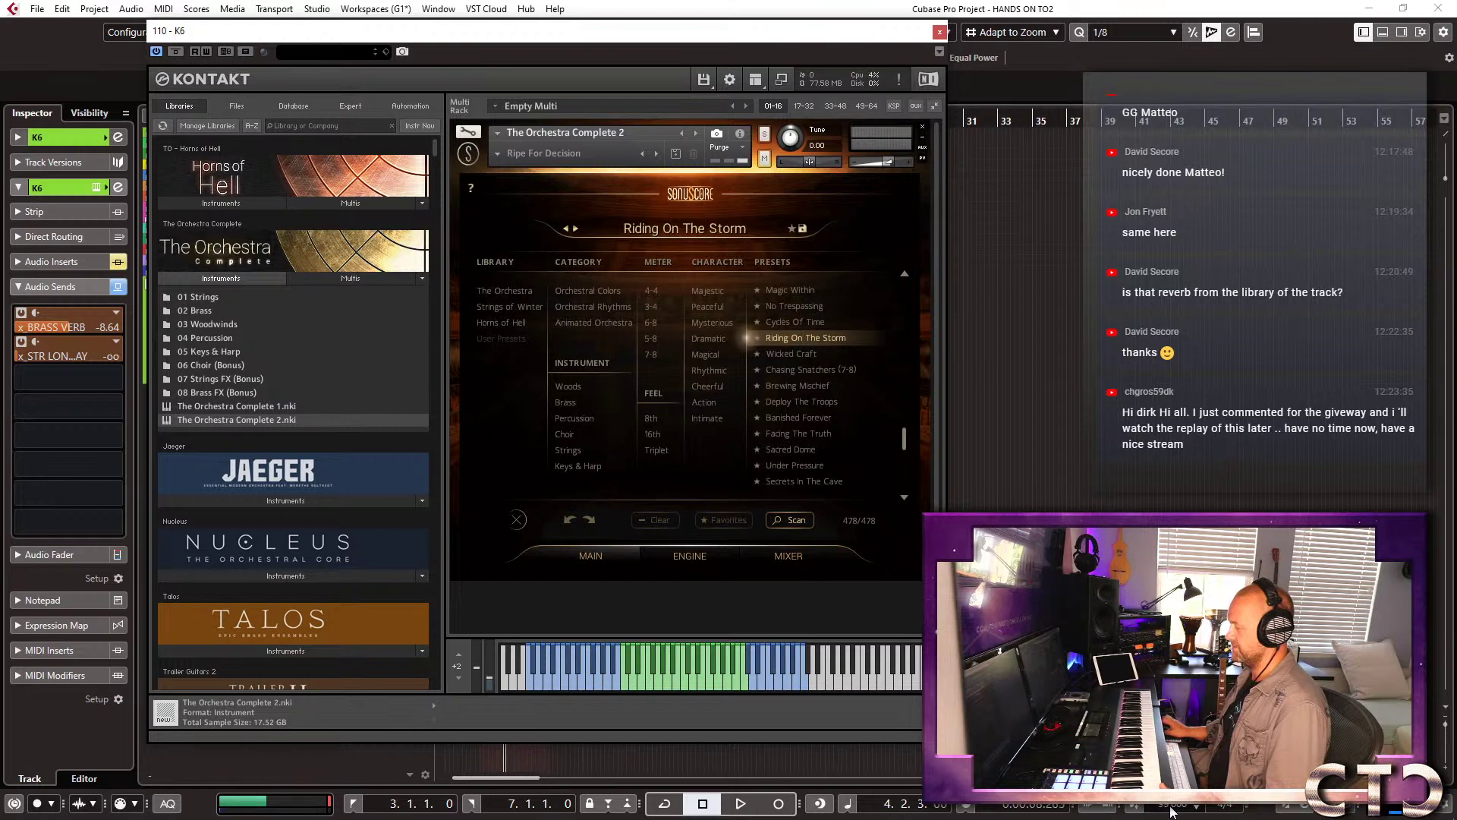
scroll(1171, 809, "up", 9)
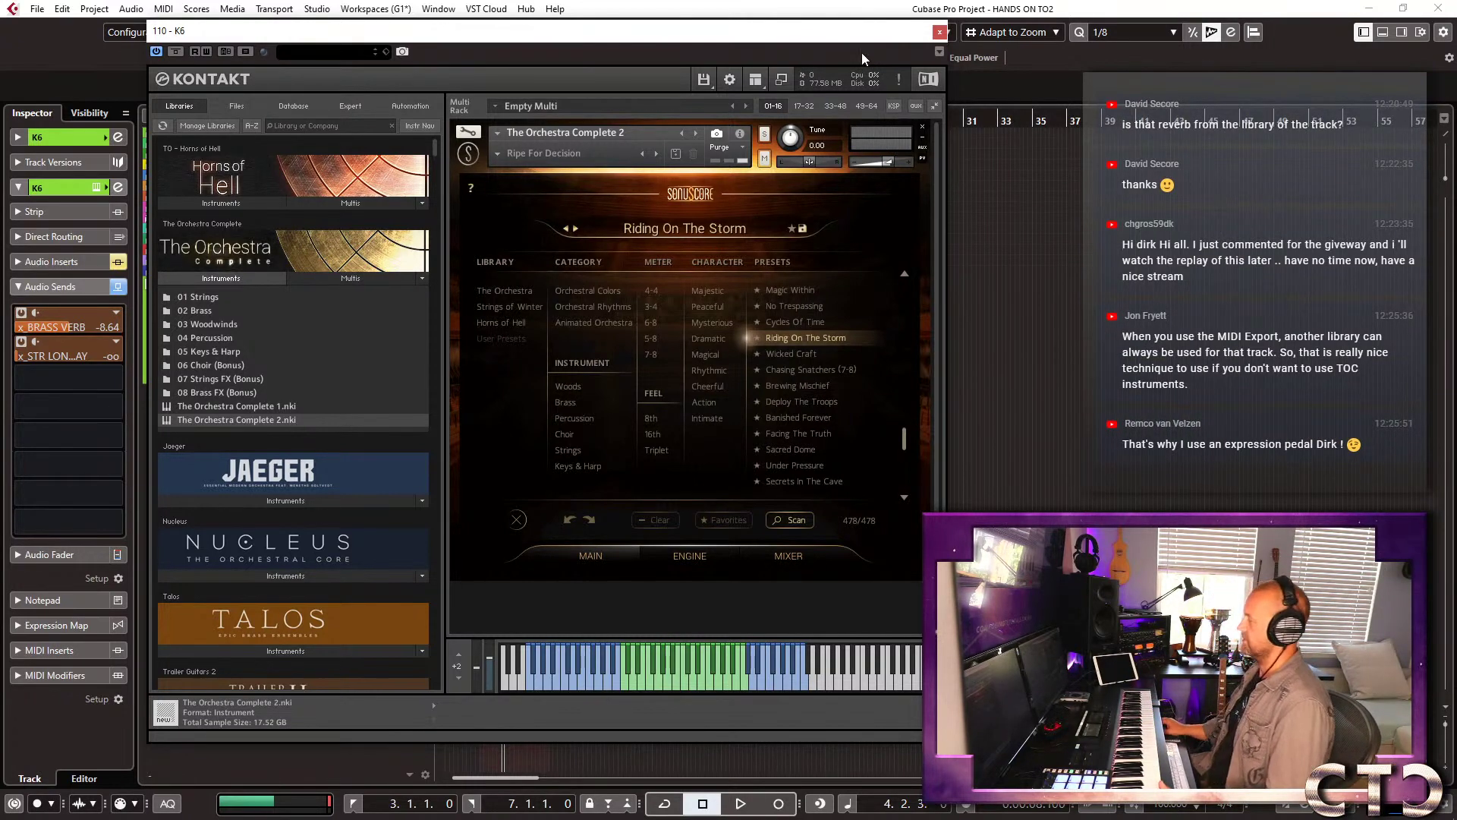
Lower the Kontakt window to uncover the project toolbar and audition the presets Wicked Craft, Chasing Snatchers (7-8) and Brewing Mischief.
left_click_drag(862, 32, 873, 70)
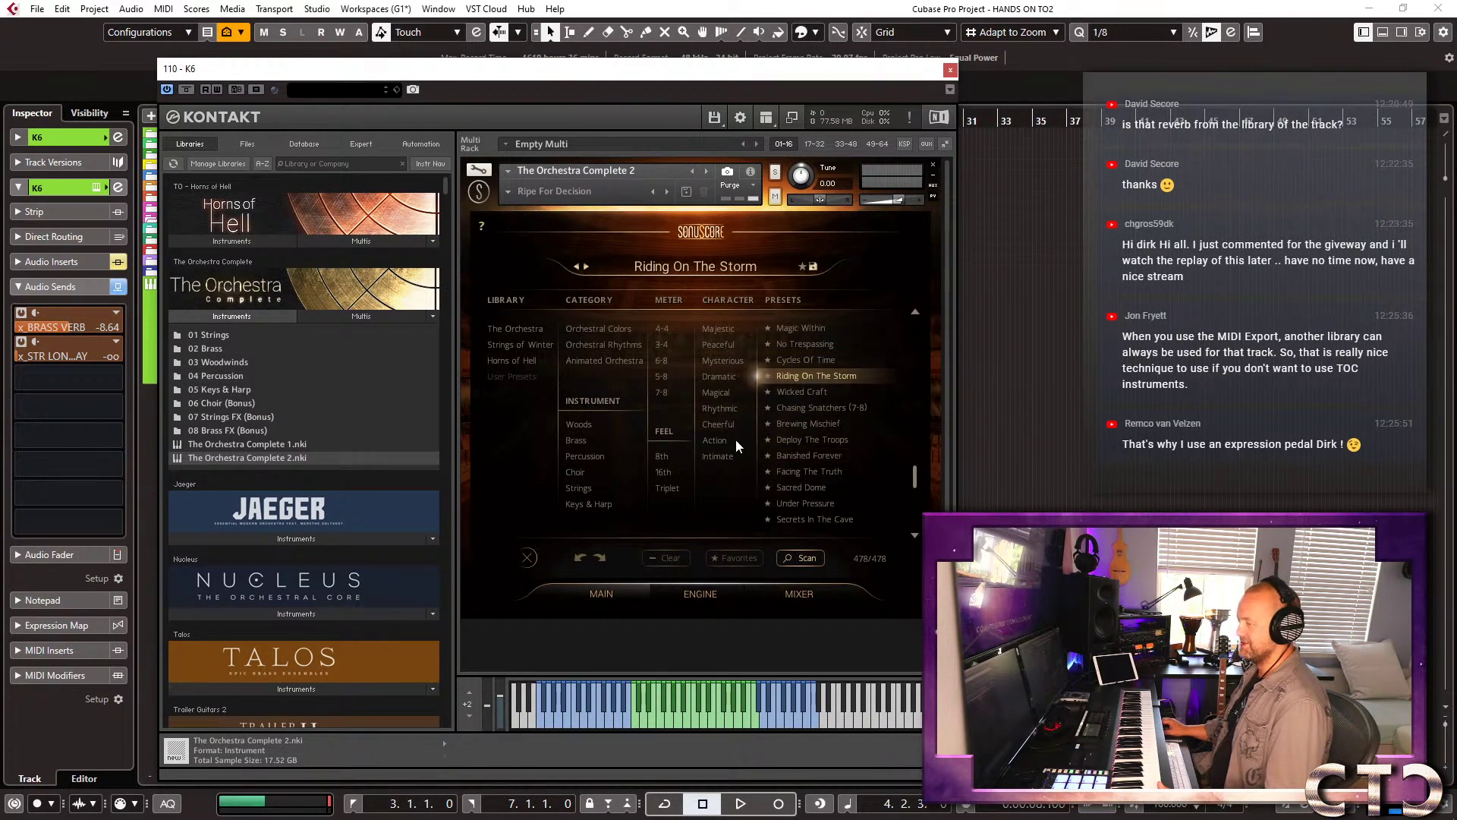
left_click(844, 391)
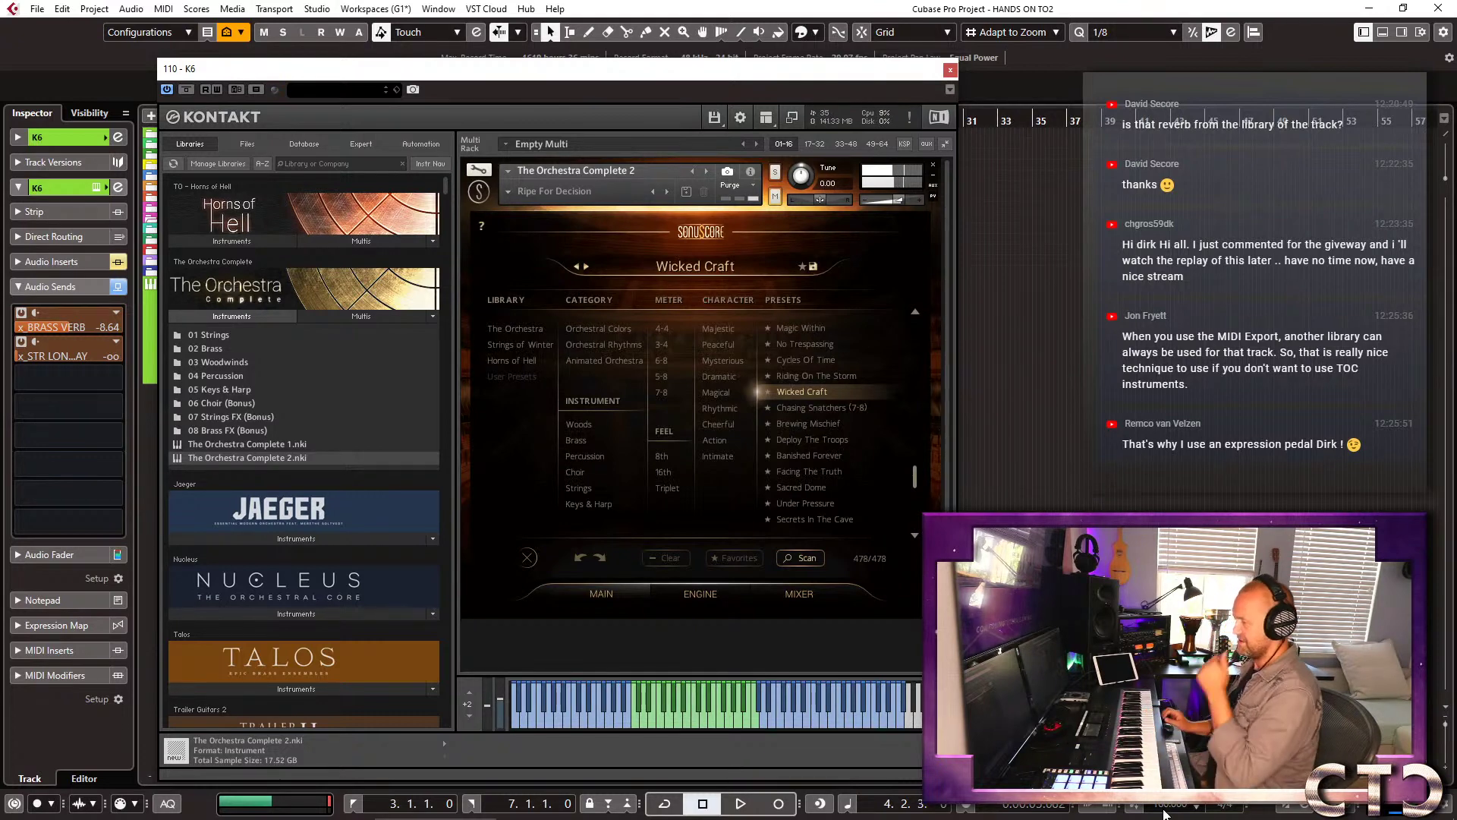
left_click(845, 412)
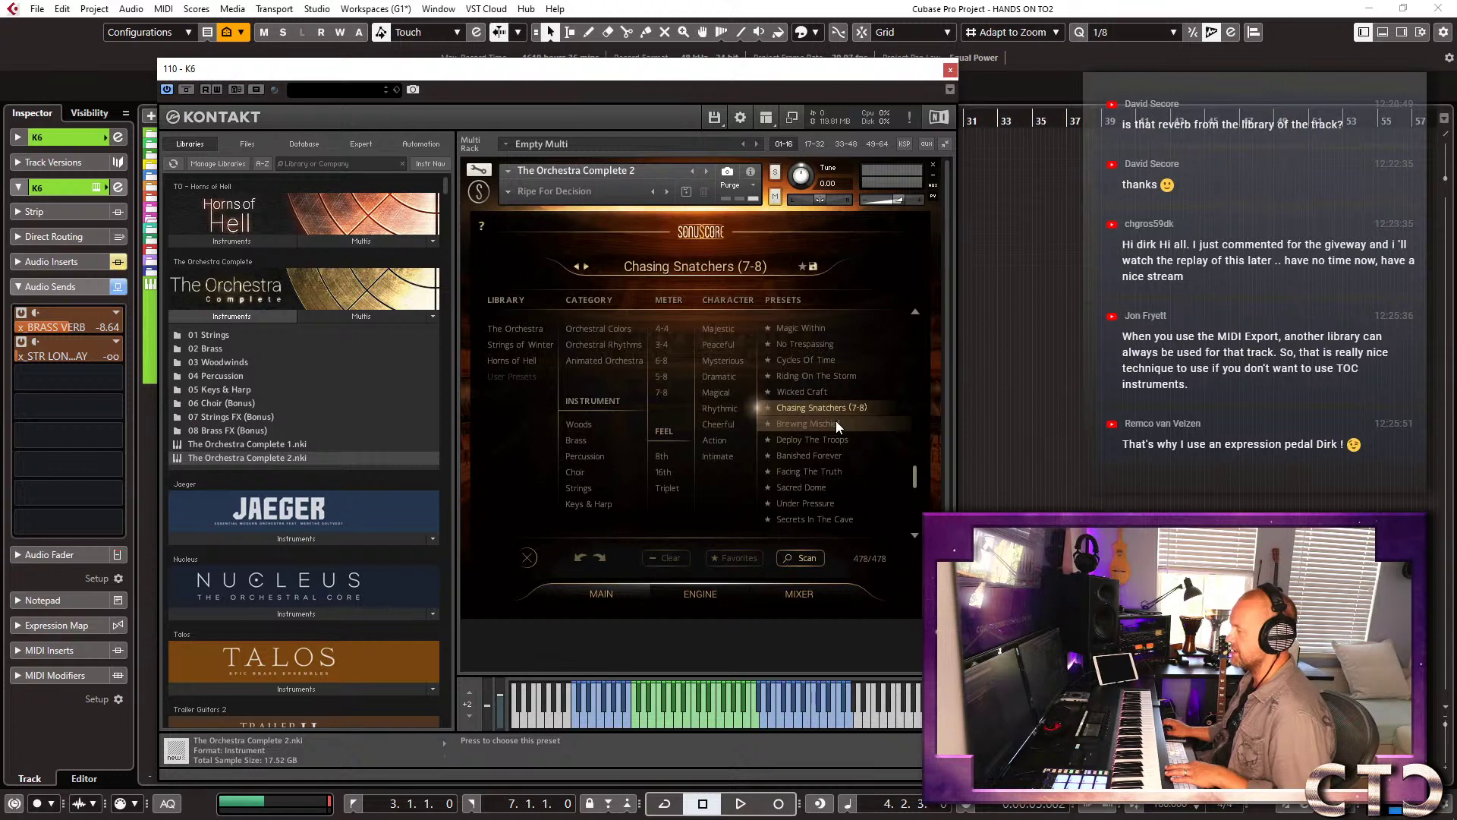
left_click(836, 422)
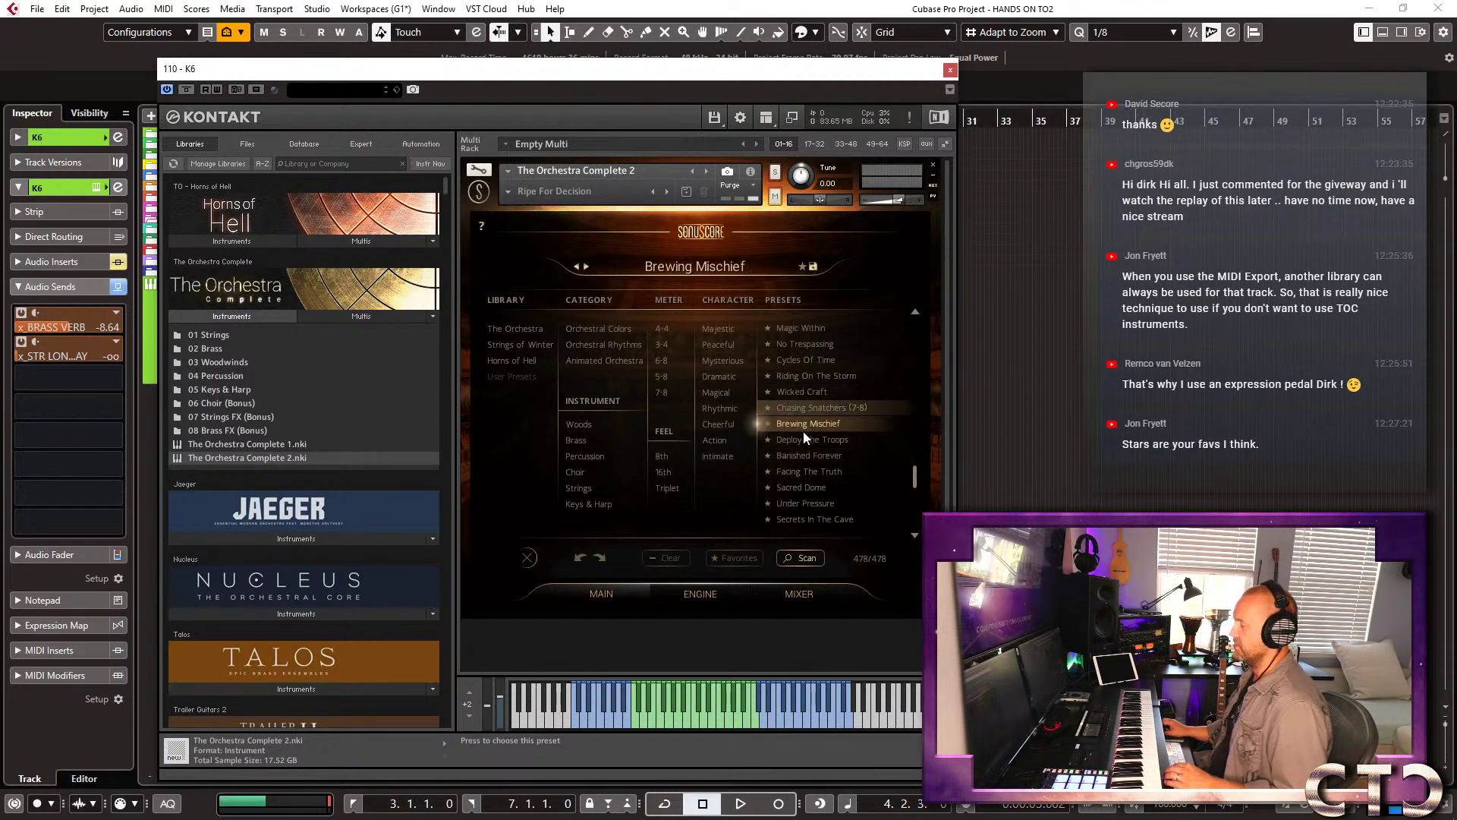
Audition the presets Deploy The Troops, Banished Forever and Facing The Truth in turn.
left_click(808, 443)
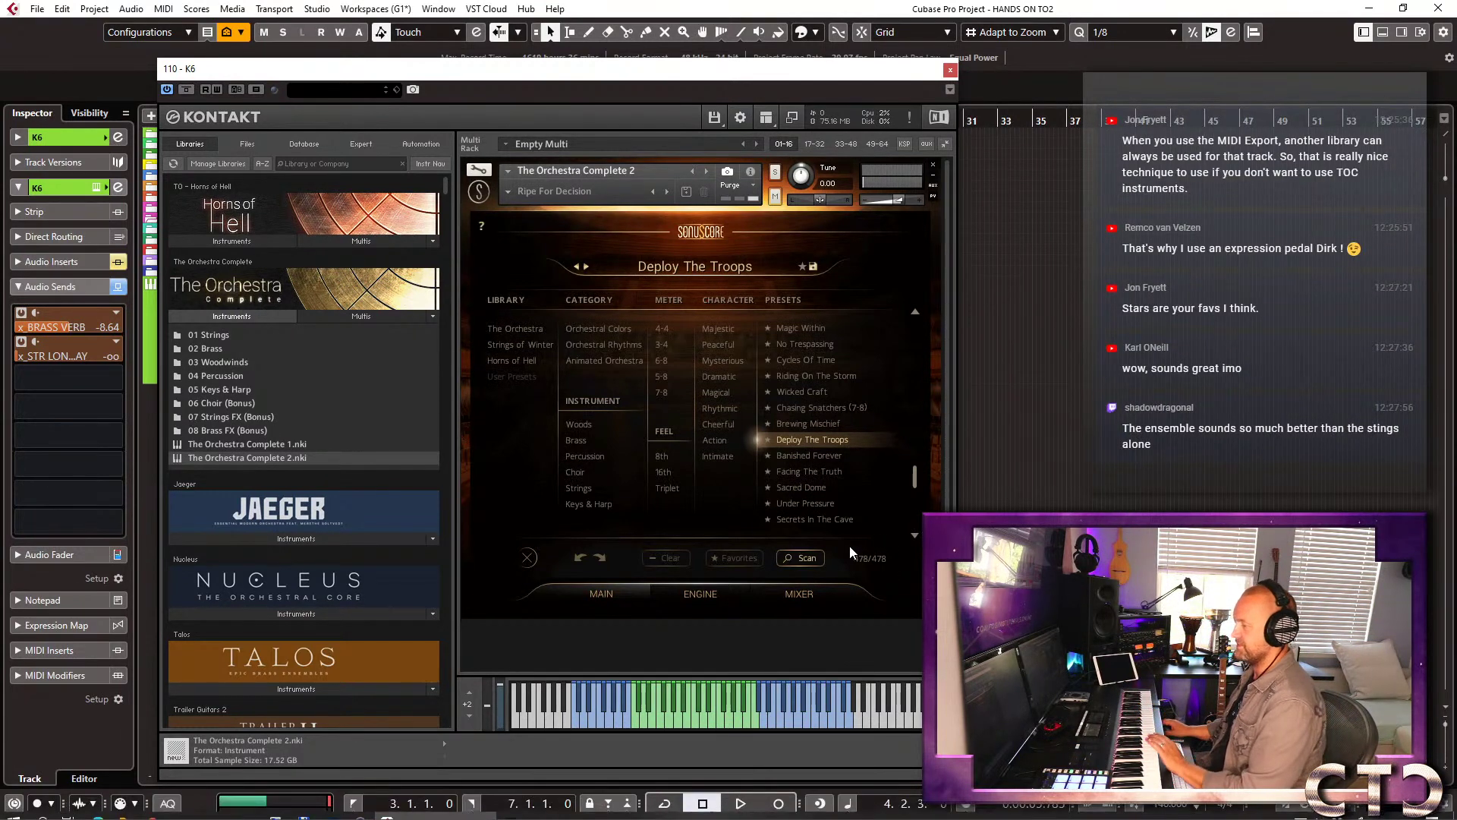
left_click(586, 267)
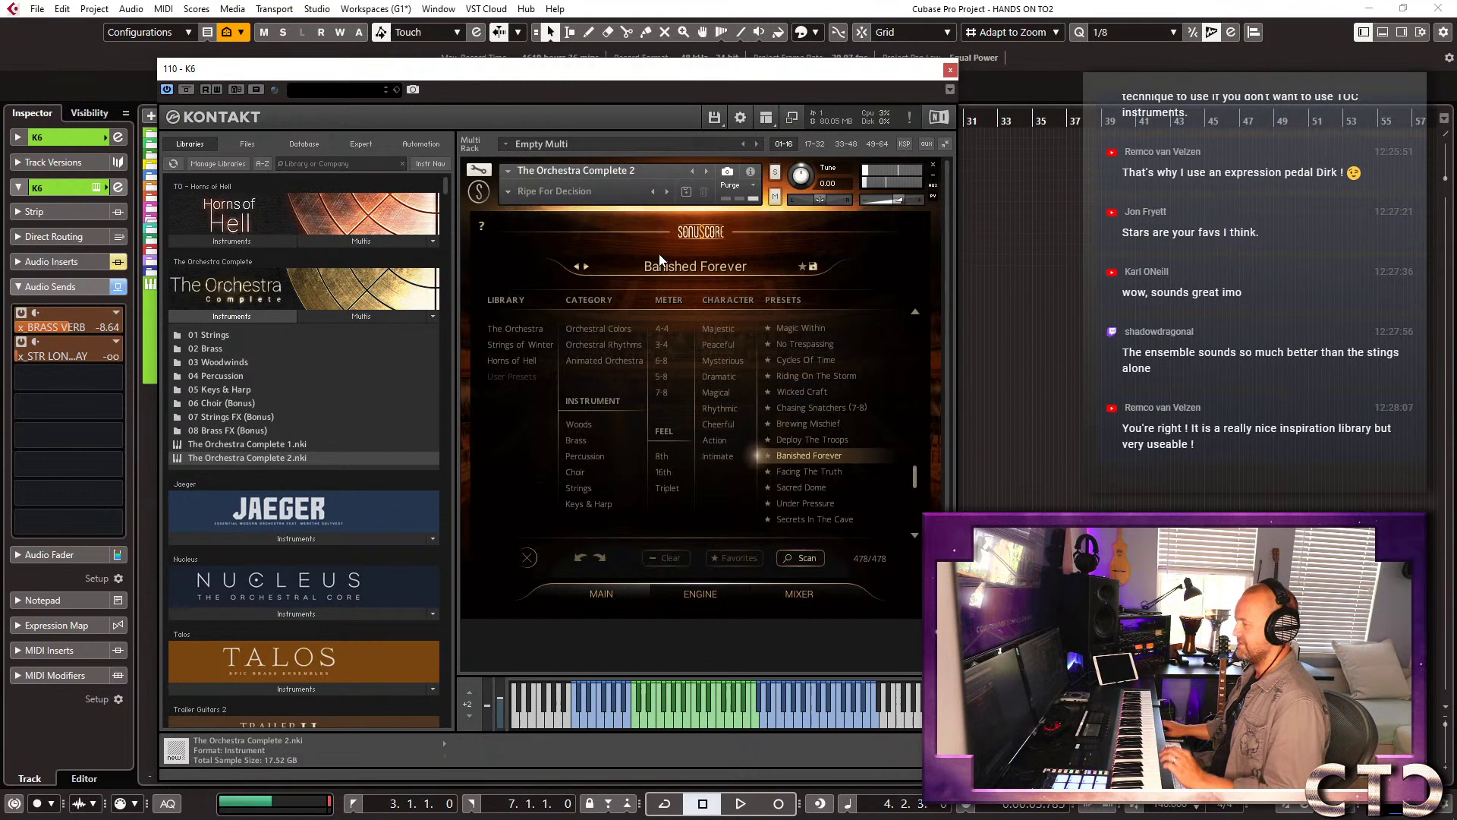
left_click(585, 269)
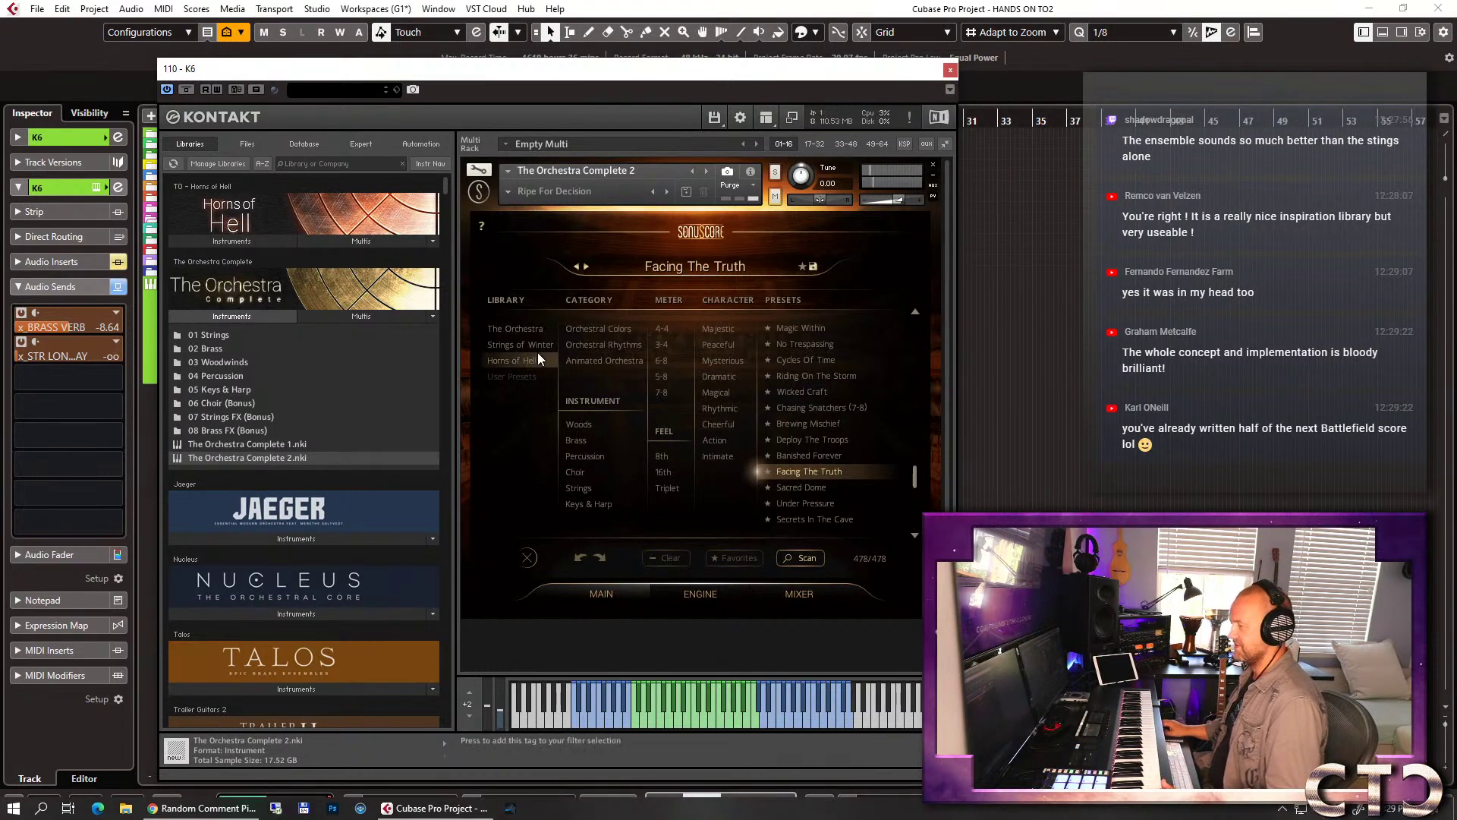
Switch to the Sacred Dome preset, filter the preset list by the Magical character, and load Icy Lake.
left_click(586, 267)
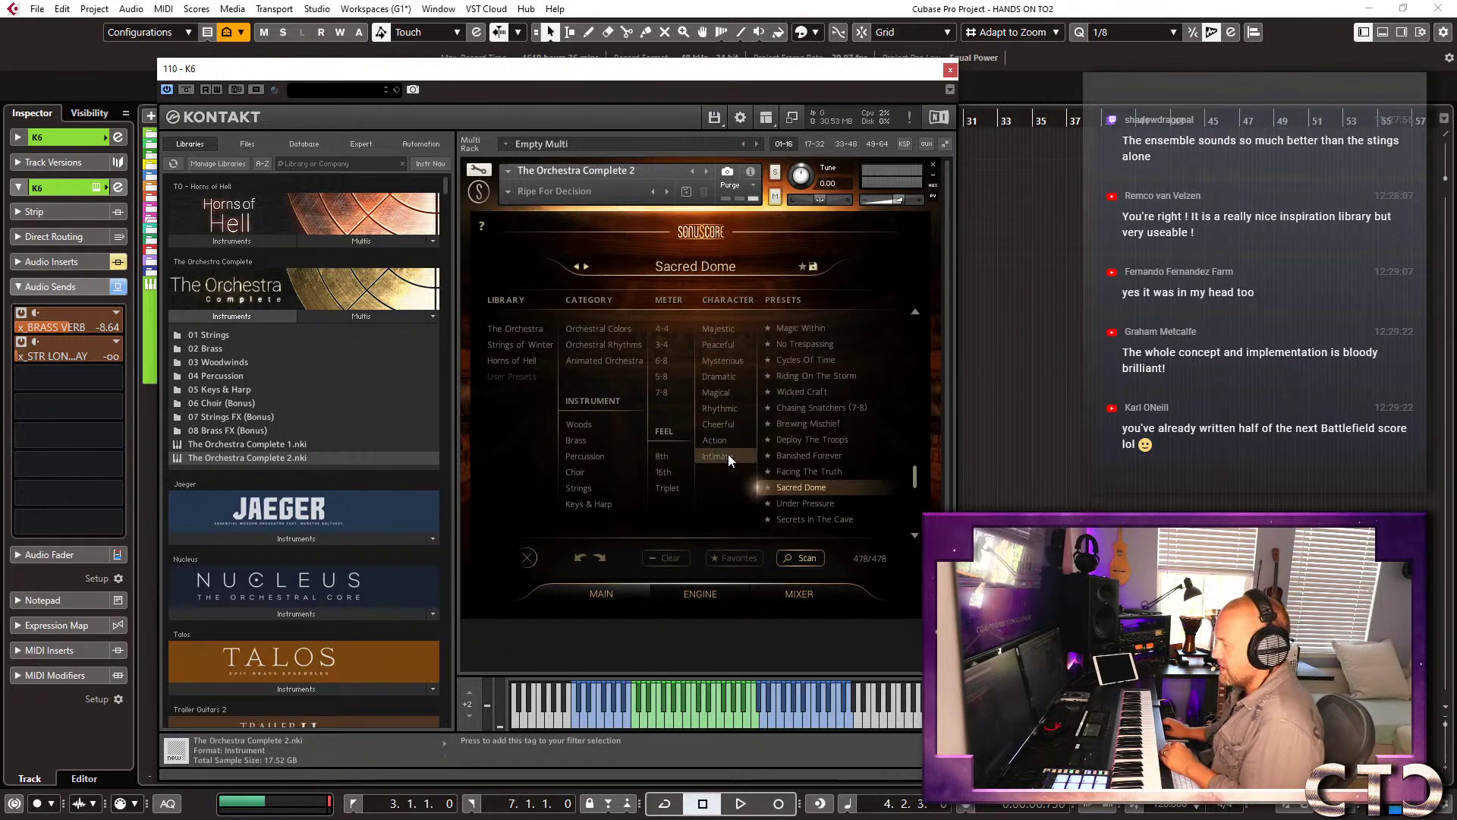
left_click_drag(914, 476, 912, 262)
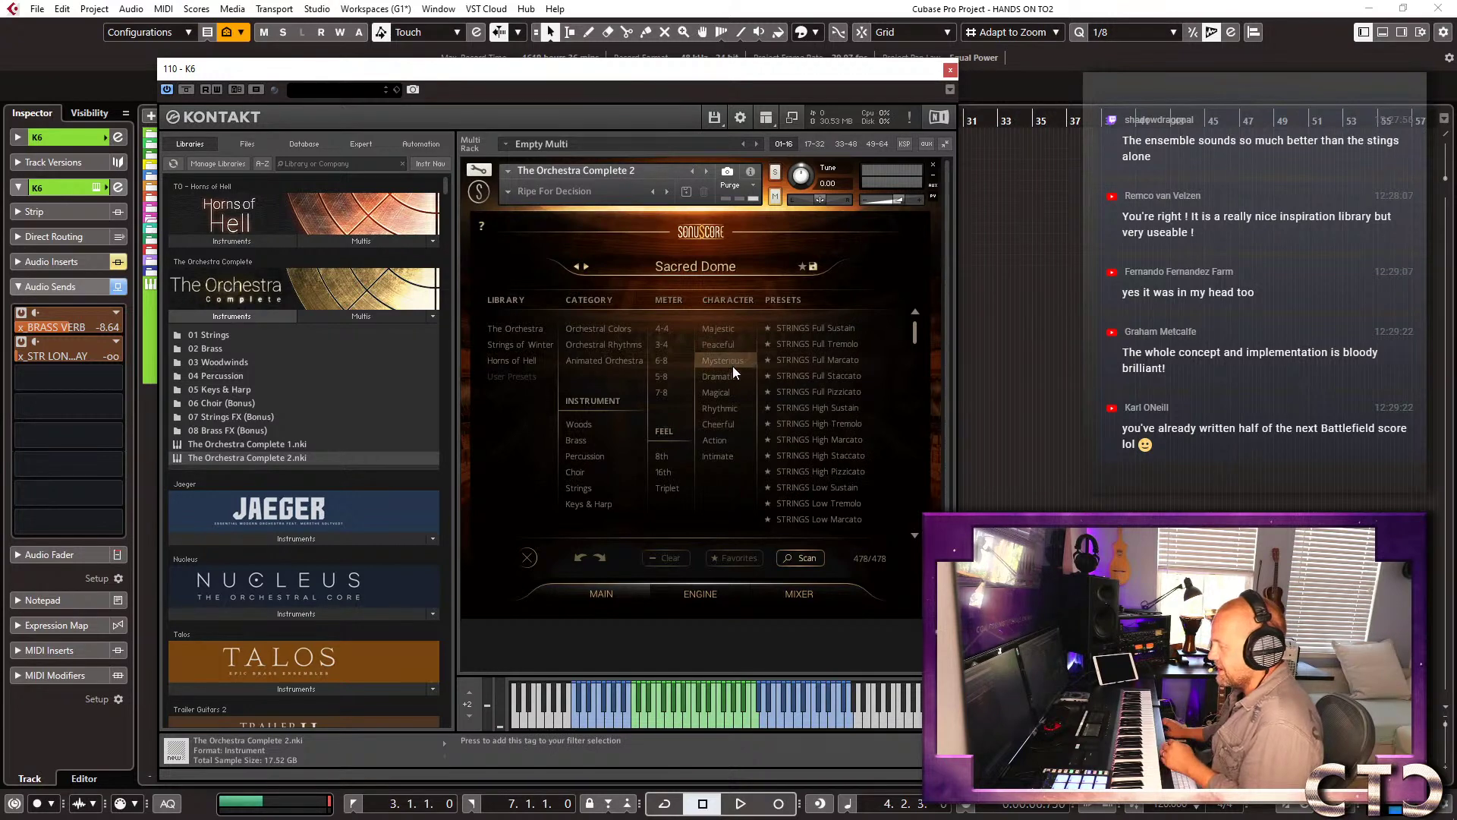
left_click(727, 393)
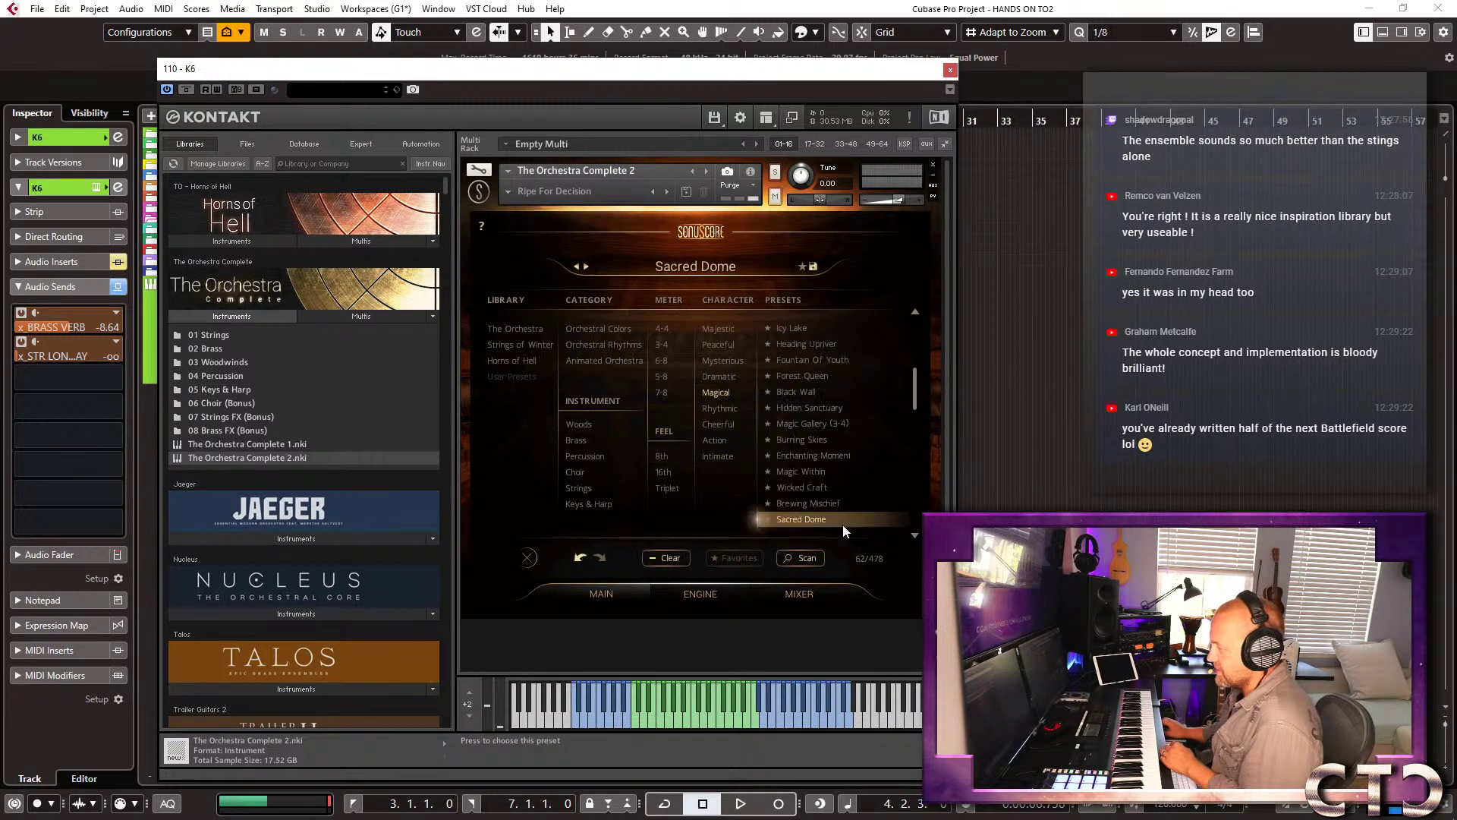
left_click(812, 330)
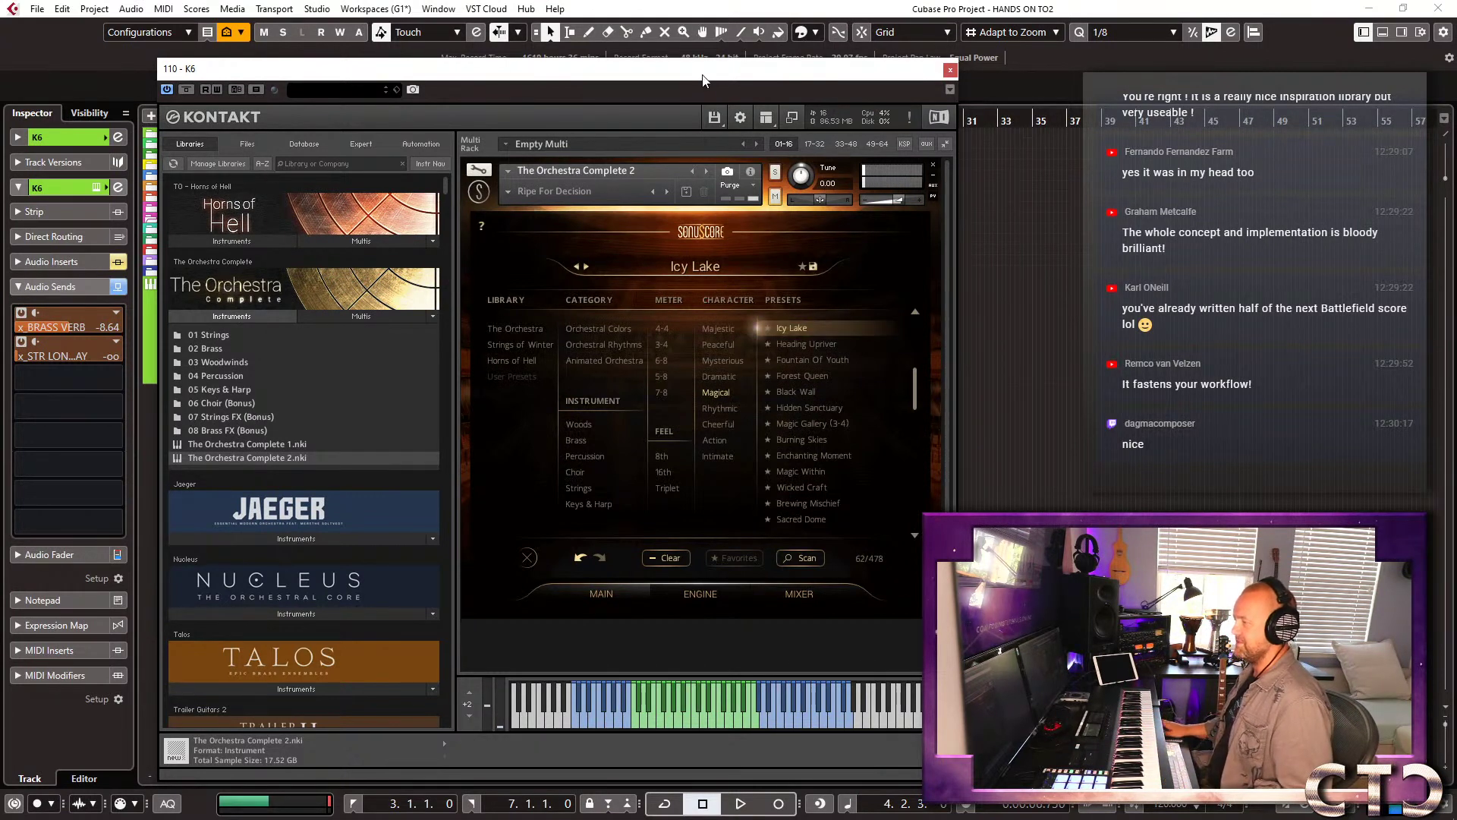
Close the Kontakt window and delete the existing MIDI part on the K6 track.
left_click(950, 70)
left_click(518, 337)
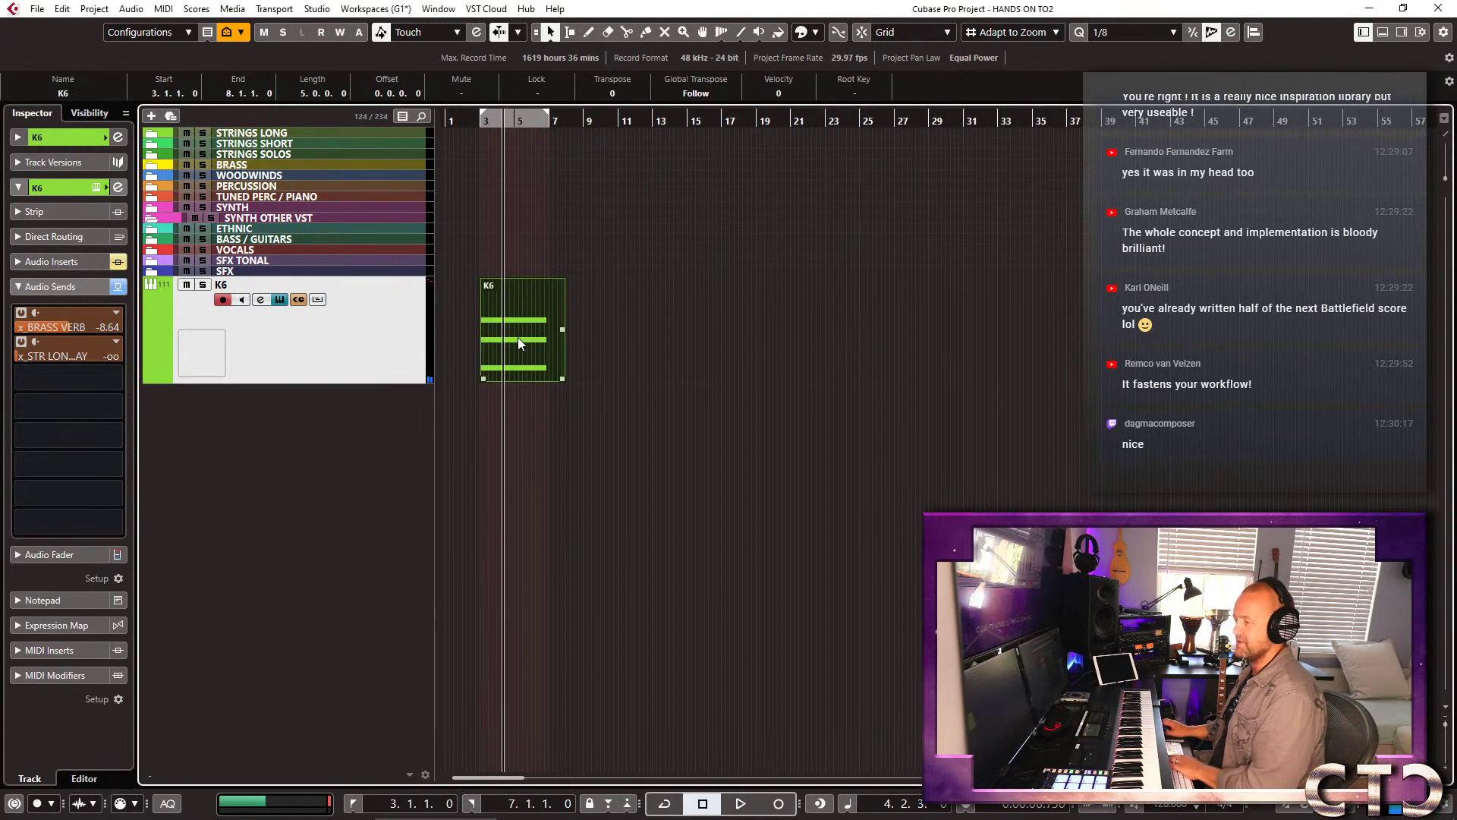
key("Delete")
Record a new MIDI performance on the K6 track starting from bar 2.
key("h")
key("h")
key("h")
key("h")
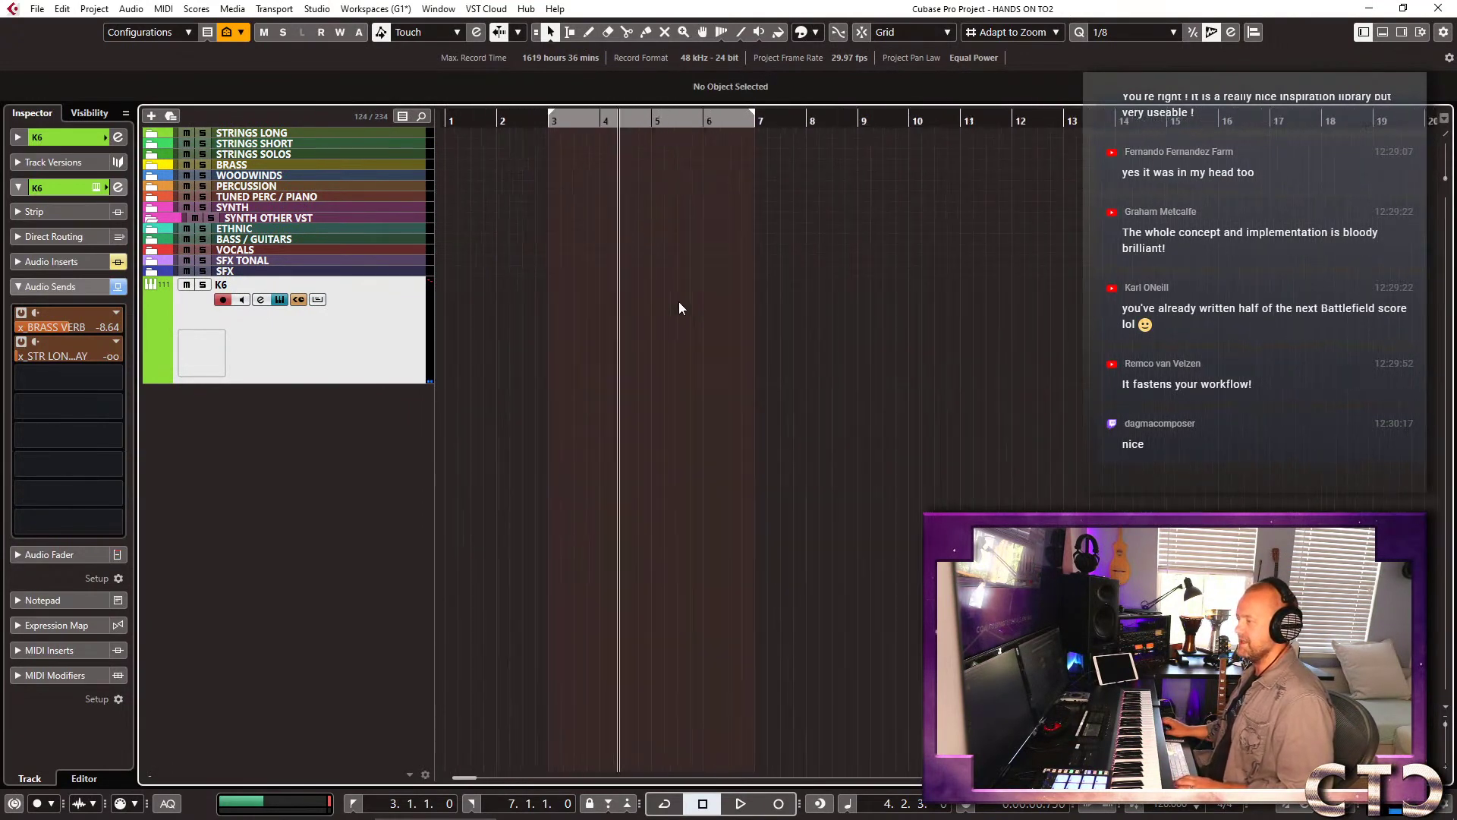
left_click(509, 116)
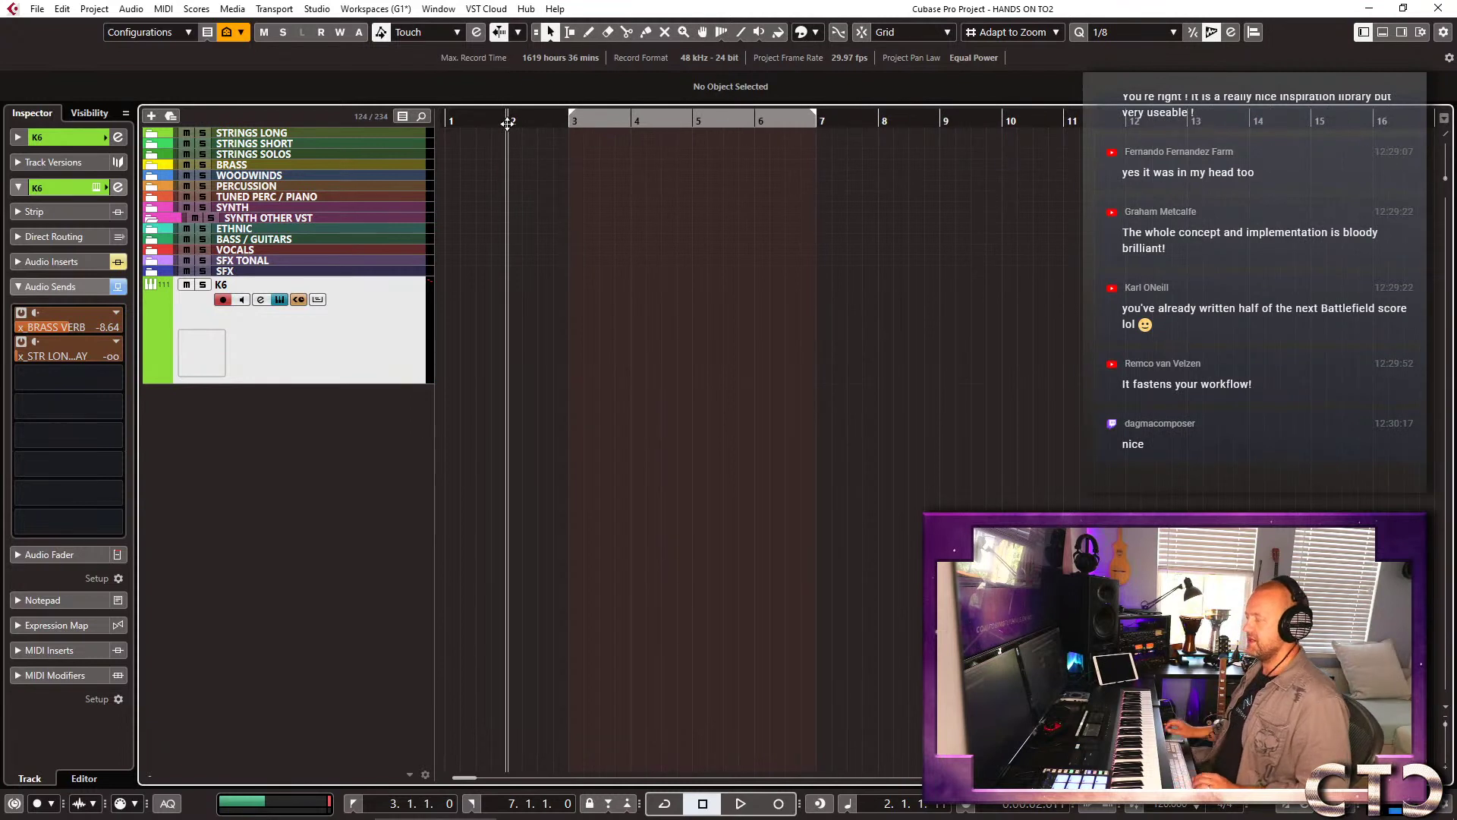
key("KP_Multiply")
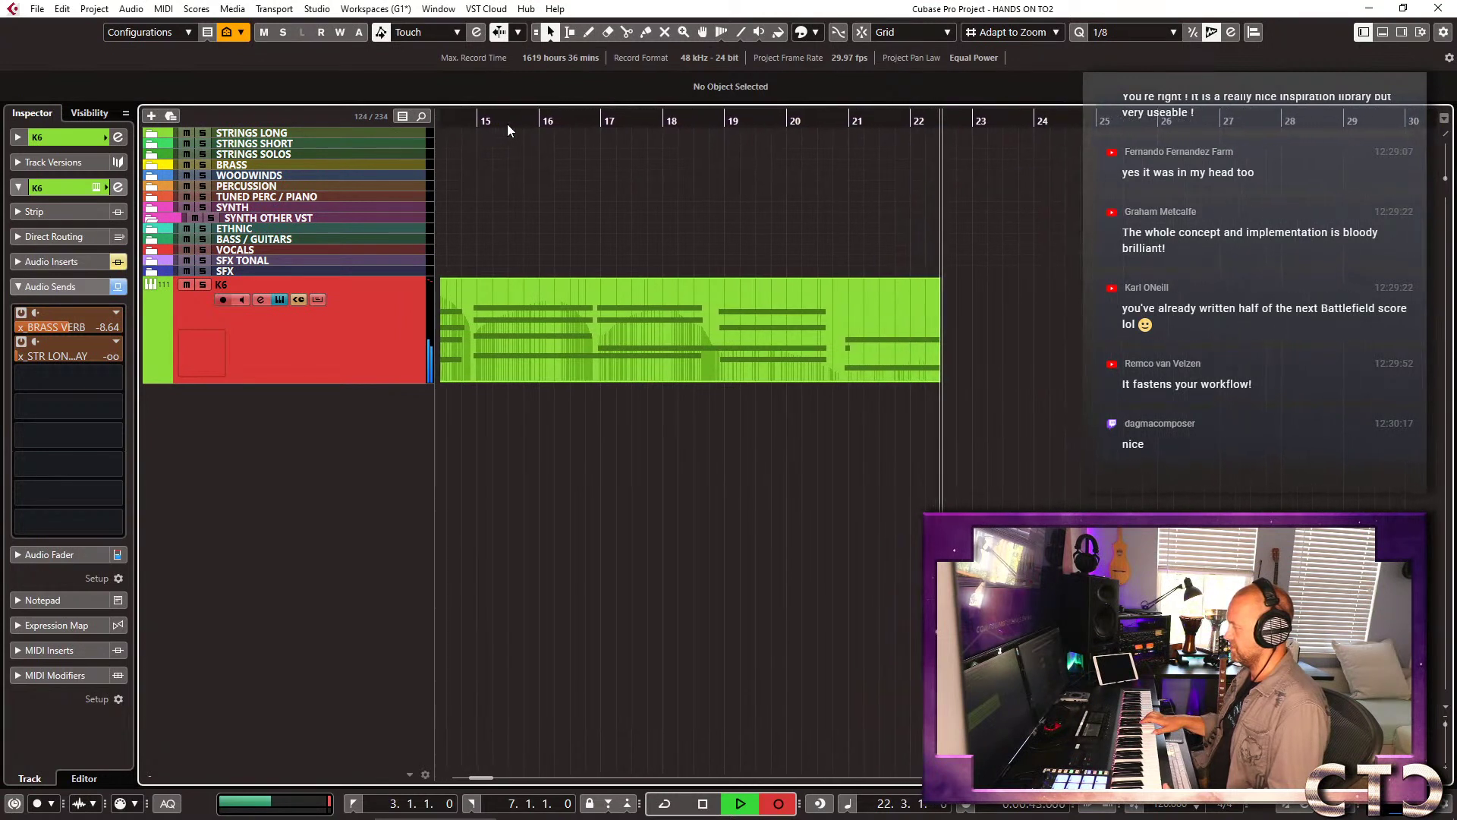
key("space")
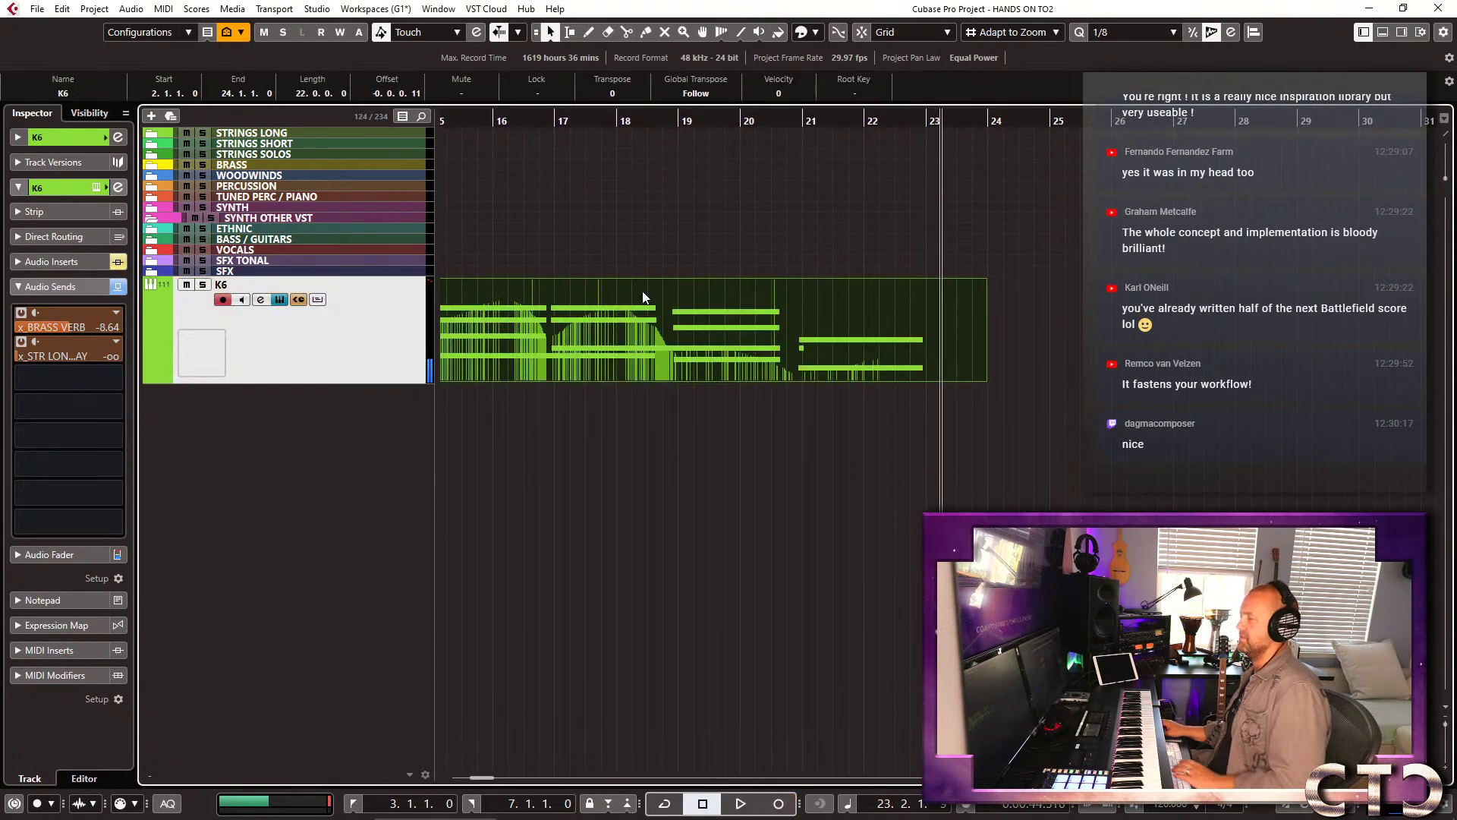
Remove the stray short note at bar 21 of the K6 part, then close the note editor.
double_click(781, 367)
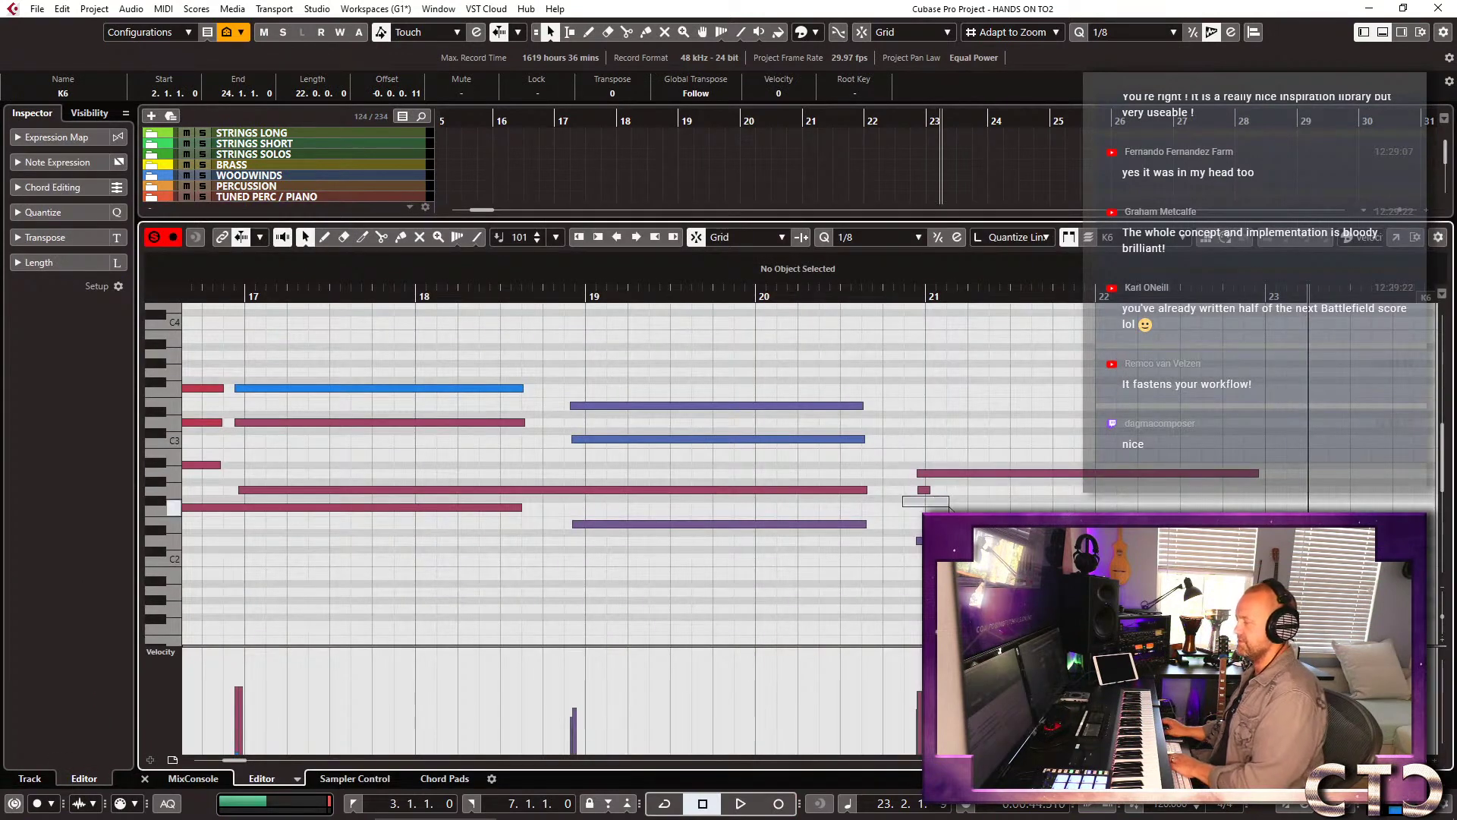
left_click_drag(903, 493, 947, 493)
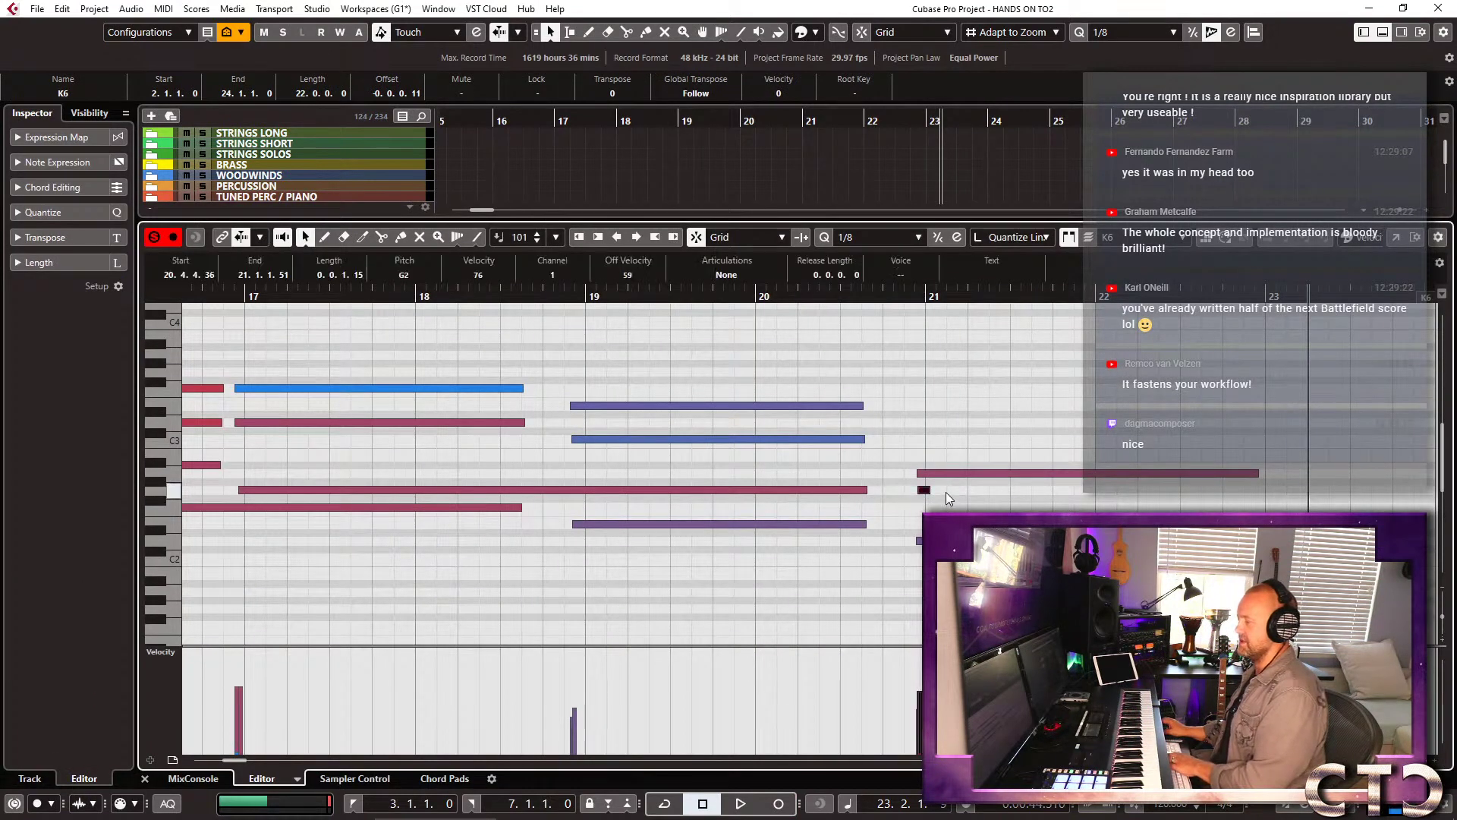
key("ctrl+e")
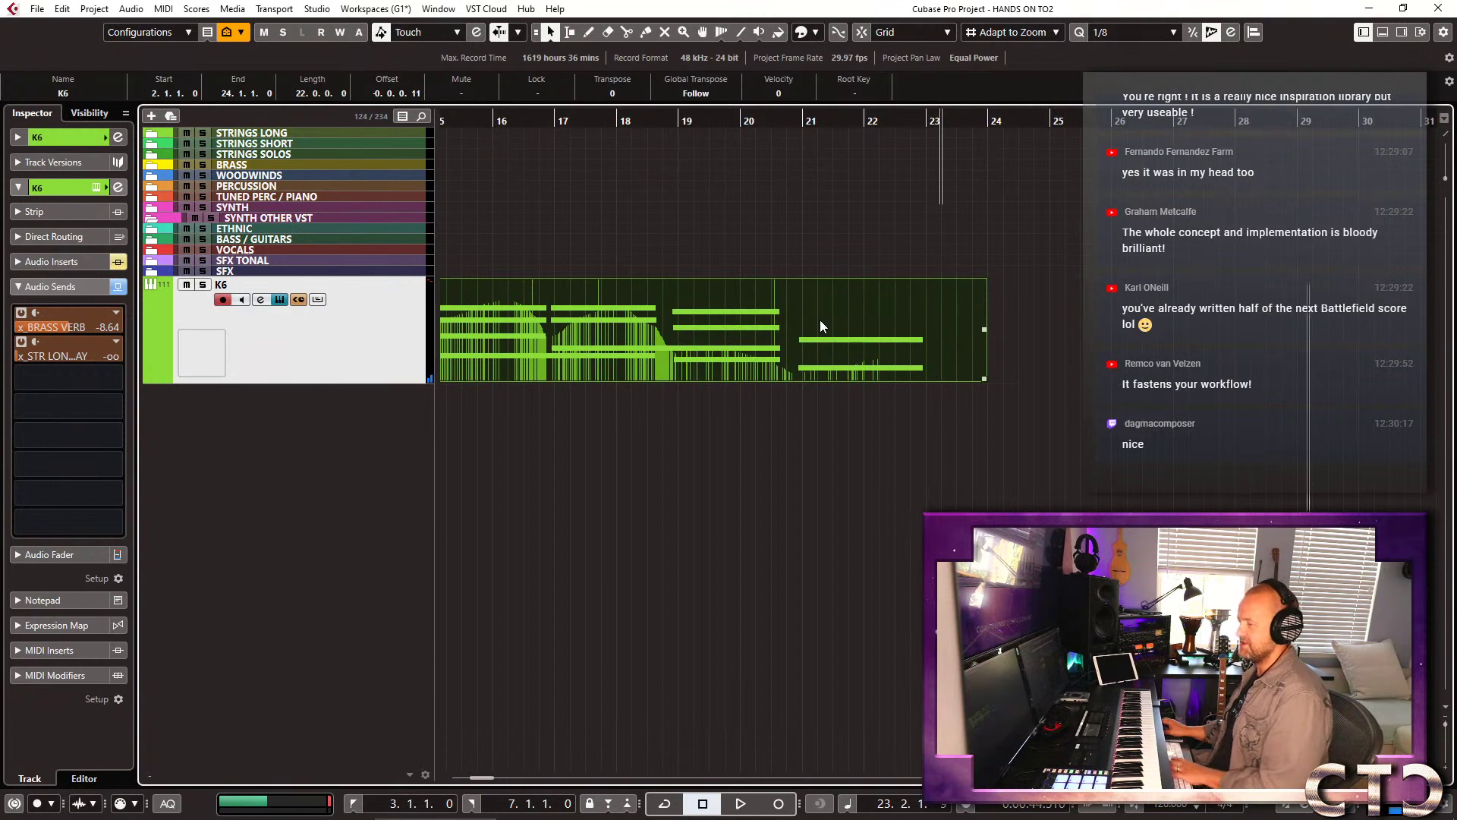
Quantize all notes of the K6 part to 1/2, show the transport panel and close the note editor.
double_click(819, 321)
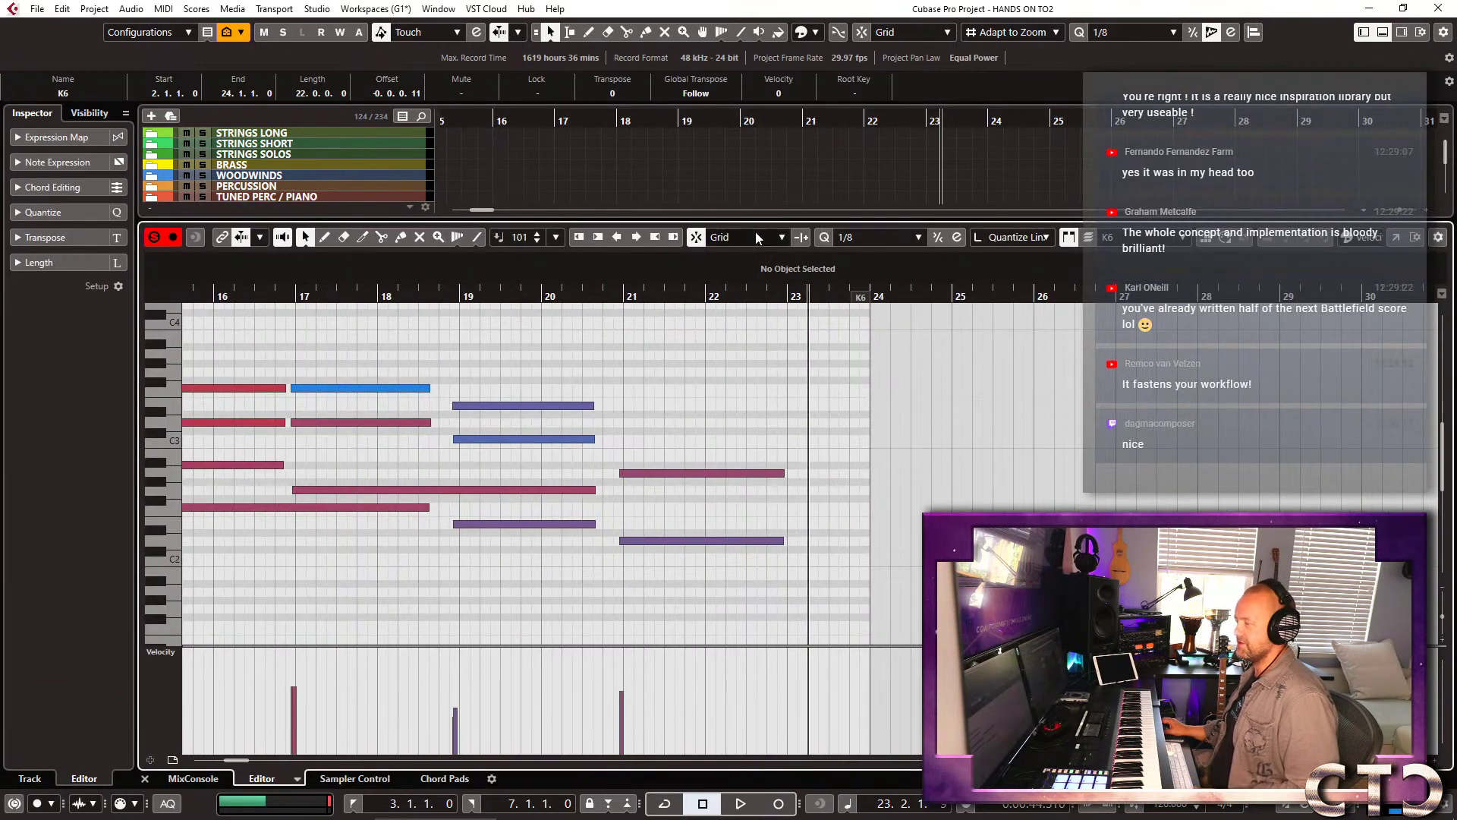
left_click(876, 236)
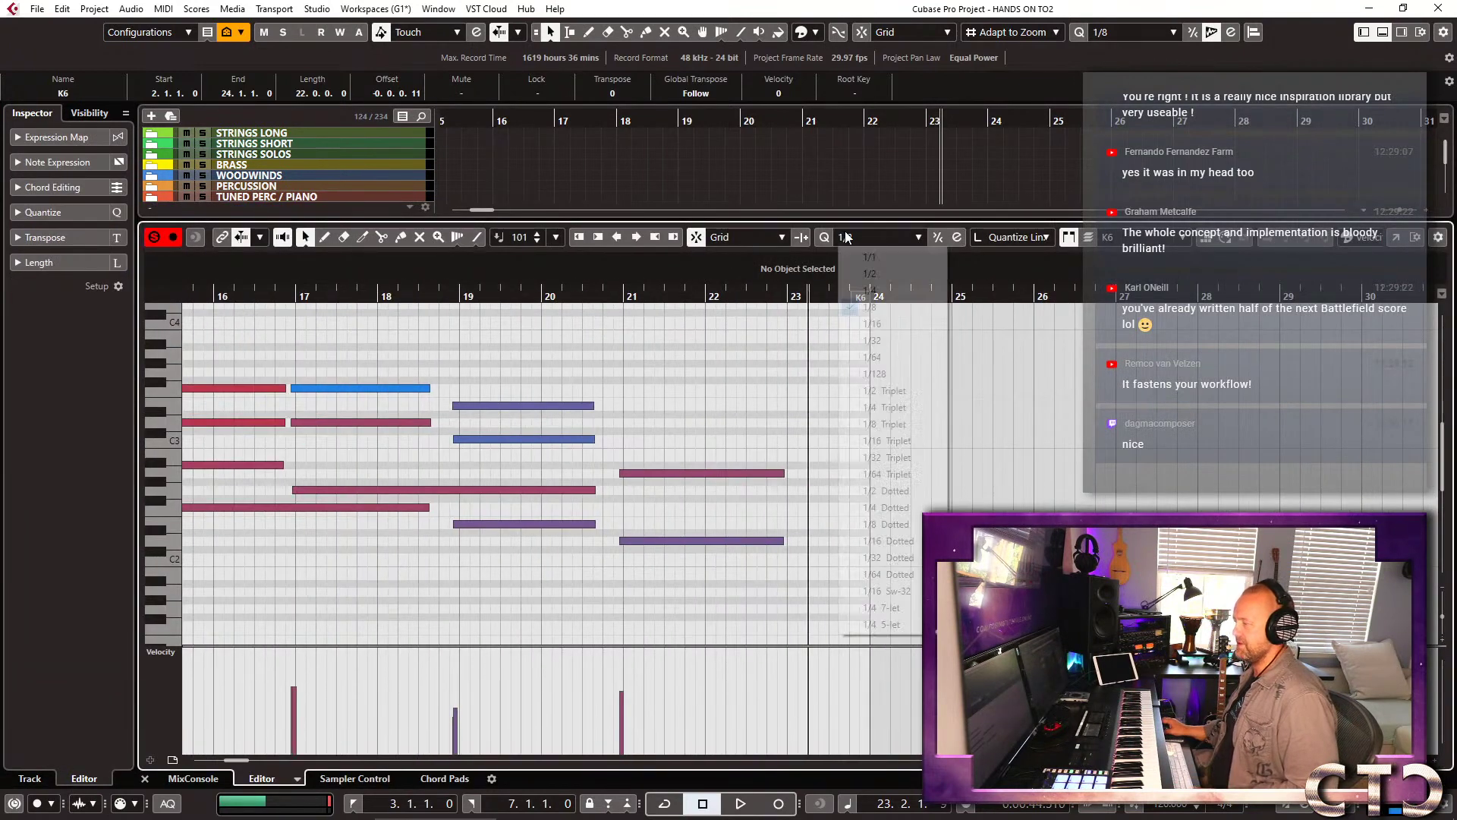
left_click(883, 275)
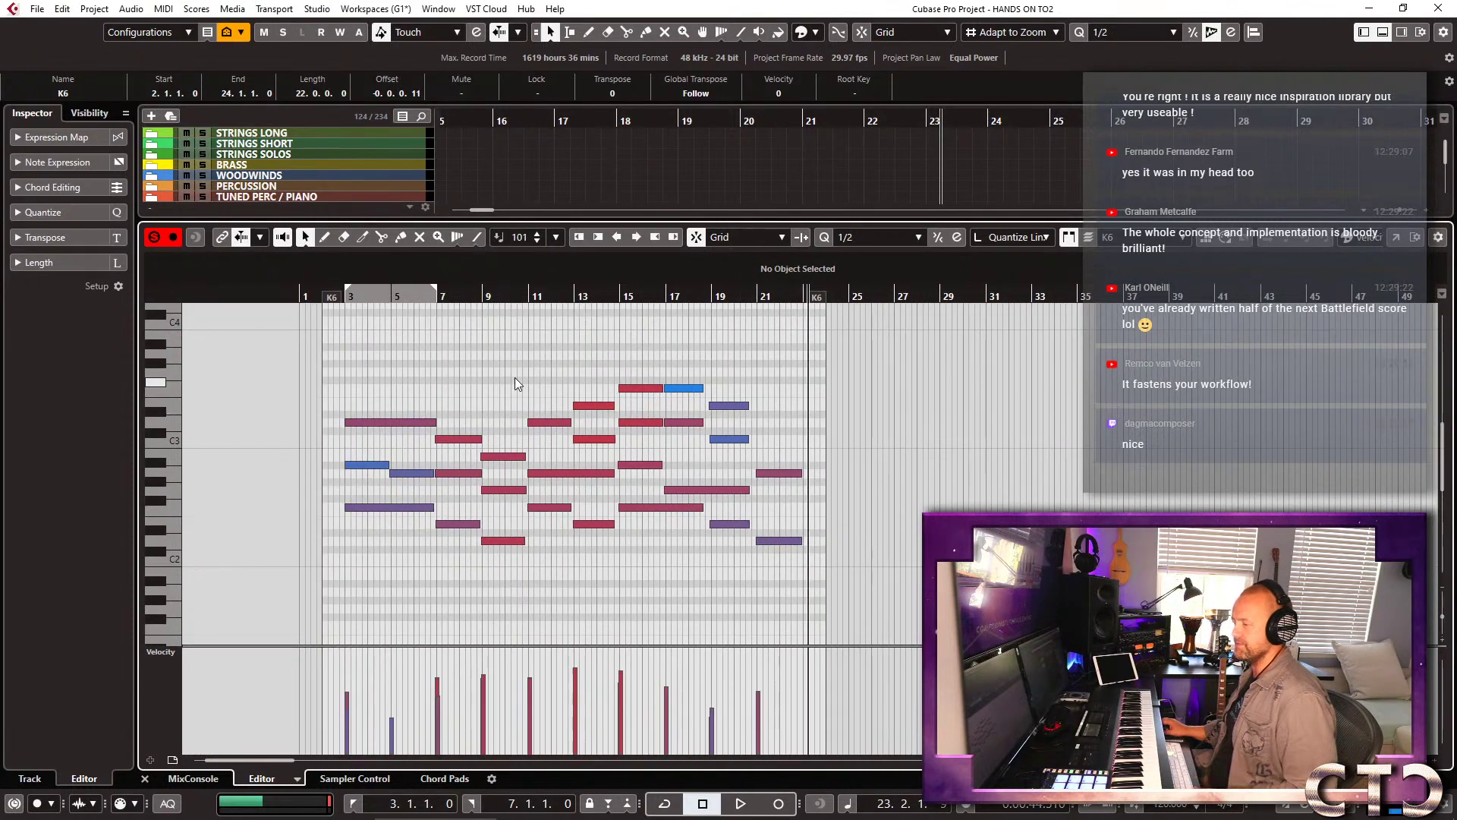
key("F2")
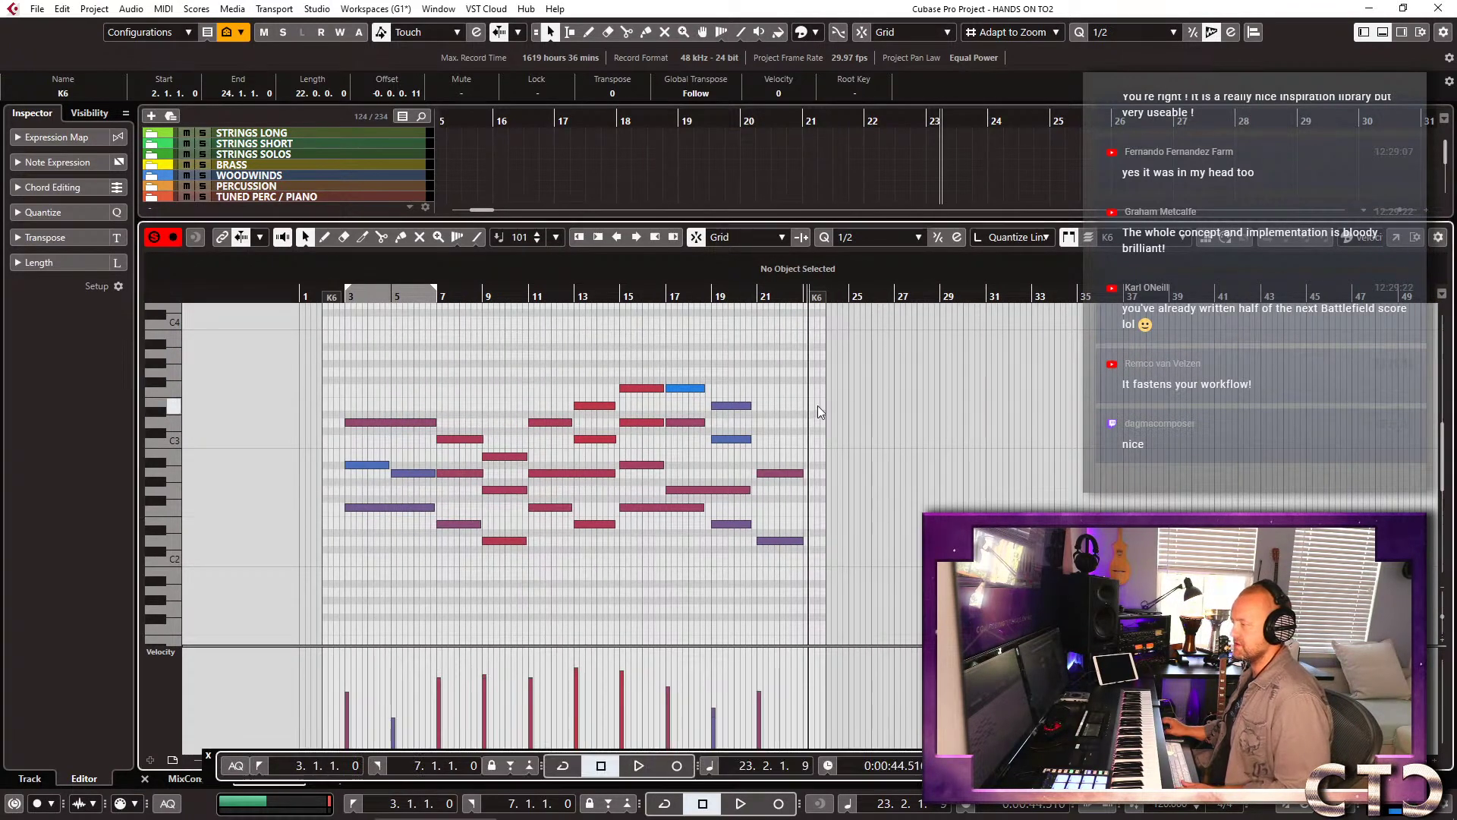
key("ctrl+e")
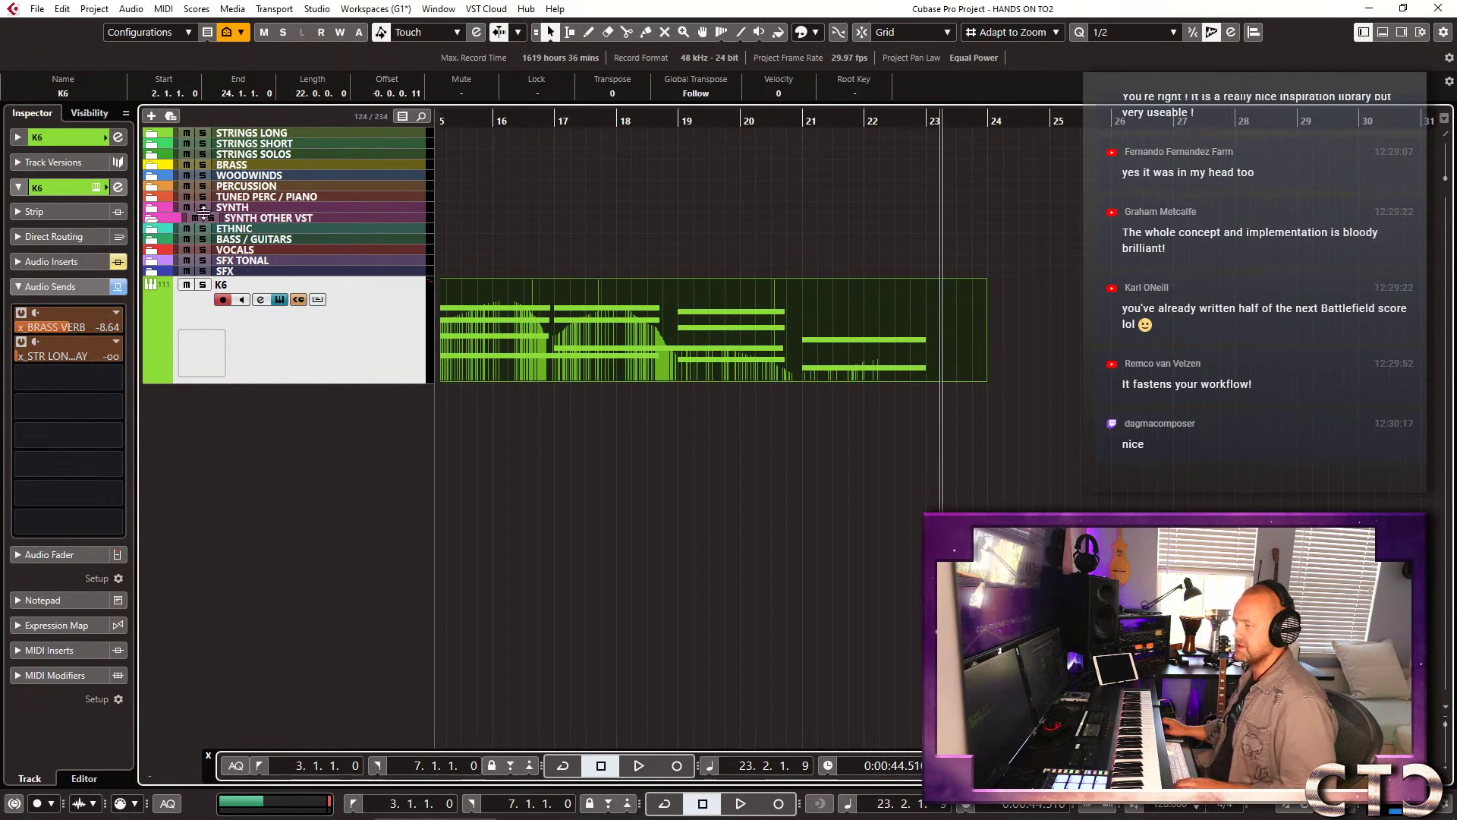
Expand the VOCALS folder, select the SOLO VOX 1 track, and return the playhead to the left locator.
left_click(152, 251)
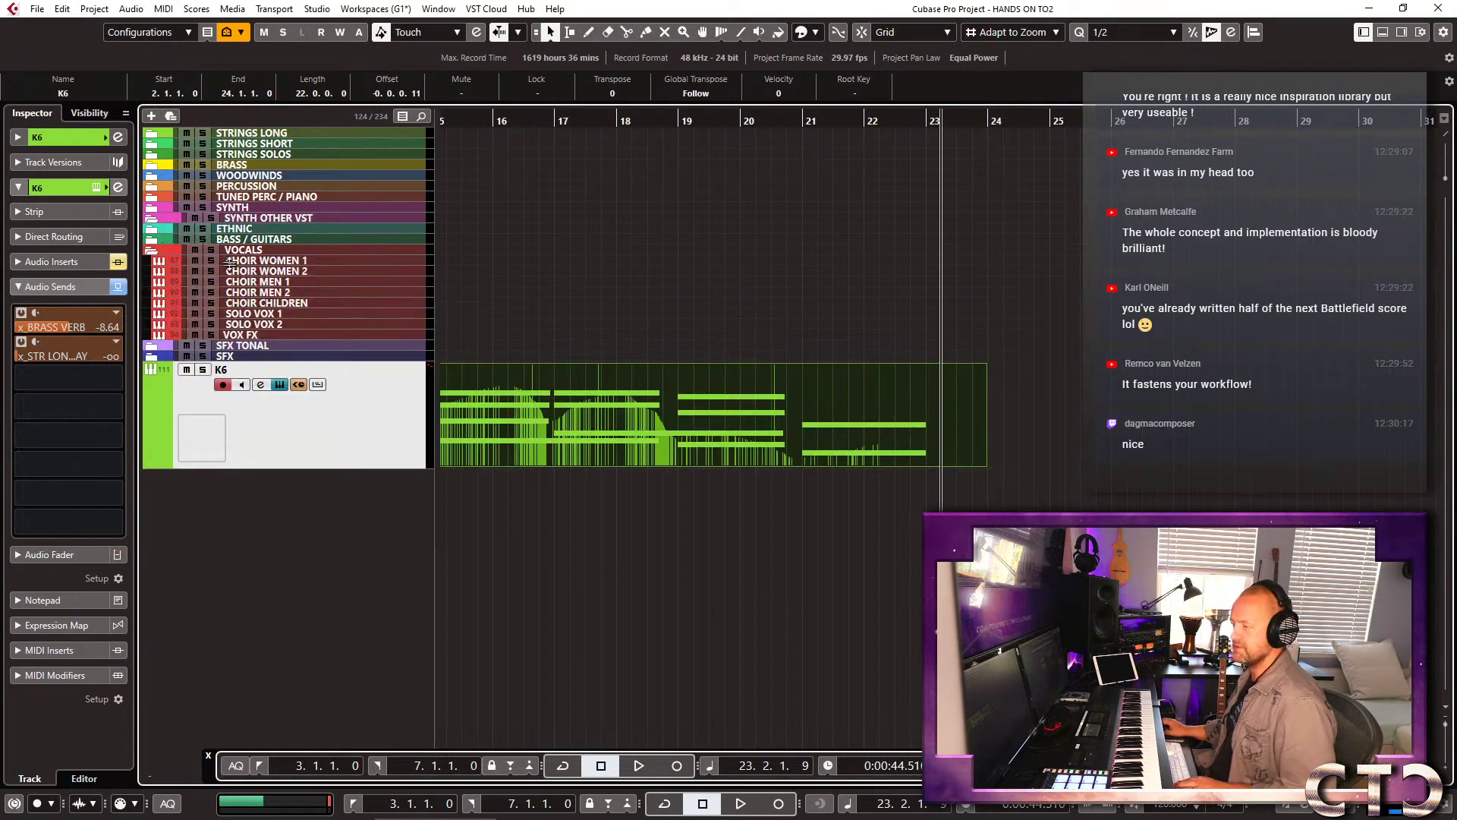
left_click(278, 314)
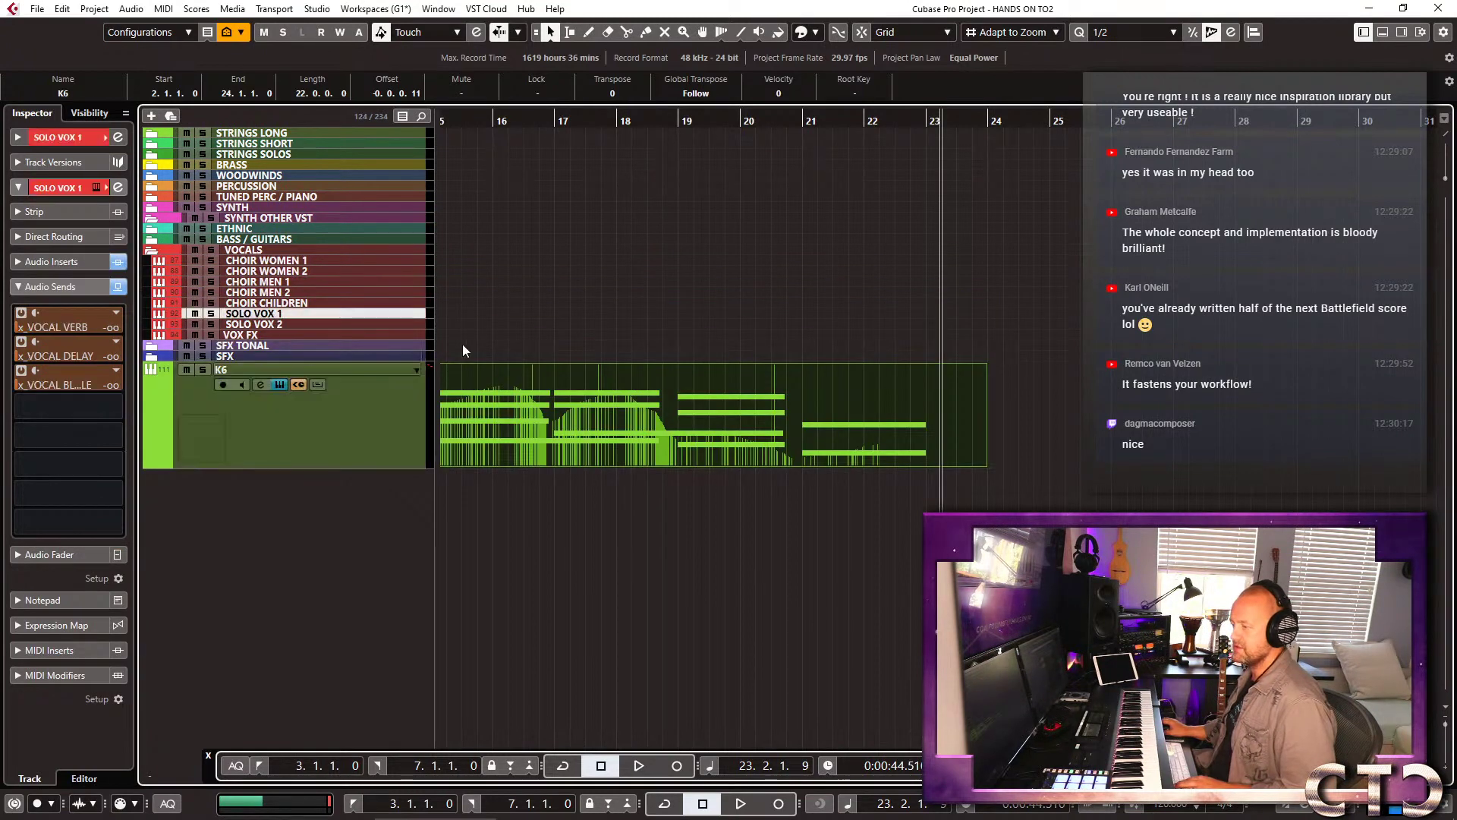
key("KP_1")
key("e")
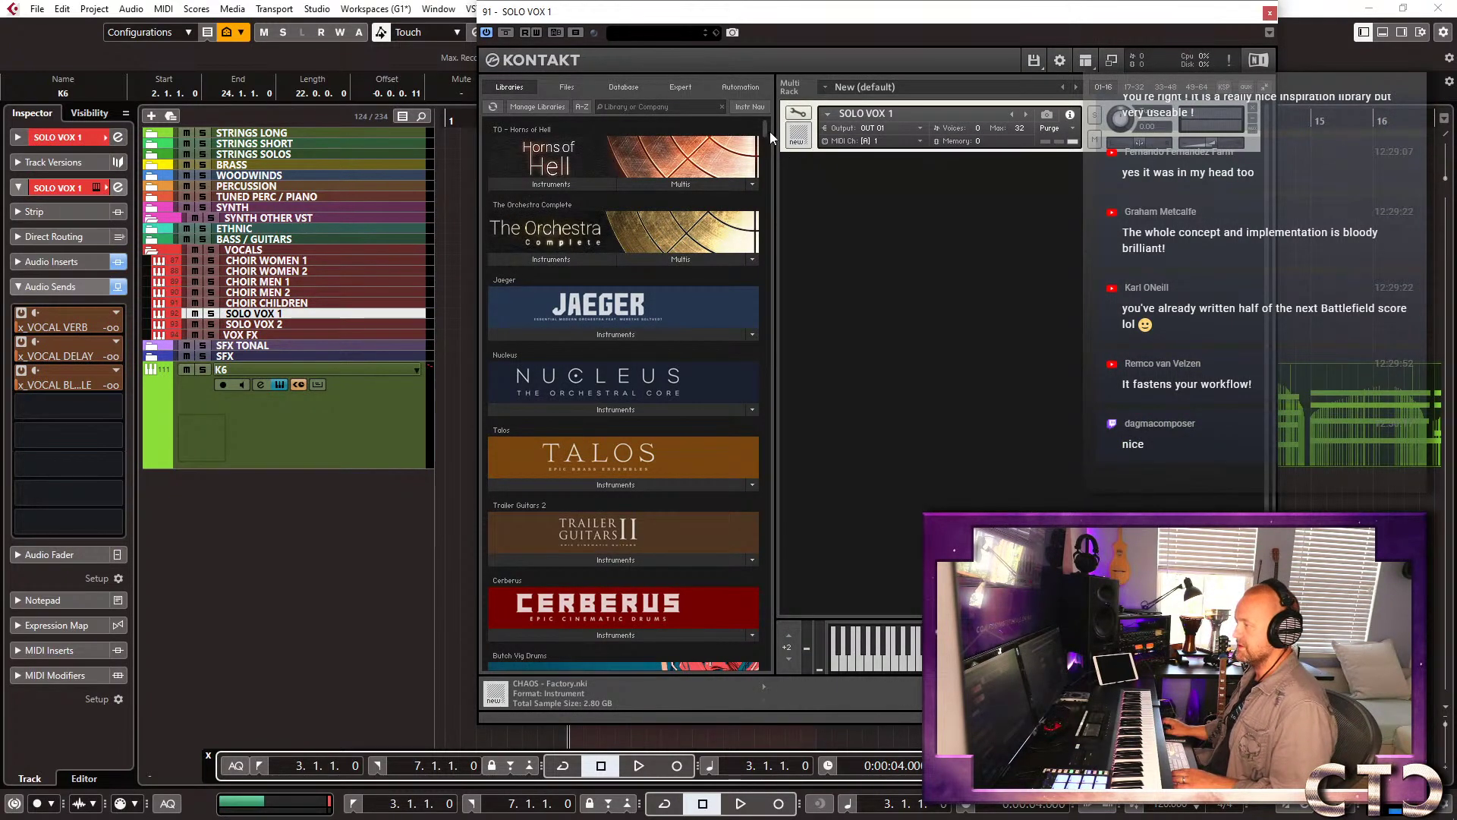
left_click(680, 104)
type("sh")
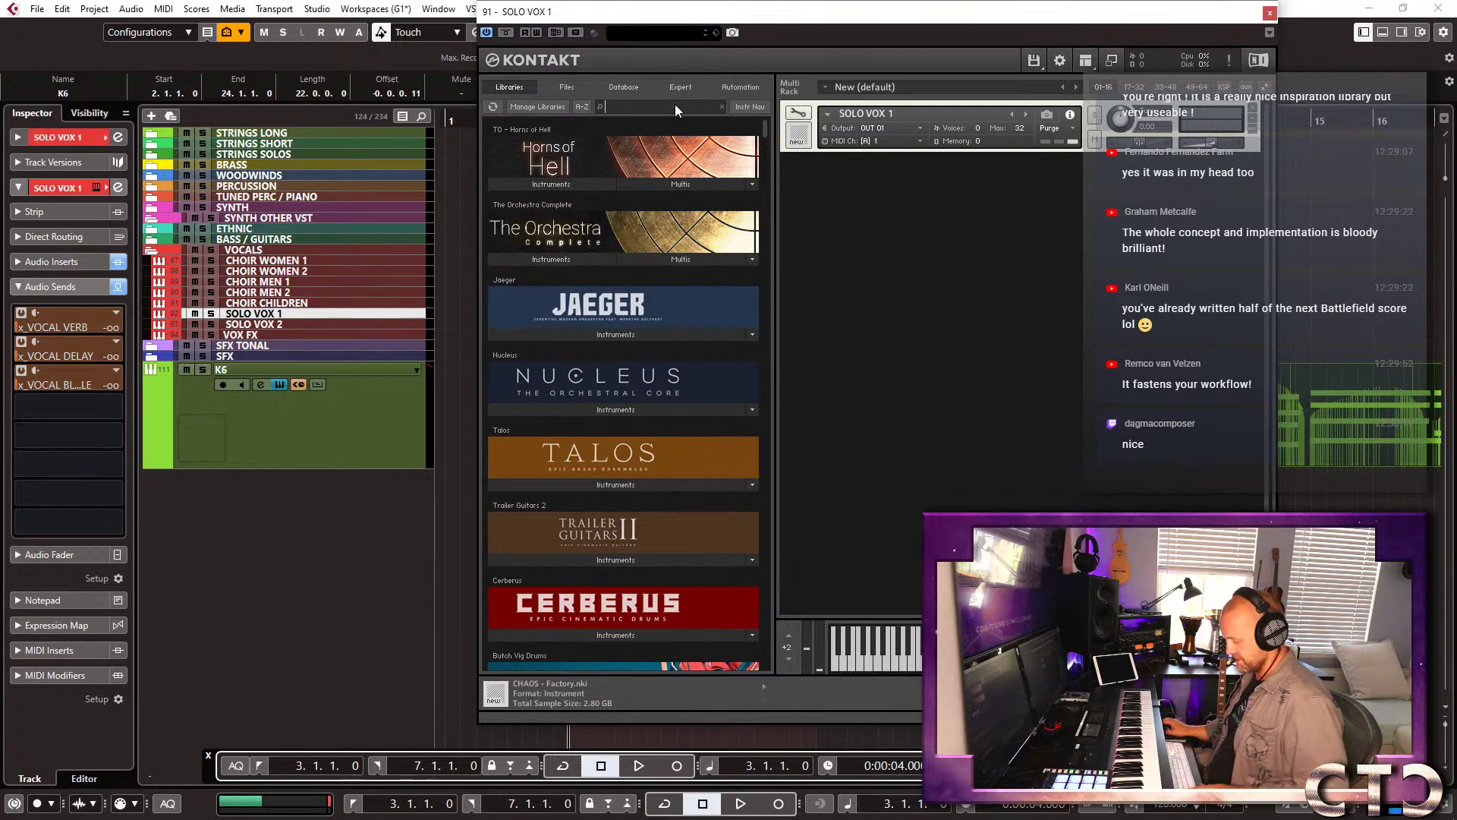
key("BackSpace")
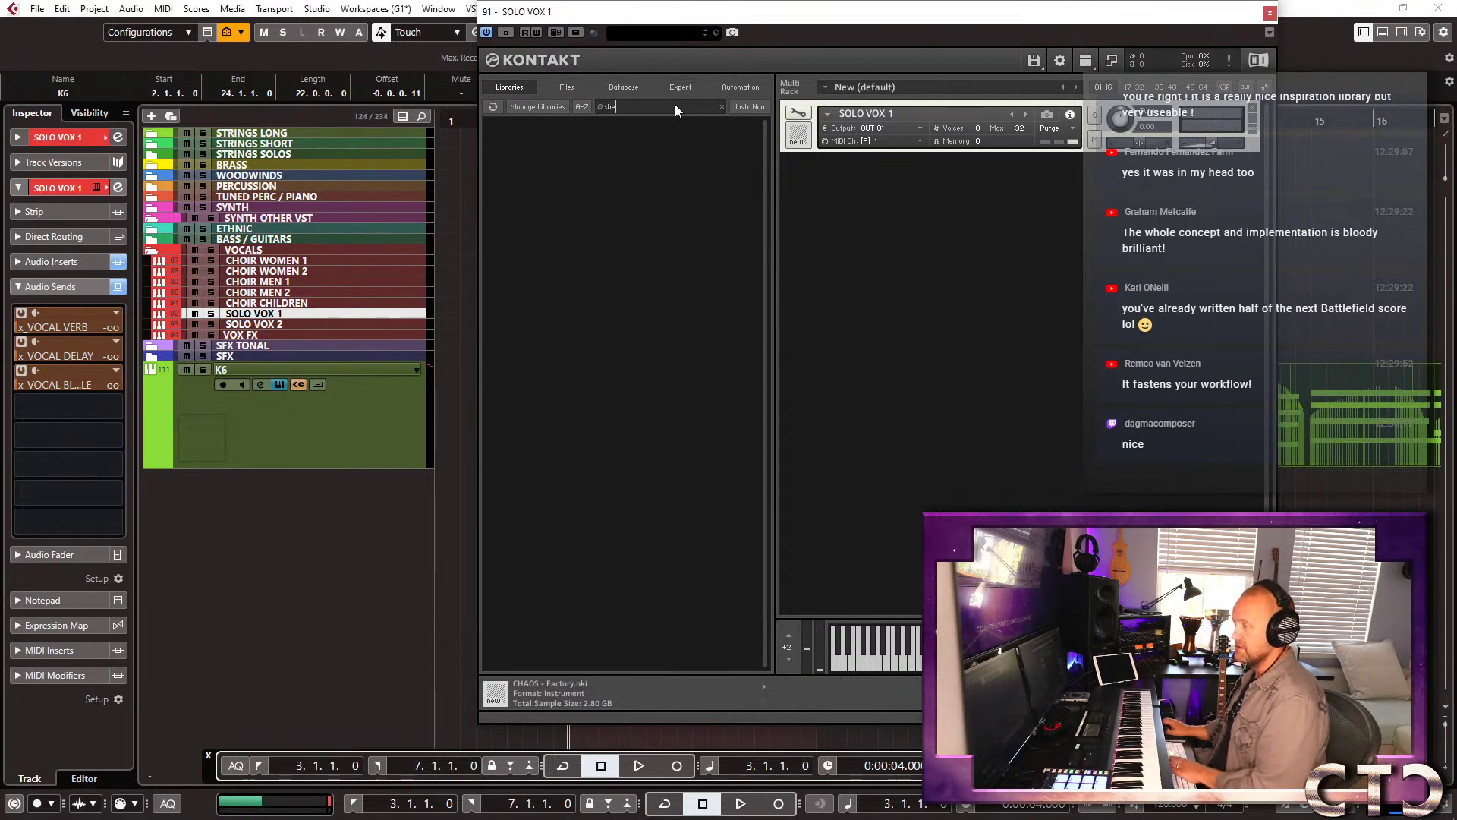
key("BackSpace")
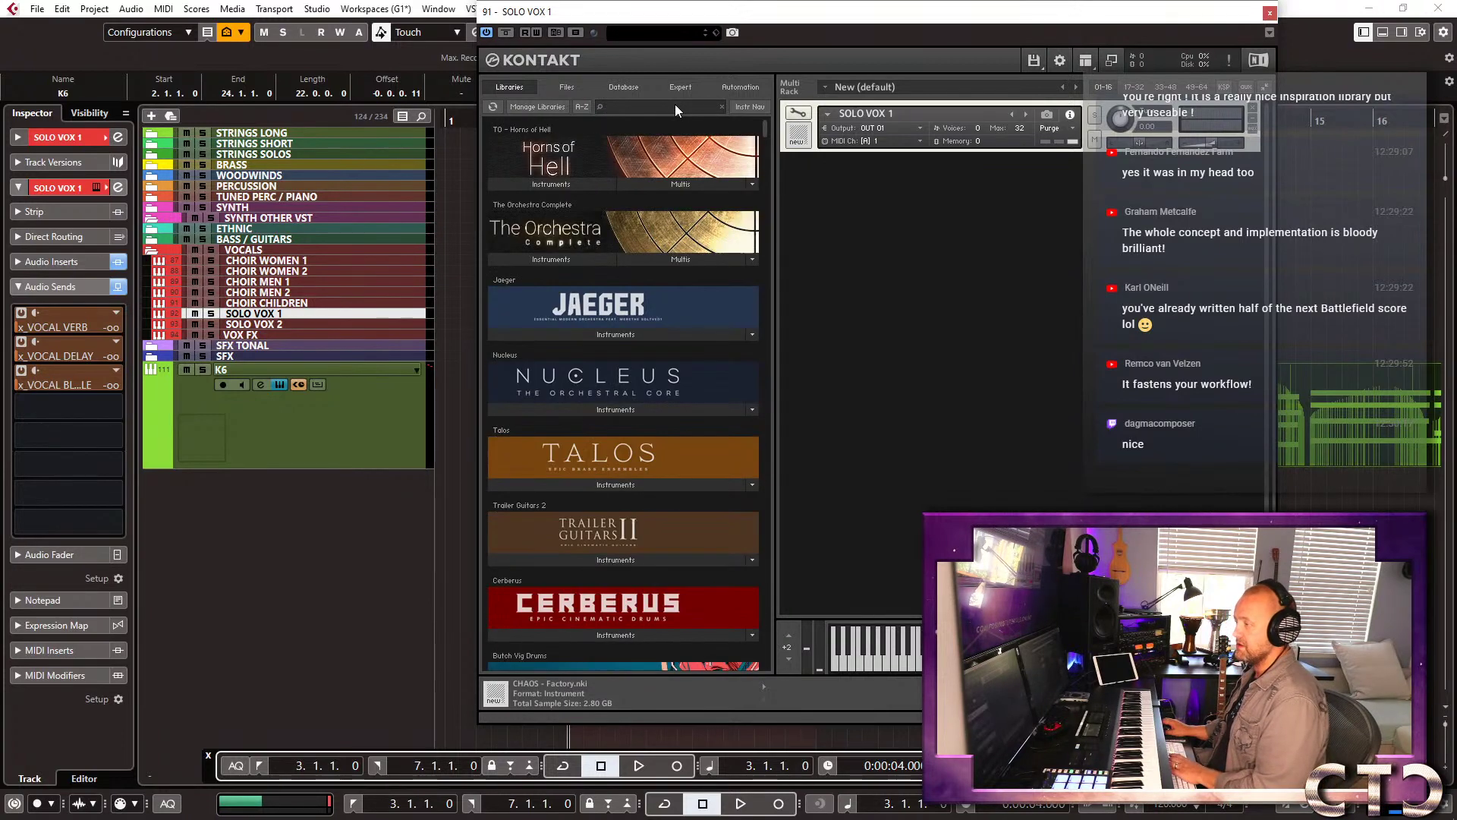
left_click(568, 85)
left_click(1268, 13)
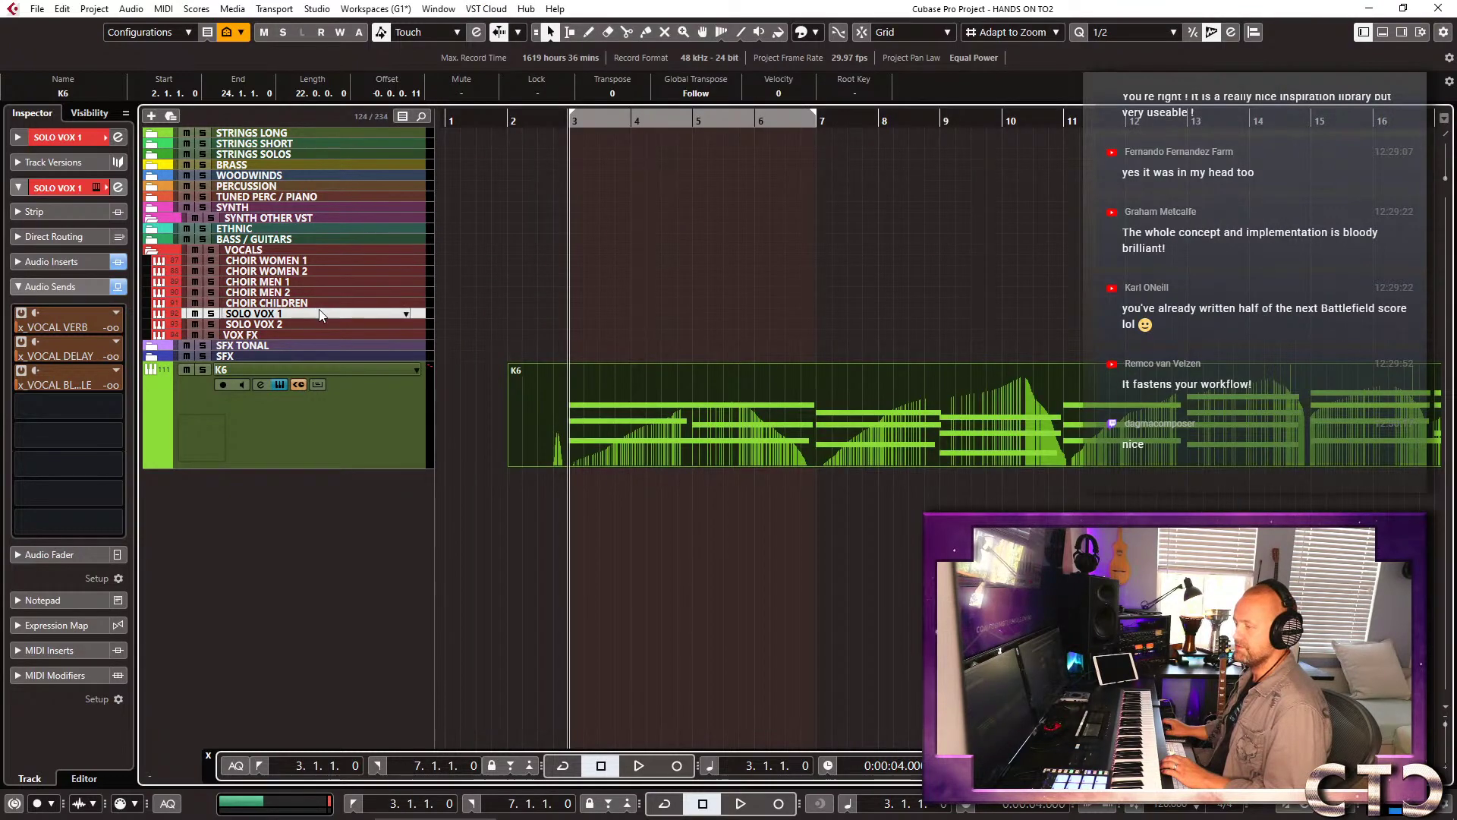
Add an instrument track using Engine 2 below SOLO VOX 1 and bring the project back into view.
right_click(320, 314)
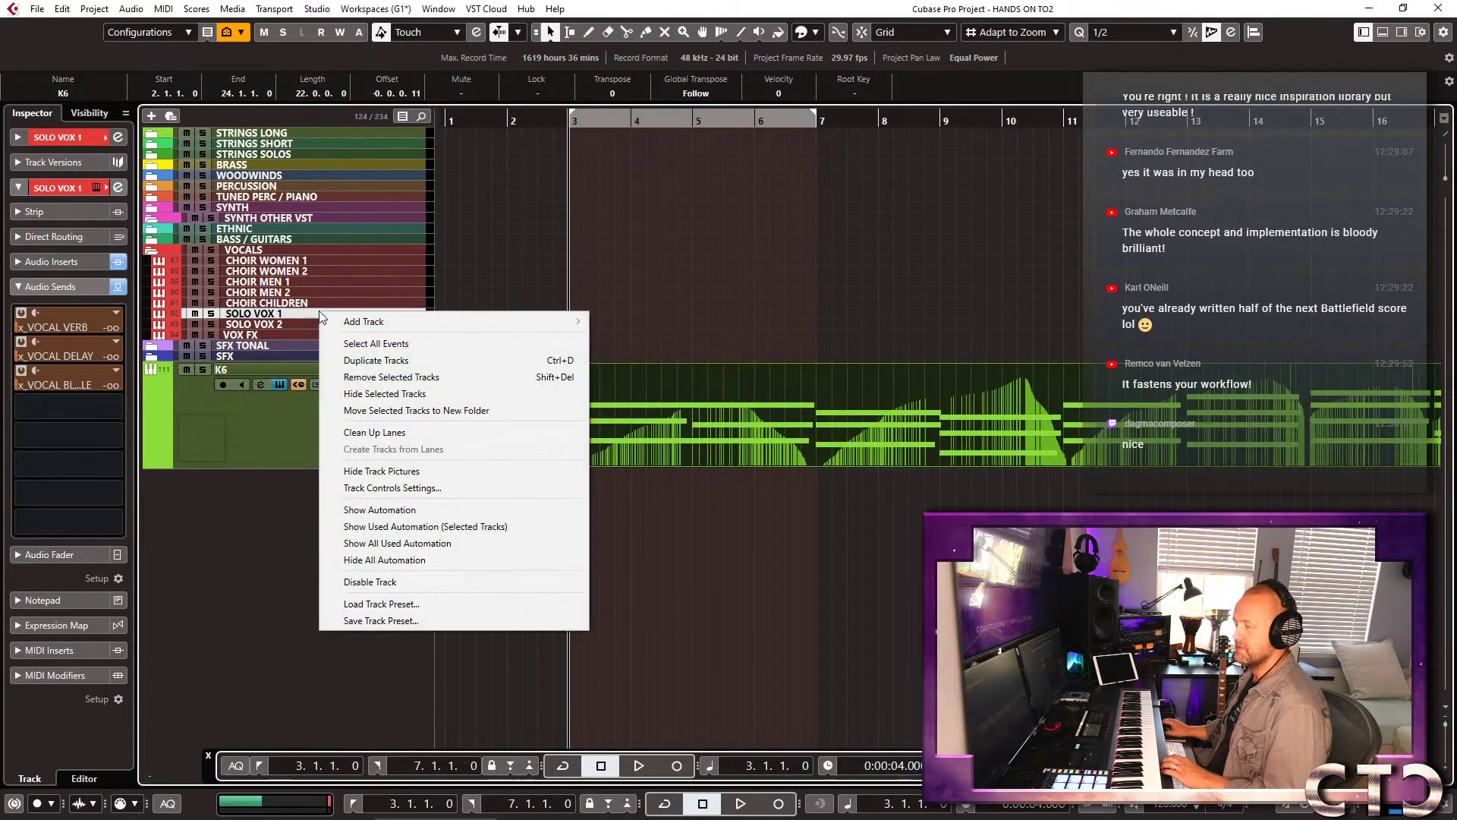
mouse_move(392, 326)
left_click(648, 340)
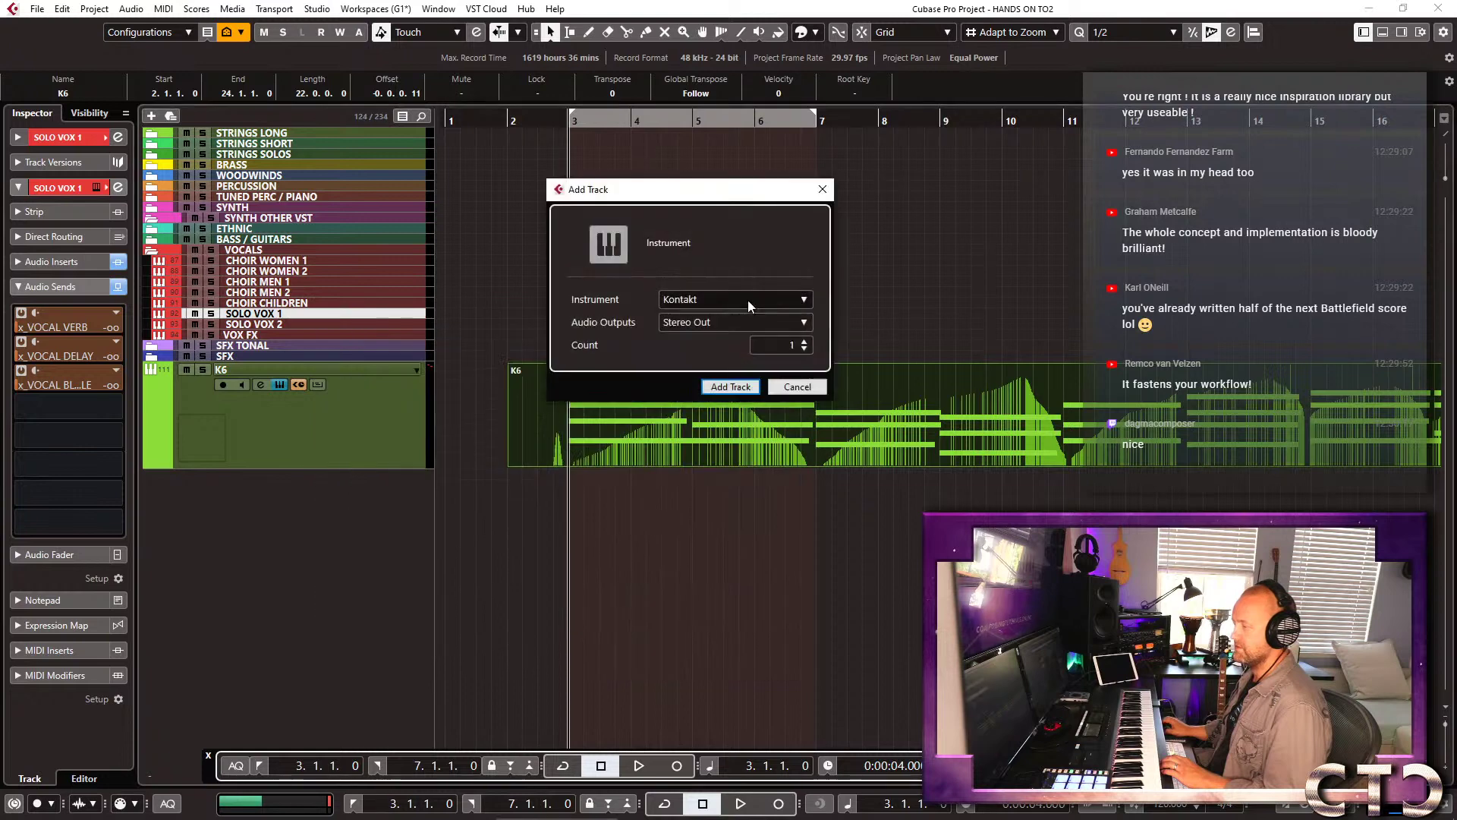
left_click(748, 299)
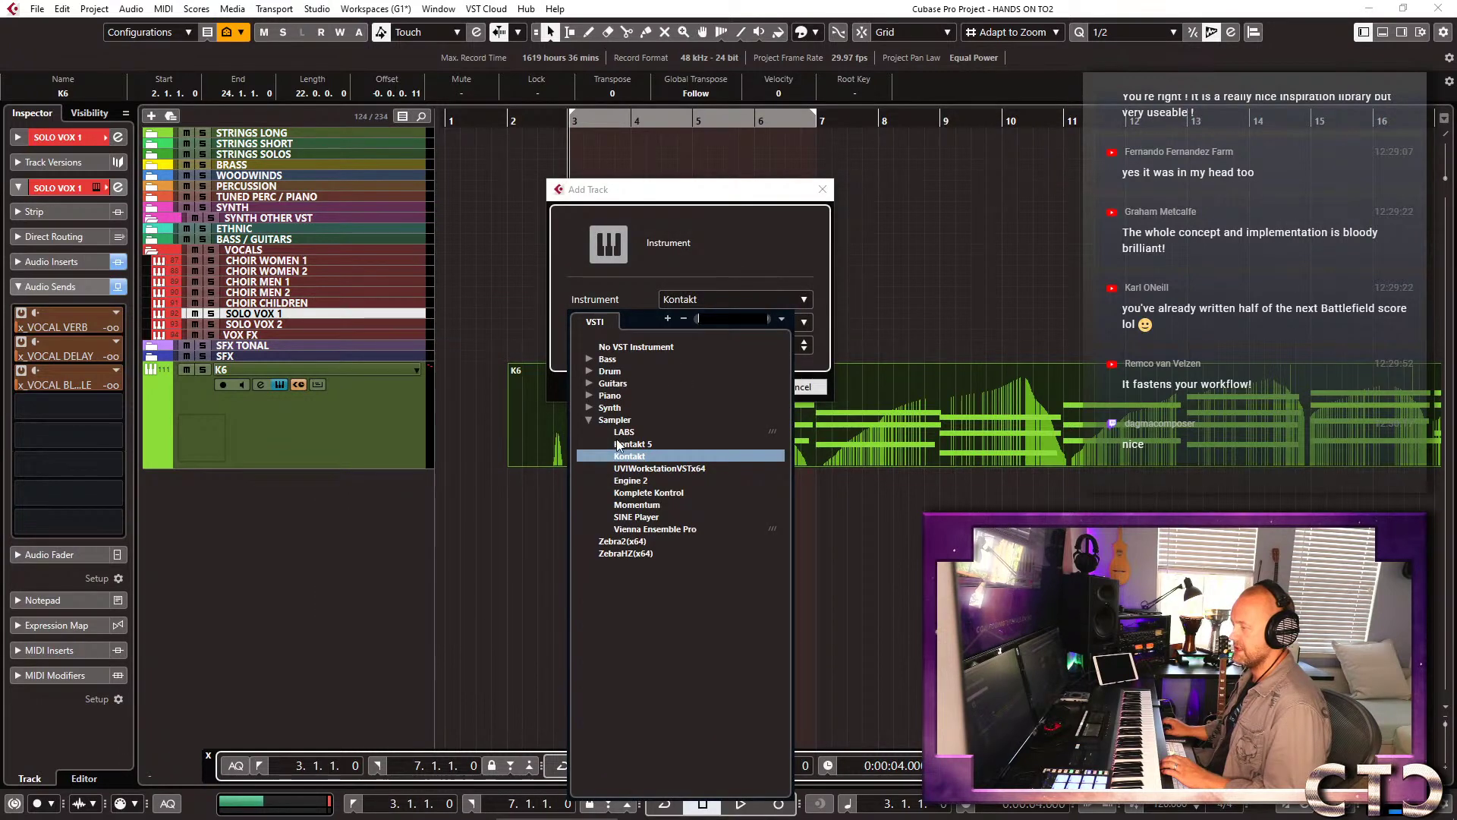
left_click(638, 481)
left_click(732, 387)
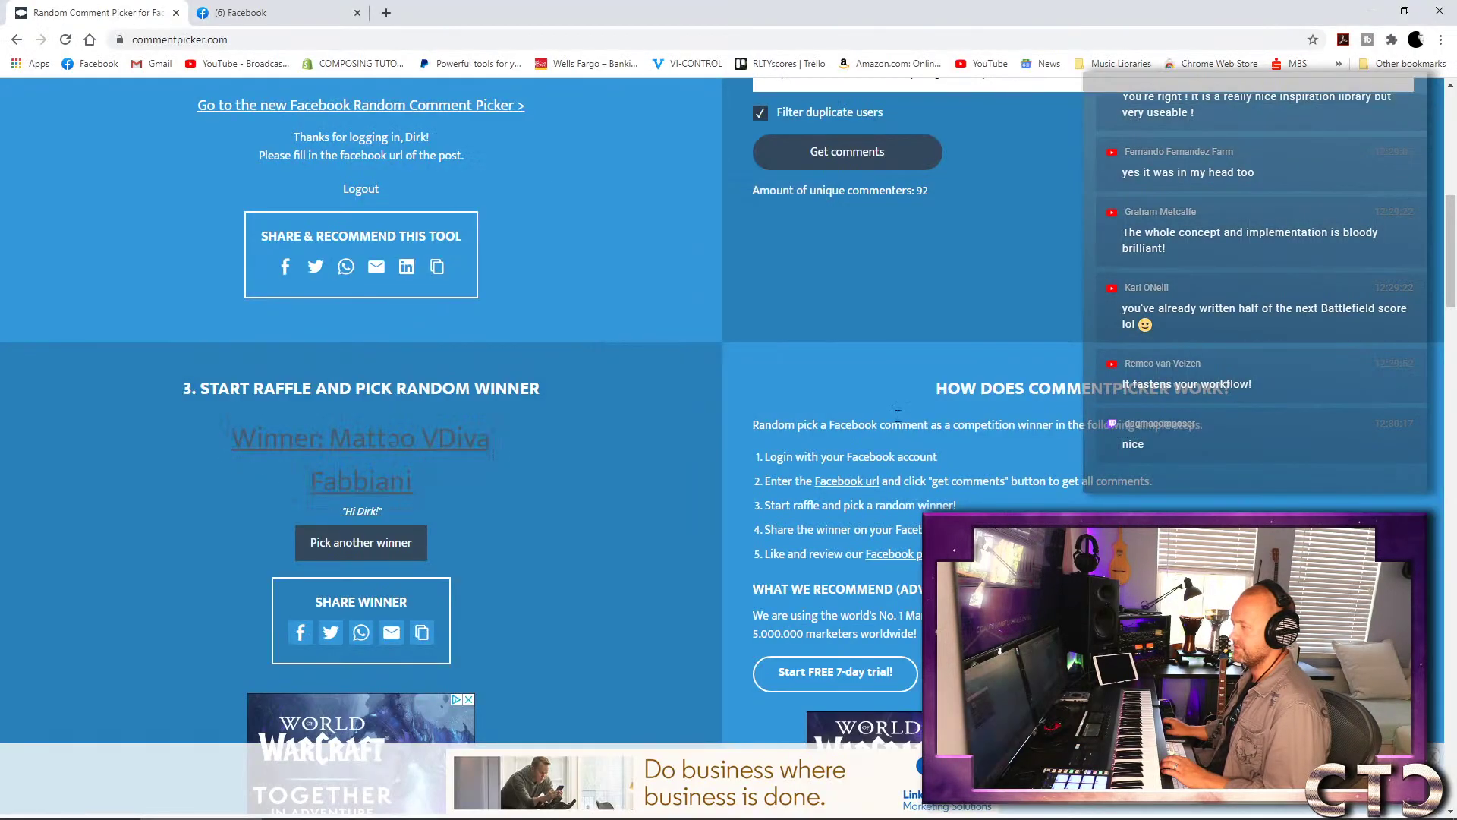
left_click(436, 809)
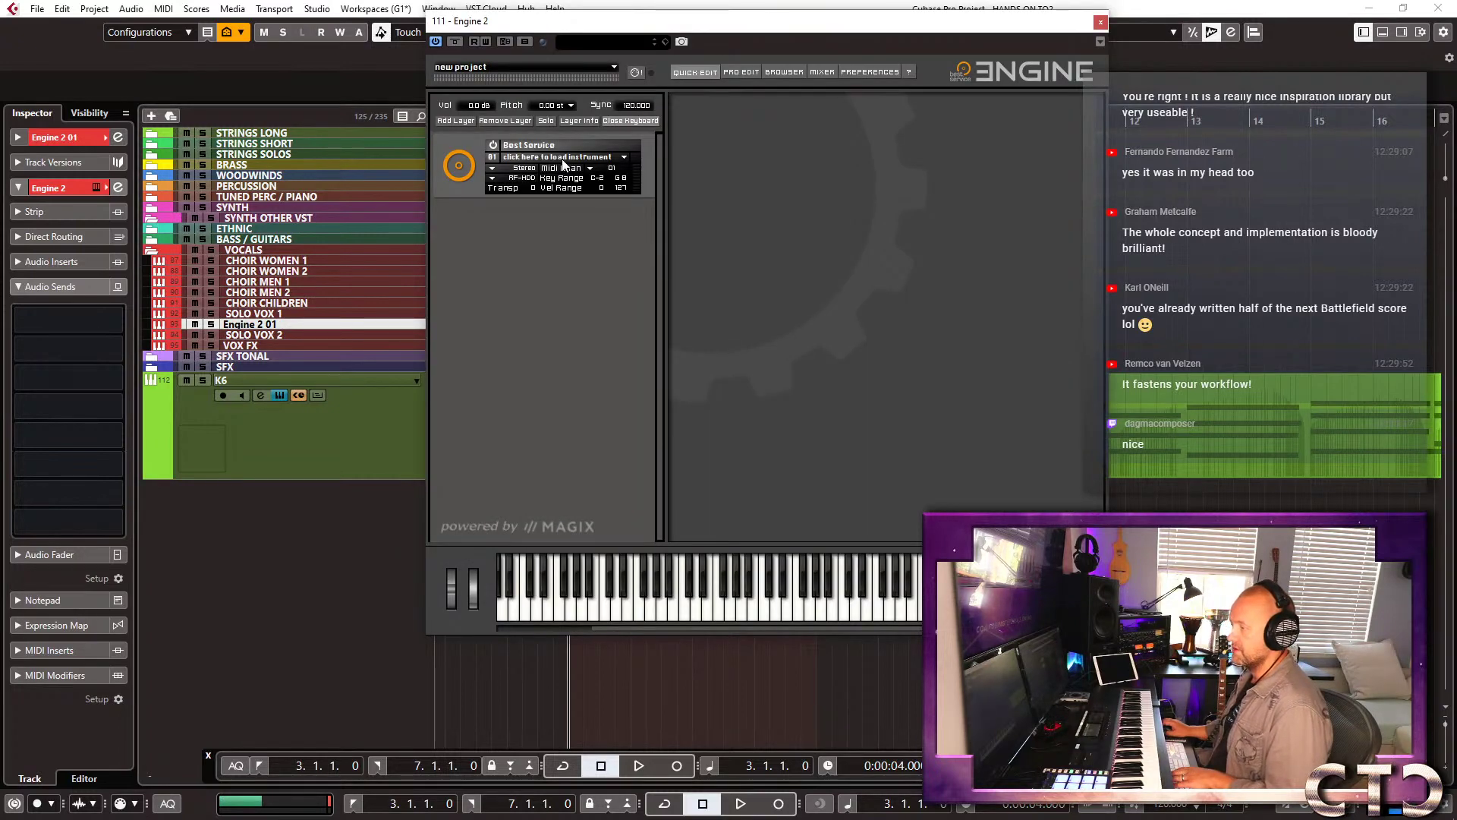
Load CELTIA Female Solo Voice from the ERA II Vocal Codex female voices into Engine.
left_click(621, 160)
mouse_move(625, 270)
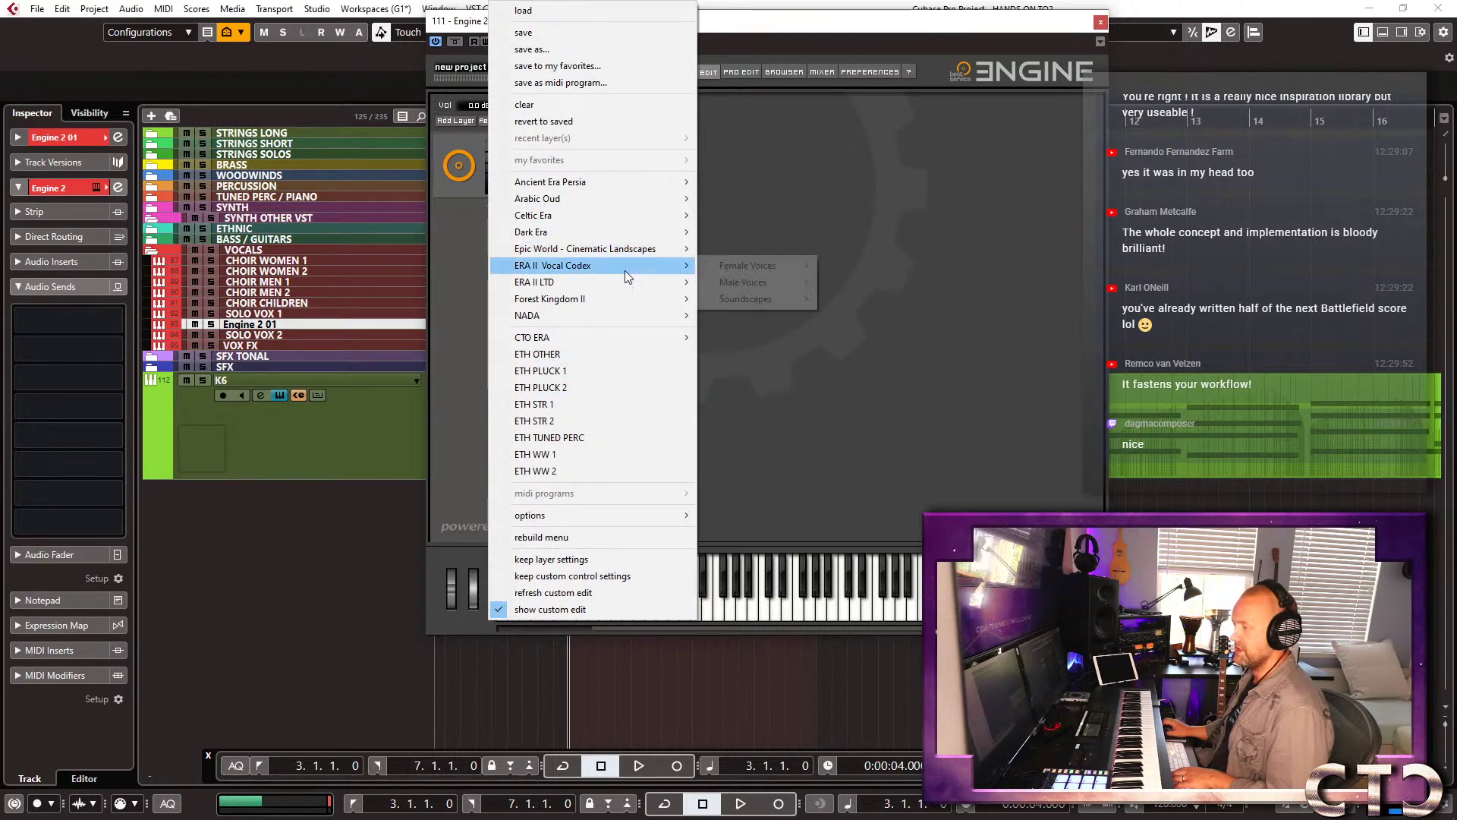
mouse_move(754, 262)
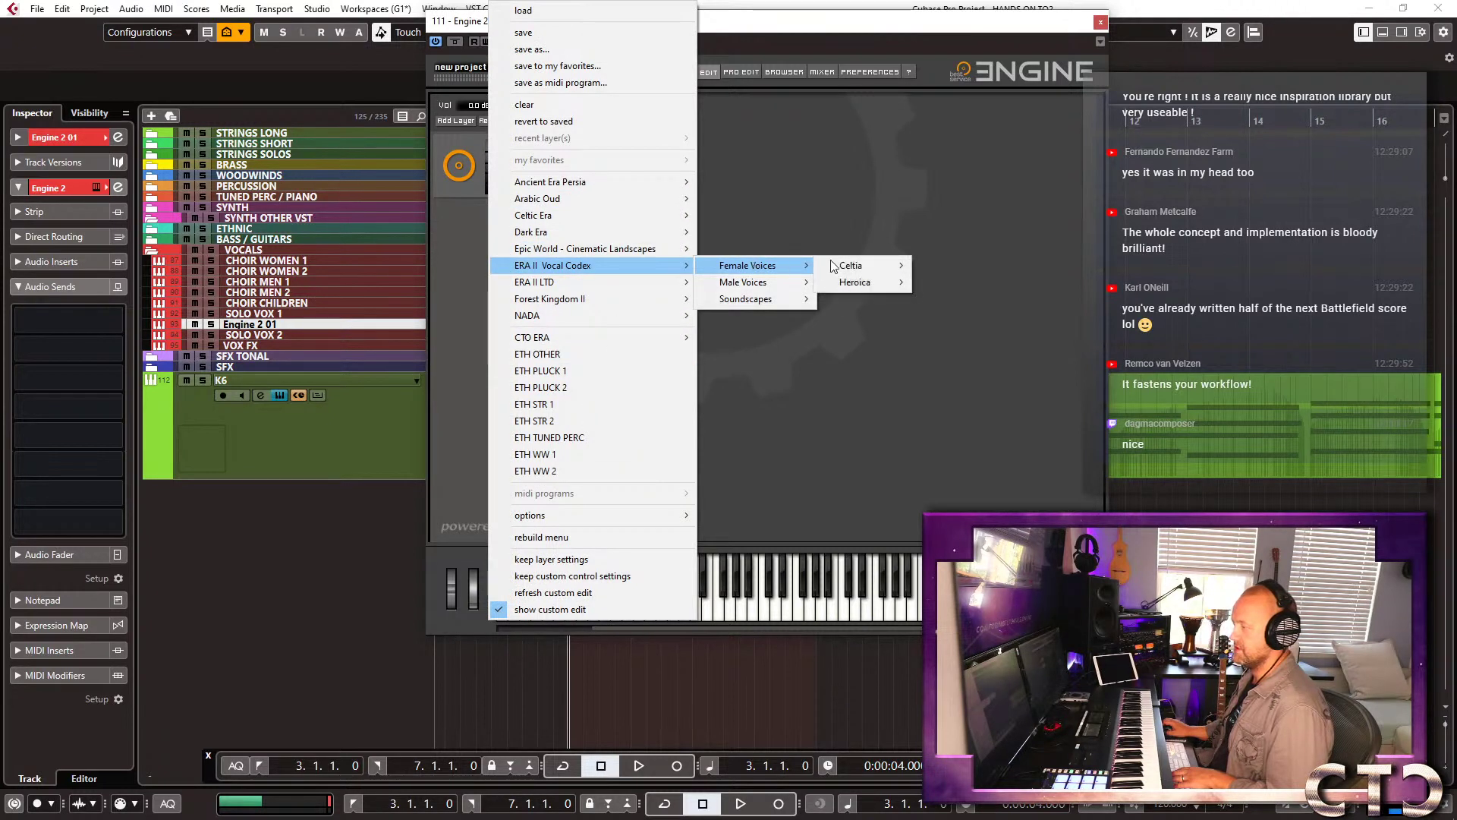
mouse_move(841, 260)
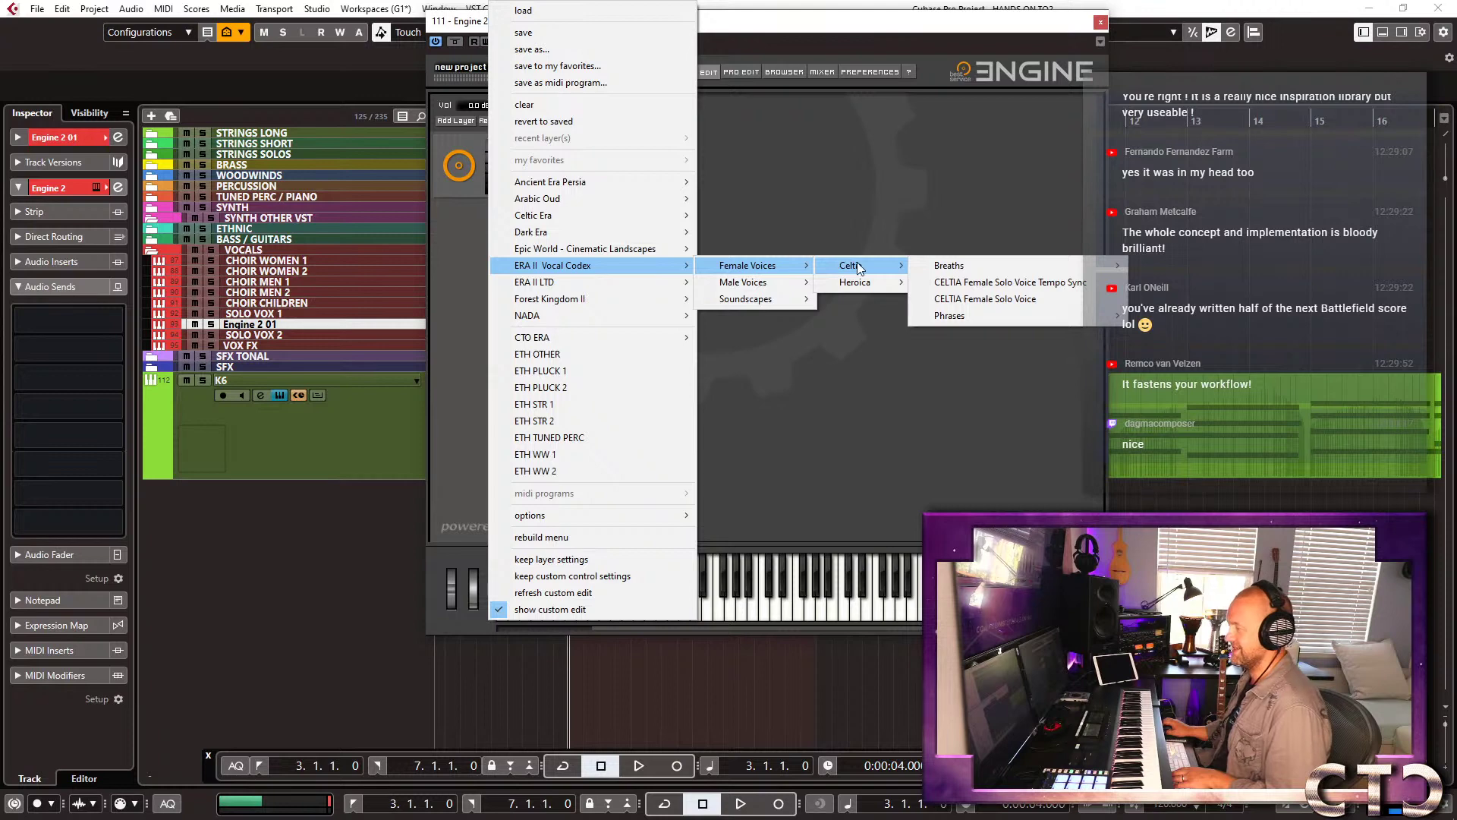
left_click(1008, 298)
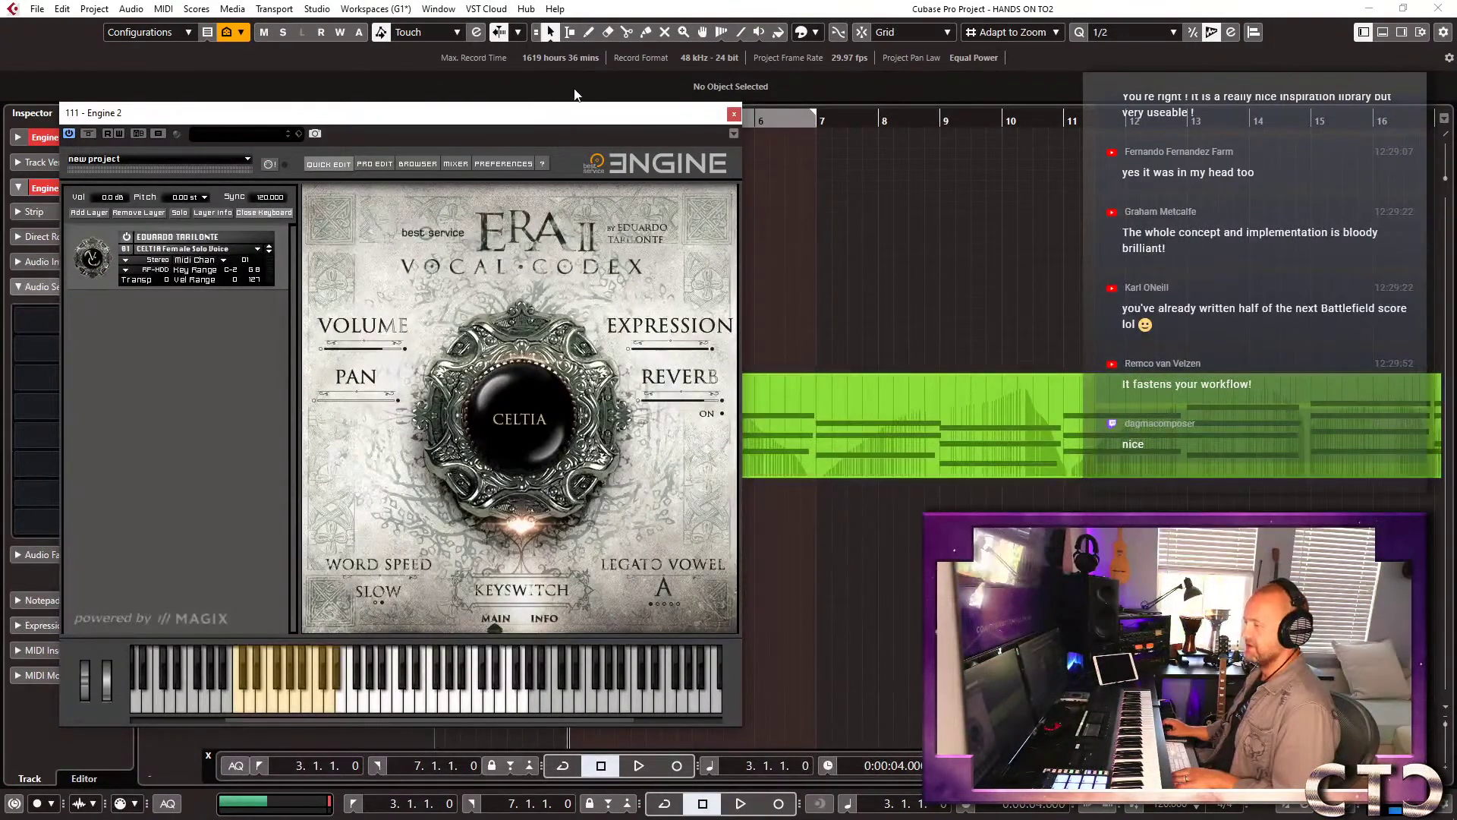
Move the Engine window higher and lower the Celtia voice's volume to -14.40 dB.
left_click_drag(549, 113, 594, 21)
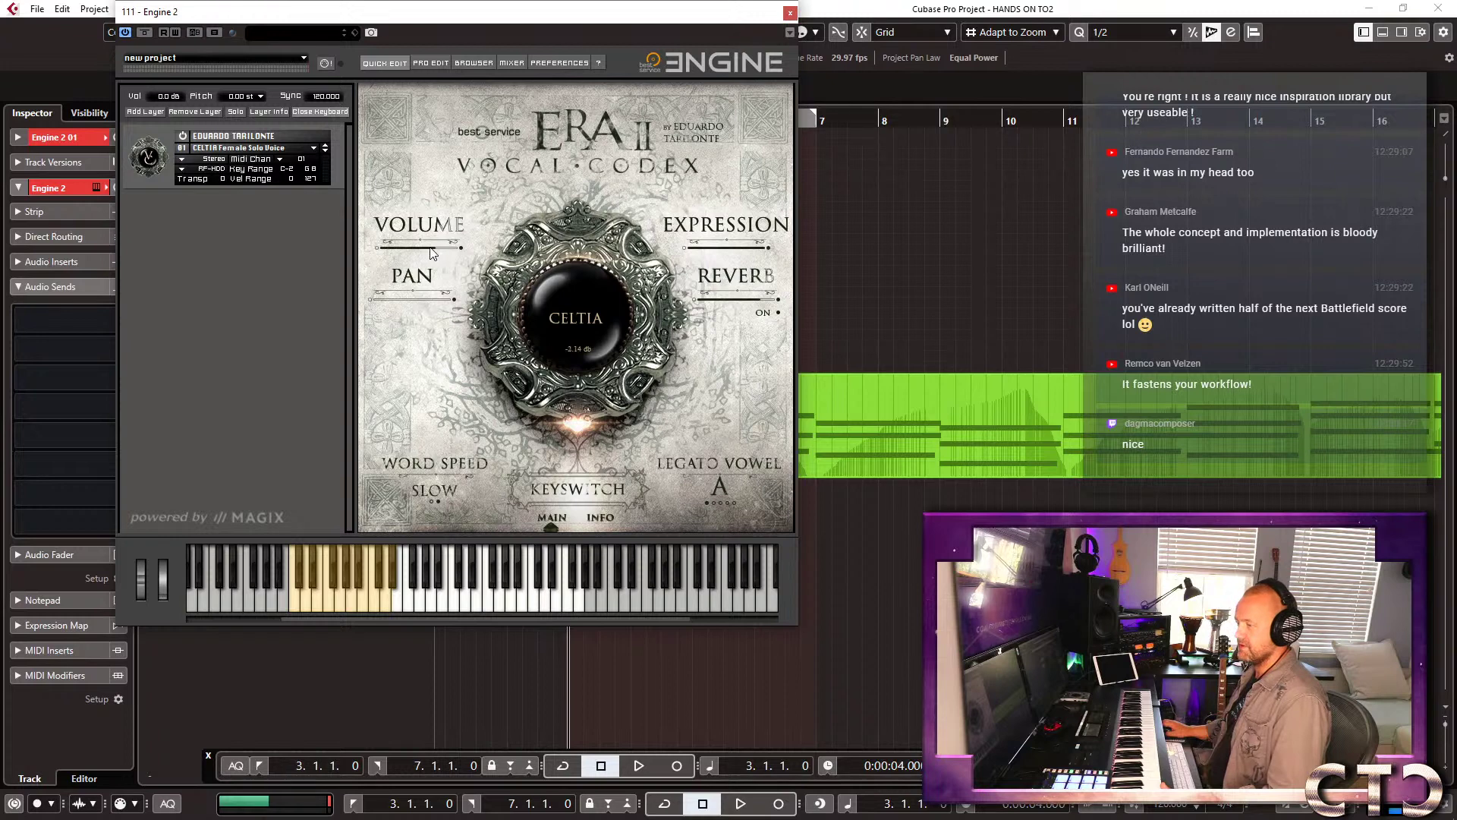
left_click_drag(418, 248, 422, 251)
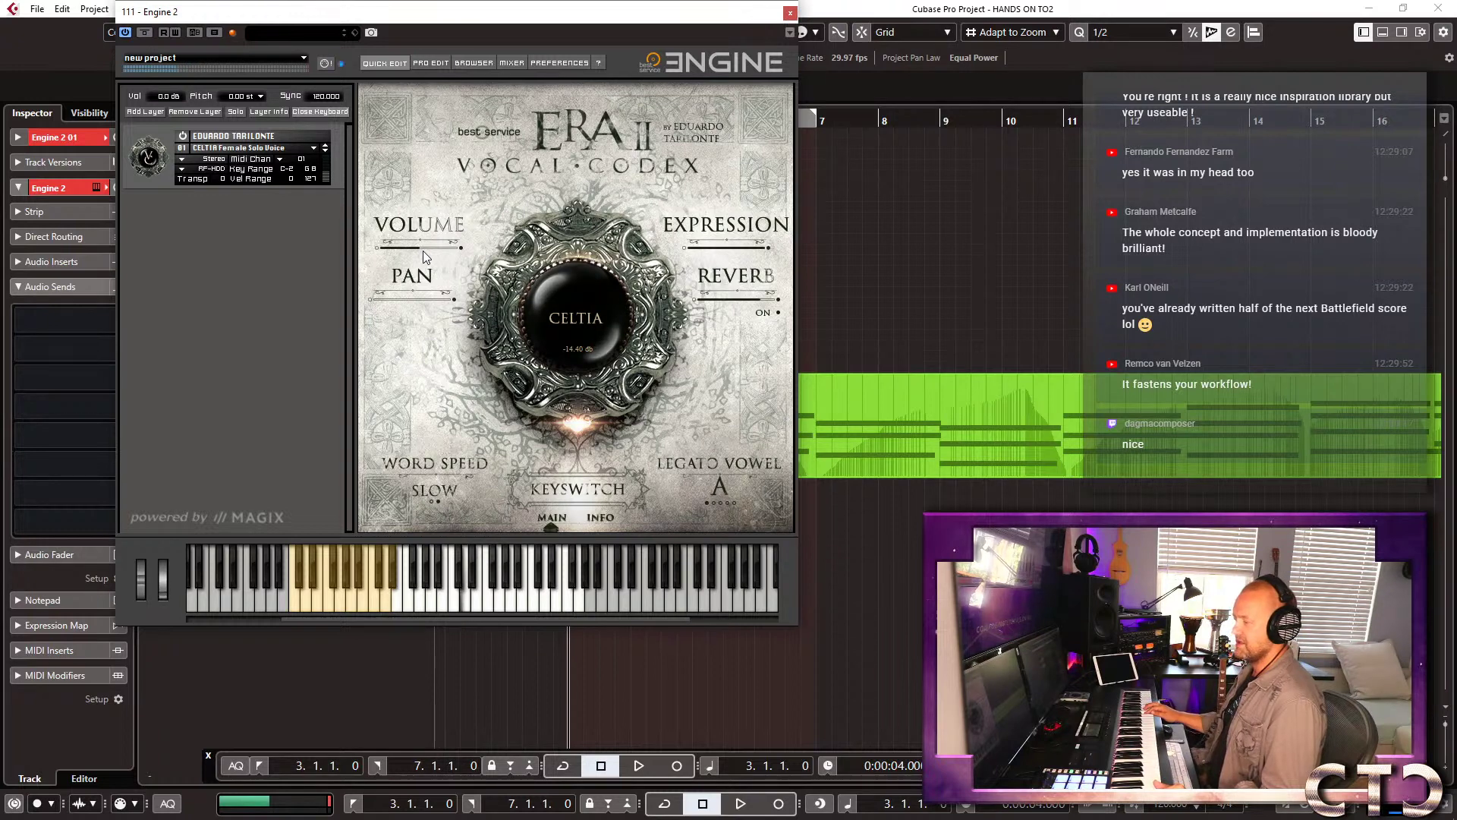
Close the Engine window and show the hidden [a] VO track in the track list.
left_click(790, 12)
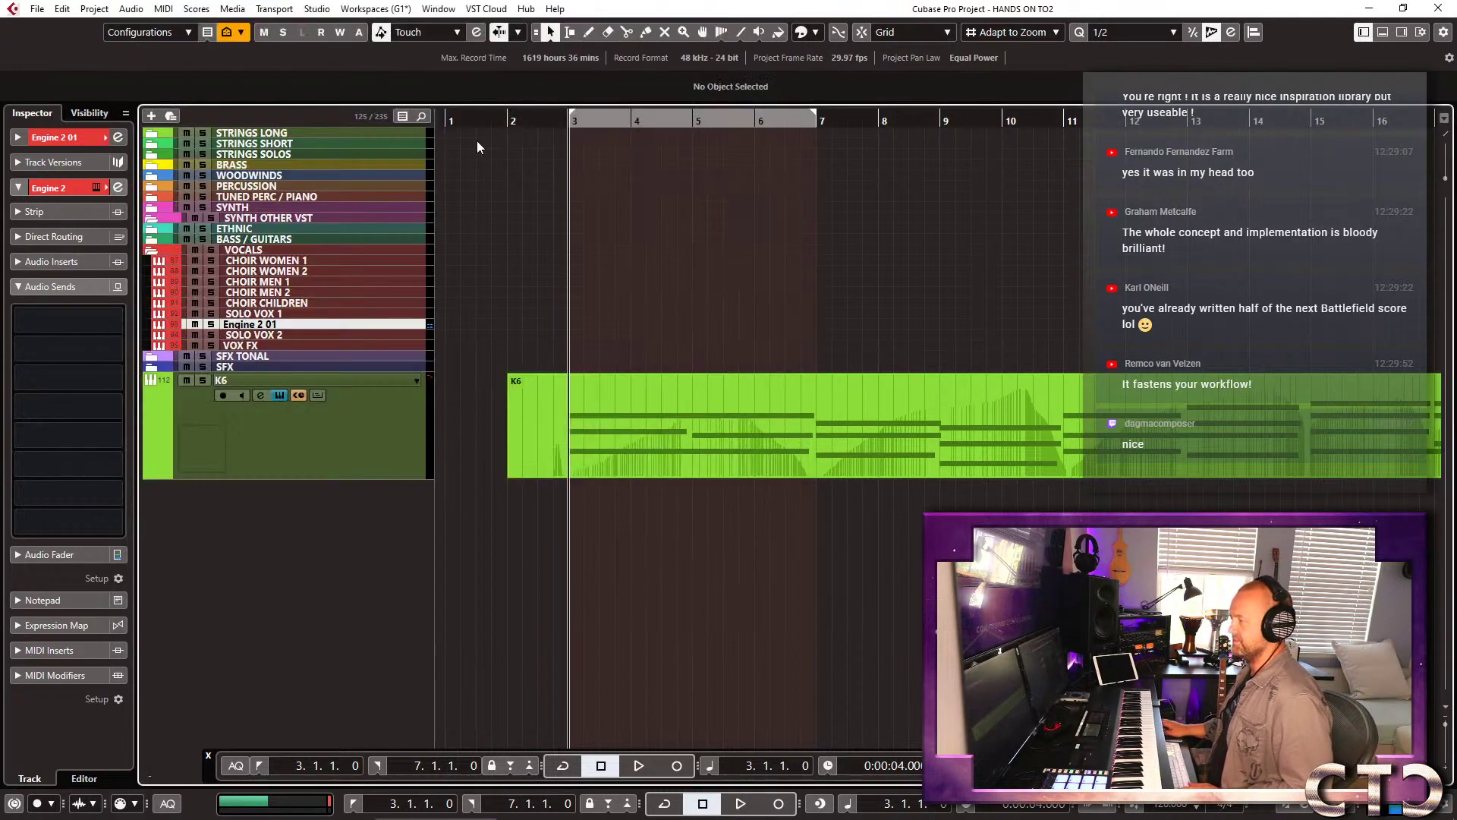
left_click(263, 134)
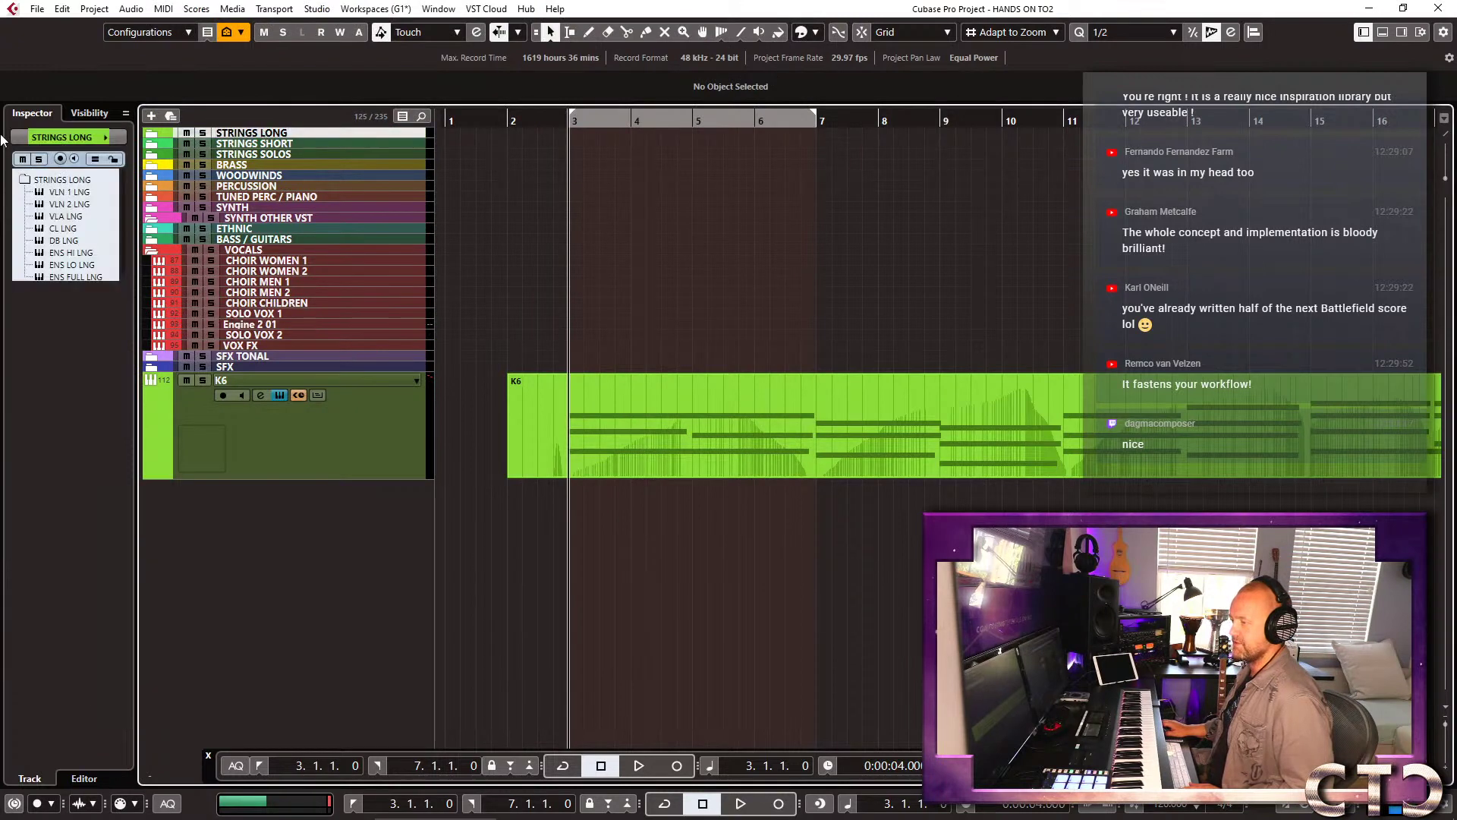
left_click(89, 114)
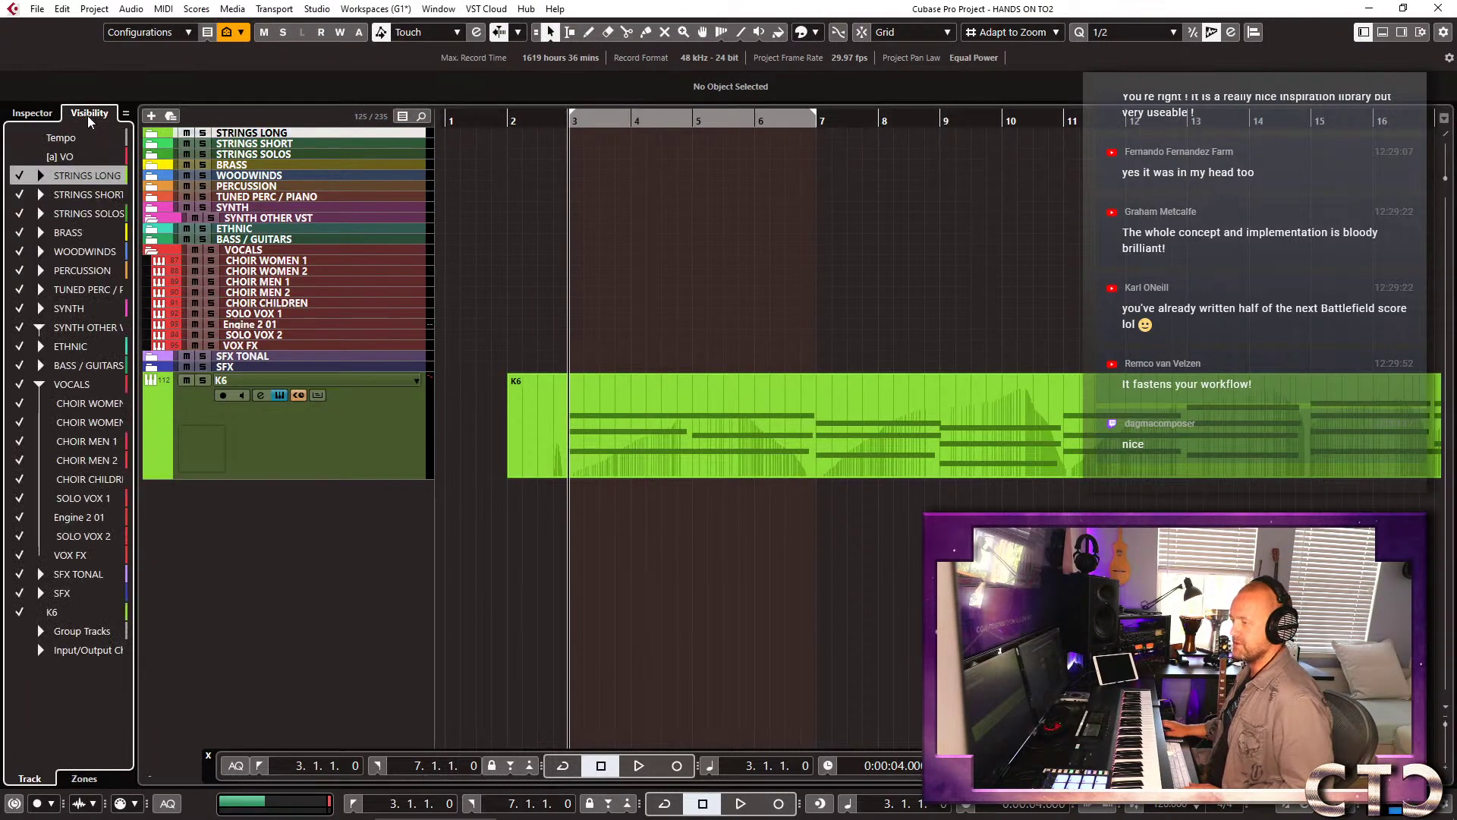
left_click(23, 157)
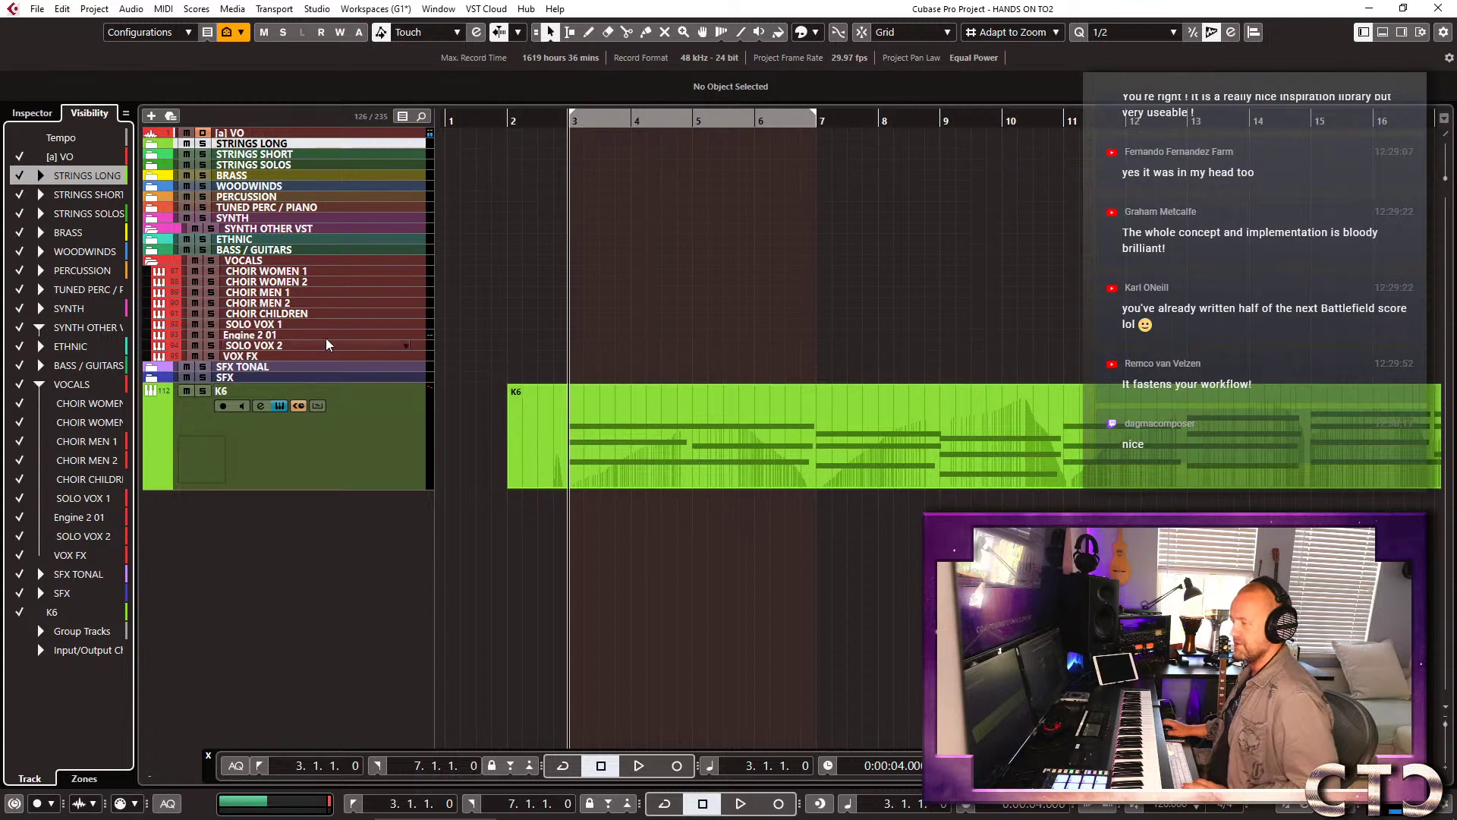
Add an active send from the Engine 2 01 track to x_VOCAL BLACKHOLE at a level of -13.1.
left_click(270, 336)
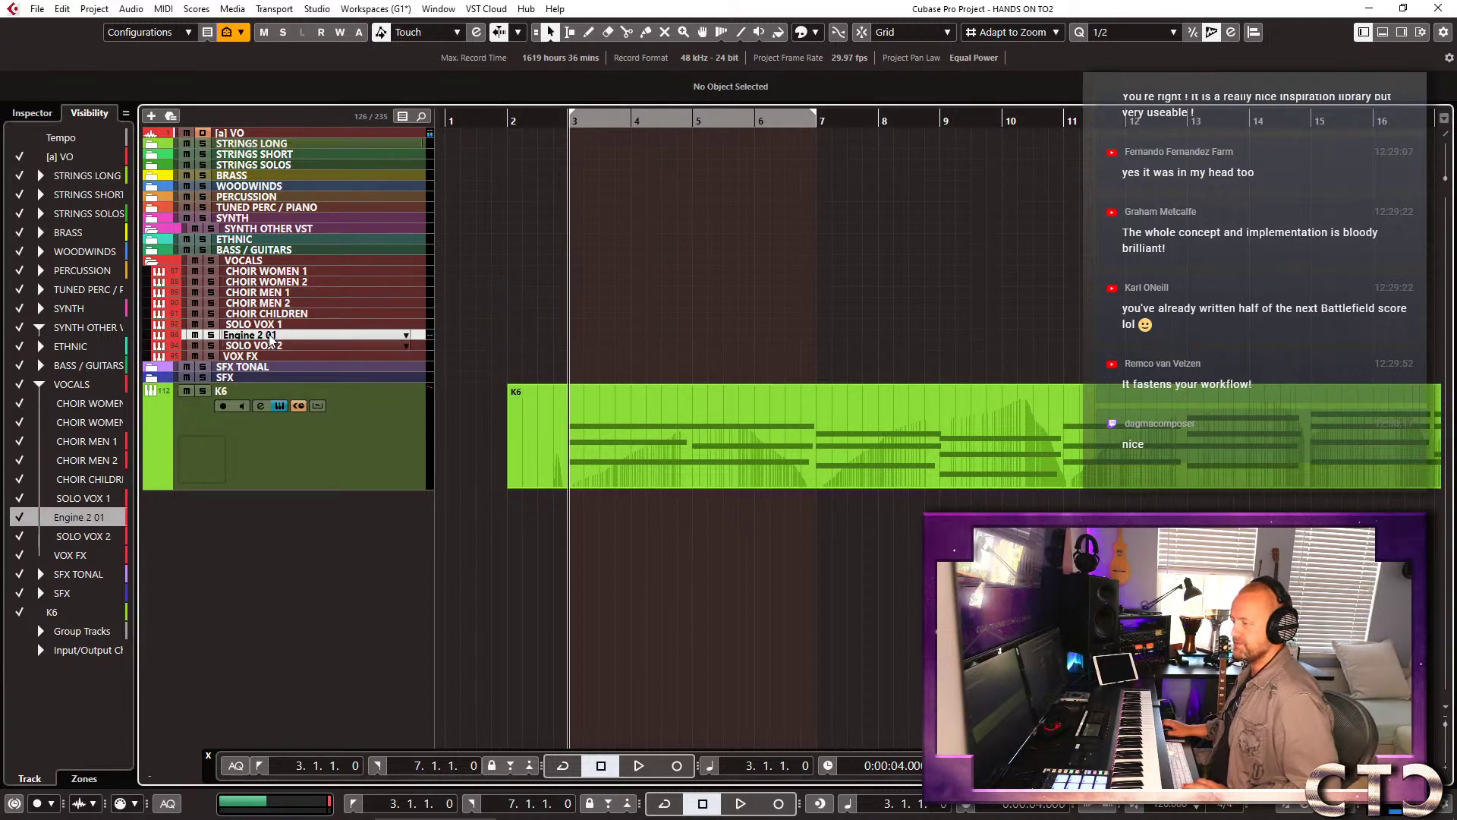
left_click(32, 113)
left_click(47, 553)
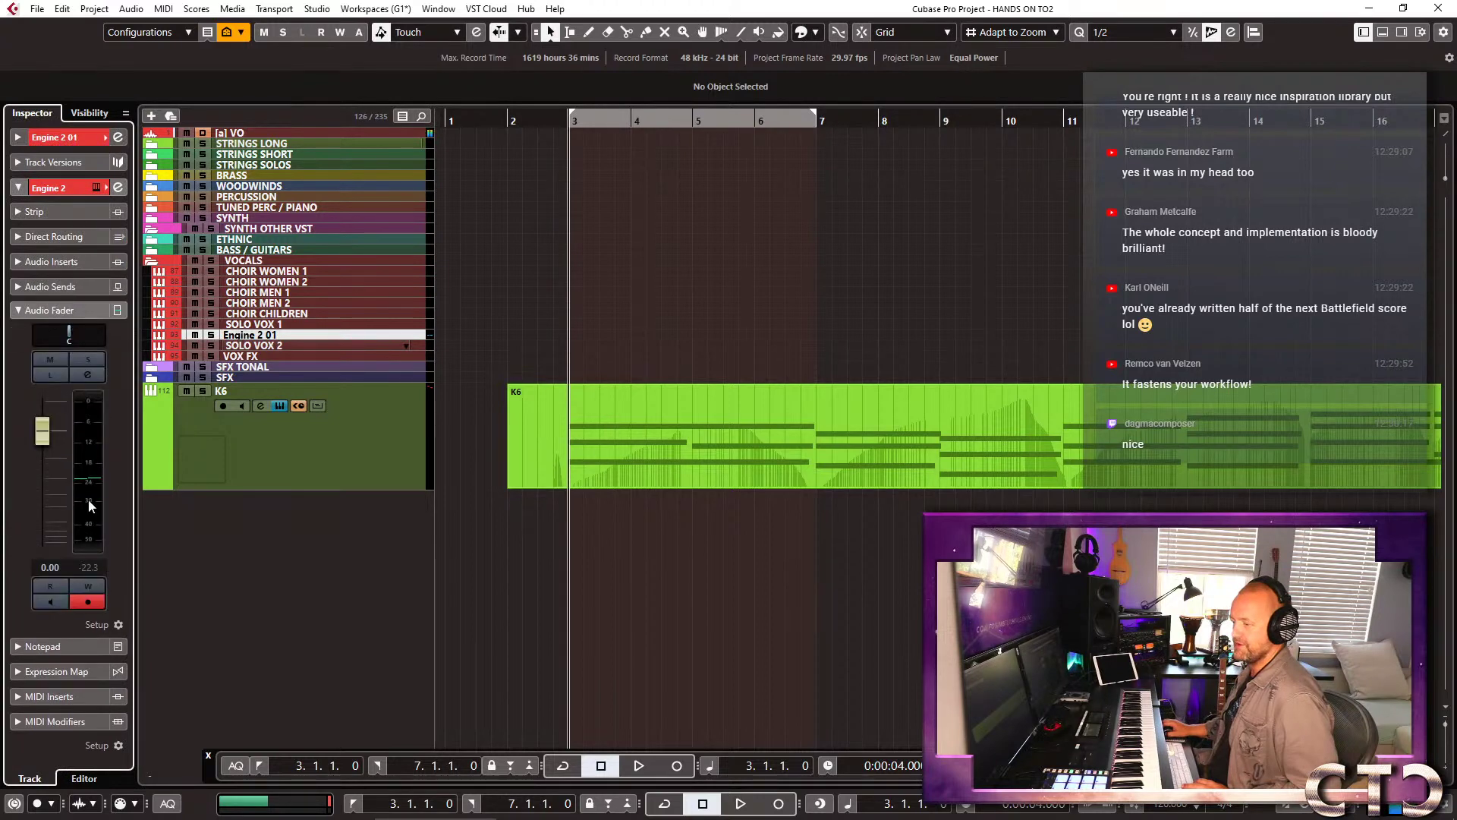
left_click(66, 285)
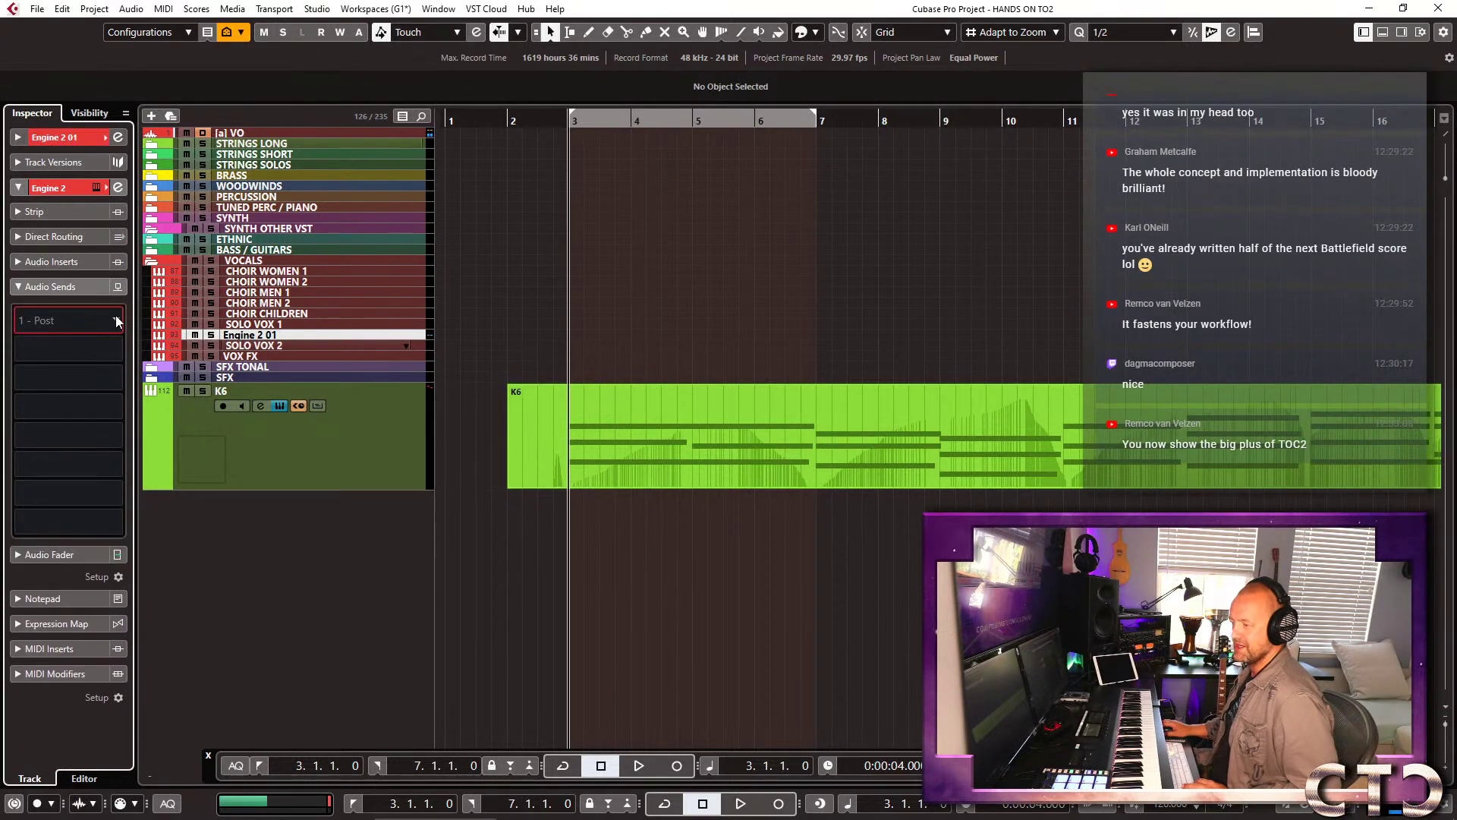
left_click(102, 318)
scroll(122, 649, "down", 5)
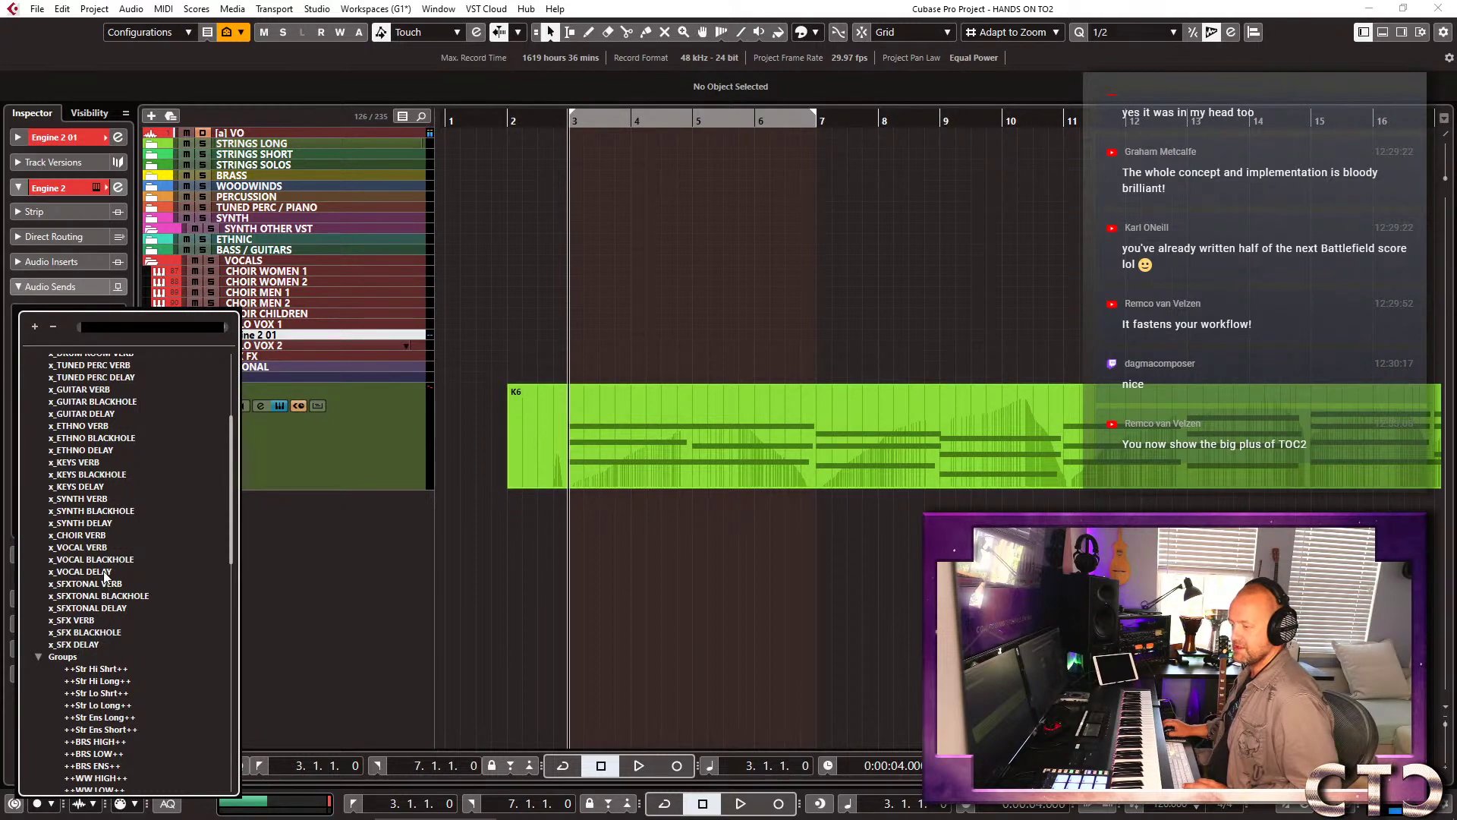
key("Escape")
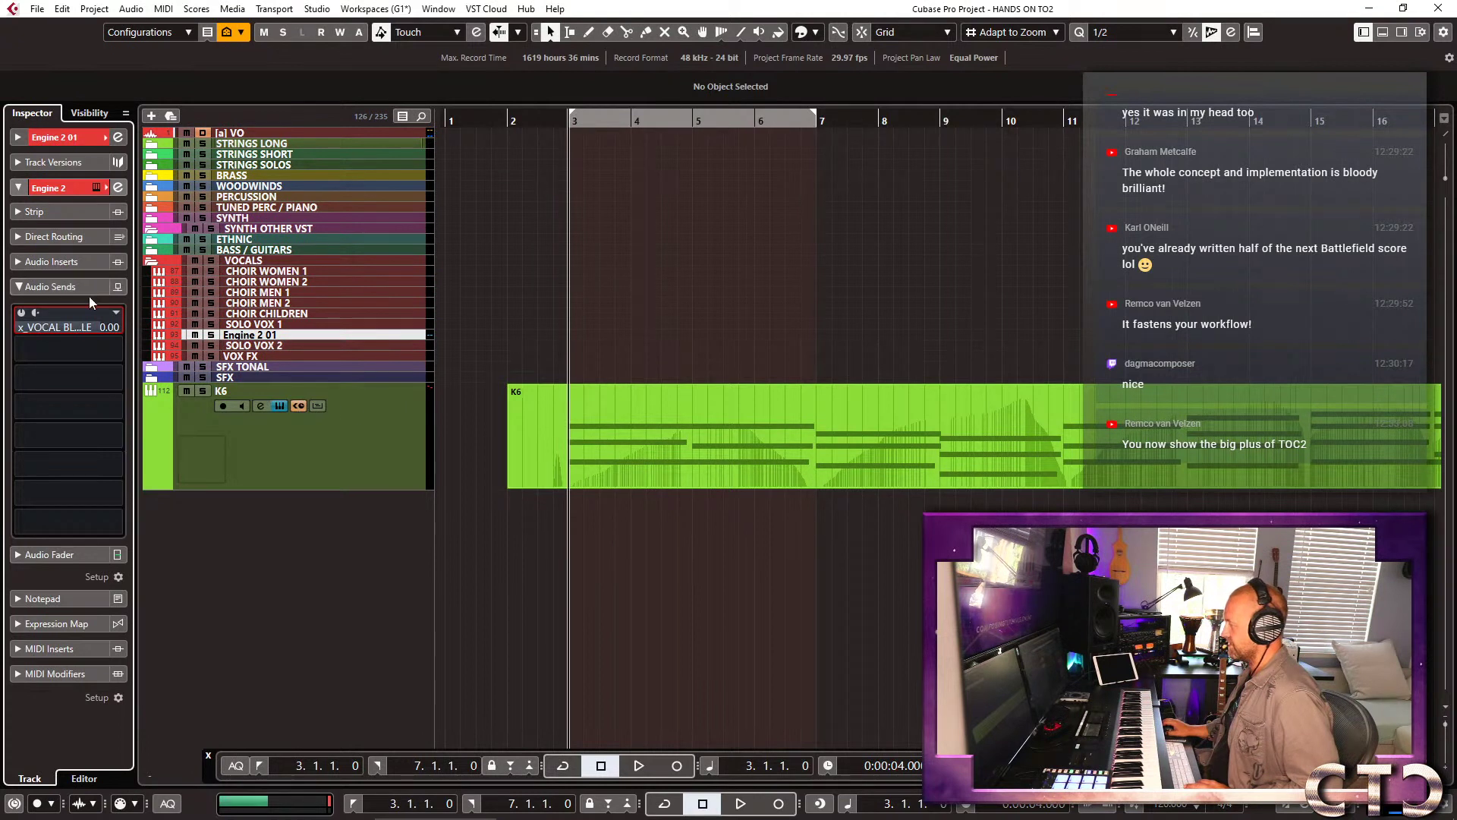
left_click(20, 312)
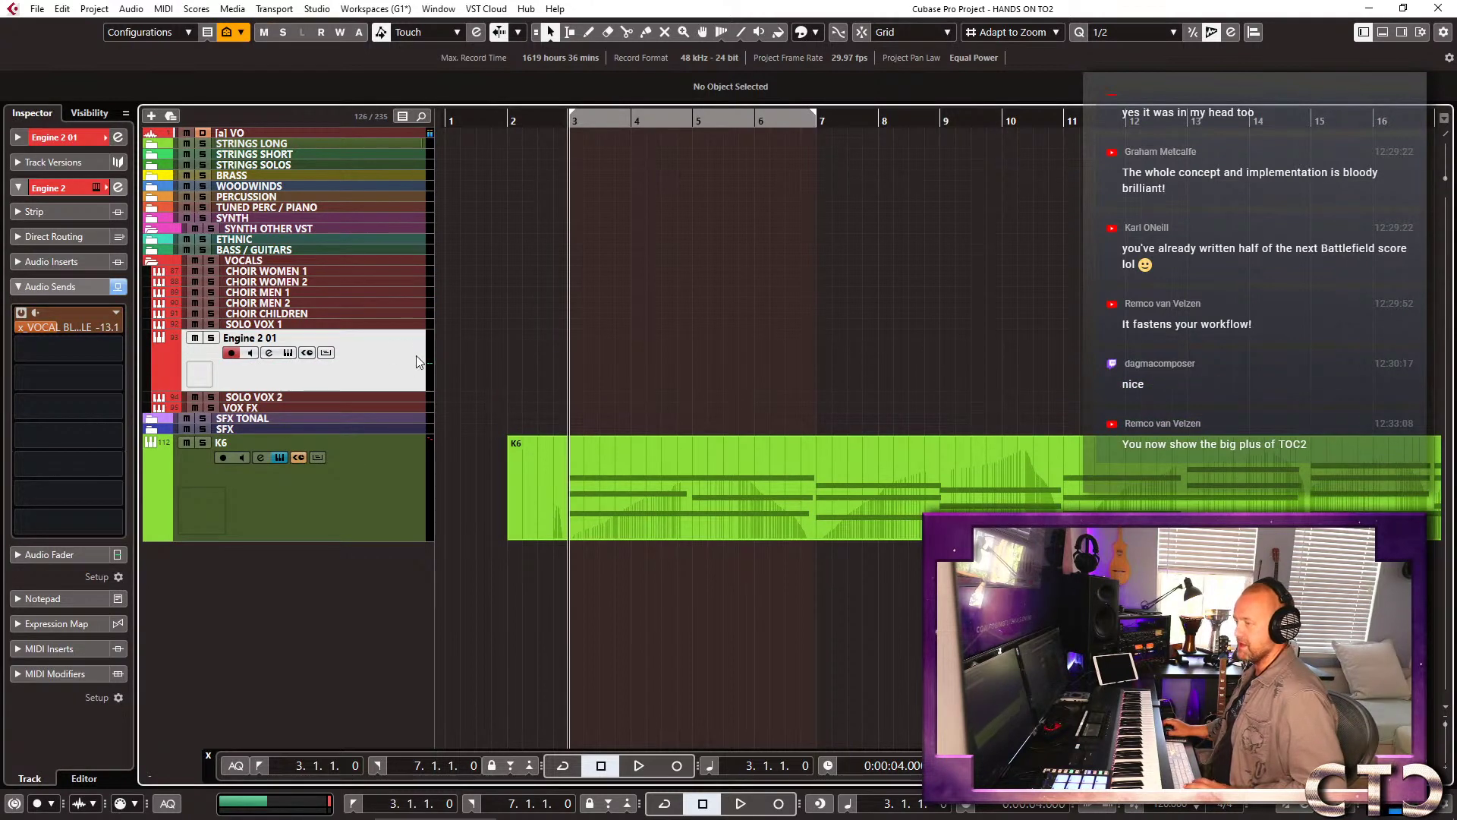
Perform a vocal line over the K6 part from bar 3 to bar 23 and capture it retrospectively on Engine 2 01.
key("space")
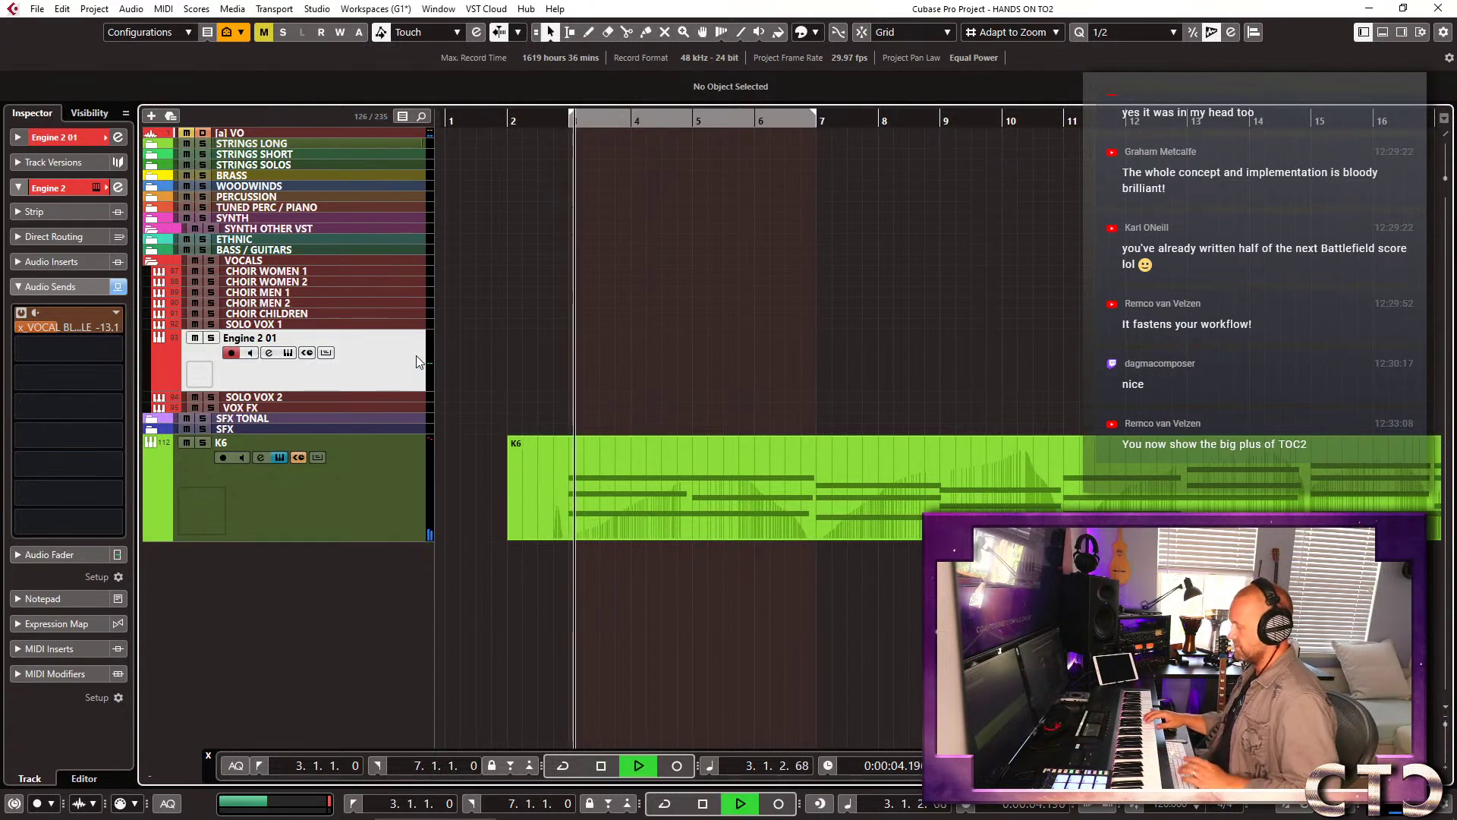
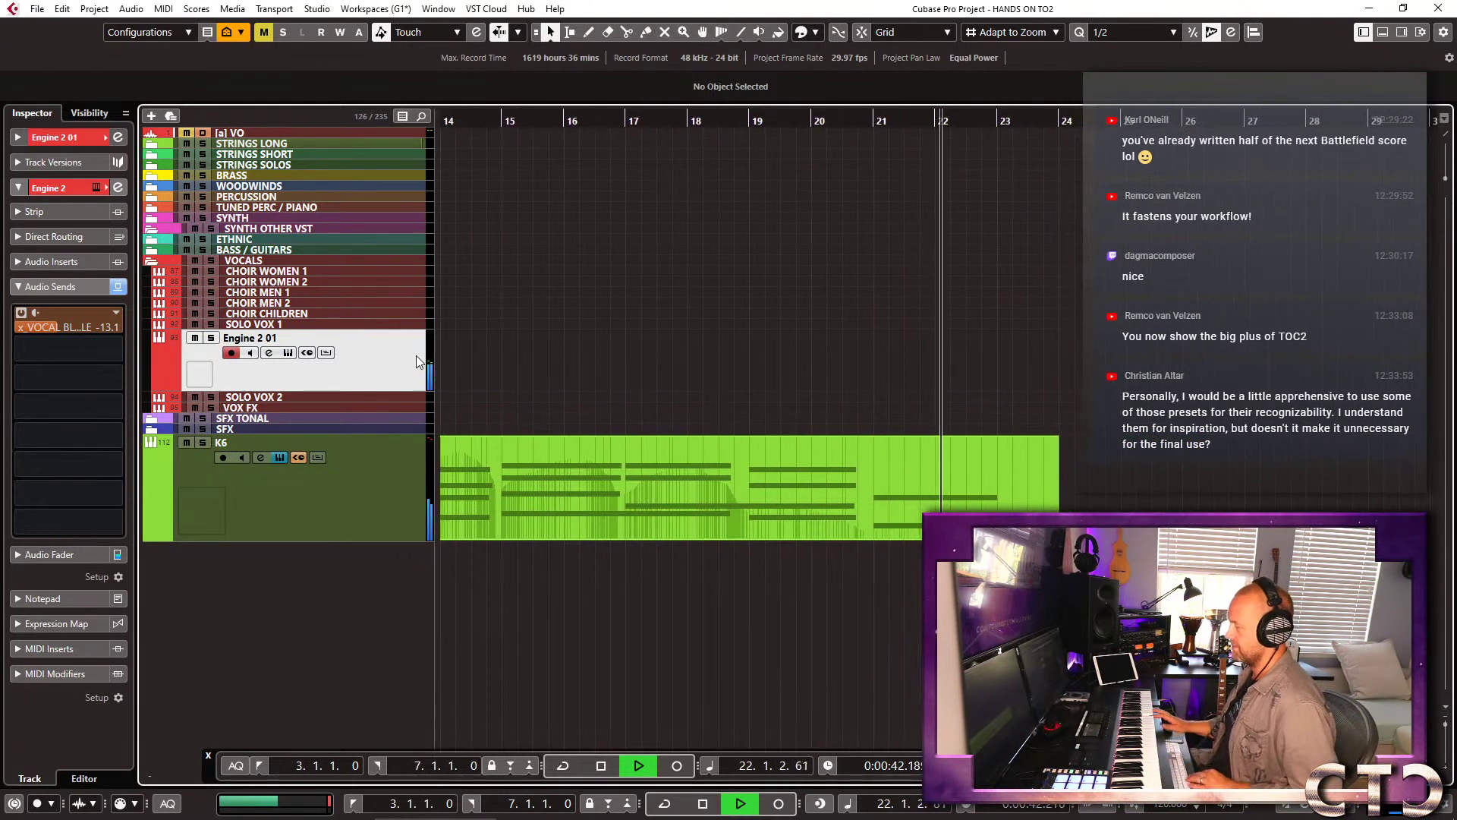
key("space")
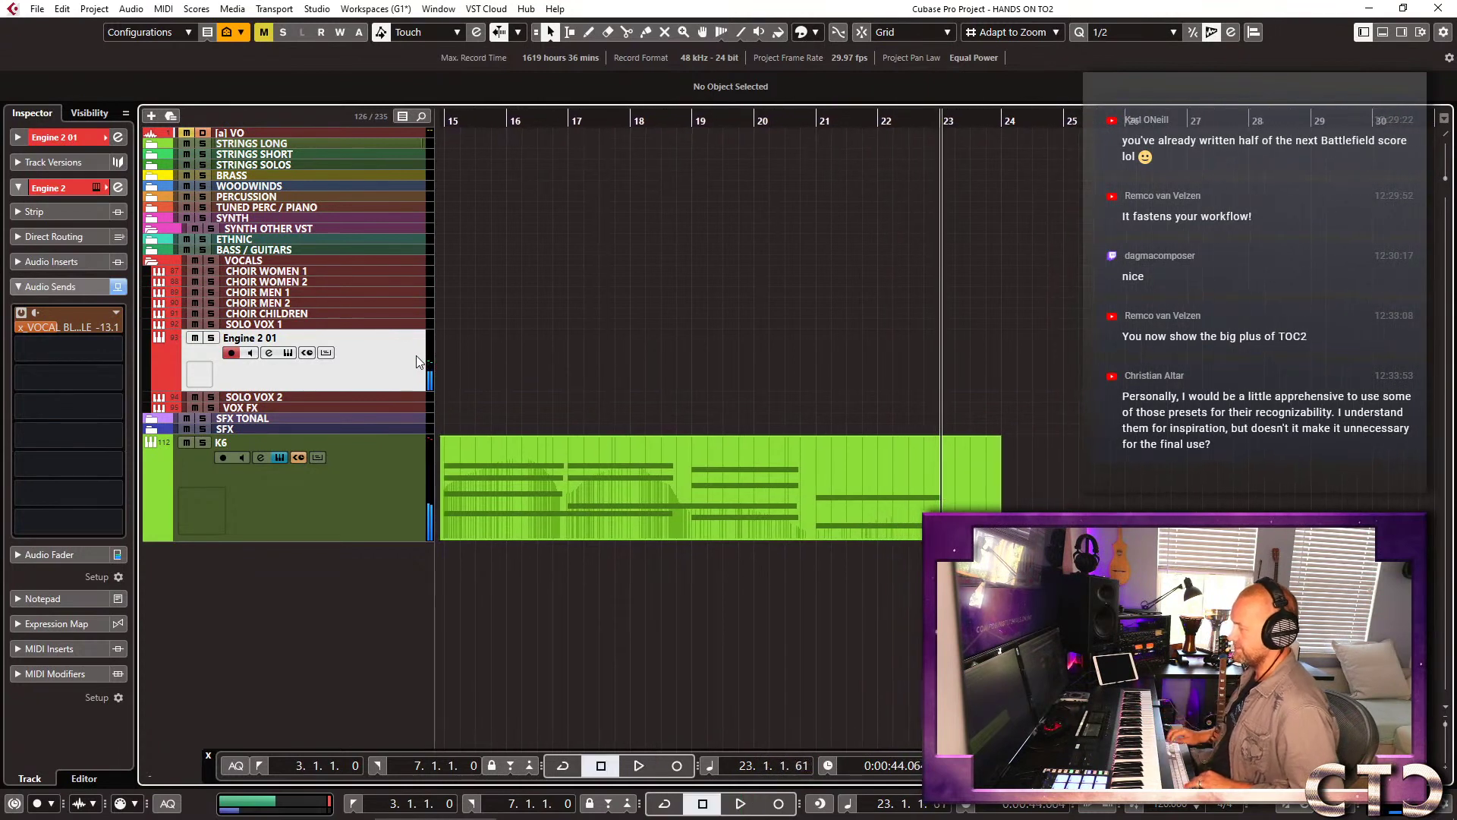
key("g")
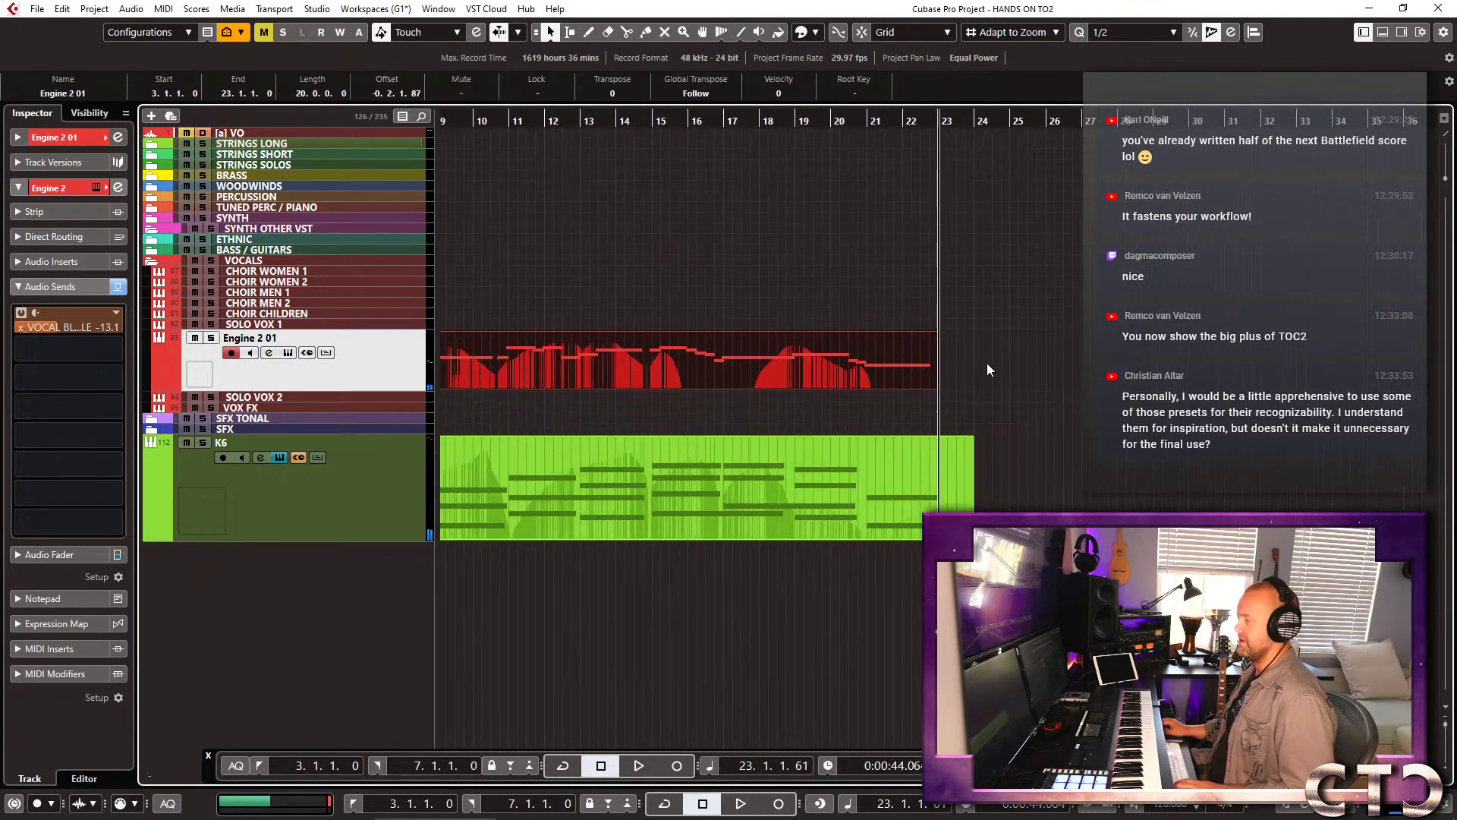
scroll(1046, 357, "left", 3)
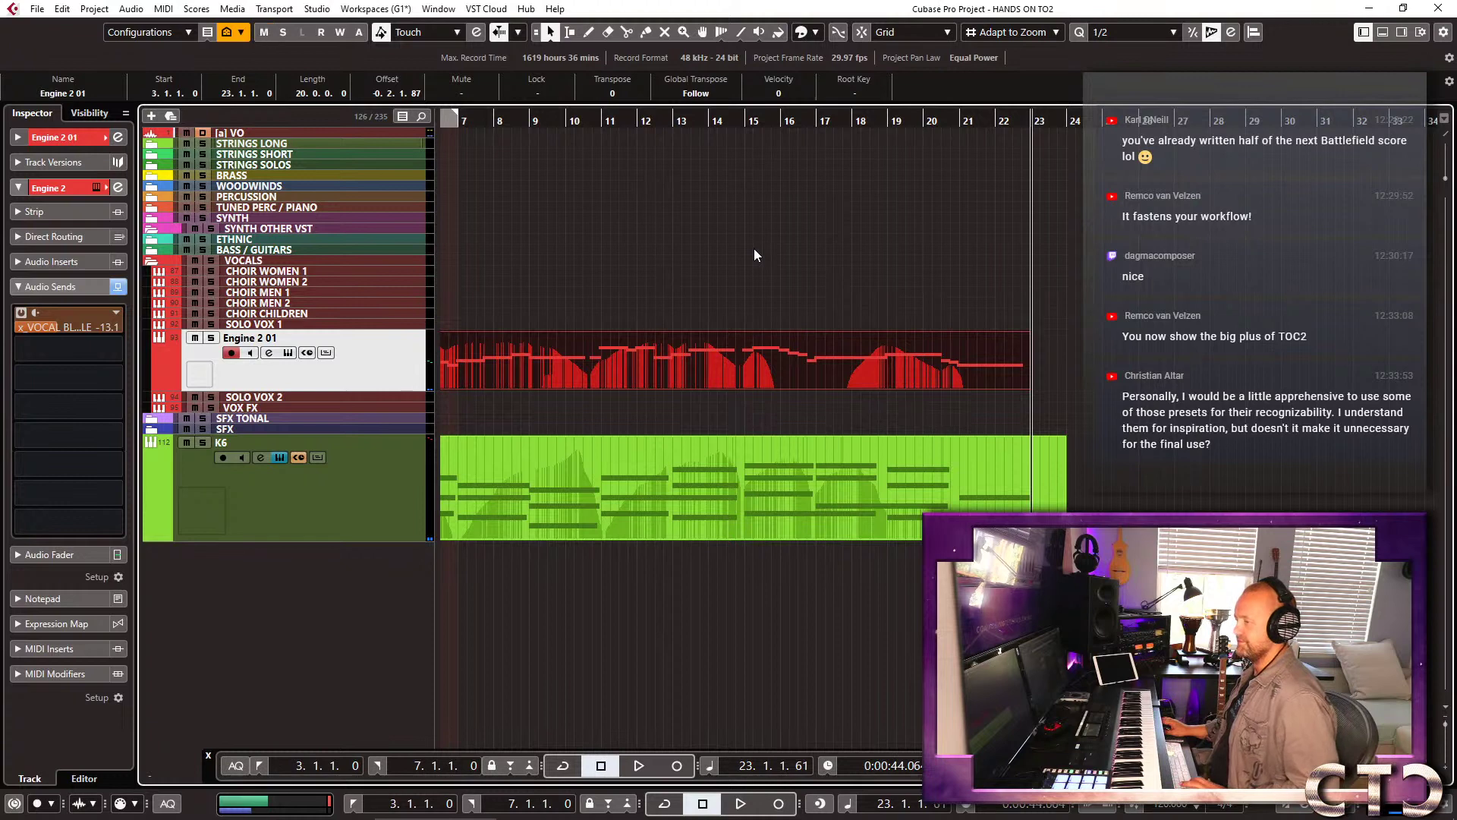
scroll(985, 330, "left", 6)
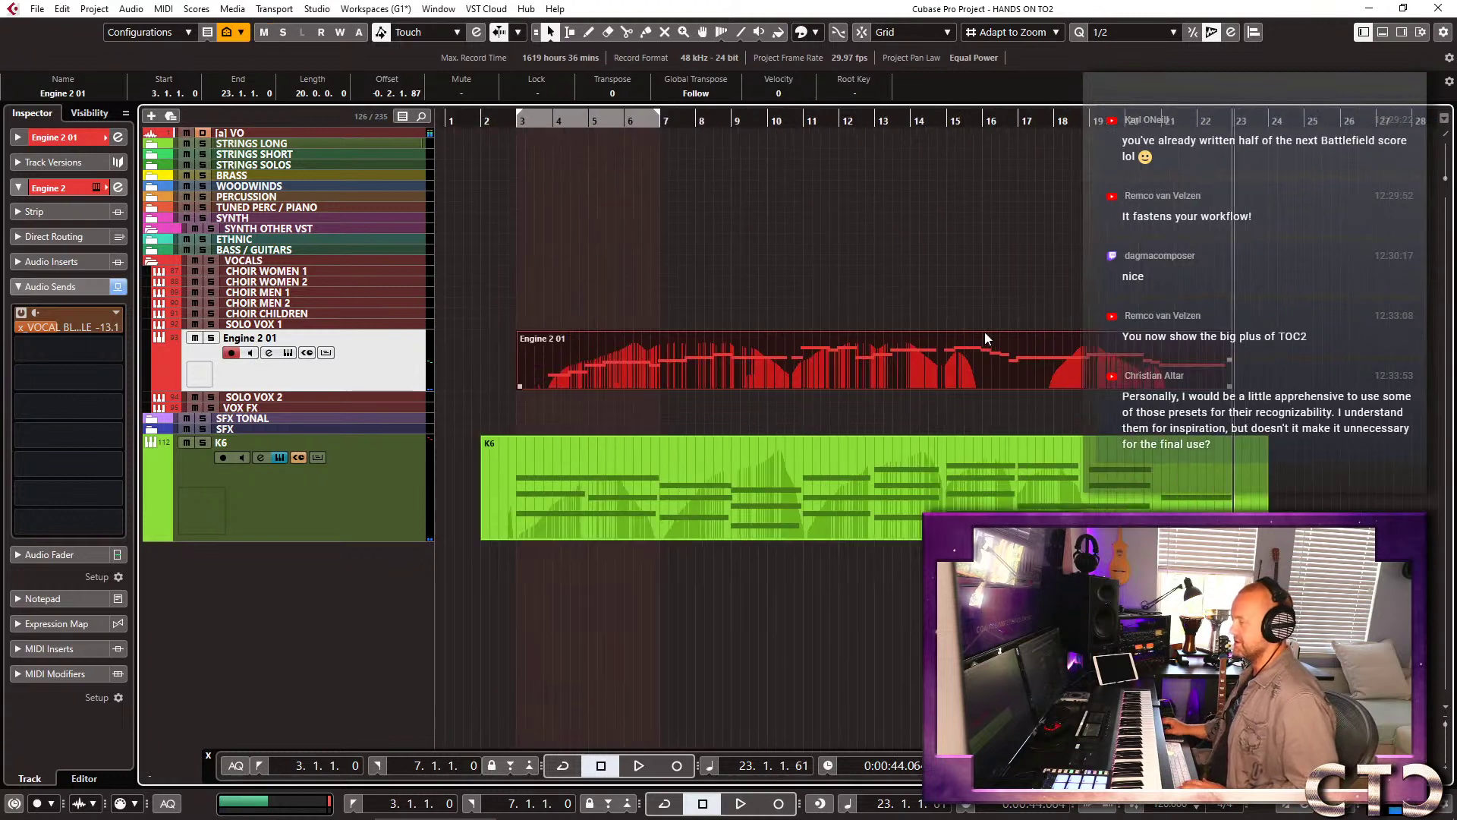
Play back the captured vocal line with K6 from bar 3, checking the Celtia voice's settings in Engine.
left_click(522, 121)
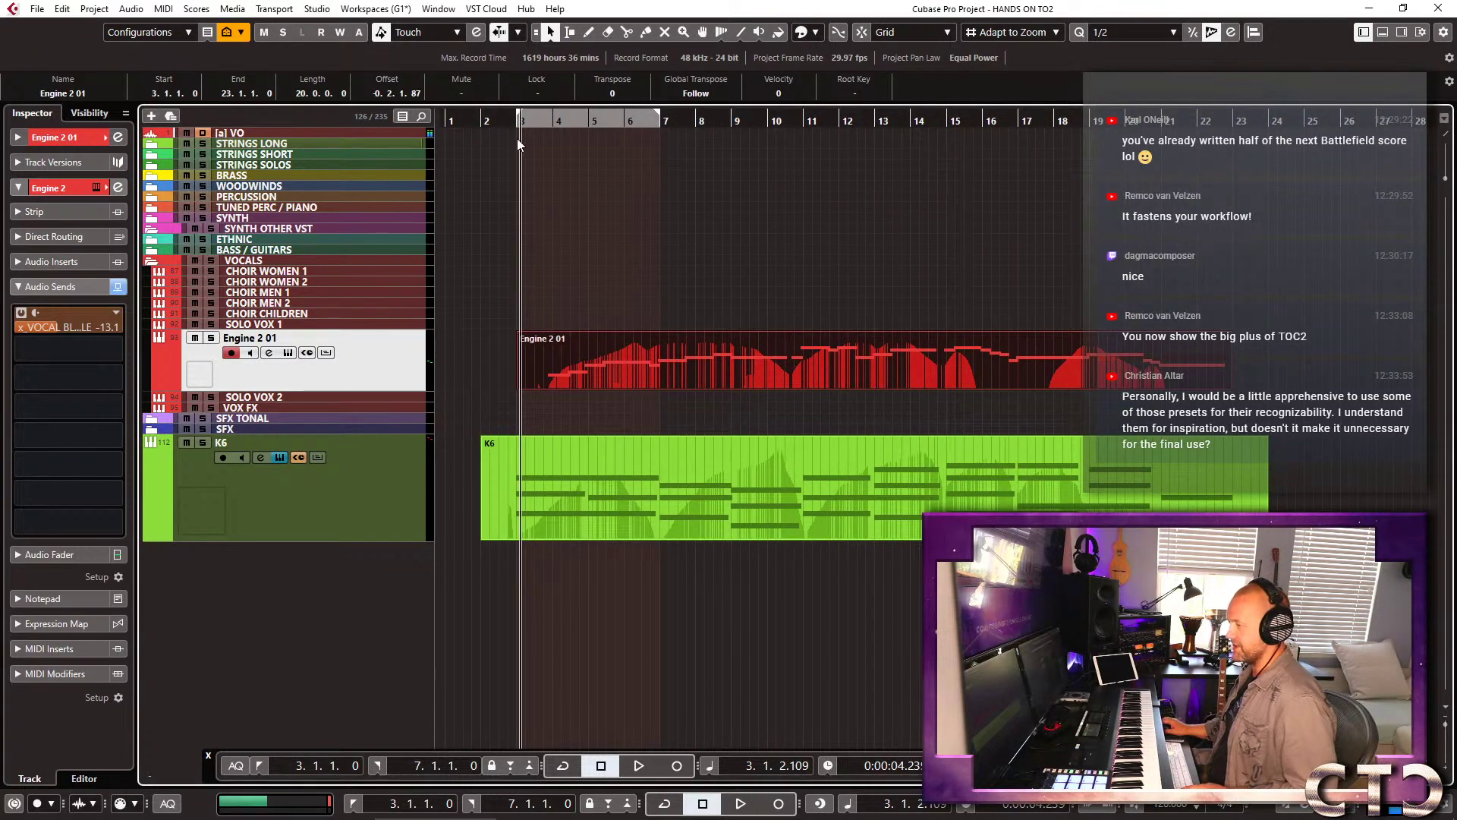
key("space")
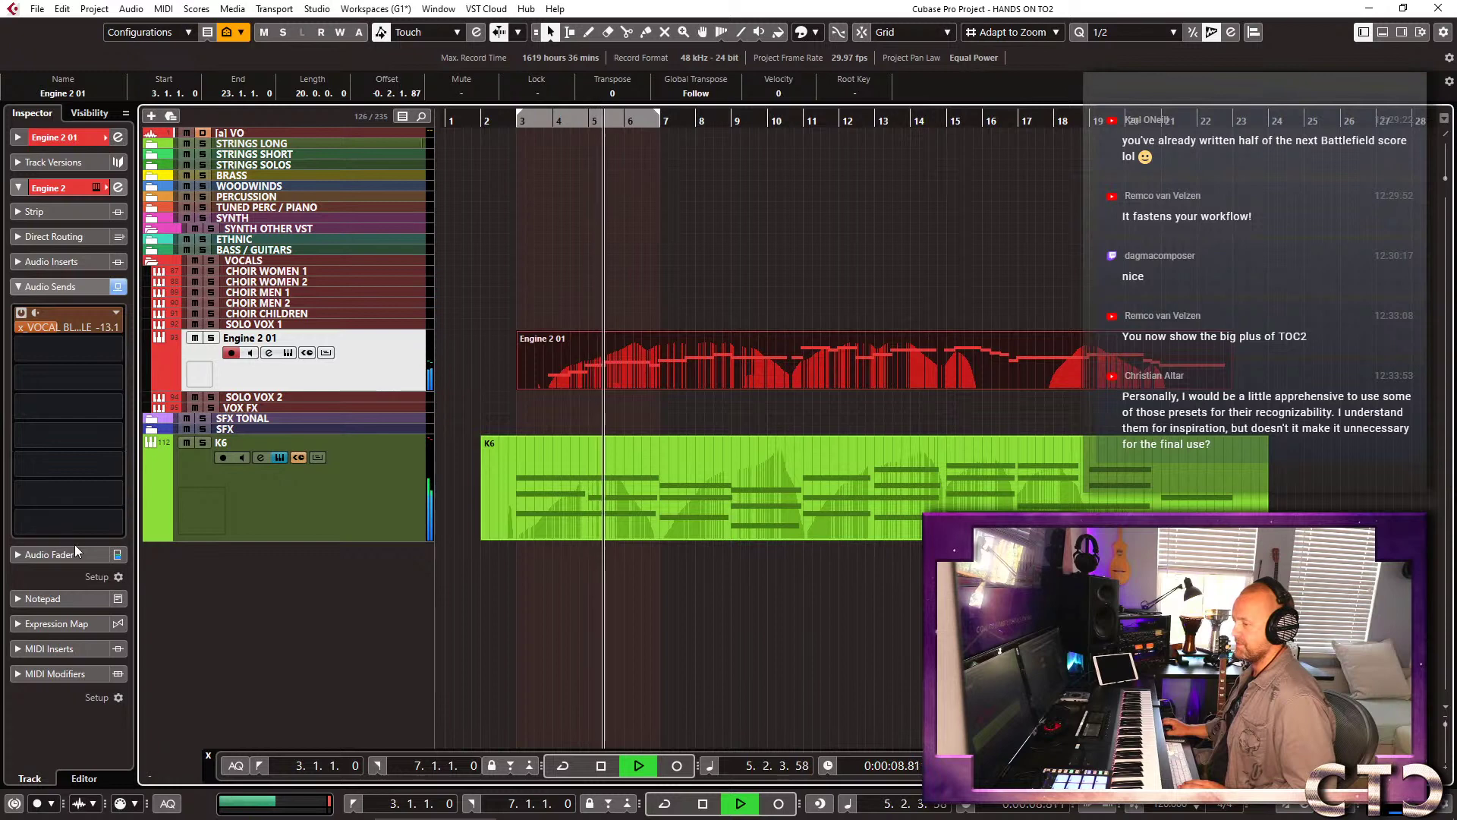
left_click(288, 352)
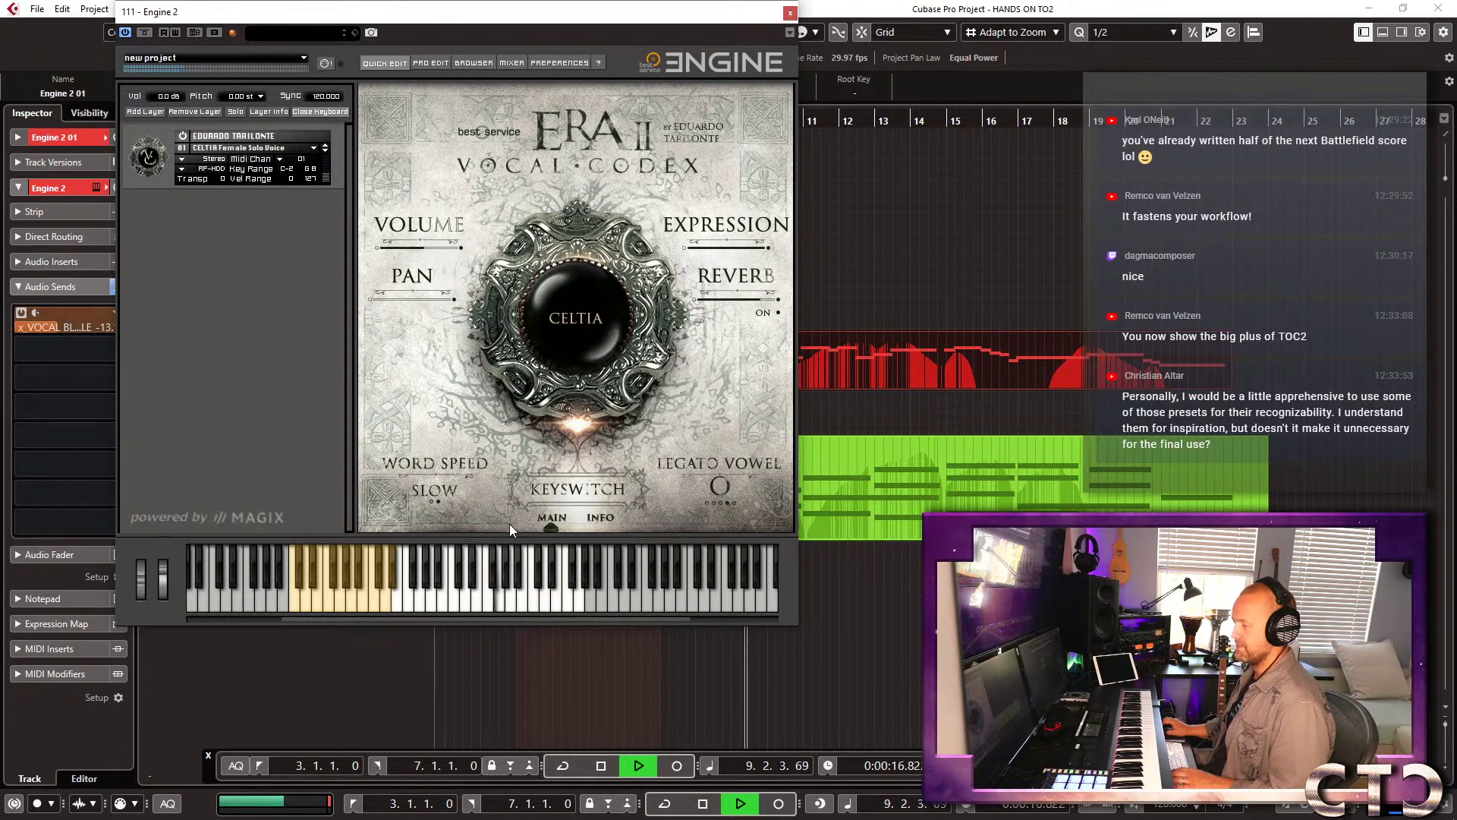
key("Escape")
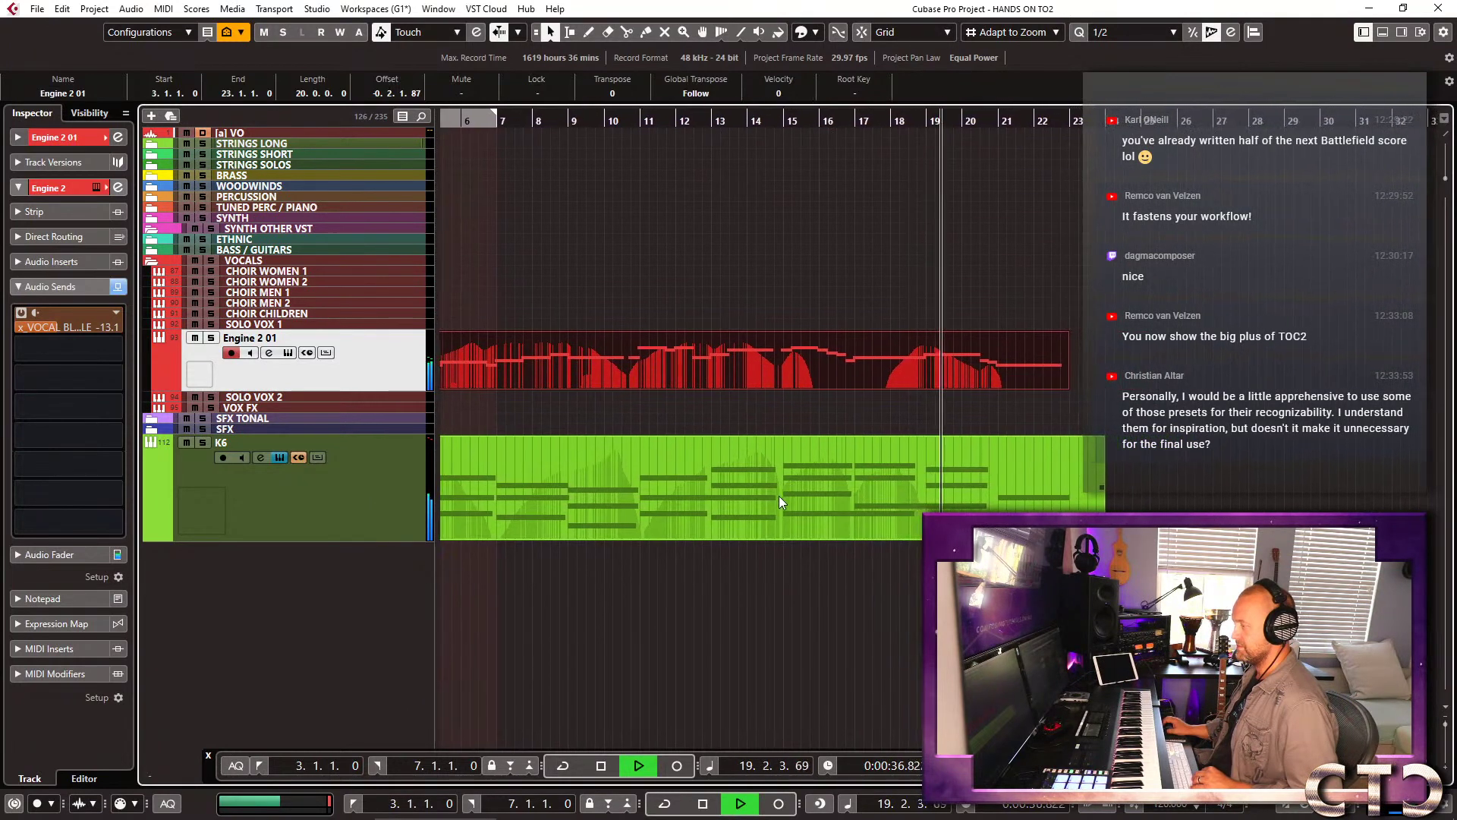
key("space")
Open K6's Kontakt instrument, load the Heading Upriver preset, and audition it with the vocal, keeping the preset list in view.
left_click(389, 507)
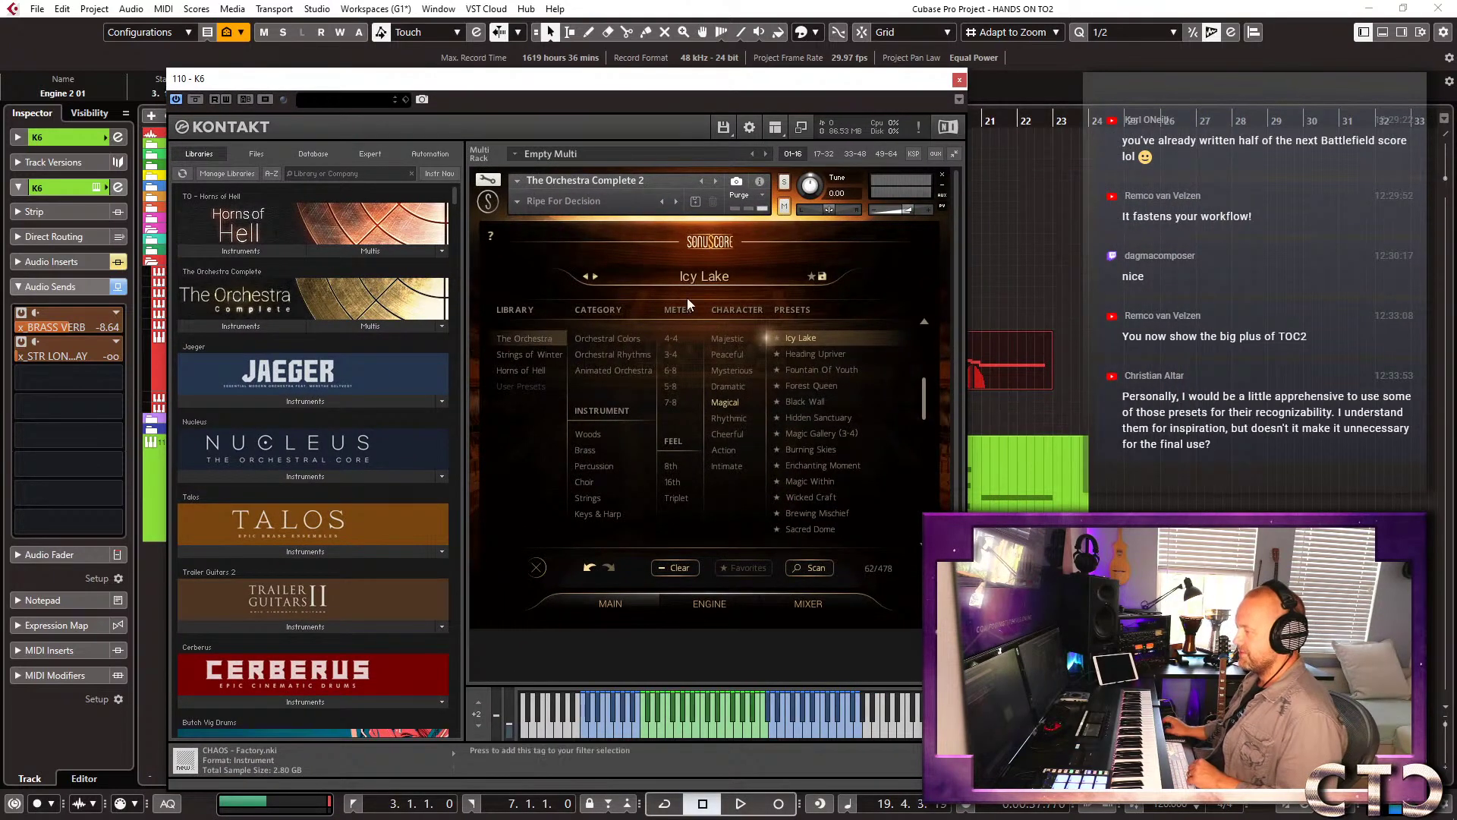
left_click(824, 360)
left_click_drag(727, 79, 450, 422)
left_click(616, 362)
key("space")
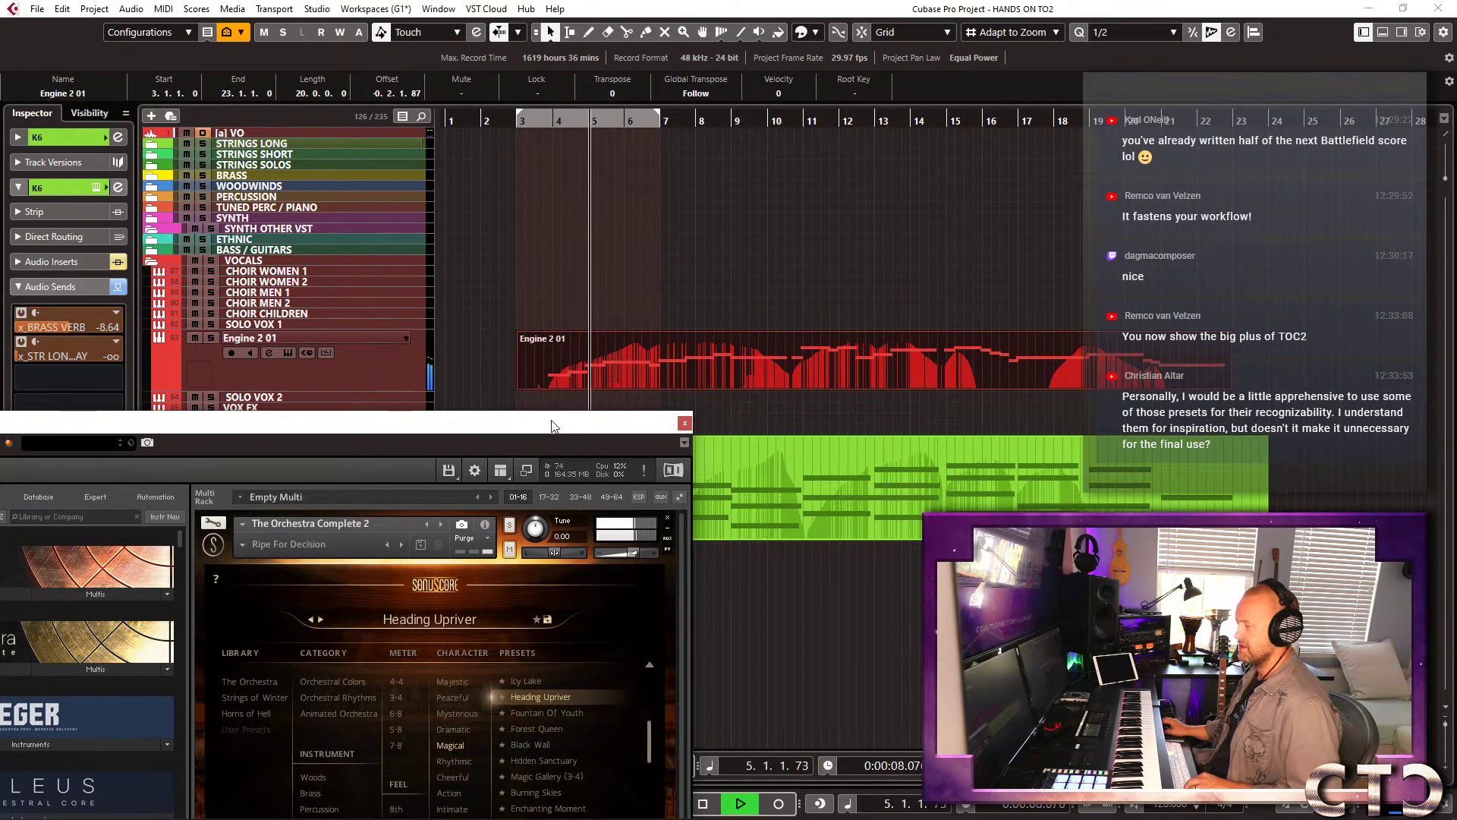
left_click_drag(551, 425, 592, 167)
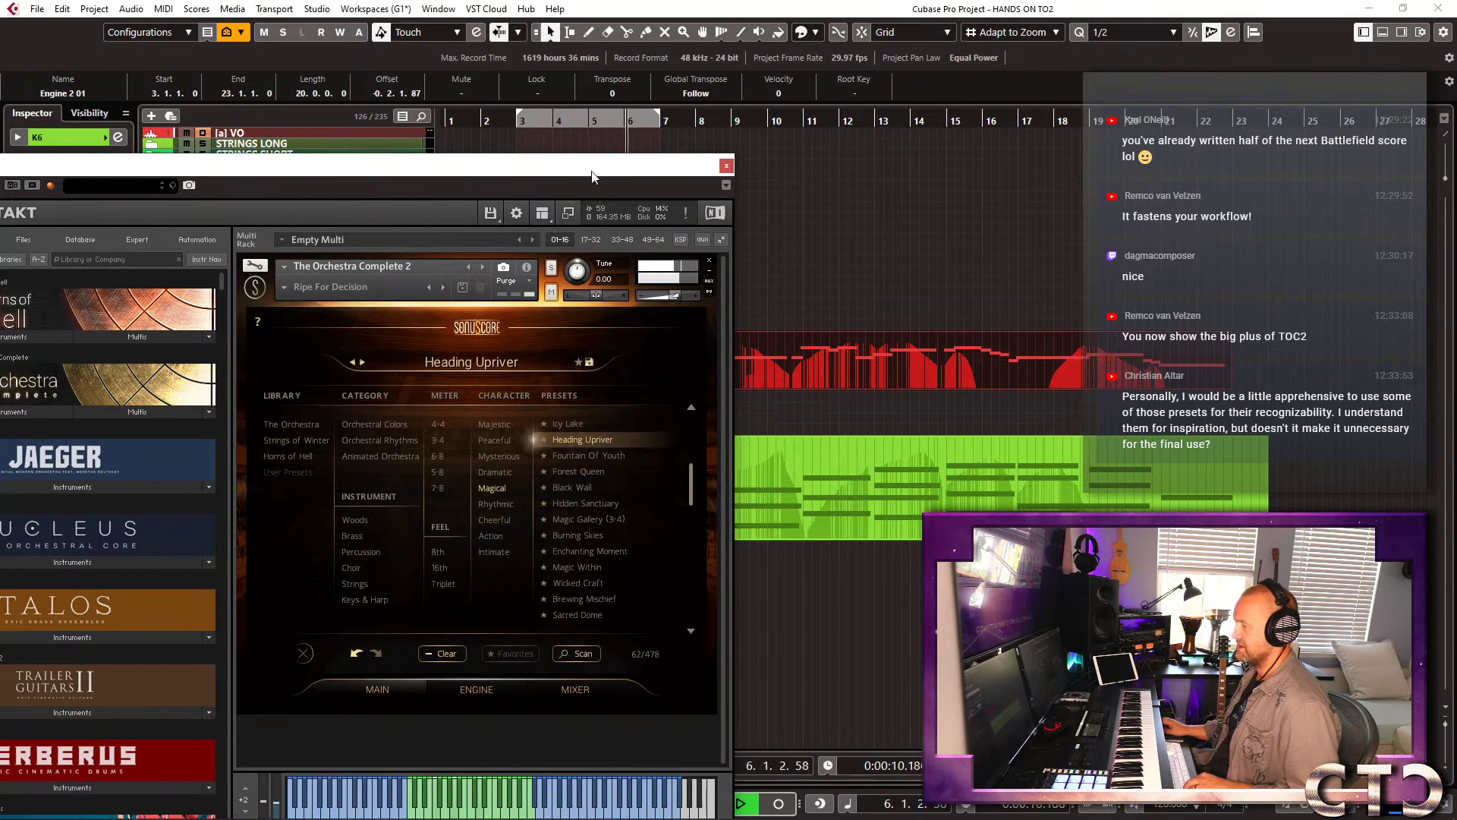
Audition the Forest Queen and Black Wall presets, and settle on Burning Skies for playback with the vocal.
left_click(599, 471)
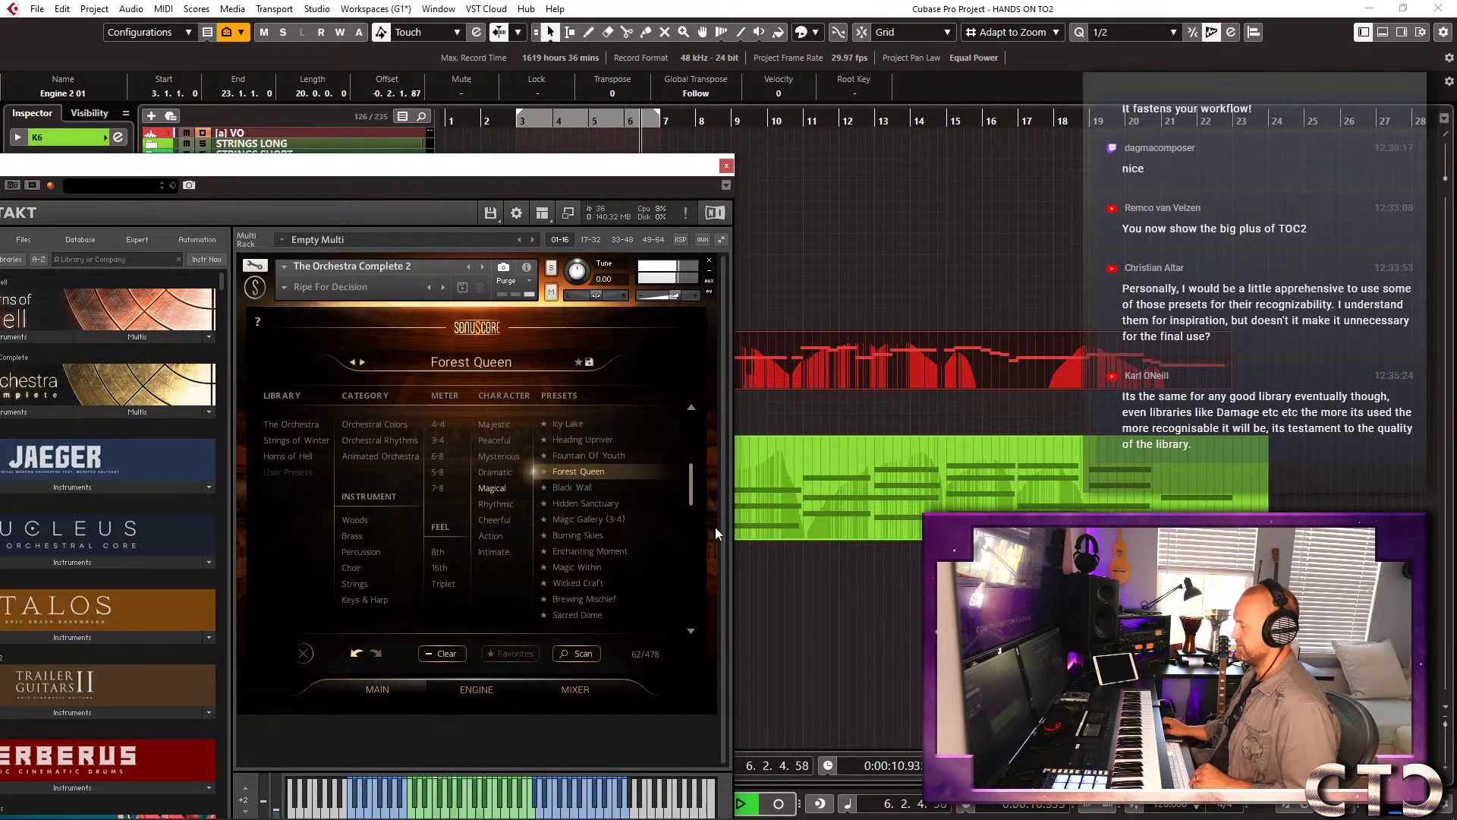
left_click(576, 489)
key("space")
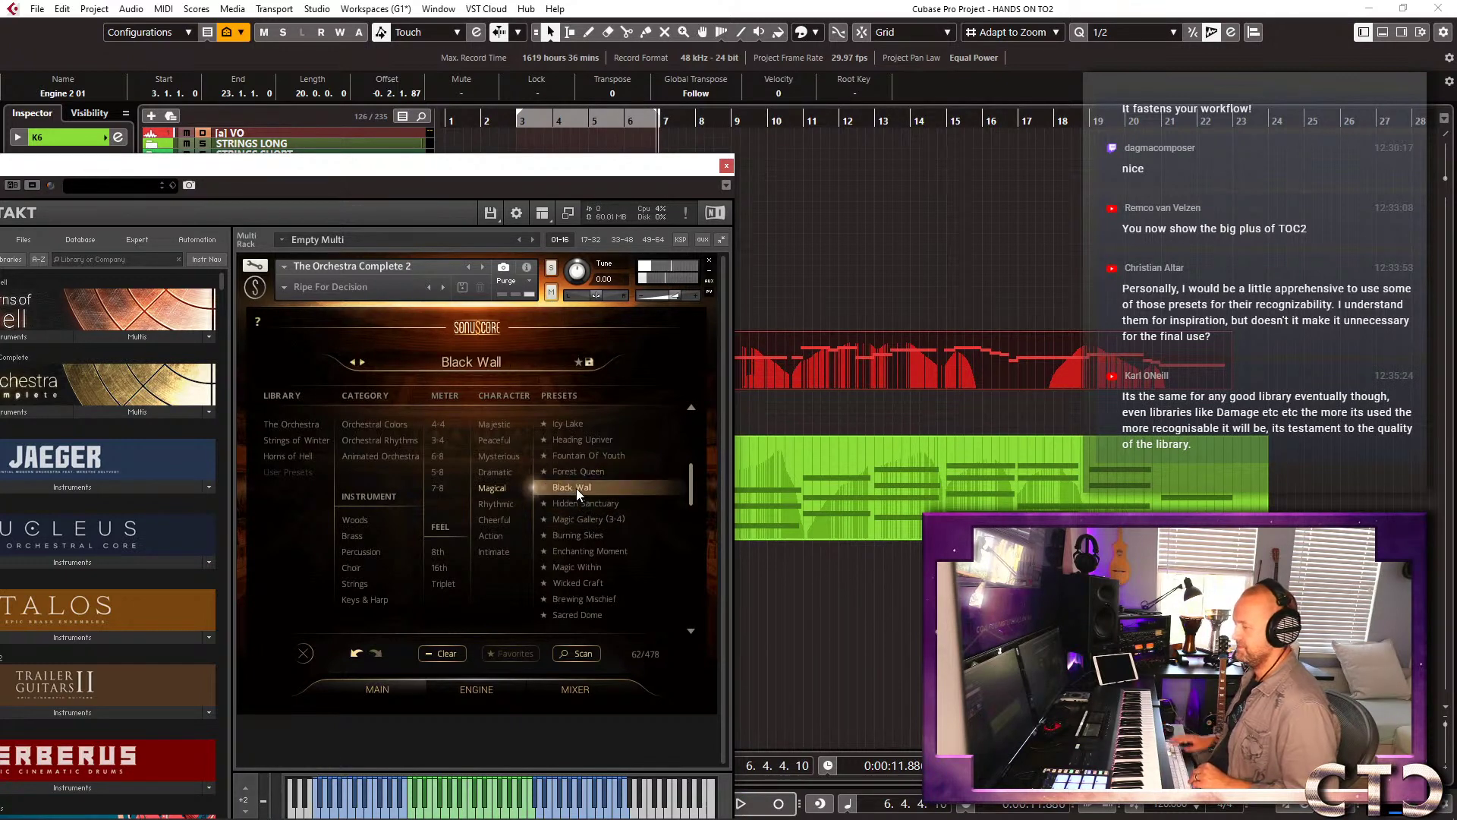
key("space")
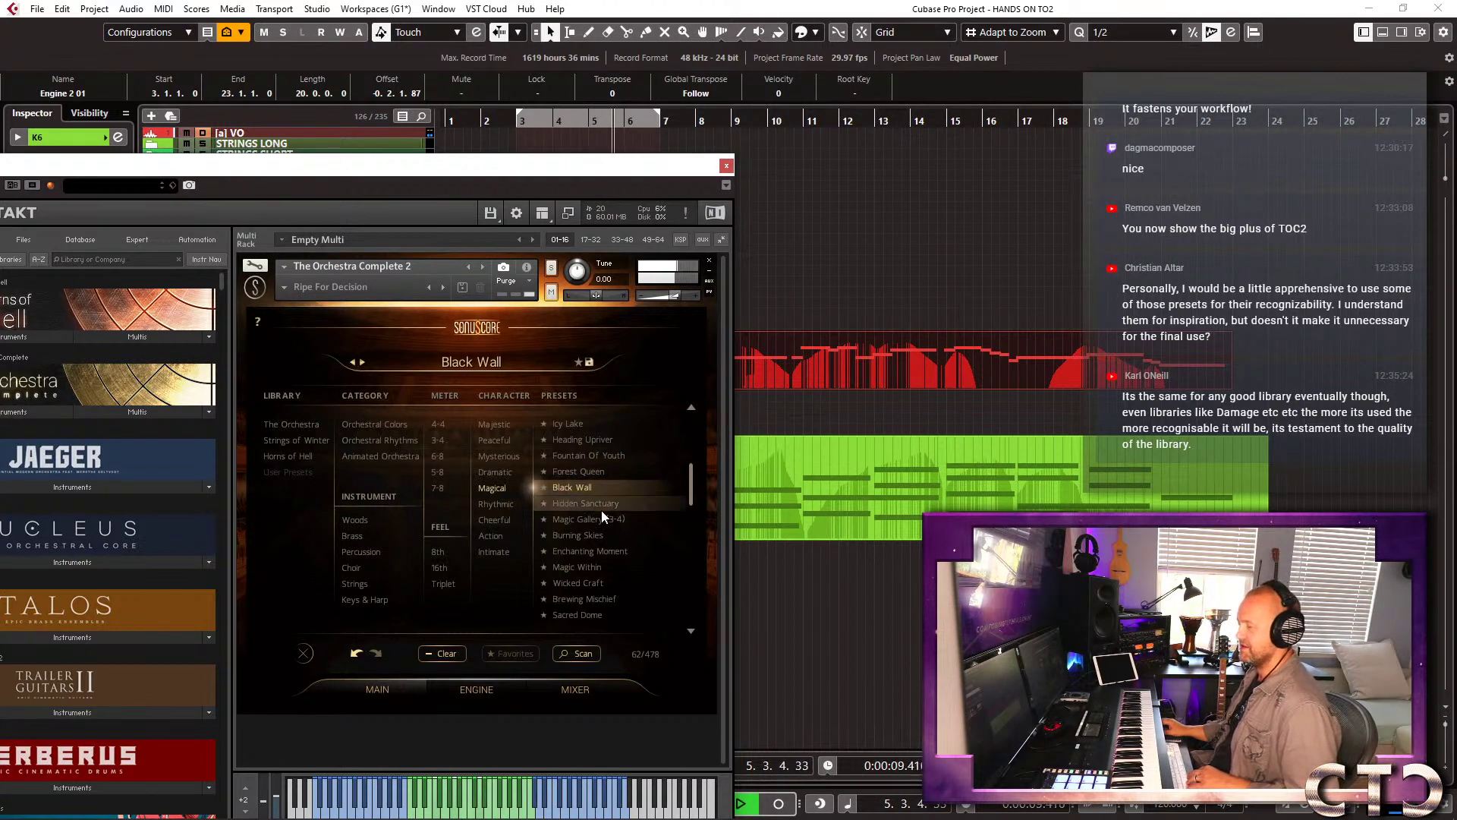
key("space")
left_click(594, 536)
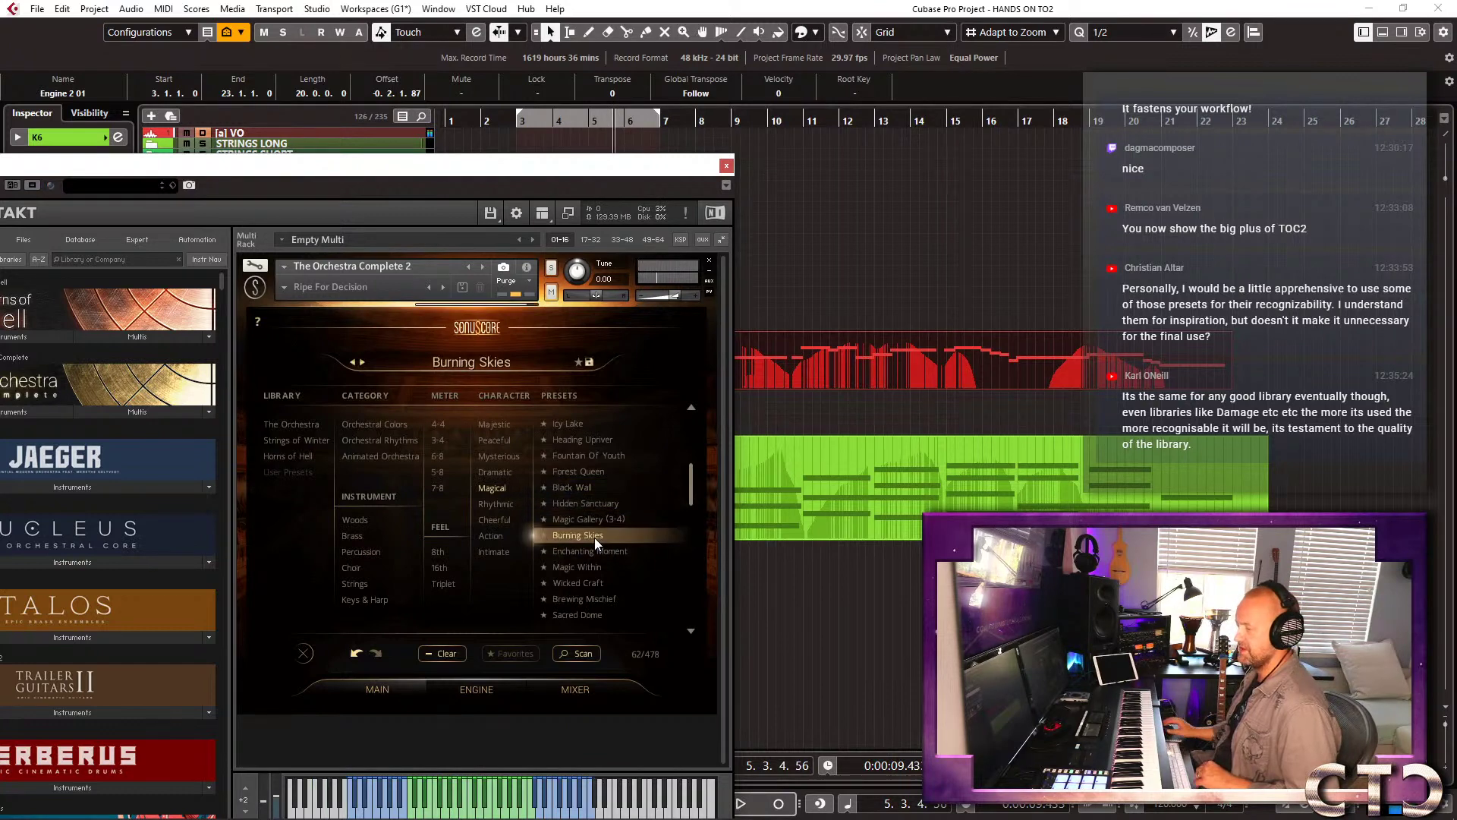
key("KP_1")
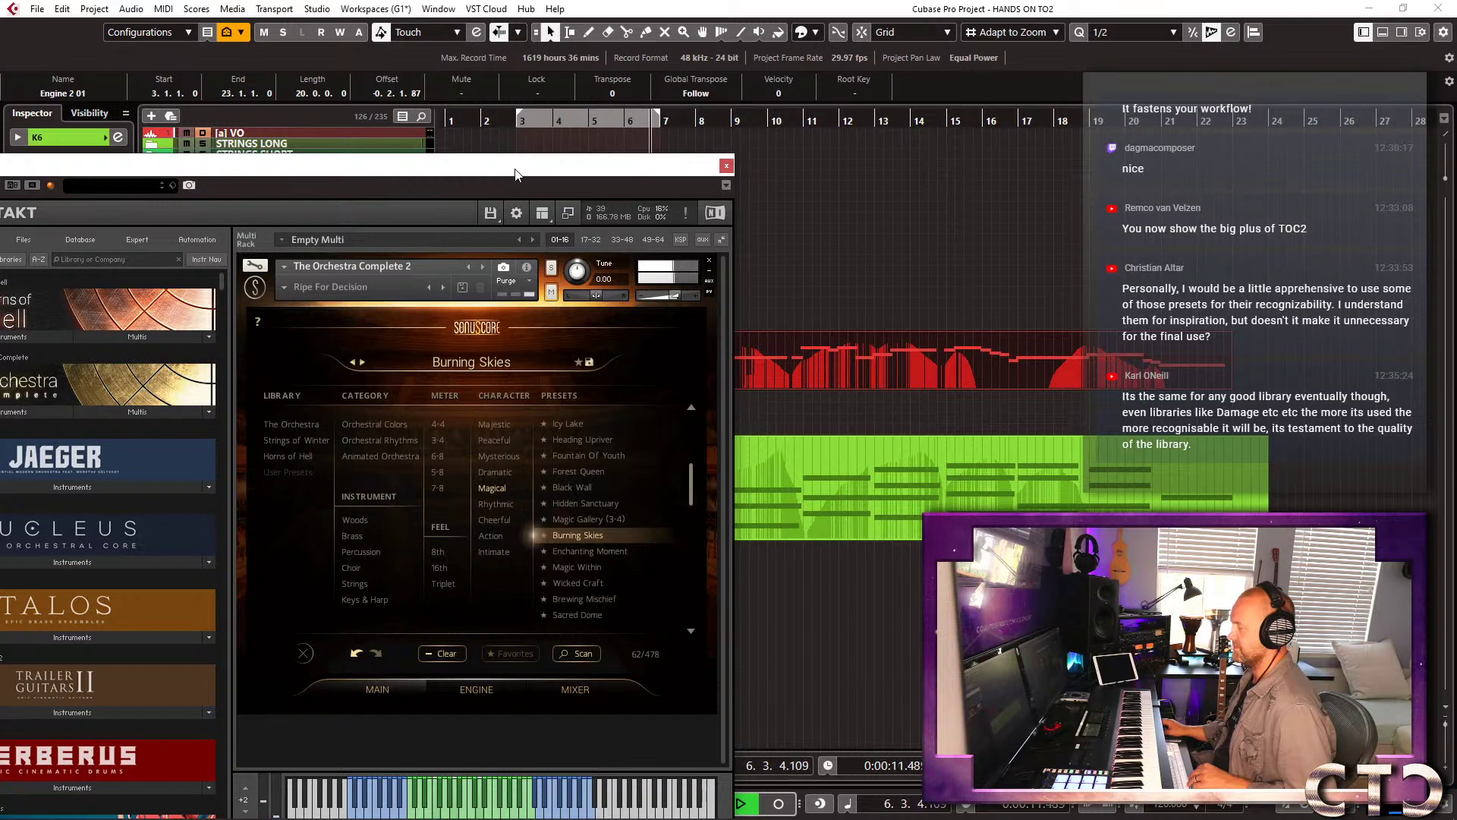
Open the Engine 2 01 part in the Key Editor, stop playback, and close the Kontakt window.
double_click(818, 363)
key("space")
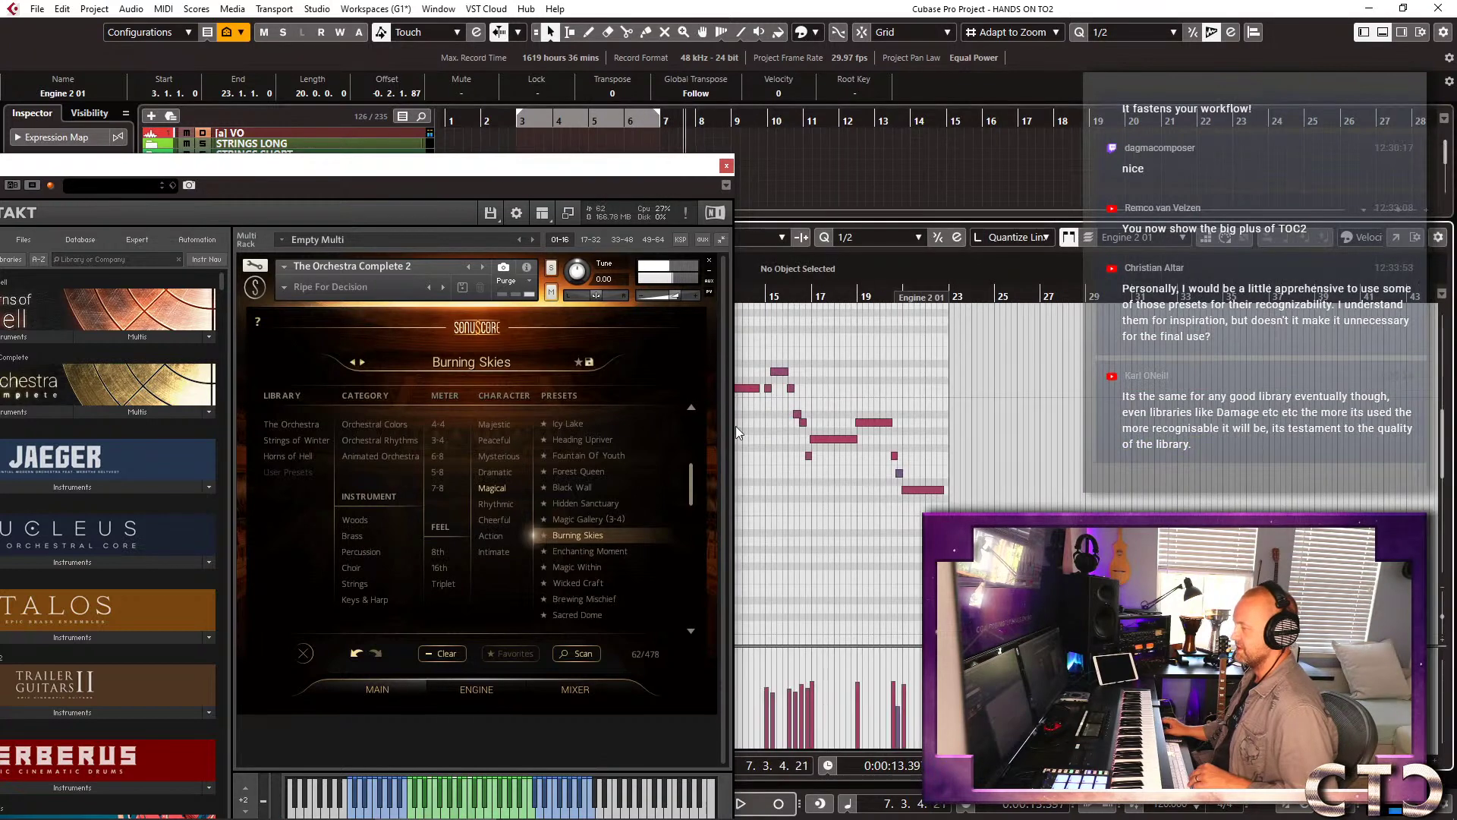
left_click(726, 166)
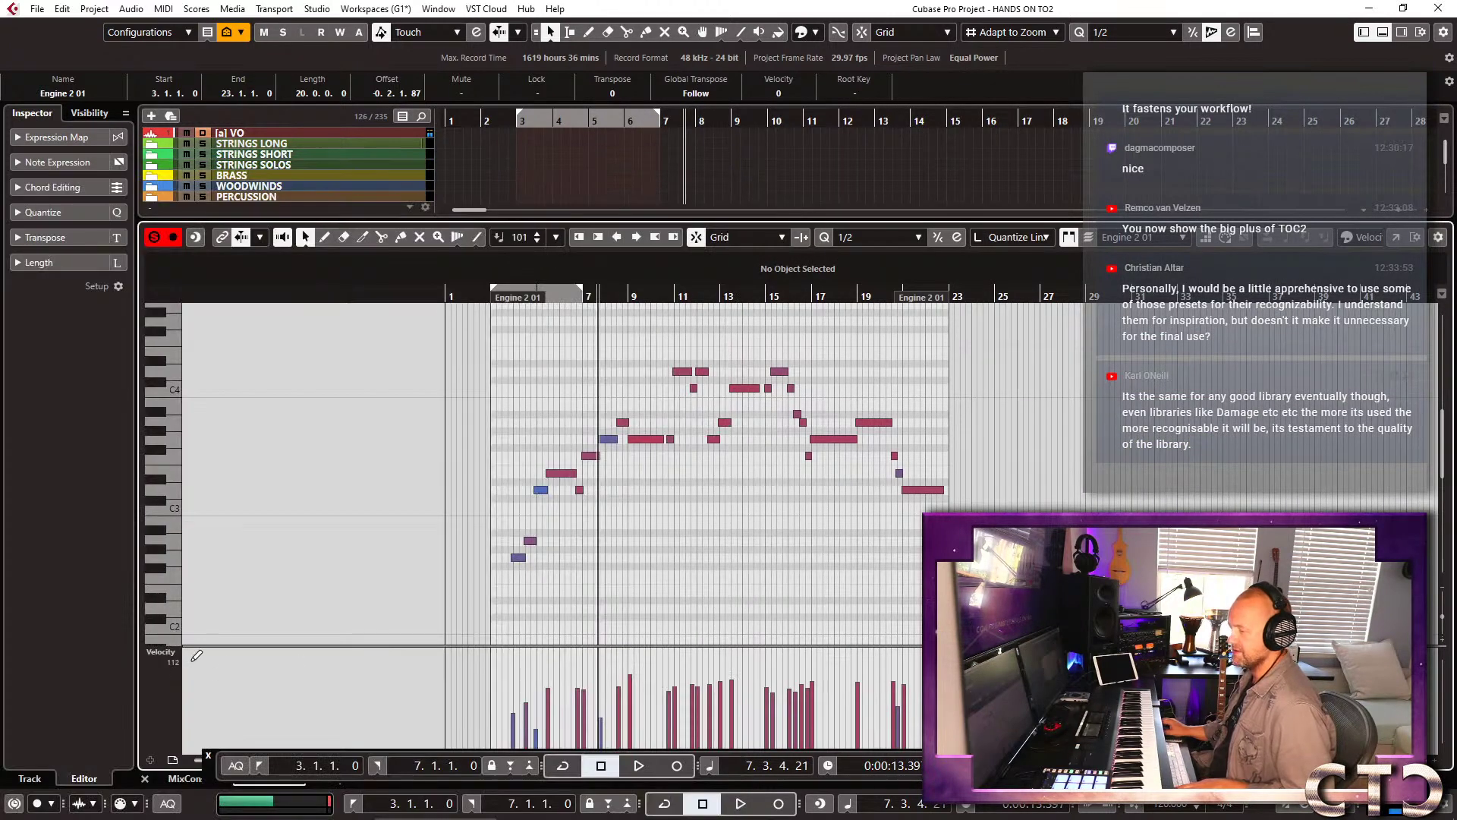
Scale all modulation (CC1) events of the Engine 2 01 part down to near zero and play back the result.
key("ctrl+a")
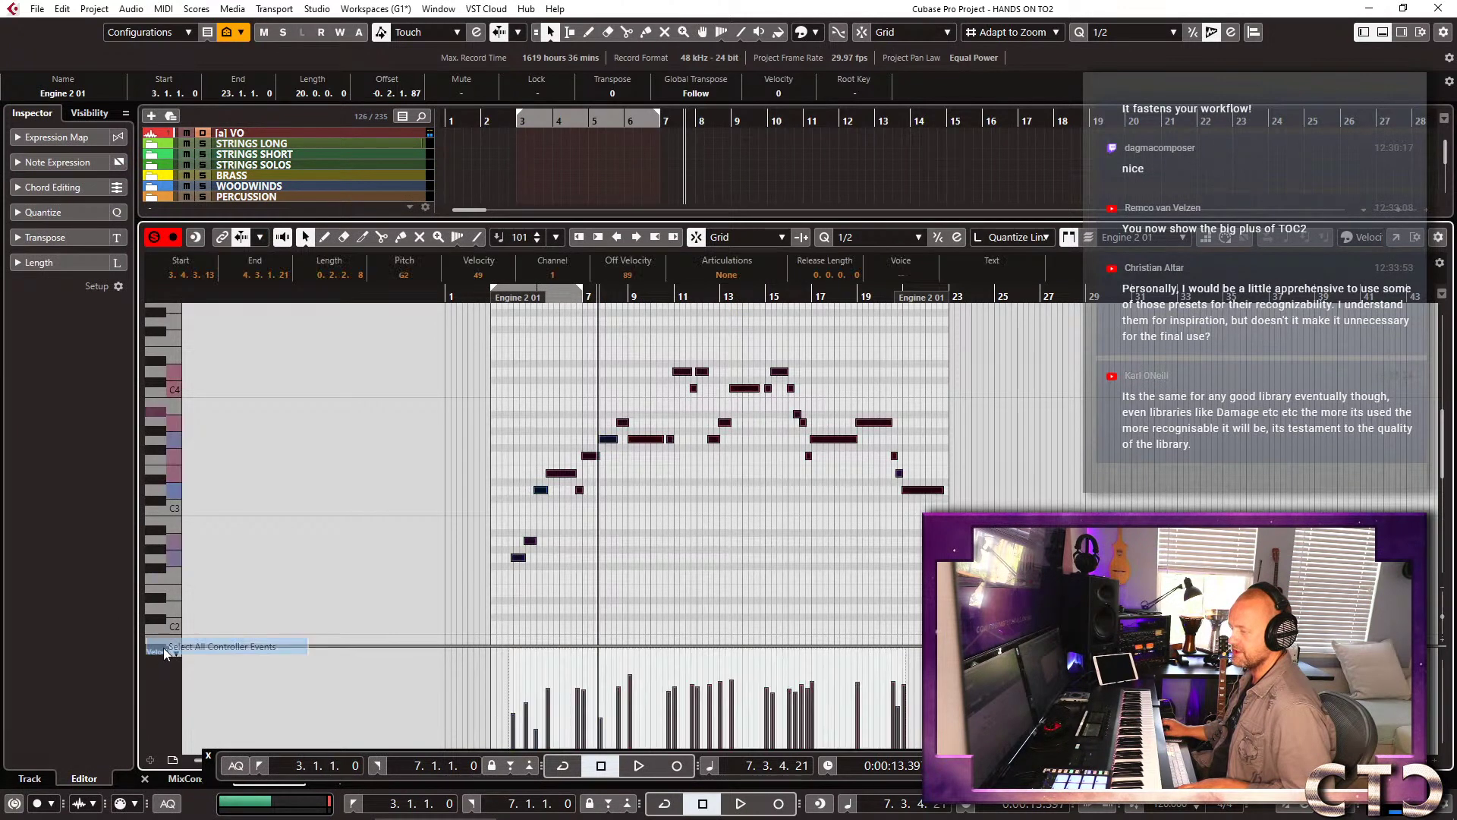
left_click(161, 654)
left_click(209, 212)
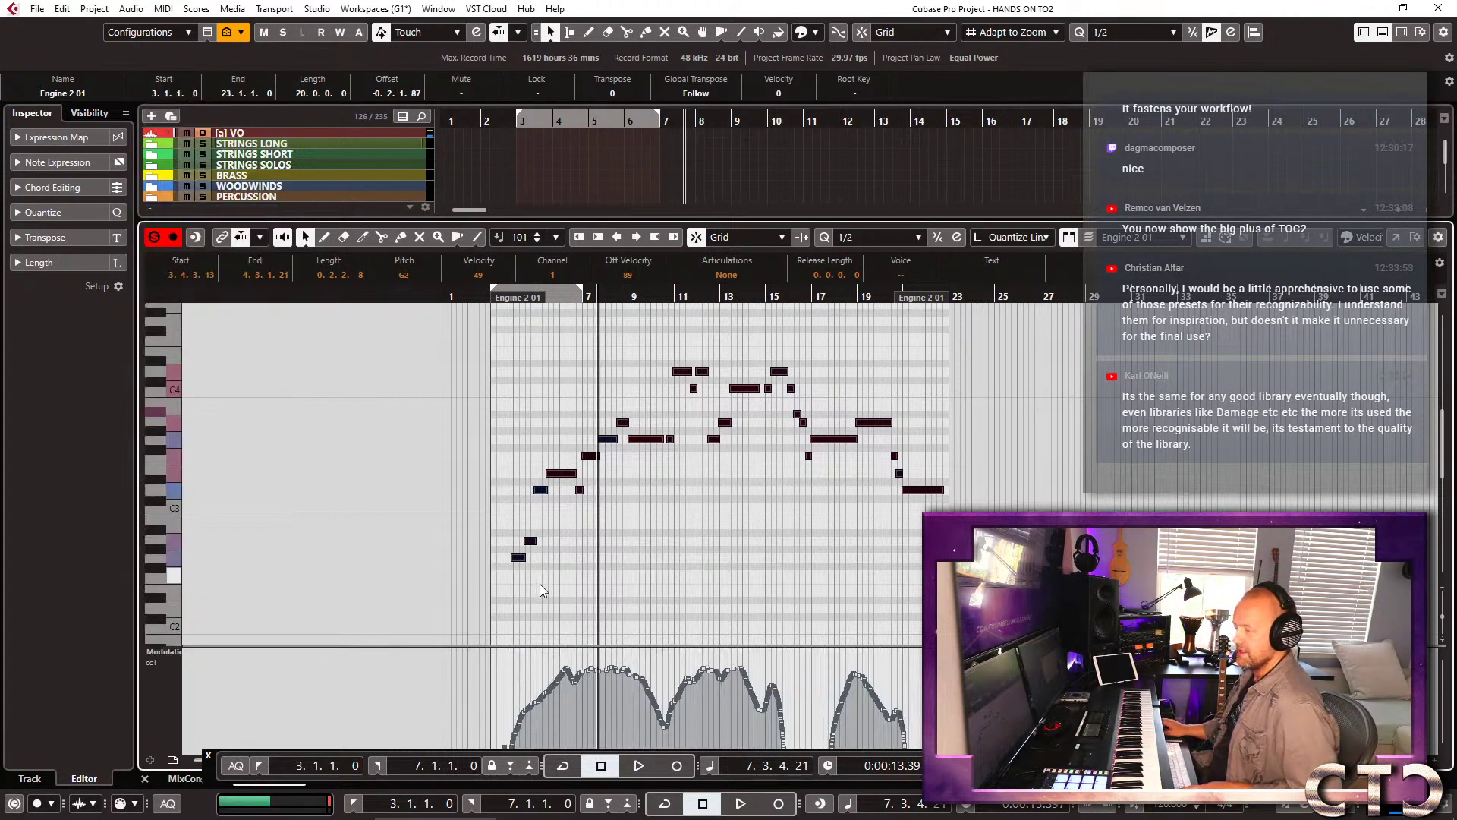
key("ctrl+a")
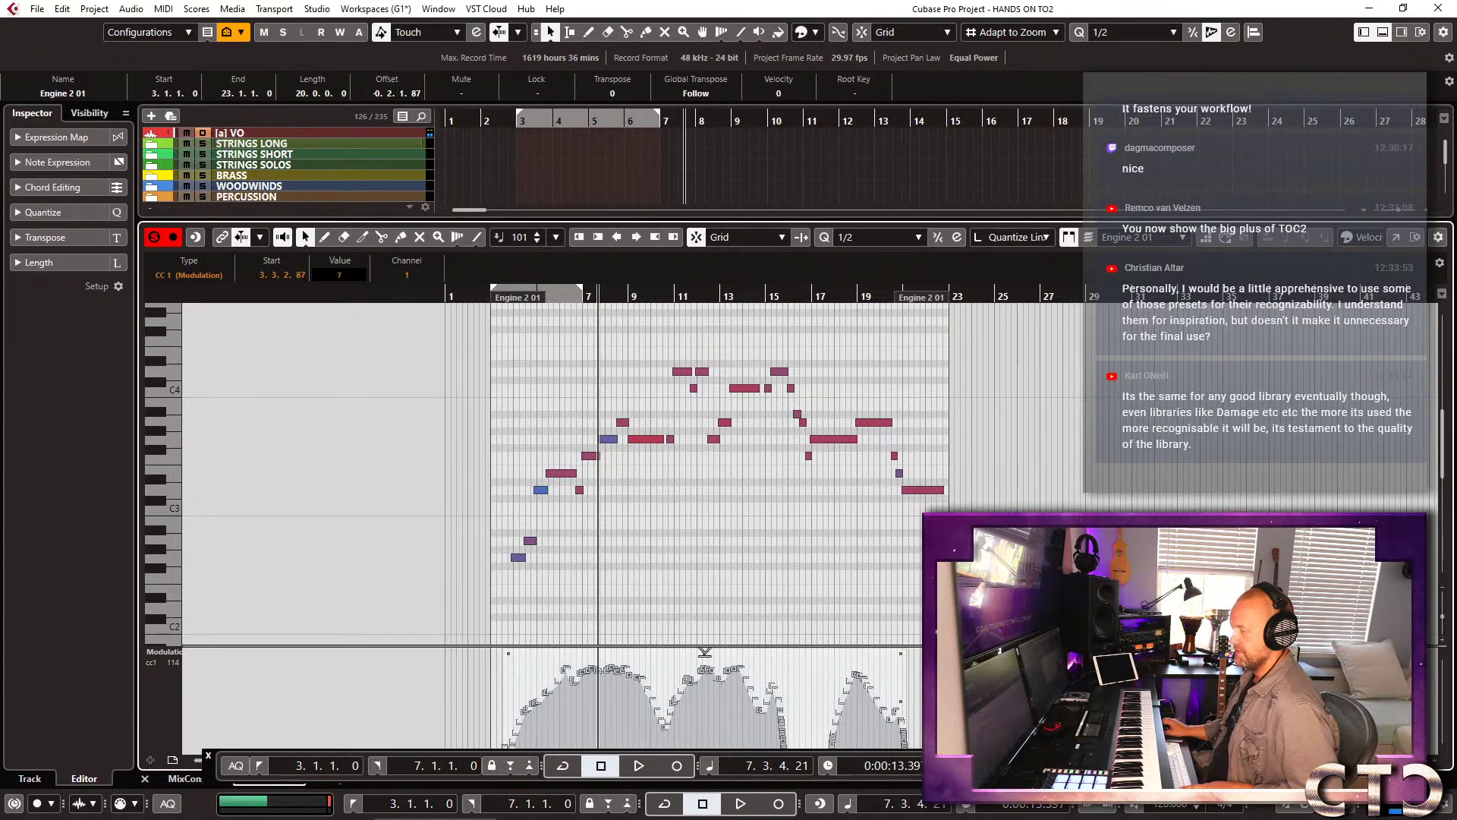
left_click_drag(705, 651, 731, 813)
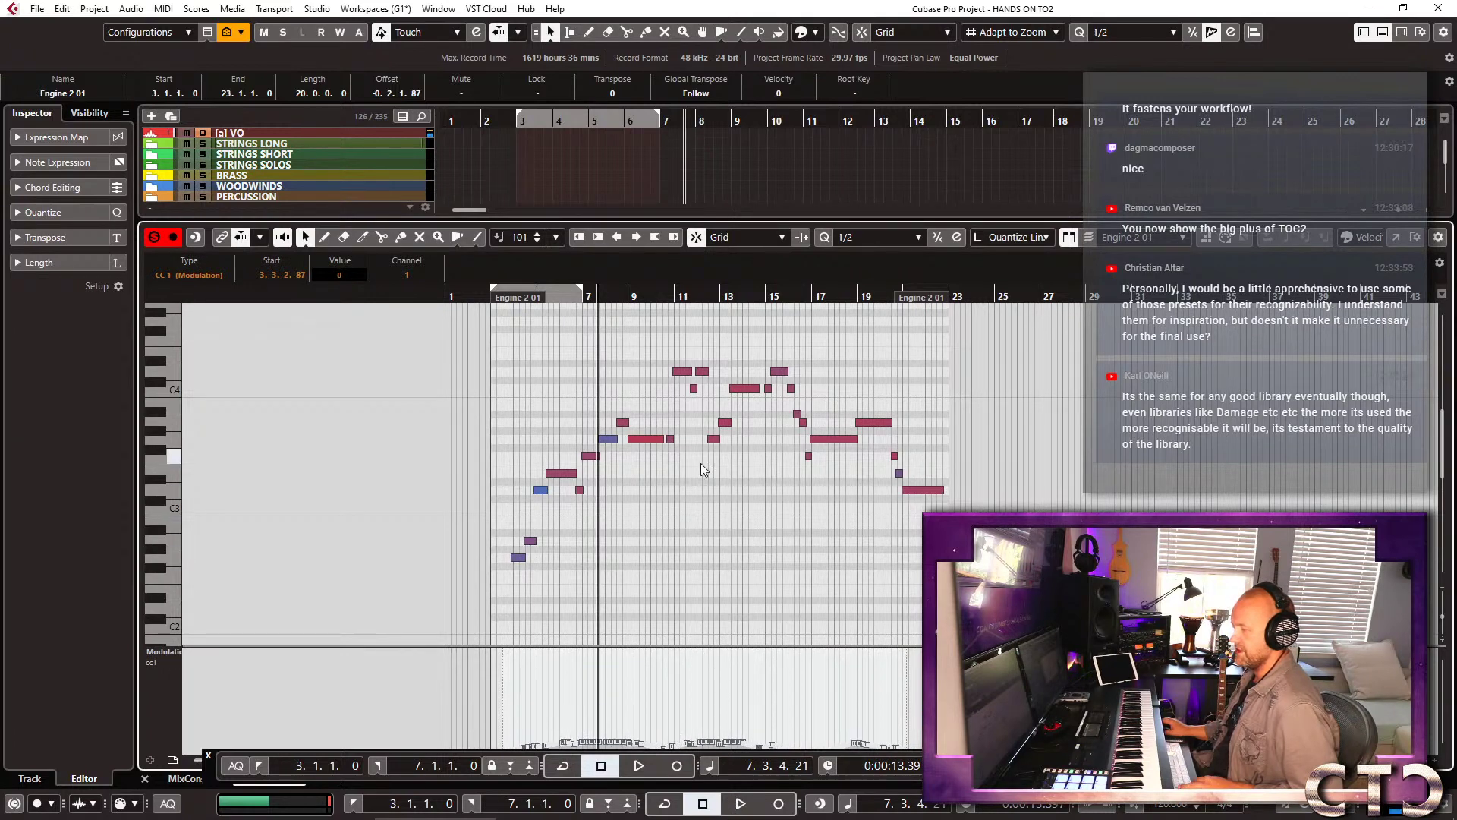
key("space")
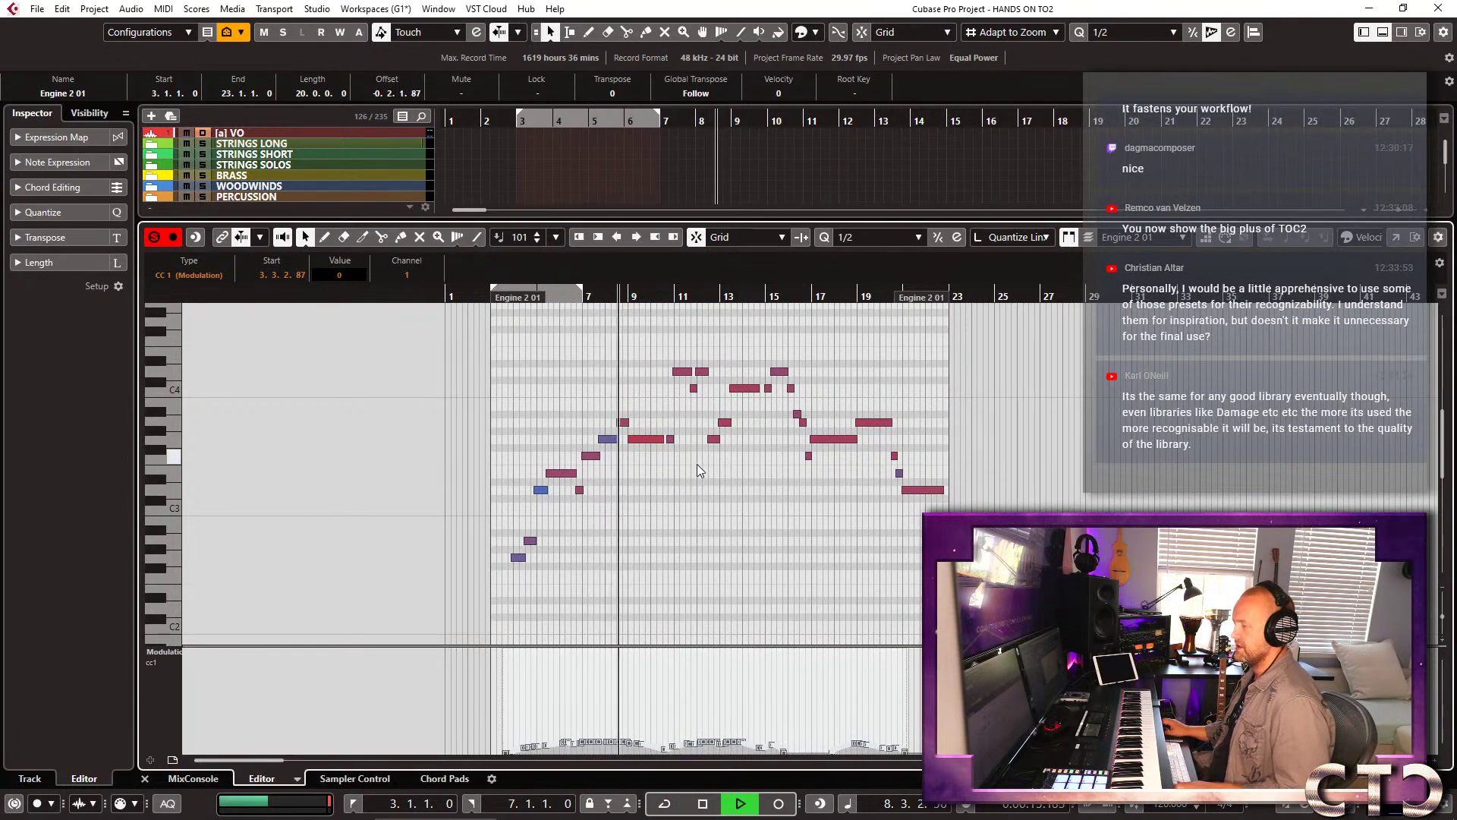
Close the Key Editor, bring back K6's Kontakt window, and play the Burning Skies preset with the softened vocal from bar 3.
key("Return")
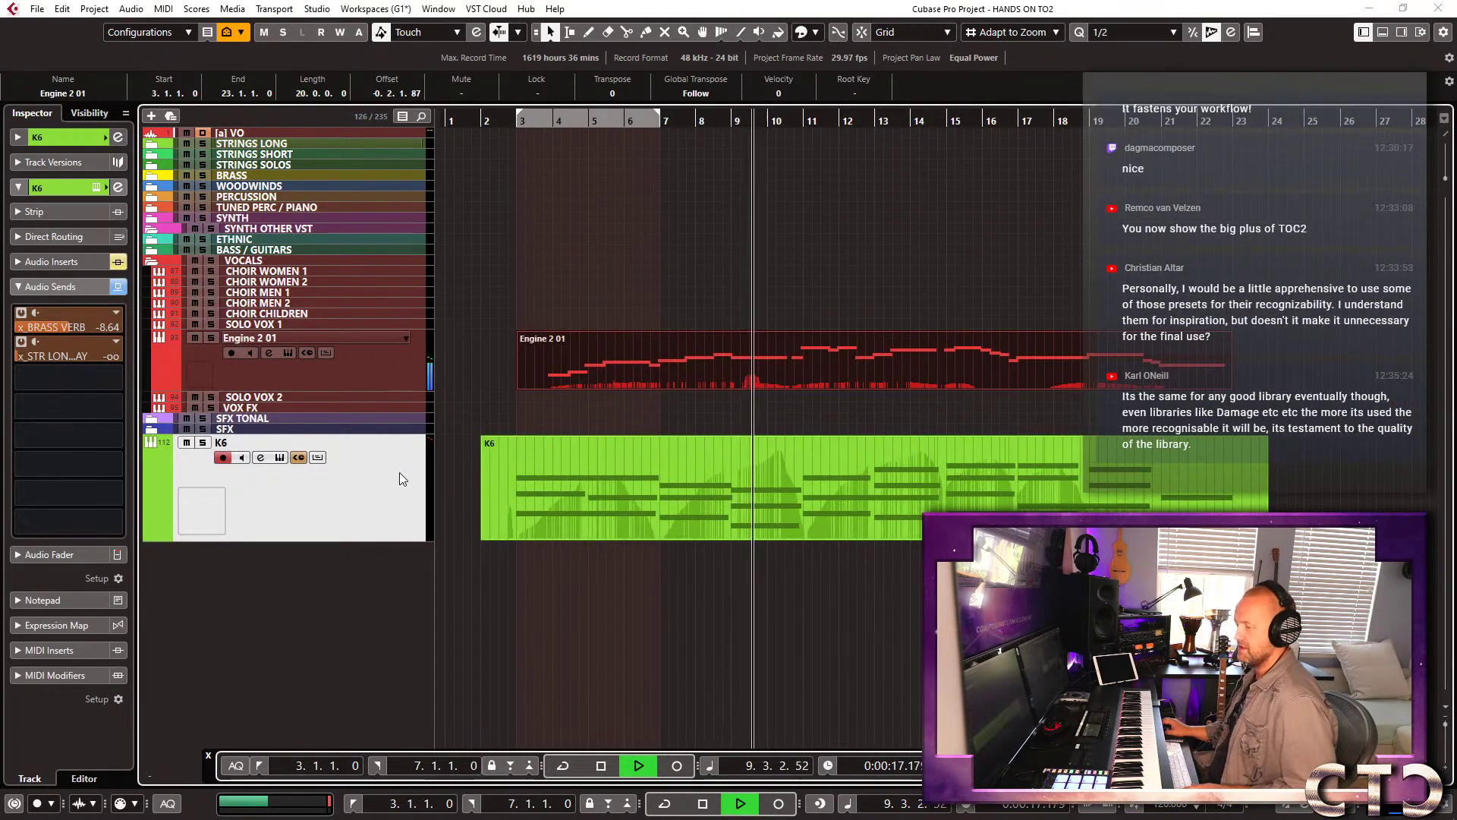
key("ctrl+e")
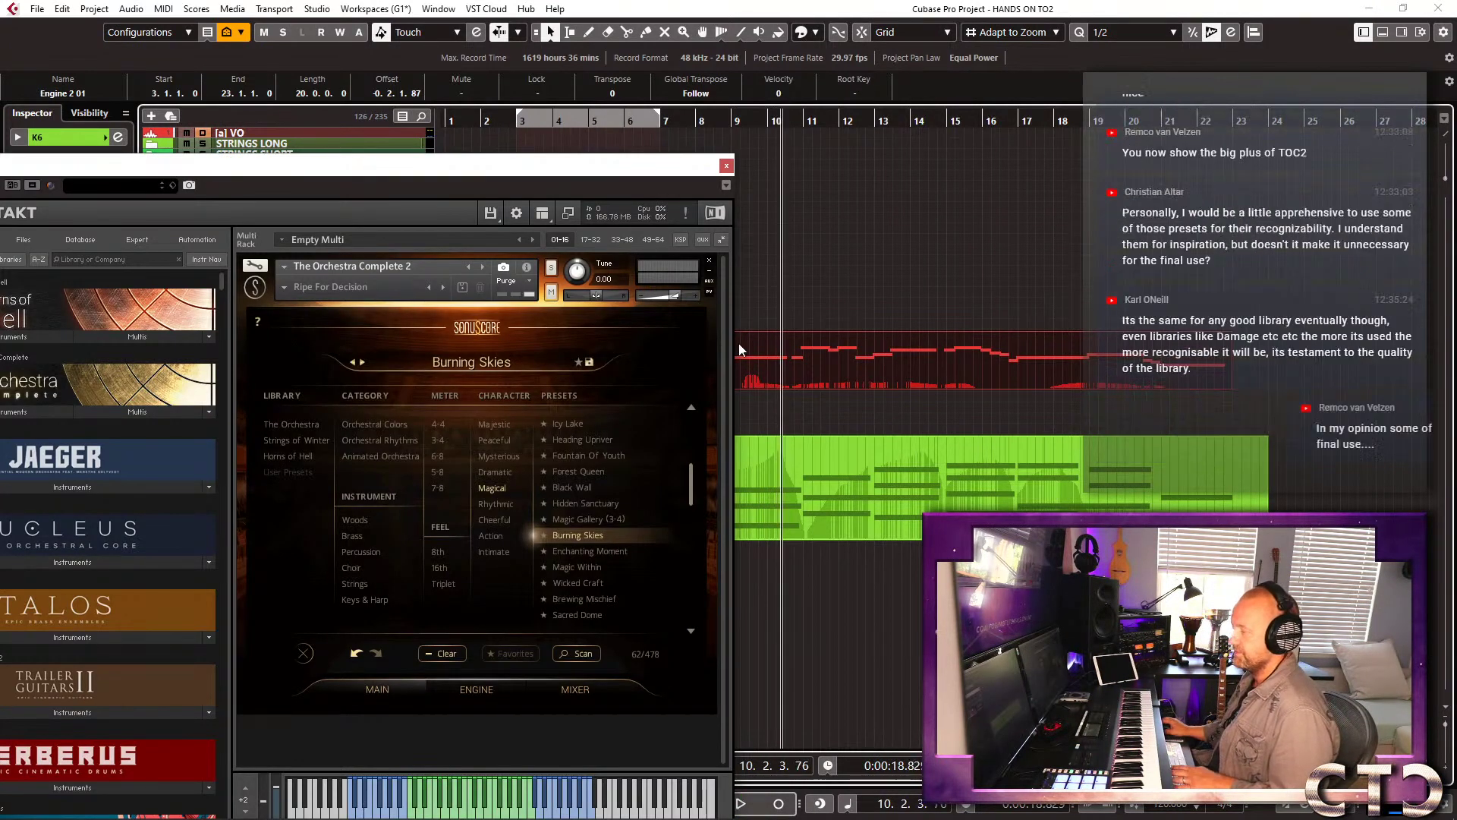
key("space")
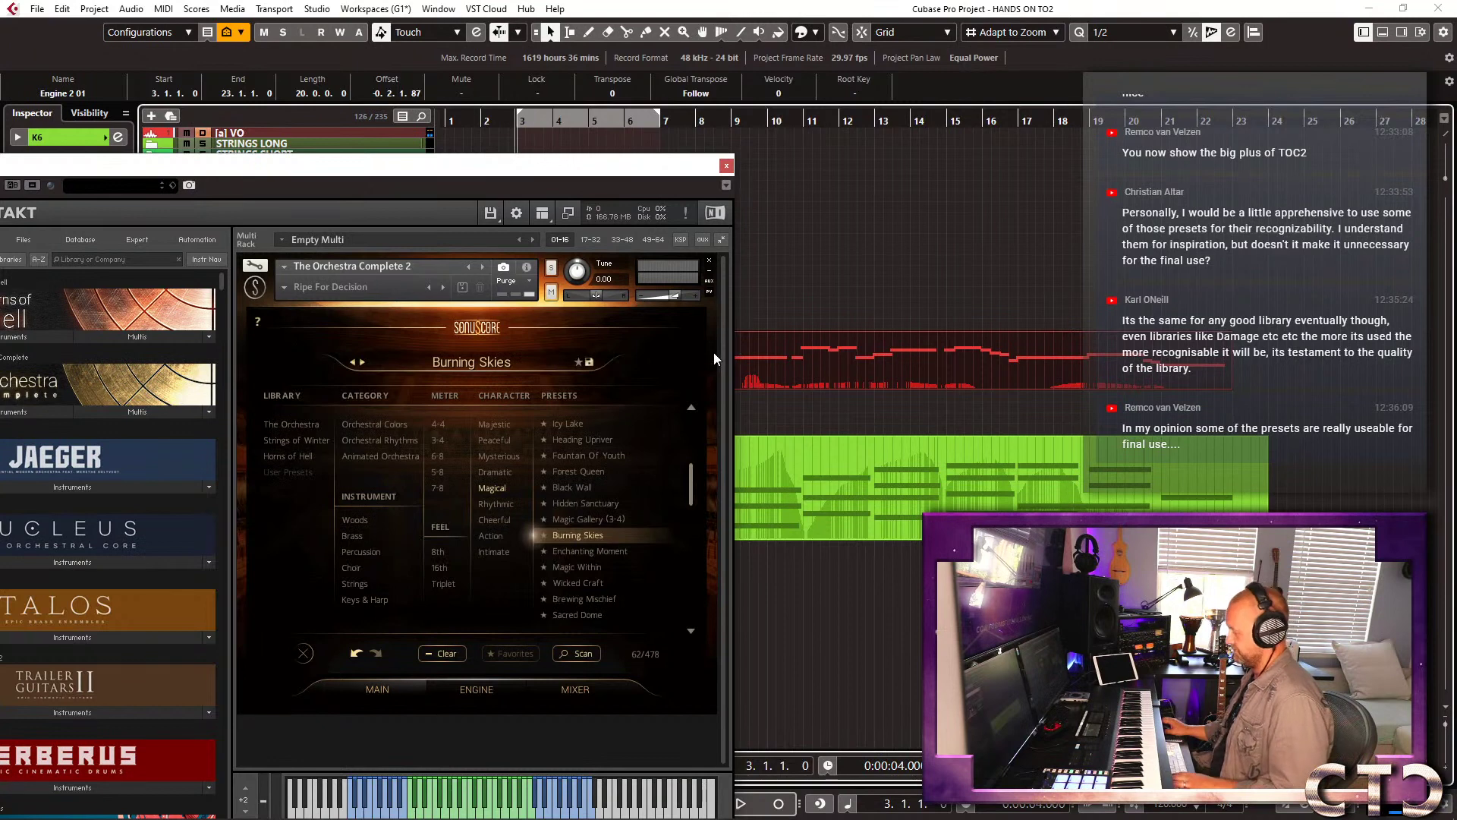
key("ctrl+e")
key("ctrl+e")
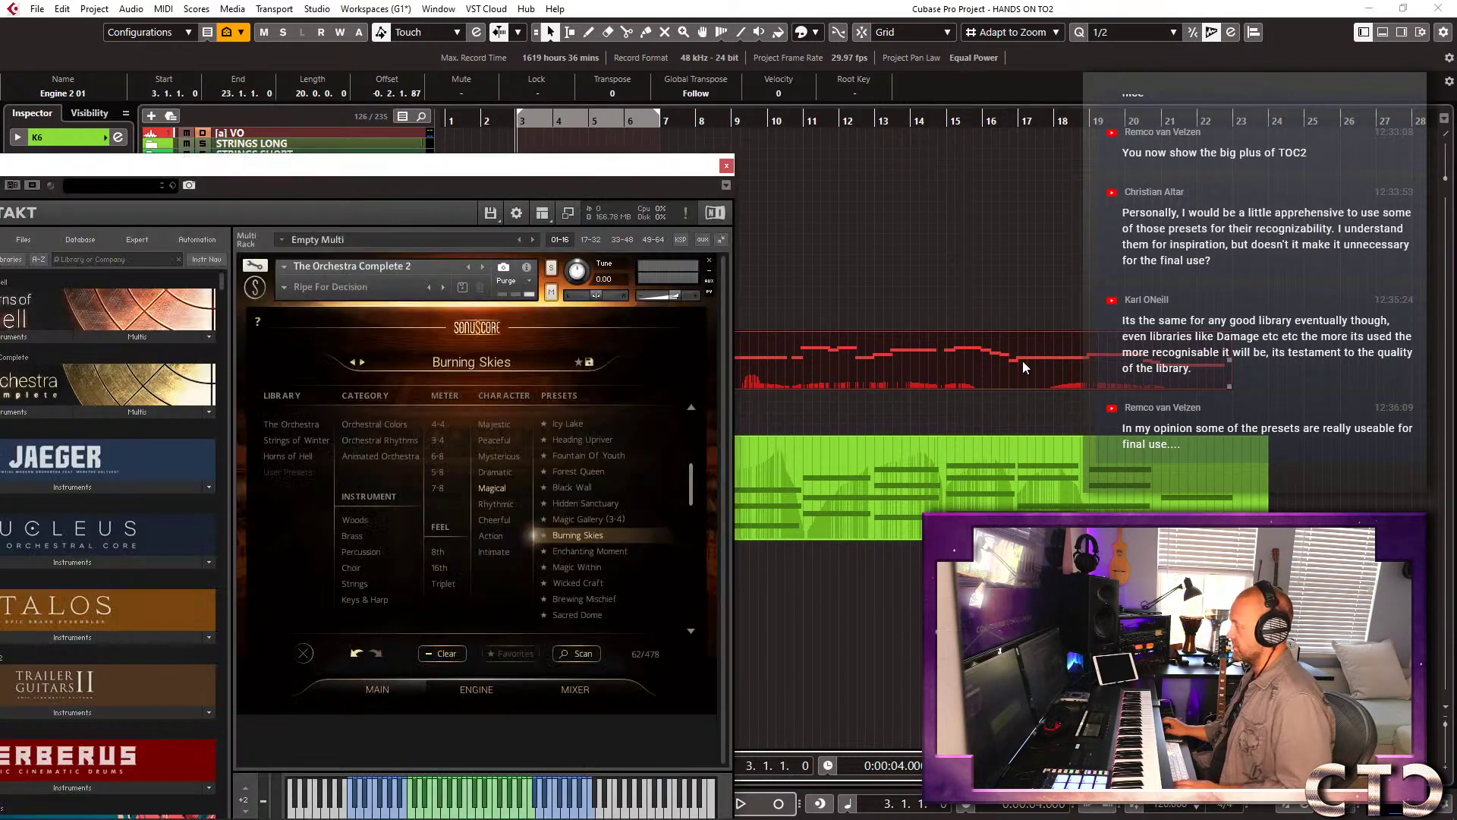
key("space")
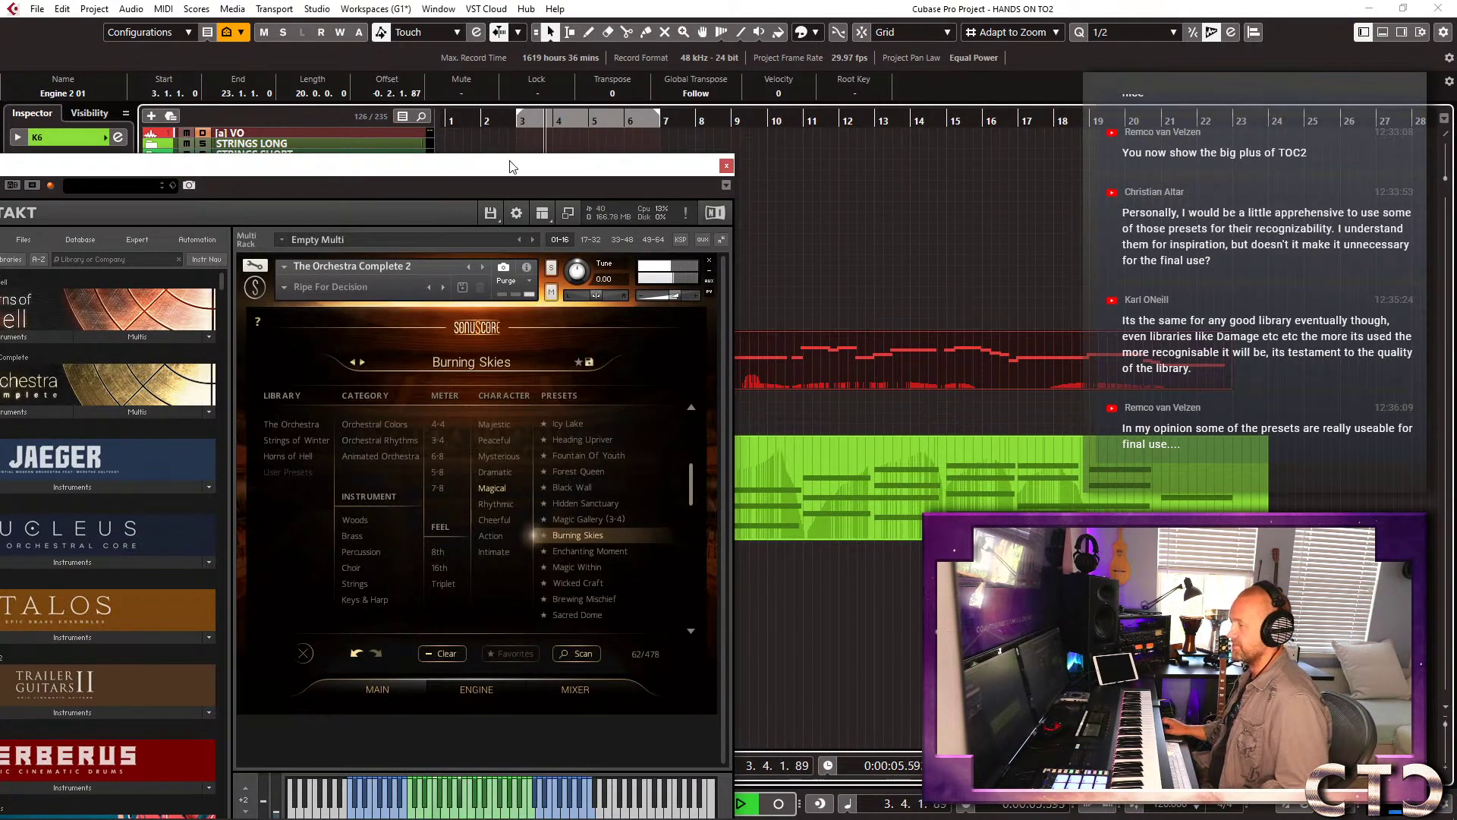
left_click_drag(512, 167, 550, 78)
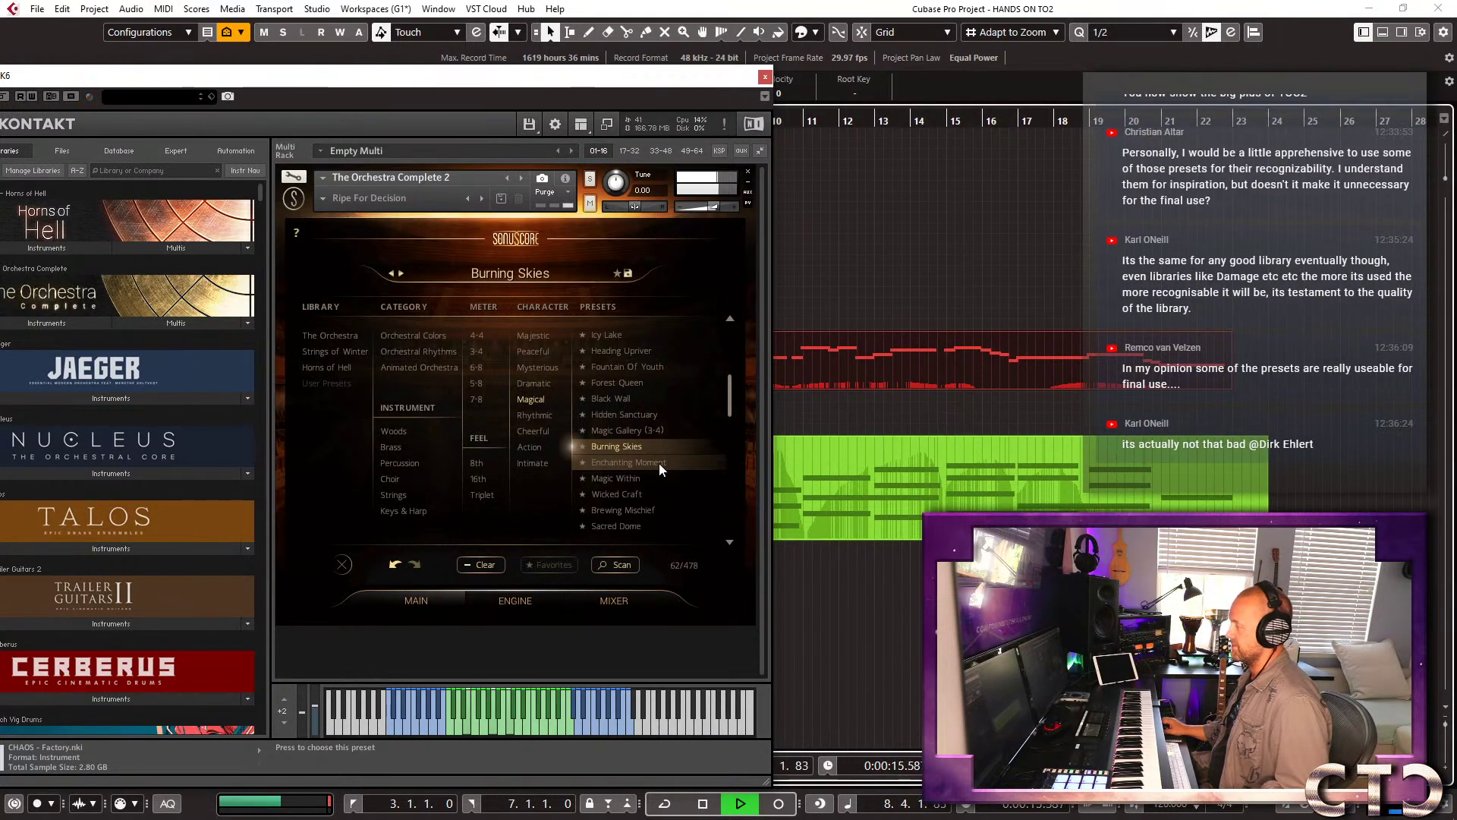
key("space")
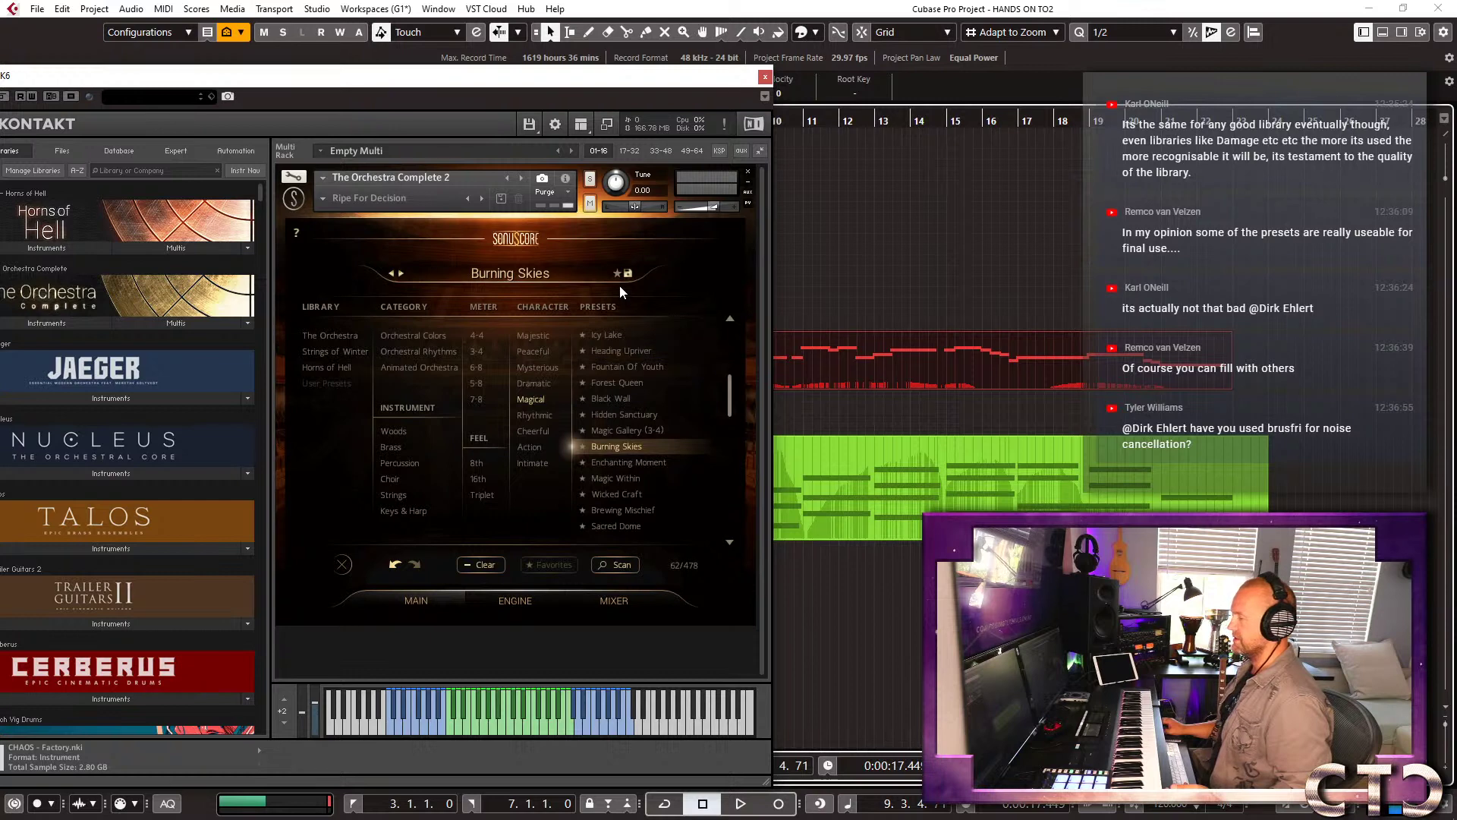
Load the Enchanting Moment preset and audition it with the vocal.
left_click(643, 465)
key("space")
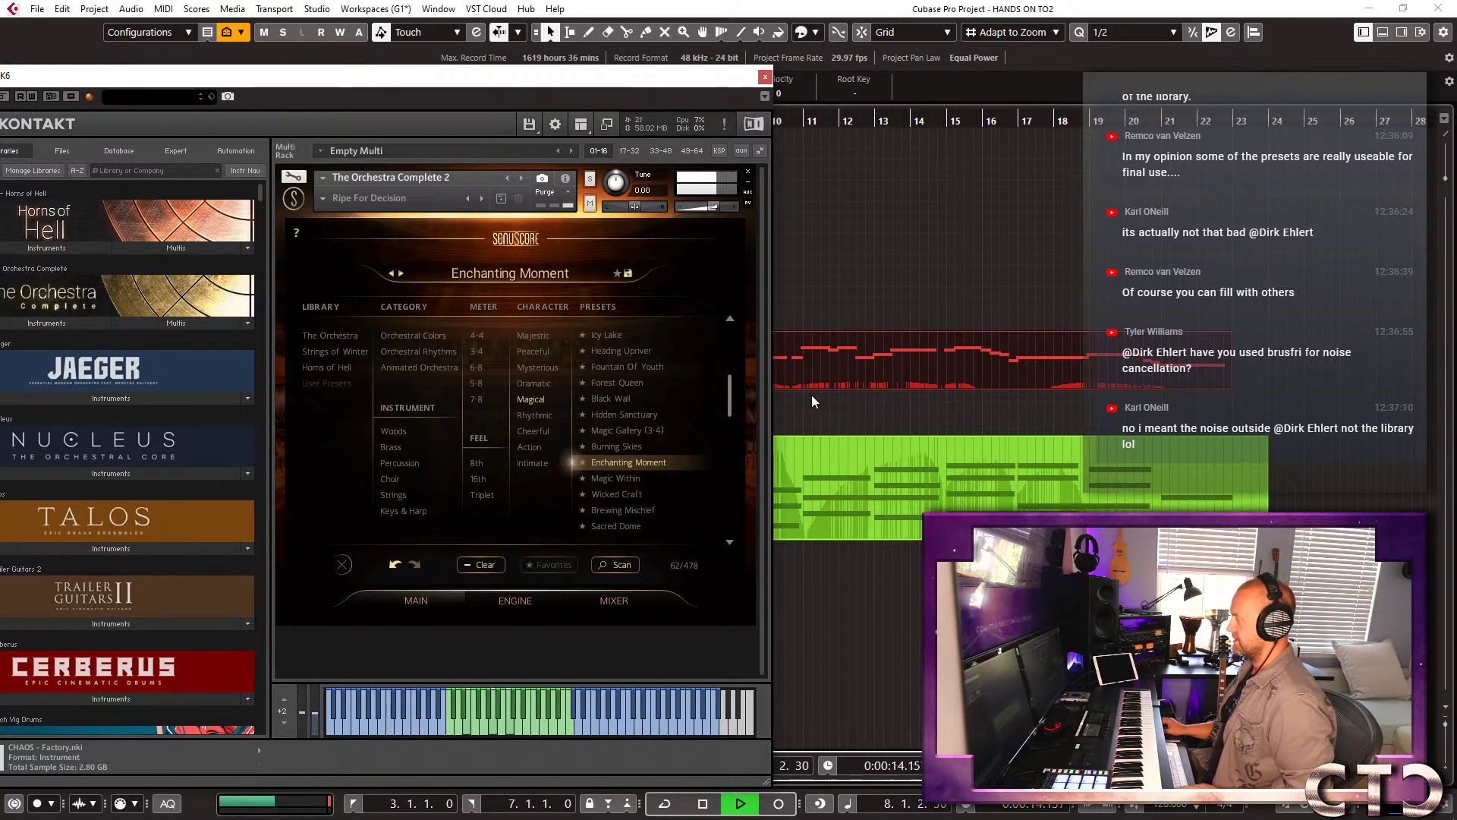
key("space")
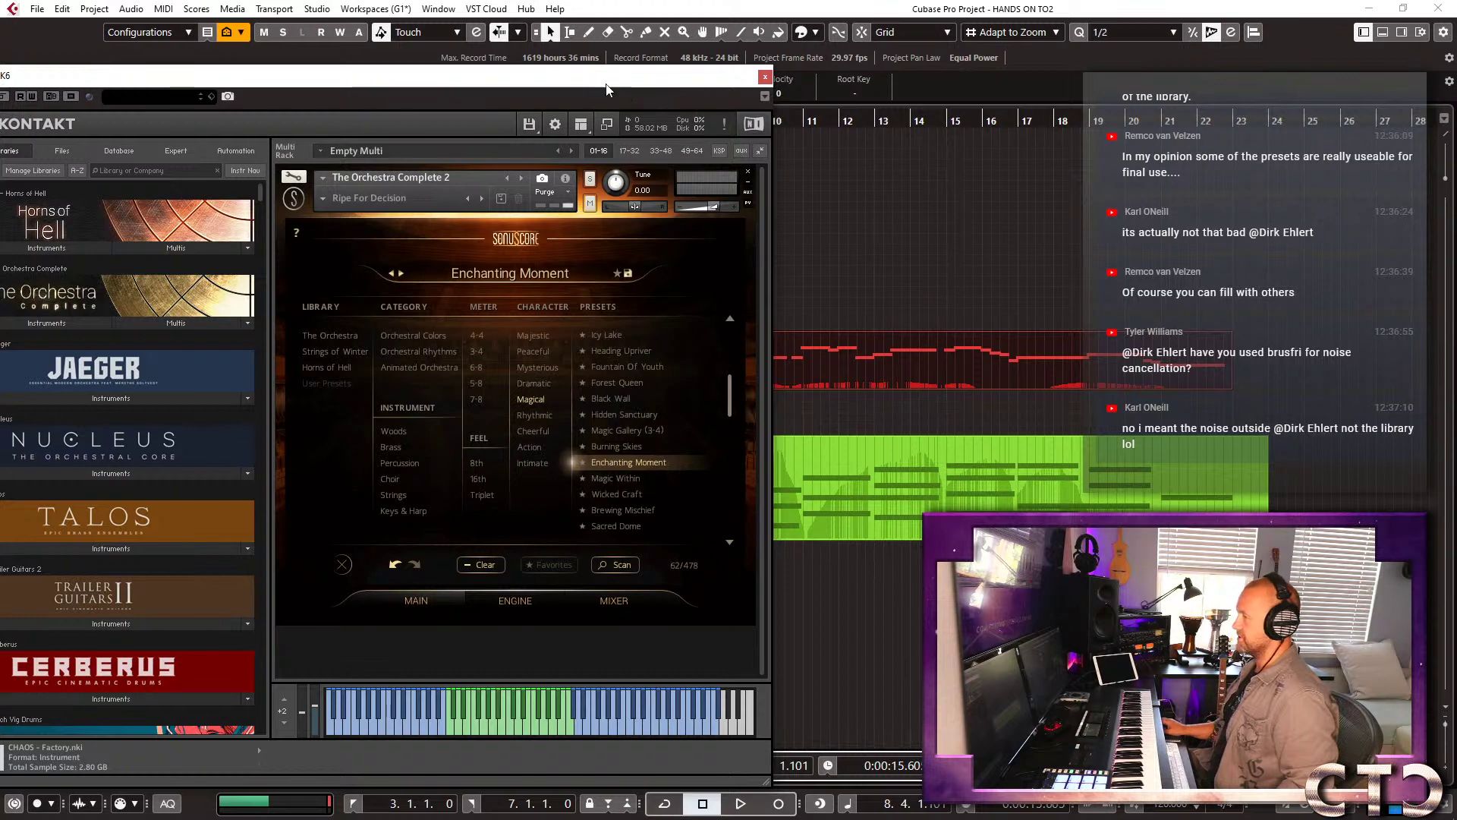
Open the RX 7 Voice De-noise insert on the [a] VO track and compare the microphone sound with it bypassed and active.
left_click_drag(607, 90, 1435, 105)
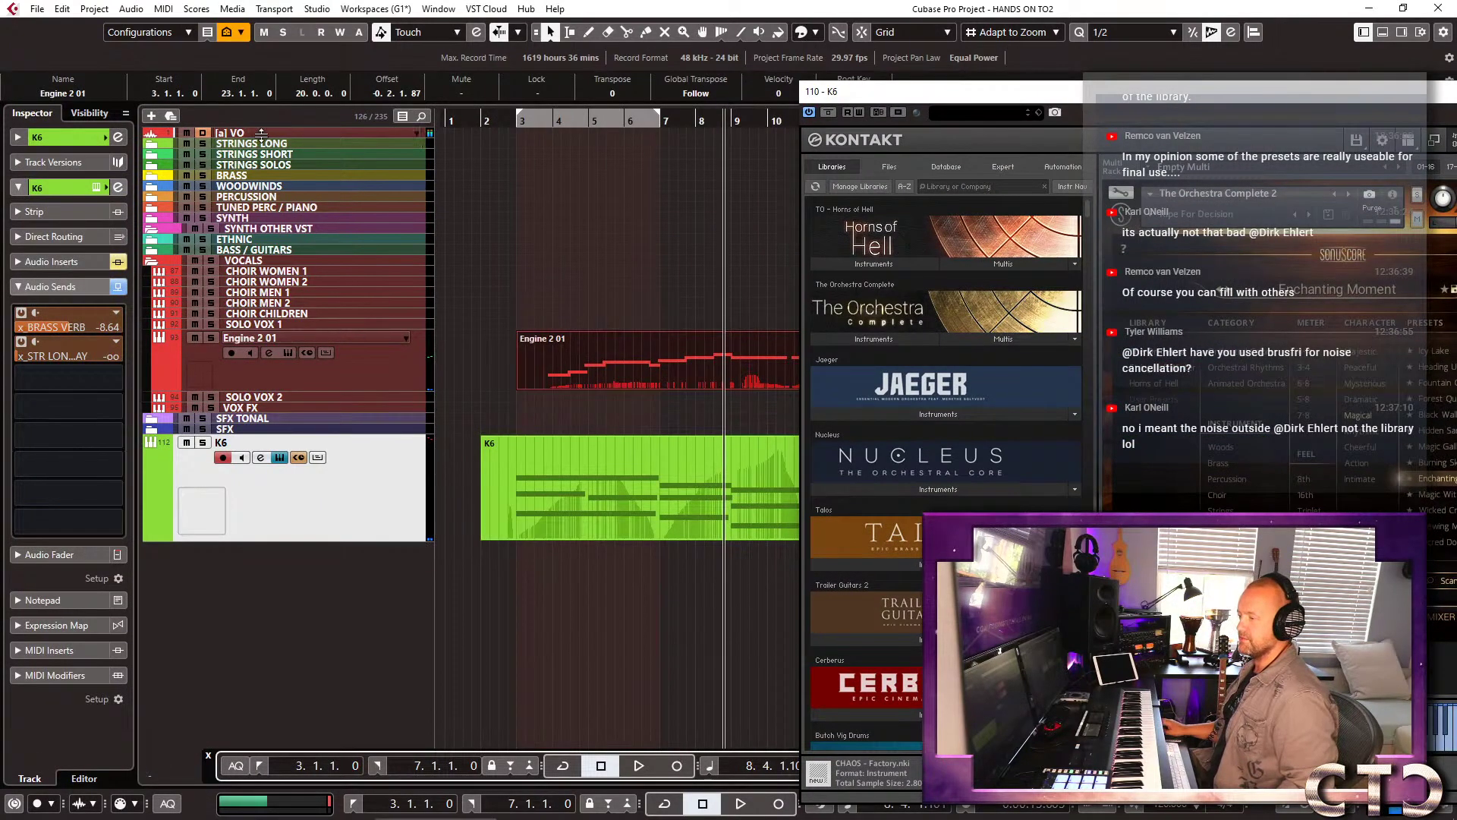
left_click(262, 134)
left_click(36, 266)
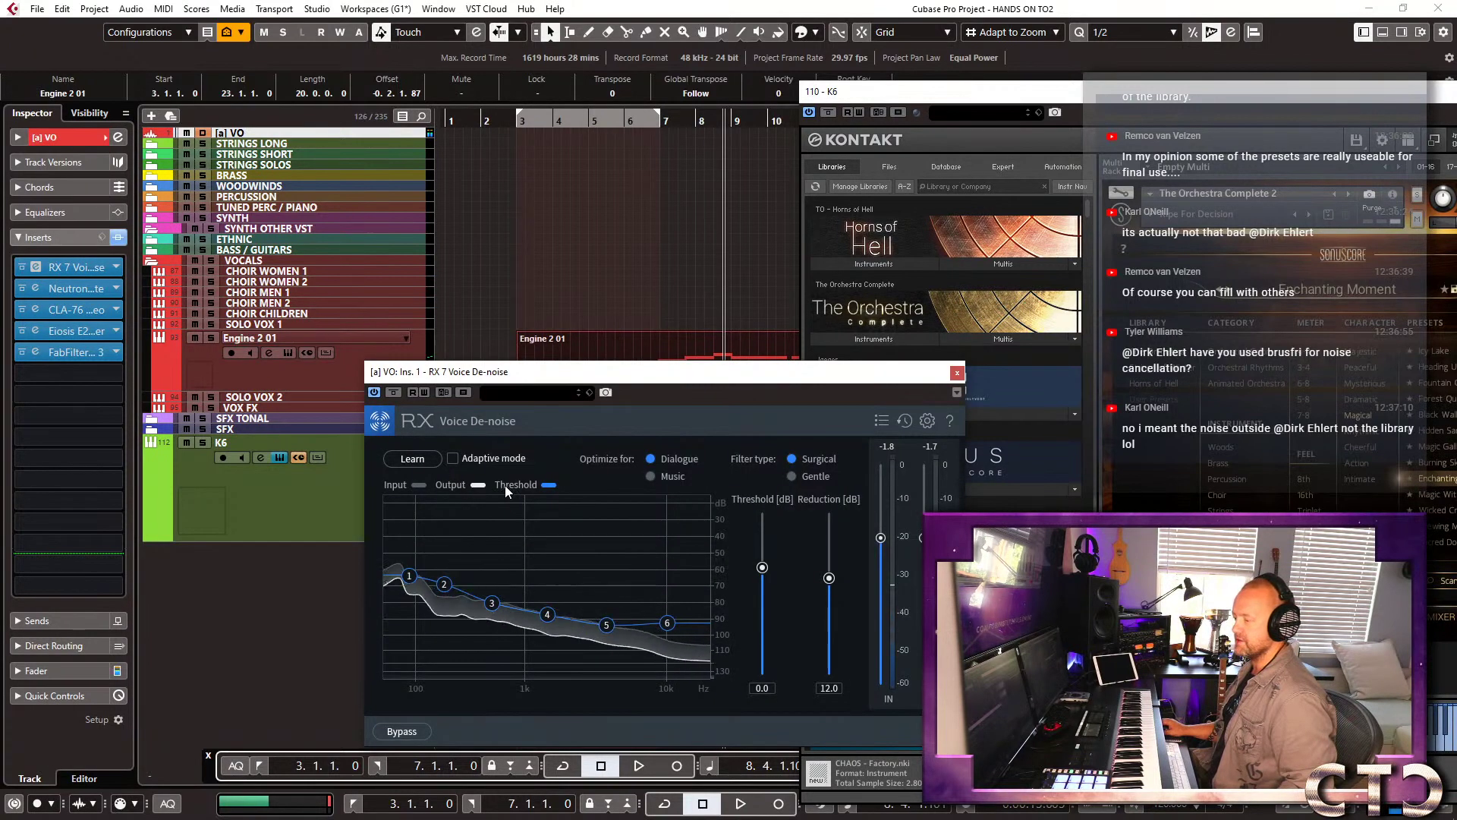
left_click(394, 393)
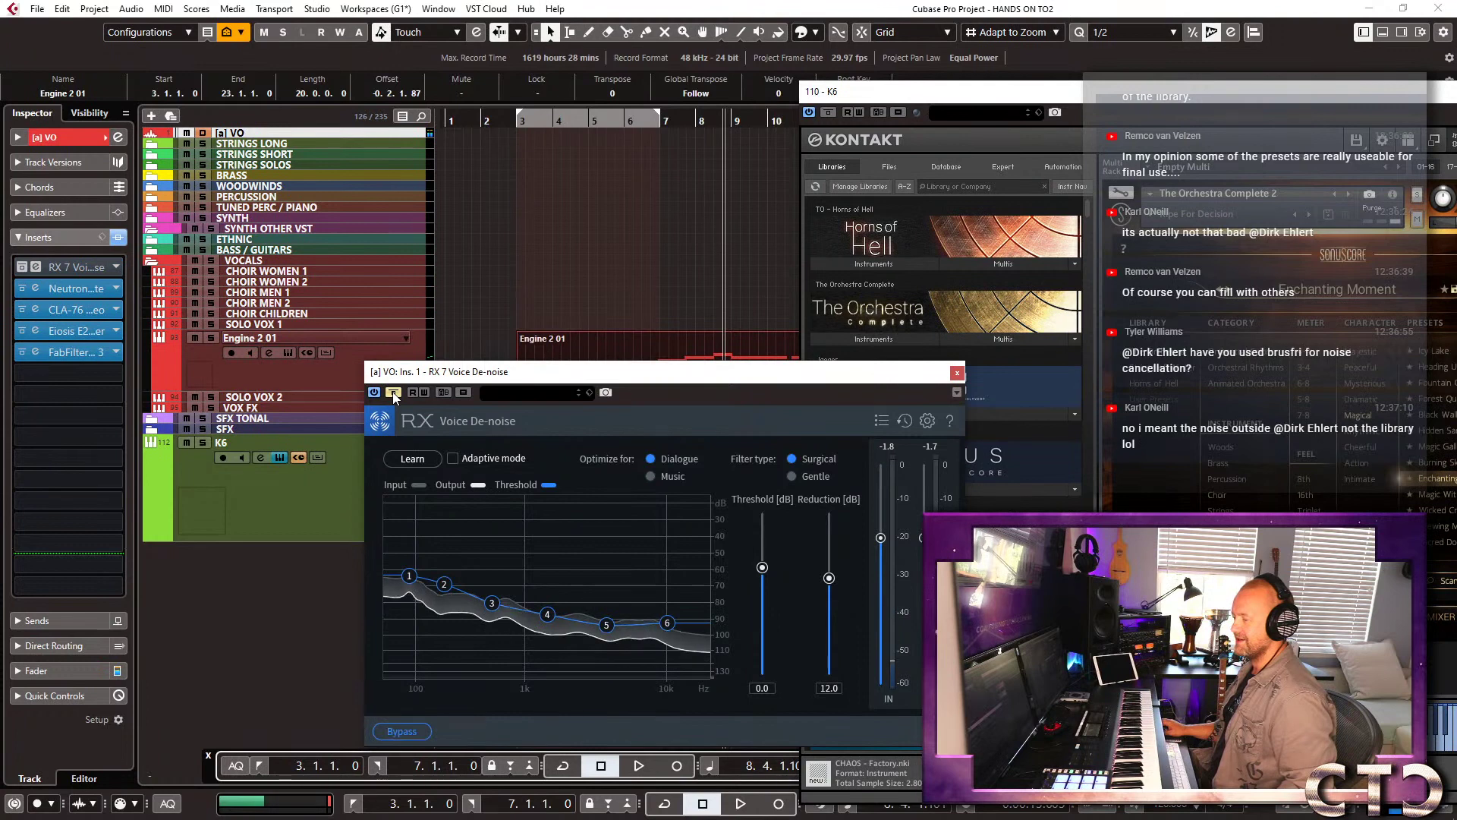
left_click(394, 392)
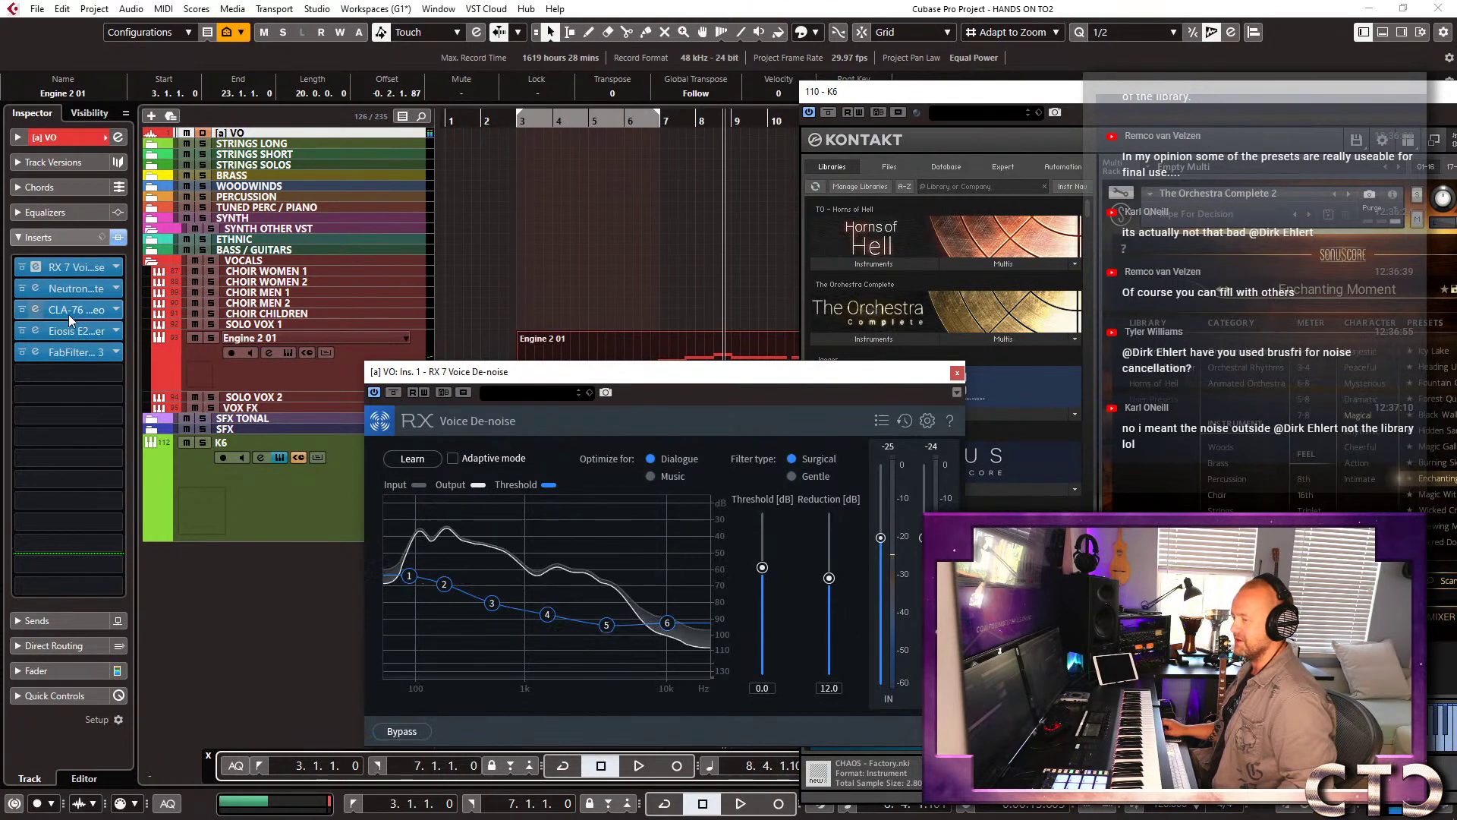
Compare the microphone sound with both the Neutron insert and RX 7 Voice De-noise bypassed, reactivate them, and close the plug-in window.
left_click(23, 288)
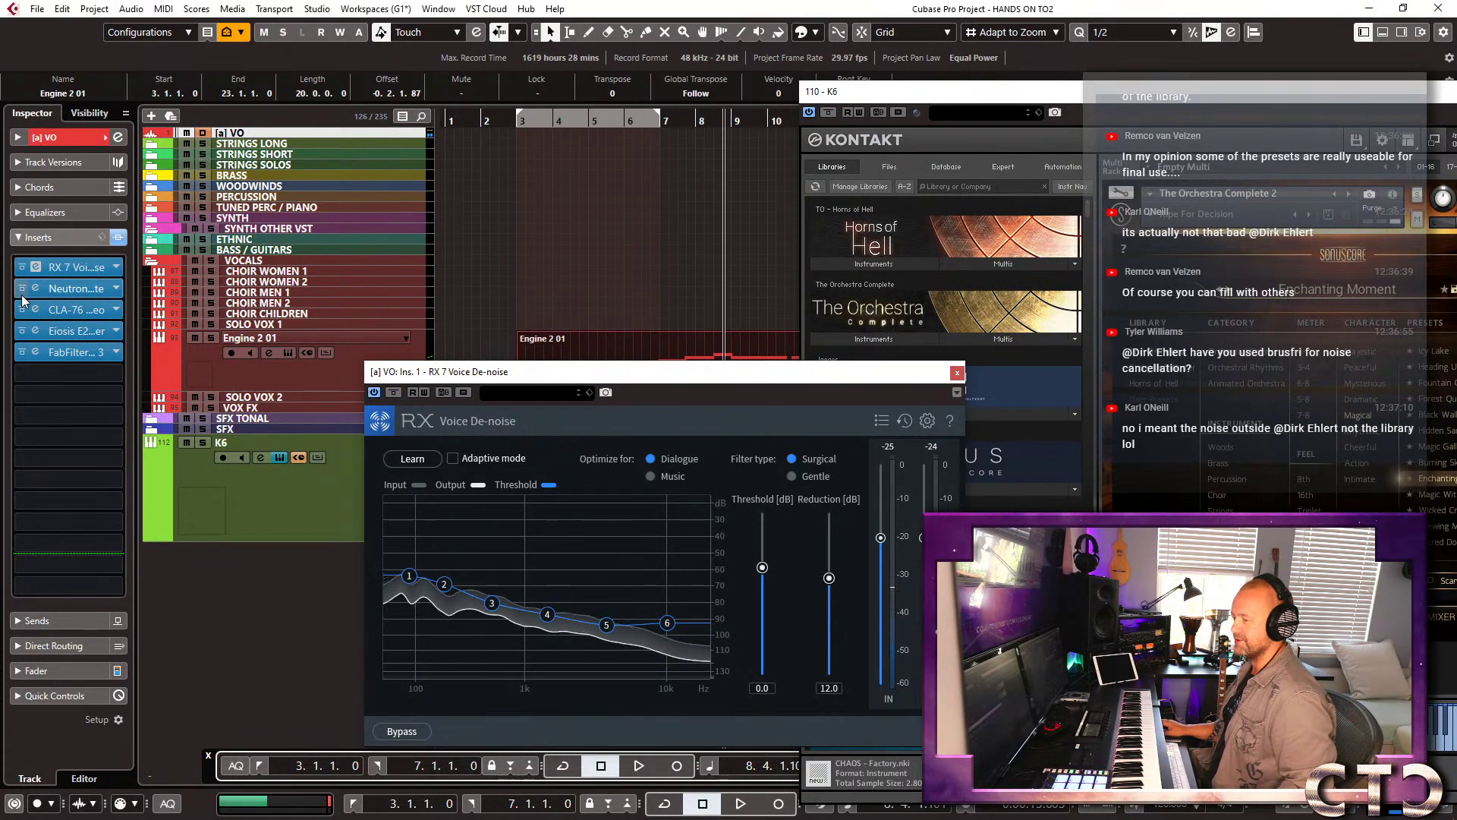
left_click(393, 393)
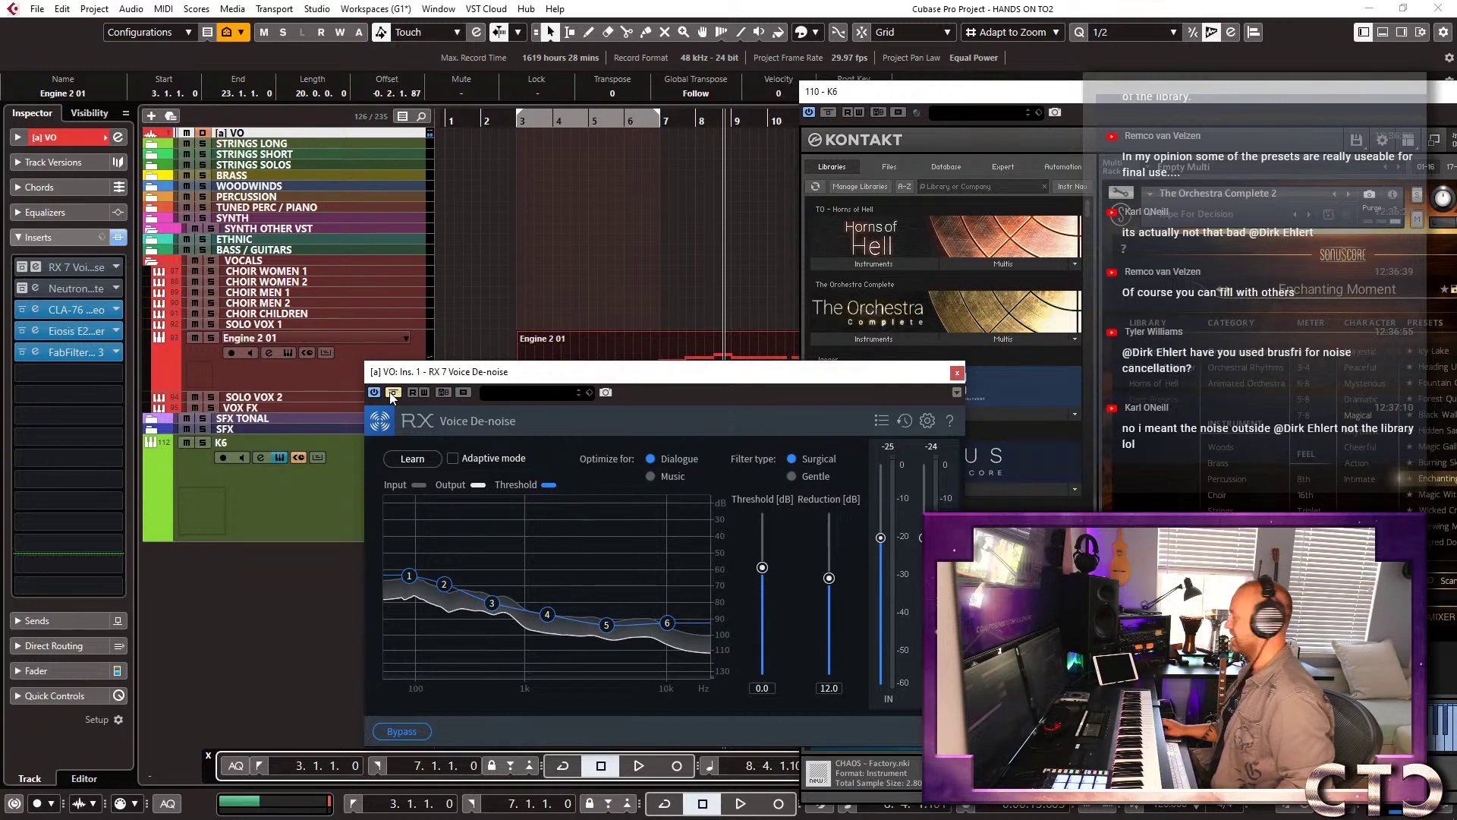
left_click(393, 393)
left_click(521, 374)
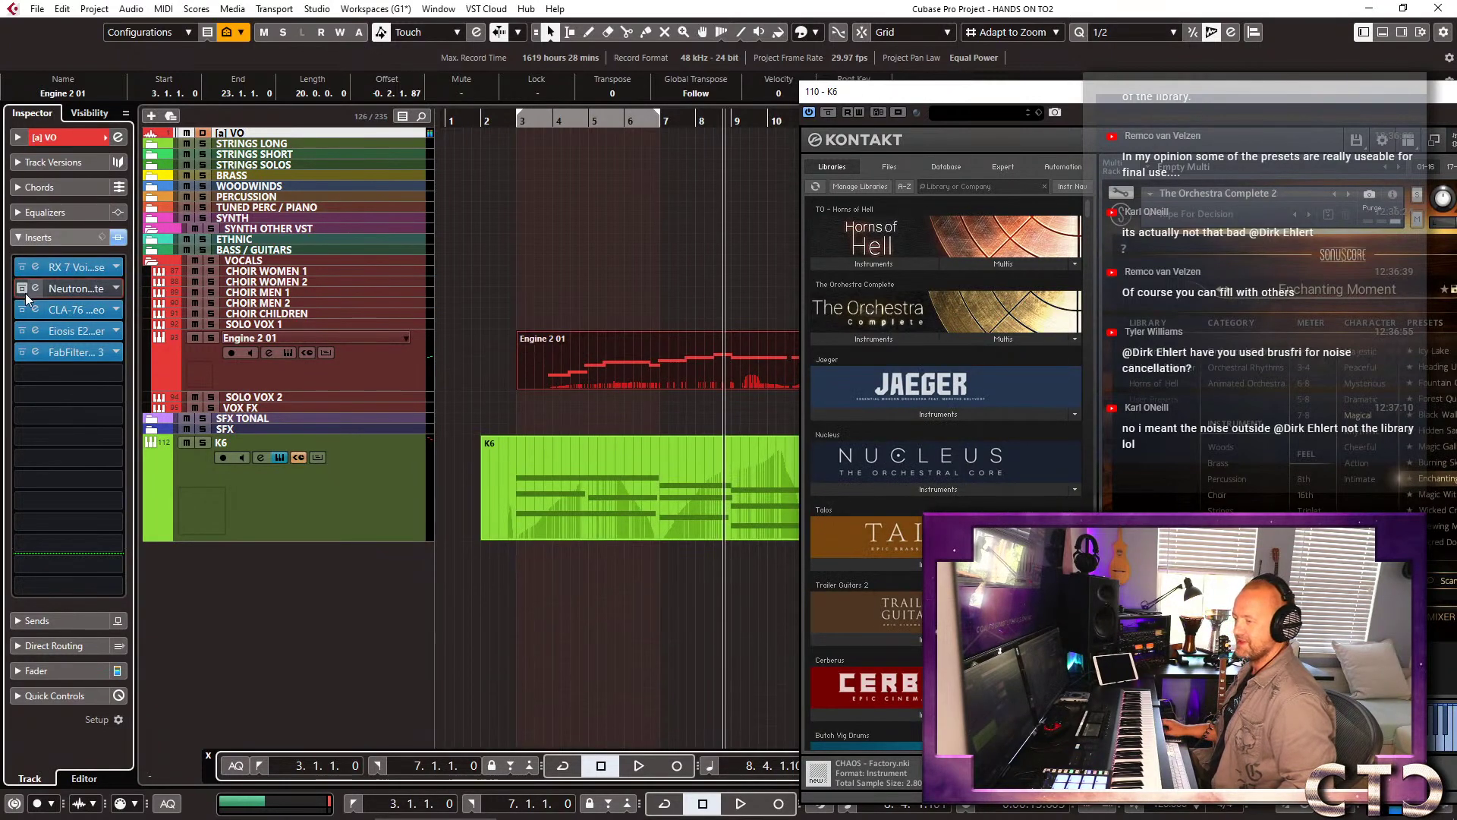
Bring the Kontakt window back into view, load the Magic Within preset, and audition it with the vocal.
left_click_drag(1246, 98, 397, 53)
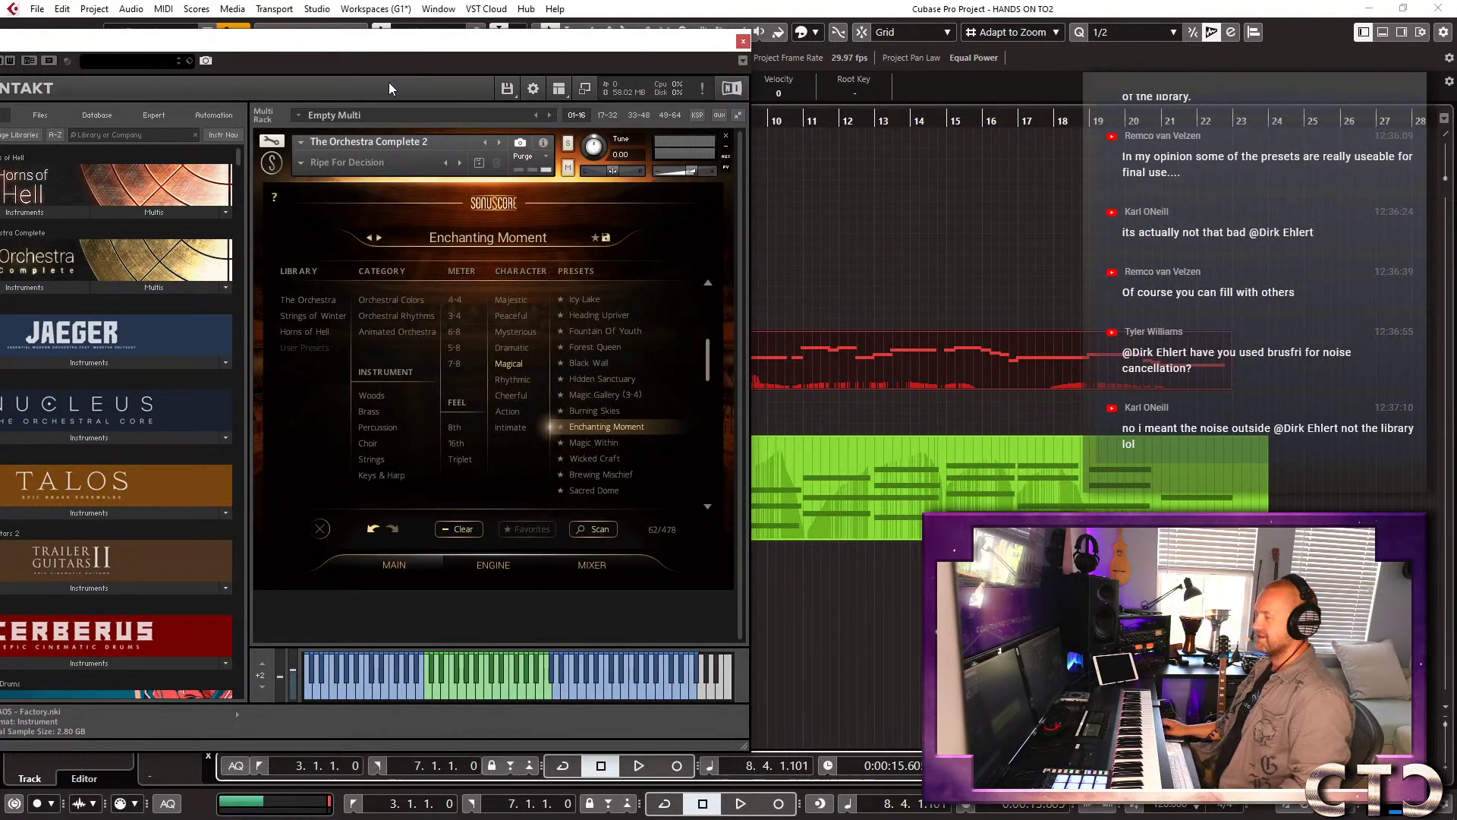
left_click_drag(355, 43, 362, 25)
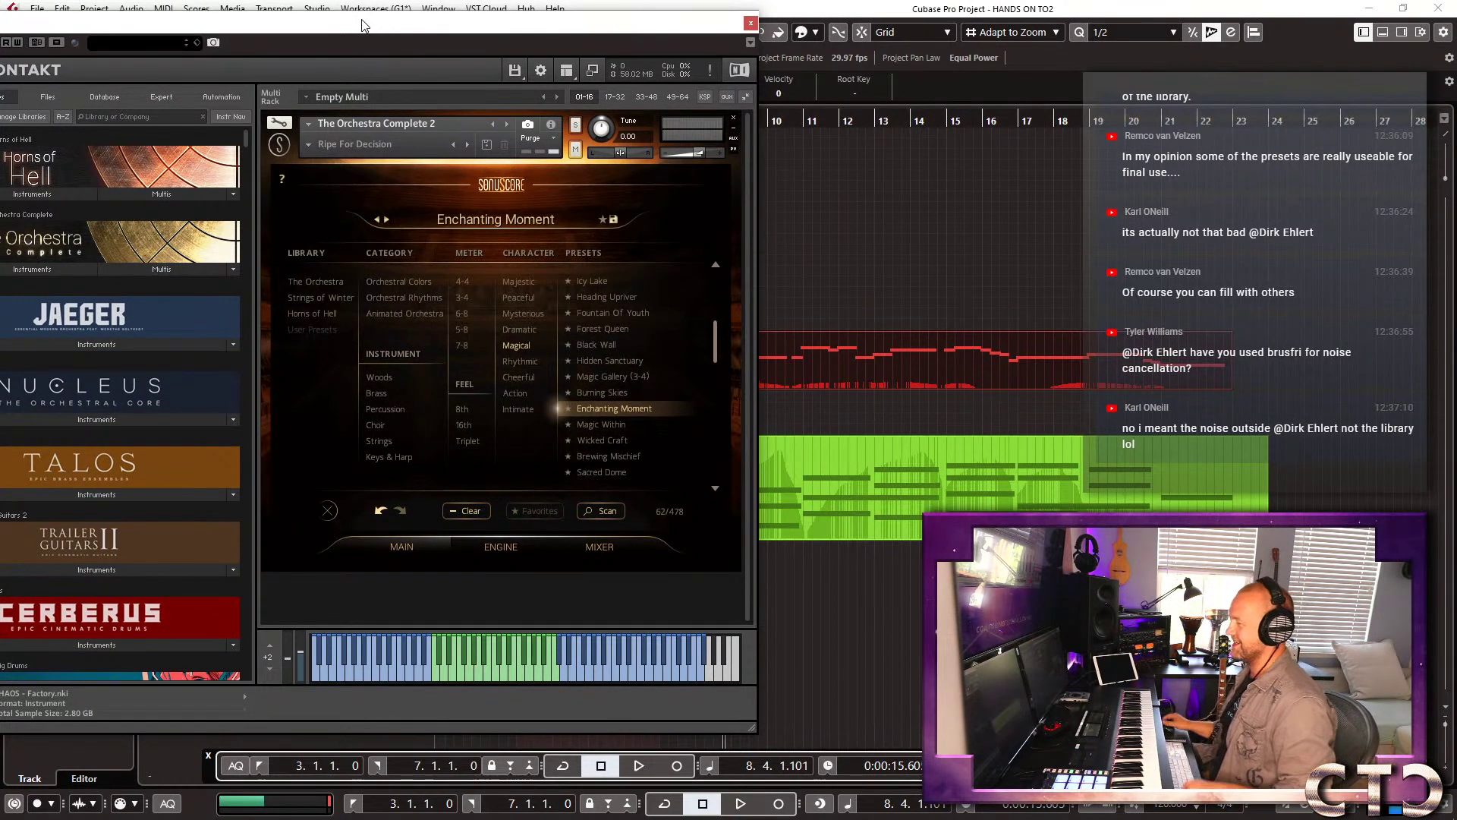
left_click(630, 430)
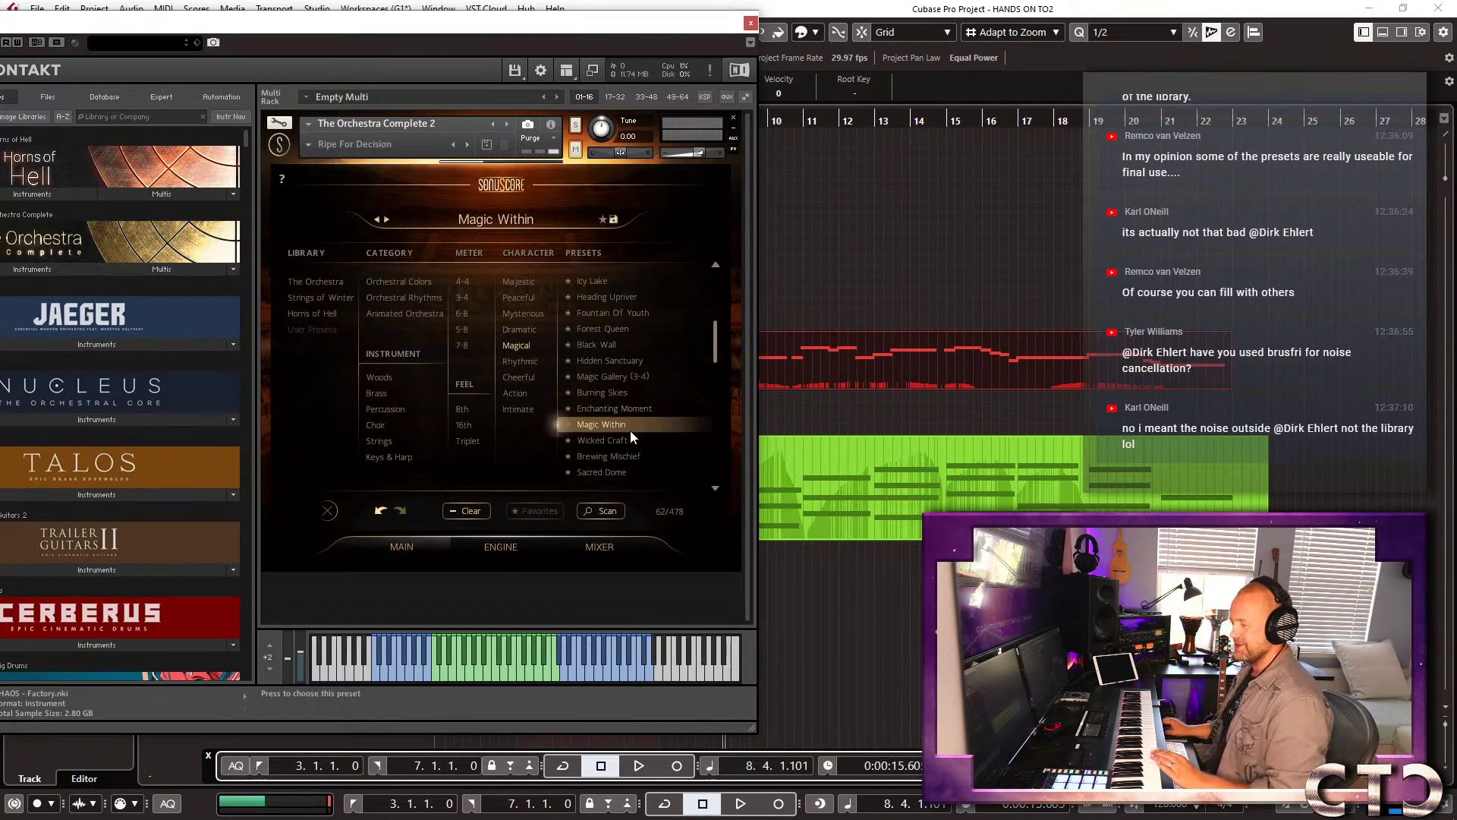
key("space")
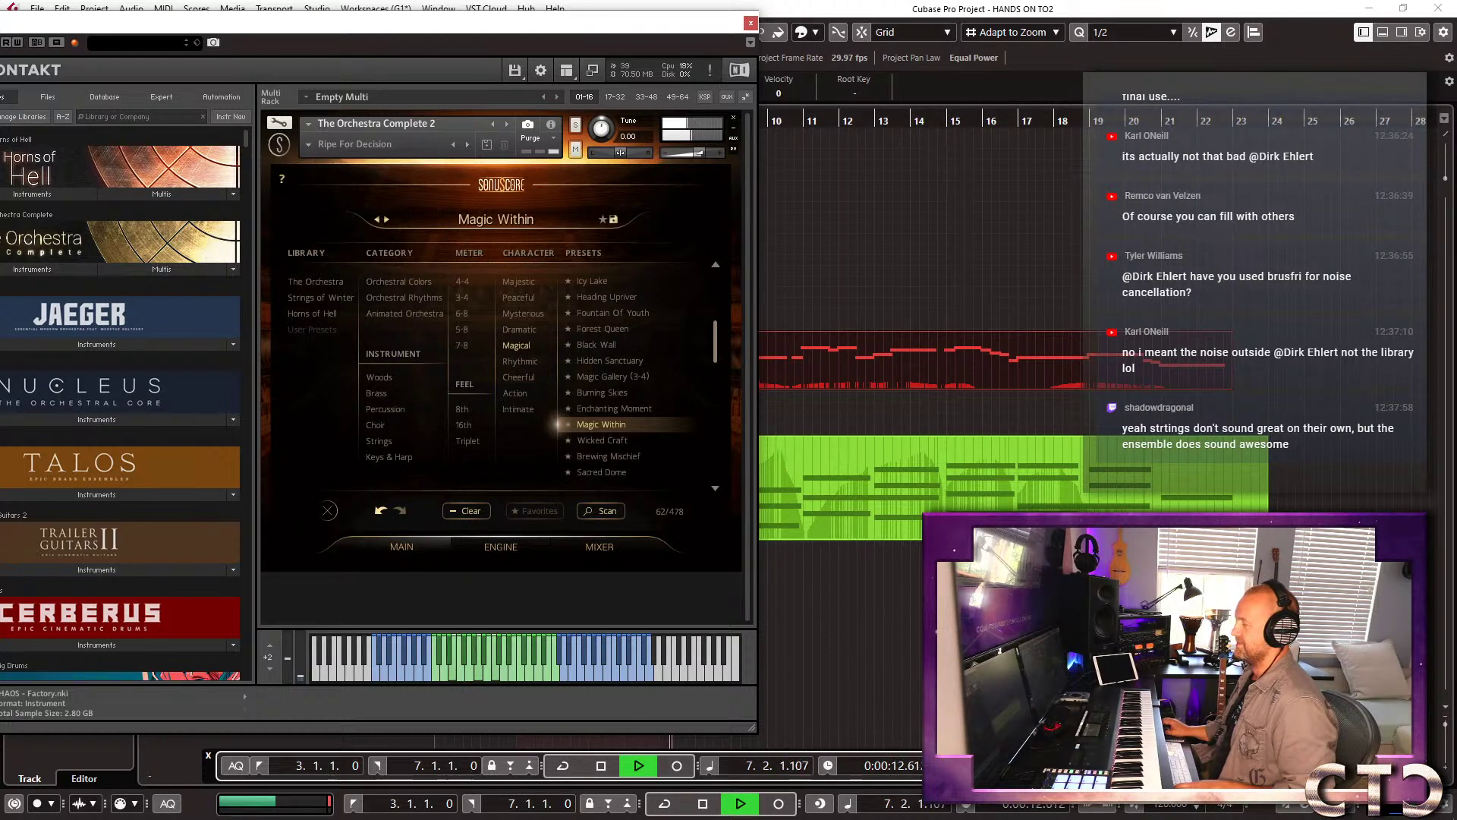
left_click_drag(715, 357, 715, 378)
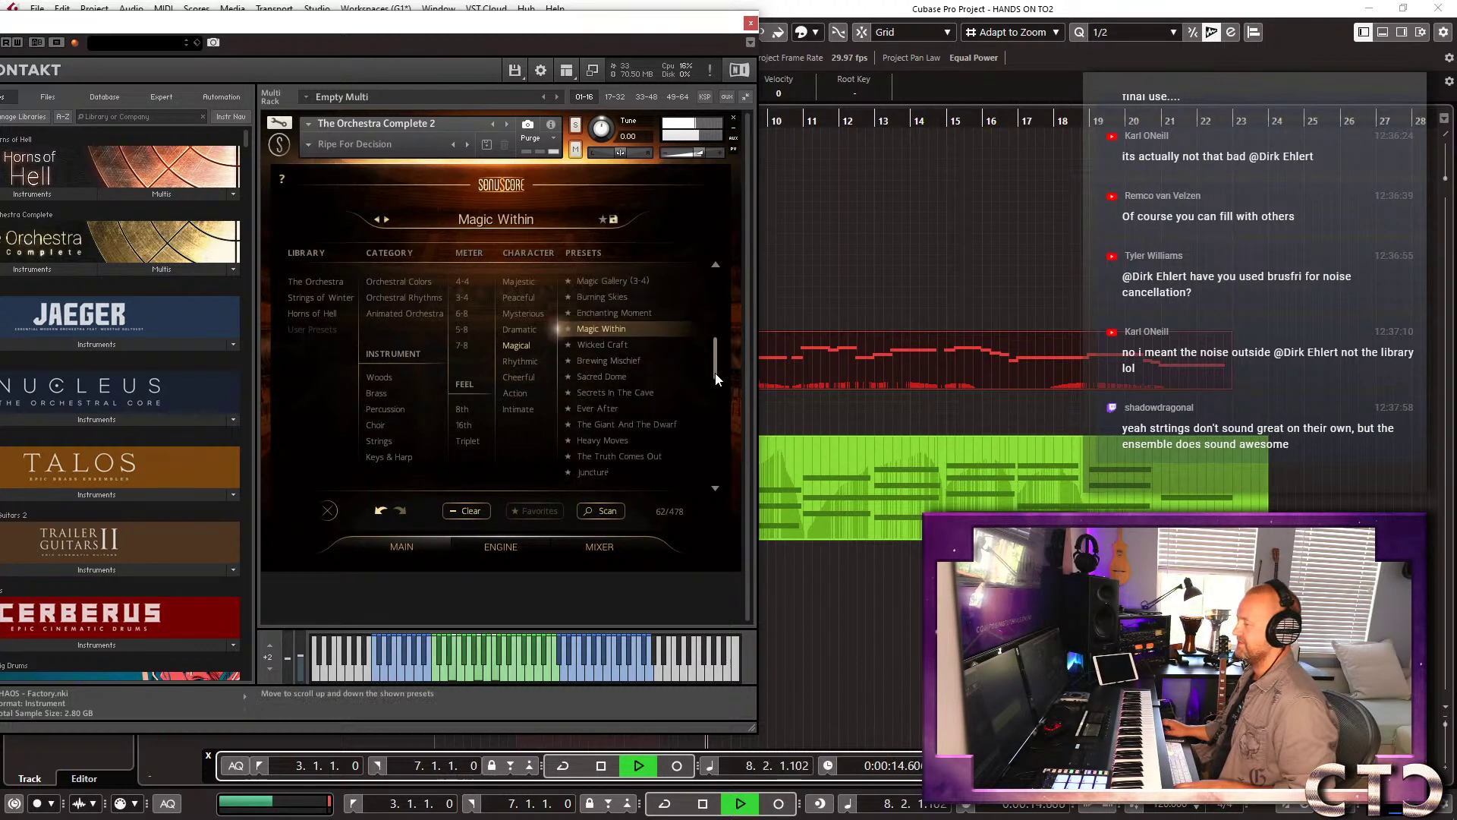
key("space")
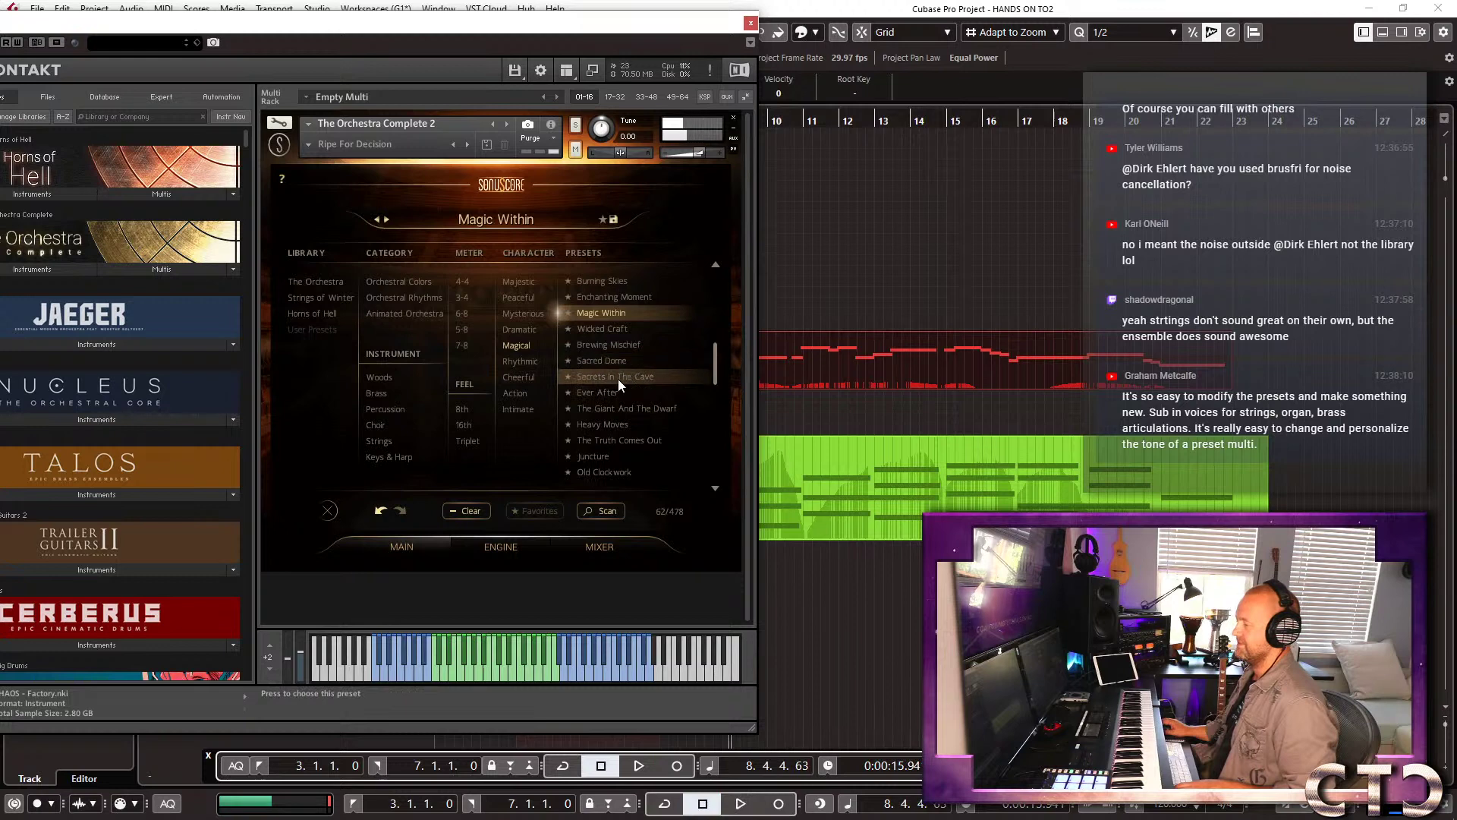
Add Dramatic to the Magical character filter, load the Magic In The Air preset, and audition it with the vocal.
left_click(525, 331)
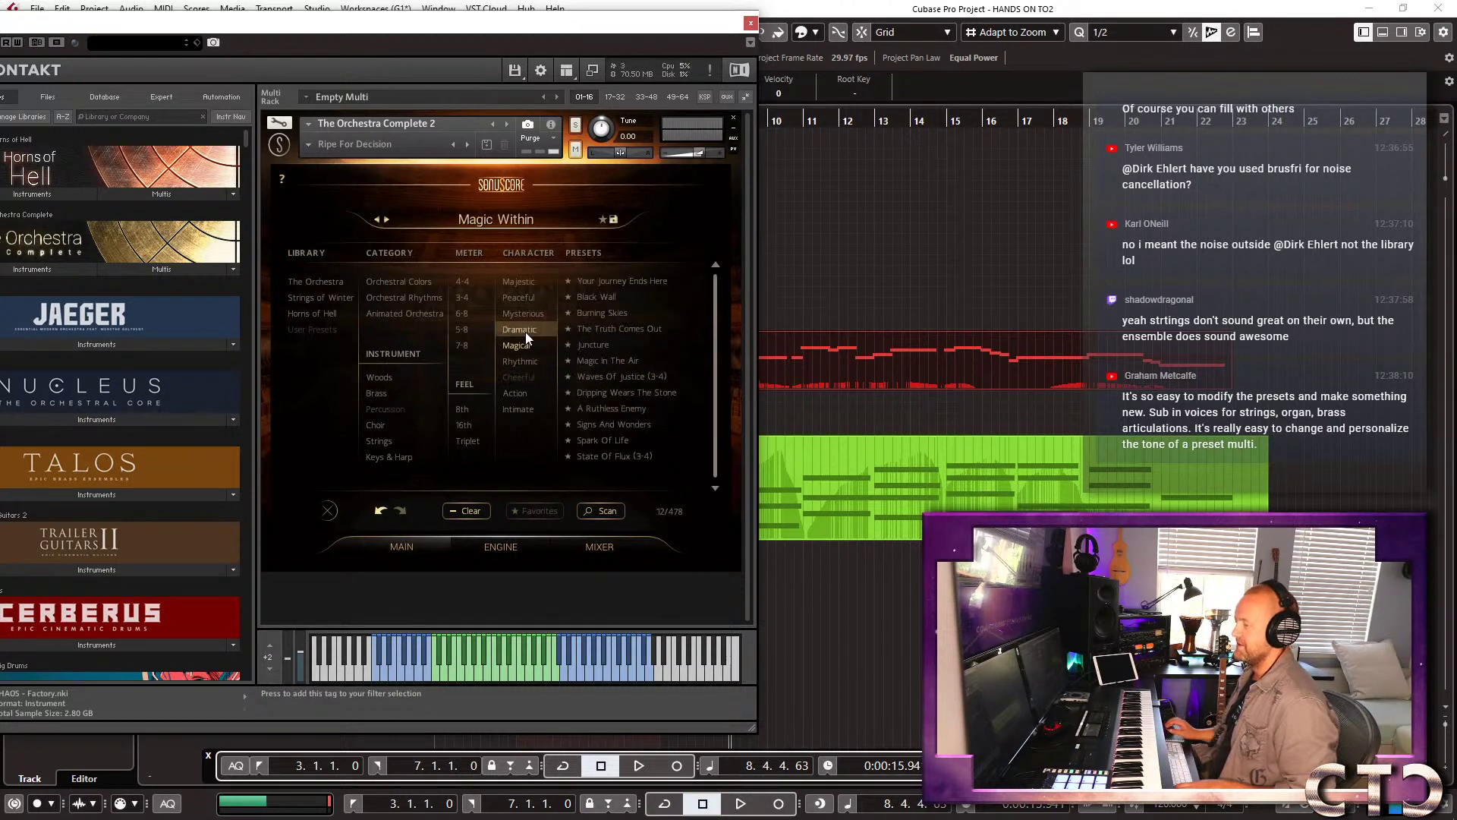
left_click(613, 362)
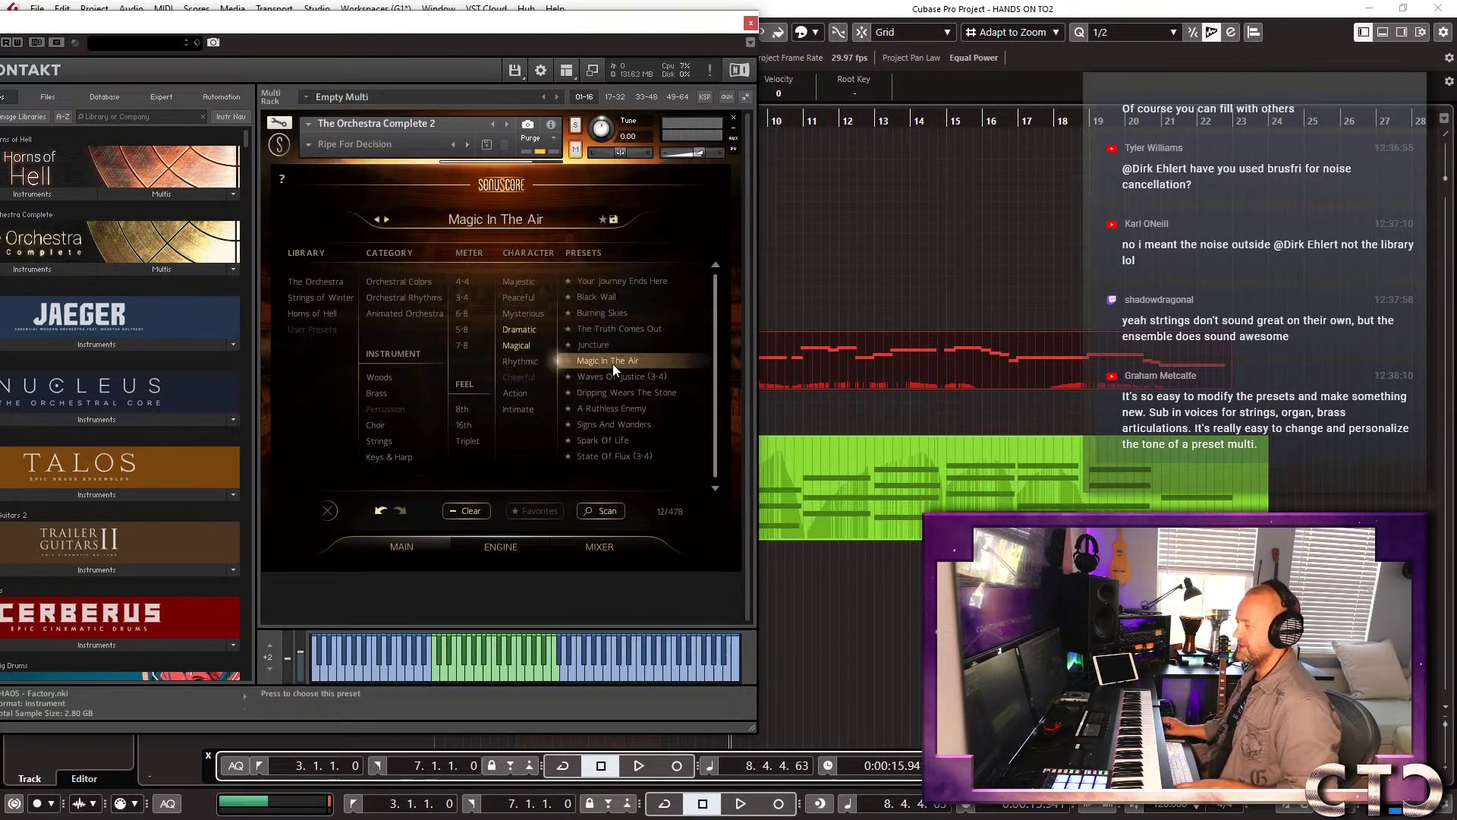
key("space")
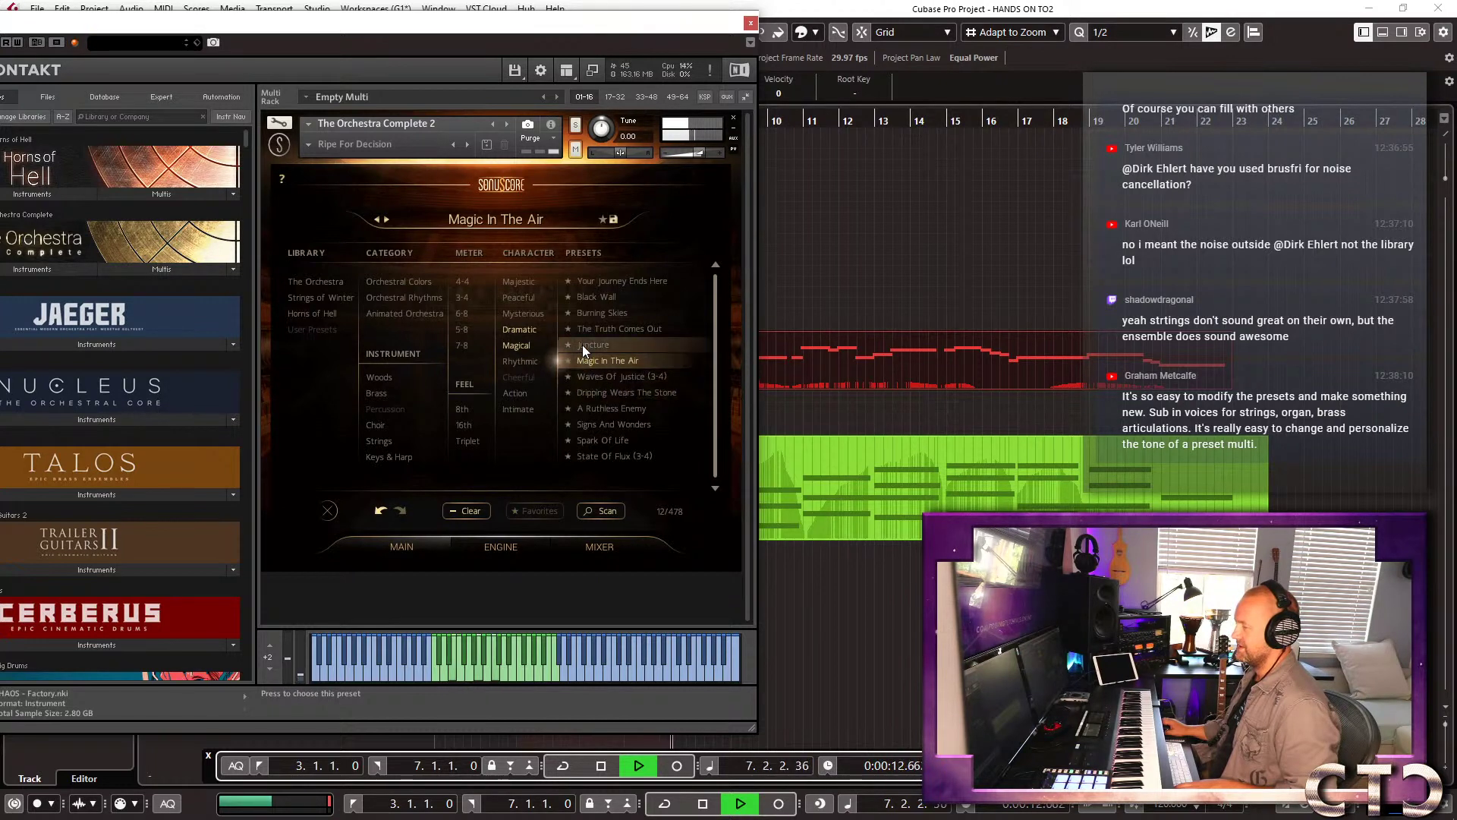
key("space")
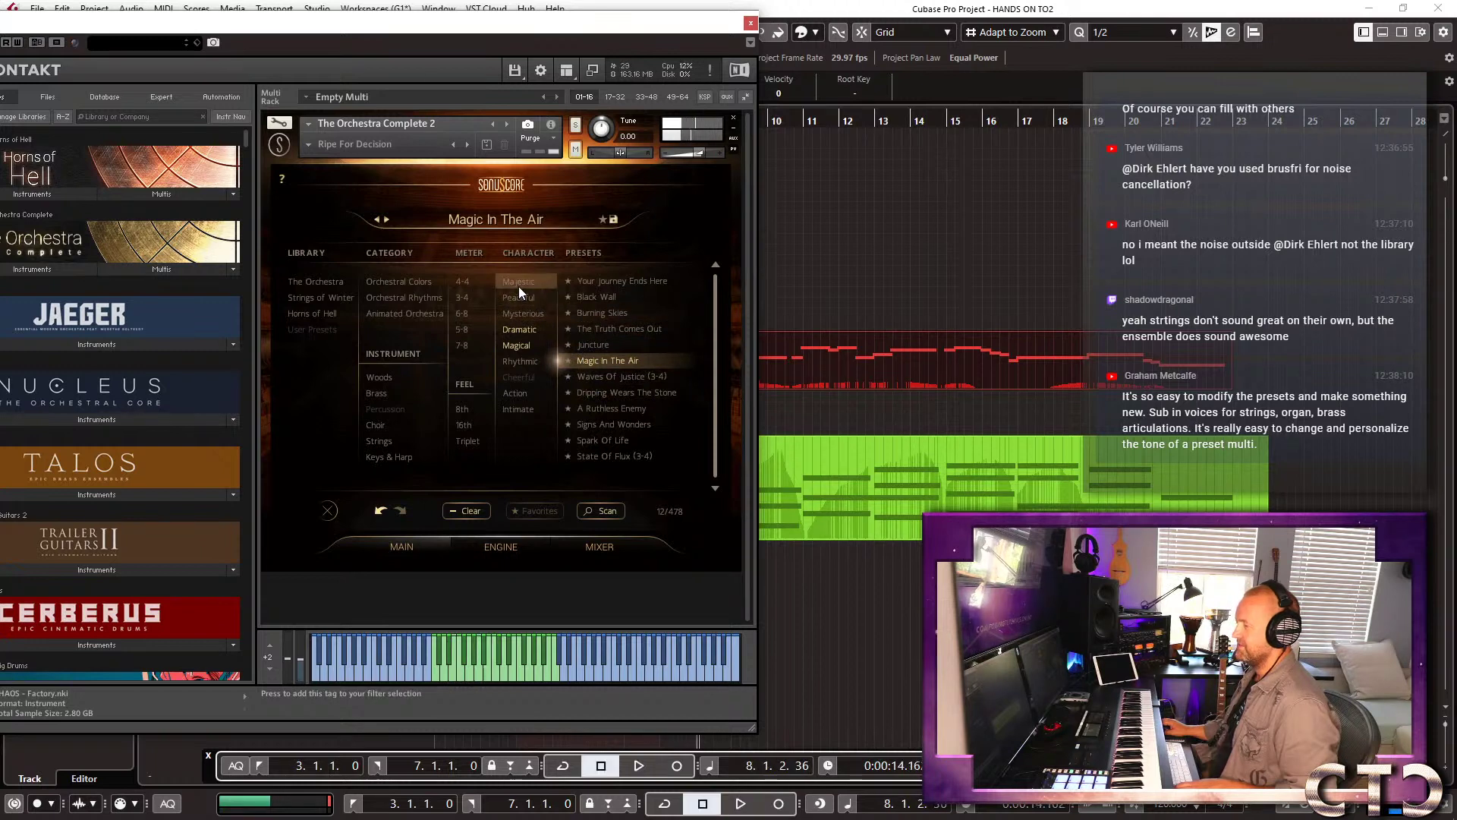
Add Majestic to the character filter, load The Truth Comes Out, play it with the vocal, and return to the preset list.
left_click(517, 284)
double_click(608, 297)
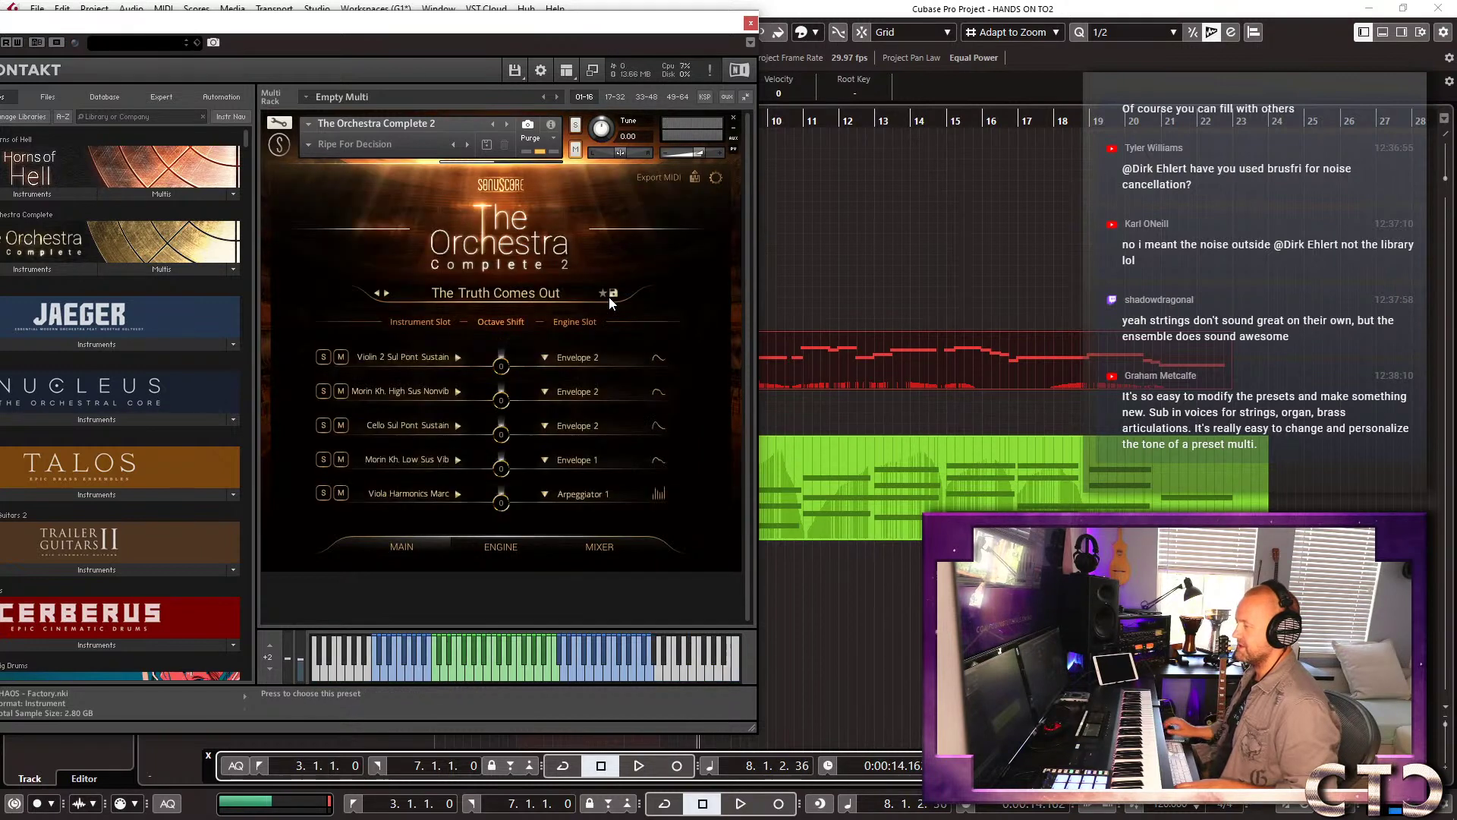
key("space")
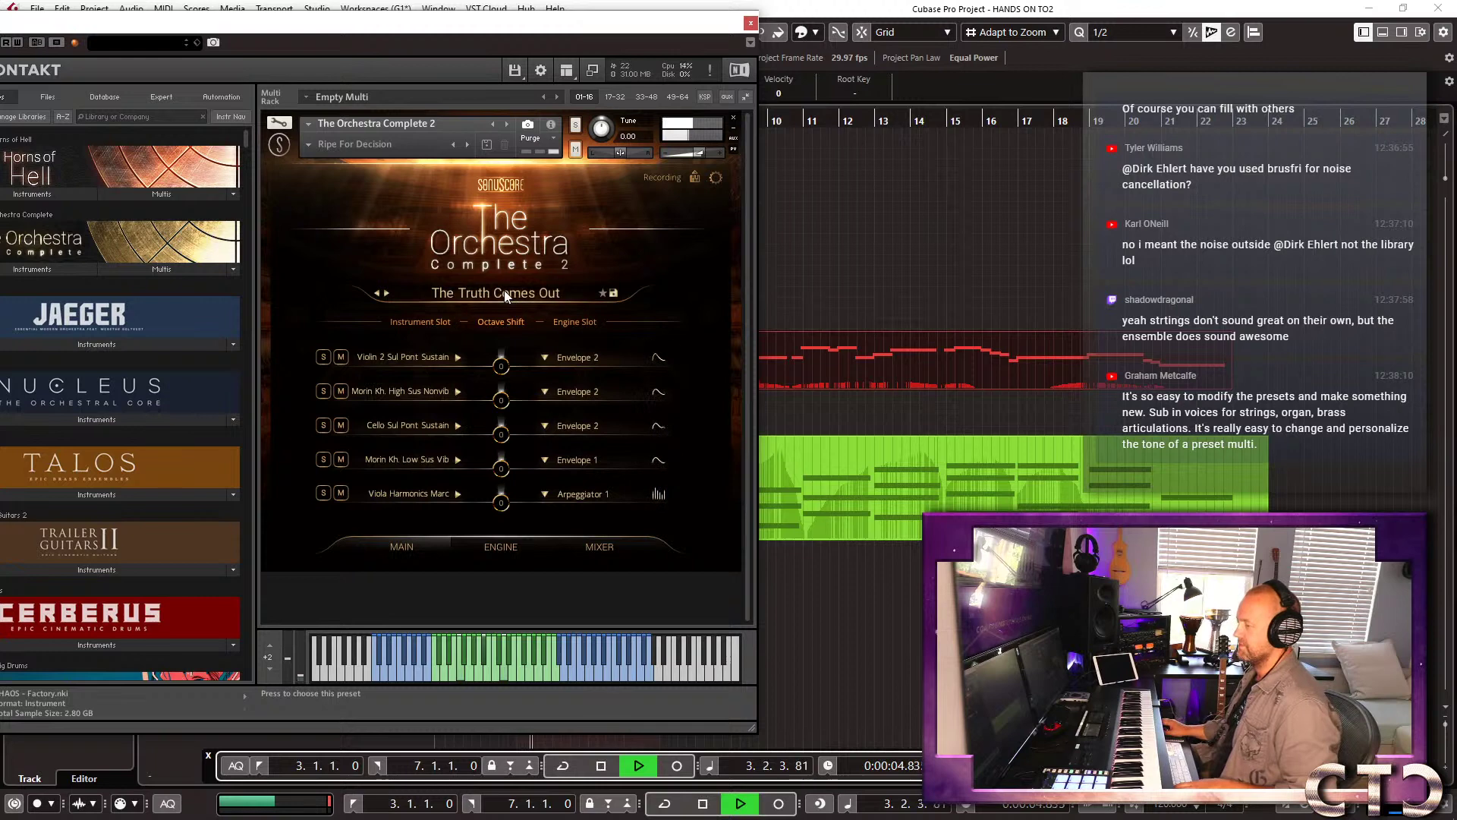
left_click(548, 300)
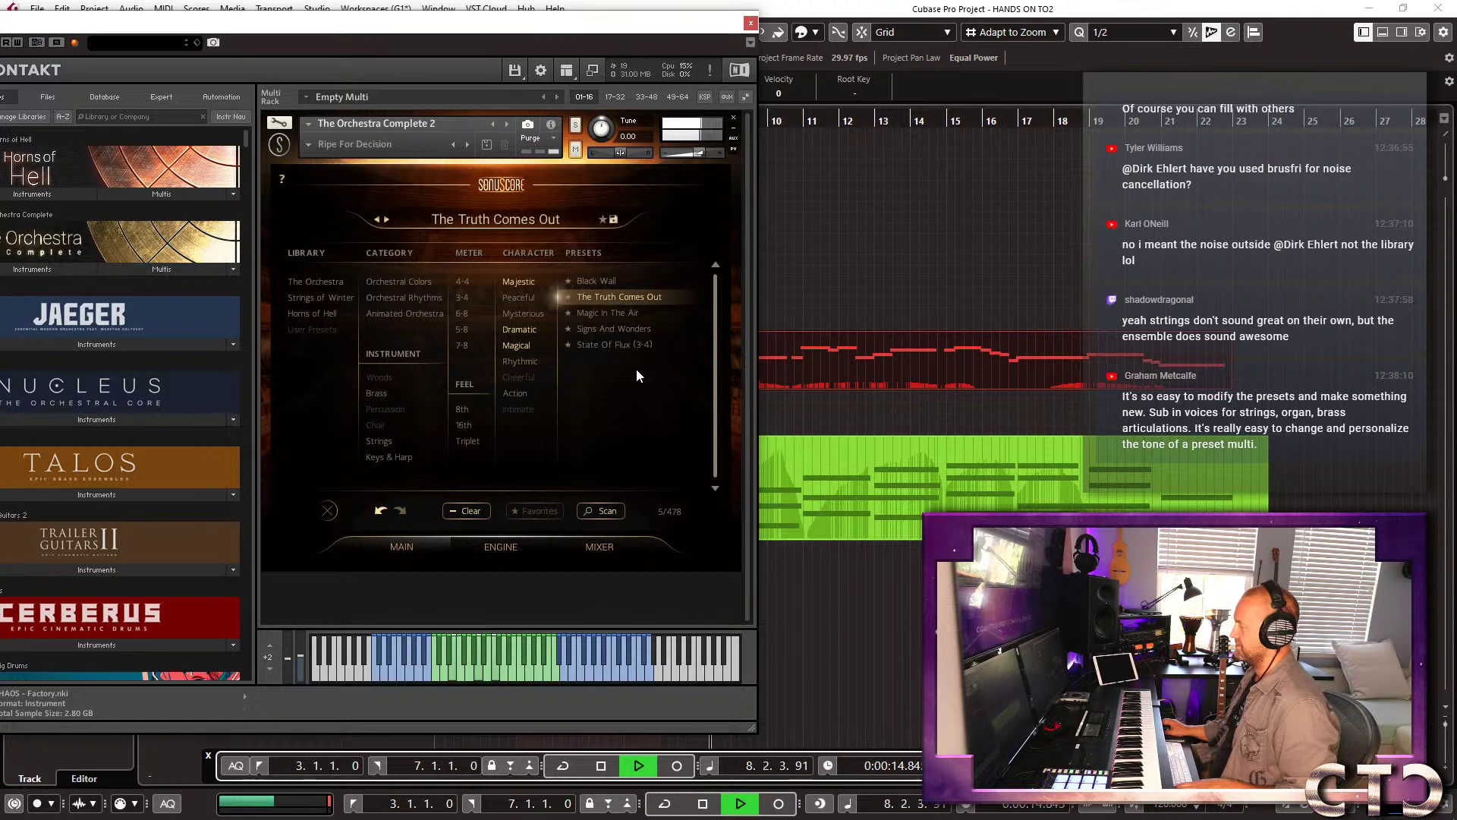
Load the Signs And Wonders preset, audition it with the vocal, and narrow the character filter to Majestic only.
left_click(637, 330)
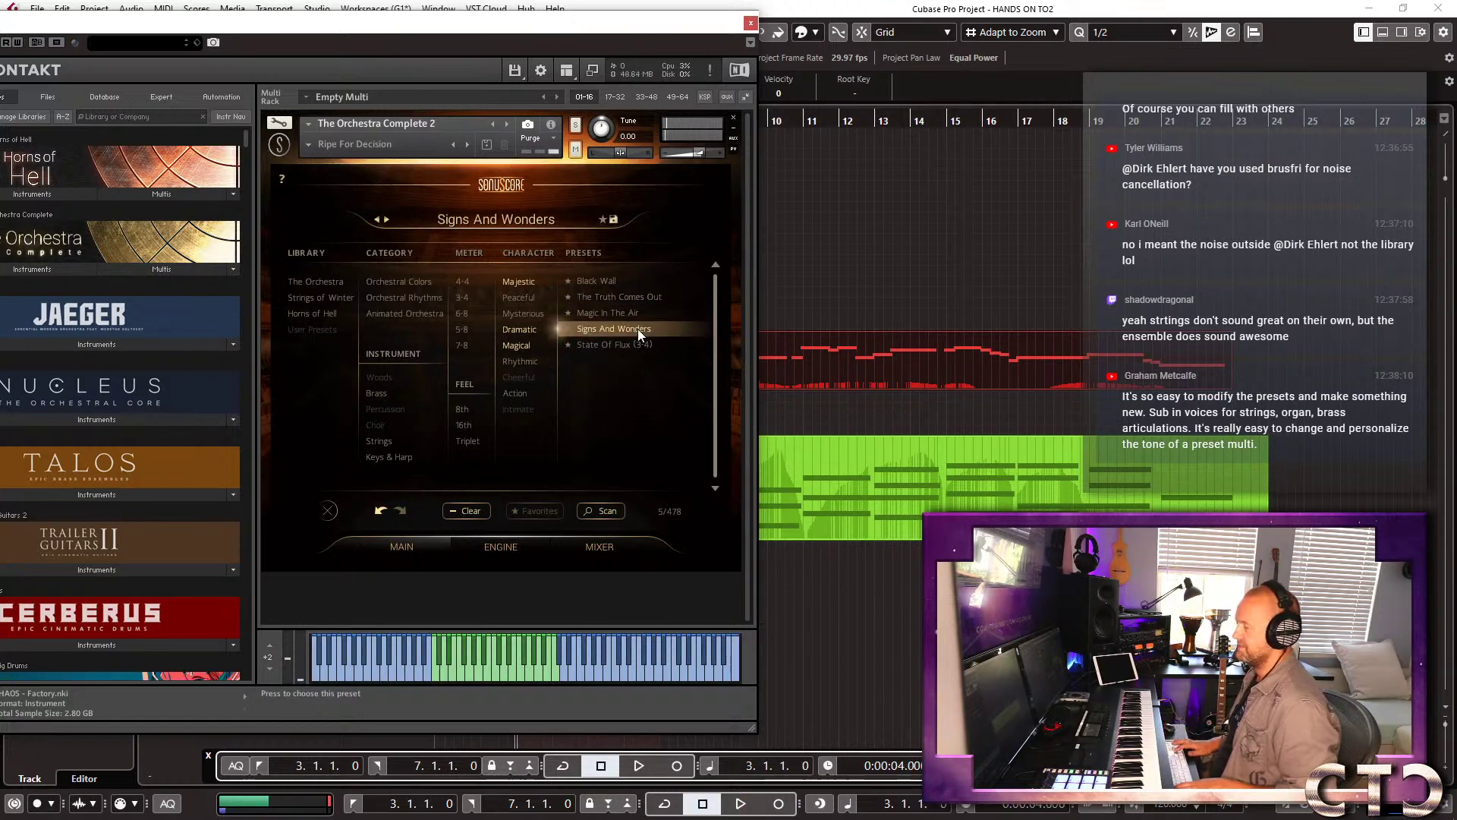
left_click(515, 344)
left_click(531, 283)
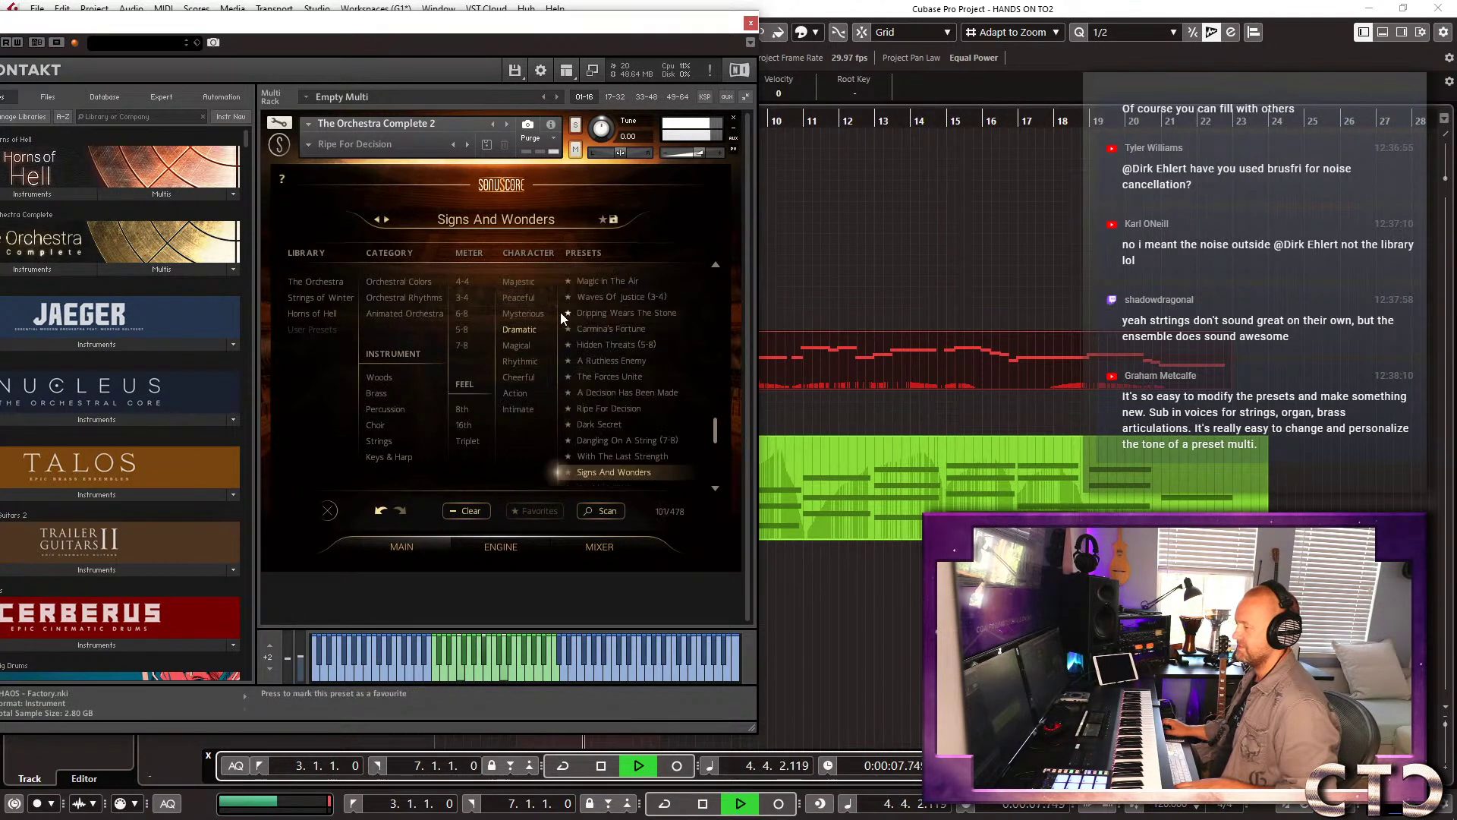
left_click(517, 283)
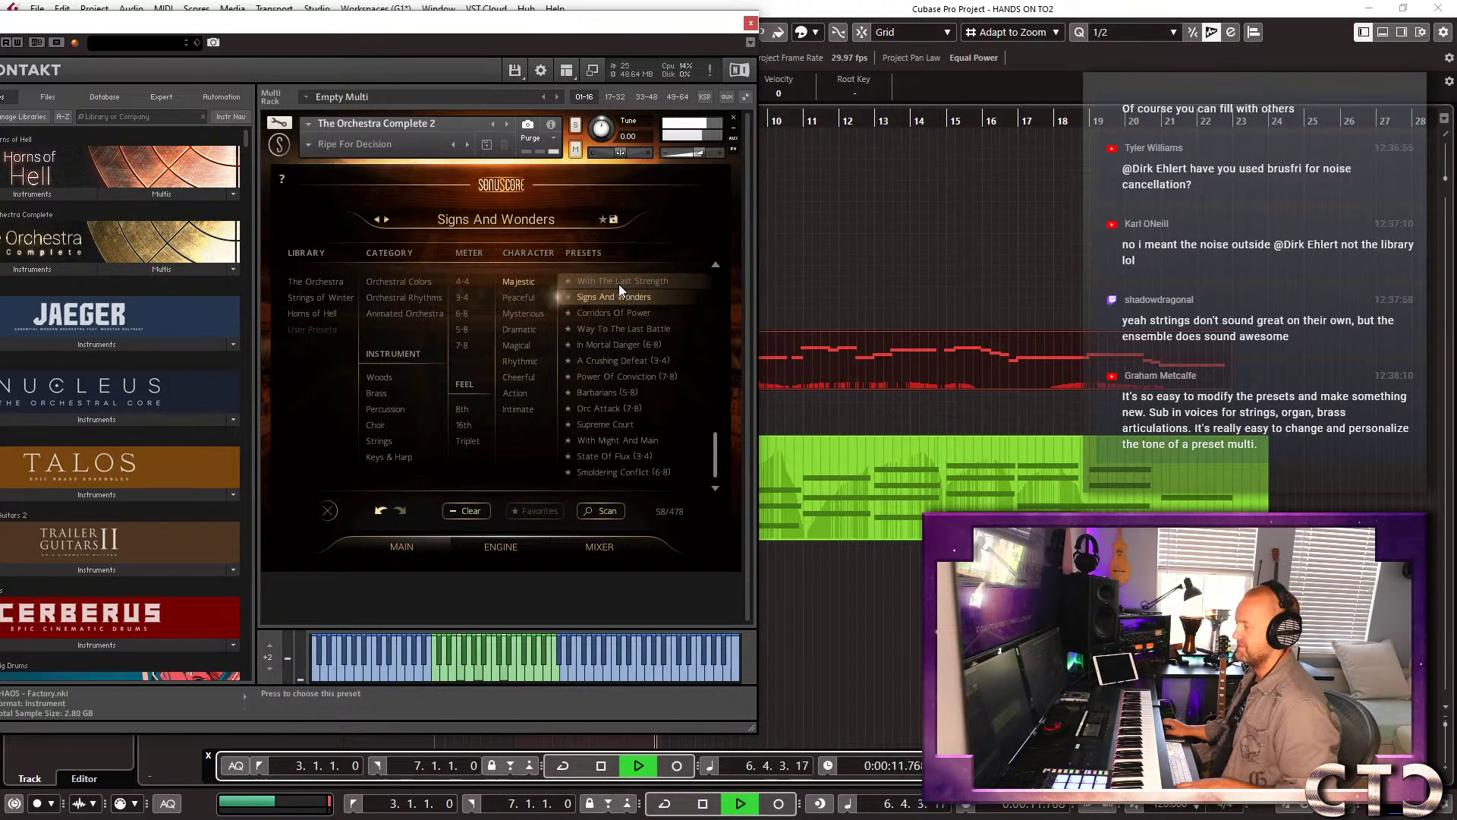
key("space")
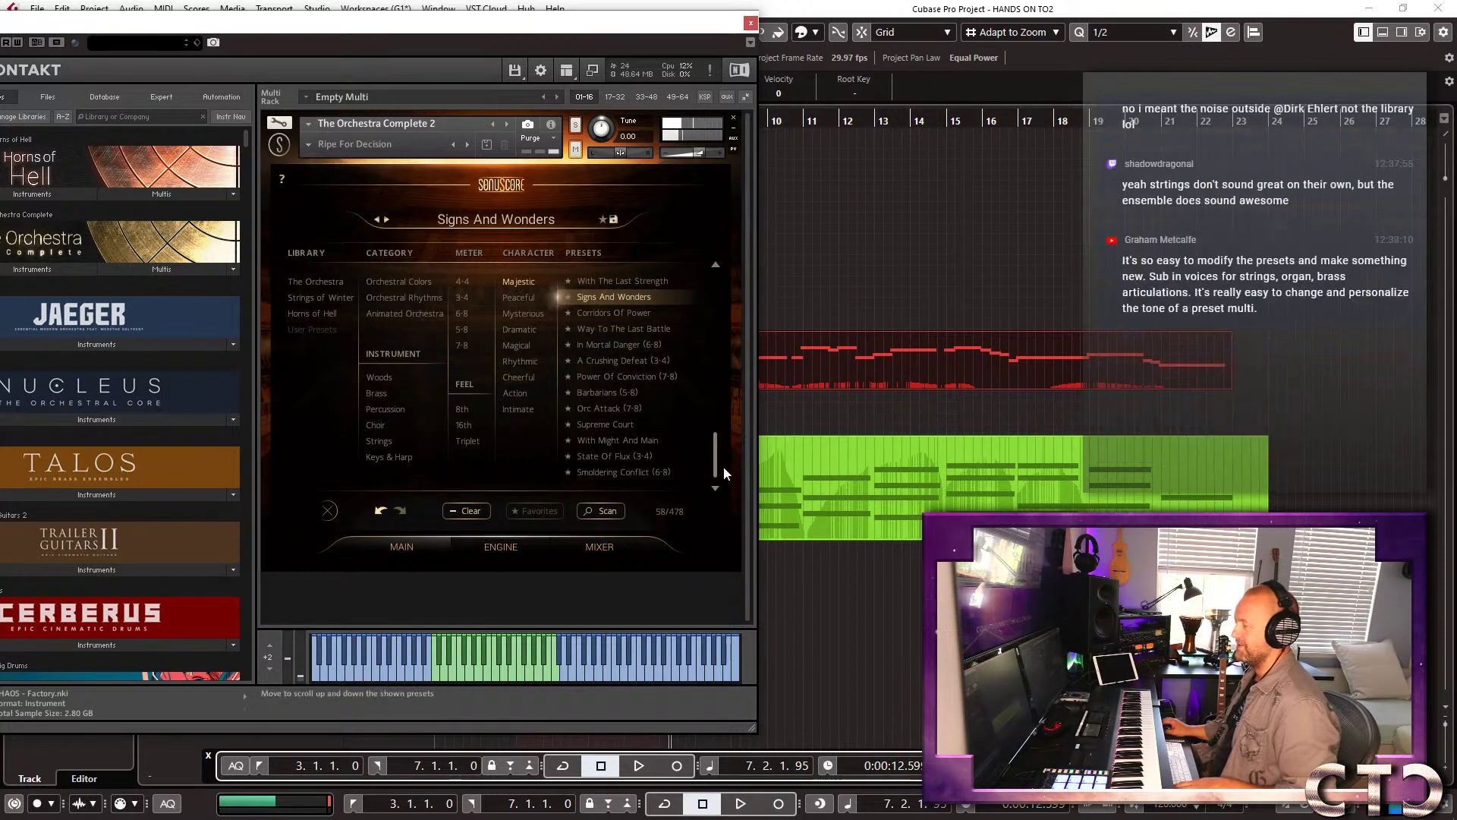
left_click_drag(643, 27, 1265, 115)
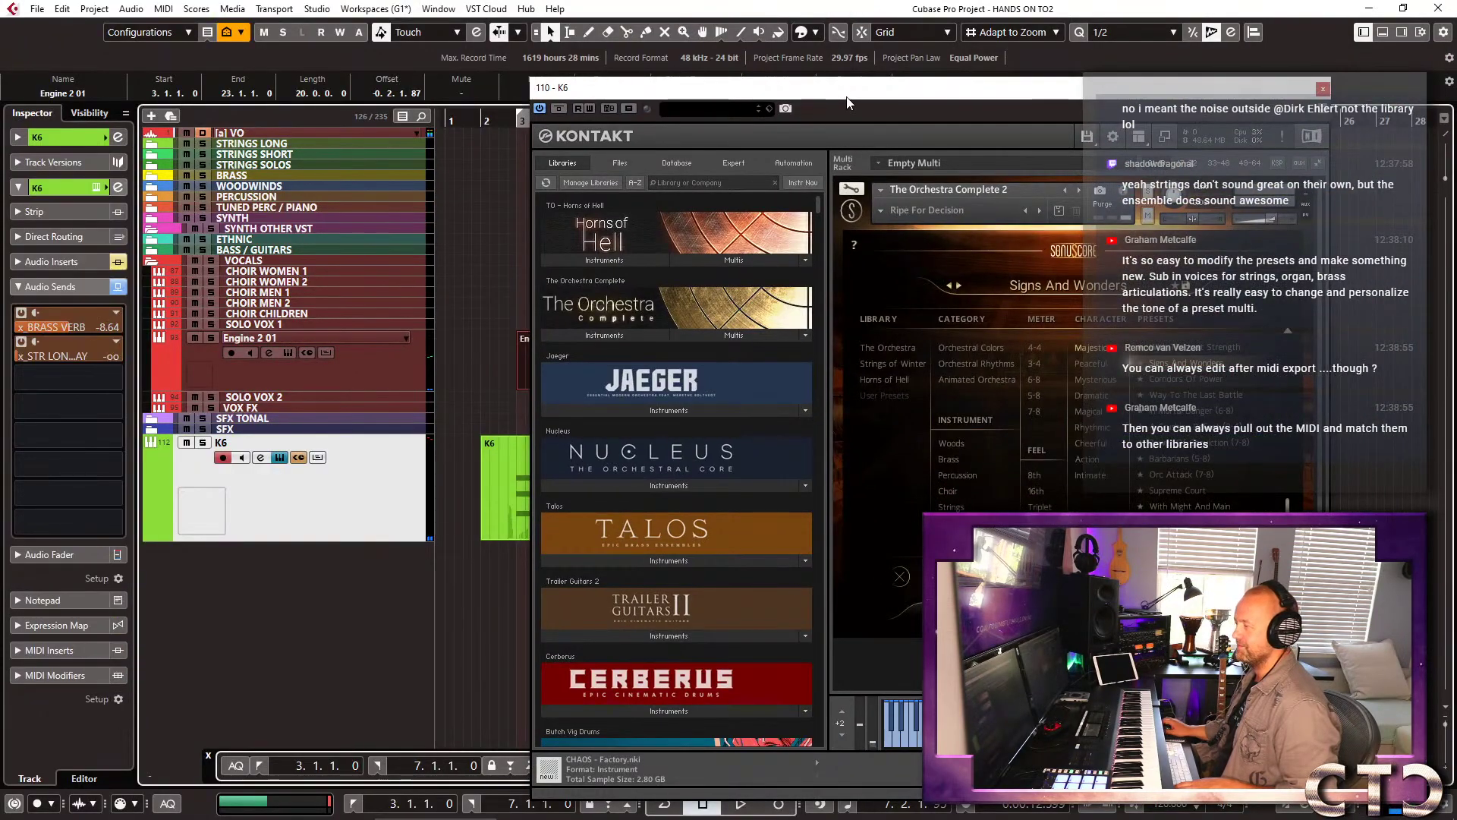
left_click_drag(914, 105, 189, 12)
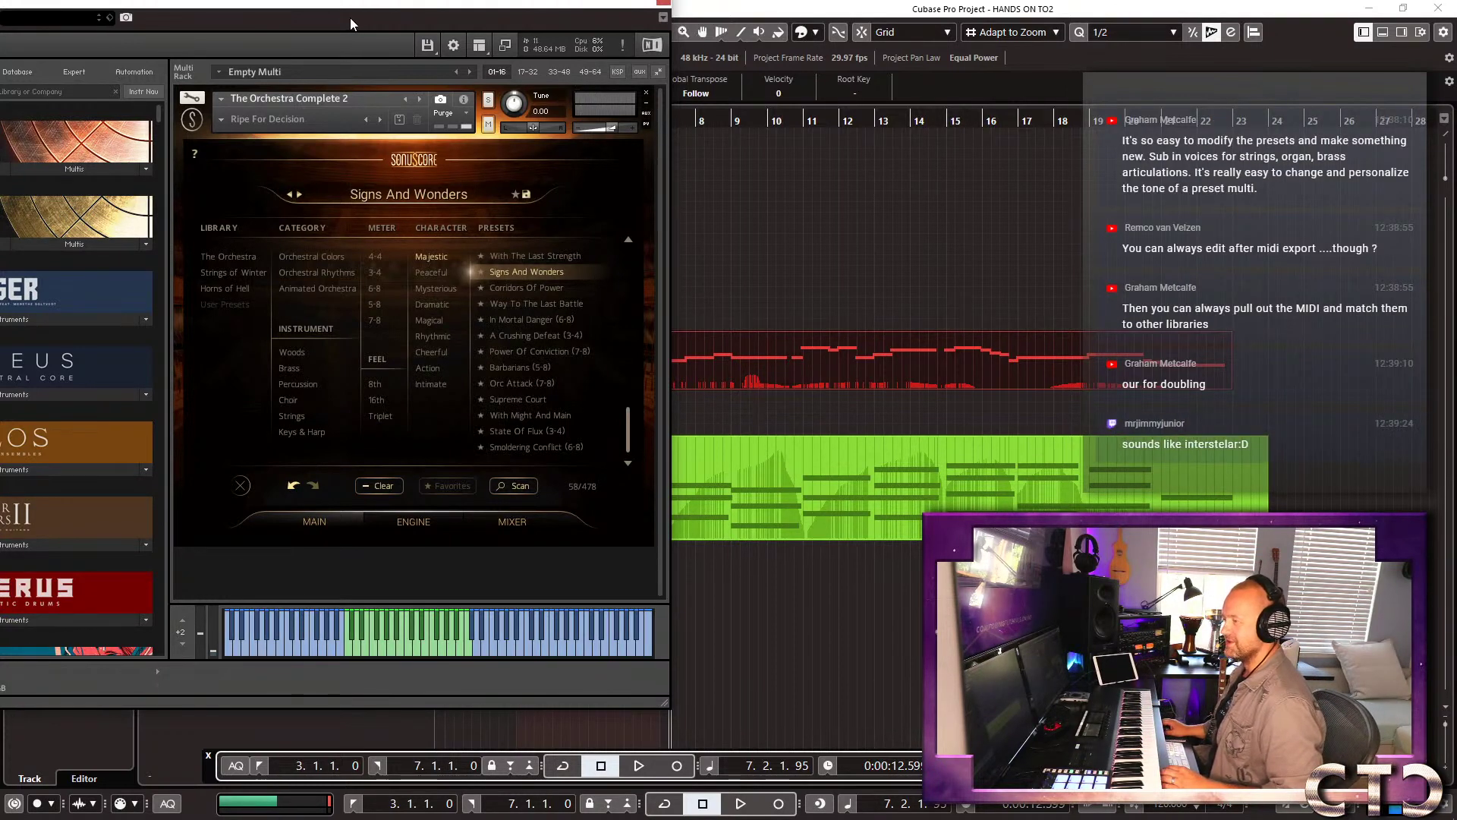
Reposition the Kontakt window, load the Way To The Last Battle preset, and audition it.
left_click_drag(334, 11, 353, 32)
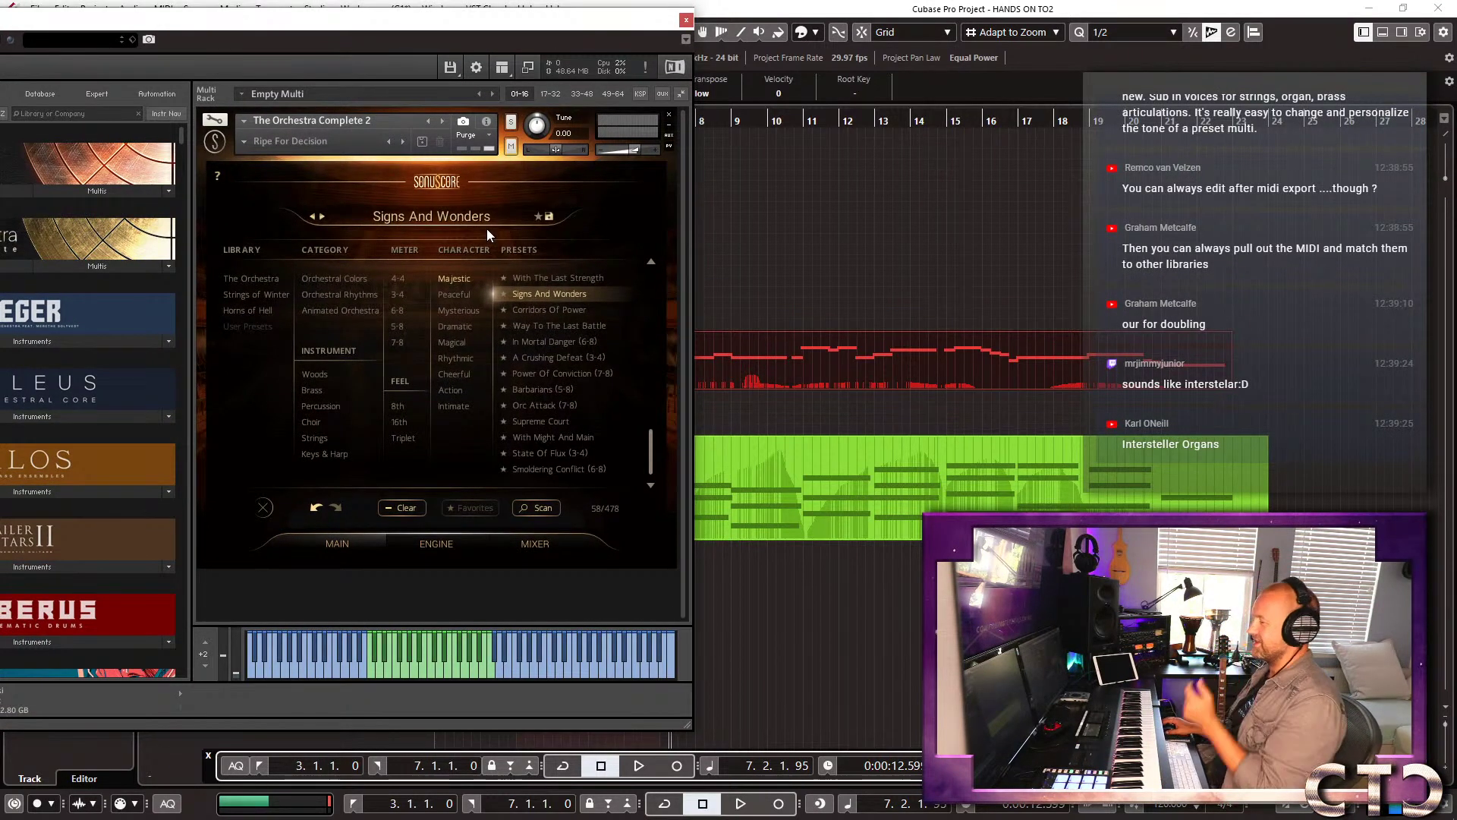
left_click(545, 328)
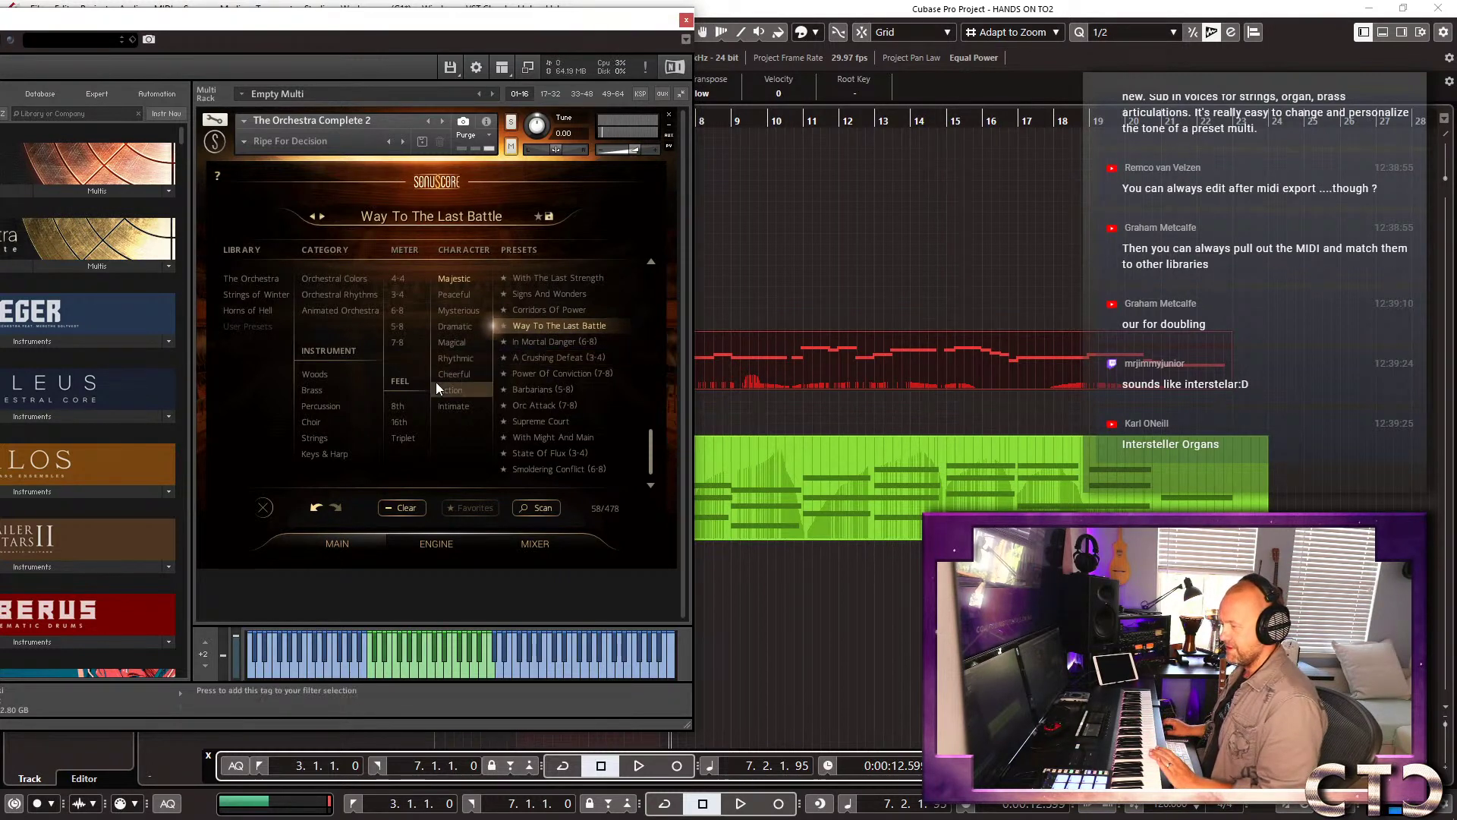
Add Animated Orchestra and Magical to the Majestic filter, load the Treasure In The Swampland preset, and audition it.
left_click(344, 310)
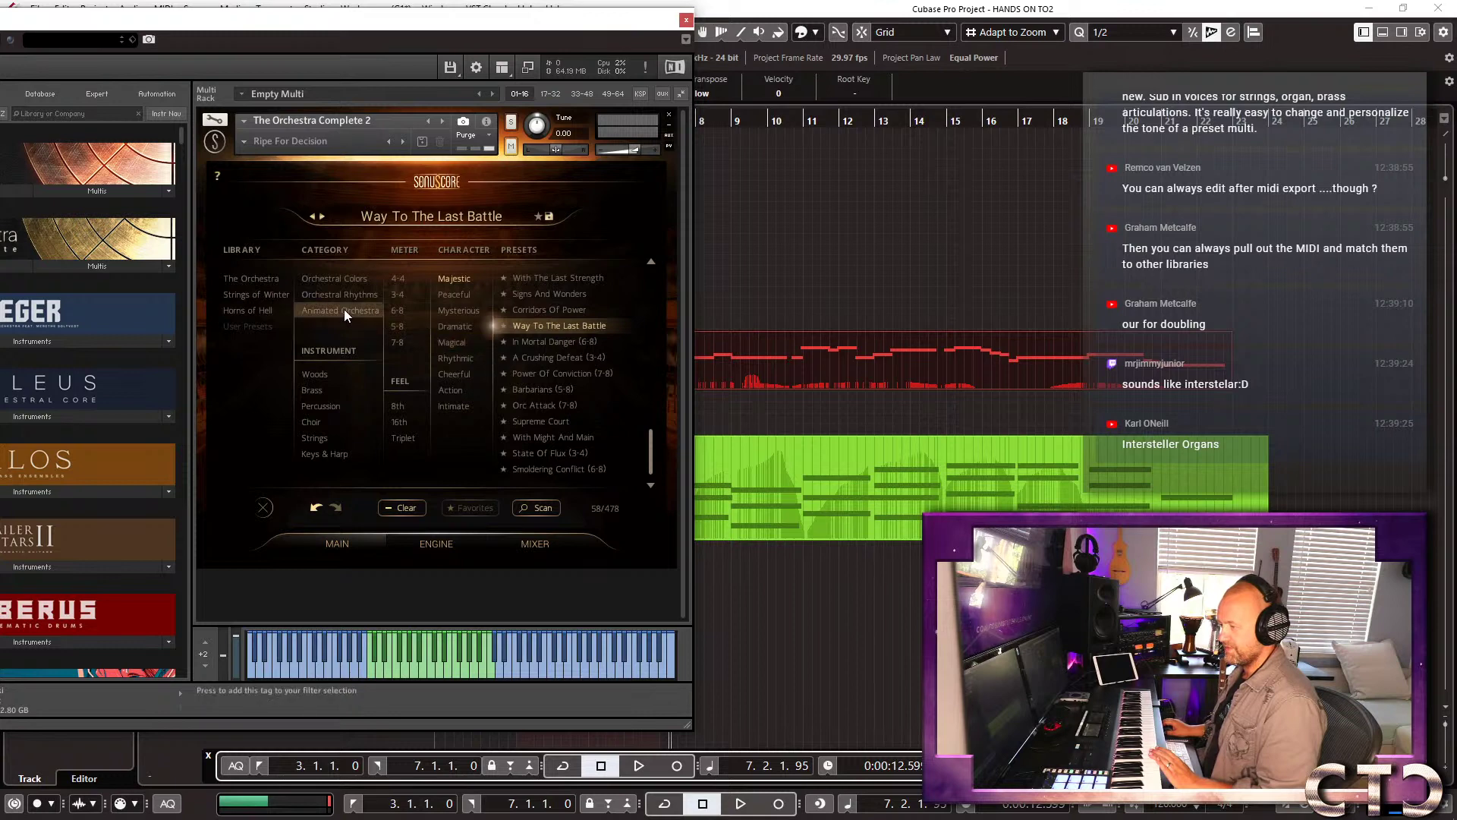
left_click(472, 342)
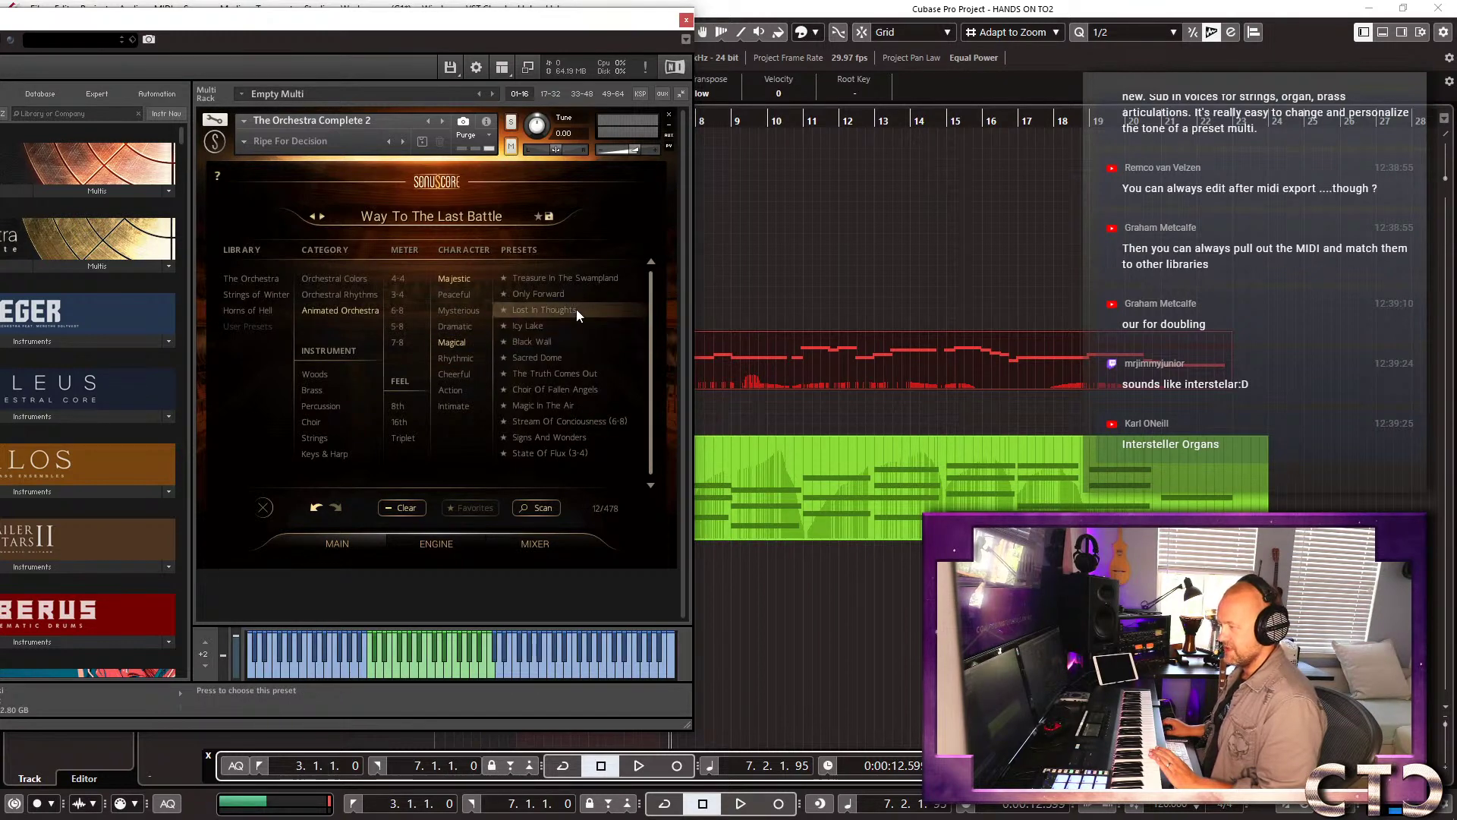
left_click(589, 282)
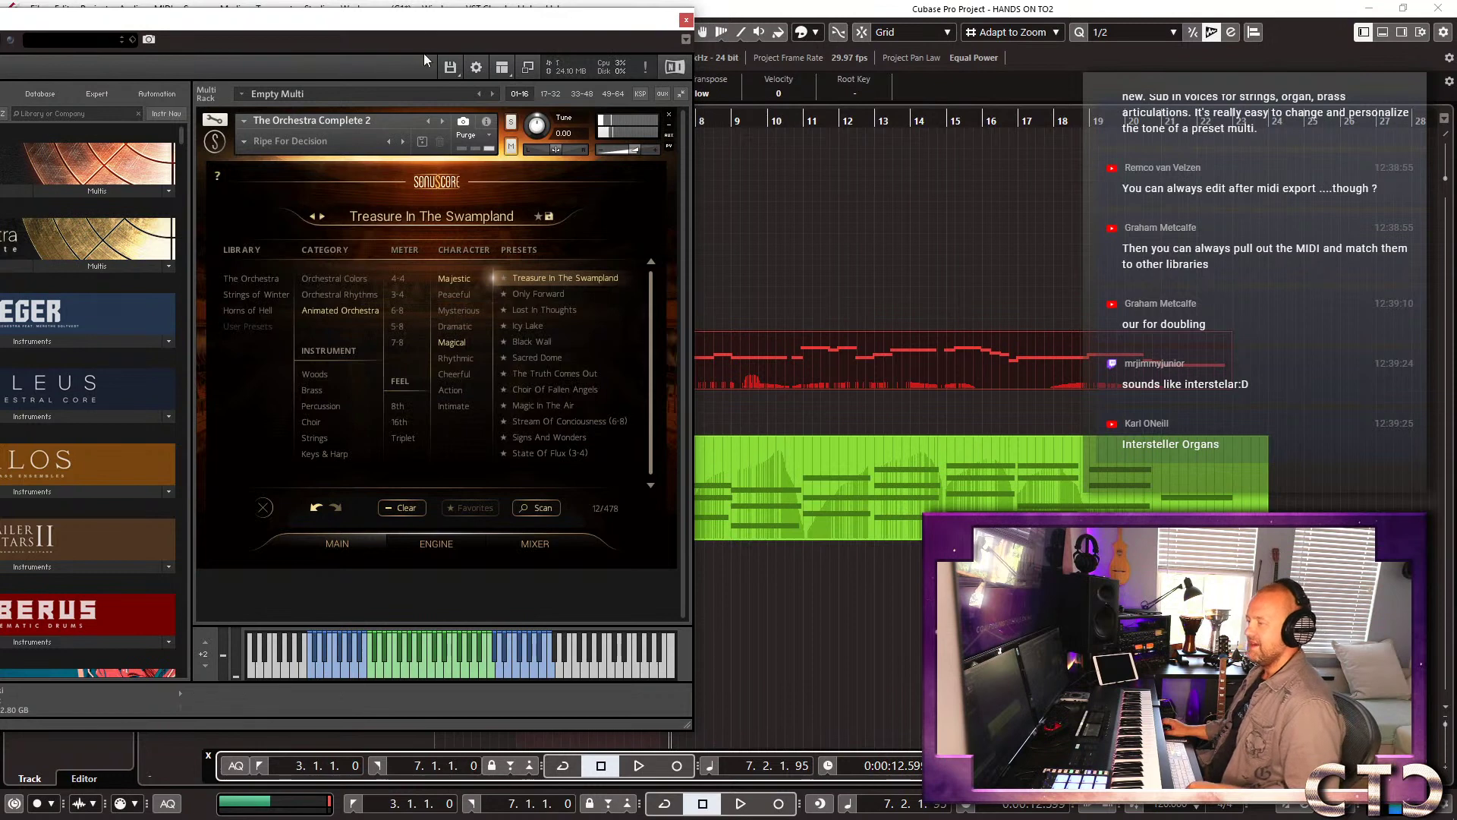
Filter presets to the Horns of Hell library, remove the Magical, Majestic and Animated Orchestra filters, and browse the list.
left_click_drag(403, 25, 615, 5)
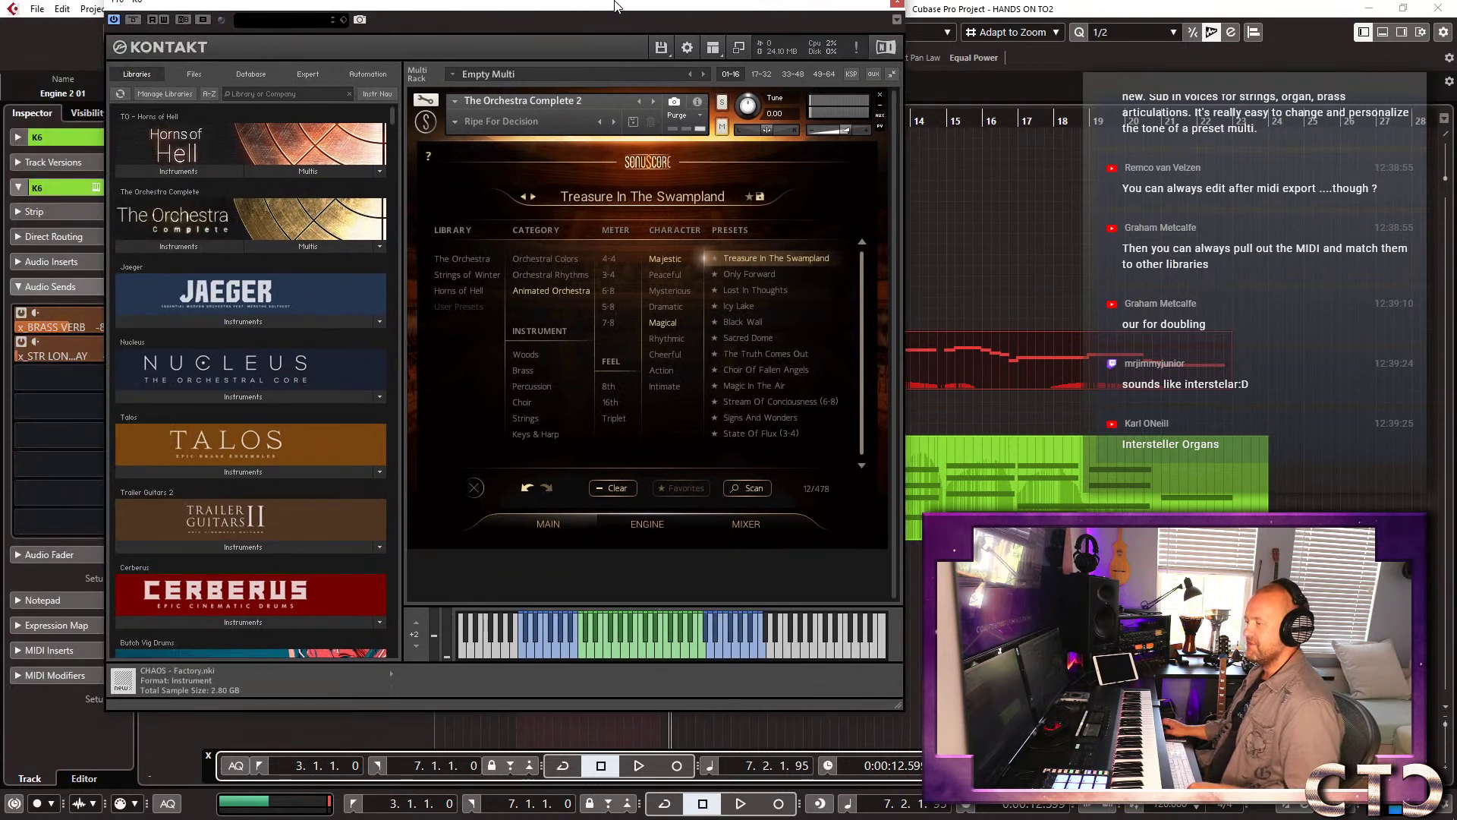
left_click(466, 294)
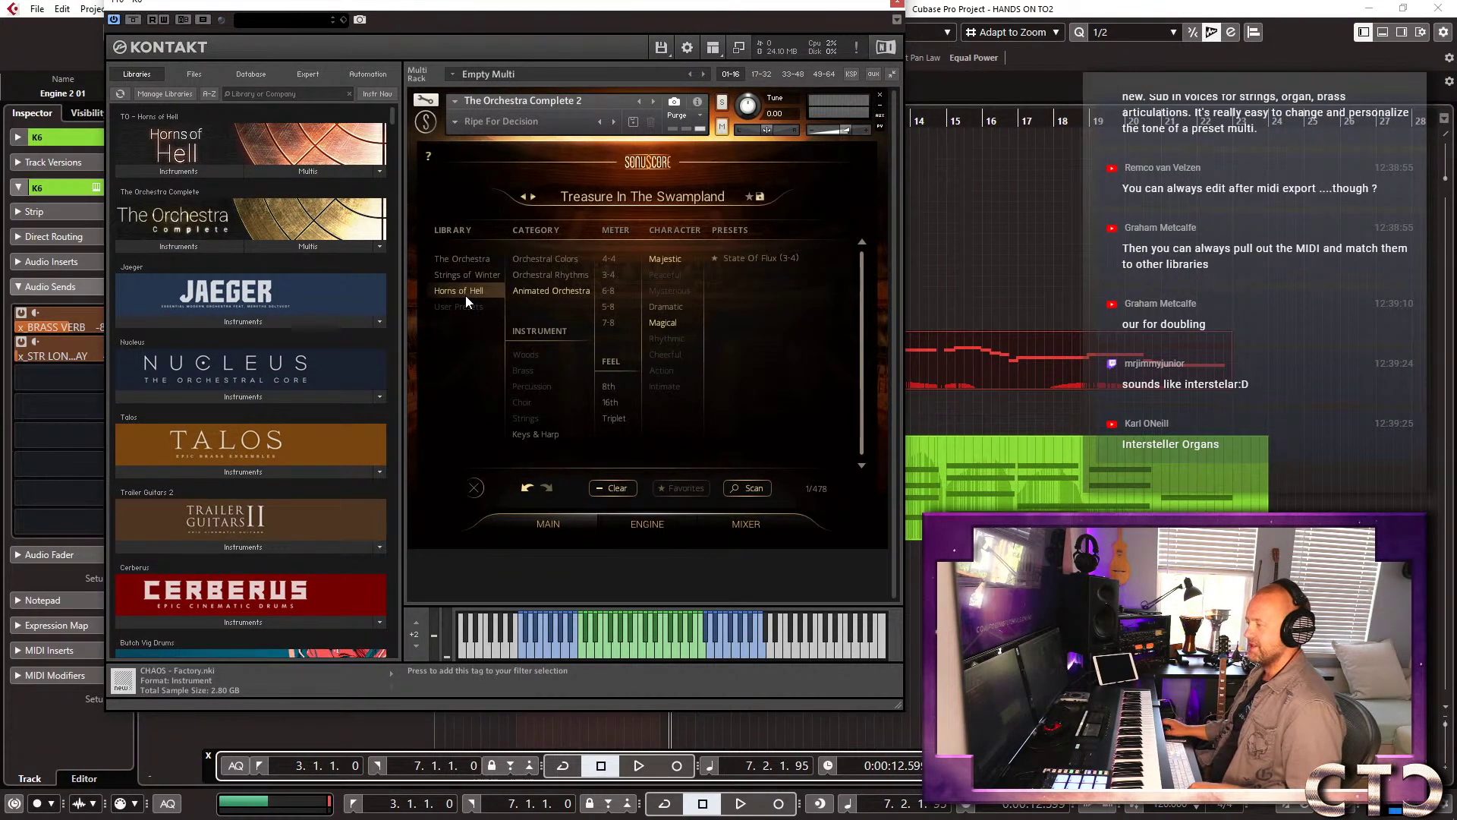
left_click(668, 325)
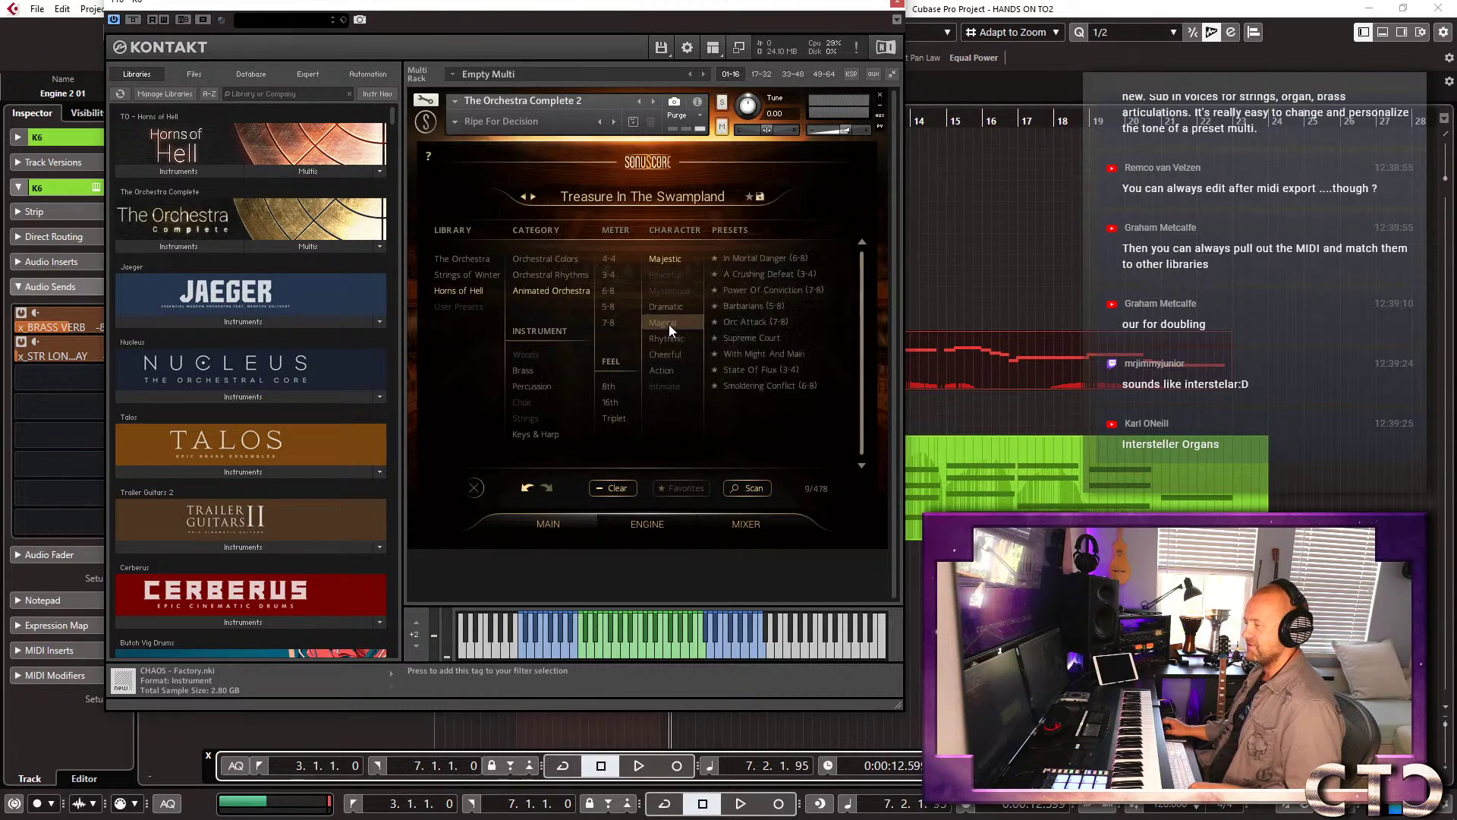
left_click(672, 259)
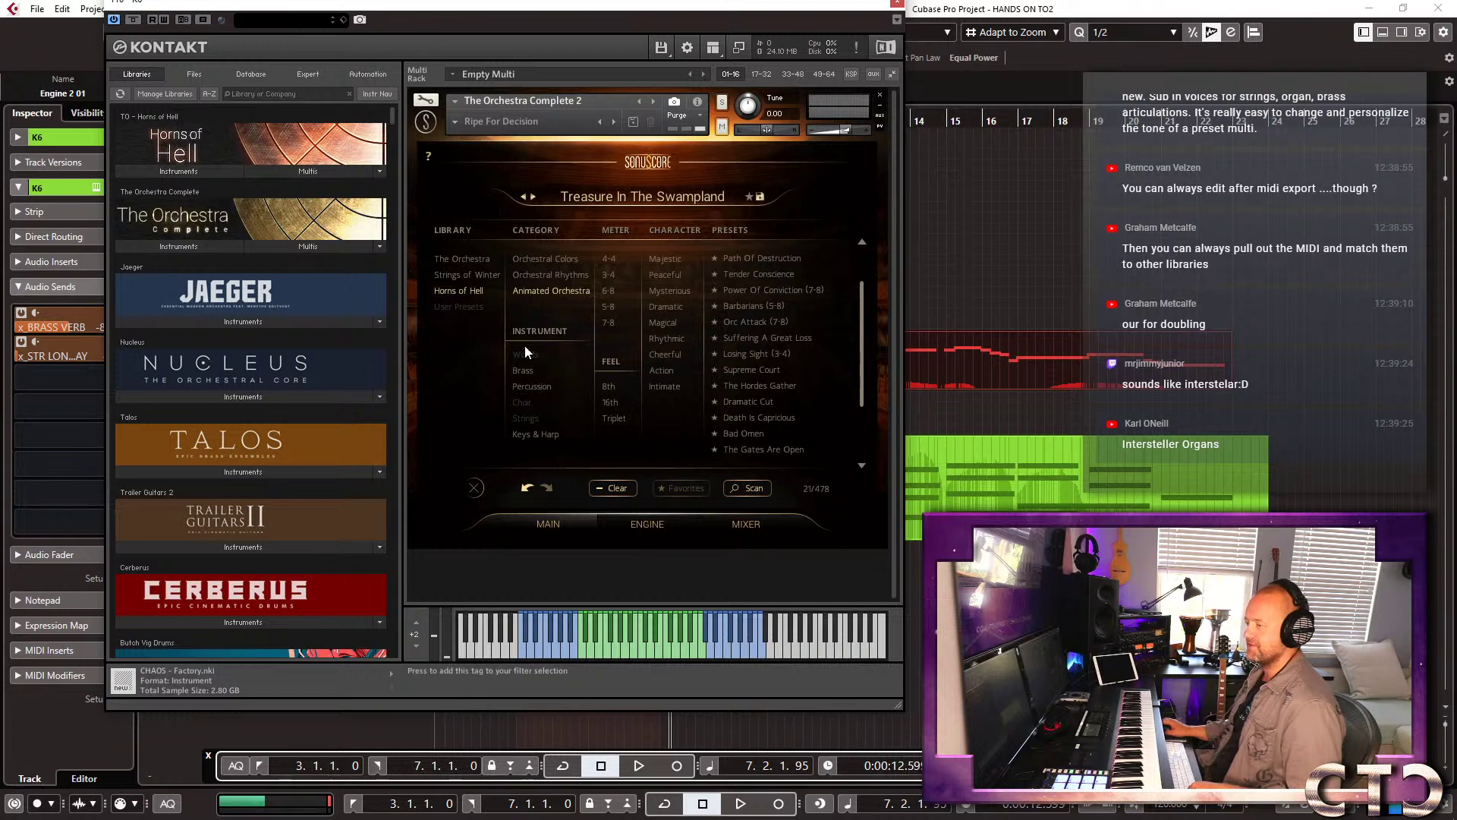
left_click(544, 288)
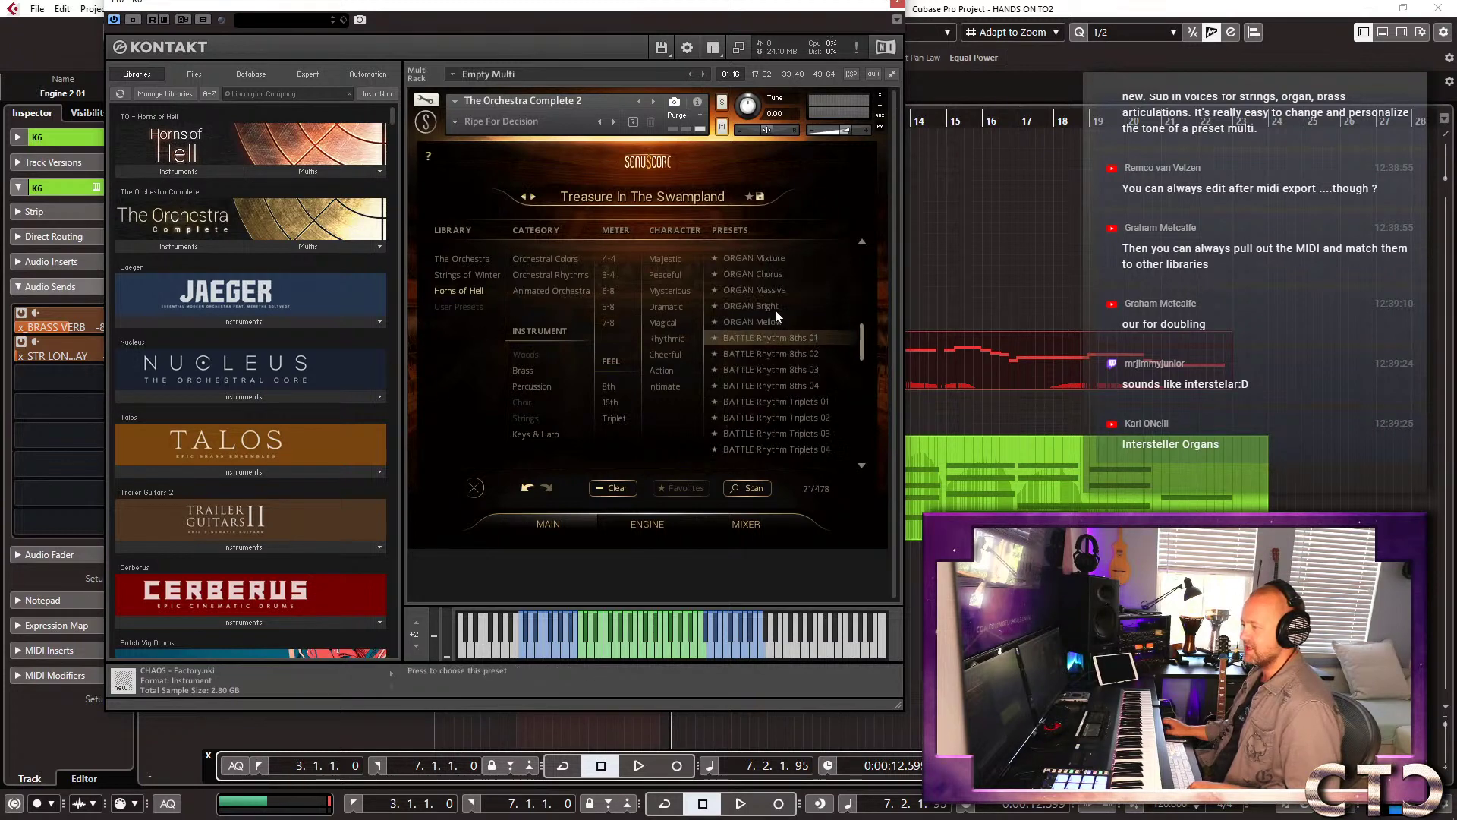
left_click_drag(856, 337, 839, 475)
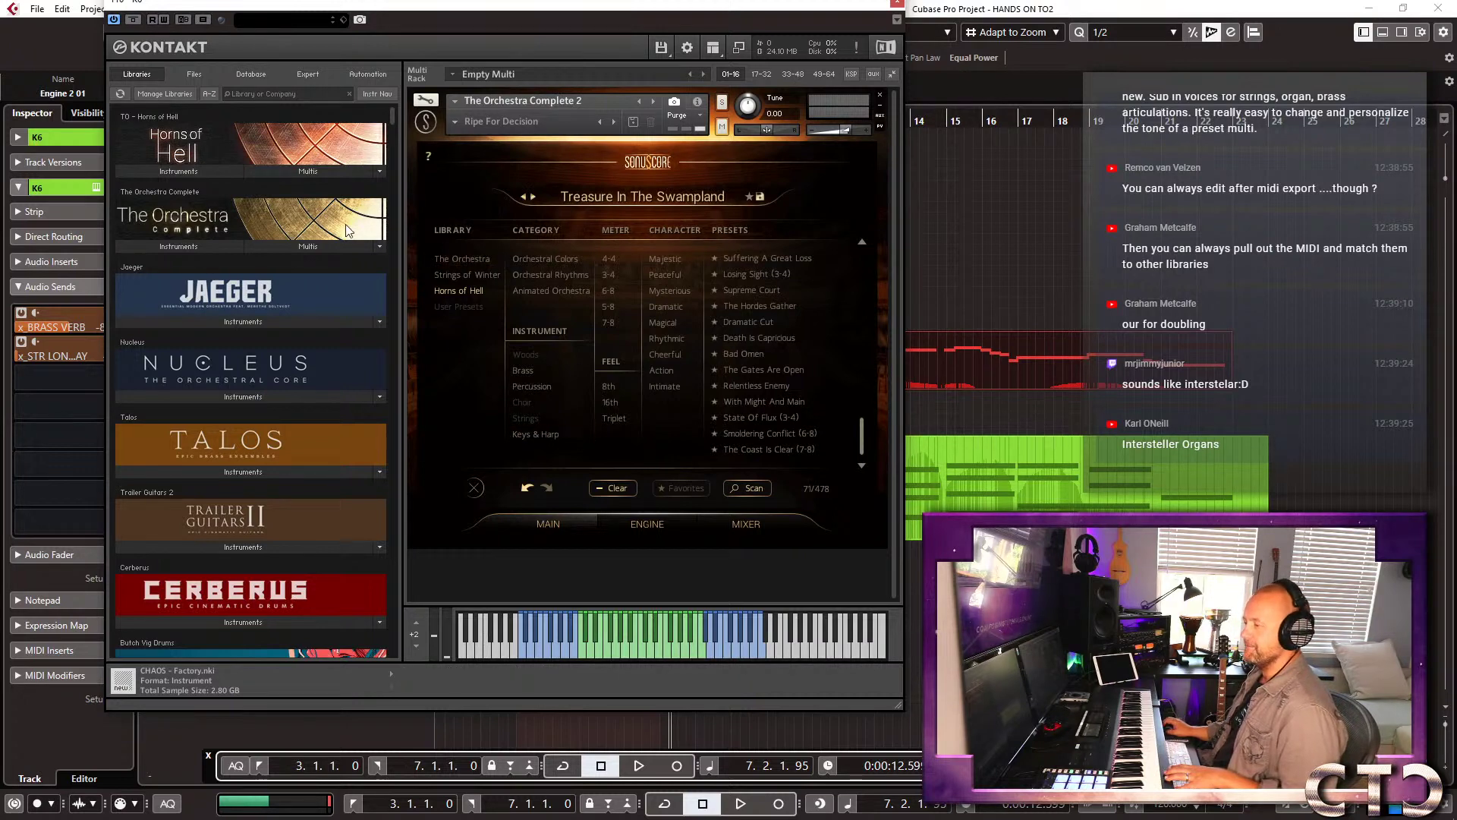
List the multis of The Orchestra Complete and remove the loaded instrument from the rack without saving its changes.
left_click(323, 245)
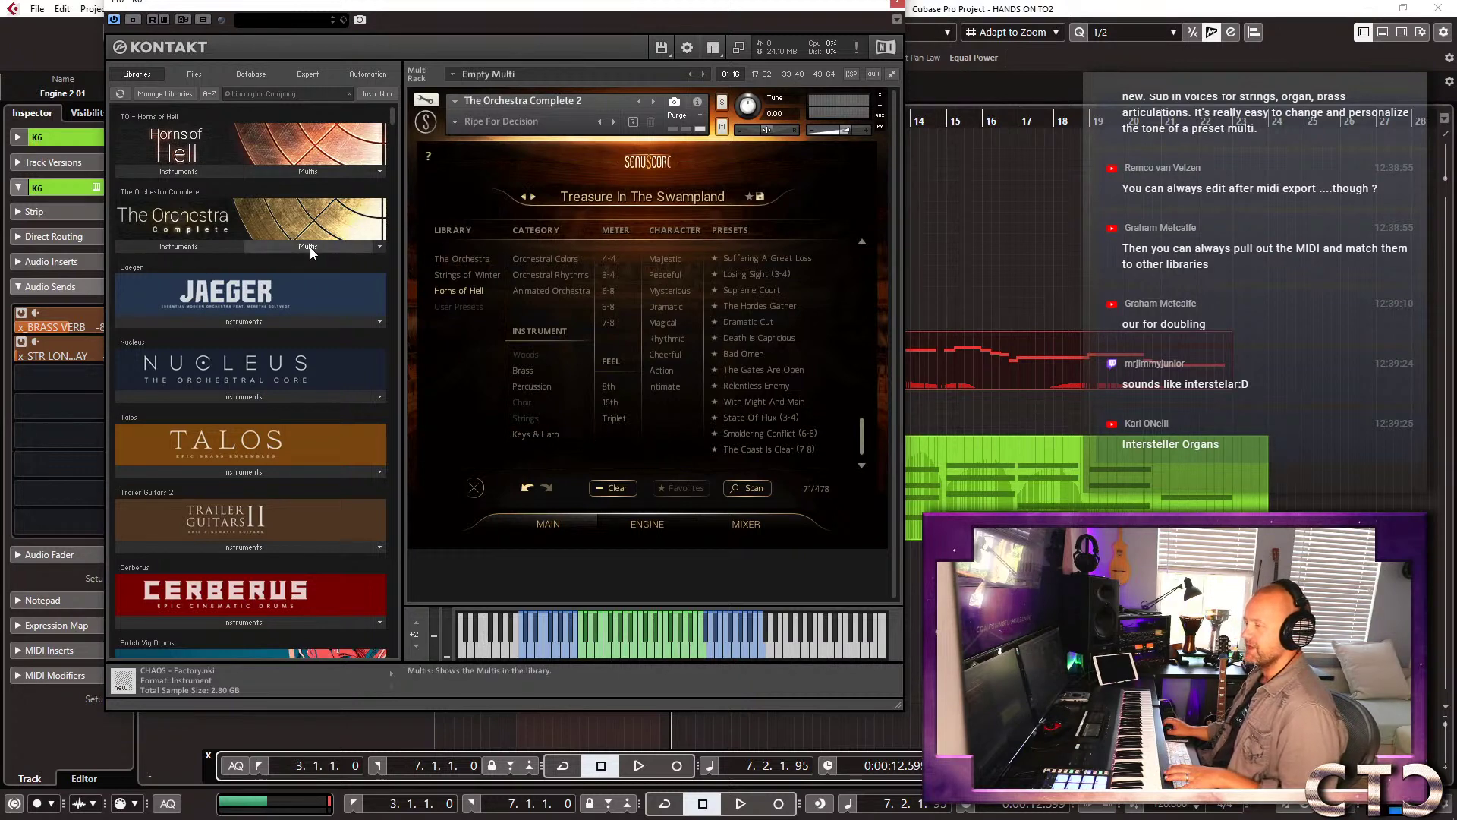
left_click(881, 97)
left_click(750, 474)
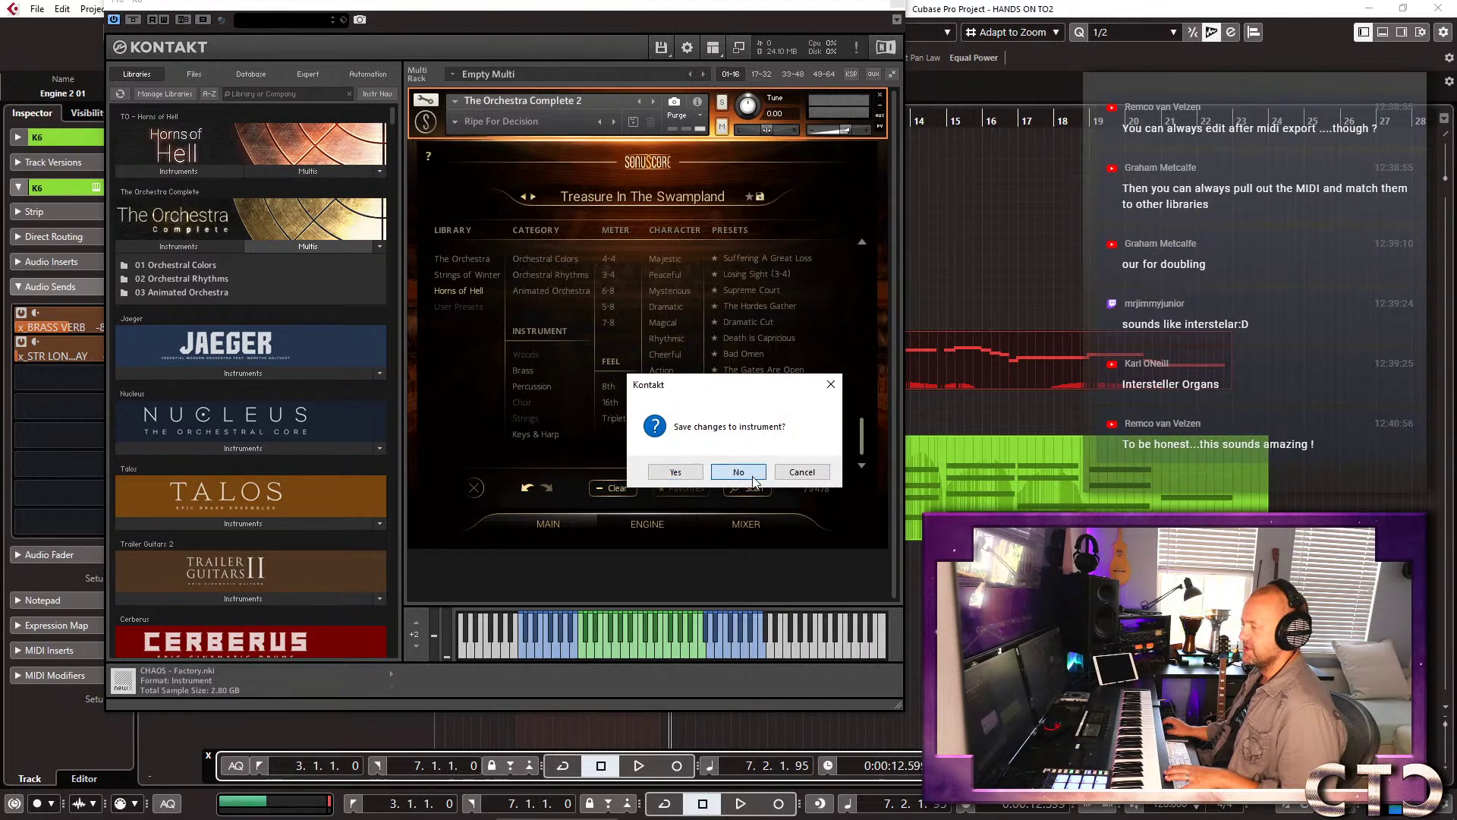
Open the 03 Animated Orchestra multis folder and start loading 04 ANIMATED - Mystic Waters.
left_click(154, 292)
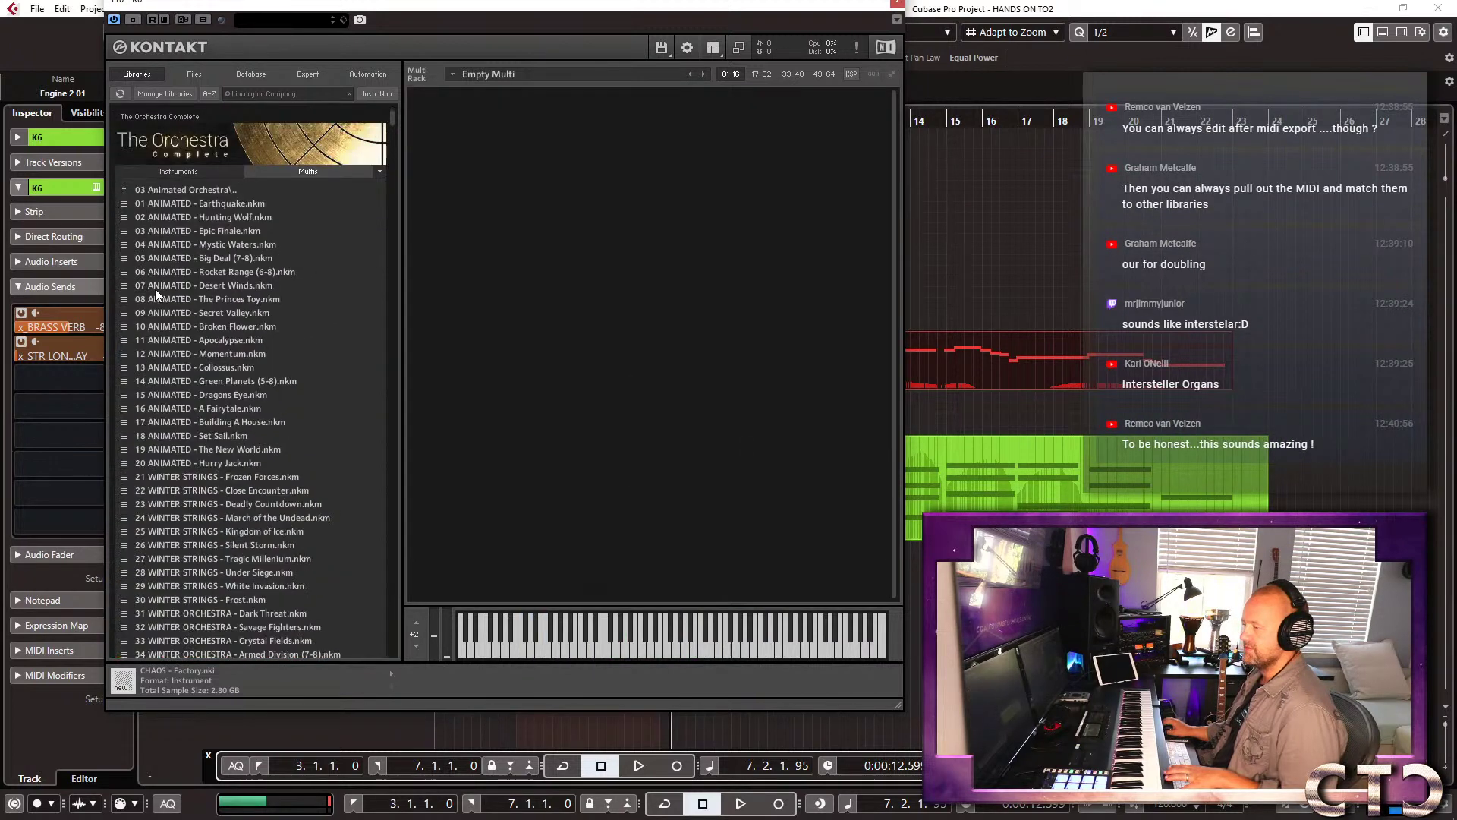
double_click(204, 244)
left_click(703, 471)
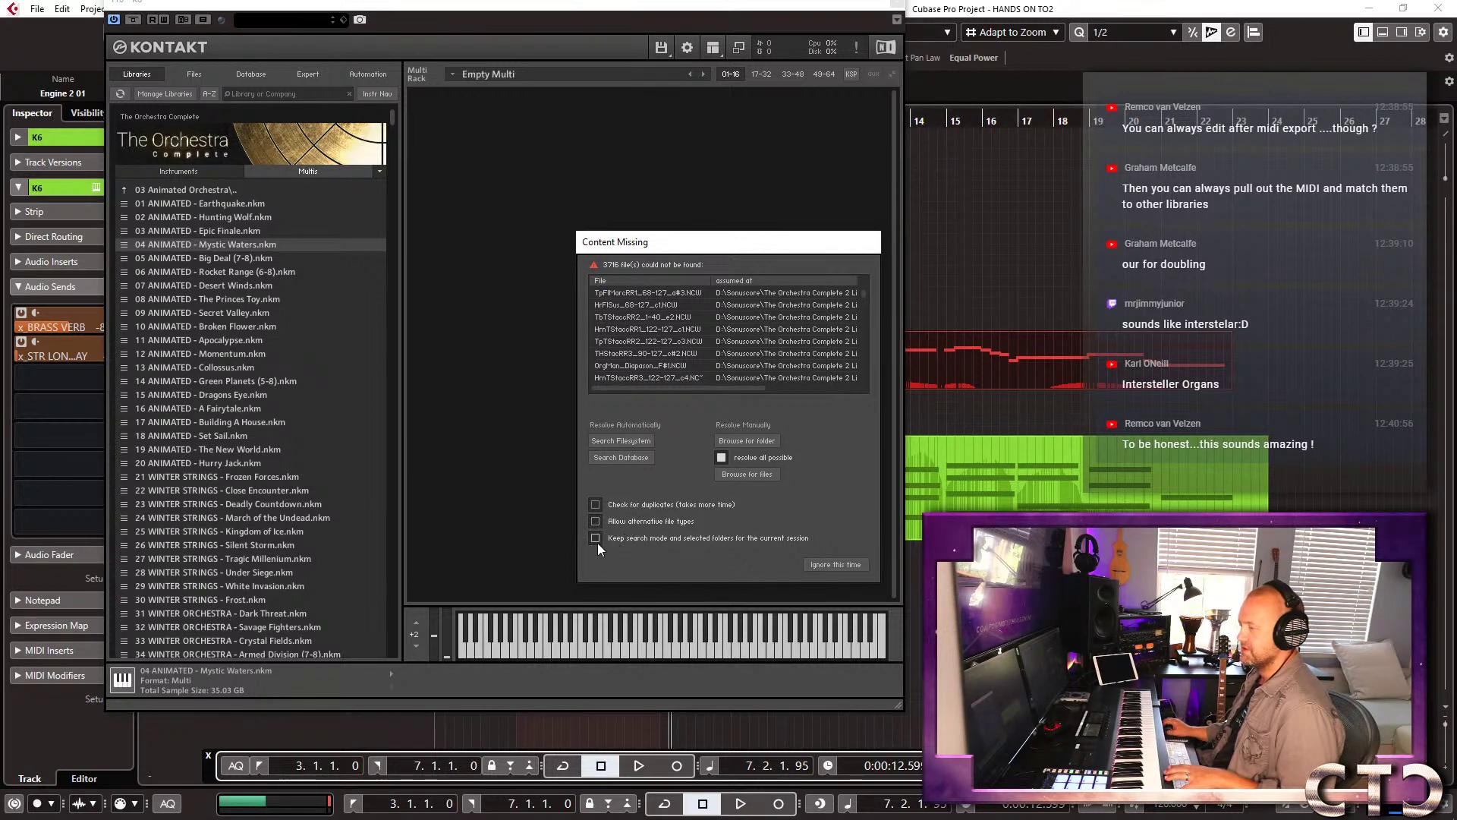
Resolve the missing samples by choosing The Orchestra Complete 2 Library folder, and audition the Mystic Waters multi.
left_click(745, 440)
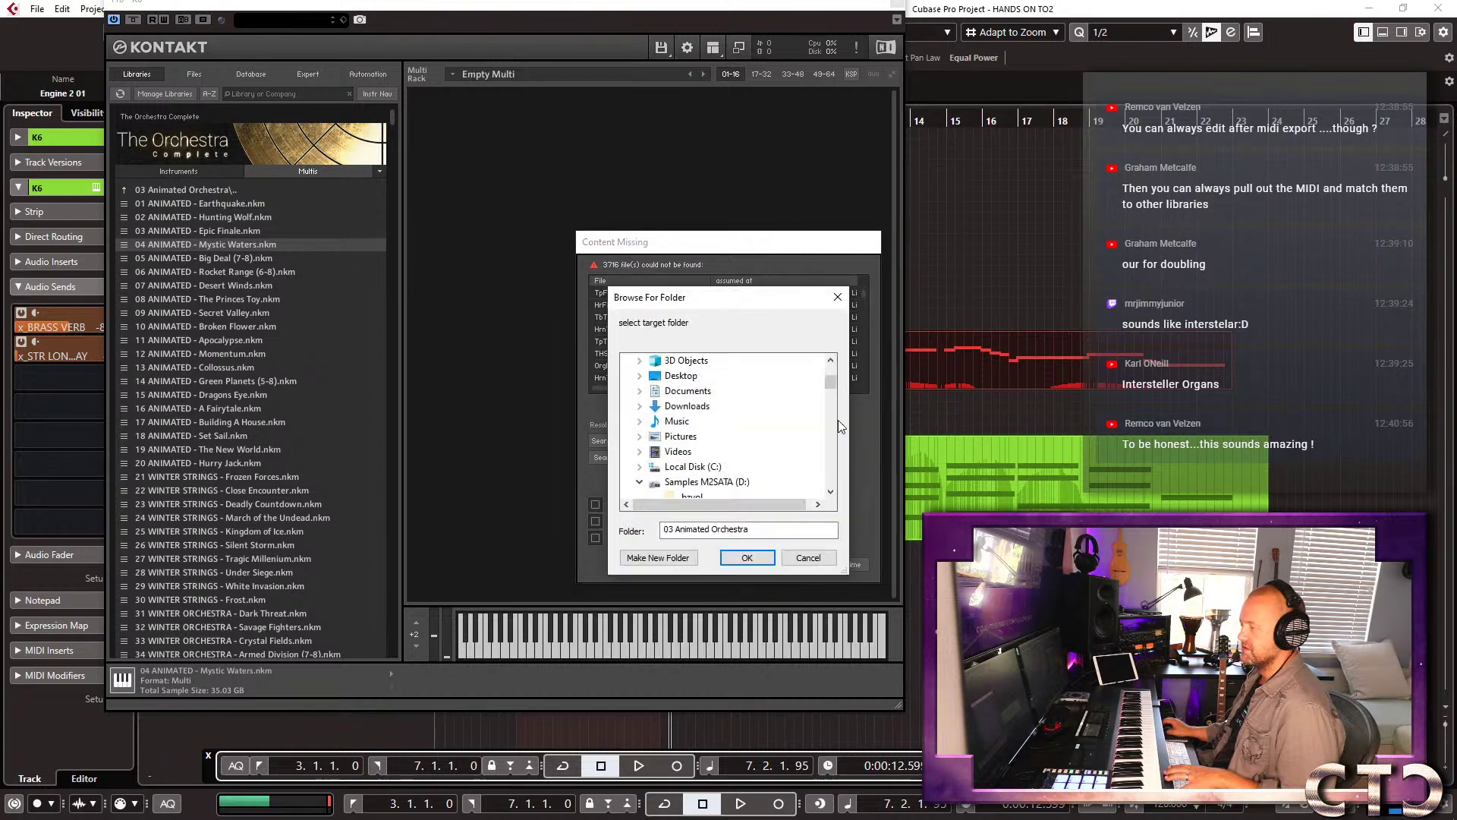
scroll(774, 432, "down", 8)
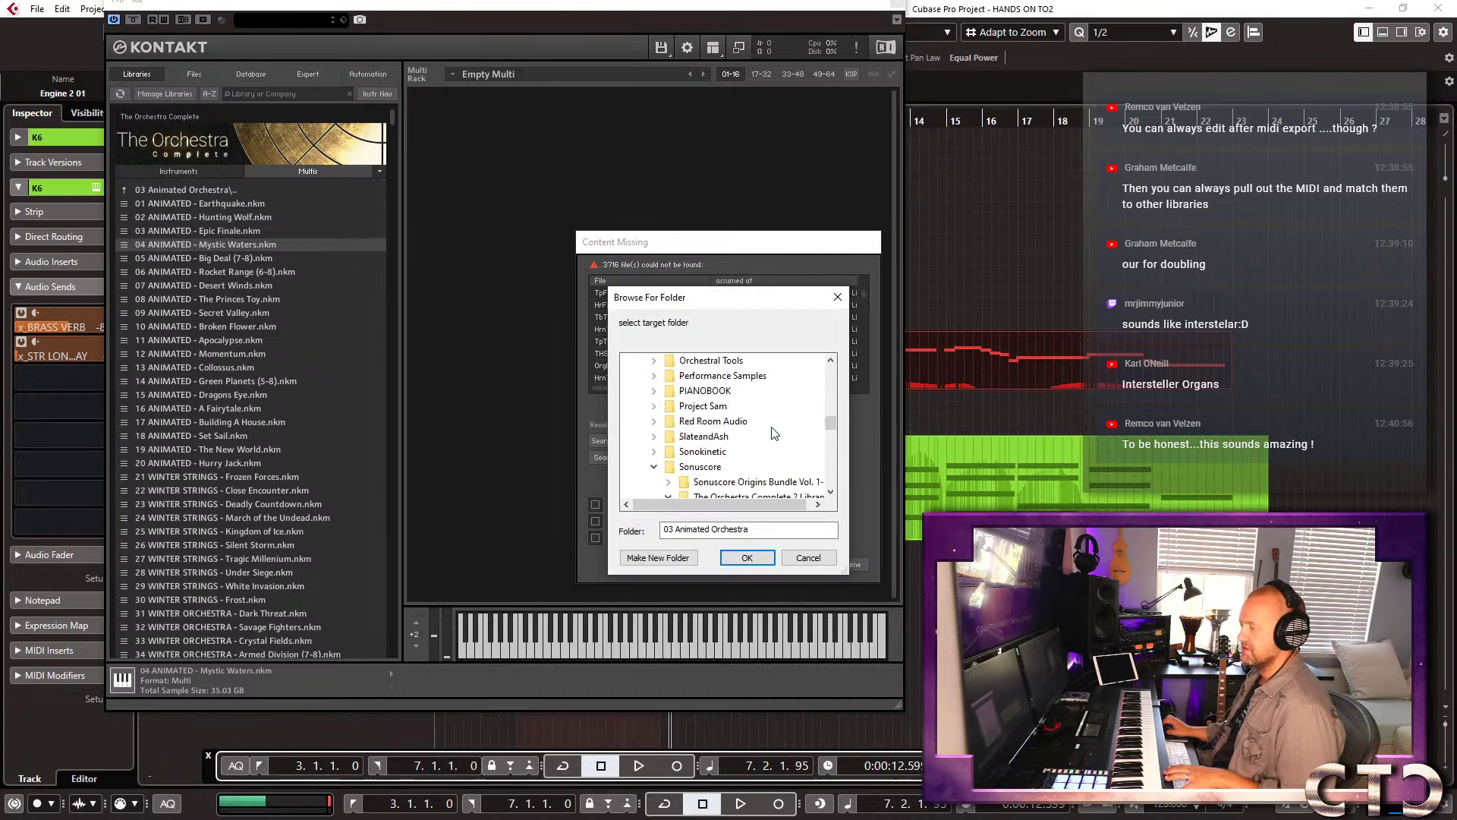
scroll(774, 432, "down", 3)
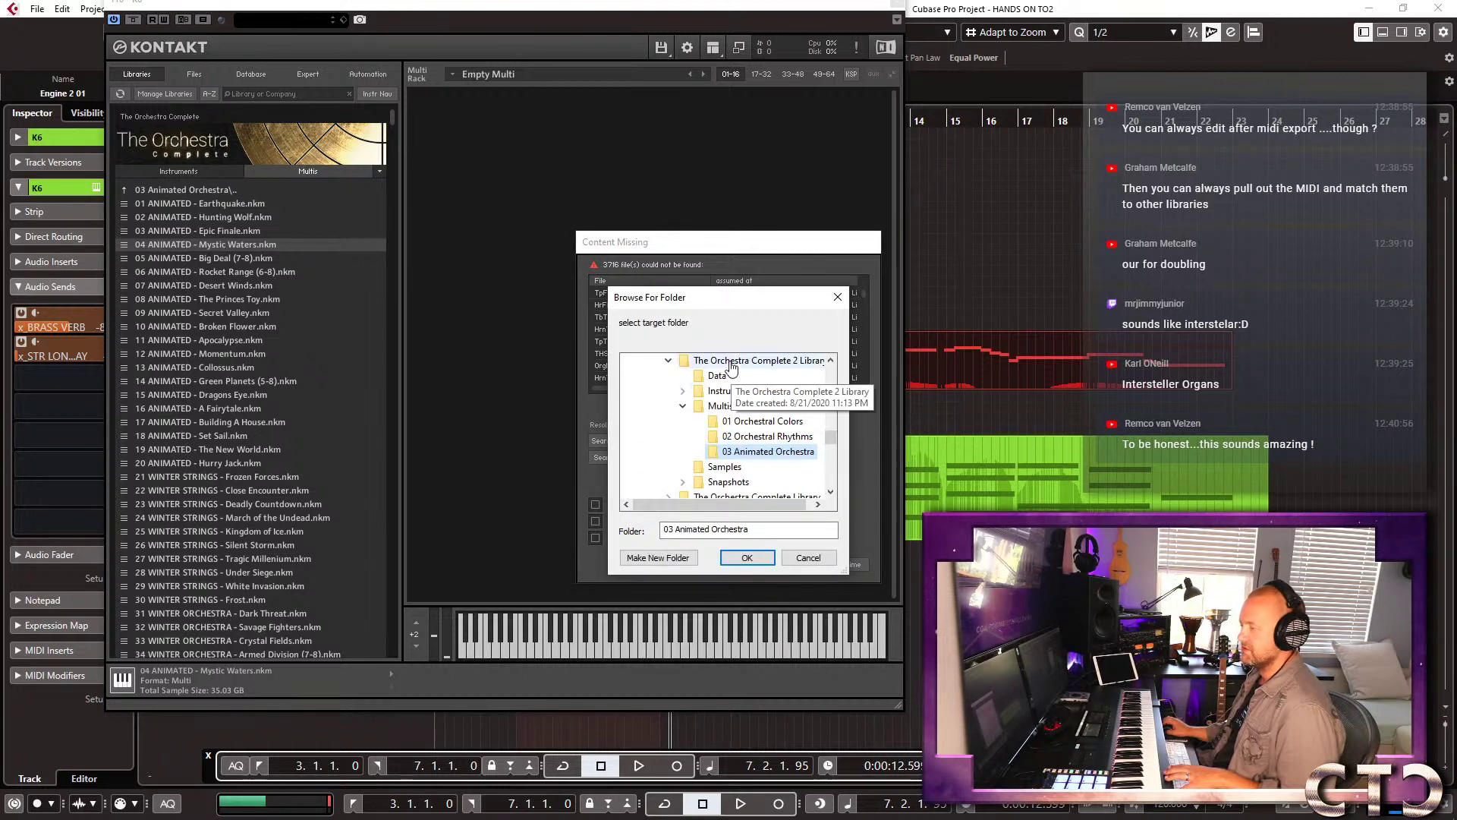
left_click(747, 557)
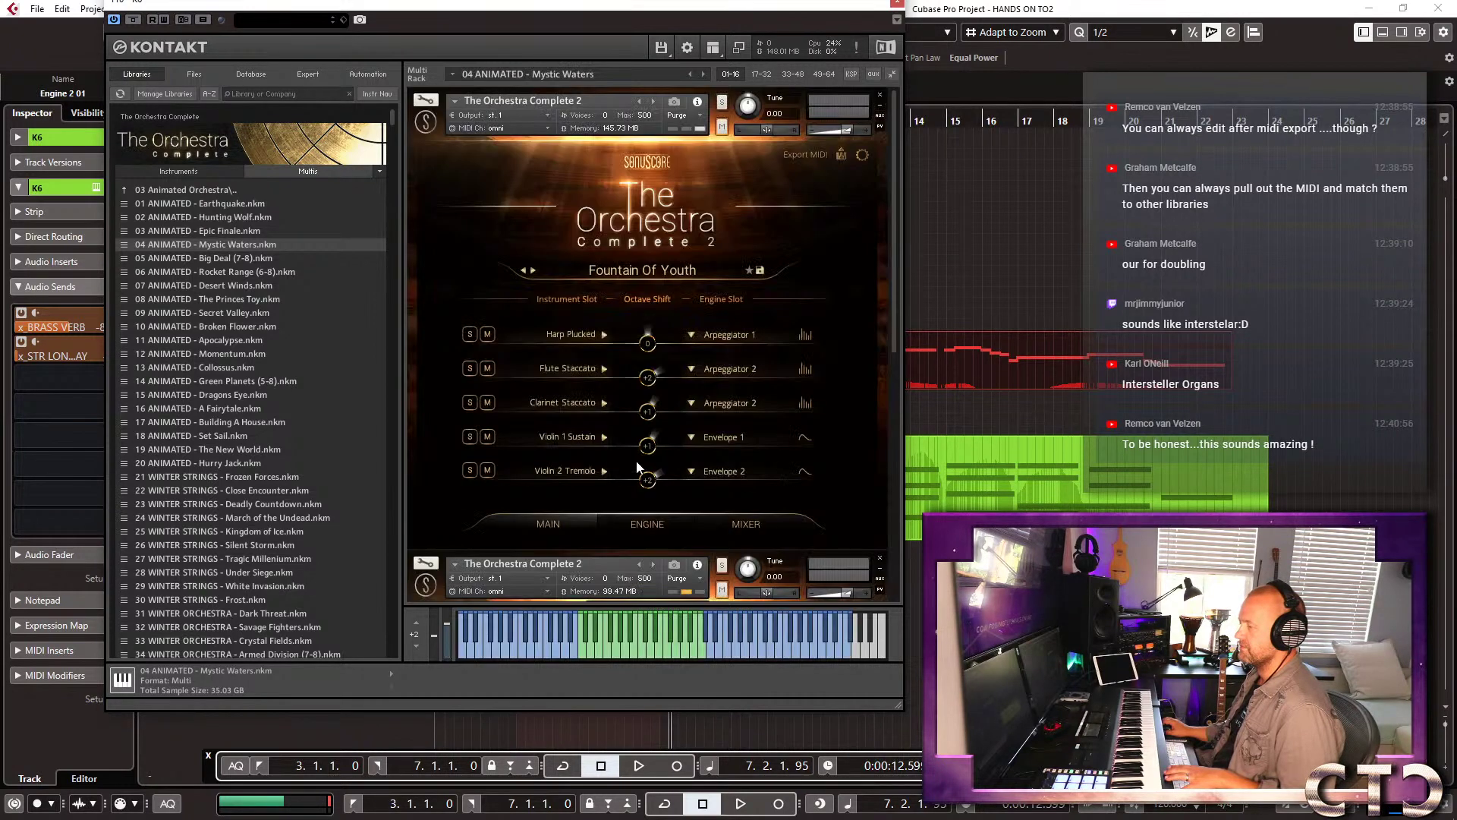
mouse_move(890, 176)
left_mouse_down()
mouse_move(903, 461)
mouse_move(899, 156)
left_mouse_up()
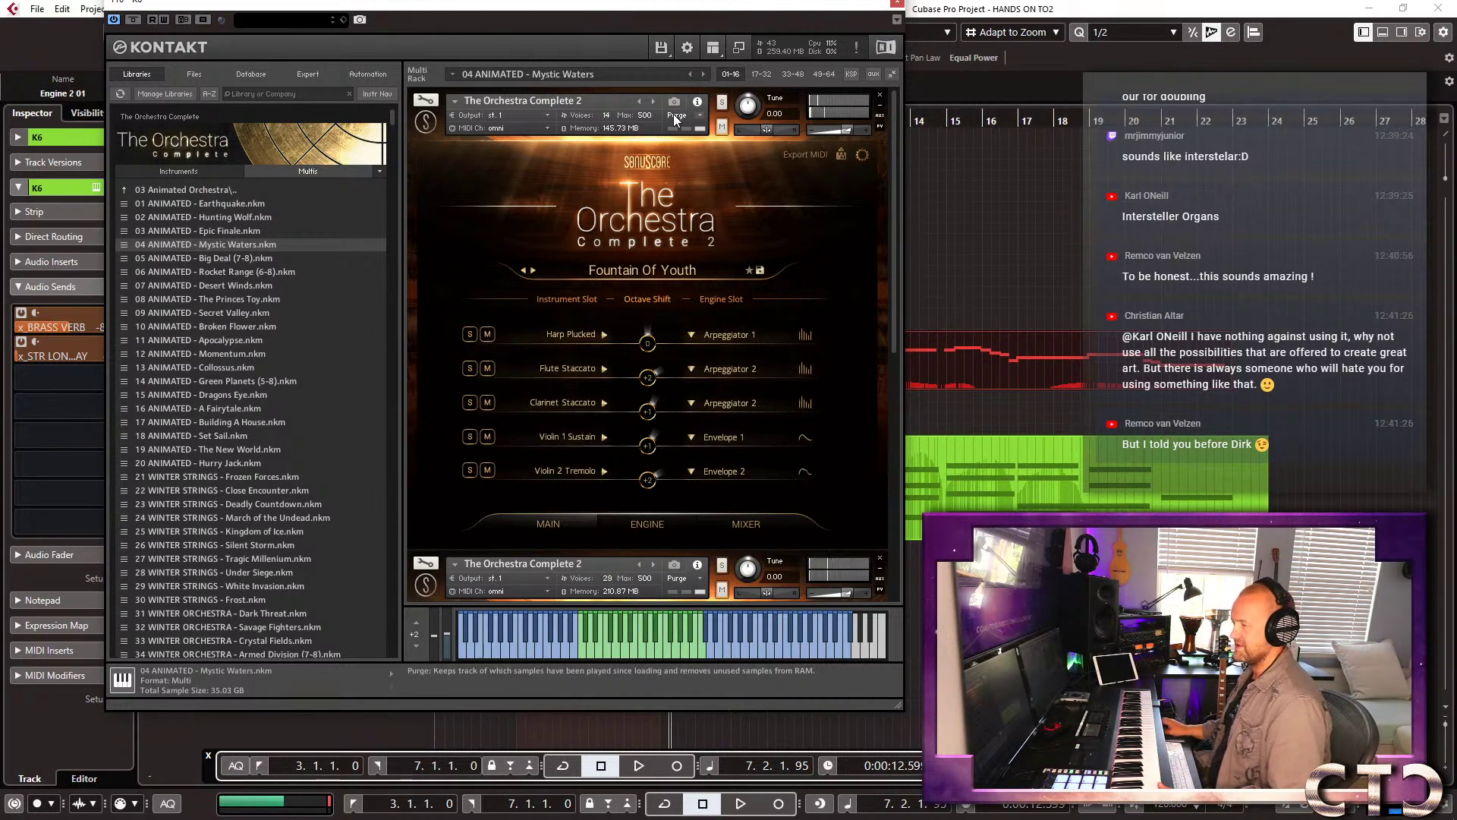
Load 05 ANIMATED - Big Deal (7-8), resolving its samples from The Orchestra Complete 2 Library and keeping that folder for the session.
left_click(699, 77)
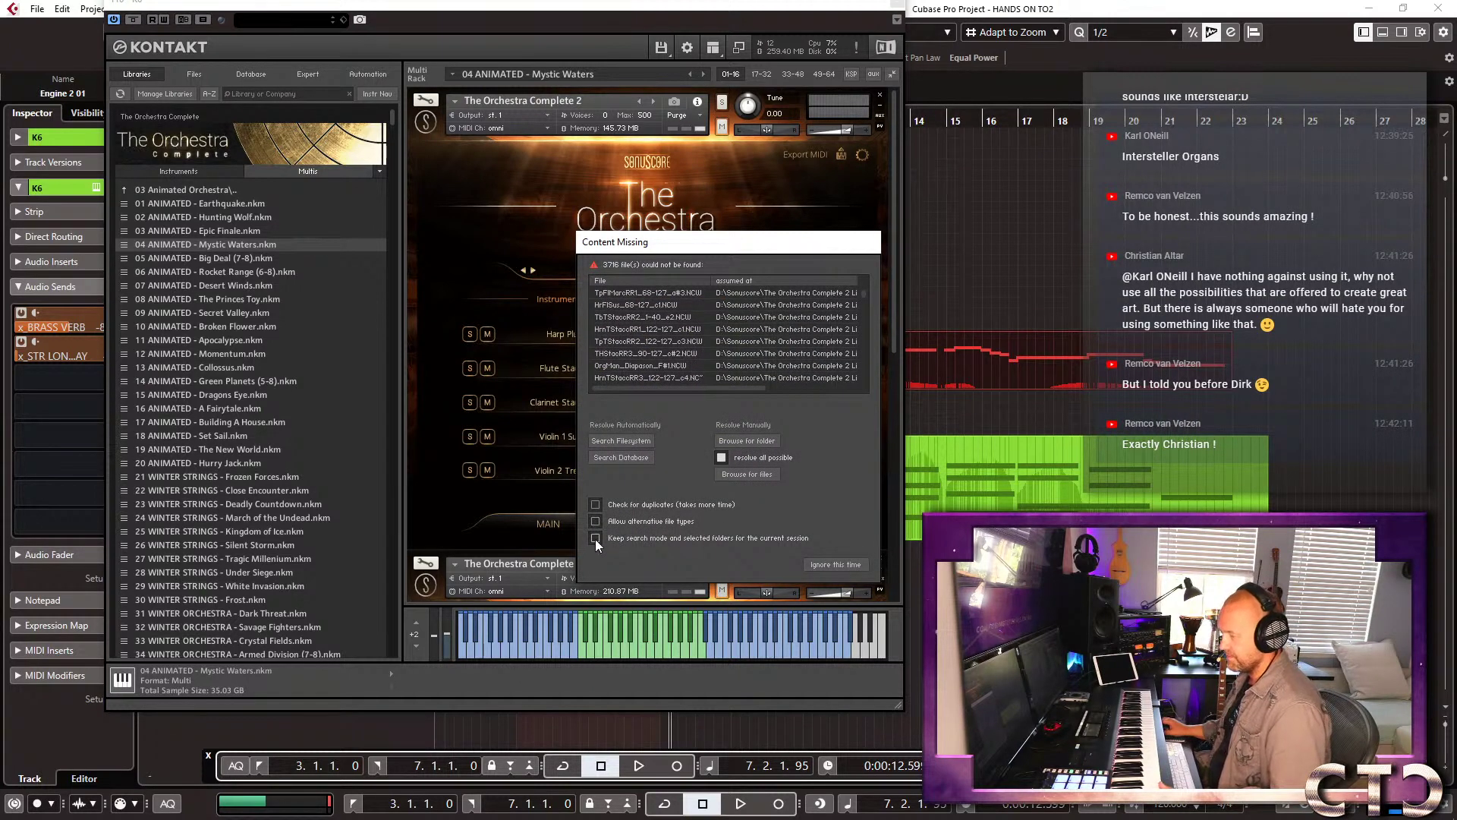
left_click(745, 442)
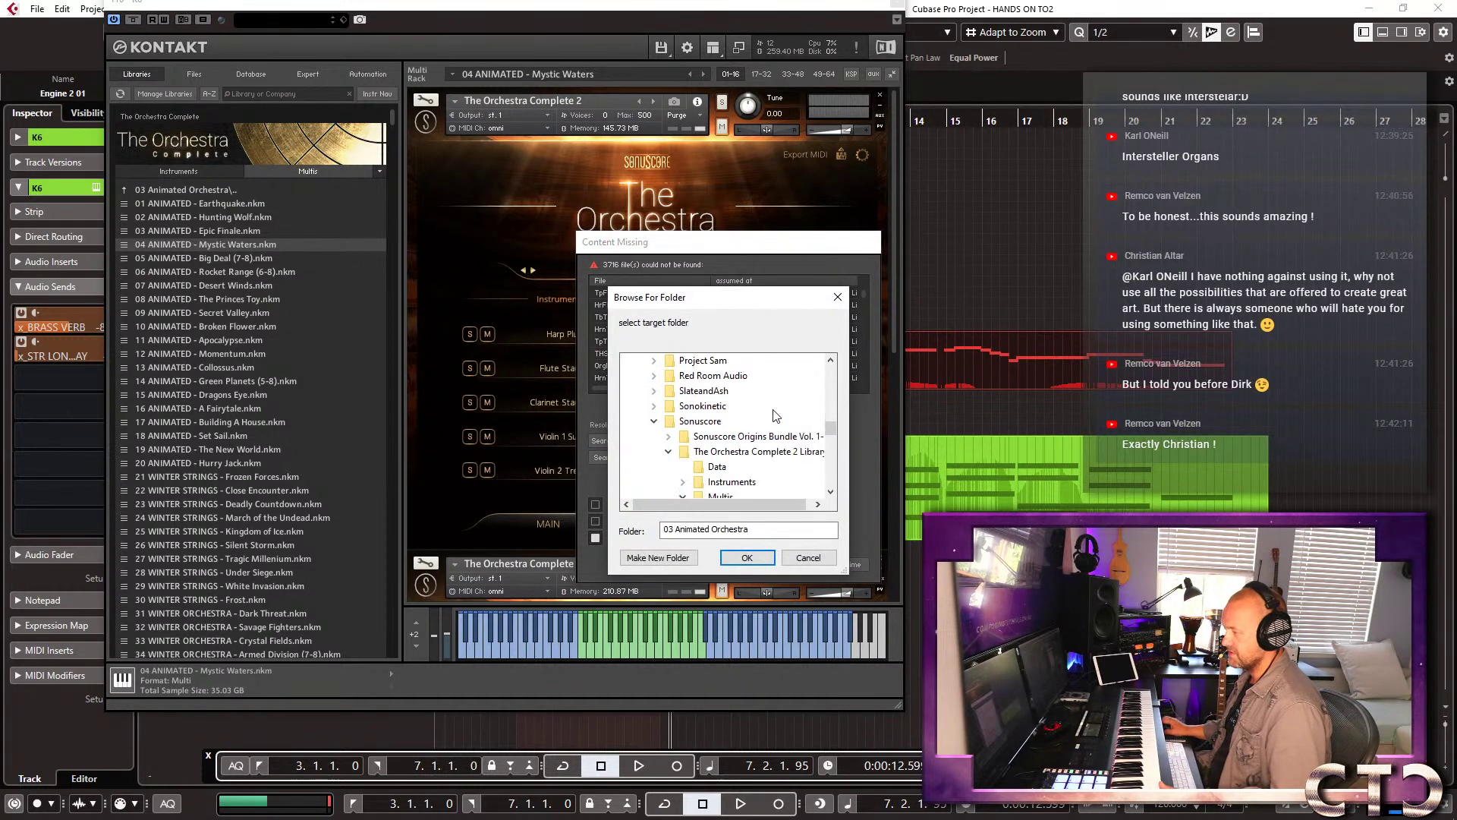
left_click(759, 451)
left_click(746, 558)
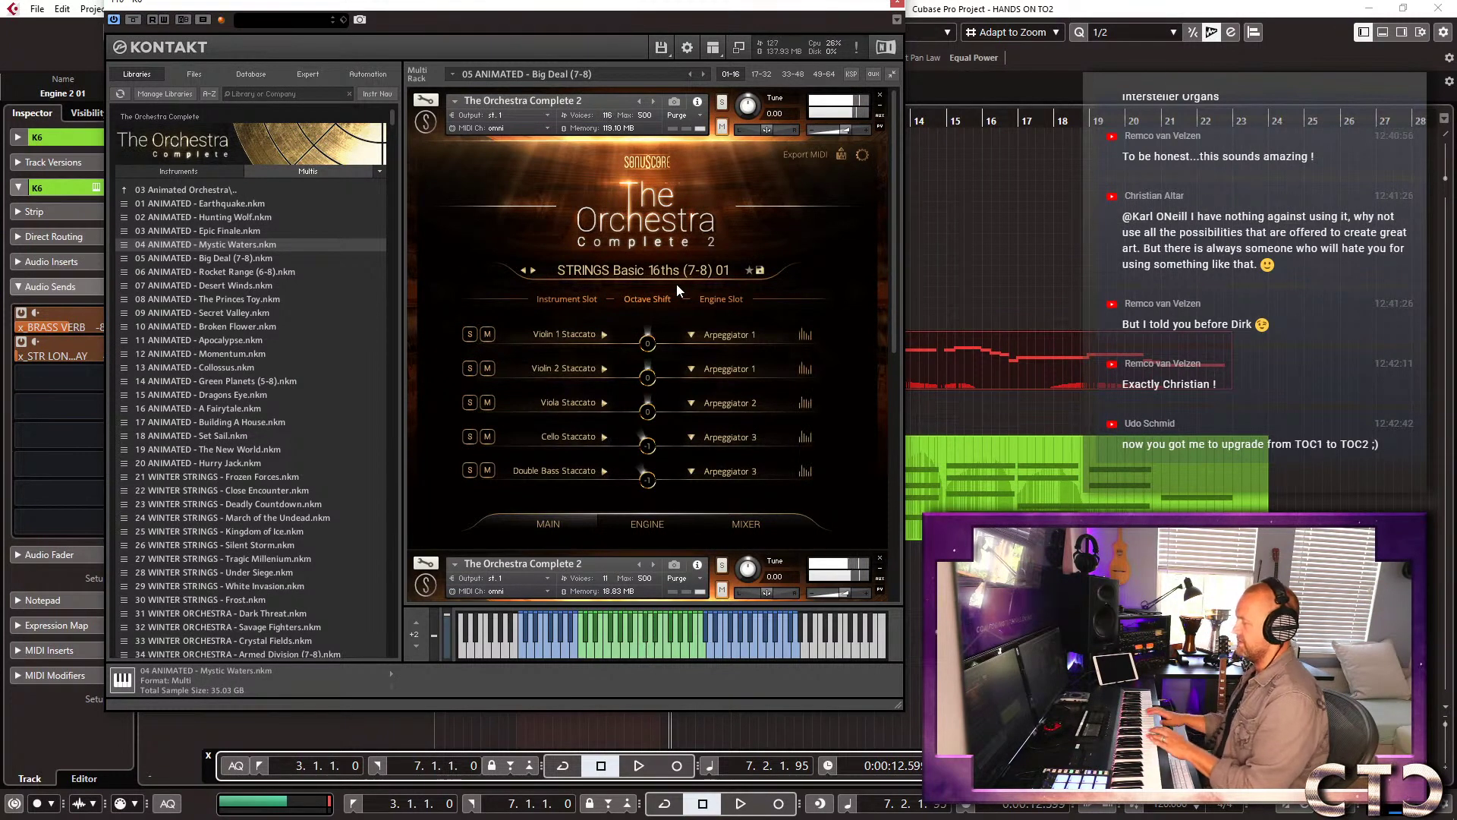
Switch to the next multi, 06 ANIMATED - Rocket Range (6-8), and audition it.
left_click(653, 100)
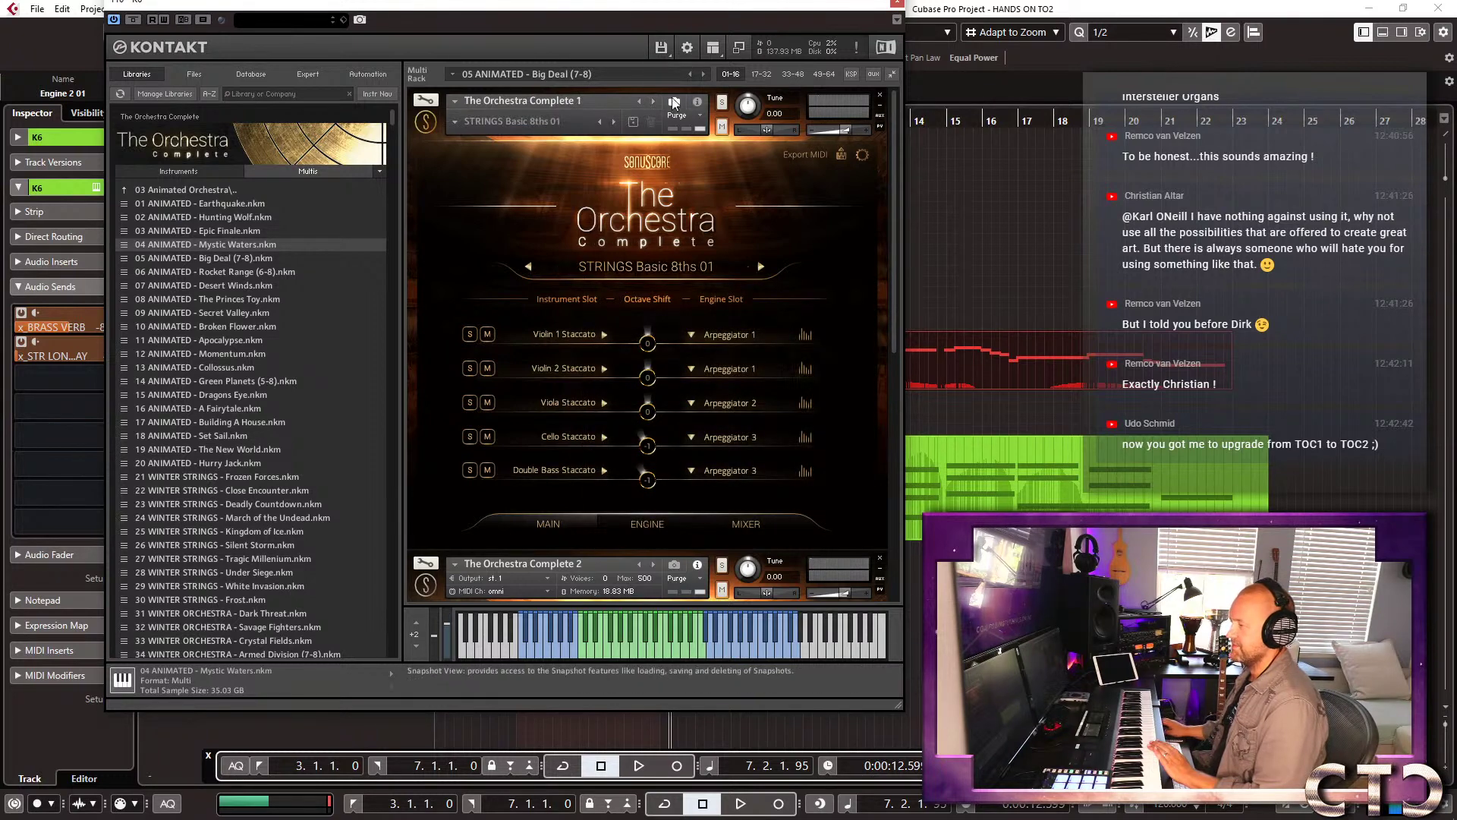
left_click(704, 73)
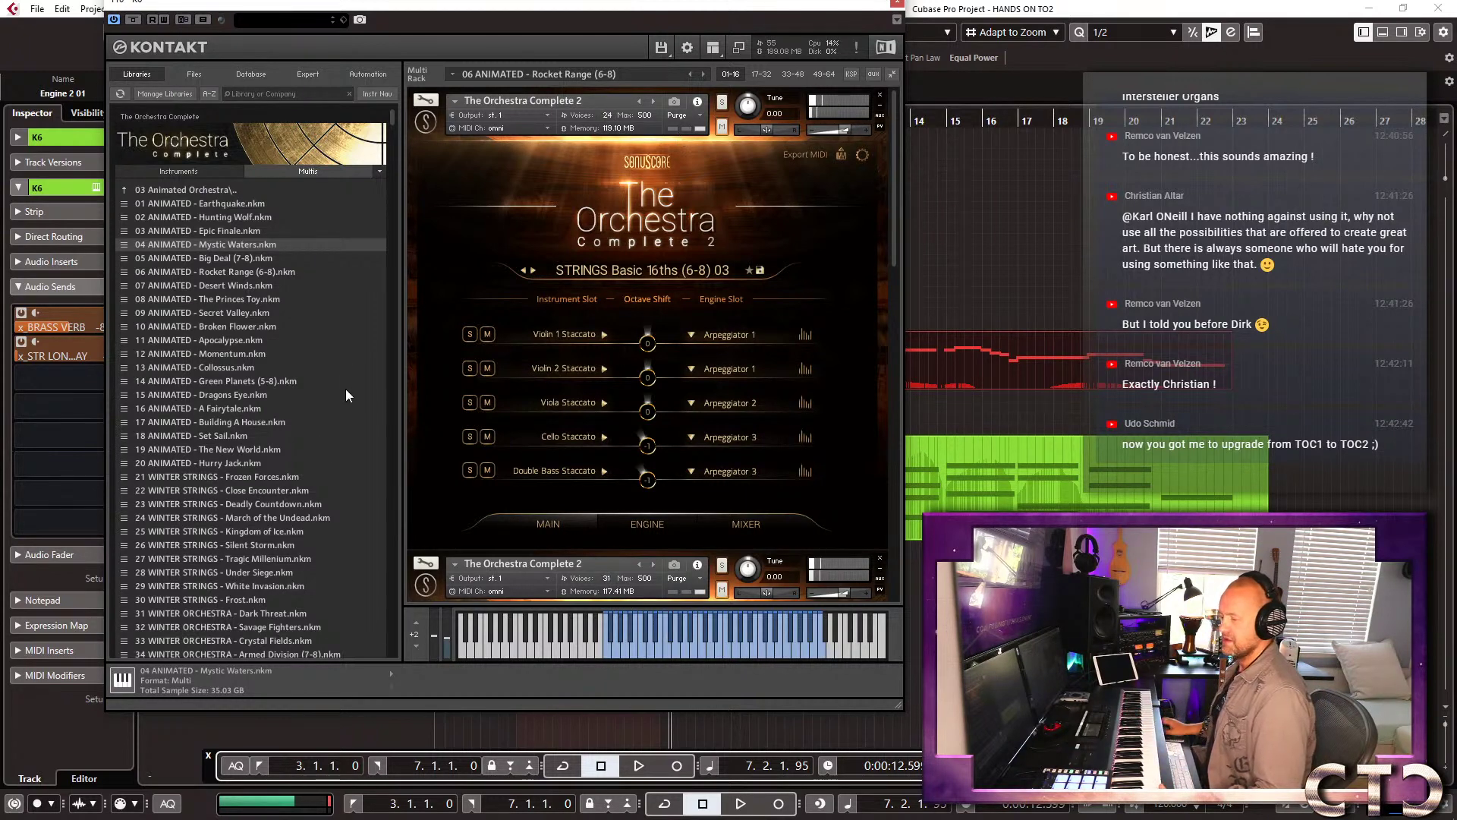
Load the 47 ANIMATED - The Smell Of Summer Rain multi, then 48 ANIMATED - Scandinavian Spring, and audition them.
scroll(252, 542, "down", 8)
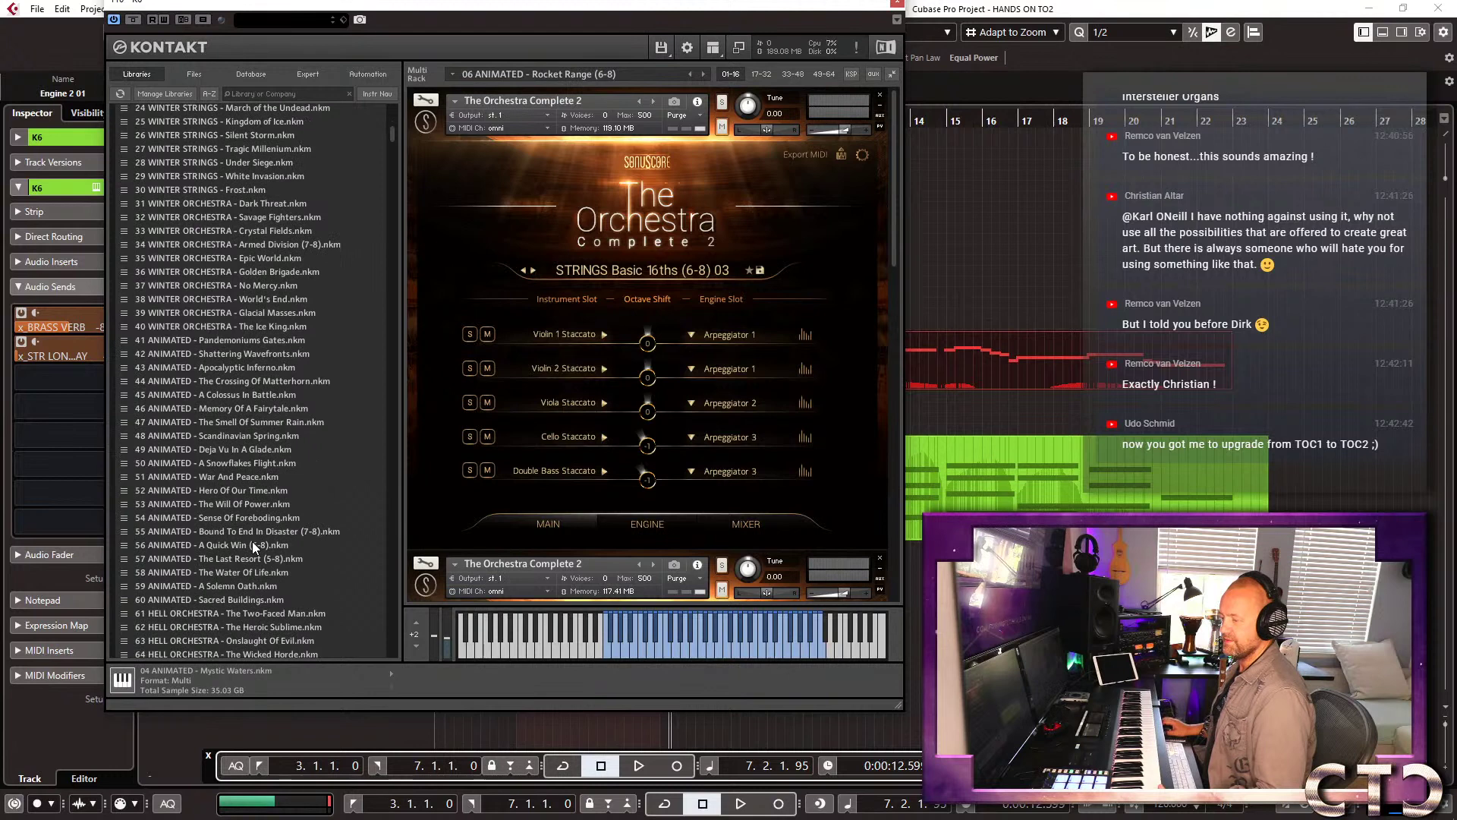
scroll(252, 542, "down", 4)
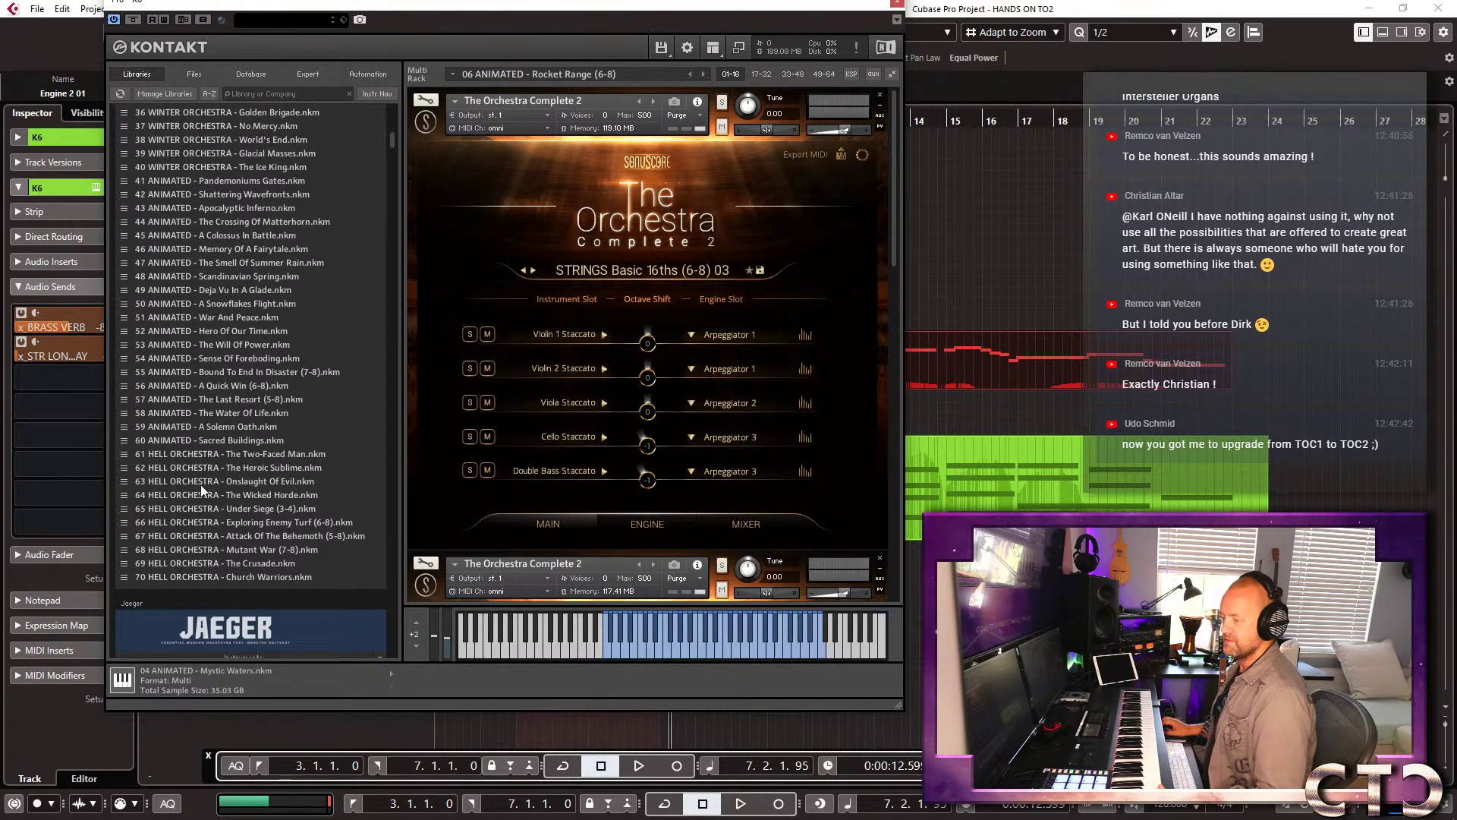
scroll(202, 490, "up", 3)
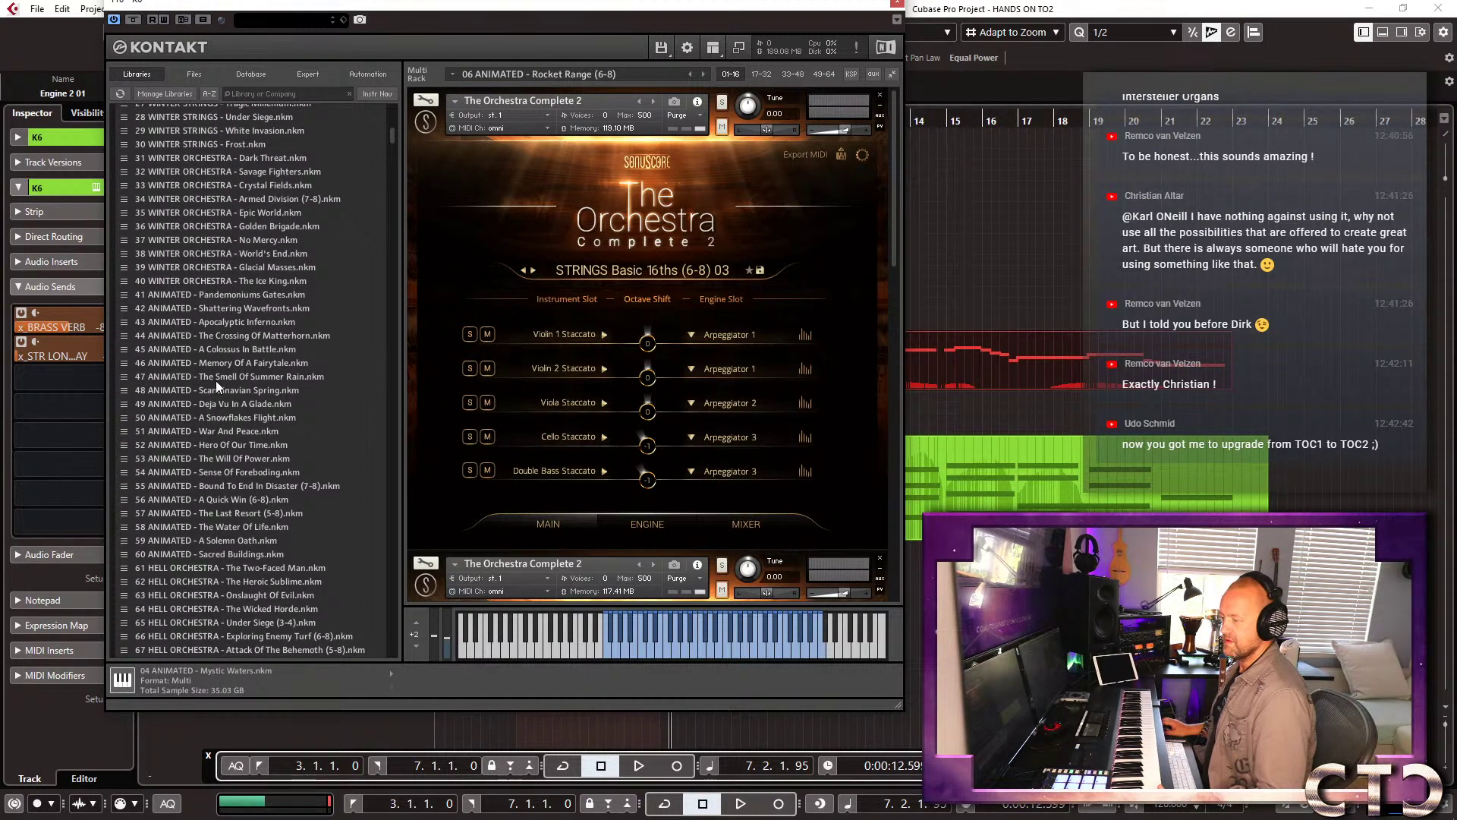
double_click(216, 377)
left_click(704, 467)
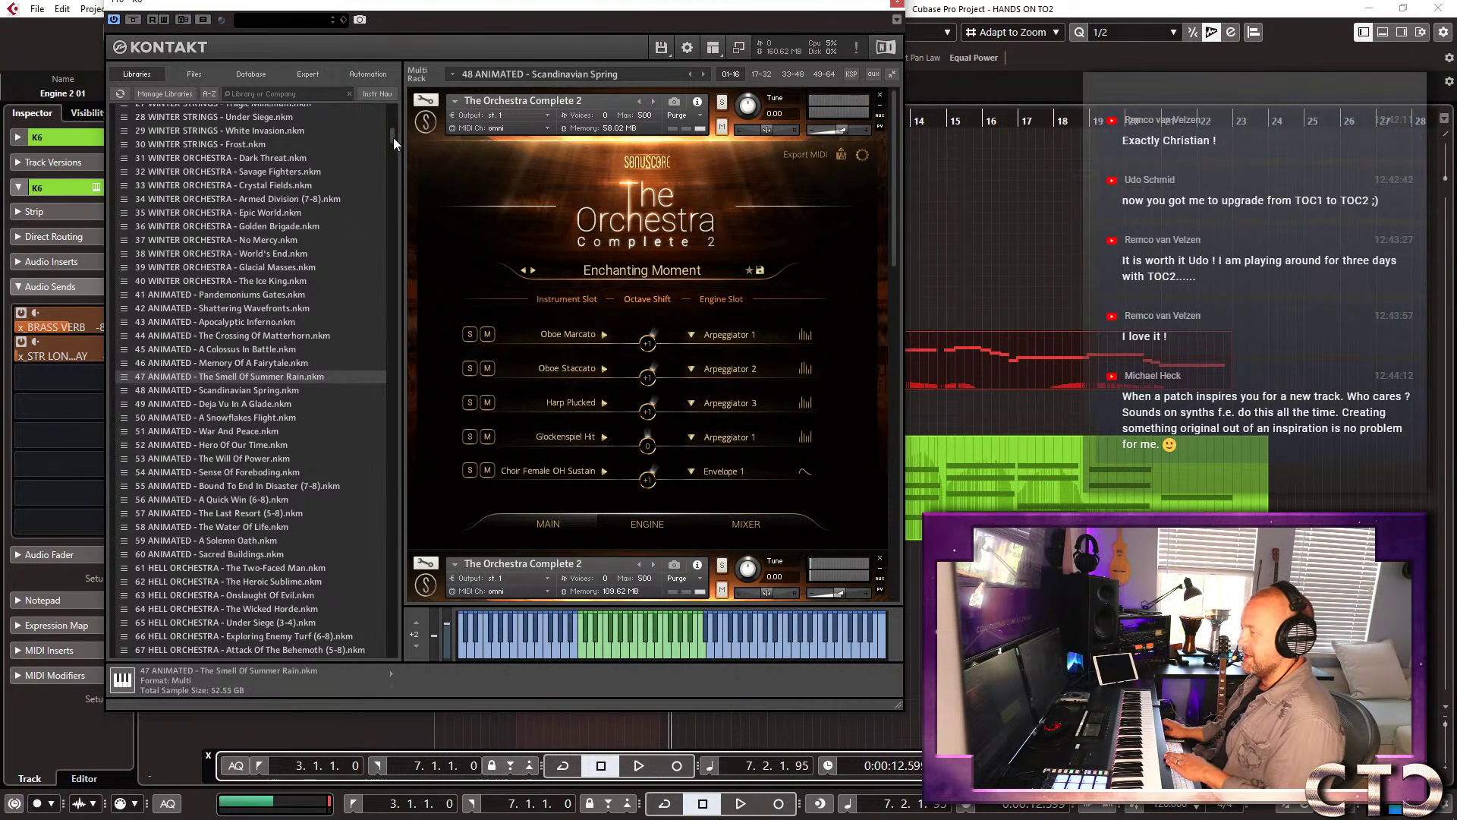
Load the 49 ANIMATED - Deja Vu In A Glade multi and audition it.
scroll(393, 138, "down", 3)
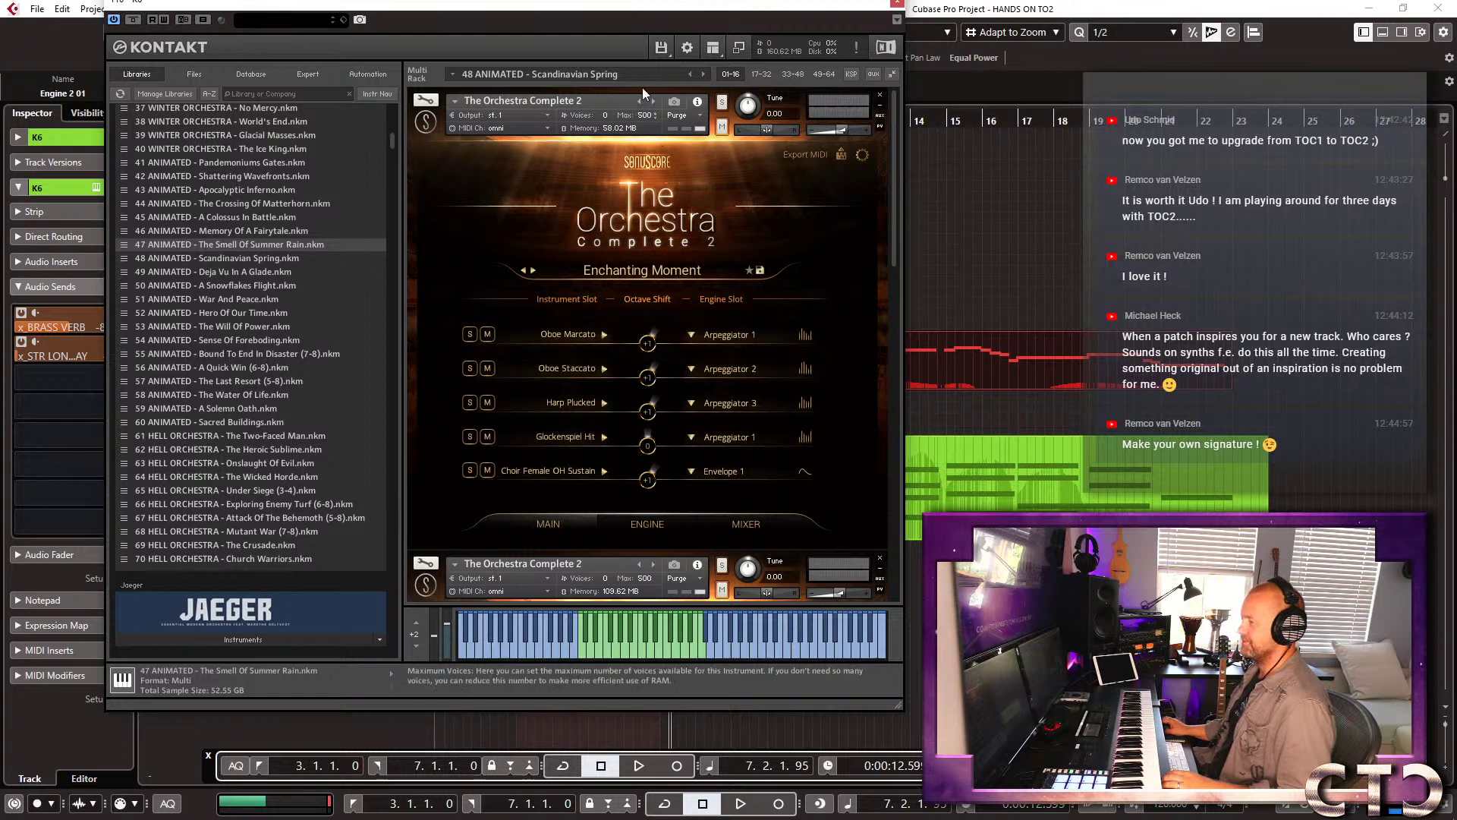
left_click(687, 134)
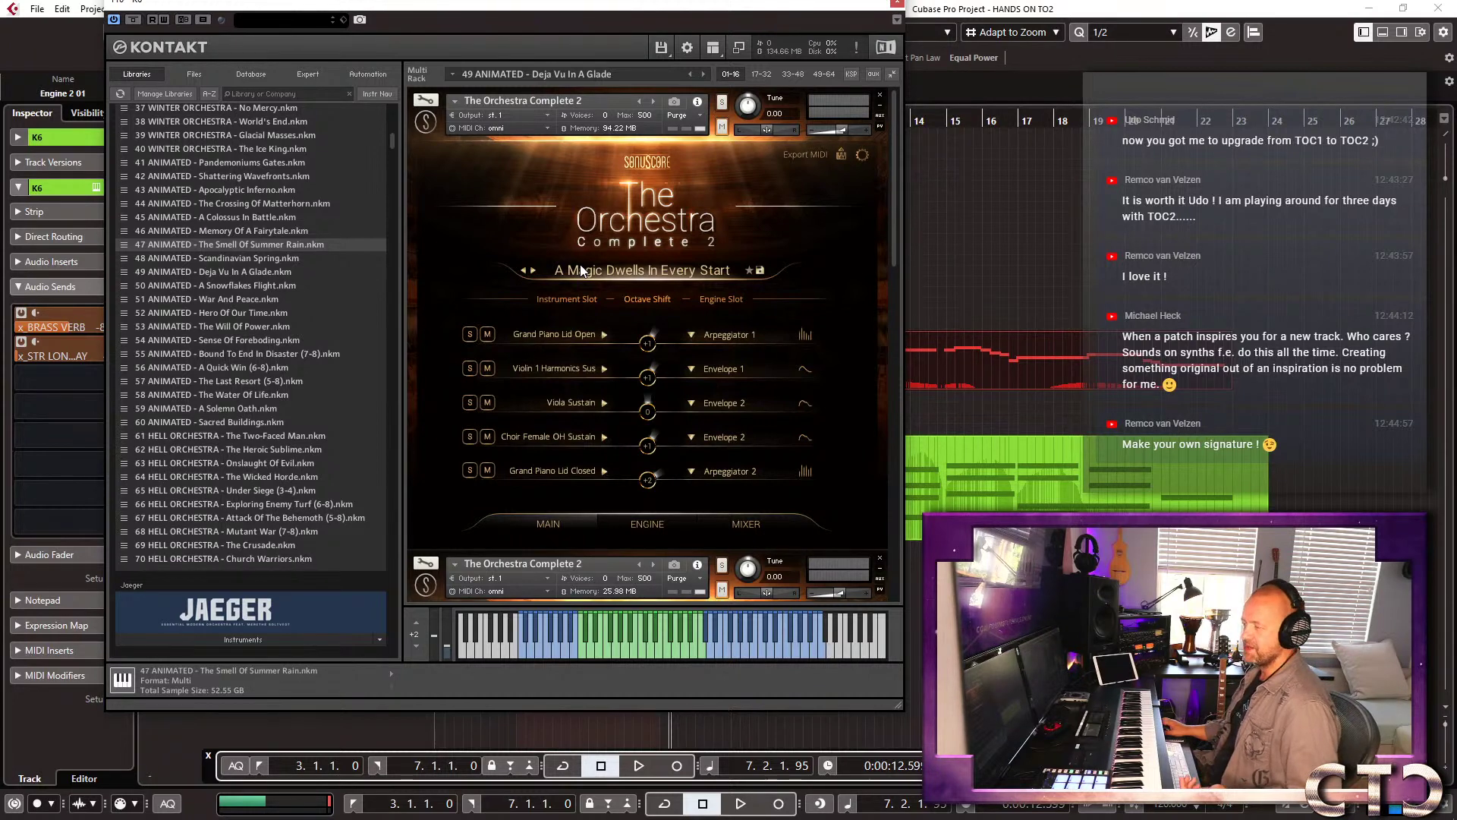
Check the Grand Piano Lid Open slot on its own and examine the instrument slots throughout the Deja Vu In A Glade multi.
scroll(895, 239, "down", 2)
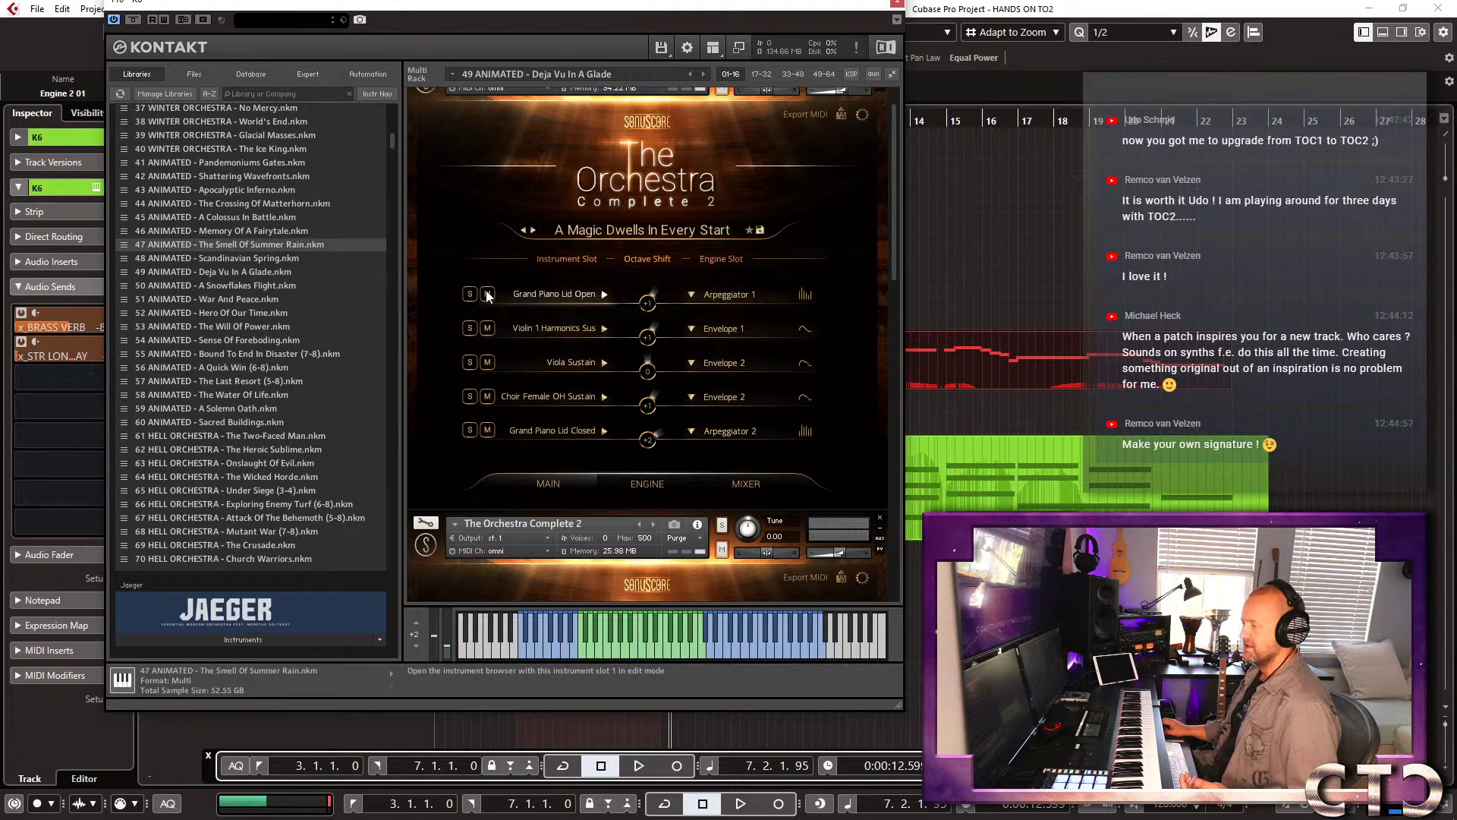
left_click(470, 293)
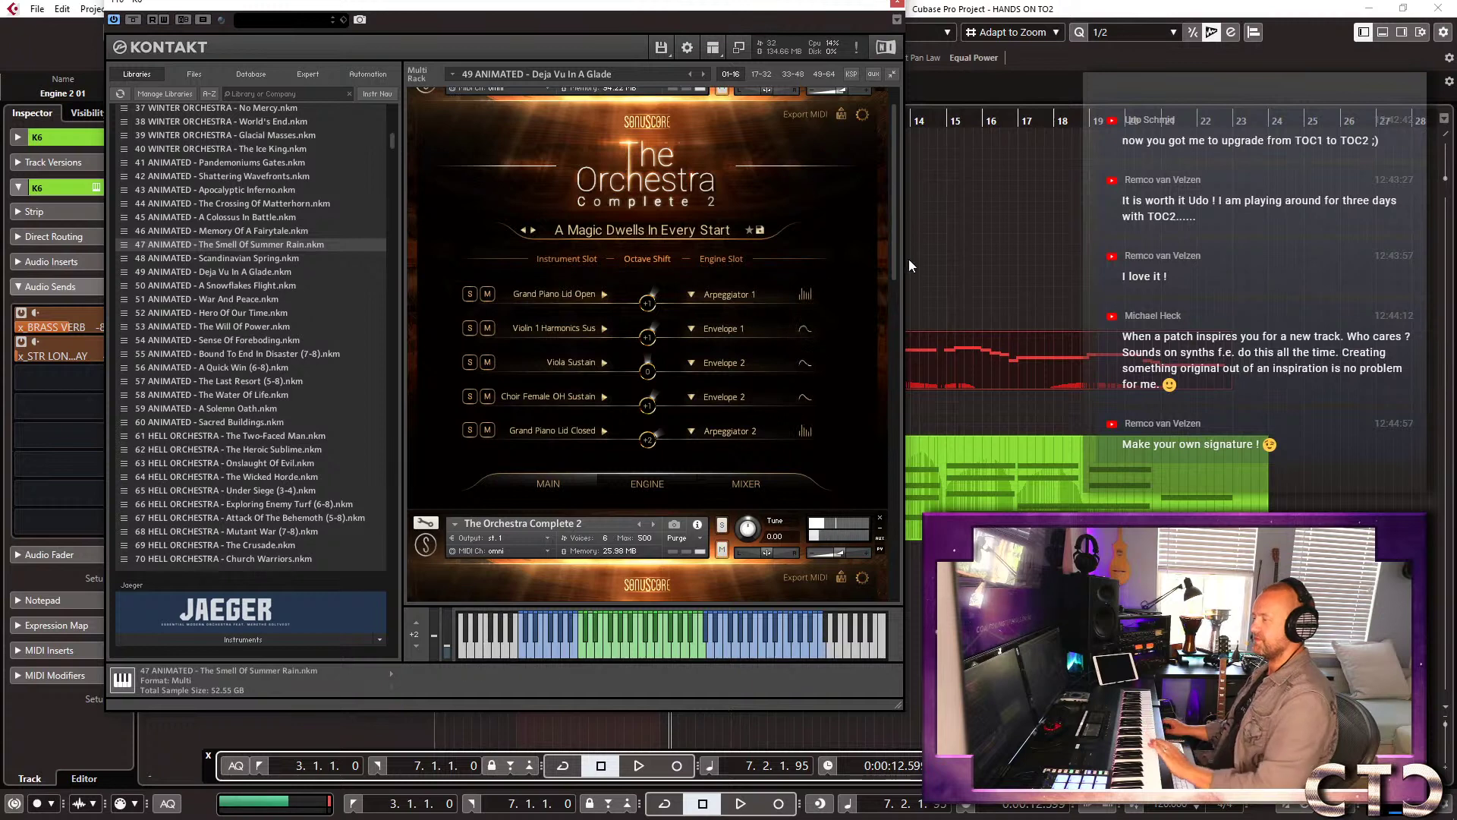
left_click_drag(894, 249, 888, 456)
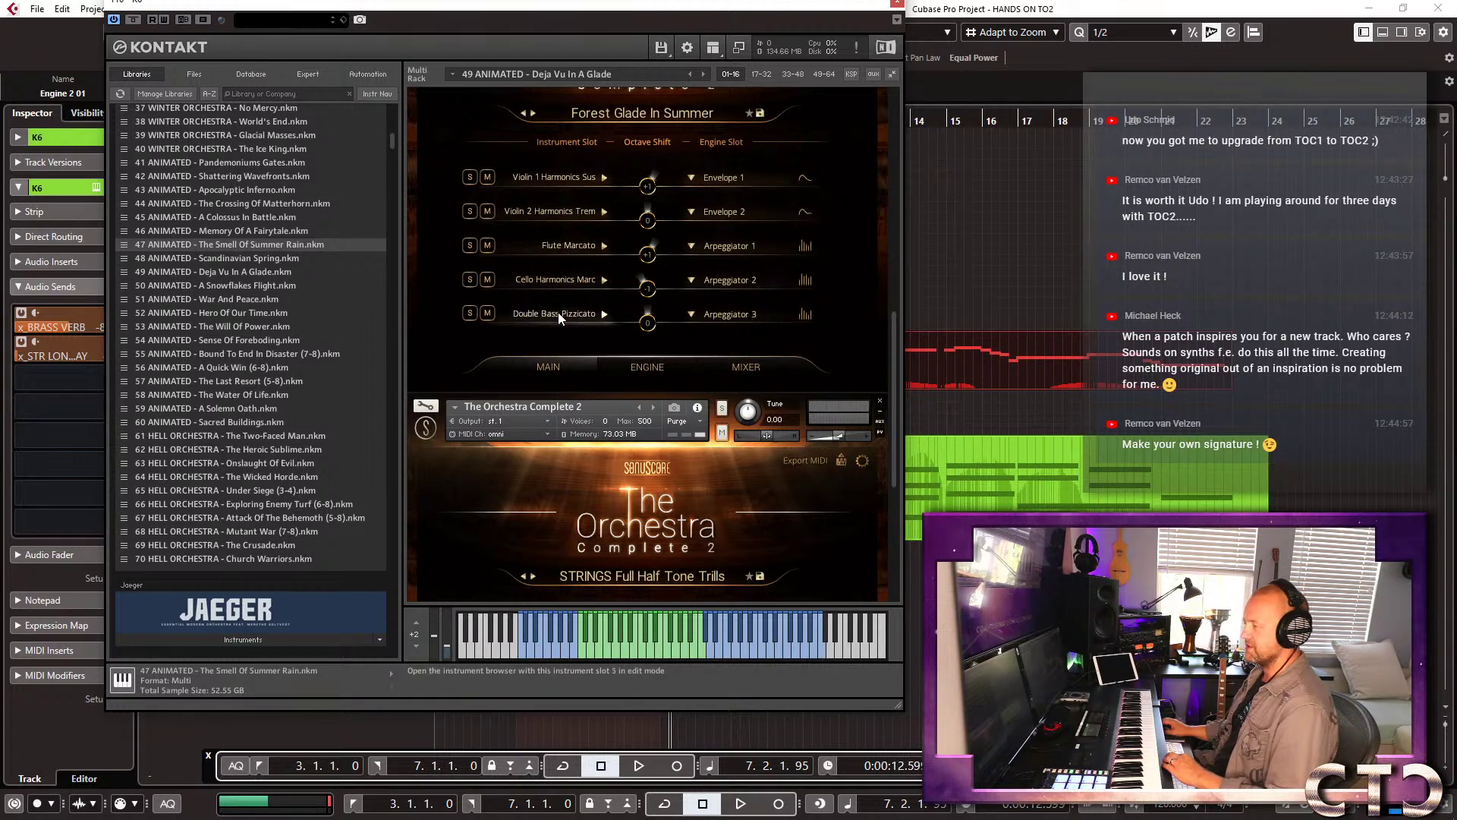
left_click_drag(891, 316, 873, 74)
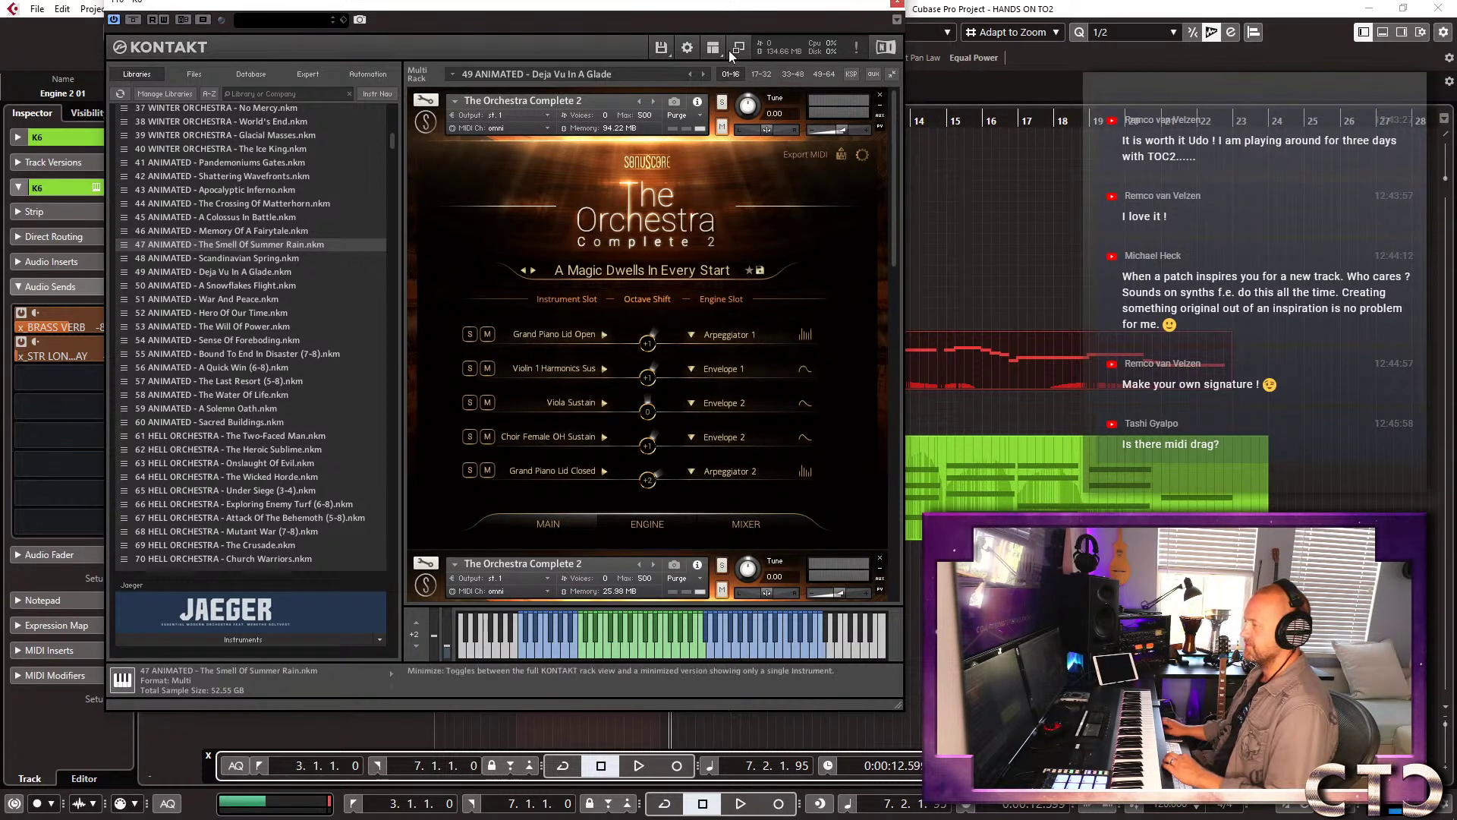
Reset the multi to empty the rack, list The Orchestra Complete instruments, and move the Kontakt window clear of the track list.
left_click(661, 47)
left_click(708, 215)
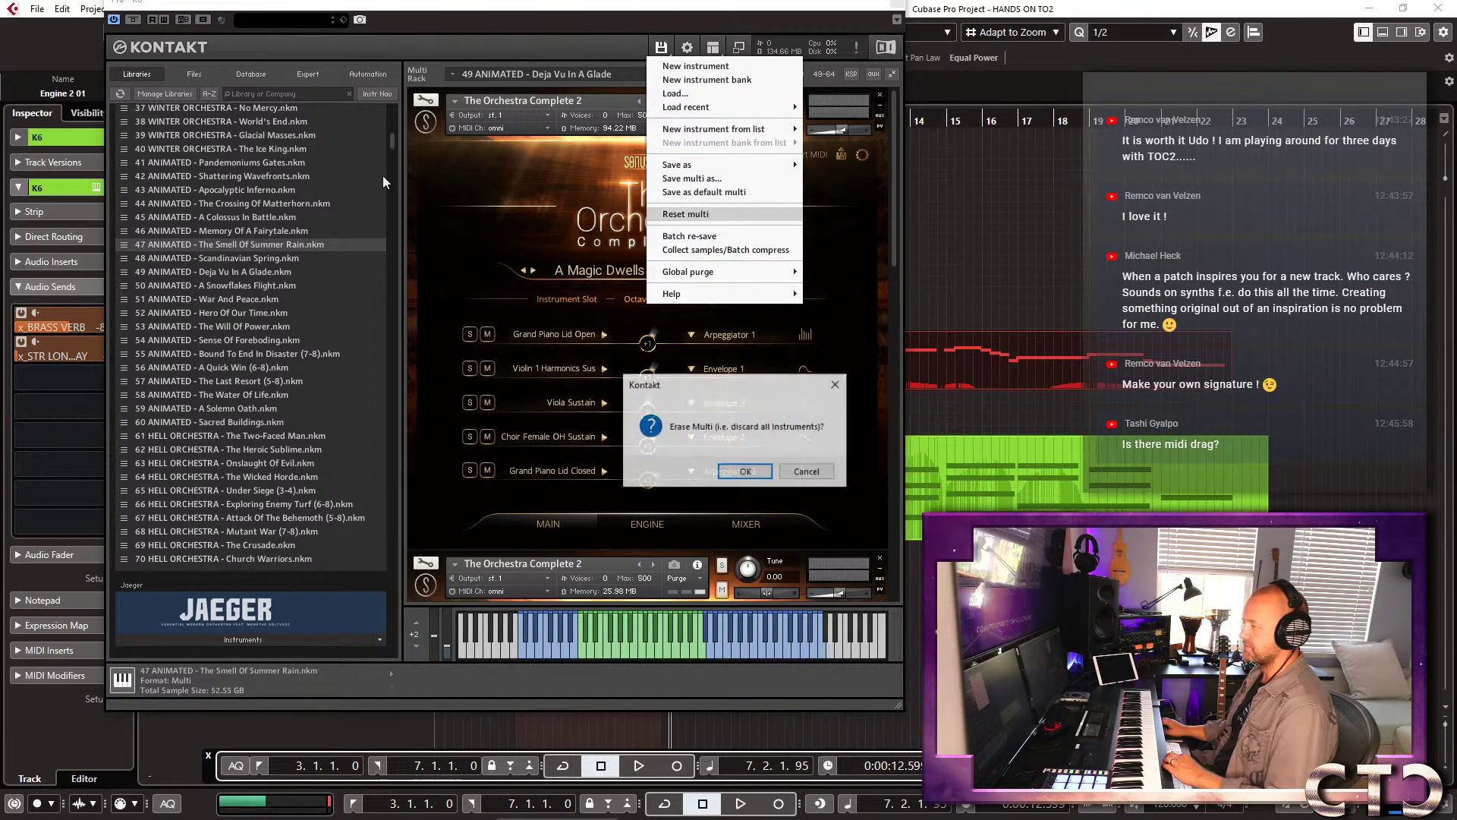
left_click(745, 472)
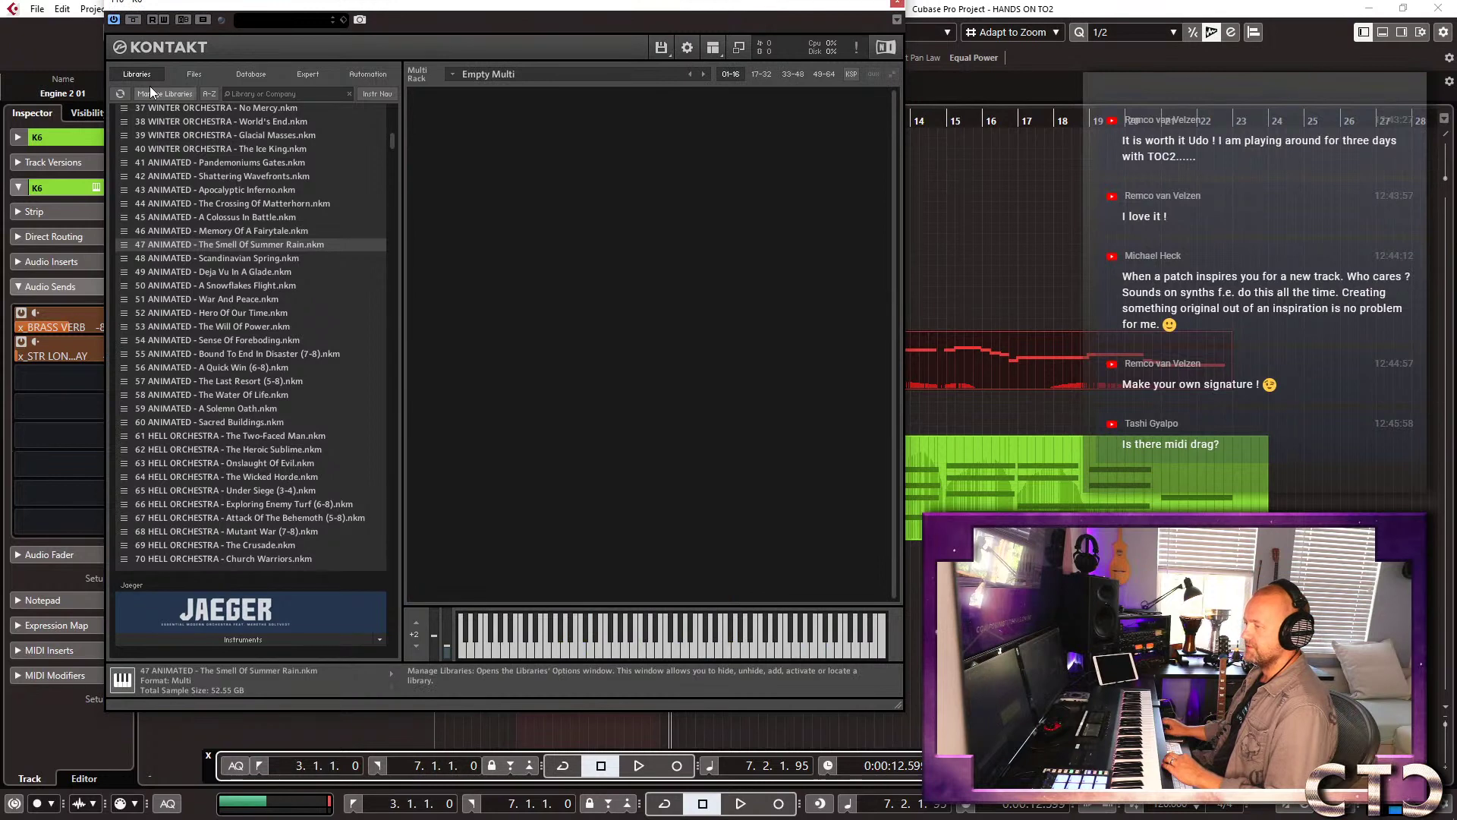
left_click_drag(390, 139, 390, 117)
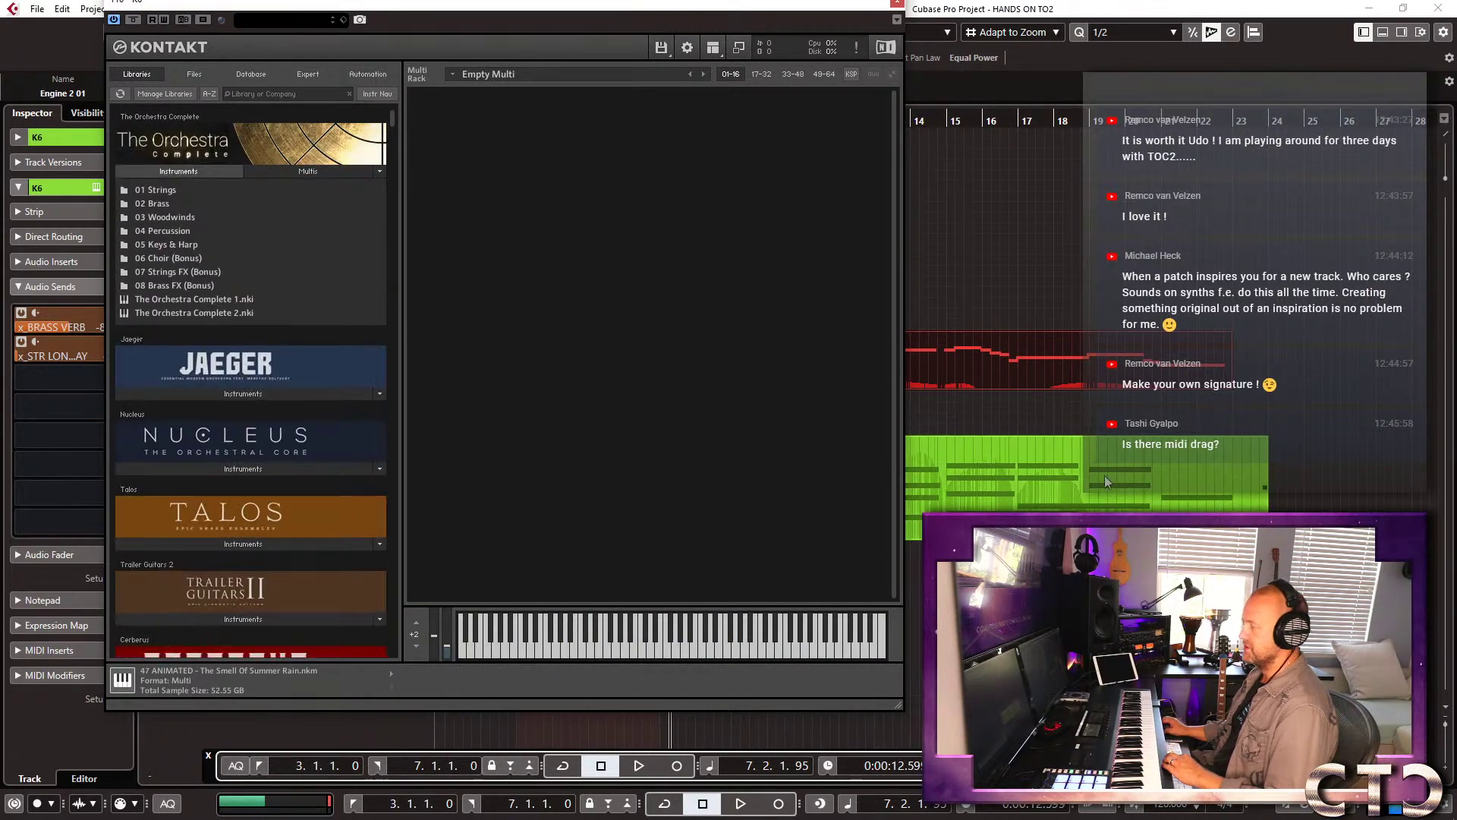
left_click(985, 495)
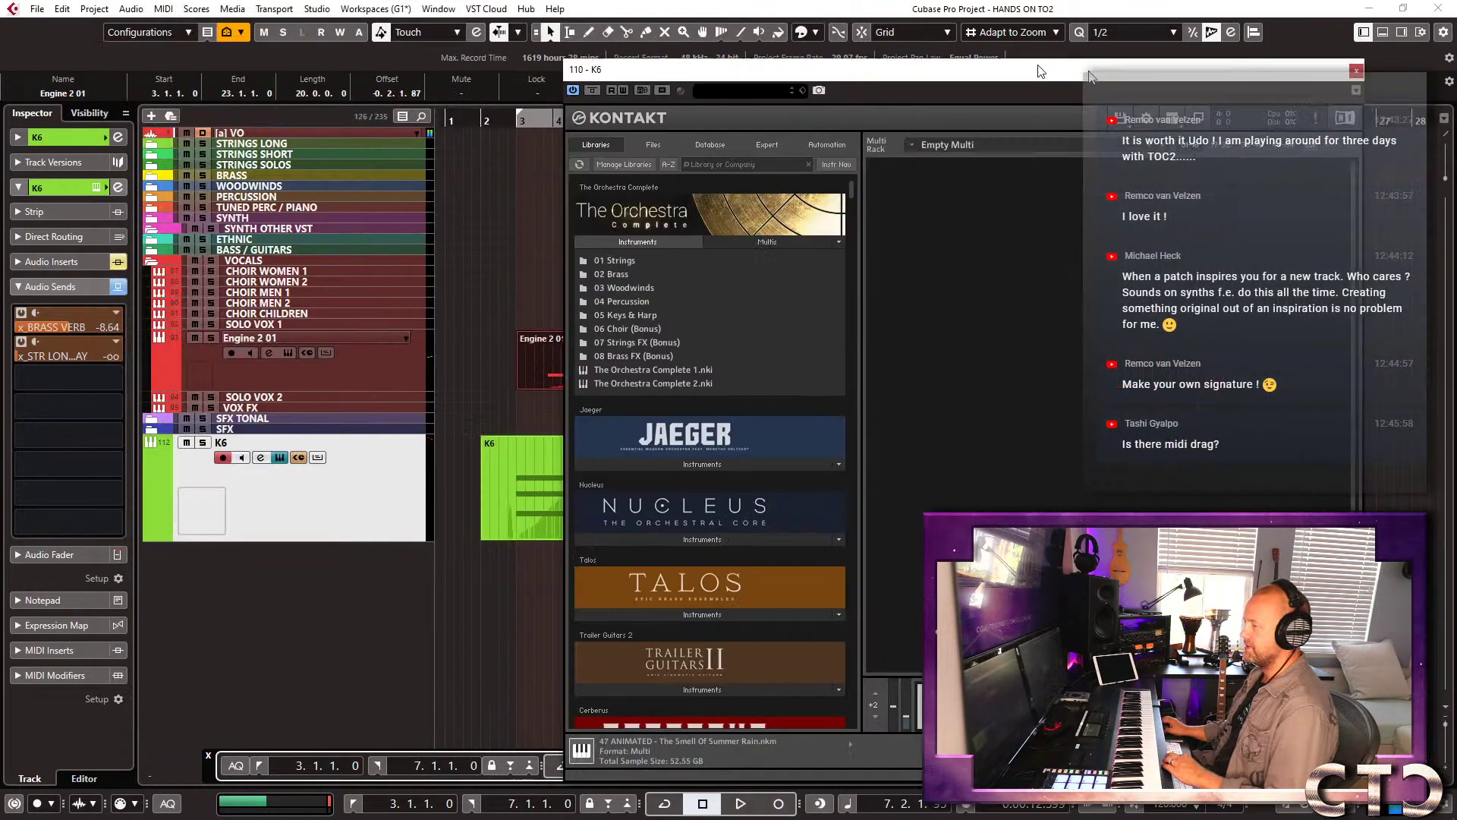
Load The Orchestra Complete 2 instrument and choose the Icy Lake preset, filtering the presets by the Magical and Majestic characters.
double_click(490, 362)
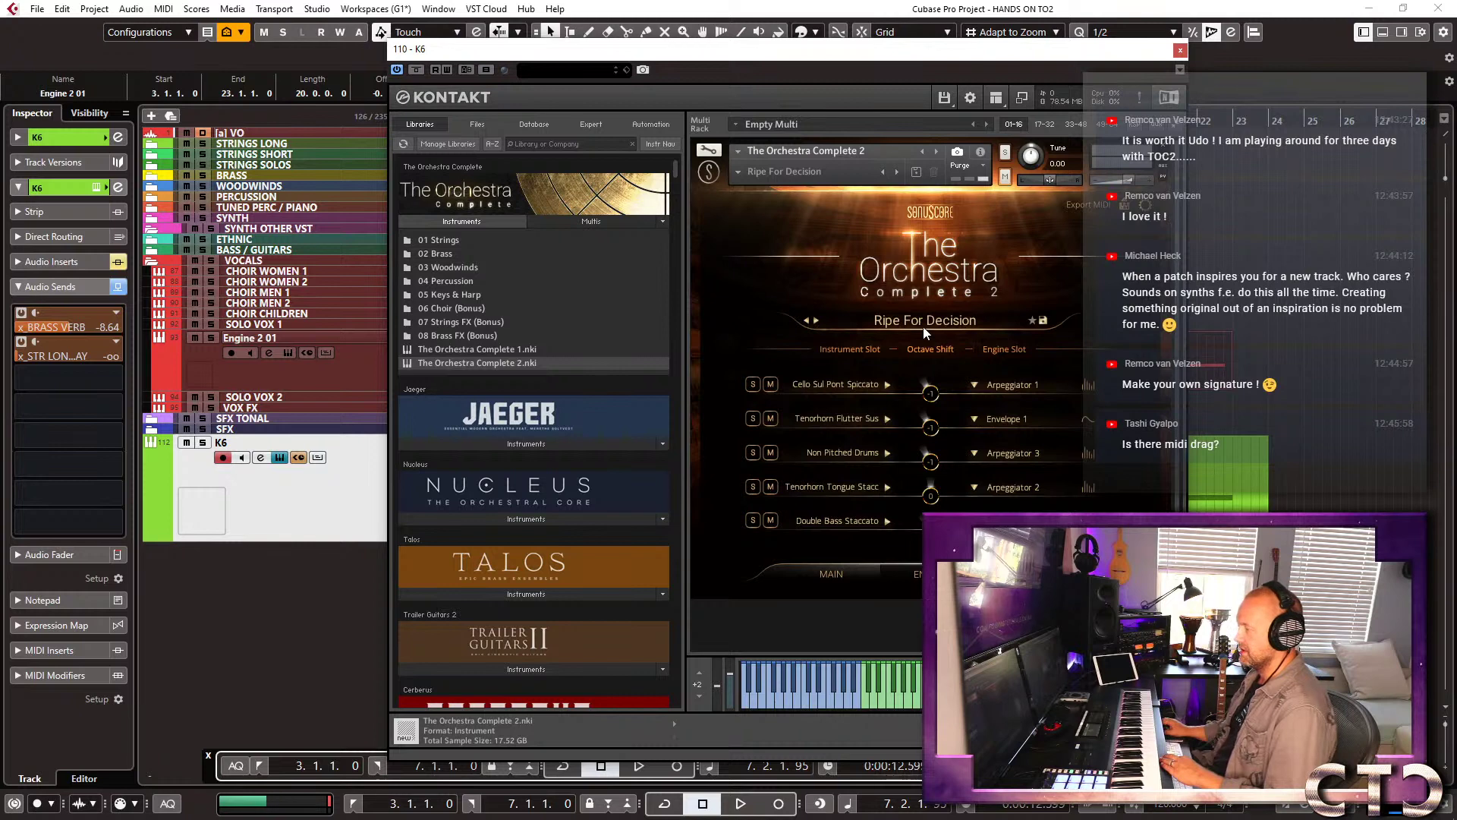
left_click(928, 321)
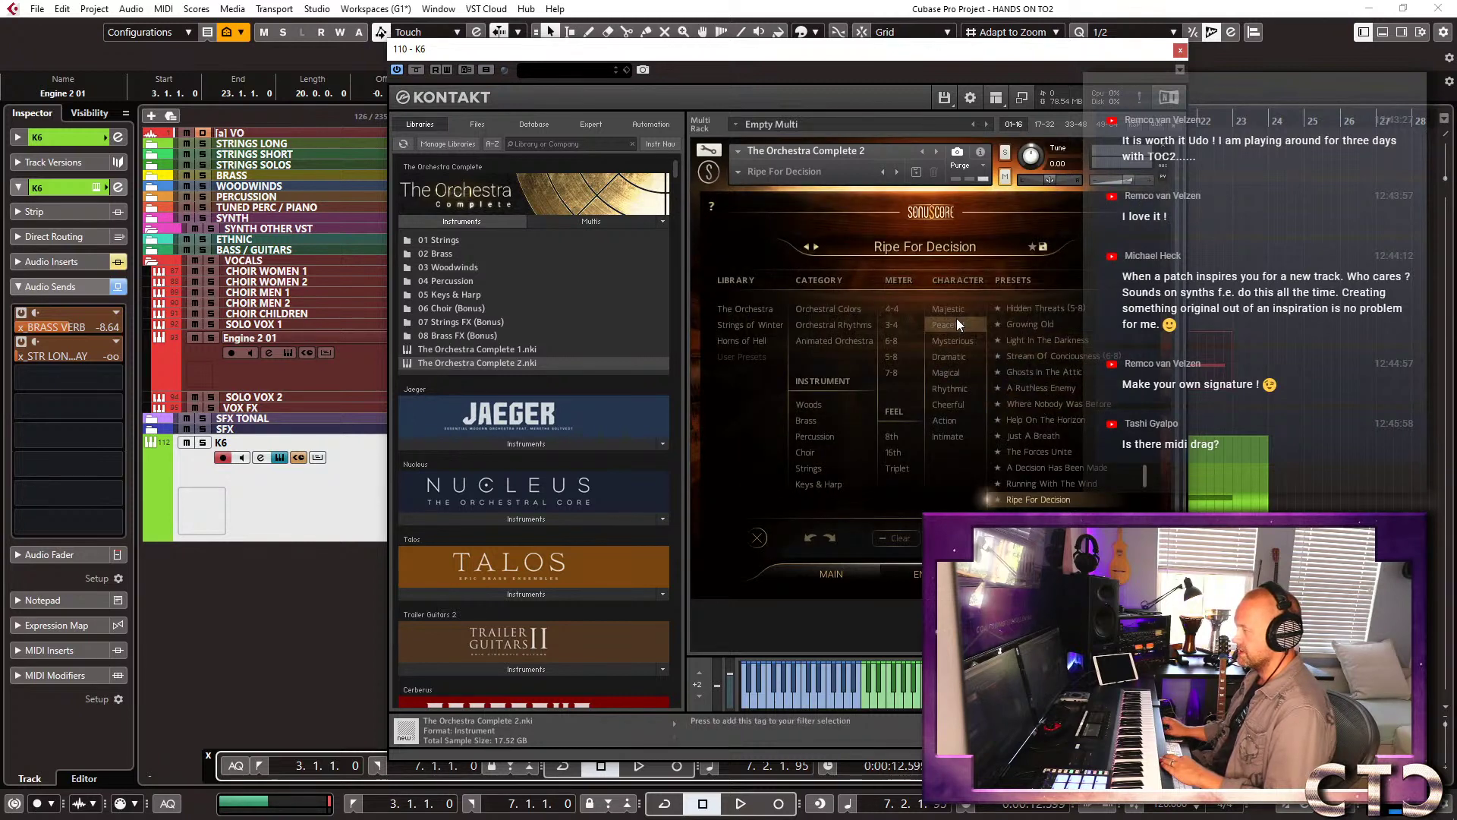
left_click(950, 375)
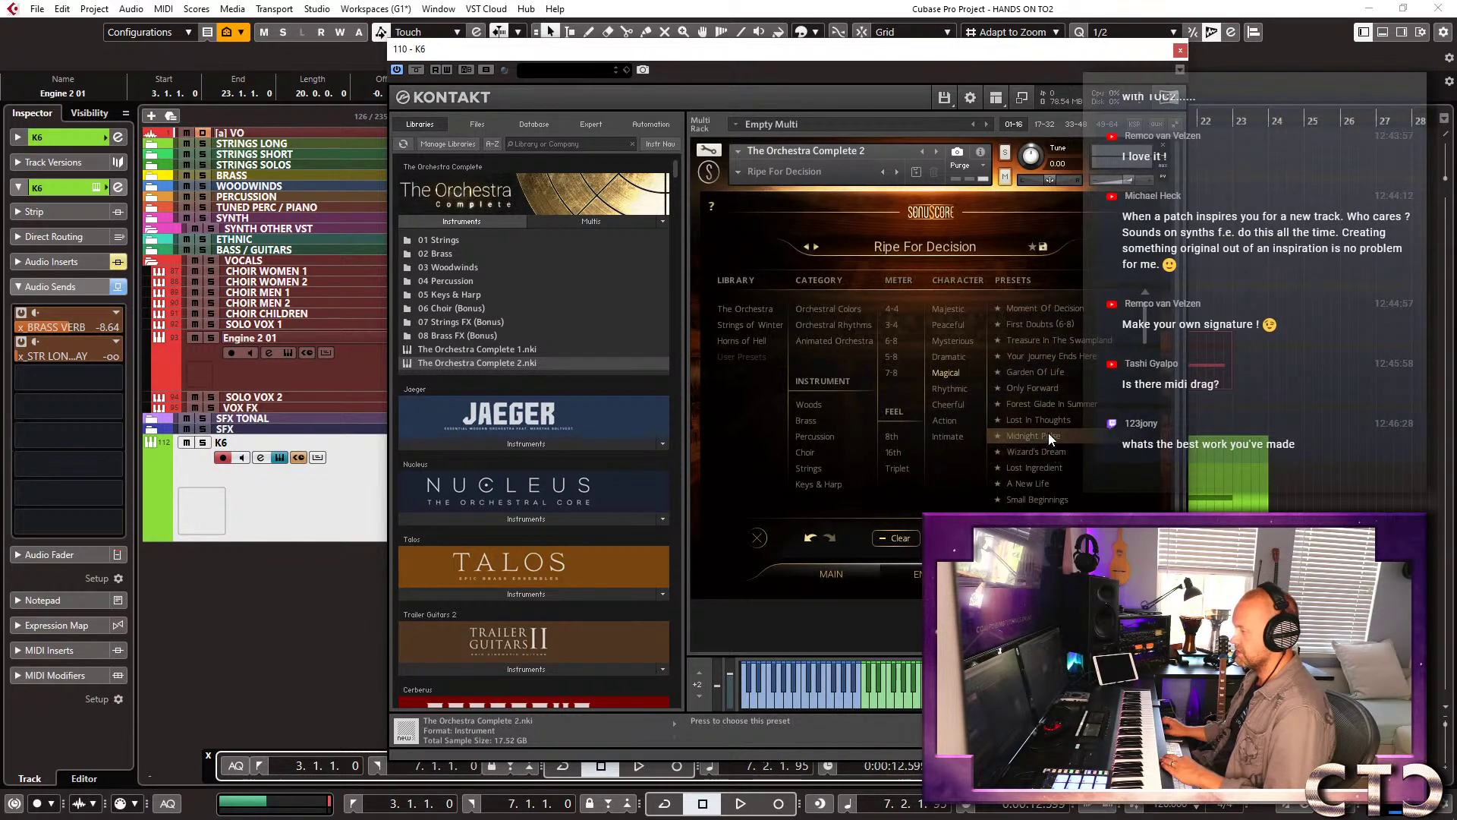
left_click(944, 309)
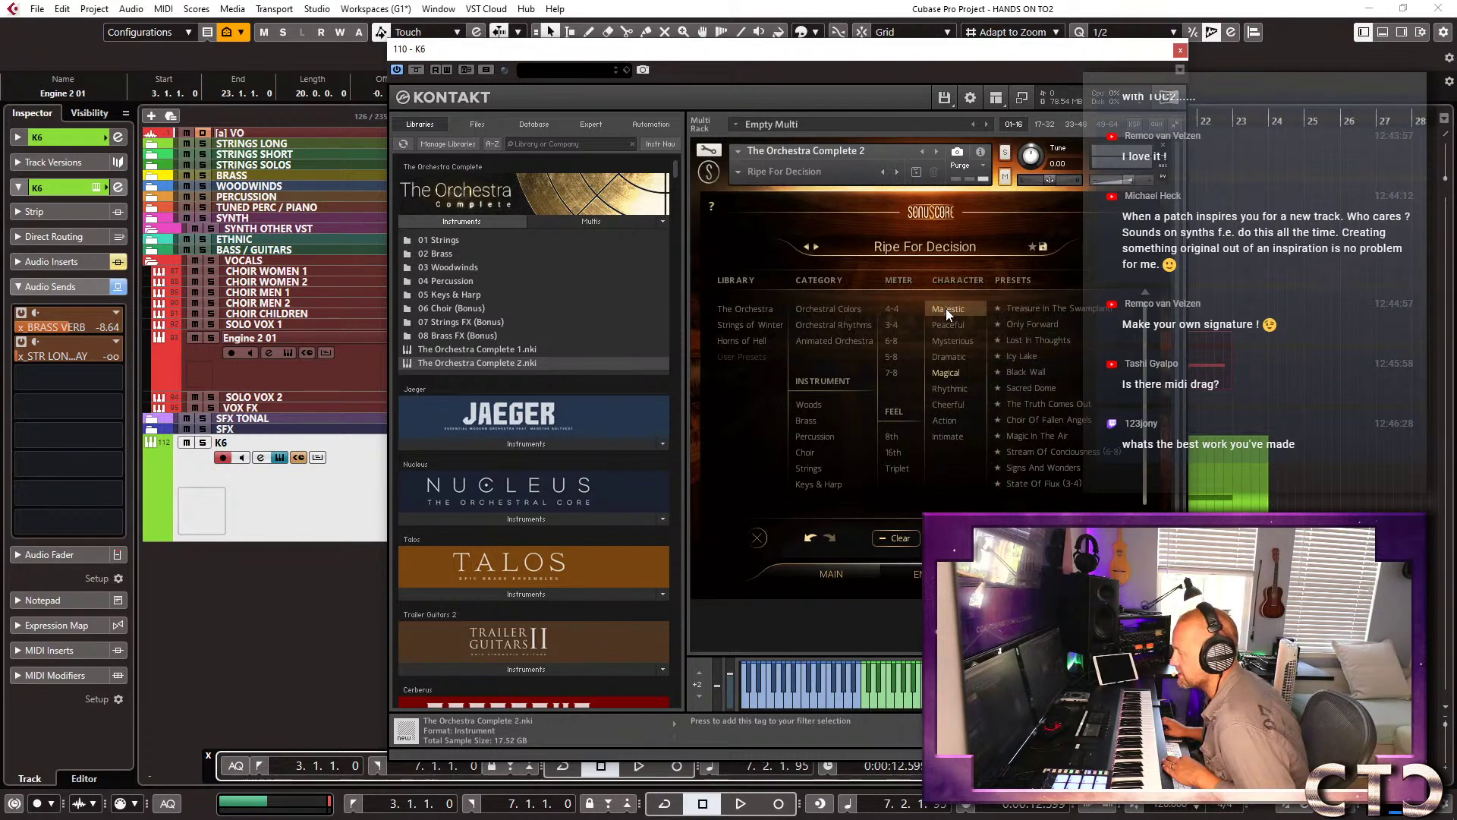
left_click(1022, 356)
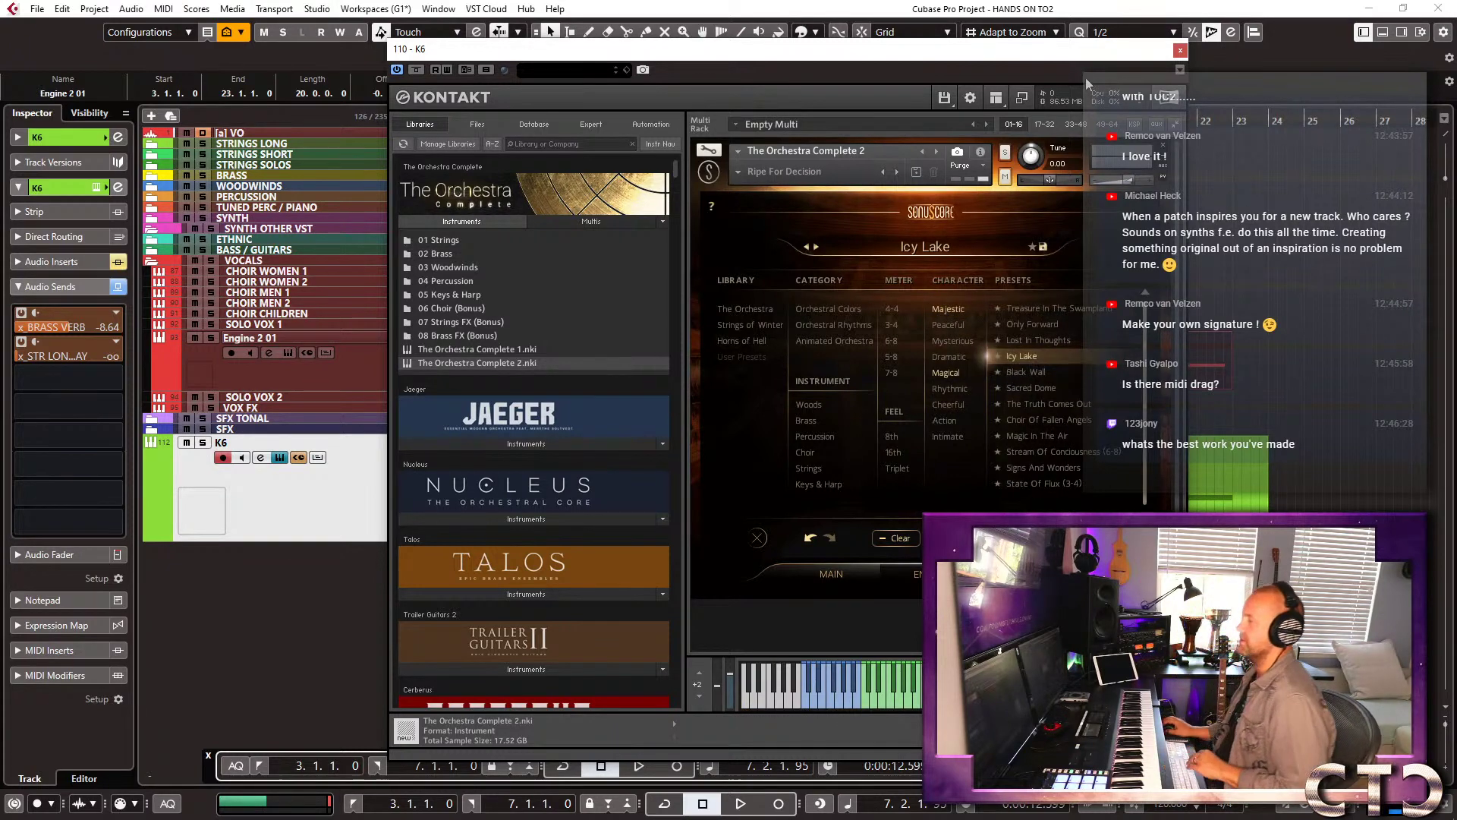
Play the arrangement from bar 3 through the end of the K6 part to capture the Icy Lake preset's MIDI output.
left_click(1181, 50)
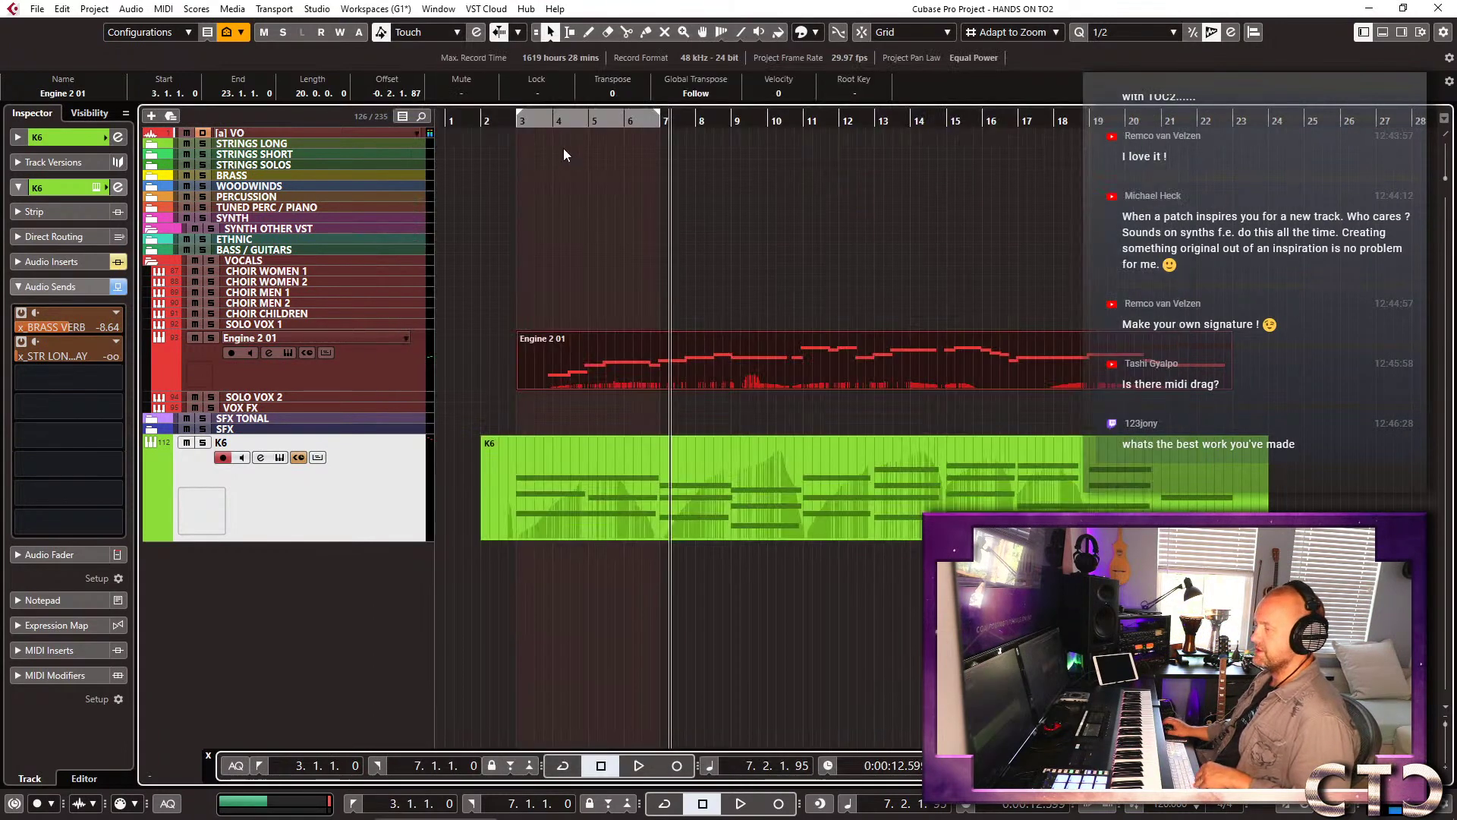
key("KP_1")
key("ctrl+alt+e")
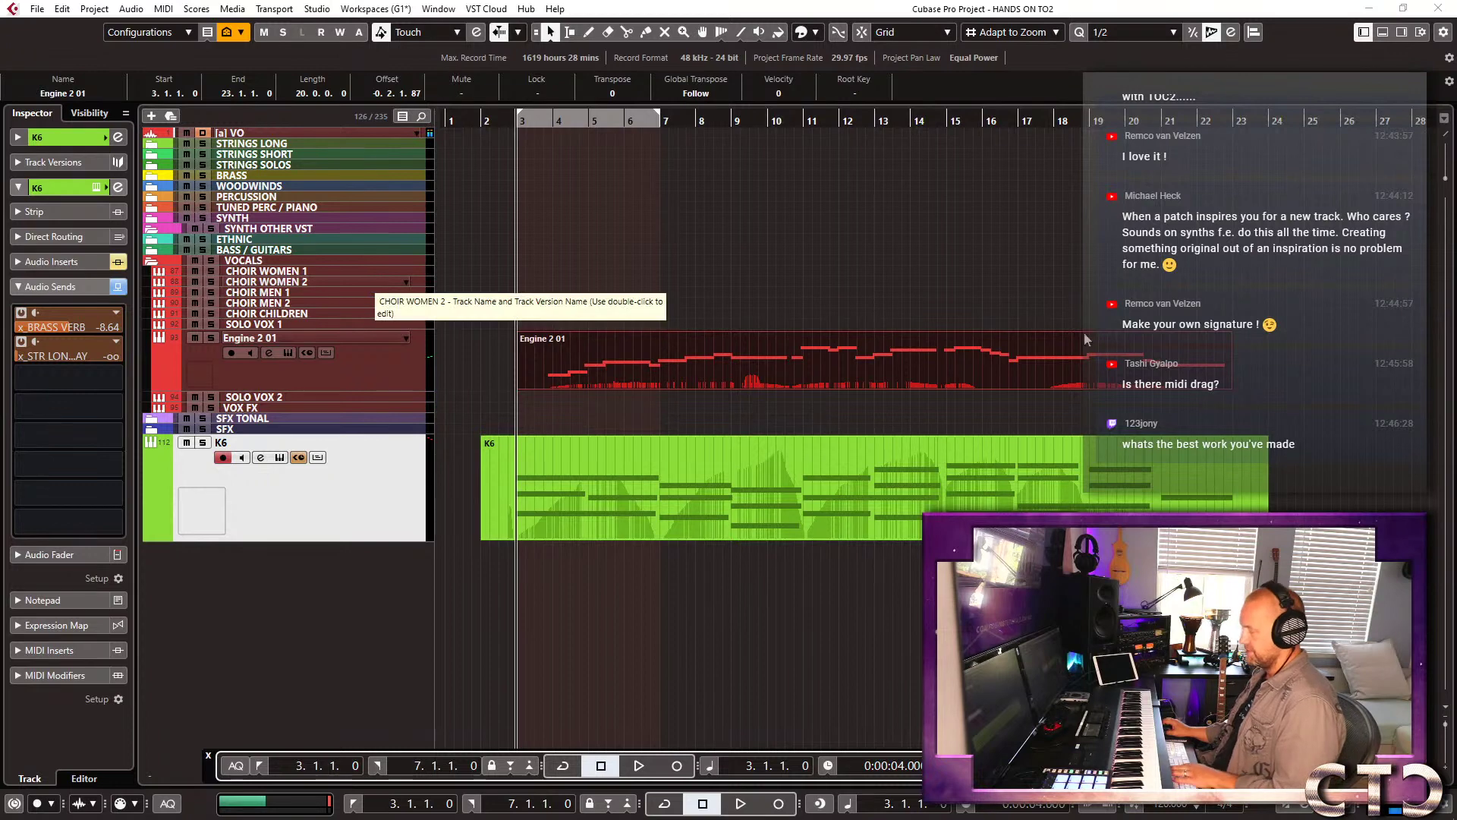
key("alt+KP_1")
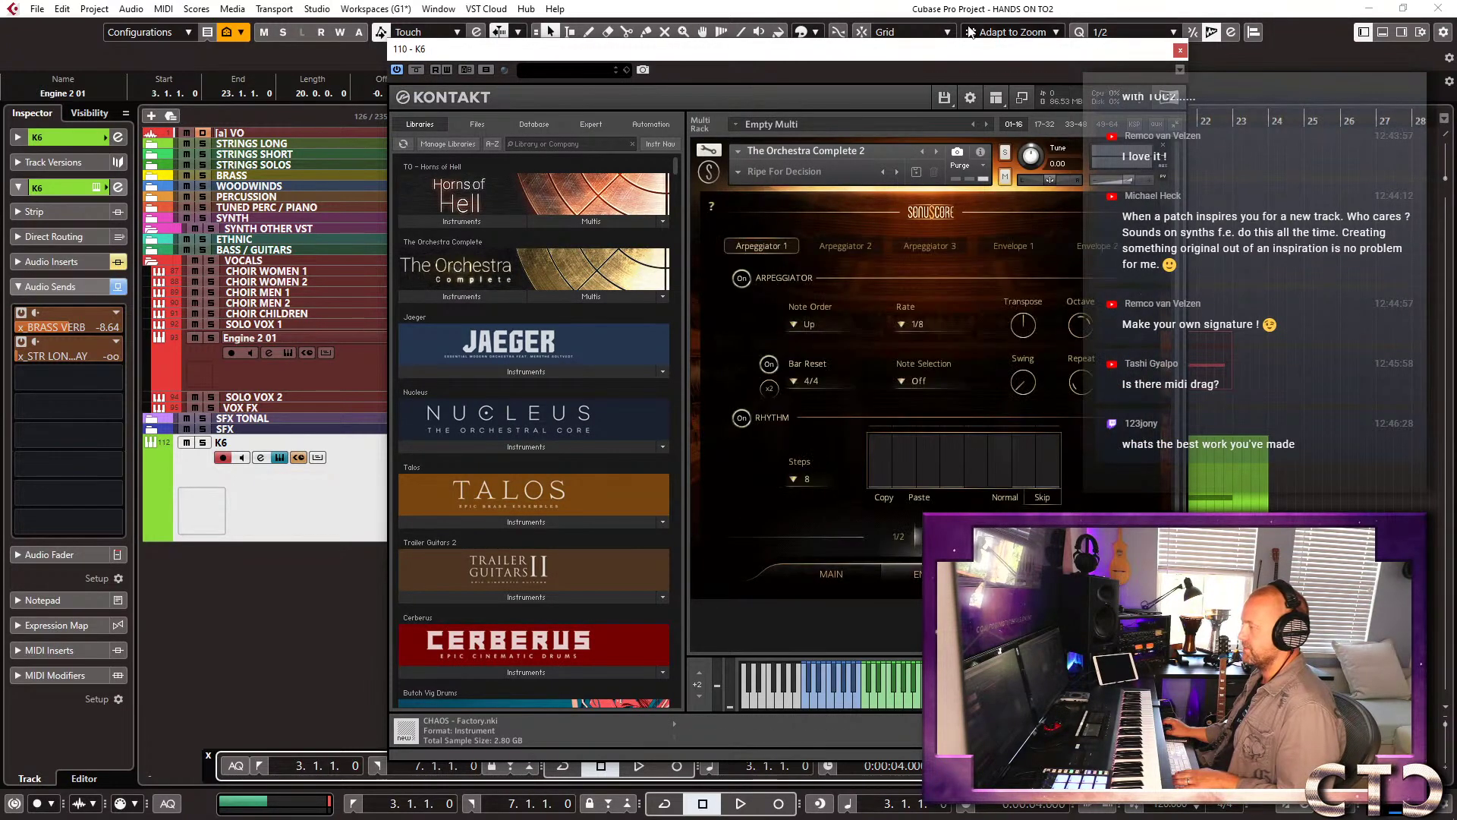
left_click_drag(941, 50, 996, 199)
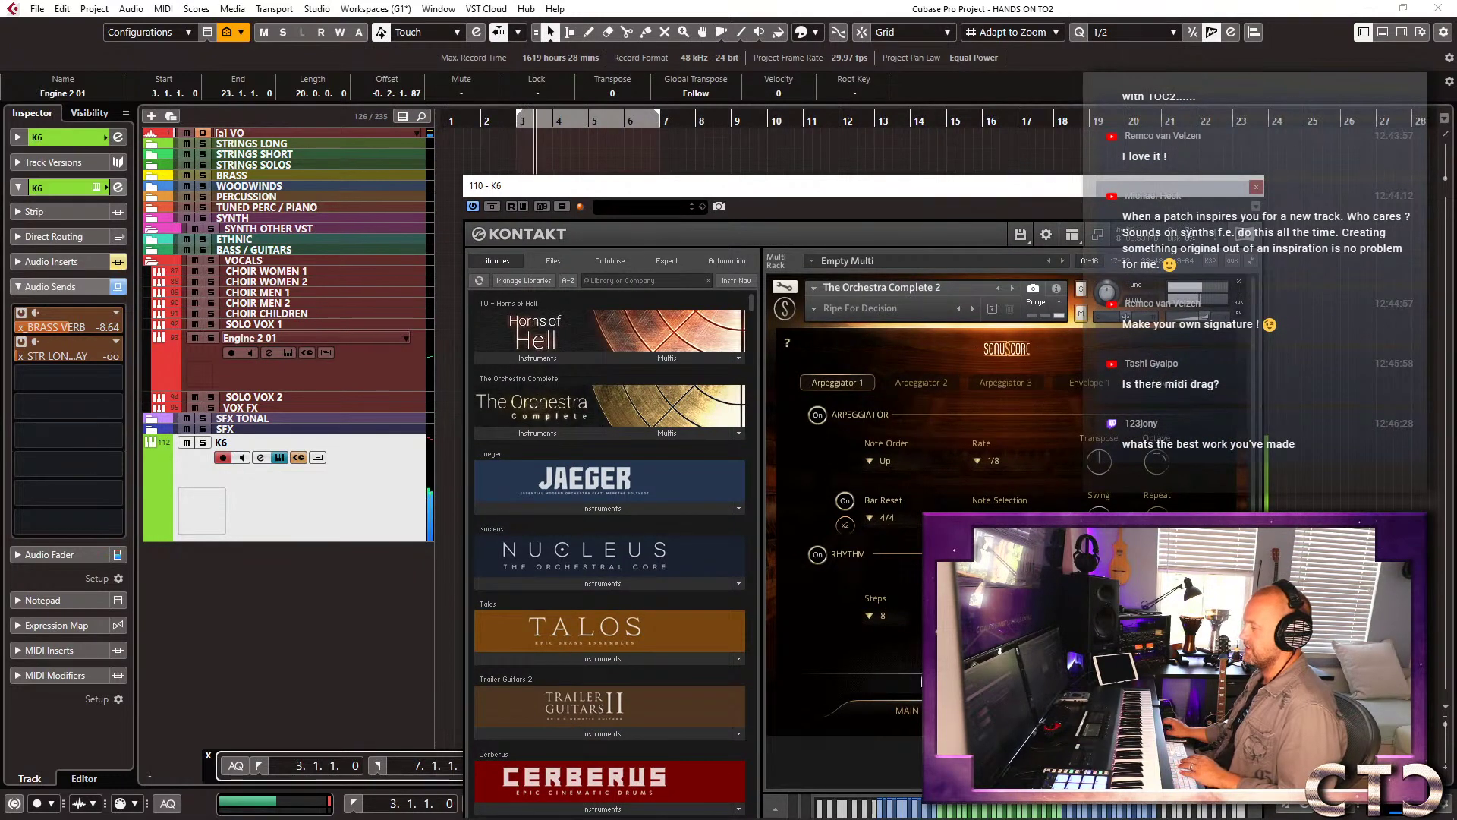
left_click(906, 710)
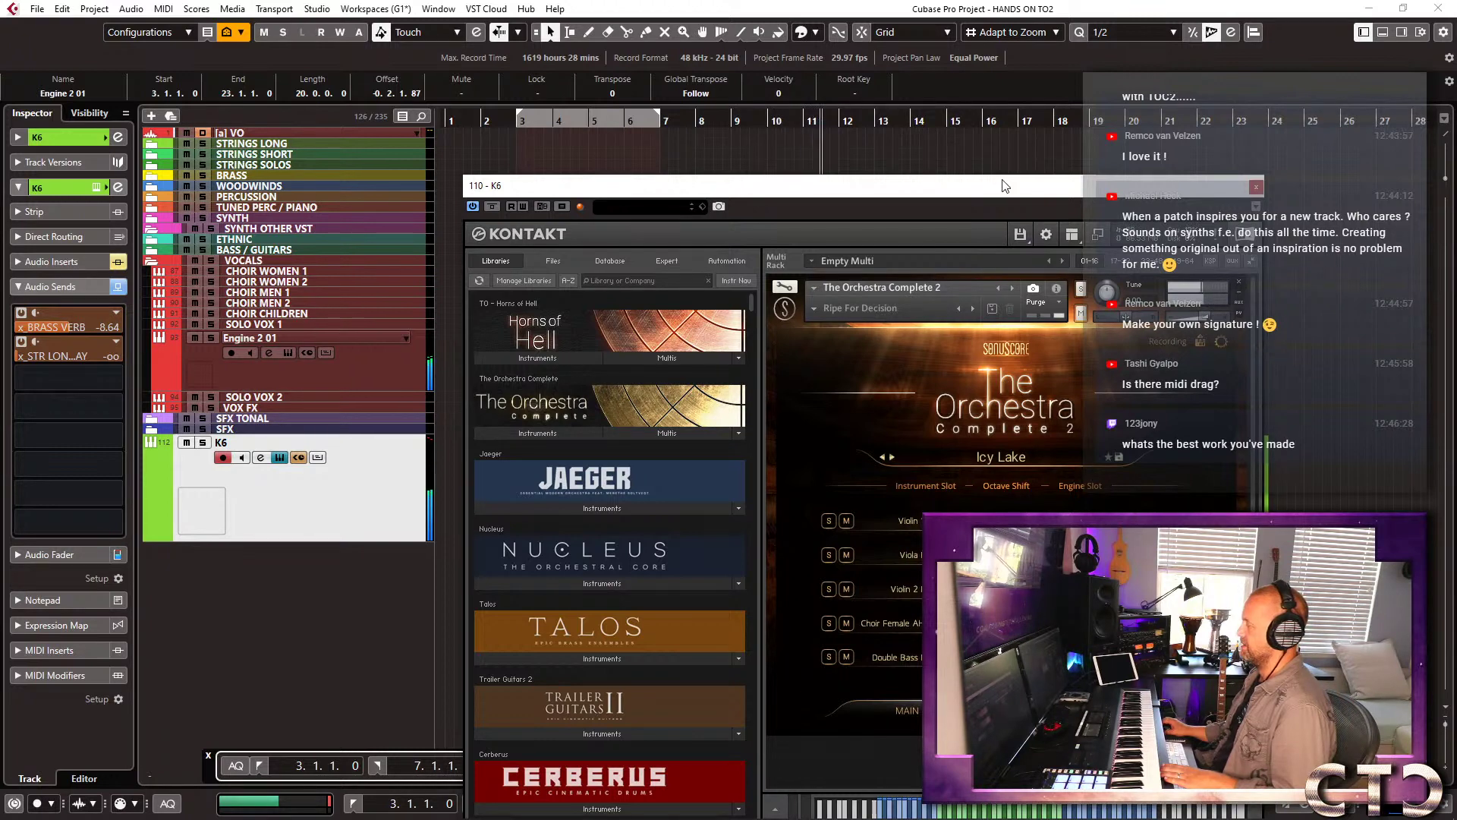
left_click_drag(1002, 186, 1027, 271)
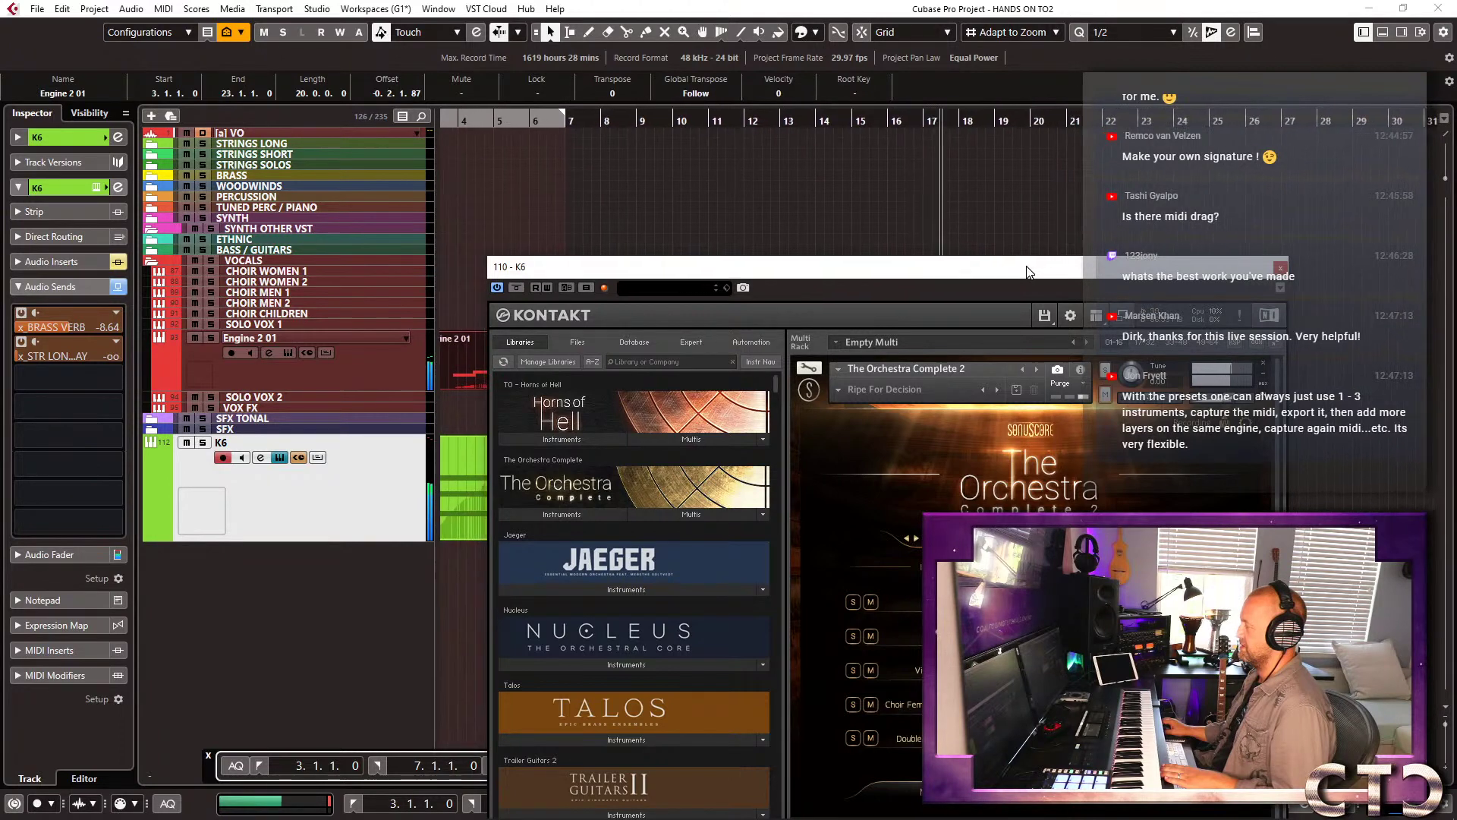
left_click_drag(1027, 272, 1064, 216)
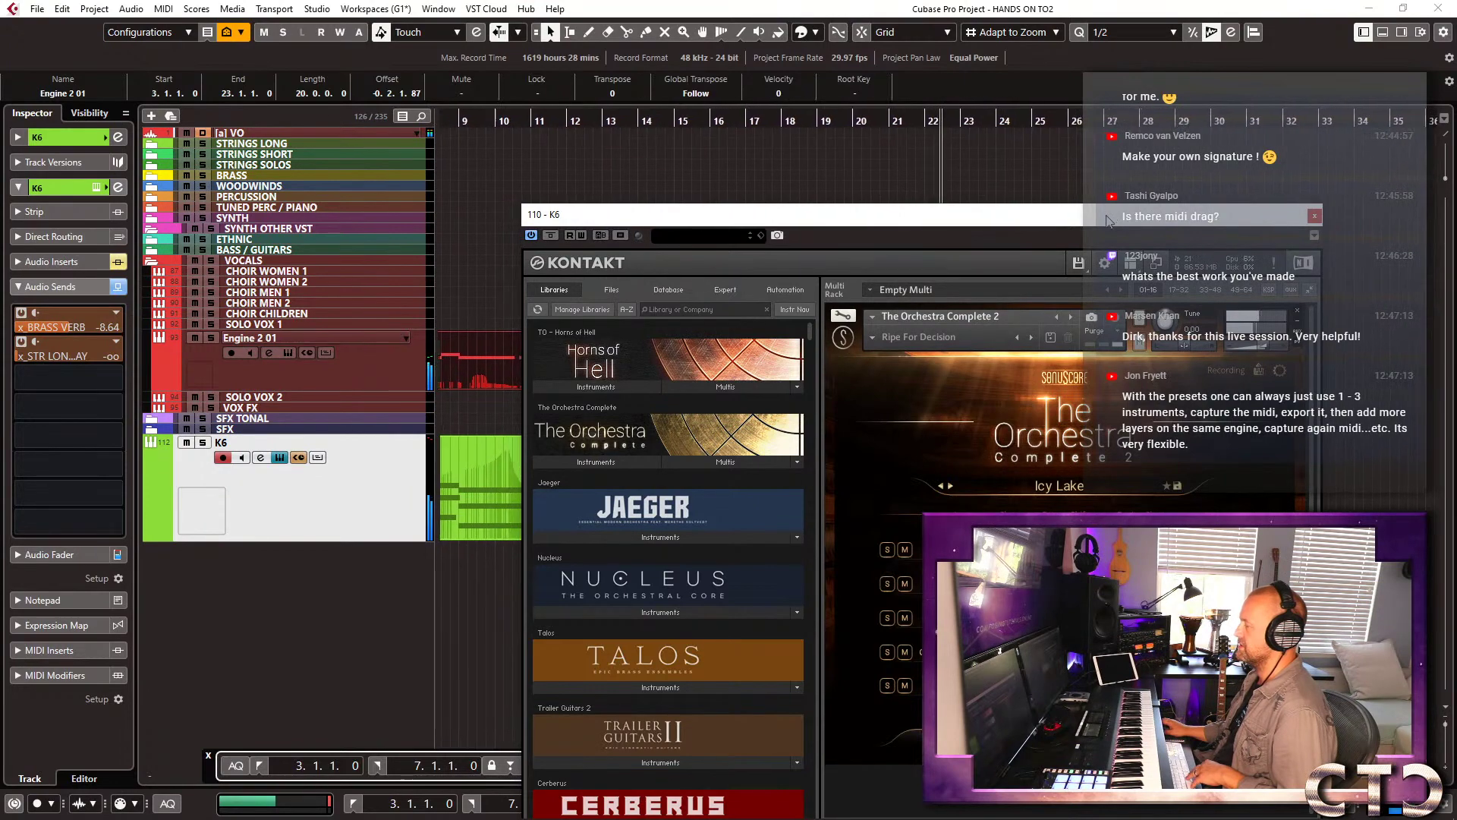
left_click_drag(1110, 216, 531, 16)
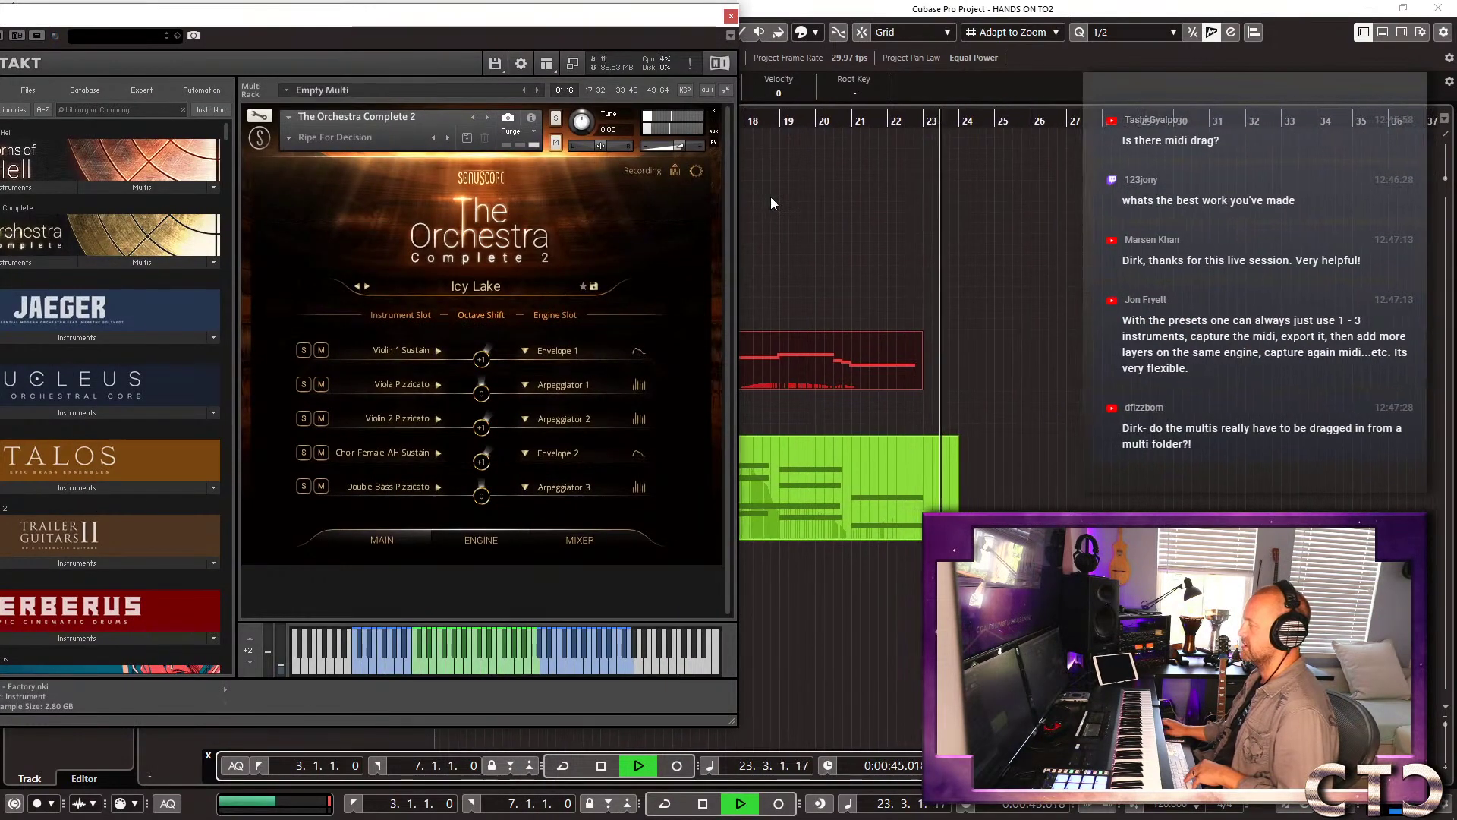
key("space")
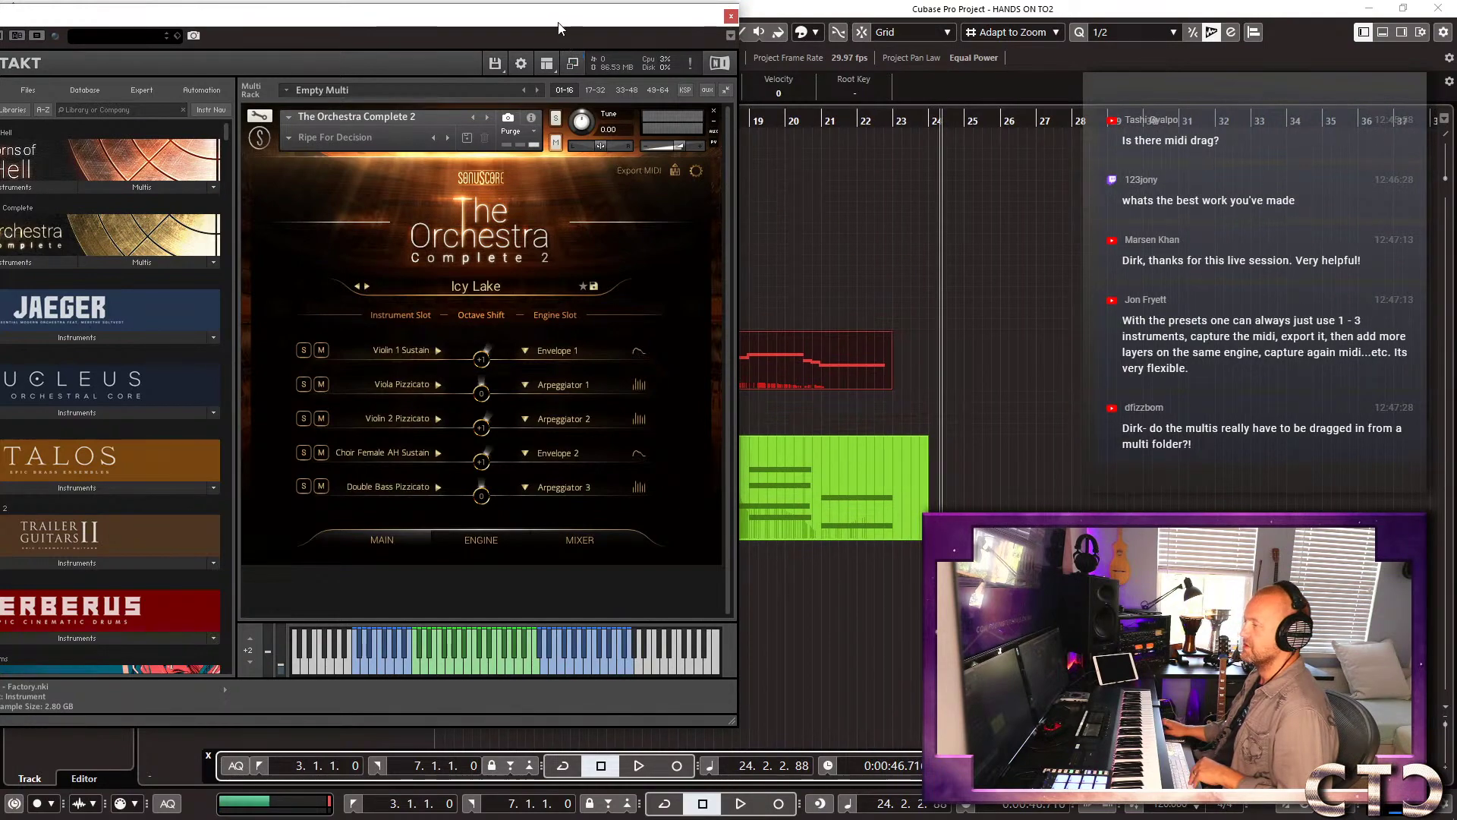
Export the captured MIDI from The Orchestra Complete 2 into the project at bar 3, on new tracks below K6.
left_click_drag(558, 28, 1452, 92)
left_click(740, 235)
key("Home")
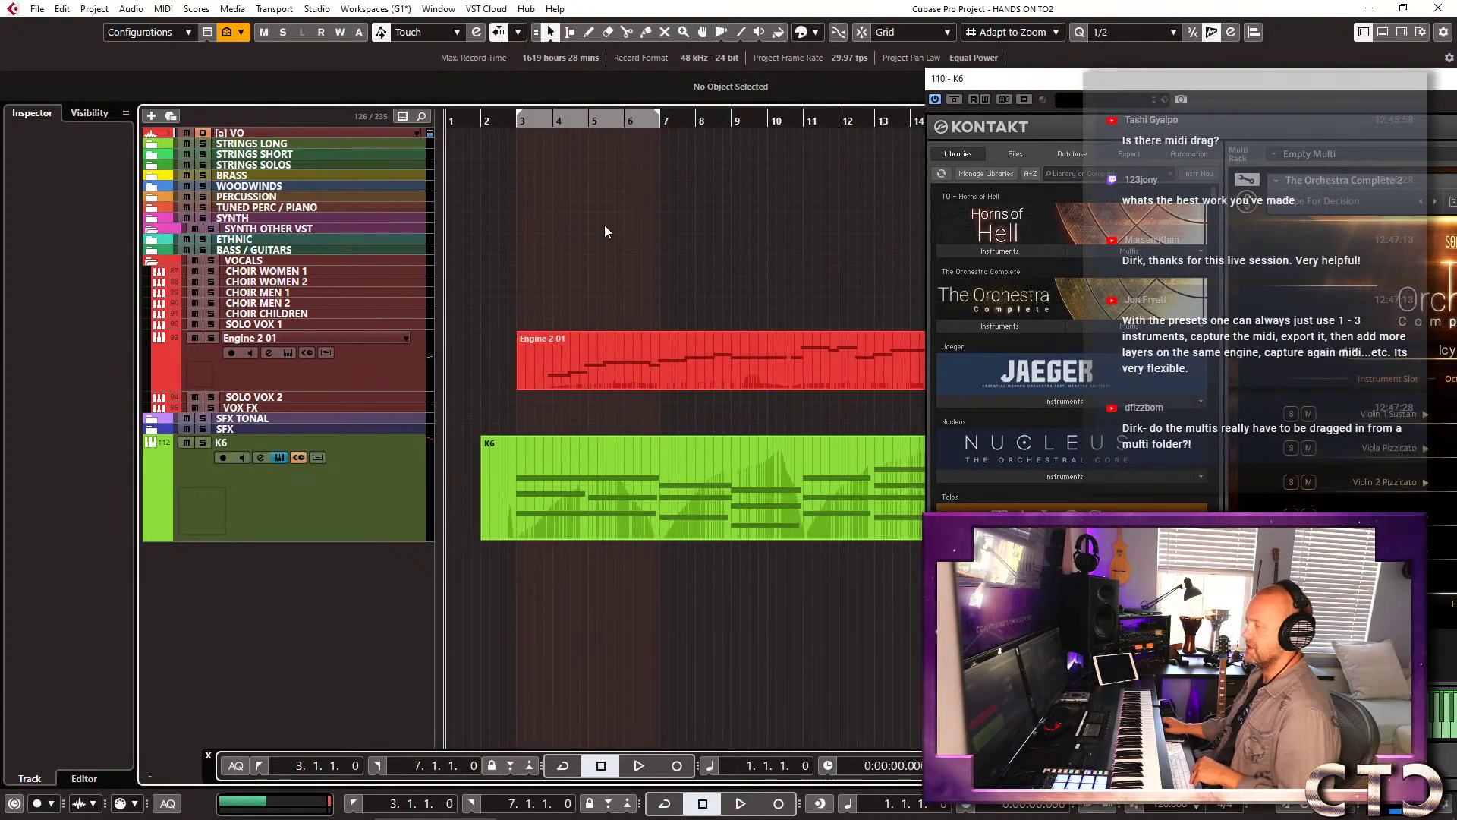
key("space")
left_click_drag(1060, 86, 817, 138)
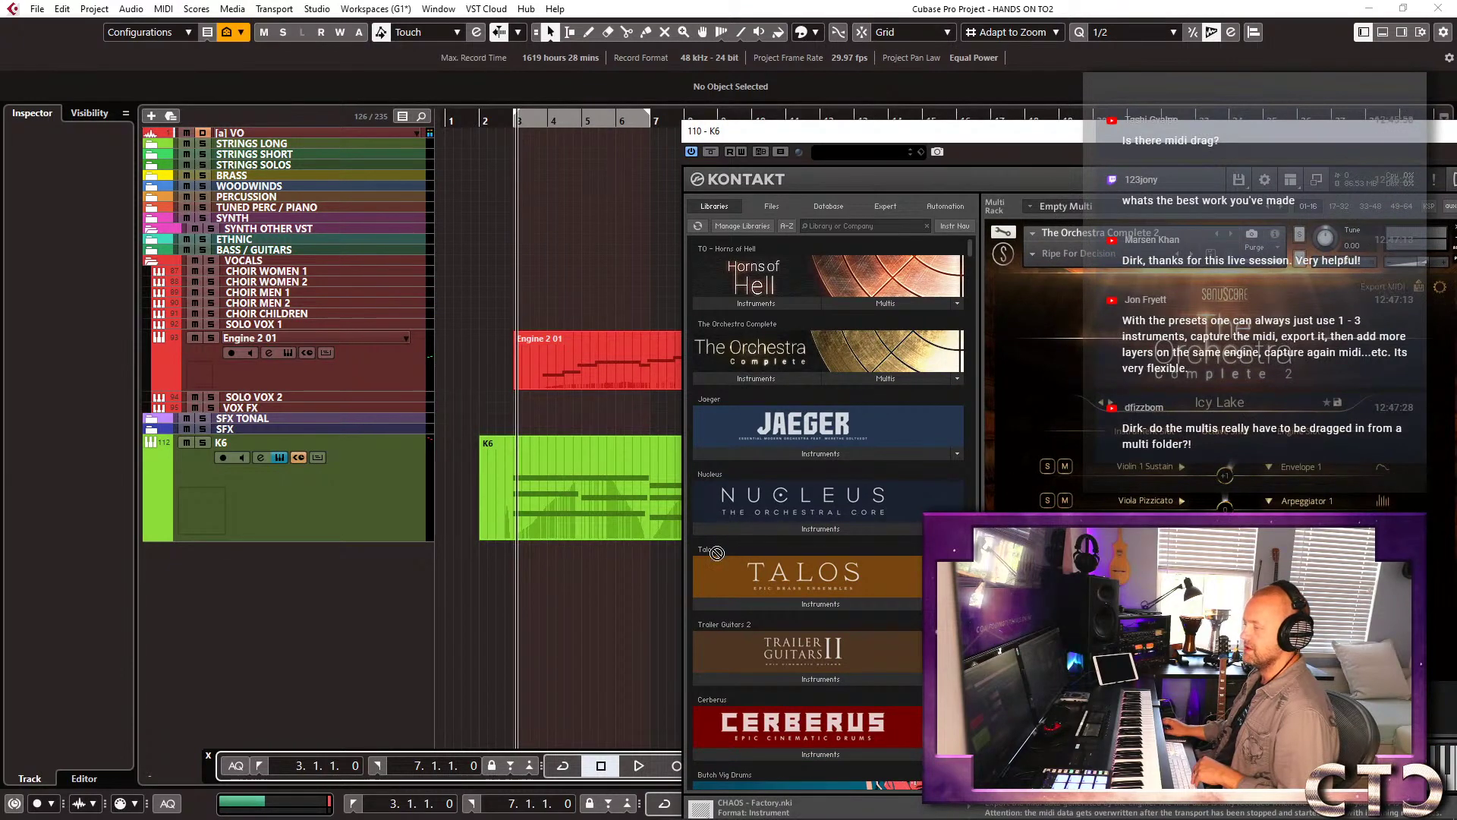
left_click_drag(716, 552, 516, 586)
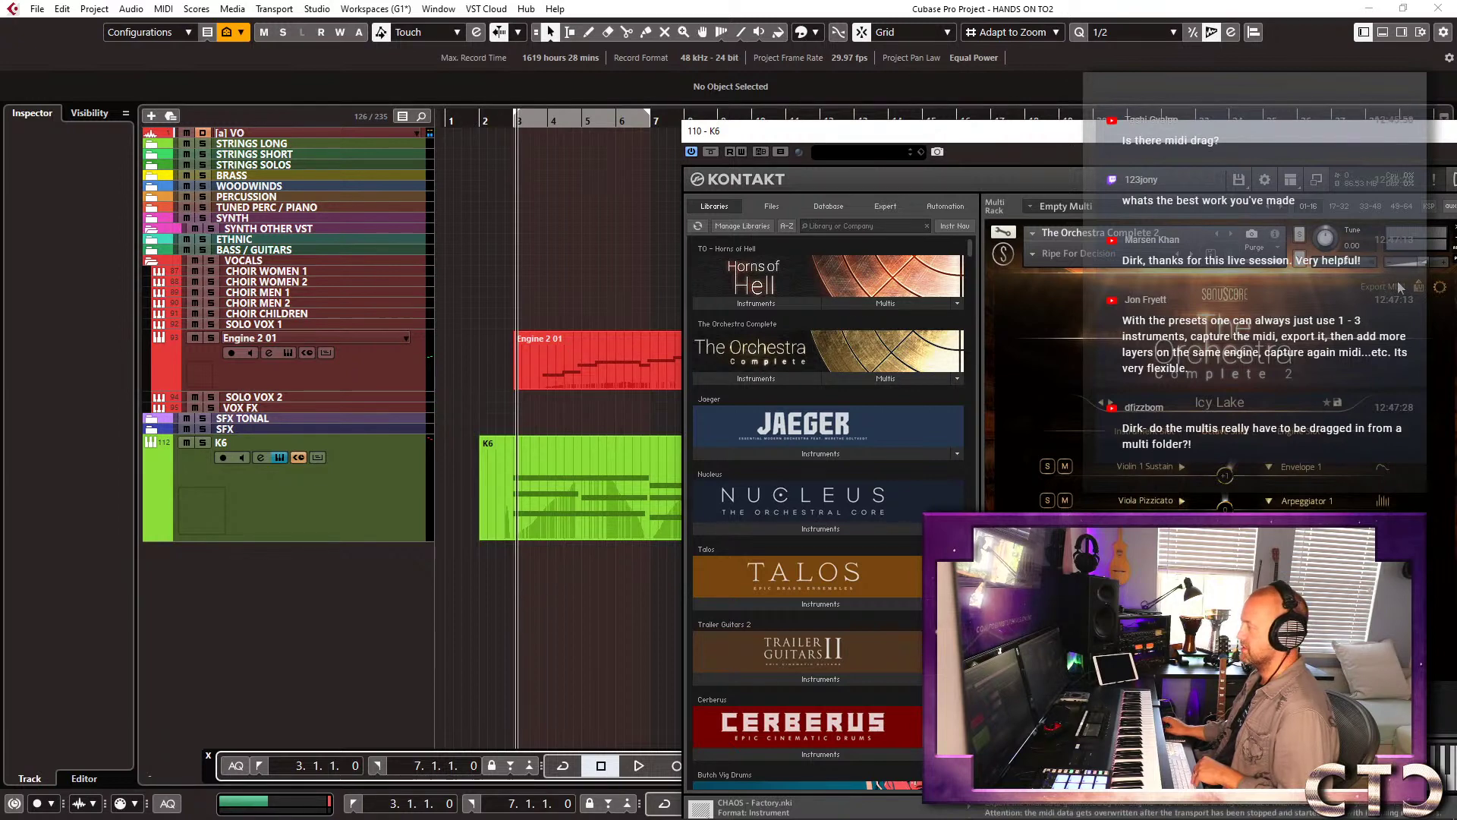
left_click_drag(1307, 317, 519, 586)
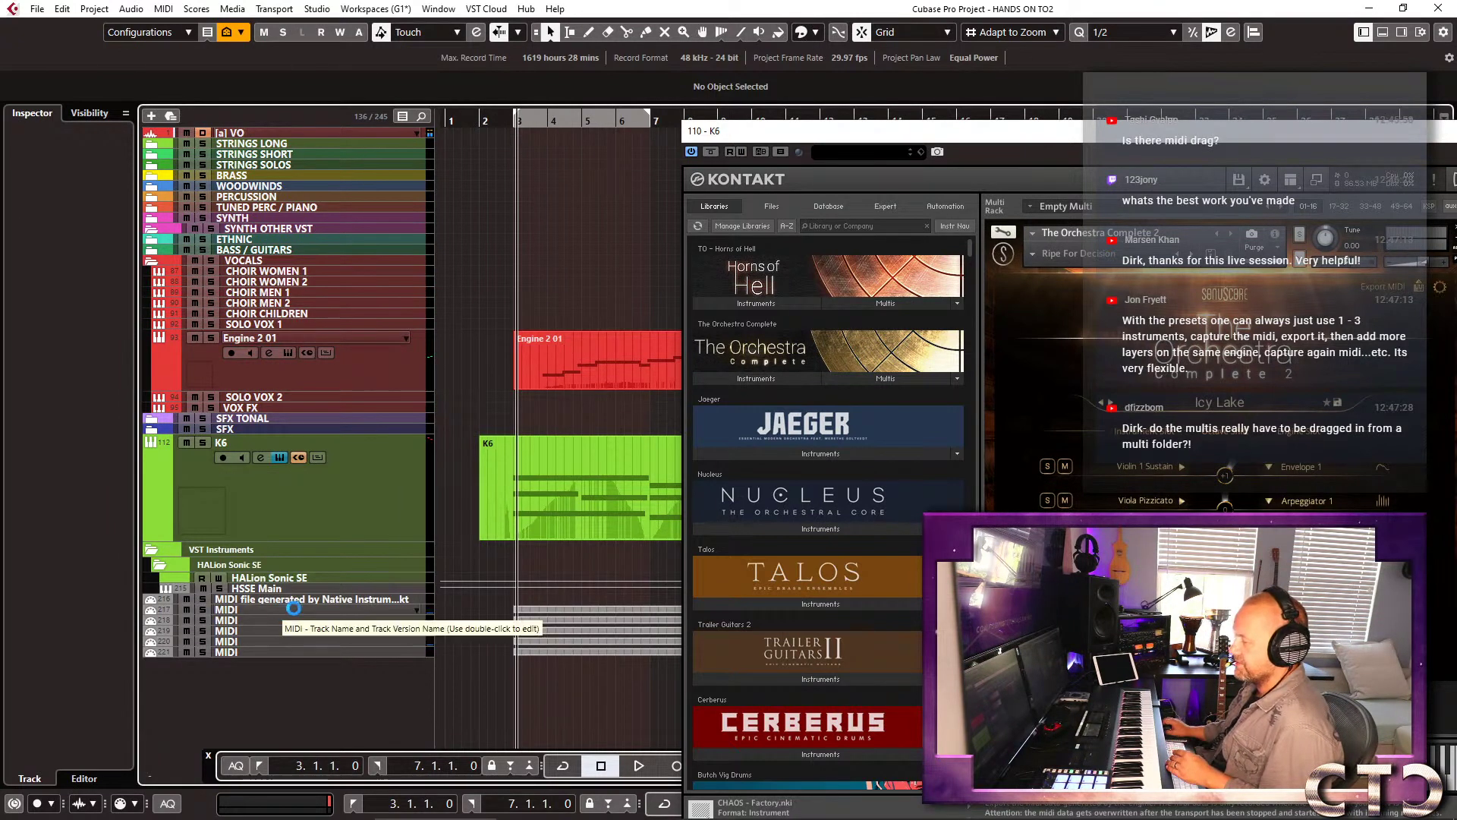
Remove the HALion Sonic SE instrument that came with the MIDI import from the VST instrument rack.
left_click(316, 600)
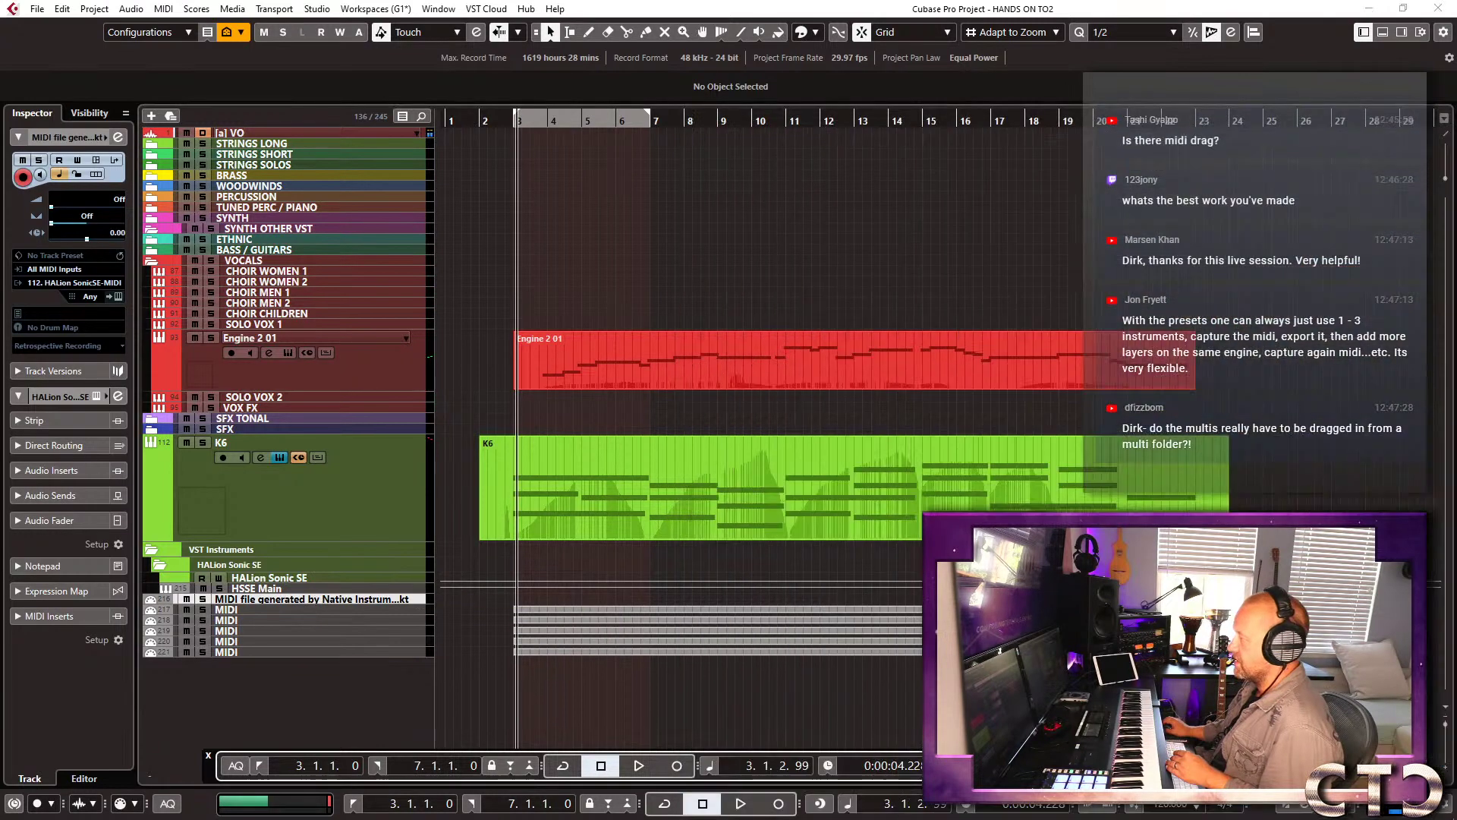
left_click(244, 609)
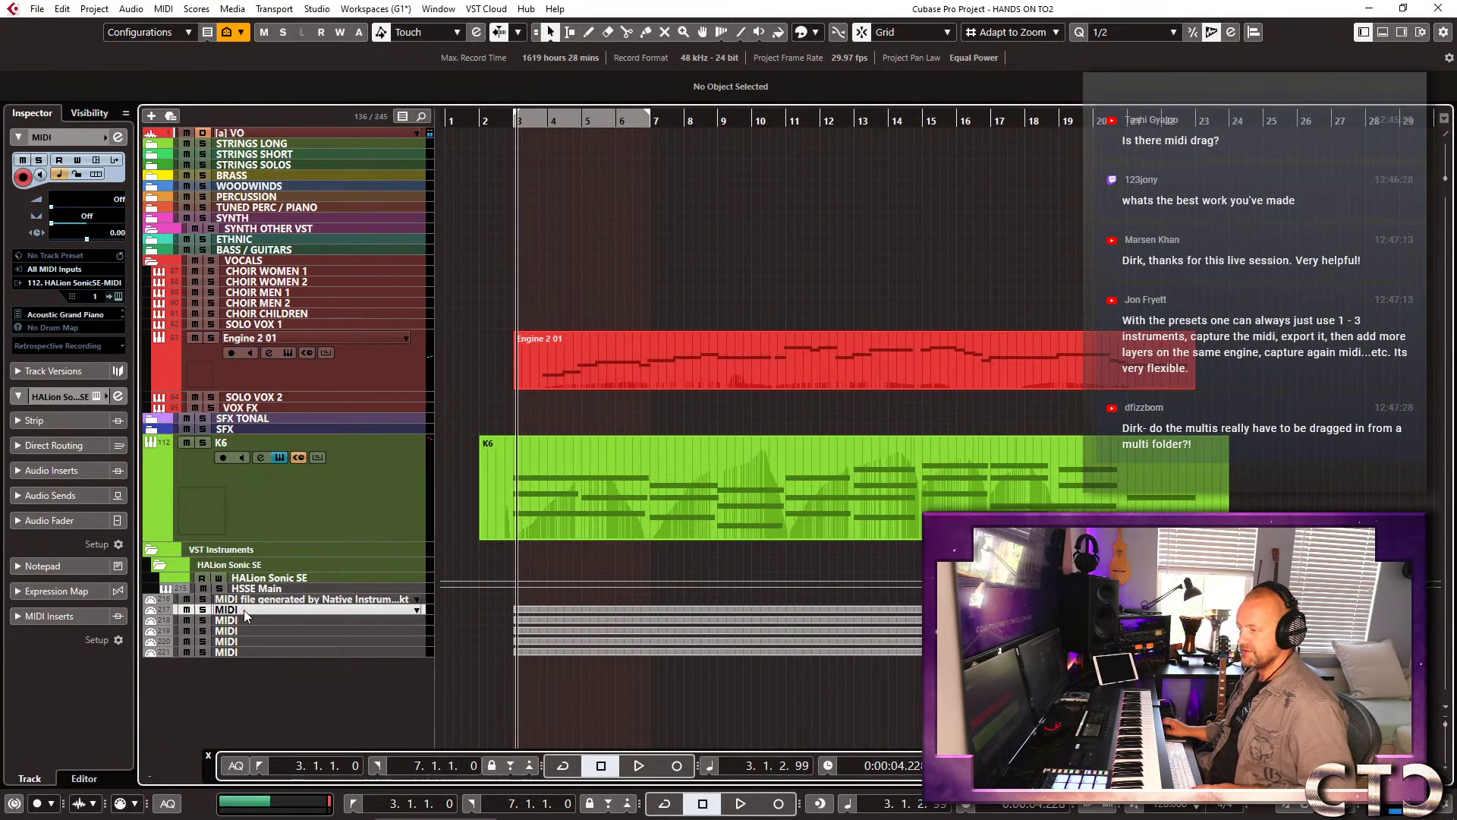
left_click(1401, 34)
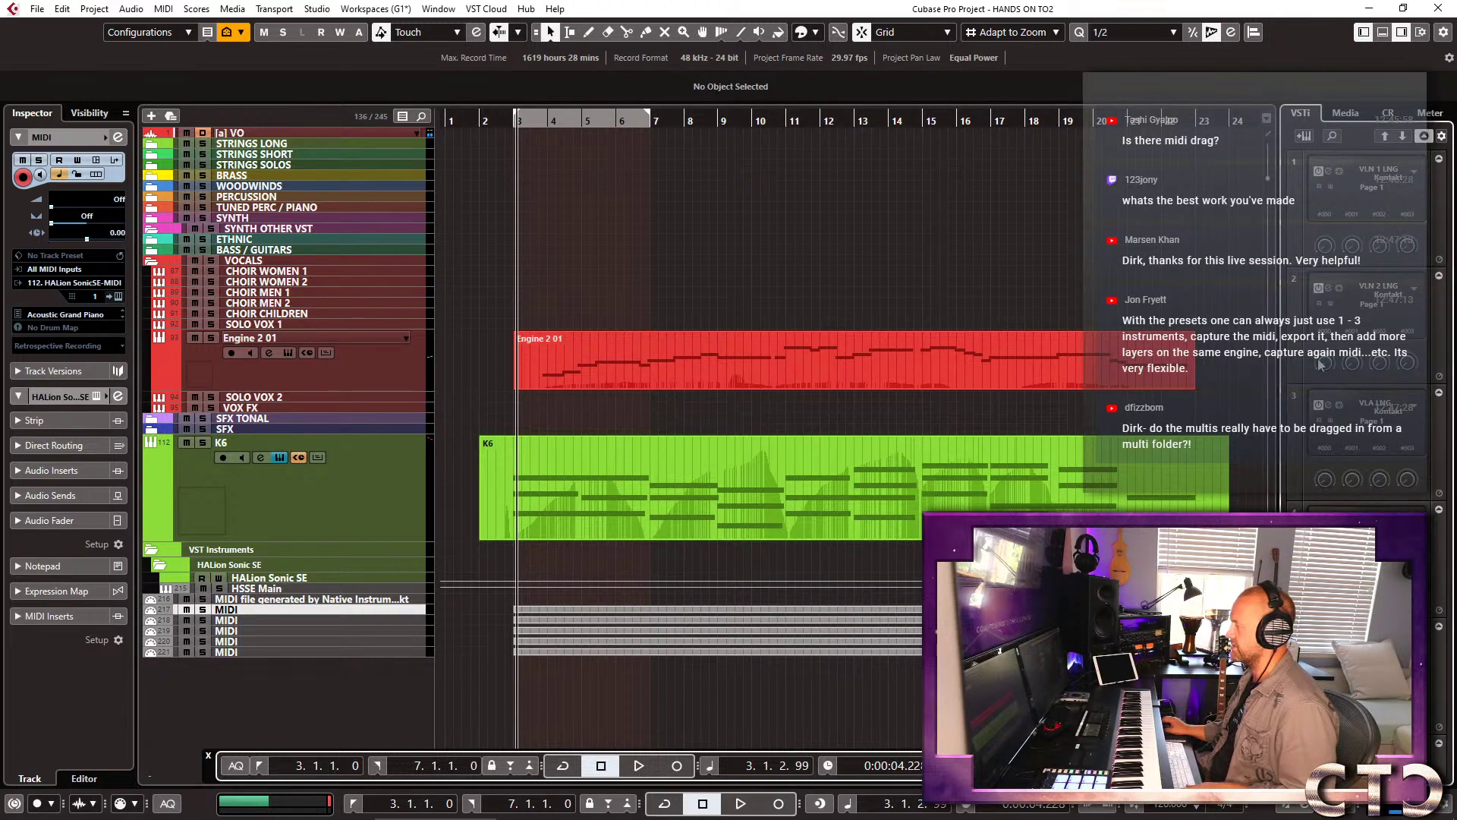
left_click(1424, 137)
left_click(1440, 344)
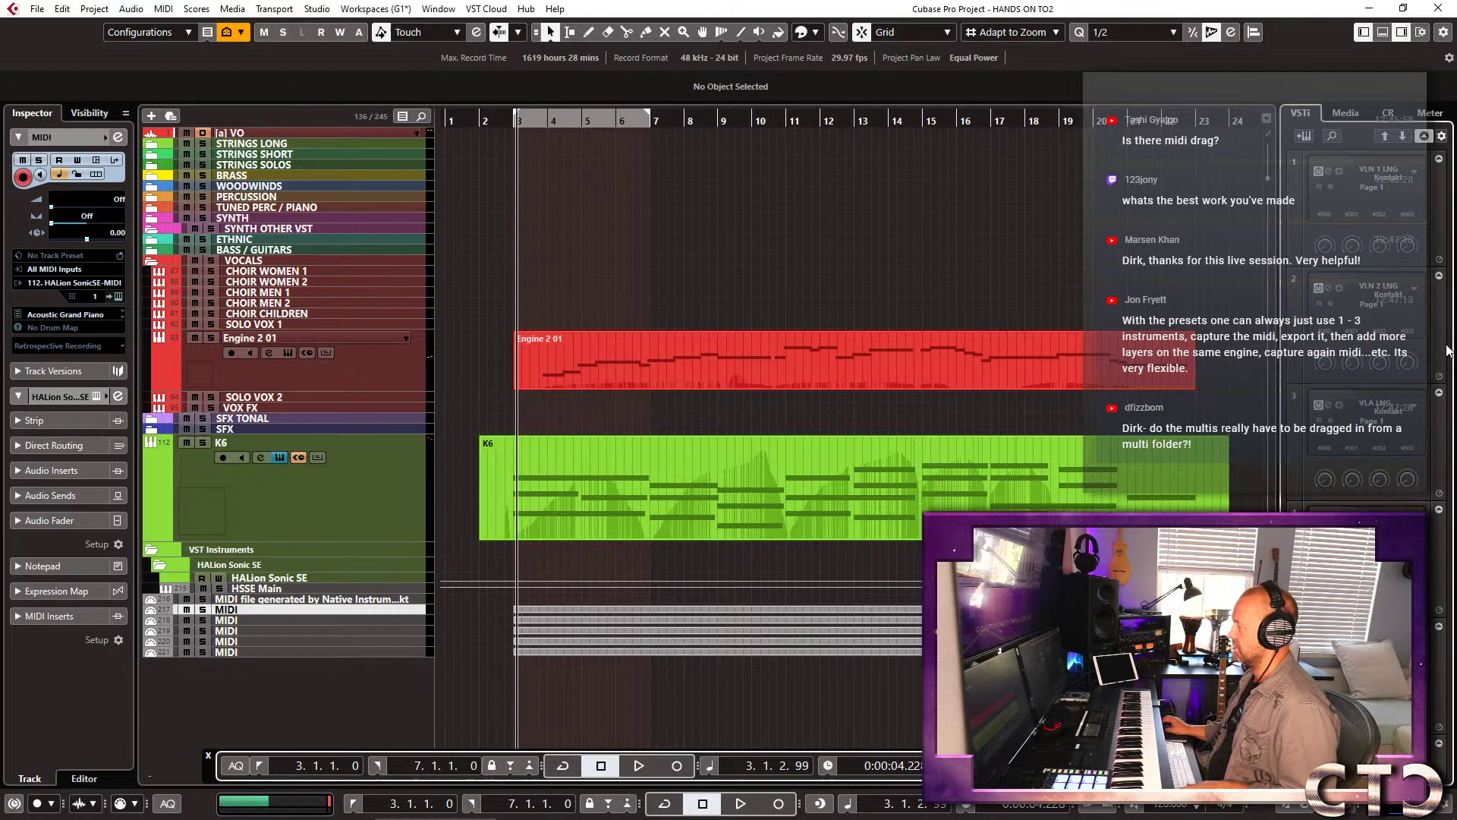
left_click(1424, 136)
scroll(1407, 447, "down", 15)
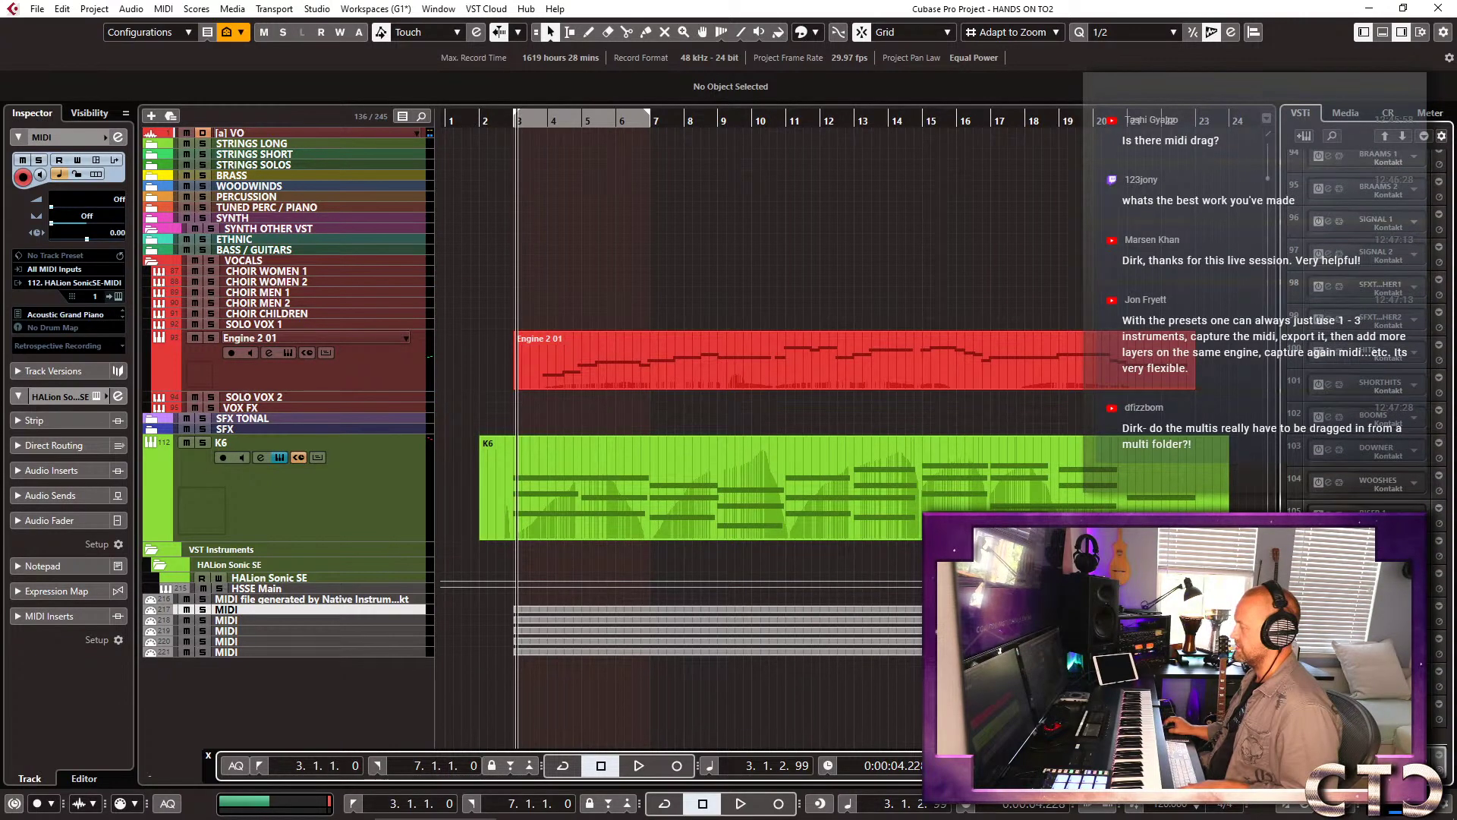
left_click(1333, 369)
left_click(1294, 307)
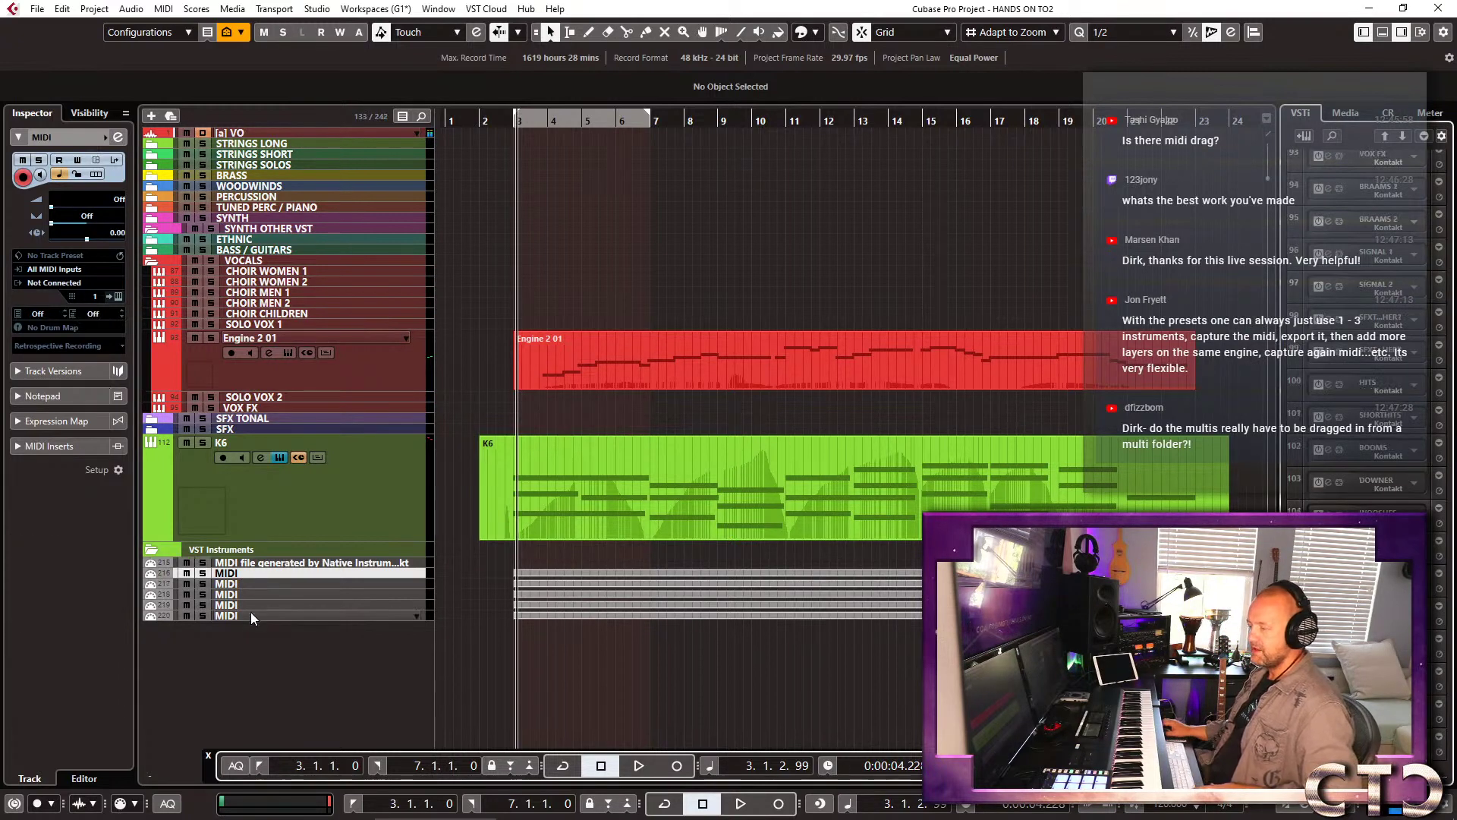
Enlarge the five imported MIDI tracks and compare them with the instrument slots of the Icy Lake preset.
left_click(270, 617, "shift")
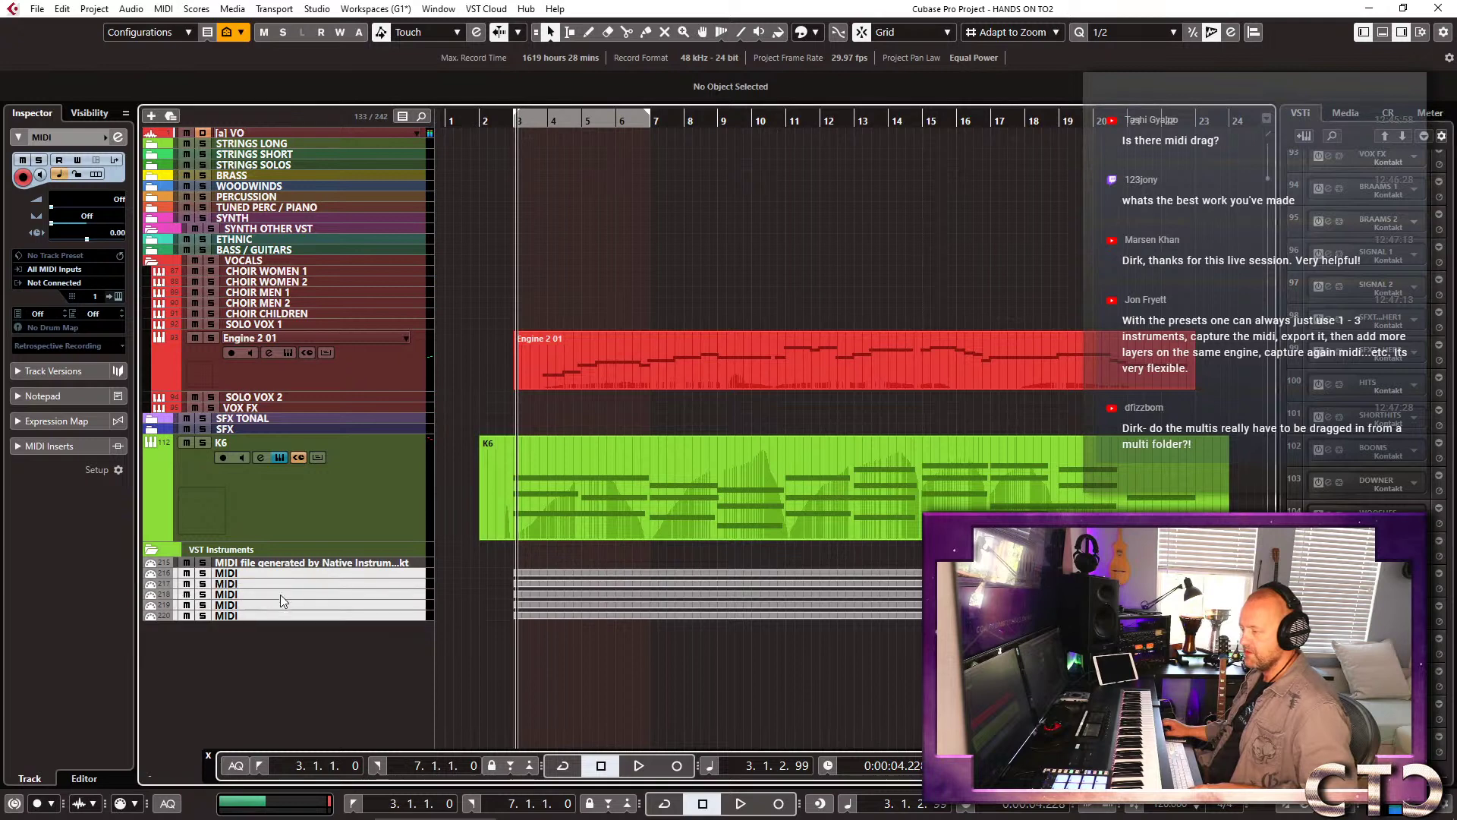
left_click_drag(273, 577, 274, 601)
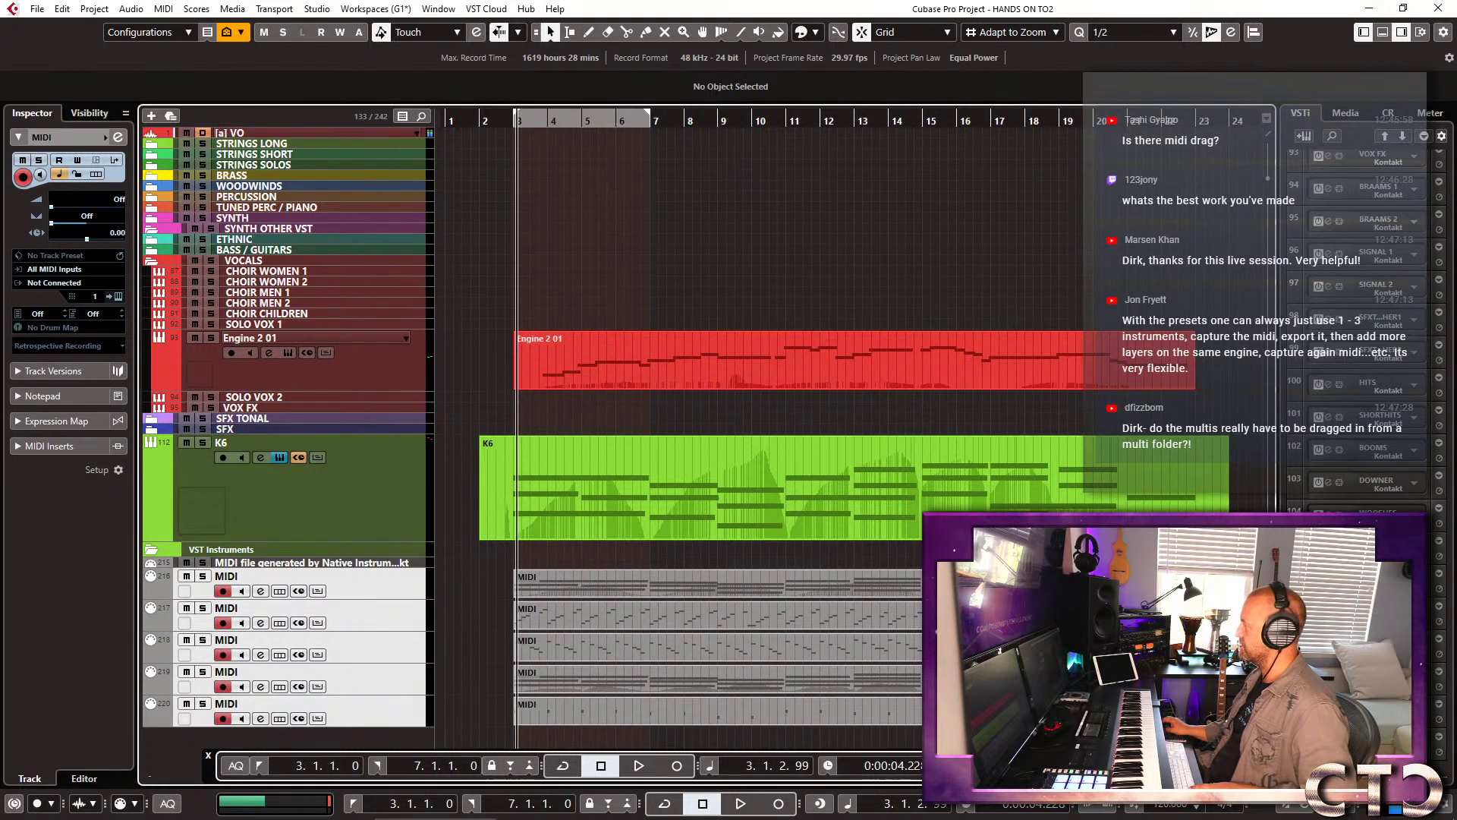
left_click_drag(281, 816, 433, 112)
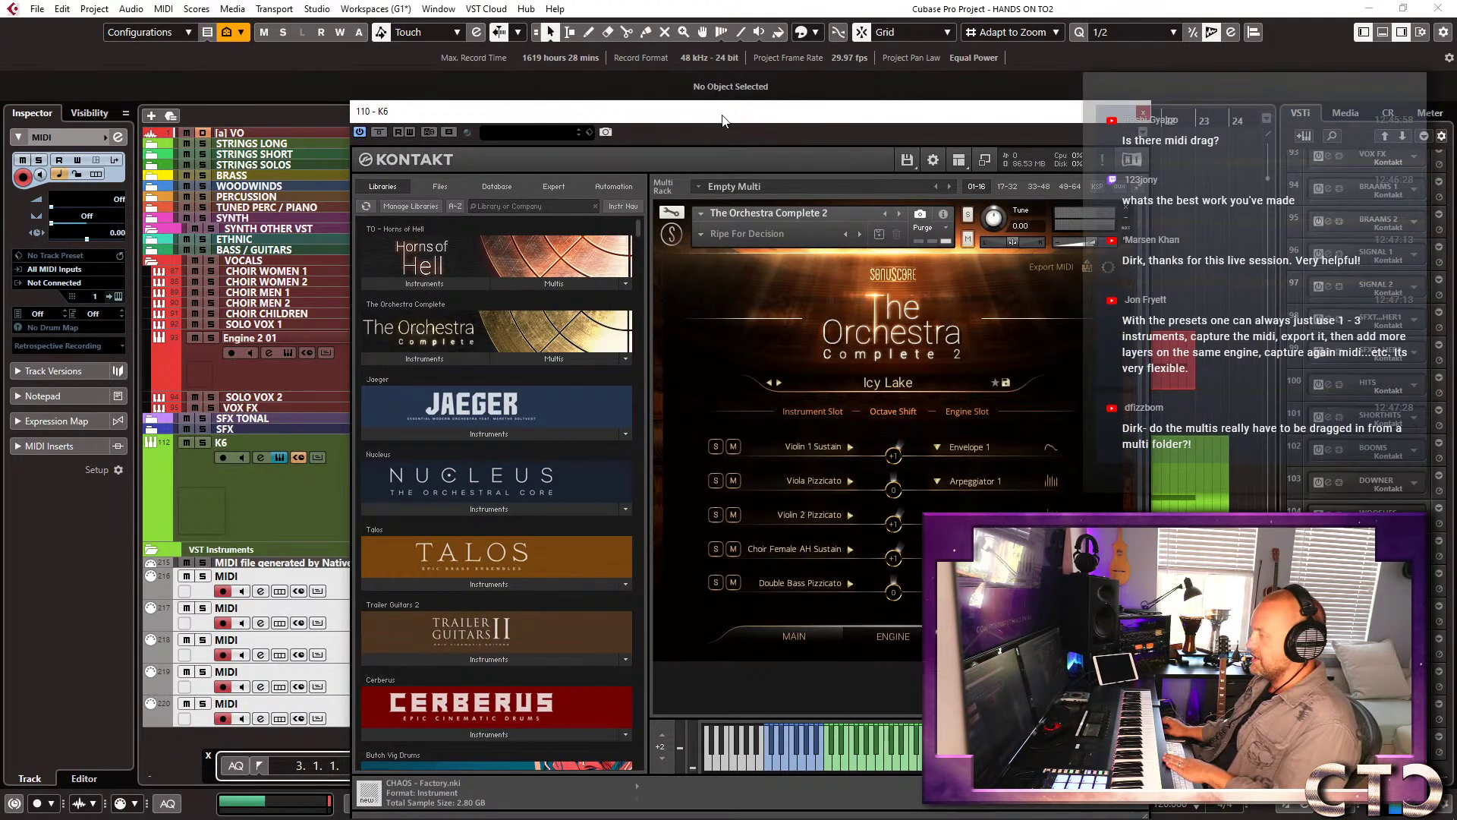
mouse_move(723, 119)
left_mouse_down()
mouse_move(1450, 114)
mouse_move(616, 106)
mouse_move(743, 107)
left_mouse_up()
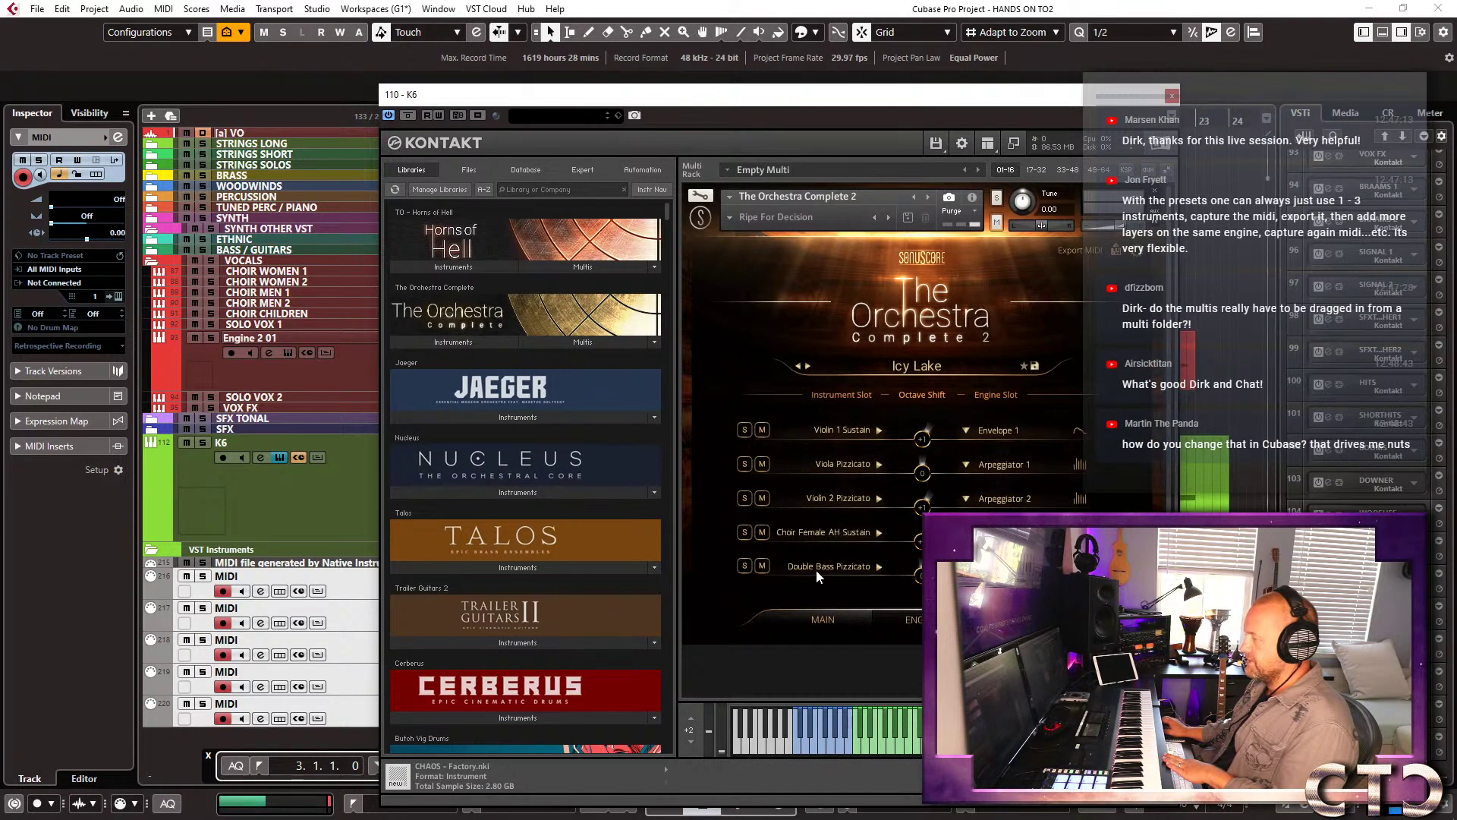
left_click(1172, 95)
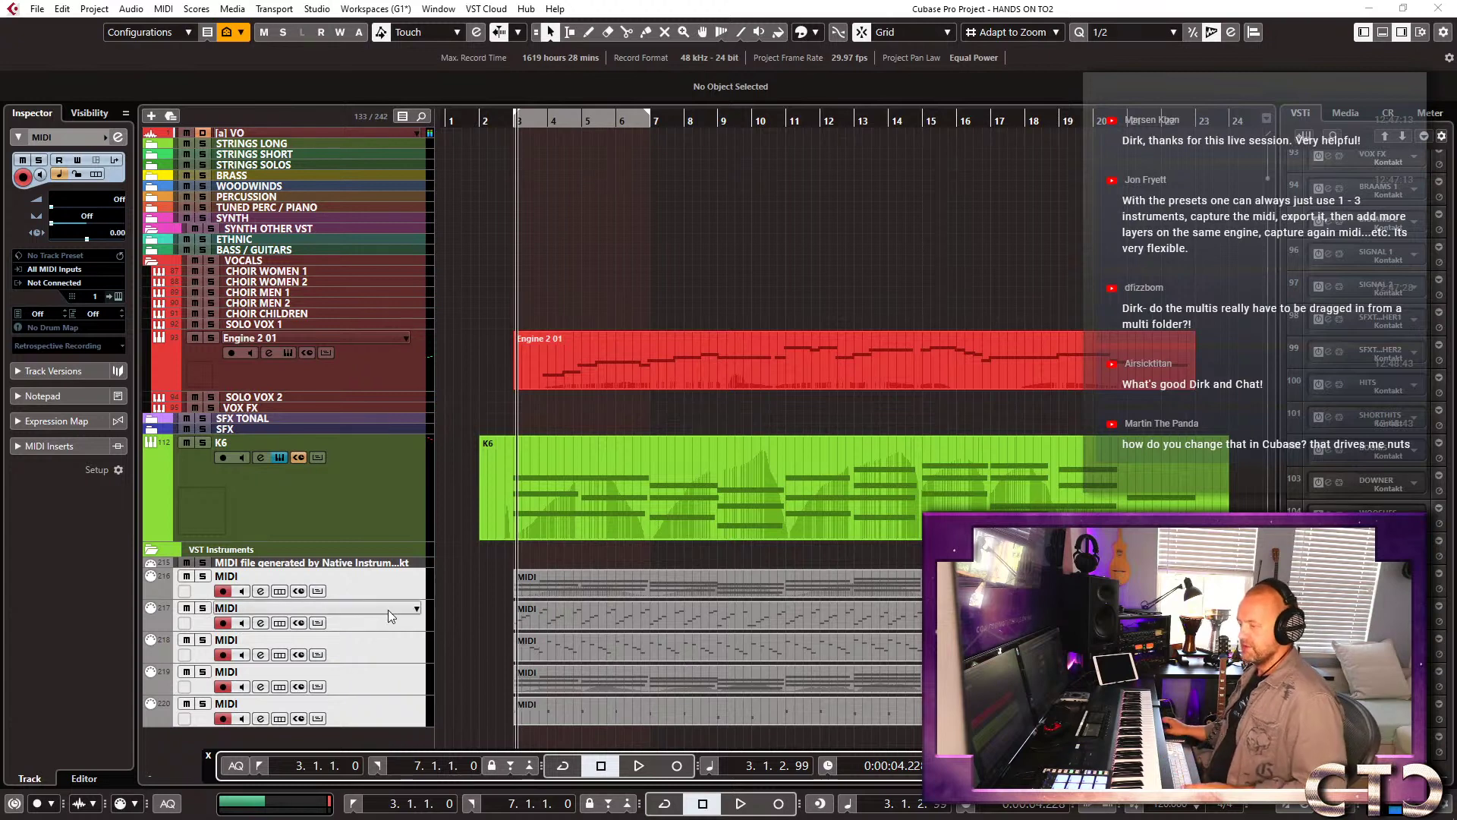
Try auditioning the imported MIDI tracks with the K6 track muted.
left_click(189, 456)
left_click(186, 442)
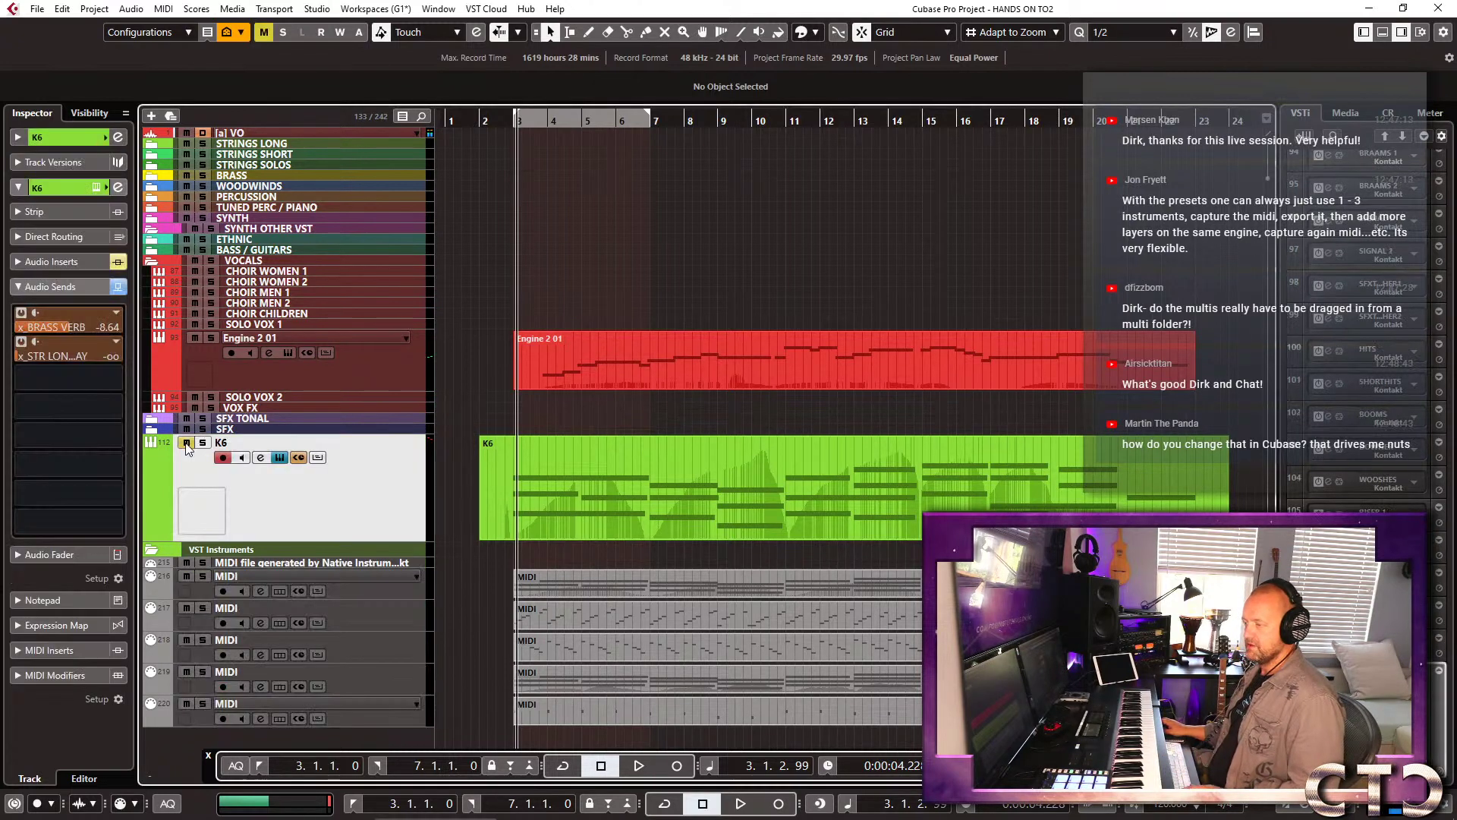
key("space")
key("space")
left_click(186, 442)
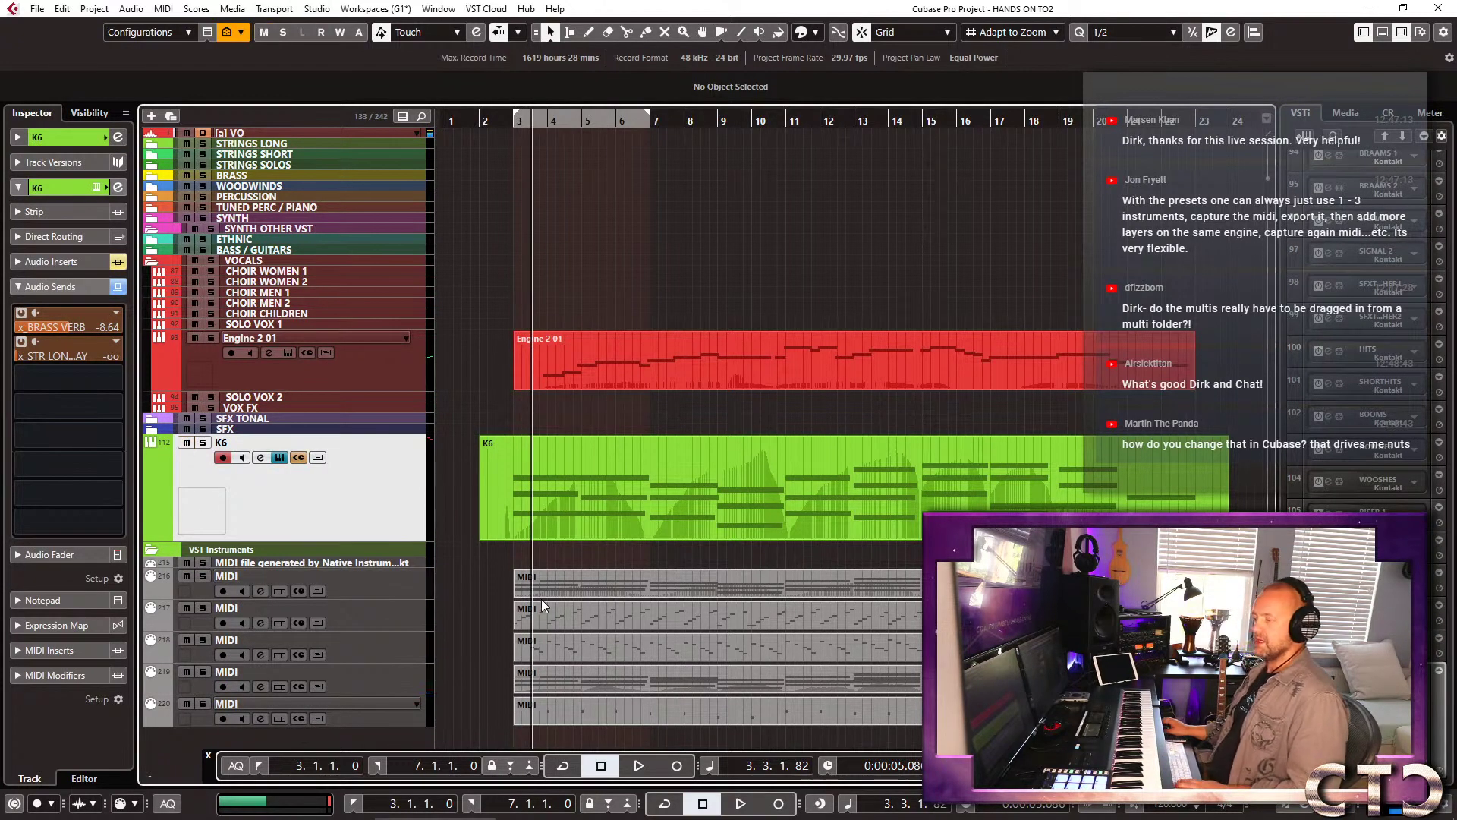
Play the project from bar 3 with K6 unmuted to check the imported MIDI tracks, and hide the instrument rack.
key("space")
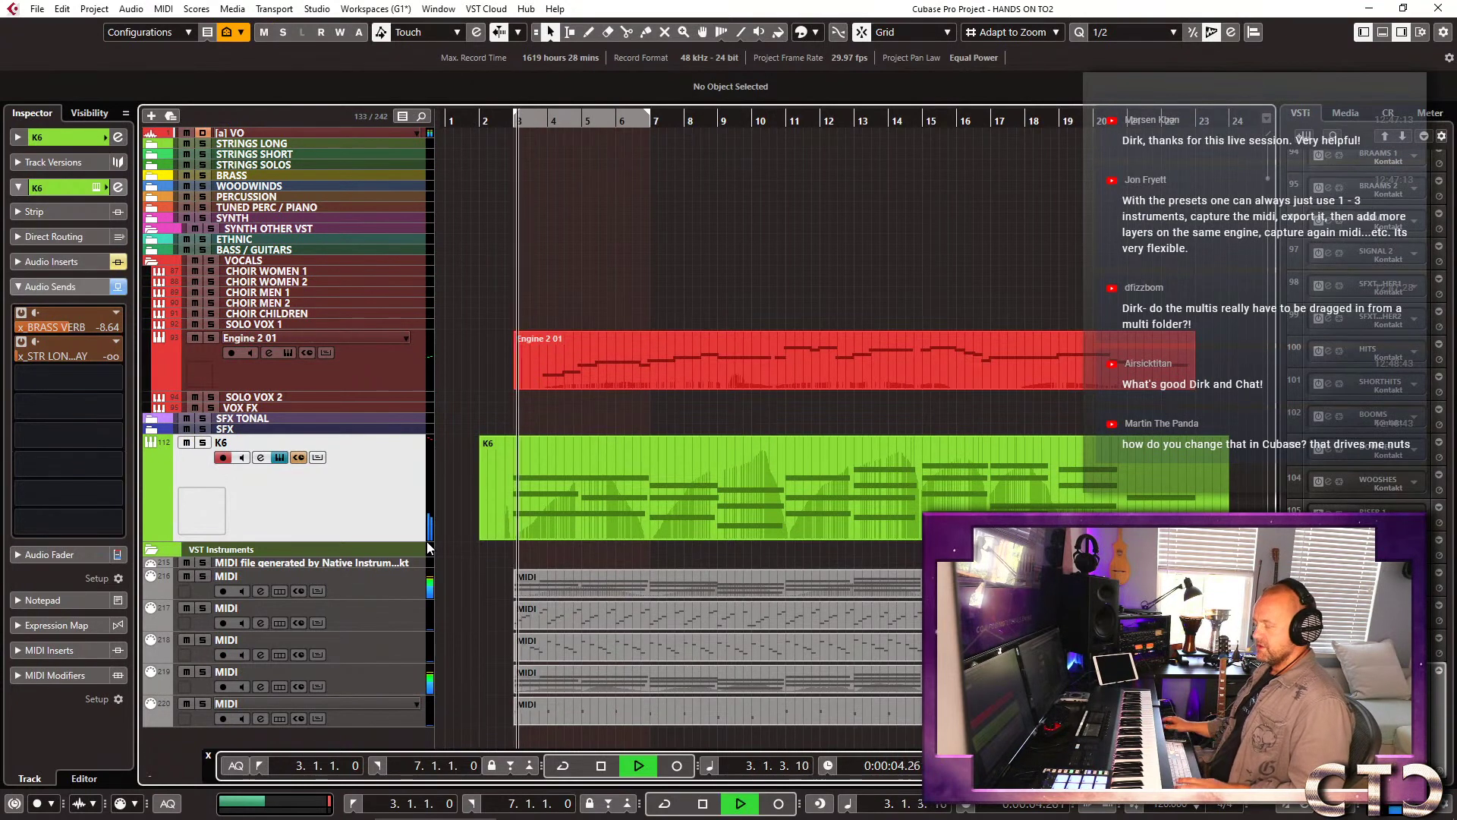
key("h")
key("g")
key("g")
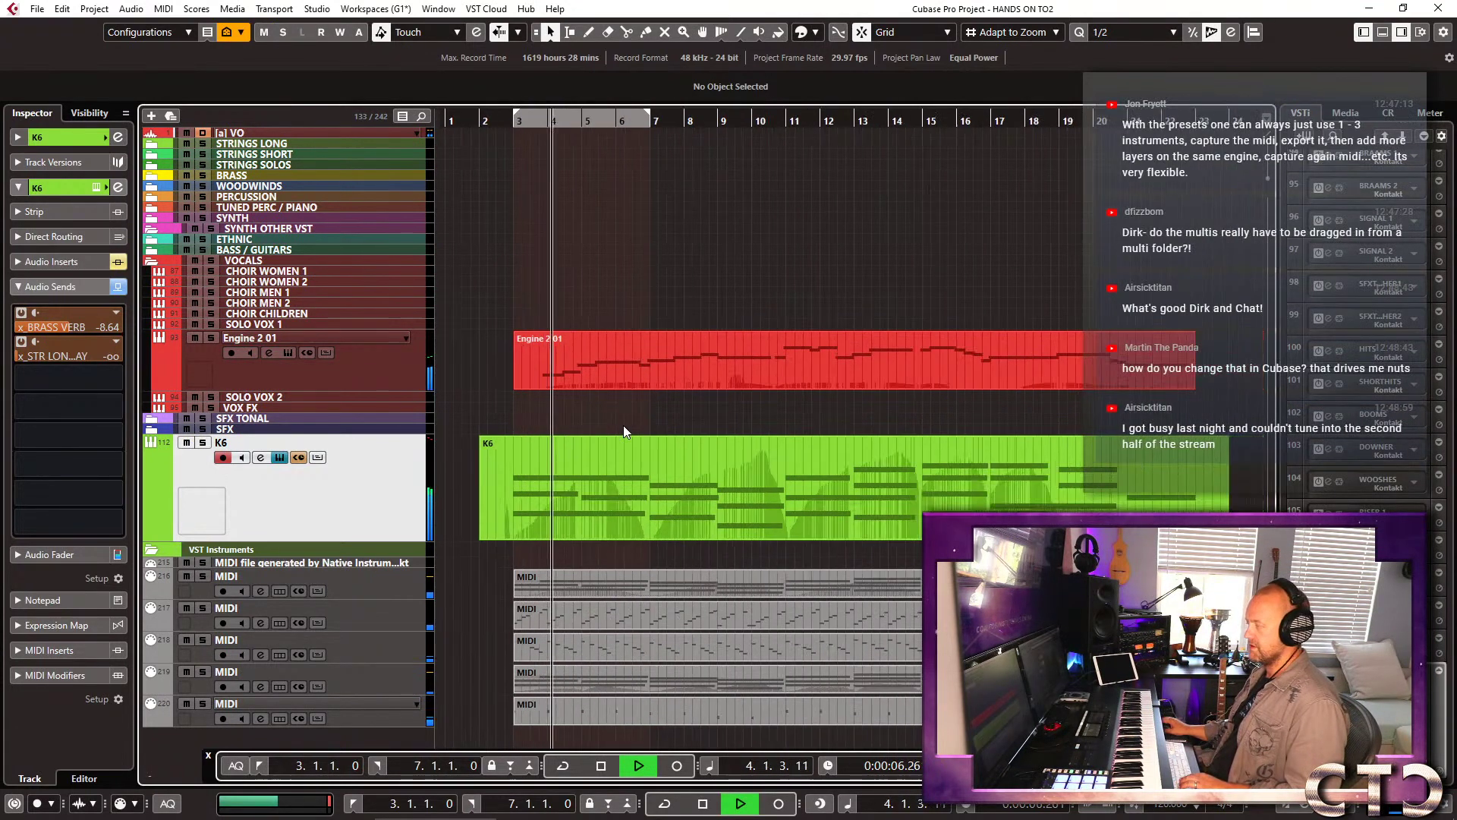
key("g")
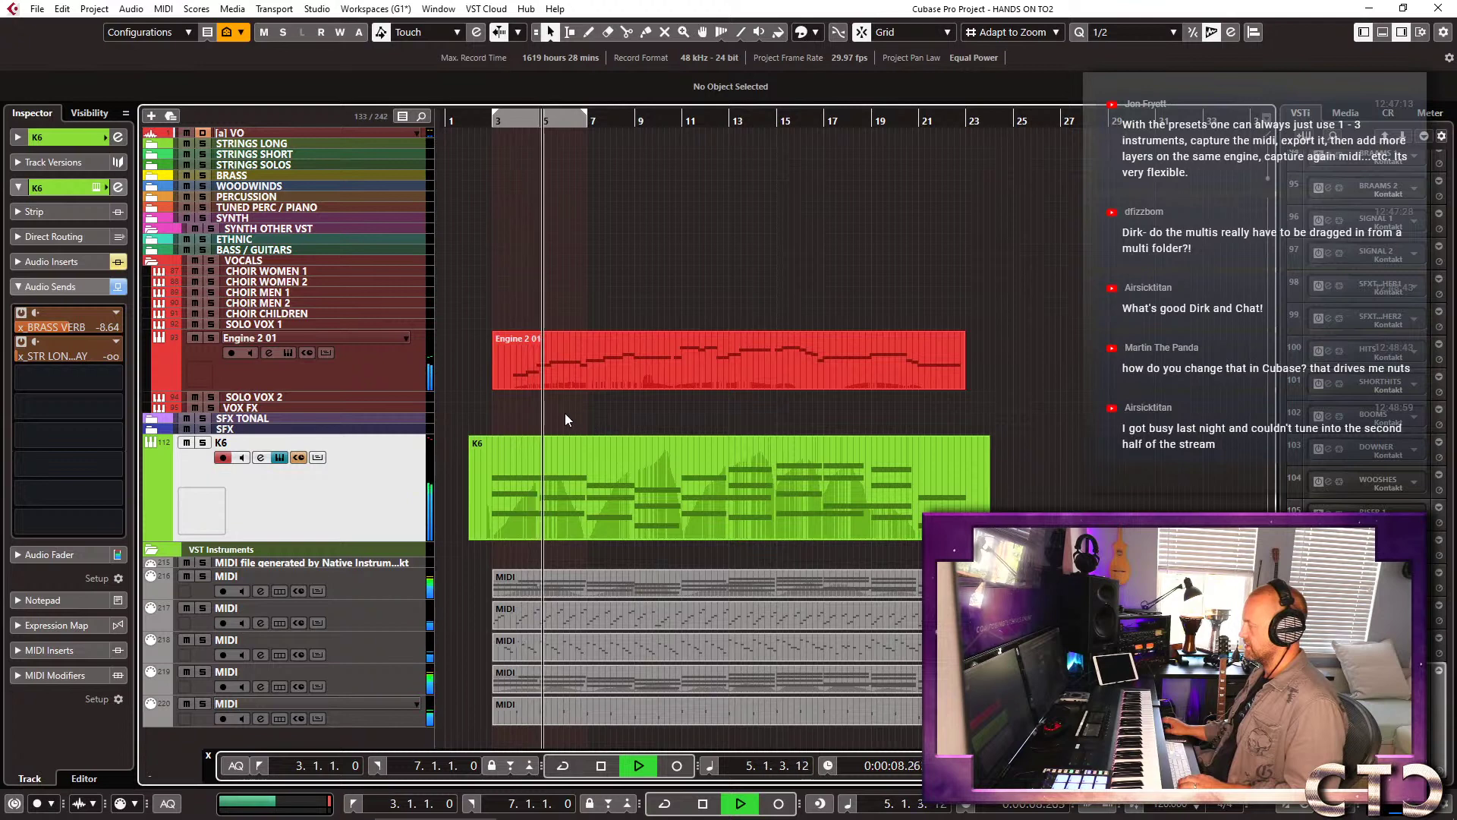
left_click(1402, 32)
key("space")
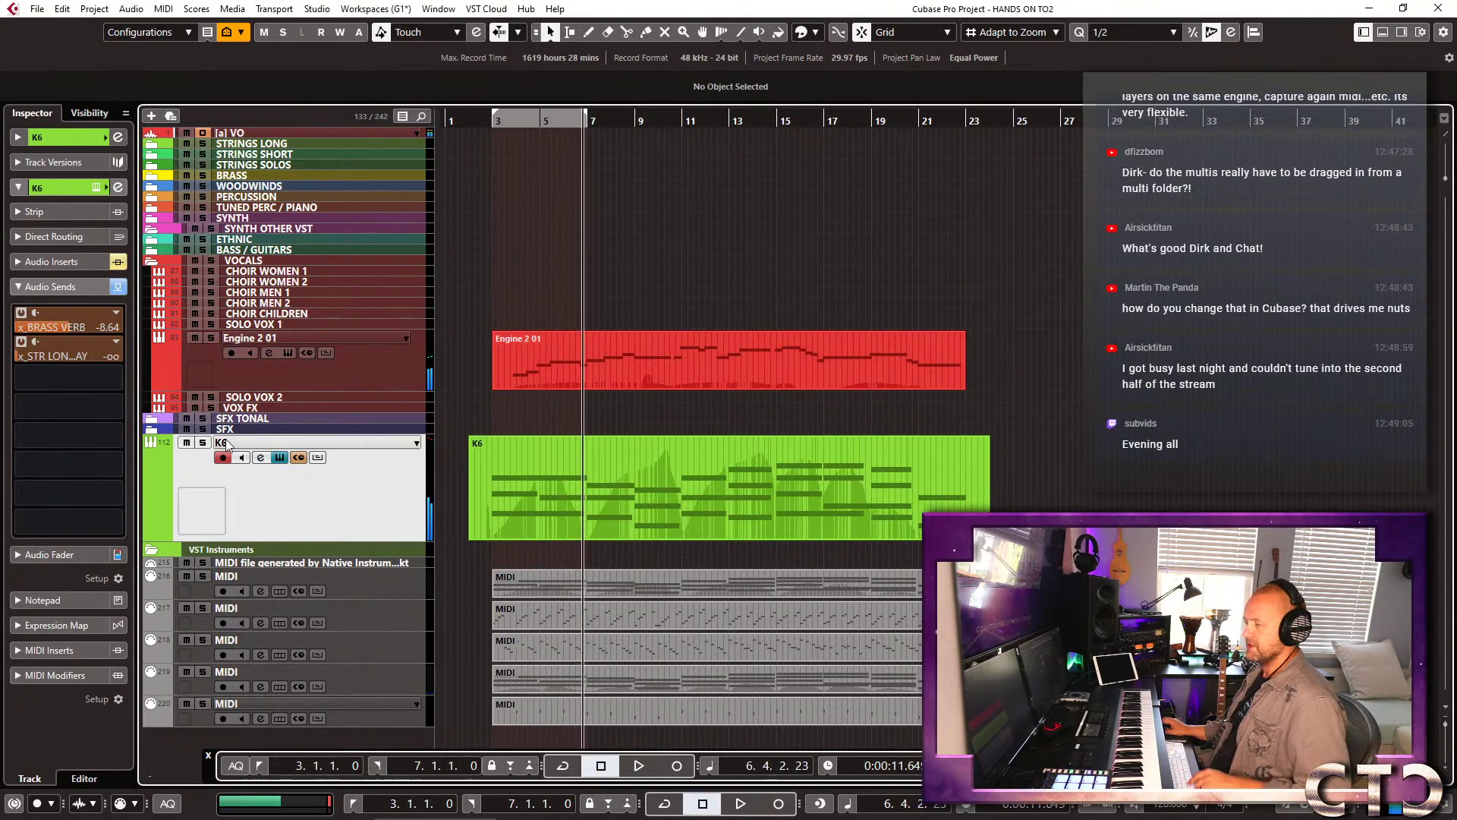
Mute the K6 track, expand the STRINGS LONG folder and open the VLN 1 LNG track's Kontakt instrument.
left_click(321, 587)
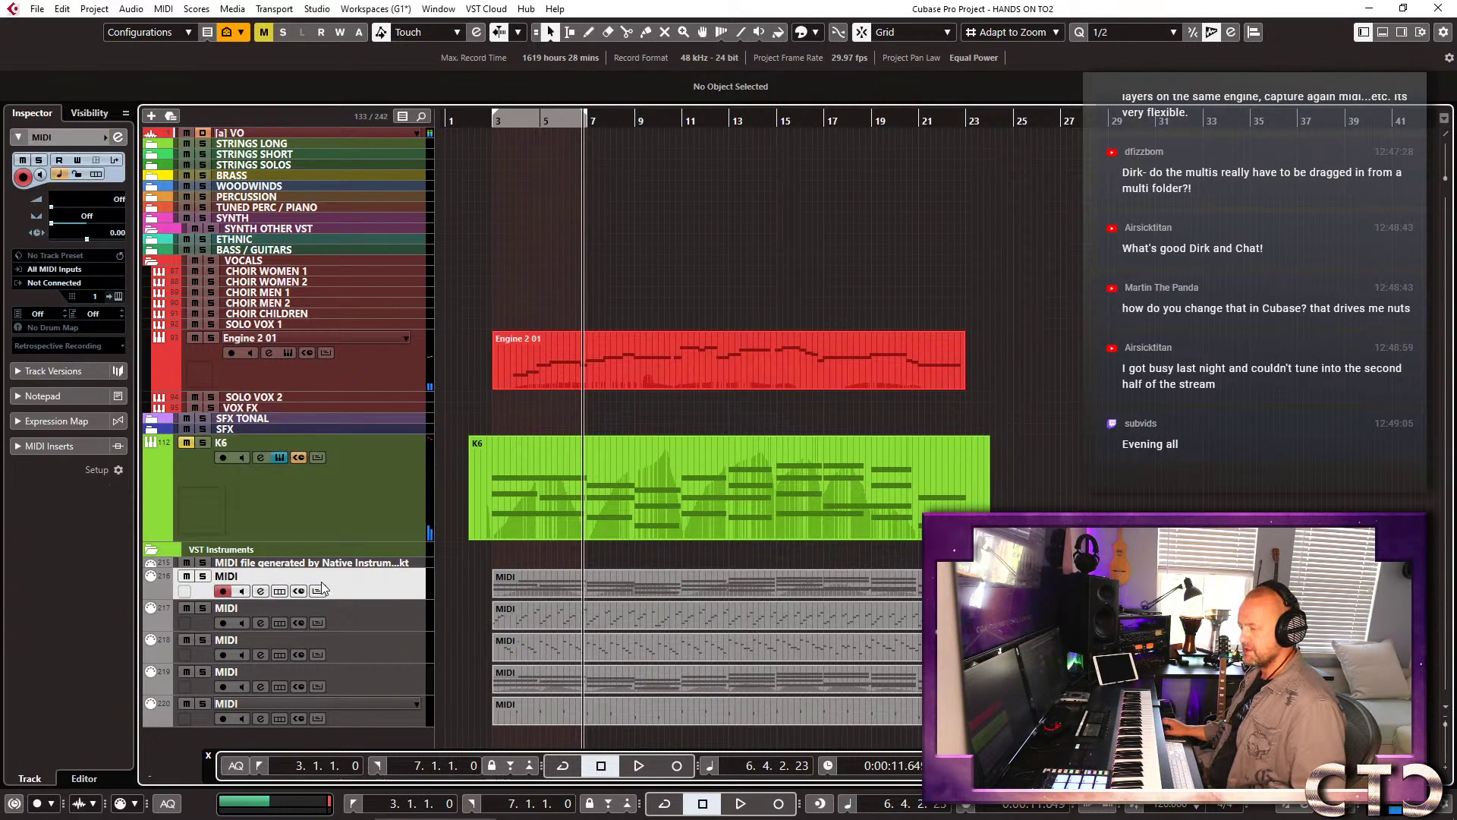
left_click(260, 143)
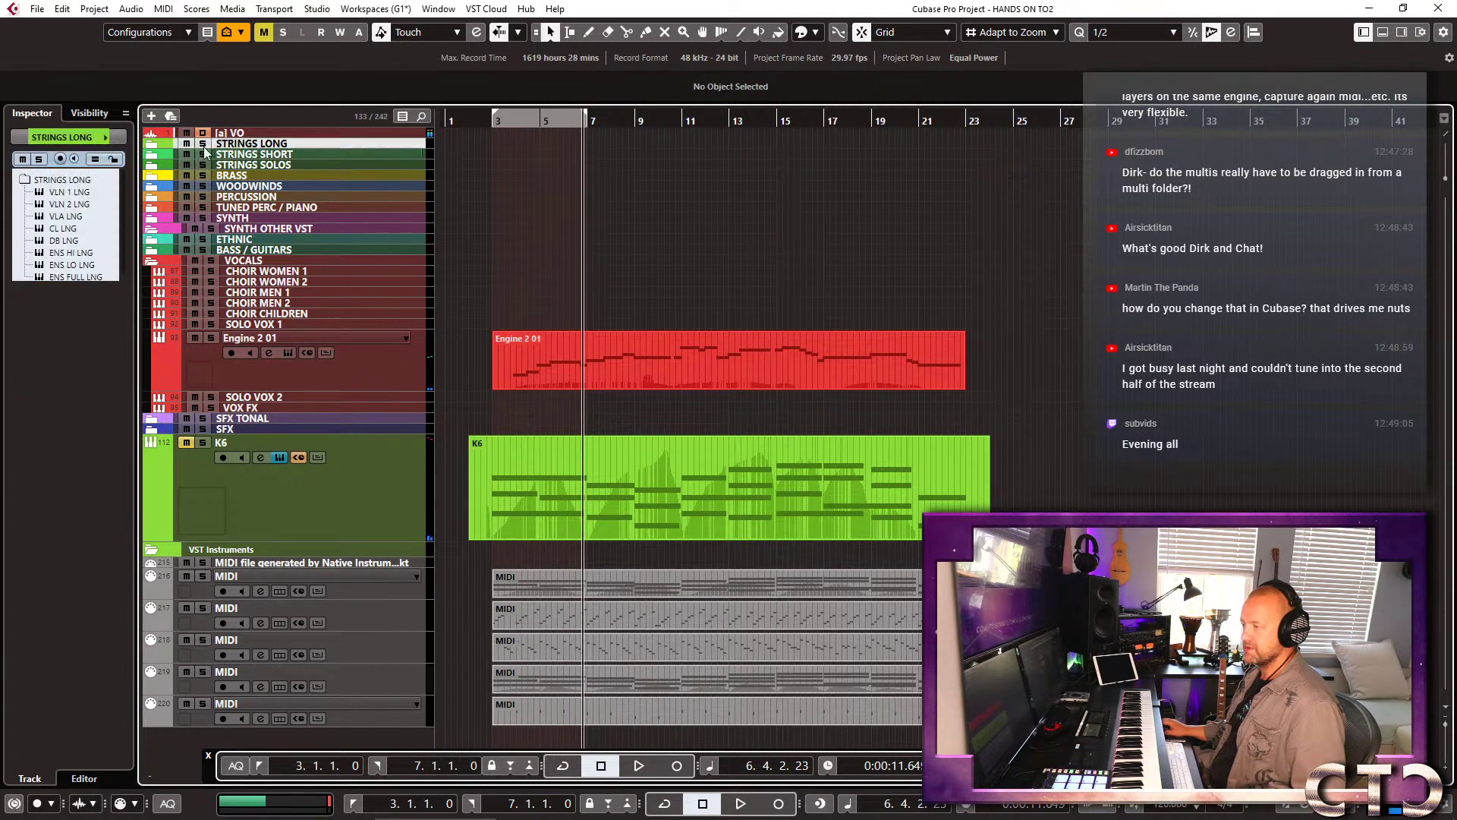
left_click(152, 146)
left_click(284, 151)
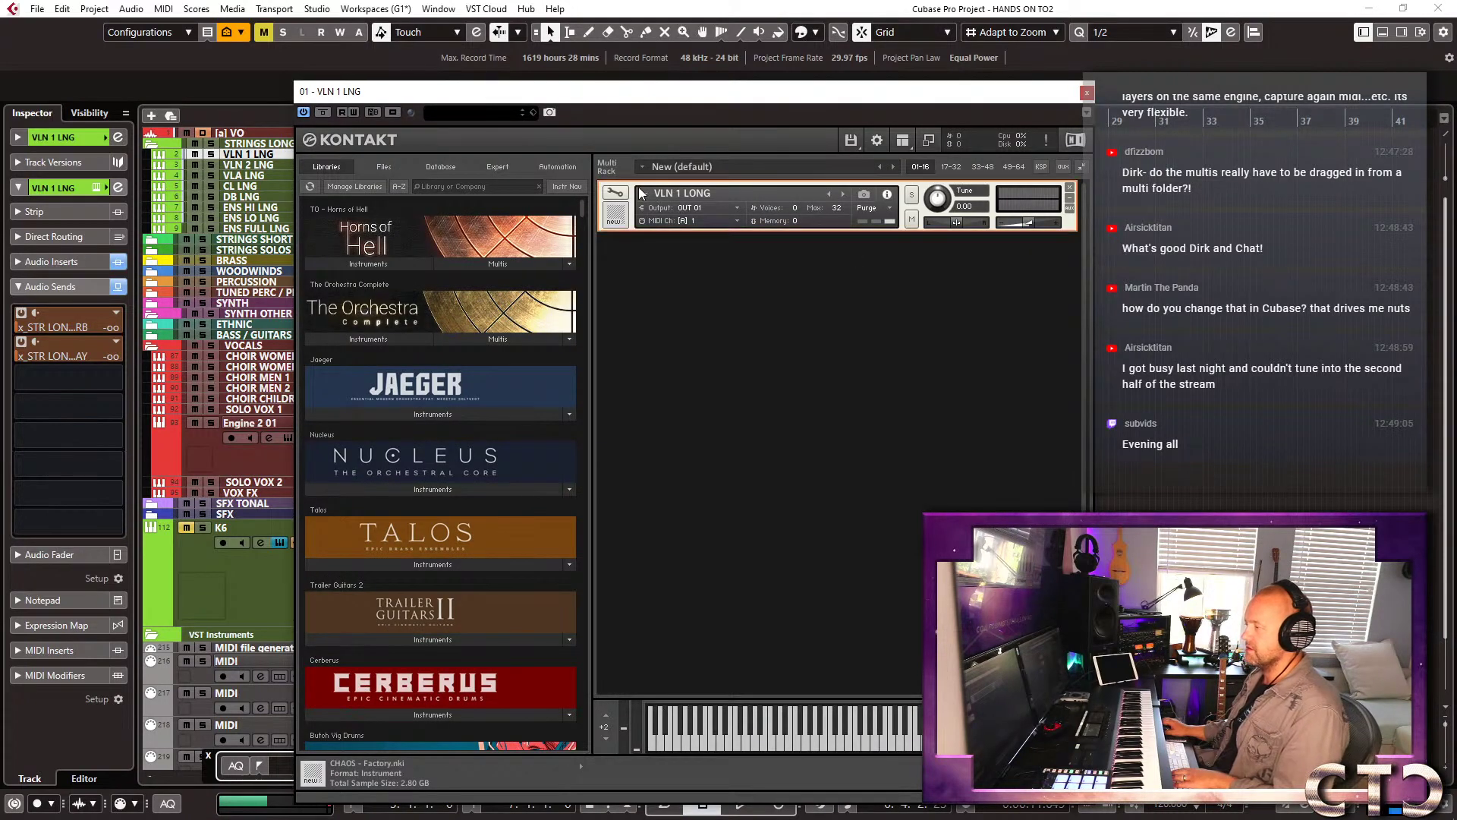
Load the Violins - Sustains patch of Musical Sampling's Adventure Strings into the VLN 1 LNG Kontakt.
right_click(644, 191)
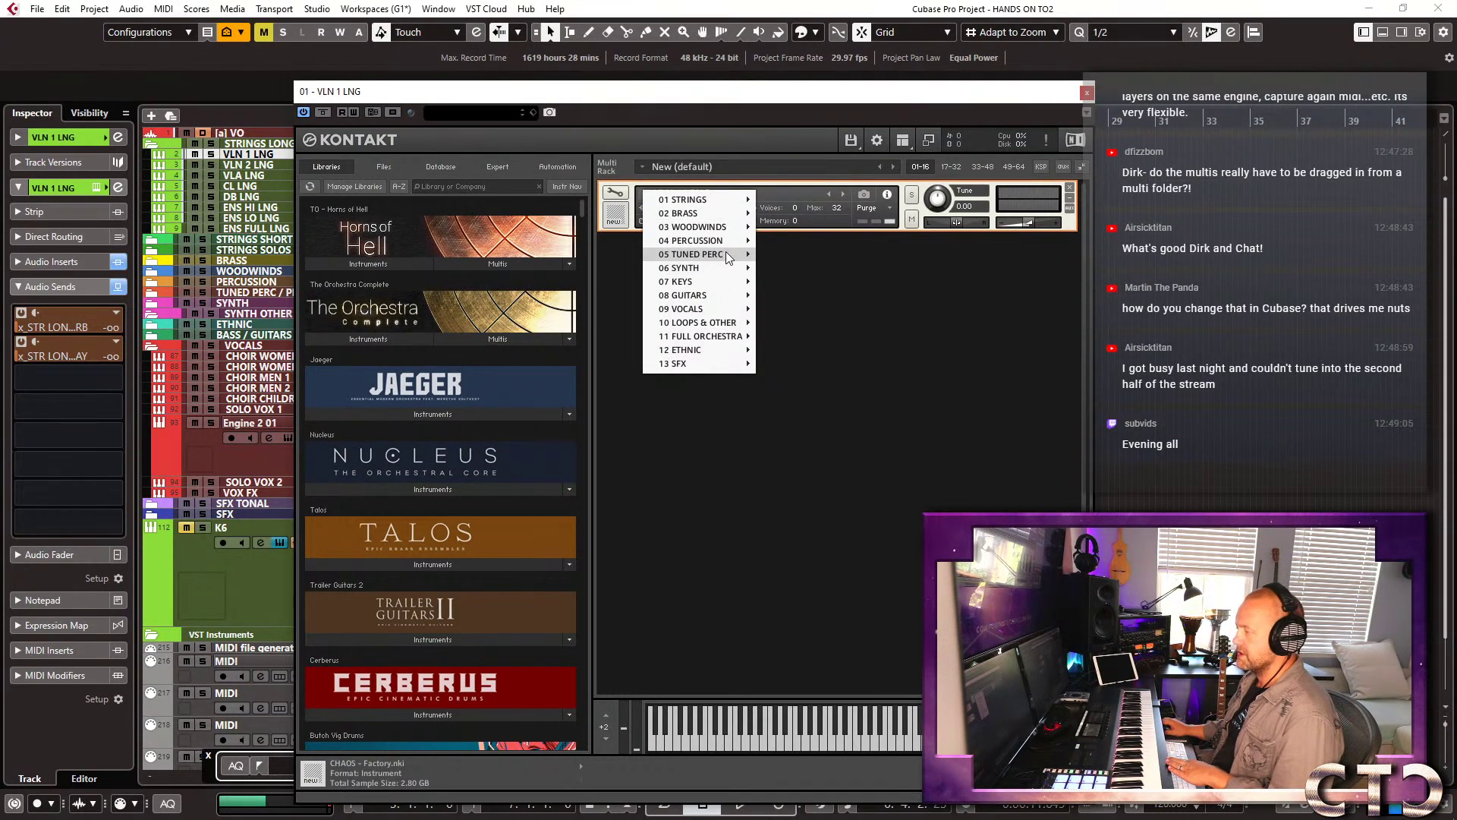
mouse_move(736, 201)
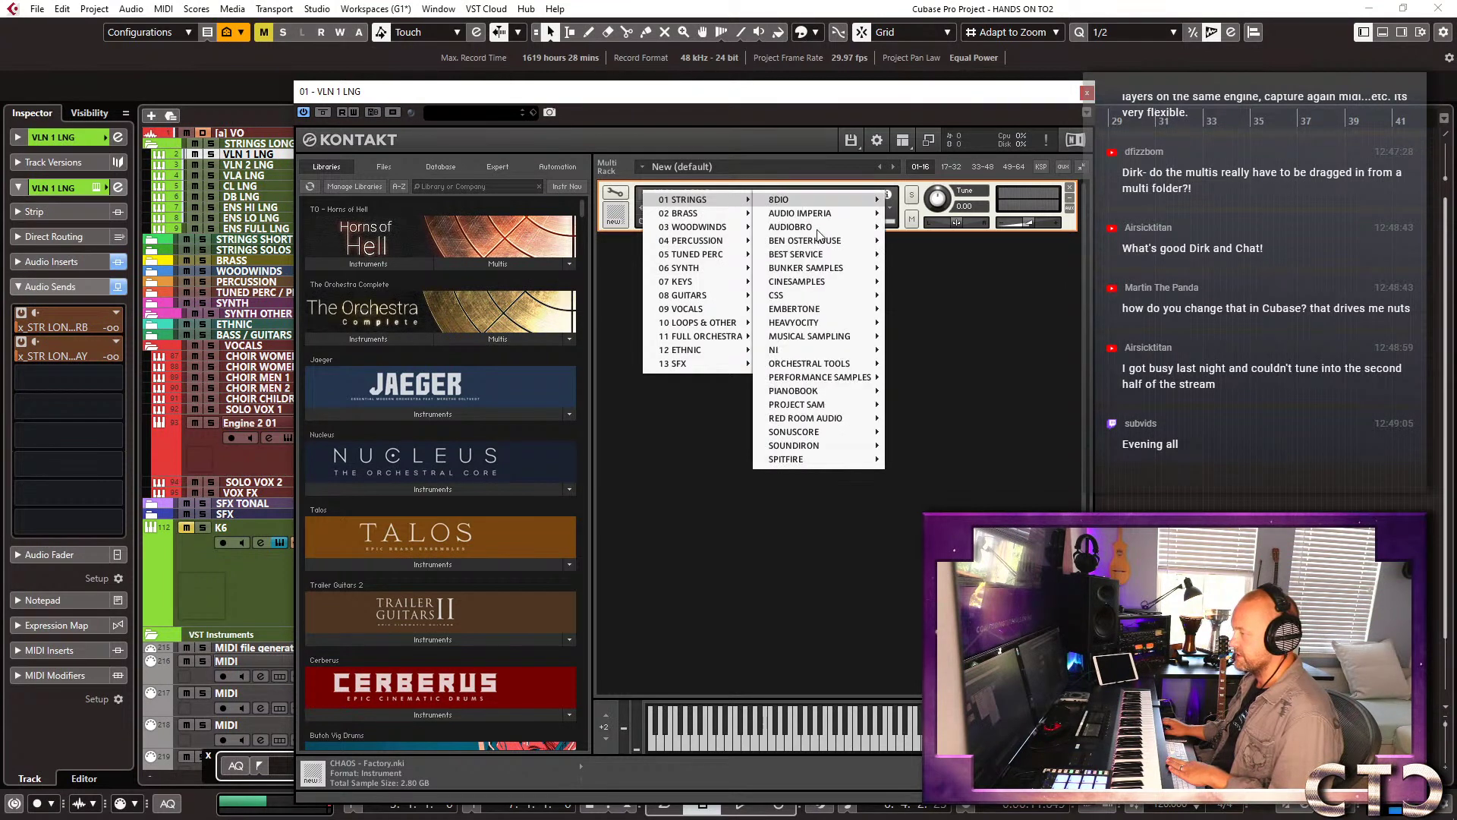
mouse_move(846, 341)
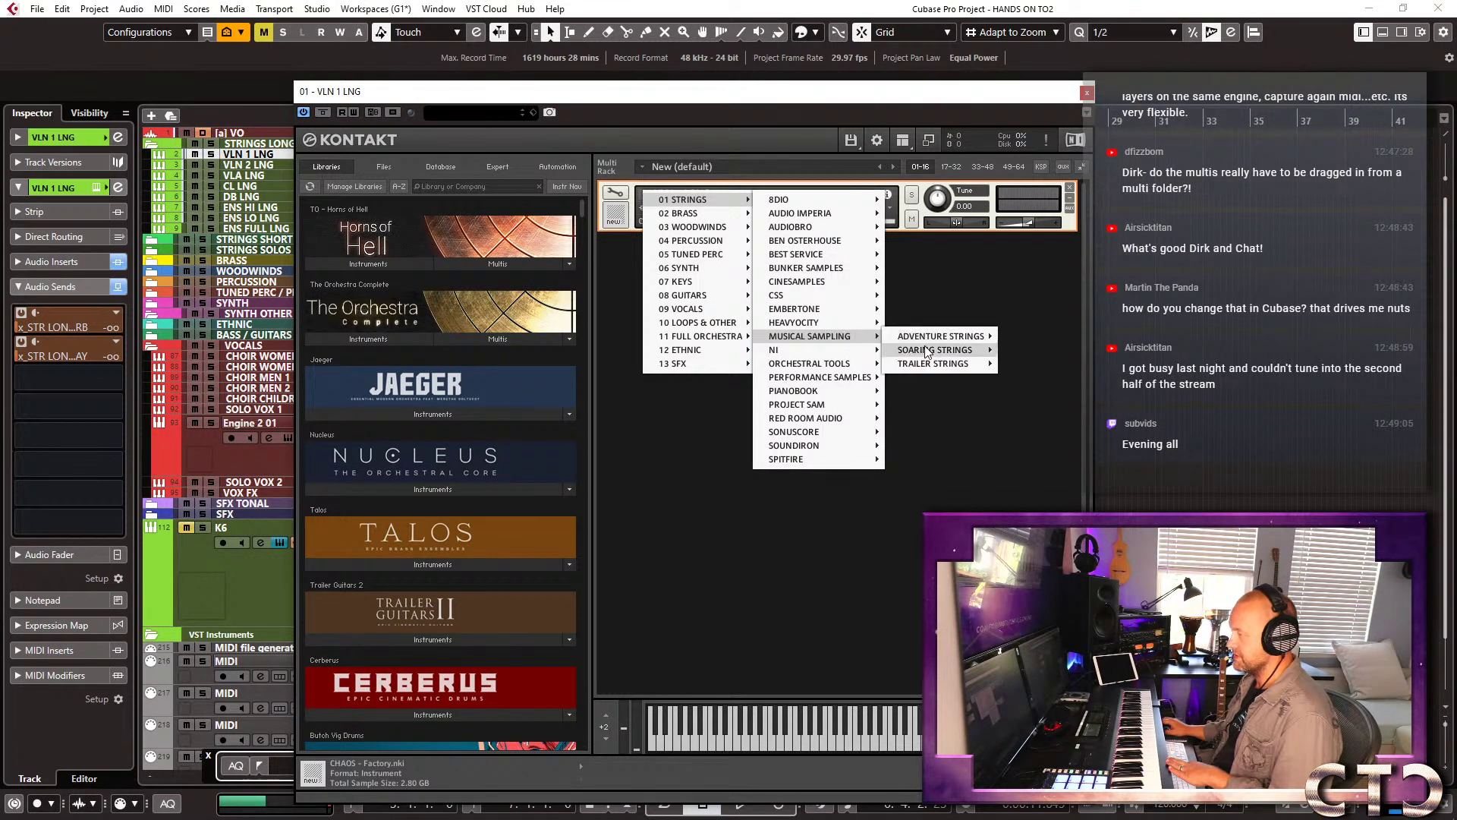
mouse_move(926, 351)
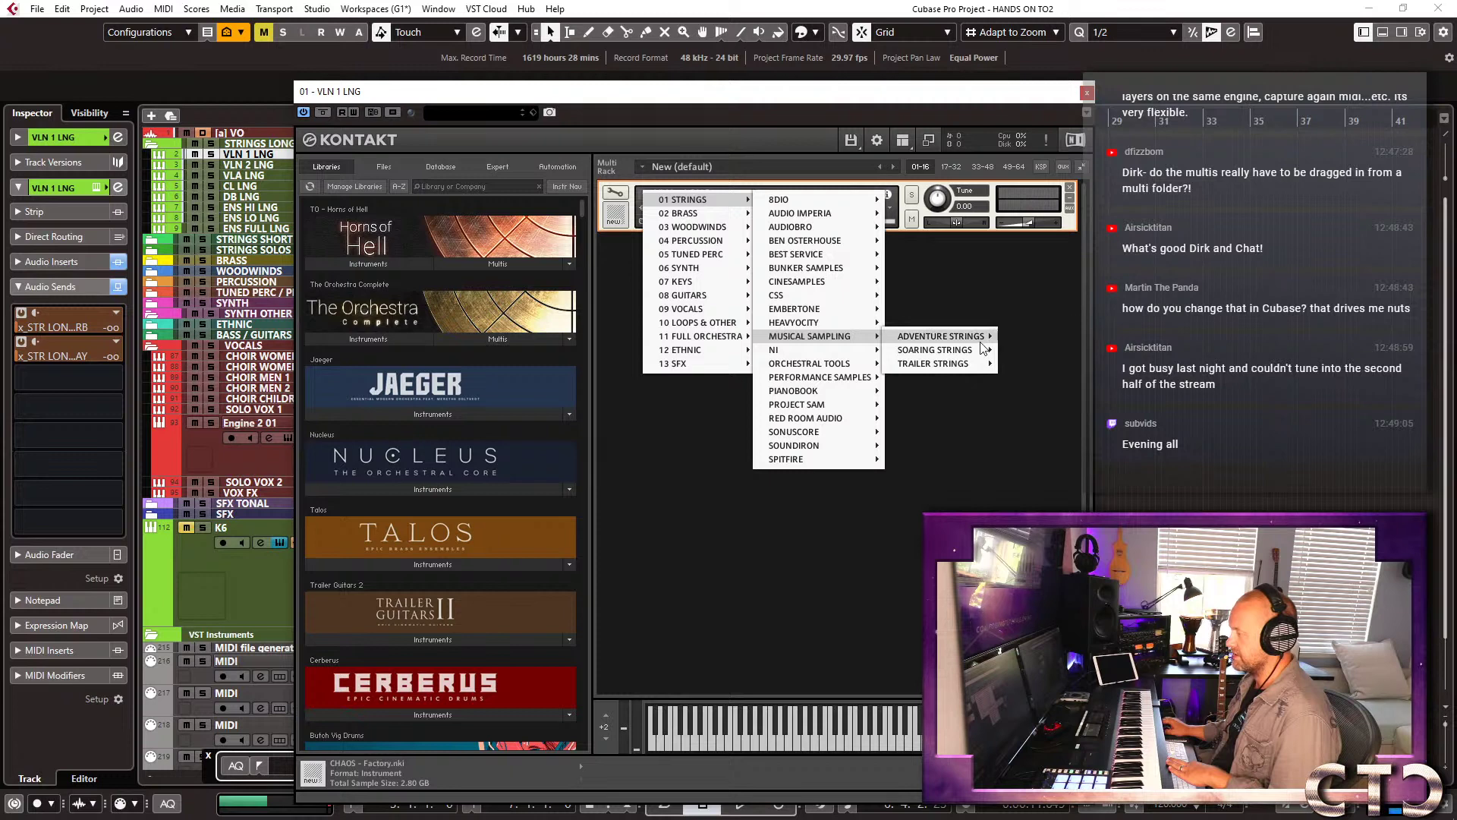
mouse_move(1039, 391)
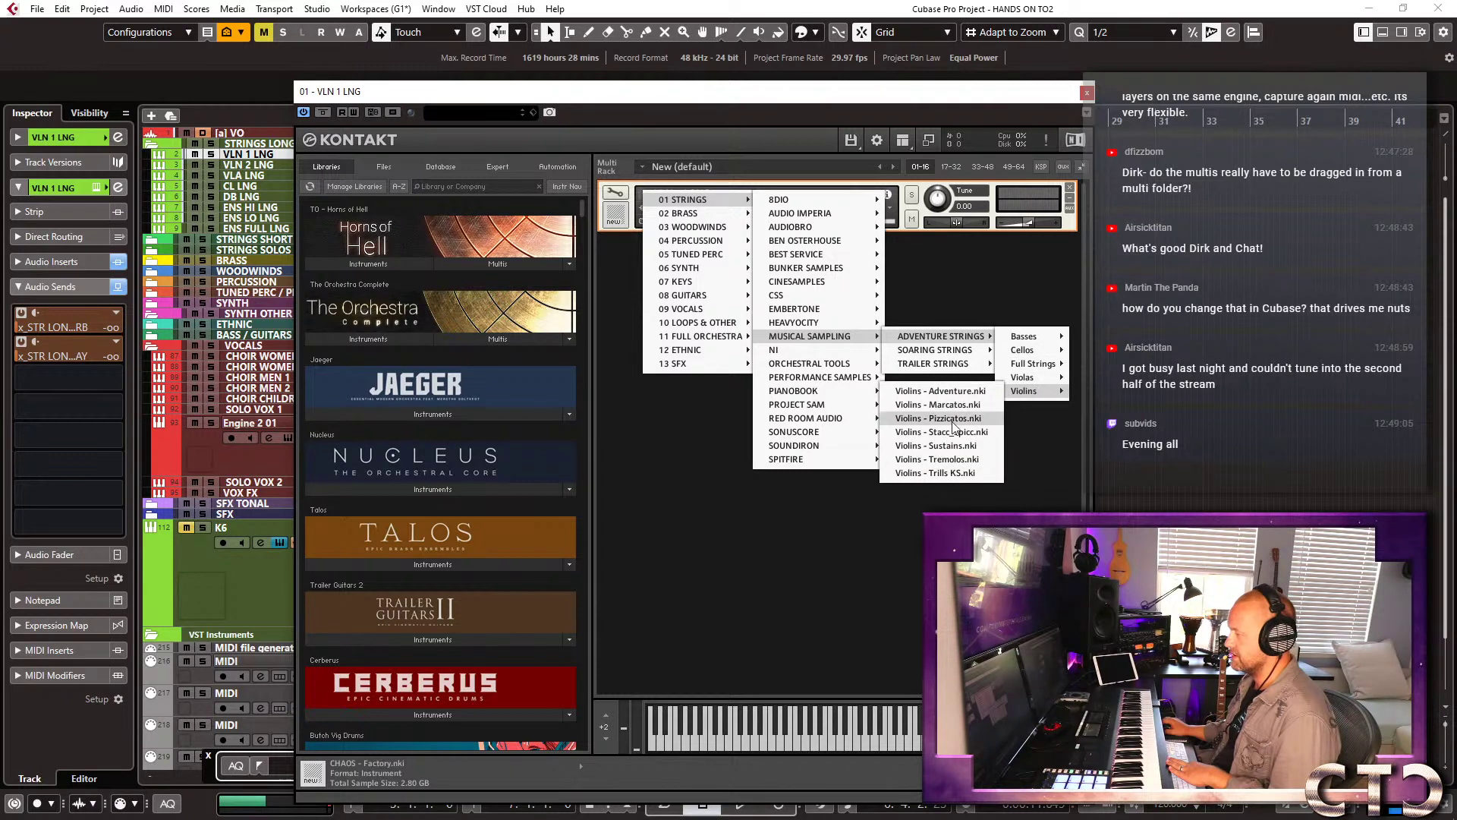
left_click(952, 446)
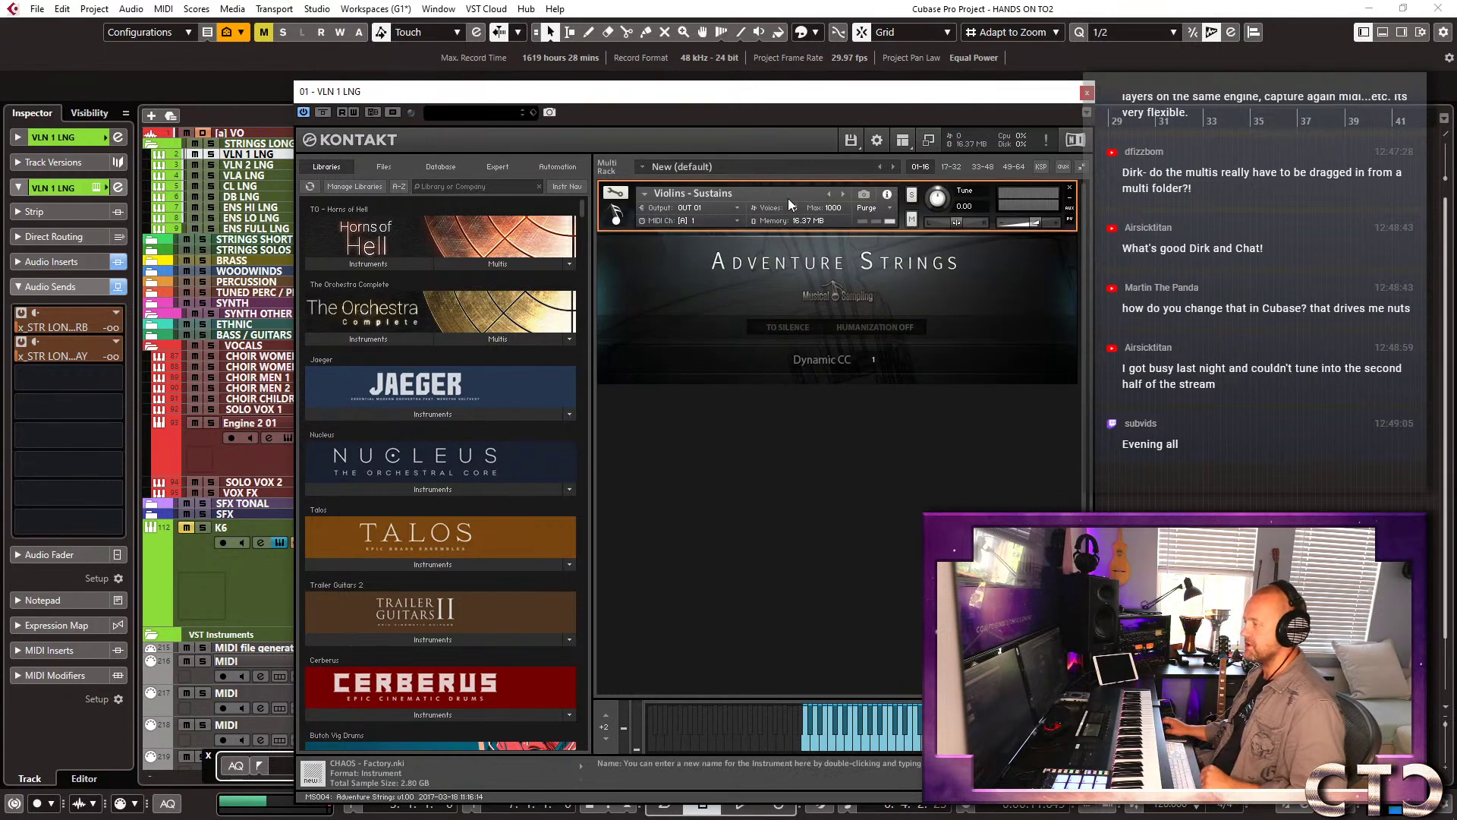
Replace the VLN 1 LNG patch with Violins Sustains (Soft) from Soaring Strings and close the instrument window.
left_click(643, 194)
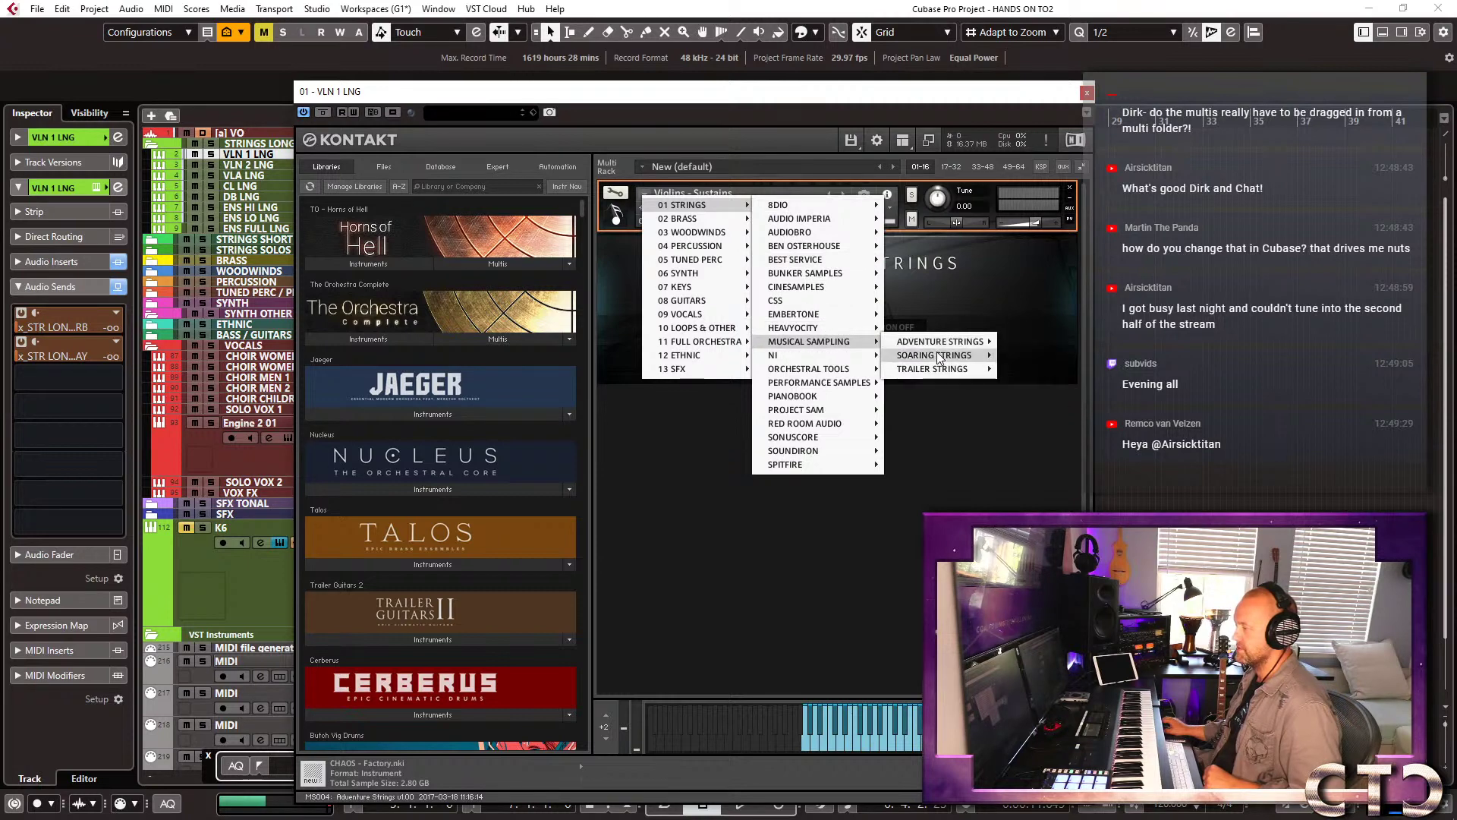
mouse_move(945, 355)
mouse_move(1058, 414)
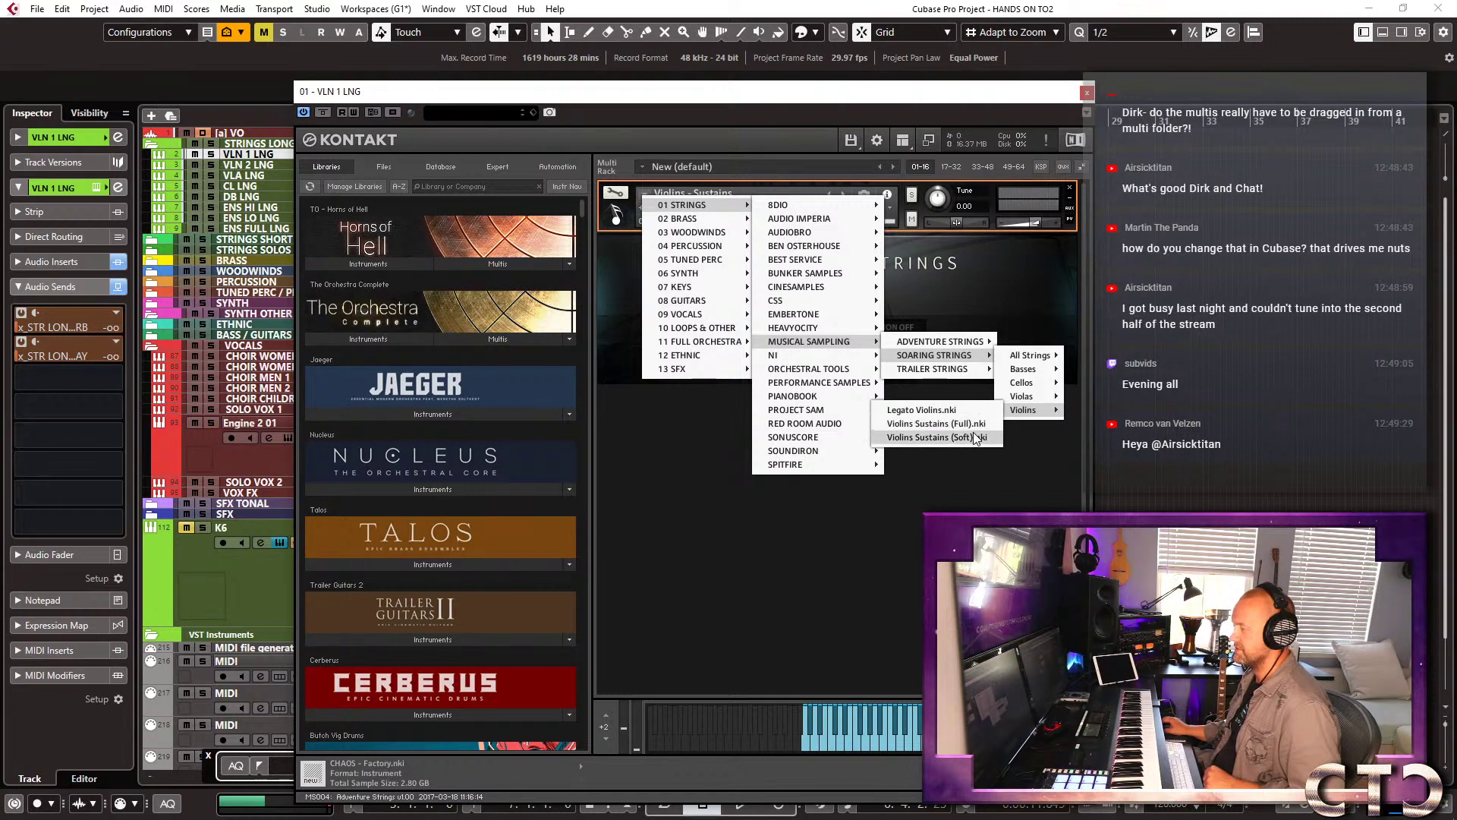
left_click(937, 437)
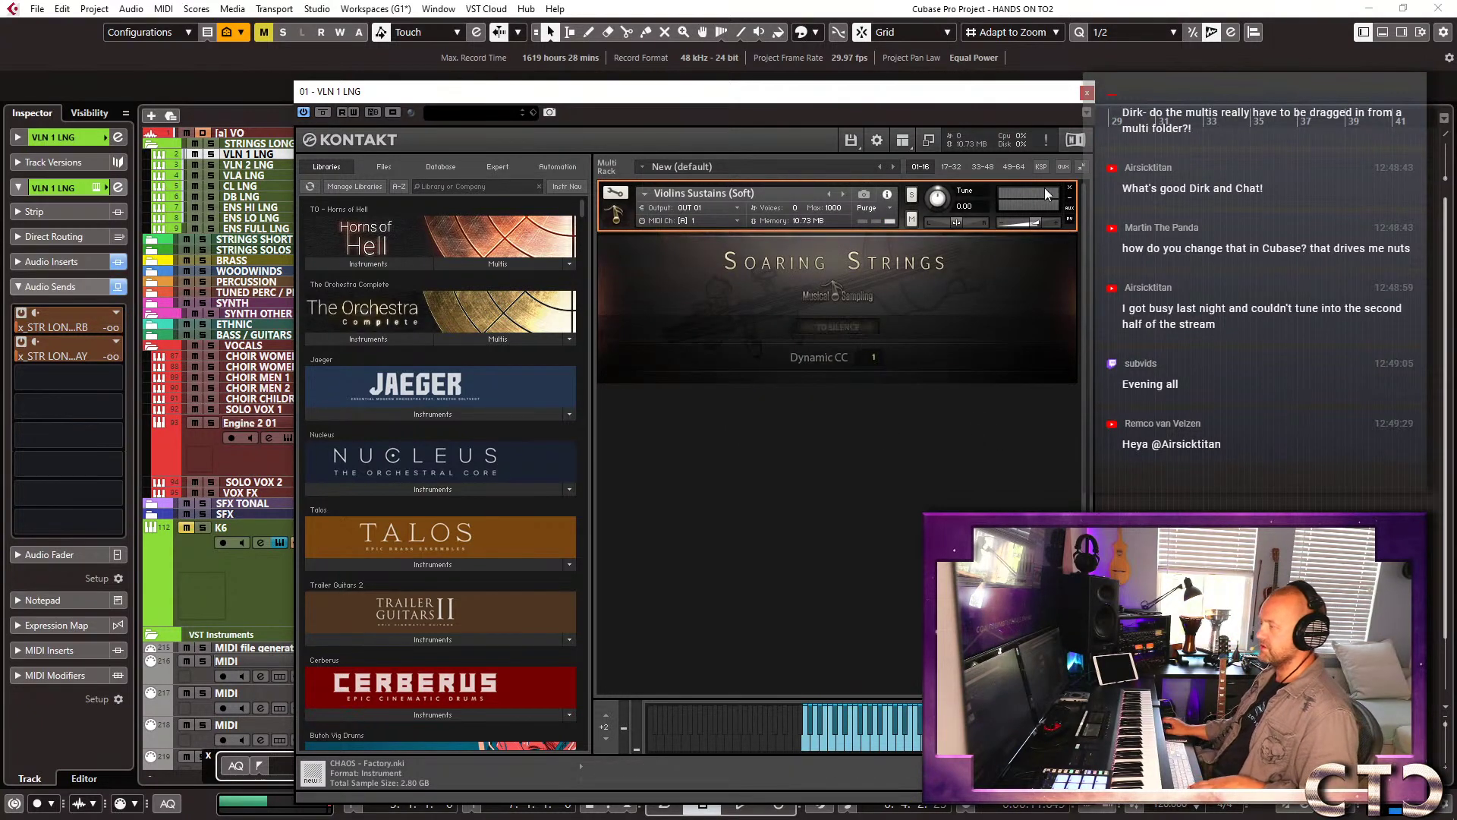
left_click(1086, 91)
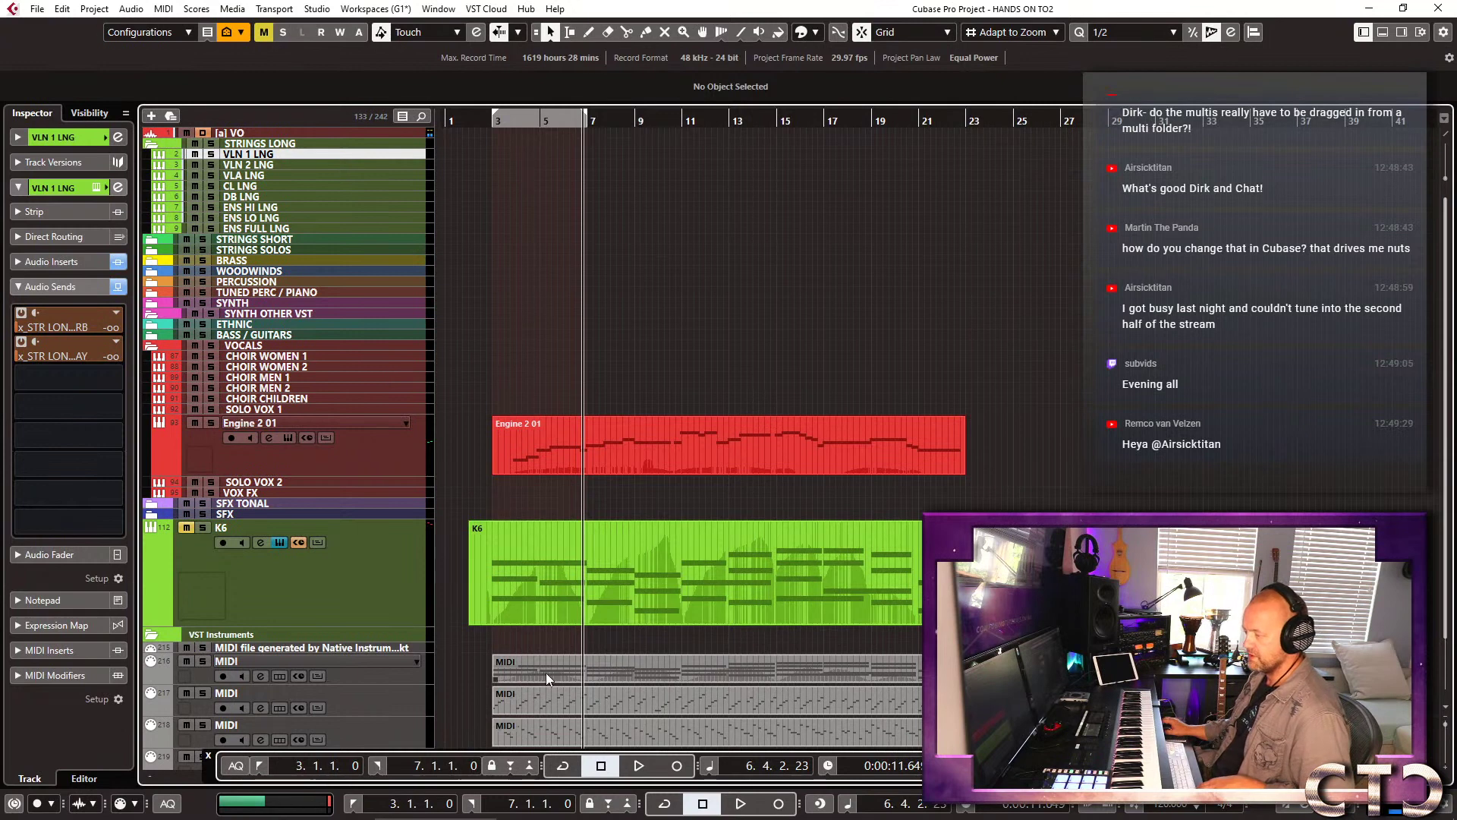
Move the first imported MIDI part onto VLN 1 LNG at bar 3, enlarge that track and play it soloed.
left_click_drag(531, 669, 517, 156)
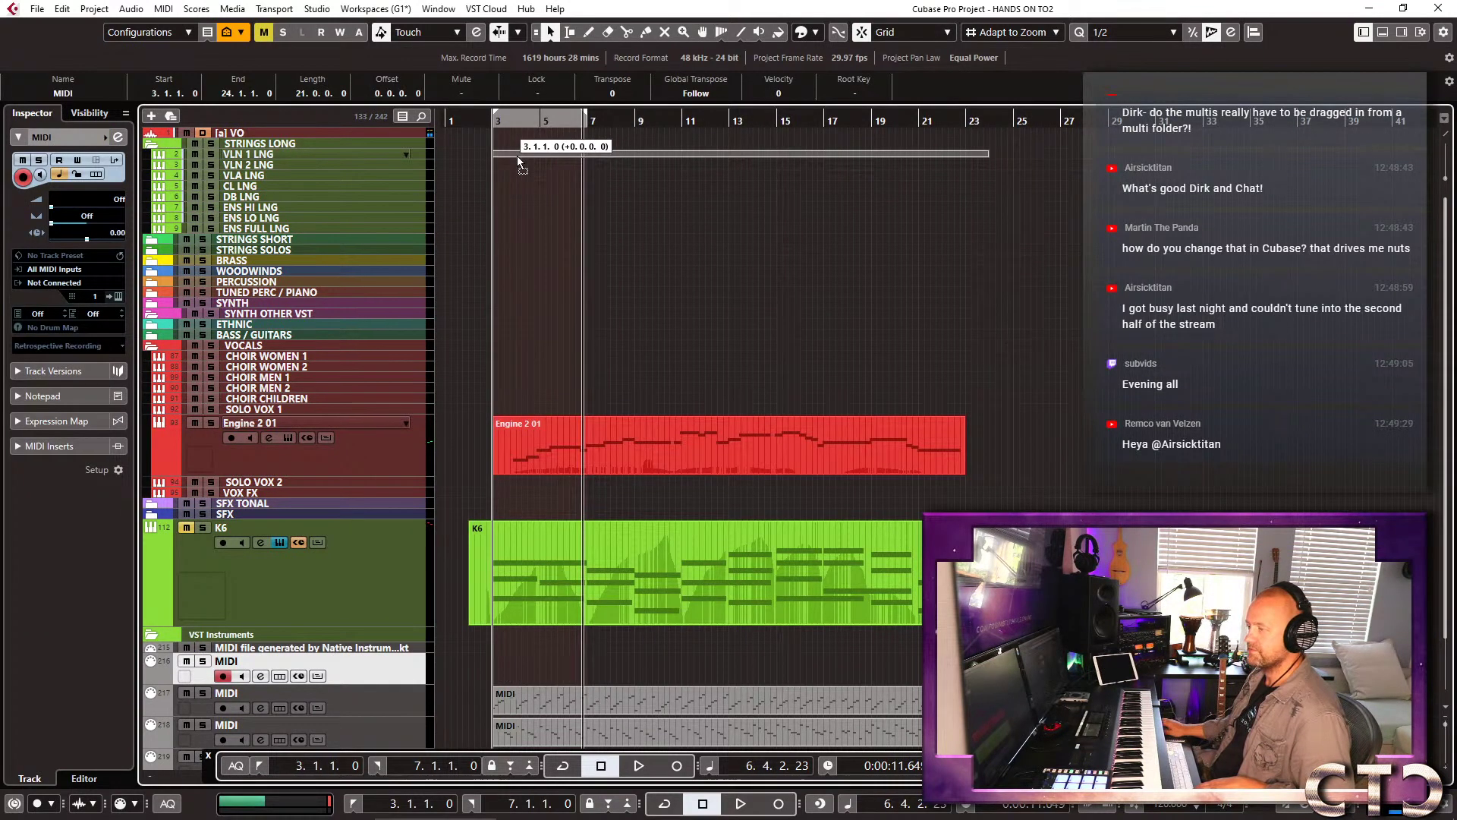
left_click_drag(390, 159, 396, 216)
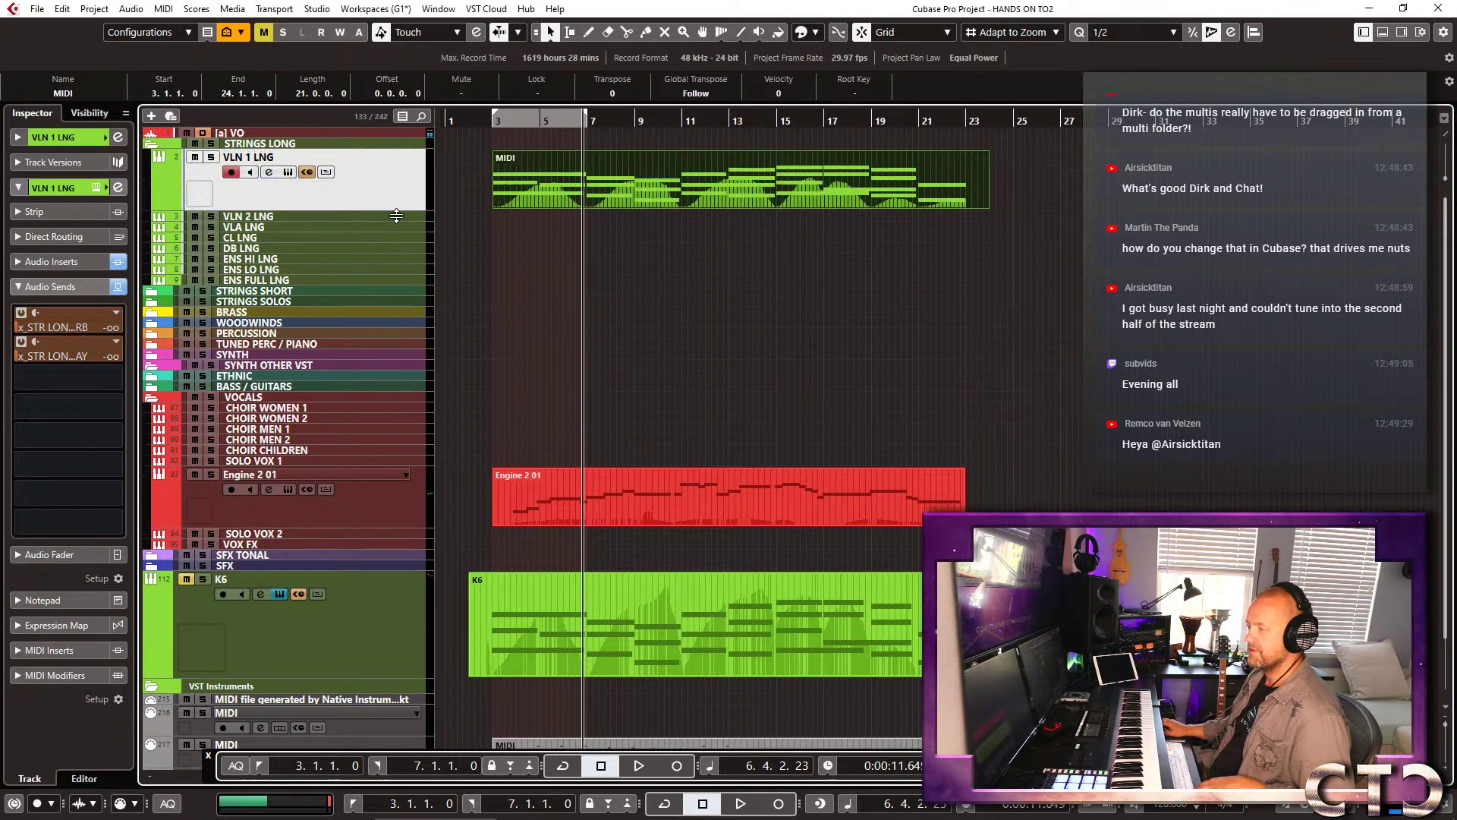
key("s")
key("KP_1")
key("space")
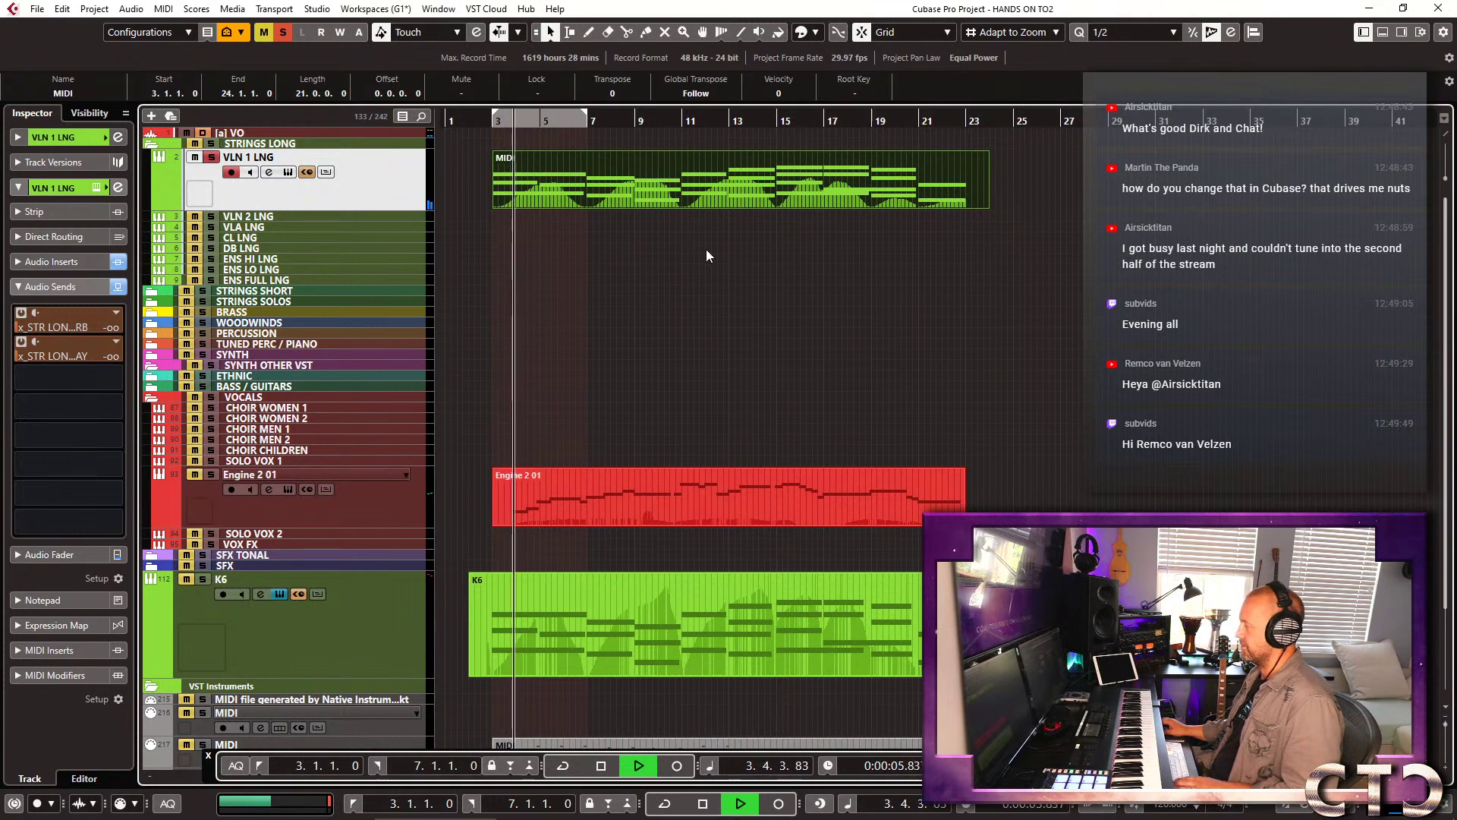
Raise VLN 1 LNG's long-strings reverb send to -7.48 and switch its Soaring Strings patch to Violins Sustains (Full).
left_click_drag(76, 328, 84, 330)
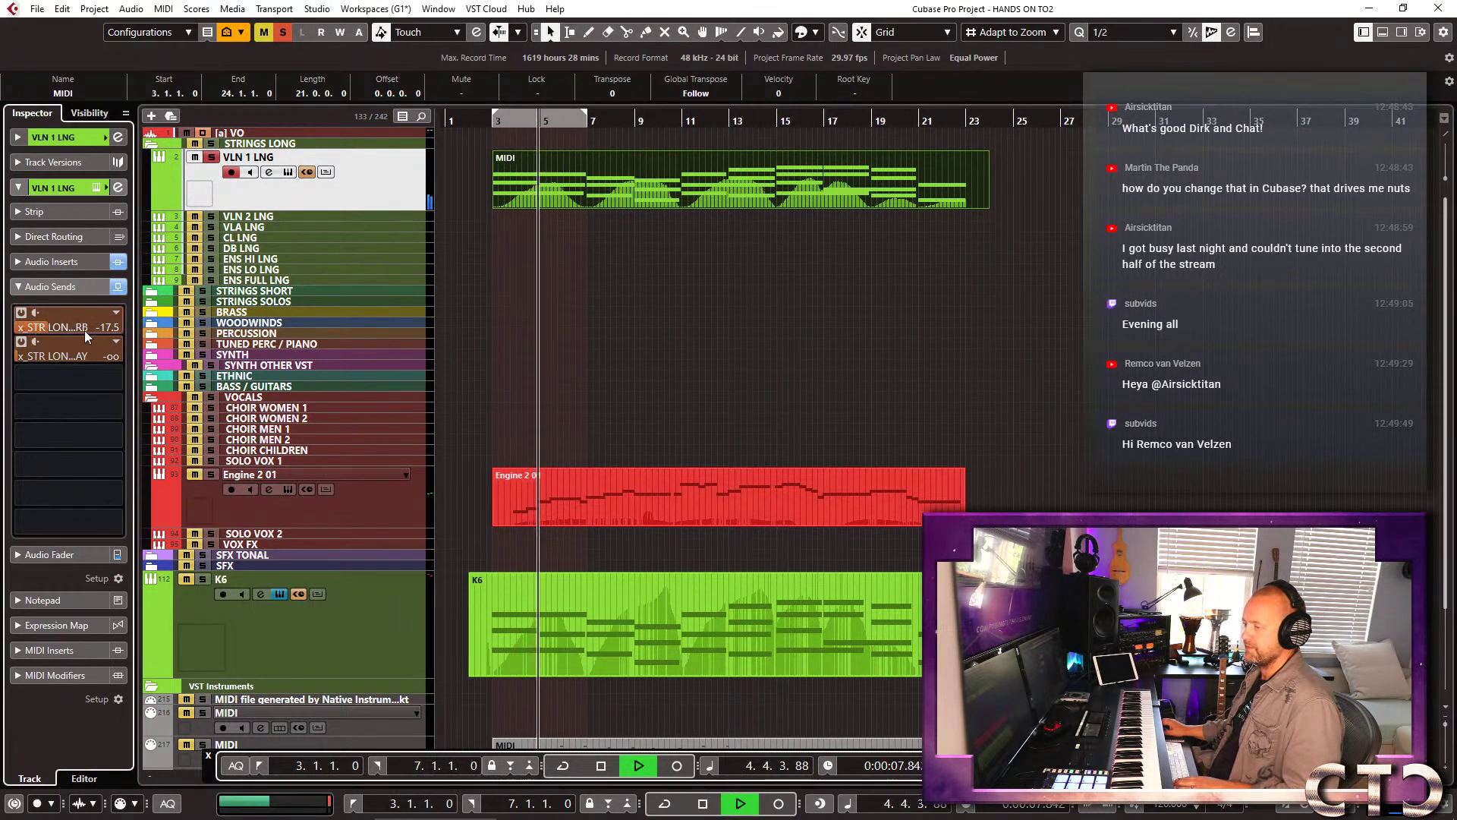
scroll(106, 333, "up", 1)
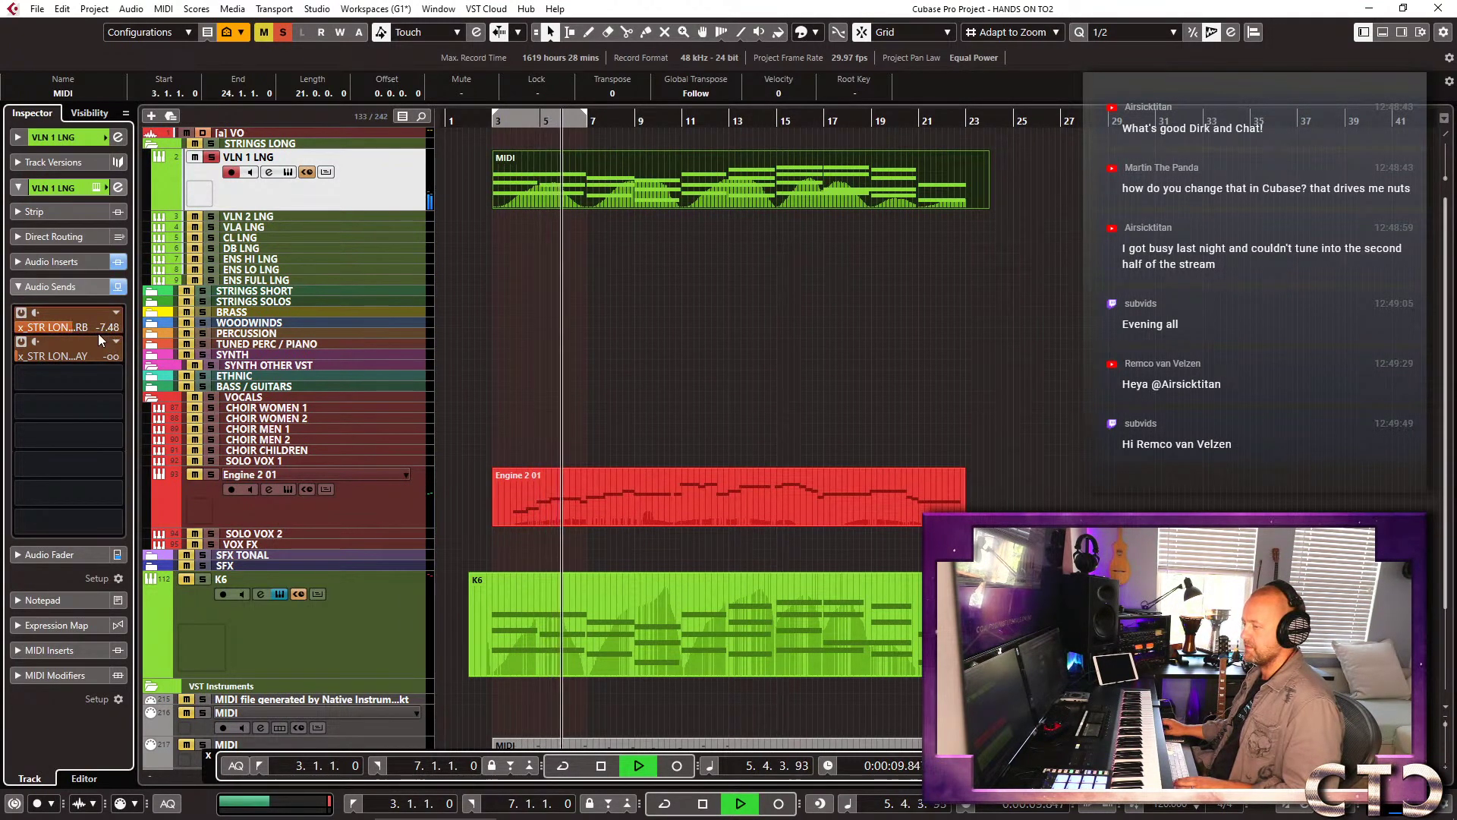
key("e")
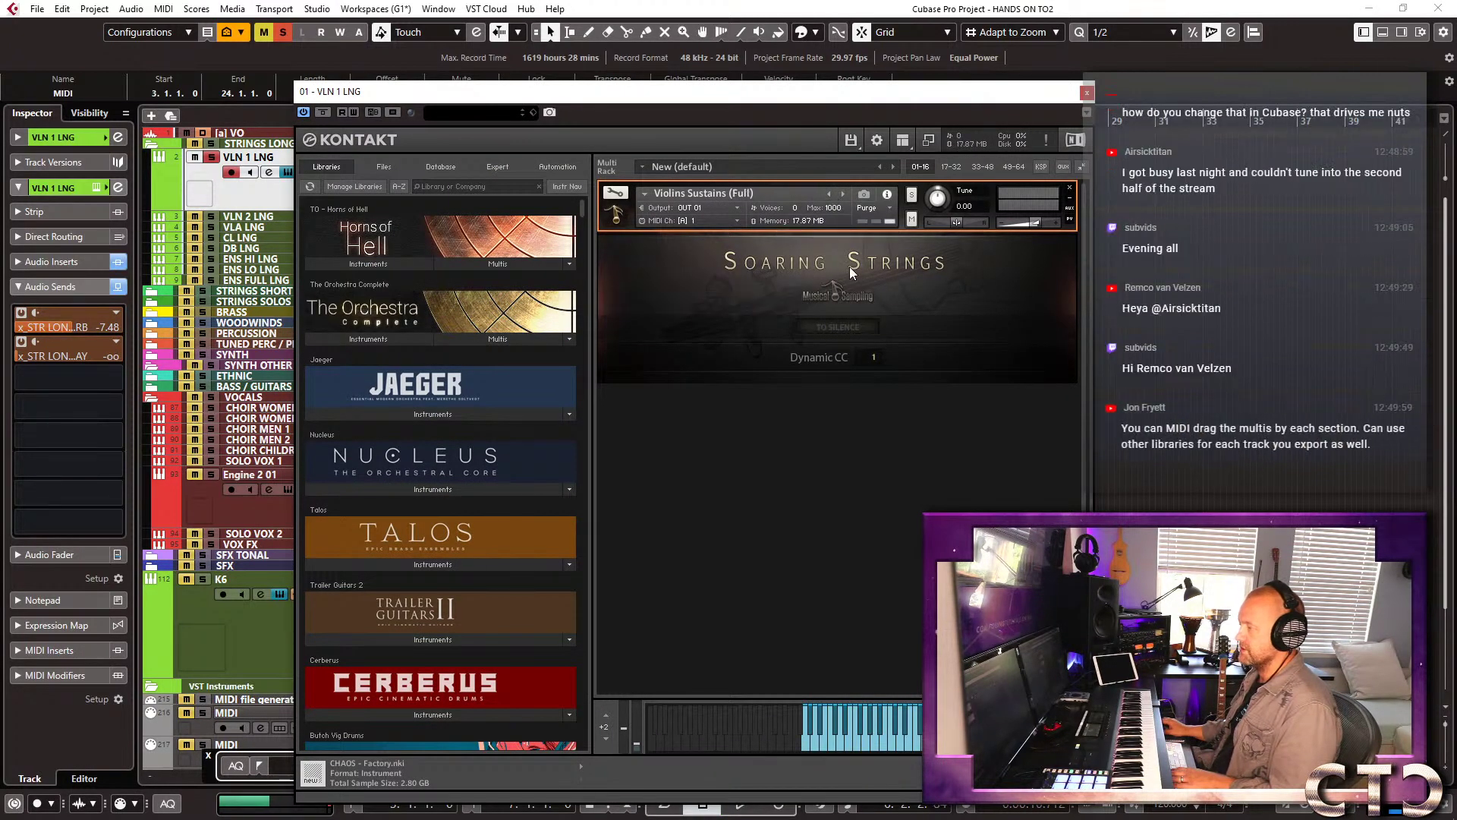
key("e")
key("space")
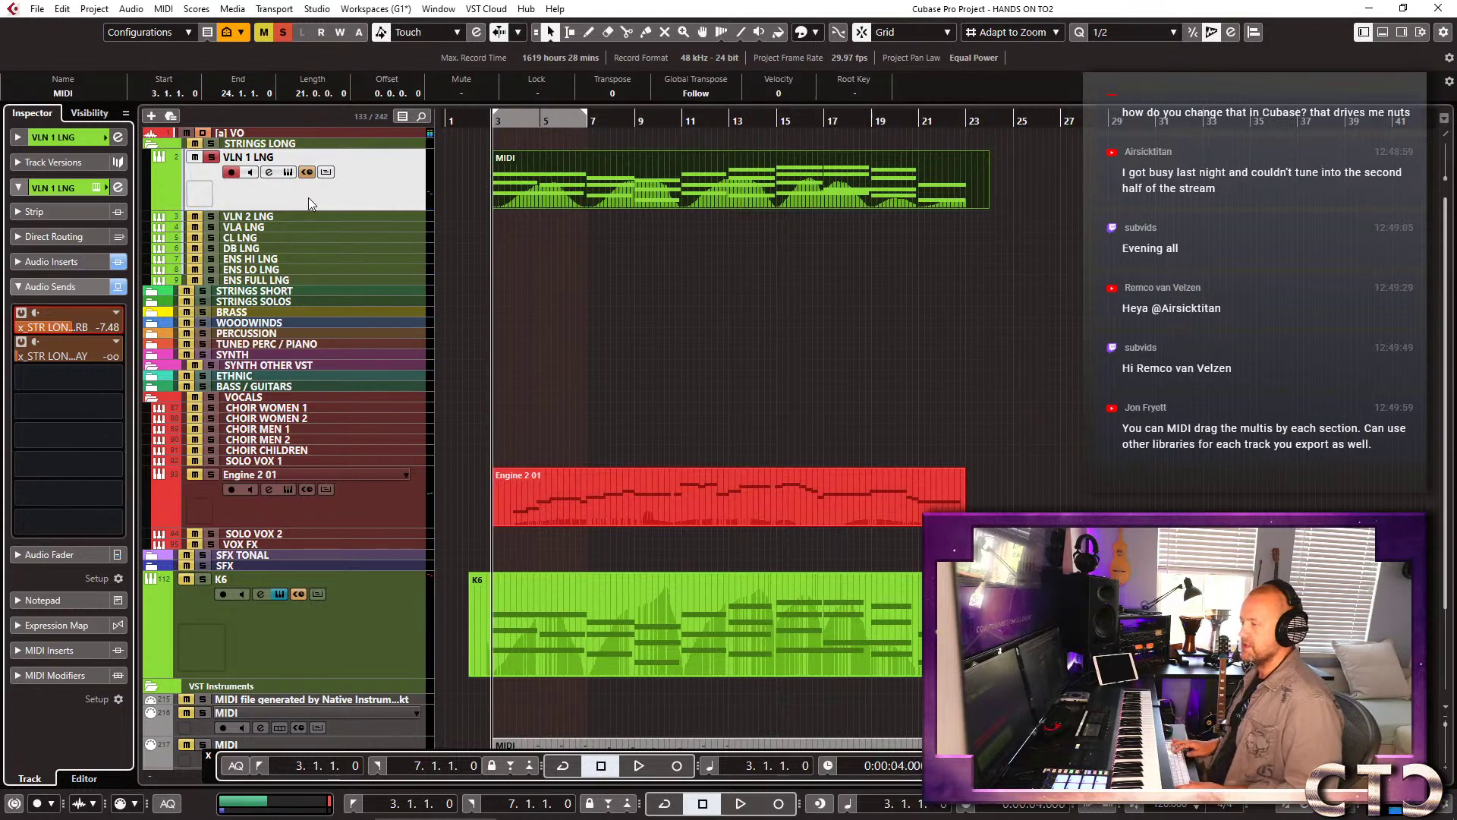
Play the soloed VLN 1 LNG part from bar 3 to check the new violin patch.
key("space")
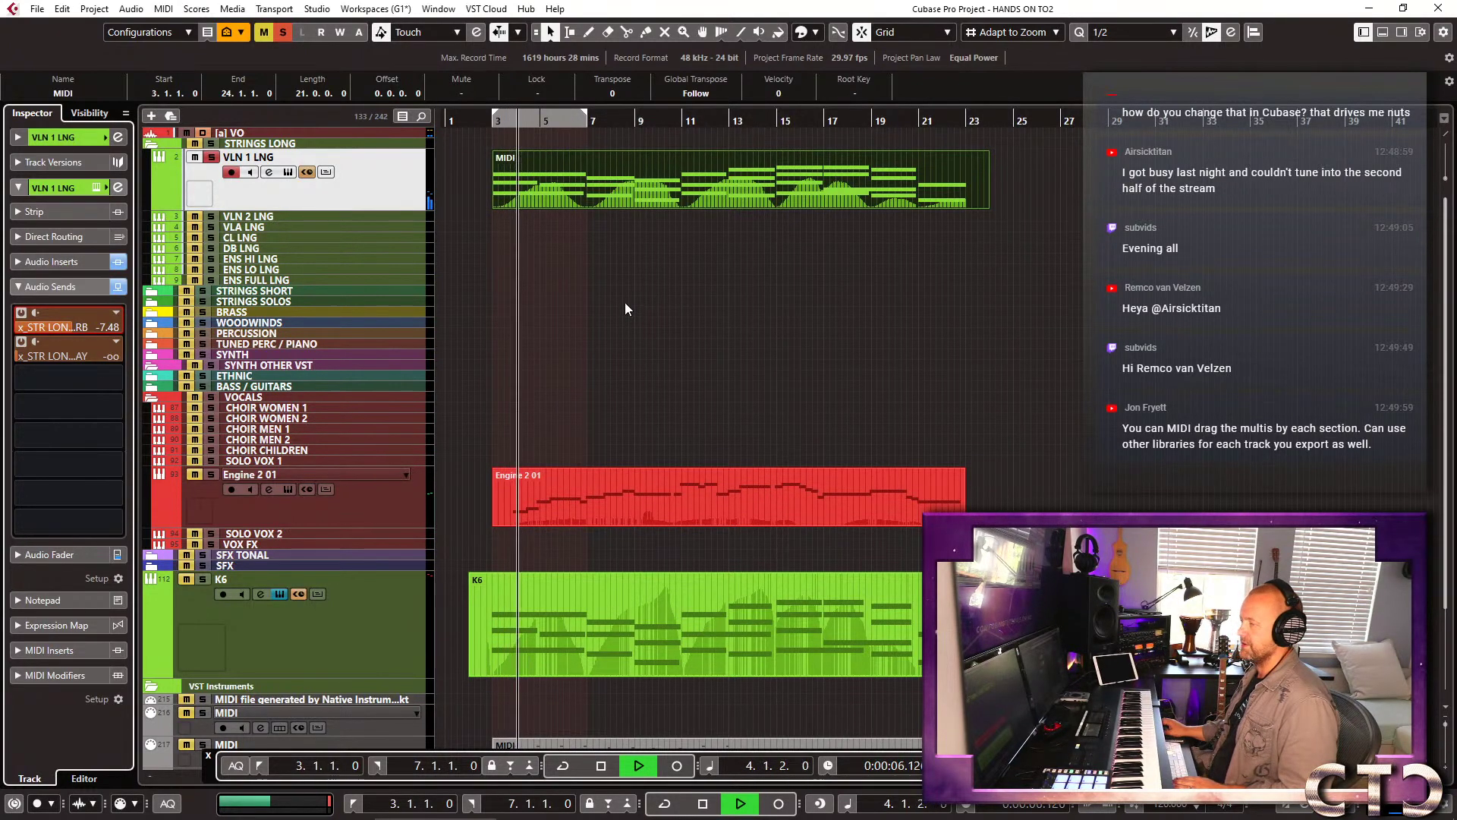
scroll(639, 296, "down", 3)
scroll(639, 295, "up", 3)
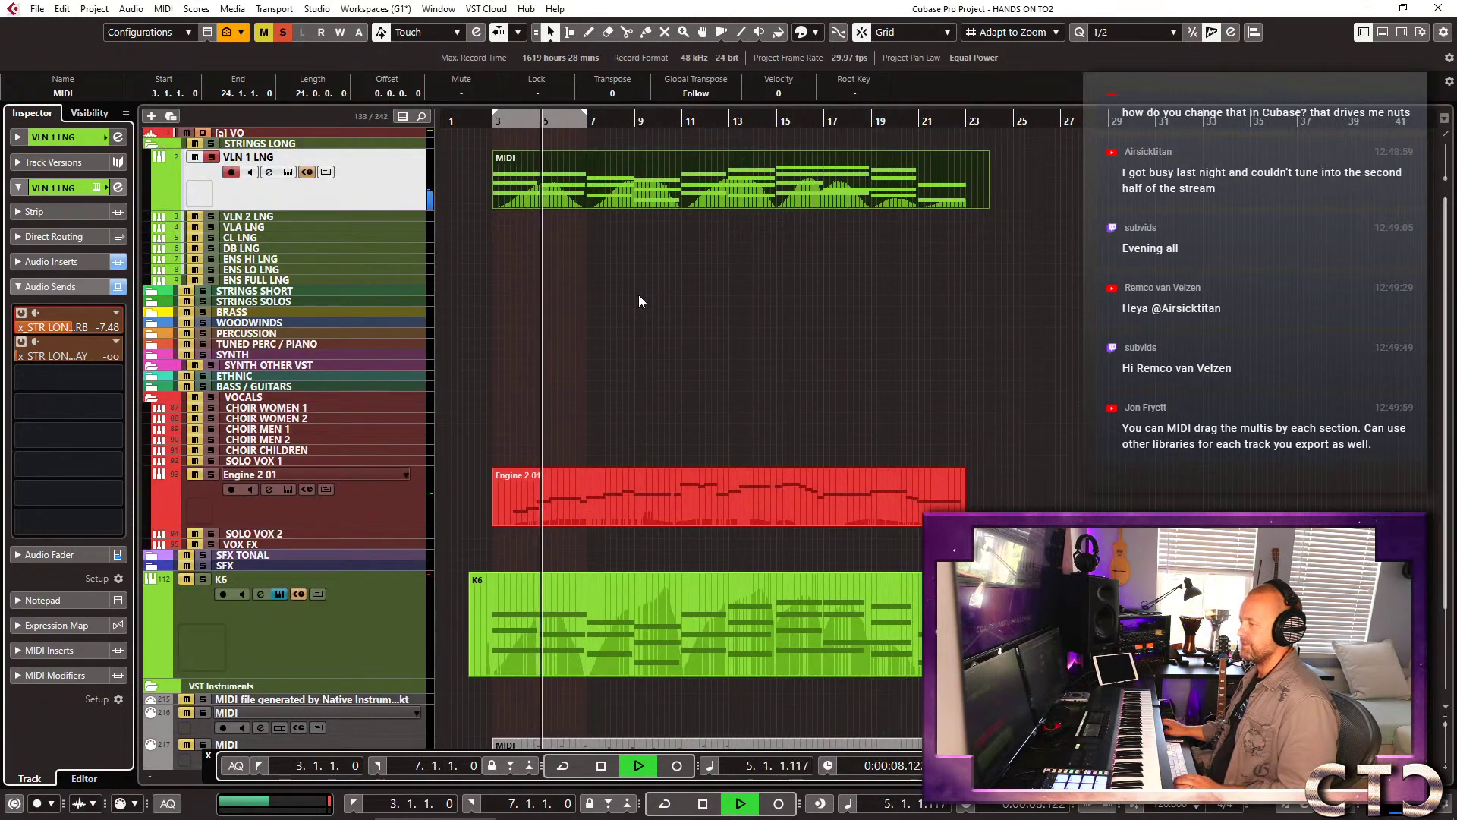
key("space")
Check in K6's Kontakt window which Icy Lake instrument slot matches the second imported MIDI track.
scroll(639, 295, "down", 3)
left_click(376, 631)
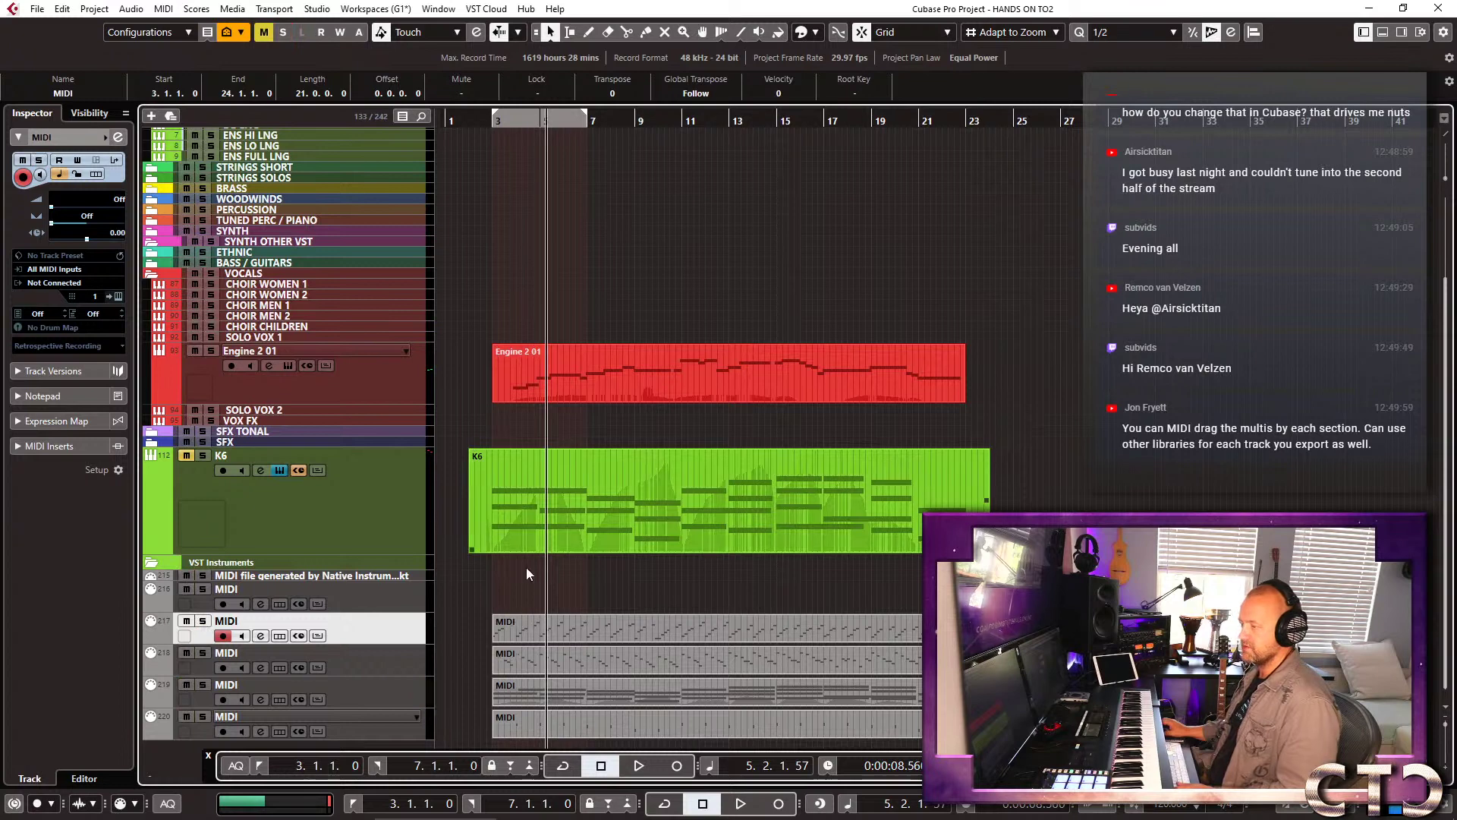
left_click(369, 501)
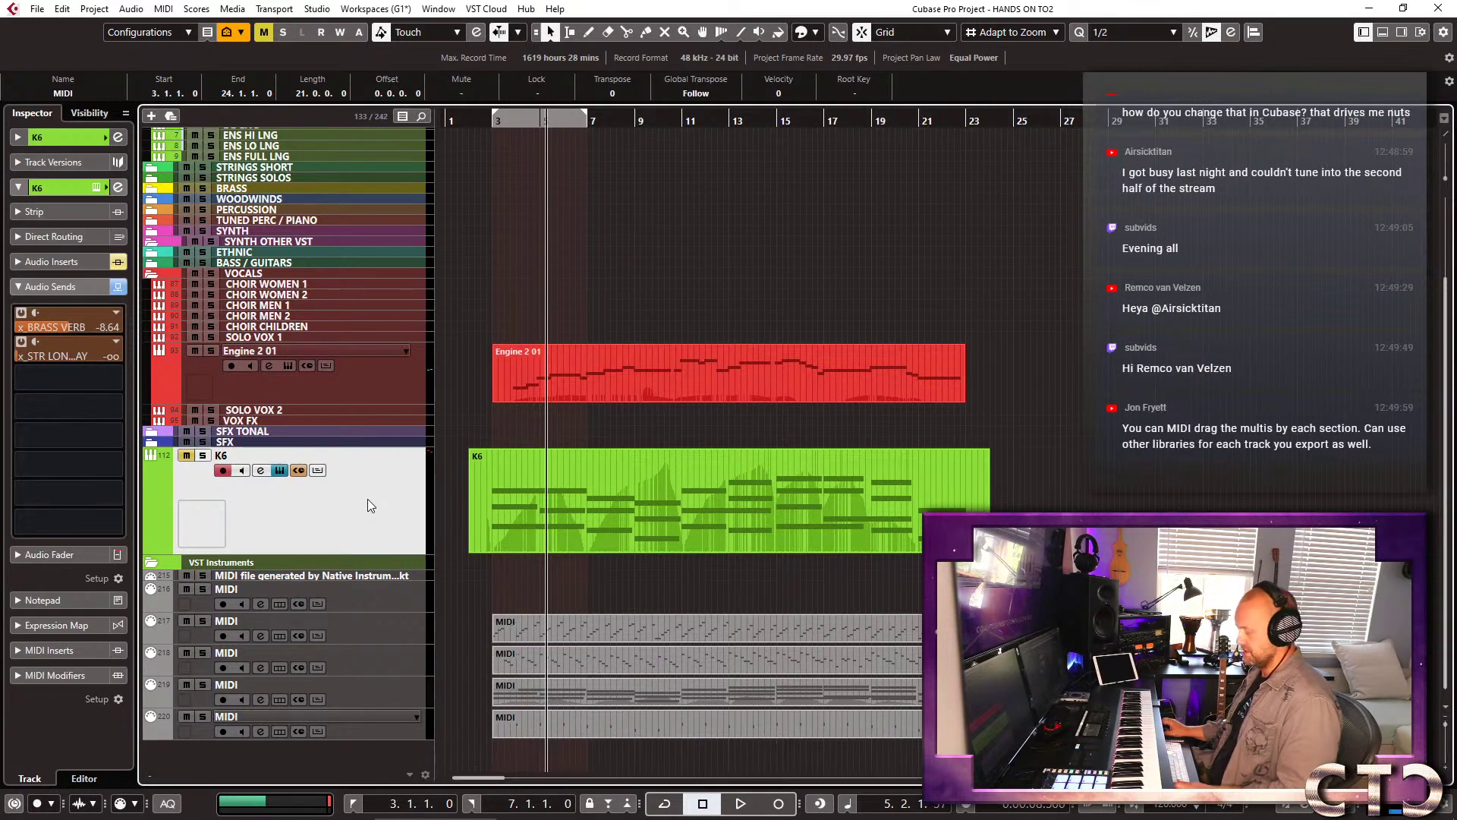
left_click(903, 476)
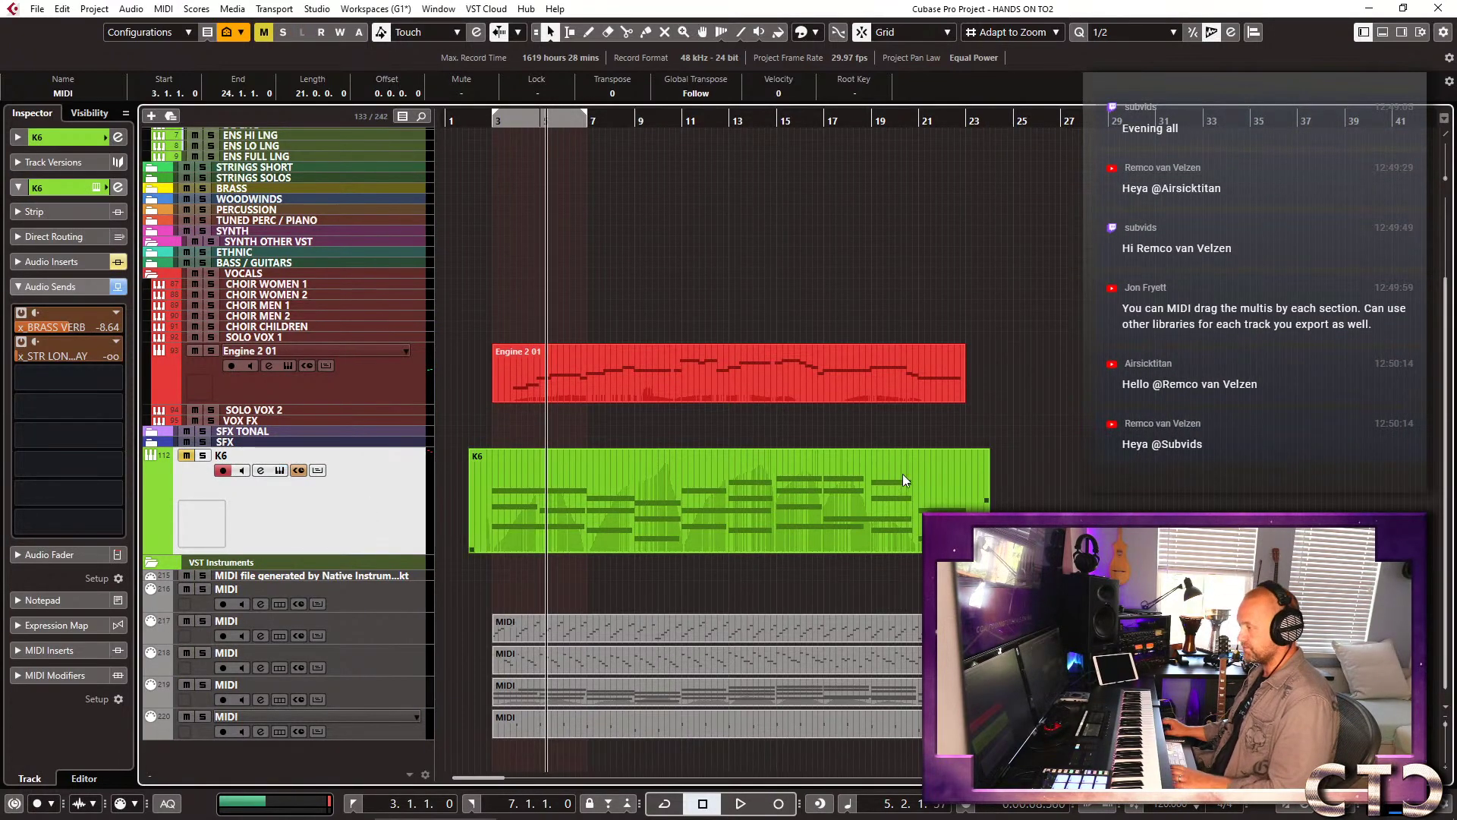
left_click(280, 470)
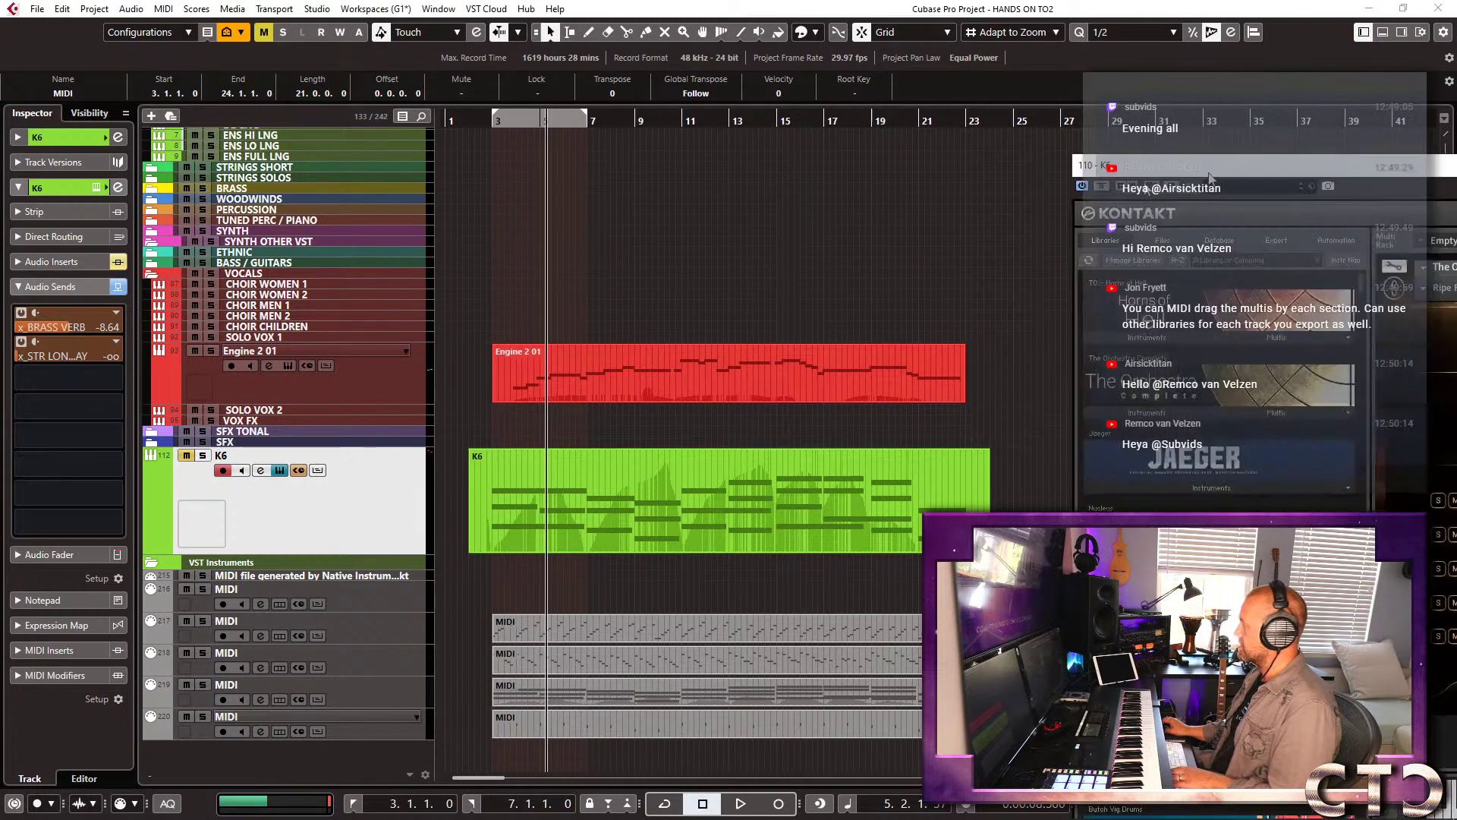
left_click_drag(1184, 185, 554, 208)
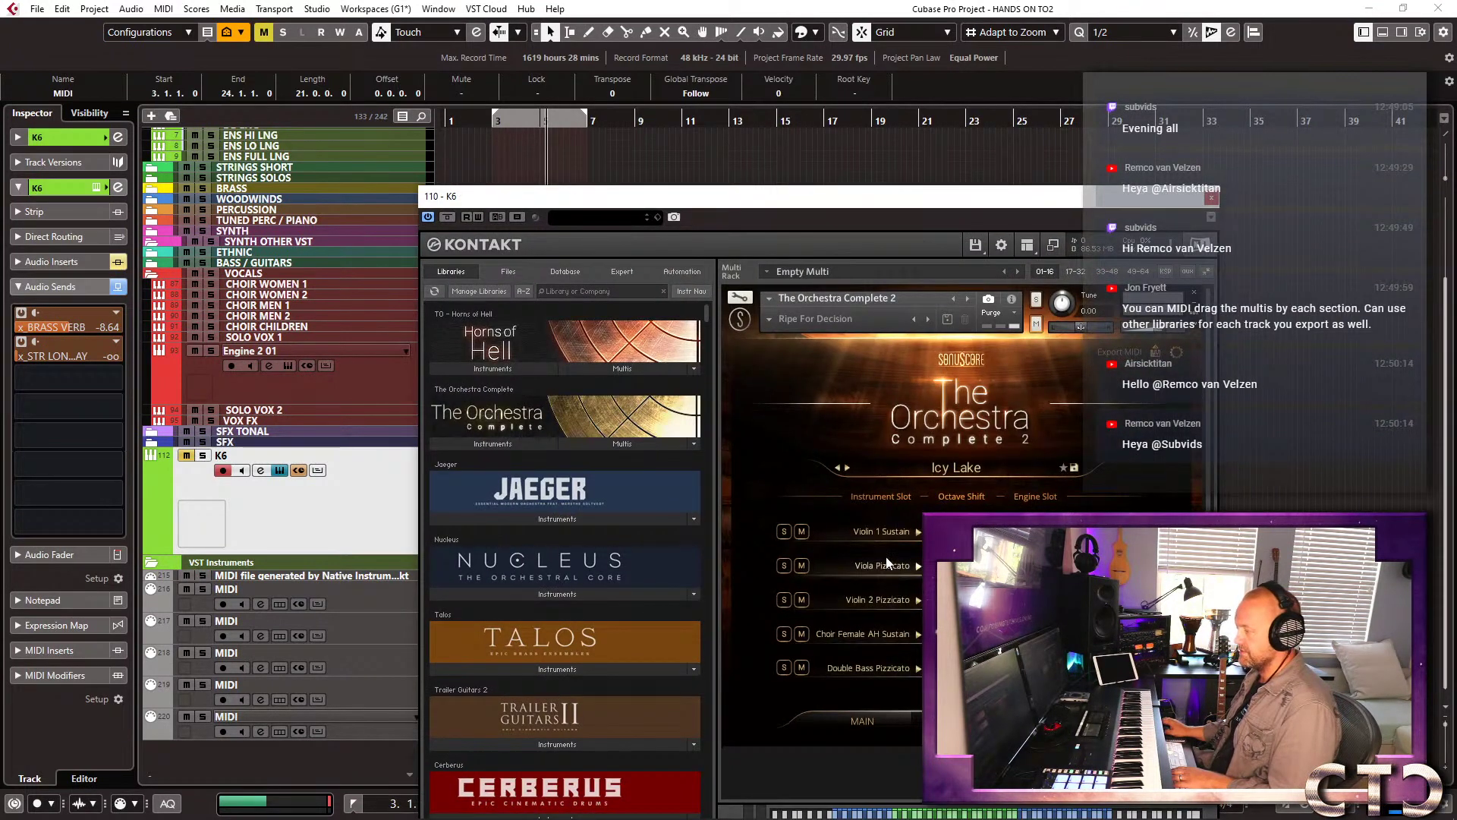
key("Escape")
left_click(782, 489)
Expand the STRINGS SHORT folder and open the VLA SHRT track's Kontakt instrument.
scroll(781, 489, "up", 3)
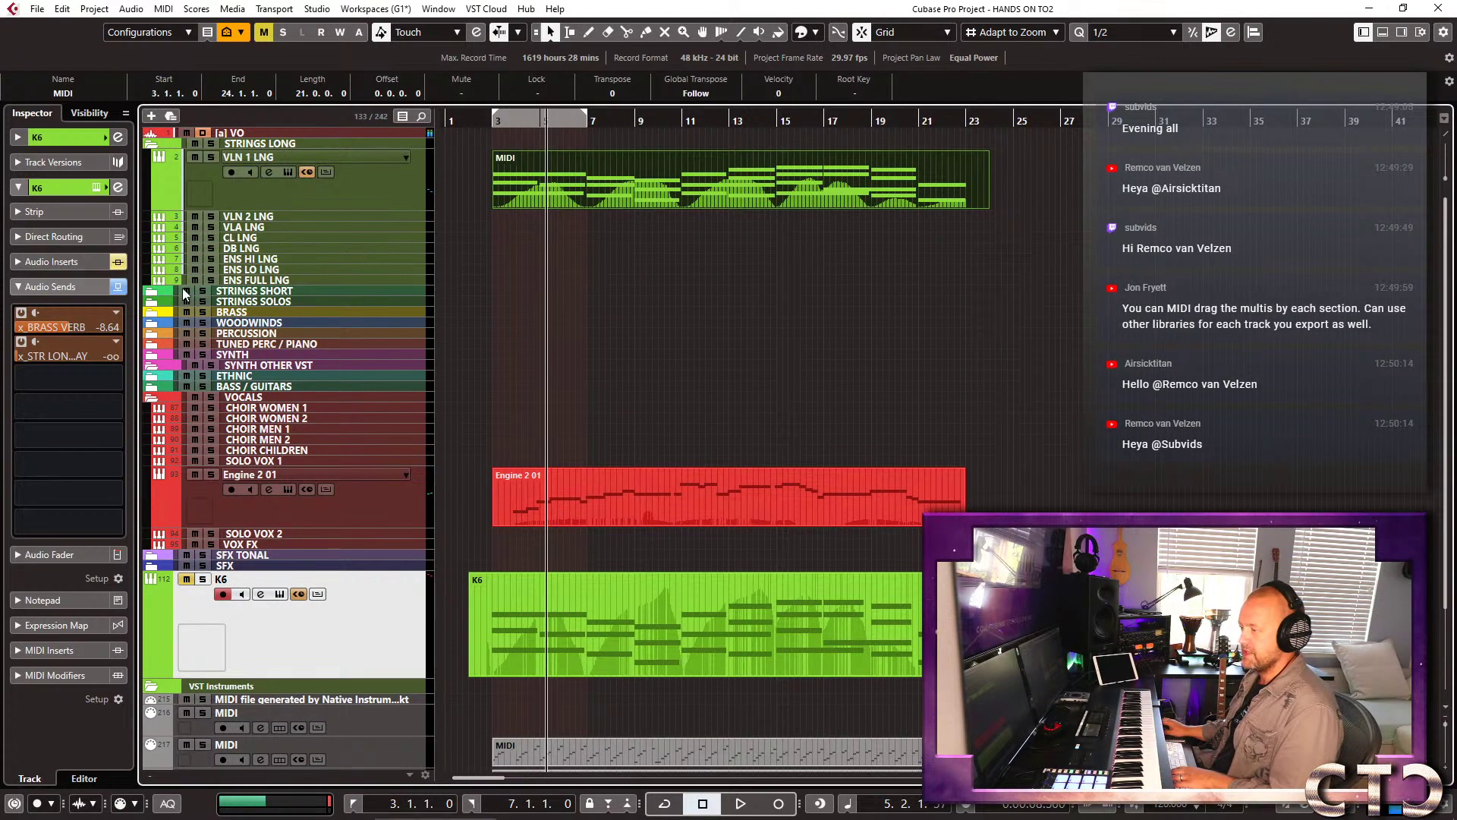
left_click(152, 293)
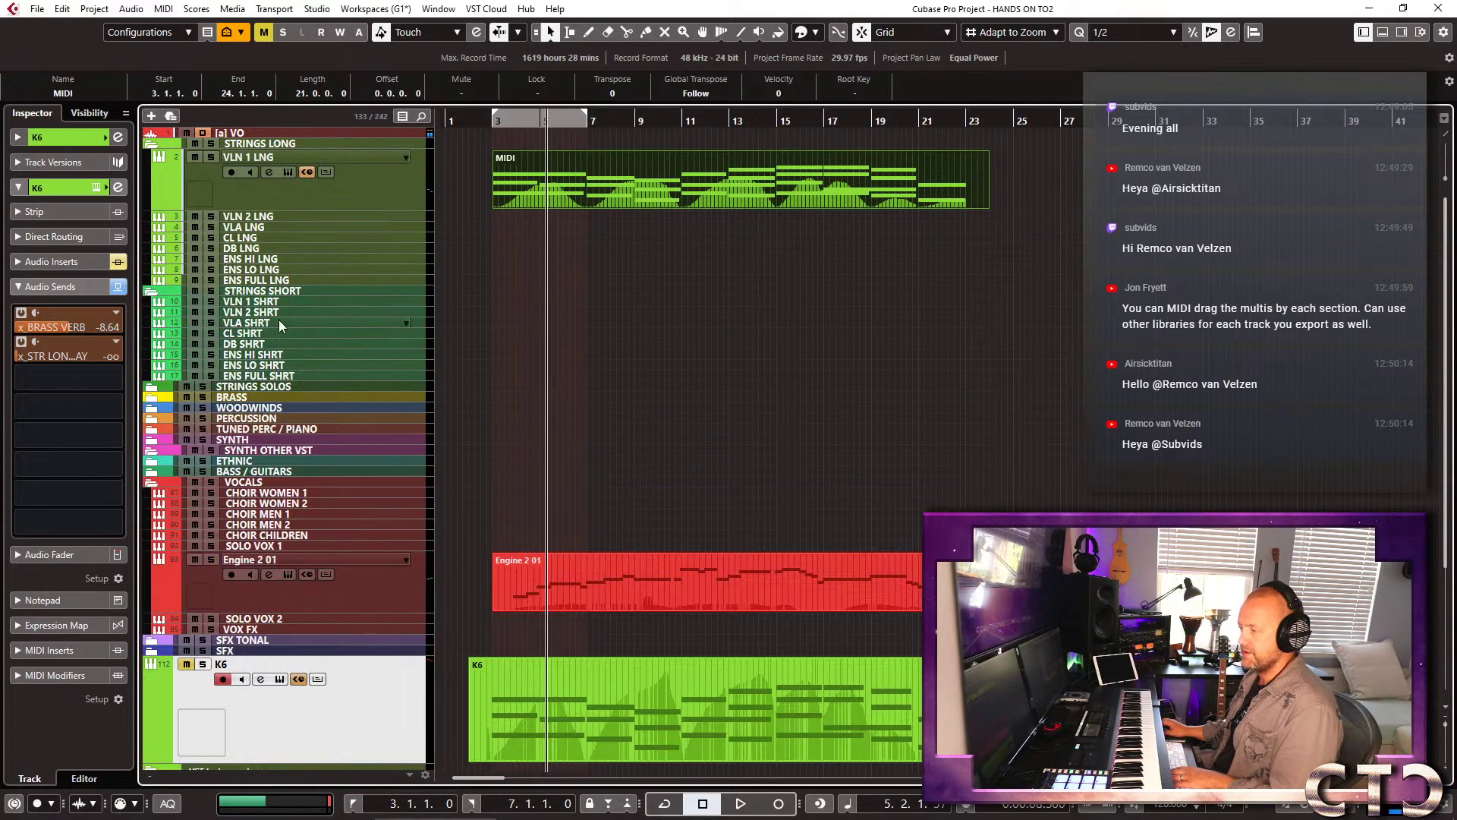
left_click(281, 325)
key("ctrl+e")
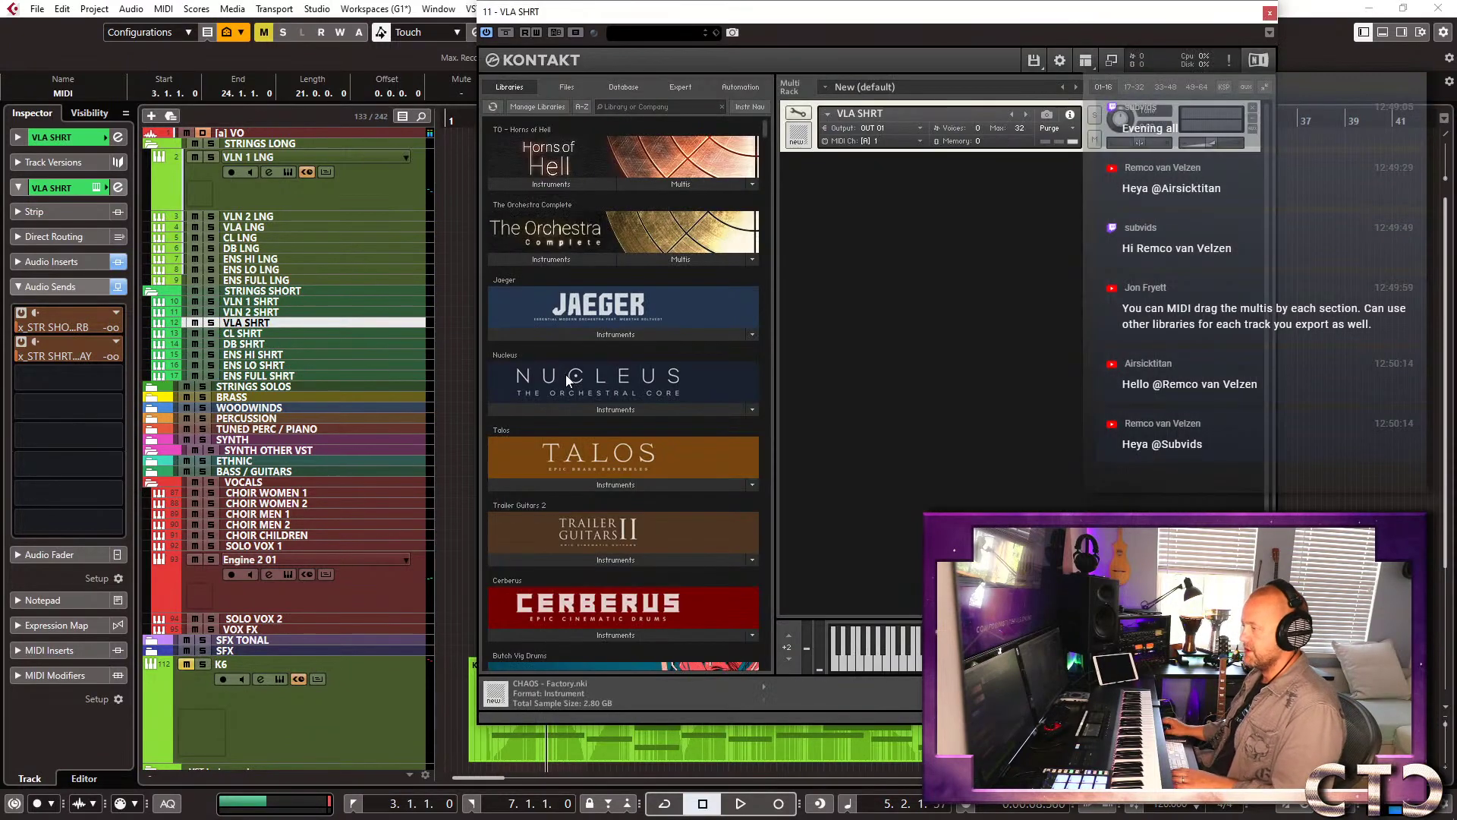
Browse the Nucleus library's string instruments to the 02 10 Violas folder.
scroll(659, 368, "down", 1)
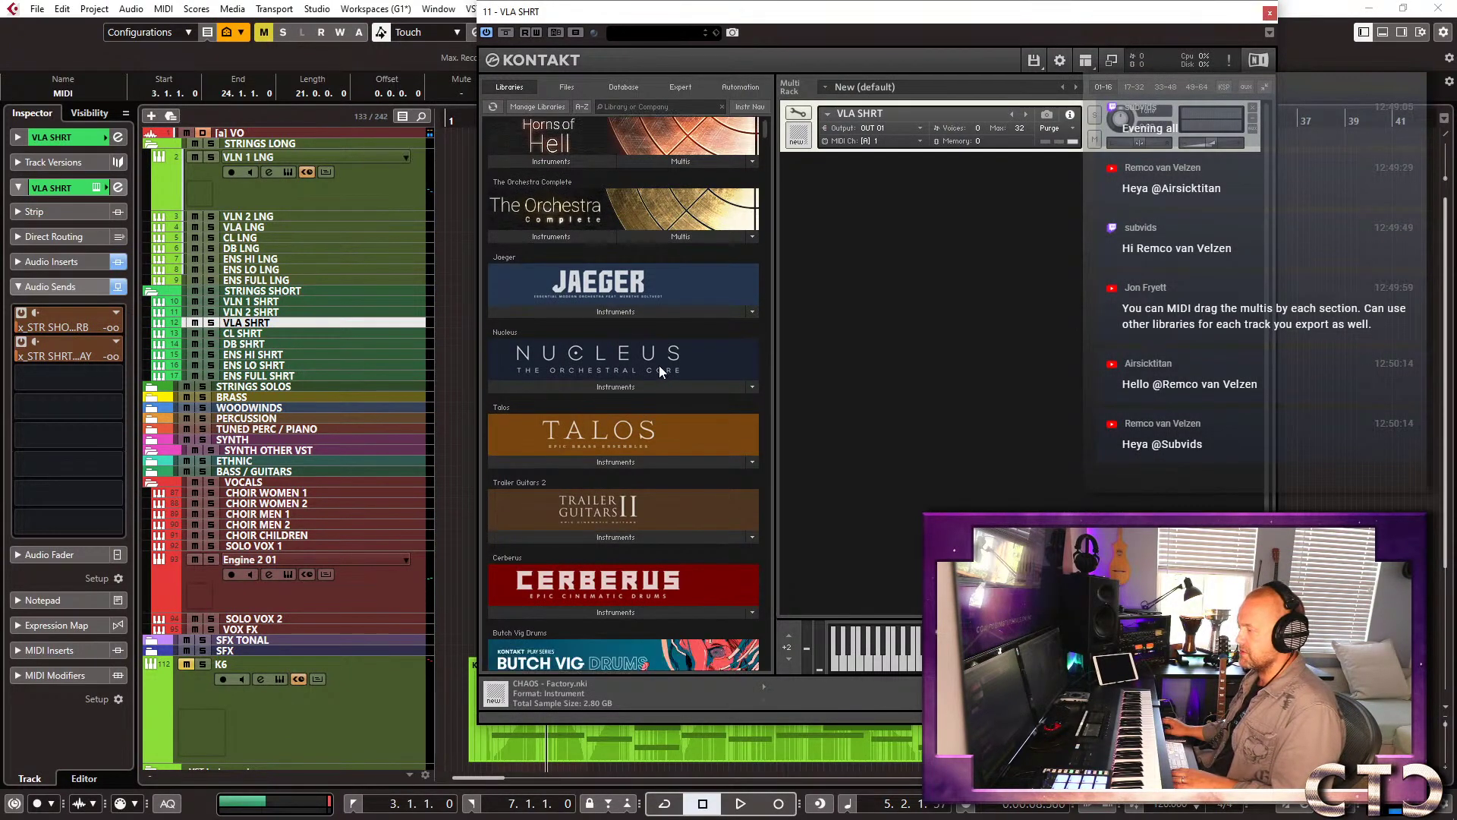
left_click(620, 387)
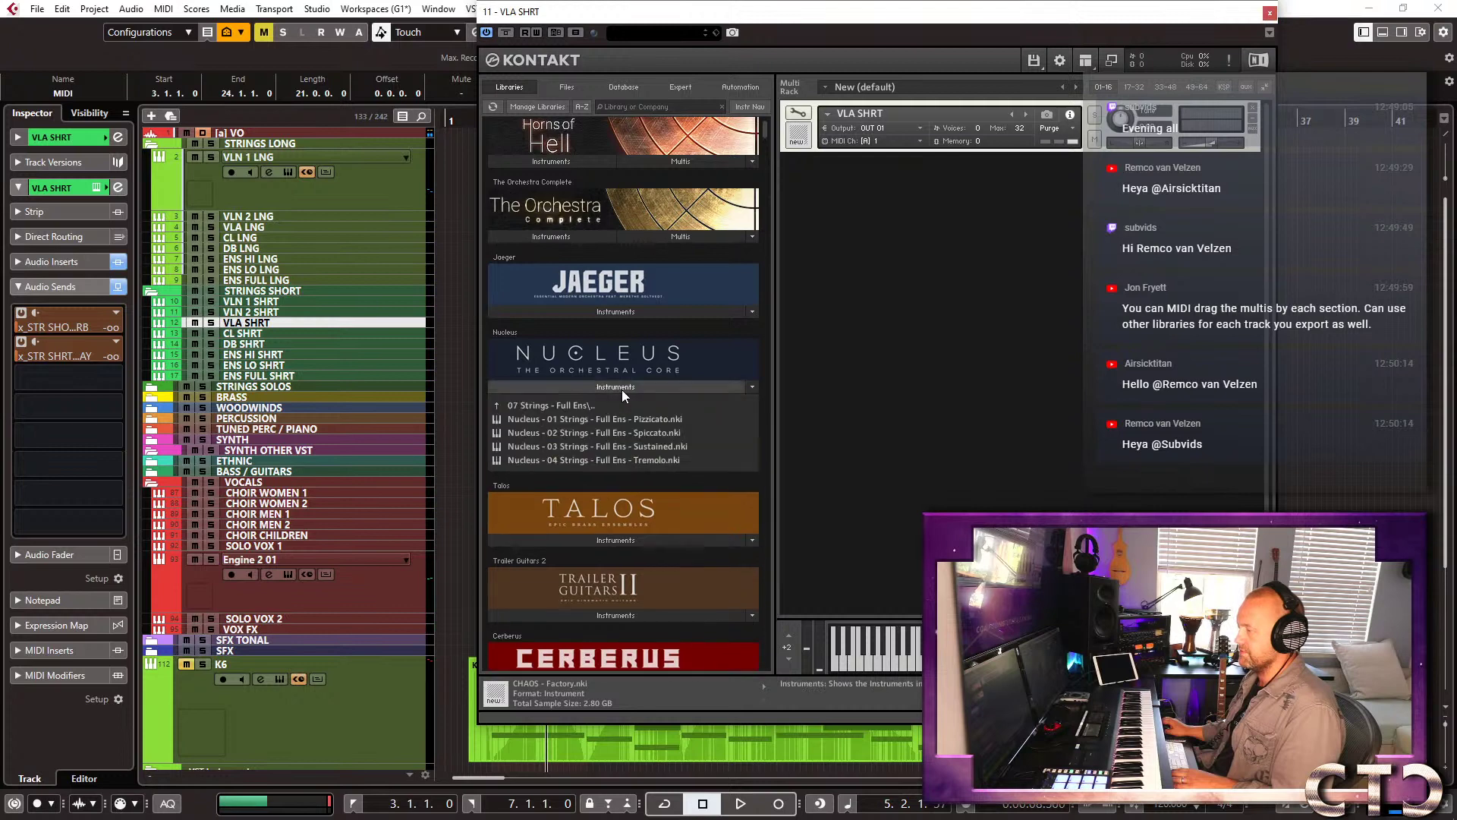
left_click(594, 407)
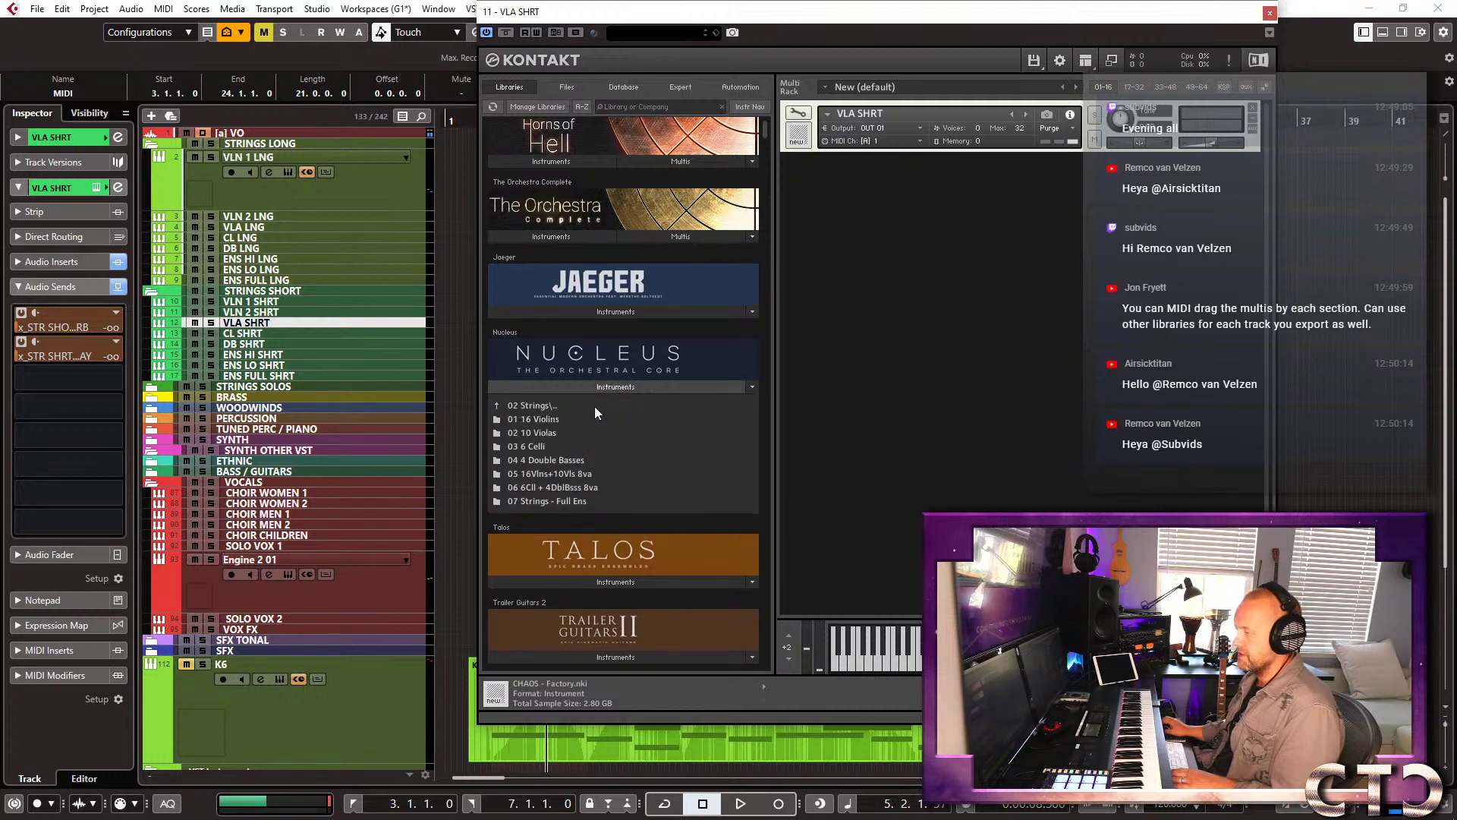
left_click(548, 434)
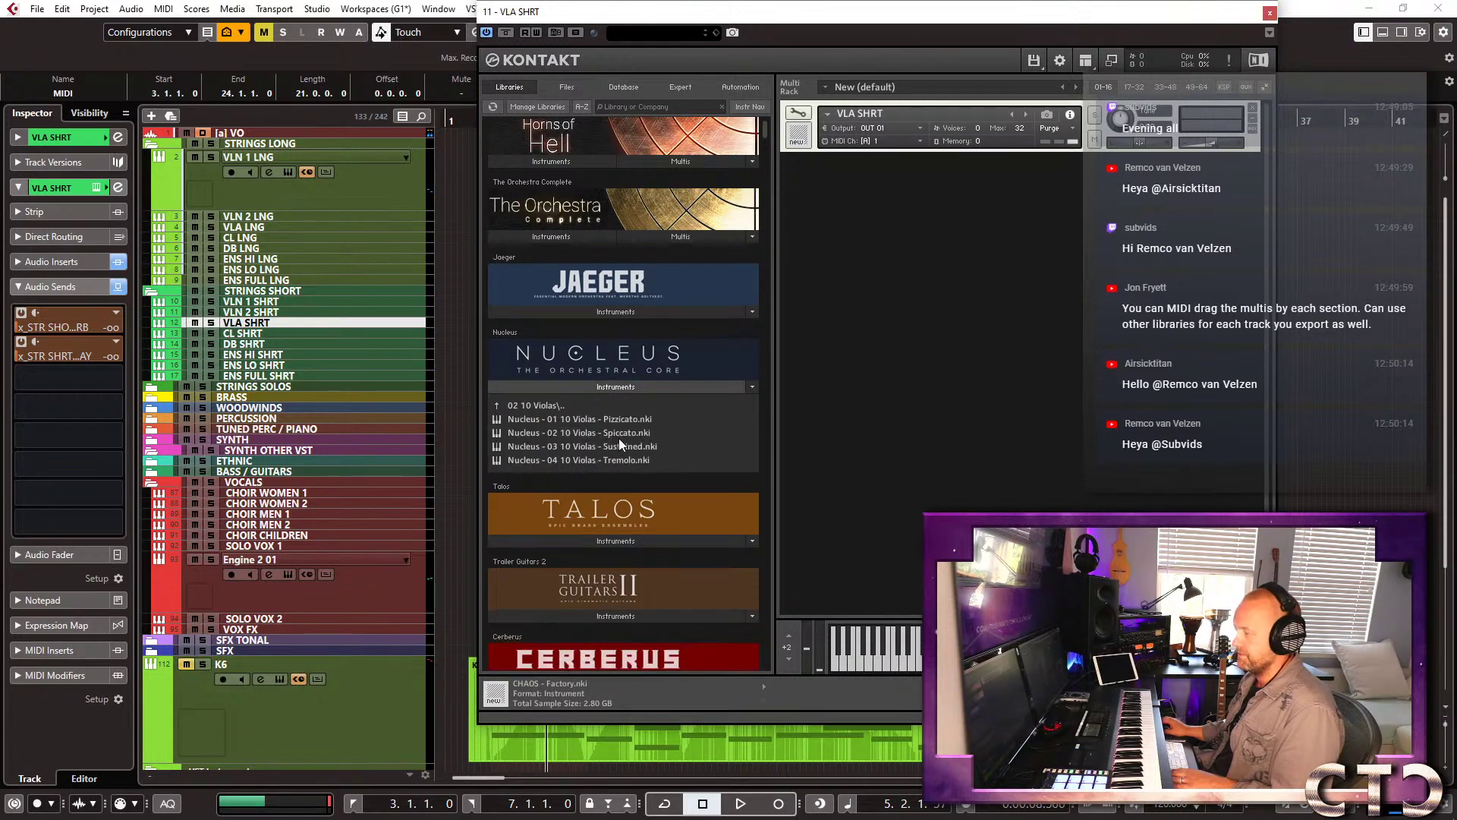
left_click(594, 419)
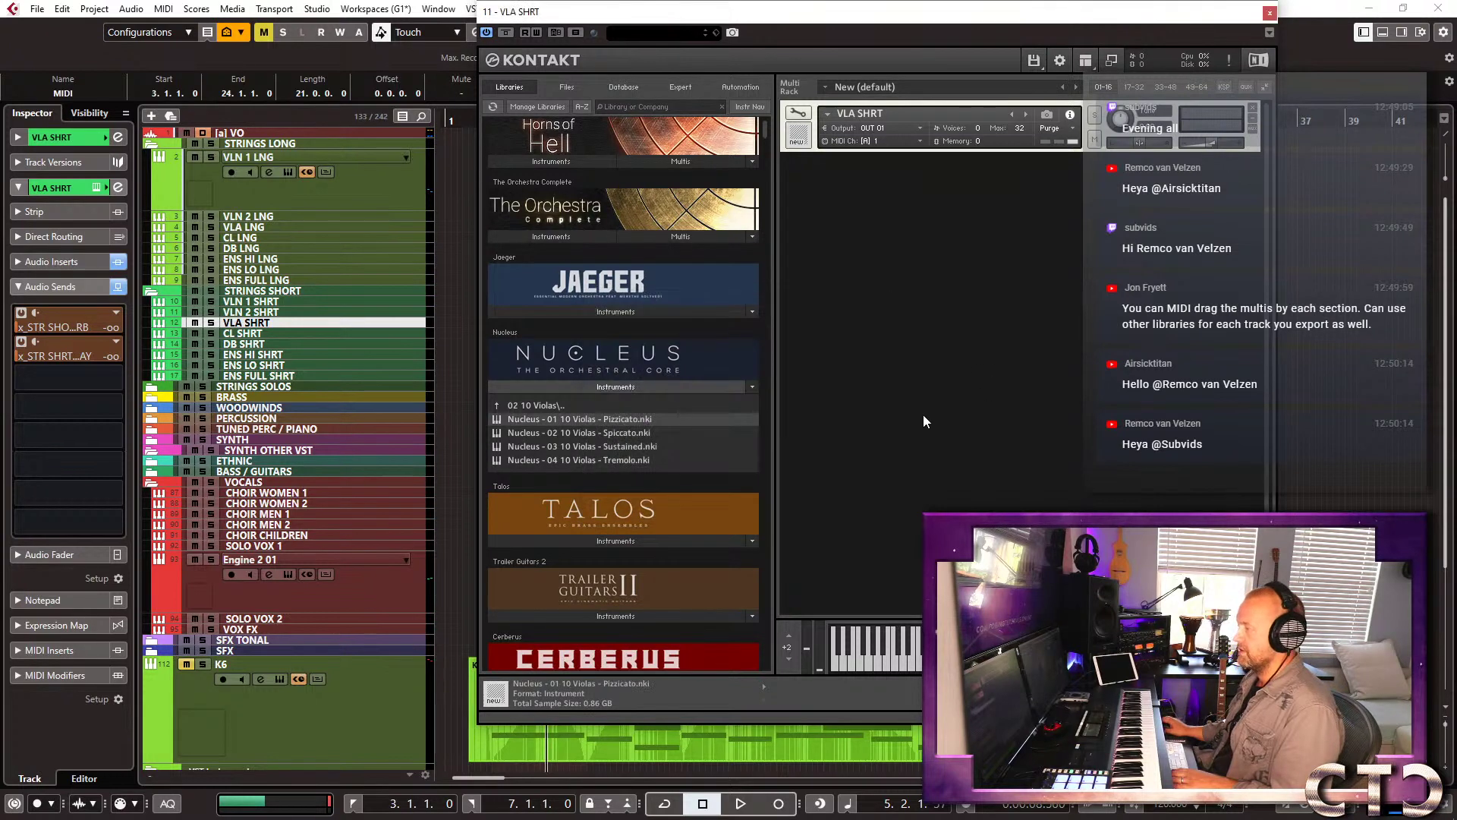
left_click_drag(1108, 313, 1106, 313)
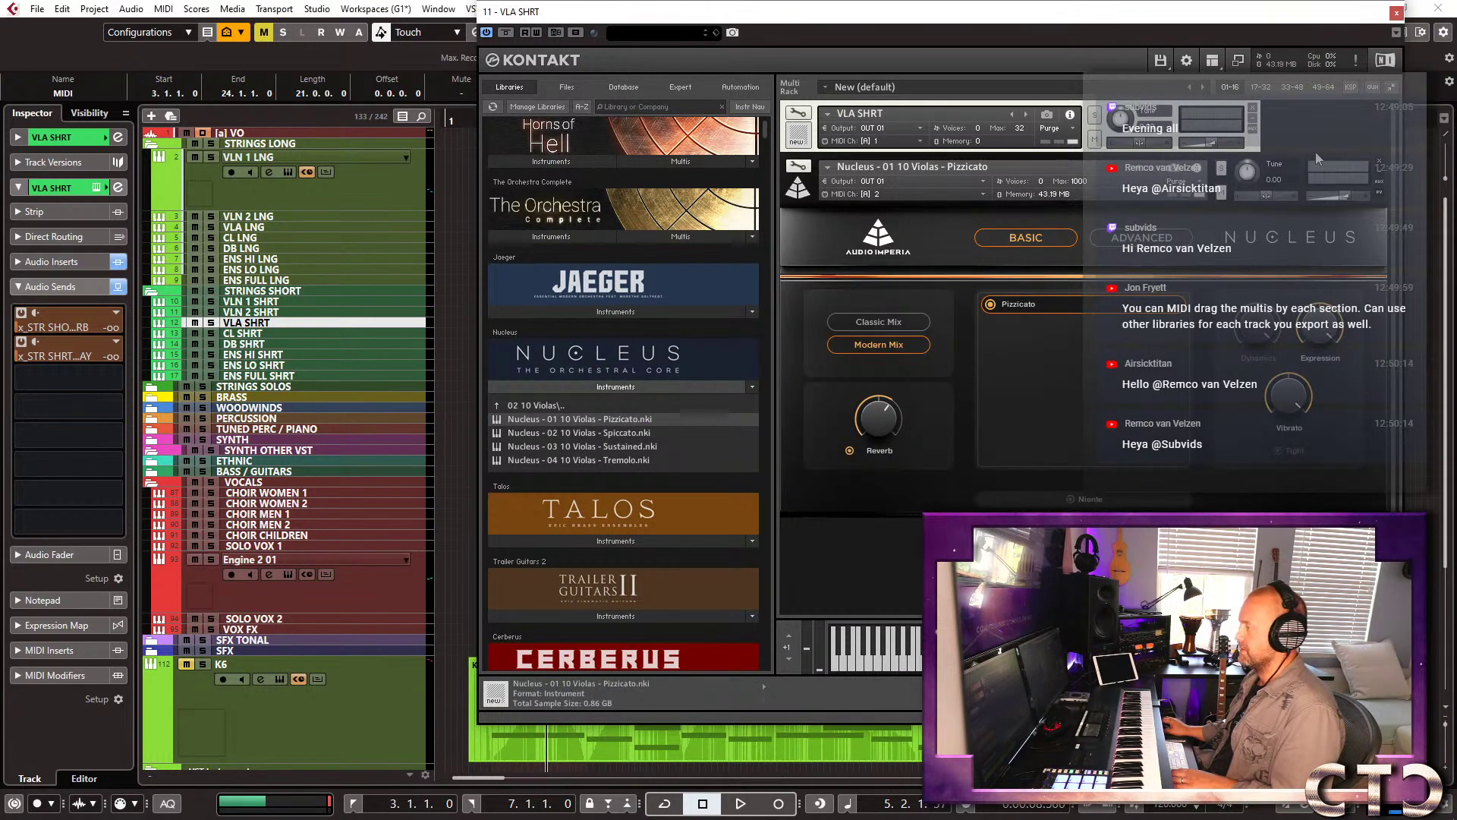
left_click(1380, 162)
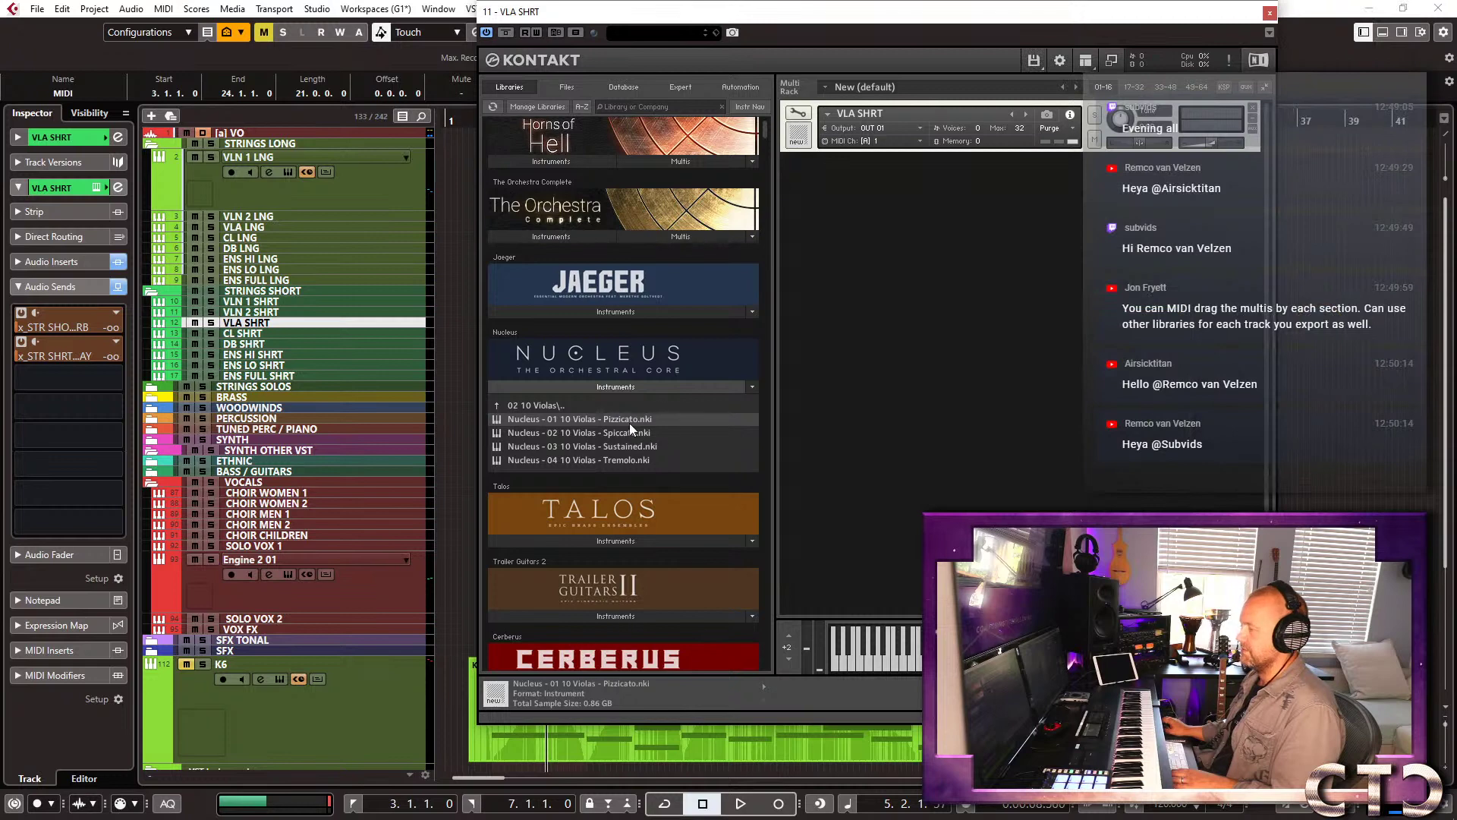
Replace the VLA SHRT placeholder with Nucleus 01 10 Violas - Pizzicato, show its advanced page and close the instrument.
left_click_drag(1014, 198, 949, 147)
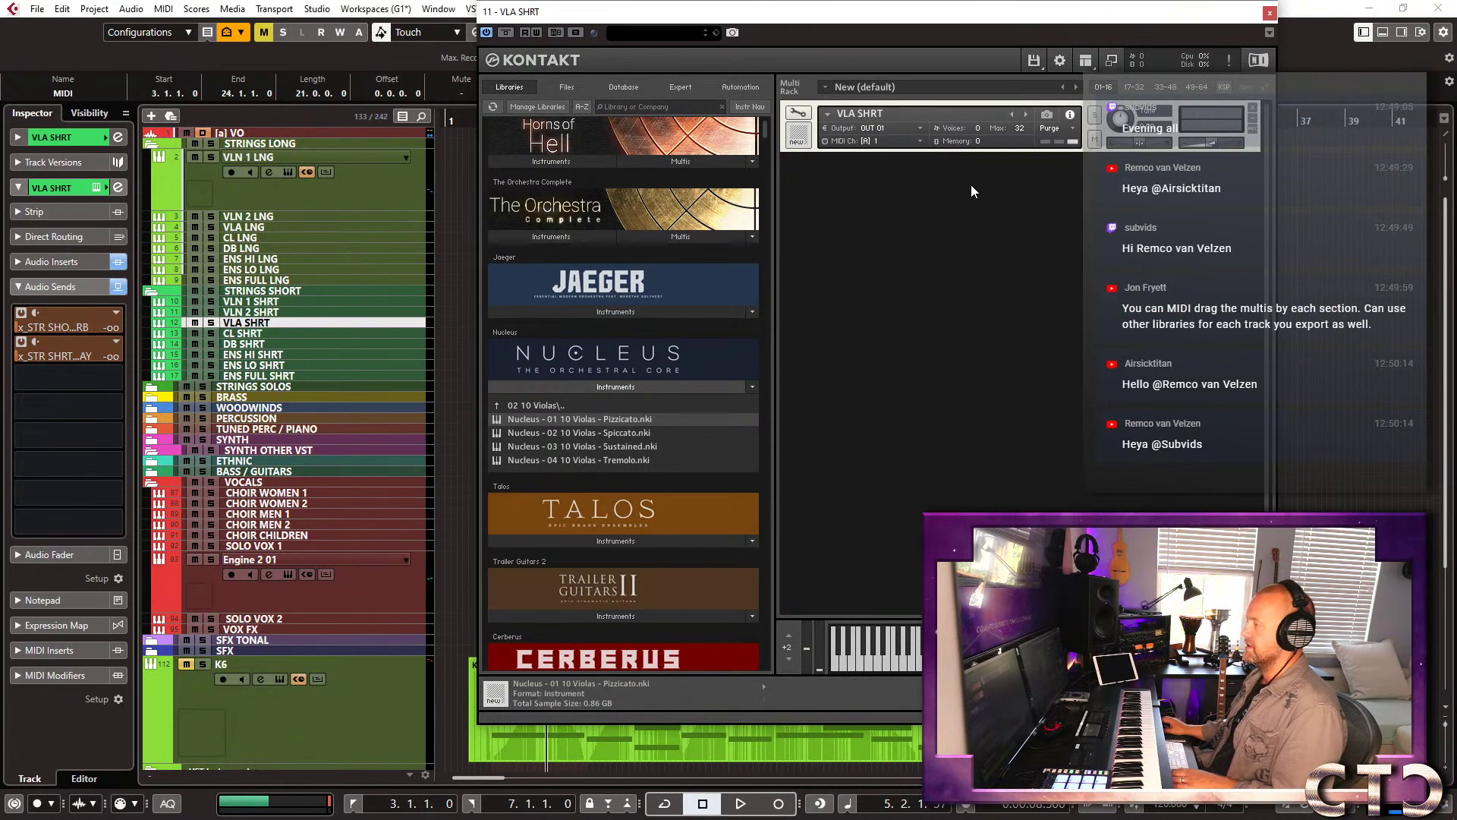
left_click(1139, 190)
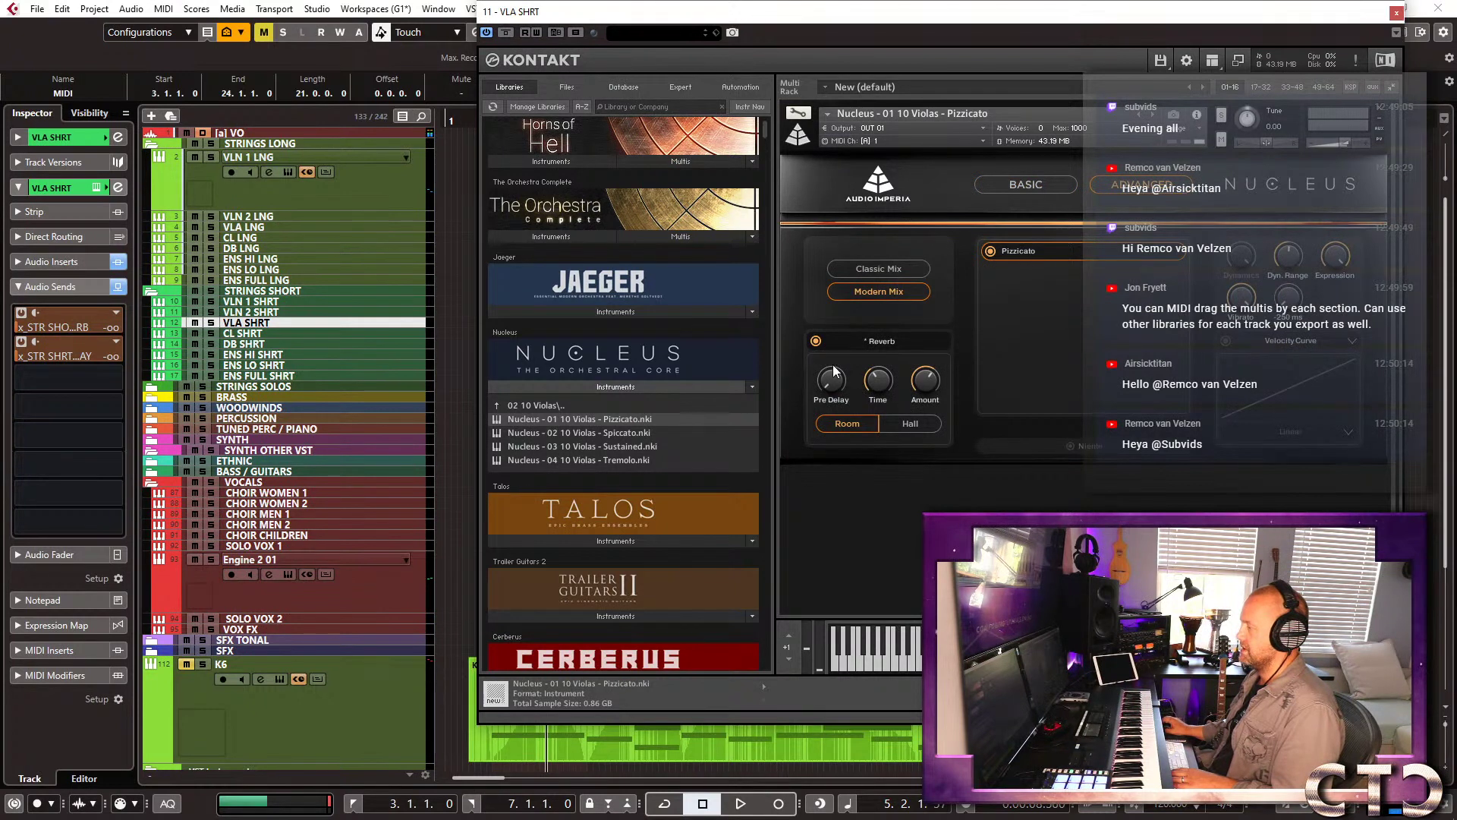
key("ctrl+w")
Move the MIDI part from the second imported MIDI track up to the VLA SHRT track, keeping its bar 3 start.
scroll(581, 658, "down", 3)
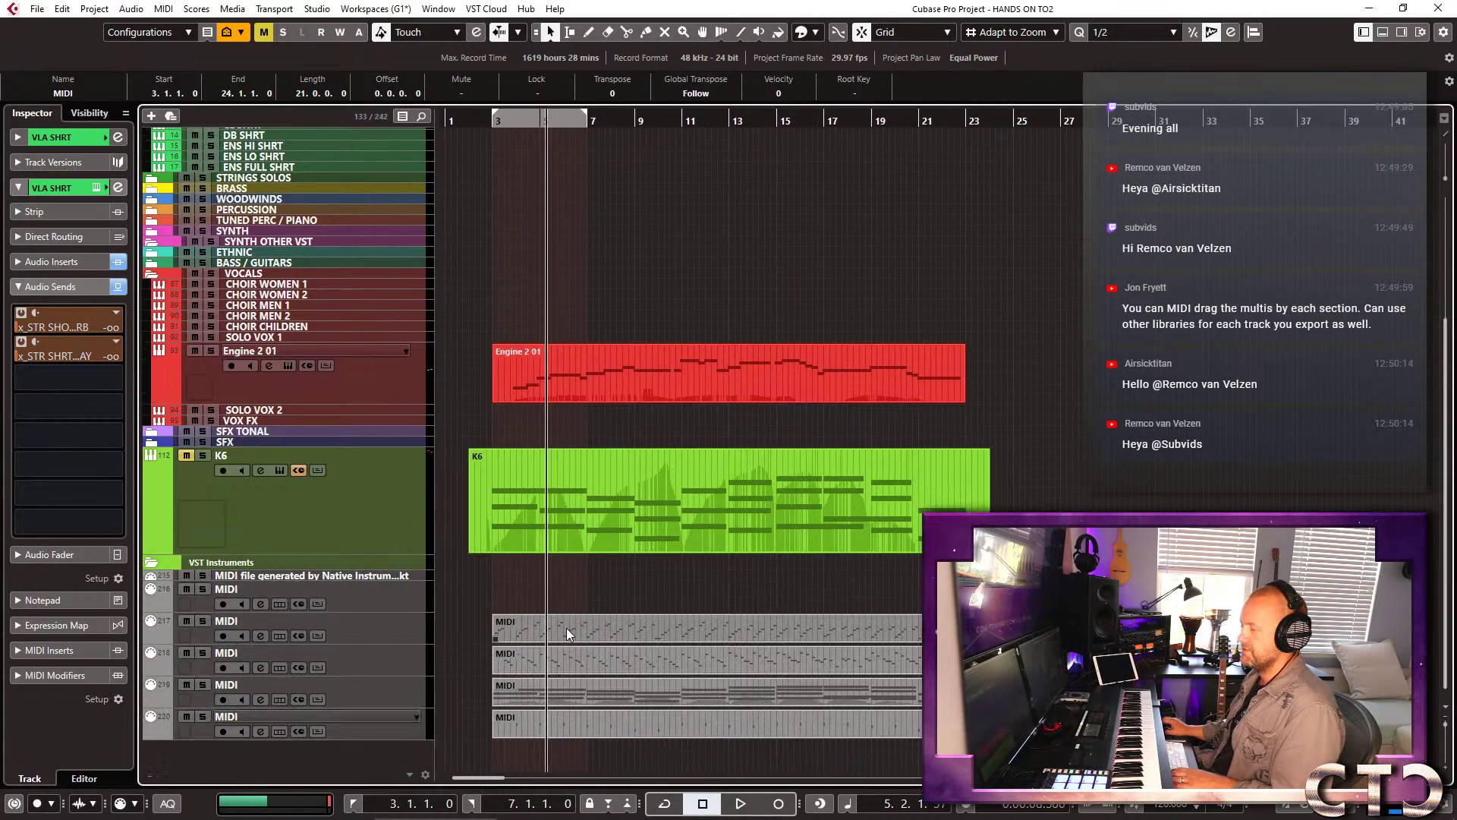
left_click(549, 639)
left_click_drag(520, 112, 527, 326)
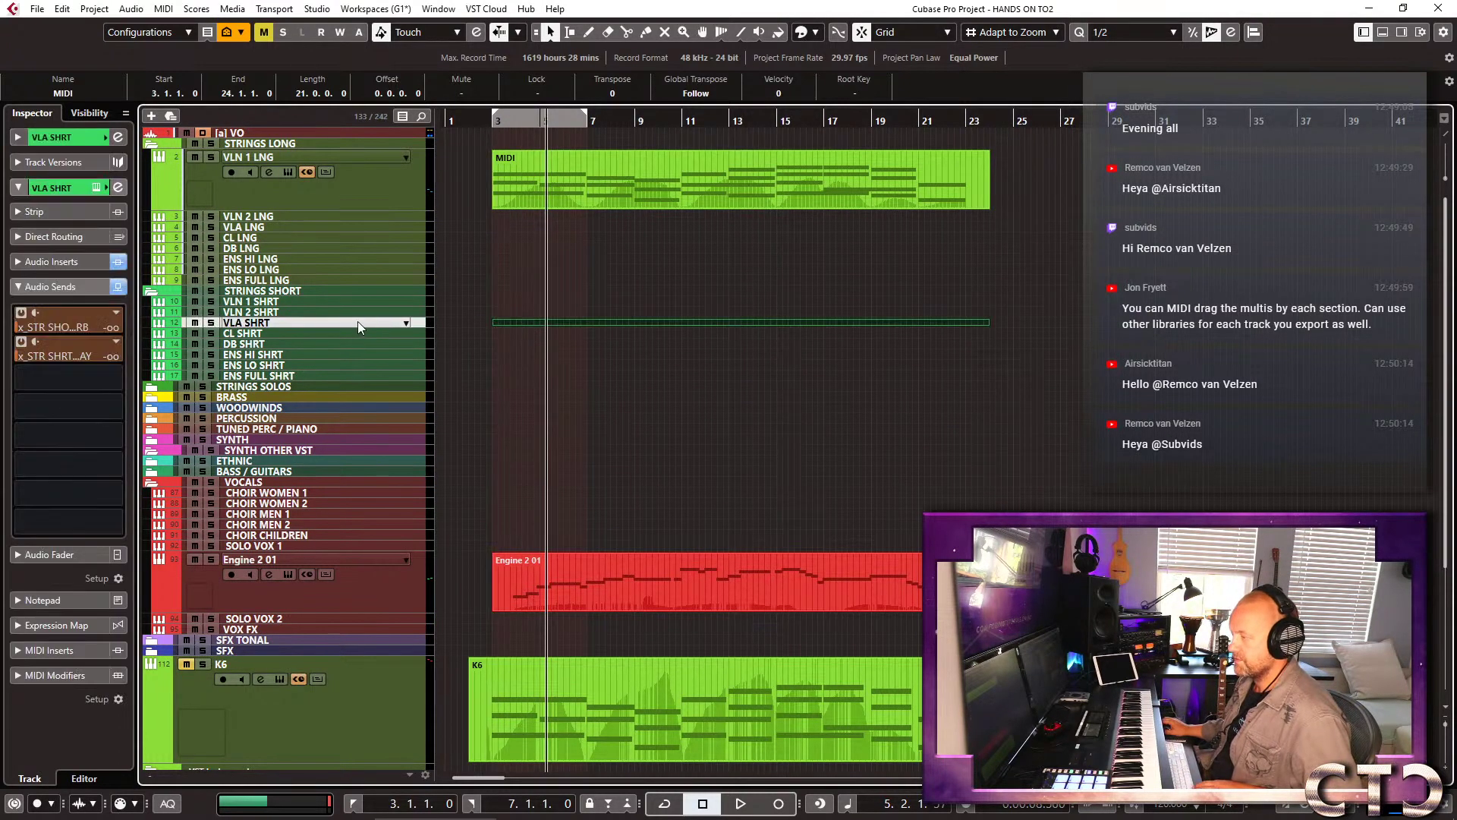
Give the VLA SHRT track a negative delay of about -250 ms and play it soloed from bar 3.
left_click(60, 138)
scroll(112, 238, "down", 5)
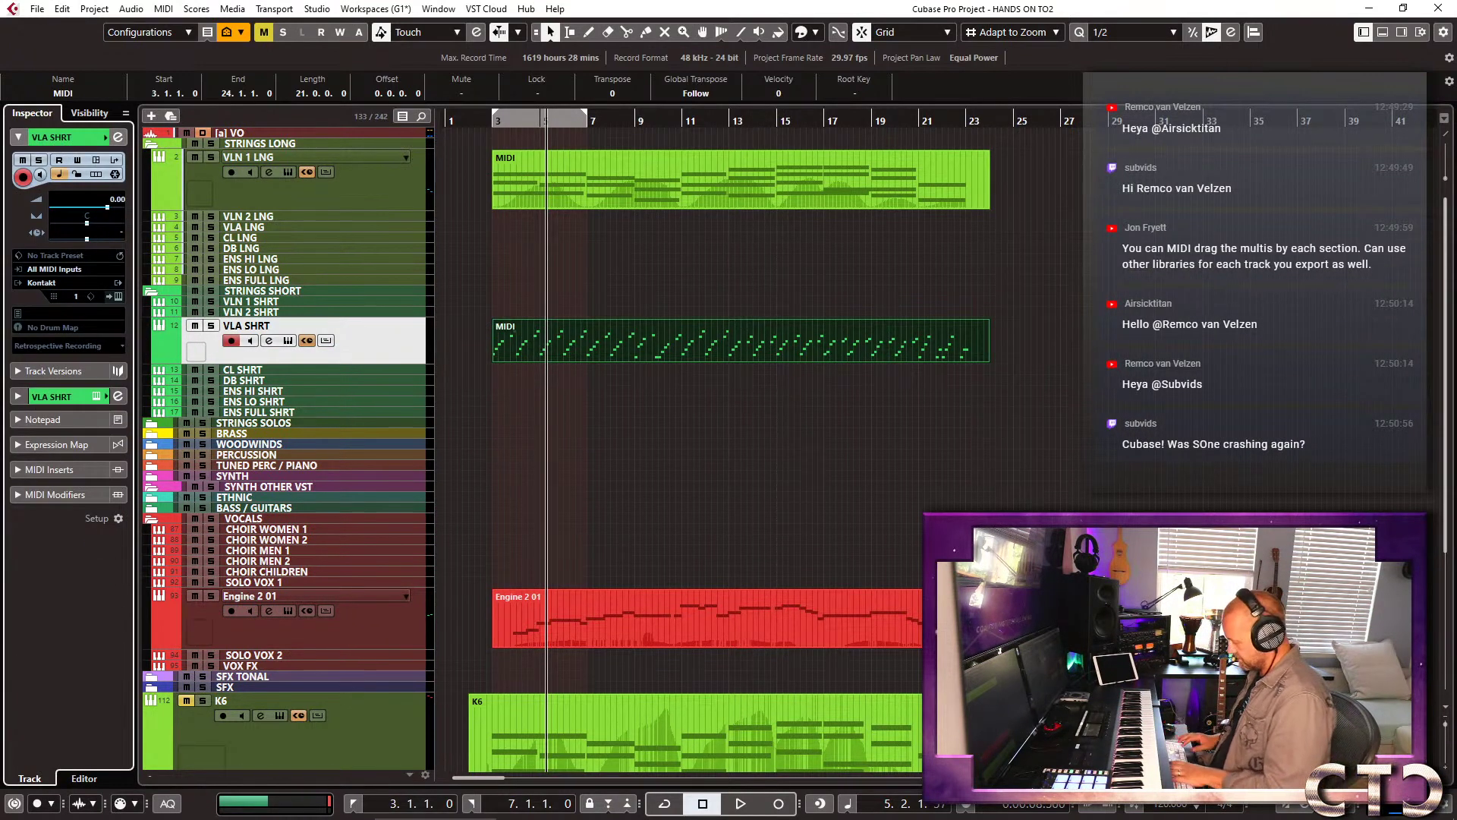
key("s")
key("space")
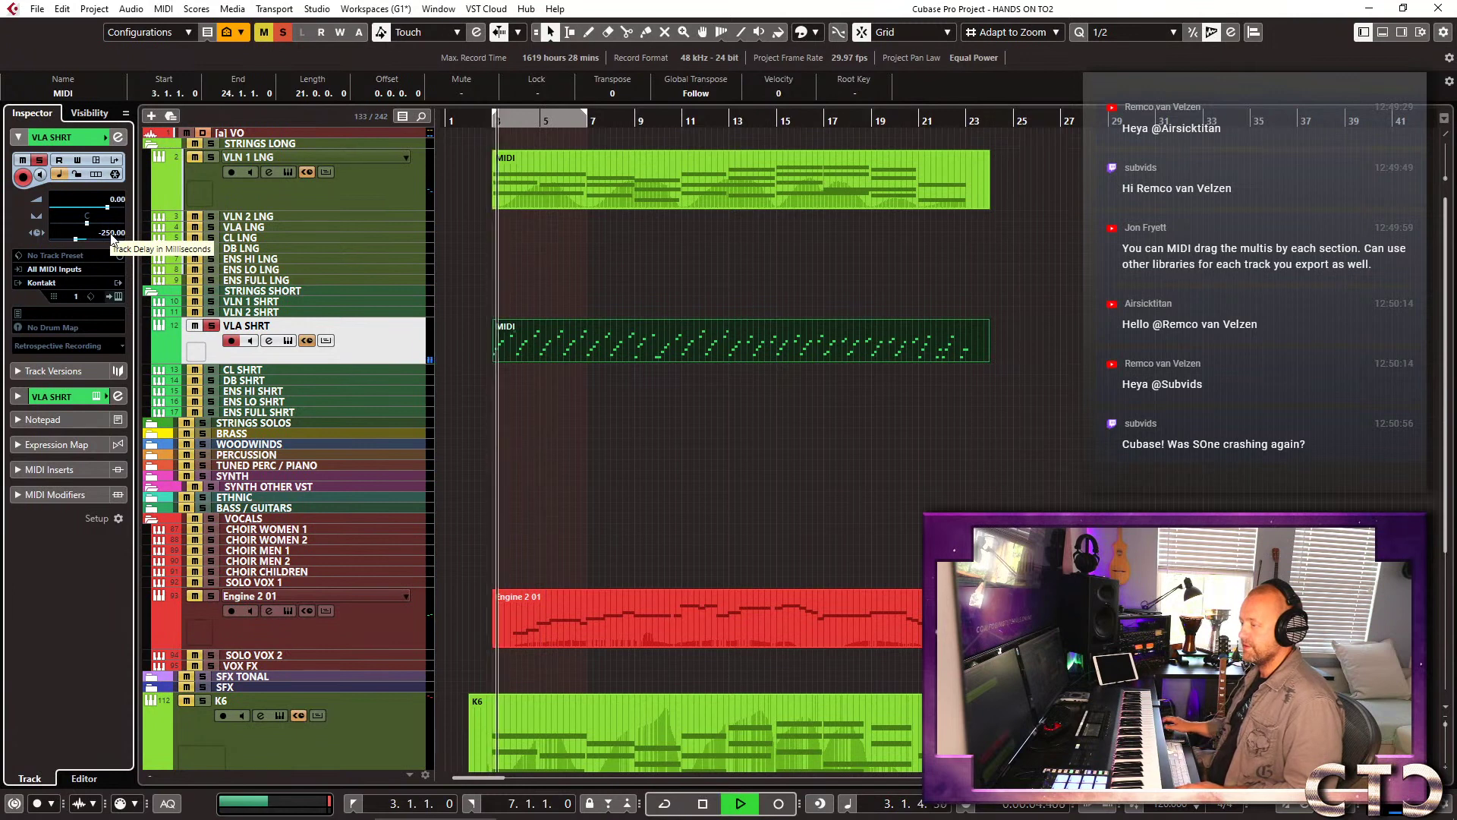
left_click(52, 397)
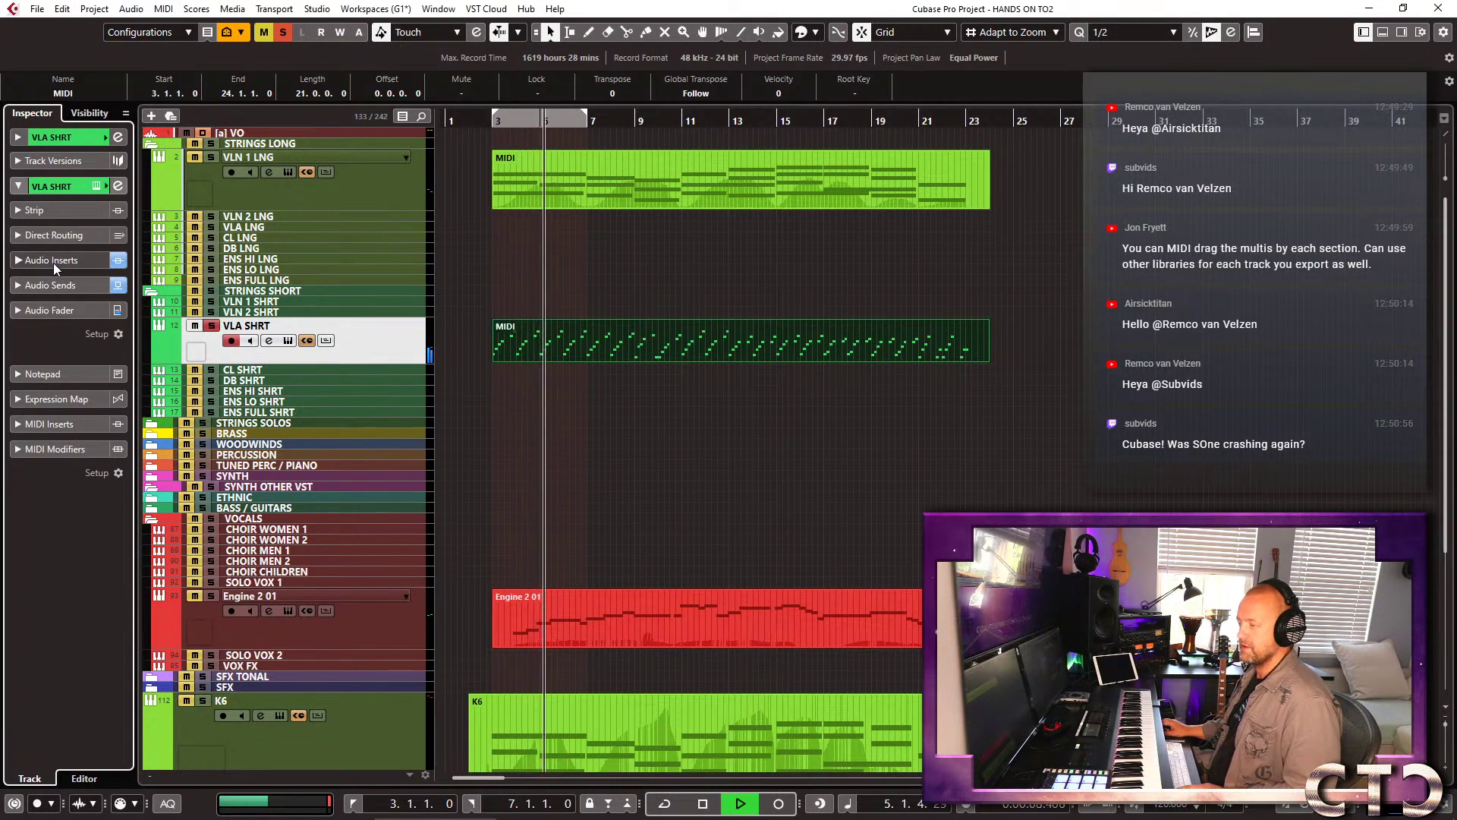
key("space")
Open the VLA SHRT part's notes, switch the controller lane from modulation to Velocity and close the editor.
double_click(524, 342)
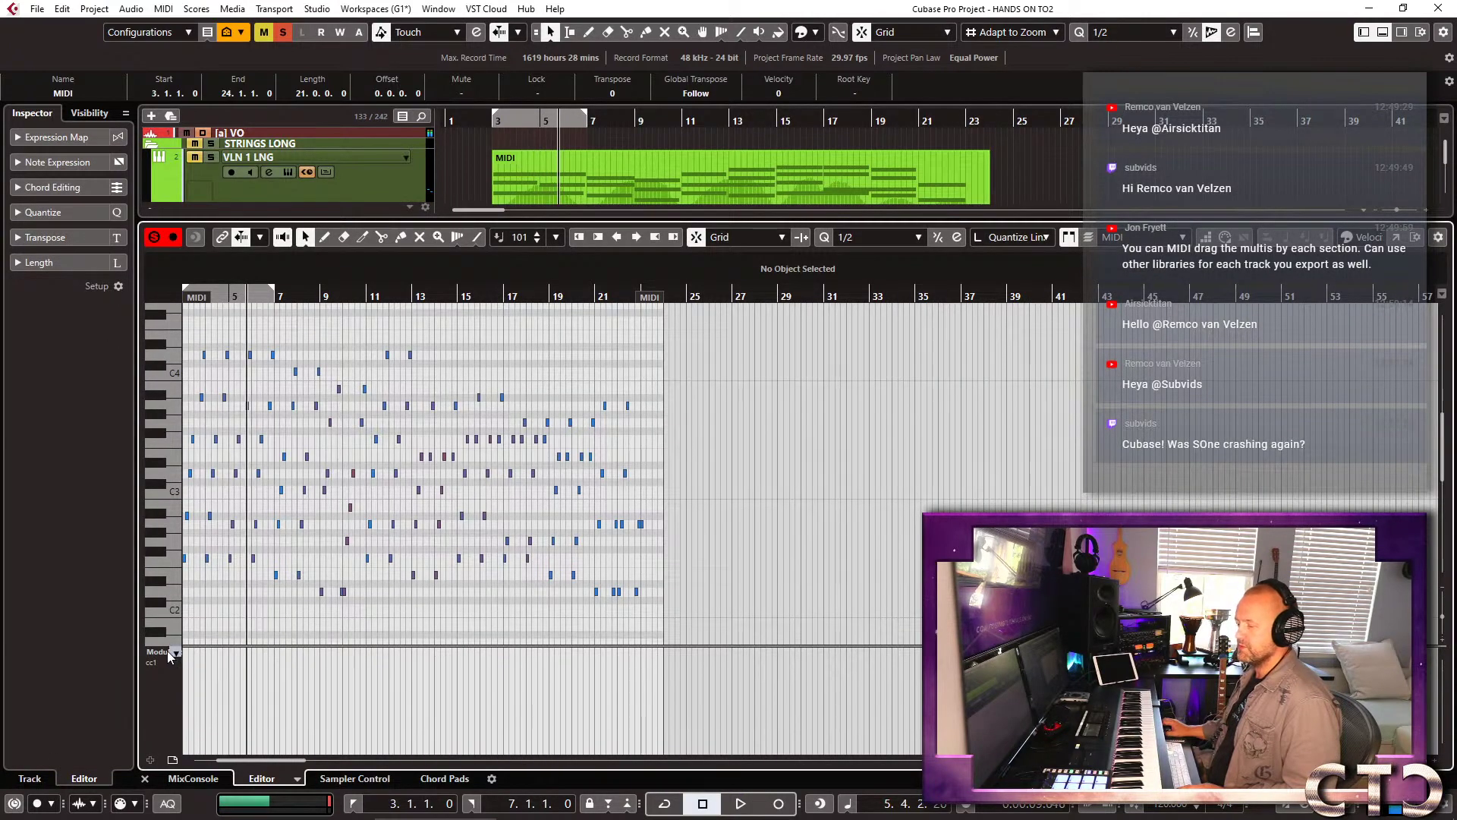
left_click(167, 649)
left_click(258, 117)
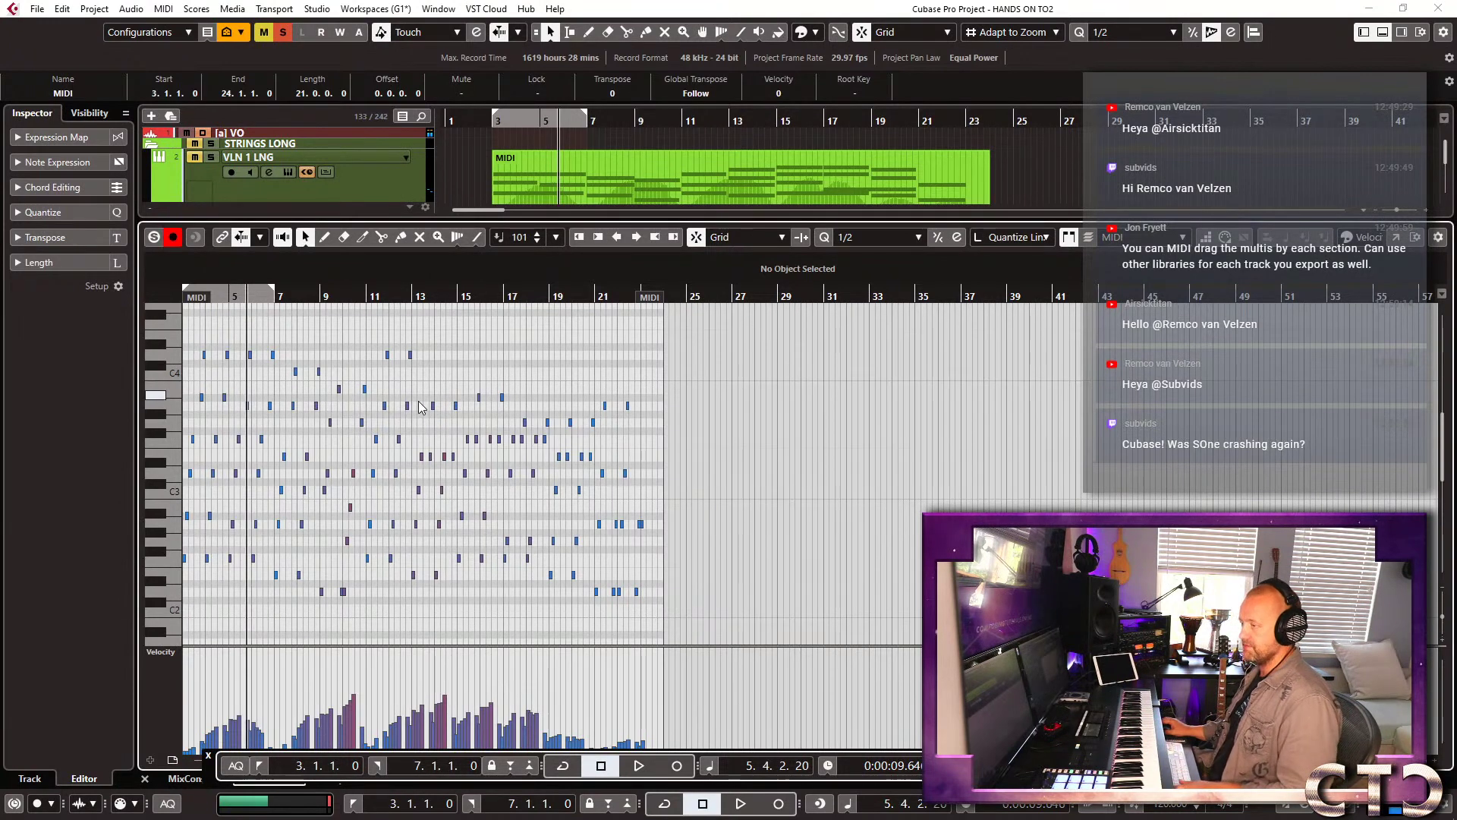
key("ctrl+e")
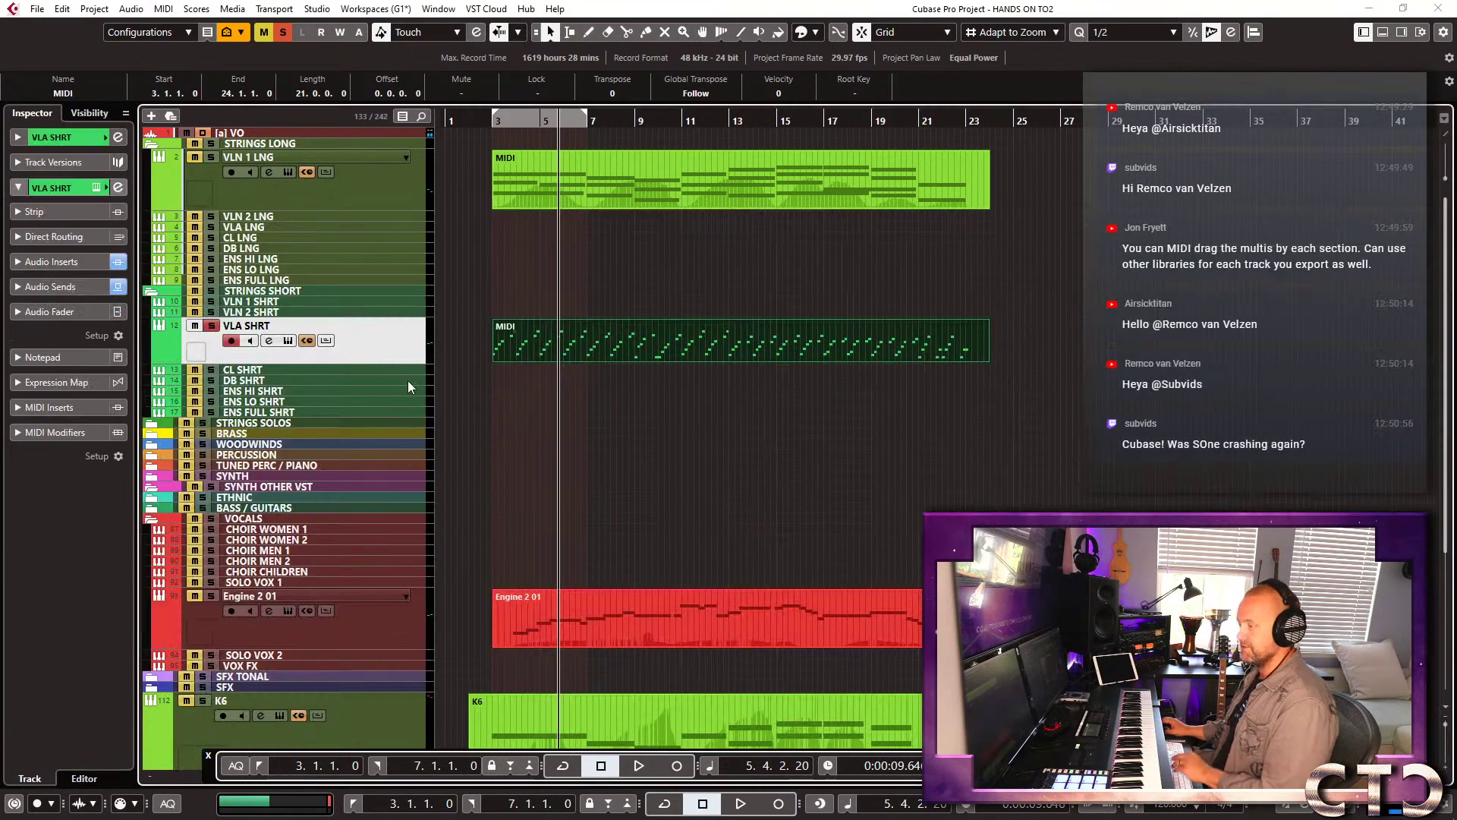
Raise the VLA SHRT short-strings reverb send to -11.4, then play the part soloed and with the solo off.
left_click(53, 287)
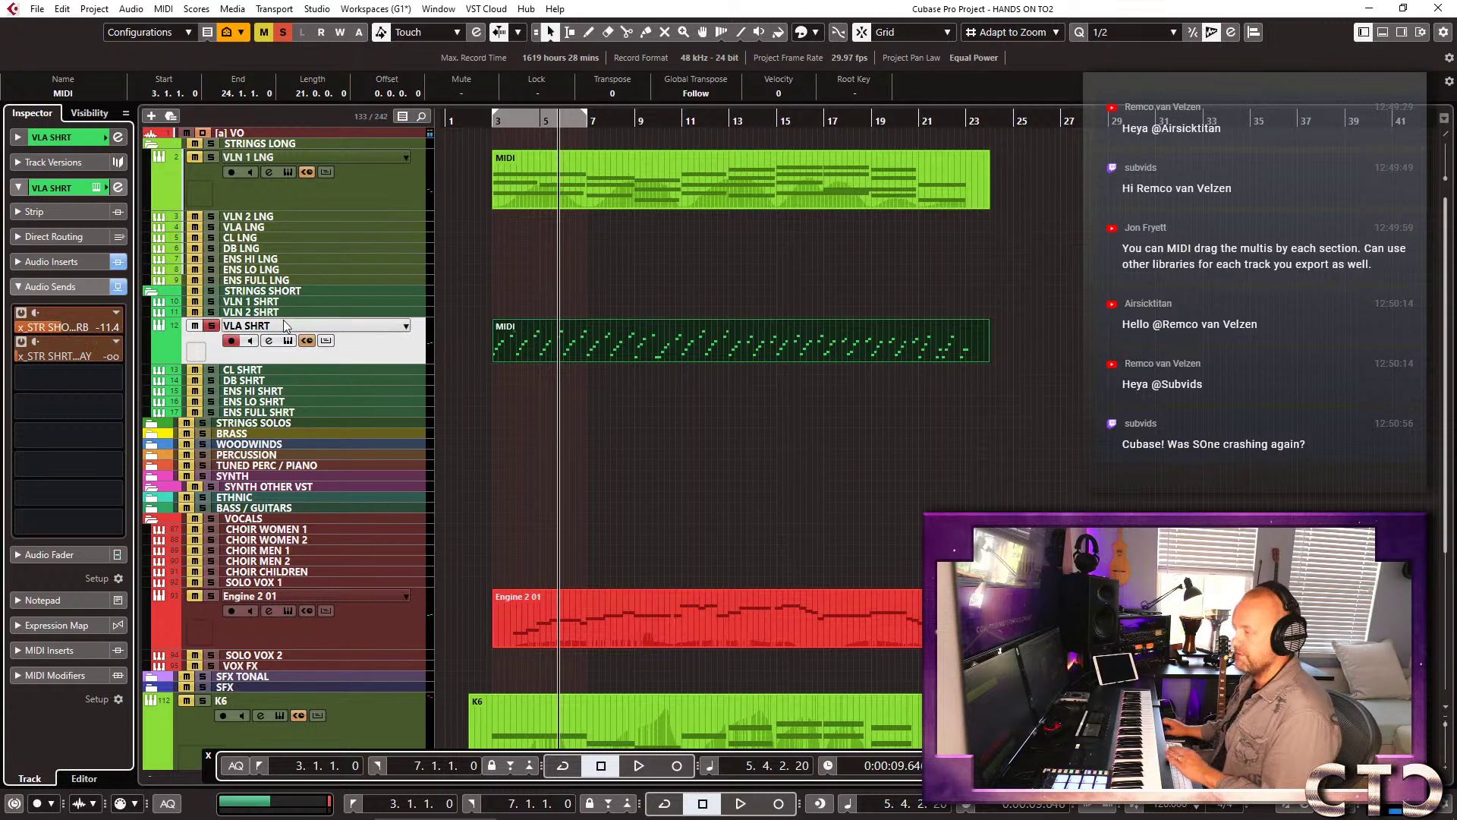
key("space")
key("g")
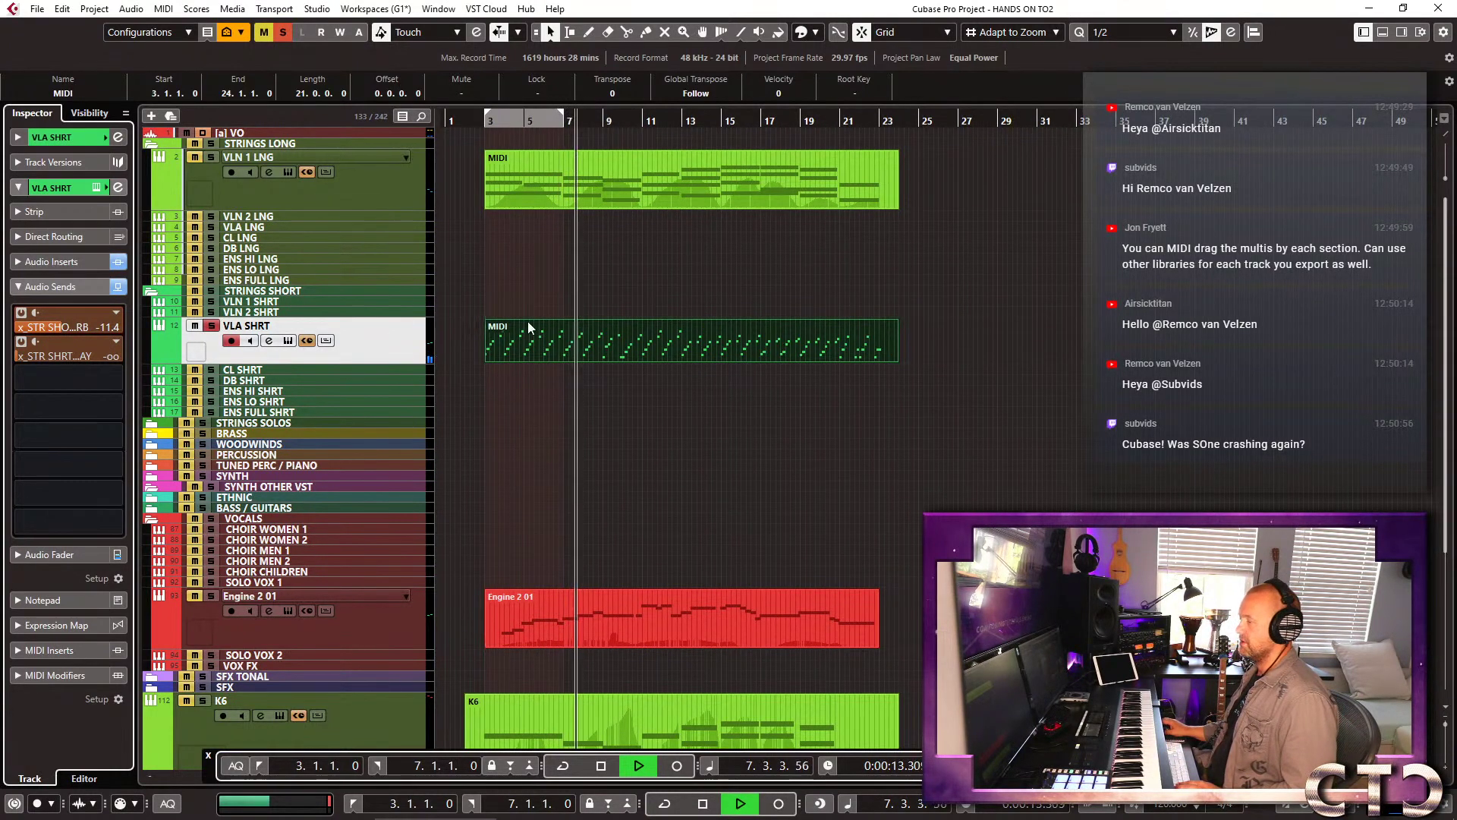
left_click(211, 325)
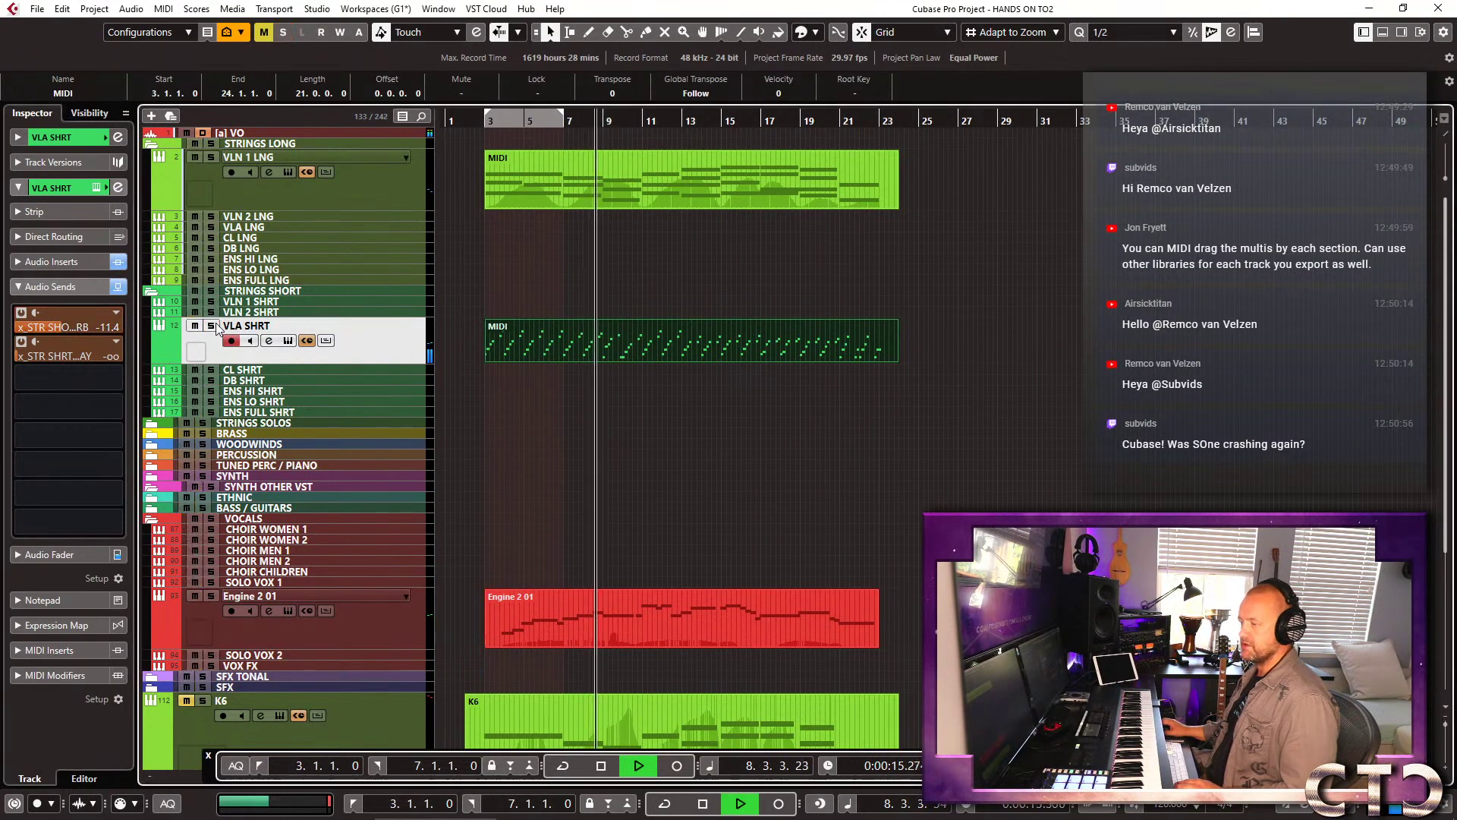
left_click(616, 344)
key("g")
key("space")
Select all notes in the VLA SHRT part, raise their velocities together and close the editor.
double_click(590, 342)
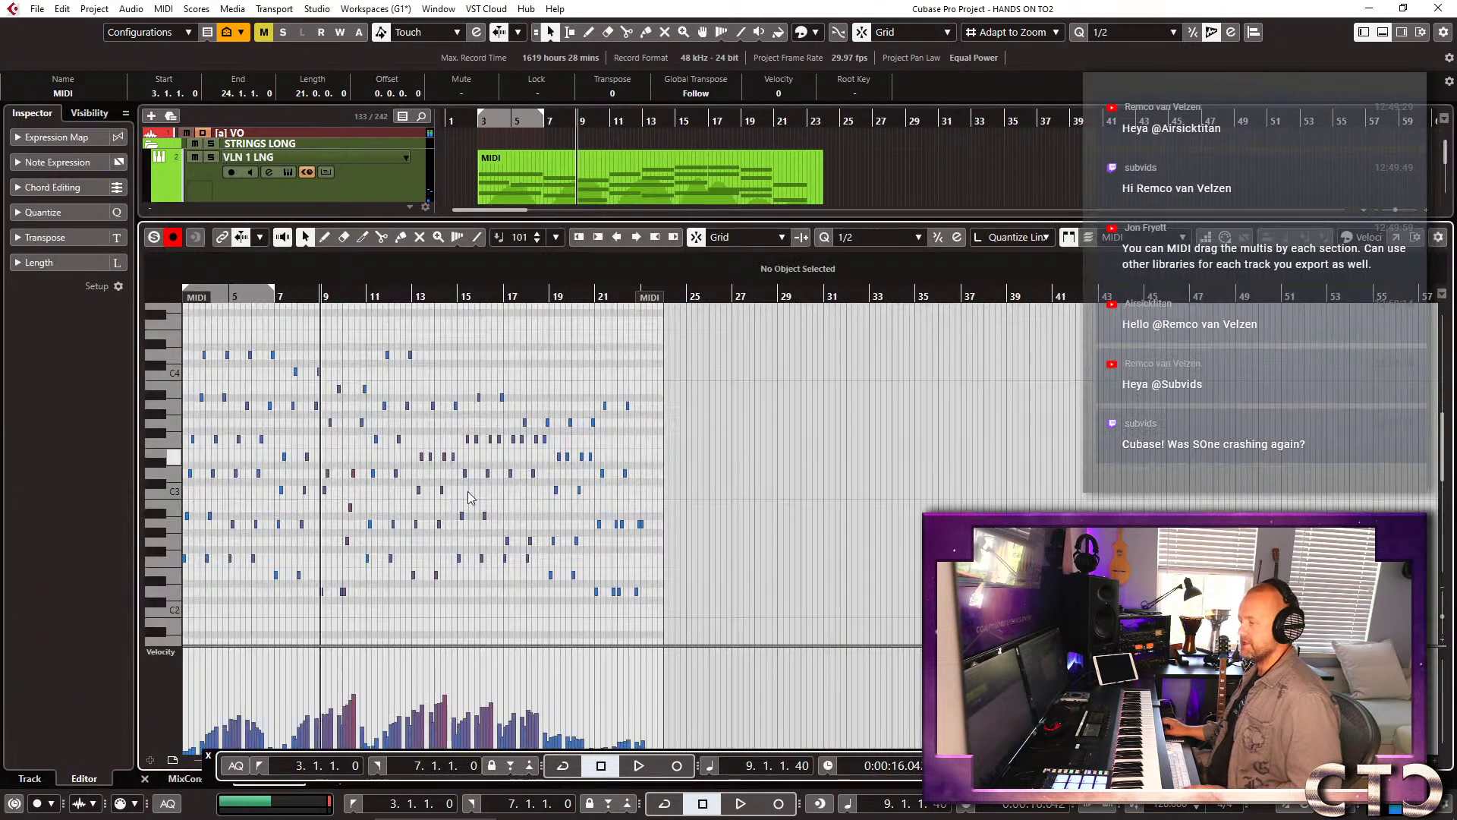
left_click_drag(374, 656, 375, 644)
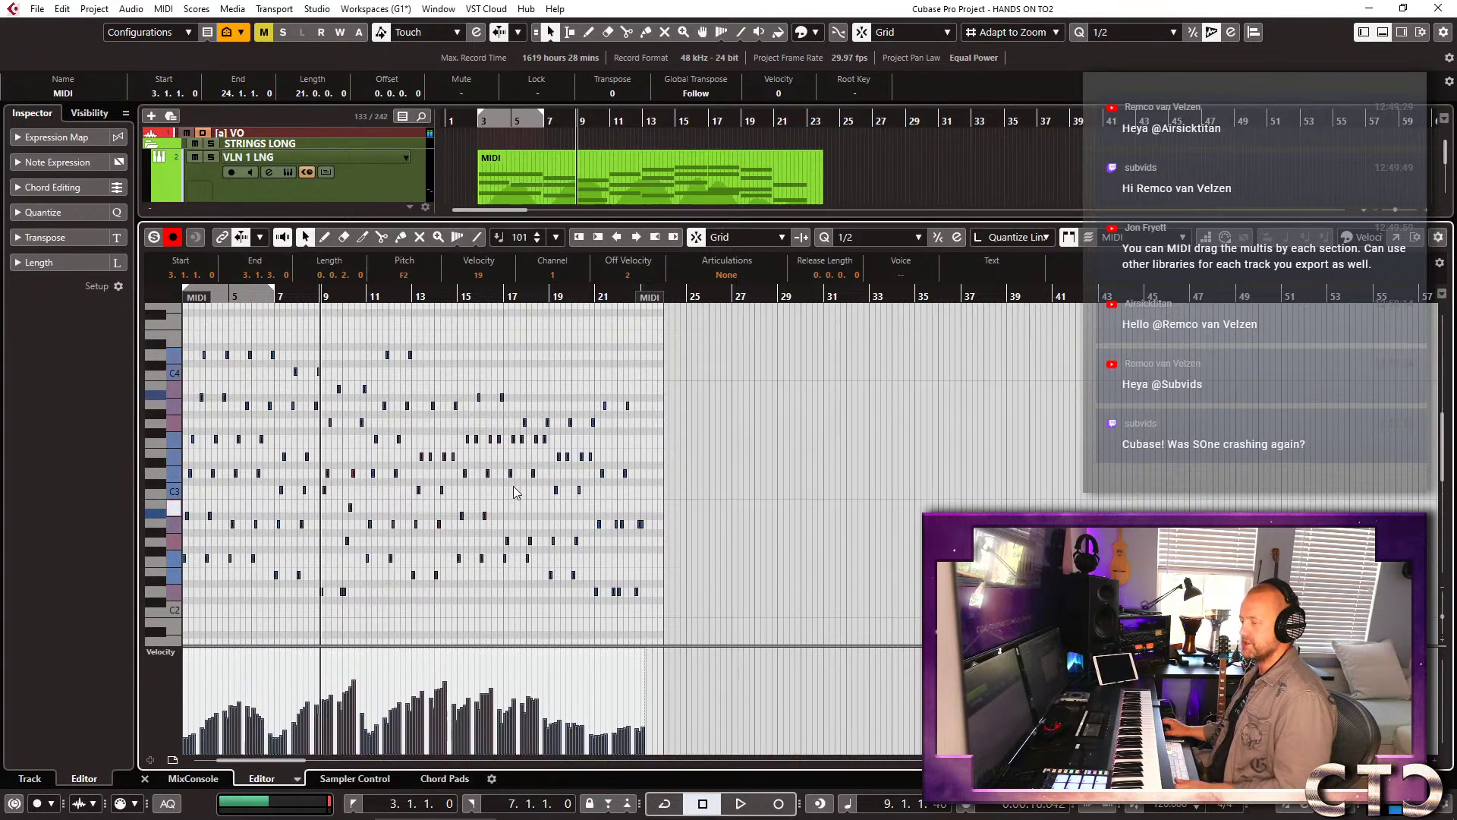
key("ctrl+alt+e")
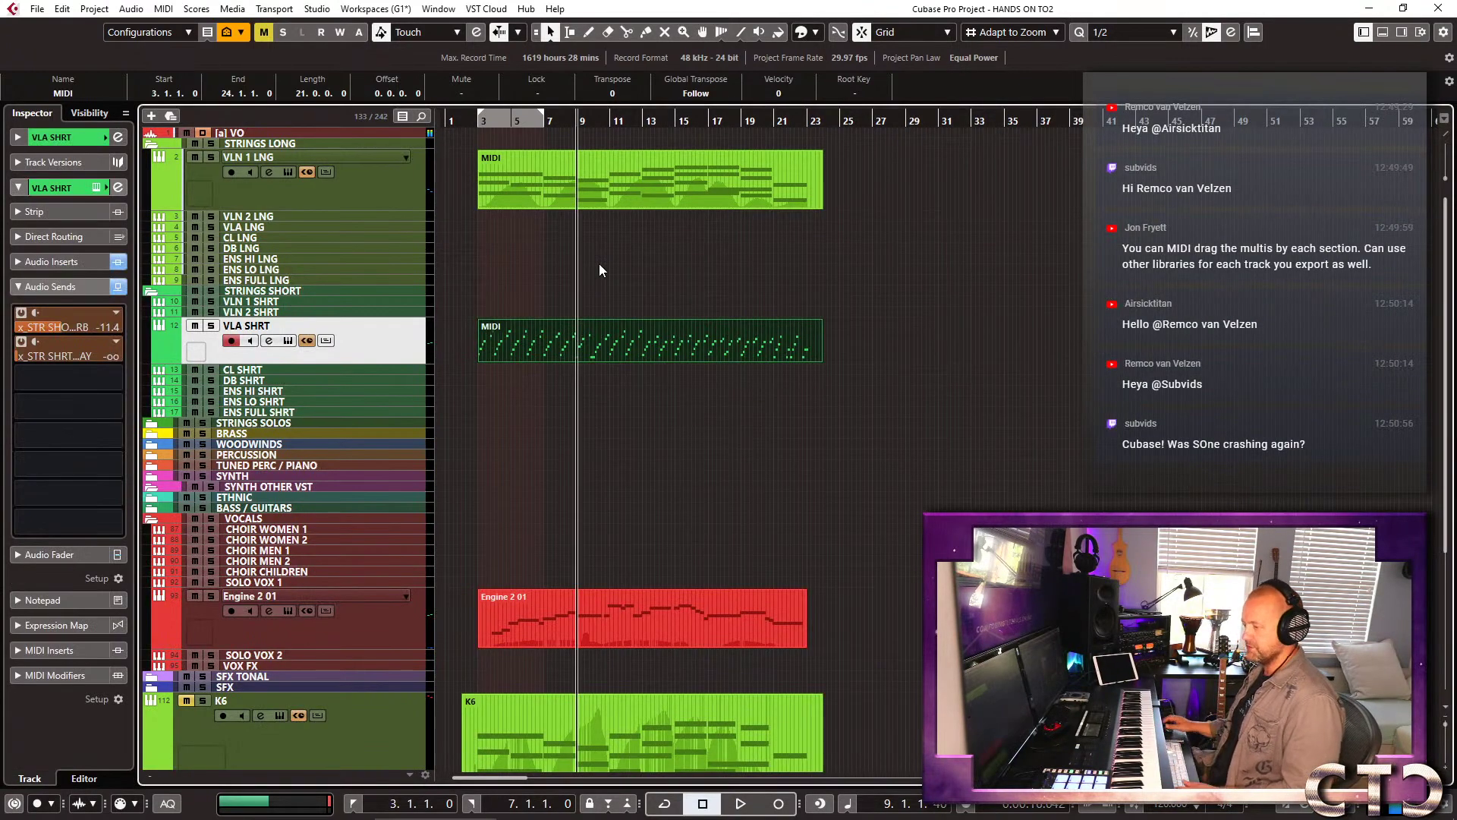
Play the VLA SHRT part soloed and raise its short-strings reverb send to -8.43.
key("s")
key("space")
left_click(721, 344)
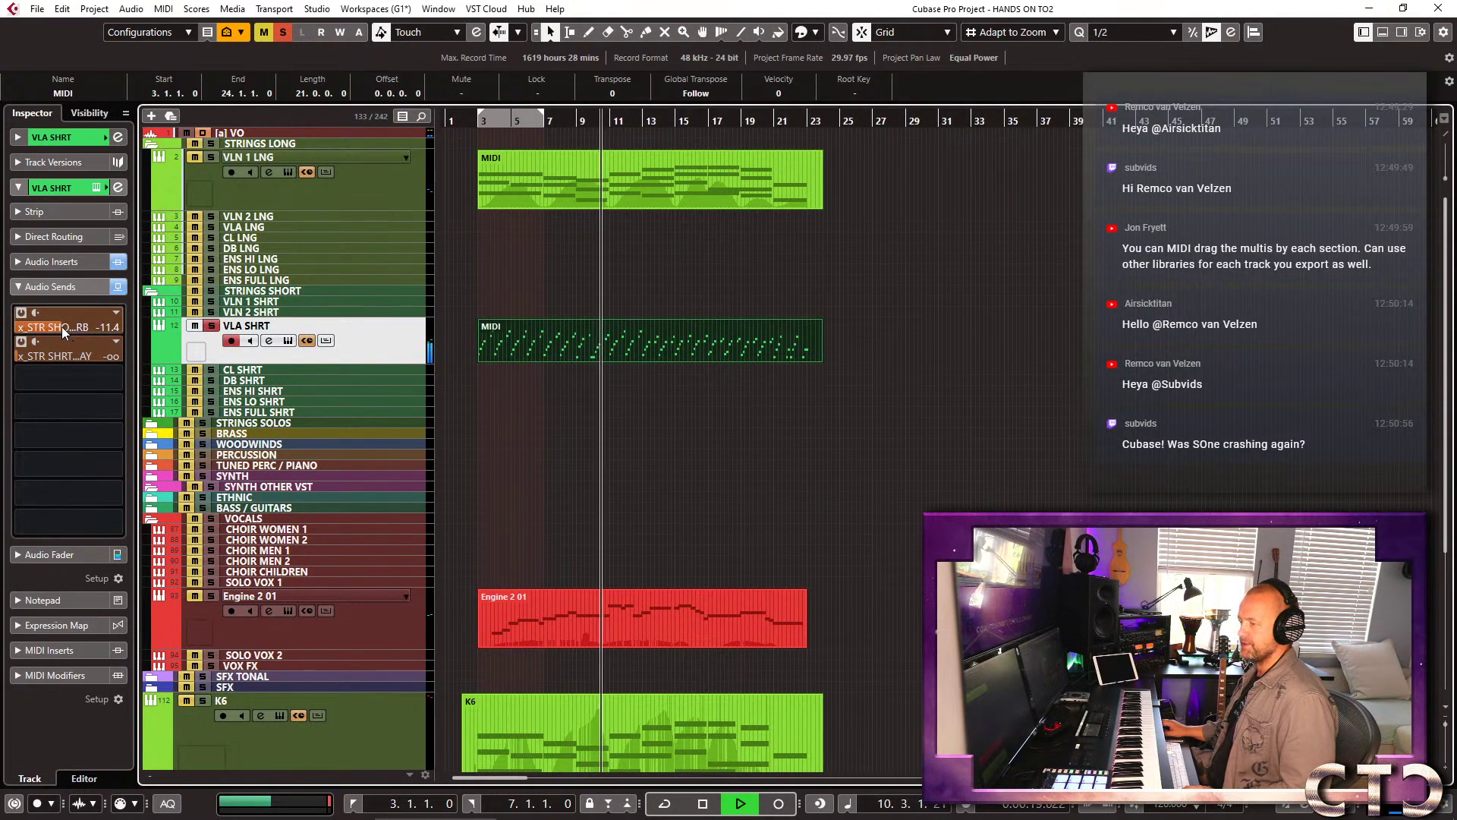
left_click_drag(72, 326, 81, 325)
Solo VLN 1 LNG alongside VLA SHRT to hear both parts together, stop playback and unsolo both tracks.
left_click(211, 157)
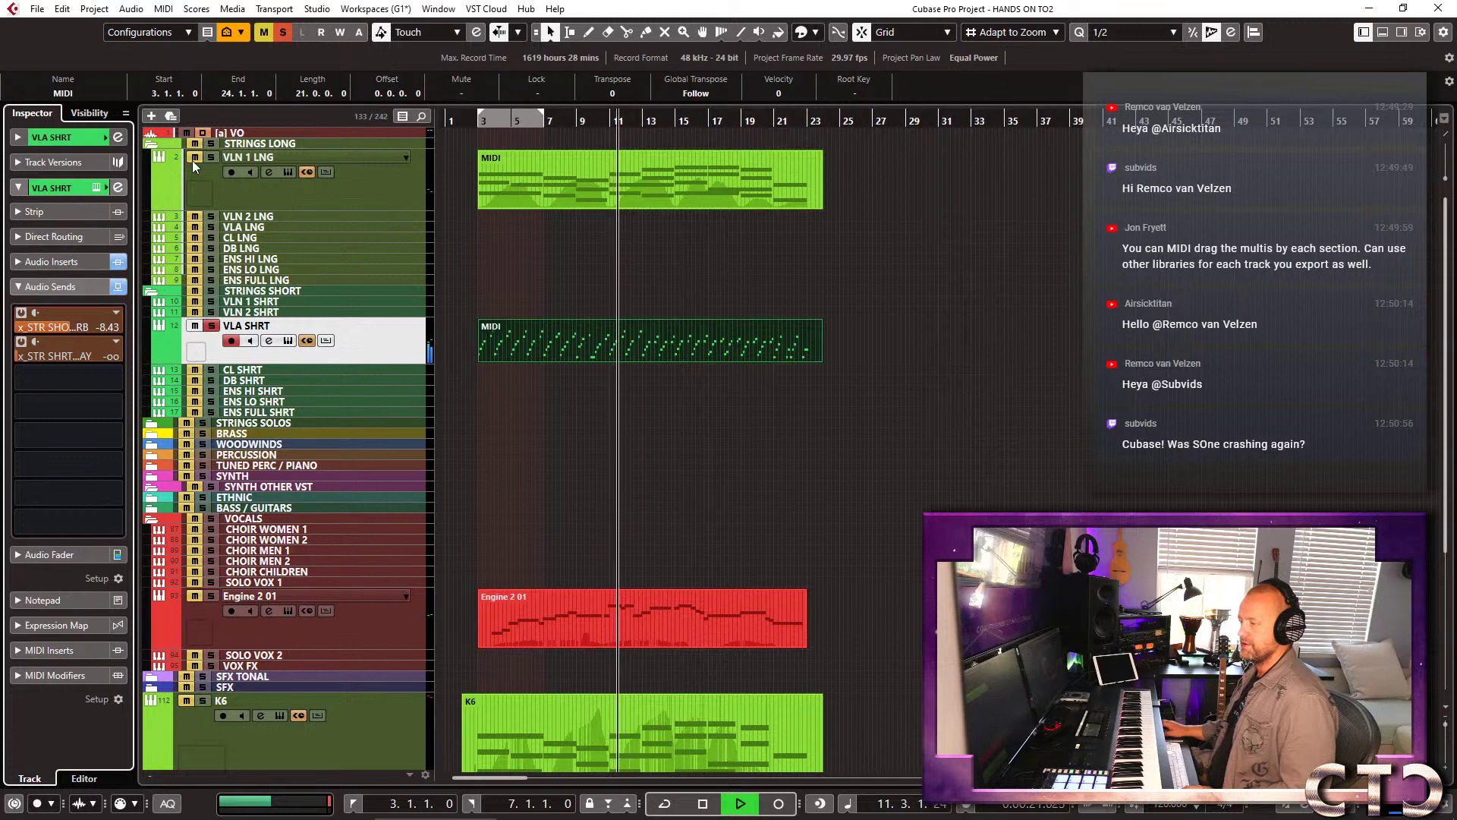
key("space")
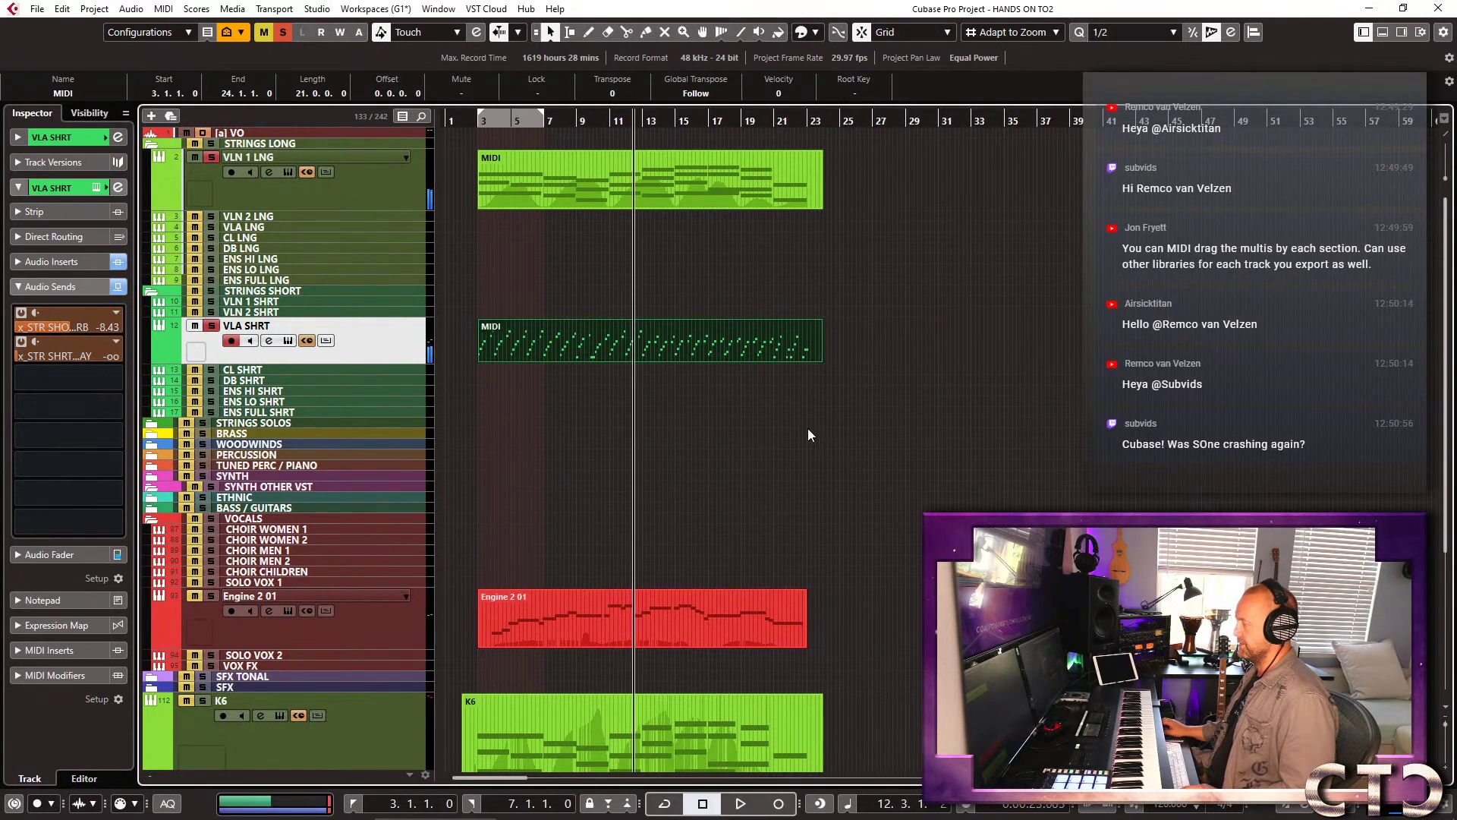
left_click(213, 326)
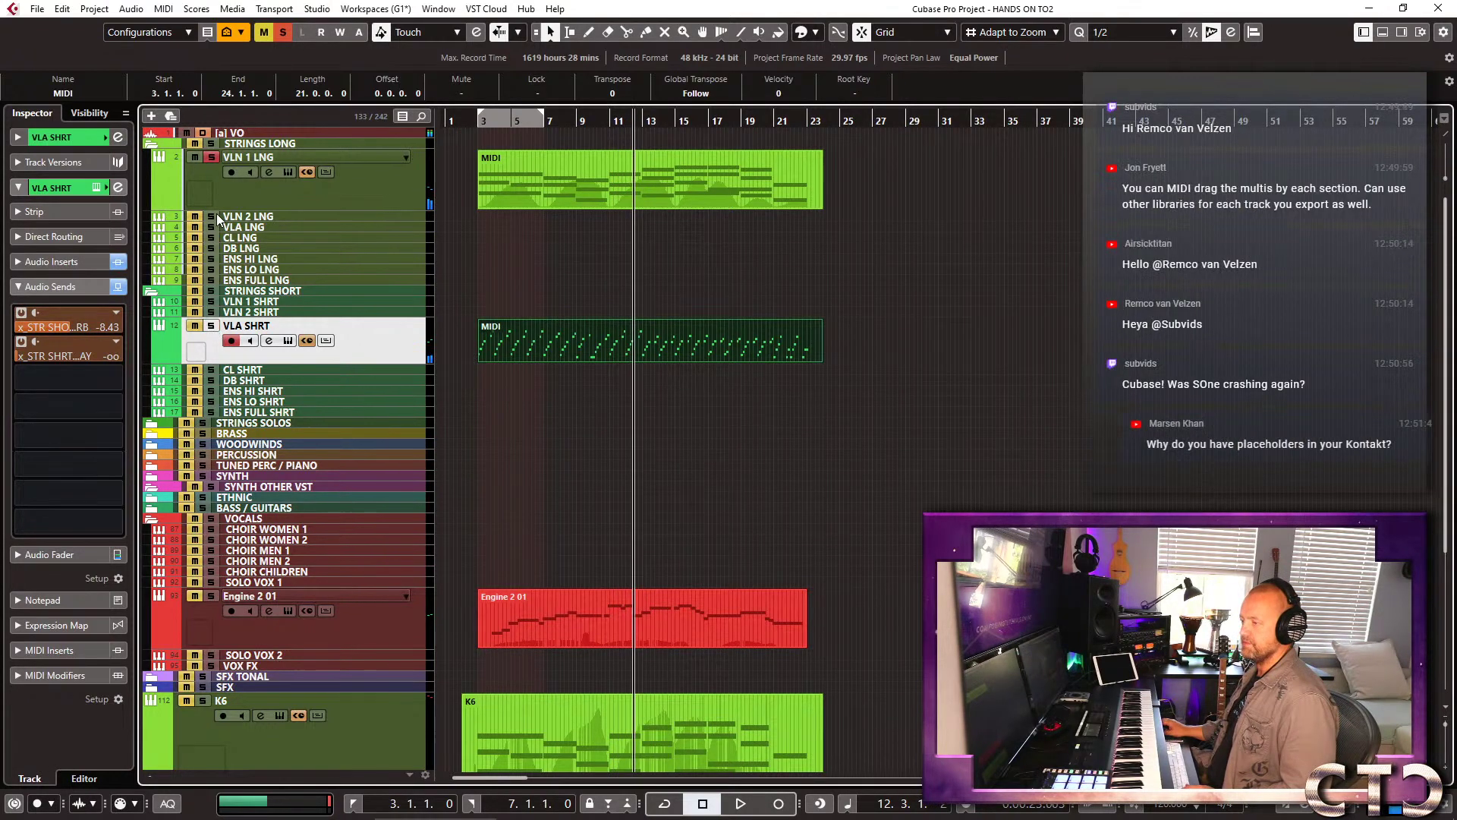
left_click(211, 157)
Check in K6's Kontakt window which Icy Lake instrument slot matches the third imported MIDI track.
scroll(531, 387, "down", 5)
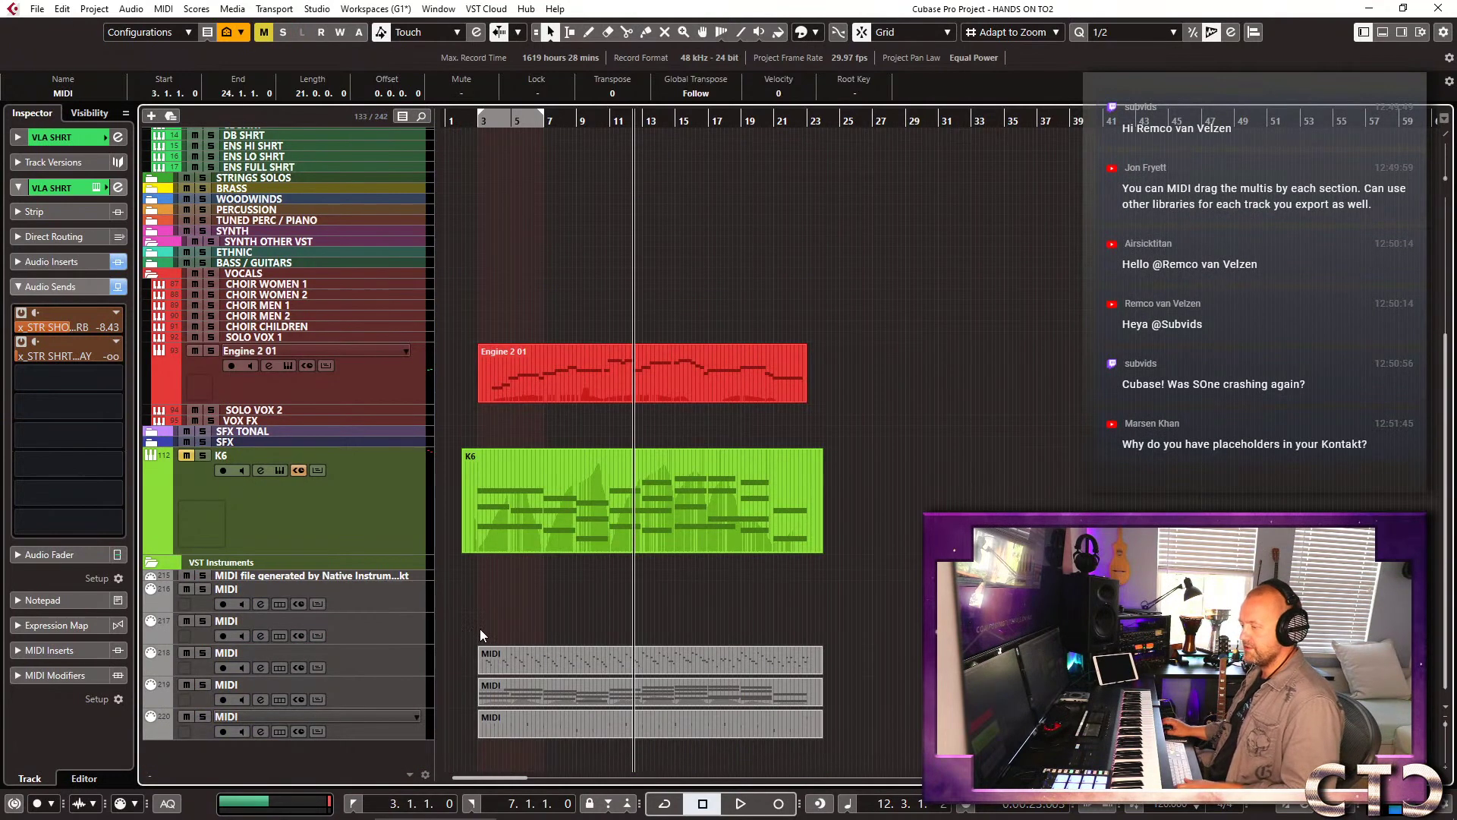
left_click(352, 504)
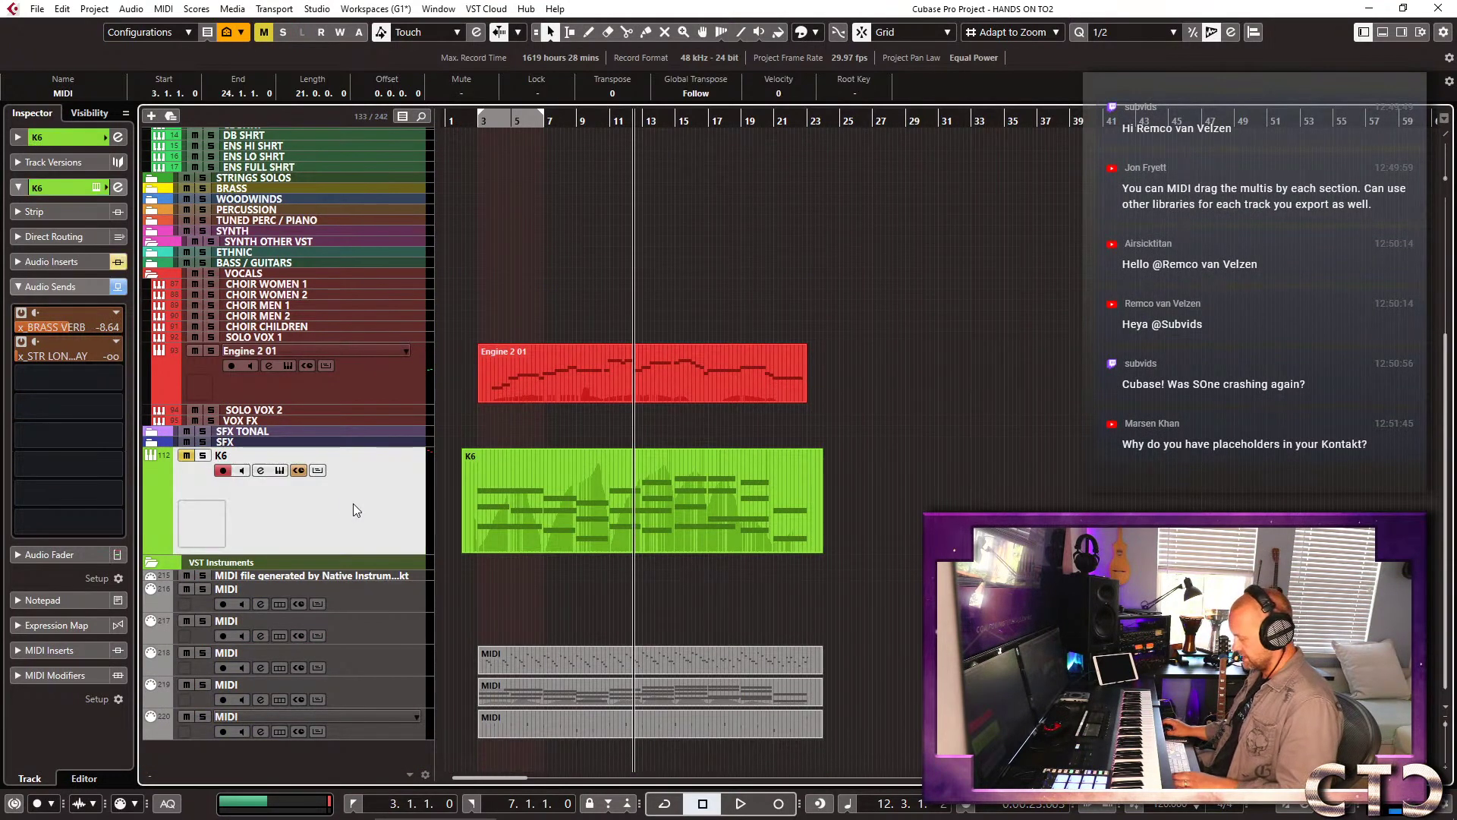
key("e")
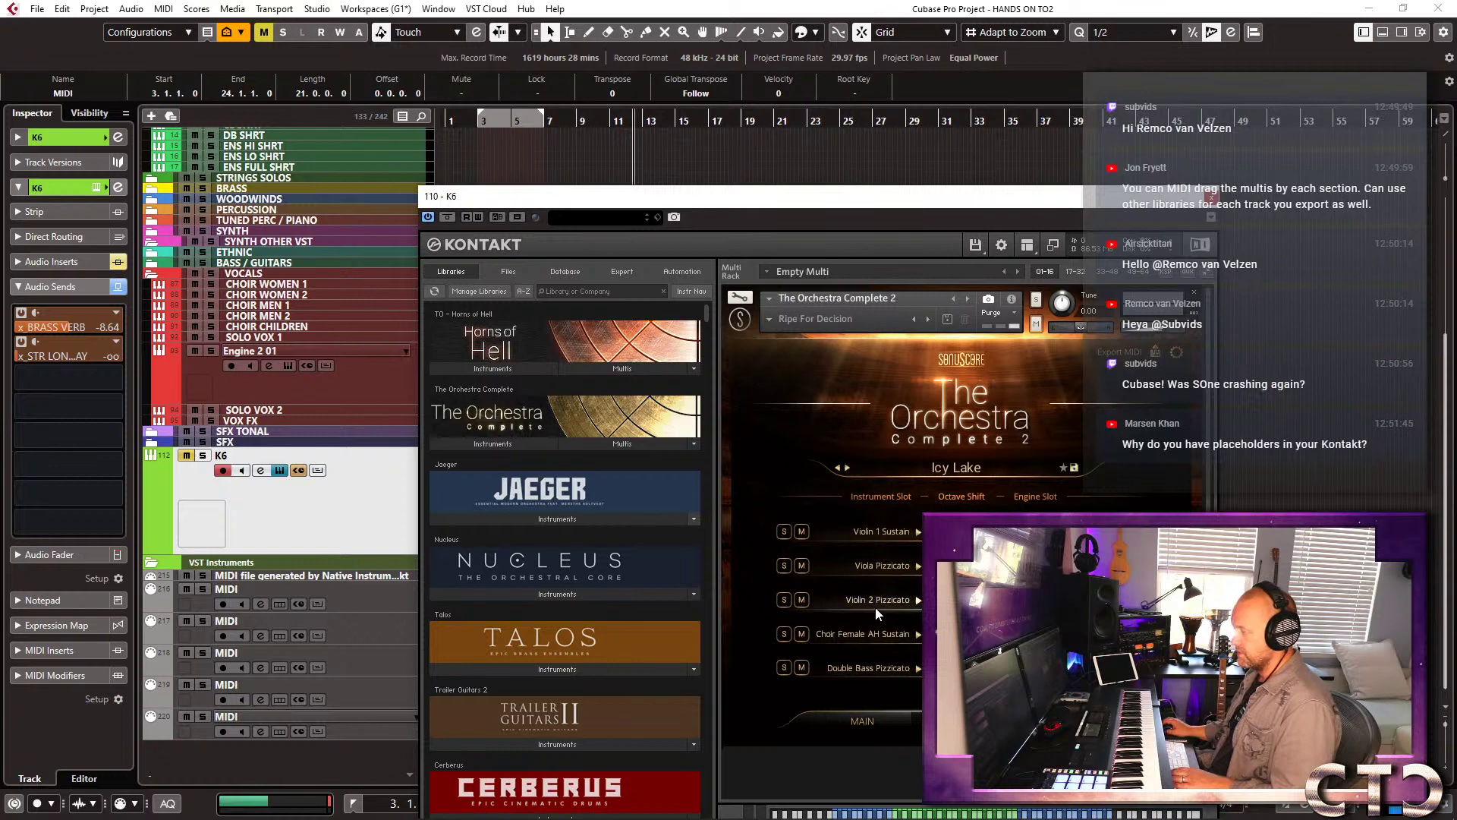
key("e")
scroll(629, 540, "up", 4)
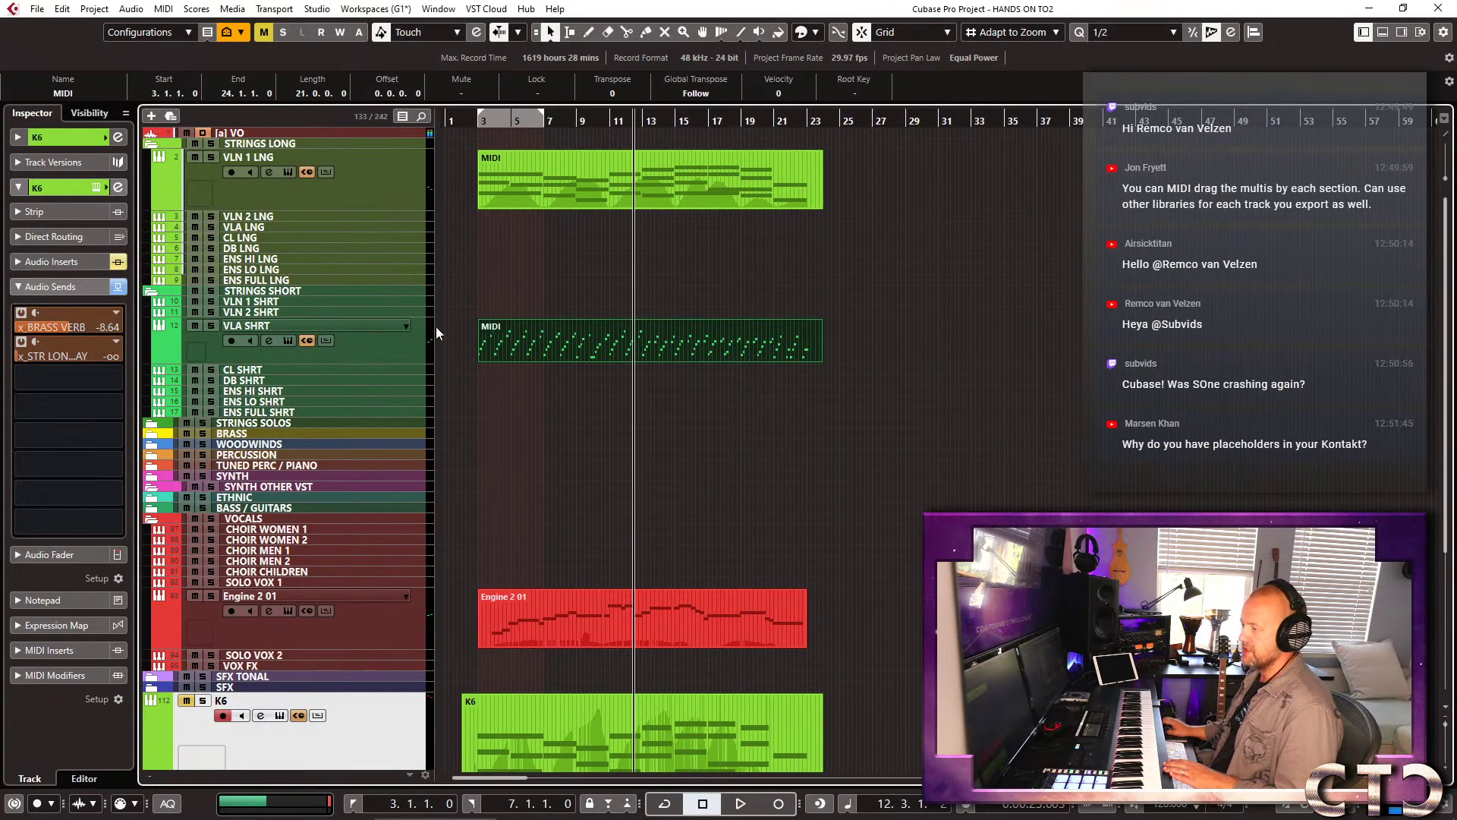
Enlarge the VLN 2 SHRT track, raise its short-strings reverb send to -9.70 and open its Kontakt instrument.
left_click(245, 312)
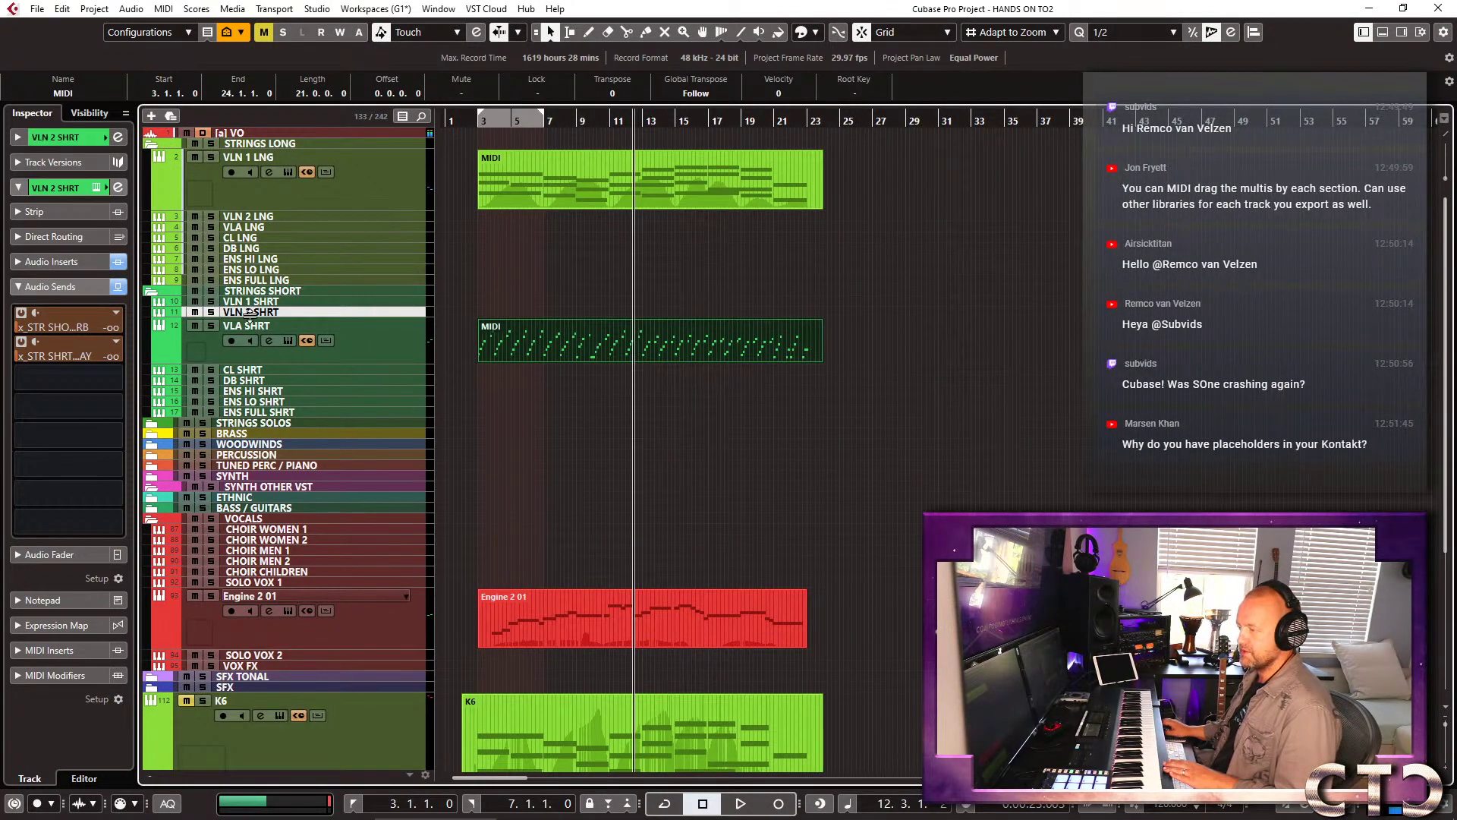
left_click_drag(250, 313, 245, 379)
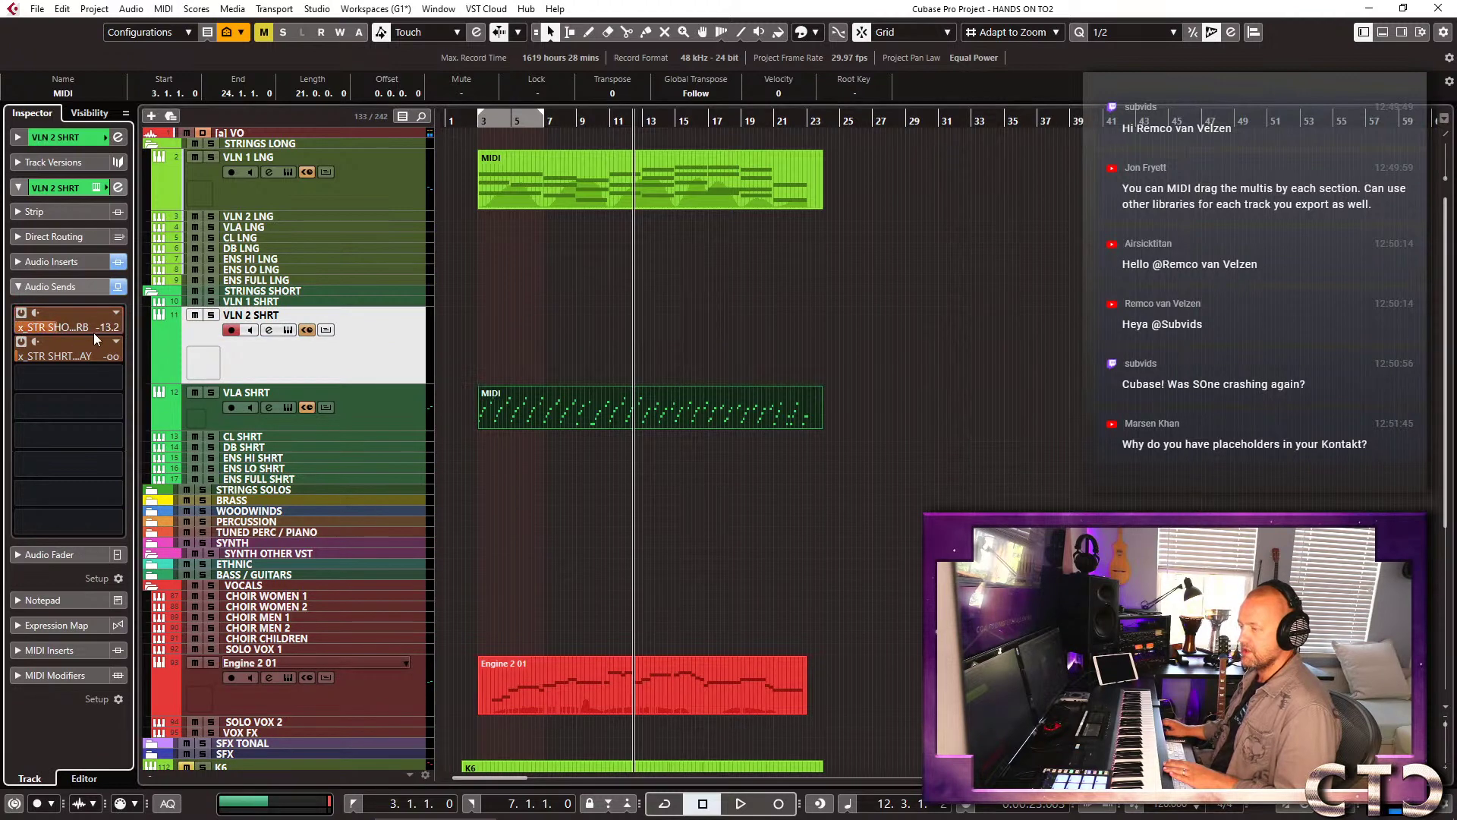
double_click(241, 373)
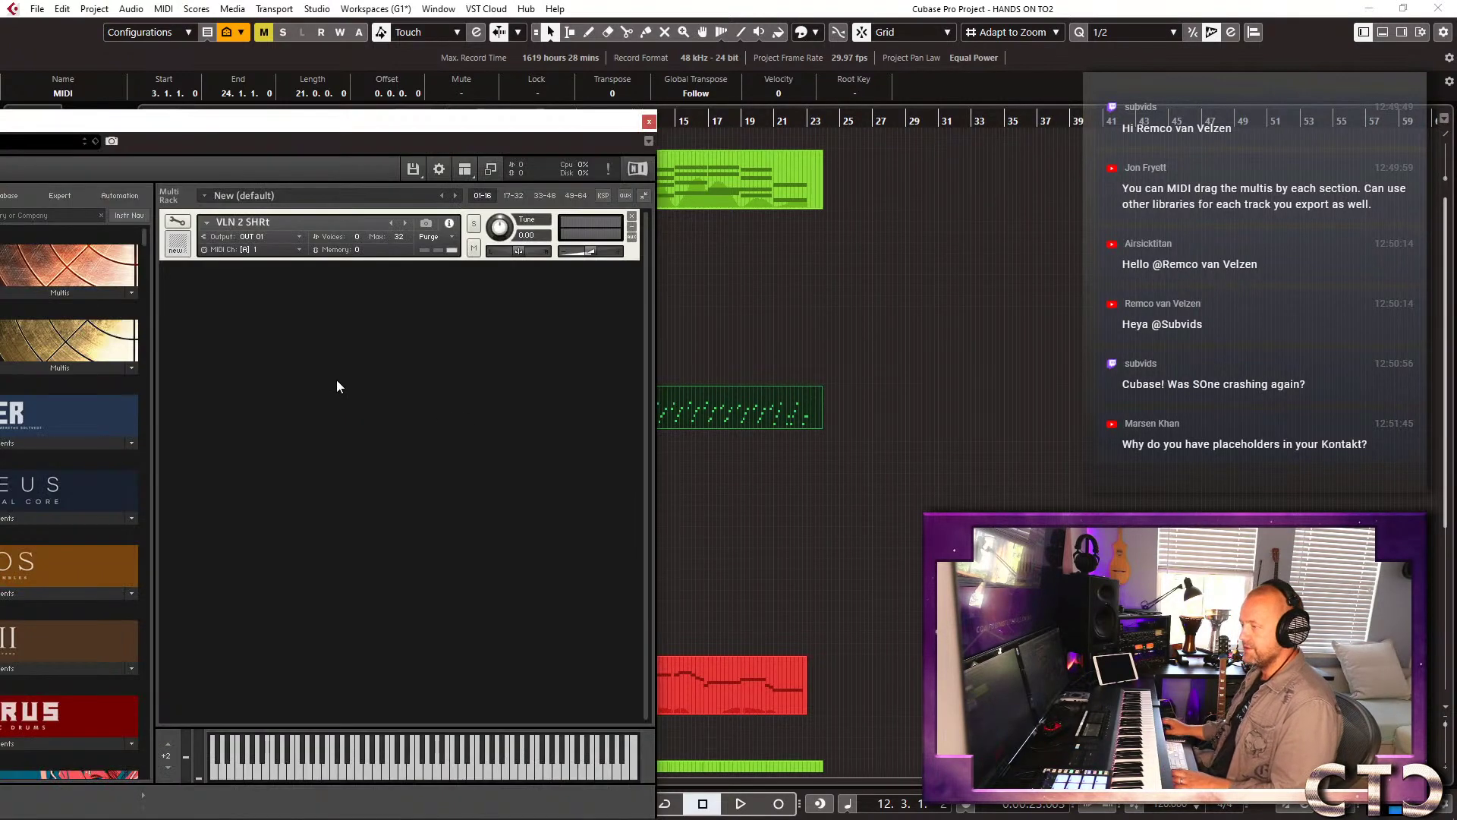
left_click_drag(161, 133, 653, 53)
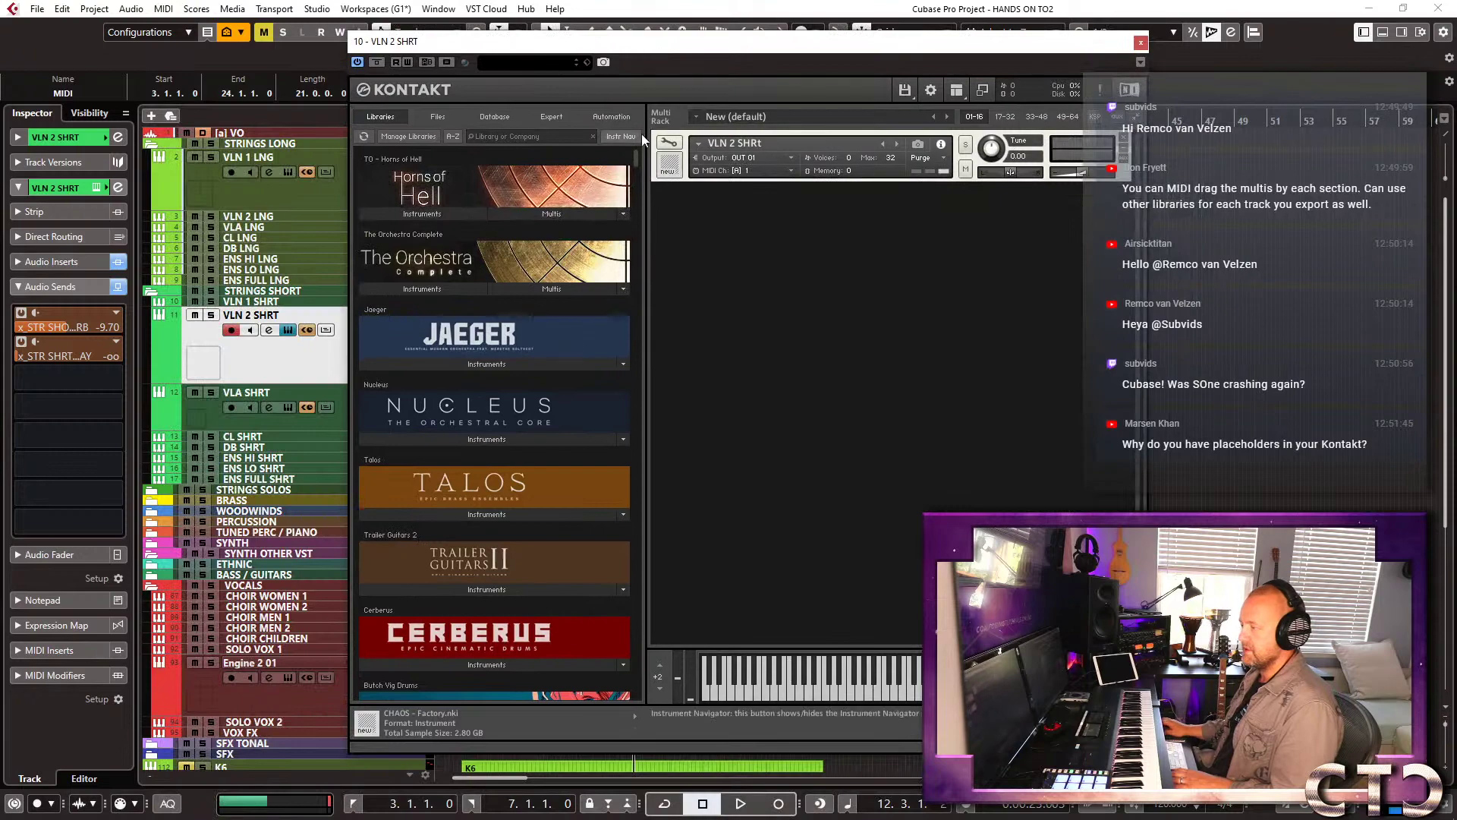
Load 01. Emotional Violin.nki from the Emotional Violin library into VLN 2 SHRT and choose its Pizzicato articulation.
left_click_drag(635, 152, 625, 338)
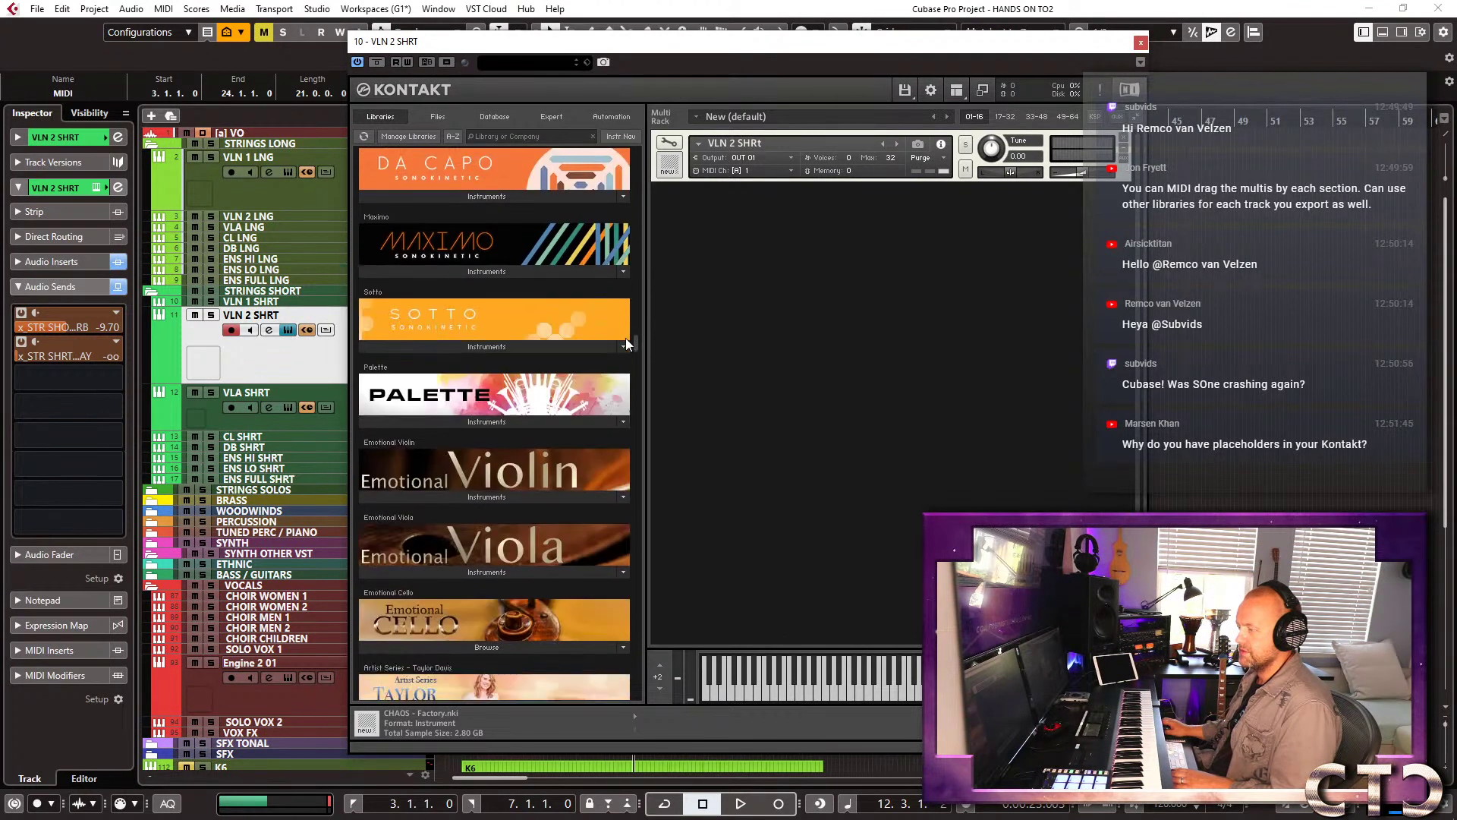
left_click(485, 495)
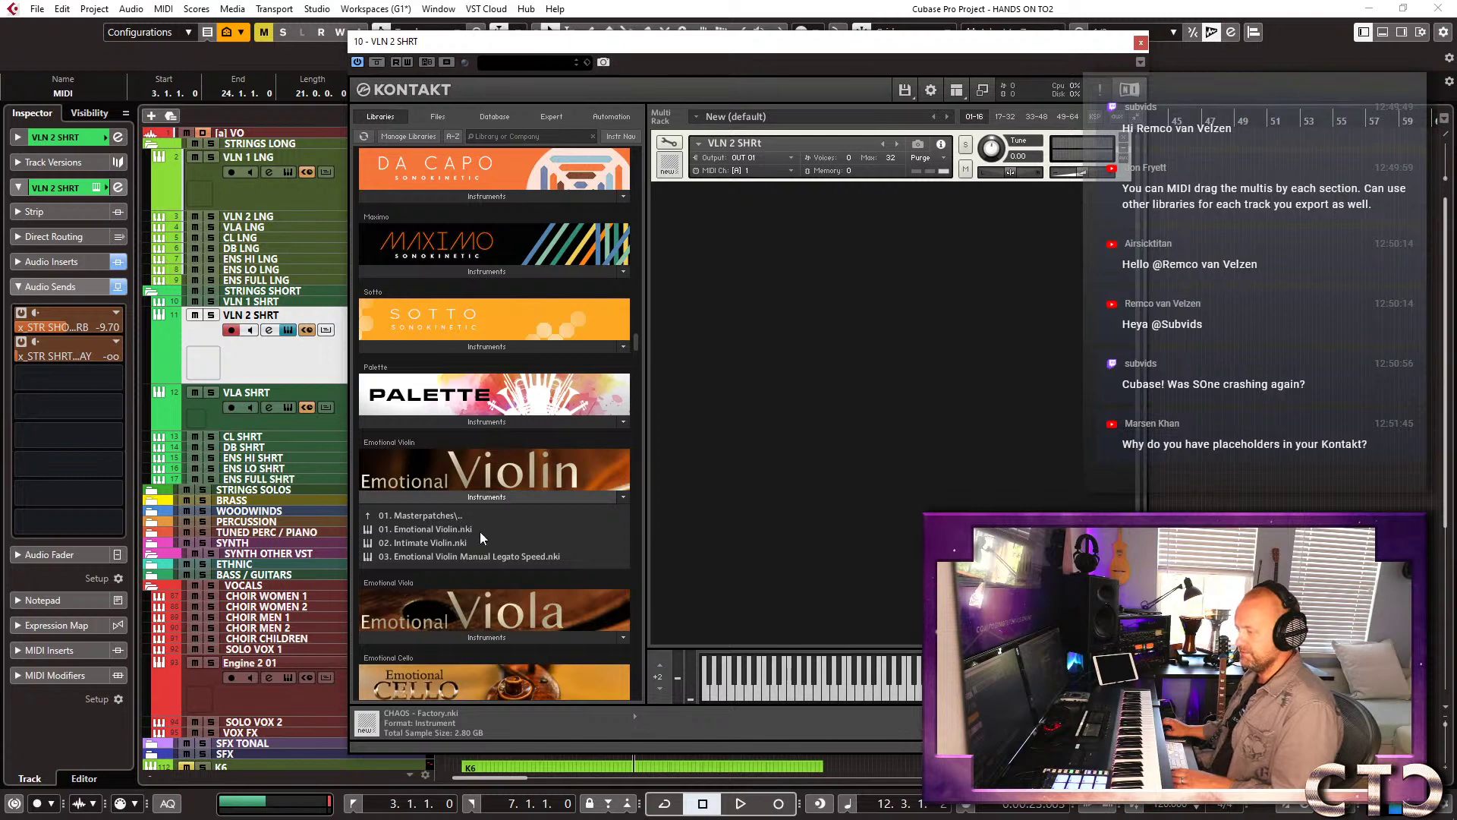
left_click(431, 500)
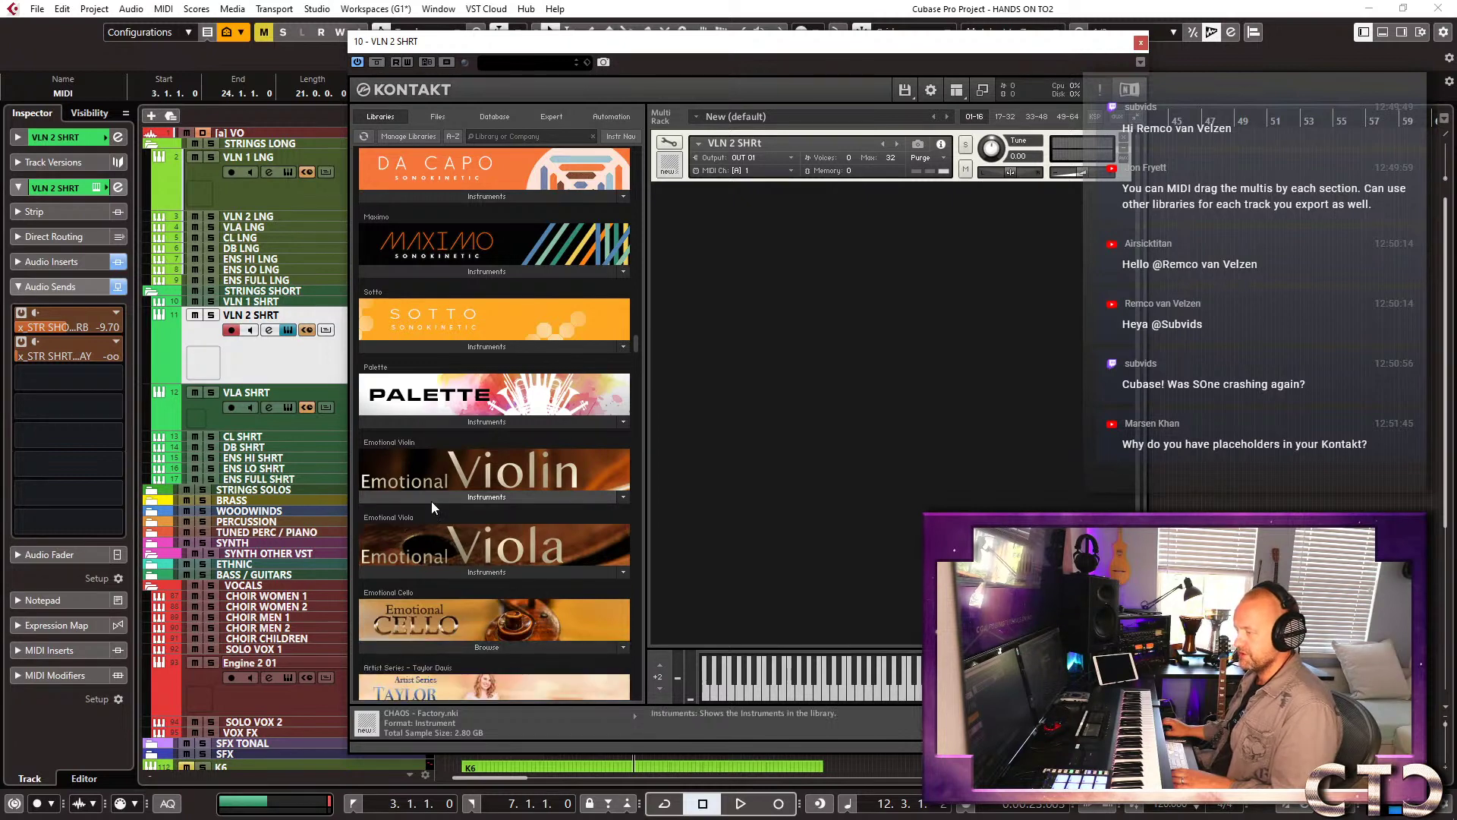
left_click(431, 499)
left_click_drag(417, 529, 809, 157)
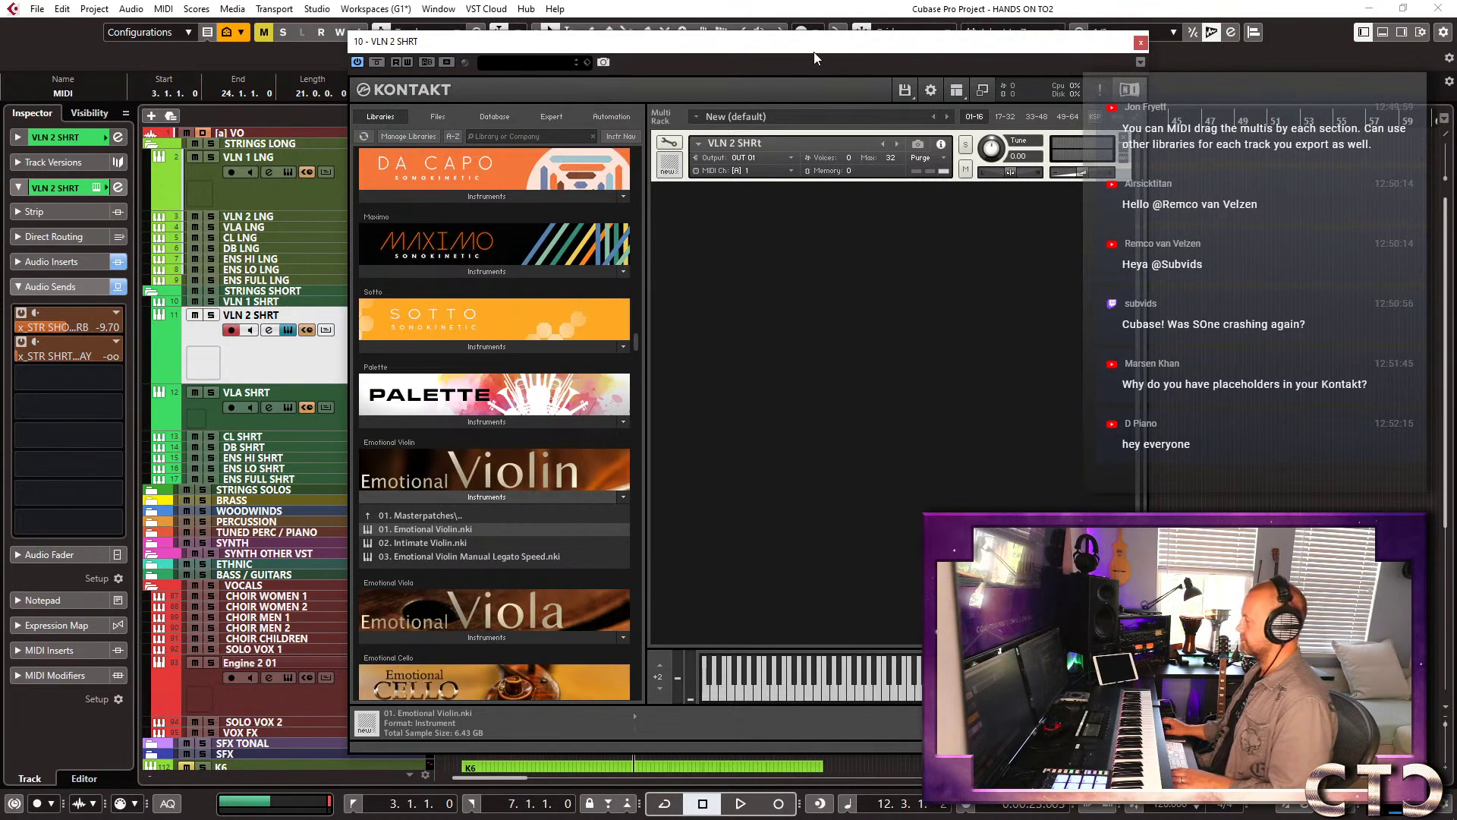
left_click_drag(797, 44, 503, 62)
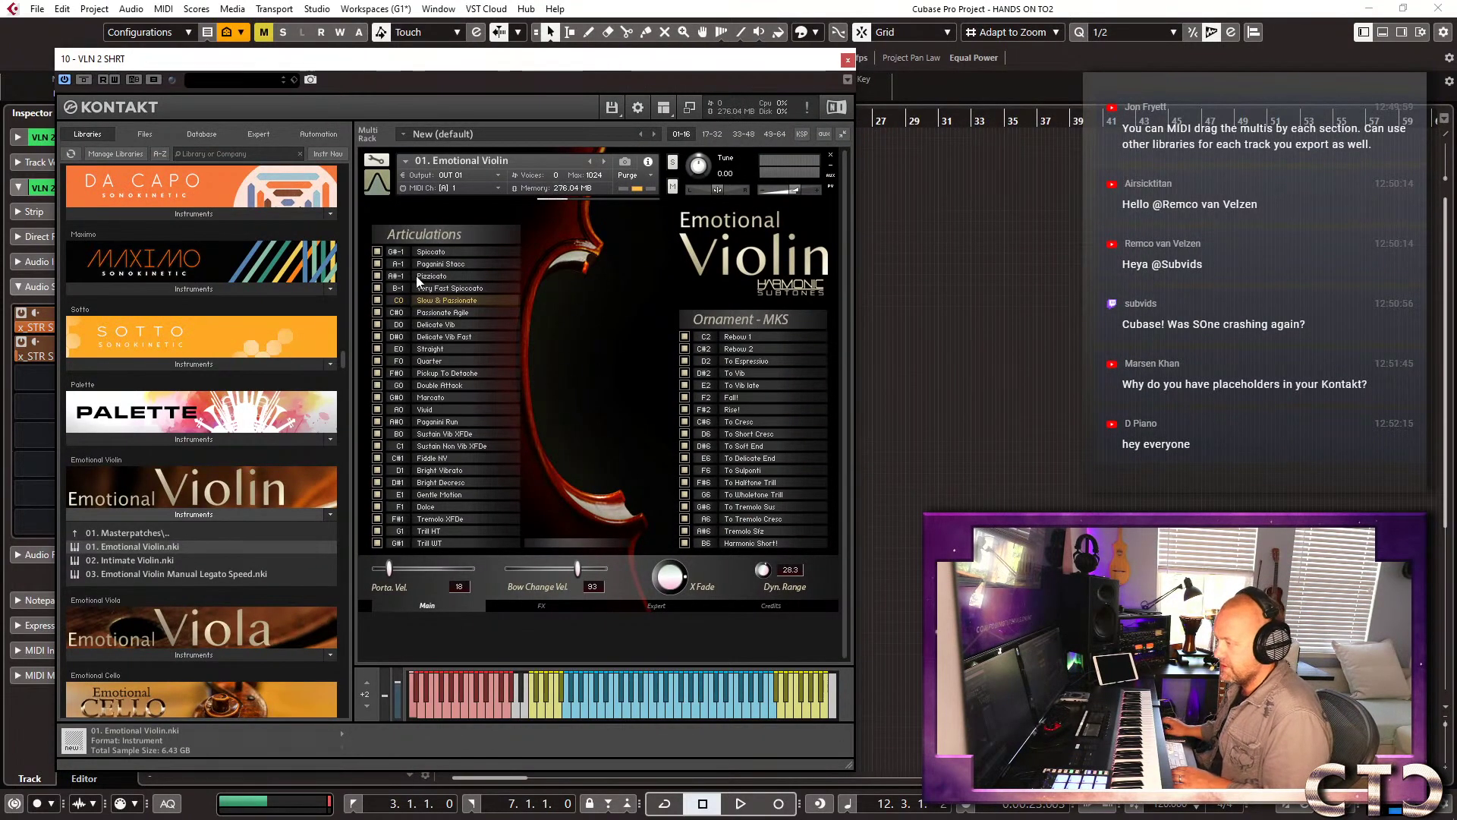
left_click(444, 278)
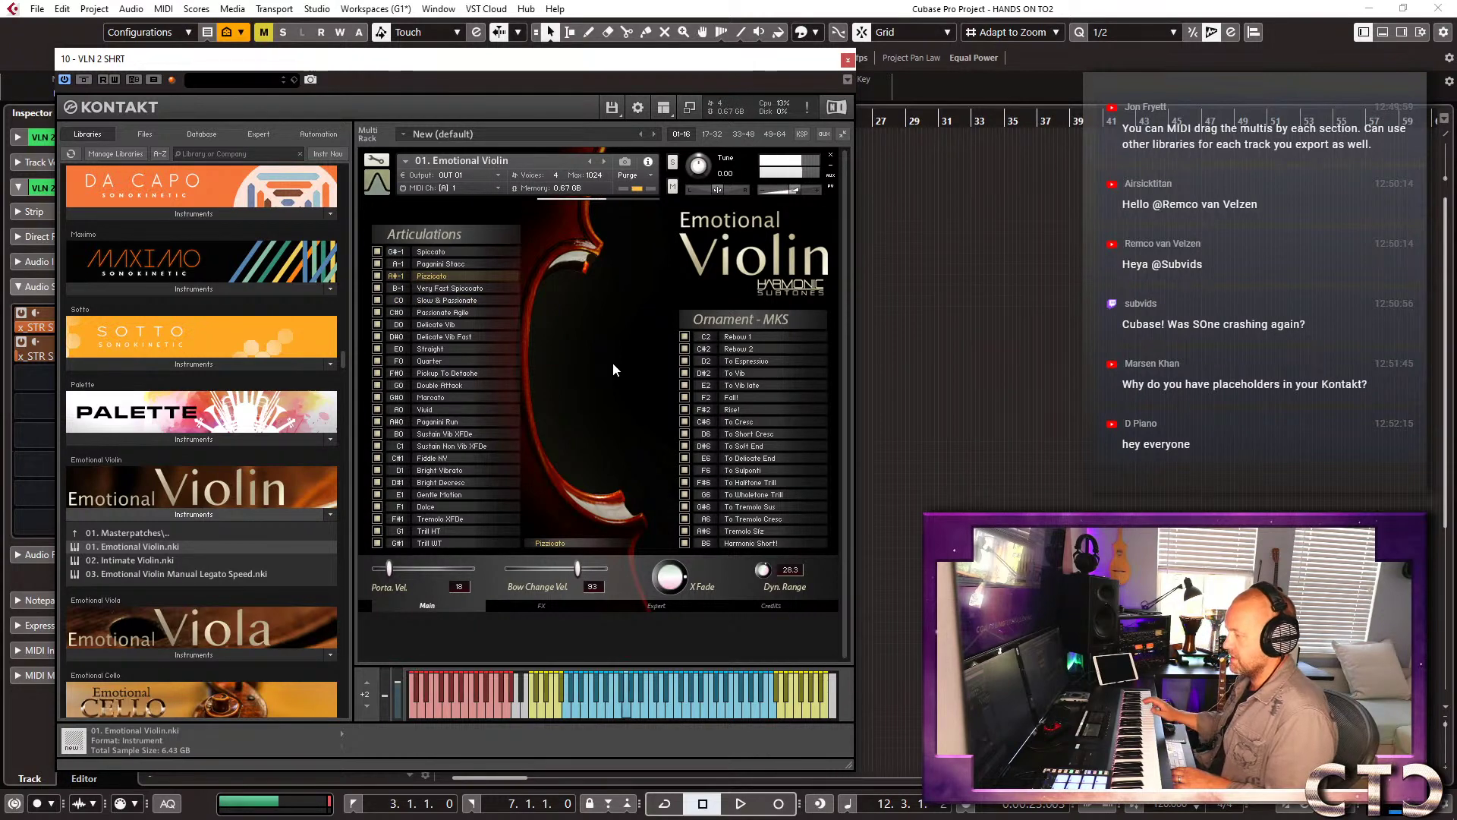
left_click(848, 59)
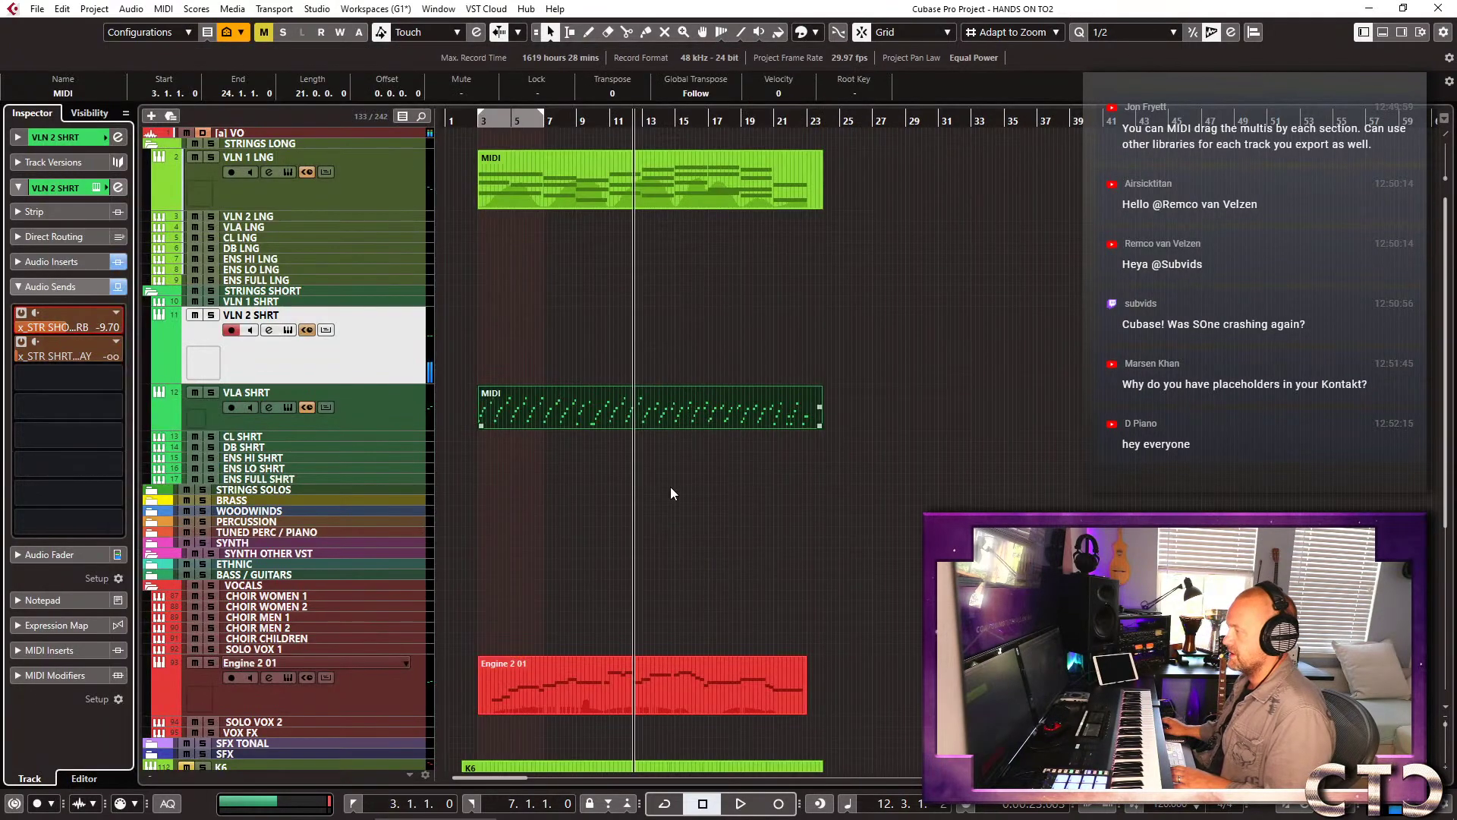
Move the third imported MIDI part onto the VLN 2 SHRT track, play it briefly soloed and unsolo the track.
scroll(584, 472, "down", 5)
left_click_drag(504, 653, 508, 208)
key("s")
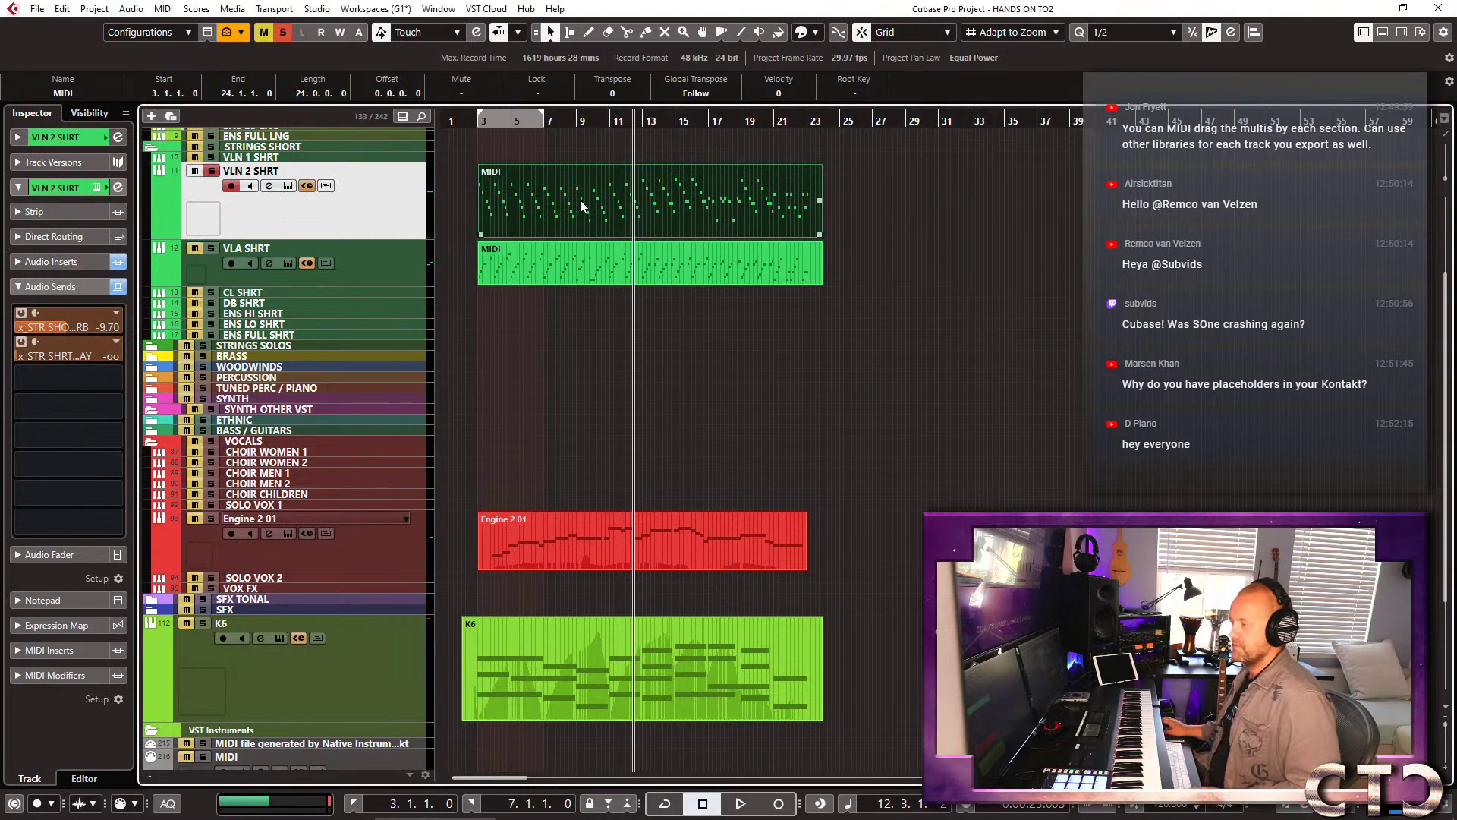
key("space")
key("space")
key("s")
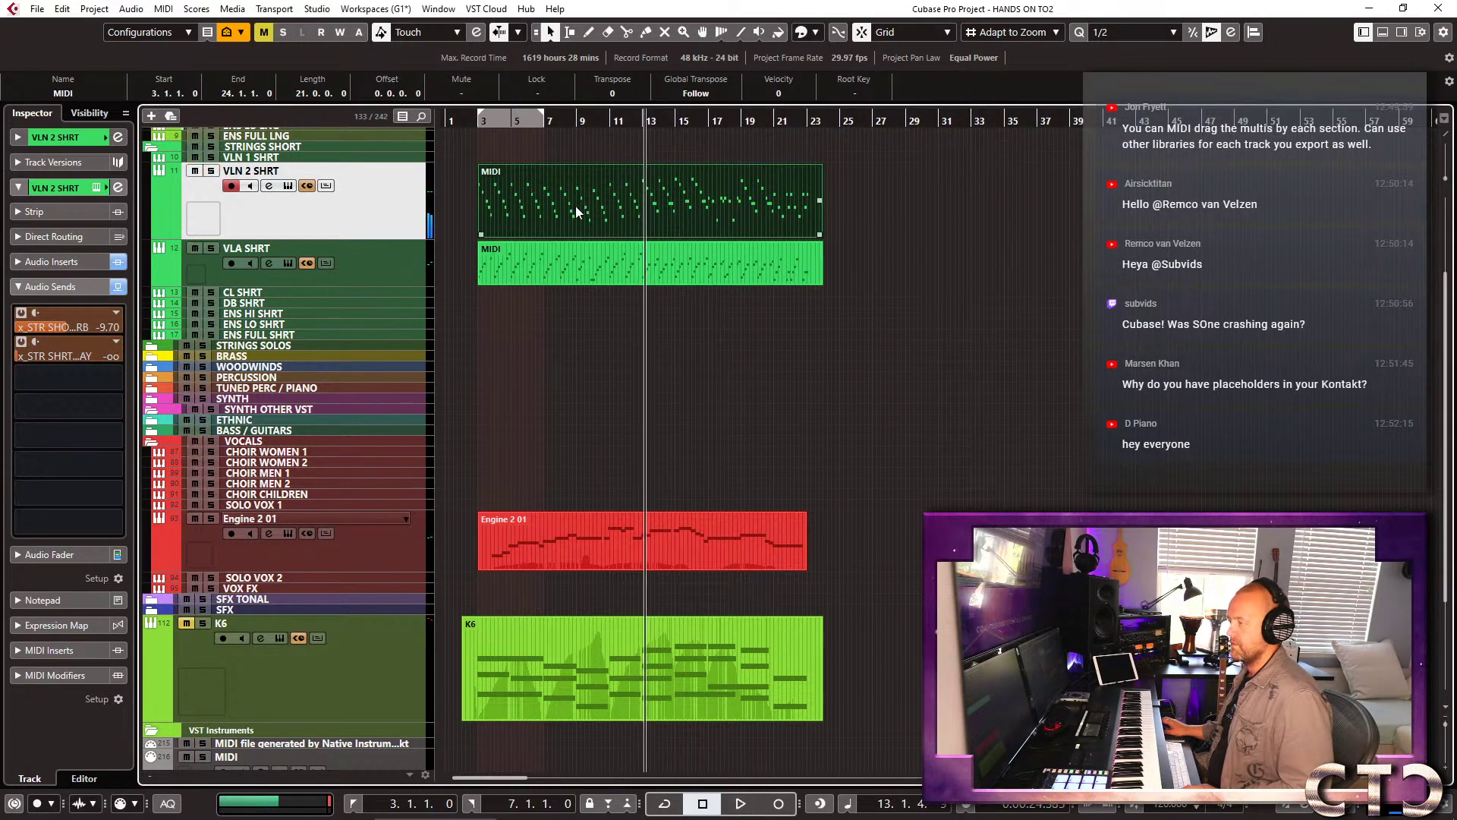
Check which instrument is loaded in the VLA SHRT track's Kontakt window.
scroll(556, 463, "down", 4)
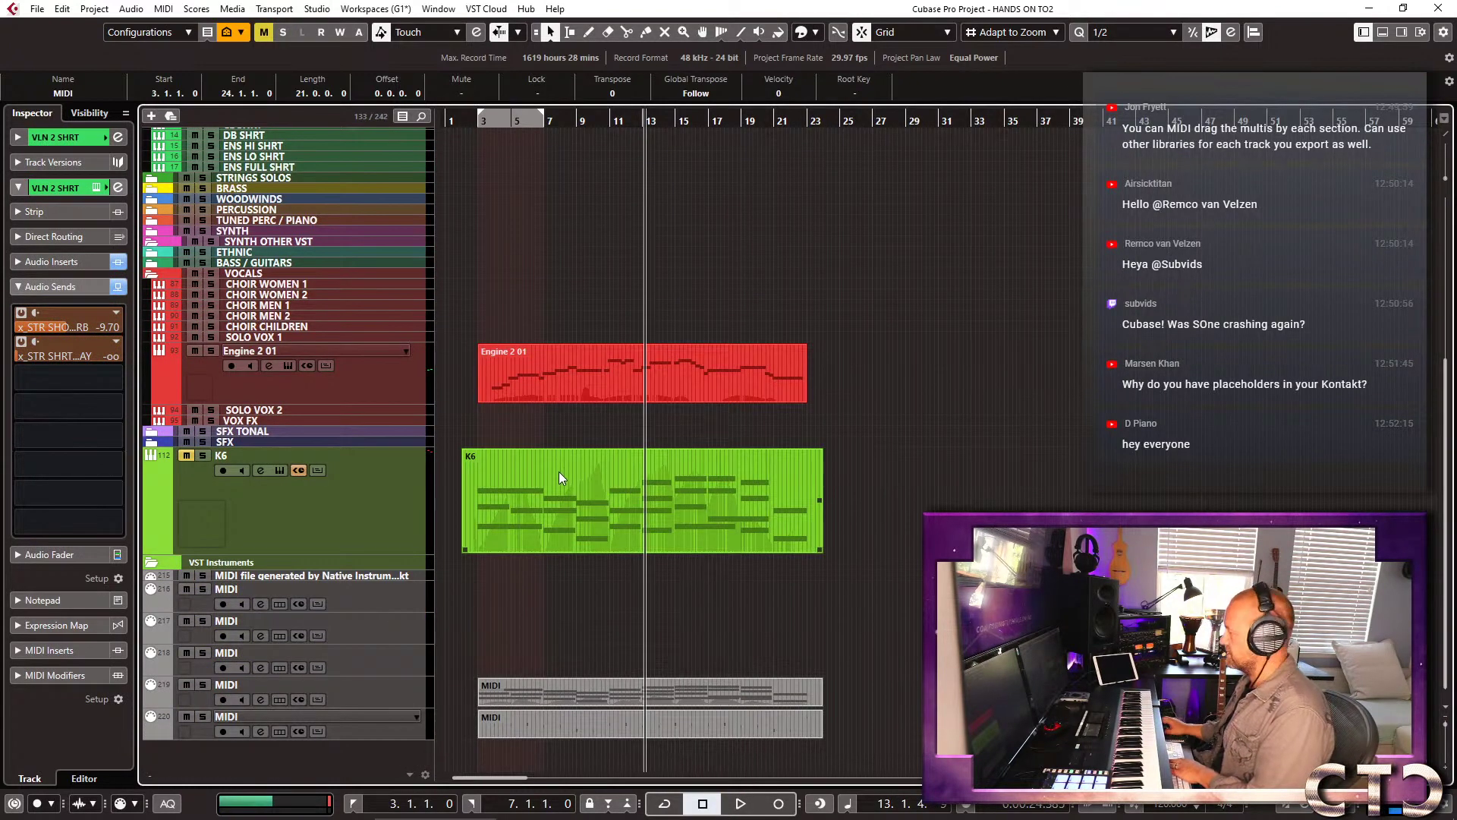
left_click(707, 430)
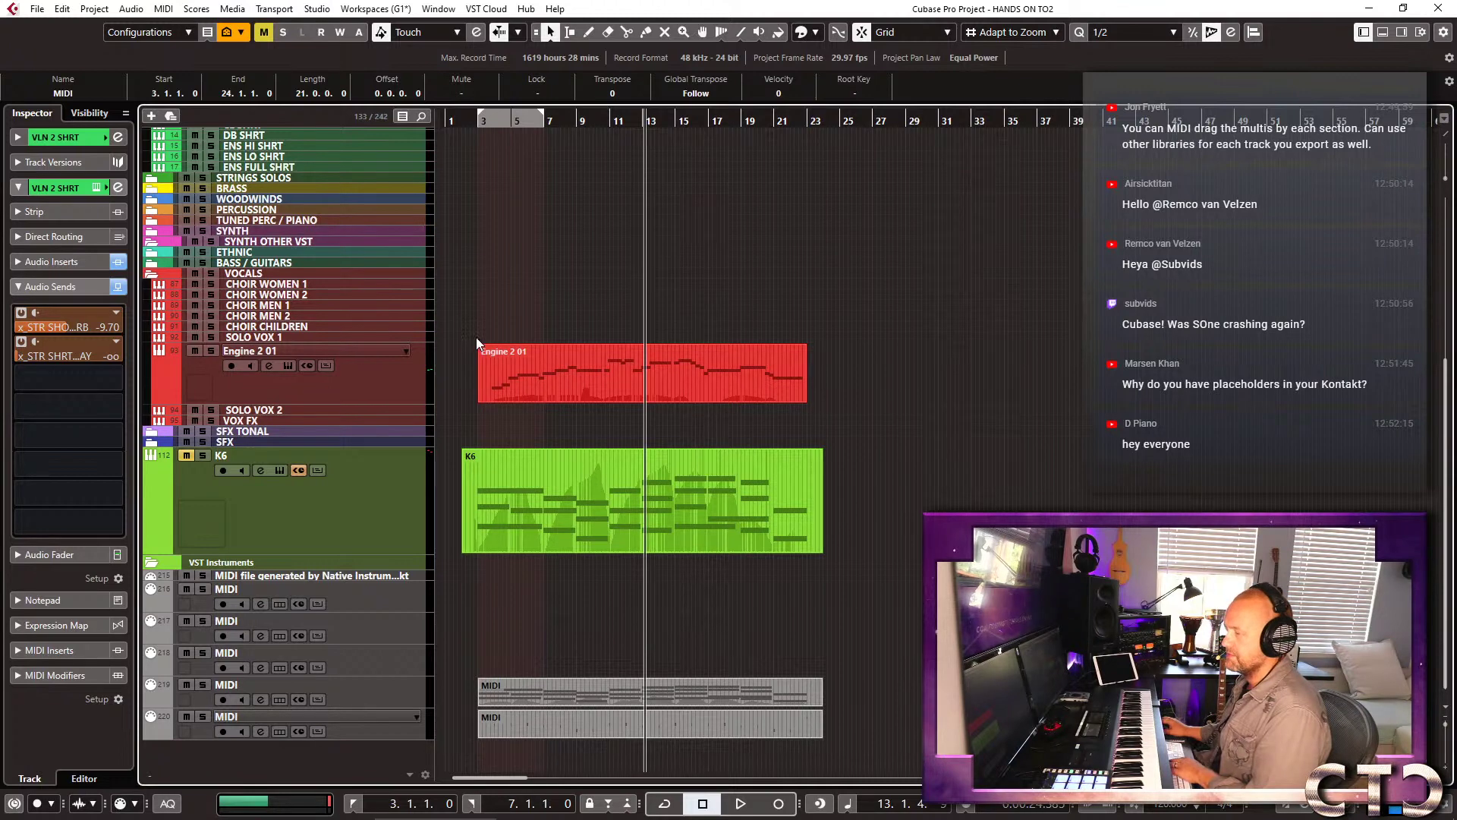
scroll(477, 341, "up", 5)
left_click(379, 413)
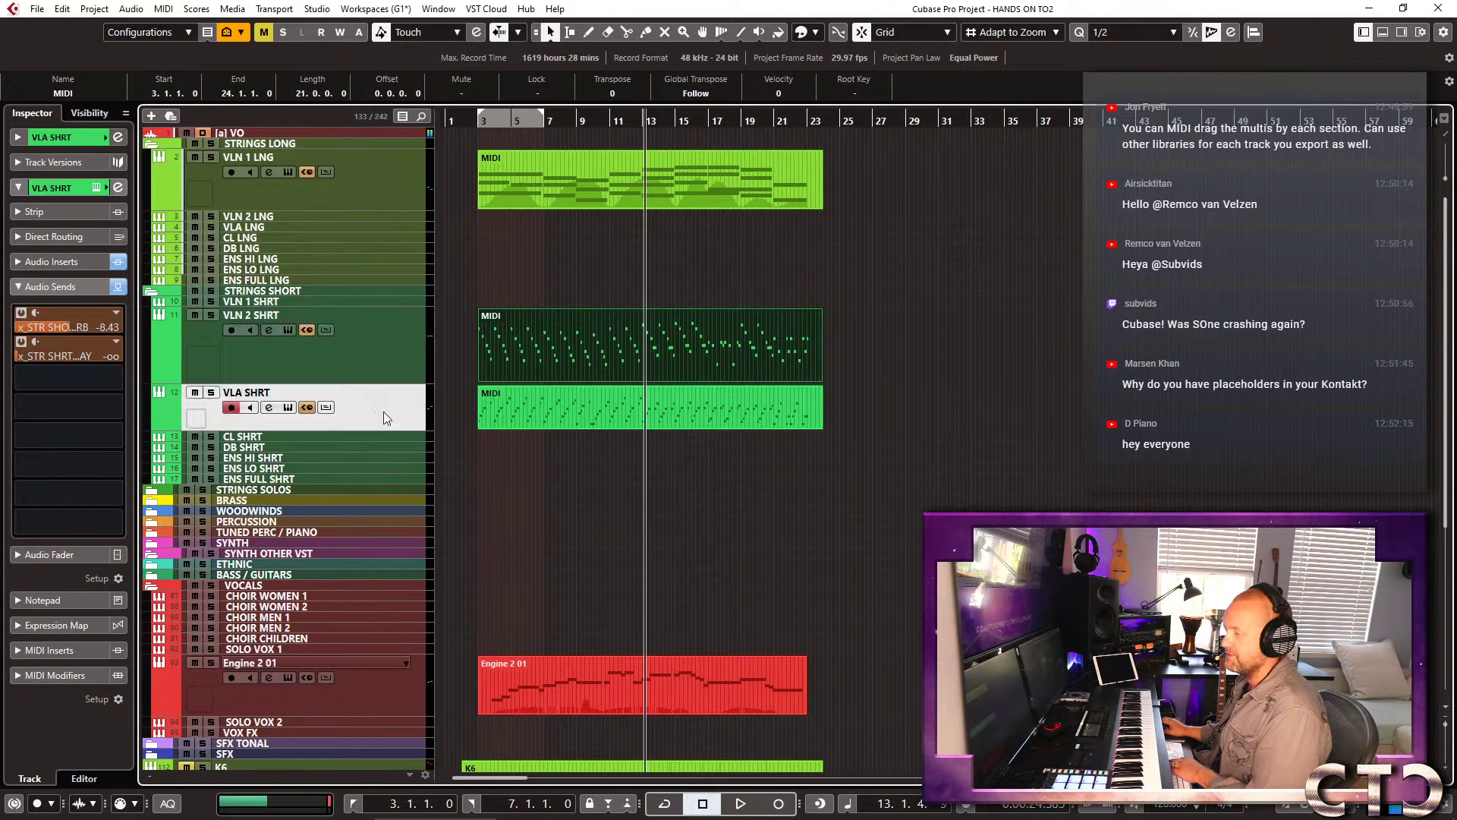
left_click(288, 407)
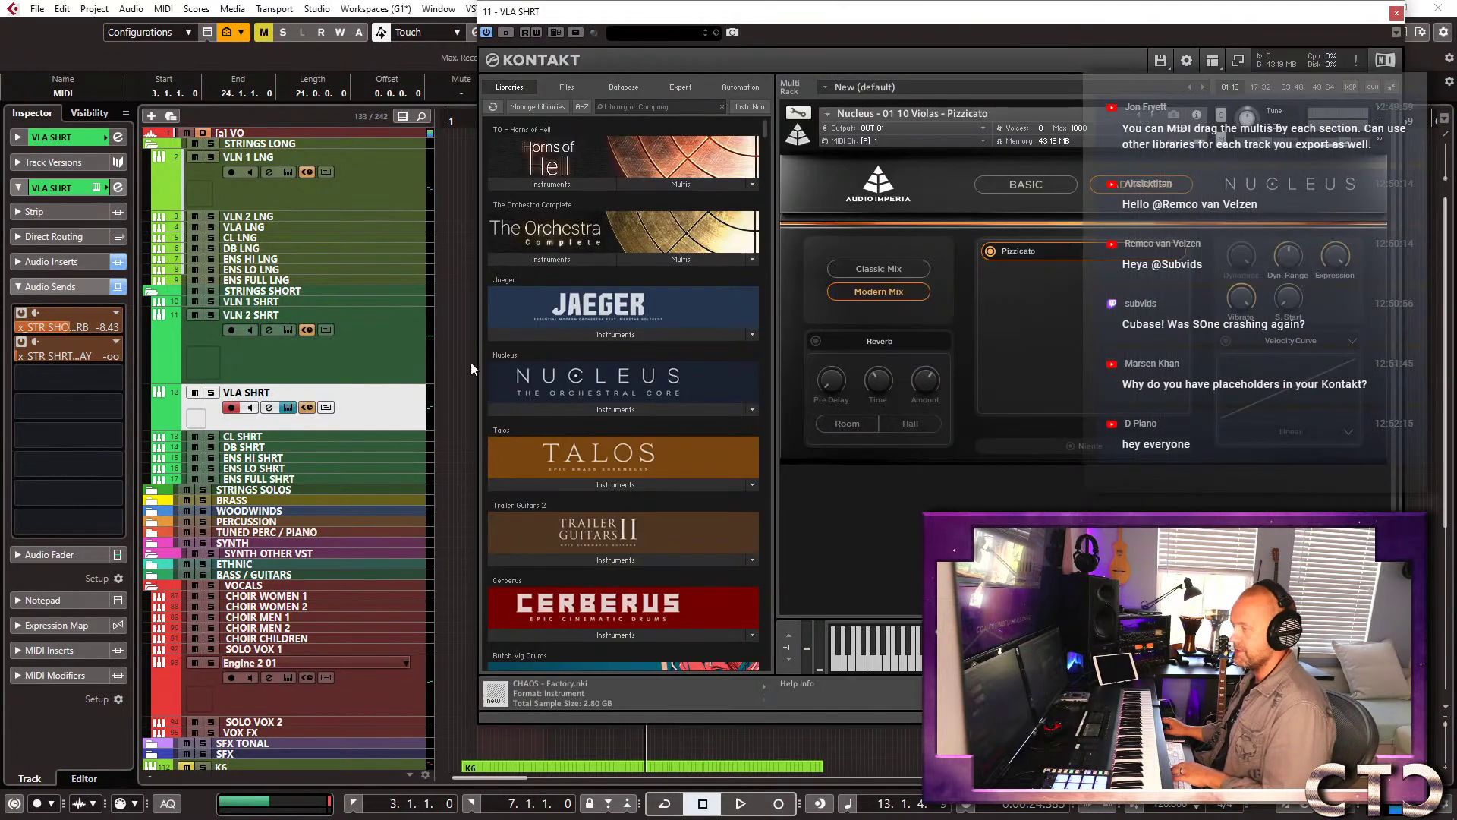
key("ctrl+w")
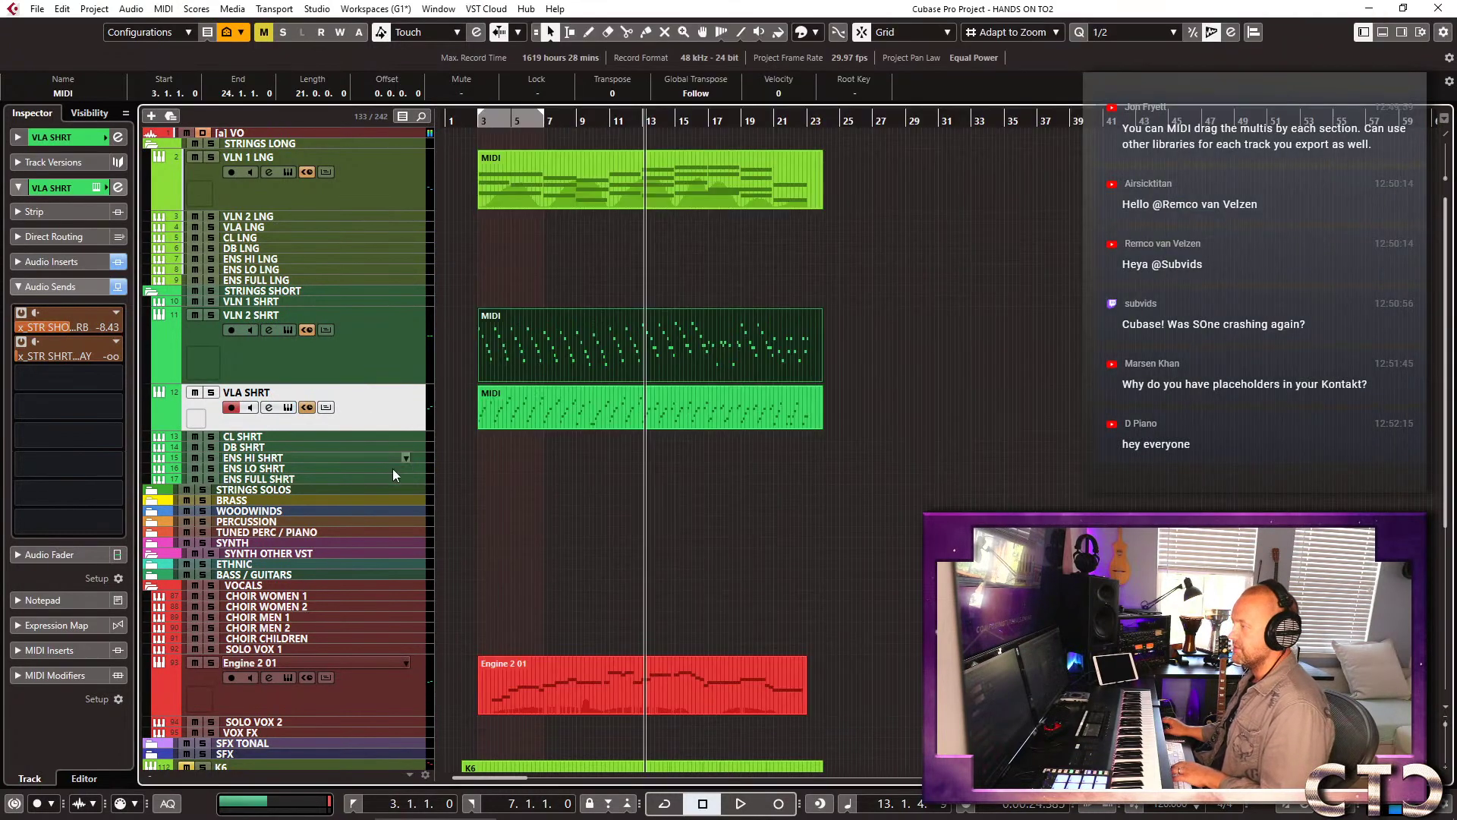
Enlarge the VLN 2 LNG track, open its Kontakt instrument and hide the library browser.
left_click(311, 216)
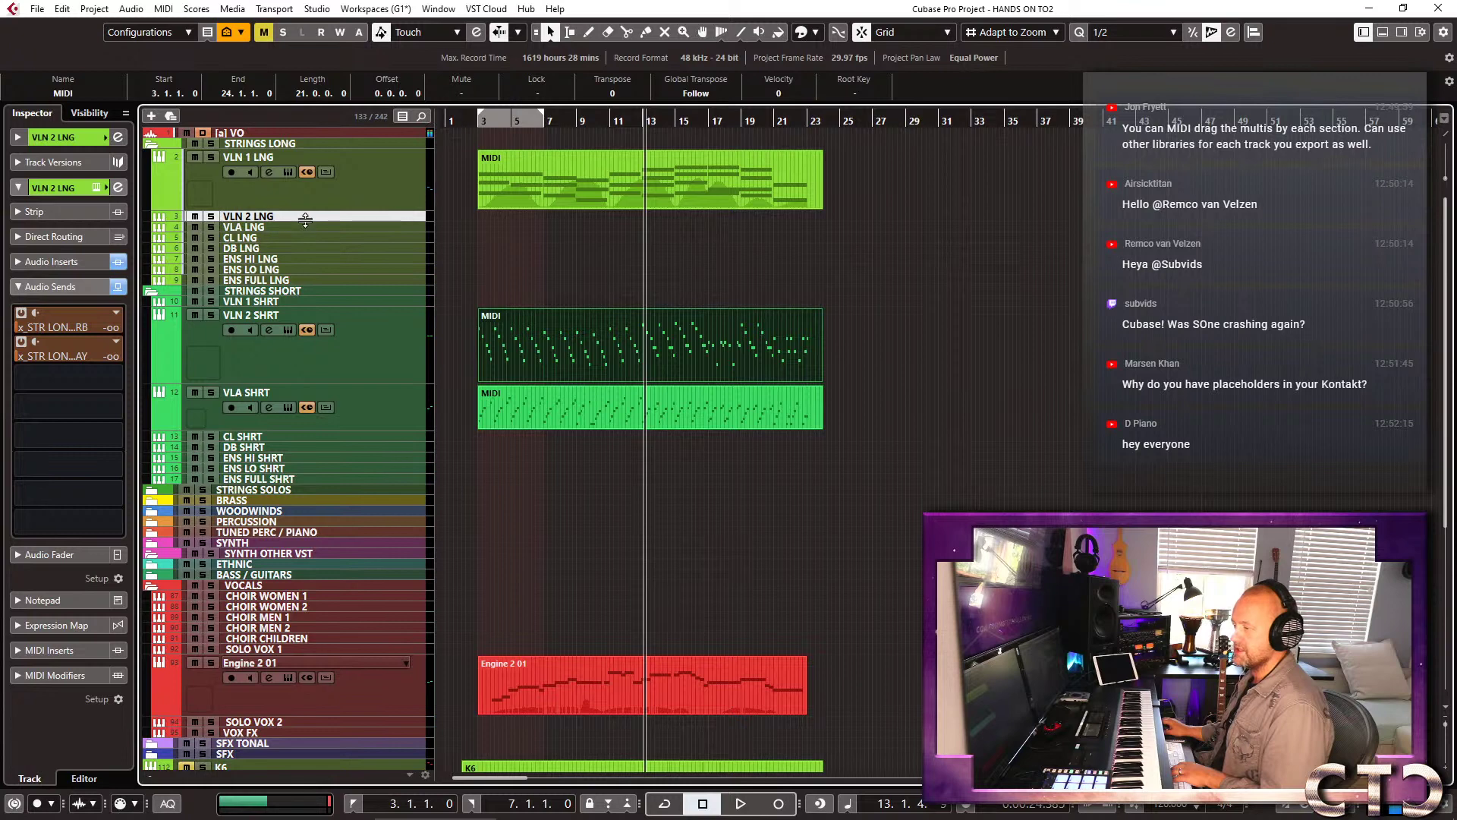
left_click_drag(305, 222, 305, 274)
left_click(287, 234)
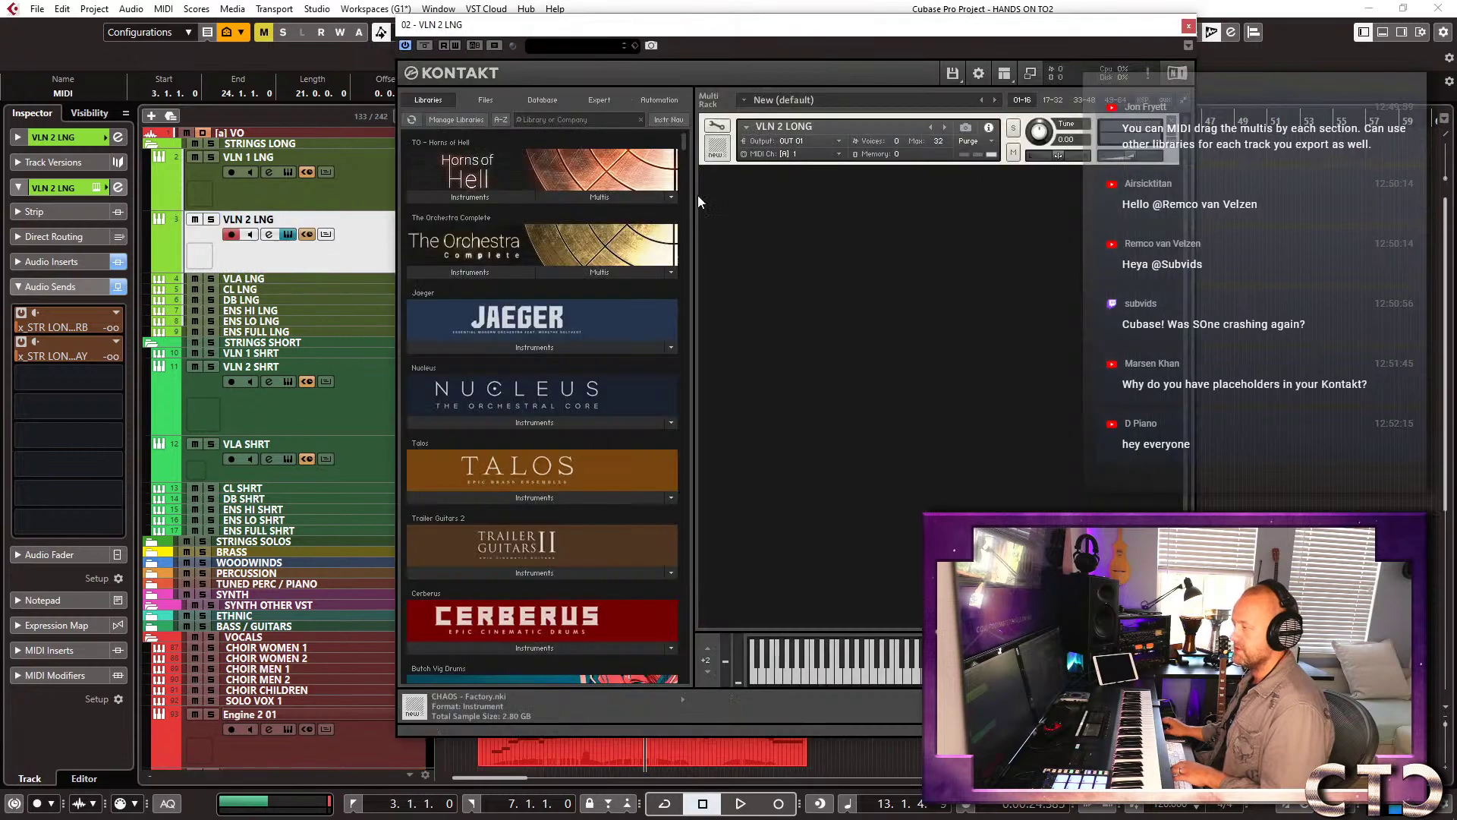
left_click(1005, 79)
left_click(1031, 97)
left_click_drag(780, 55, 478, 48)
Browse Kontakt's quick-load categories and string library developers from VLN 2 LNG's placeholder instrument without loading anything.
left_click(243, 144)
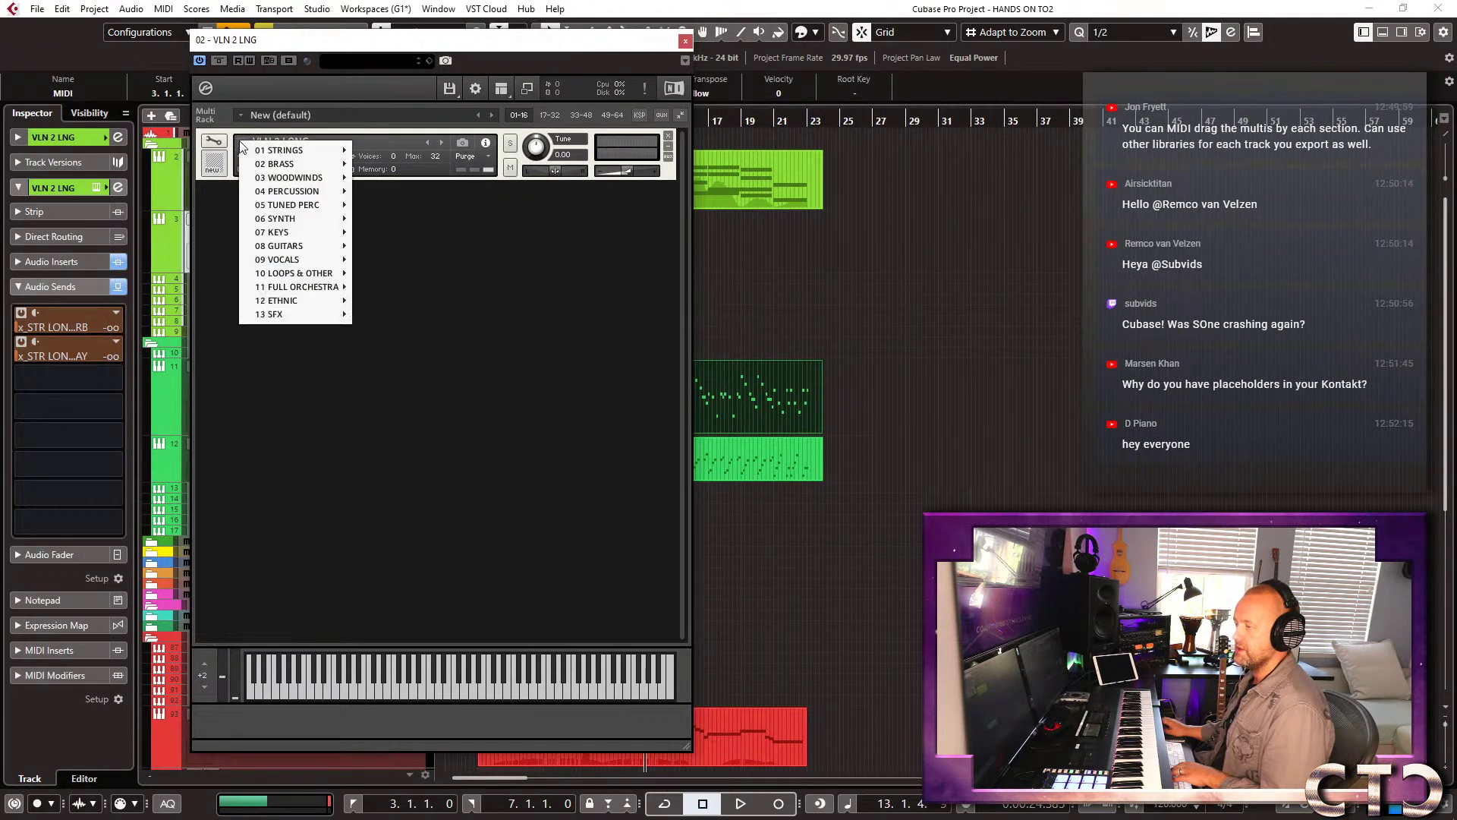
mouse_move(287, 152)
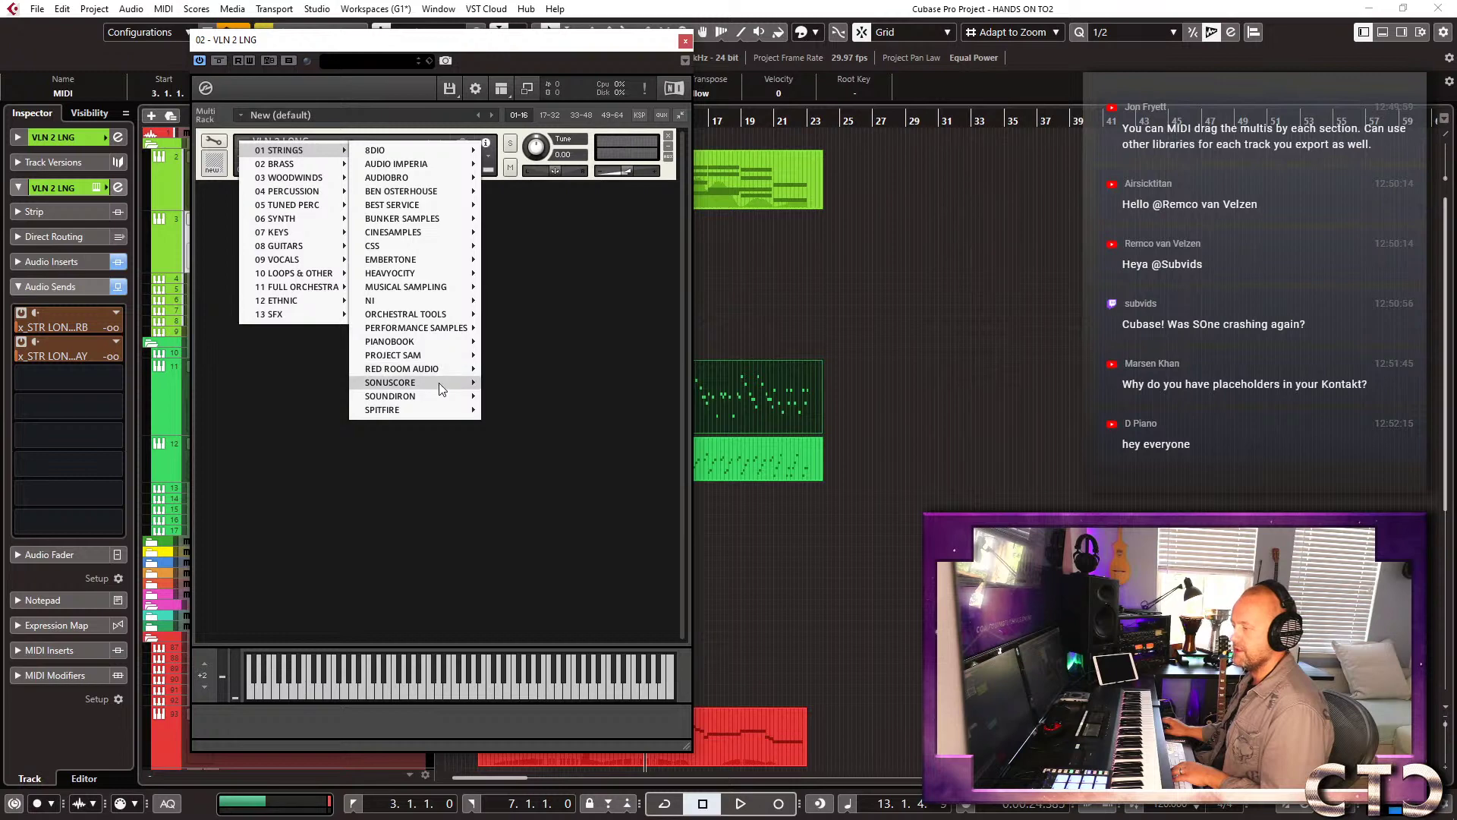
mouse_move(439, 383)
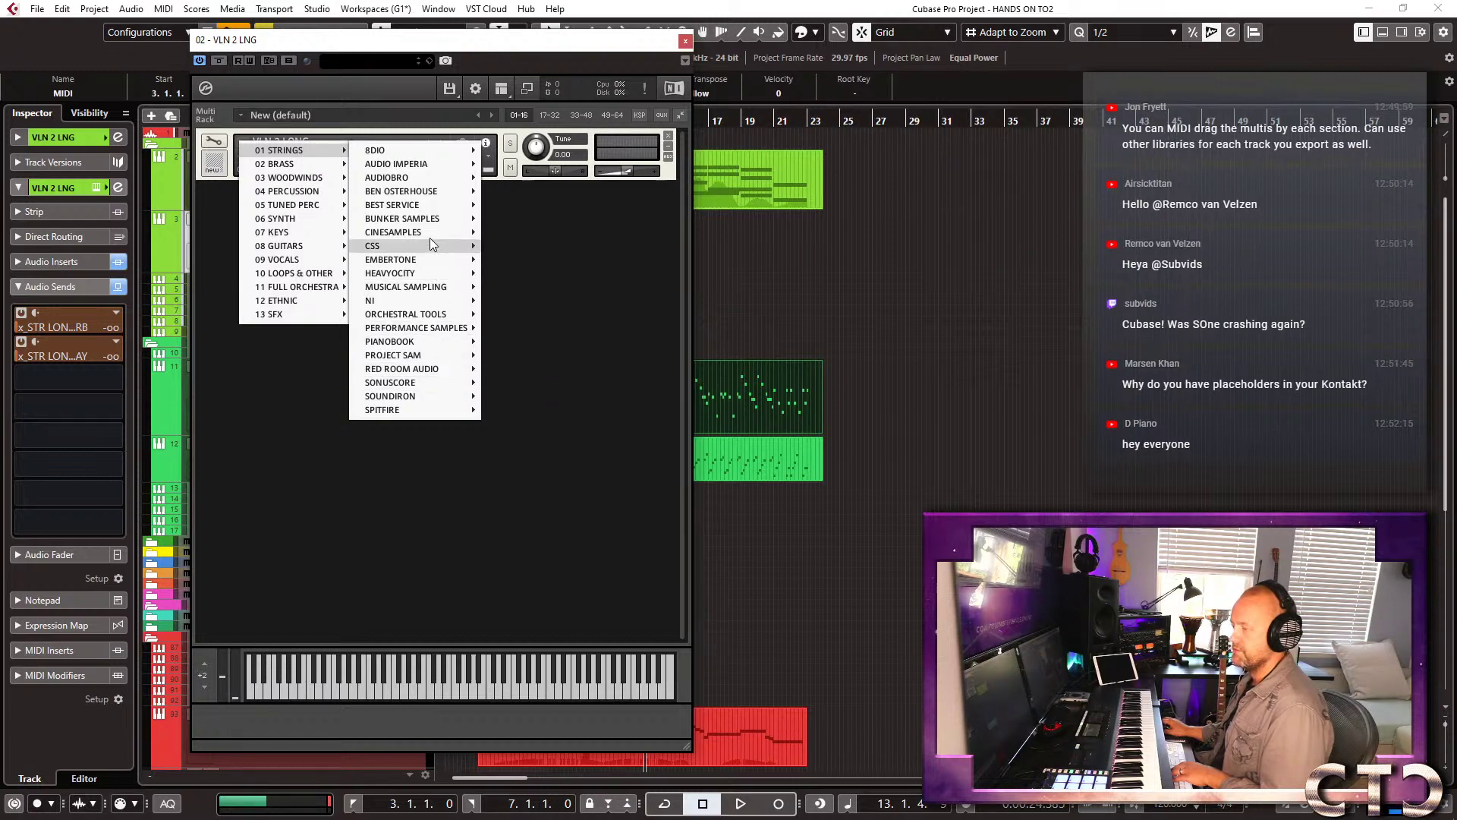
left_click(584, 226)
key("ctrl+w")
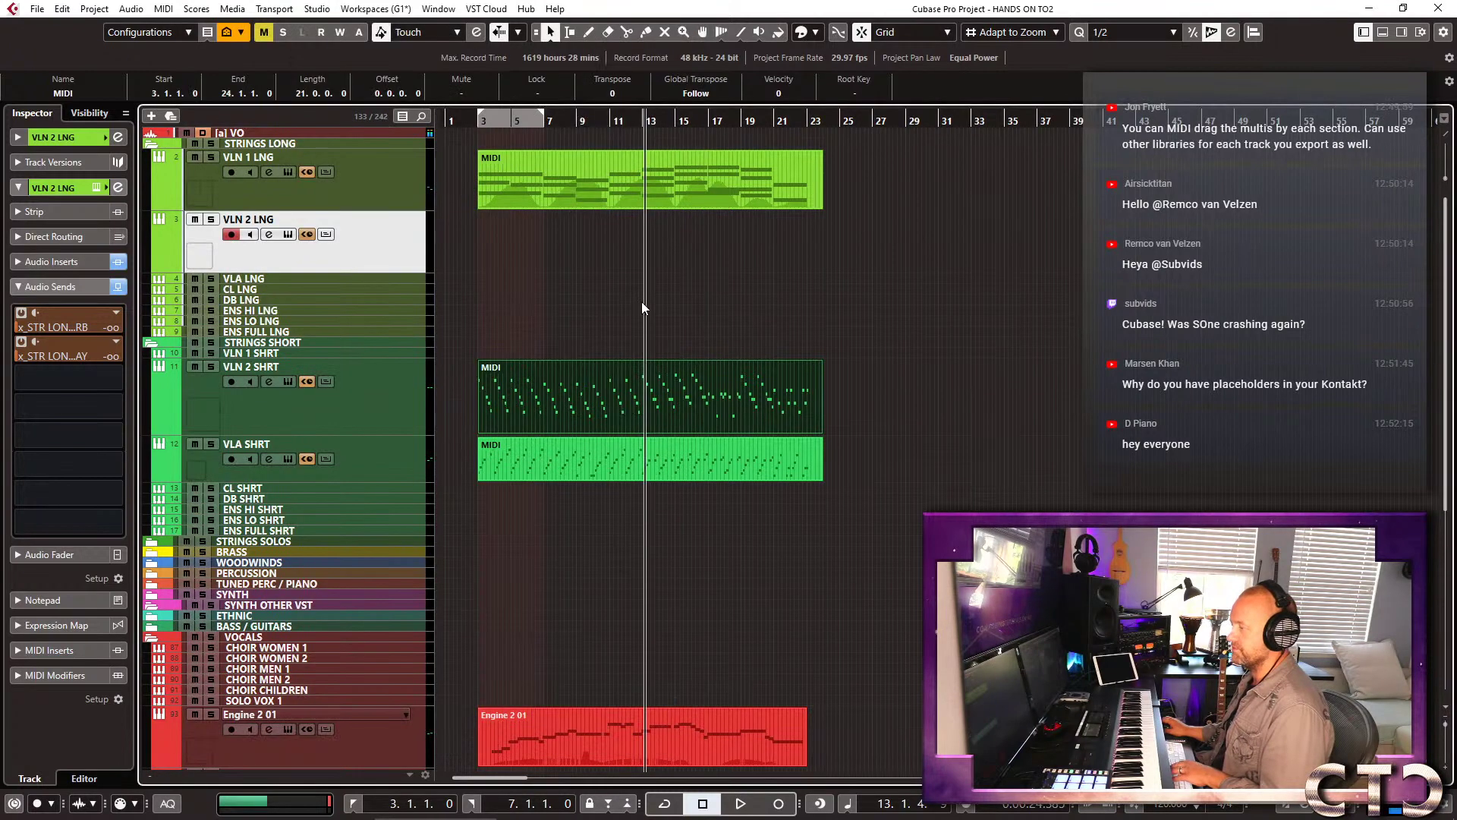
key("e")
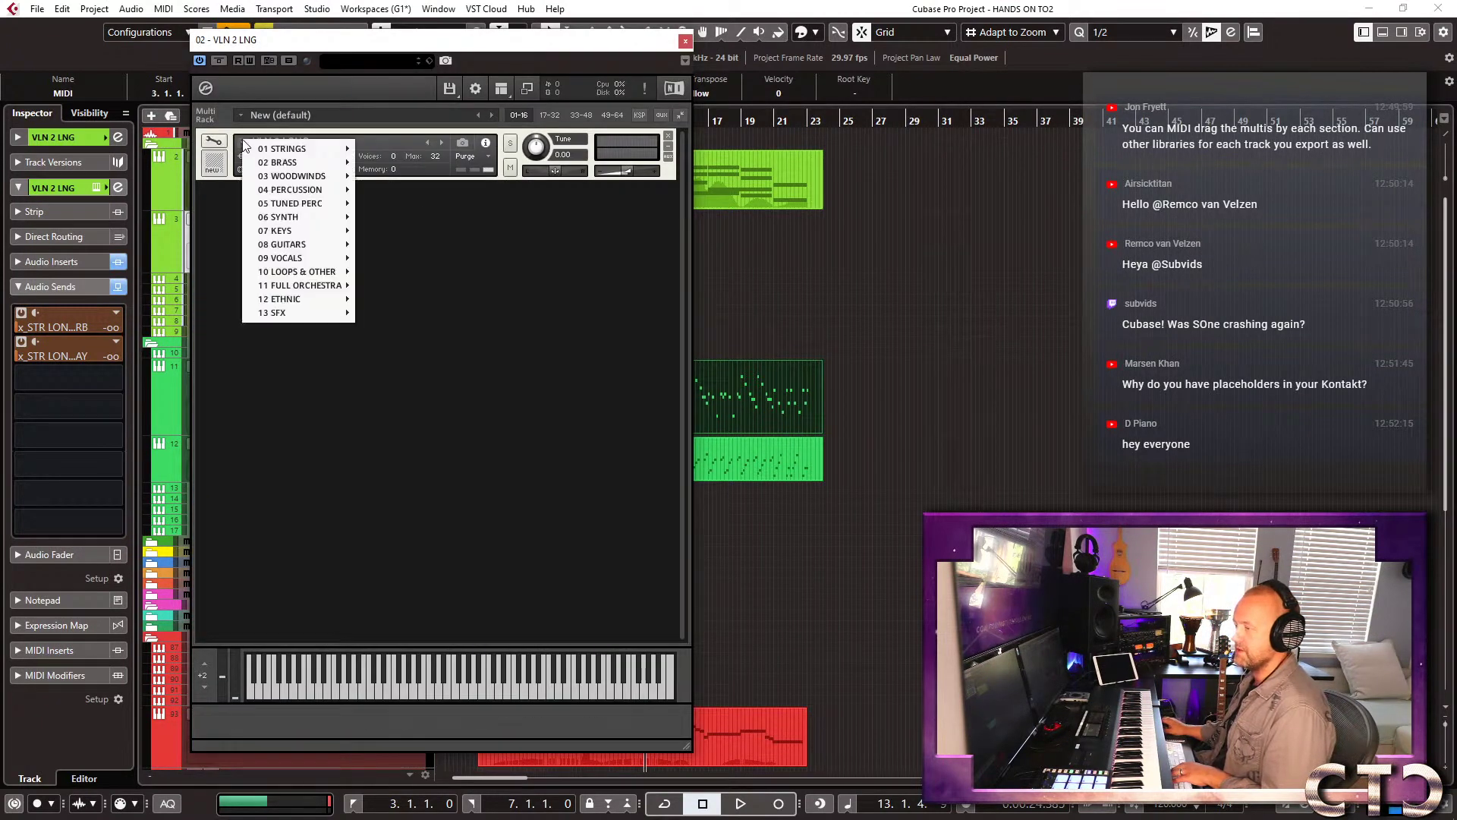
right_click(265, 147)
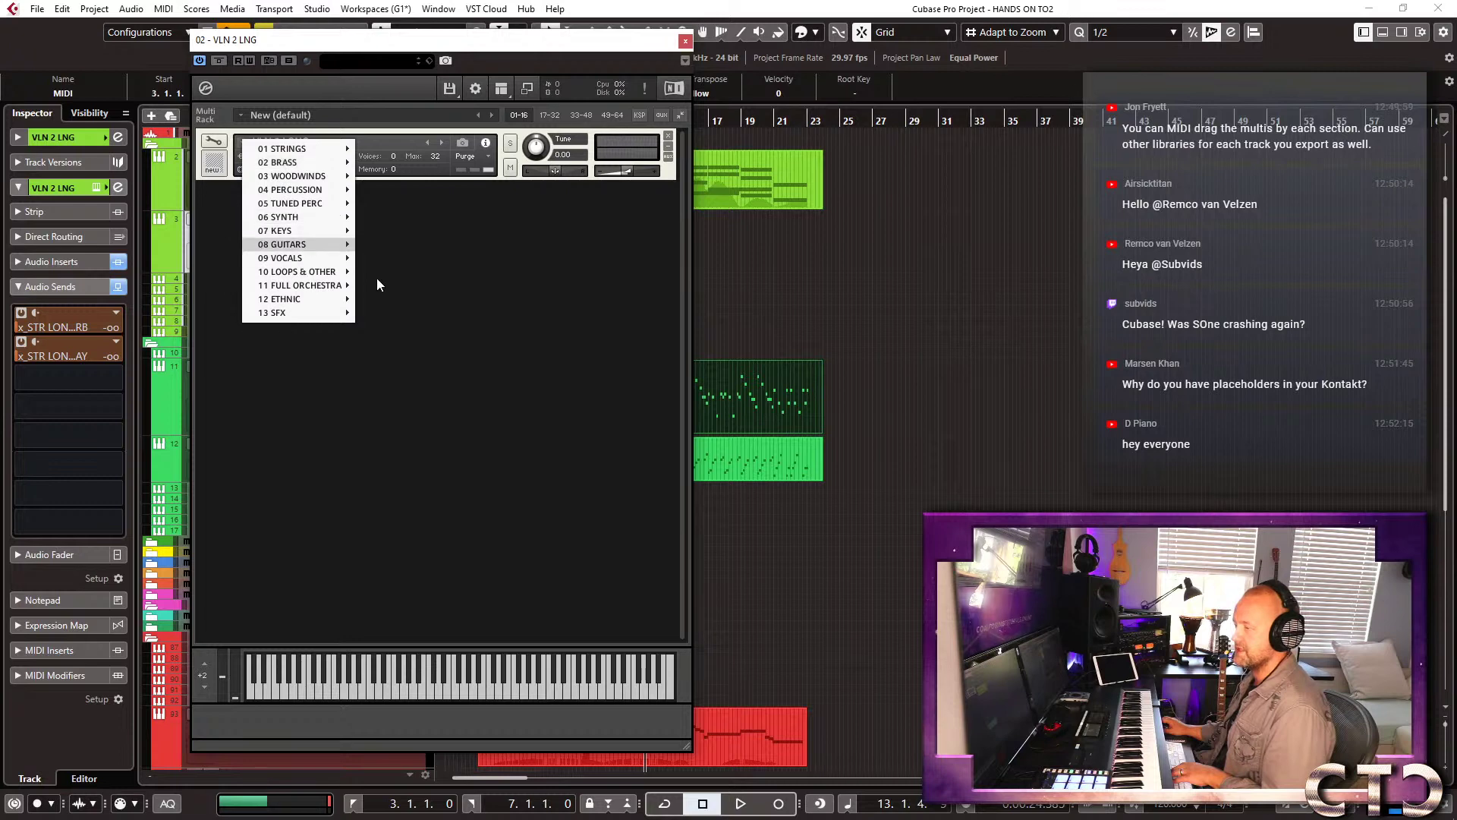
left_click(512, 333)
key("e")
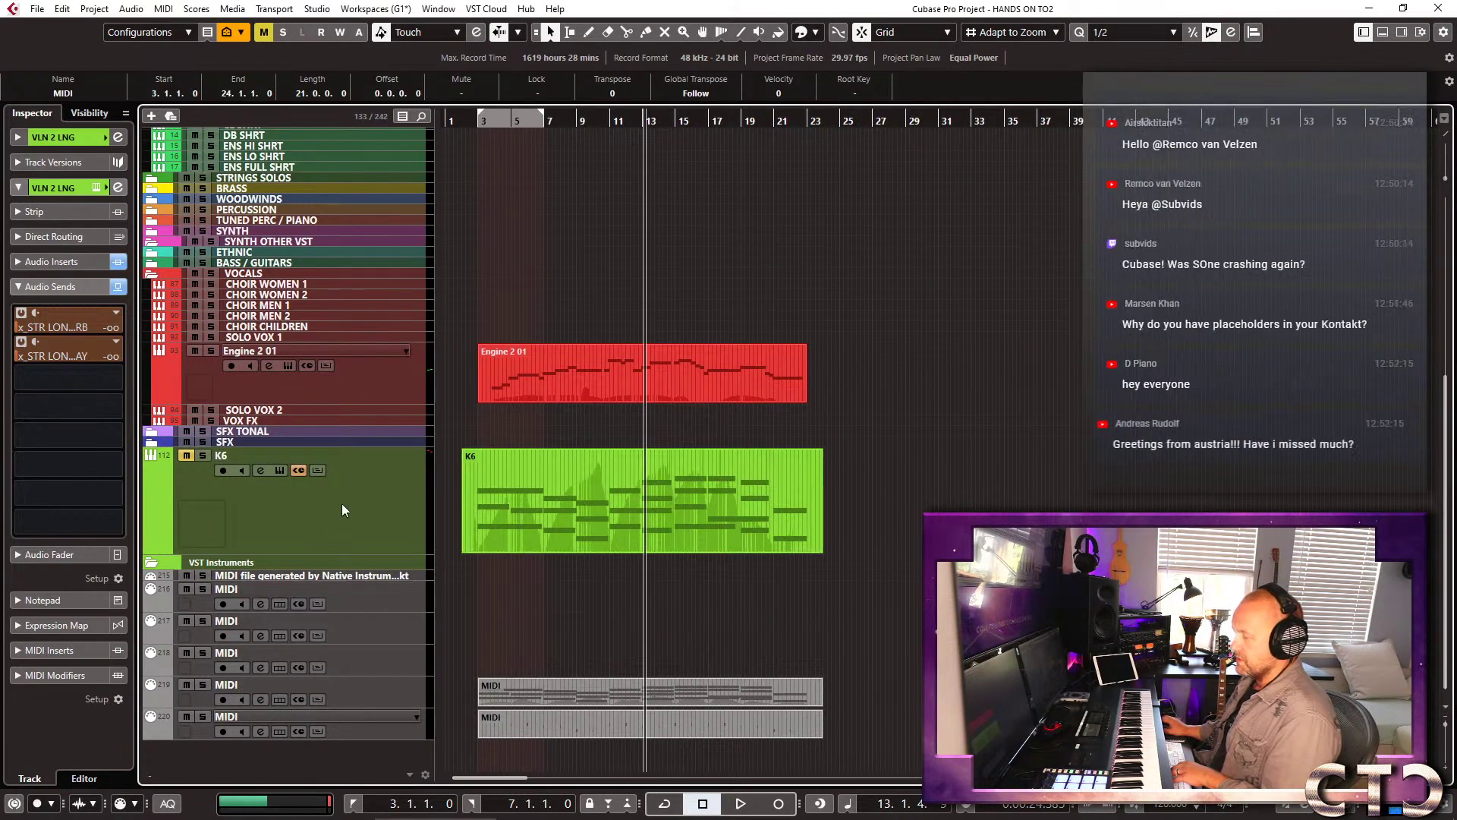
Check in K6's Kontakt window which Icy Lake instrument slot matches the fourth imported MIDI track.
left_click(342, 503)
key("e")
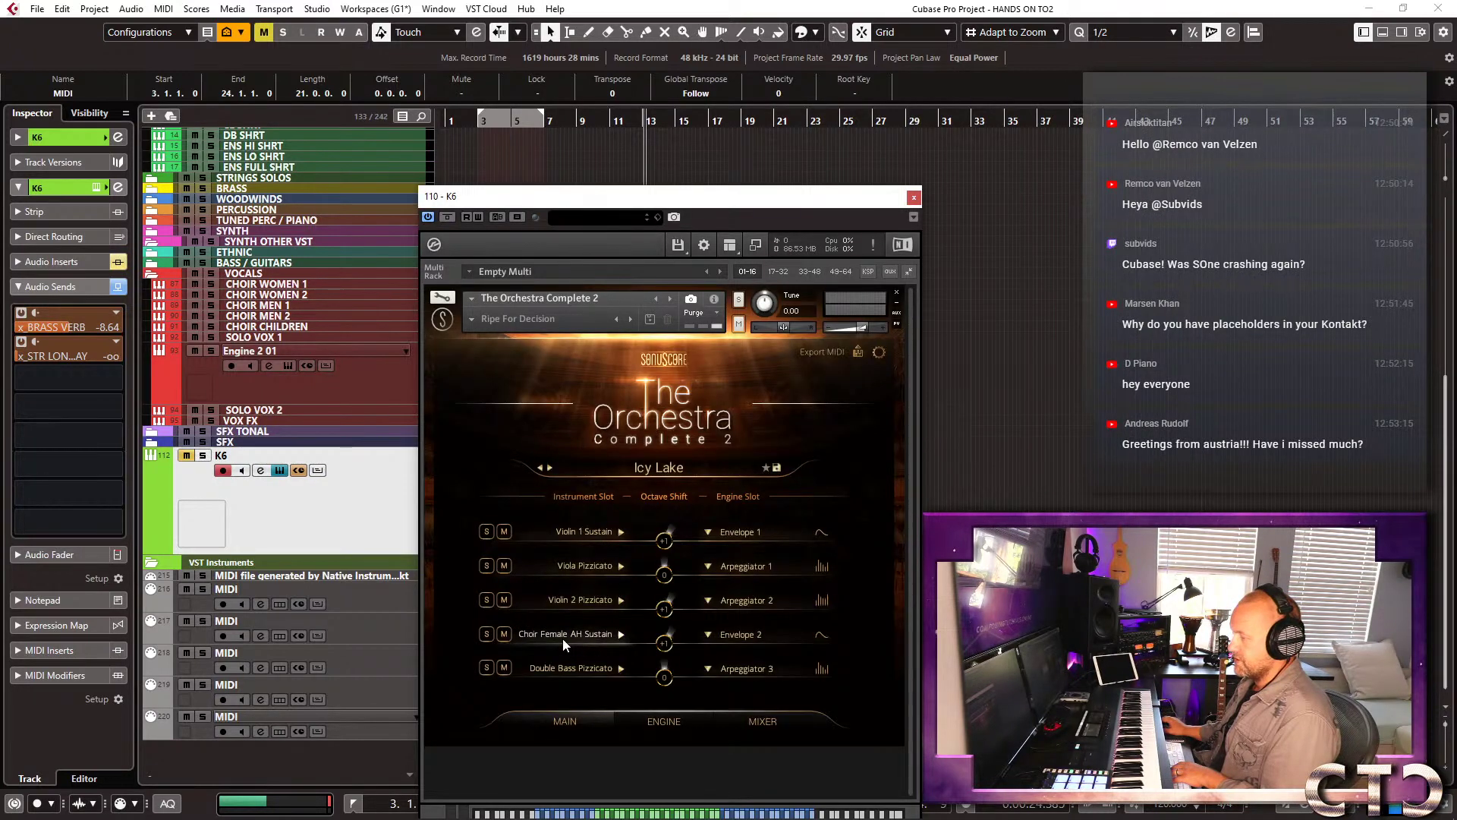
key("e")
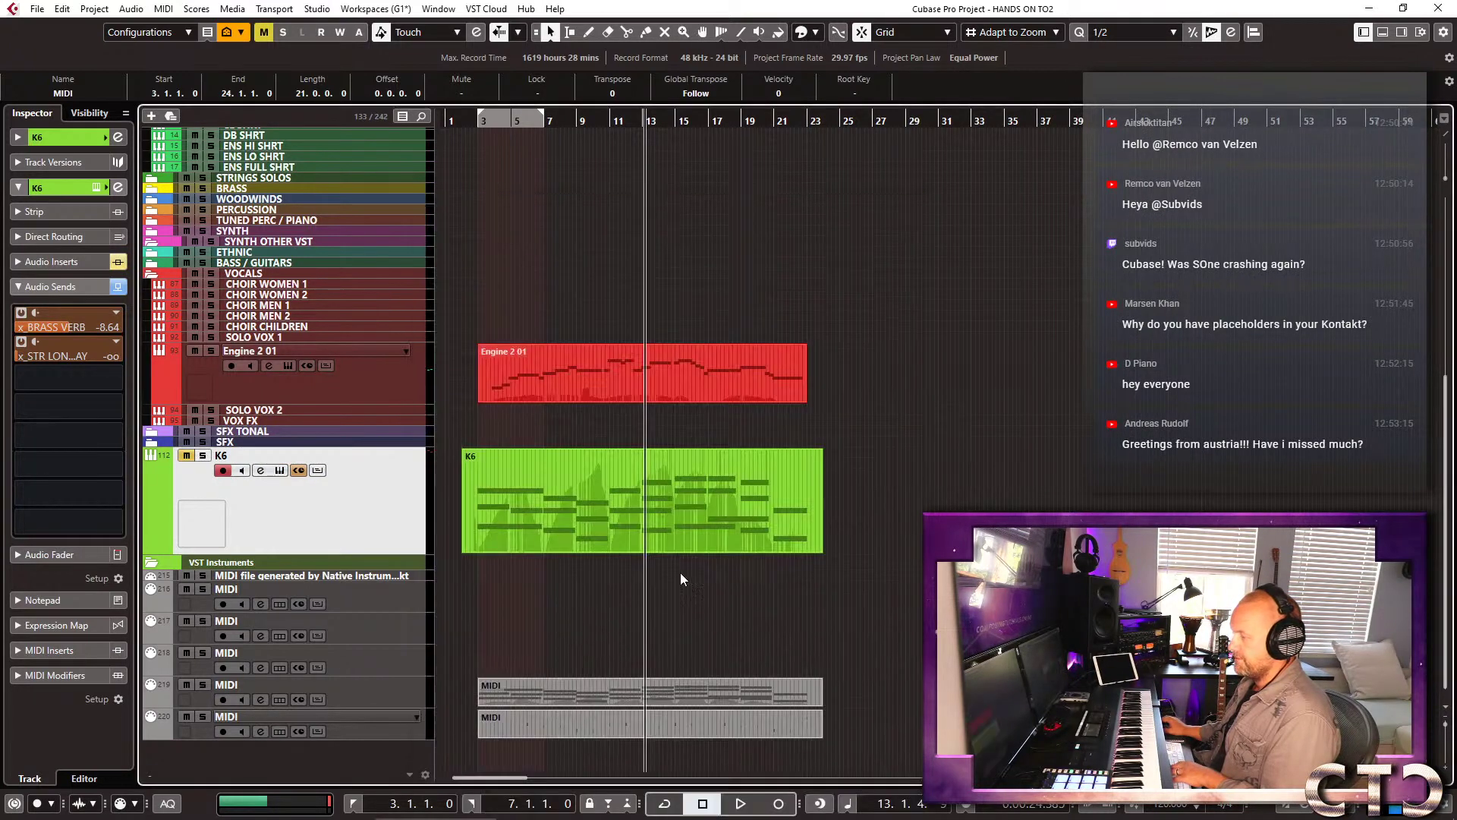
Enlarge the CHOIR WOMEN 1 track and load Rhodope2 Ah Legato.nki from Strezov Sampling's Rhodope 2 vocals into its Kontakt.
left_click(287, 286)
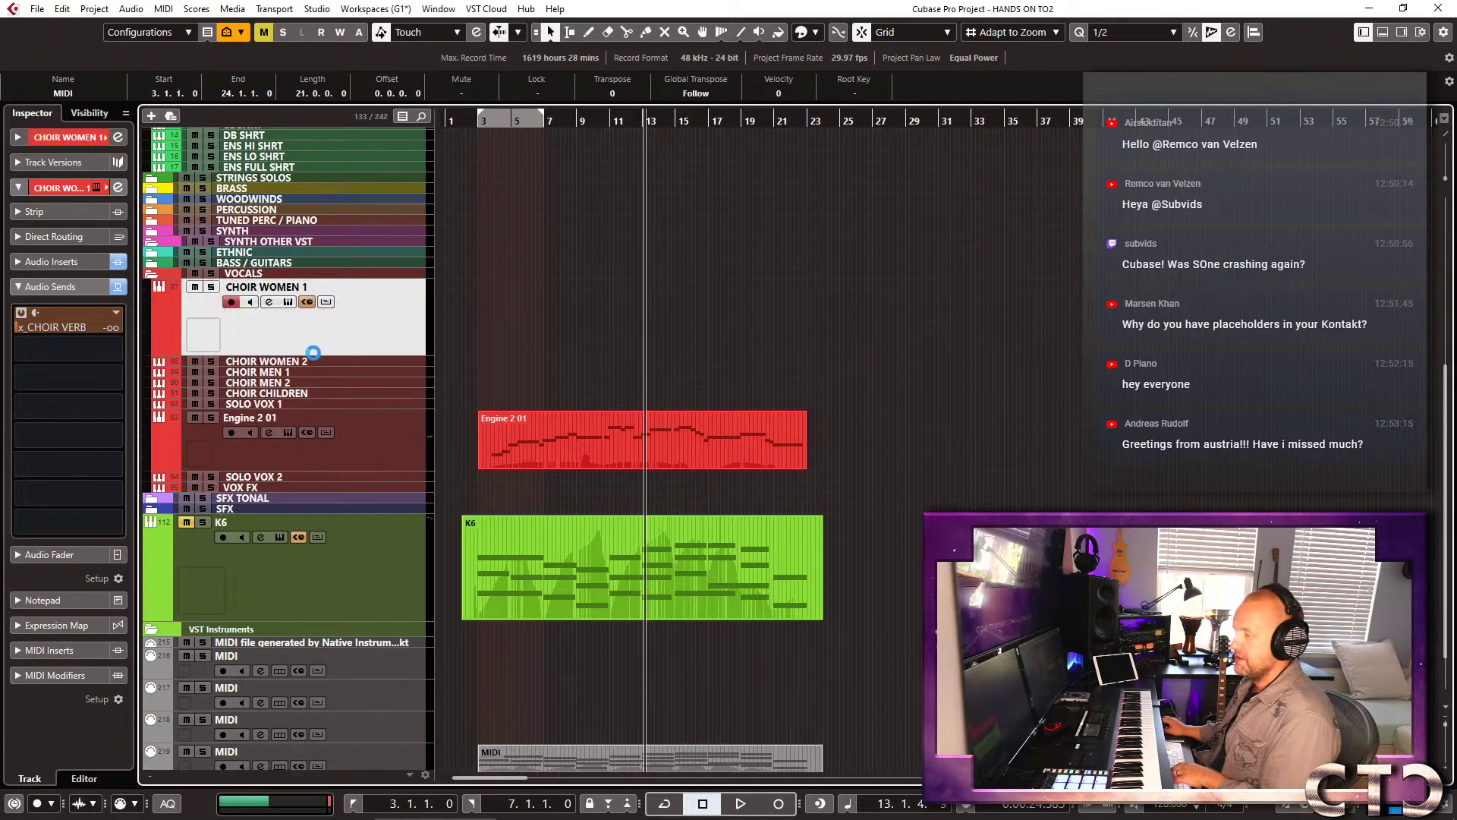
key("e")
left_click(530, 114)
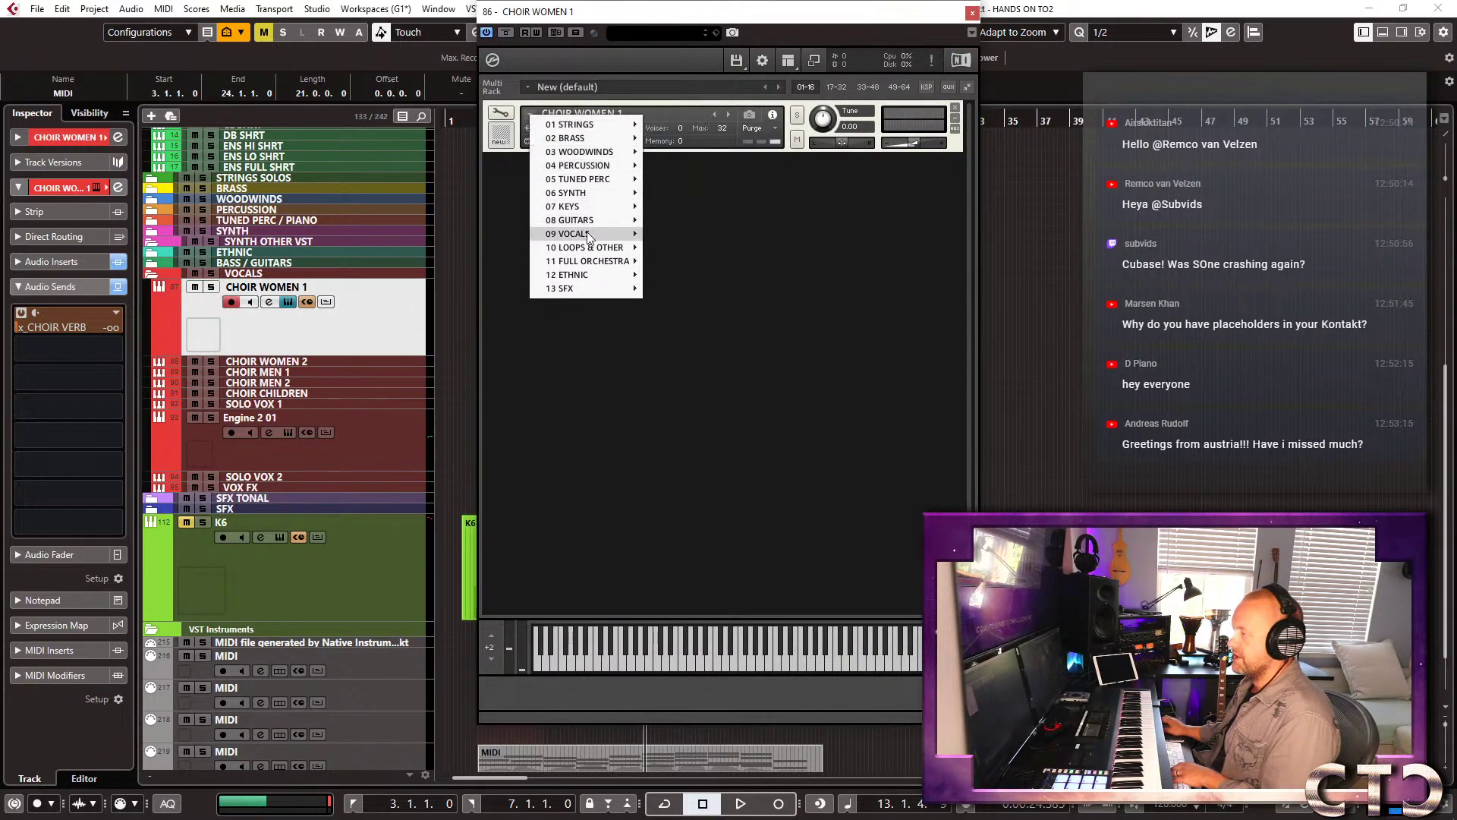
mouse_move(589, 236)
mouse_move(697, 402)
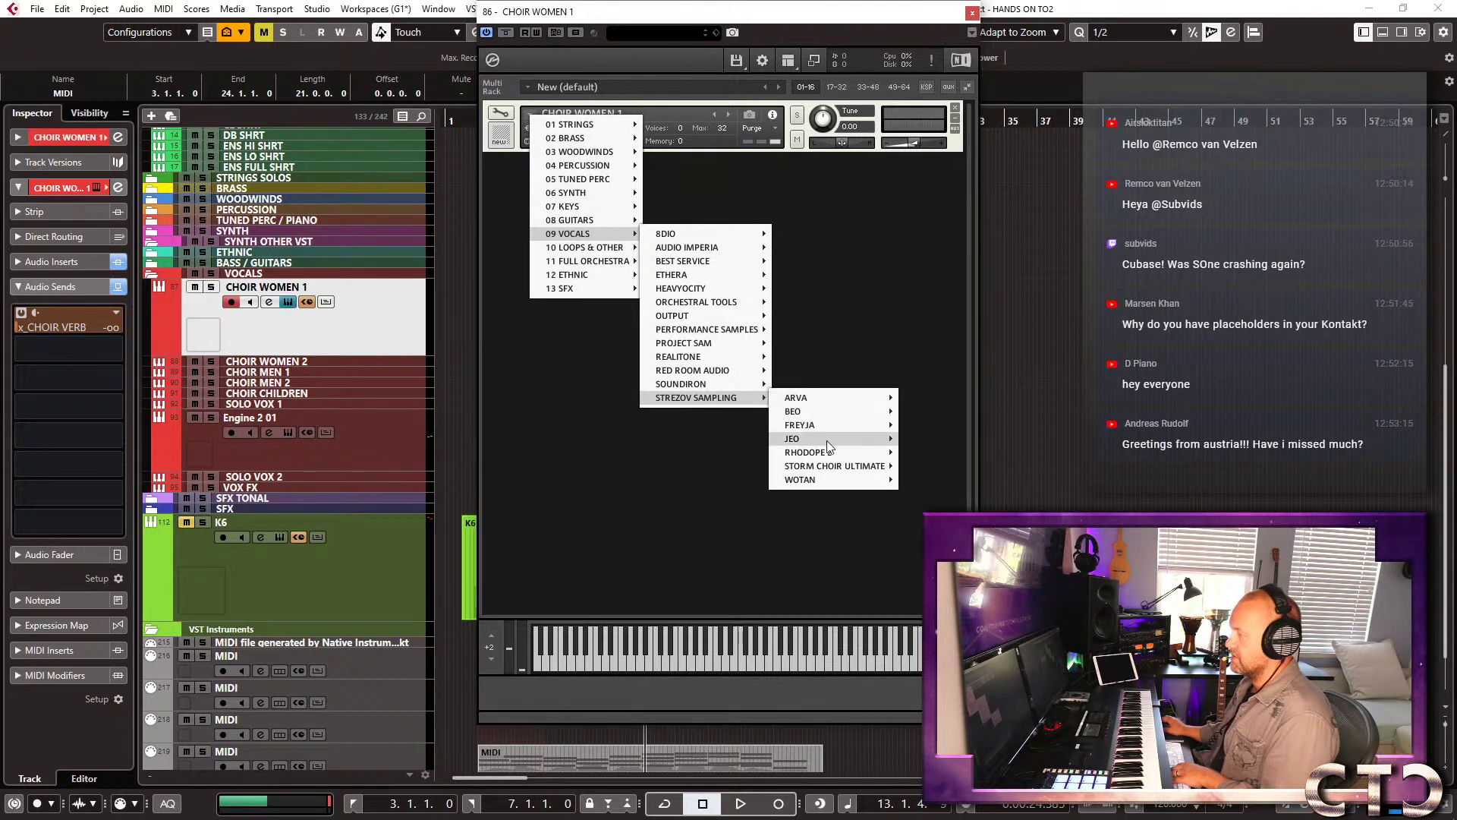
mouse_move(829, 446)
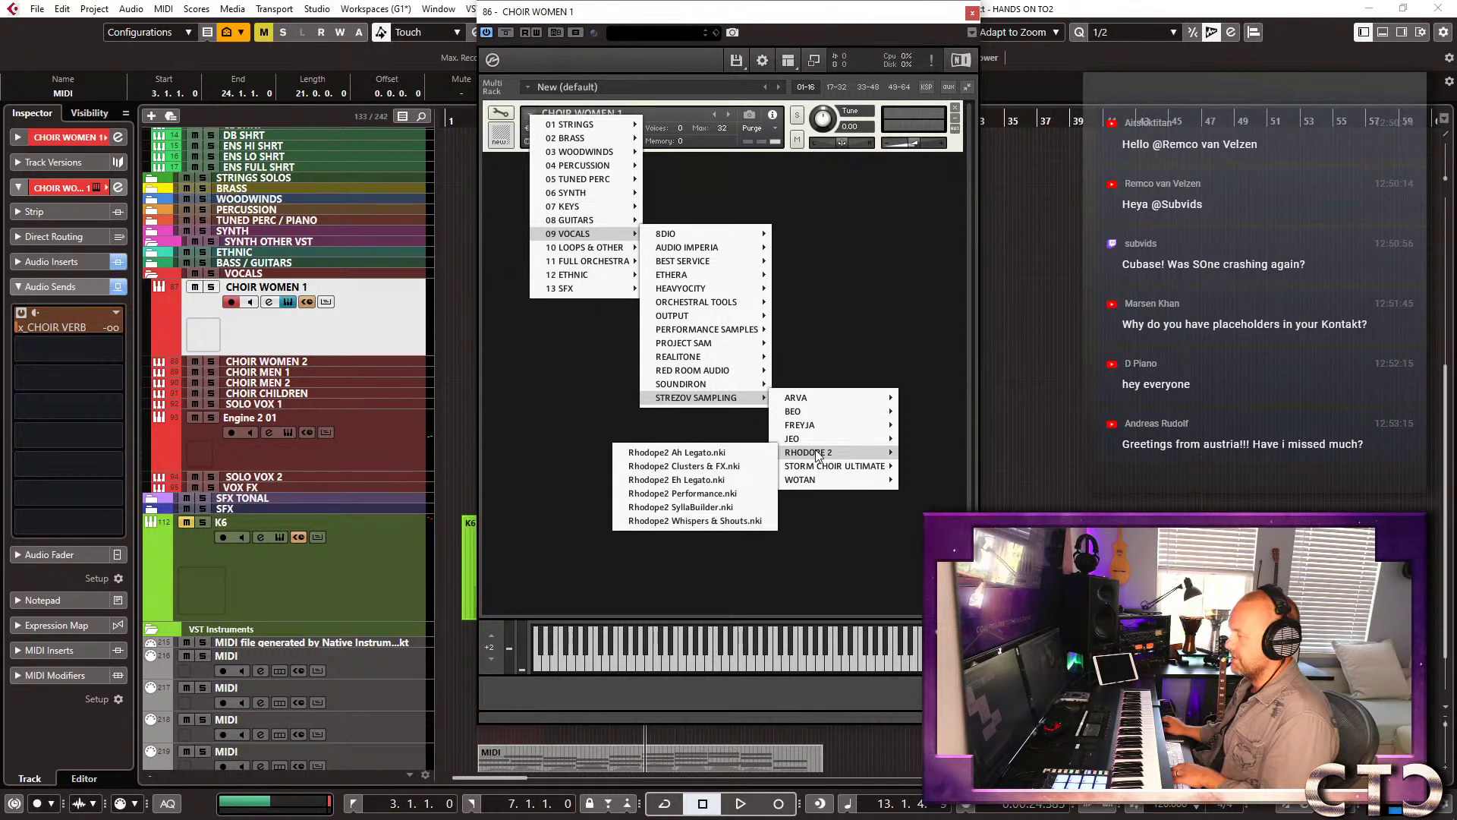
left_click(715, 453)
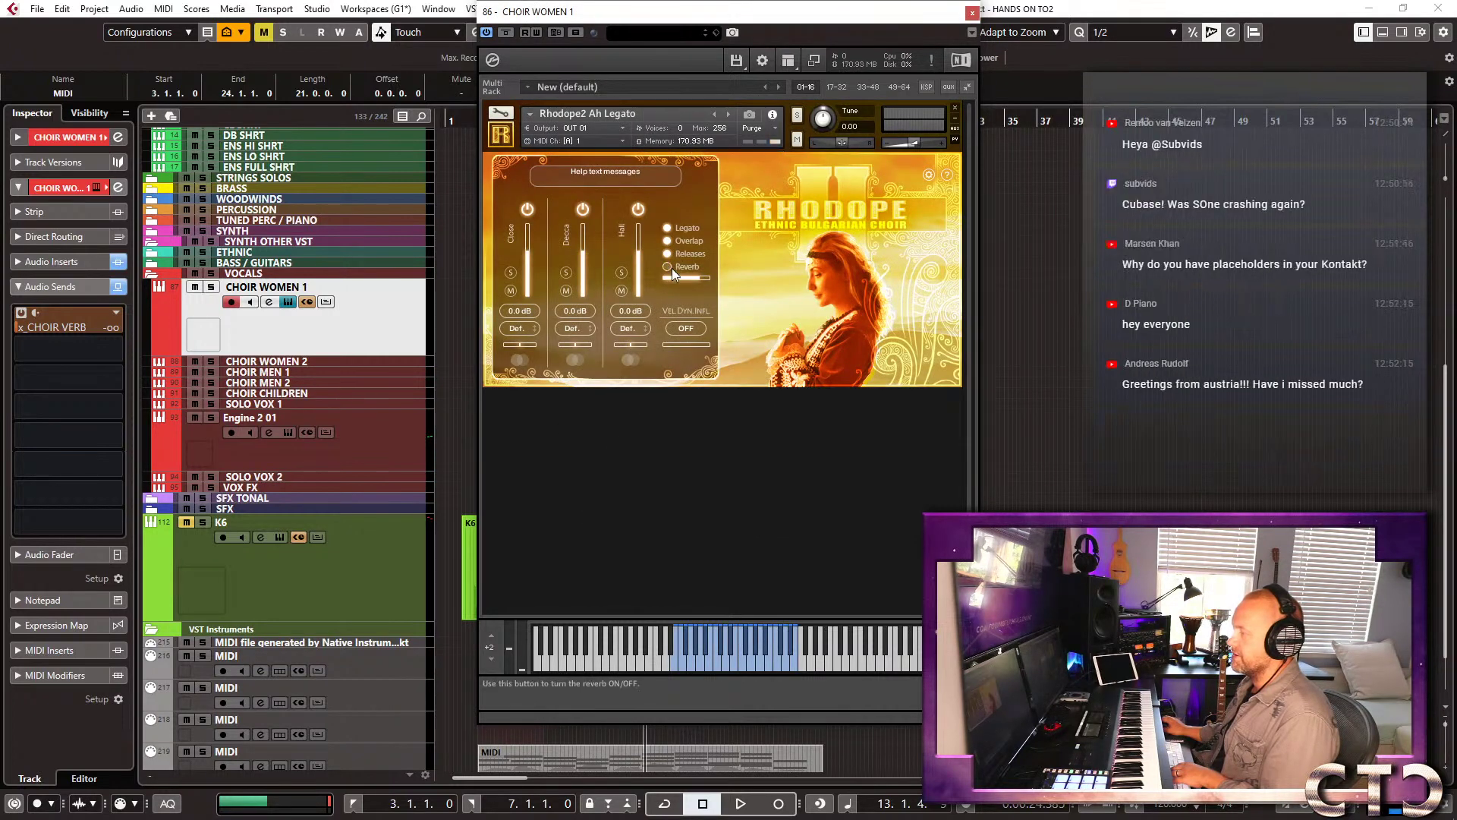
key("ctrl+w")
Move the fourth imported MIDI part onto the CHOIR WOMEN 1 track and solo that track.
scroll(569, 577, "down", 2)
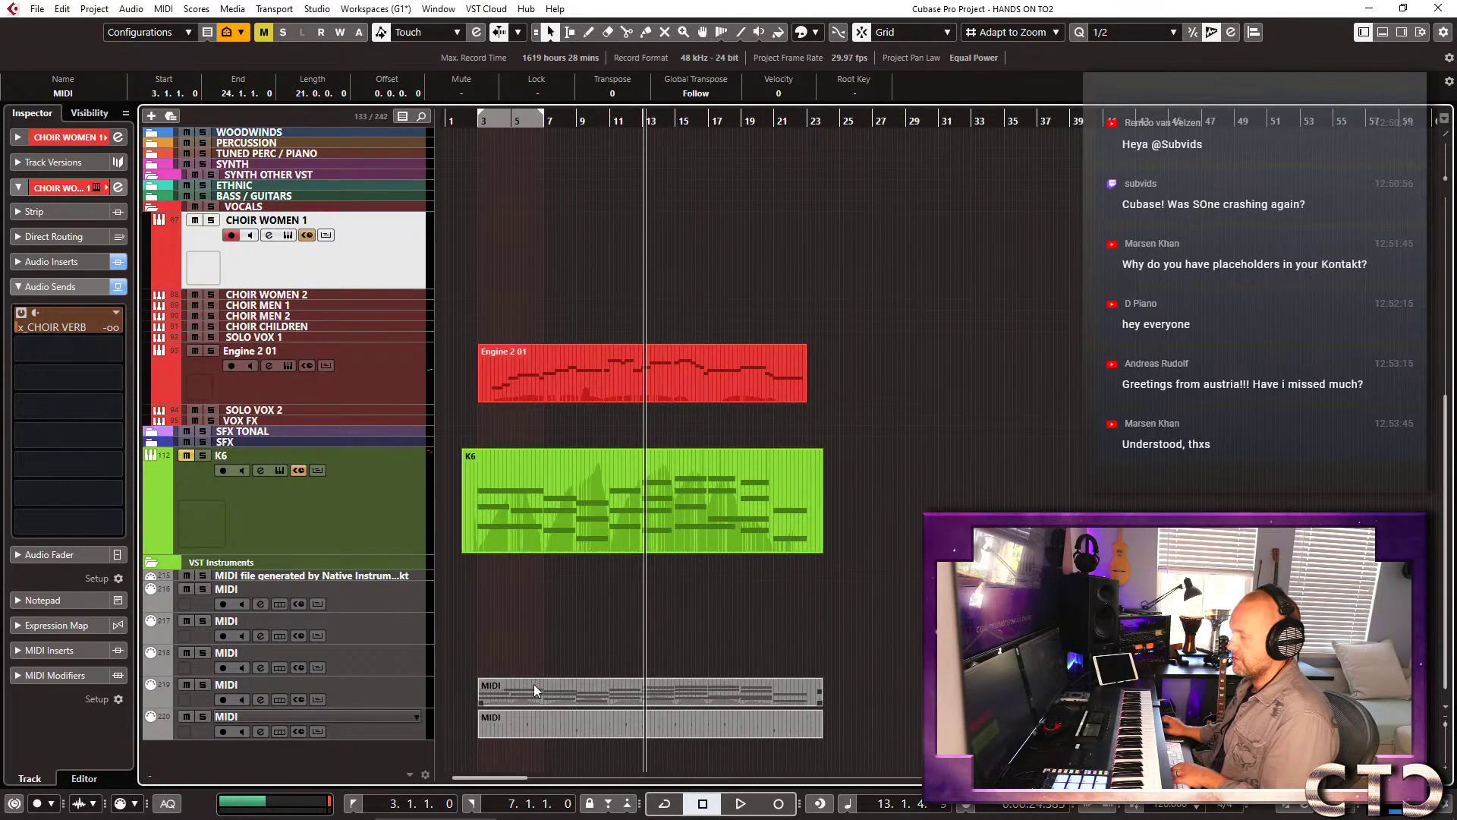
left_click_drag(534, 684, 522, 265)
key("s")
Play the CHOIR WOMEN 1 part from the left locator and raise its choir reverb send to -8.93.
key("l")
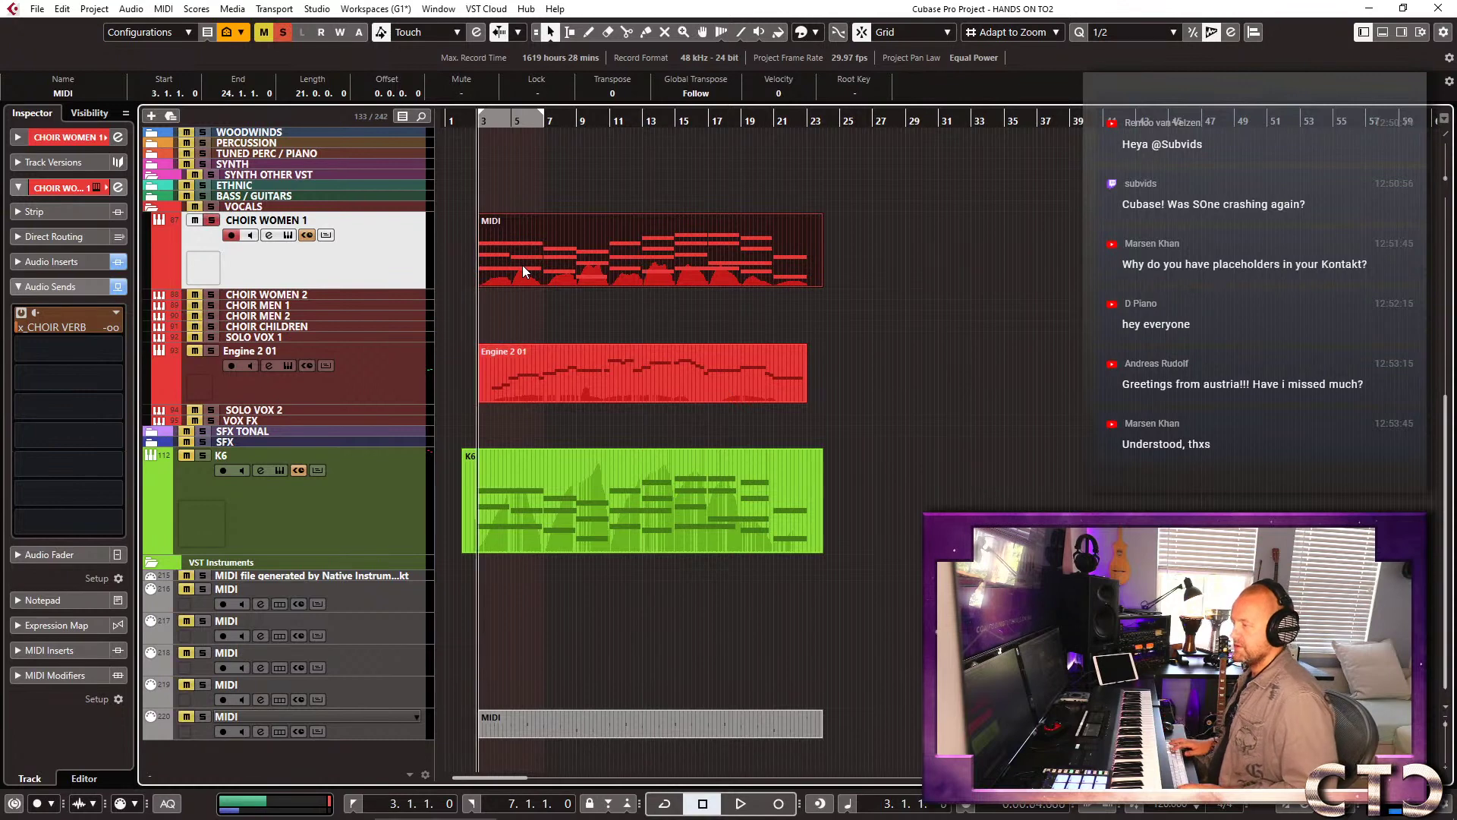
key("space")
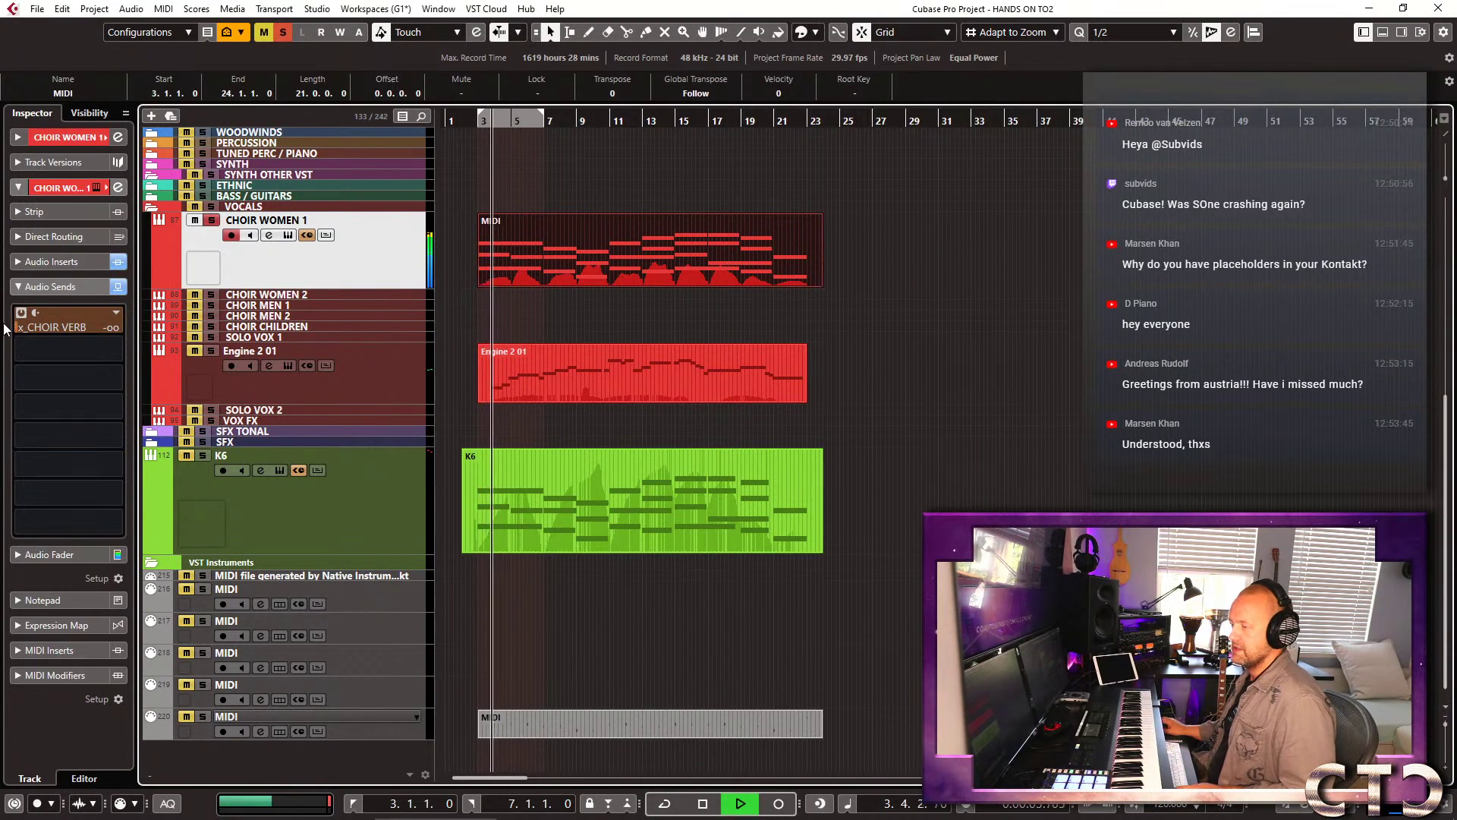
left_click_drag(17, 328, 90, 334)
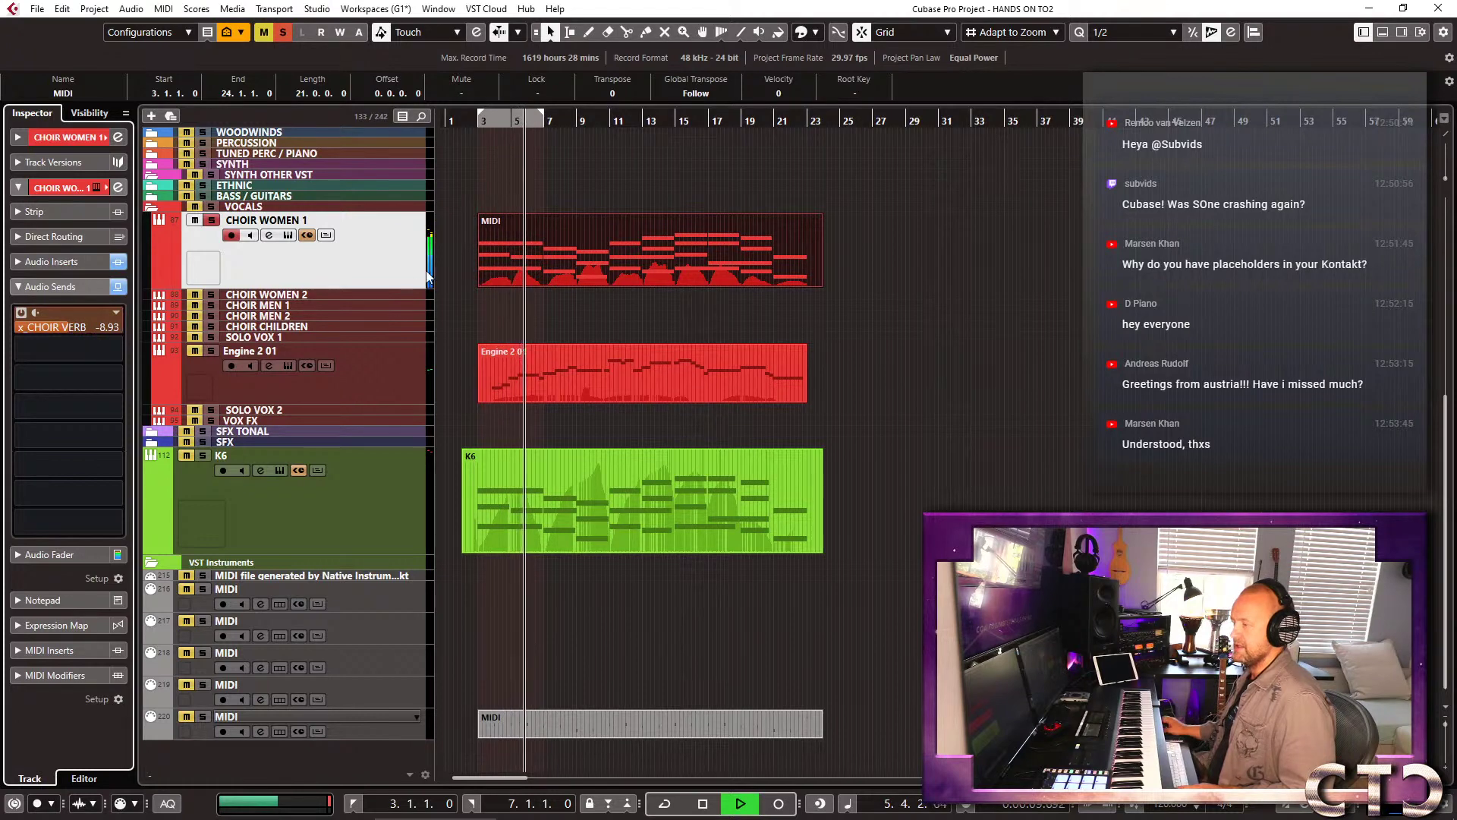
left_click(584, 262)
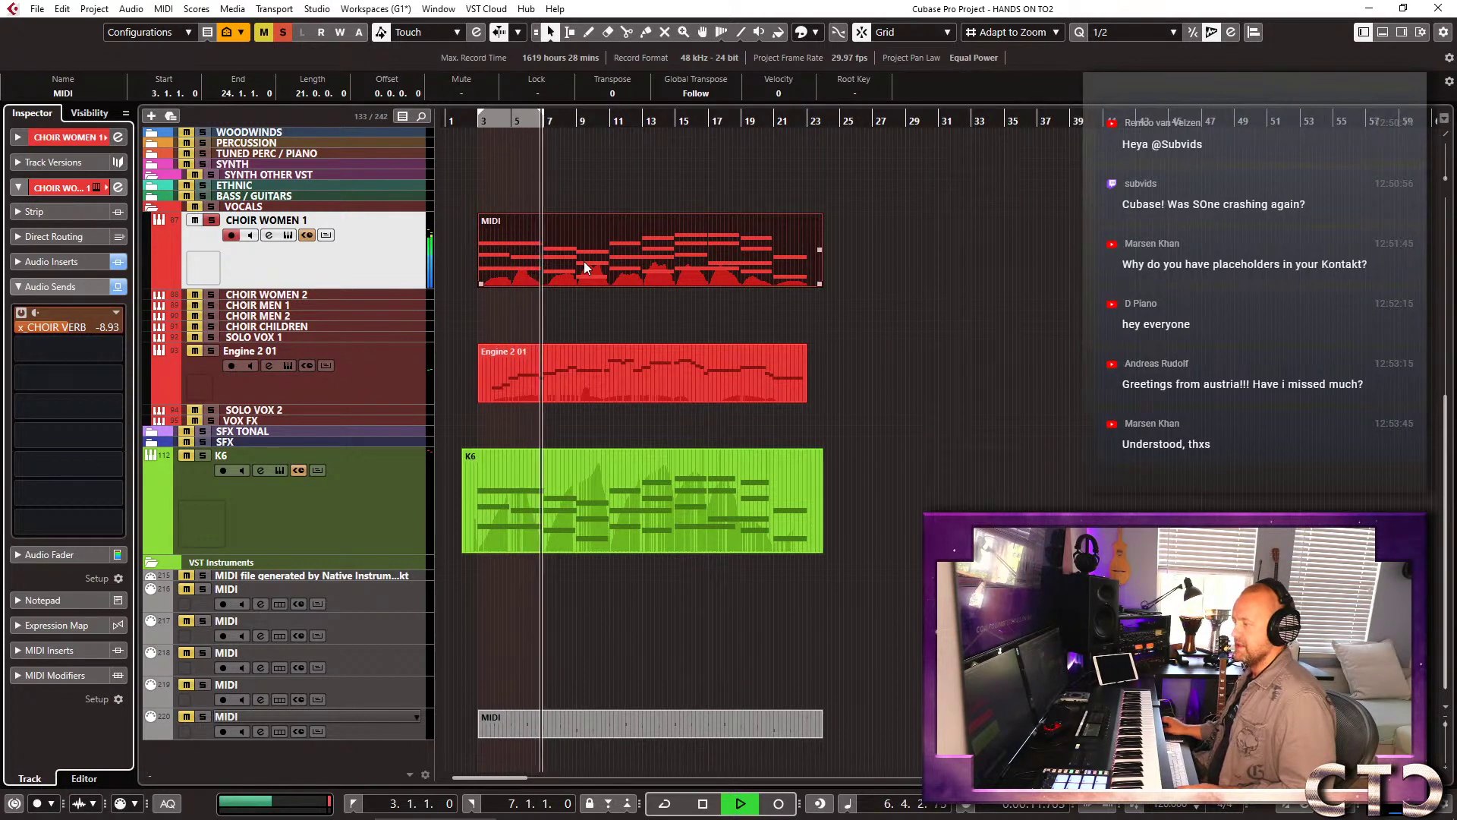
Look at the advanced options of Rhodope2 Ah Legato on CHOIR WOMEN 1 and replay the part from the left locator.
key("space")
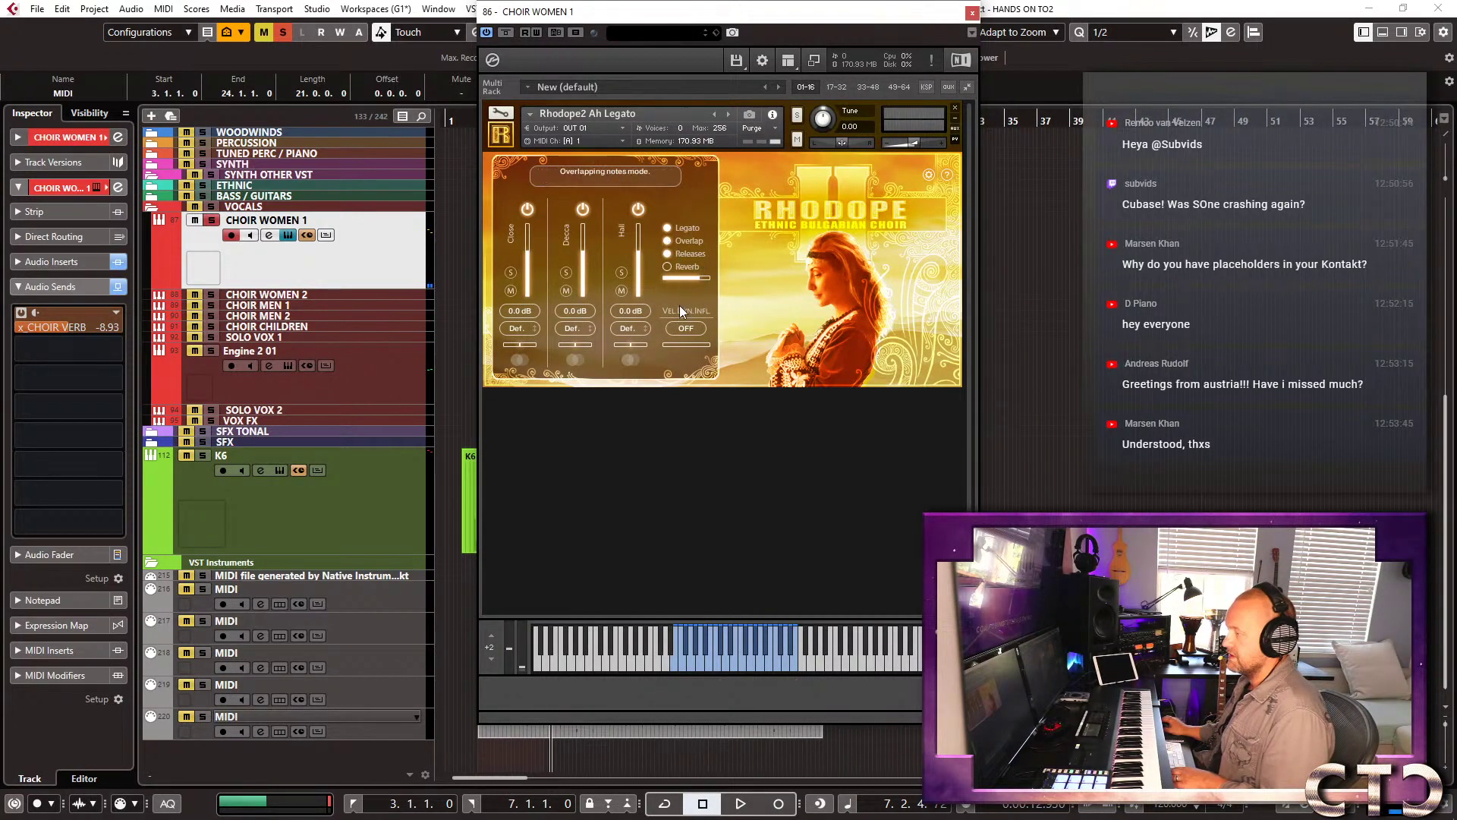
left_click(928, 175)
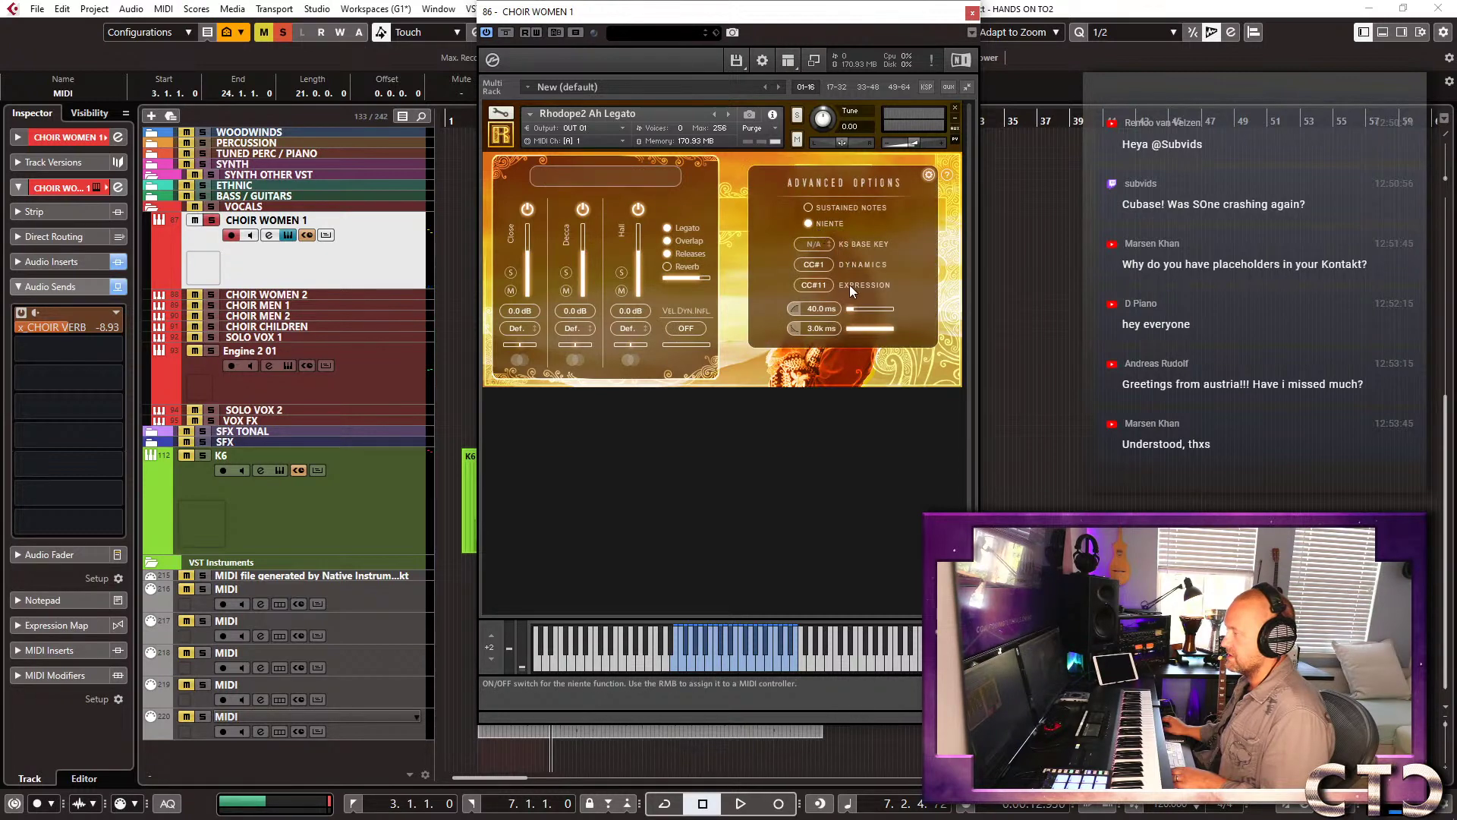
key("ctrl+w")
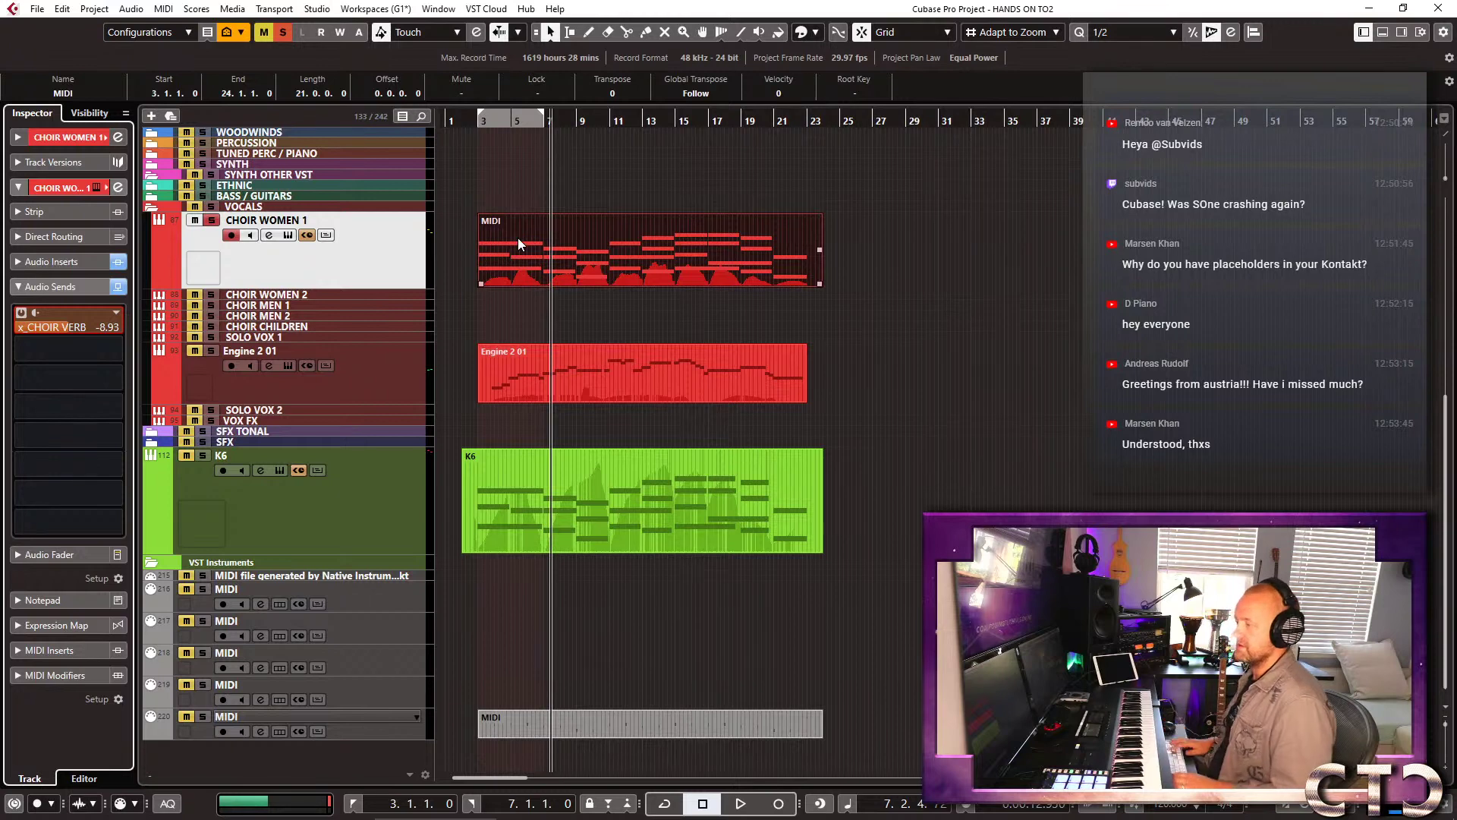
key("1")
key("space")
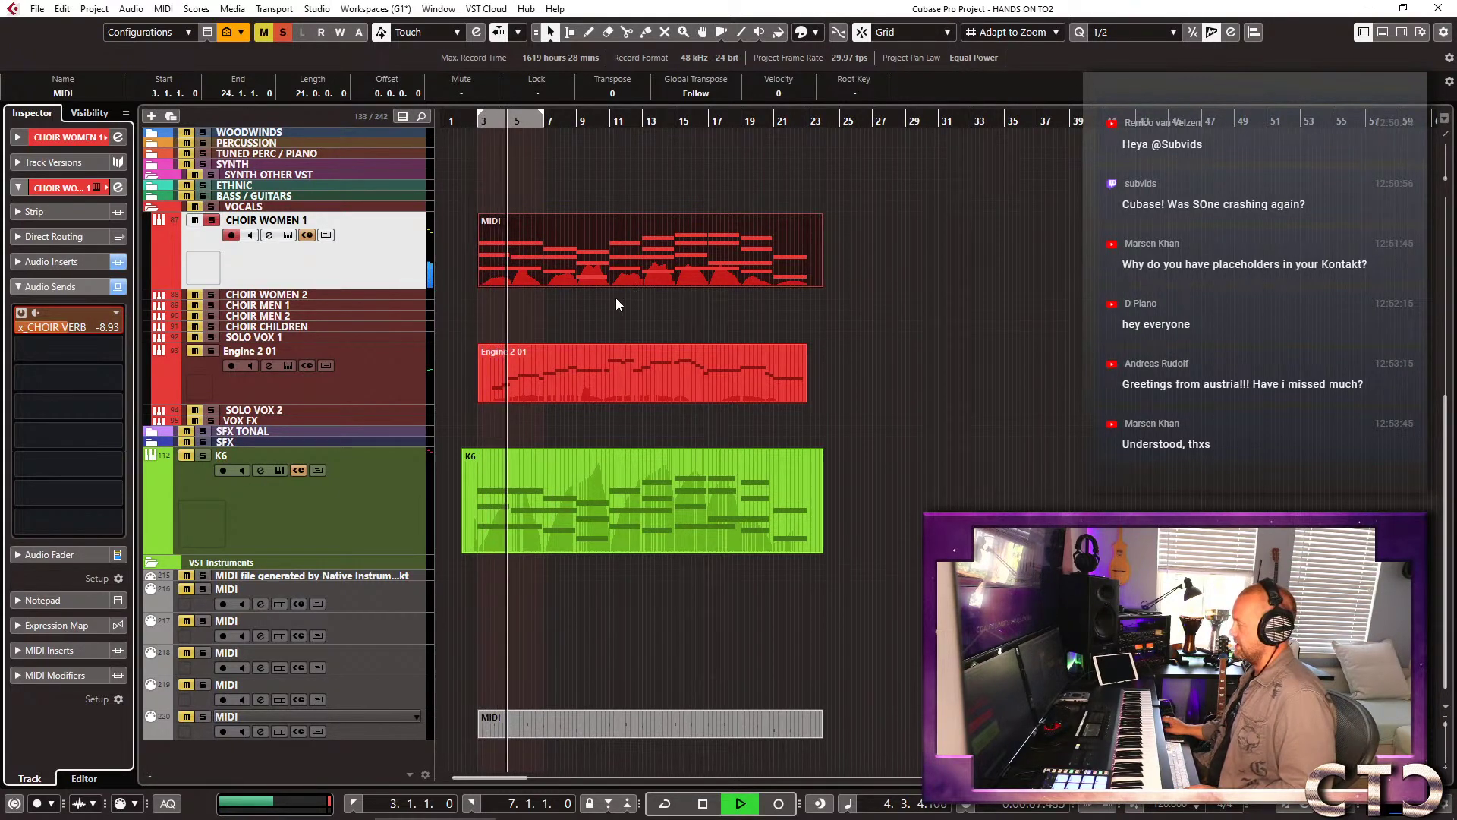
key("space")
Open the CHOIR WOMEN 1 MIDI part in the Key Editor and split its two long opening notes at bar 5.
double_click(514, 266)
key("h")
key("h")
key("h")
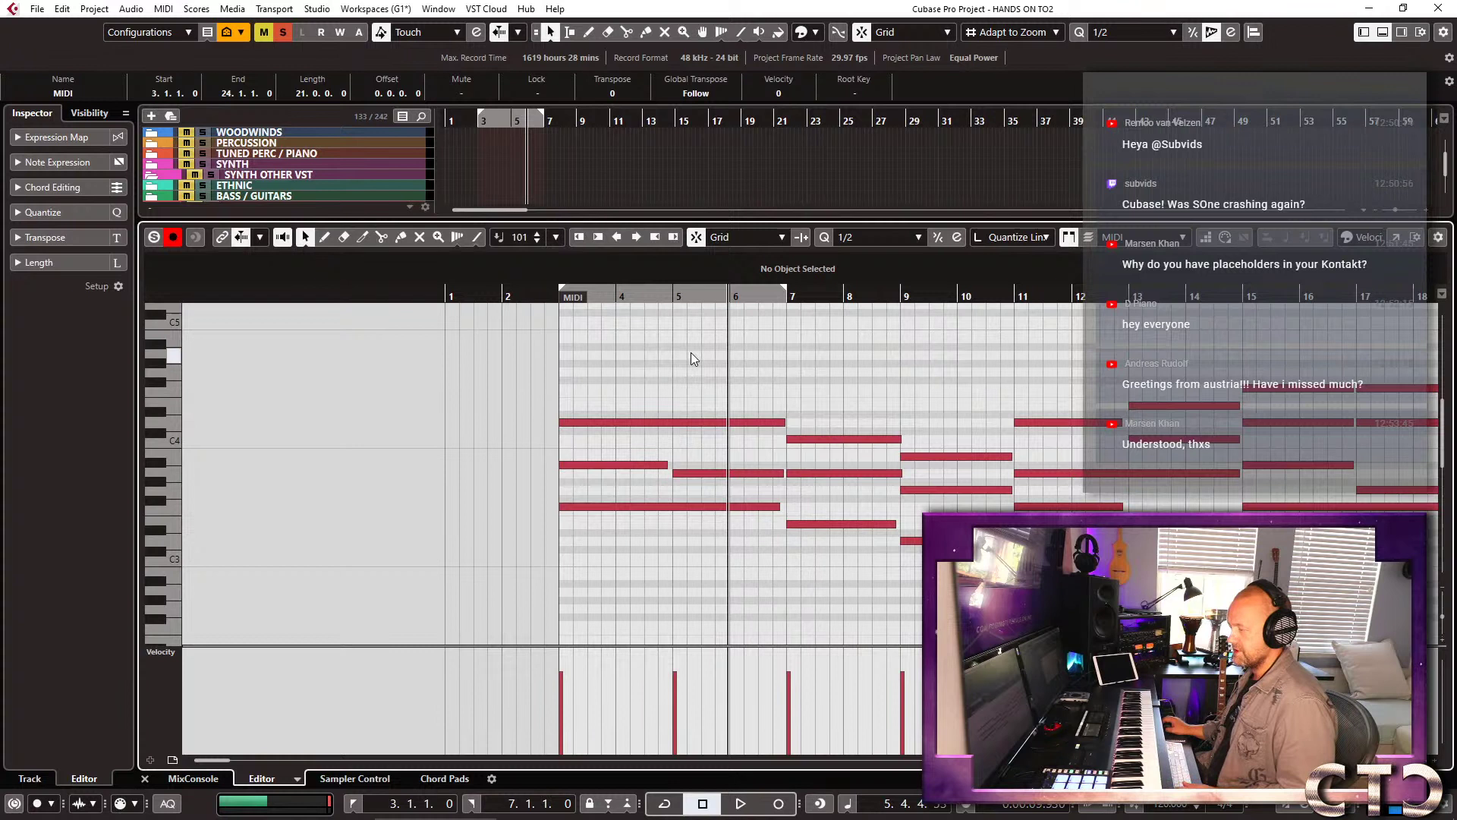
left_click(706, 422)
left_click(690, 506, "shift")
key("3")
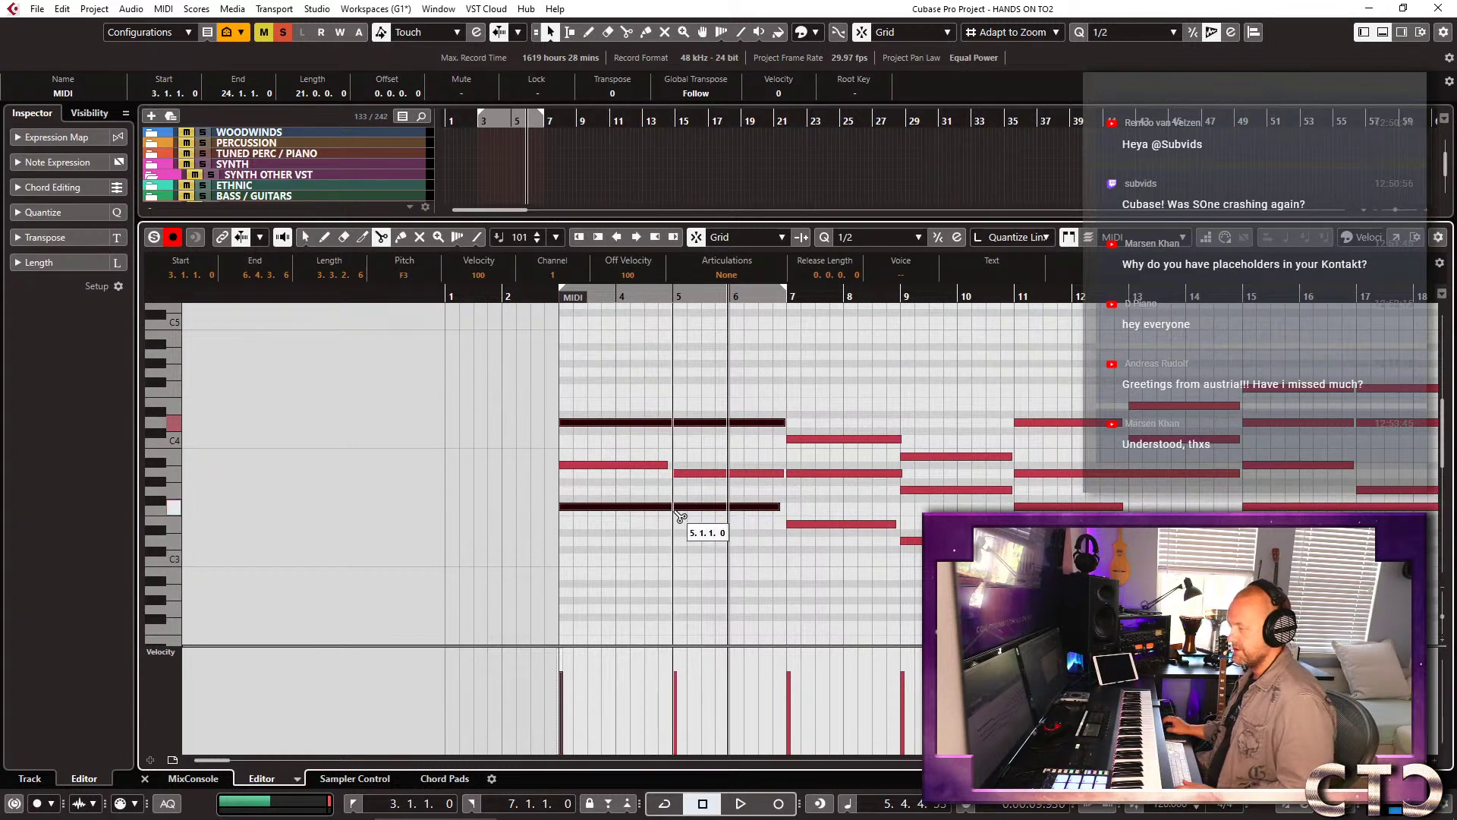
left_click(685, 506)
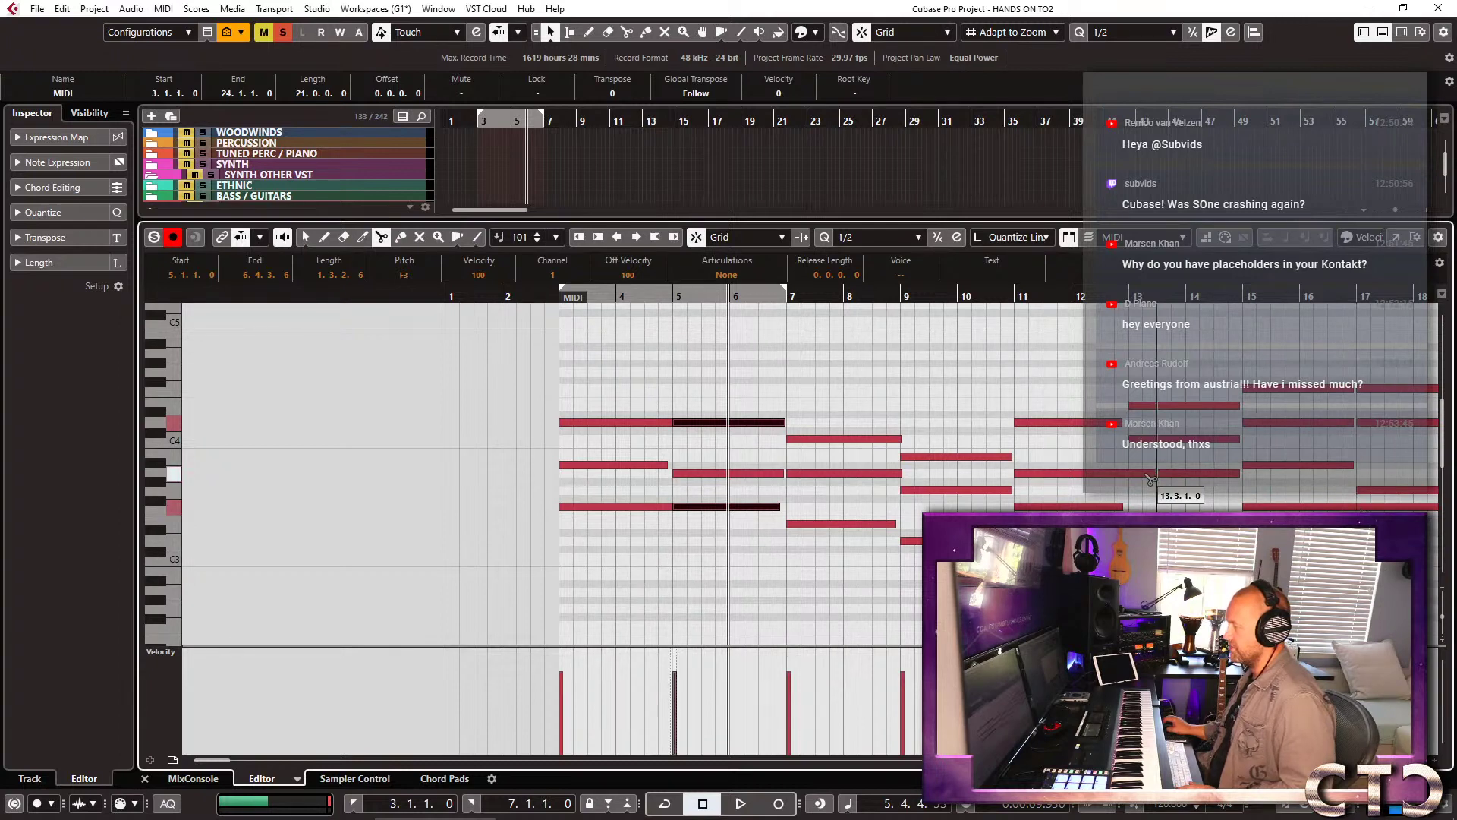
Review the remaining choir notes, restore the selection tool, show the transport panel and close the Key Editor.
scroll(1358, 507, "right", 5)
scroll(1359, 507, "right", 2)
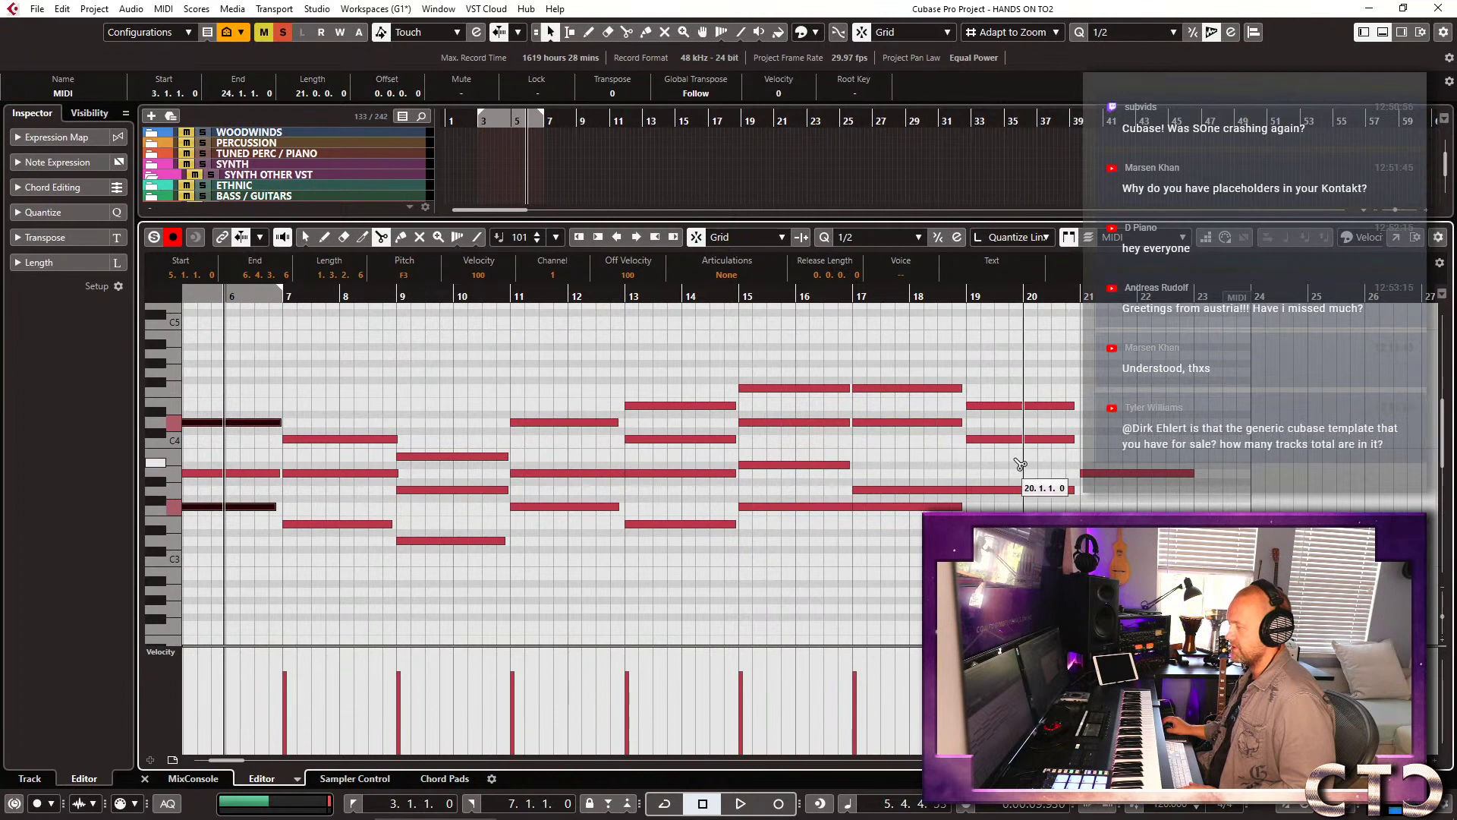
right_click(1032, 368)
left_click(1038, 376)
key("F2")
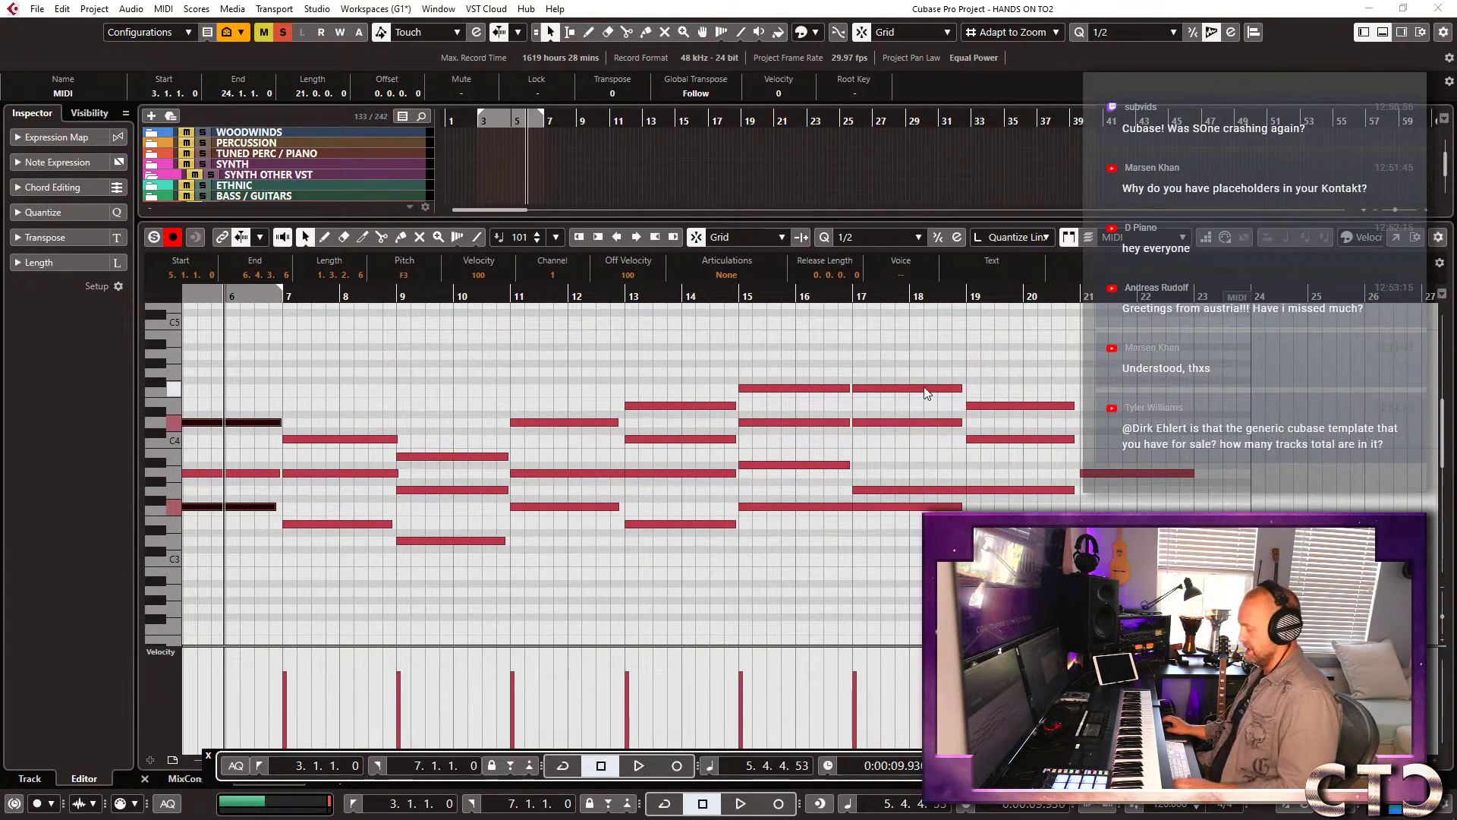
key("ctrl+e")
key("space")
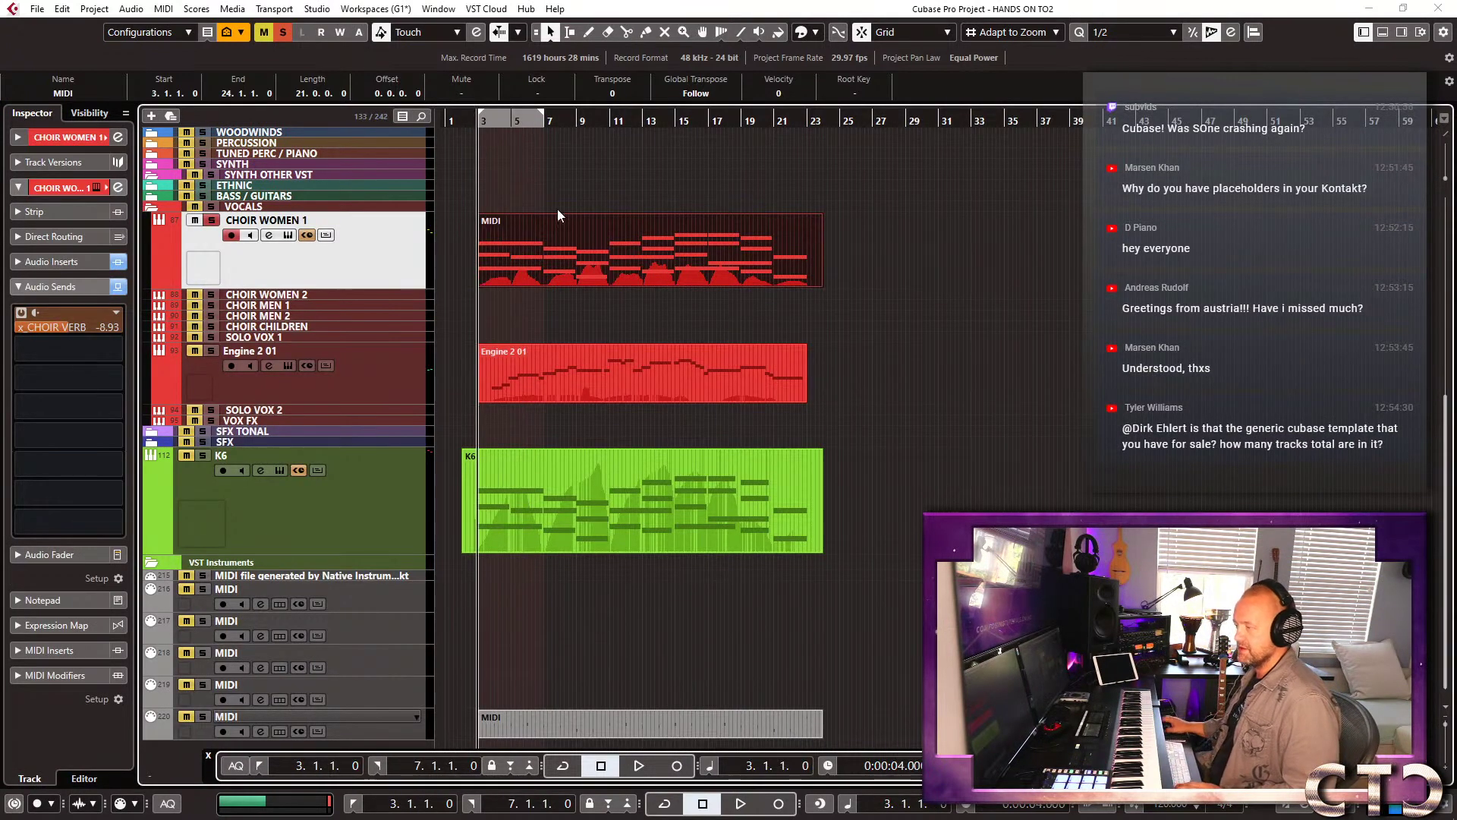
Select the K6 track and briefly check its instrument.
left_click(562, 367)
left_click(736, 603)
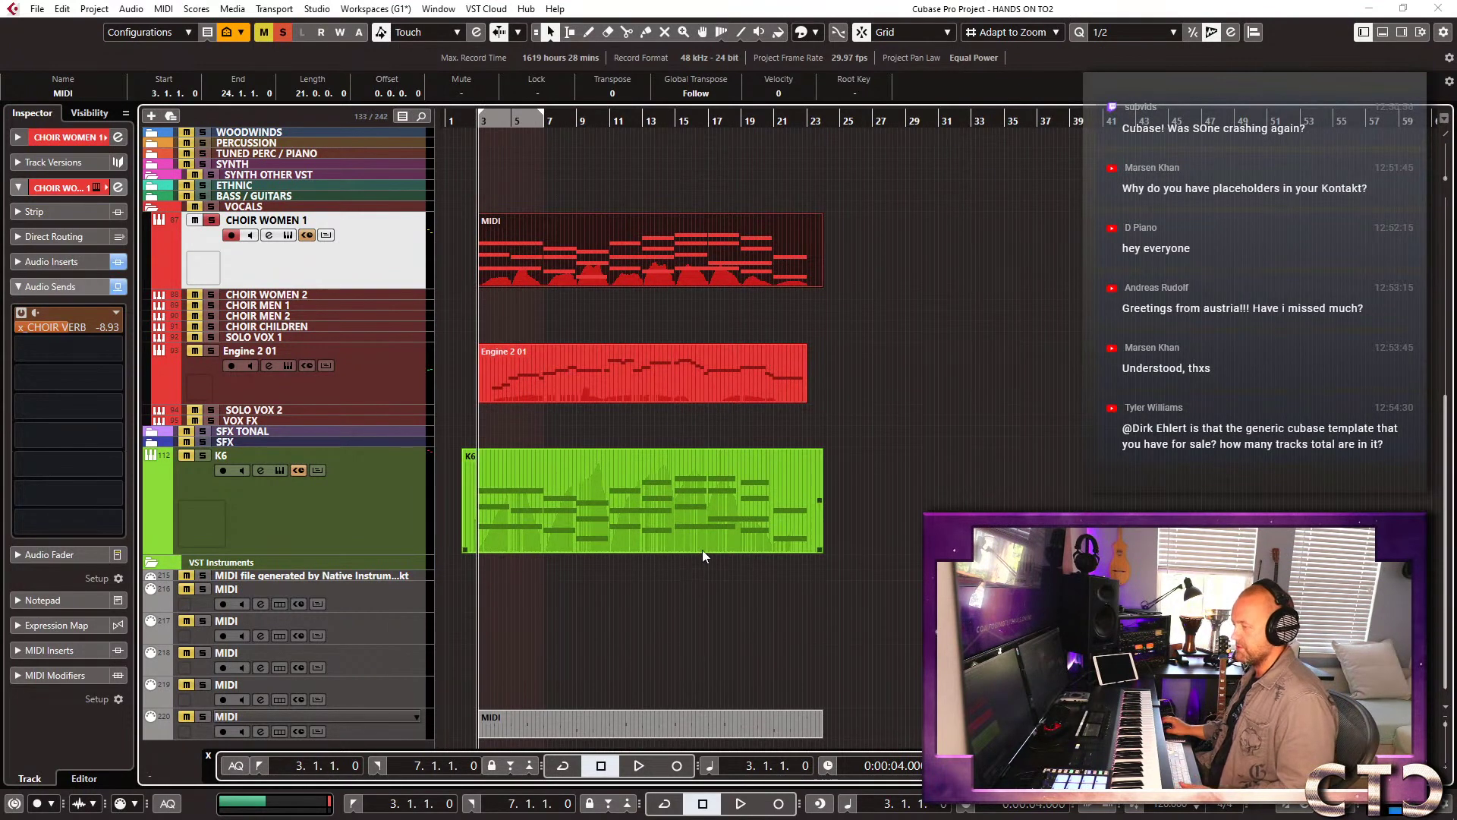
left_click(362, 500)
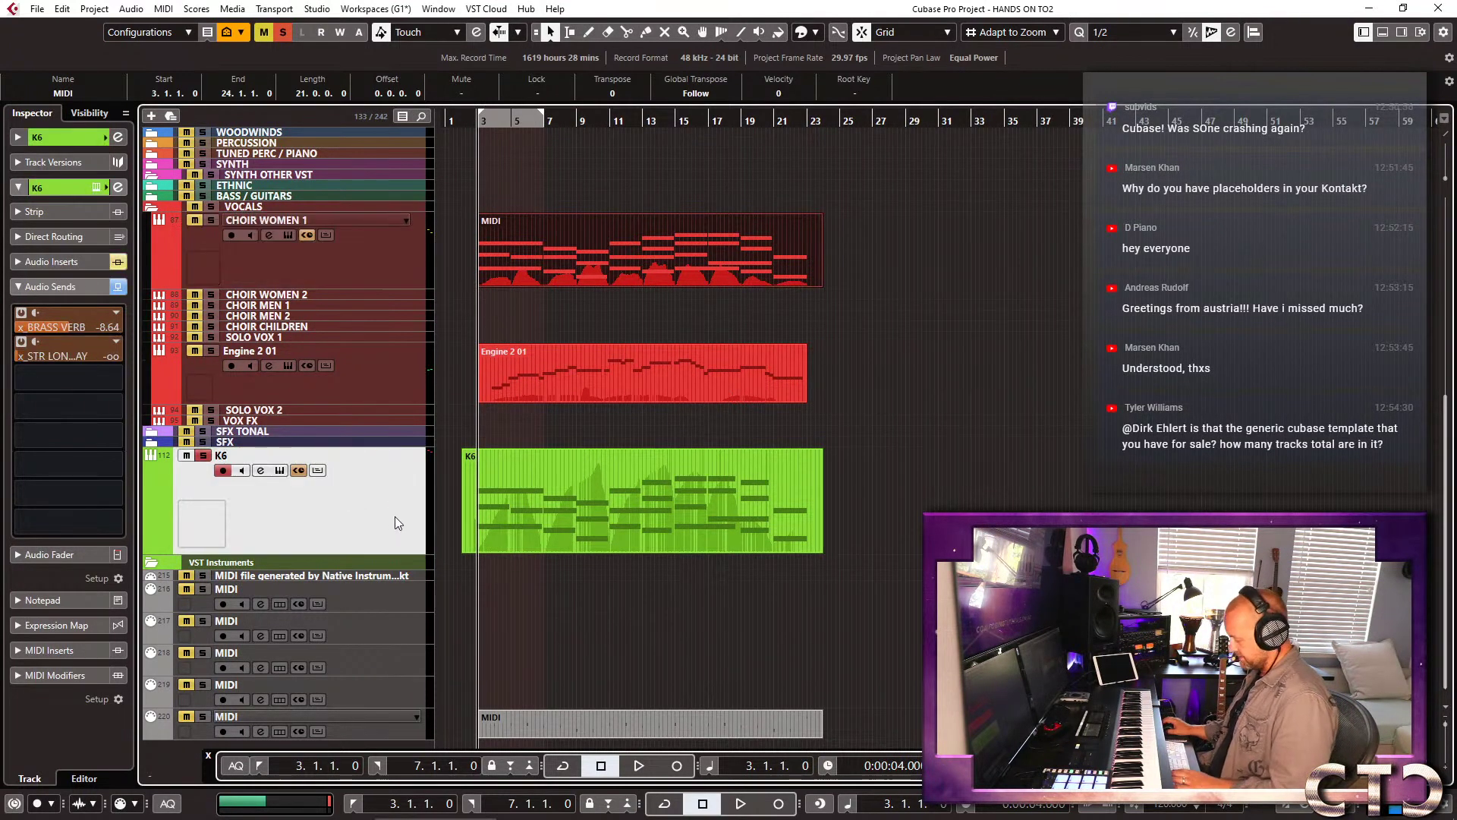
key("ctrl+e")
key("Escape")
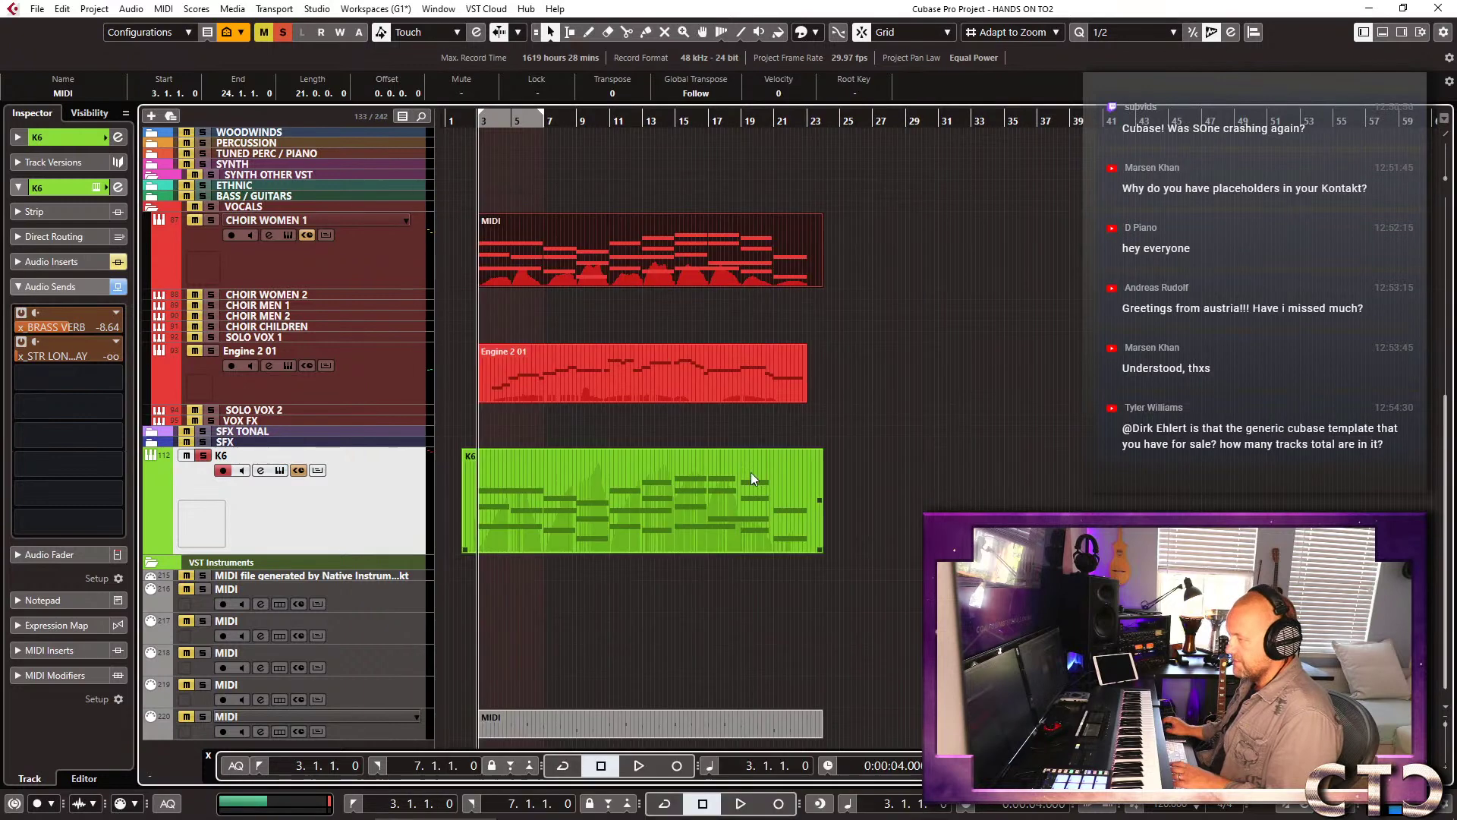
Load Strings Low Pizzicato Secco.nki from Orchestral Tools' Met Ark 2 low strings into the ENS LO SHRT track's Kontakt.
scroll(750, 472, "up", 7)
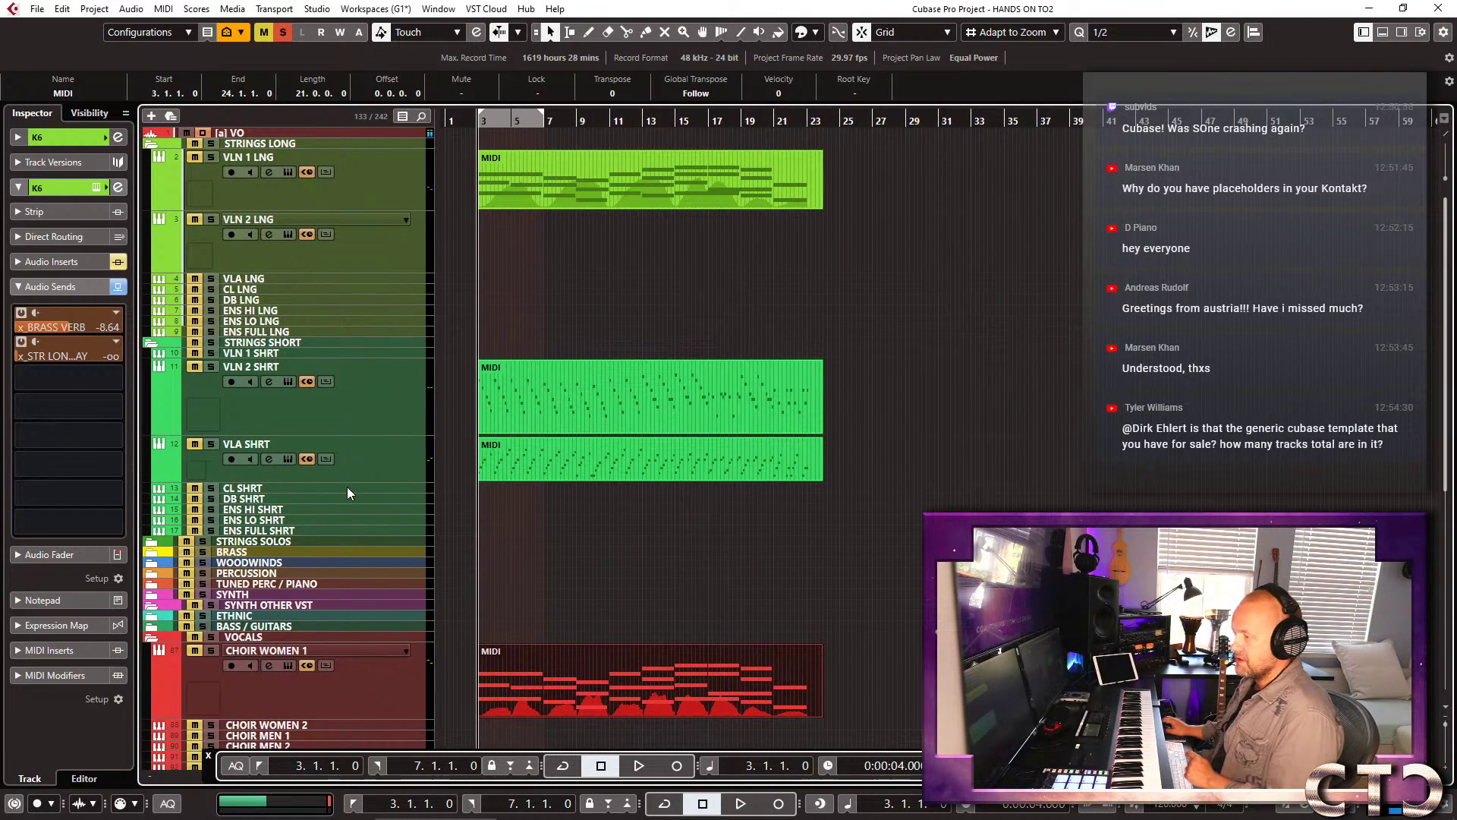
left_click(277, 523)
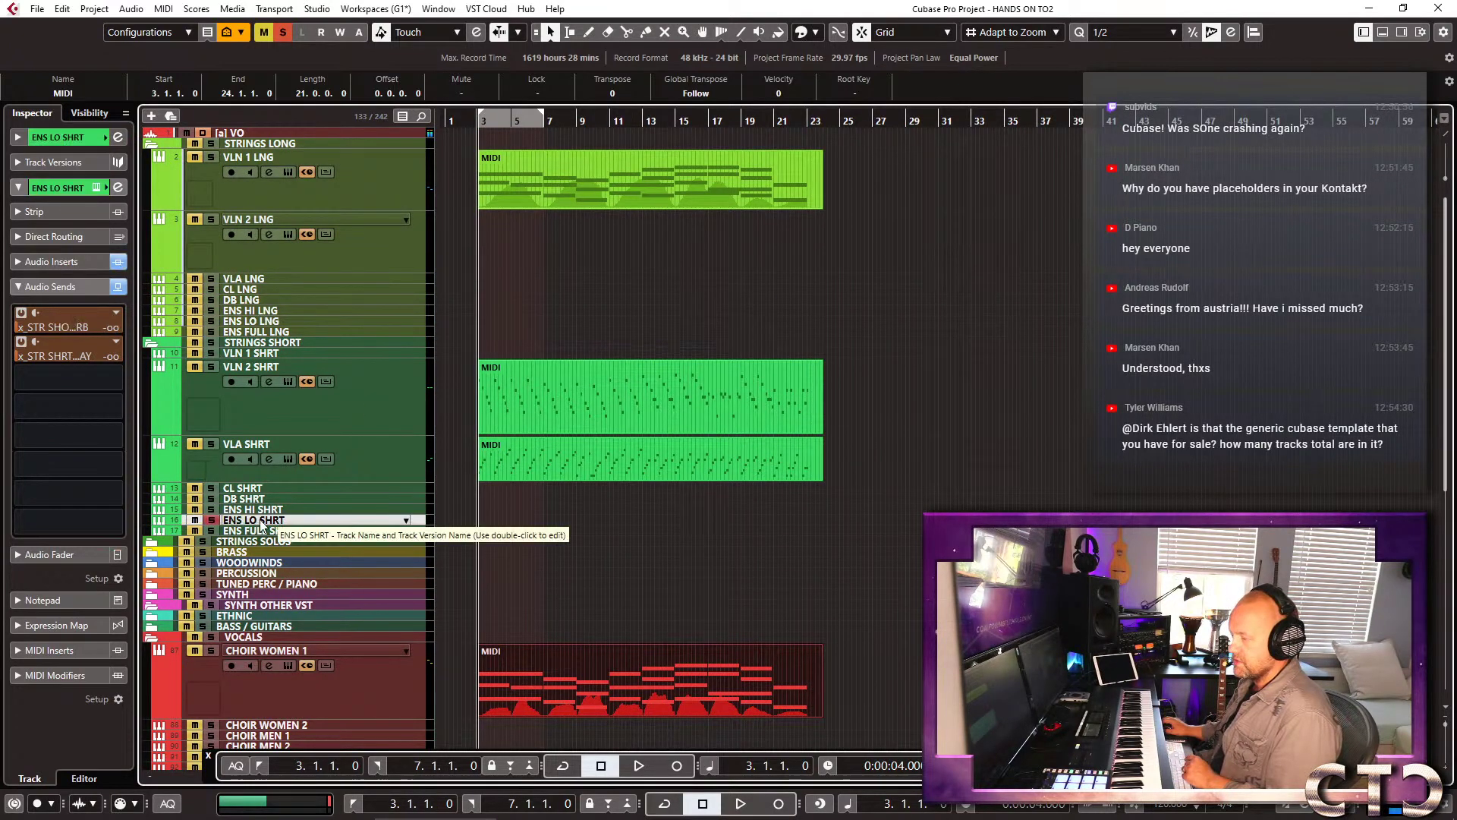
key("e")
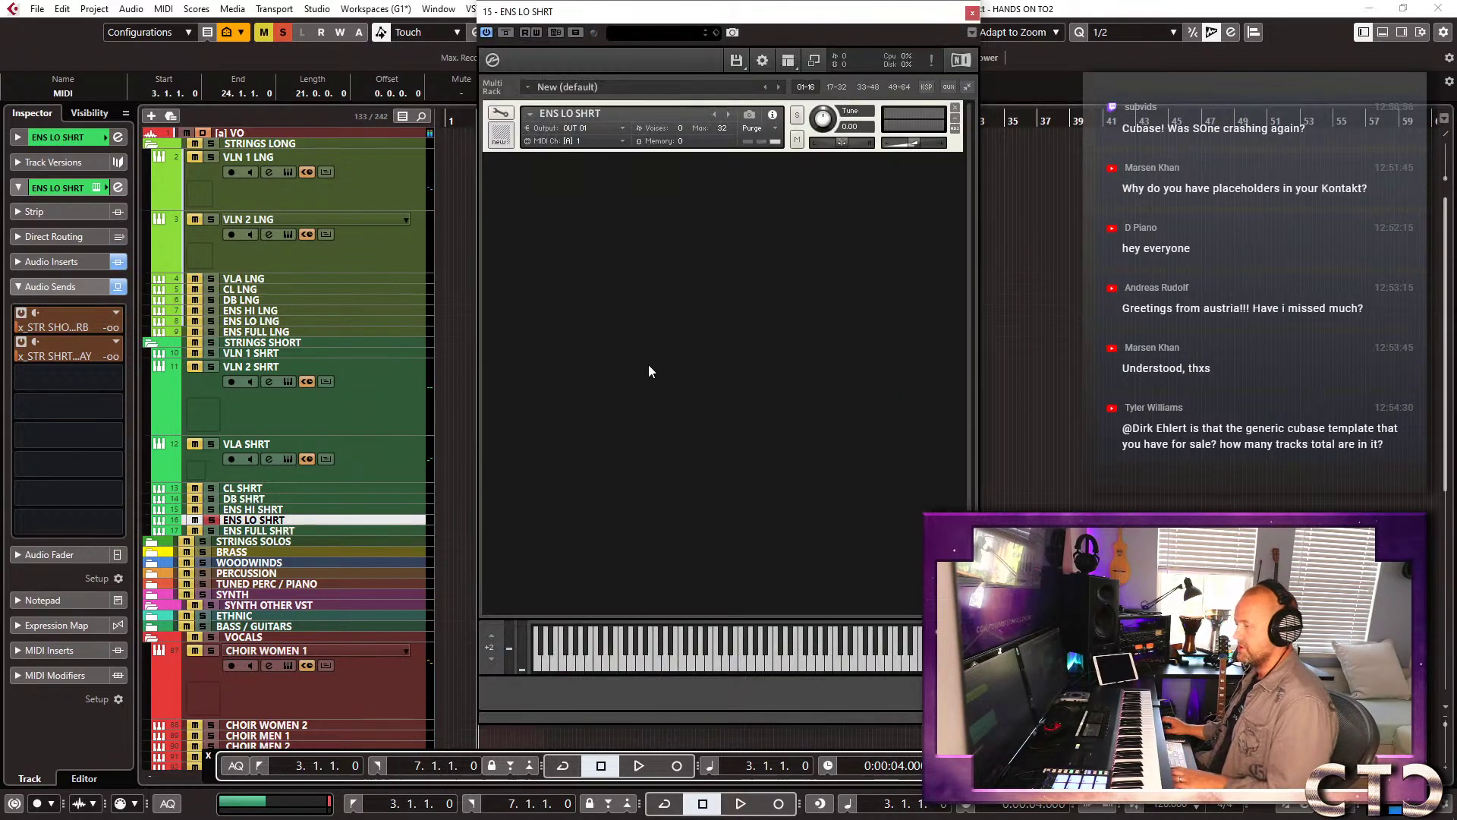
right_click(531, 120)
mouse_move(613, 124)
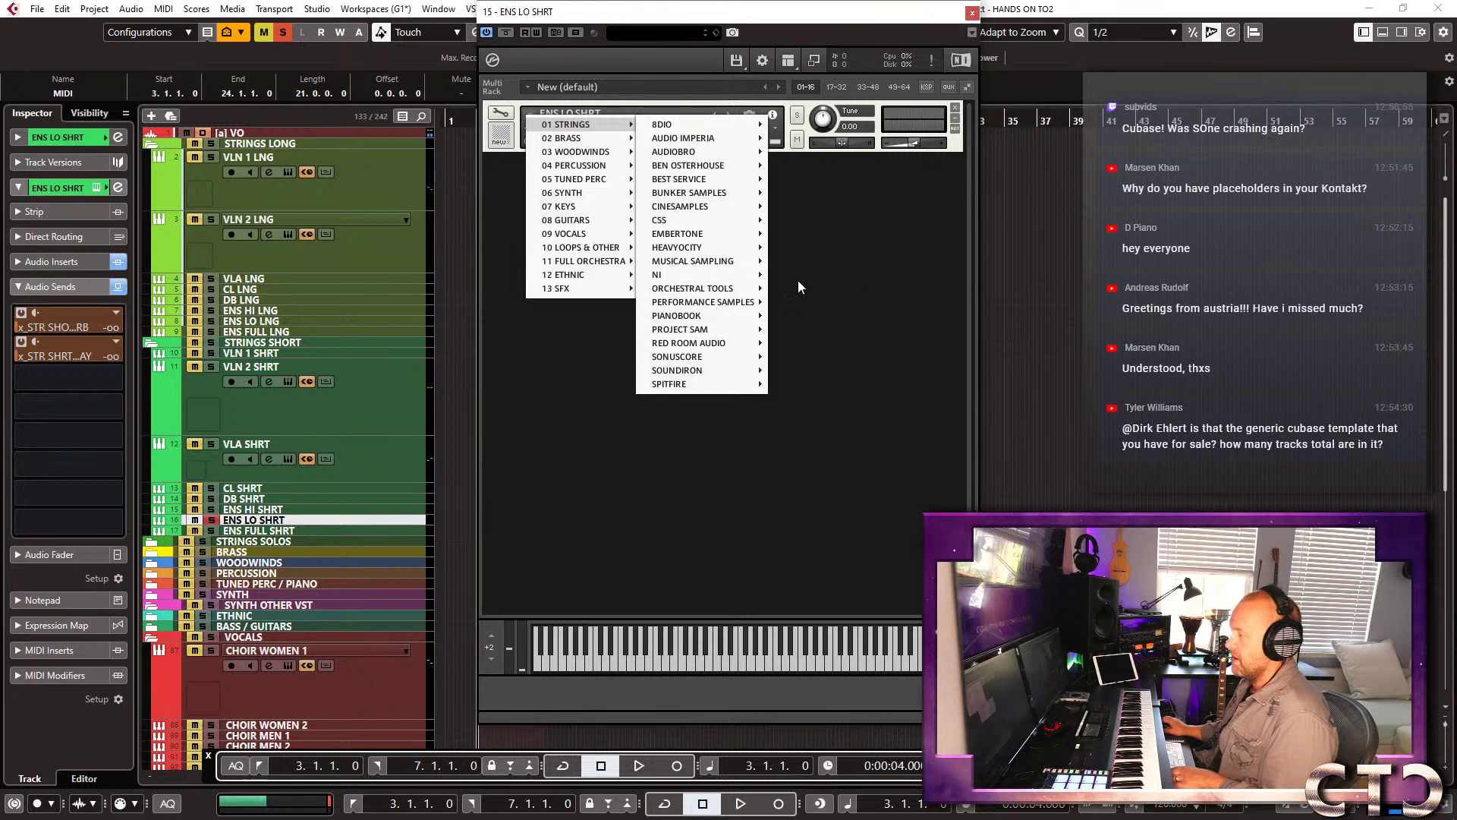
mouse_move(749, 291)
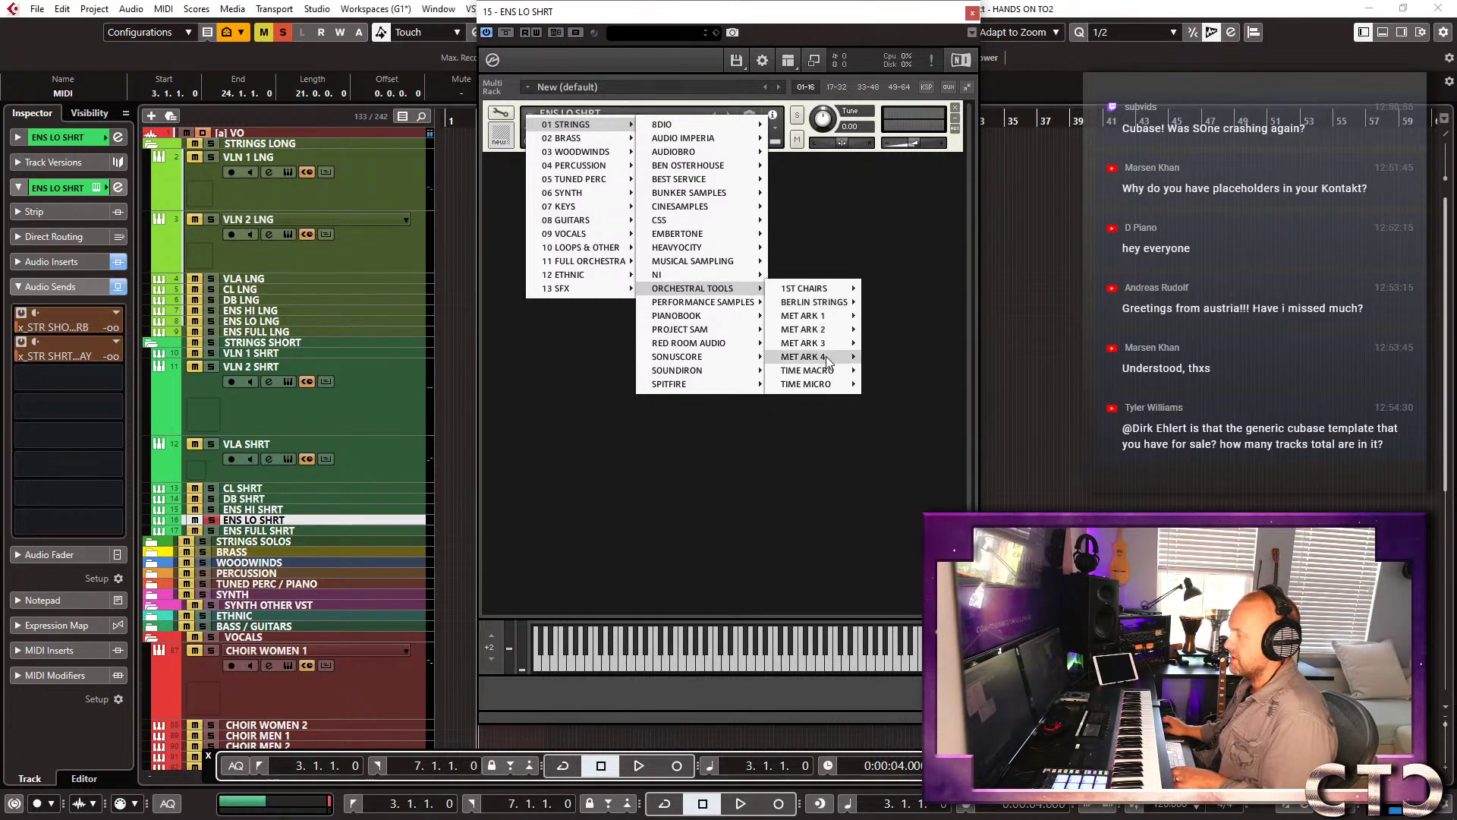
mouse_move(826, 357)
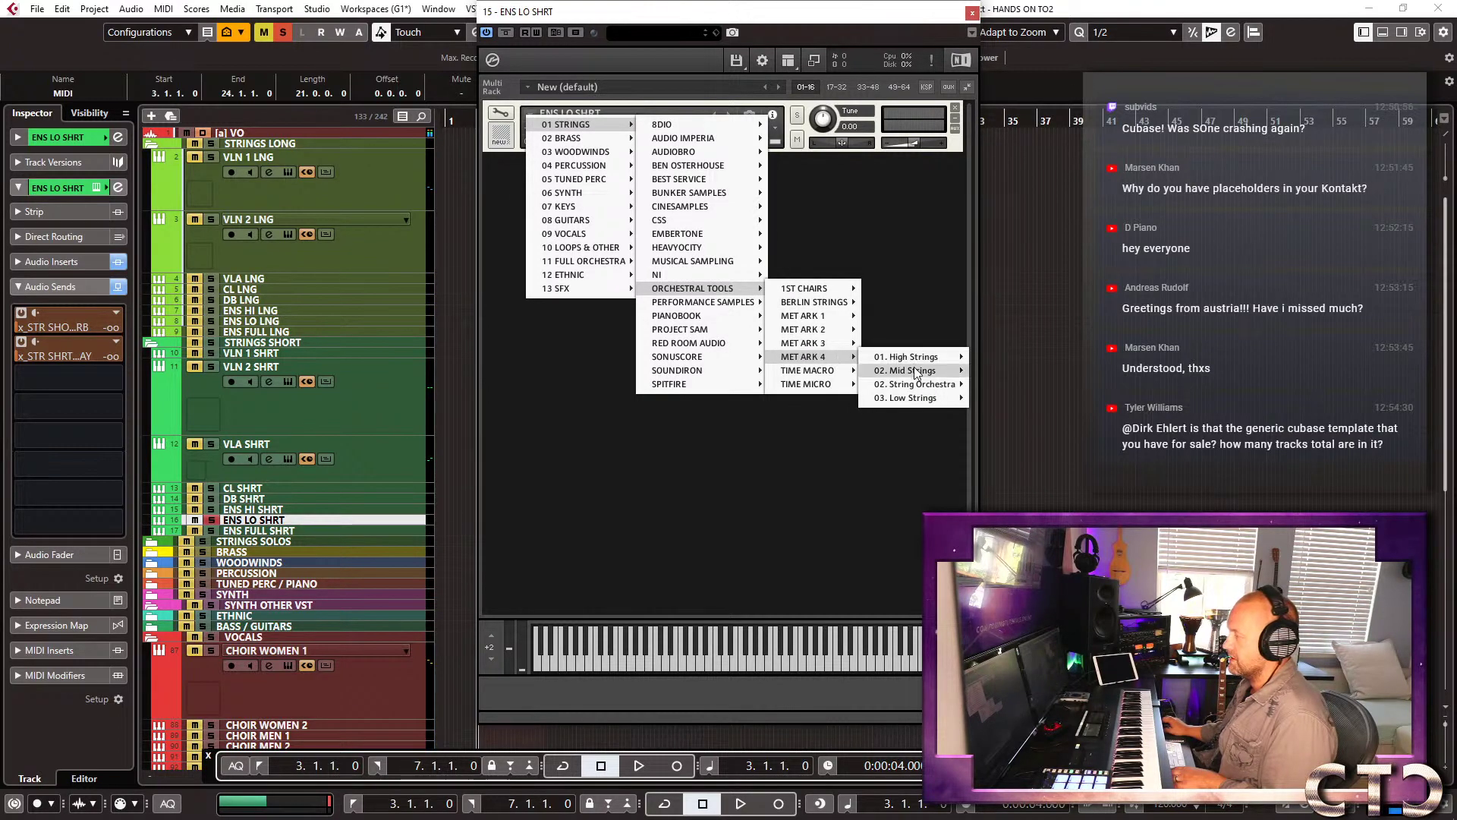
mouse_move(911, 385)
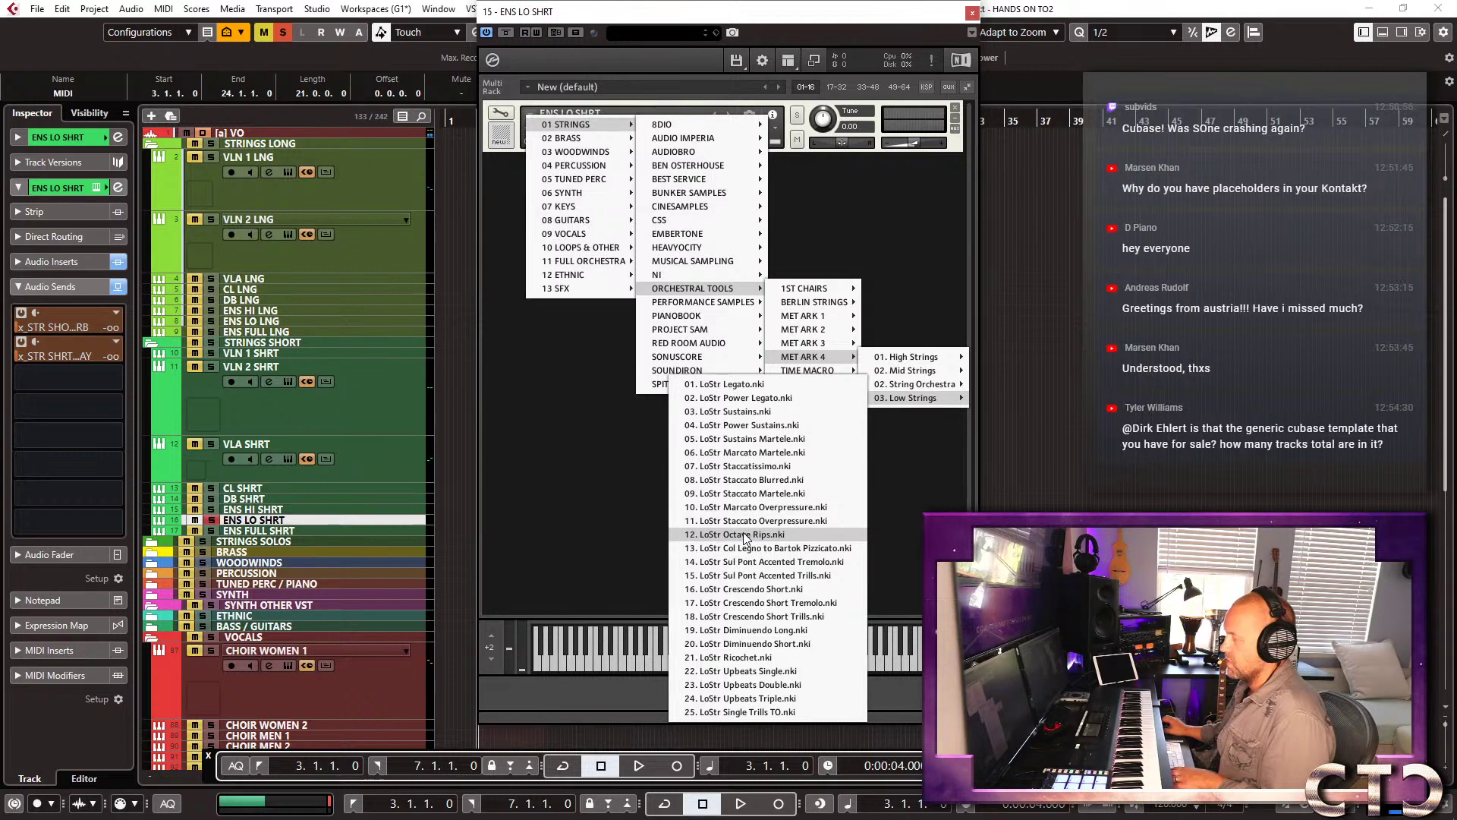
mouse_move(810, 330)
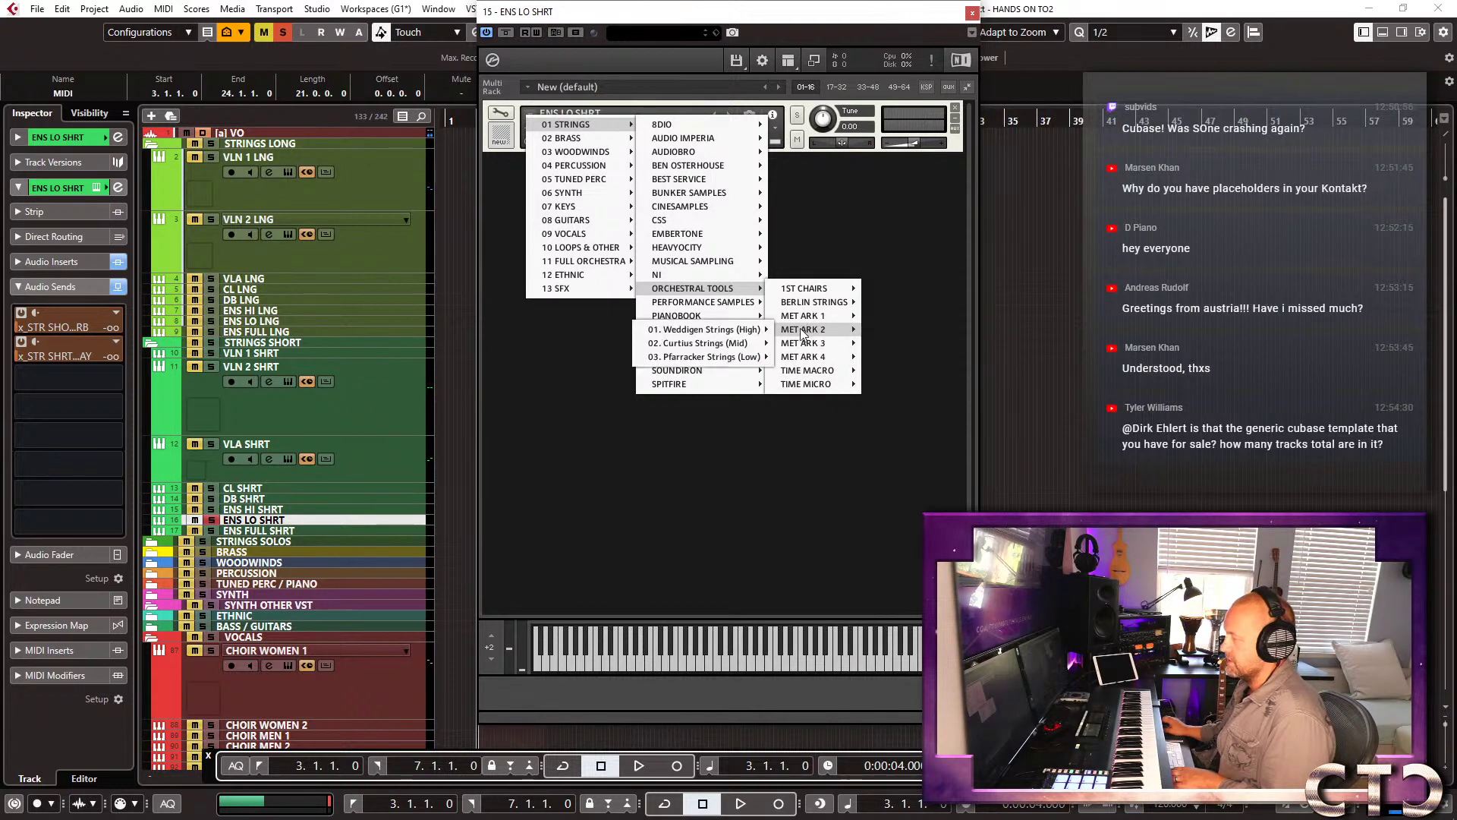
mouse_move(744, 363)
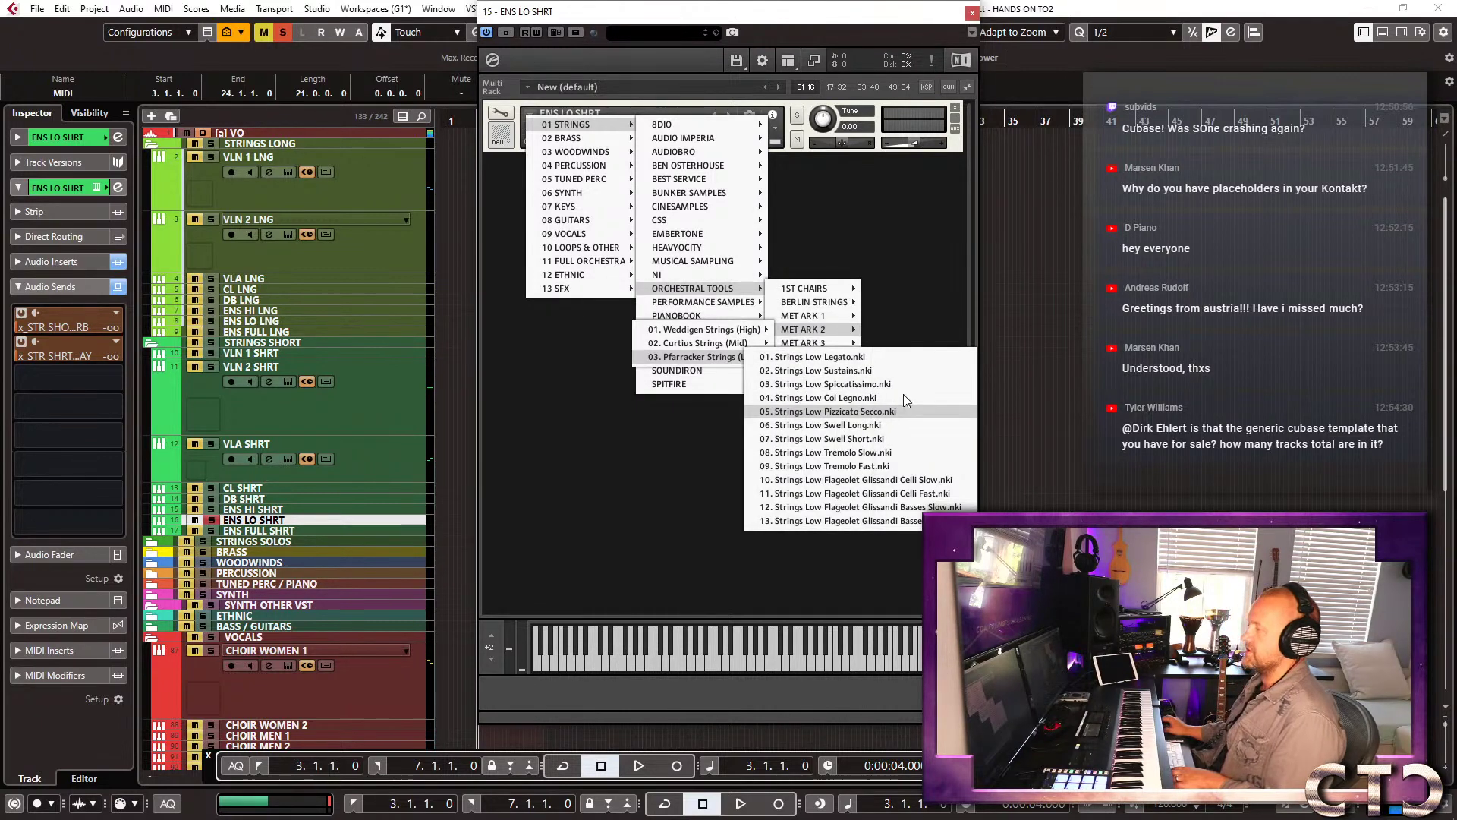
left_click(816, 412)
key("Escape")
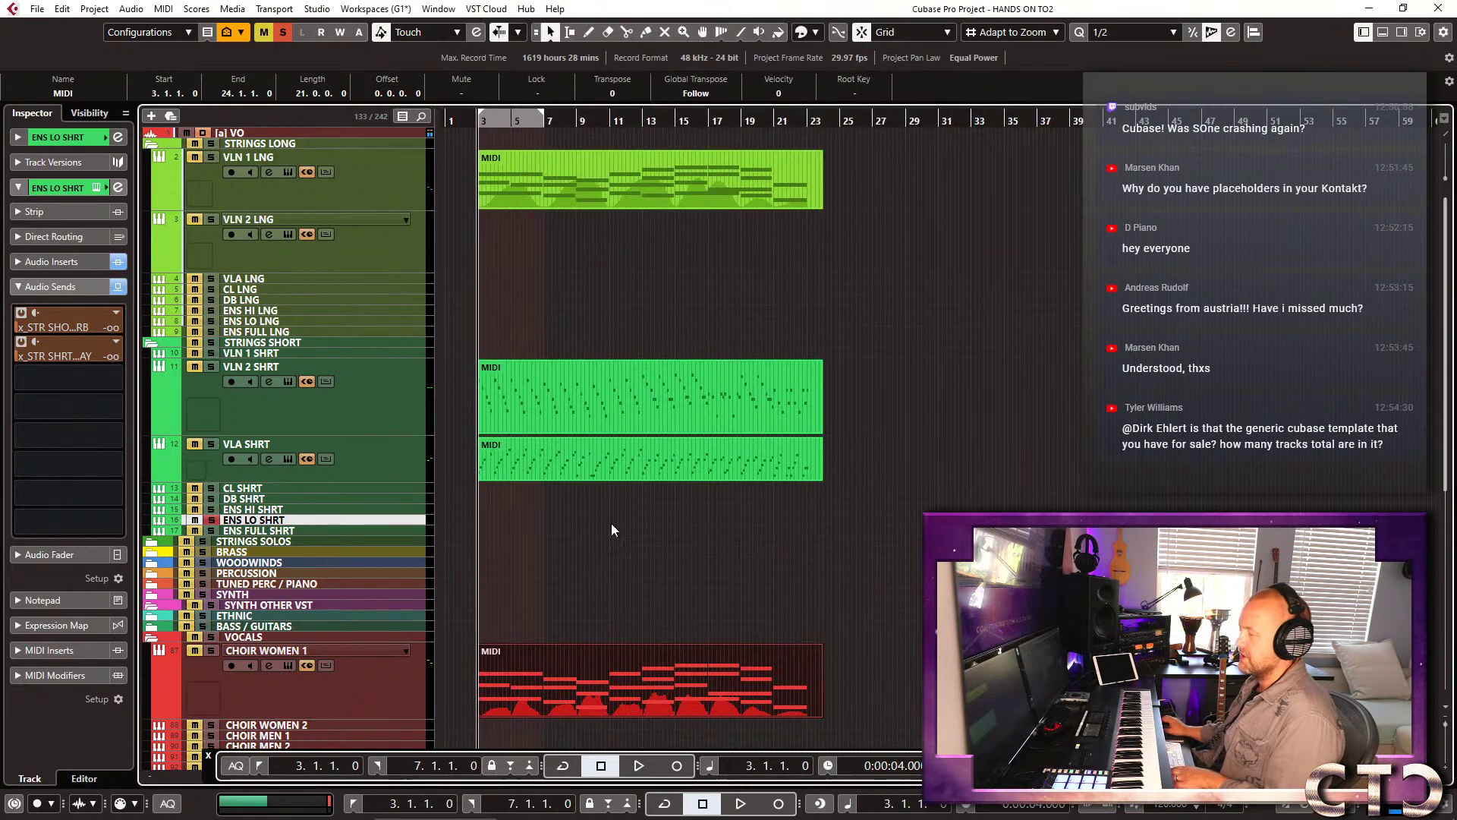
Turn off the soloing and move the fifth imported MIDI part onto the ENS LO SHRT track.
scroll(599, 584, "down", 5)
left_click(522, 726)
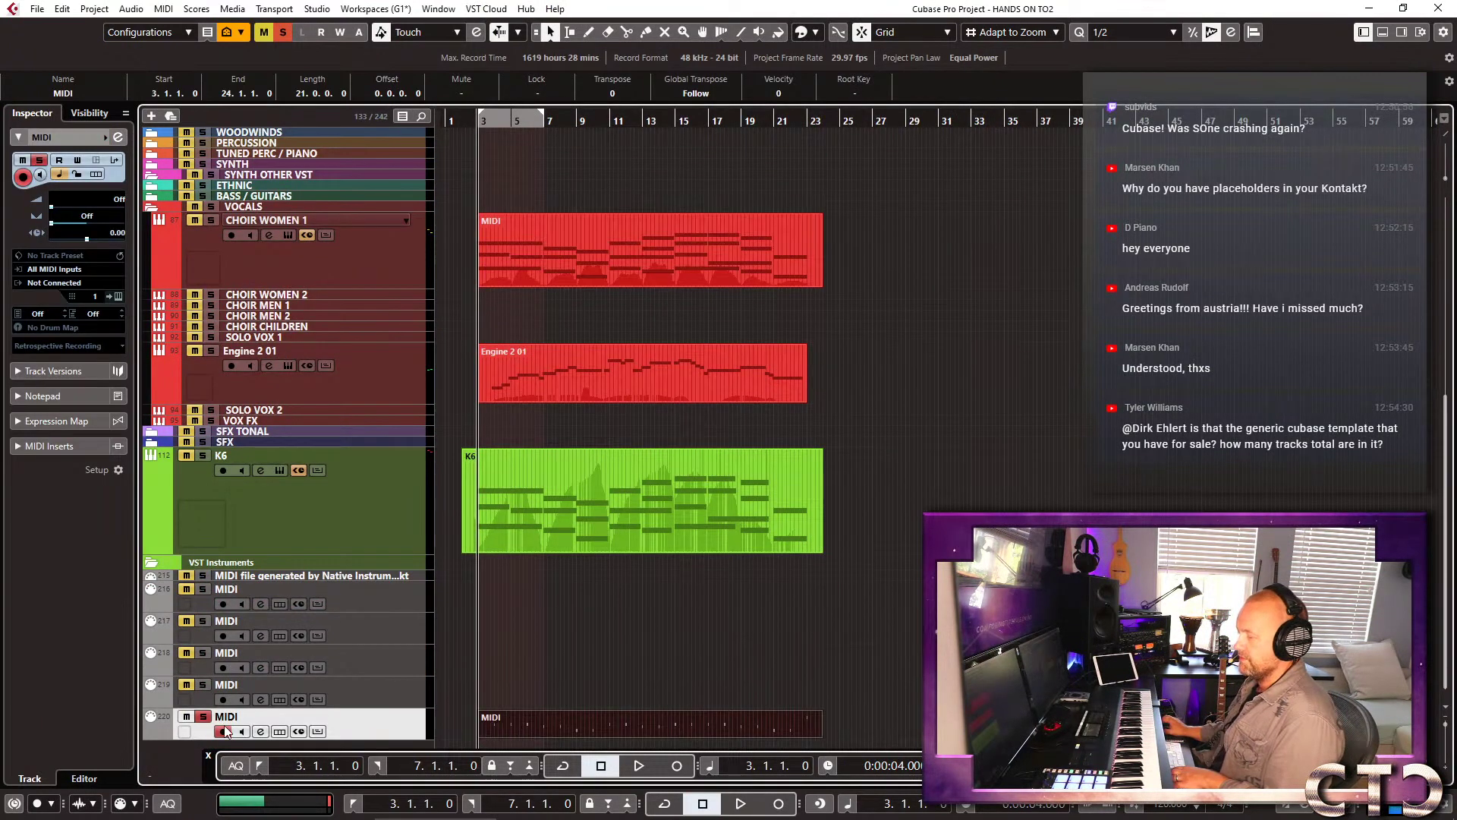
left_click(199, 717)
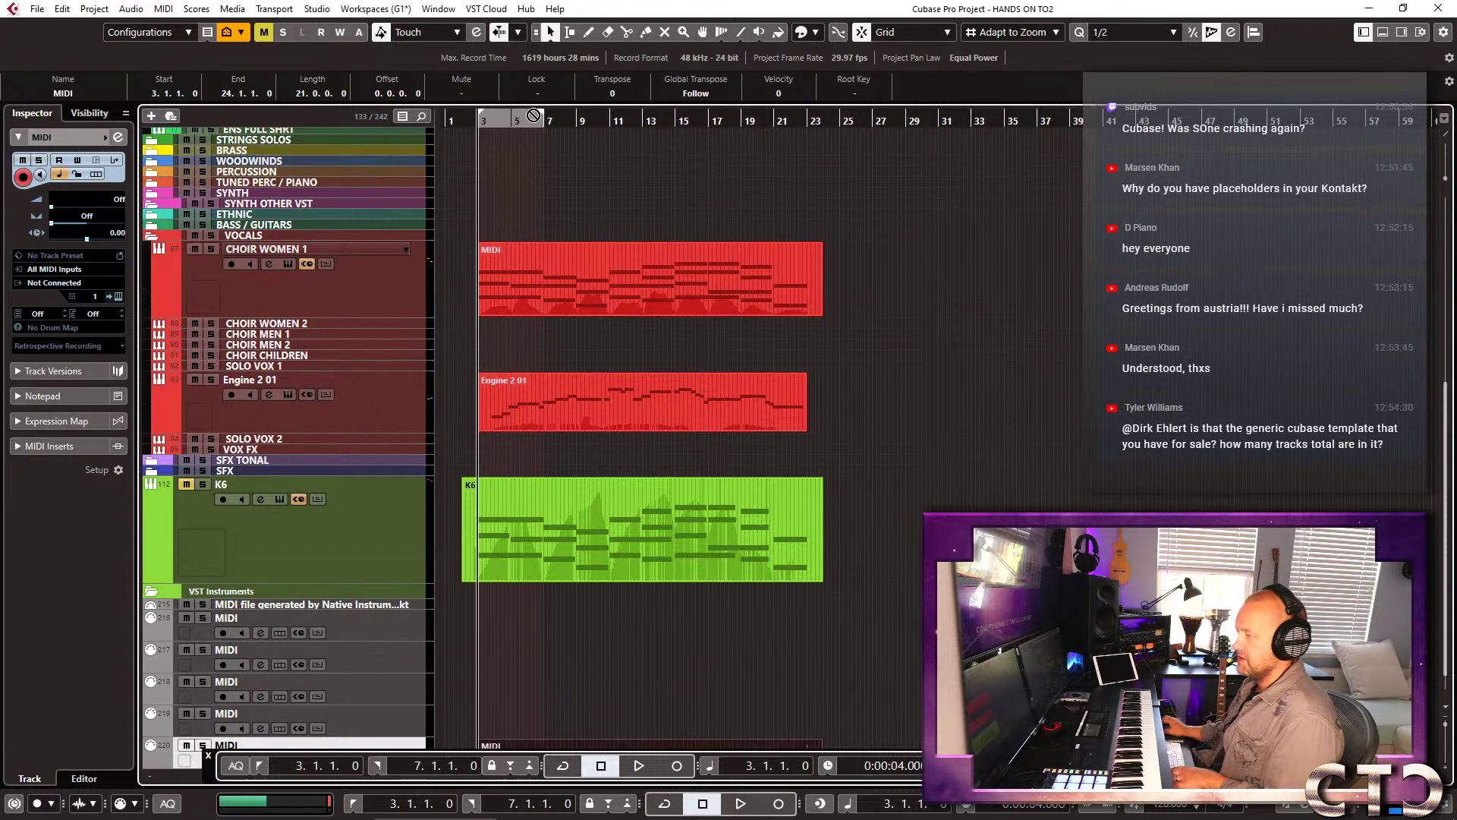
scroll(502, 133, "up", 5)
left_click_drag(506, 148, 495, 273)
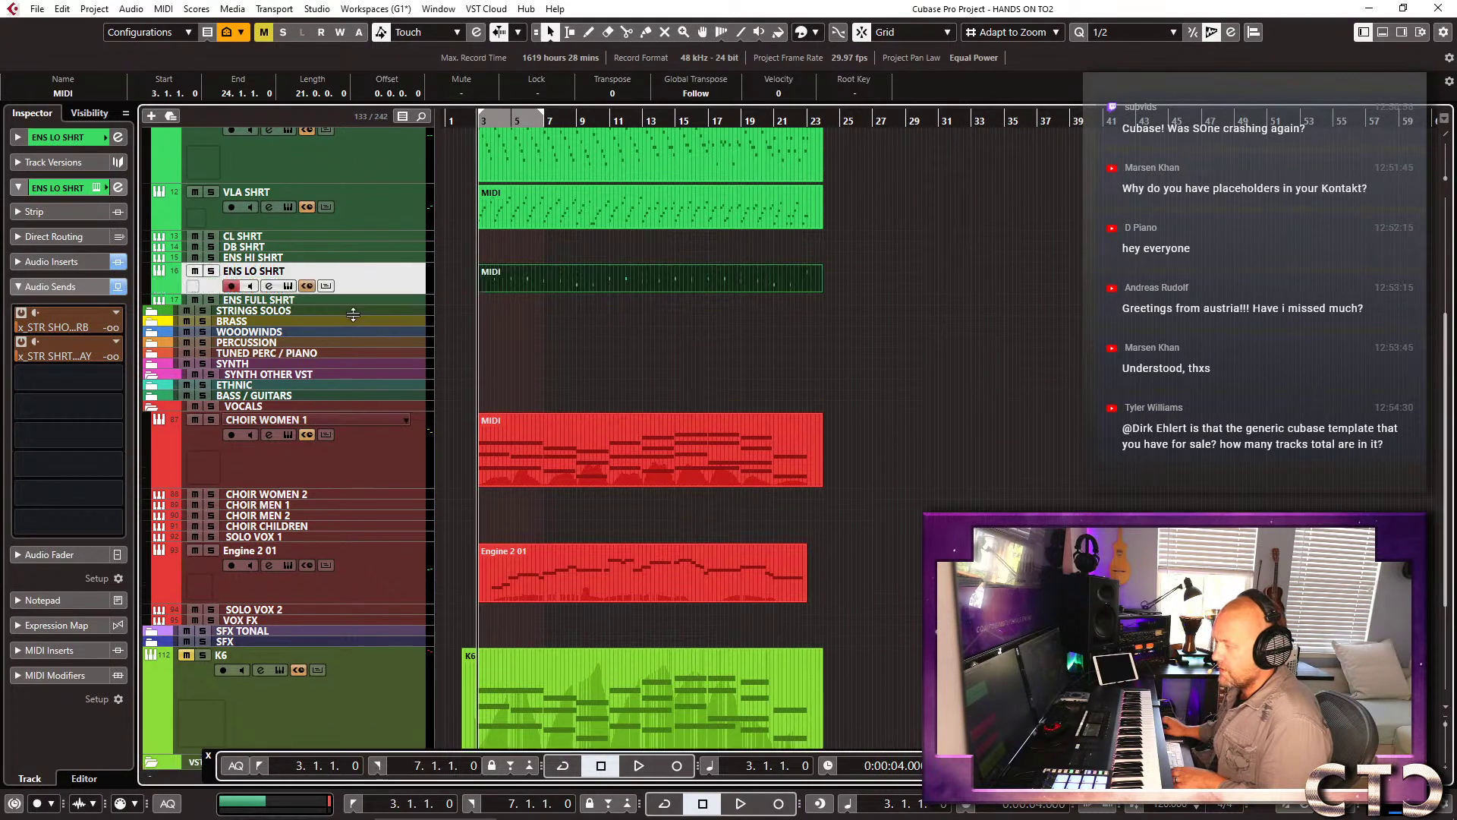
Solo and play the ENS LO SHRT part, raising its short strings reverb send to -11.1.
key("s")
key("space")
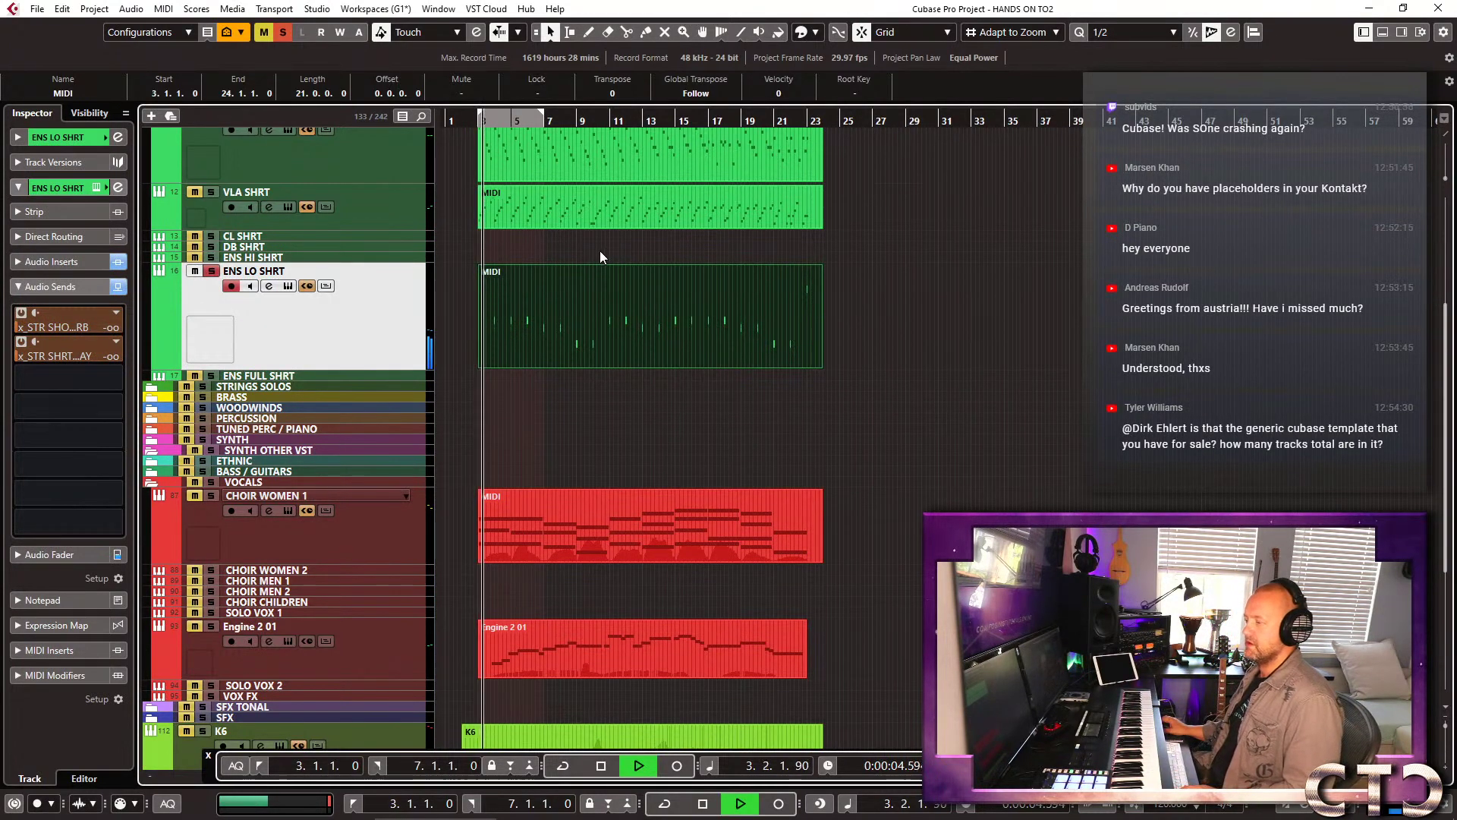
left_click_drag(23, 331, 83, 326)
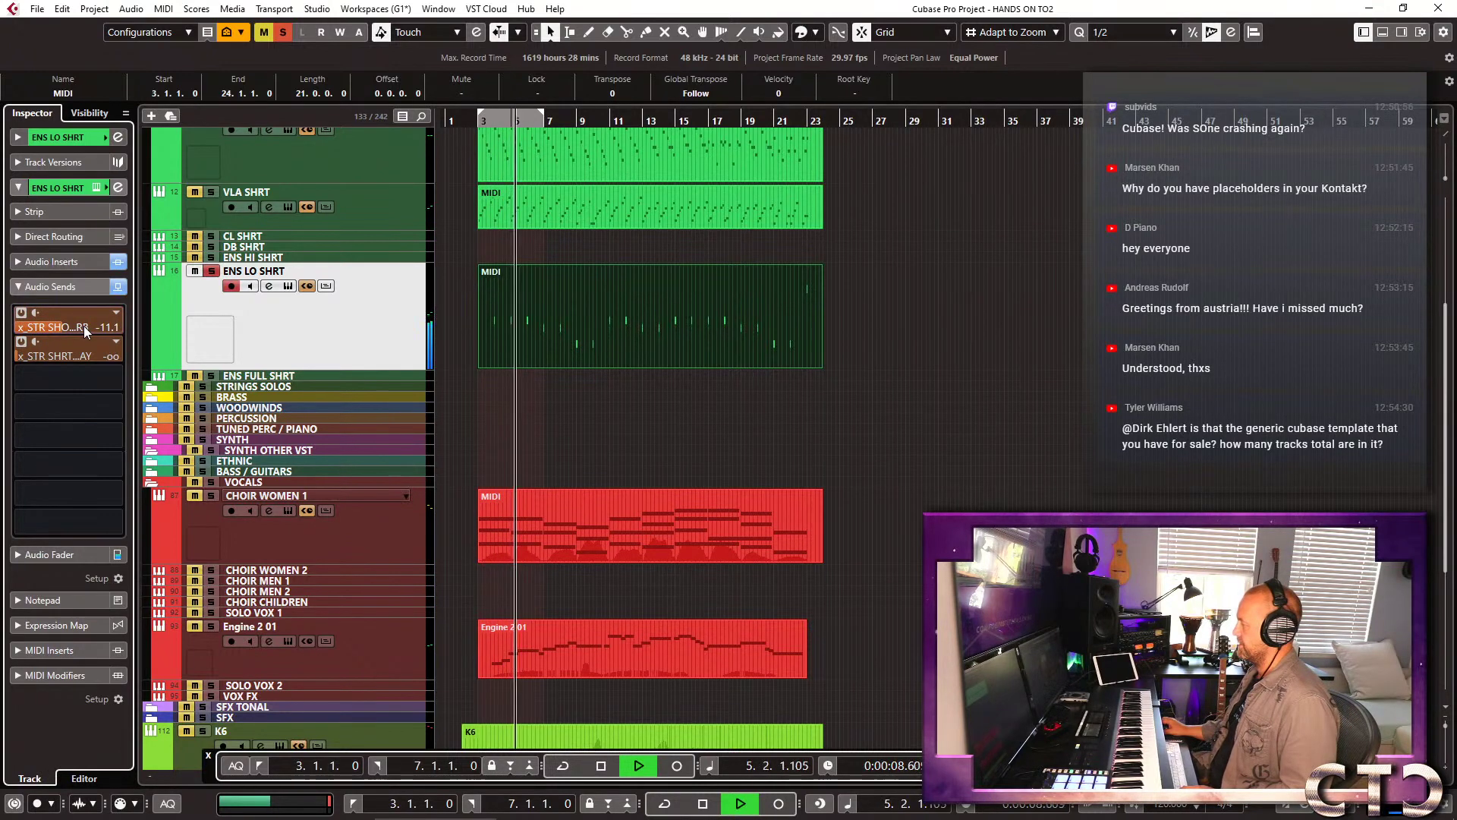
left_click(603, 286)
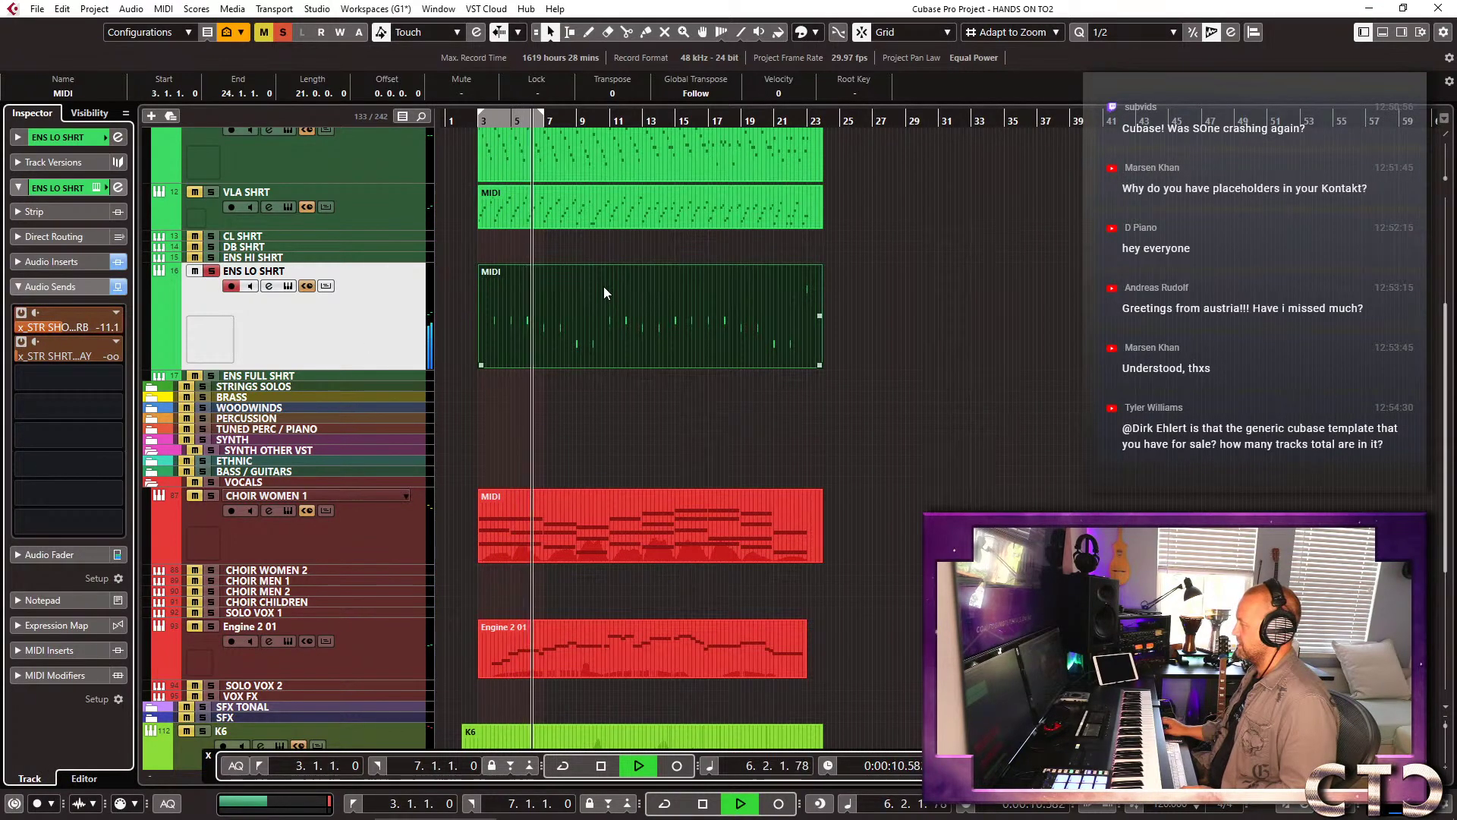
key("space")
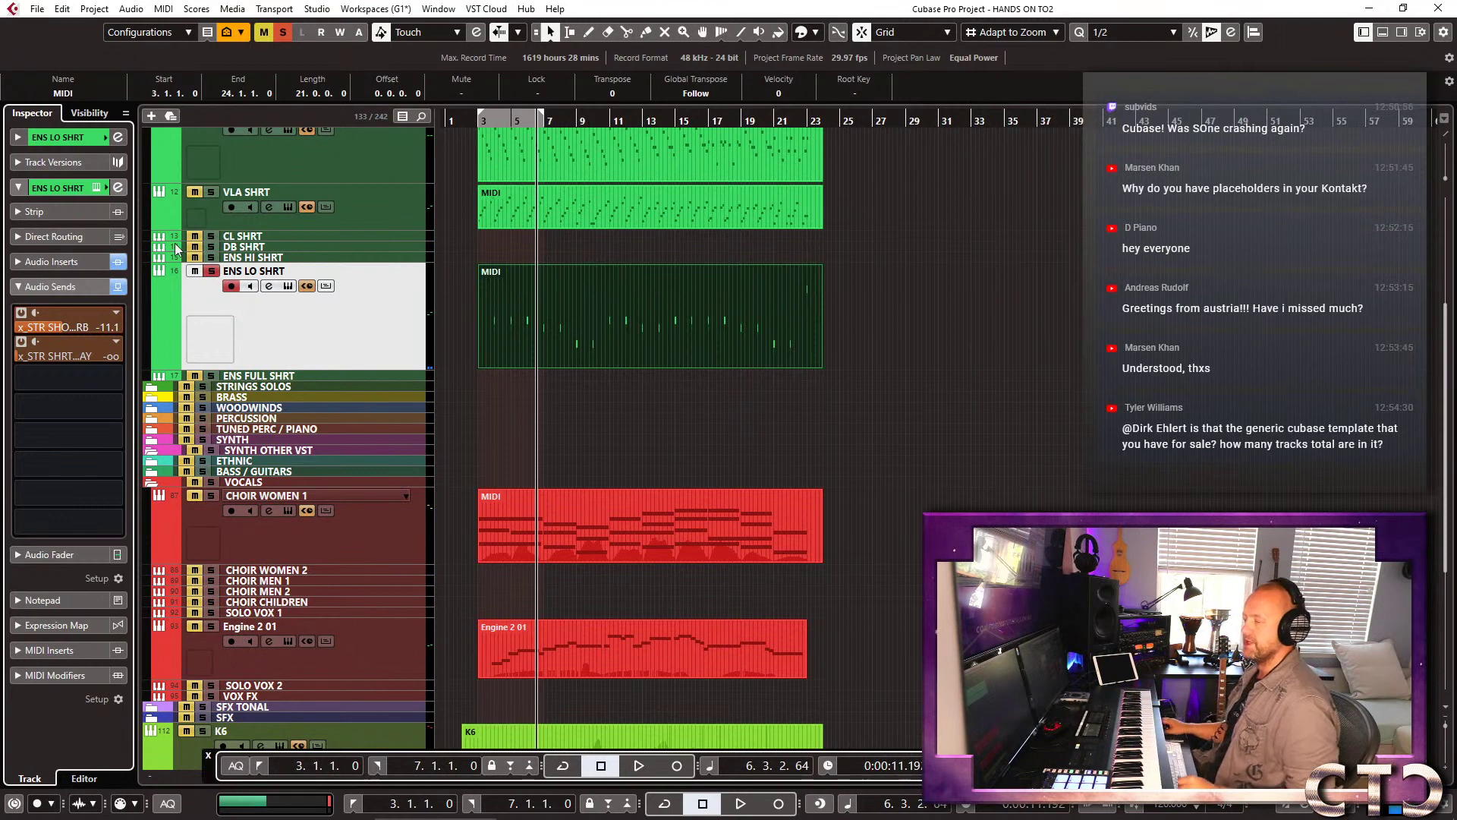
Unsolo ENS LO SHRT, return the playhead to the left locator and solo the K6 track.
left_click(210, 272)
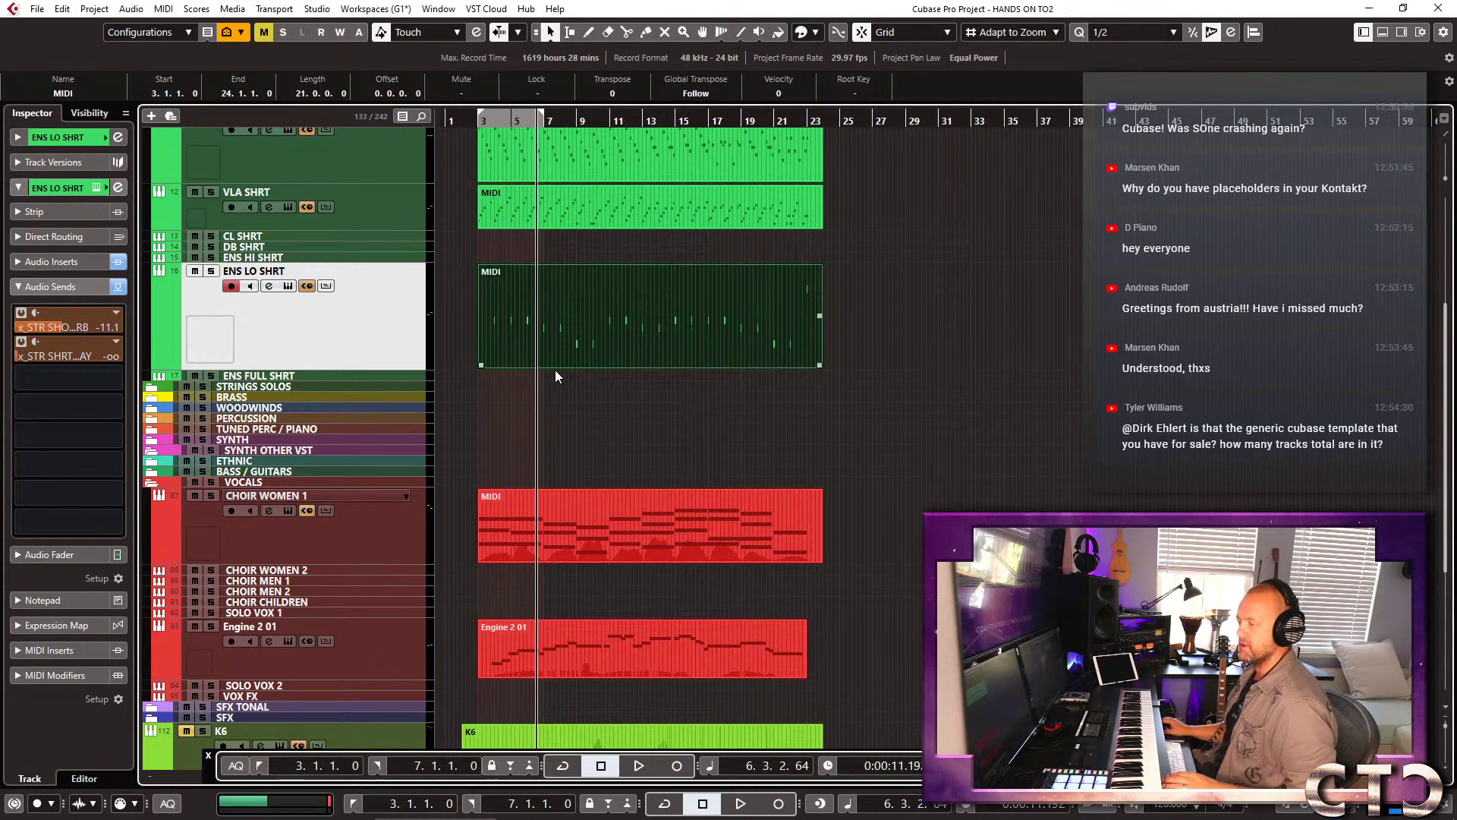
scroll(584, 395, "down", 4)
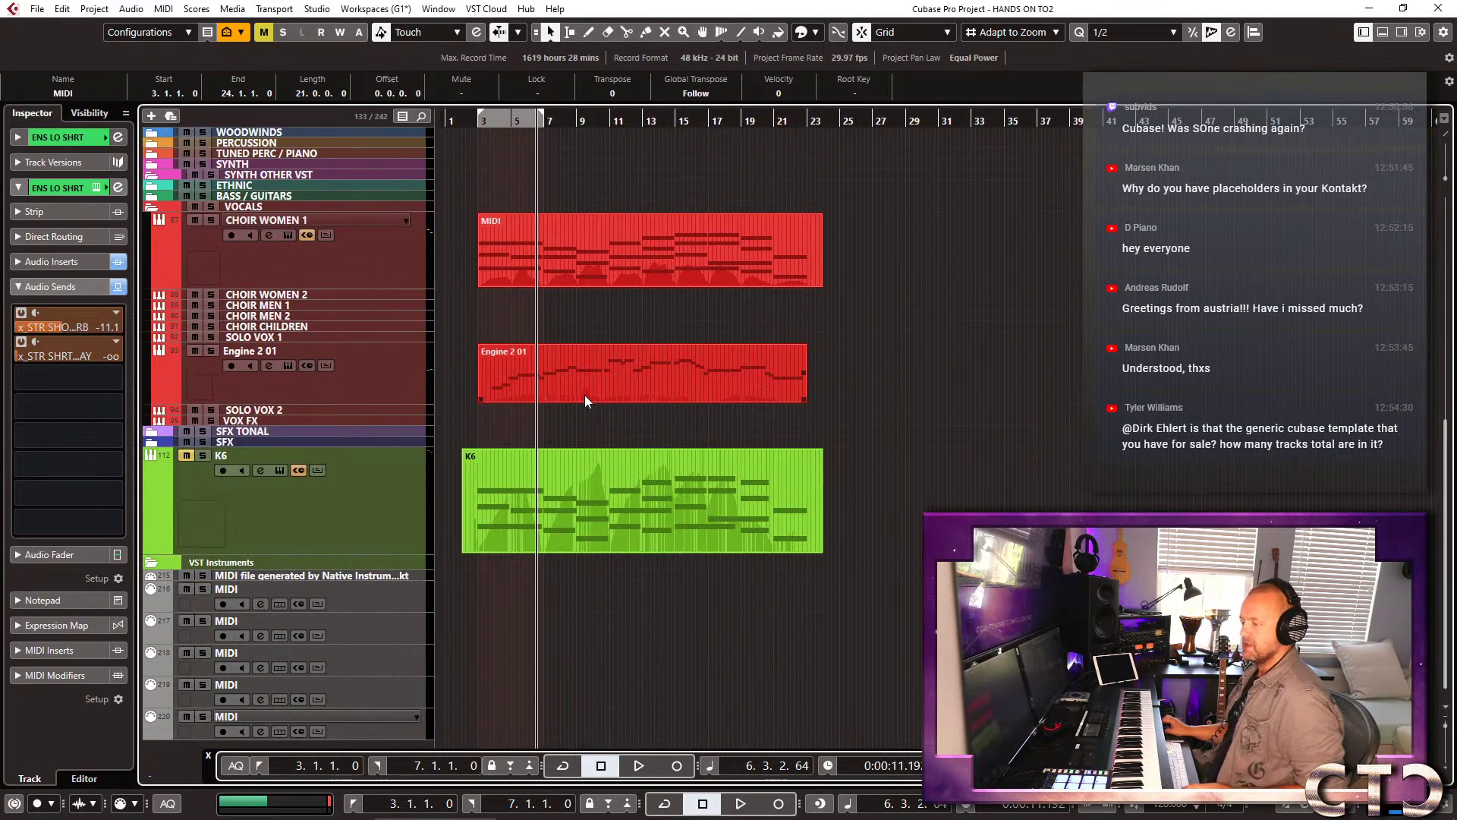
scroll(559, 462, "up", 2)
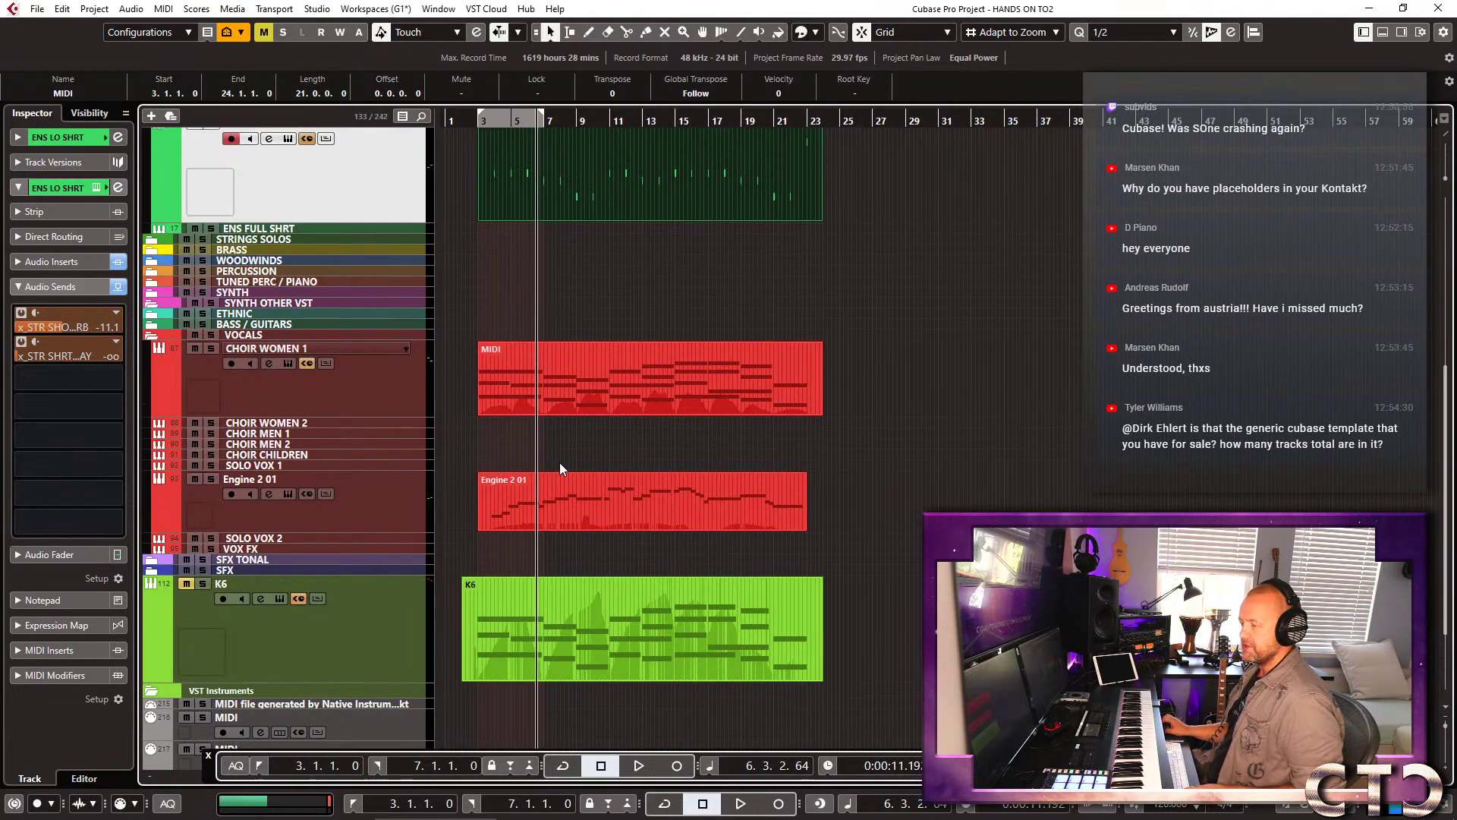
key("KP_1")
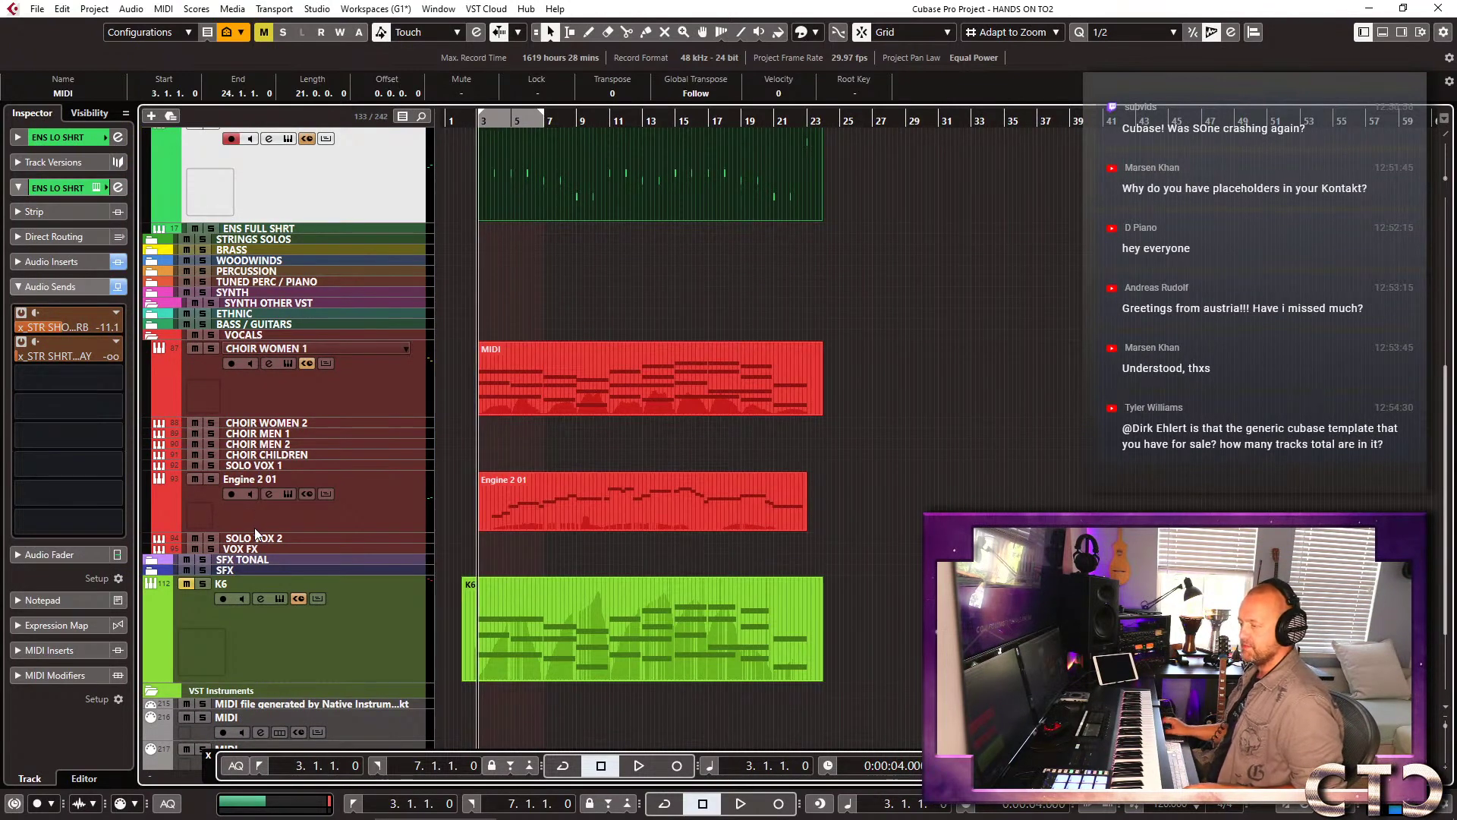
left_click(202, 582)
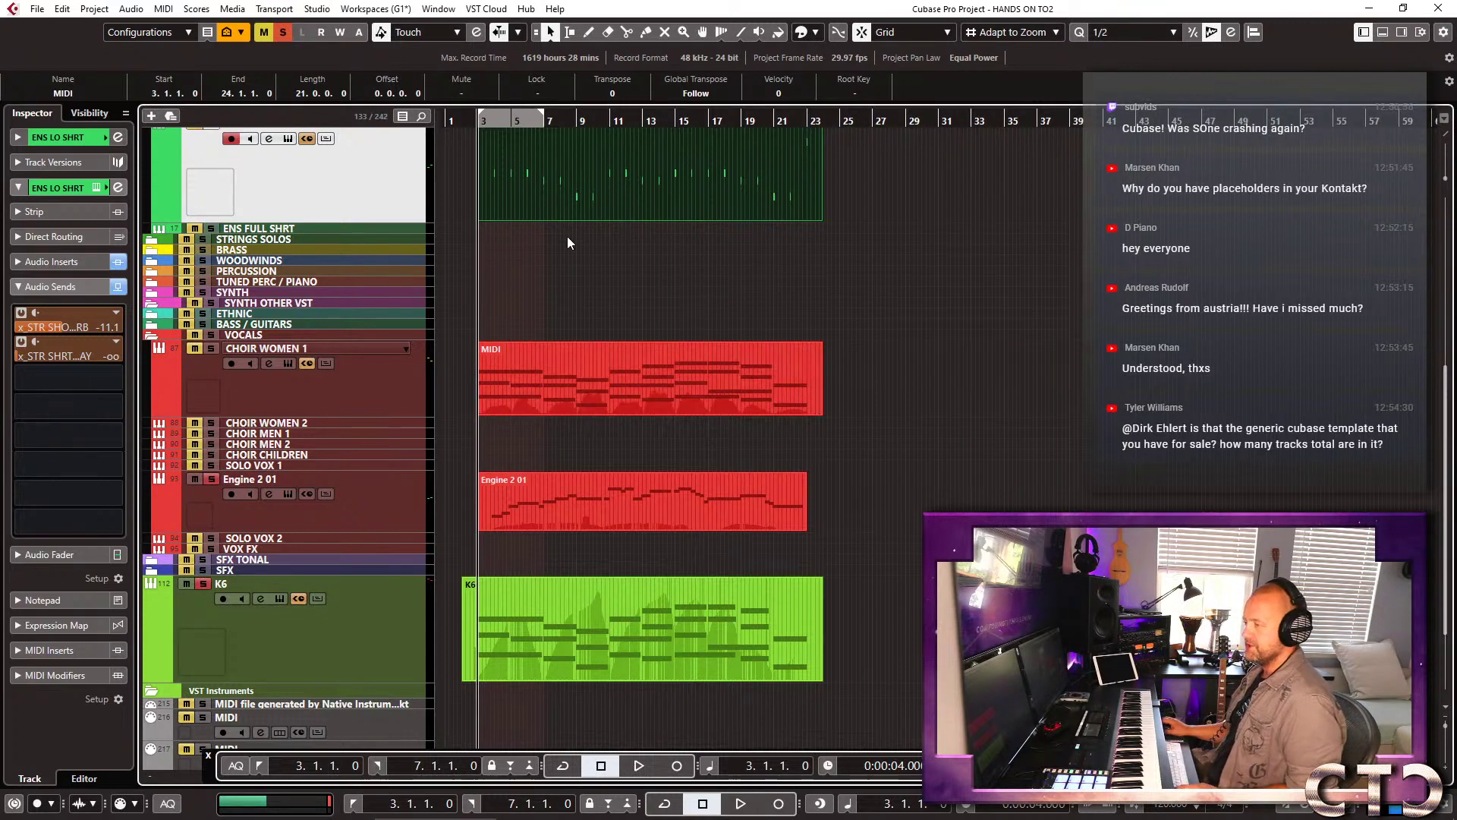
Play the soloed K6 part from the left locator, unsolo it and return the playhead to the left locator.
key("space")
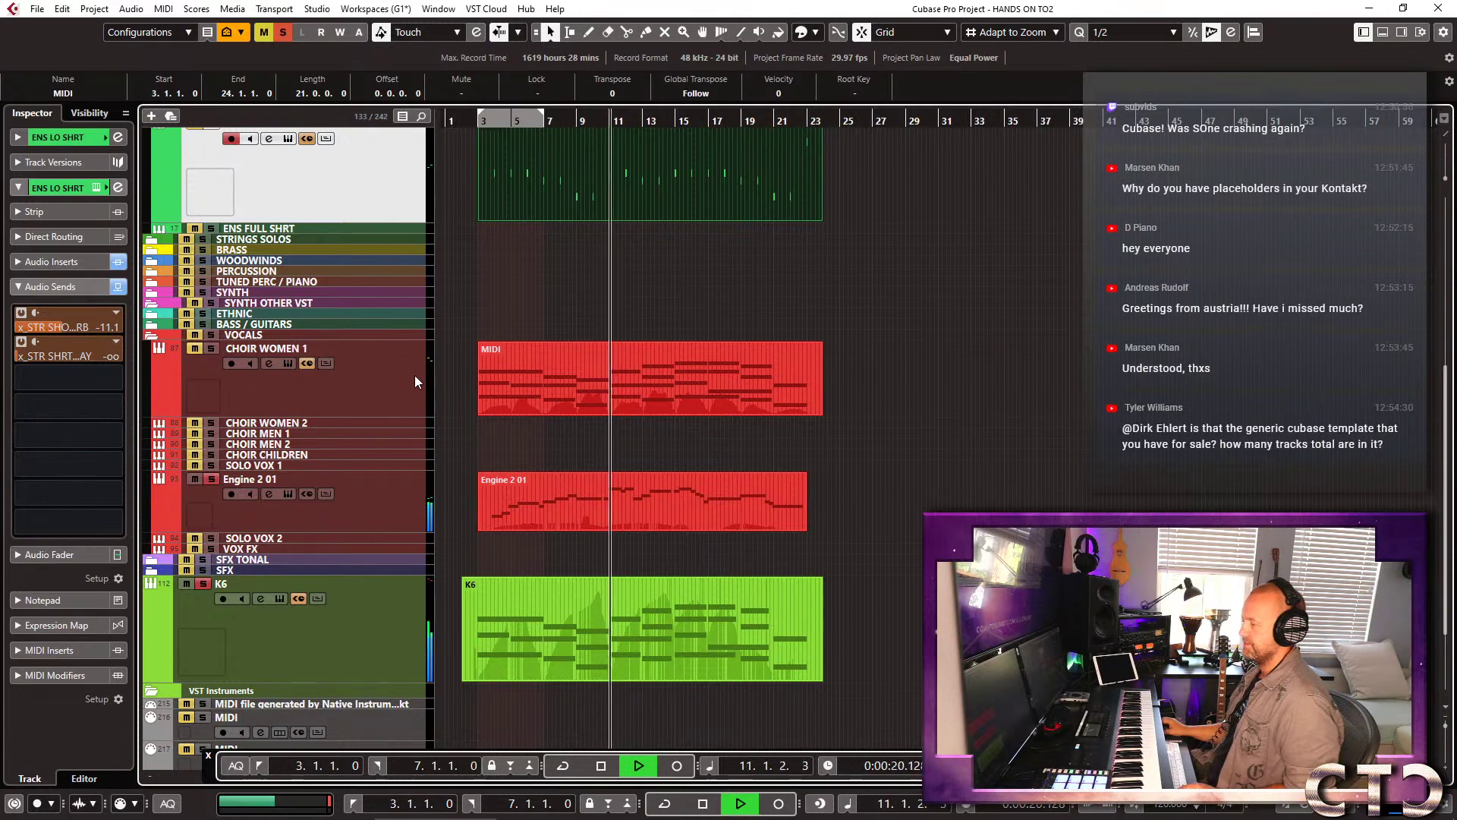
key("space")
left_click(203, 584)
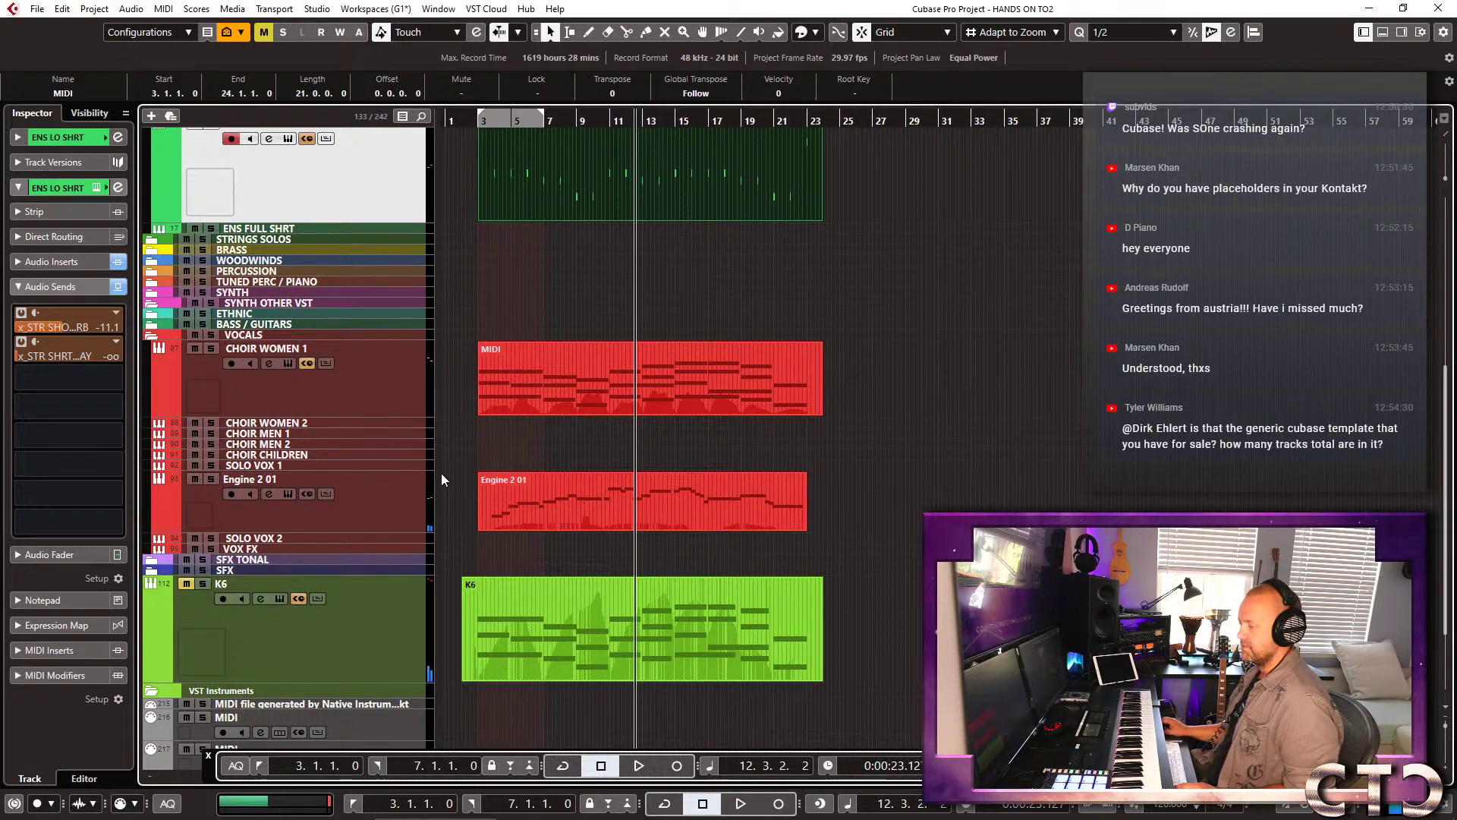
scroll(865, 321, "up", 5)
key("KP_1")
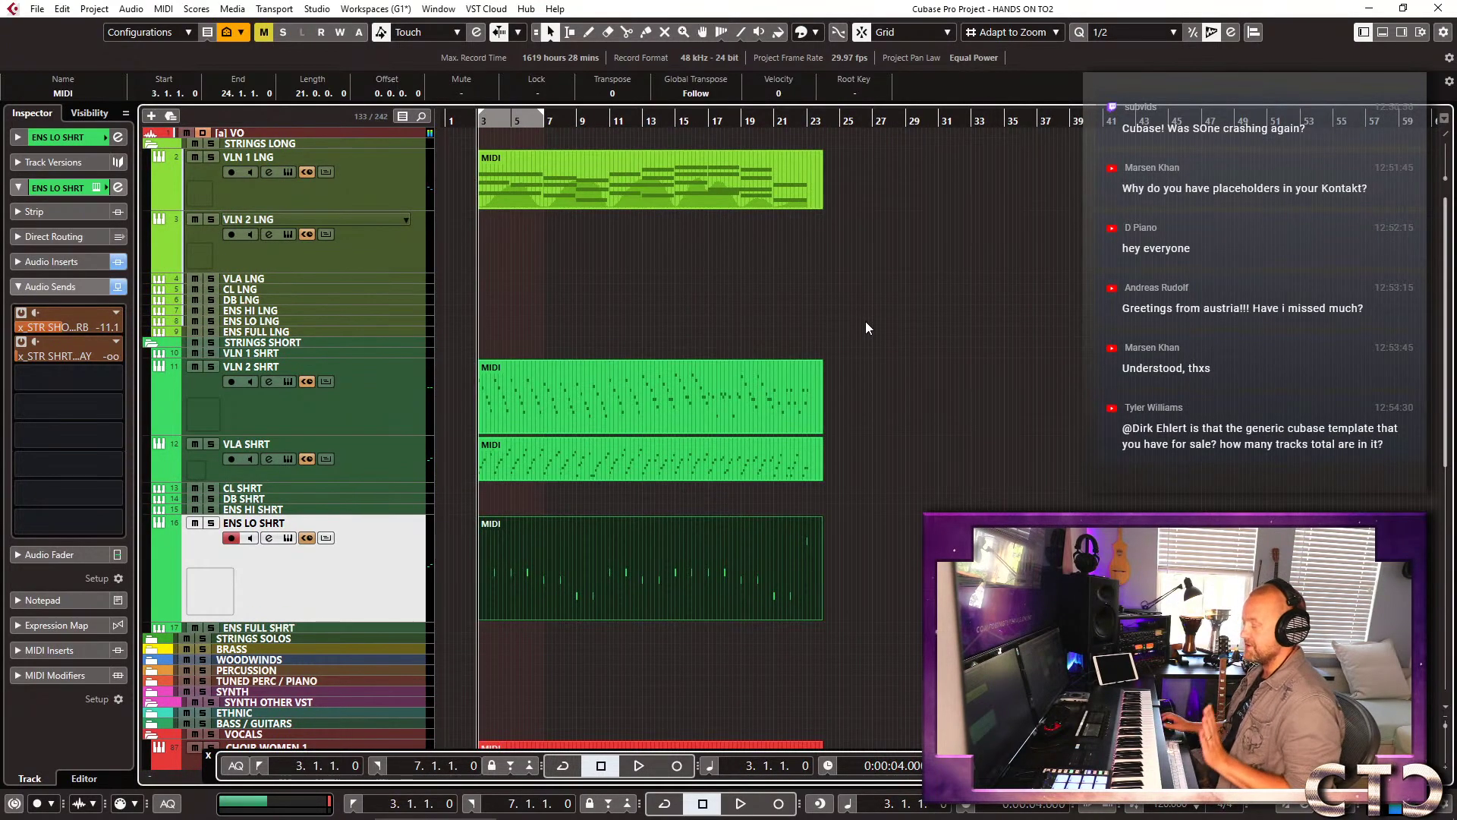
Play the re-voiced string, choir and vocal tracks together with K6 muted, reviewing each part down the track list.
scroll(813, 361, "down", 2)
scroll(813, 353, "down", 5)
scroll(813, 353, "up", 5)
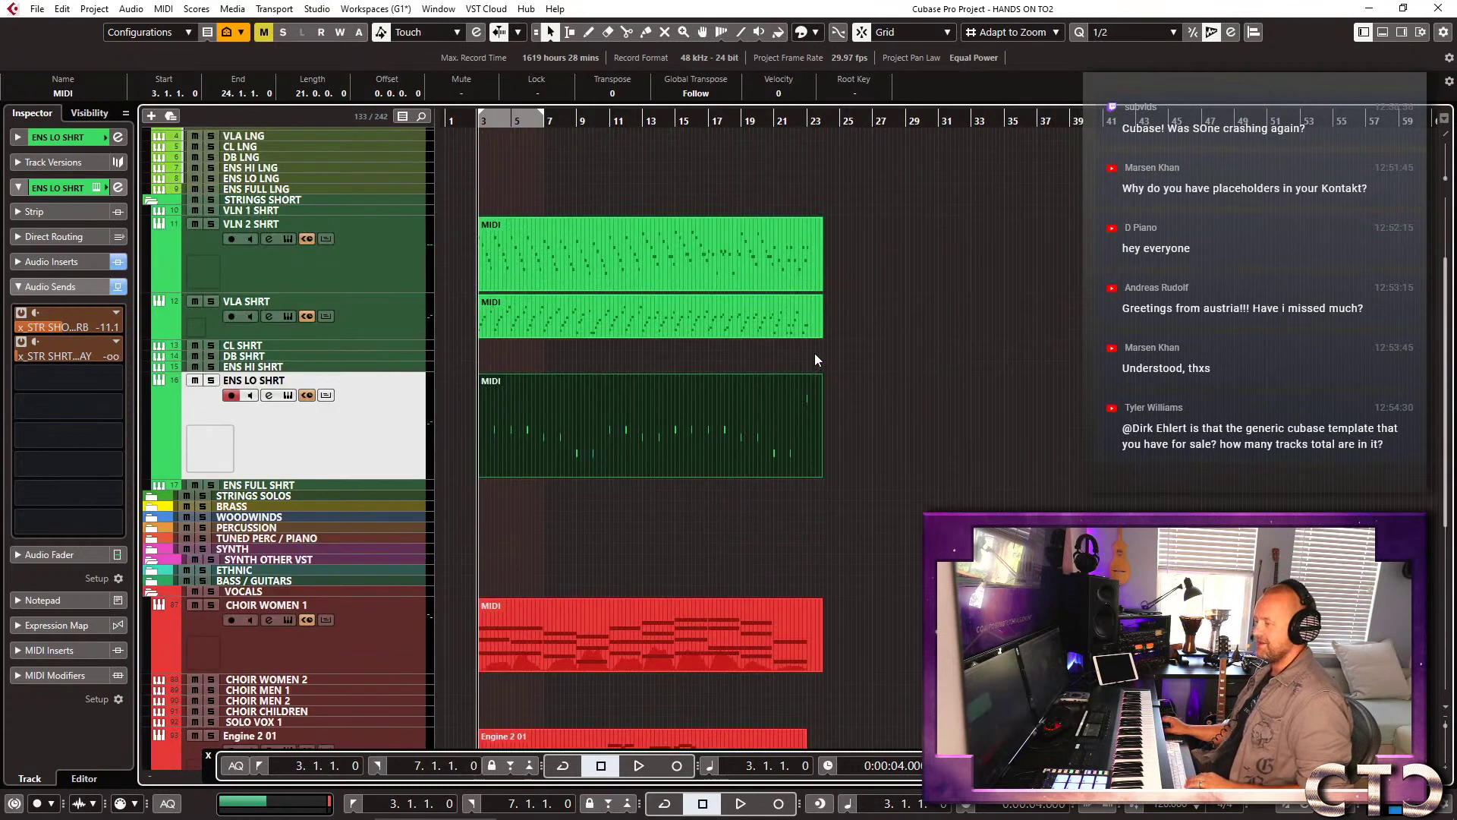
scroll(814, 352, "down", 2)
scroll(1041, 312, "down", 2)
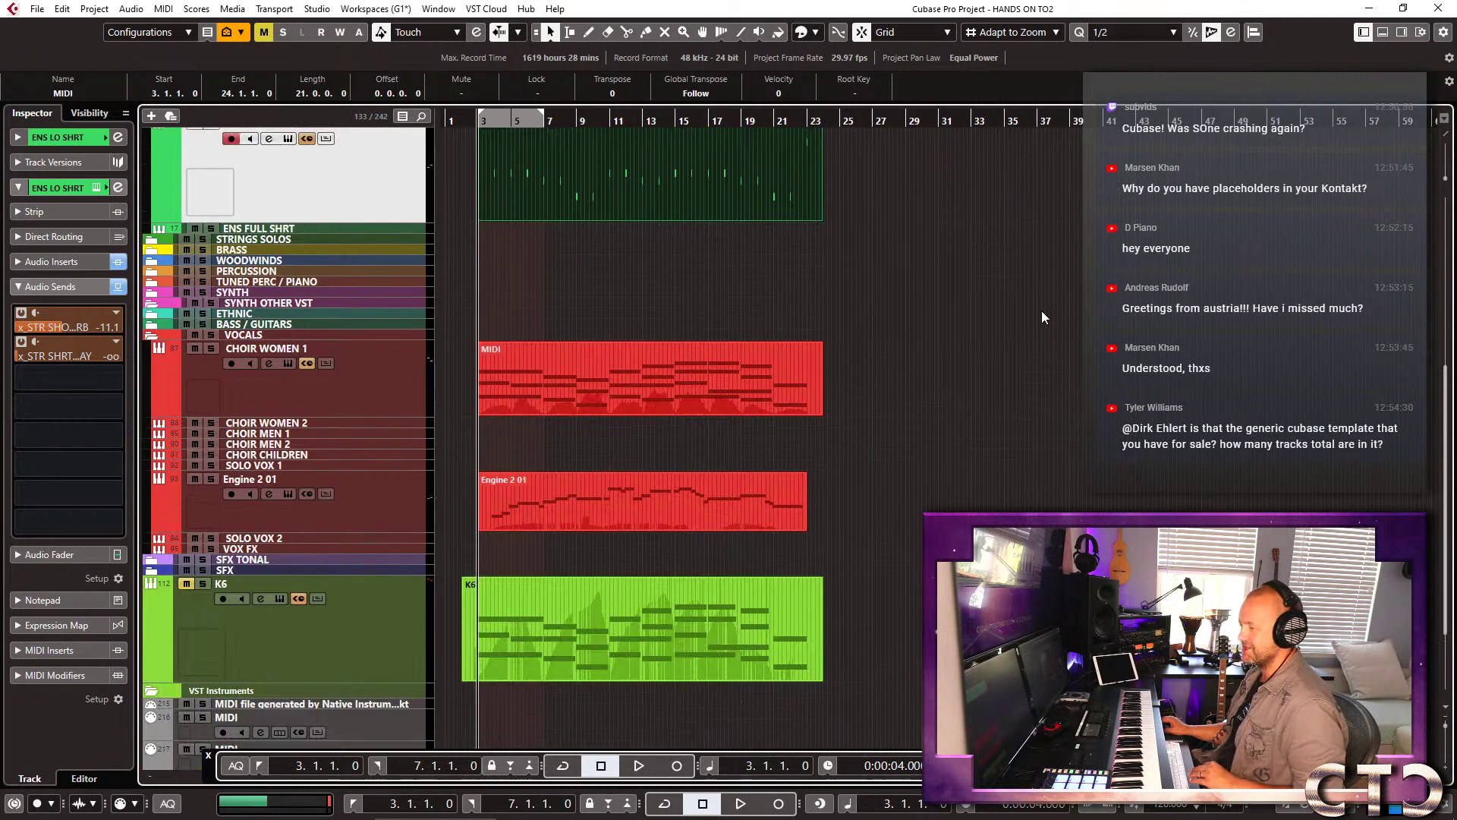
key("space")
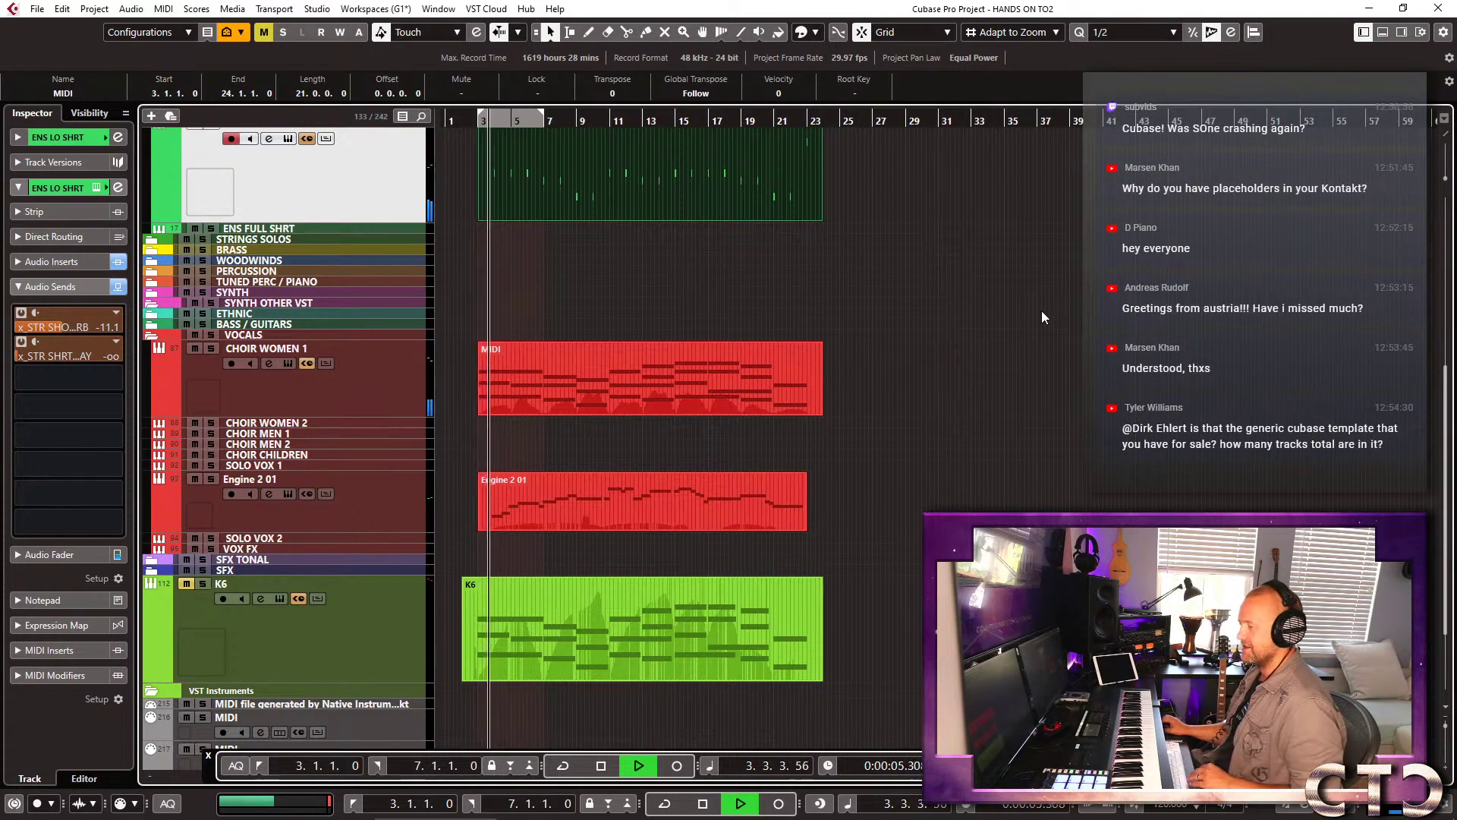
scroll(1042, 317, "up", 6)
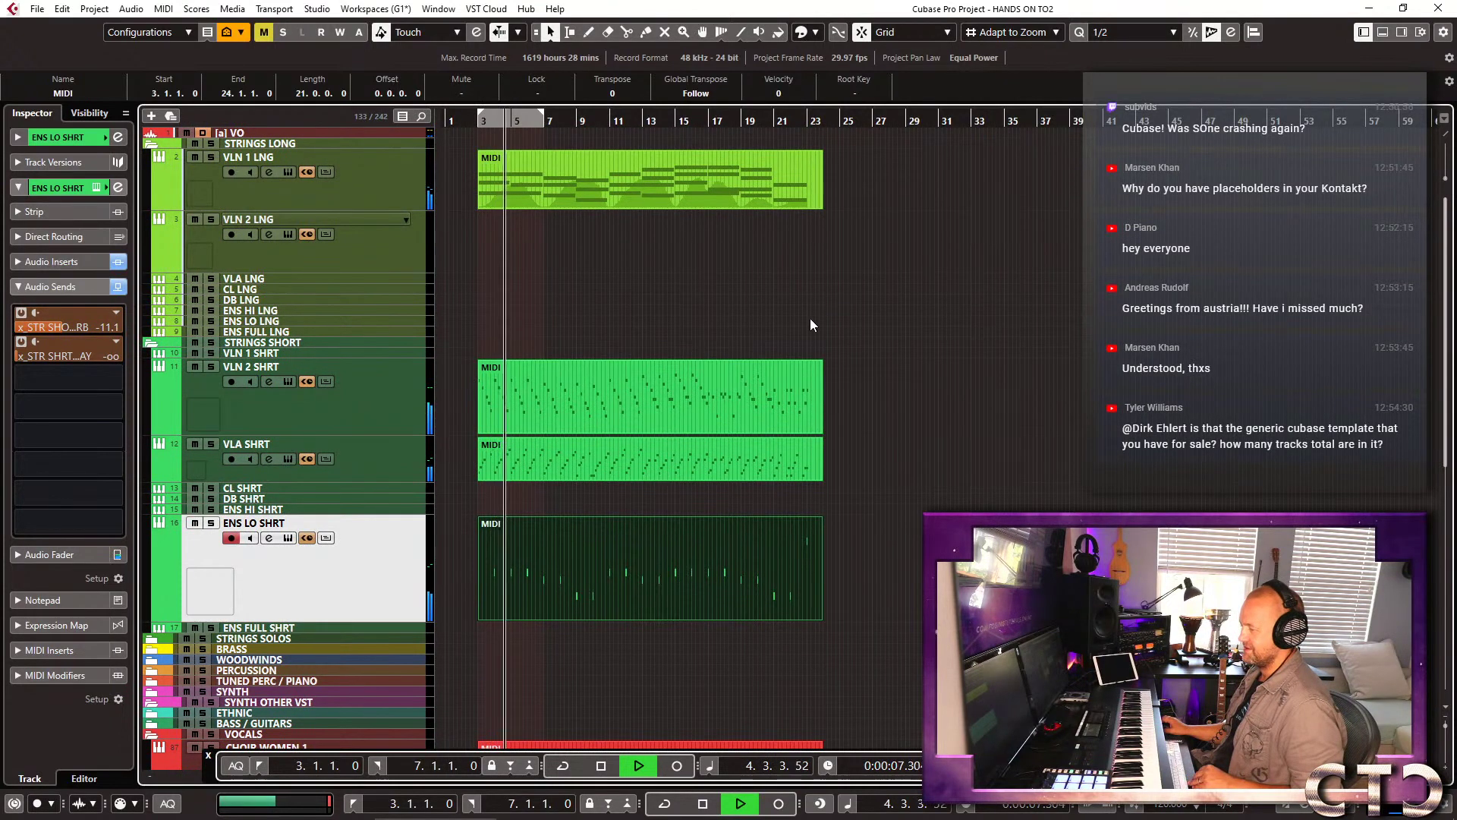
left_click(686, 403)
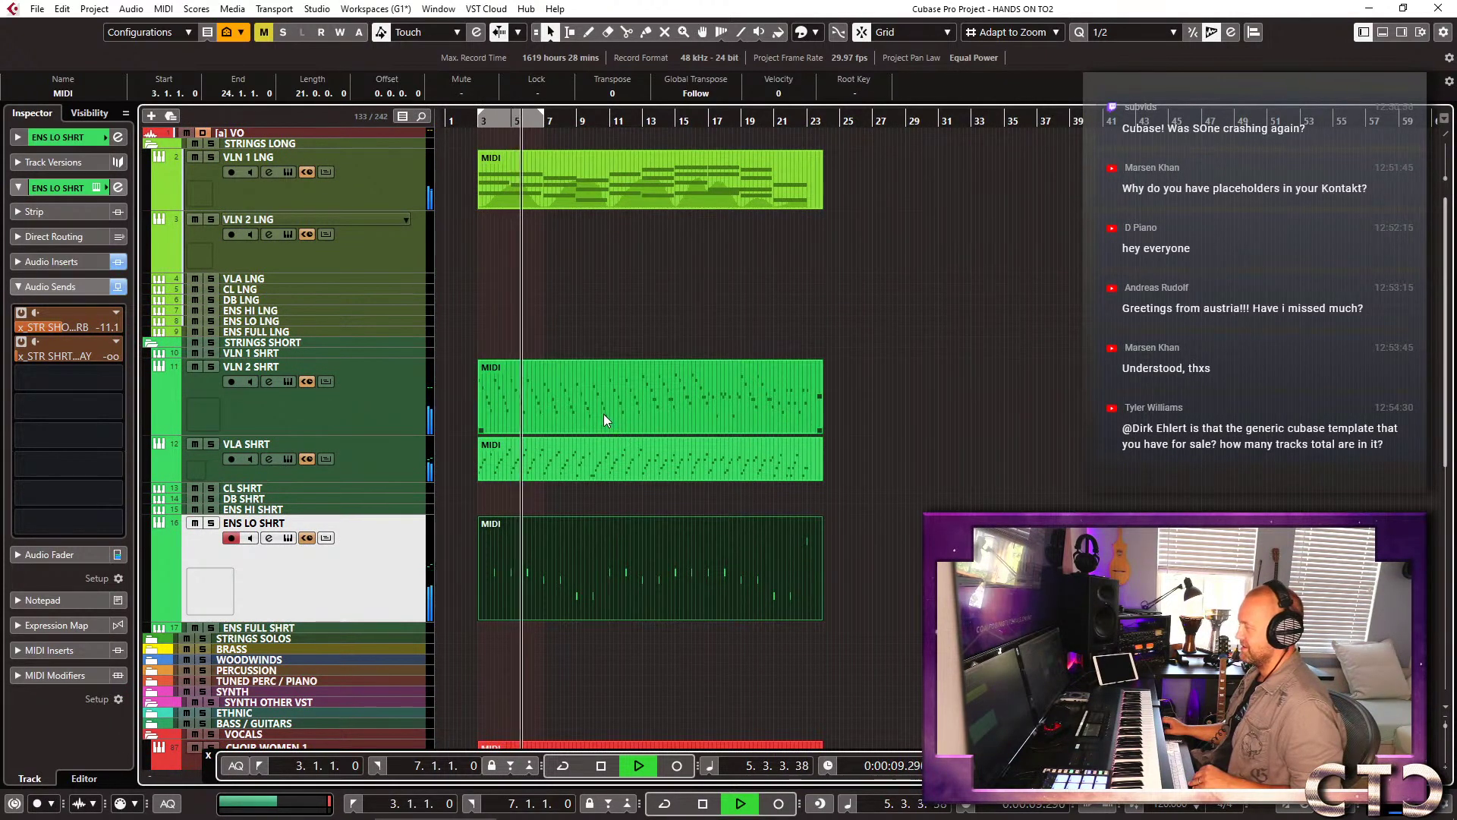
left_click(851, 387)
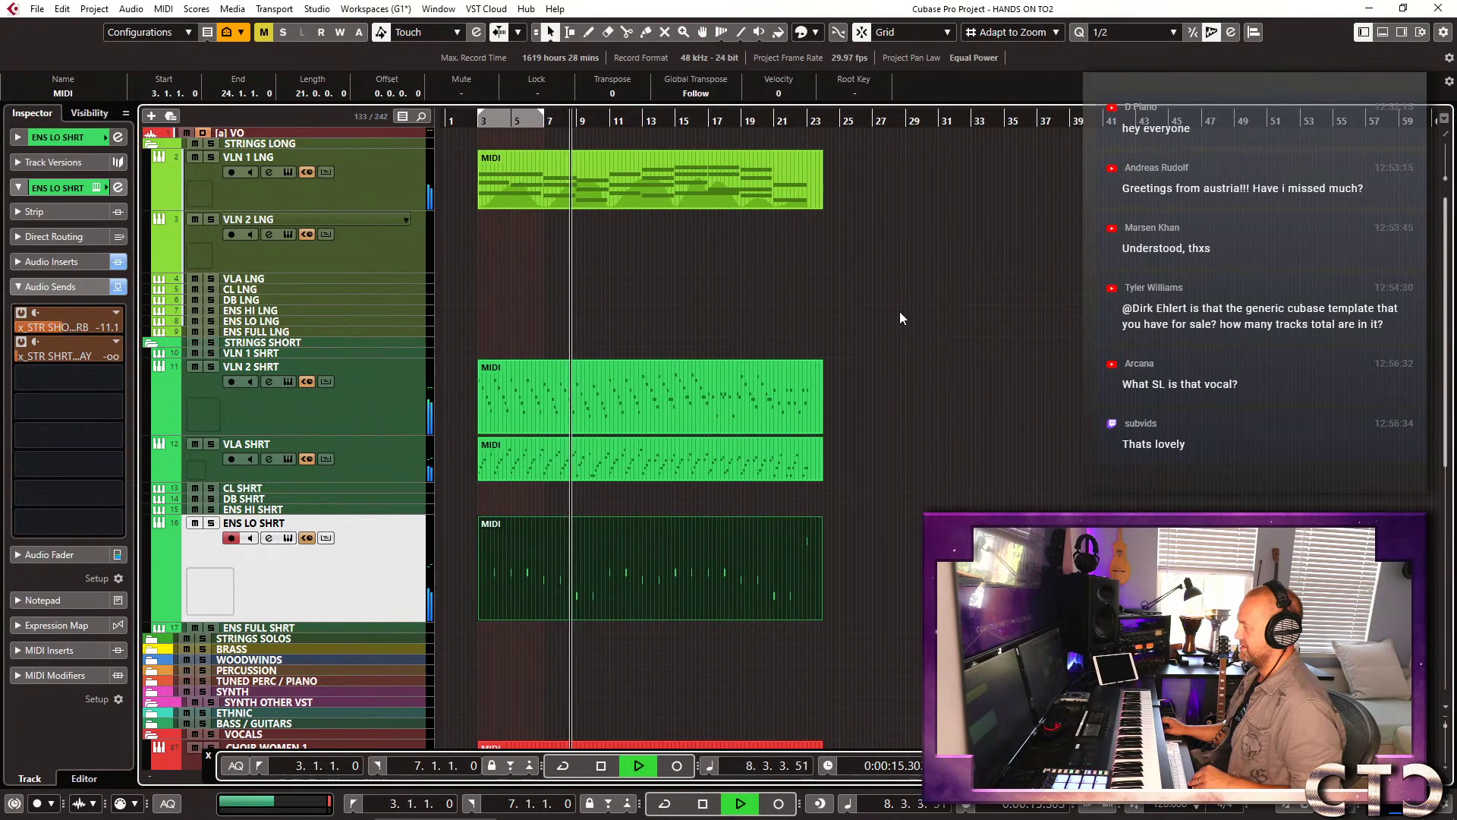
scroll(897, 312, "down", 3)
scroll(895, 311, "down", 3)
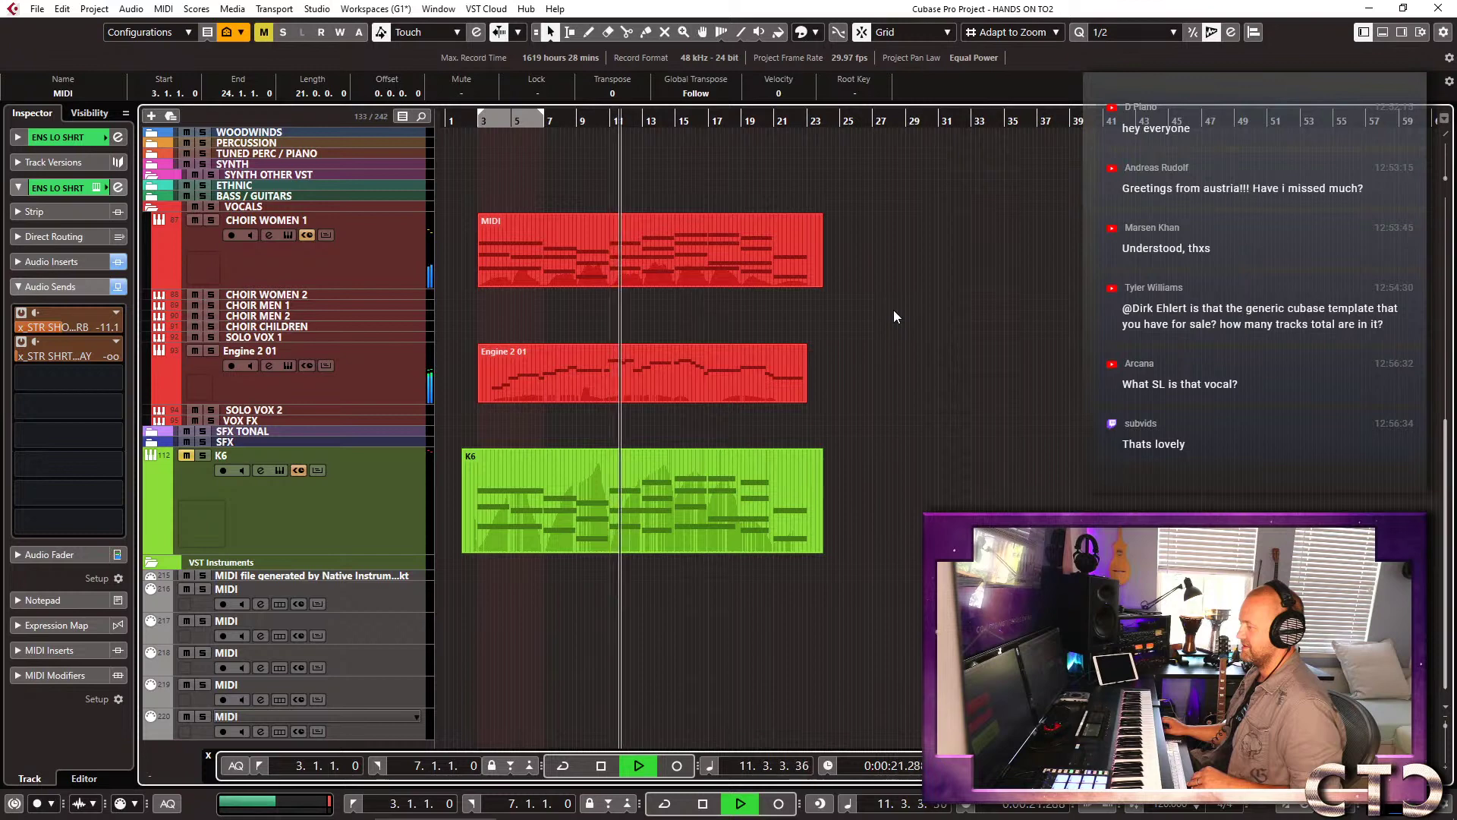
scroll(894, 317, "up", 6)
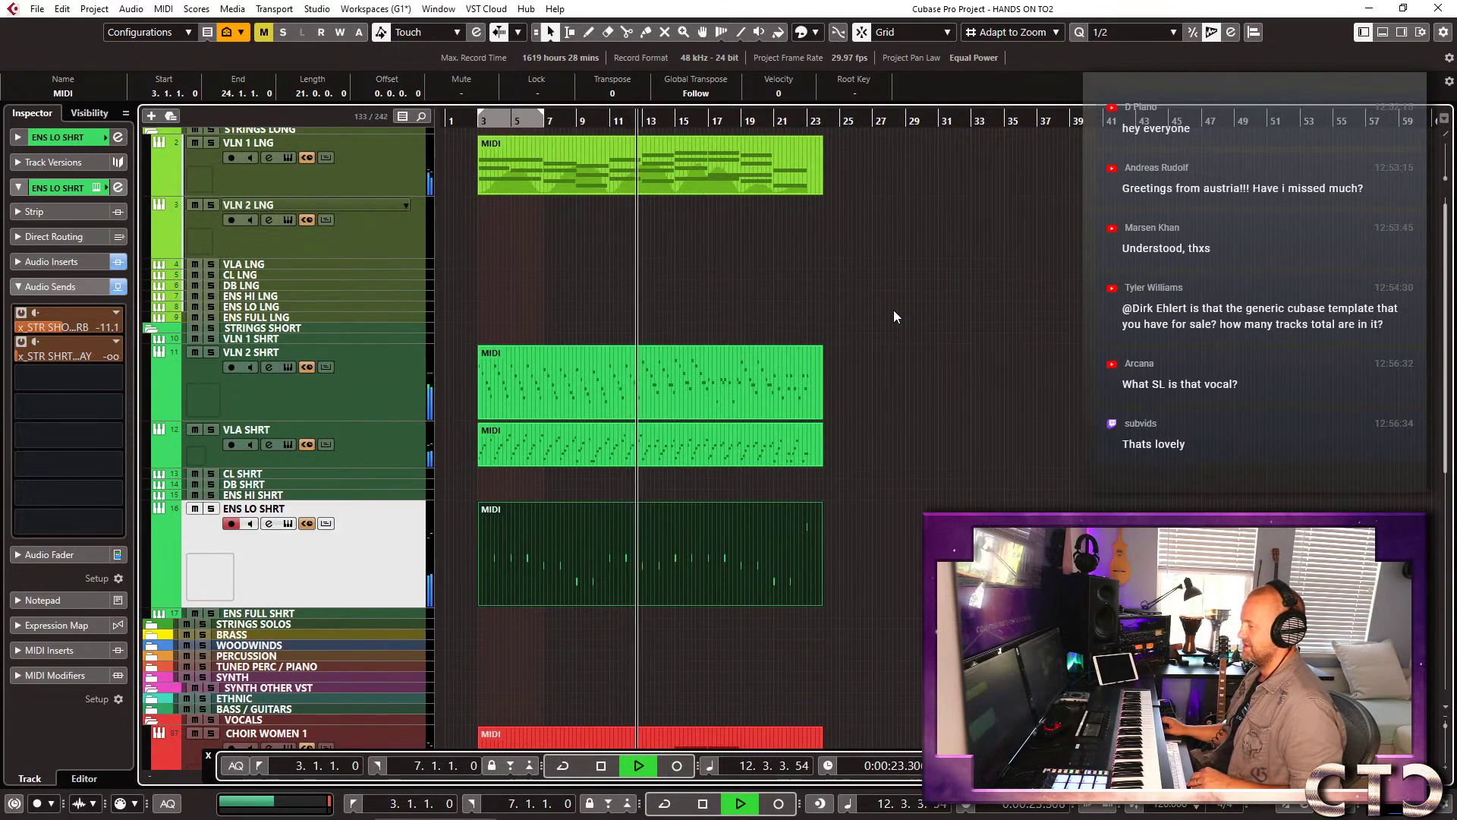
scroll(894, 312, "down", 6)
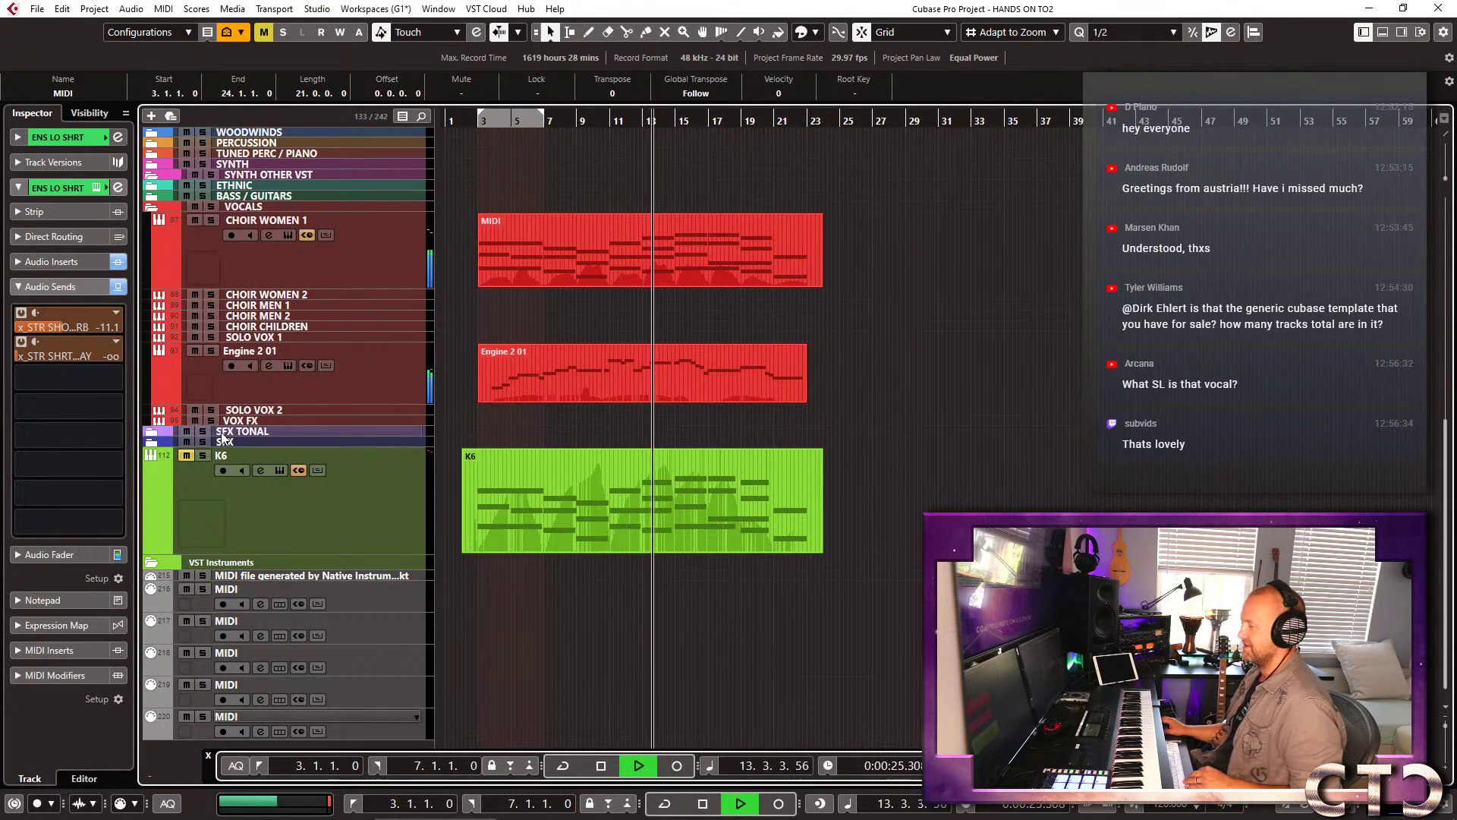
key("space")
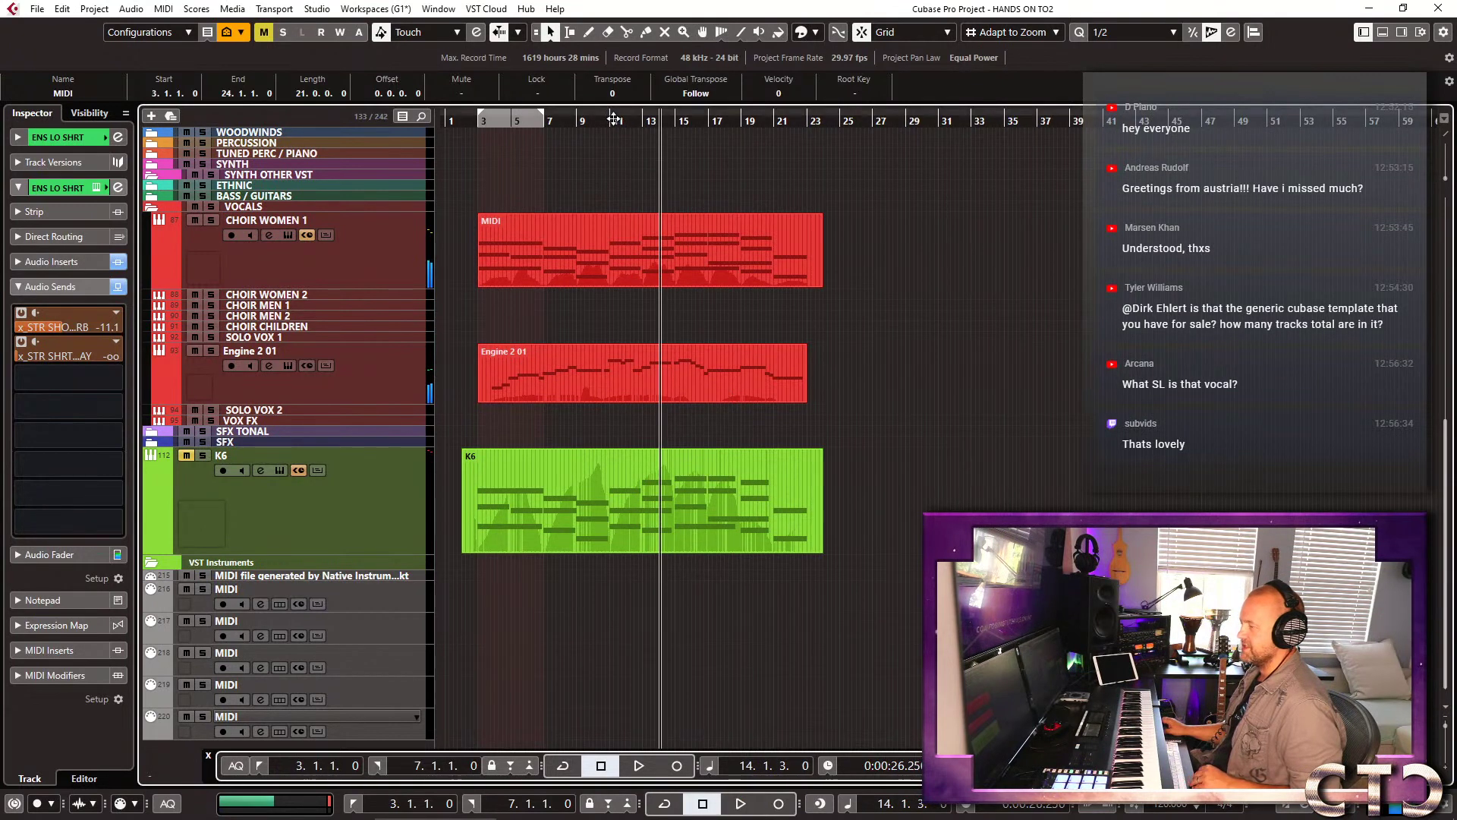
Unmute K6 and play it layered with the re-voiced tracks from bar 11 to the end of the parts.
left_click(610, 118)
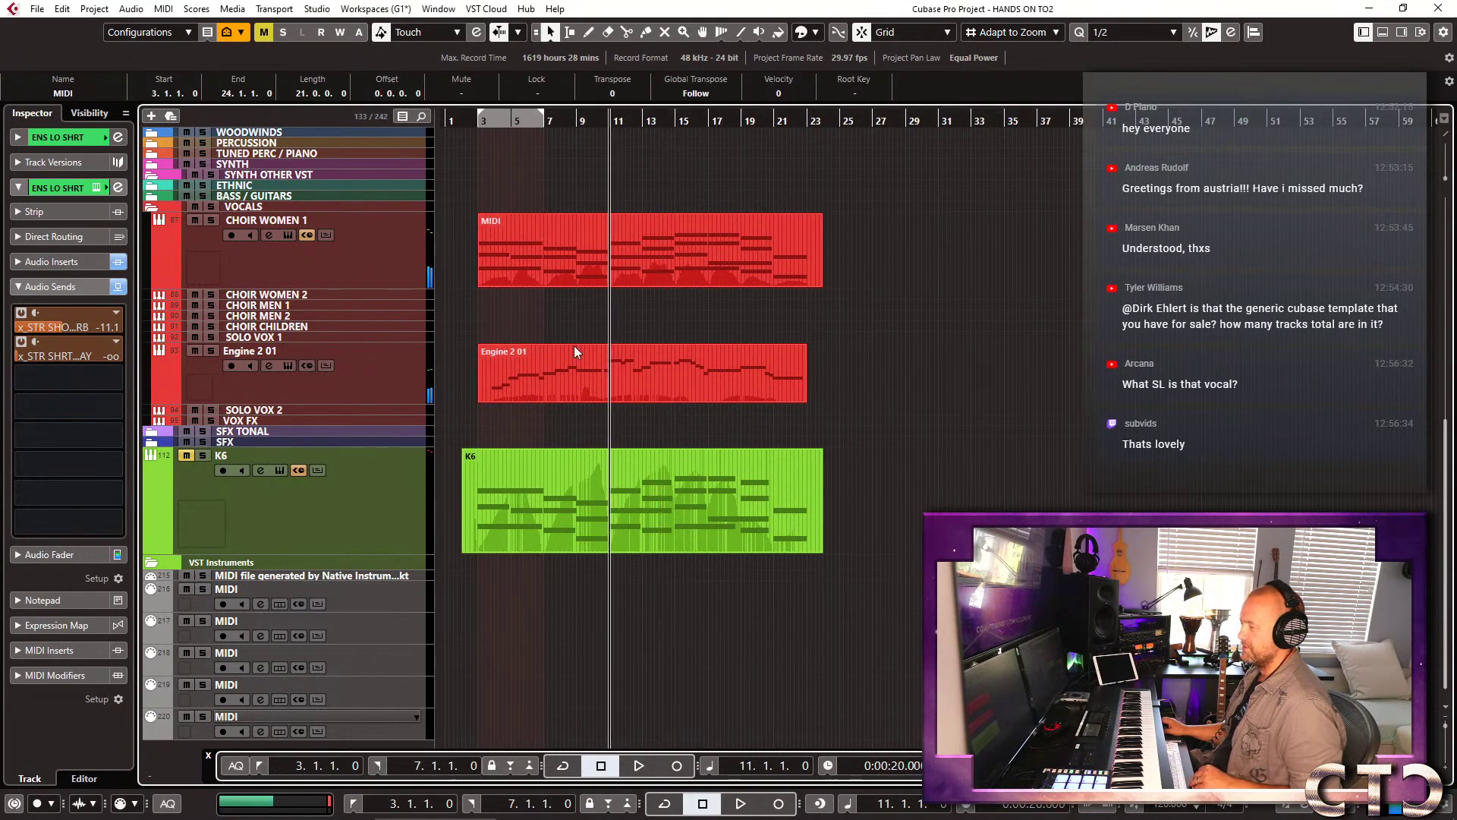
left_click(188, 457)
key("space")
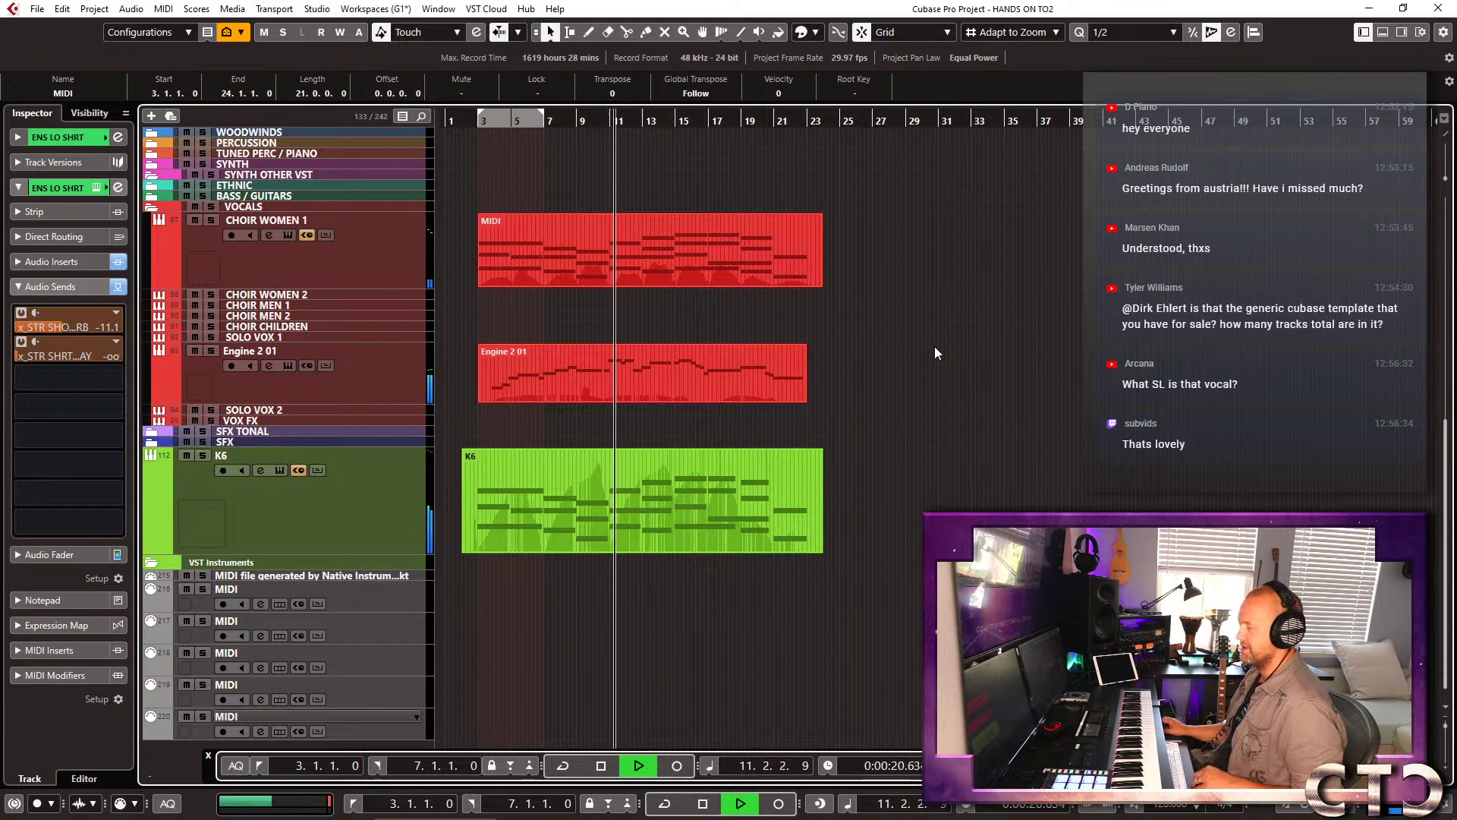
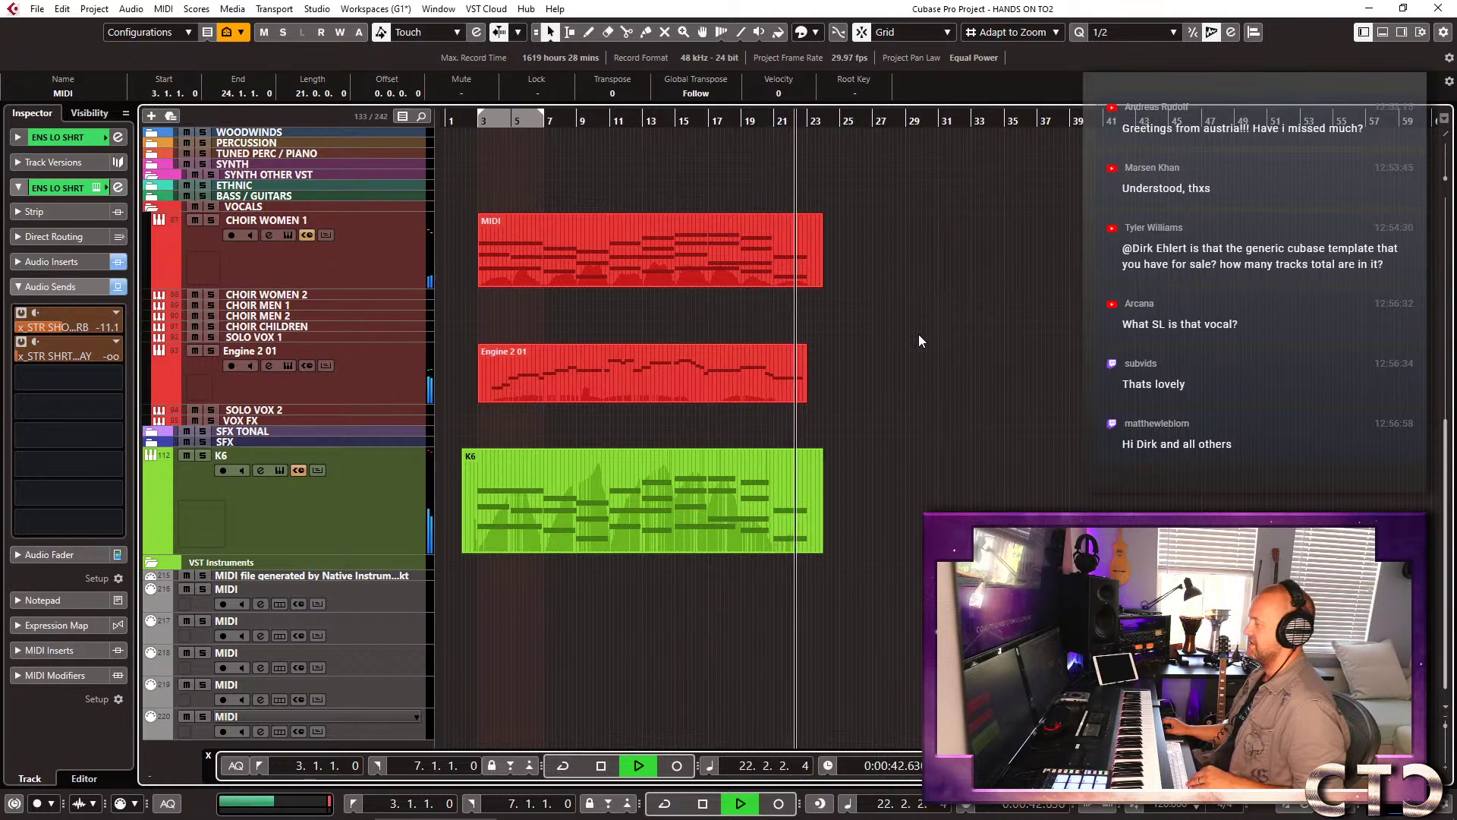
scroll(918, 341, "up", 8)
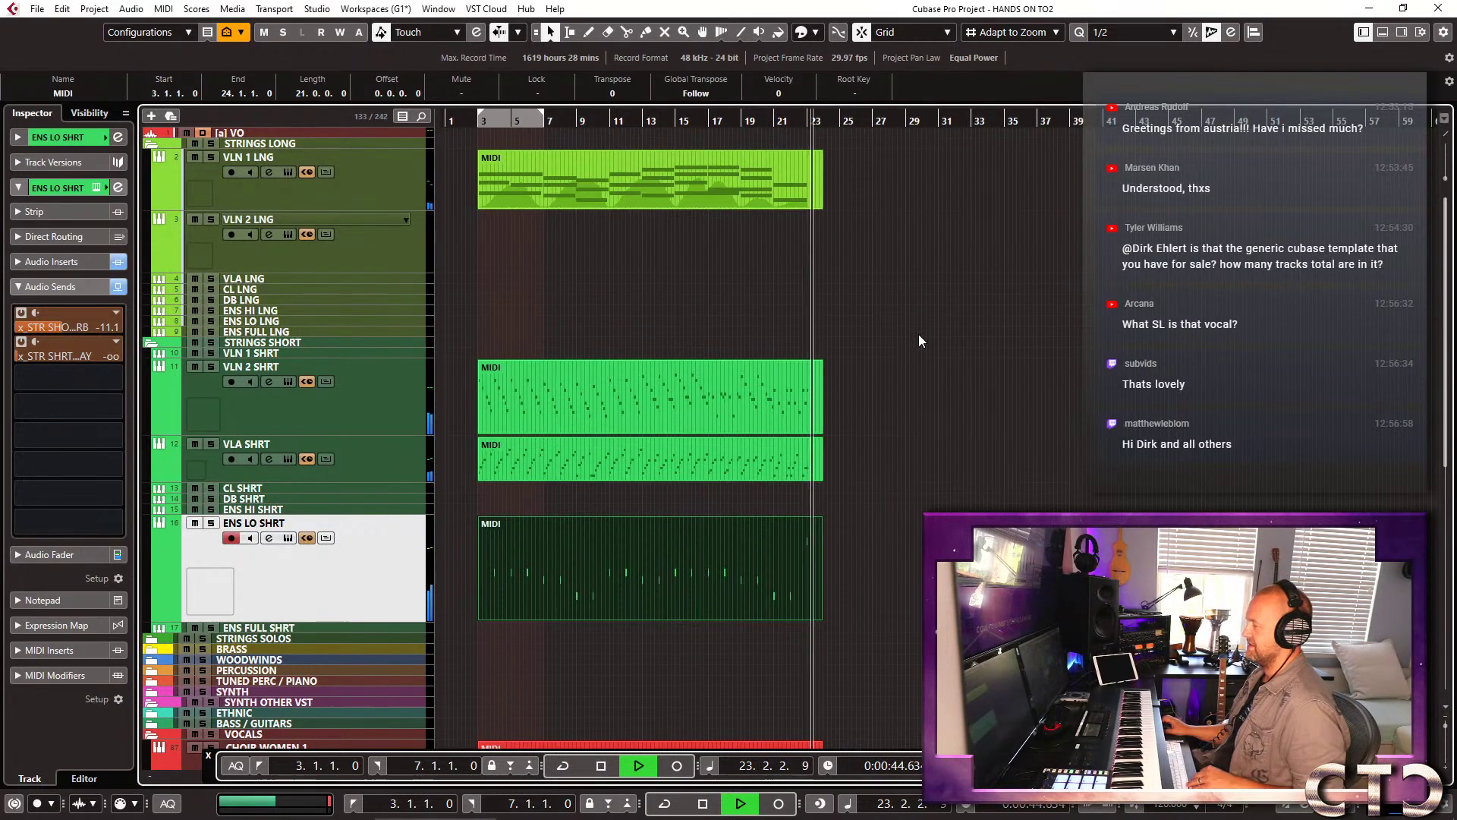
key("space")
scroll(947, 314, "down", 10)
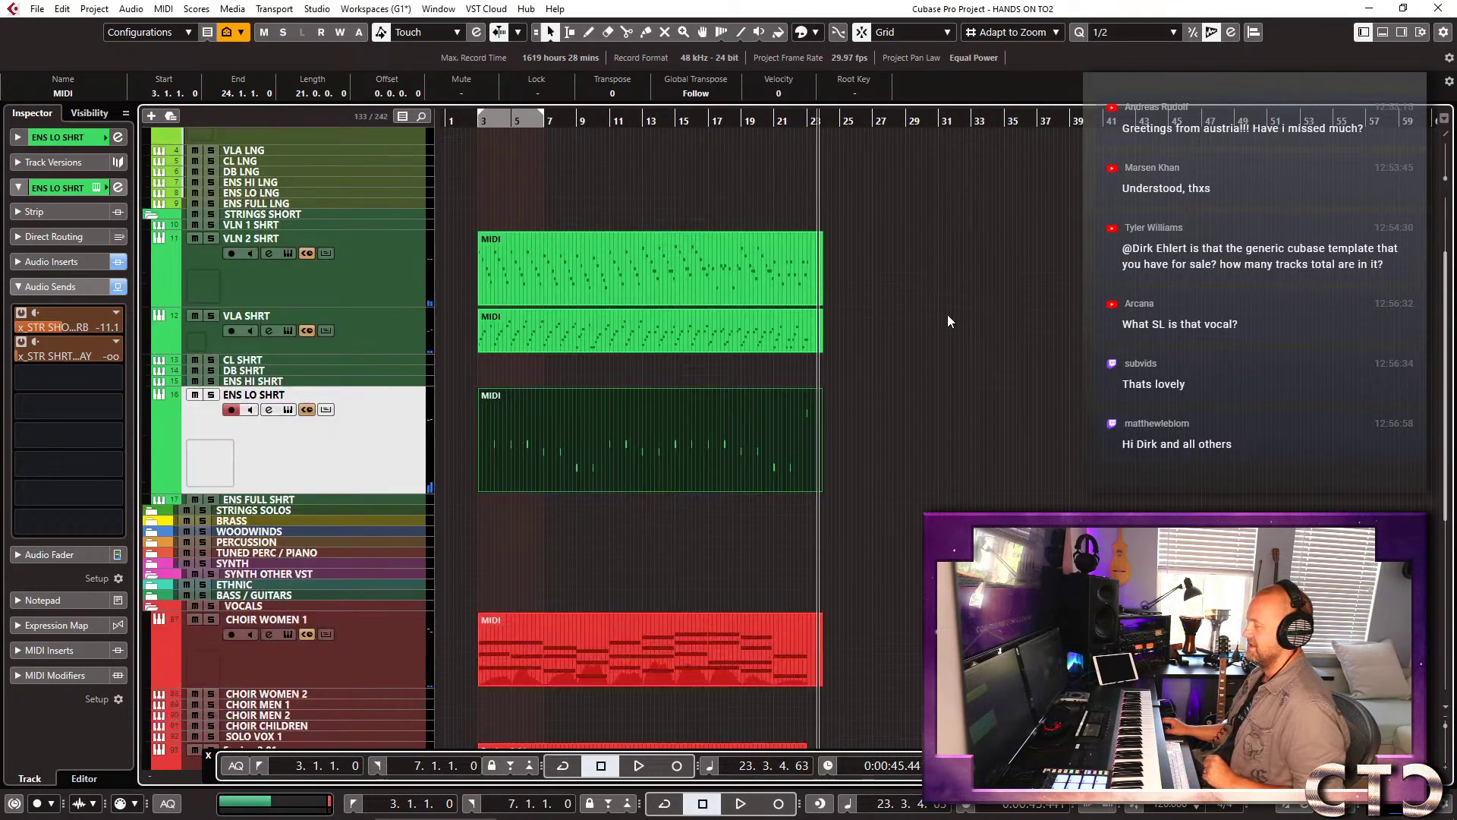
Open the K6 track's The Orchestra Complete 2 instrument, move its window aside and return the playhead to the left locator.
left_click(406, 496)
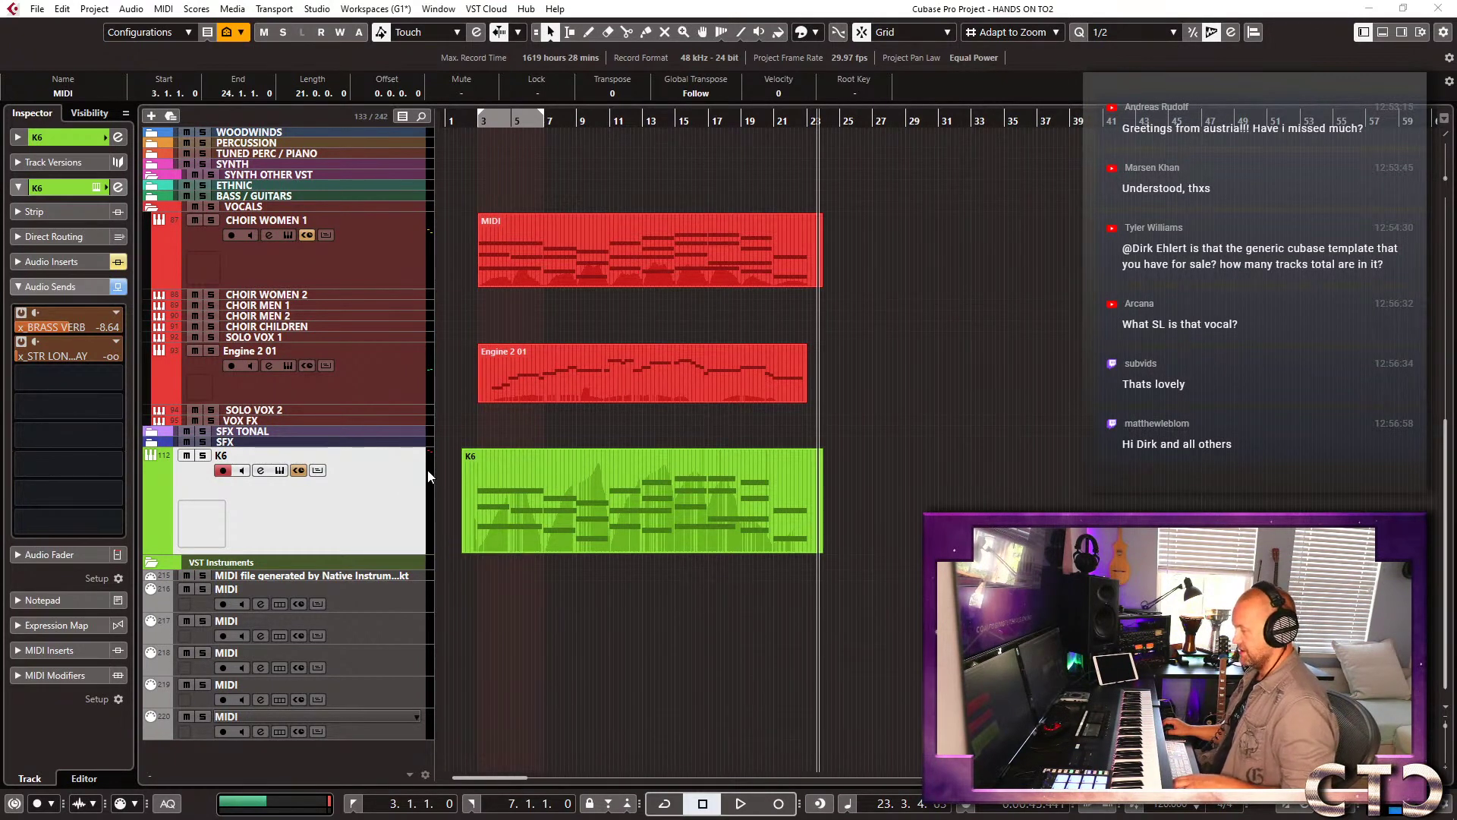
key("ctrl+e")
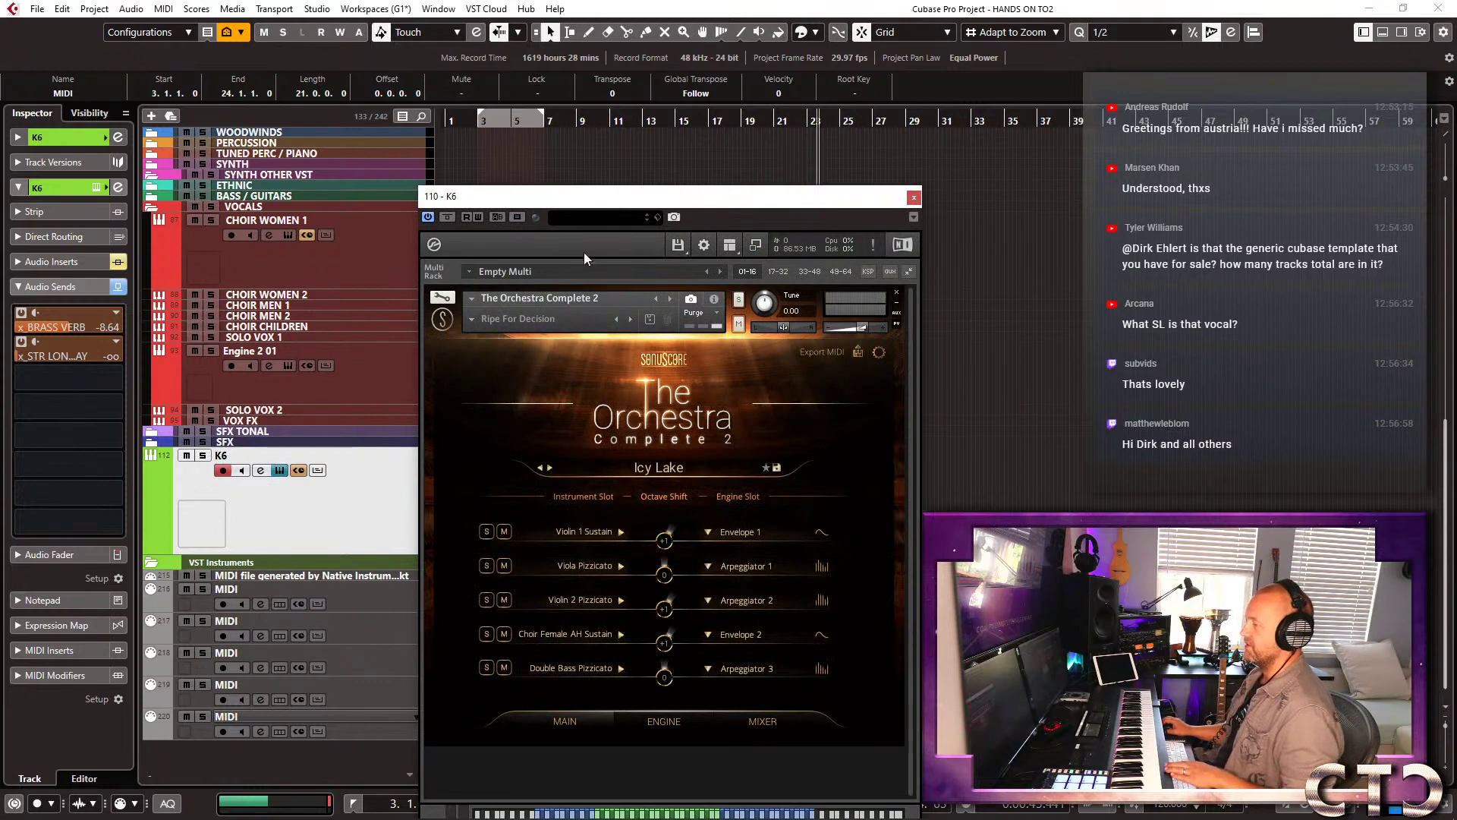
left_click_drag(615, 201, 437, 100)
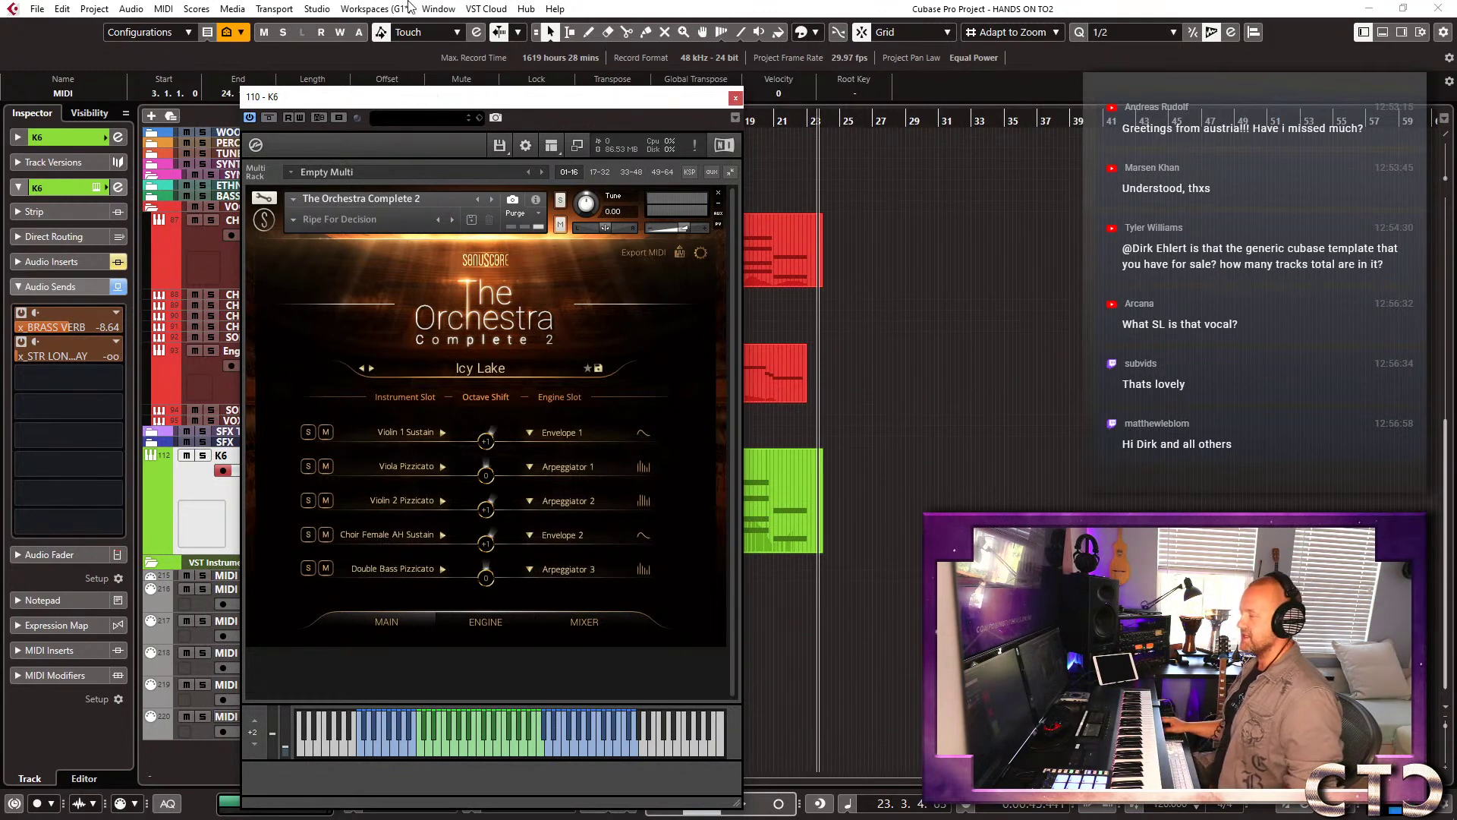
left_click_drag(386, 102, 336, 52)
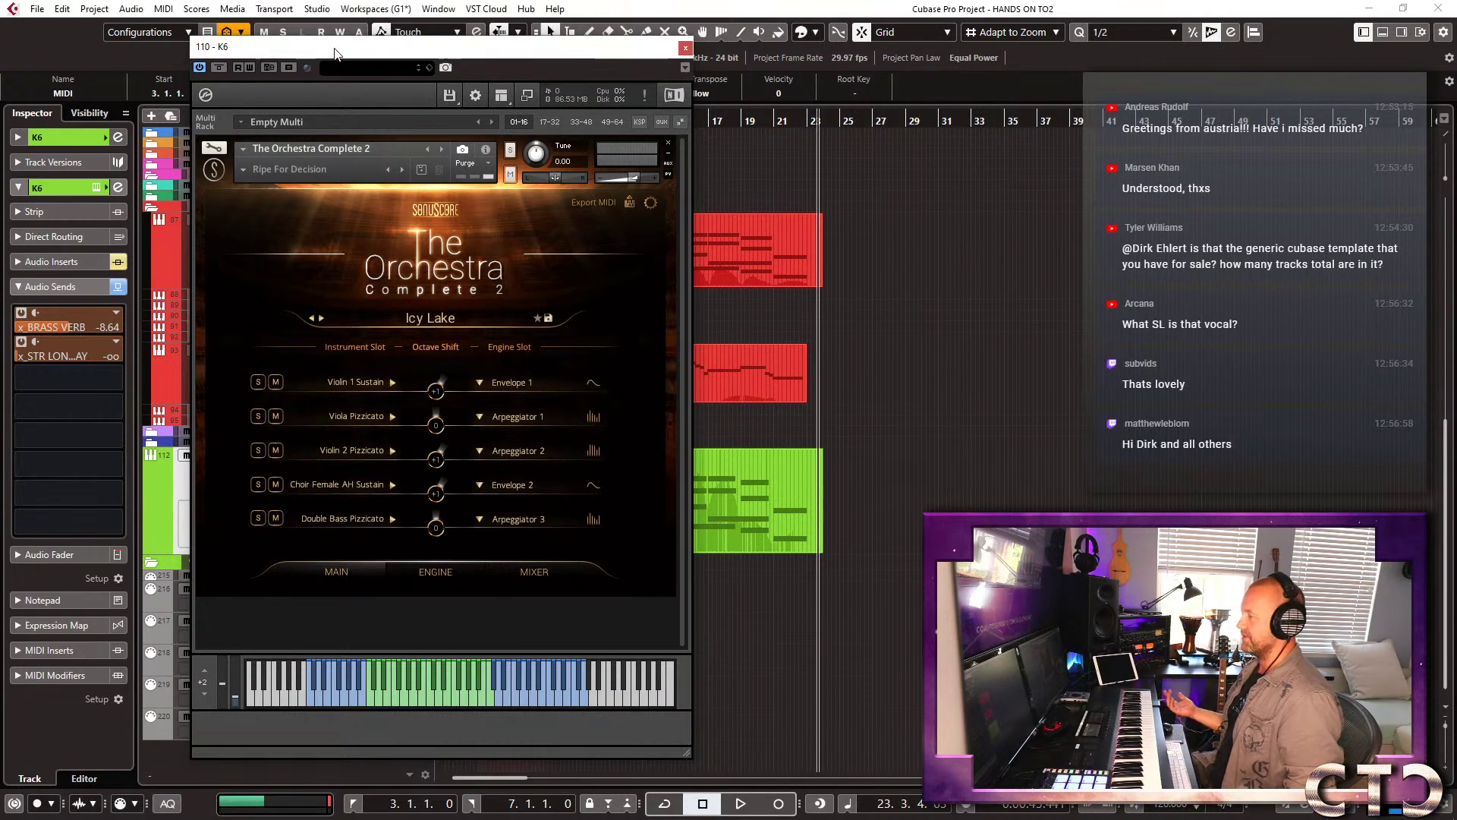
left_click_drag(229, 48, 189, 36)
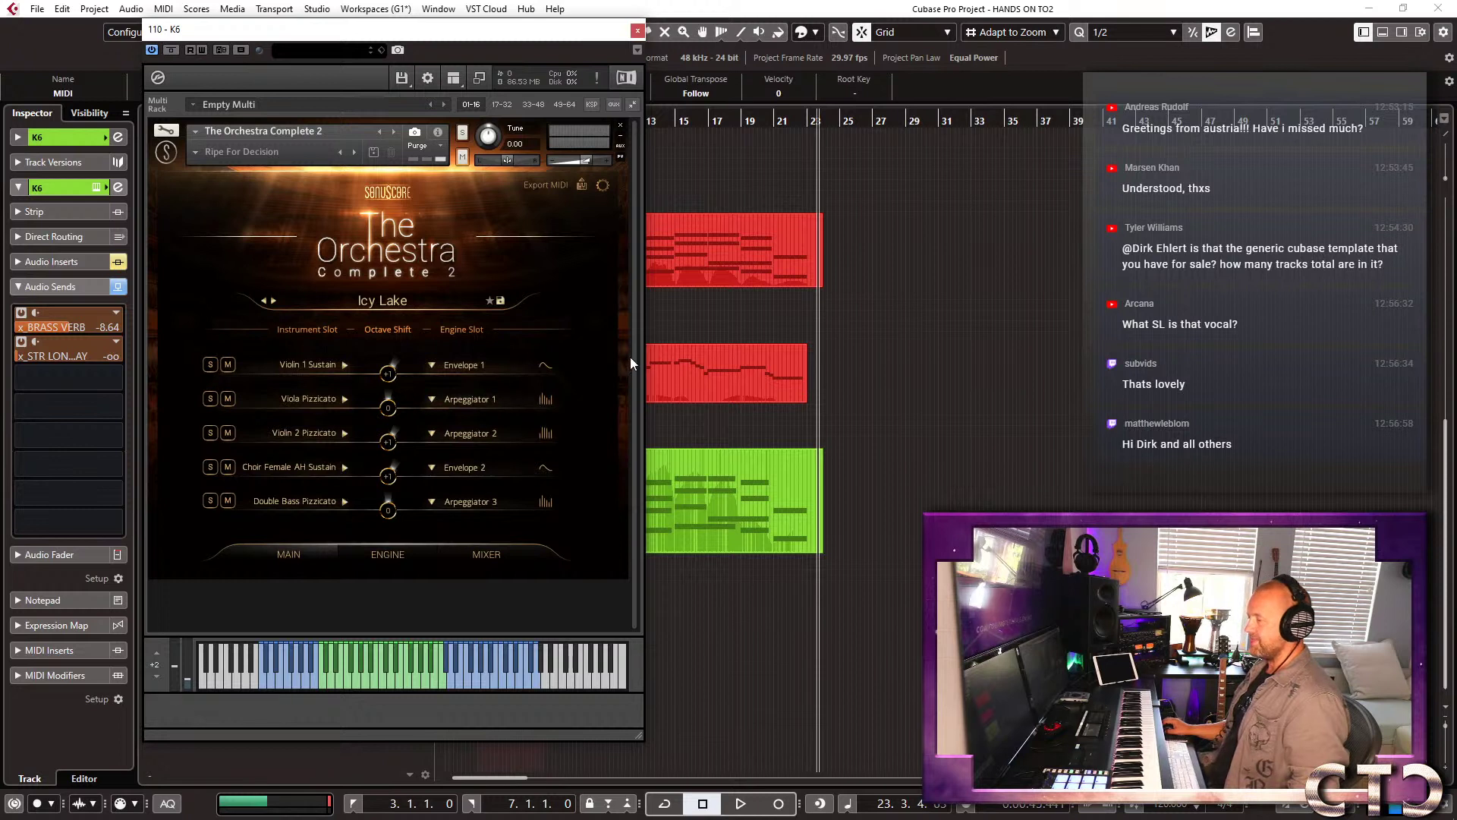
key("KP_1")
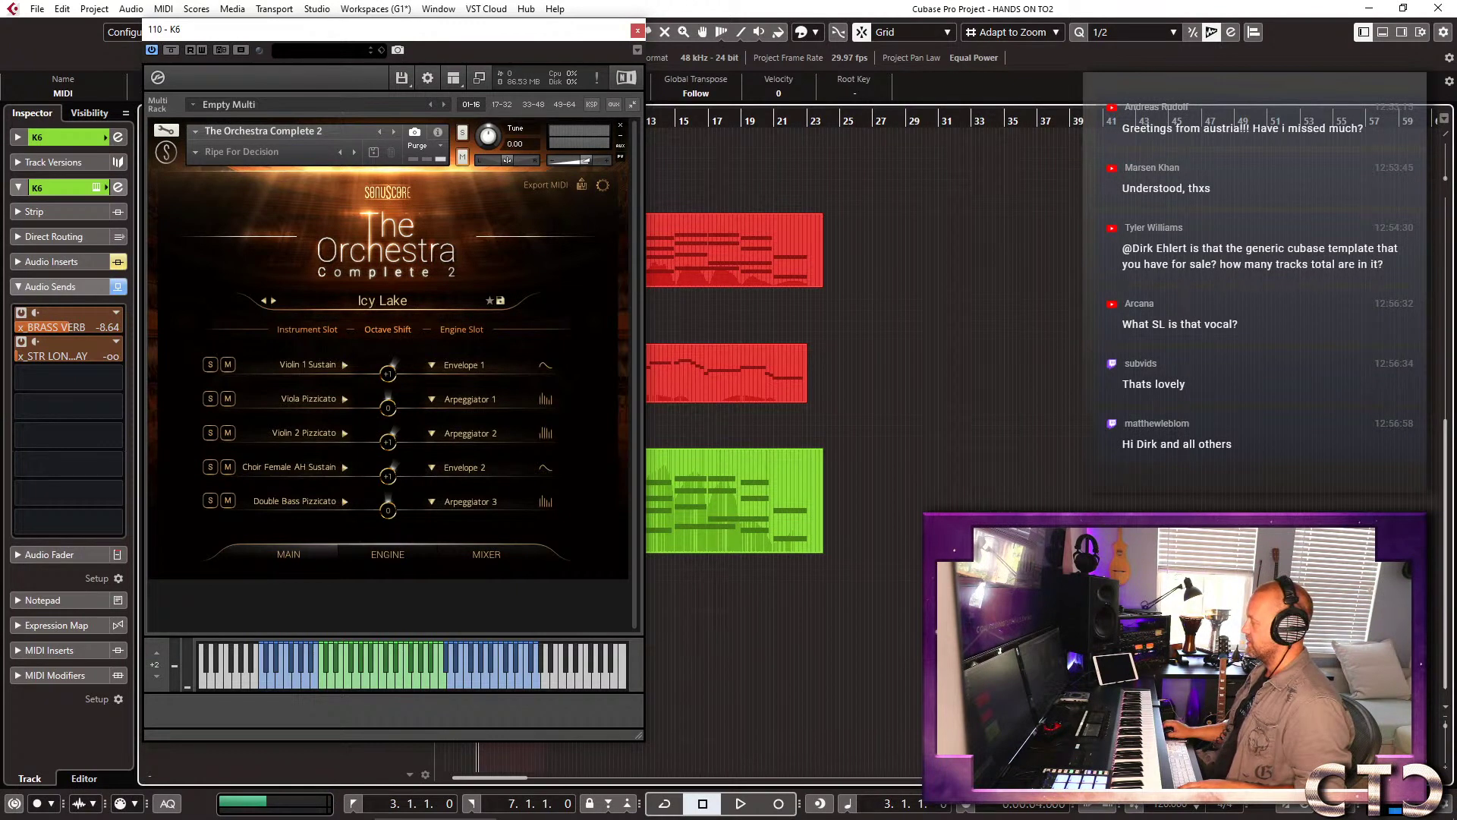
Switch to the Random Comment Picker in the browser, fetch the Facebook post's comments again and return to Cubase.
key("alt+Tab")
key("alt+Tab")
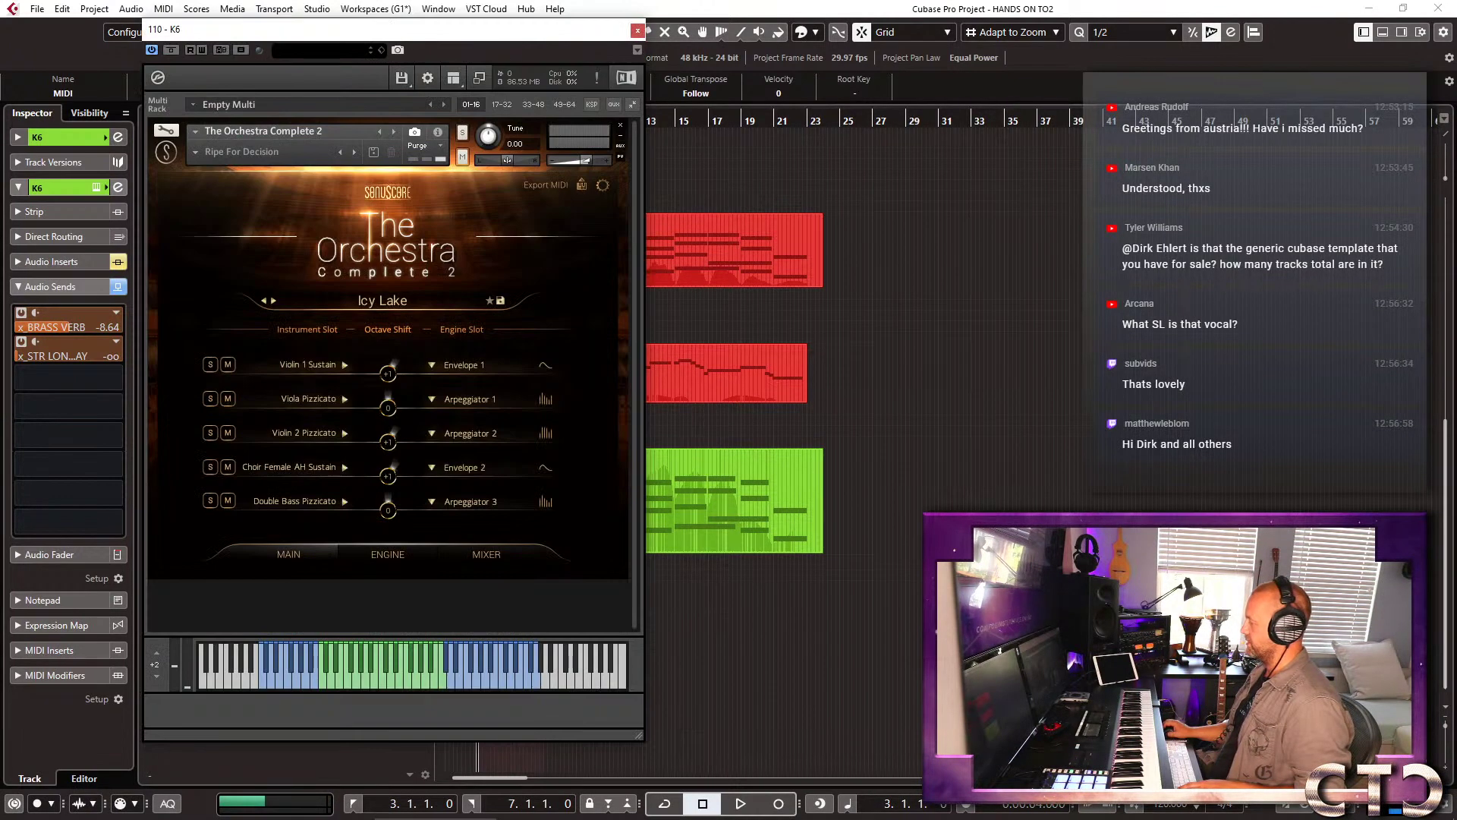
key("alt+Tab")
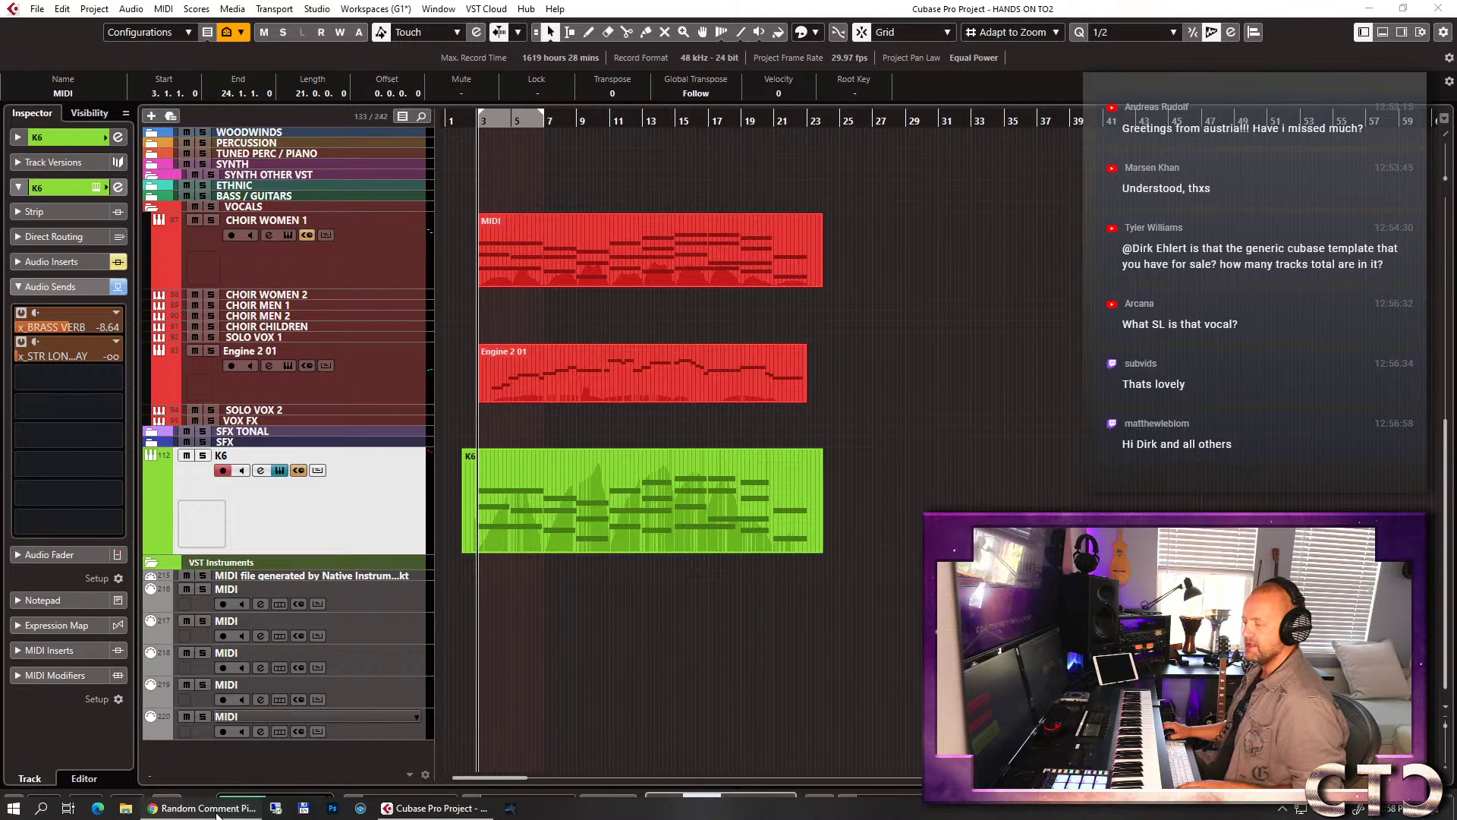
left_click(201, 808)
scroll(853, 413, "up", 4)
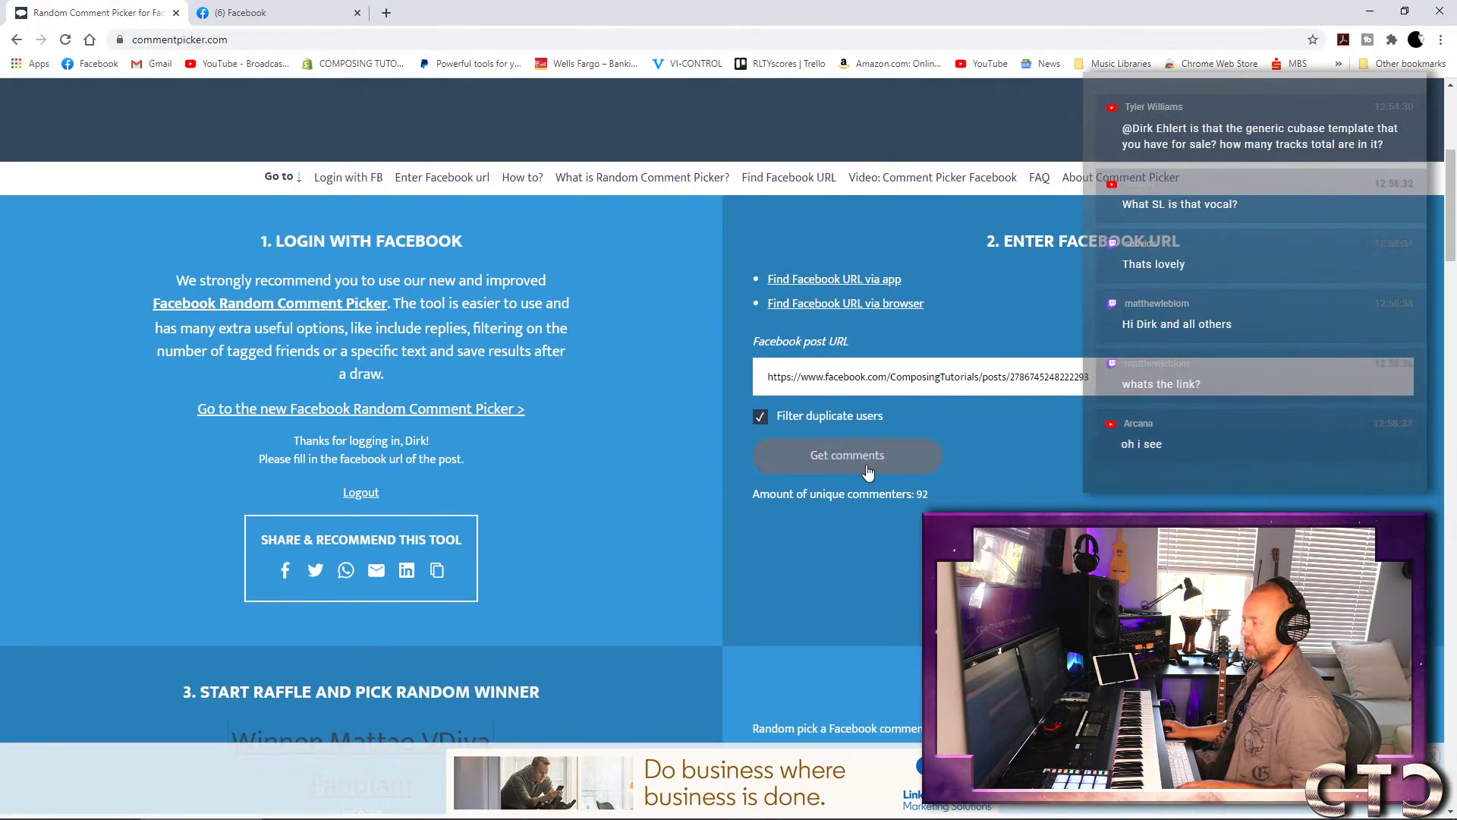
left_click(868, 460)
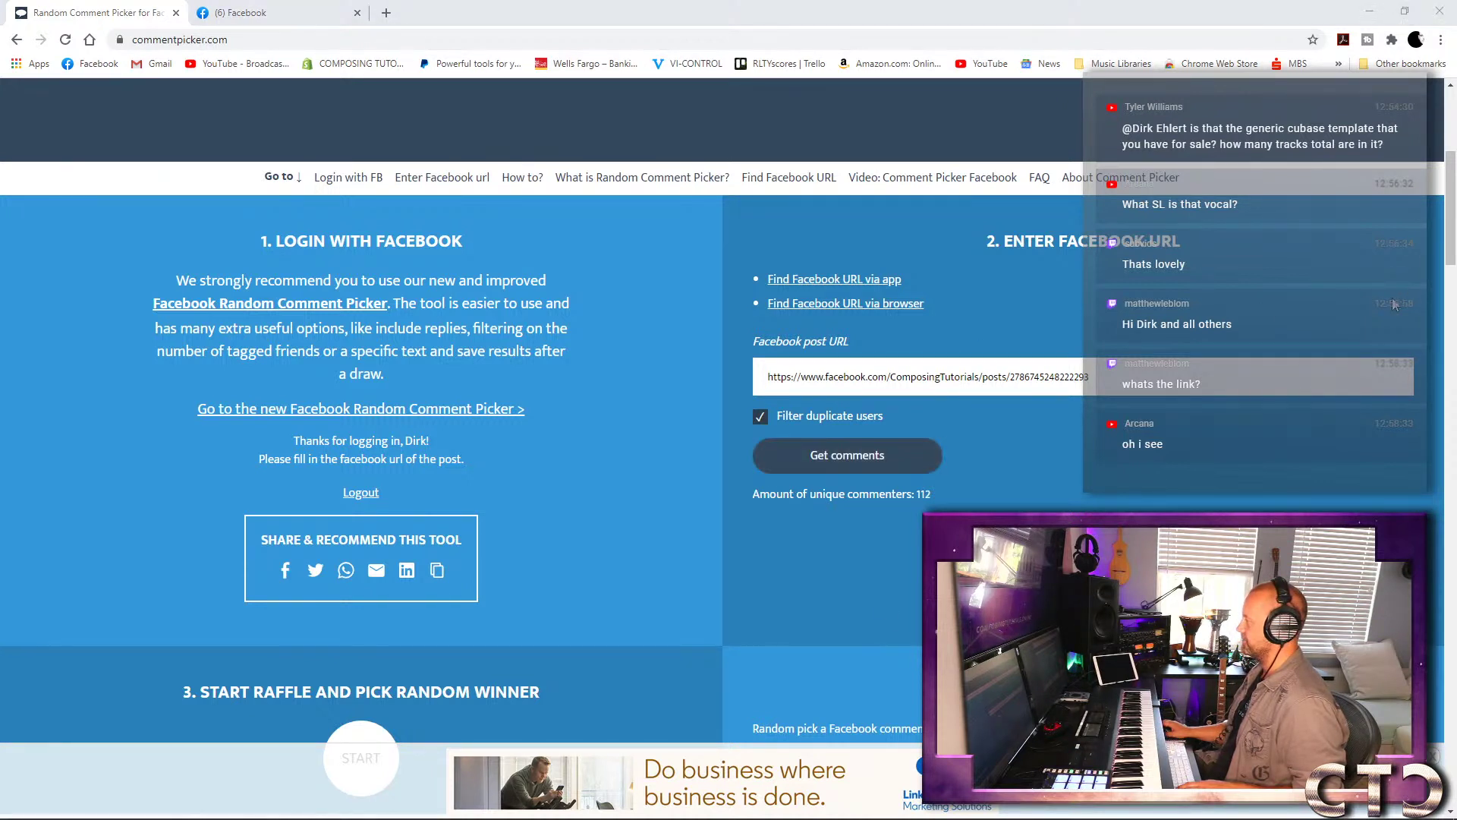
left_click(480, 816)
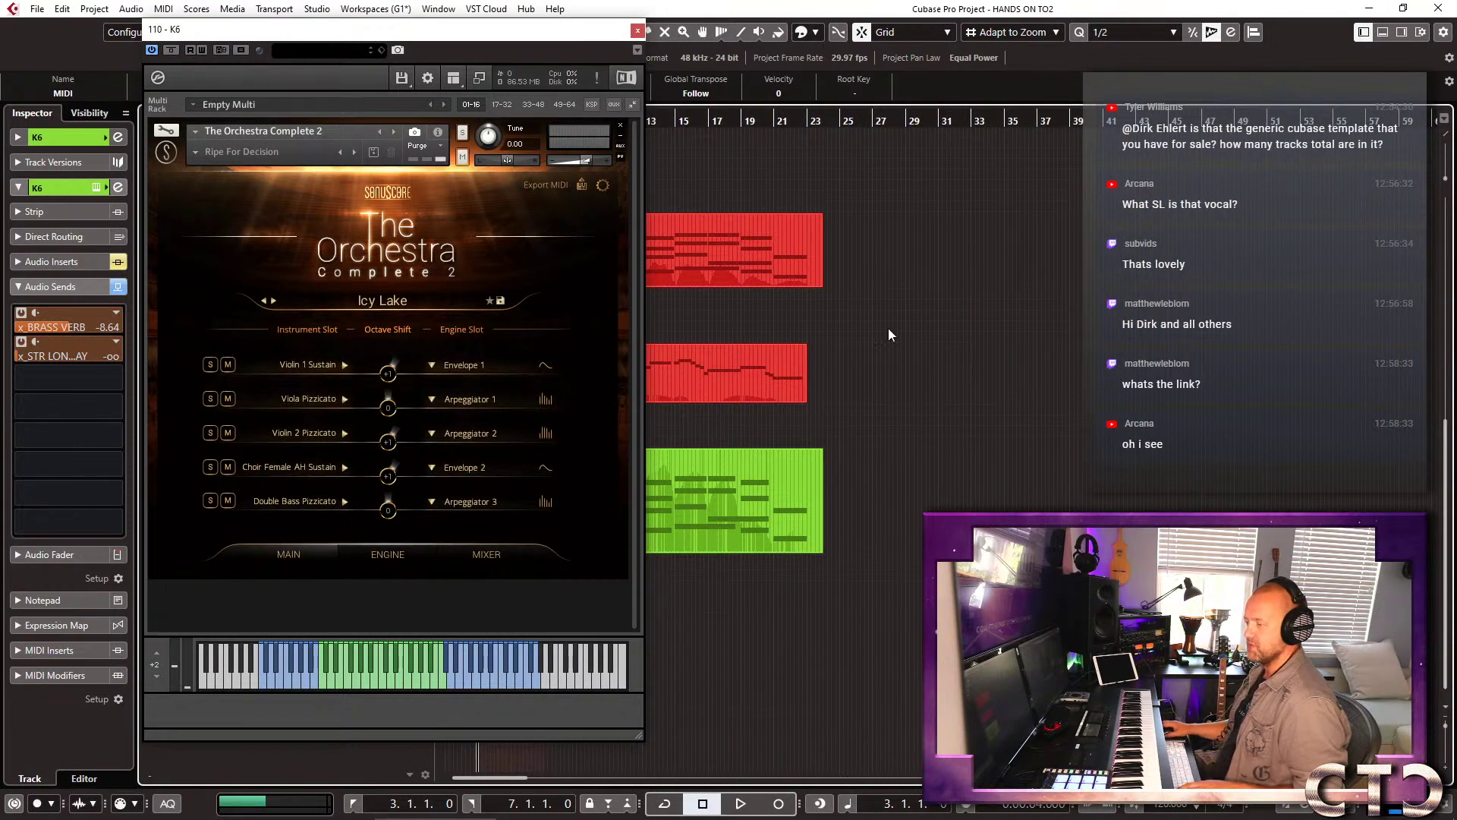
Close the K6 instrument window, set the right locator to bar 23 and briefly play from the left locator.
left_click(637, 30)
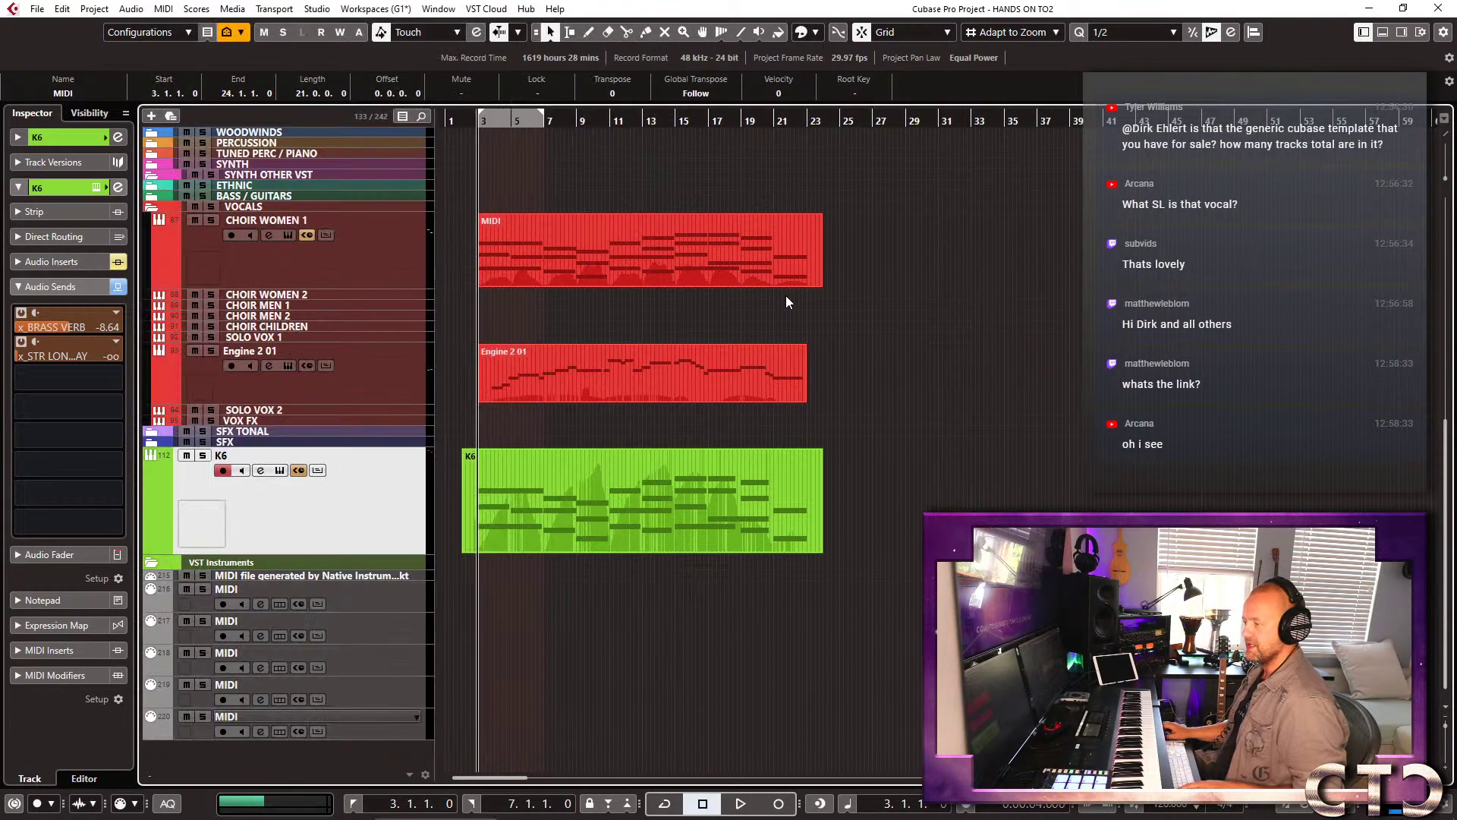
left_click(808, 117)
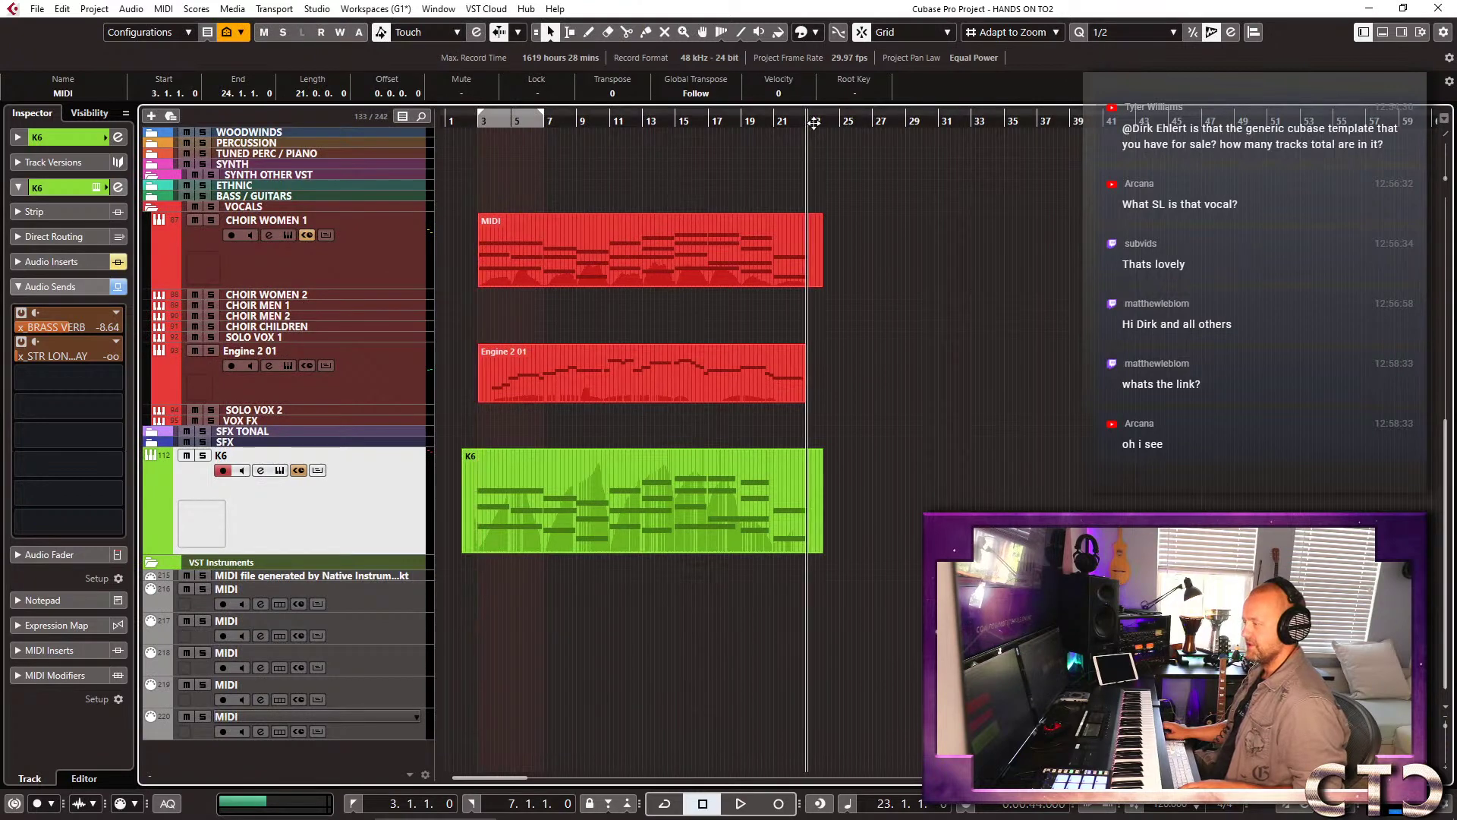
left_click(811, 119, "alt")
key("KP_1")
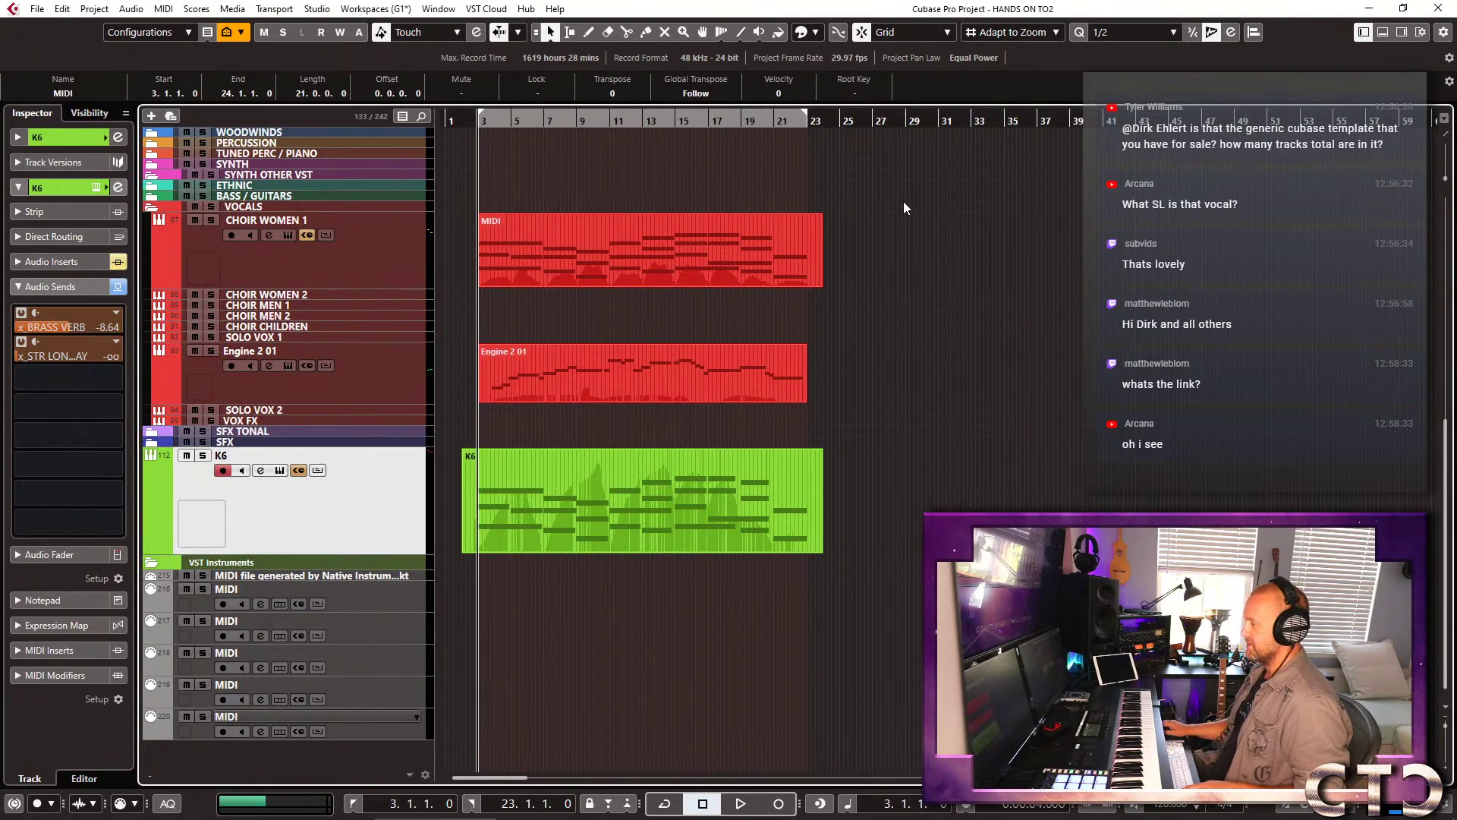
key("space")
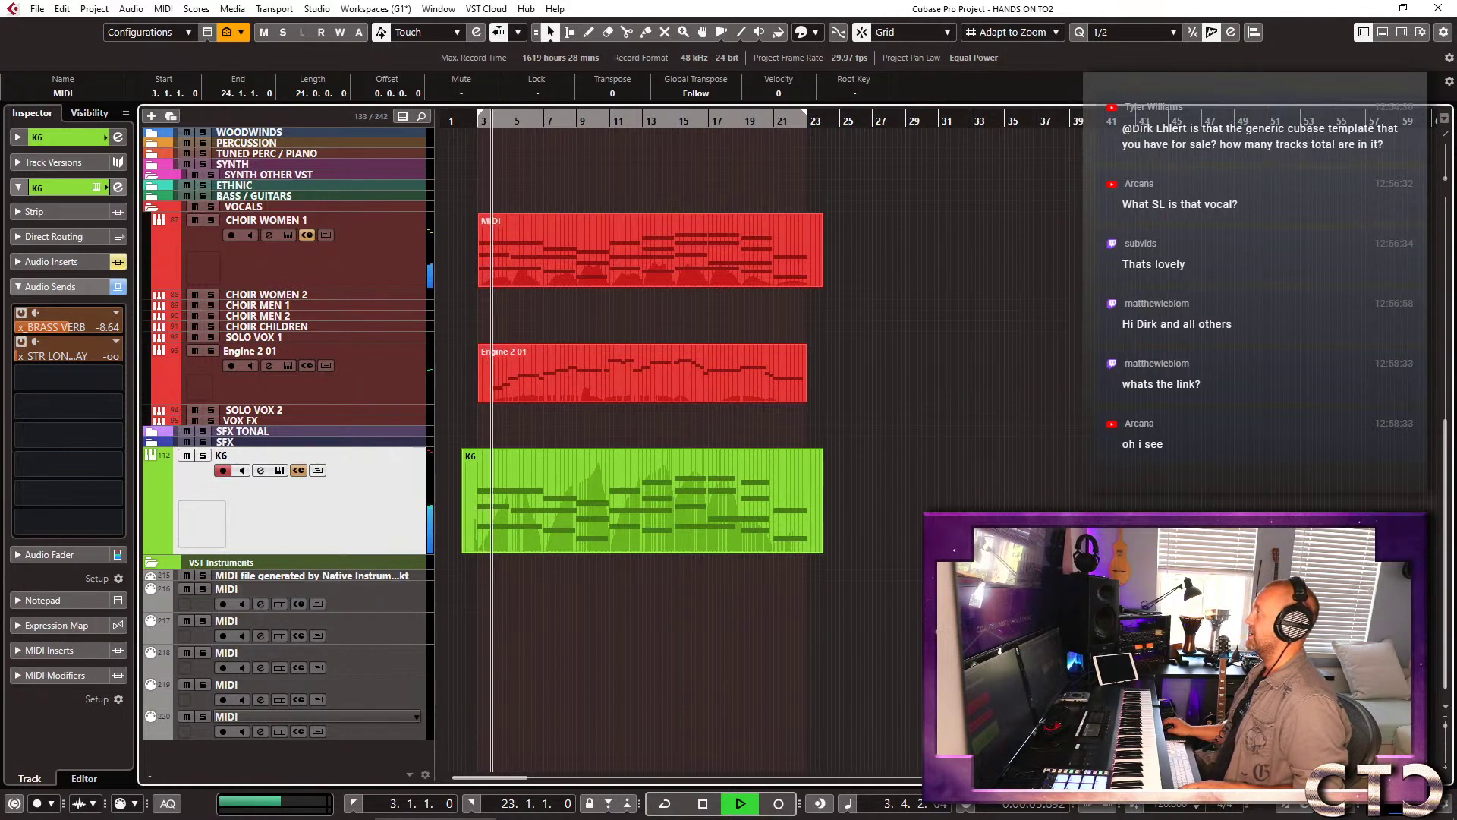
key("space")
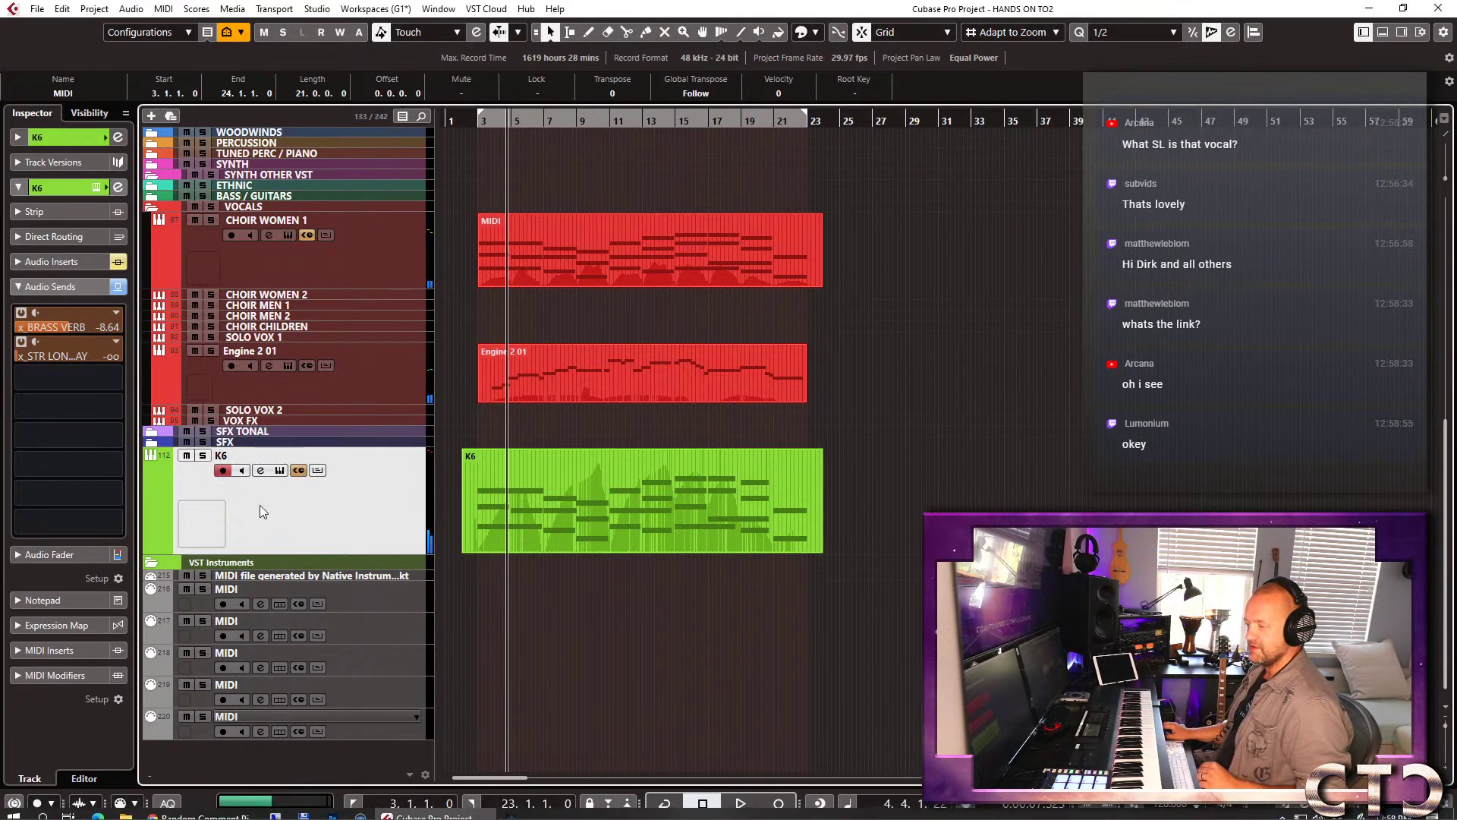
Route the K6 track directly to the _MASTER group and return the playhead to the left locator.
left_click(55, 237)
left_click(118, 266)
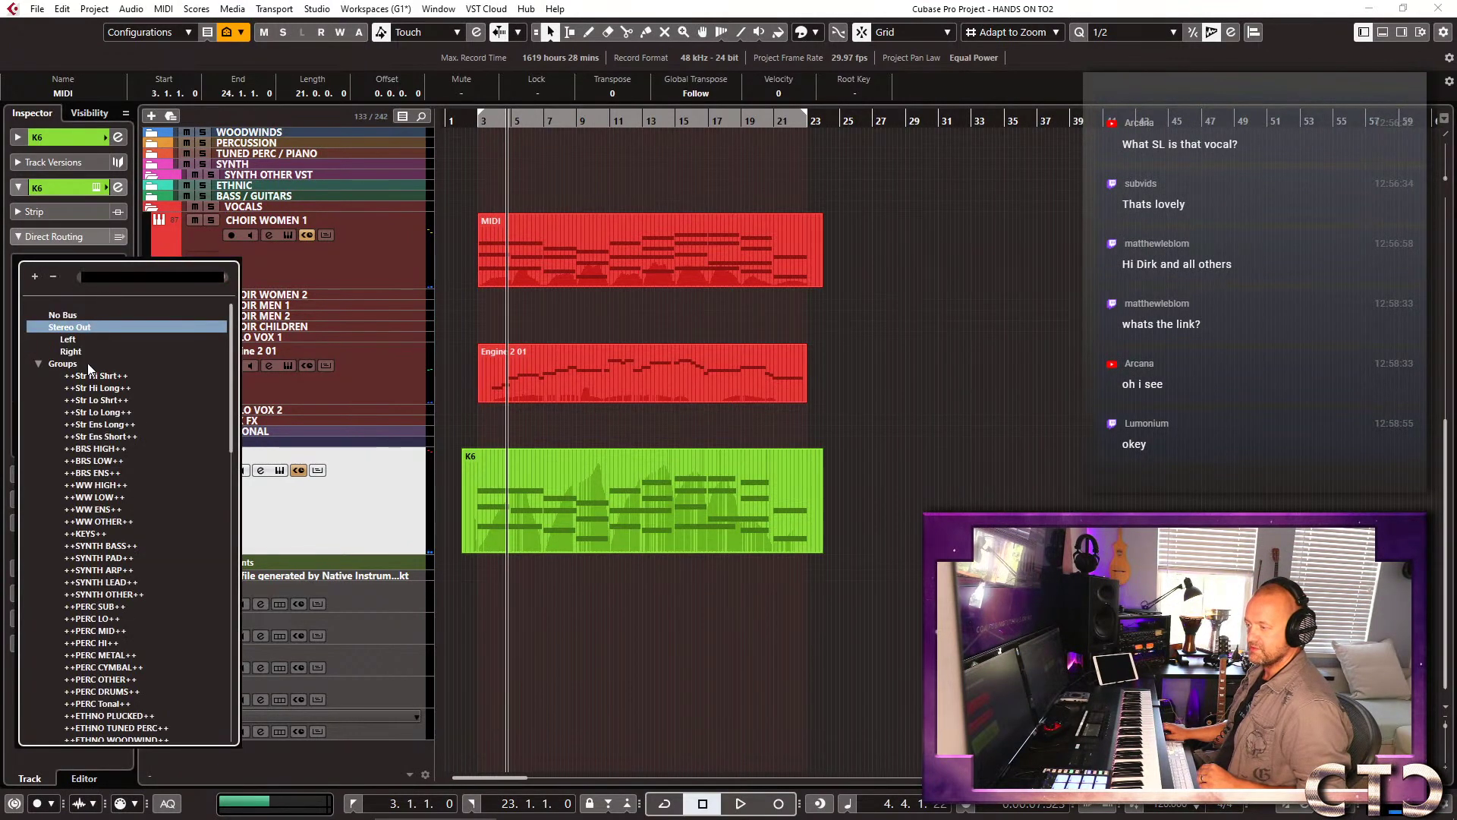
type("mas")
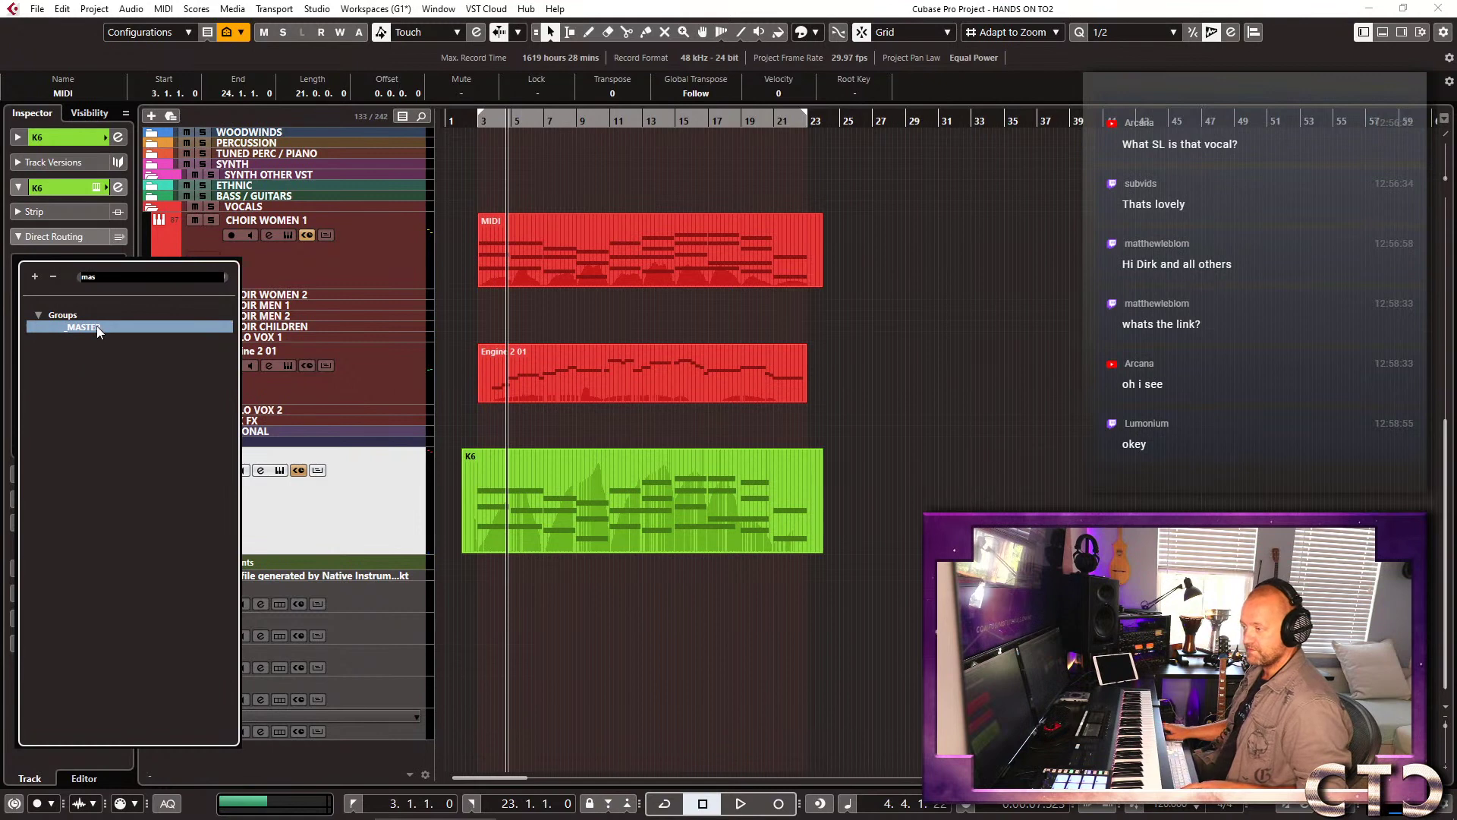
left_click(96, 328)
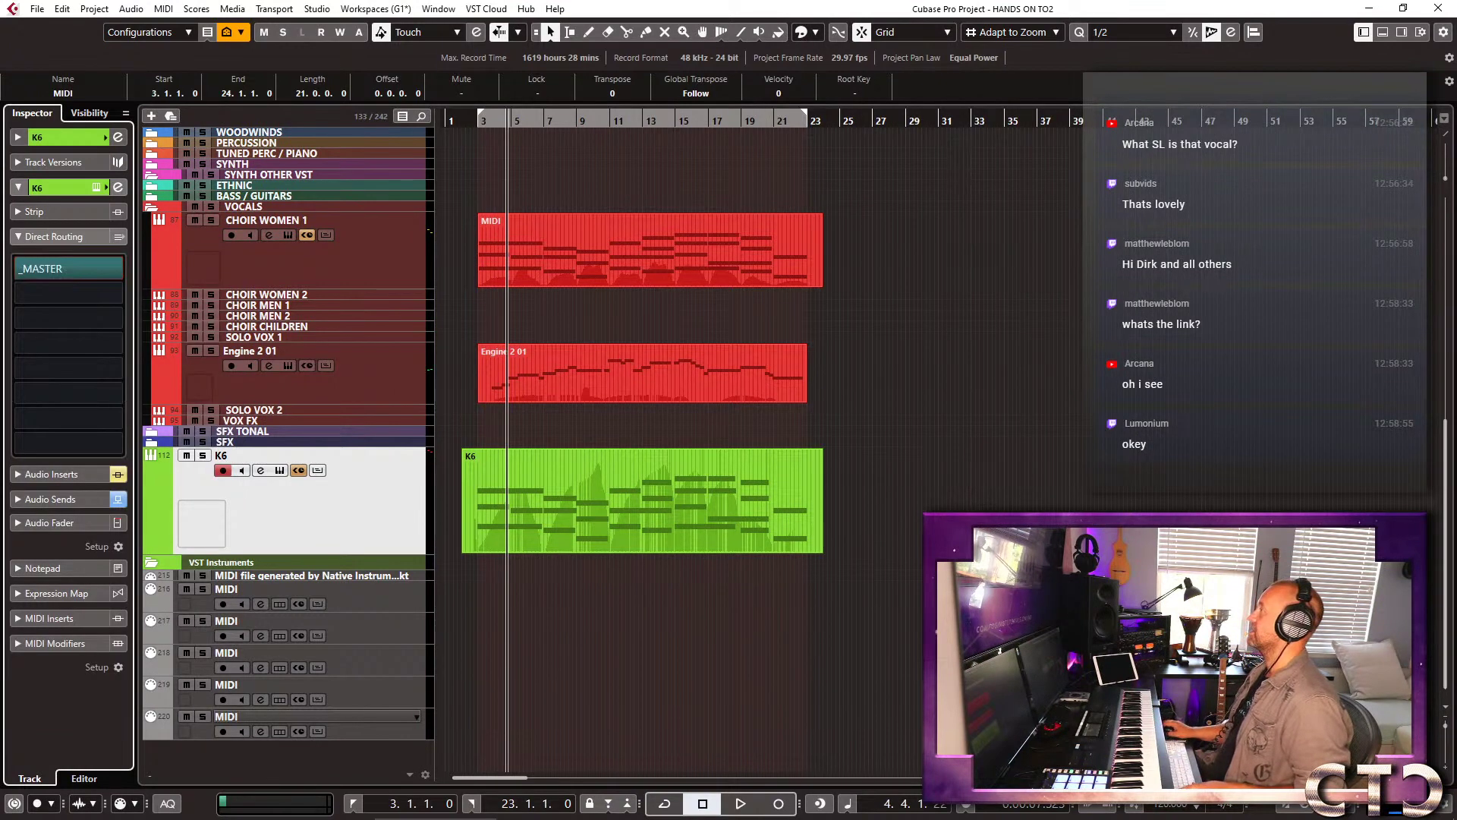
key("space")
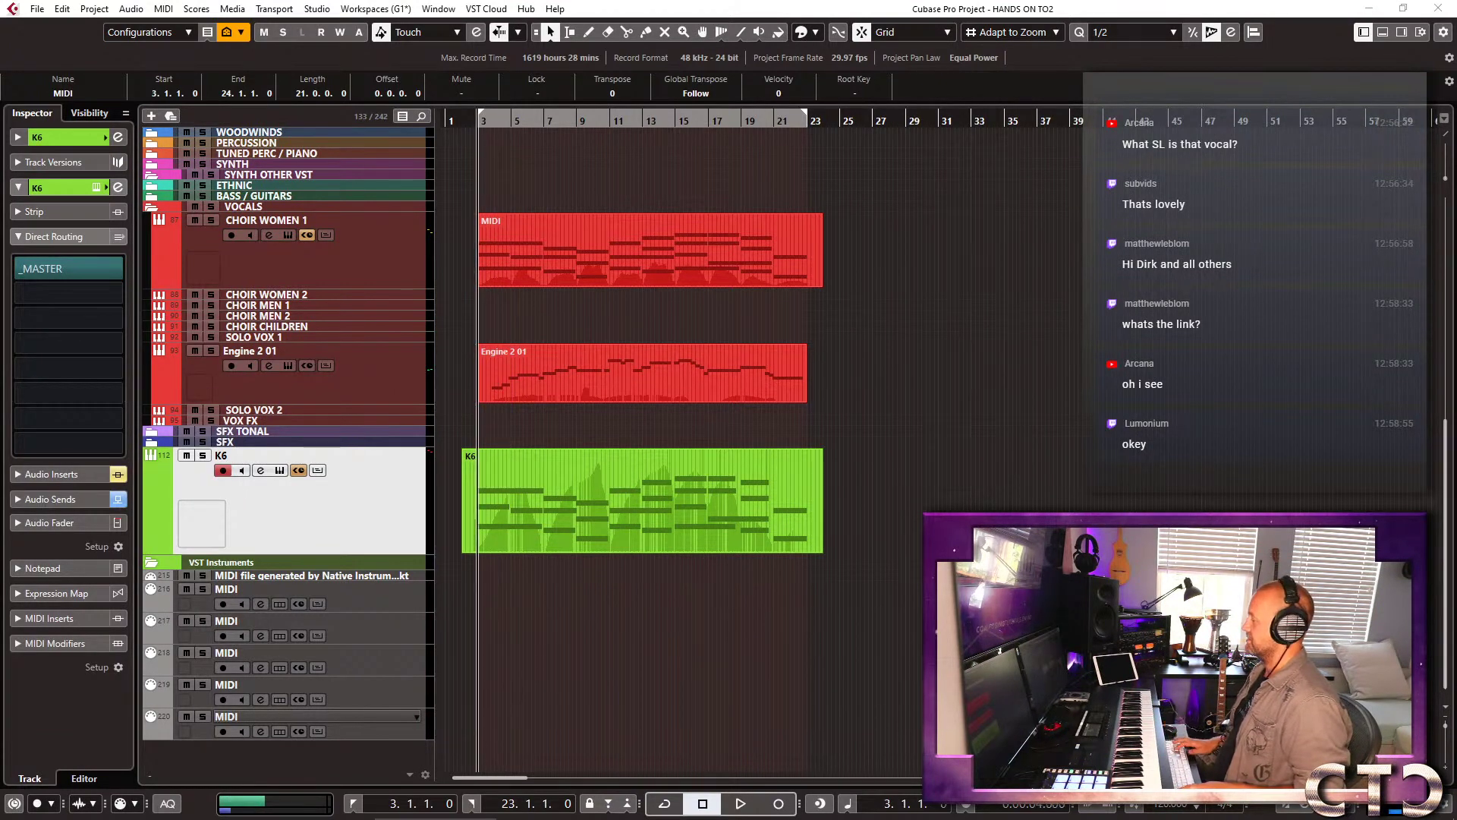
Route the Engine 2 01 track directly to the ++Vocals++ group and play briefly from the left locator.
left_click(345, 393)
left_click(105, 270)
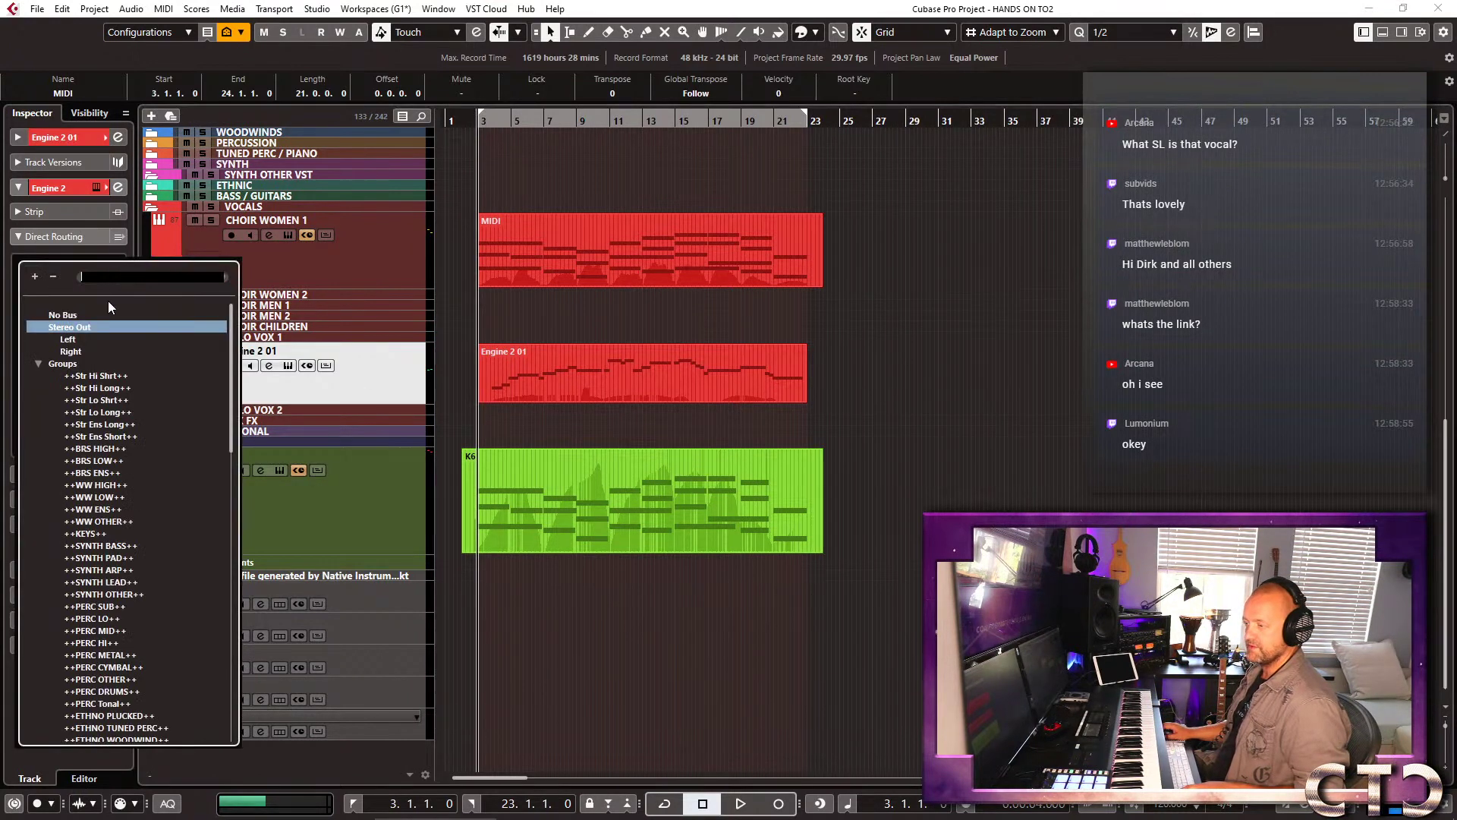
type("vo")
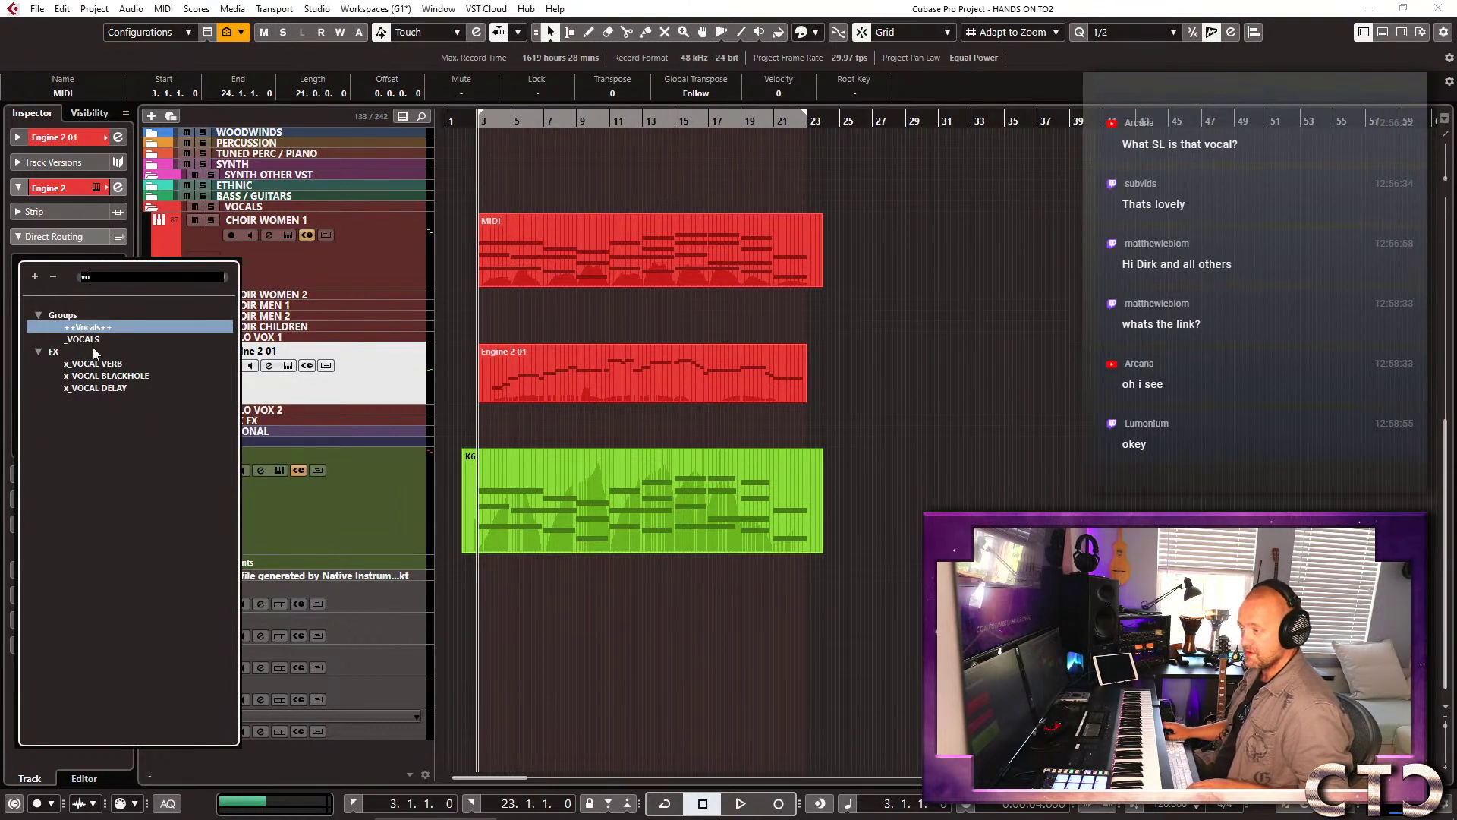
left_click(89, 338)
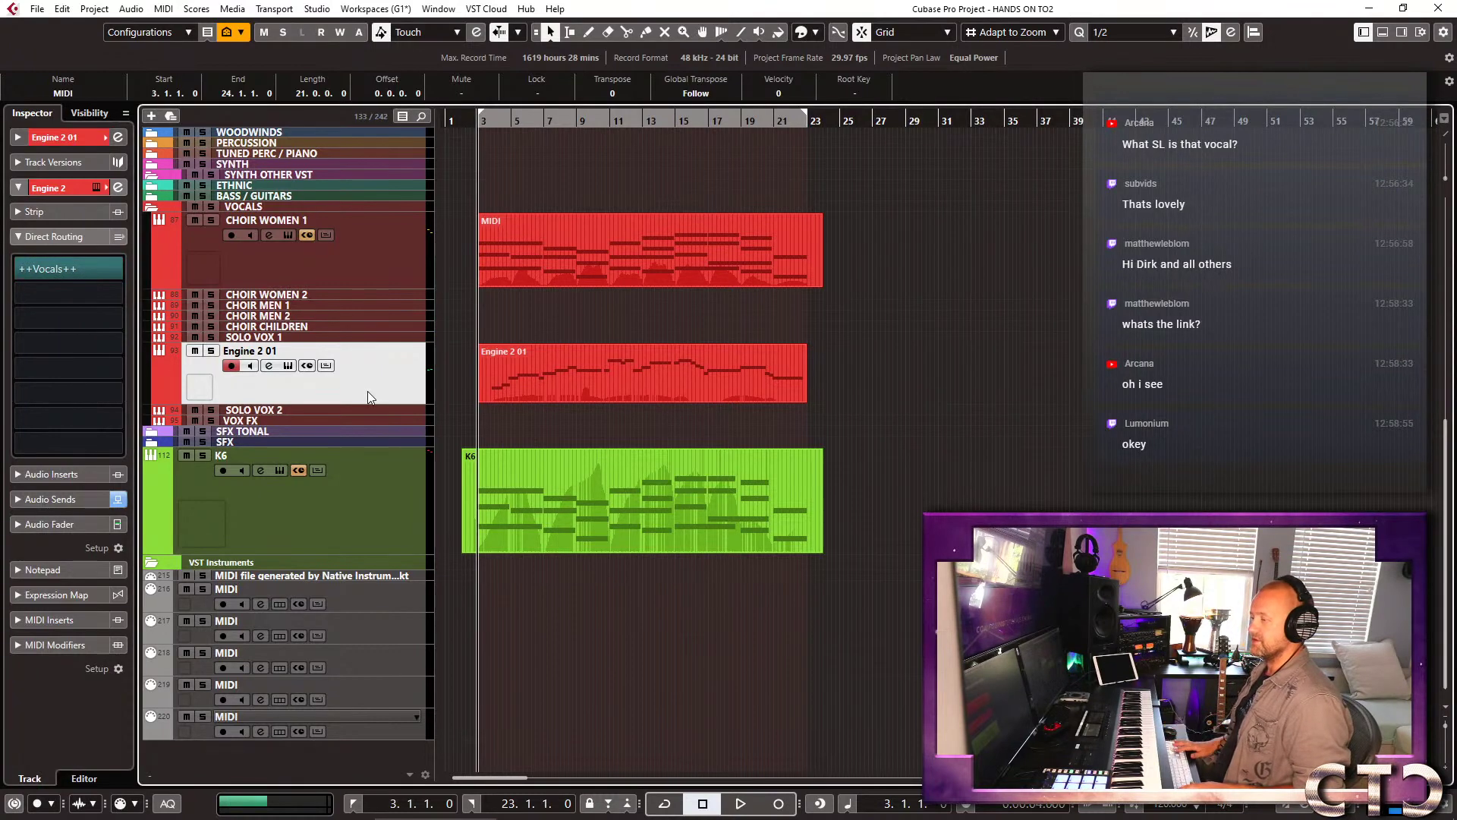
key("space")
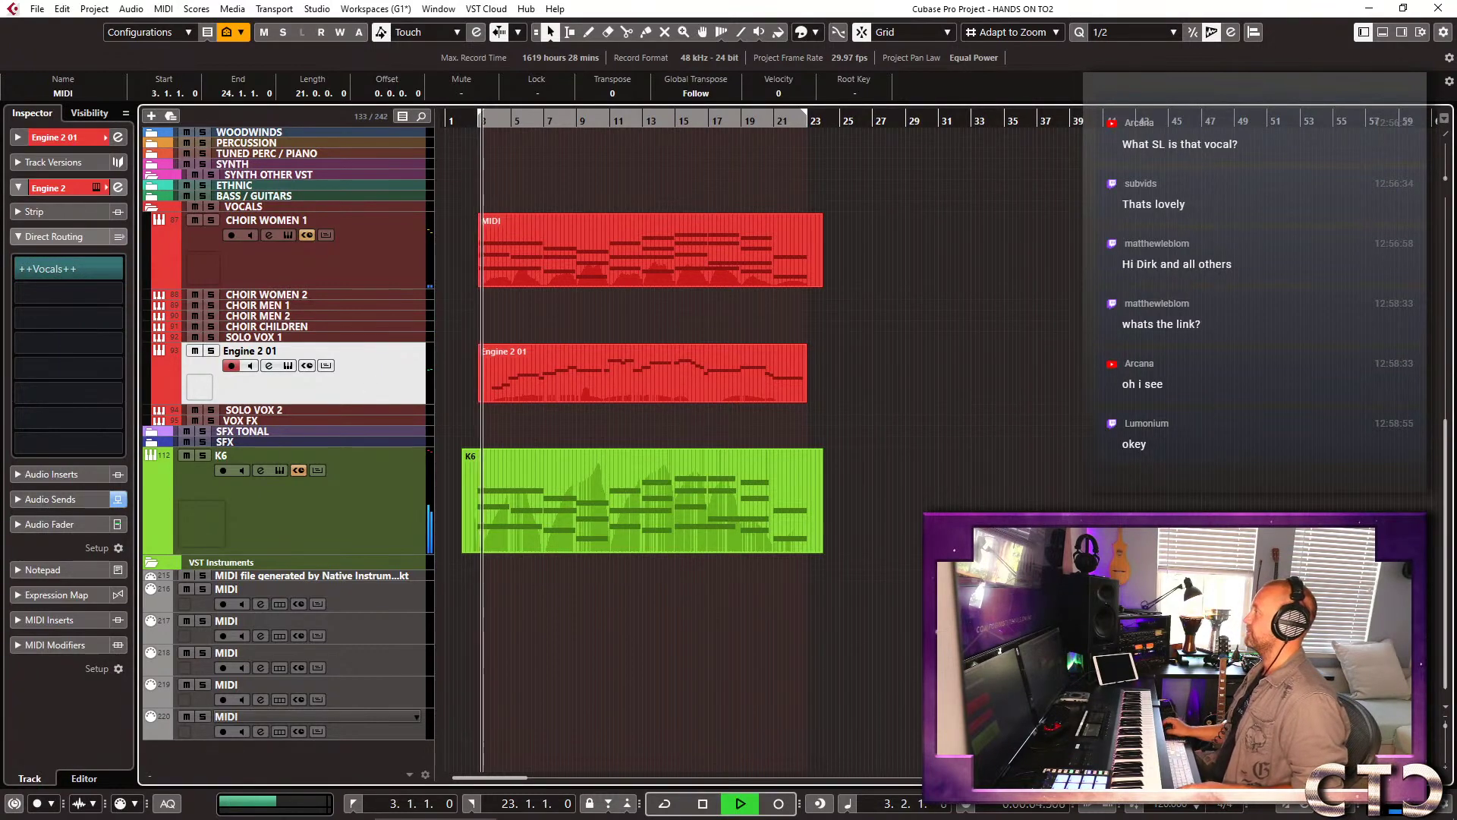
key("space")
left_click(585, 357)
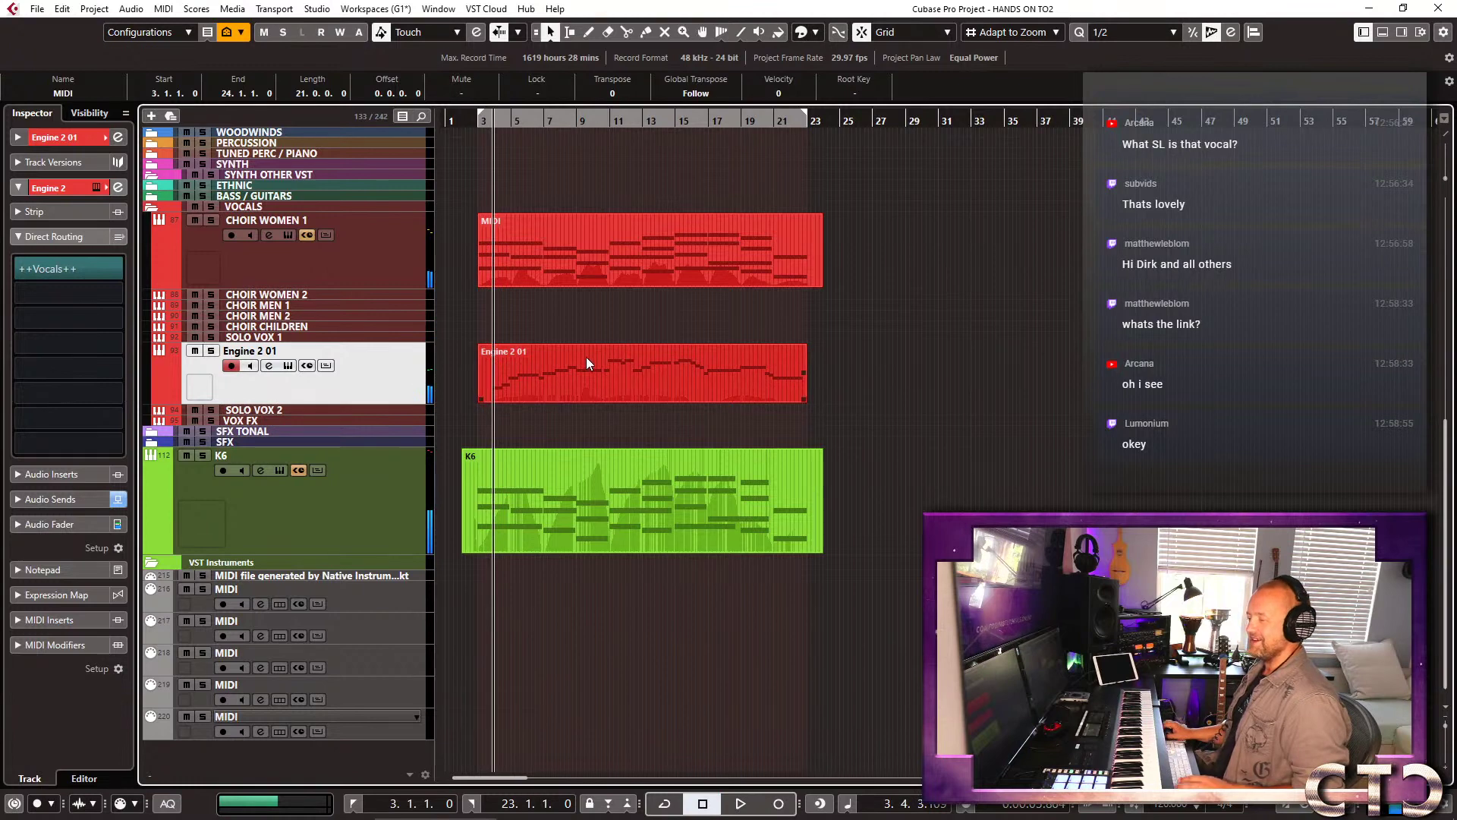
Solo the VLN 2 SHRT track and play its part from the left locator.
scroll(581, 352, "up", 10)
left_click(537, 443)
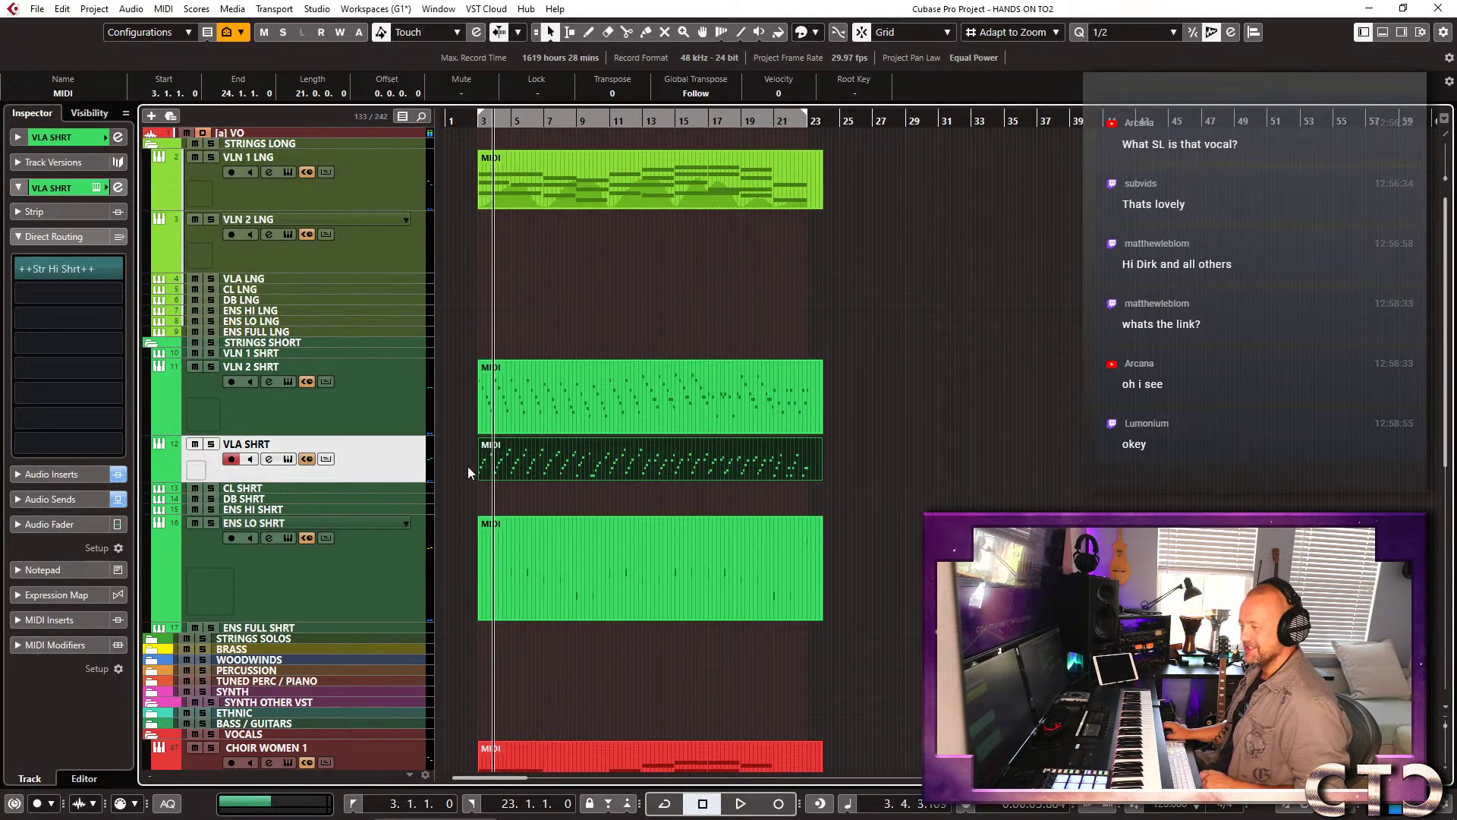
left_click(516, 402)
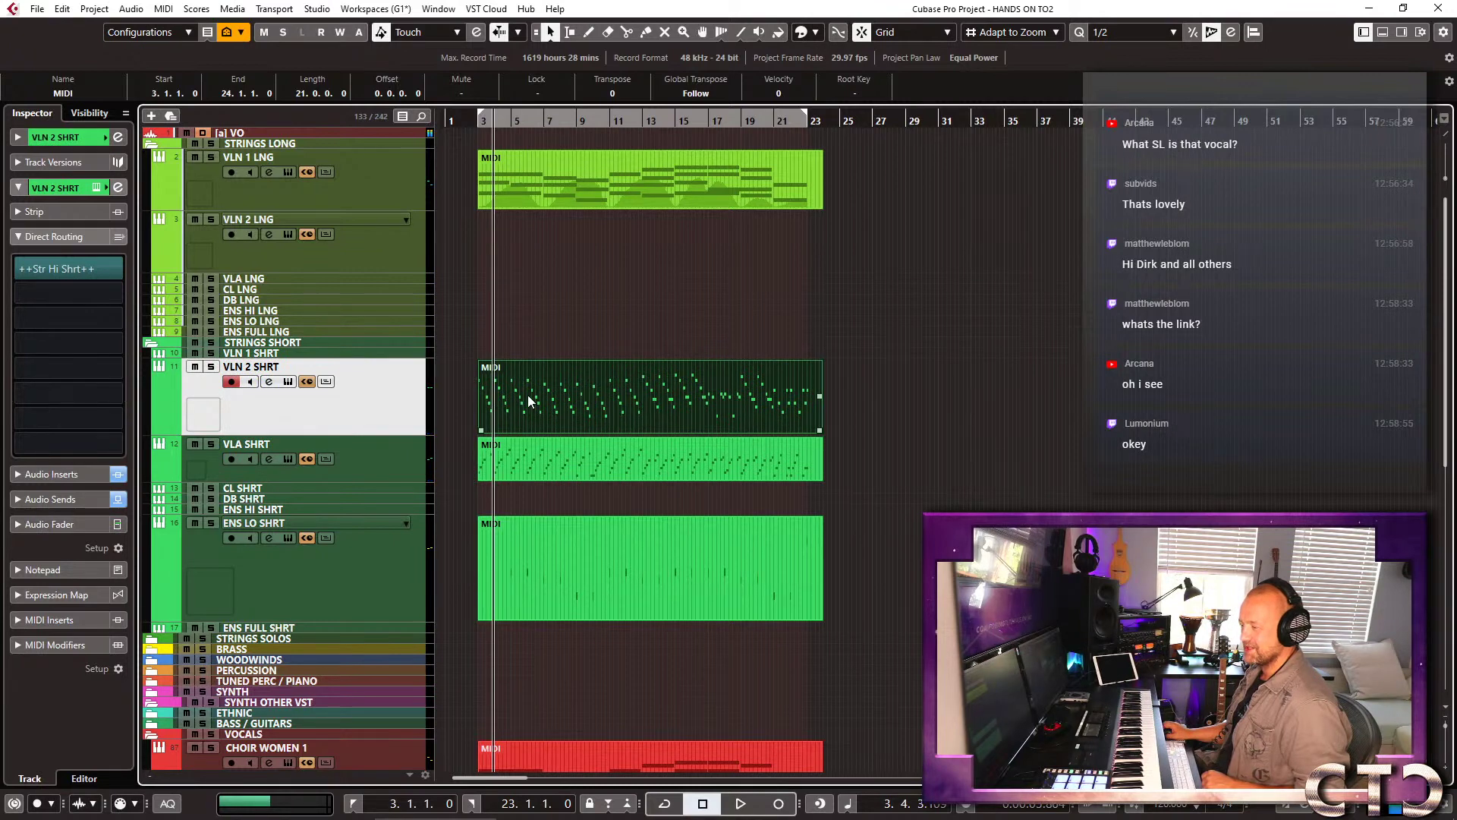
key("s")
key("space")
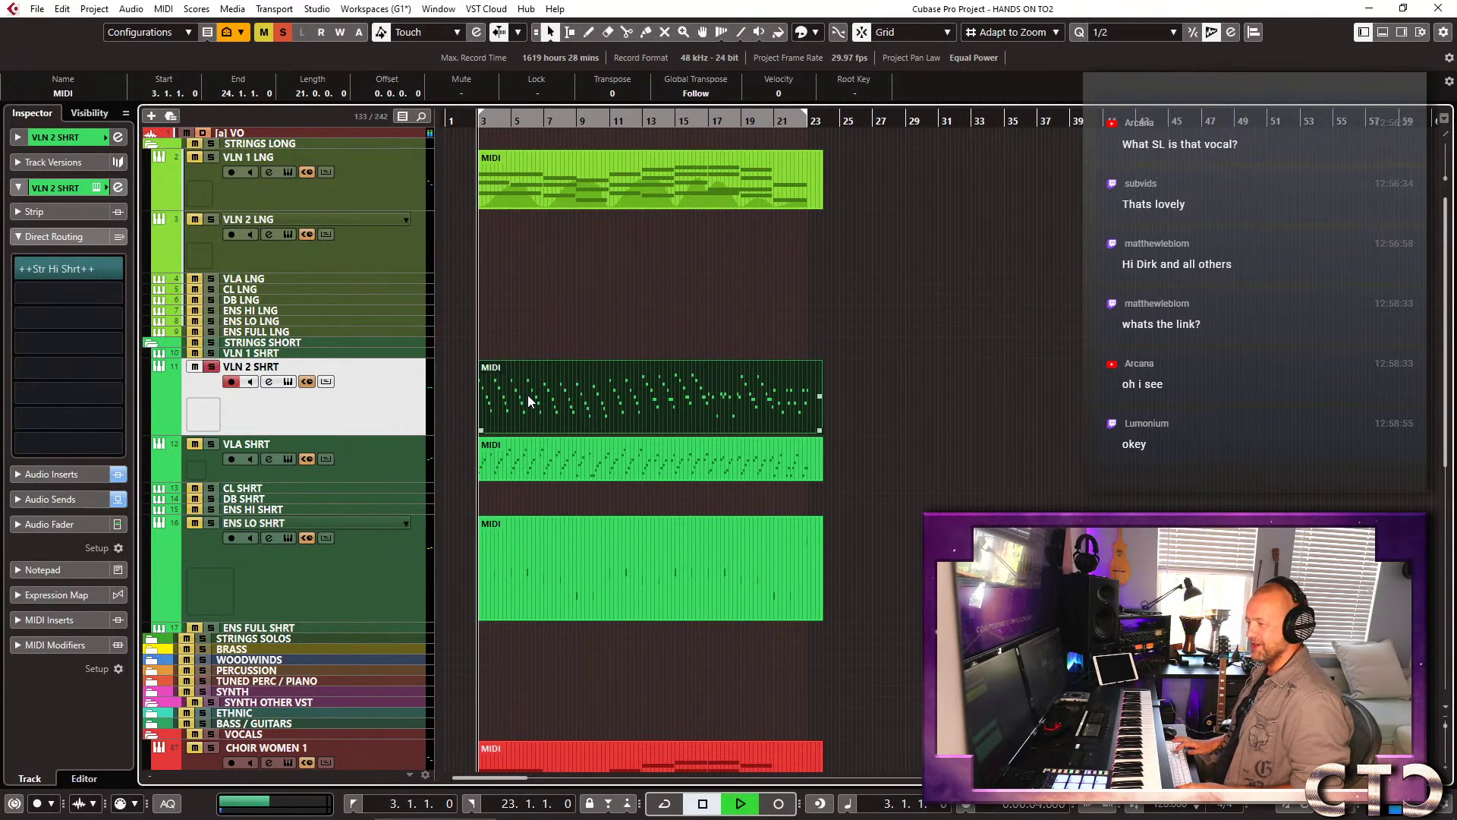
Set VLN 2 SHRT's short strings reverb send to -5.90 and its delay send to -5.63 while auditioning the part.
left_click(96, 475)
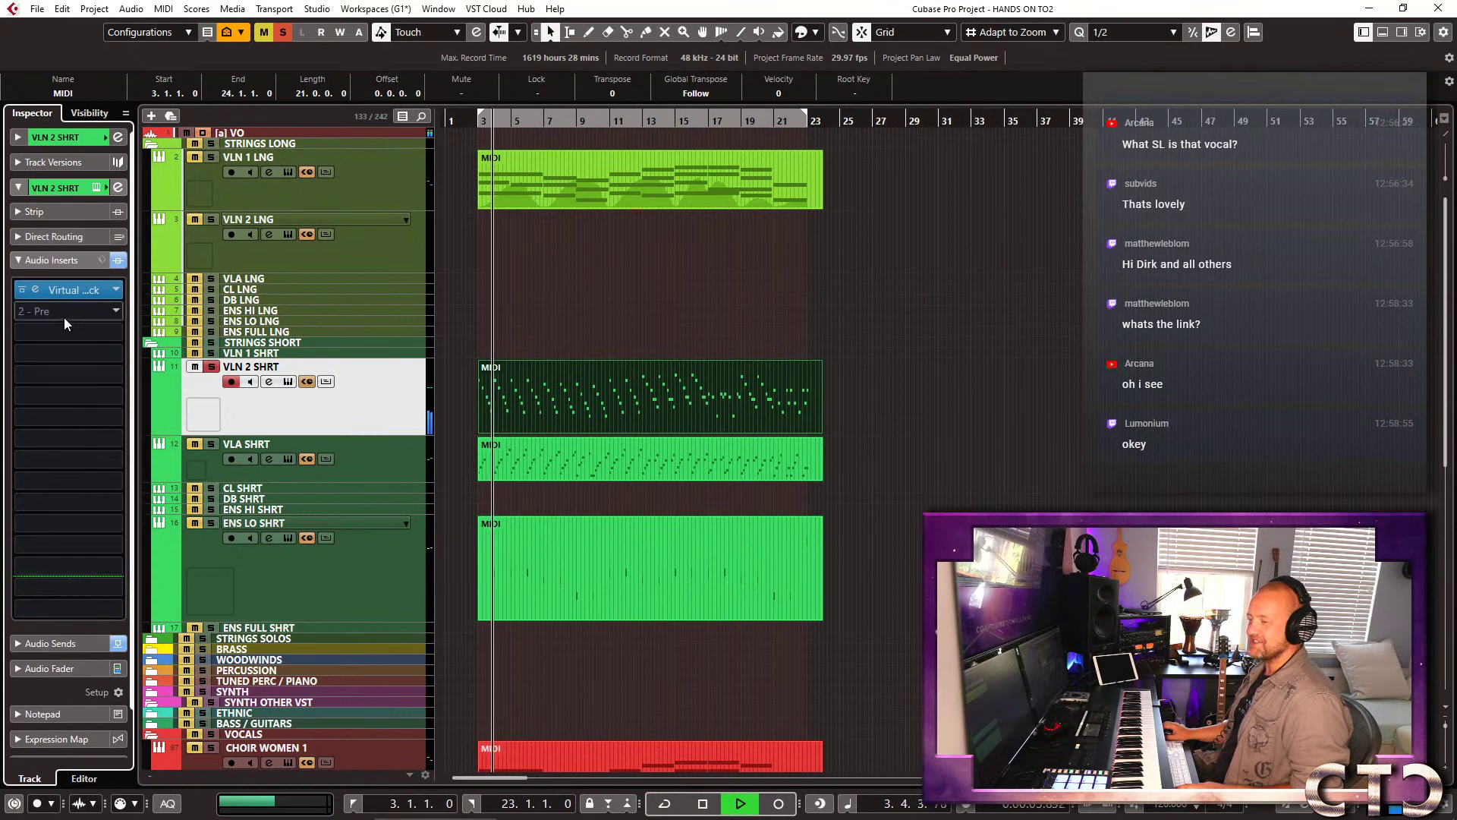
left_click(52, 644)
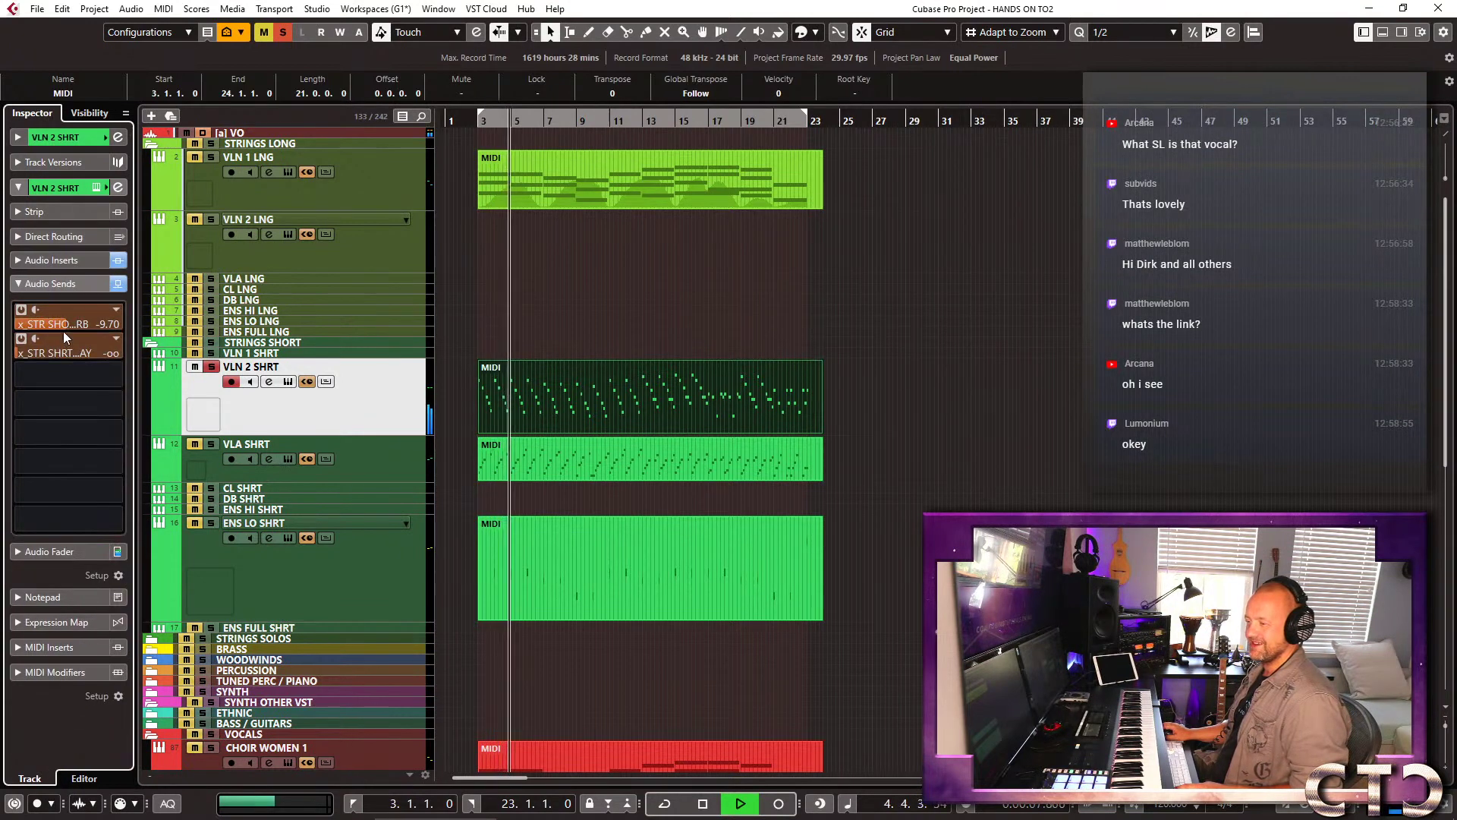
left_click(78, 324)
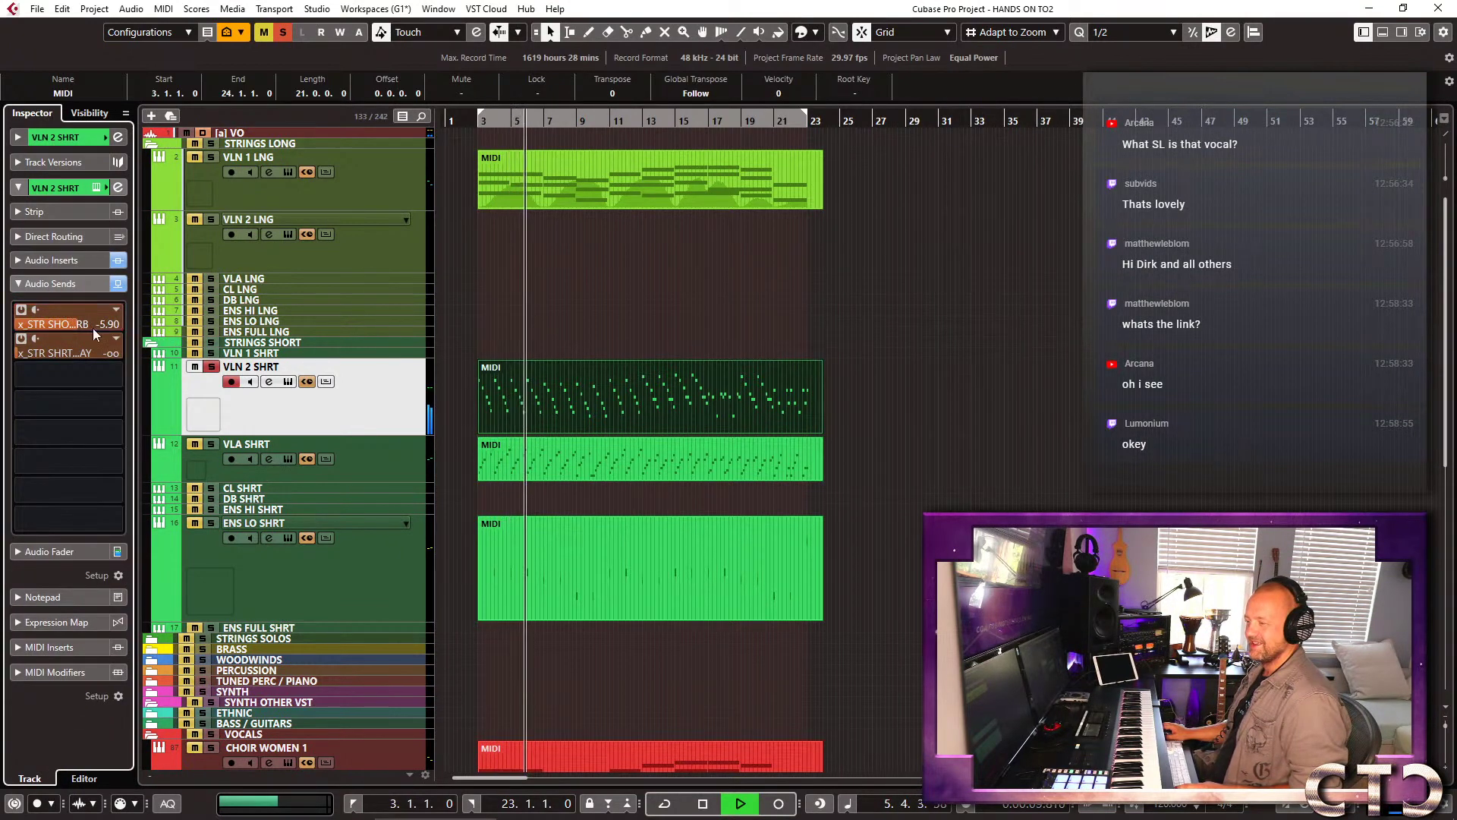
key("space")
left_click(85, 350)
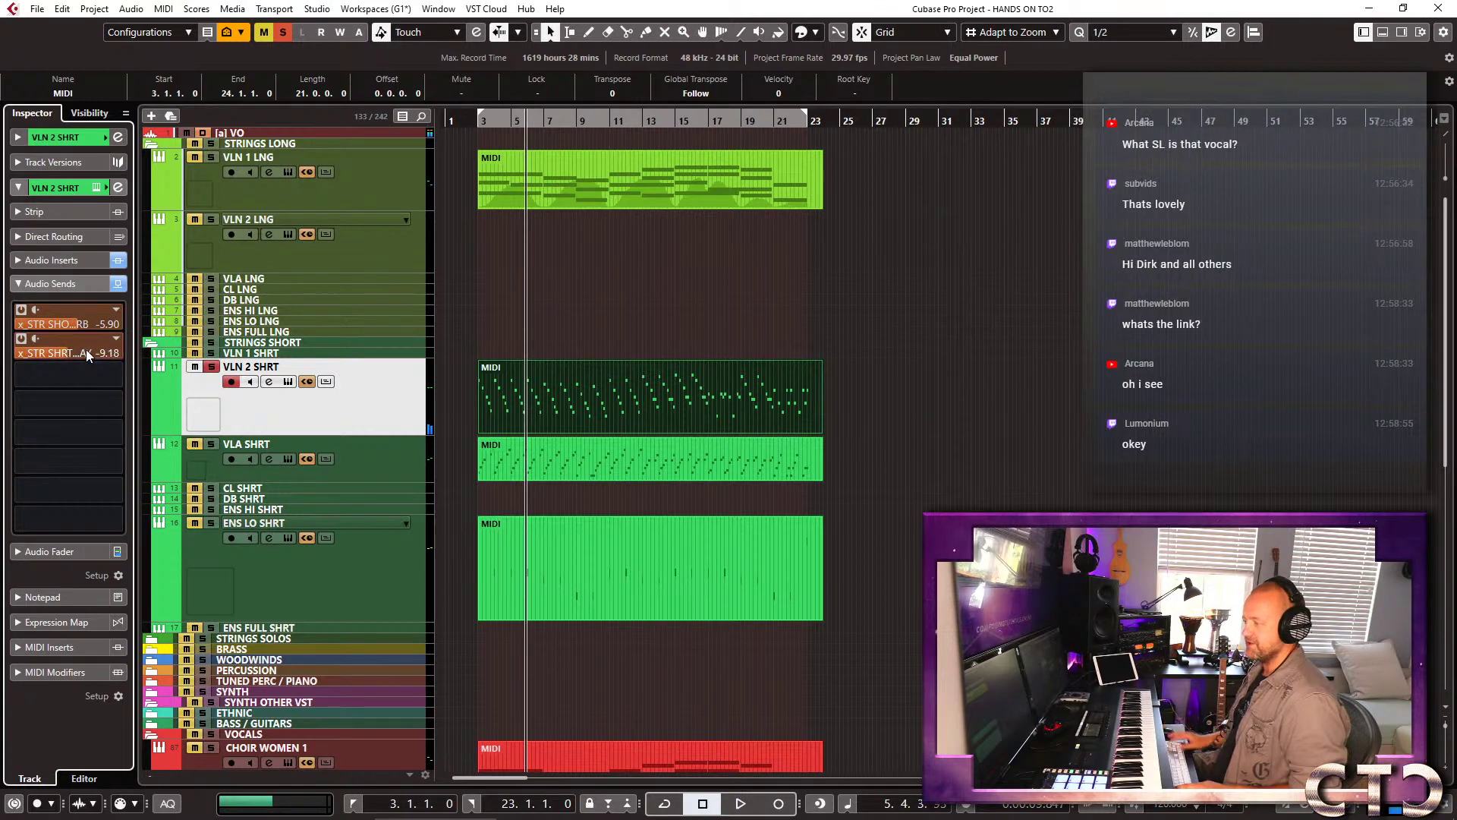
key("space")
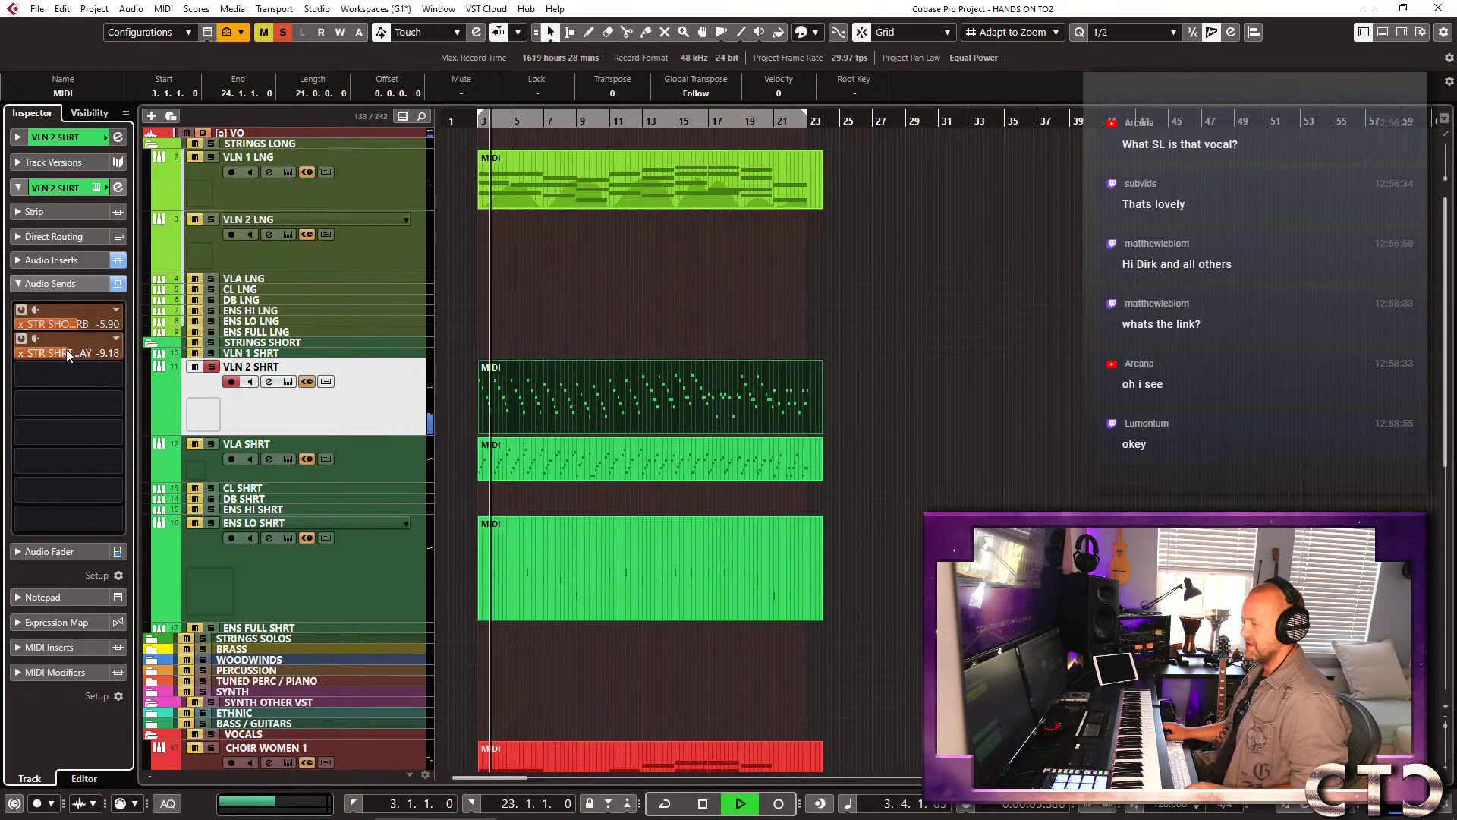
left_click(93, 348)
key("space")
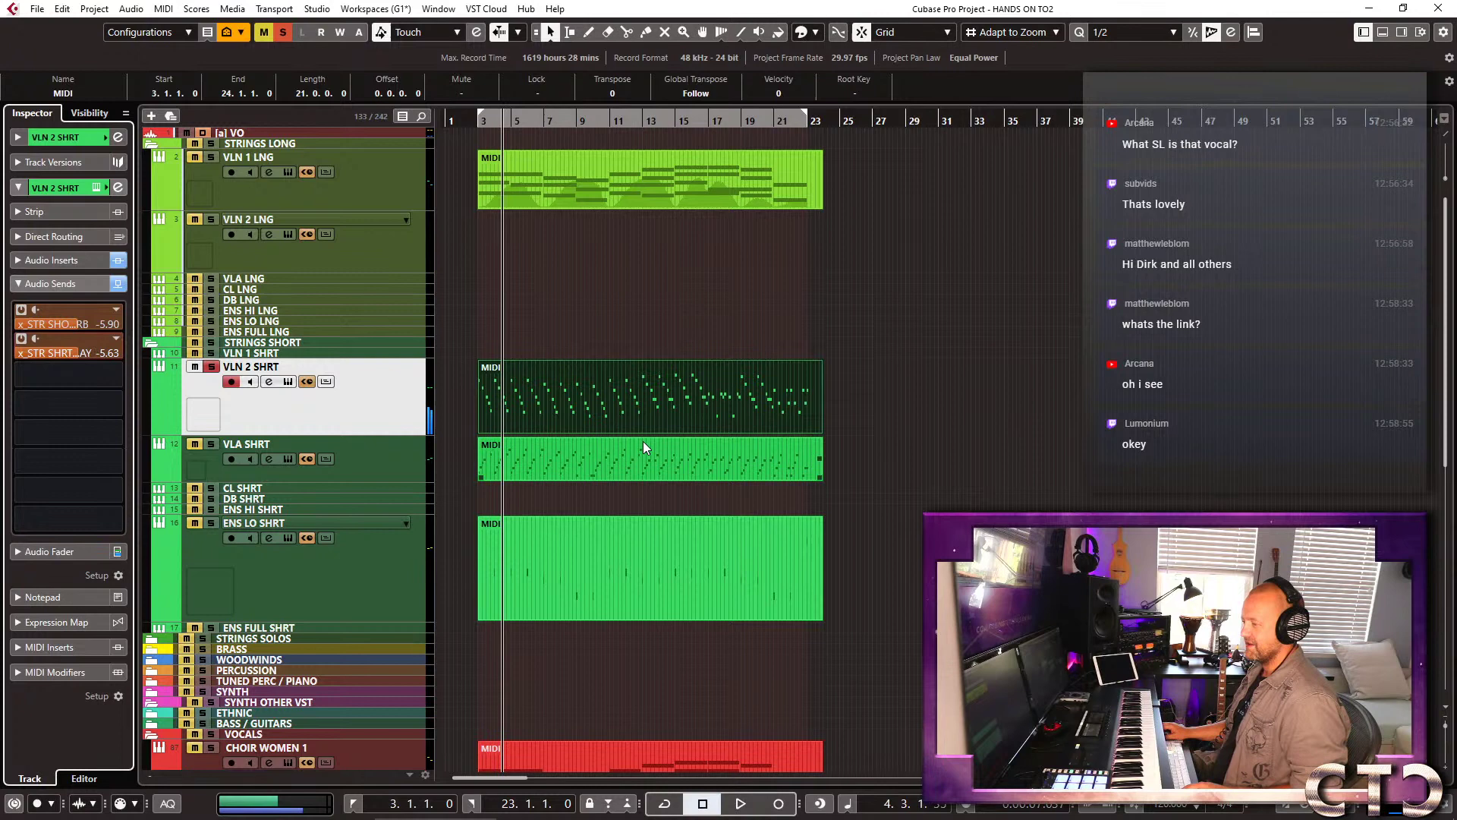
Open the VLN 2 SHRT part in the Key Editor and scale up the velocities of all its notes.
double_click(593, 399)
key("g")
key("g")
key("g")
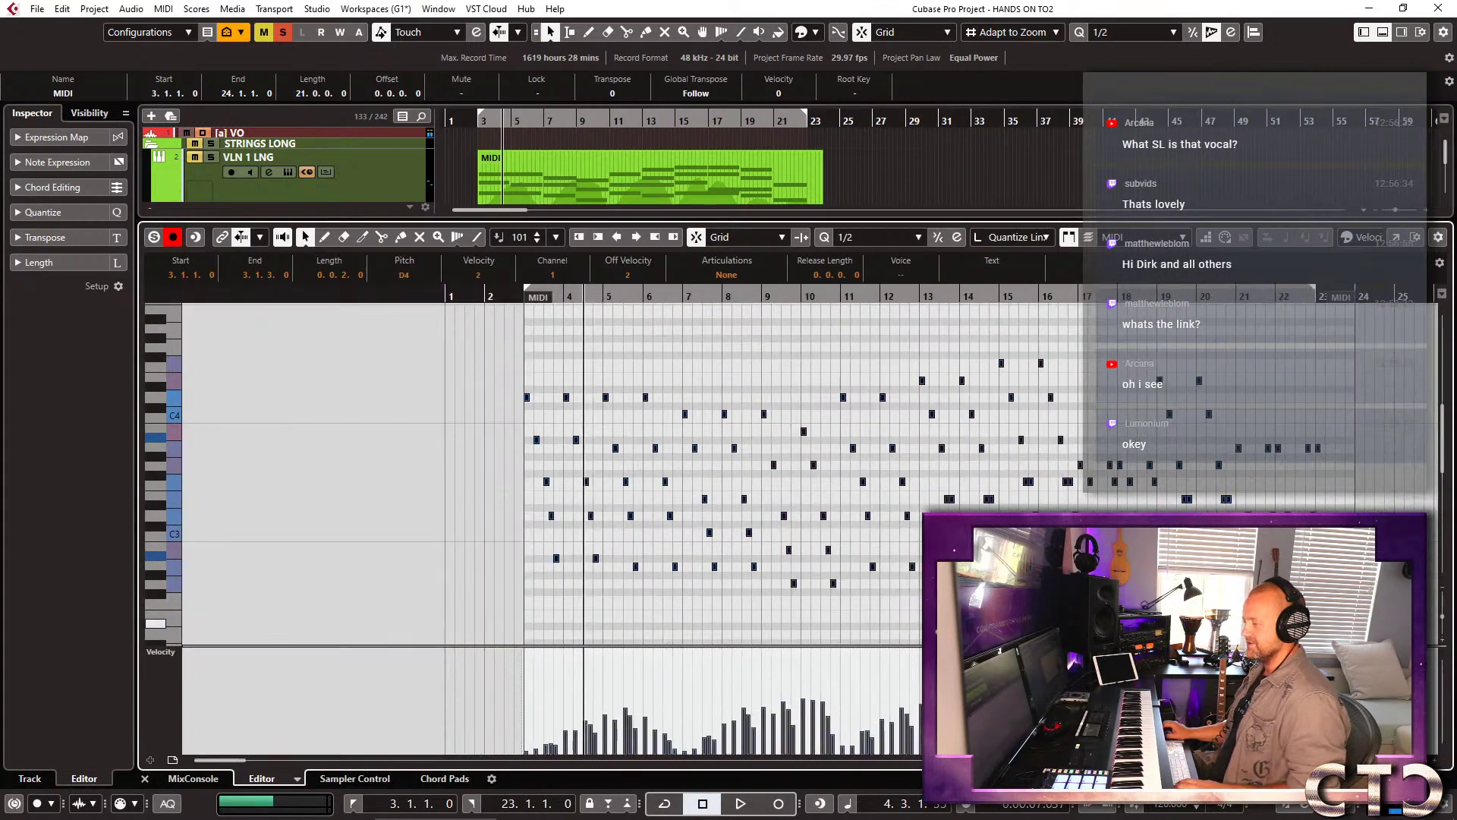
left_click_drag(842, 650, 839, 620)
Play the VLN 2 SHRT notes in the Key Editor, show the floating transport and close the editor.
key("space")
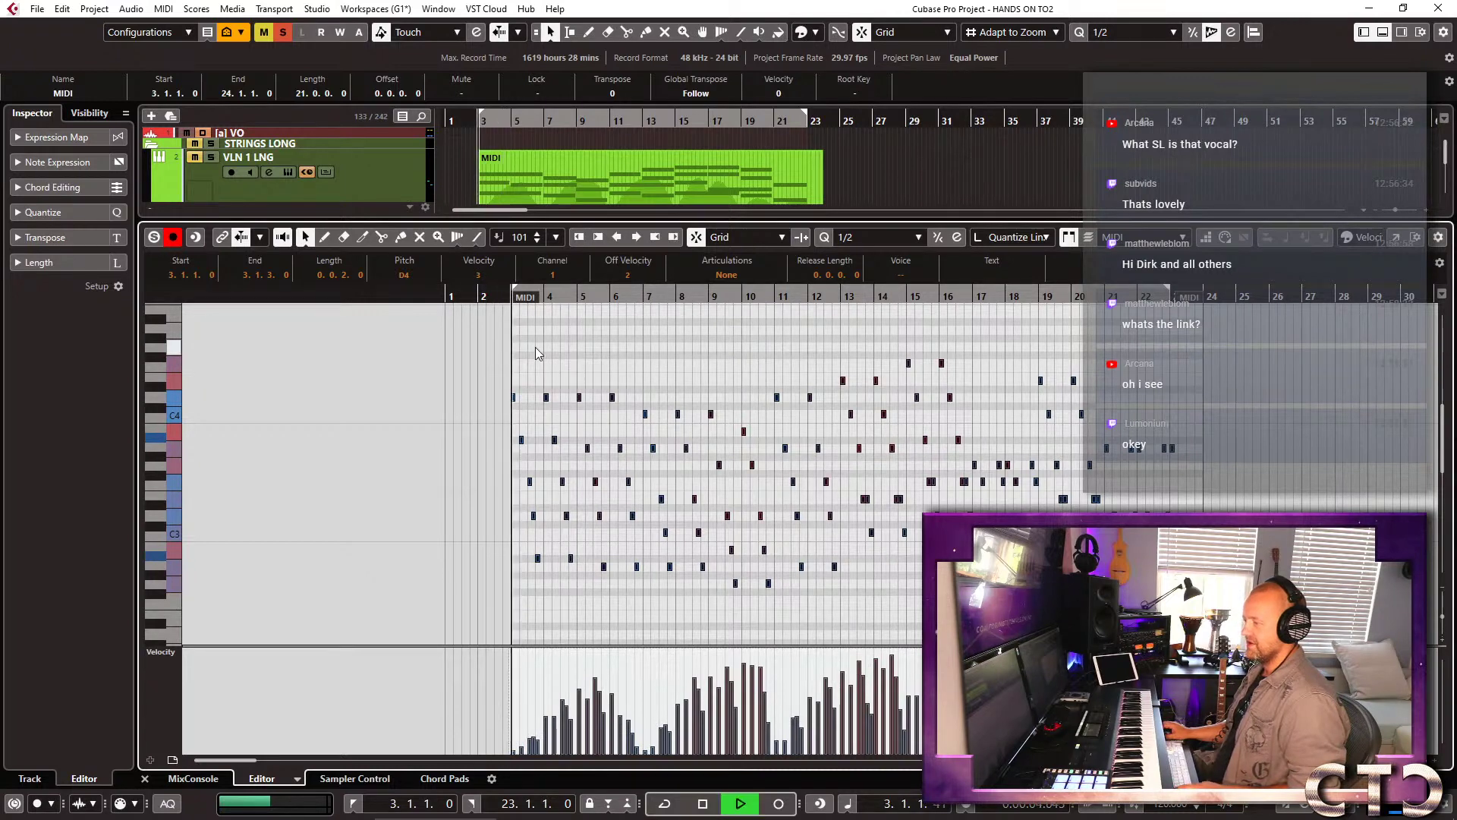
key("h")
key("h")
key("h")
key("h")
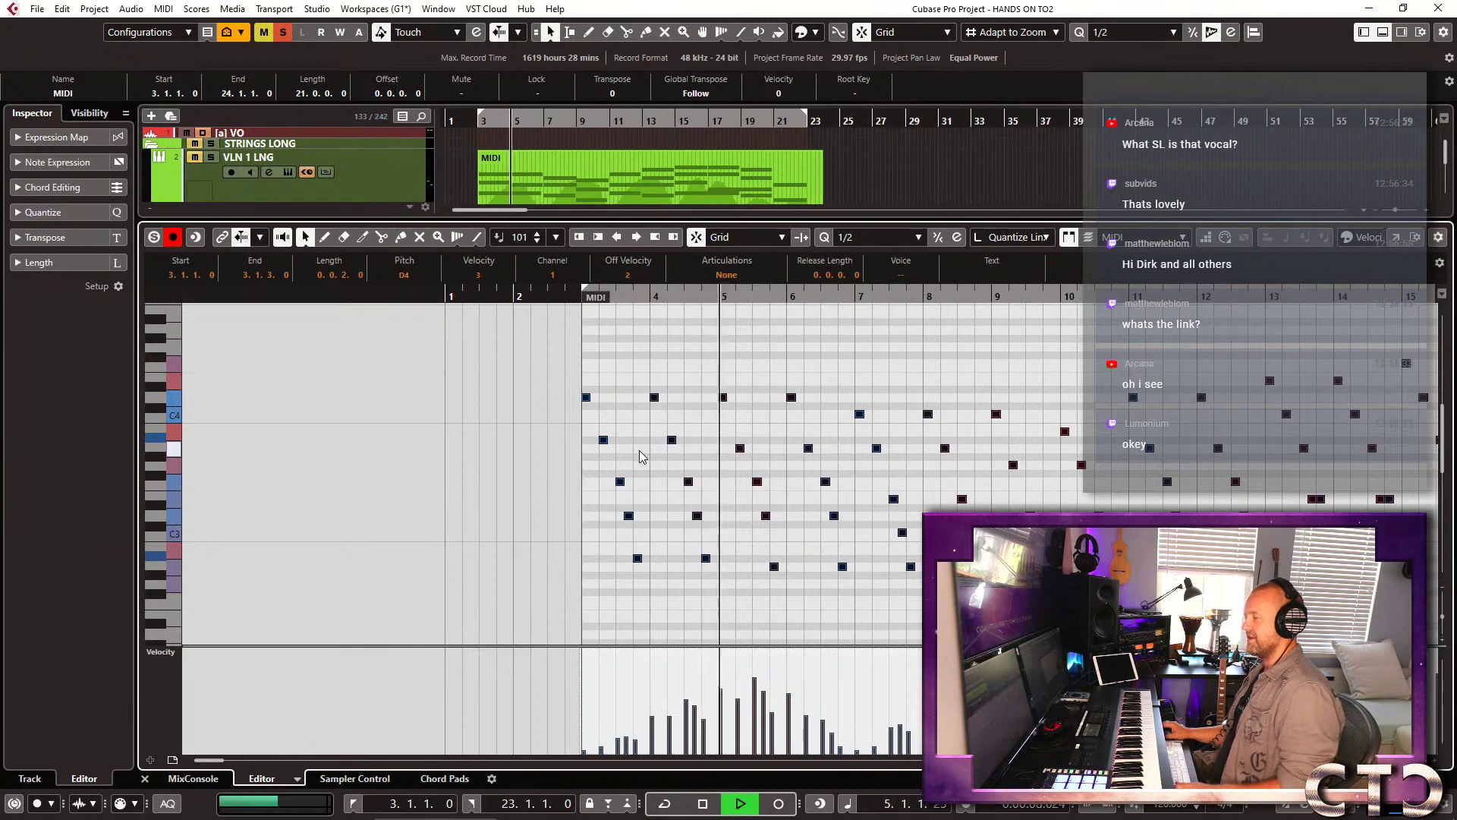
key("F2")
key("ctrl+e")
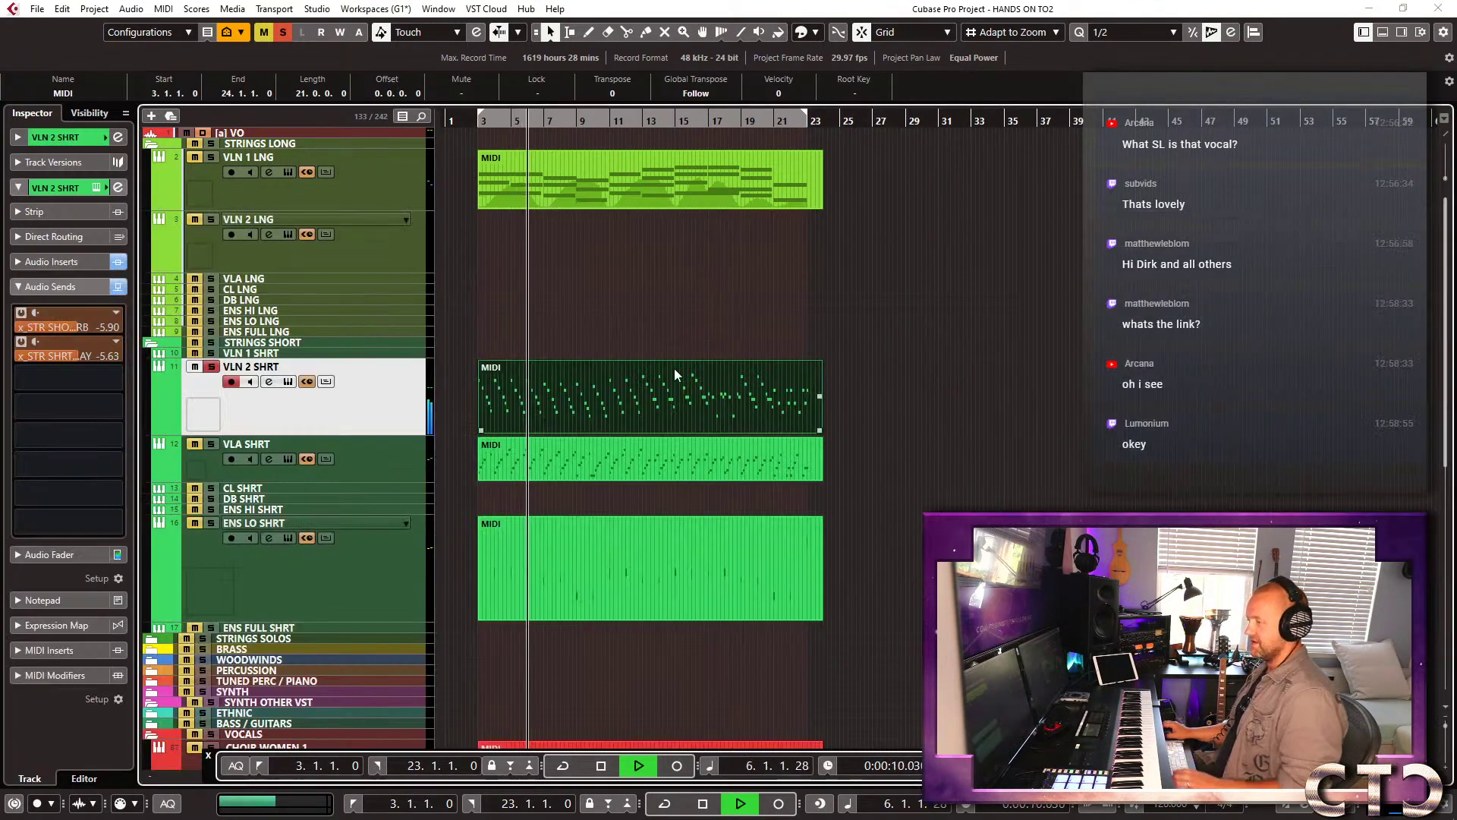
Unsolo VLN 2 SHRT and play all re-voiced tracks layered with K6 from the left locator.
key("space")
left_click(211, 368)
key("1")
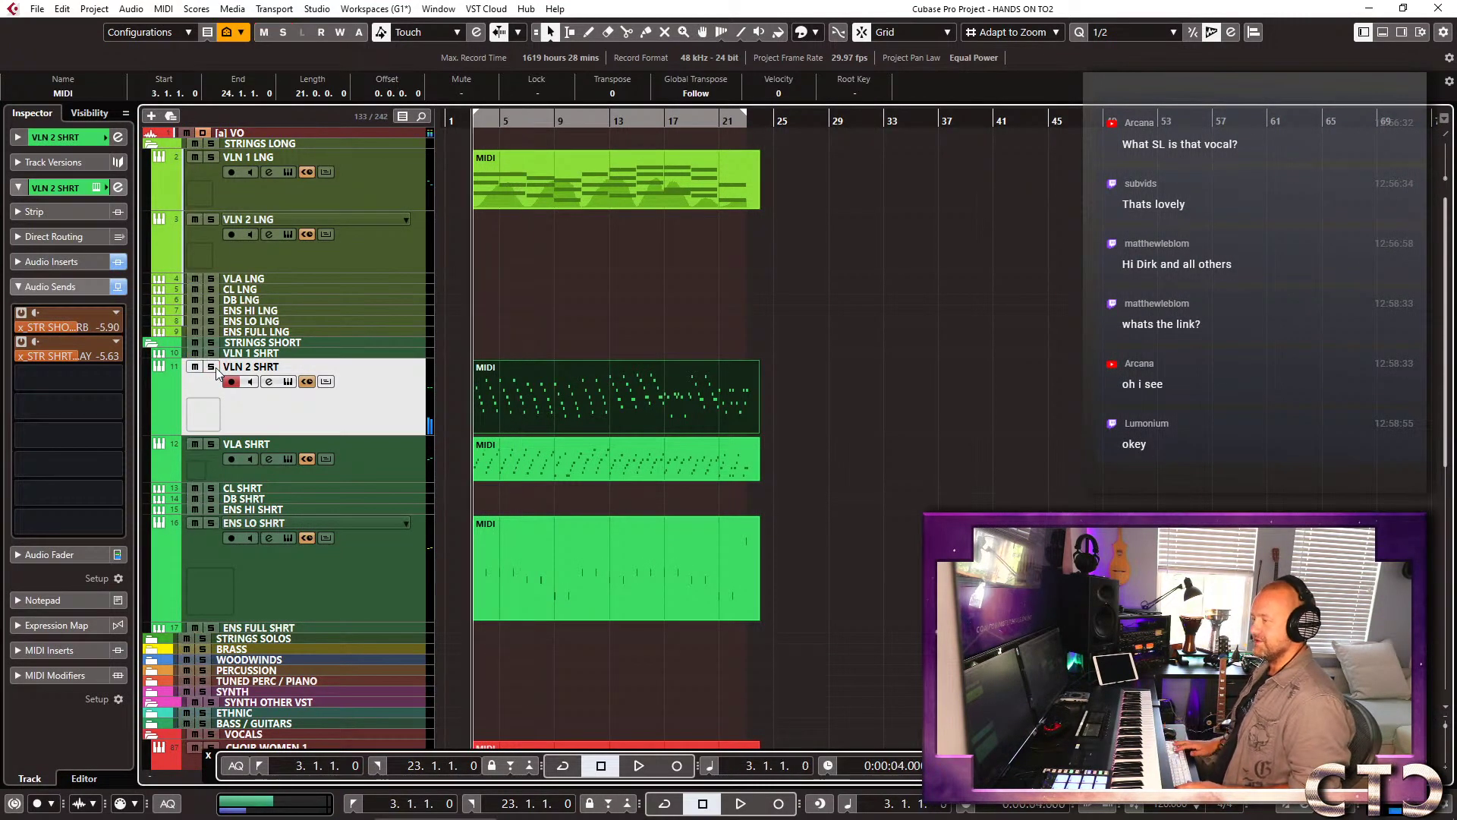
key("space")
key("g")
key("g")
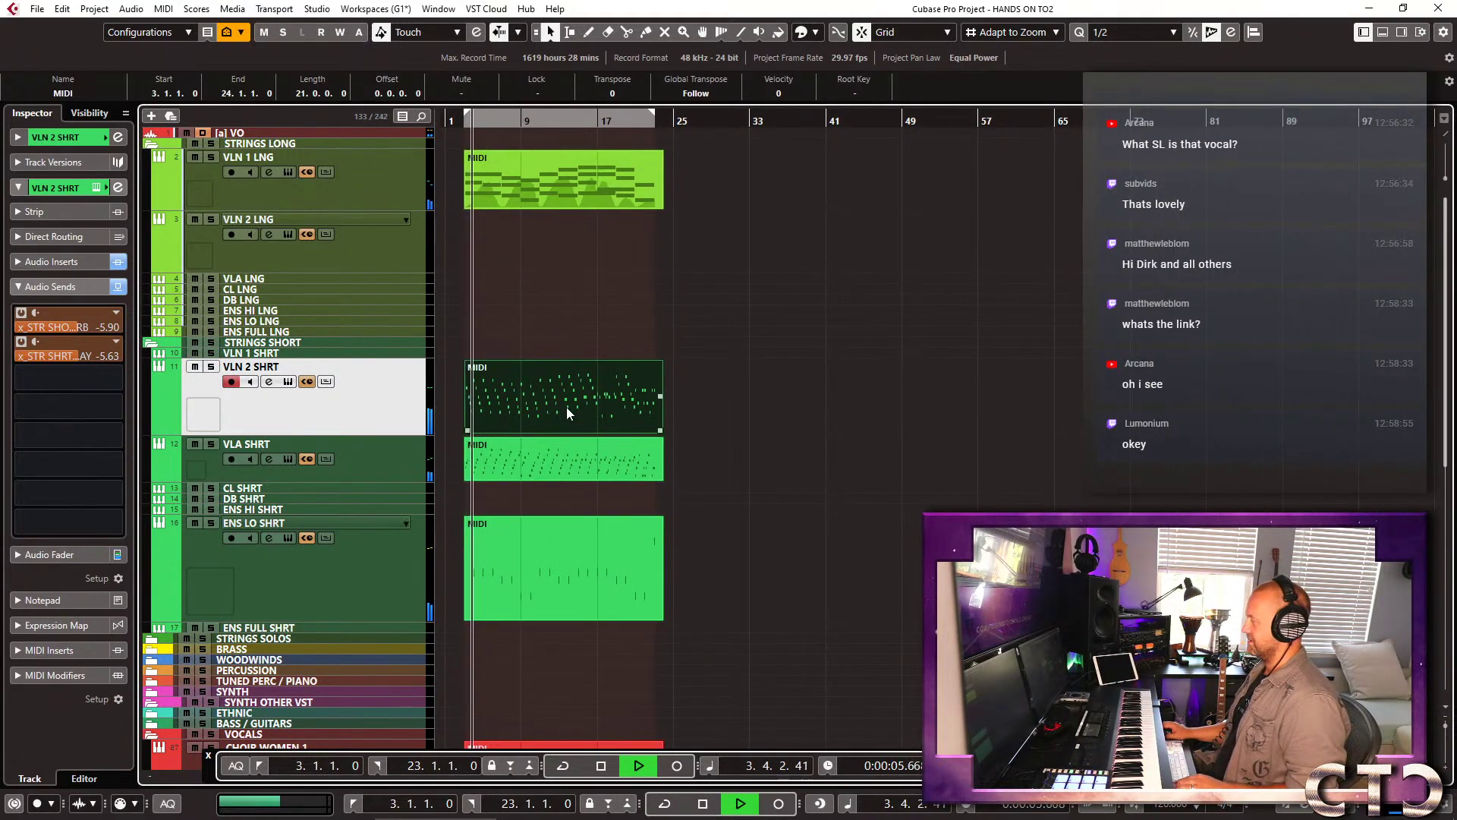
scroll(724, 300, "down", 5)
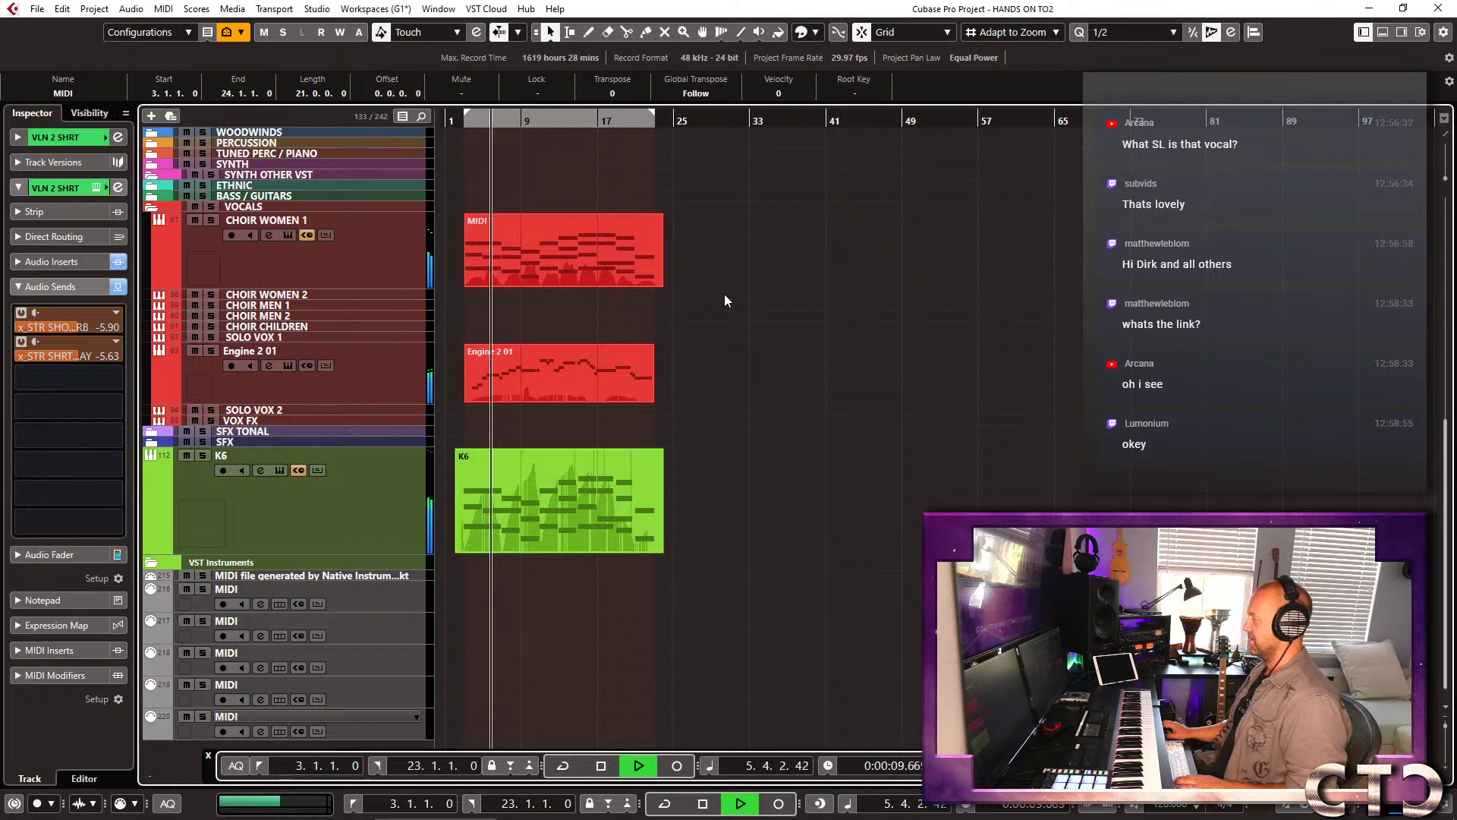
key("h")
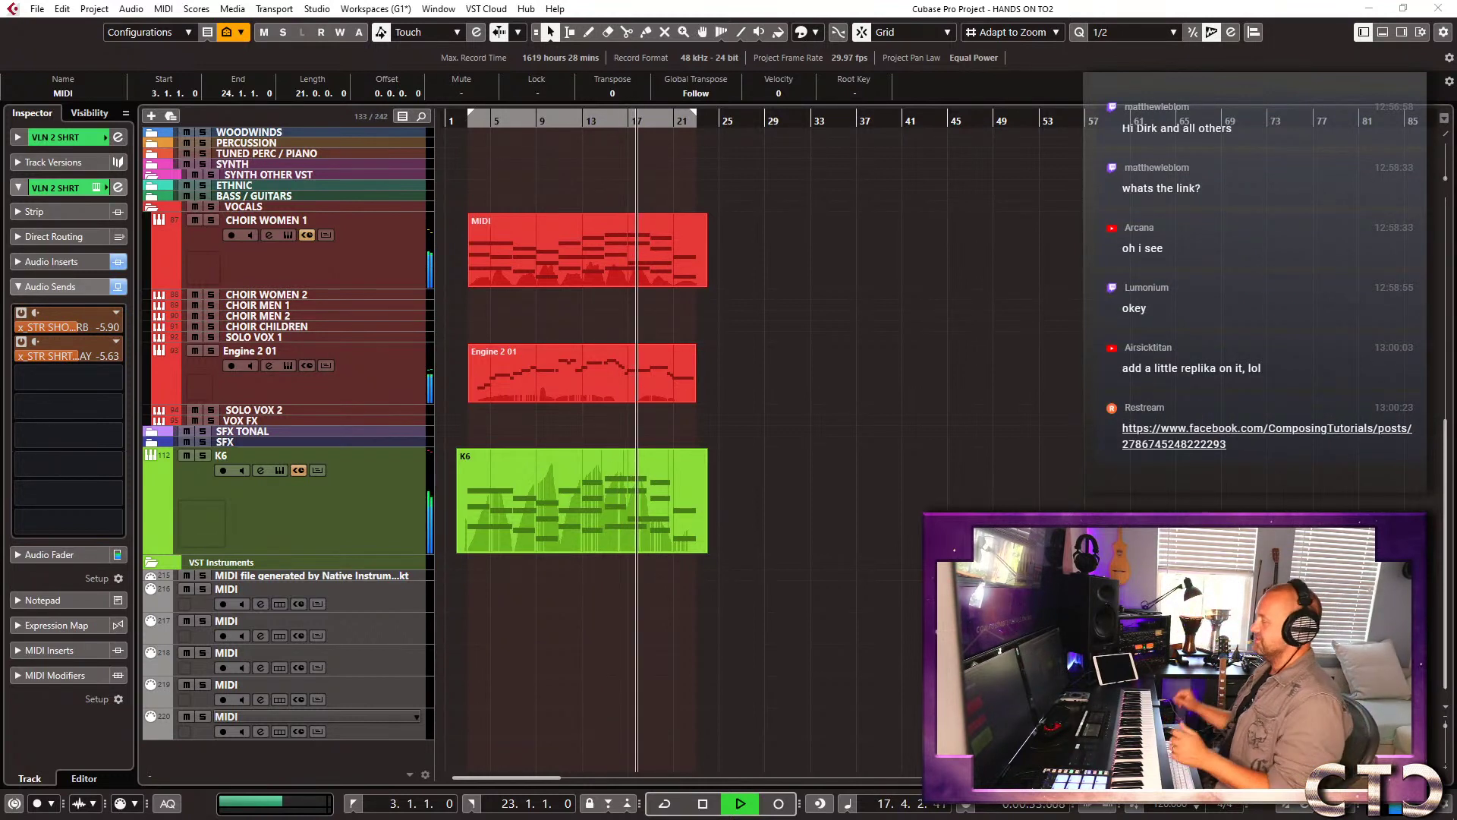
Open the K6 track's The Orchestra Complete 2 instrument and set up a stopped cycle from bar 3 to bar 27.
left_click(386, 503)
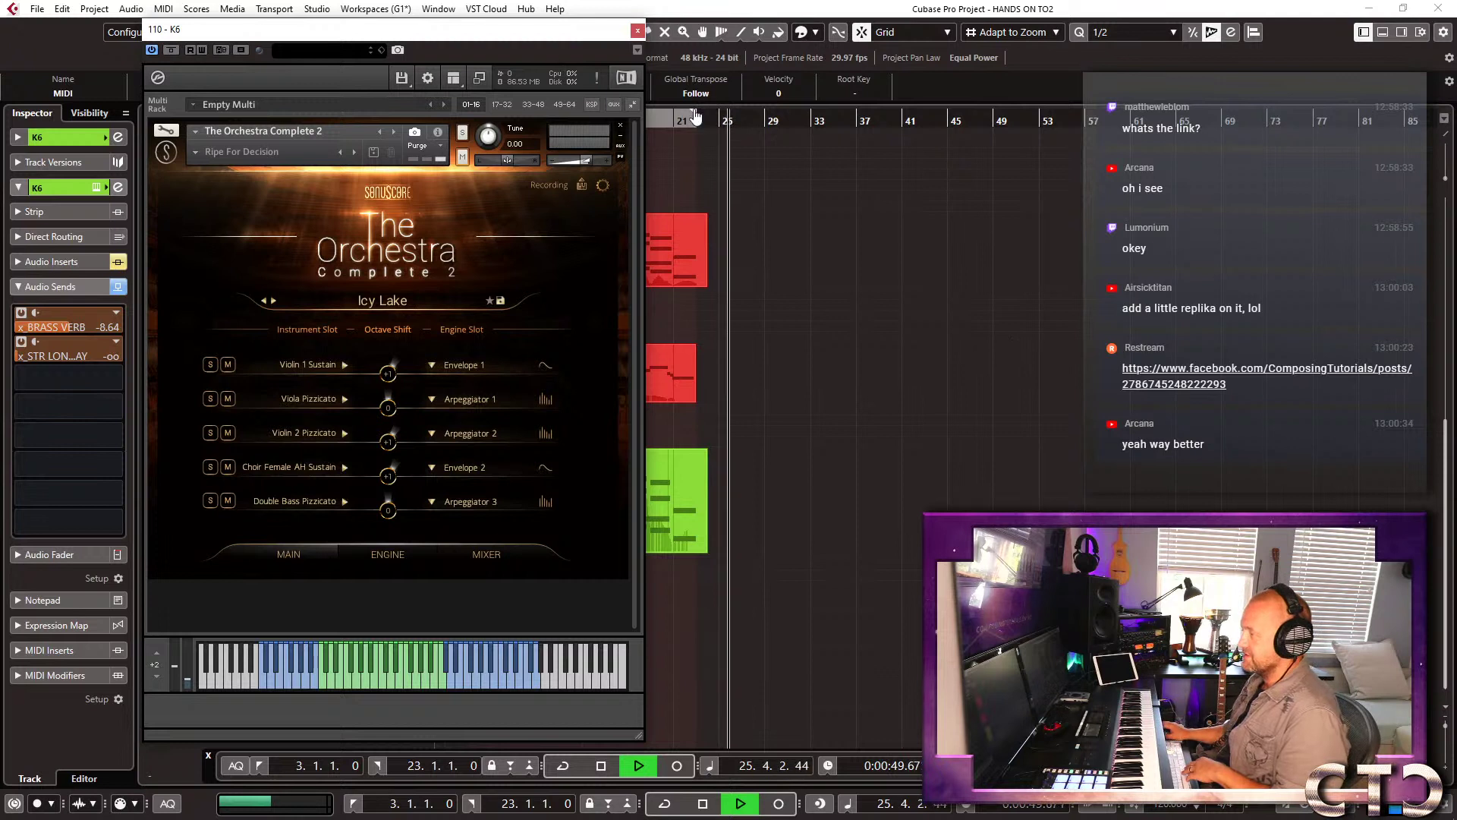
key("space")
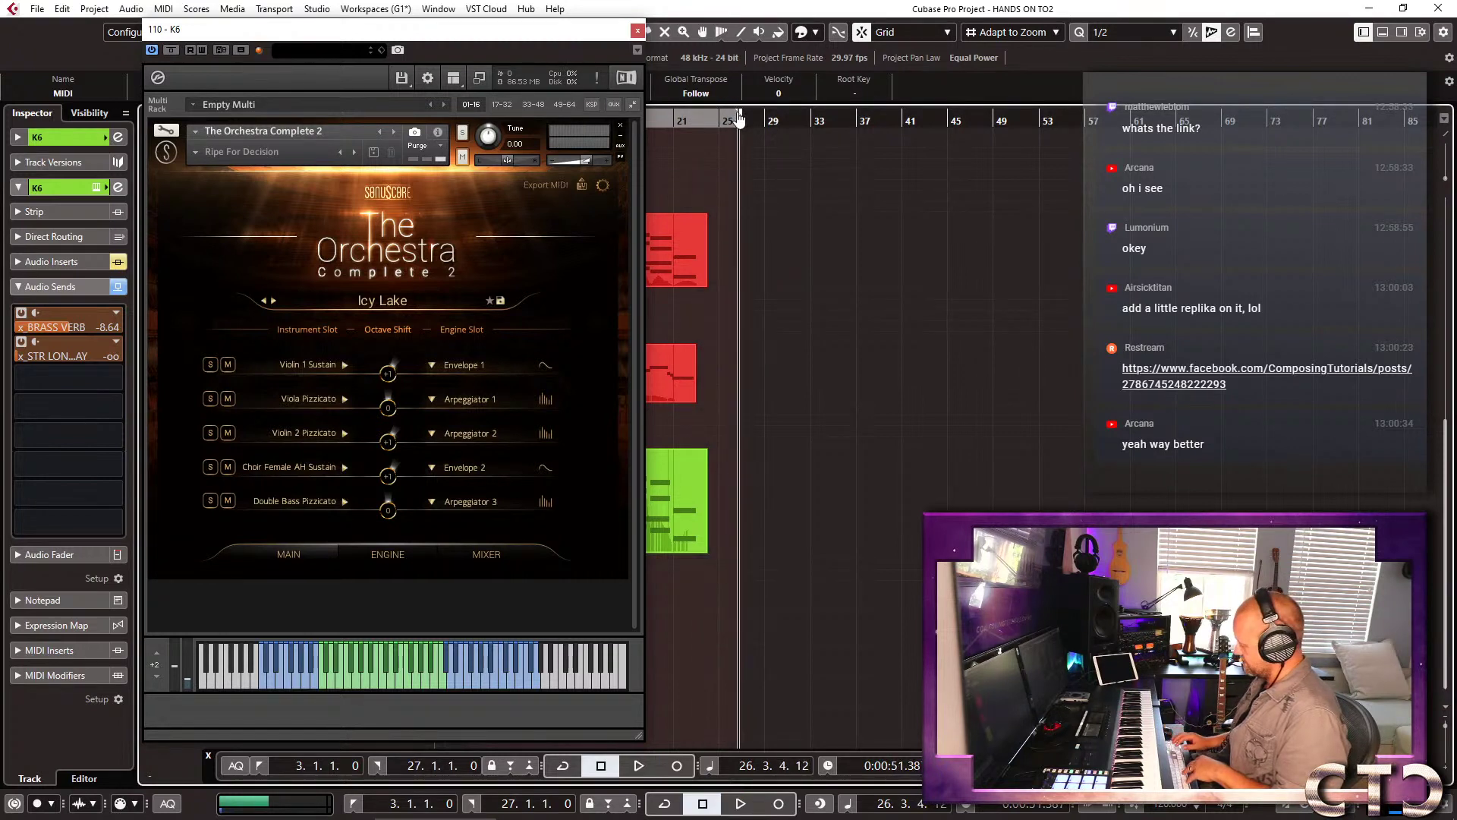
key("KP_Divide")
key("KP_1")
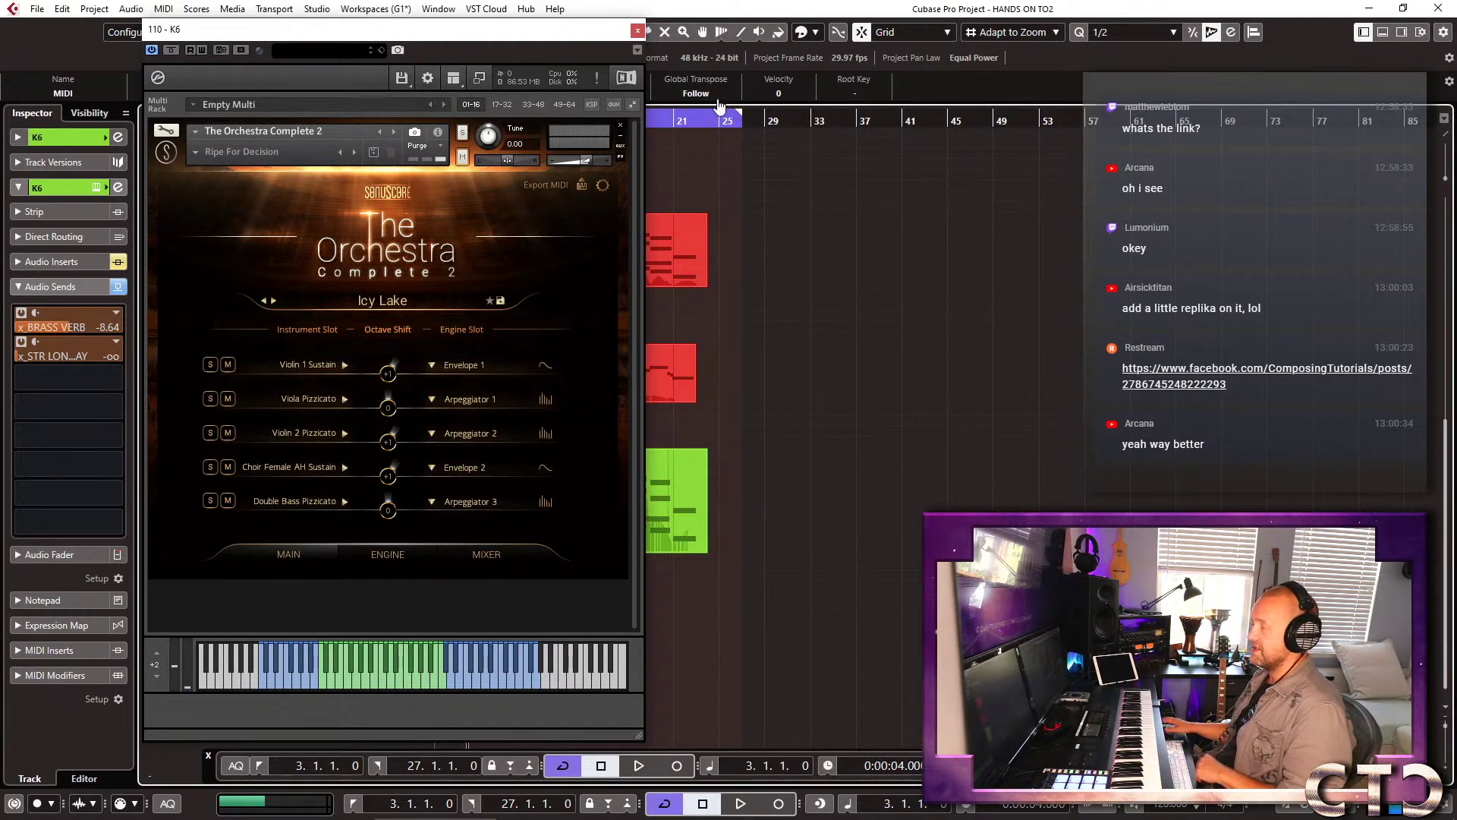
Move the K6 instrument window aside and play the cycle from the left locator.
left_click_drag(583, 29, 466, 37)
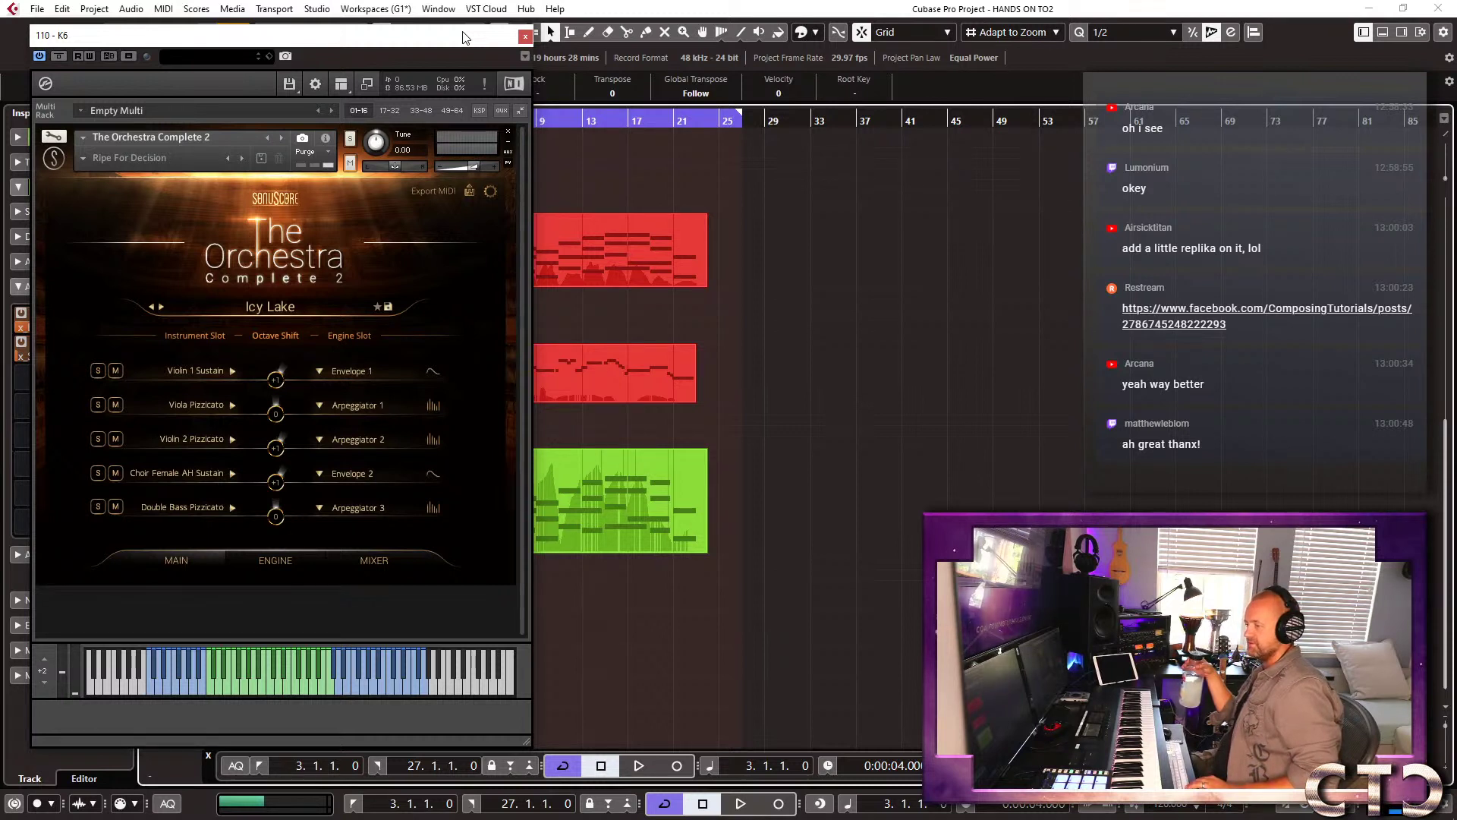
key("space")
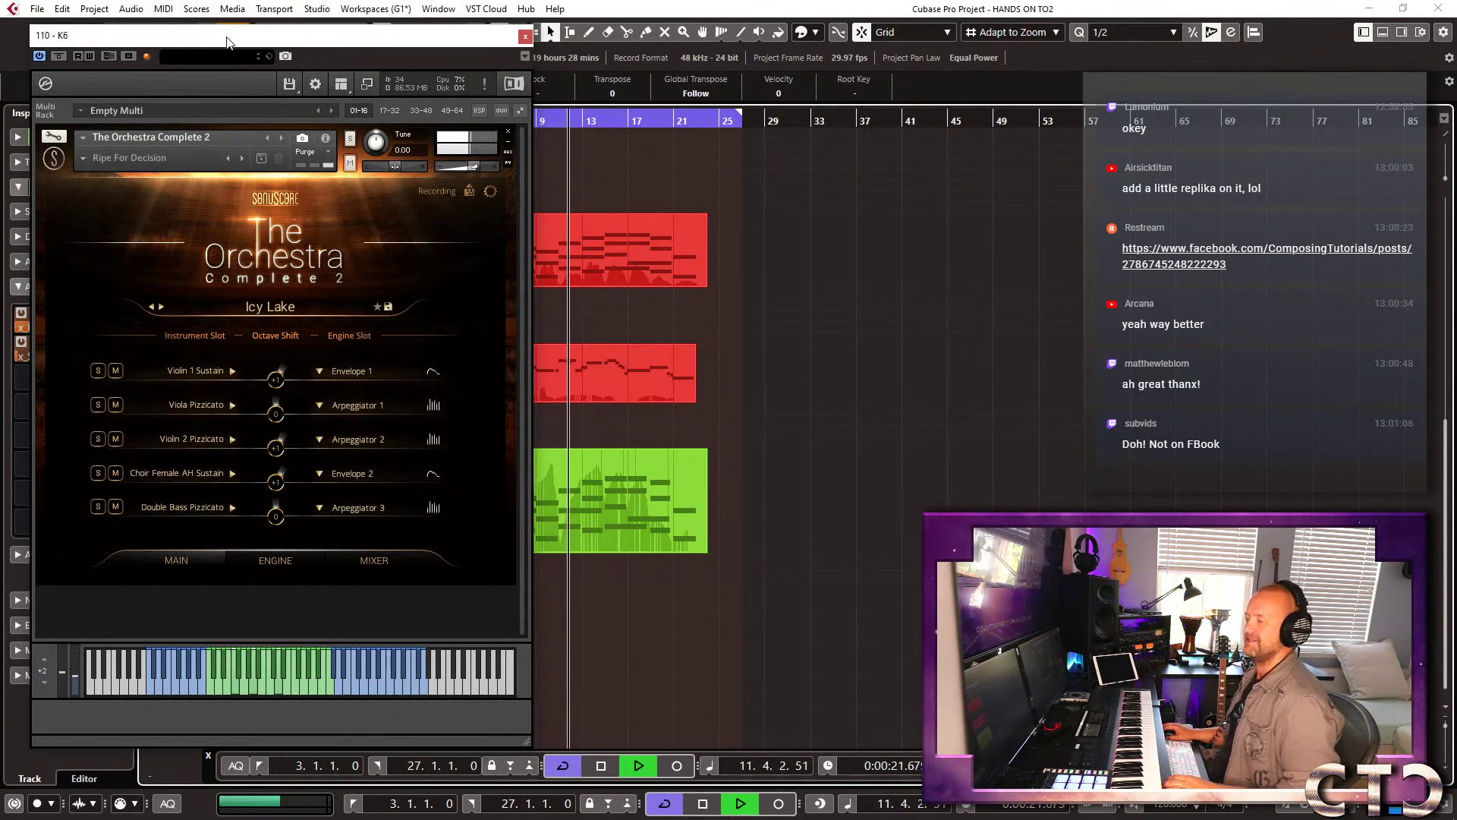
left_click_drag(228, 35, 215, 22)
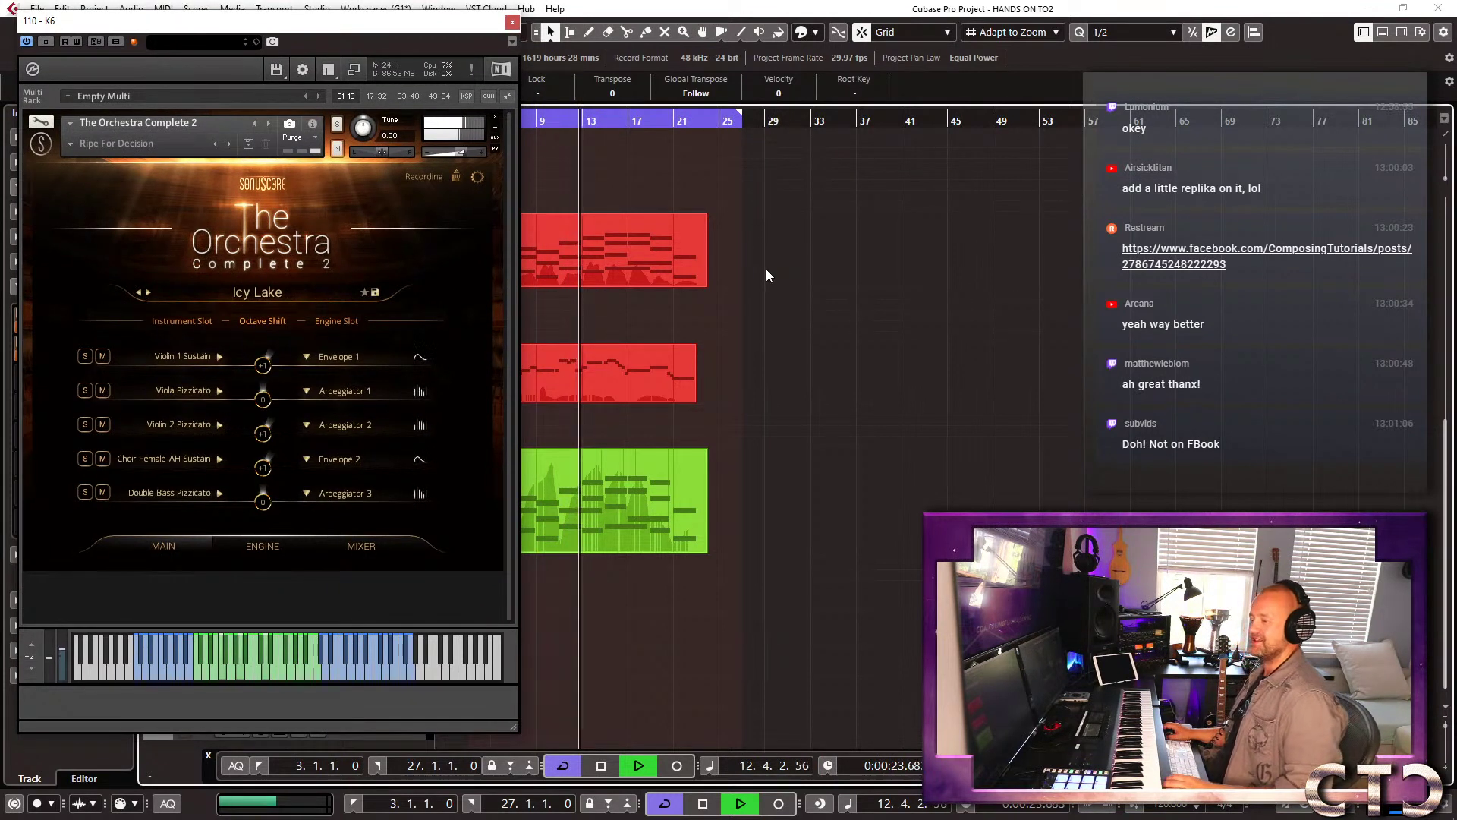
Switch to the Random Comment Picker in the browser and fetch the Facebook post's comments again.
mouse_move(406, 817)
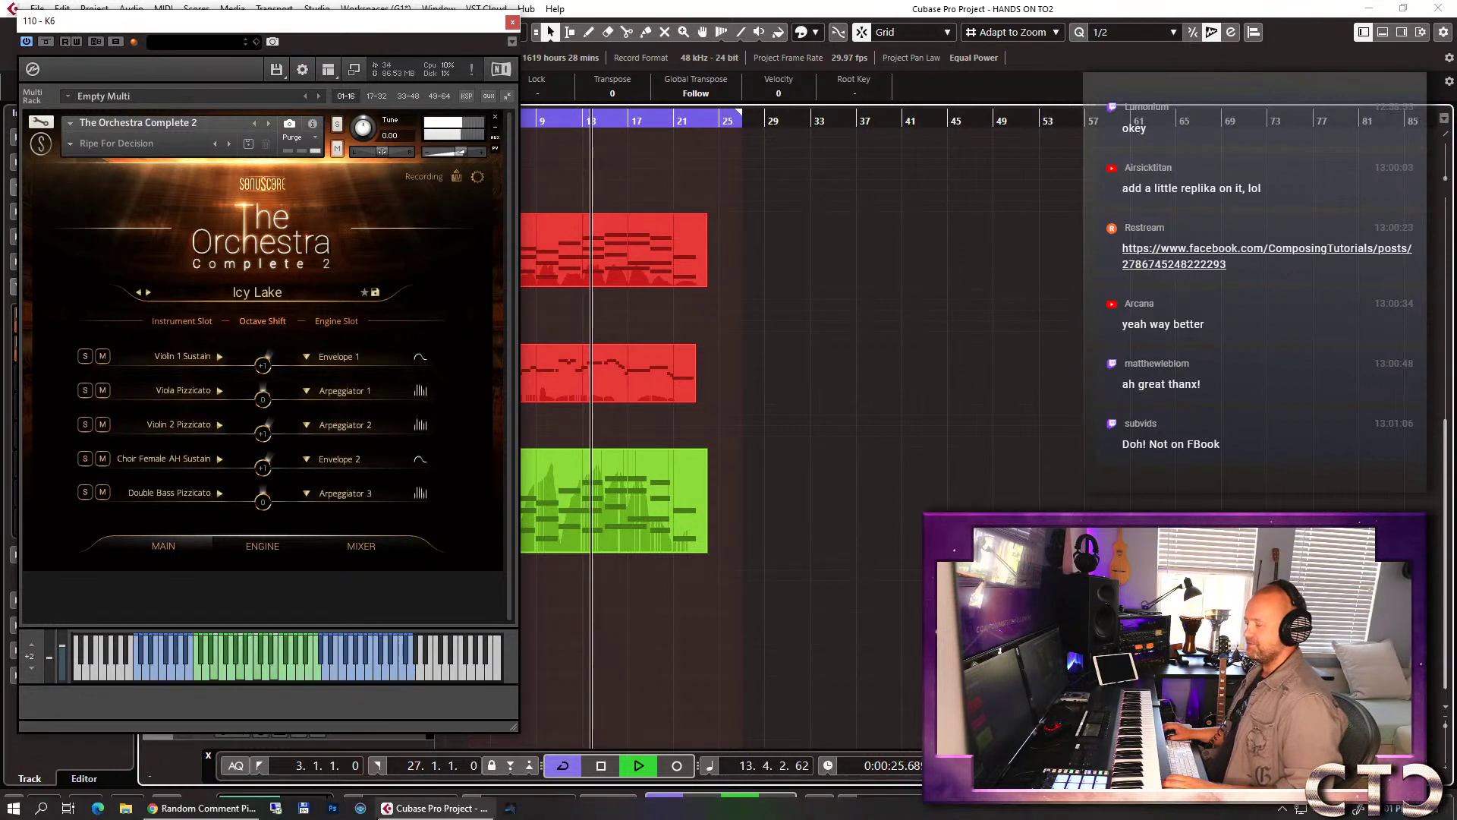
left_click(214, 809)
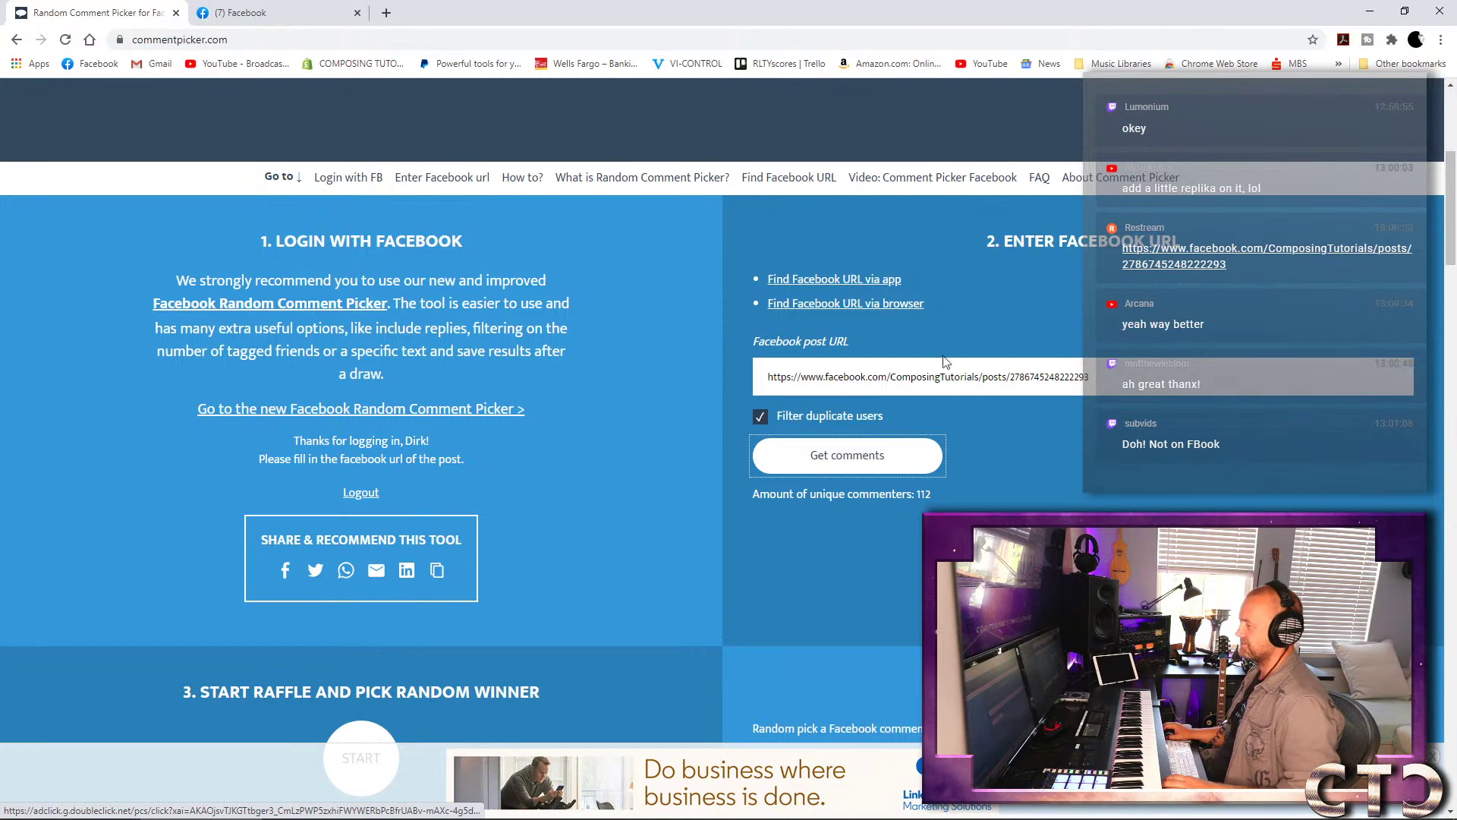
left_click(876, 455)
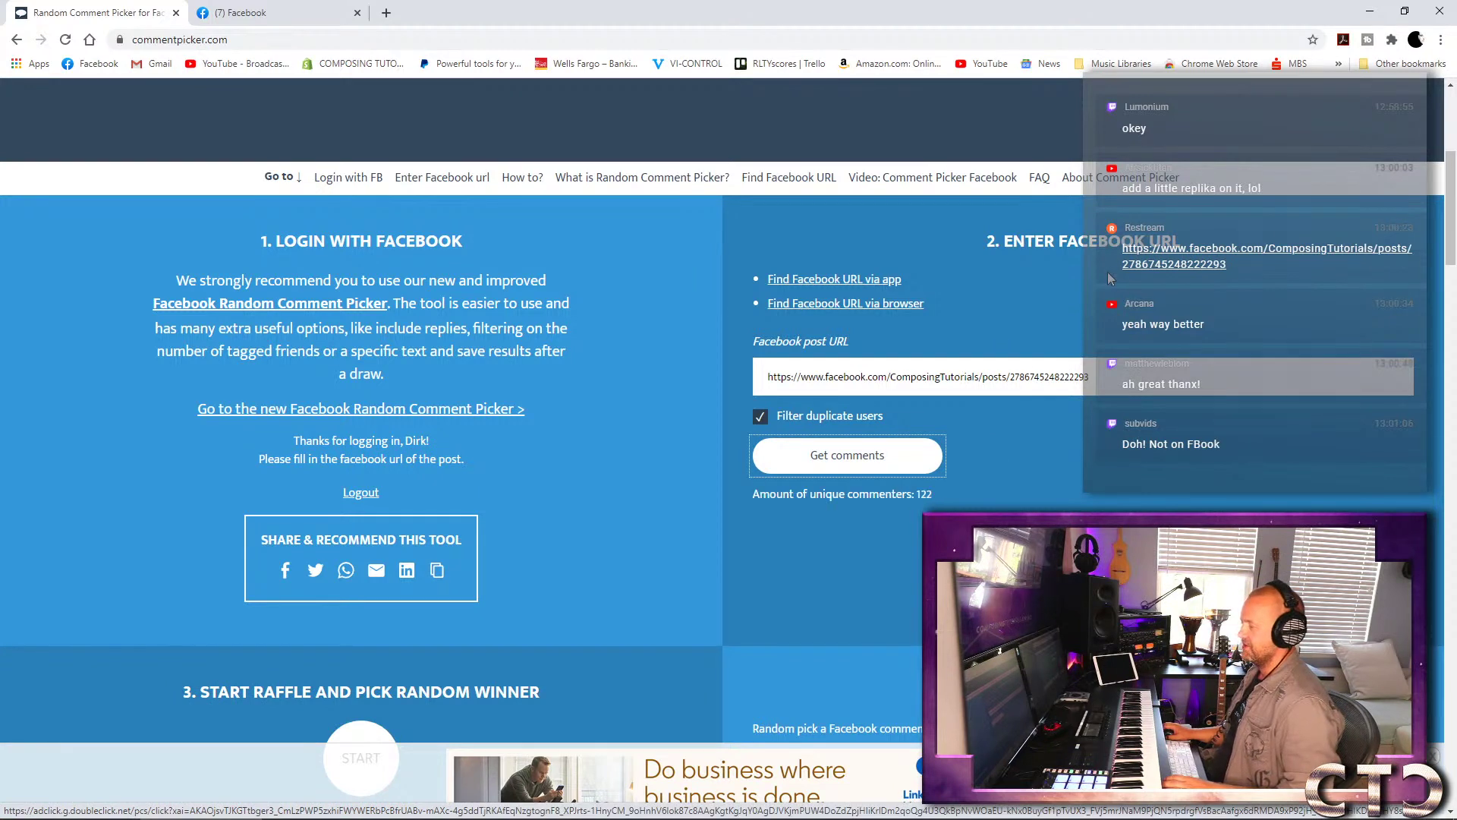
scroll(1108, 273, "down", 5)
scroll(1108, 275, "down", 3)
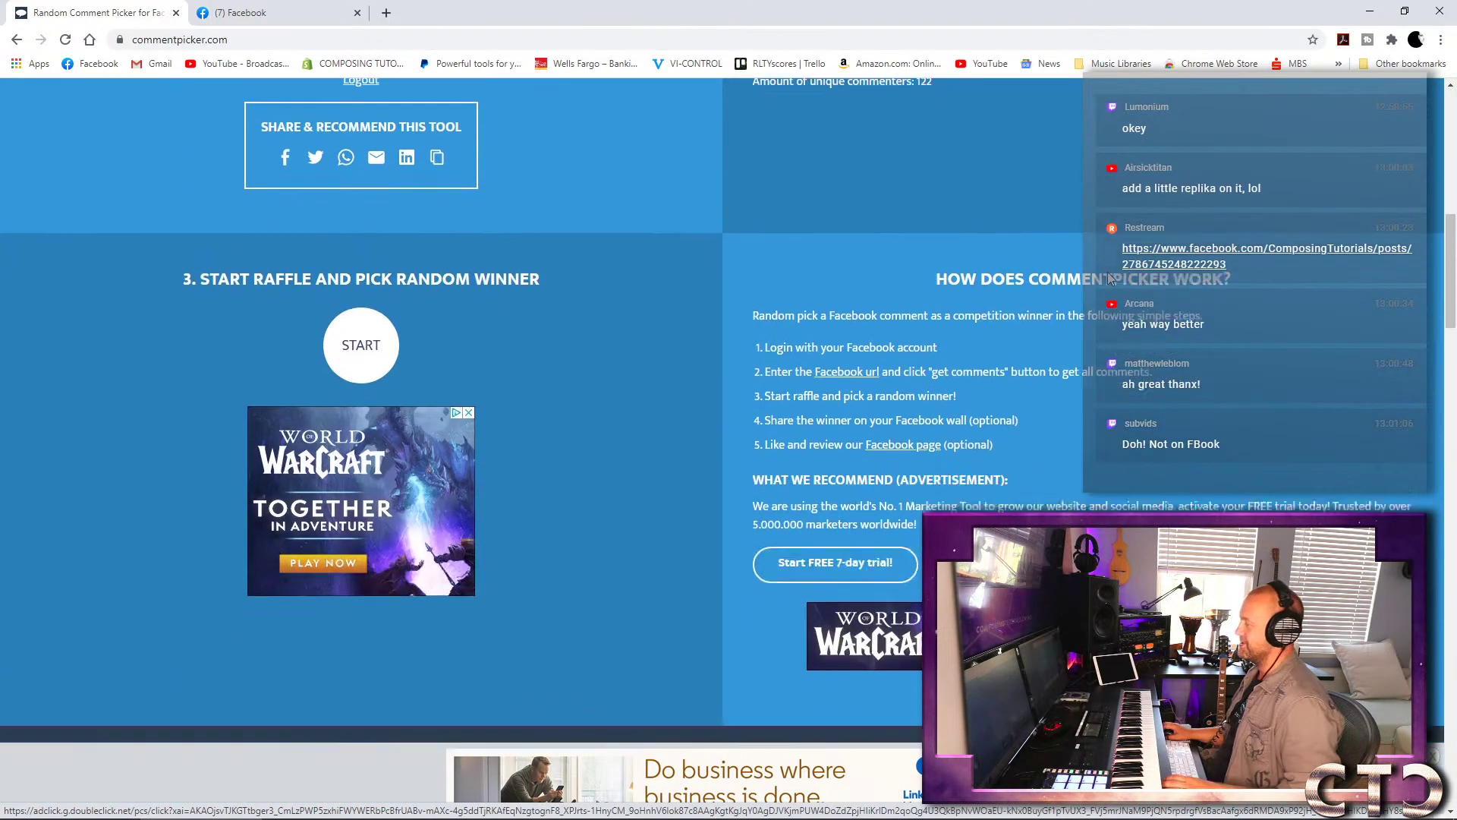
scroll(1108, 274, "up", 2)
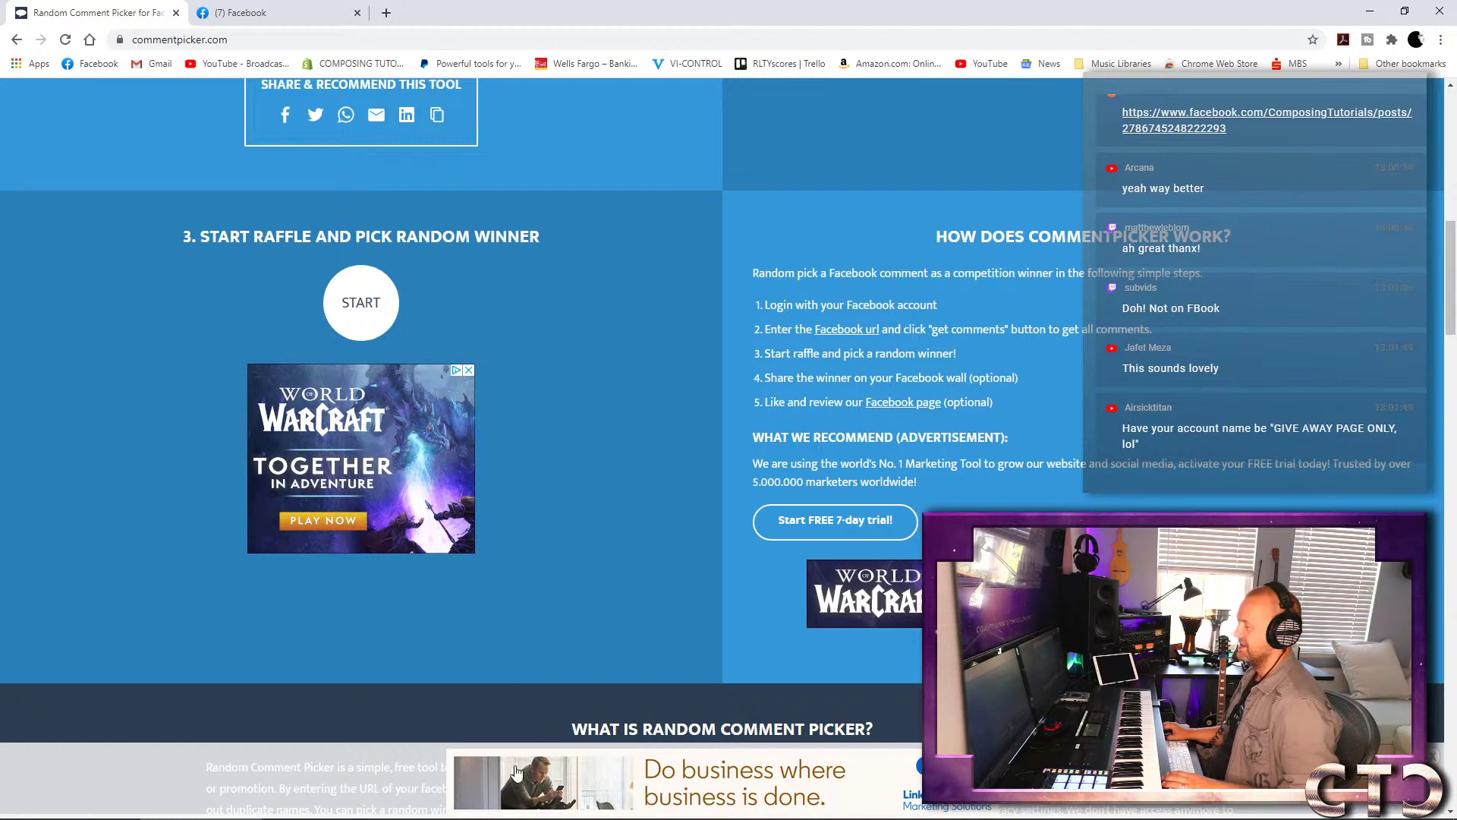
mouse_move(446, 816)
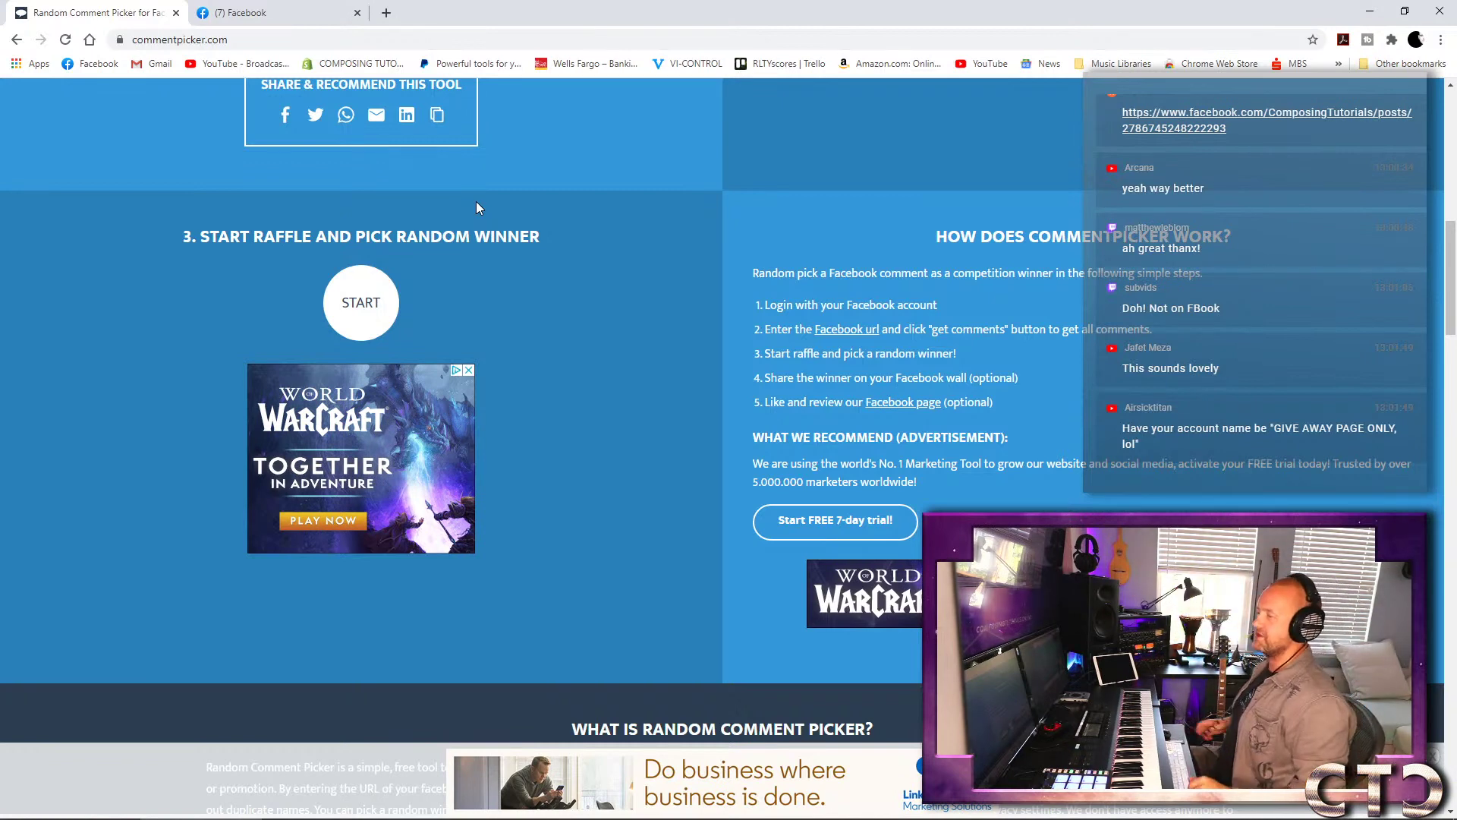
Open The Orchestra Complete product page on bestservice.de in a new tab and share its URL in the stream chat.
left_click(387, 12)
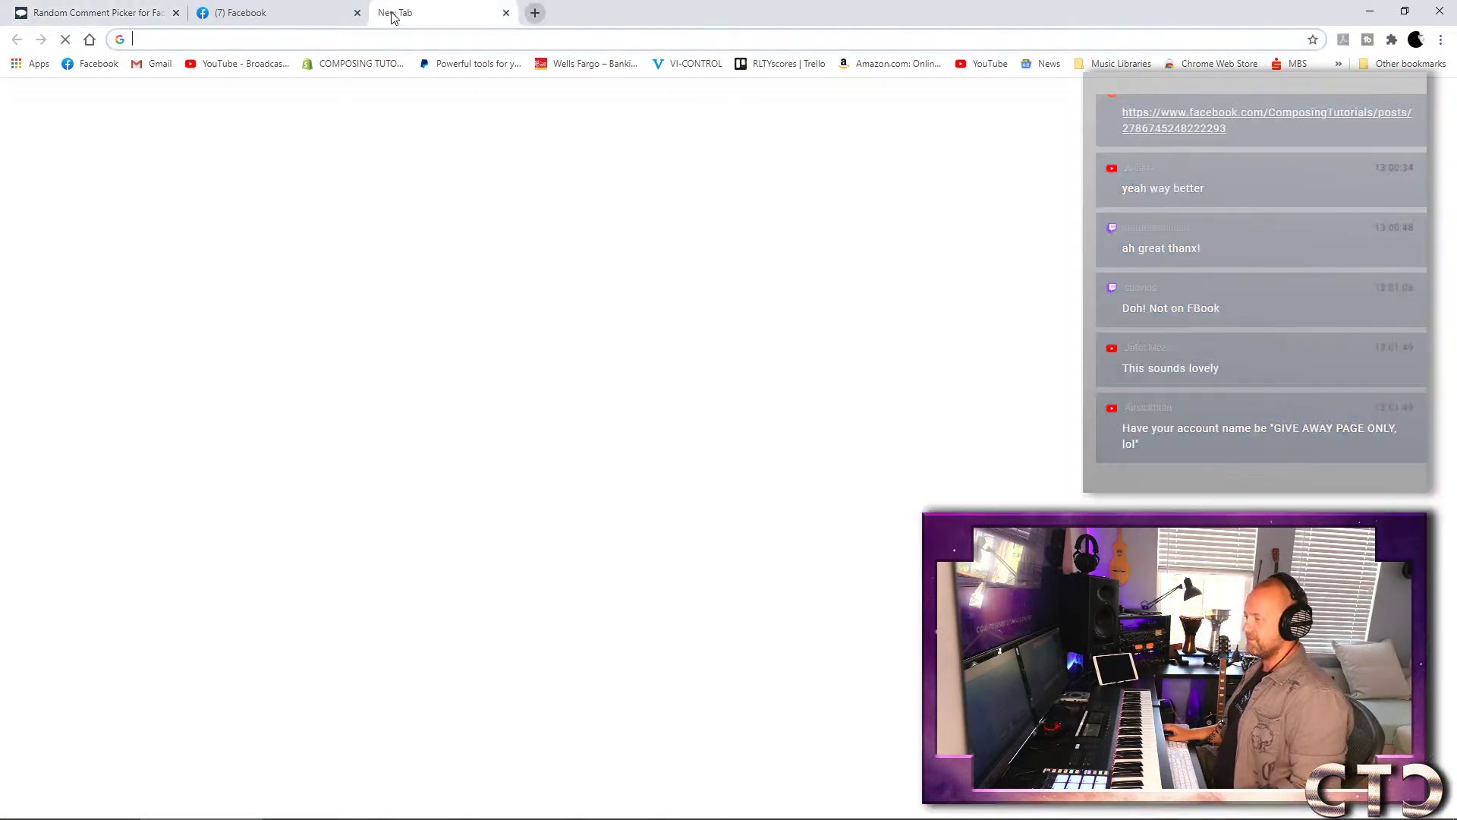
type("bestservice.de")
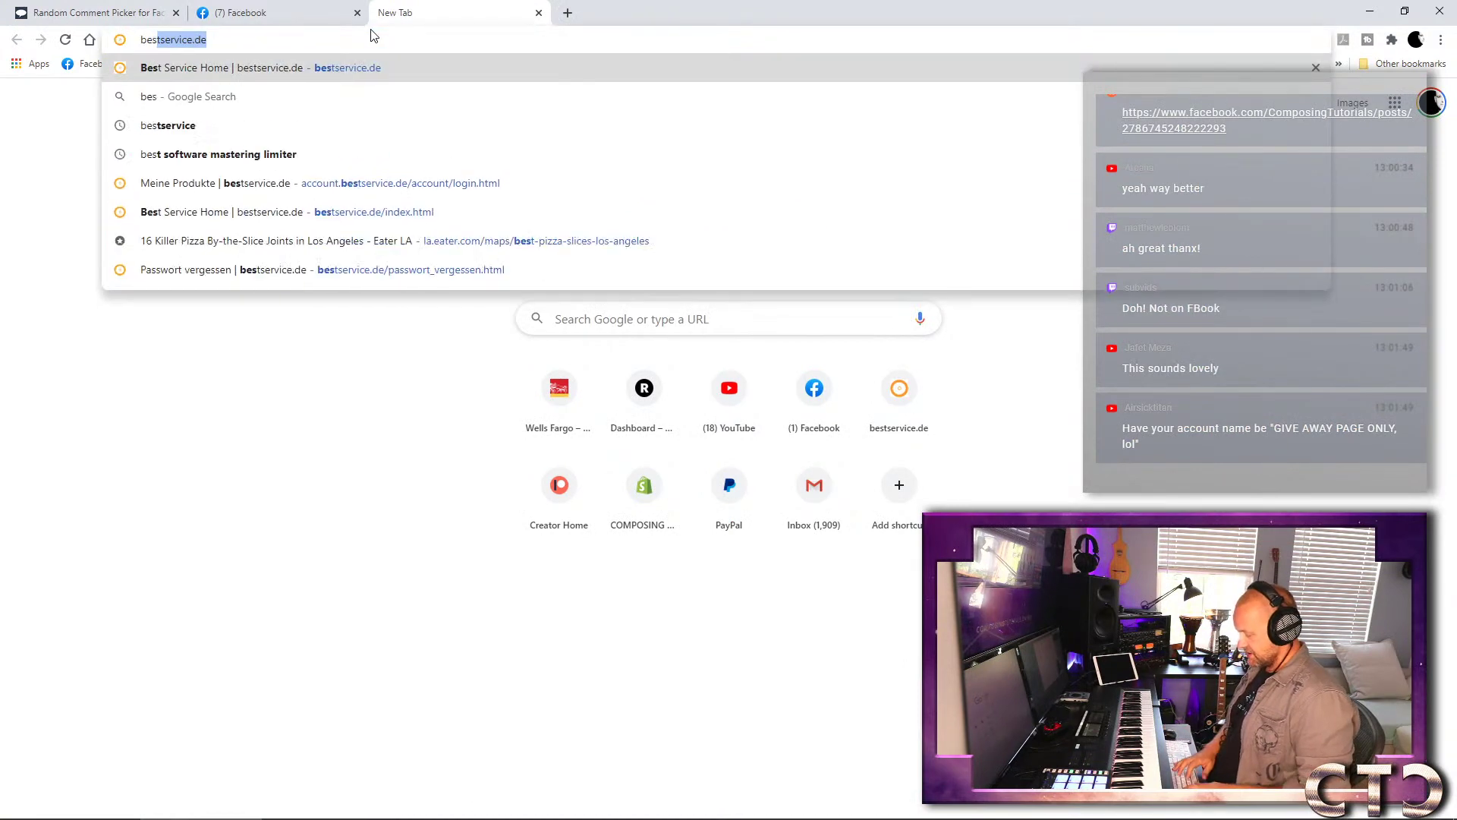
key("Return")
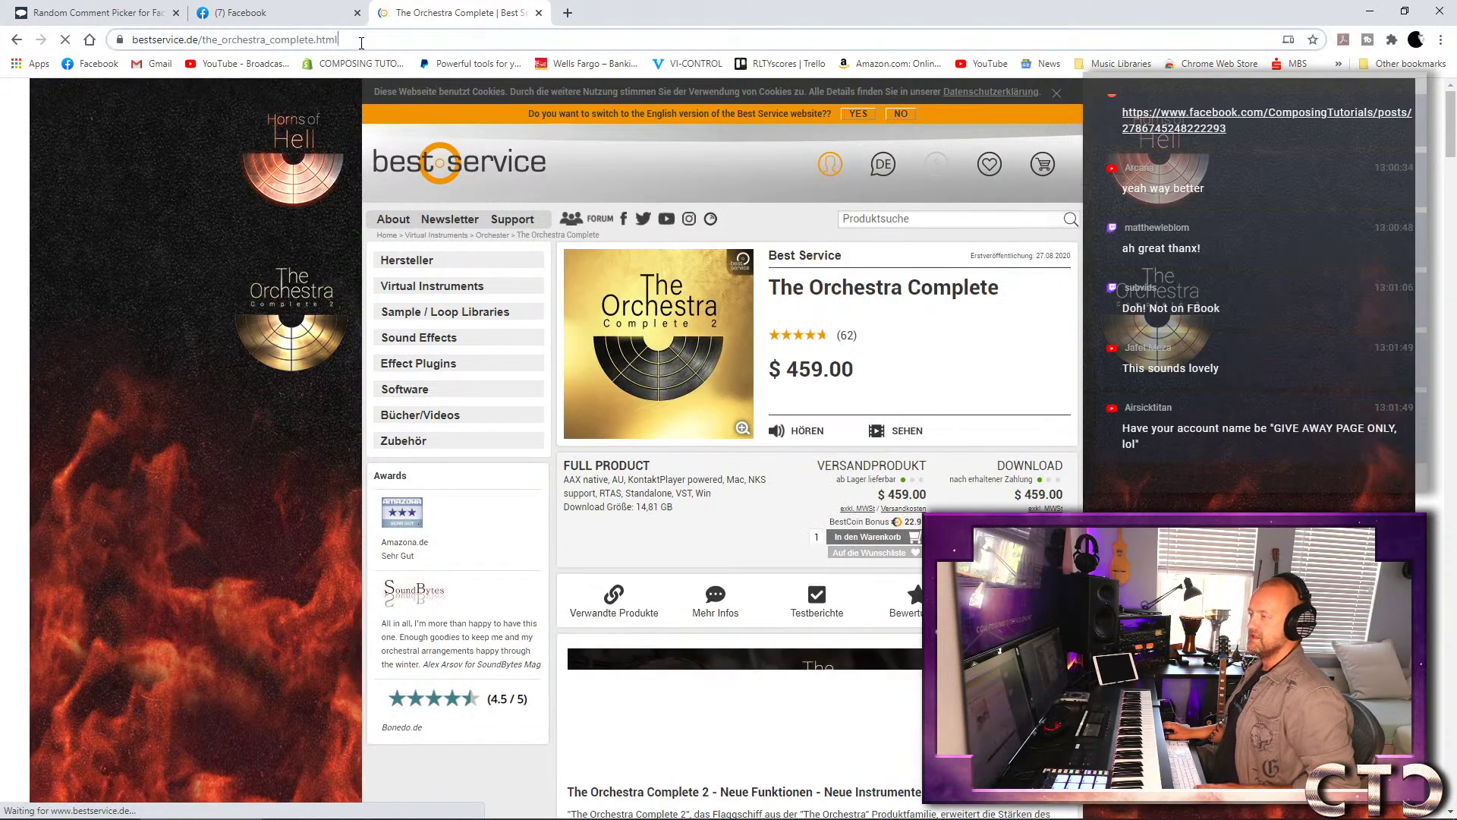
left_click(327, 39)
key("alt+Tab")
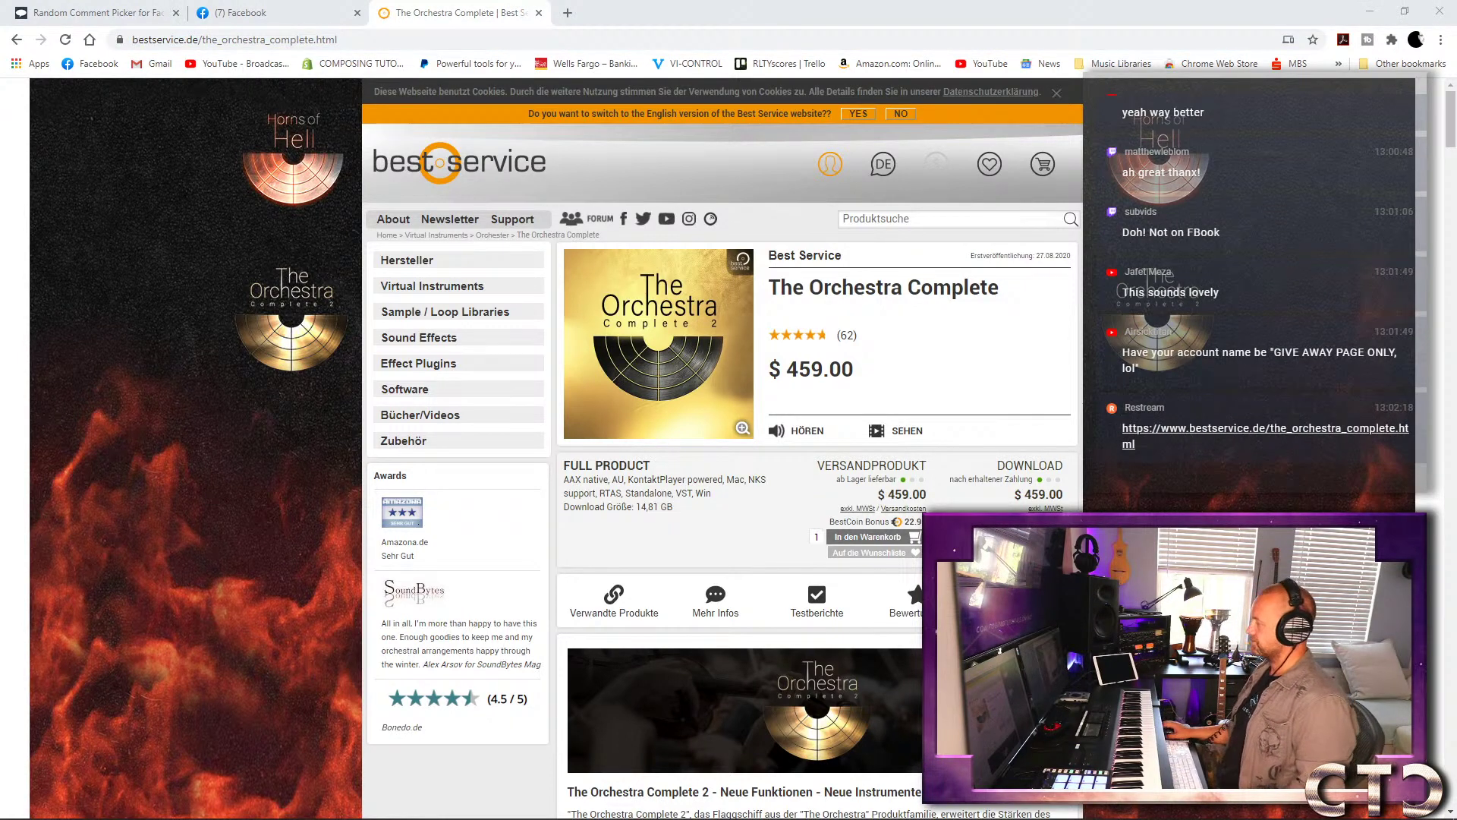
Find the upgrade options on The Orchestra Complete product page and open the offer for owners of The Orchestra Complete 1.
left_click(266, 12)
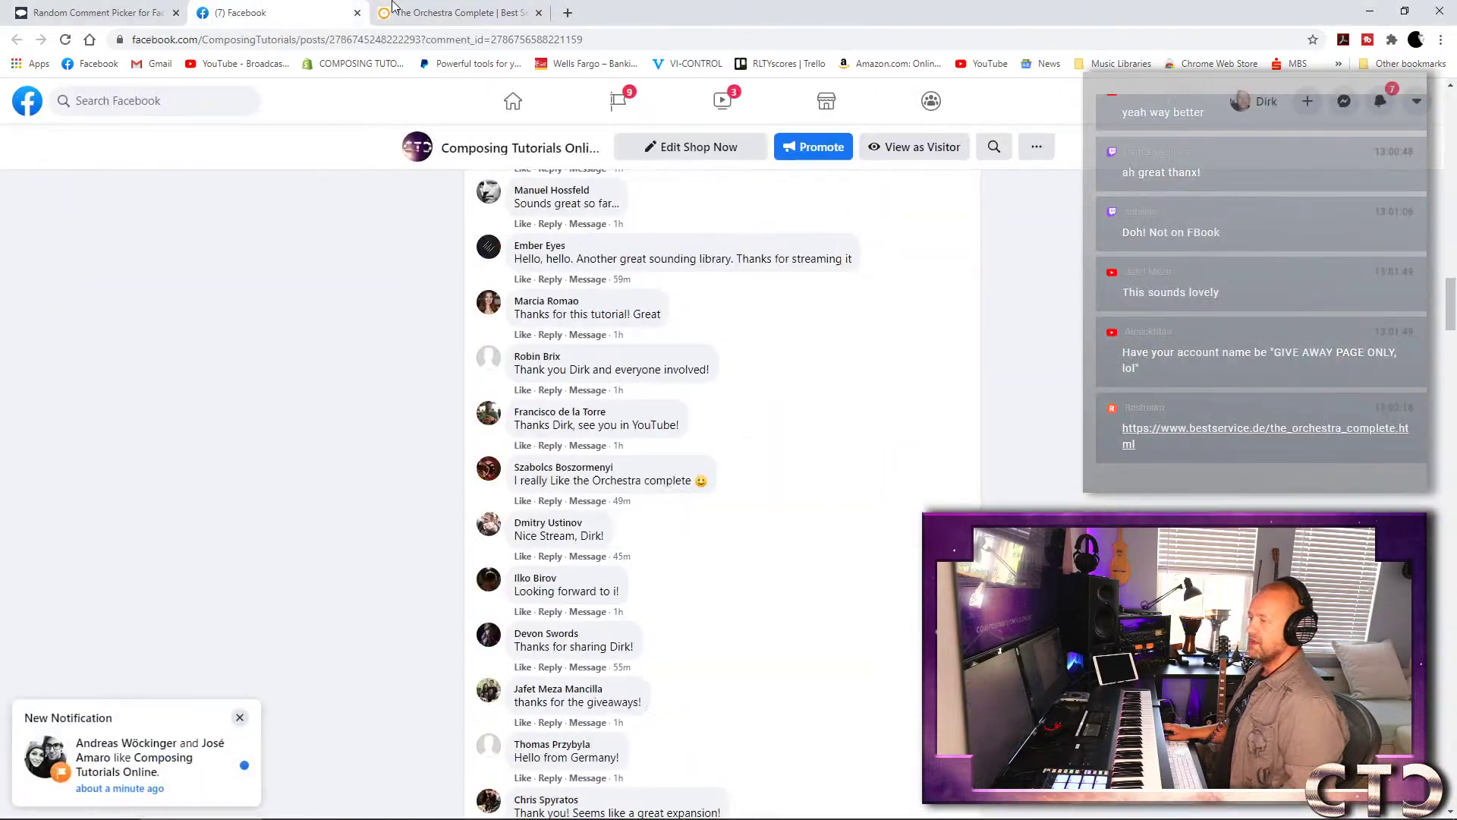
left_click(392, 6)
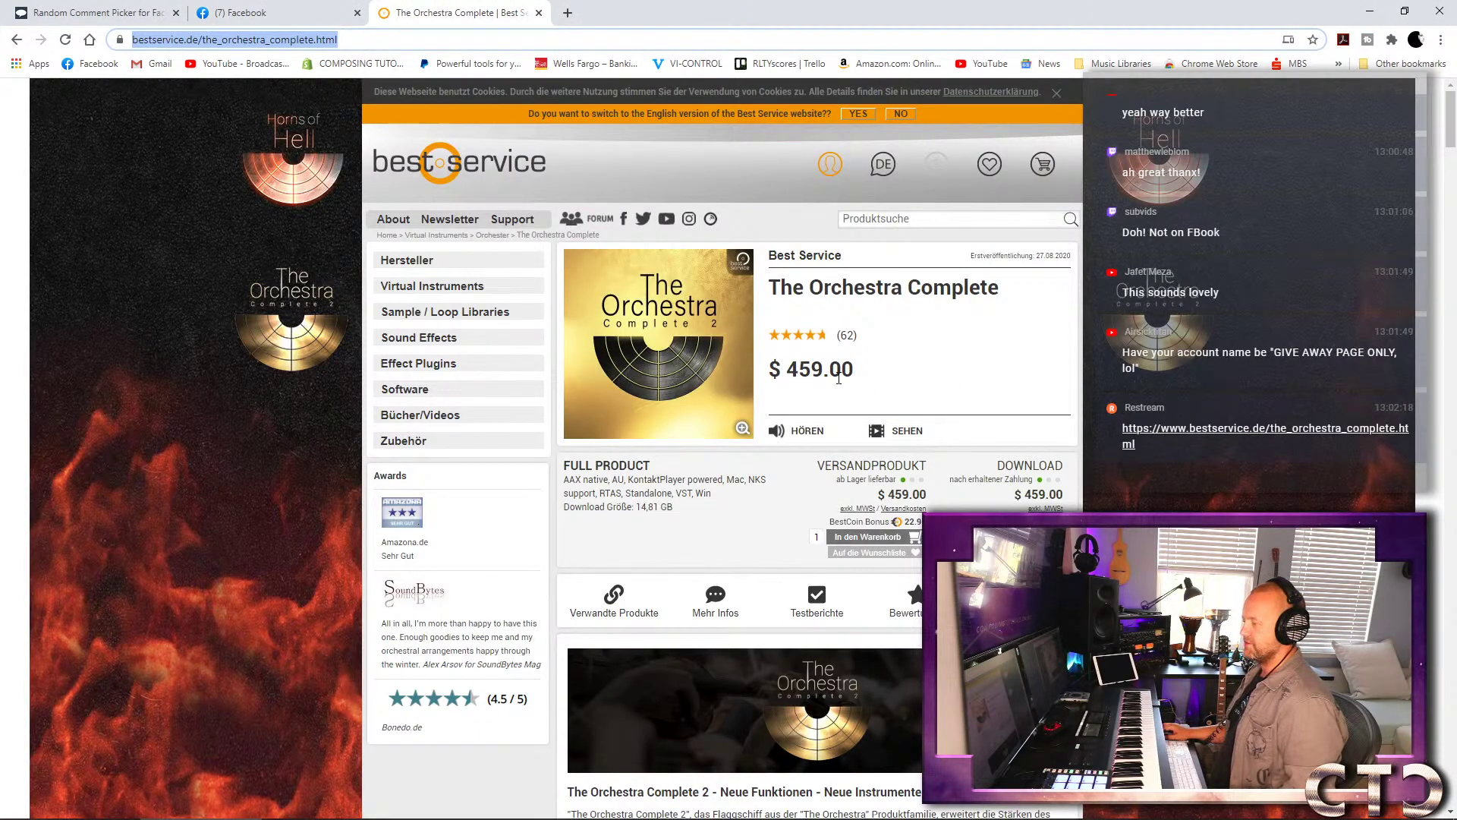
scroll(838, 377, "down", 6)
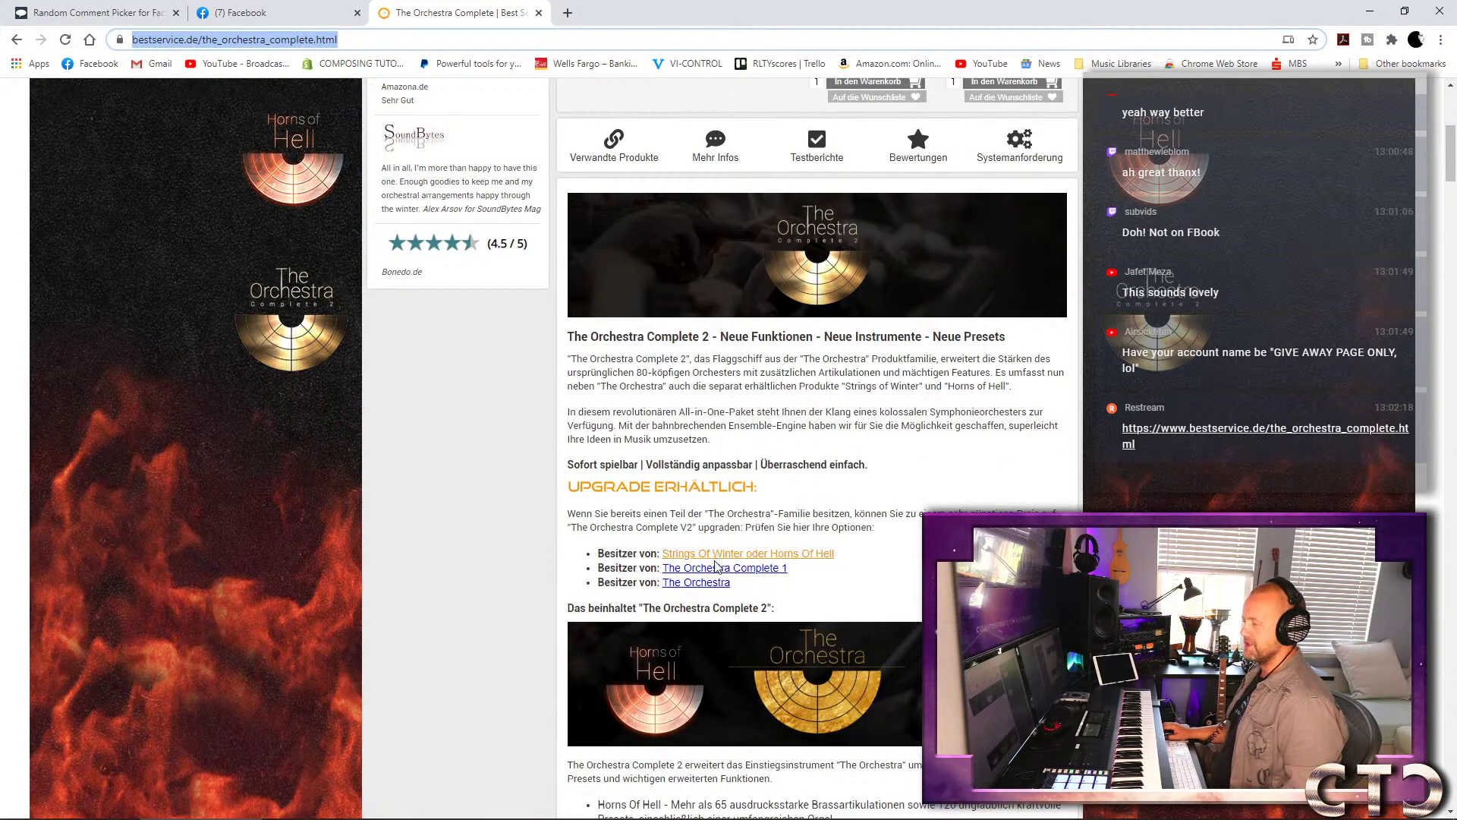
left_click(719, 568)
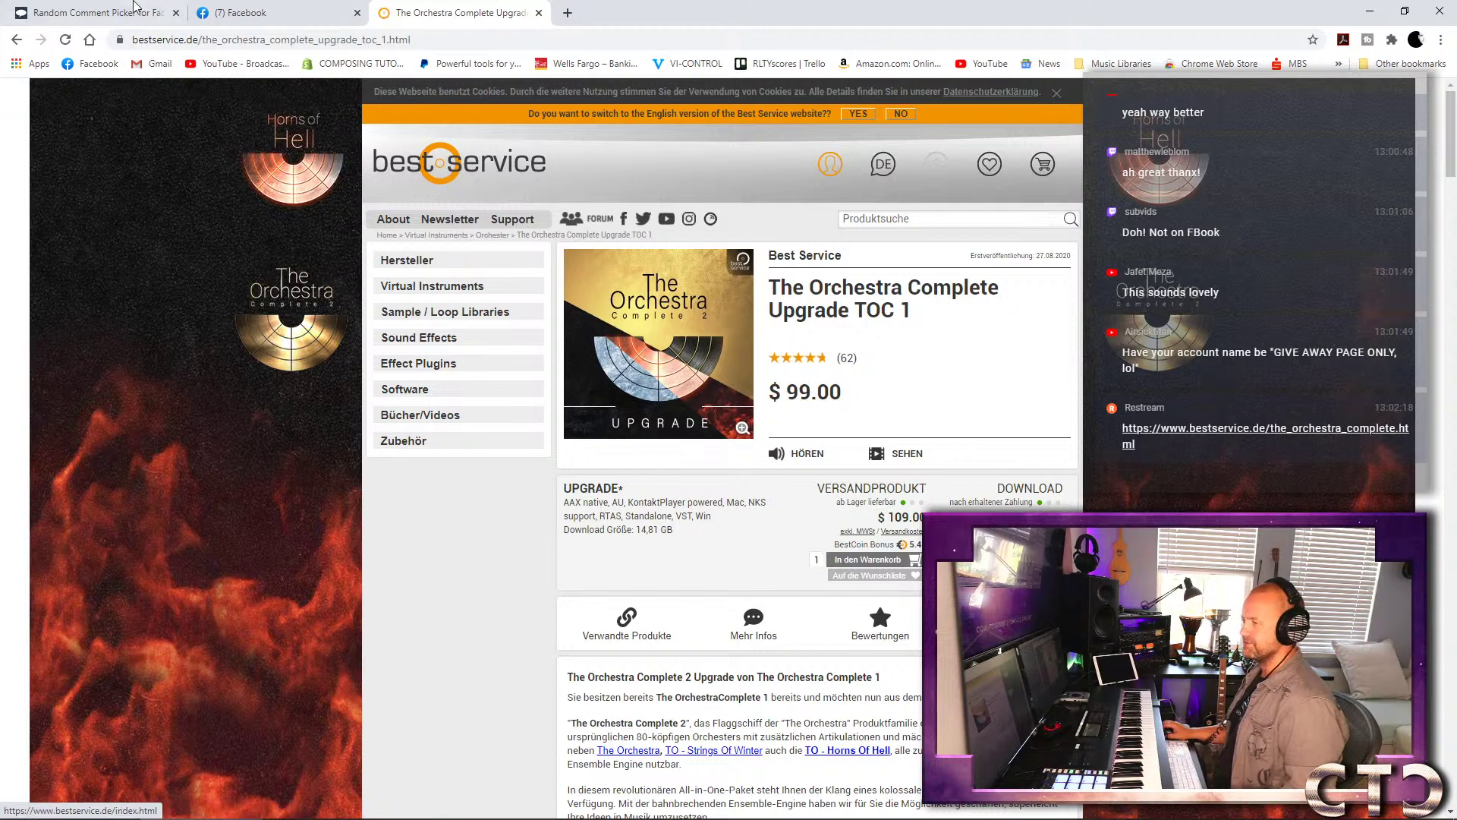
Return to the Random Comment Picker, fetch the Facebook post's comments again, and go back to the raffle section.
left_click(133, 6)
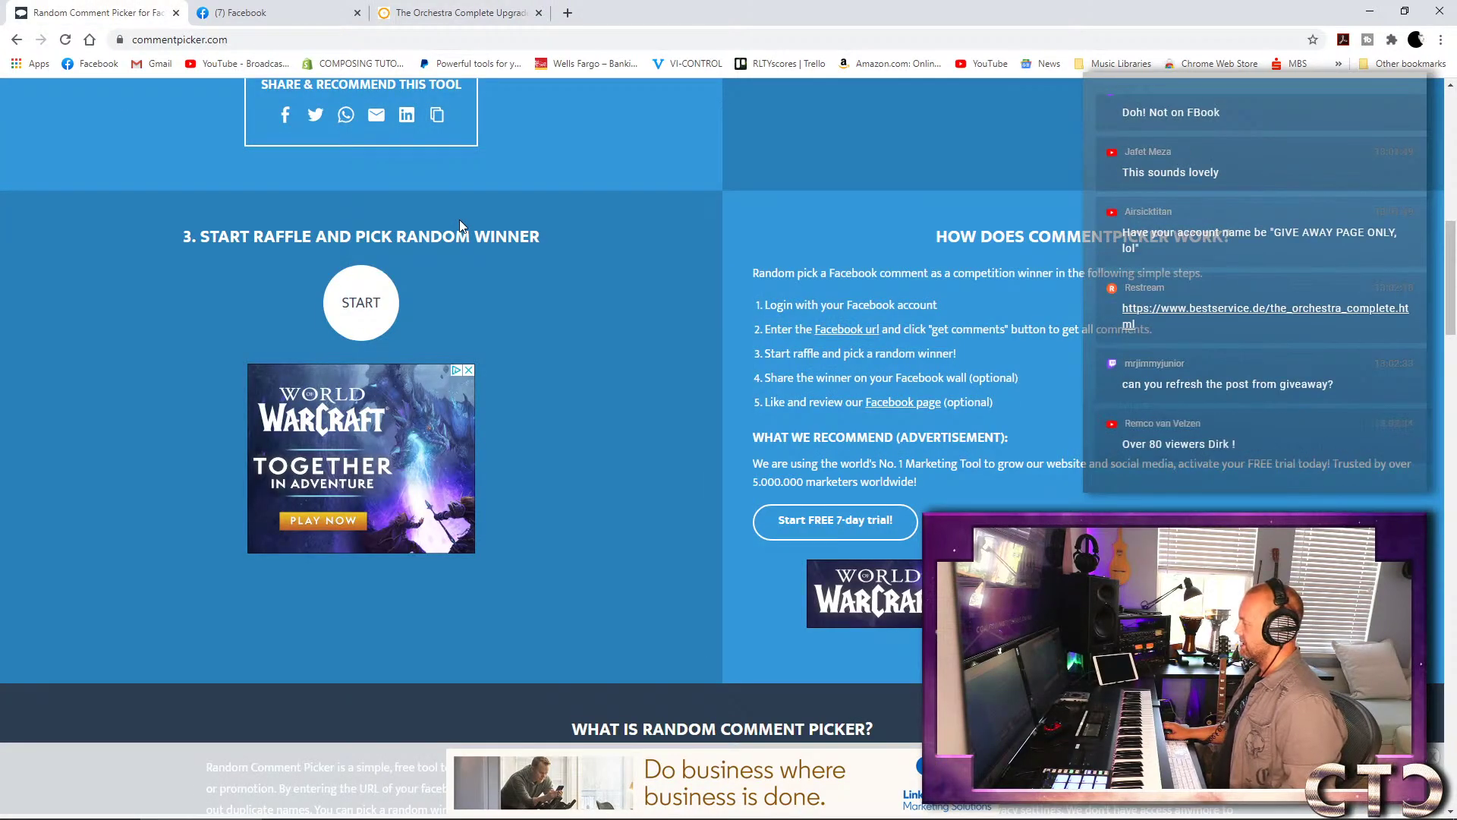
scroll(714, 403, "up", 7)
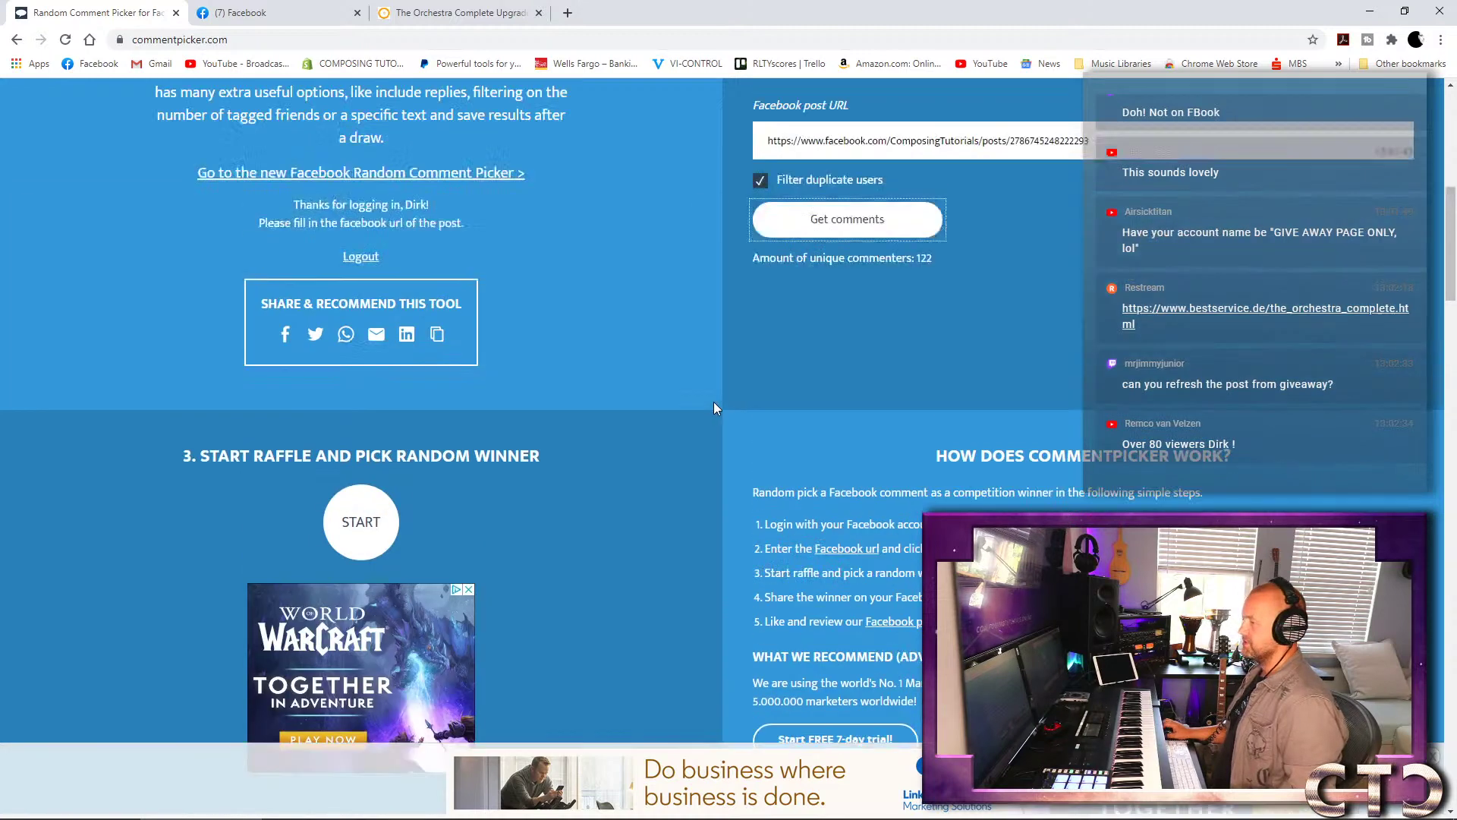
scroll(740, 369, "down", 1)
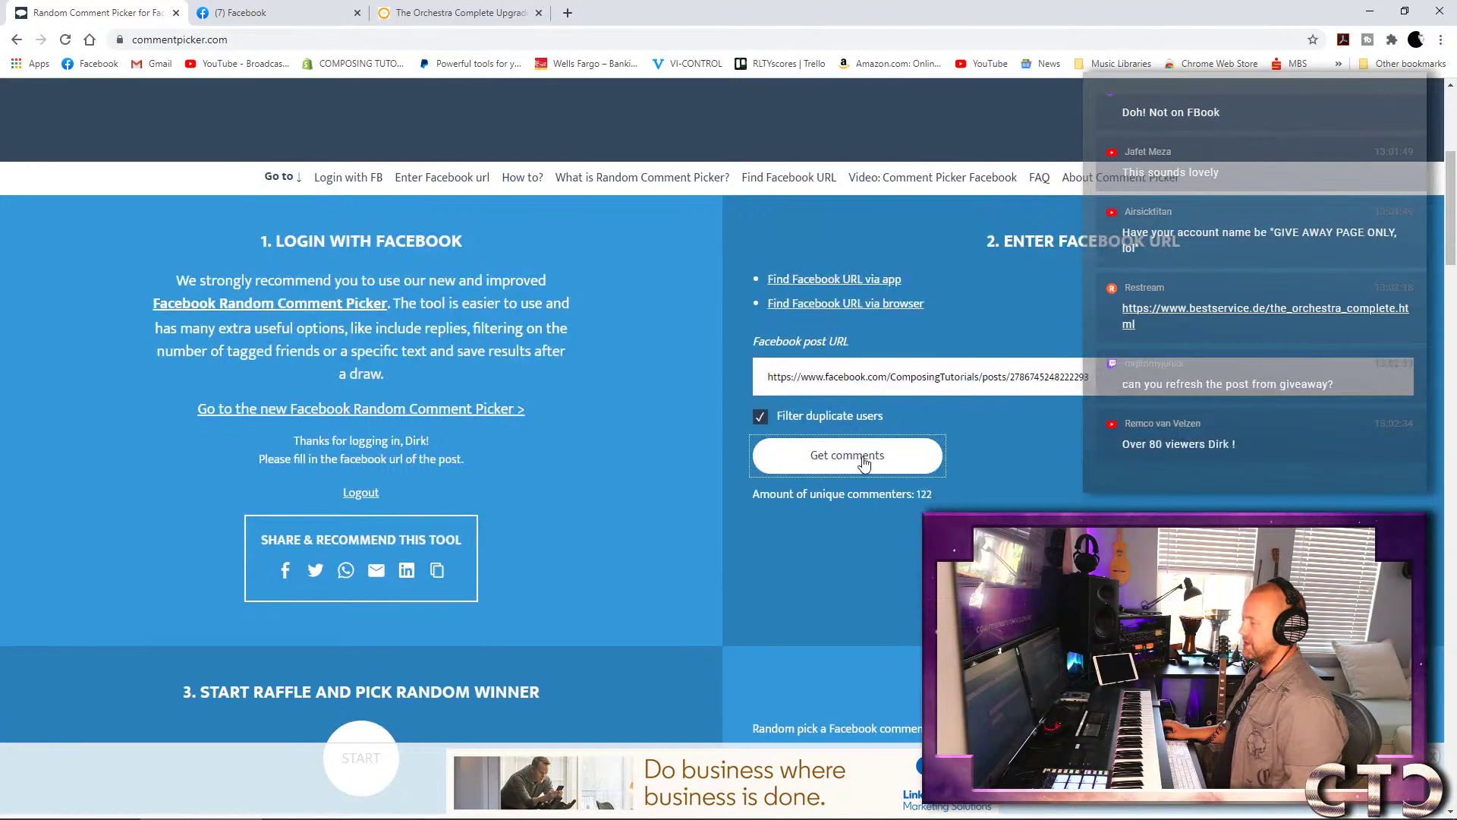
left_click(864, 460)
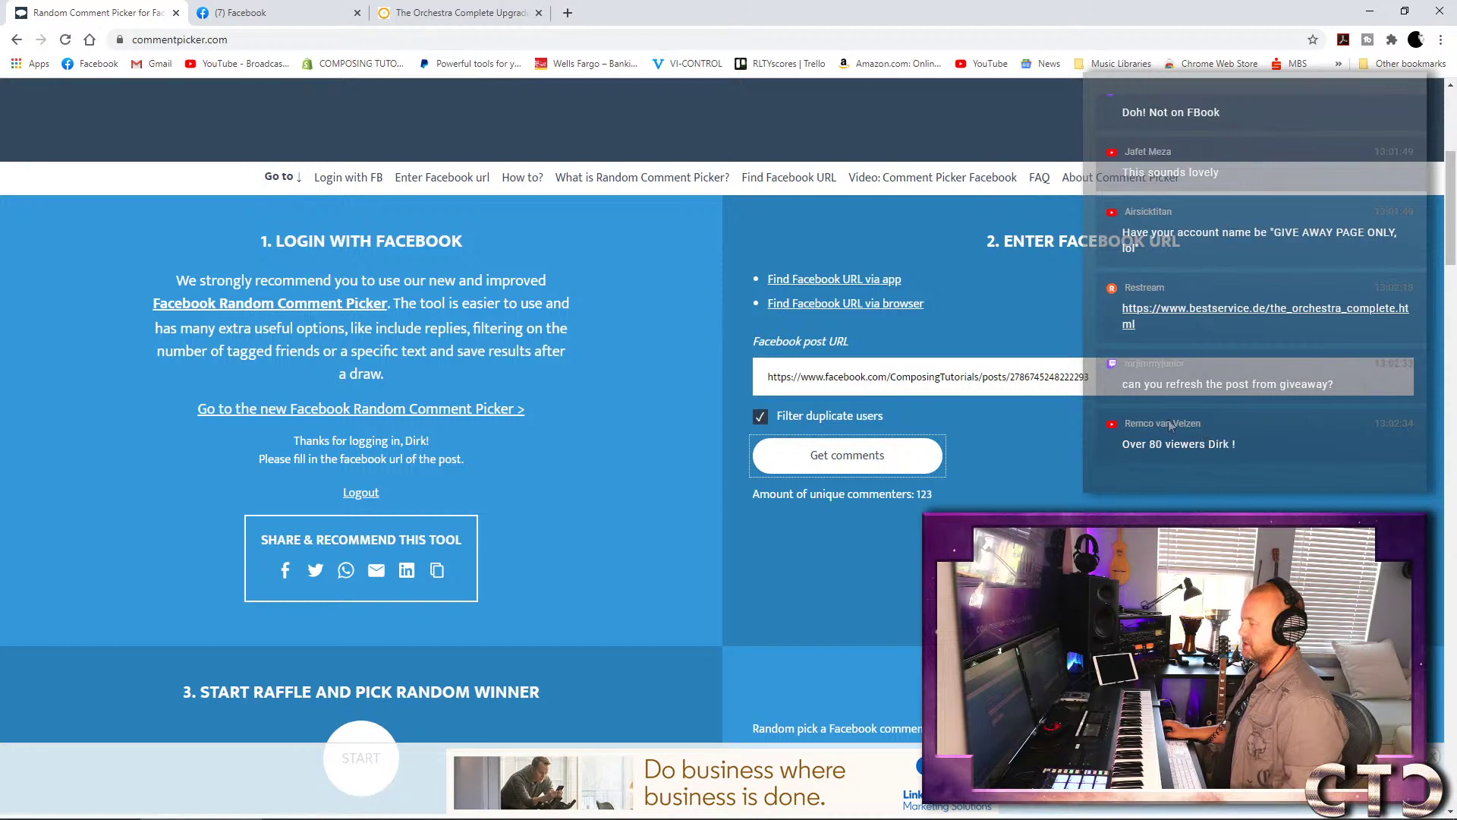
scroll(1172, 427, "down", 2)
scroll(1169, 427, "down", 4)
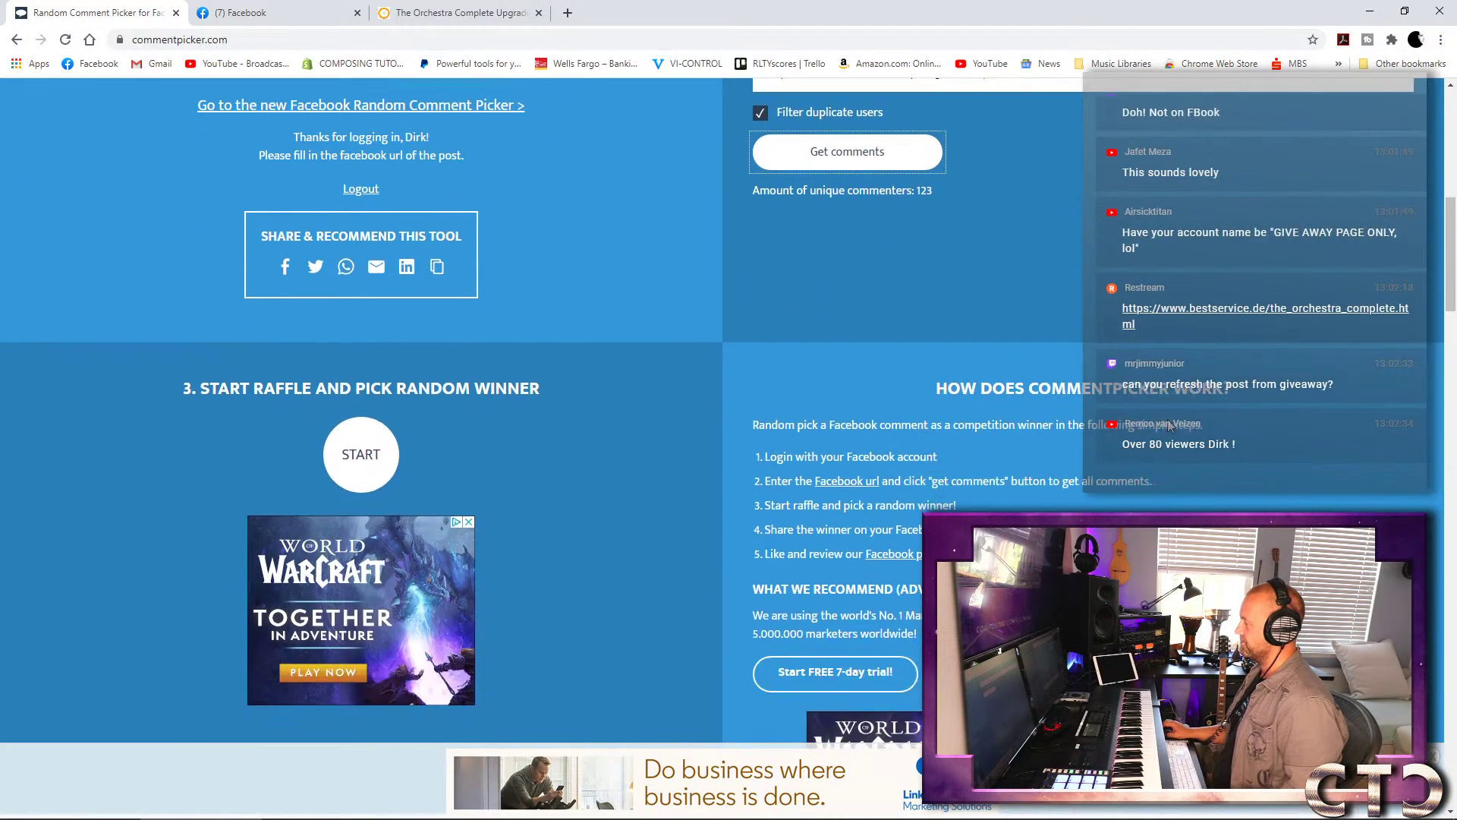
scroll(1169, 418, "down", 3)
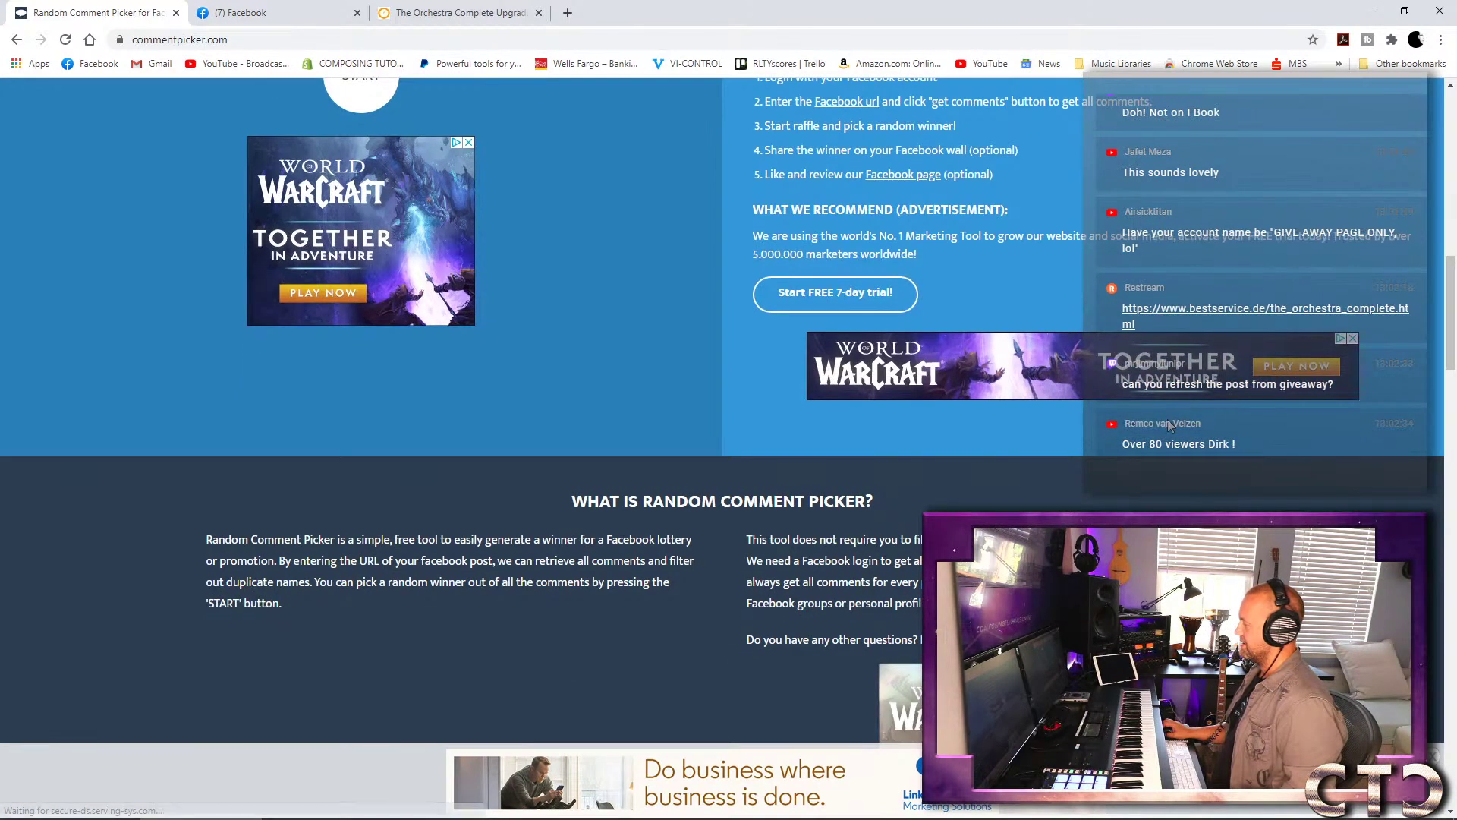
scroll(1169, 426, "up", 1)
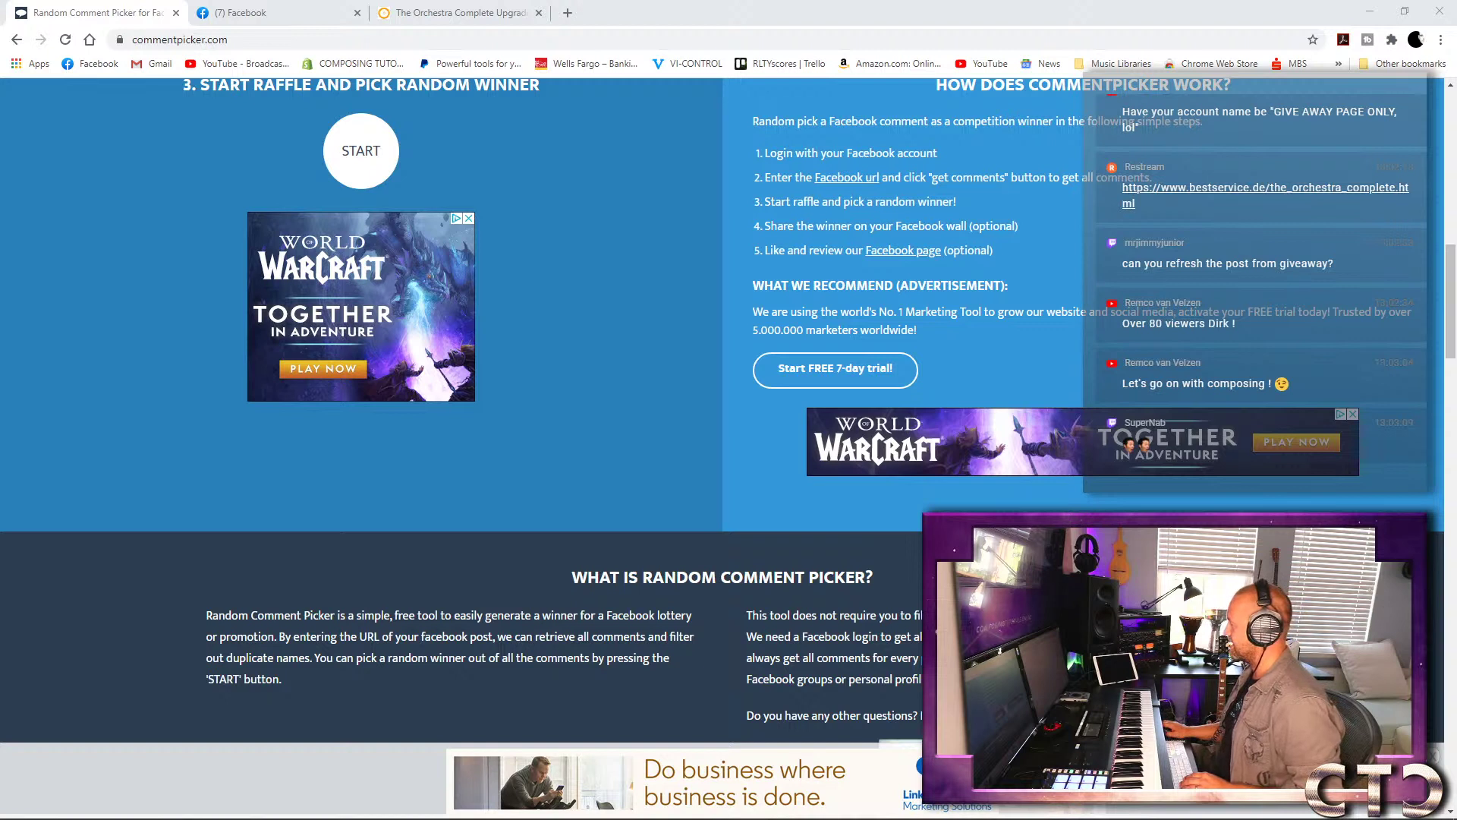
mouse_move(23, 812)
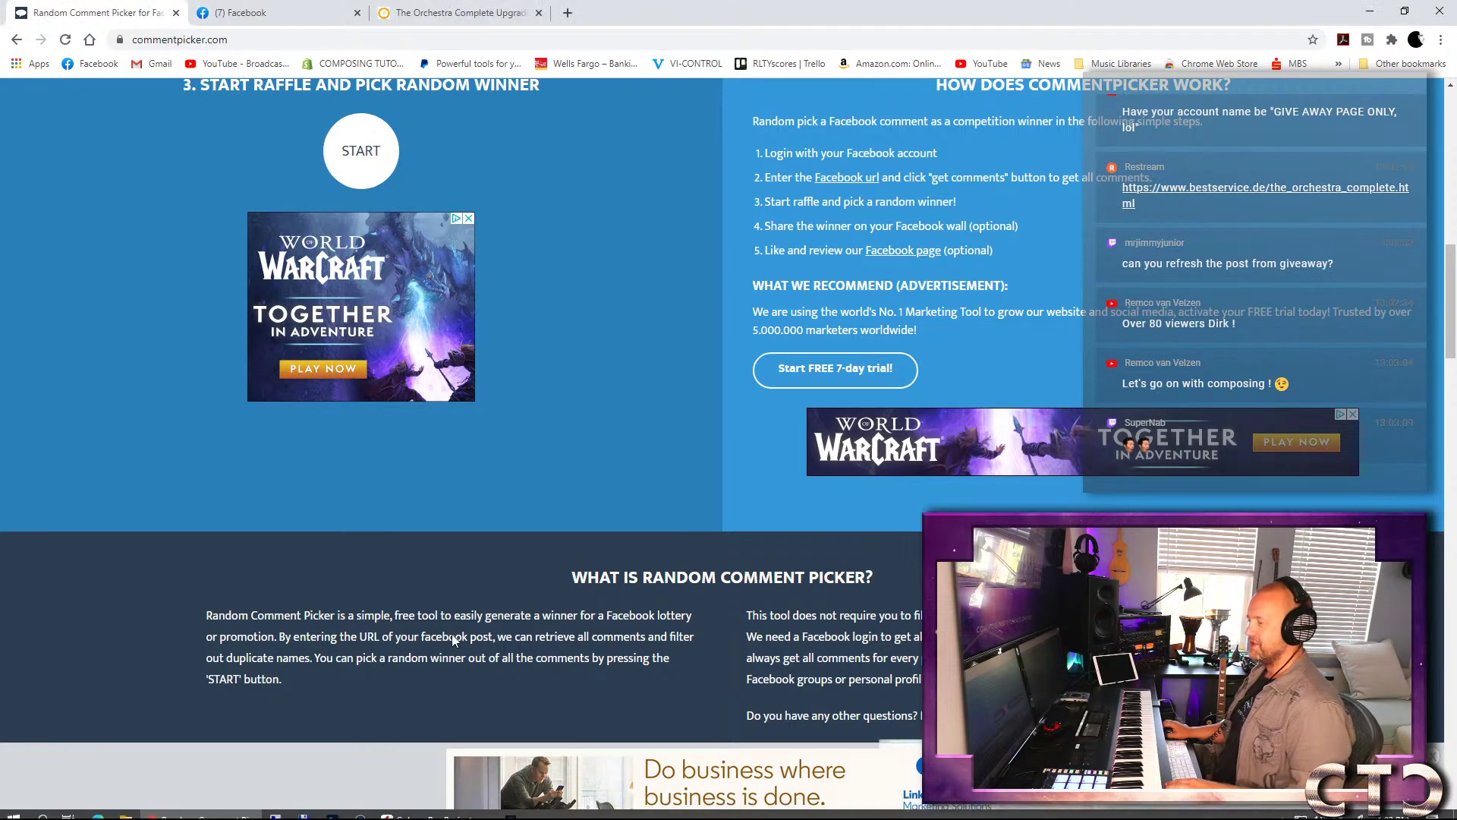
mouse_move(452, 806)
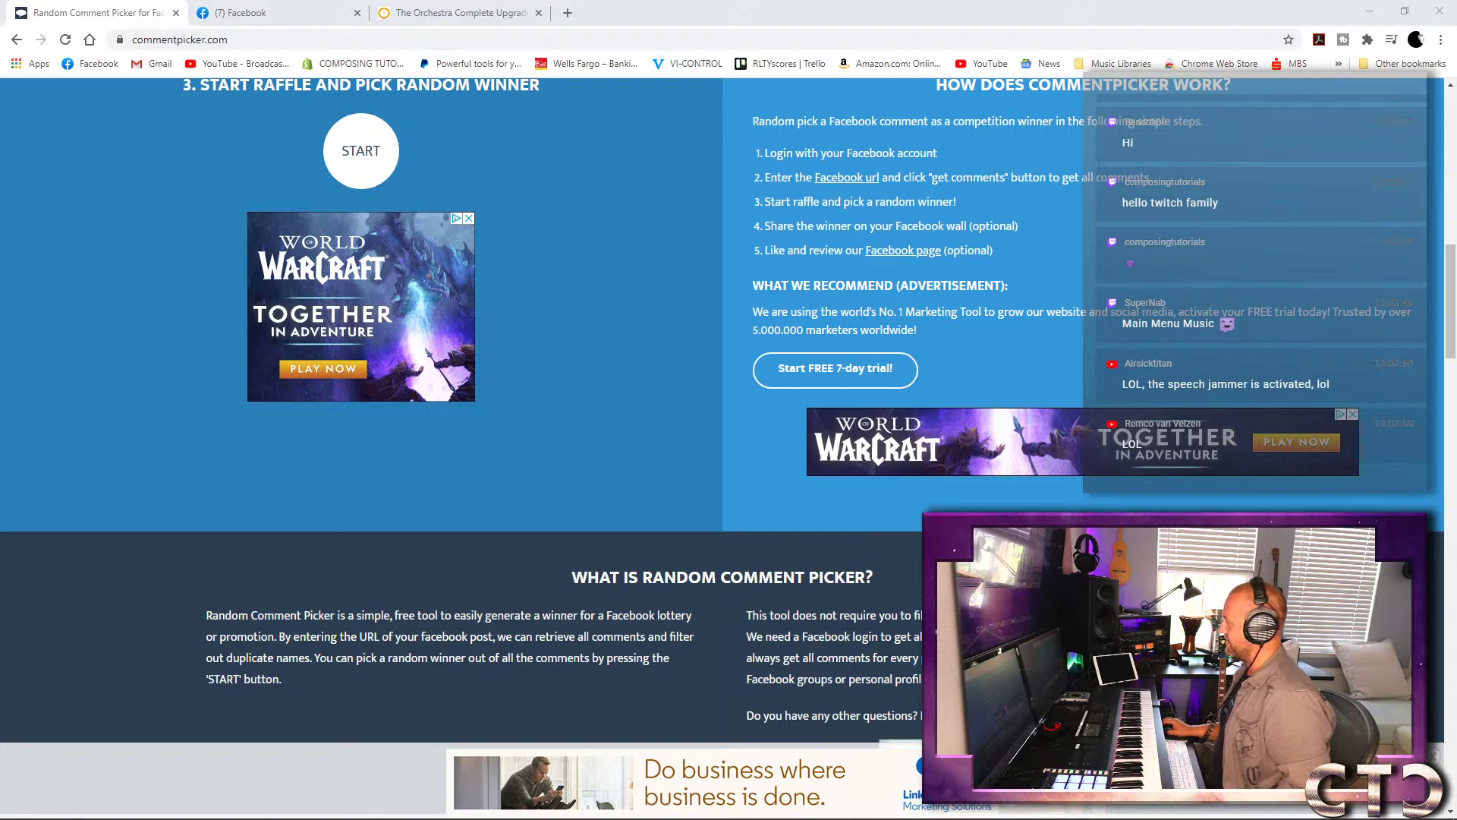
Refresh the post's comments until the entries are current, and start the raffle to pick a random winner.
scroll(1082, 497, "up", 6)
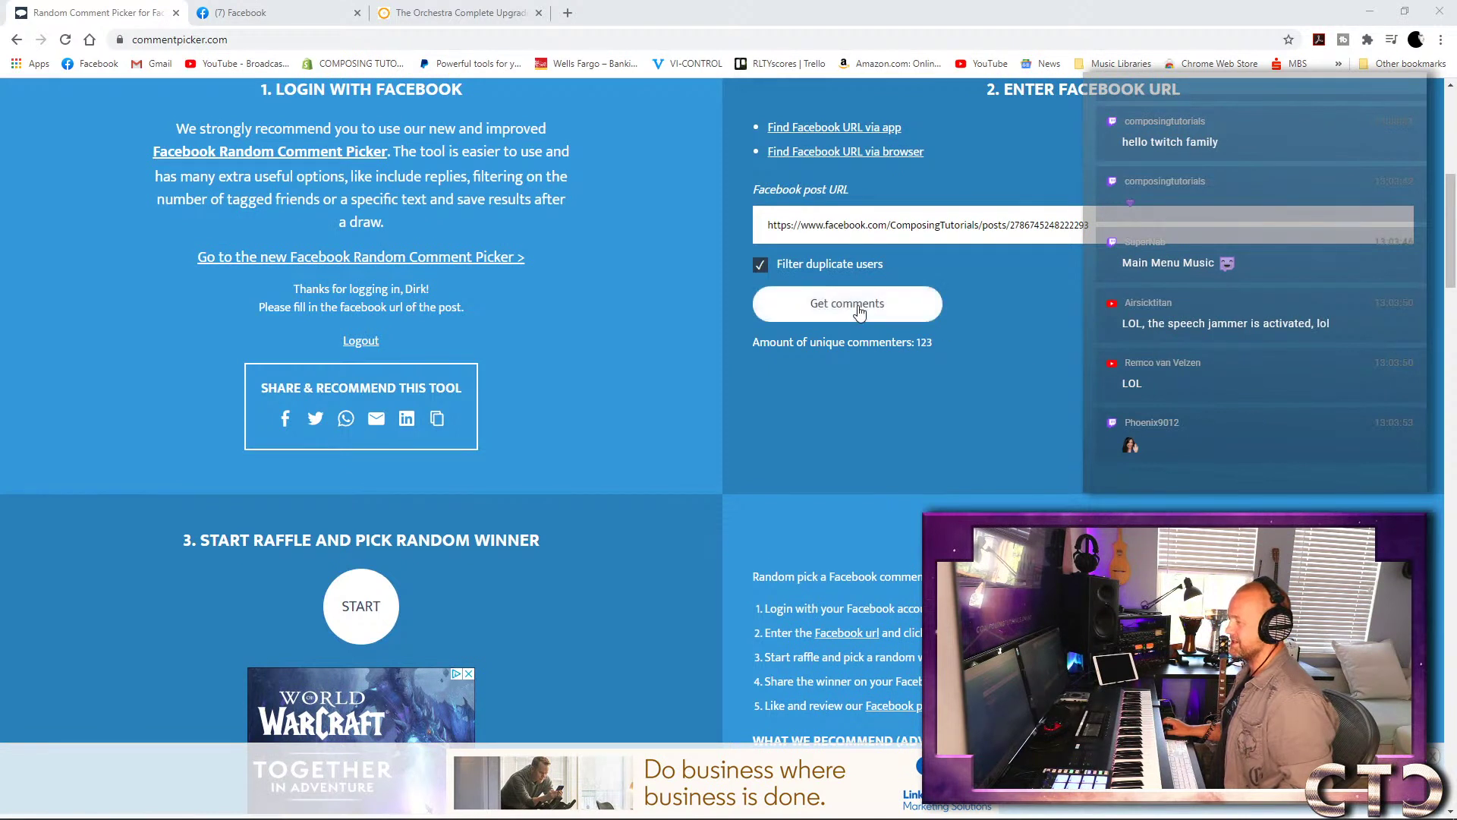
left_click(859, 312)
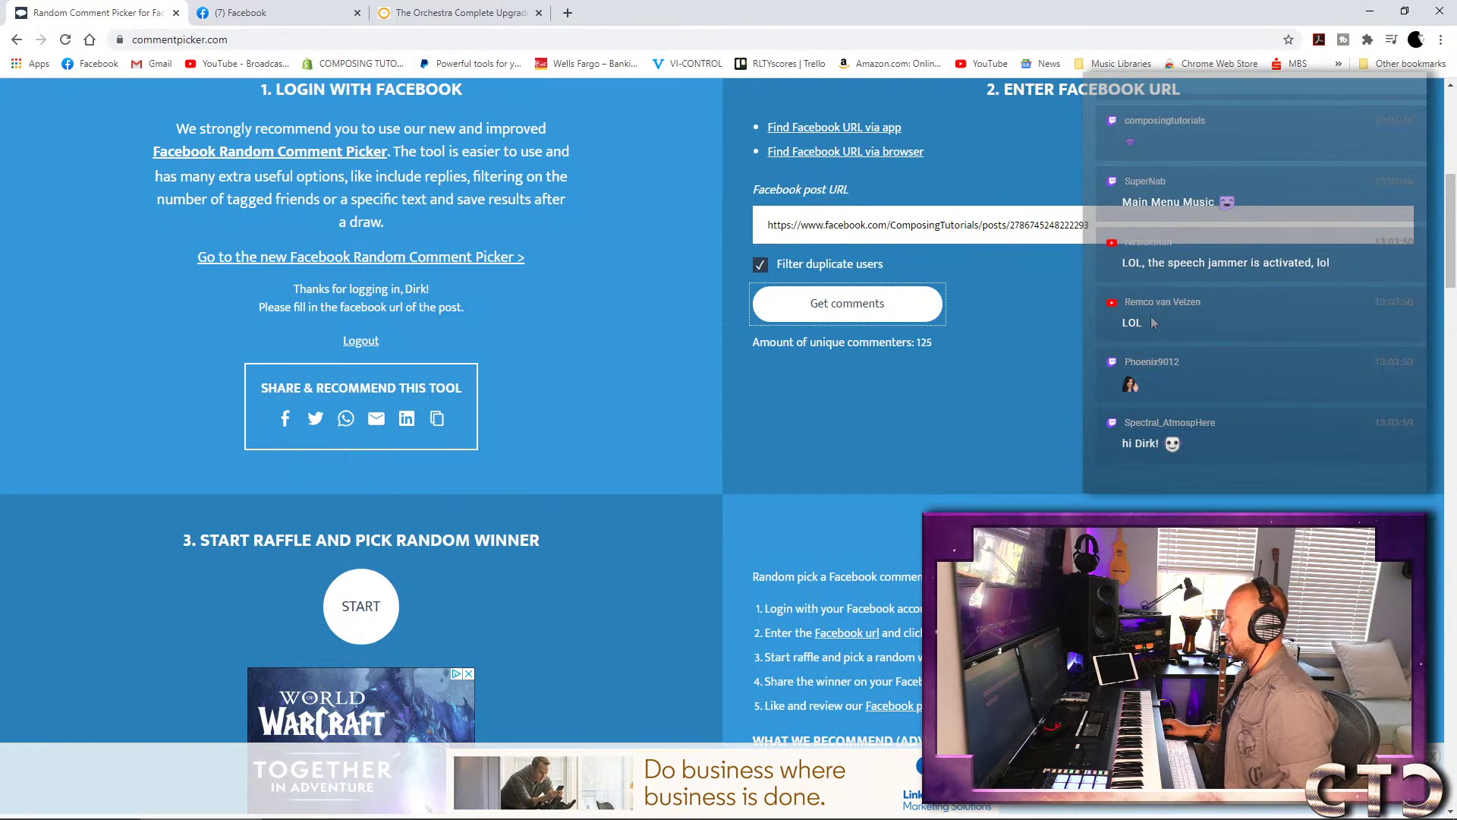
scroll(1152, 321, "down", 7)
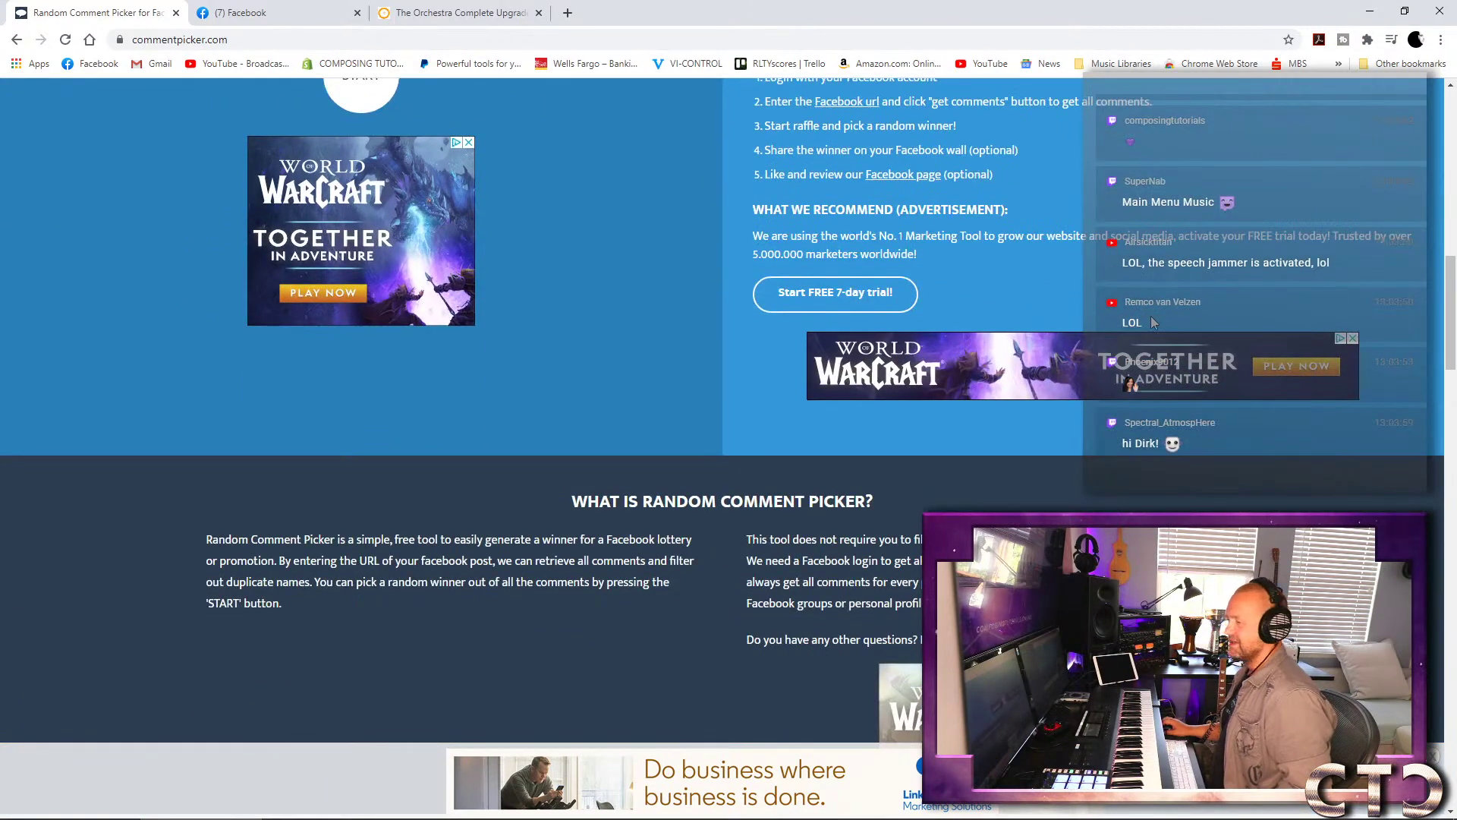
scroll(1152, 321, "up", 3)
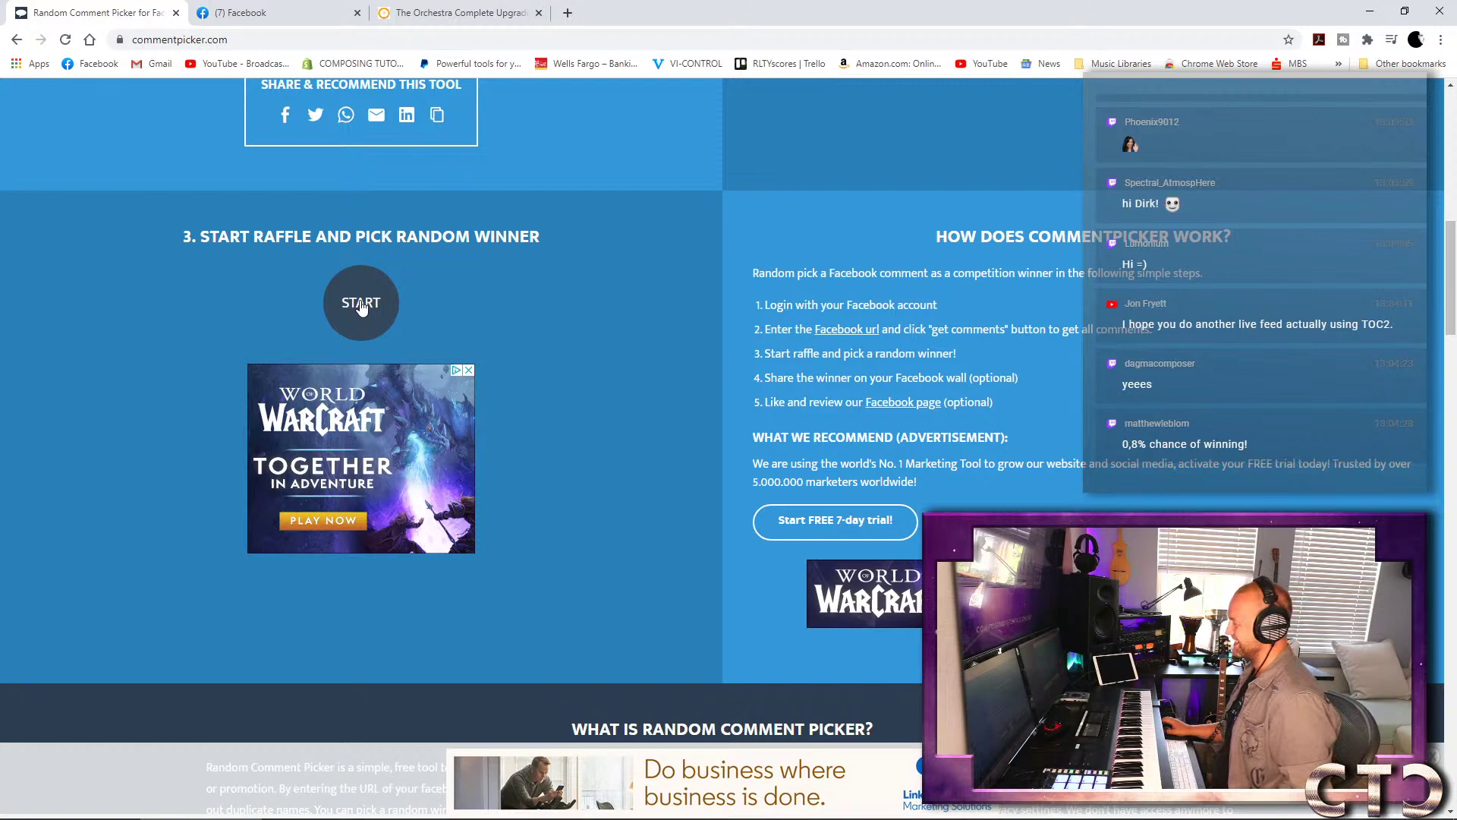
left_click(847, 328)
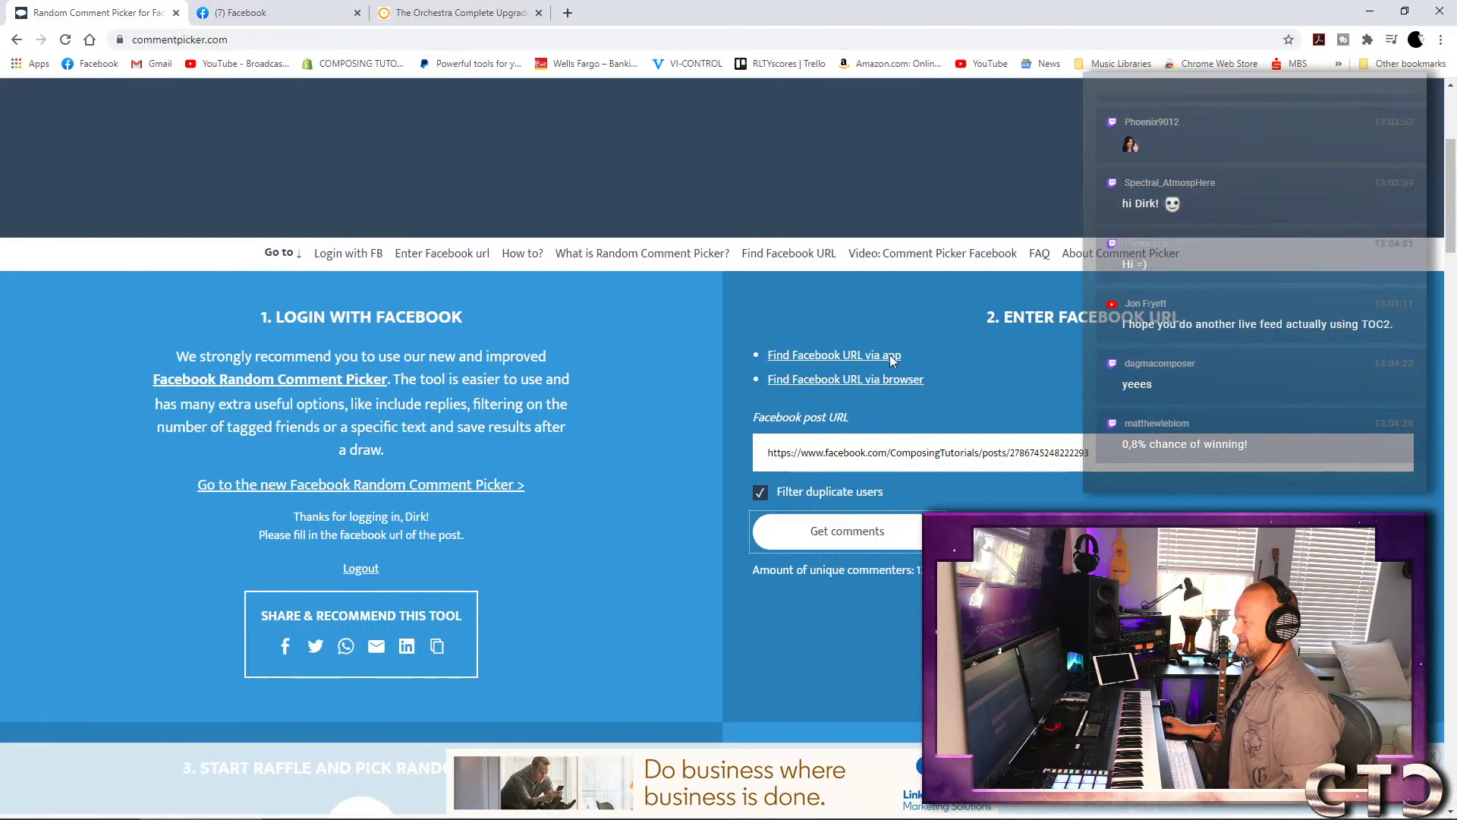
left_click(871, 535)
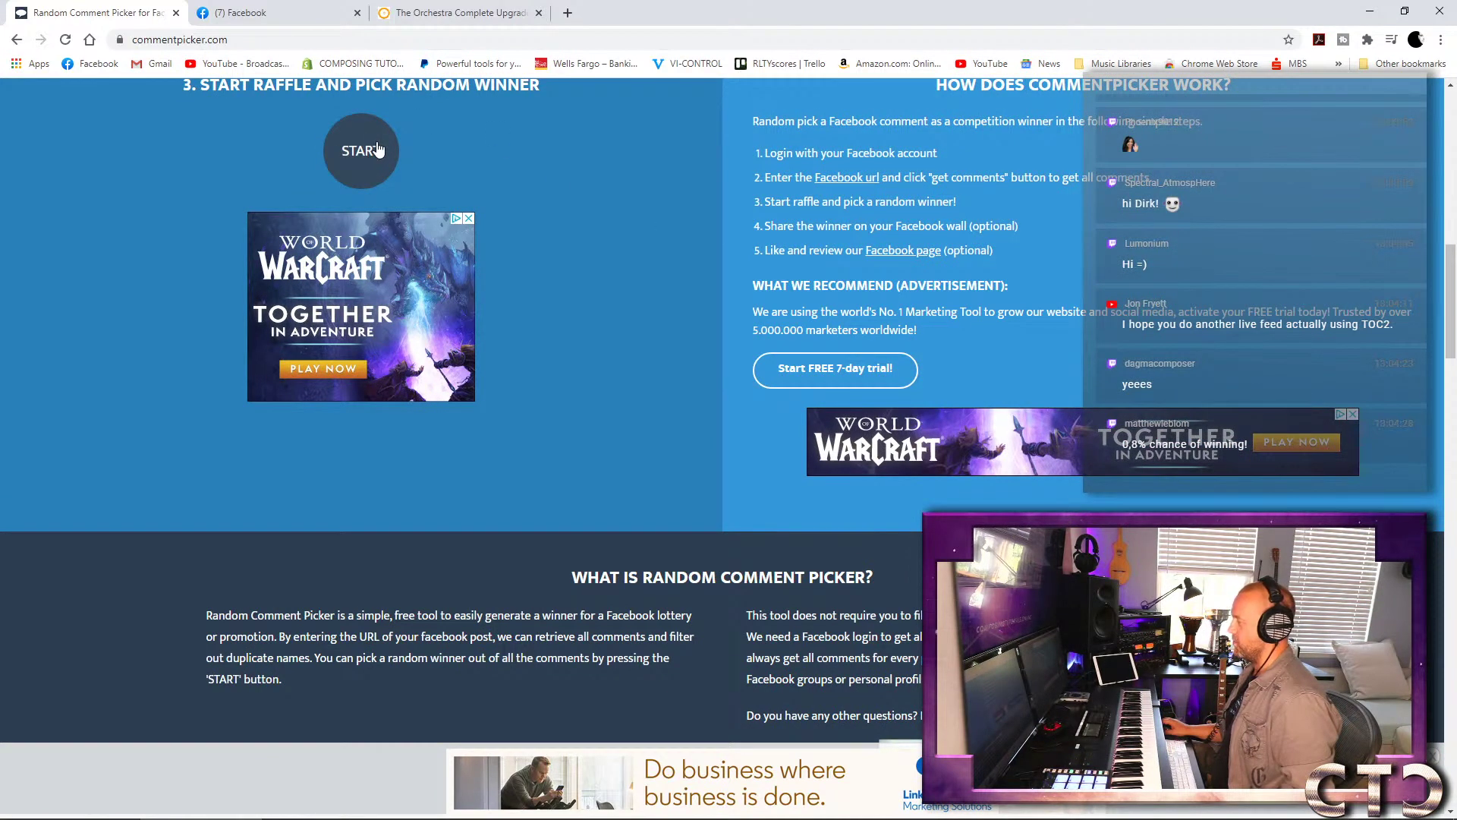
left_click(377, 149)
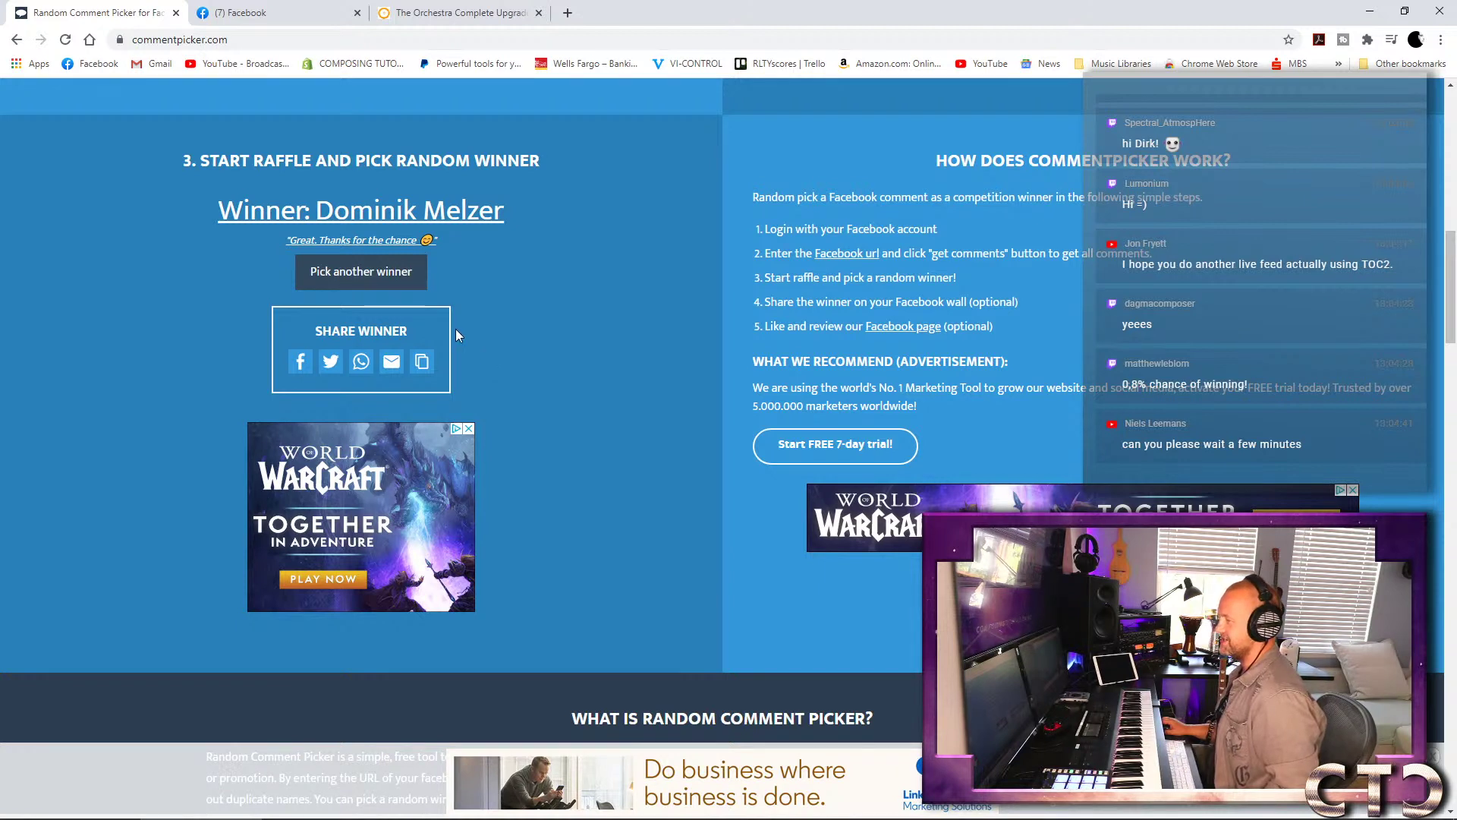
mouse_move(466, 813)
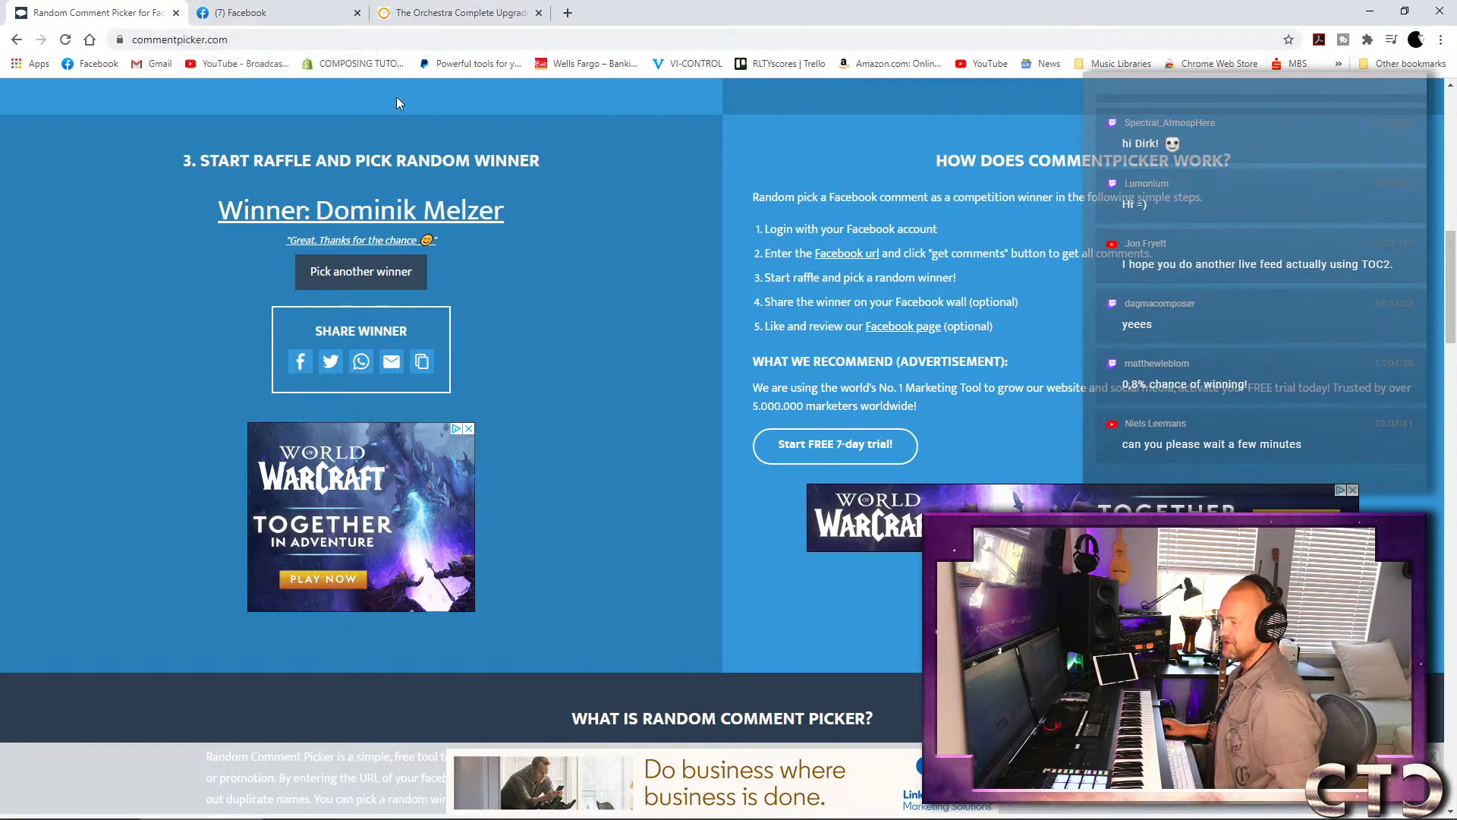
left_click(435, 808)
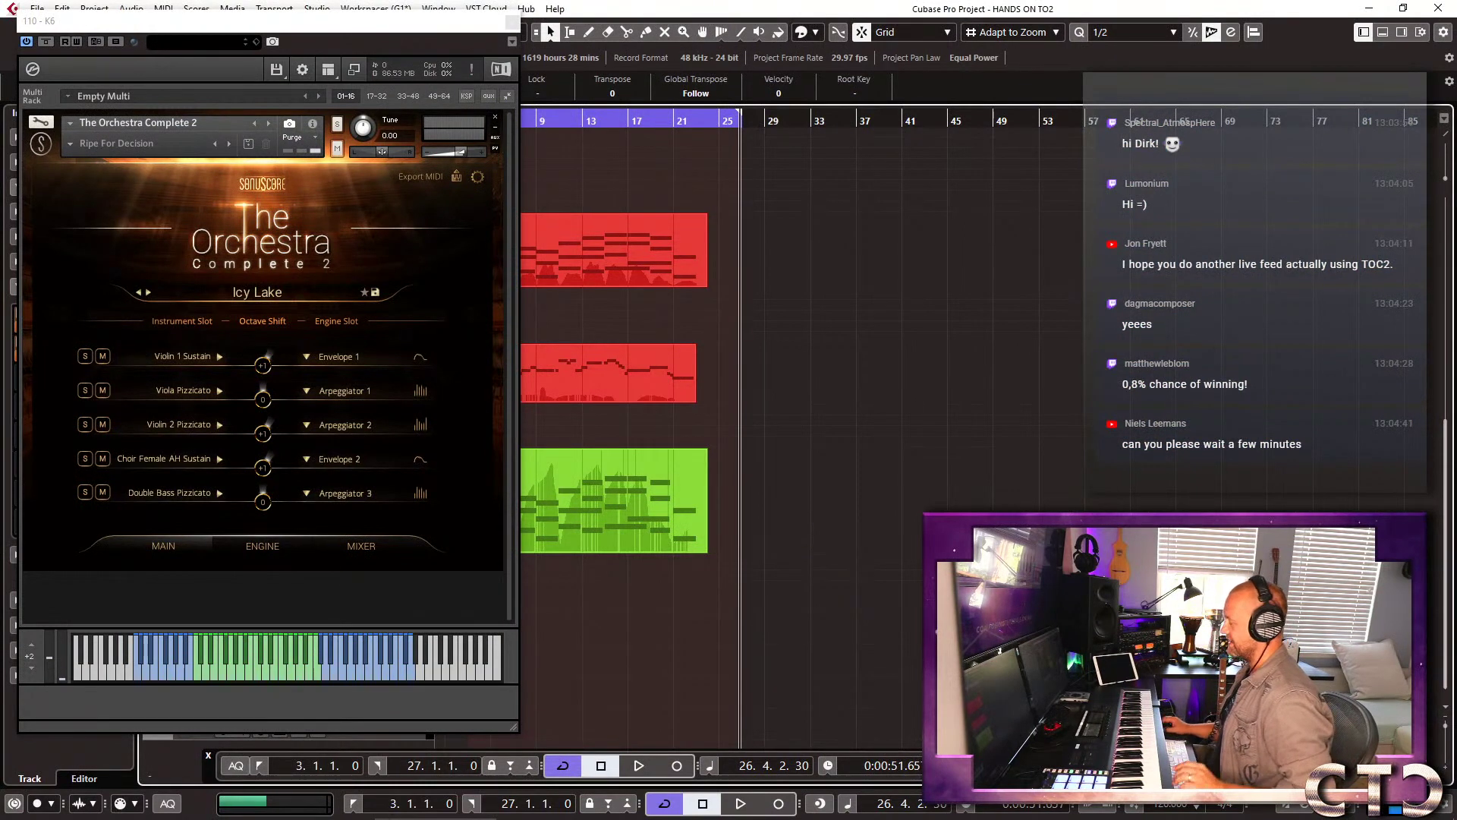
left_click(227, 809)
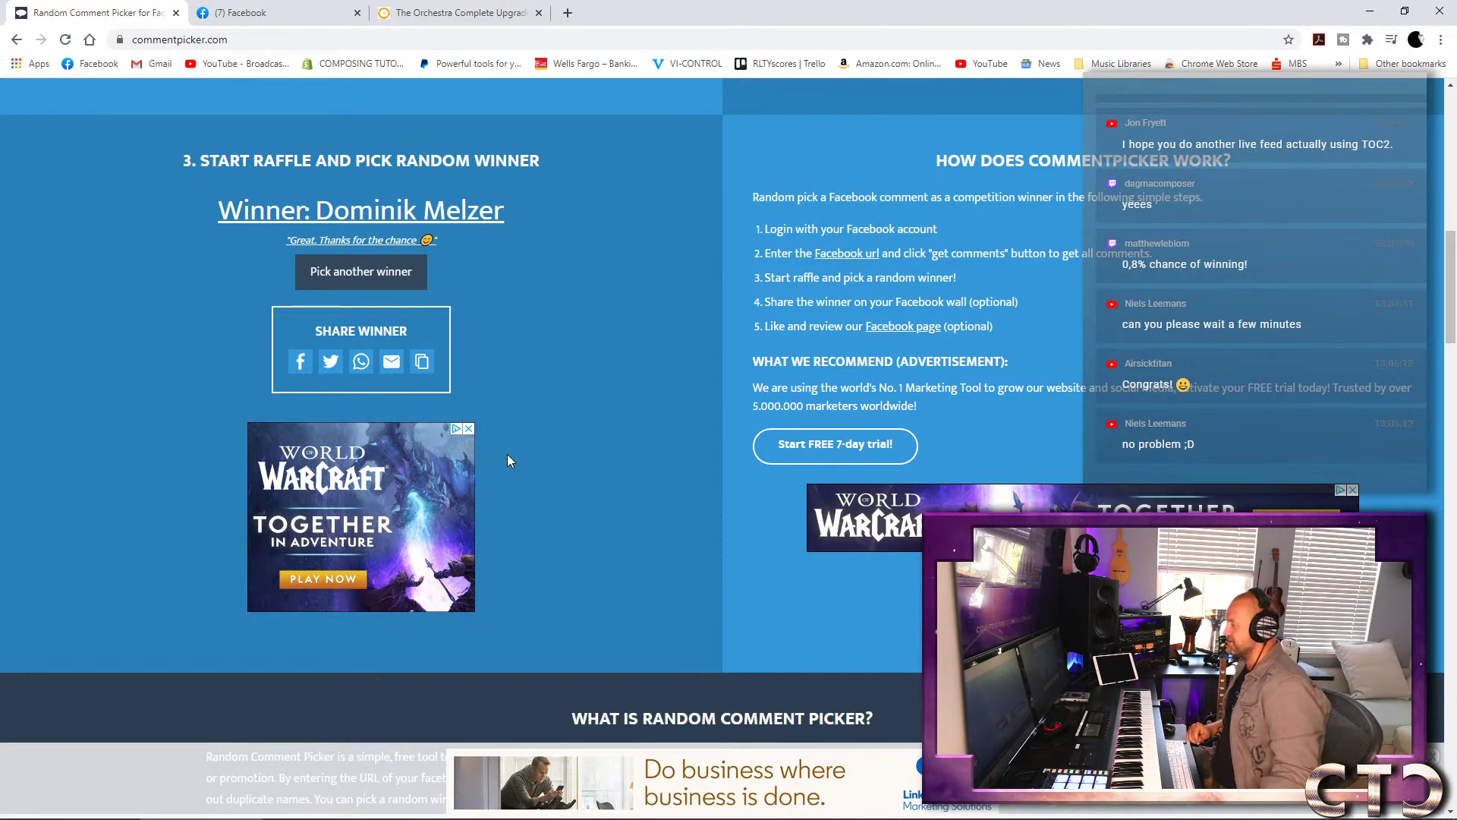
Switch to Cubase, close the K6 instrument window, and review the re-voiced string and choir tracks.
mouse_move(195, 817)
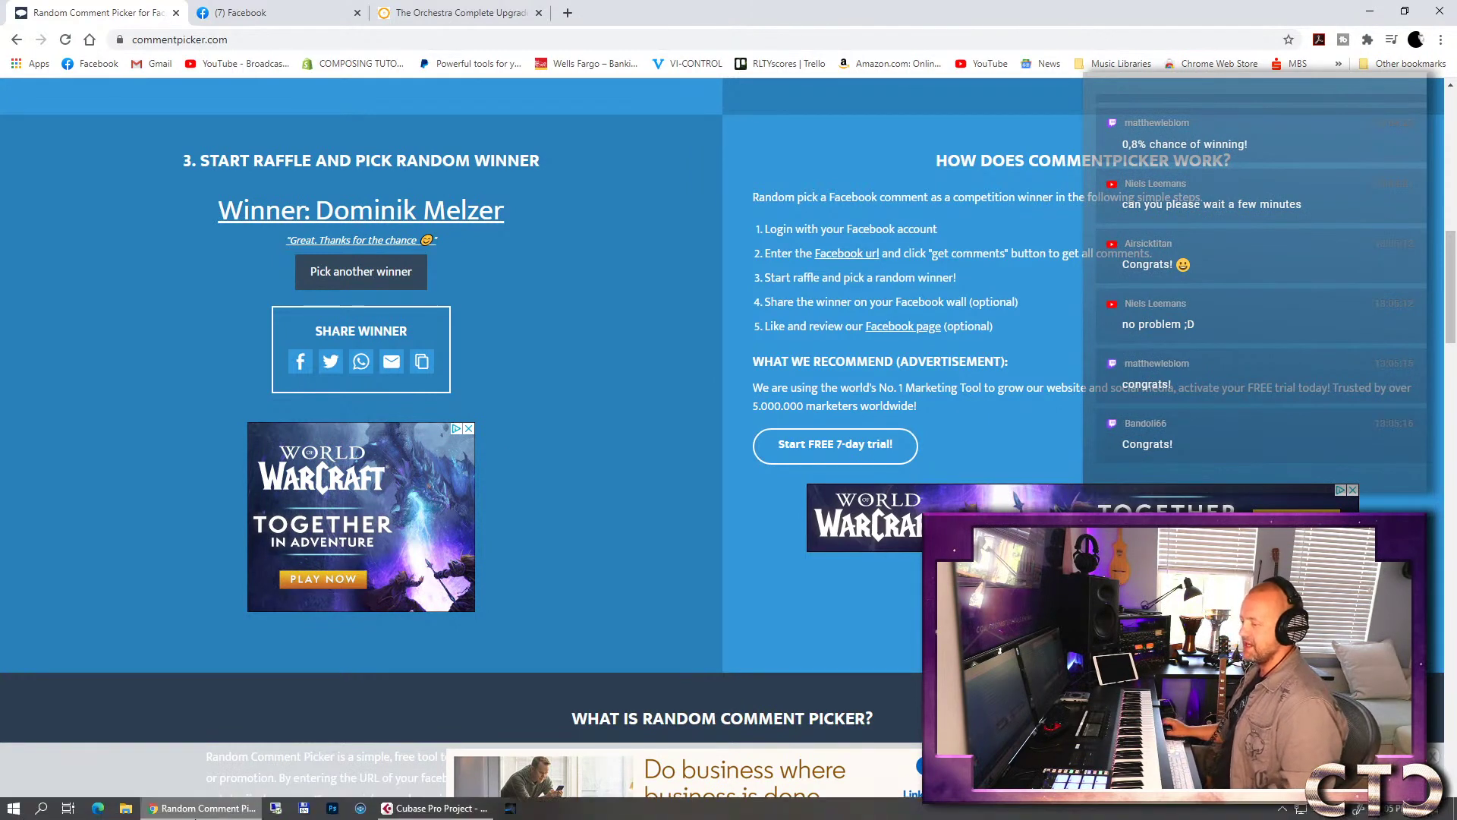
left_click(434, 807)
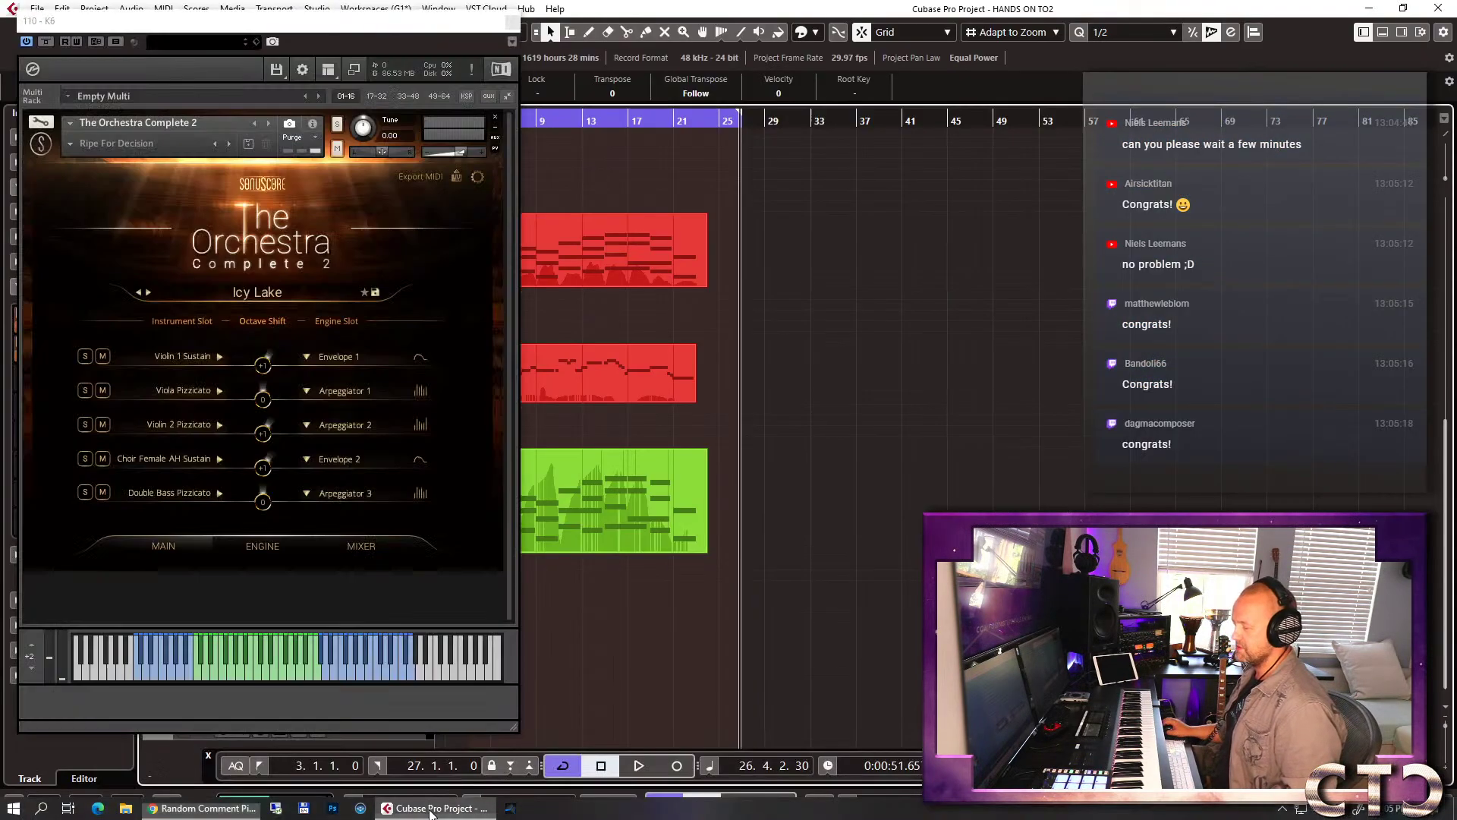
left_click(501, 23)
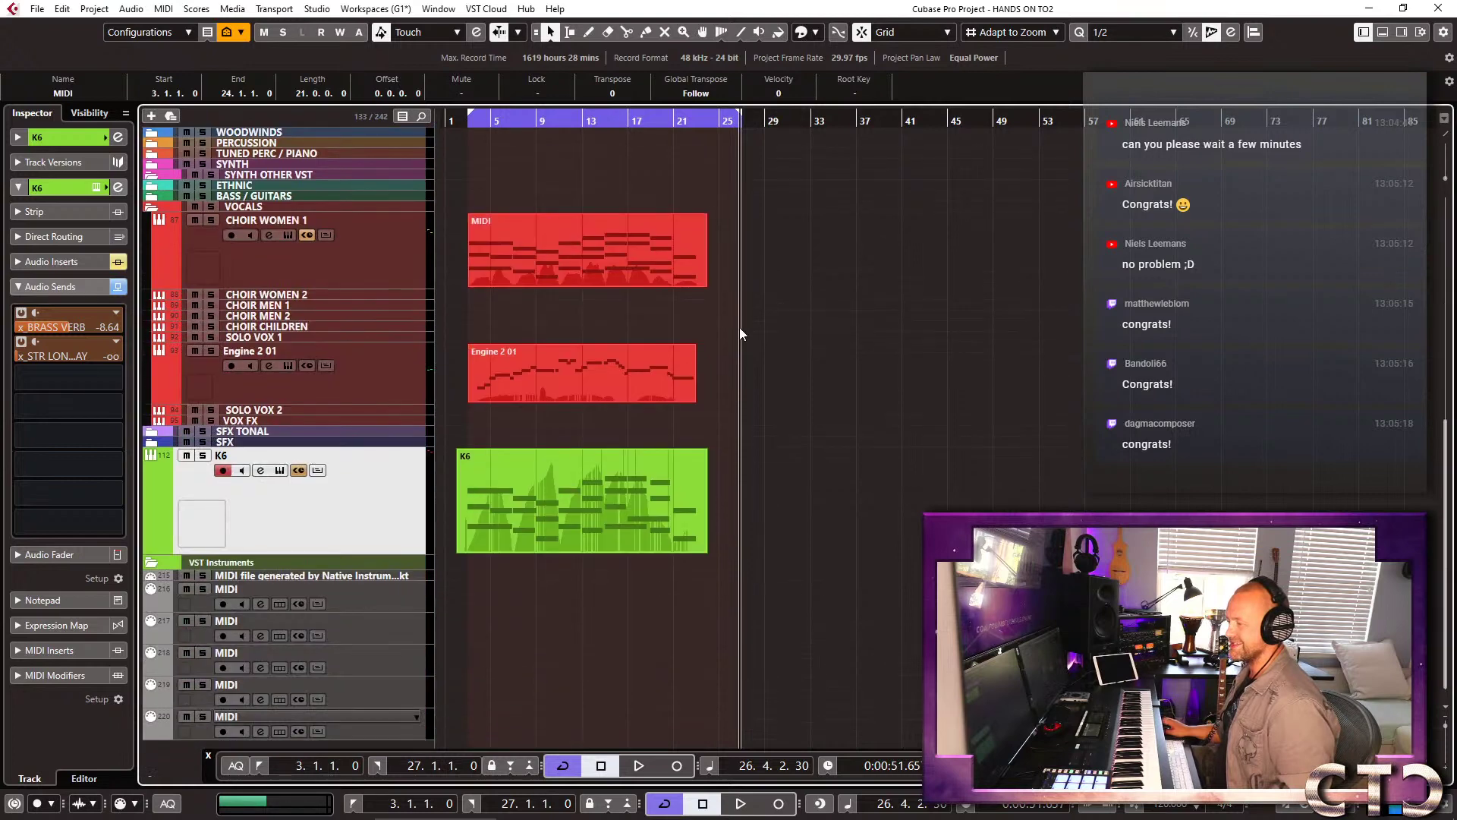
scroll(740, 326, "up", 10)
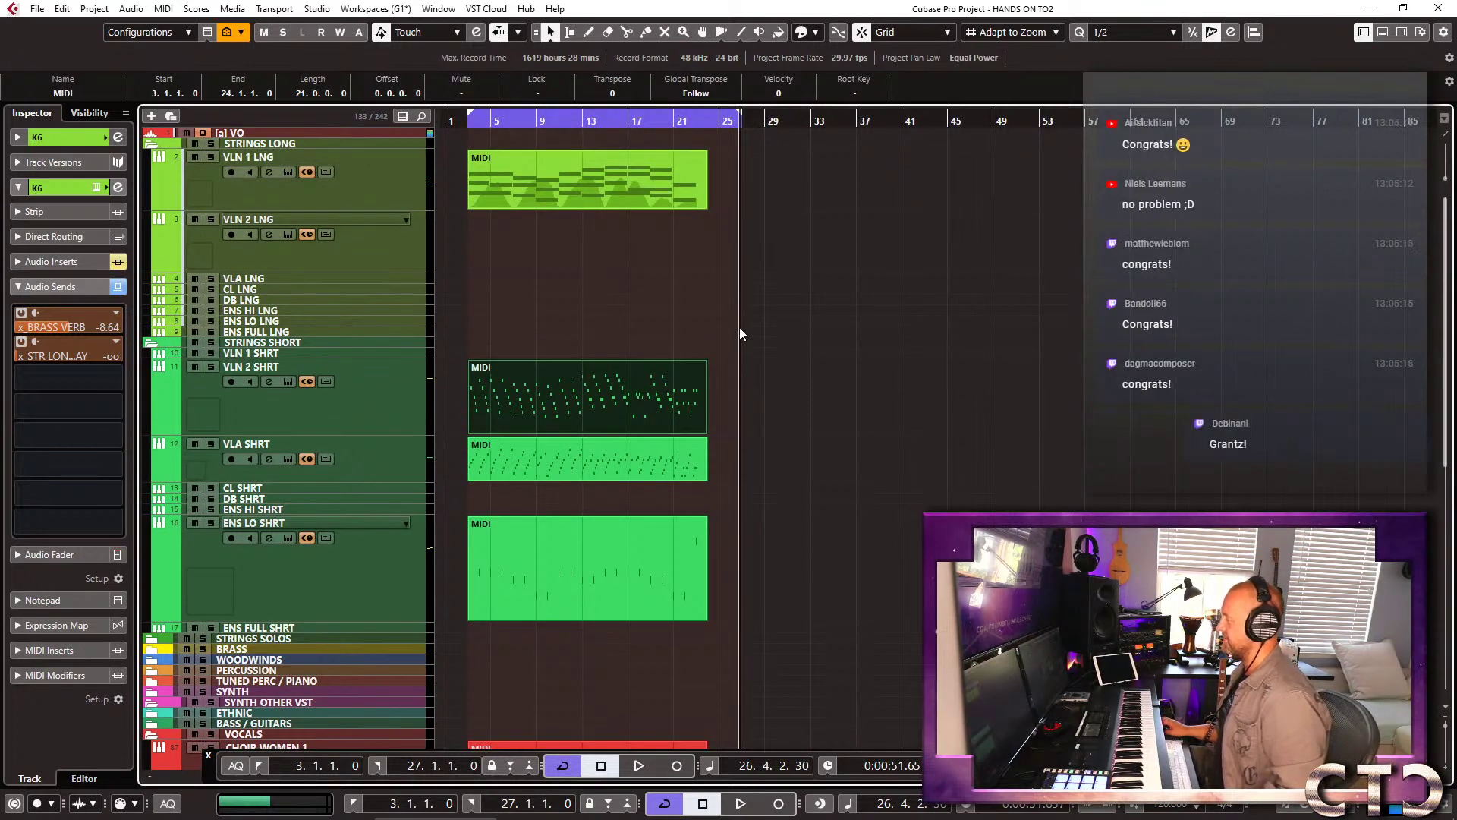
scroll(739, 327, "down", 3)
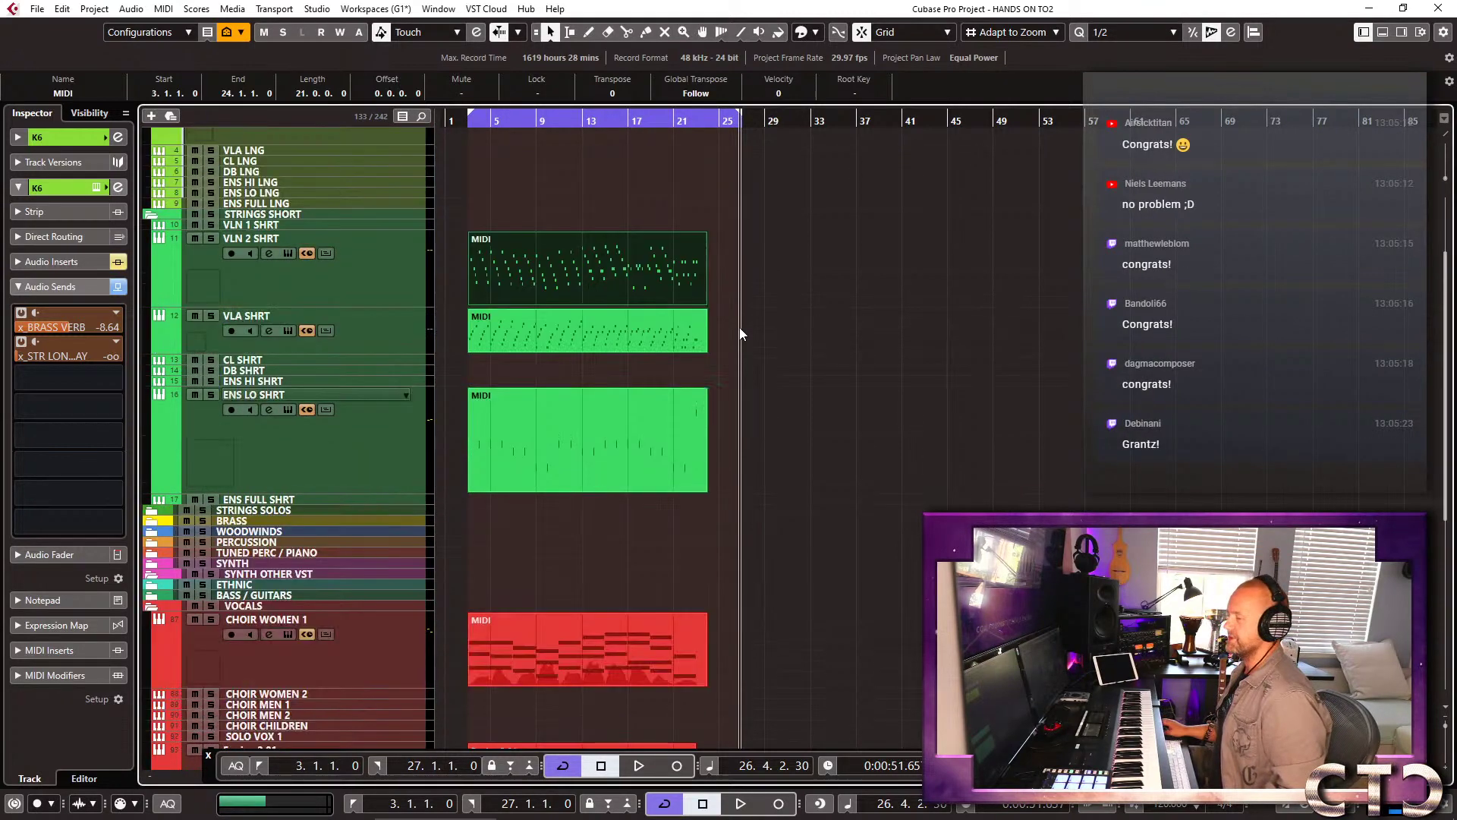
Look over the arrangement from the long strings down through the choir and K6 tracks to the imported MIDI tracks.
scroll(739, 326, "down", 5)
scroll(739, 326, "up", 8)
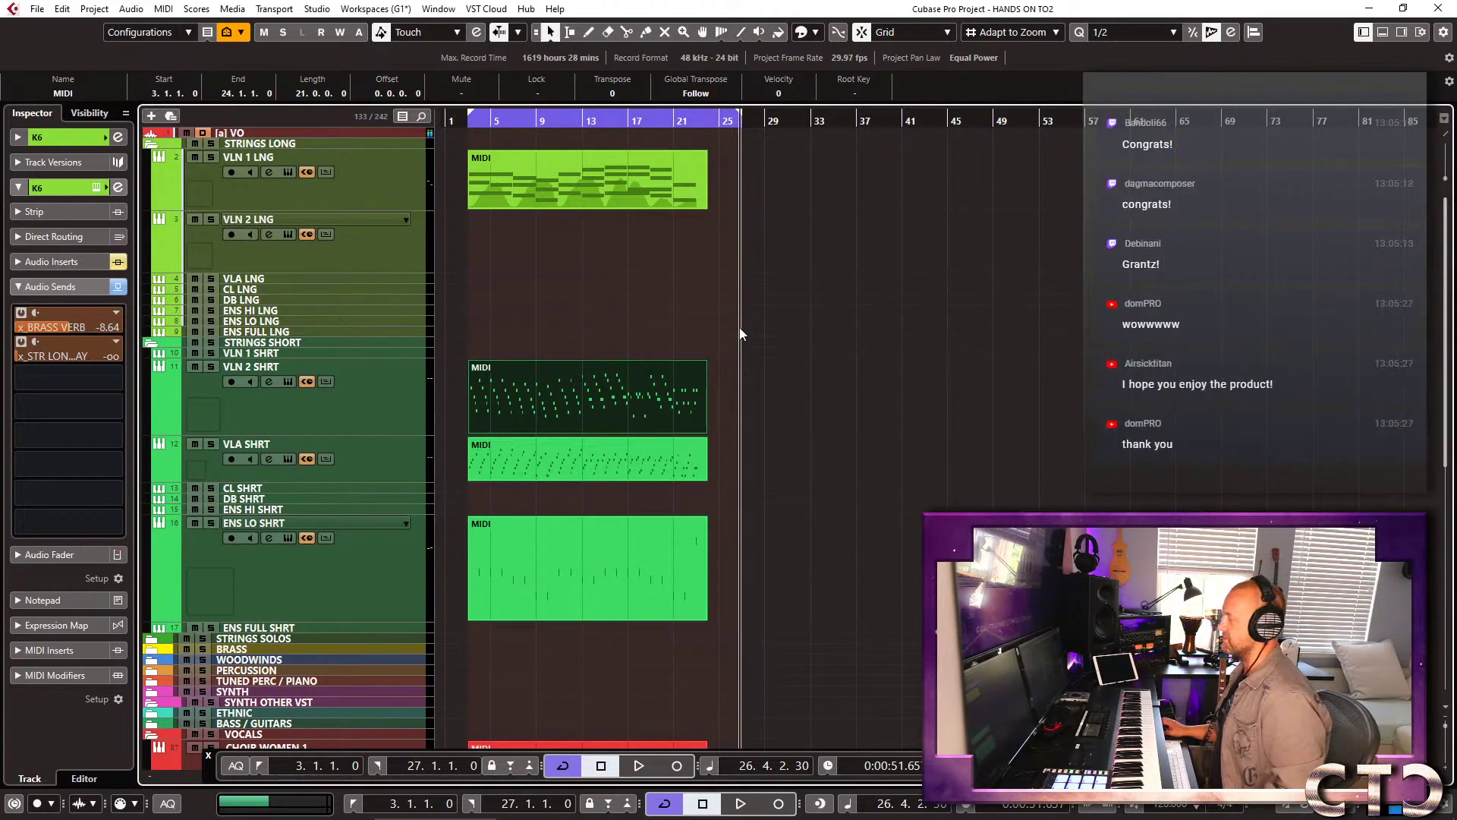
scroll(739, 326, "down", 12)
scroll(740, 326, "up", 12)
scroll(739, 327, "down", 5)
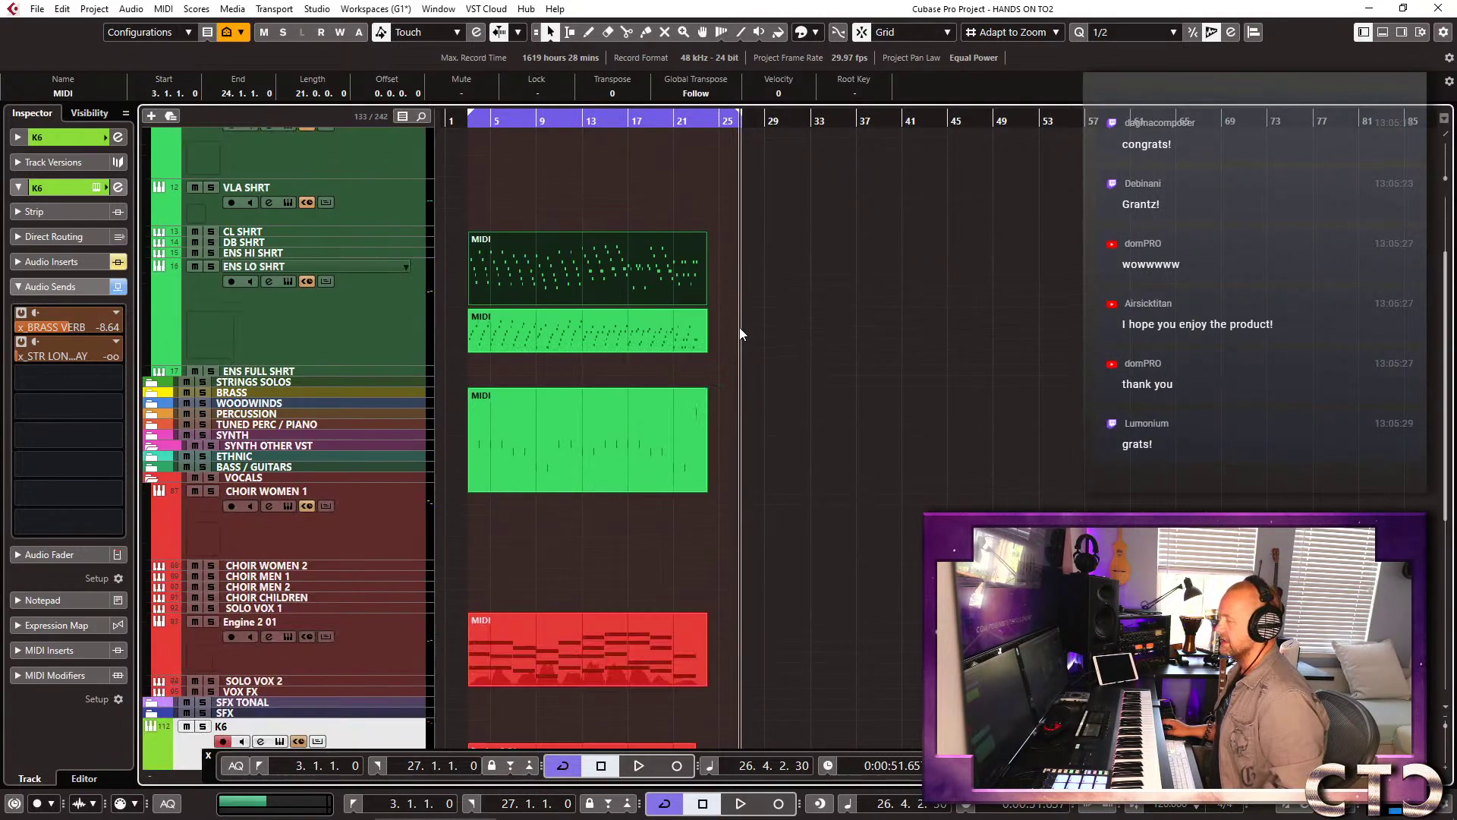
scroll(739, 331, "down", 6)
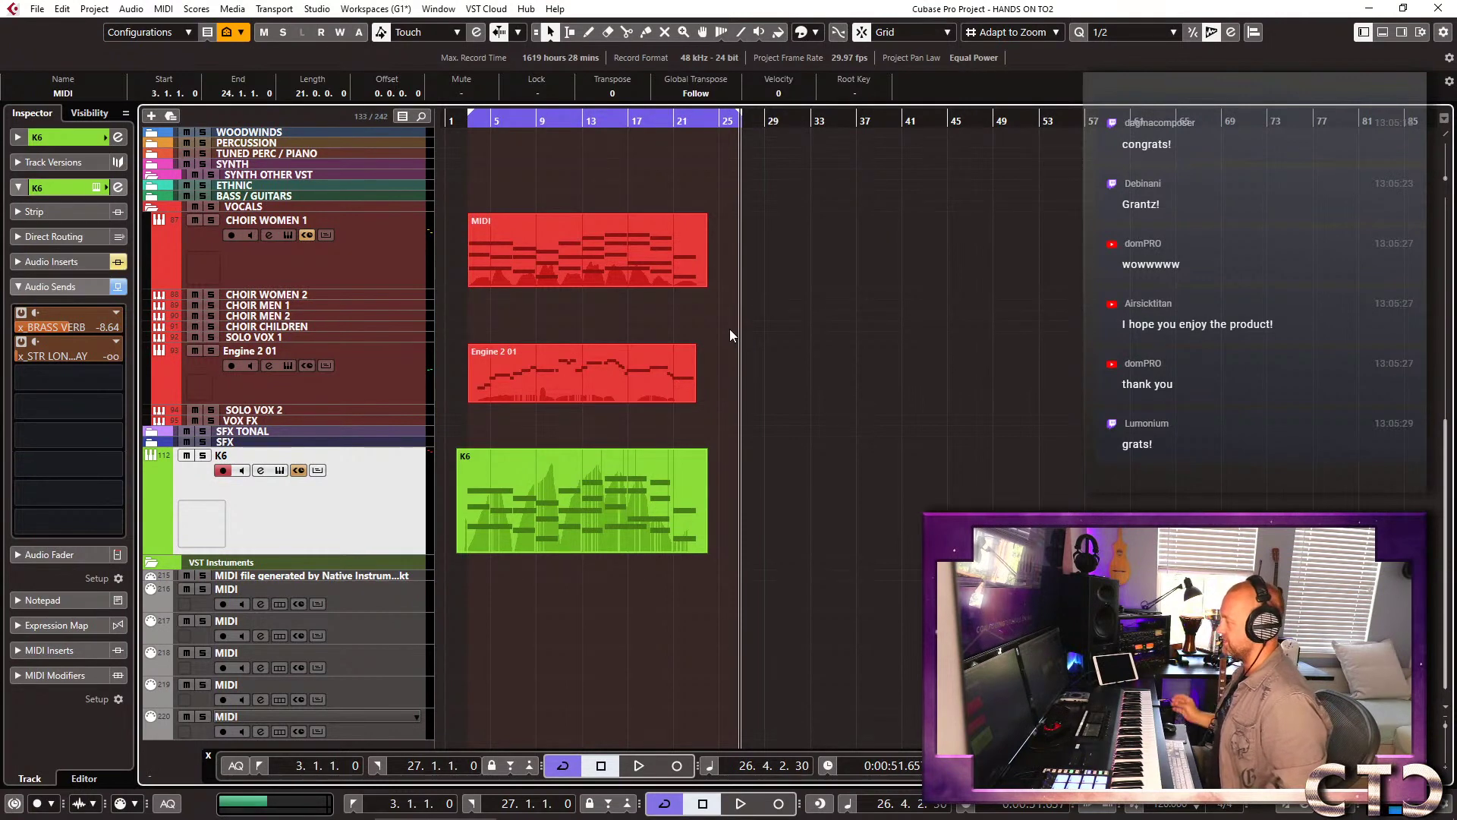
scroll(894, 375, "up", 12)
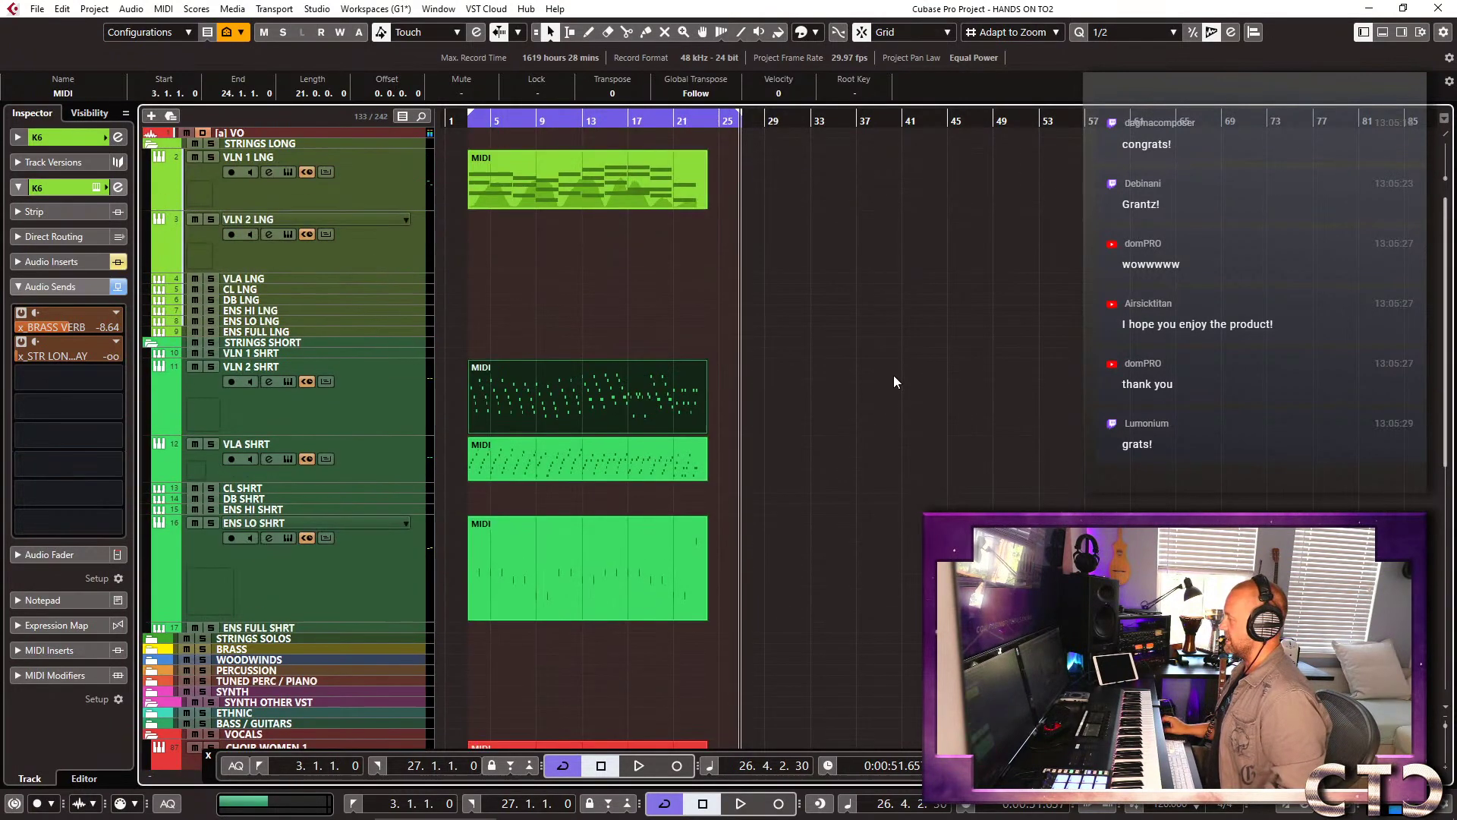
scroll(894, 375, "down", 10)
scroll(894, 375, "up", 10)
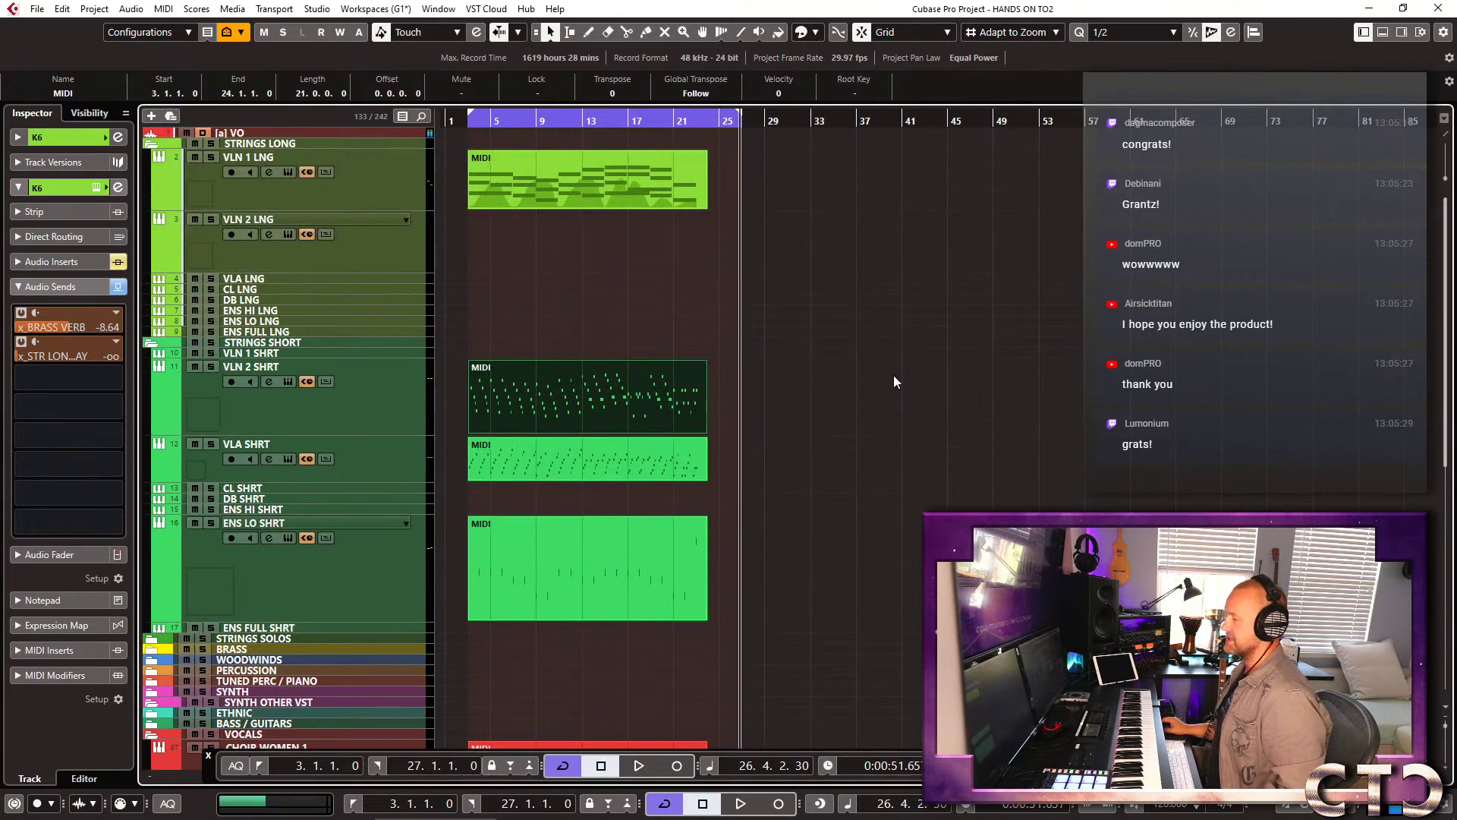
Shrink the tracks from VLN 2 SHRT through ENS LO SHRT to minimum height, then deselect the events and return the playhead to bar 3.
left_click(407, 408)
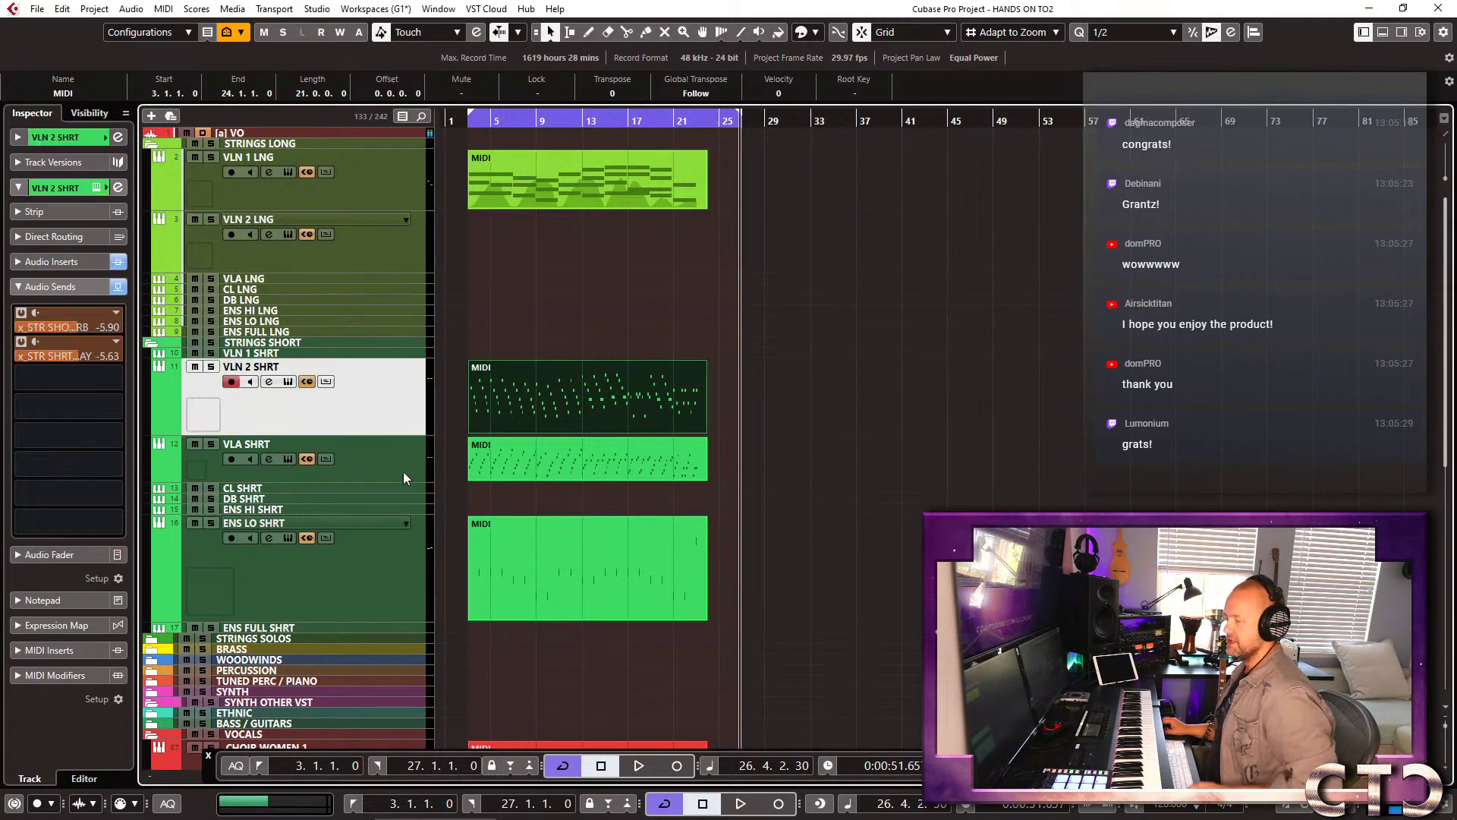
left_click(390, 557, "shift")
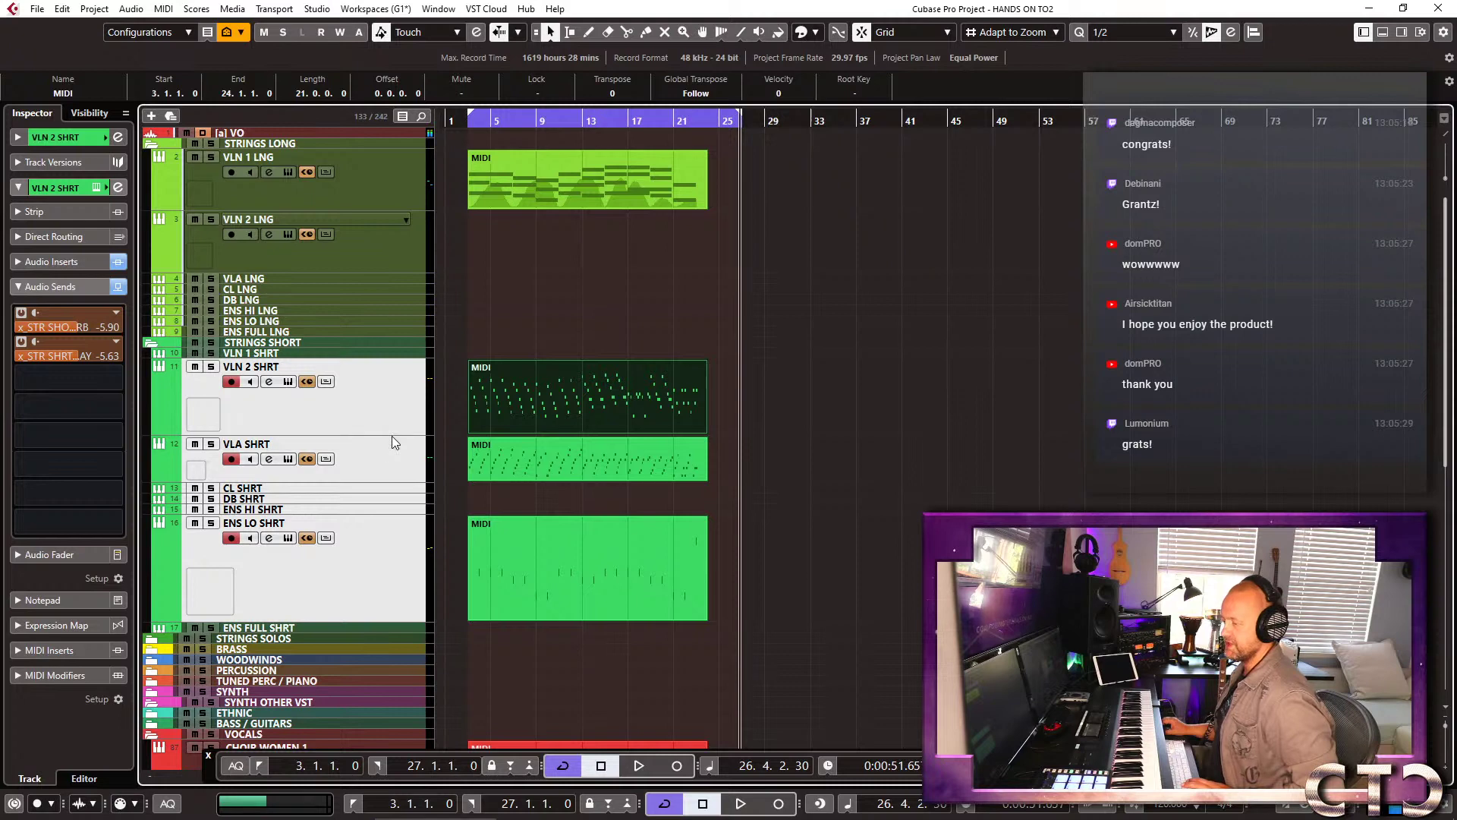
left_click_drag(392, 436, 412, 370)
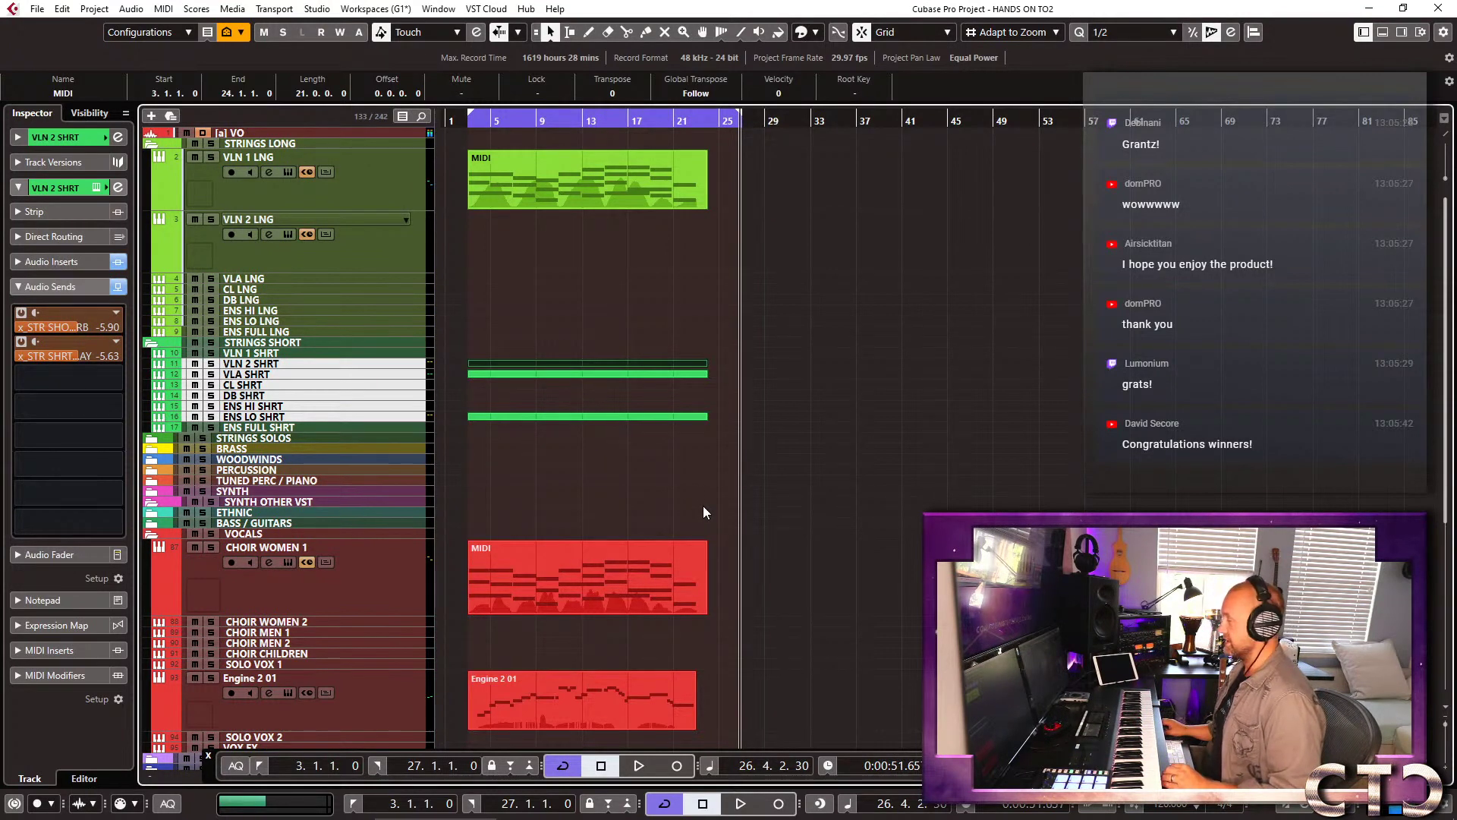
left_click(839, 252)
key("KP_1")
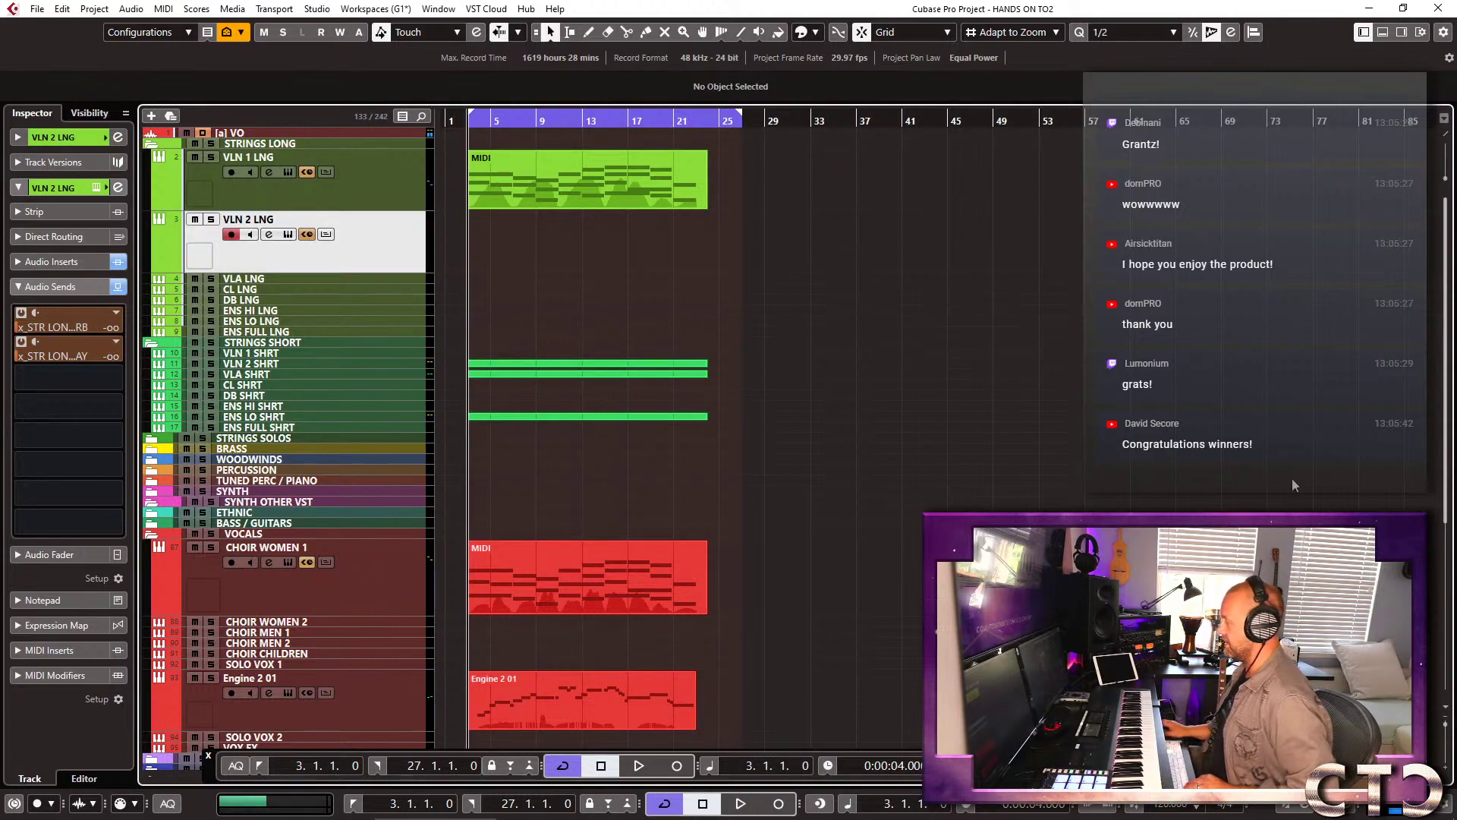